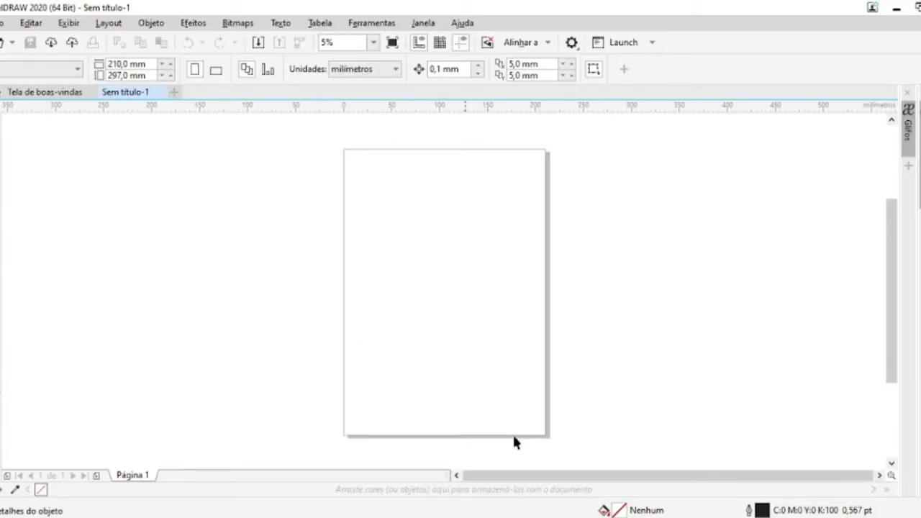
# Import the WhatsApp Czarface logo image from the Área de Trabalho (desktop) folder
pyautogui.hotkey('ctrl', 'i')
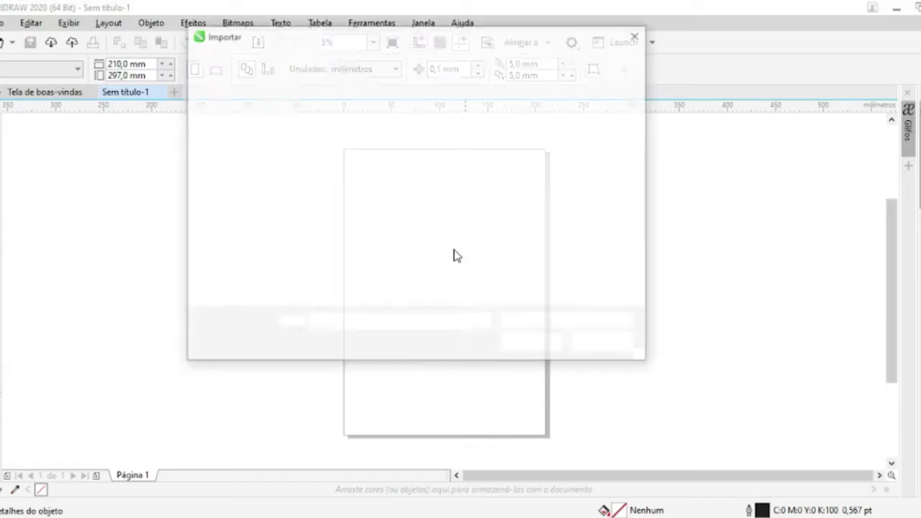
pyautogui.click(253, 130)
pyautogui.moveTo(638, 154); pyautogui.dragTo(646, 209)
pyautogui.click(345, 242)
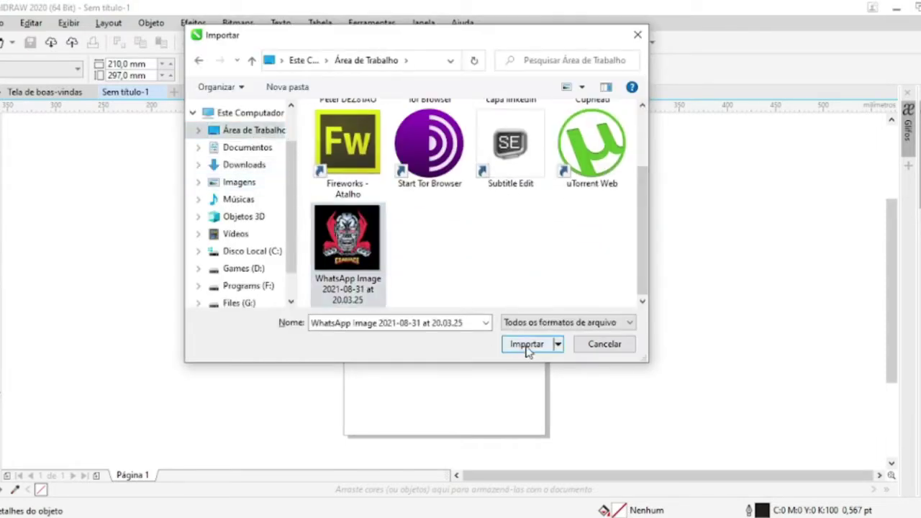
pyautogui.click(527, 344)
# Place the logo on the page, move it top-left and enlarge it to about 204 mm
pyautogui.click(359, 200)
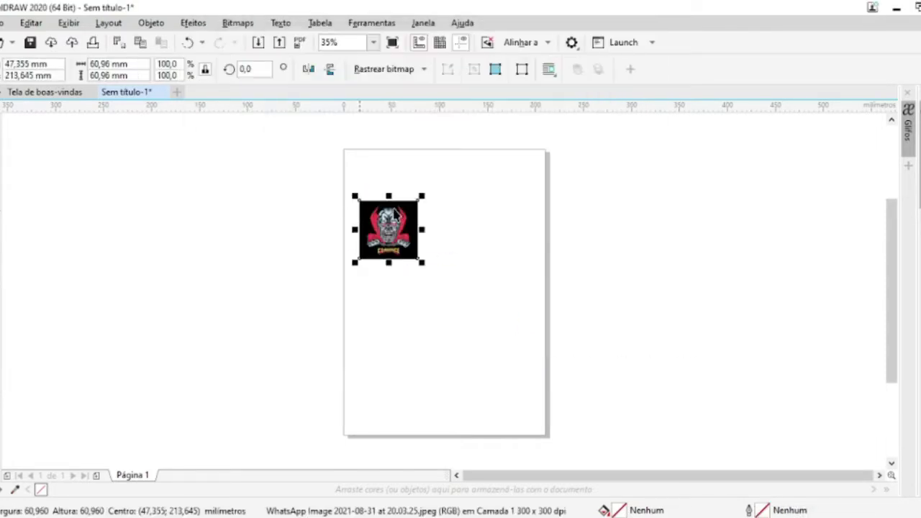
pyautogui.scroll(3, 387, 217)
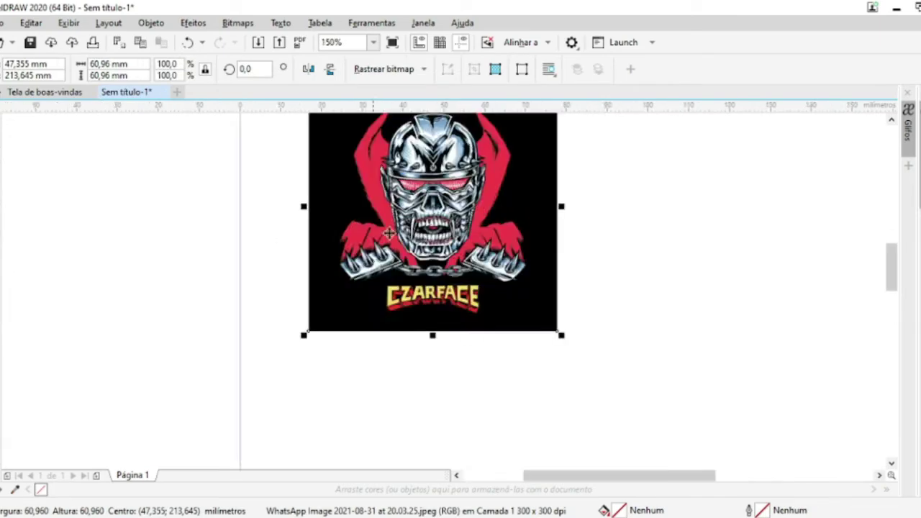
pyautogui.scroll(5, 316, 249)
pyautogui.scroll(-3, 317, 249)
pyautogui.scroll(-3, 429, 236)
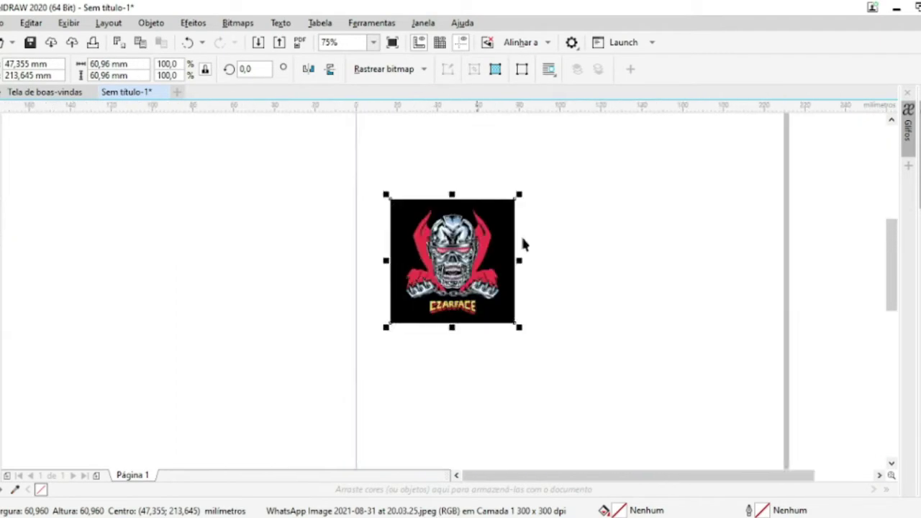
pyautogui.click(648, 288)
pyautogui.moveTo(452, 259); pyautogui.dragTo(349, 250)
pyautogui.moveTo(422, 324); pyautogui.dragTo(555, 429)
pyautogui.moveTo(555, 358); pyautogui.dragTo(690, 436)
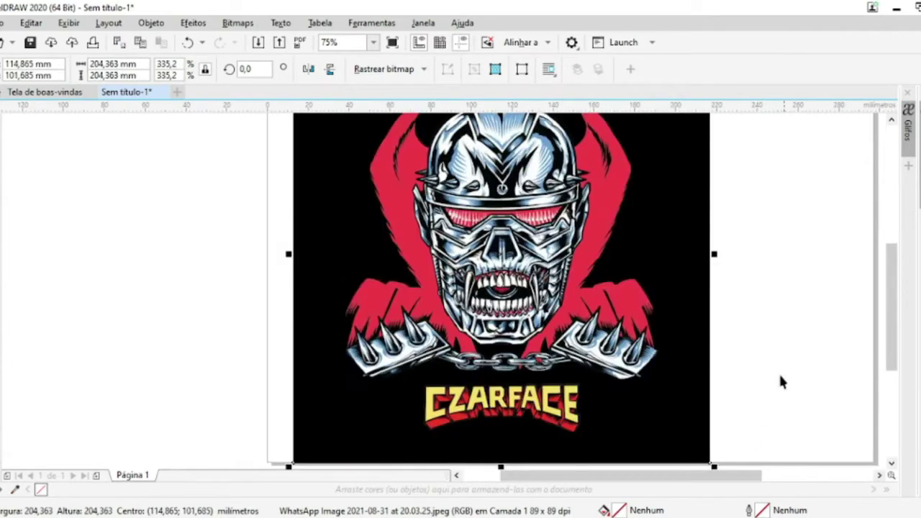
# Save the drawing as czarface.cdr in the Imagens/clientes folder
pyautogui.click(244, 166)
pyautogui.click(29, 43)
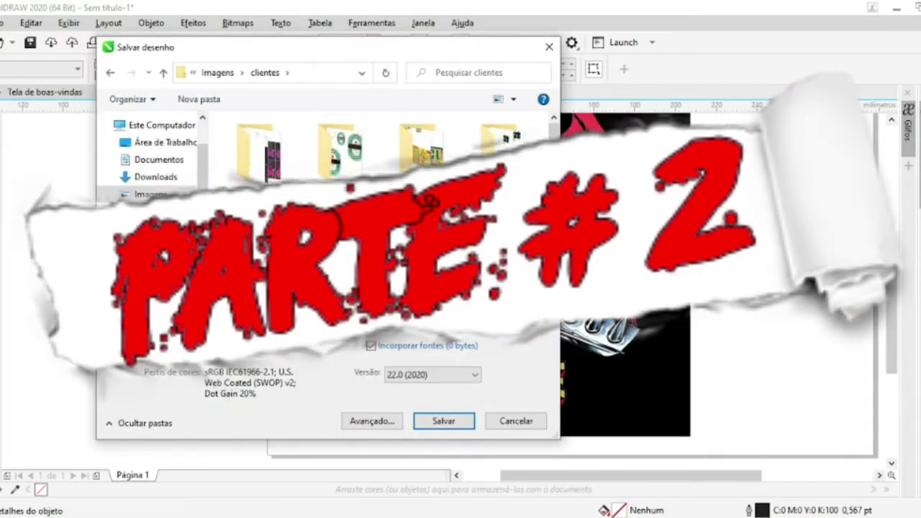
pyautogui.click(451, 424)
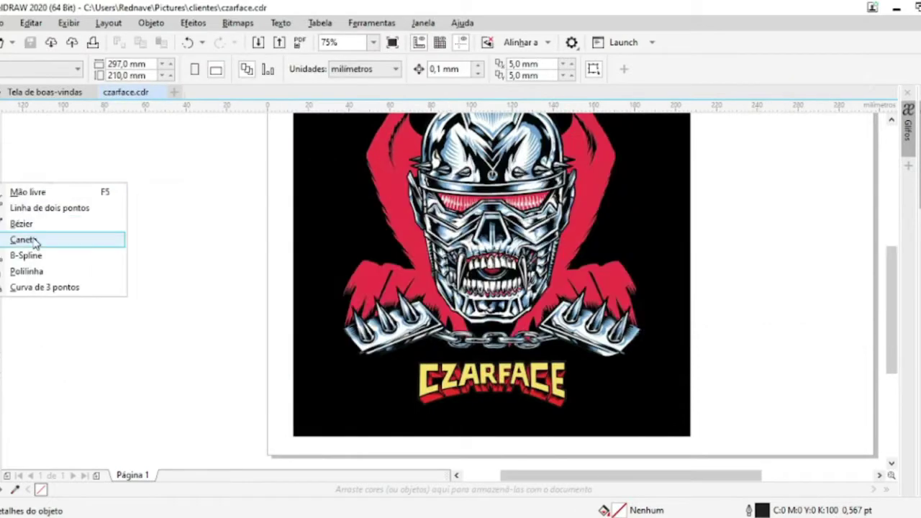
# Using the Pen tool, trace node outlines around the C and R letters
pyautogui.click(24, 238)
pyautogui.scroll(5, 436, 389)
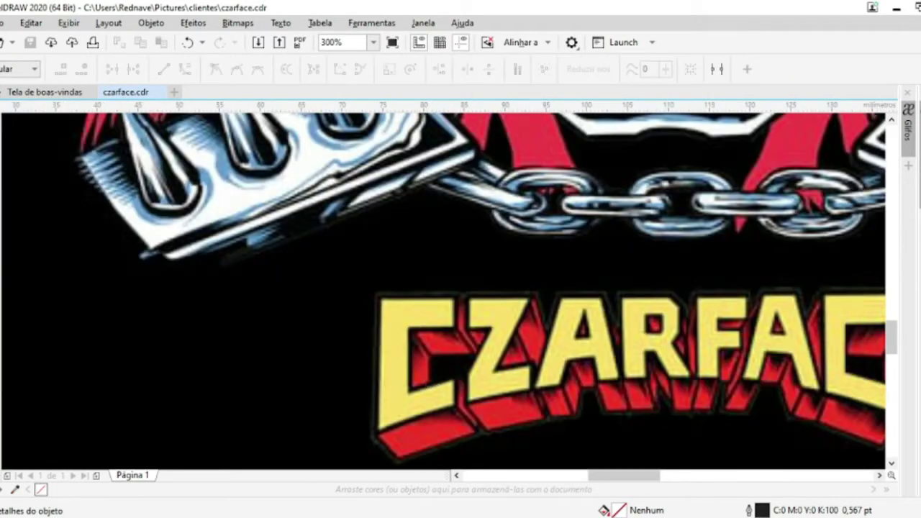
pyautogui.scroll(2, 392, 318)
pyautogui.click(892, 463)
pyautogui.click(424, 436)
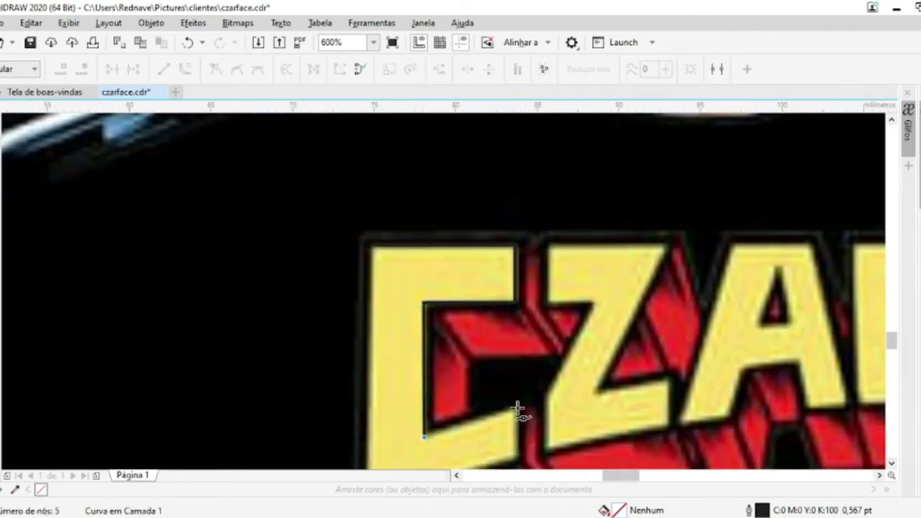
pyautogui.click(892, 463)
pyautogui.click(892, 463)
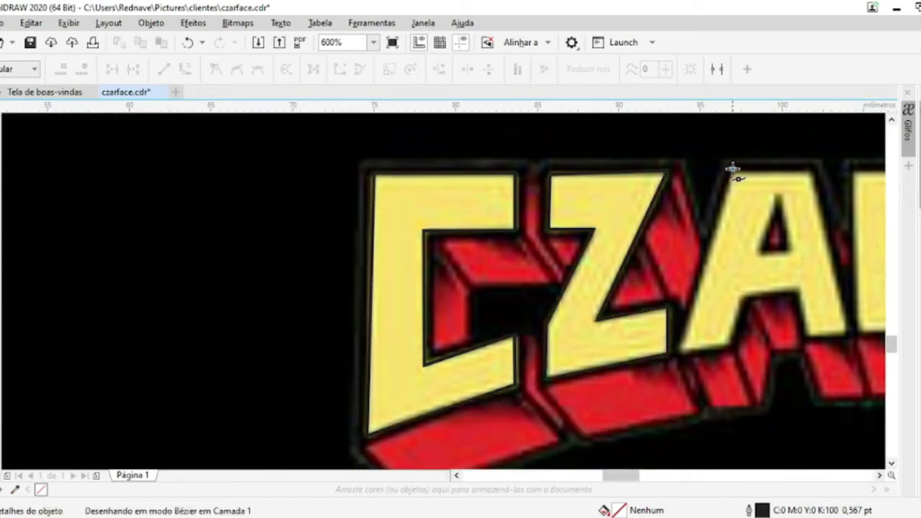
pyautogui.click(879, 476)
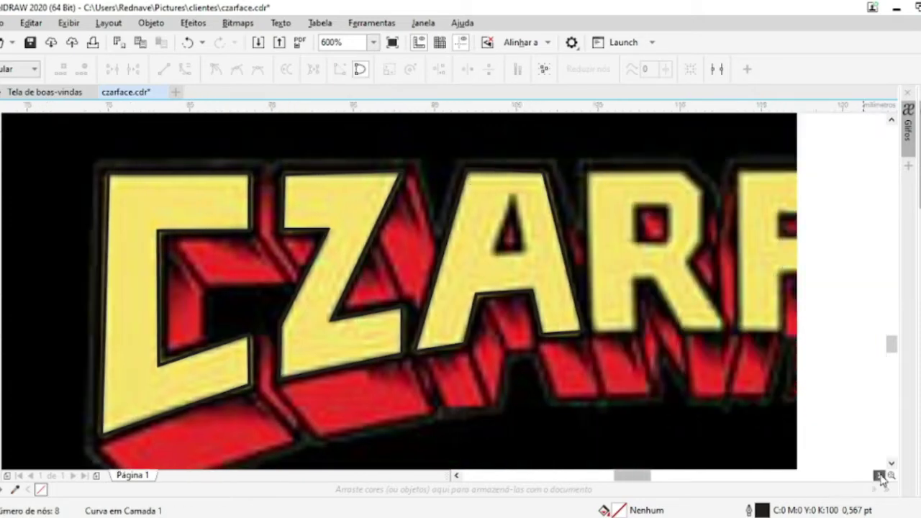
pyautogui.click(596, 264)
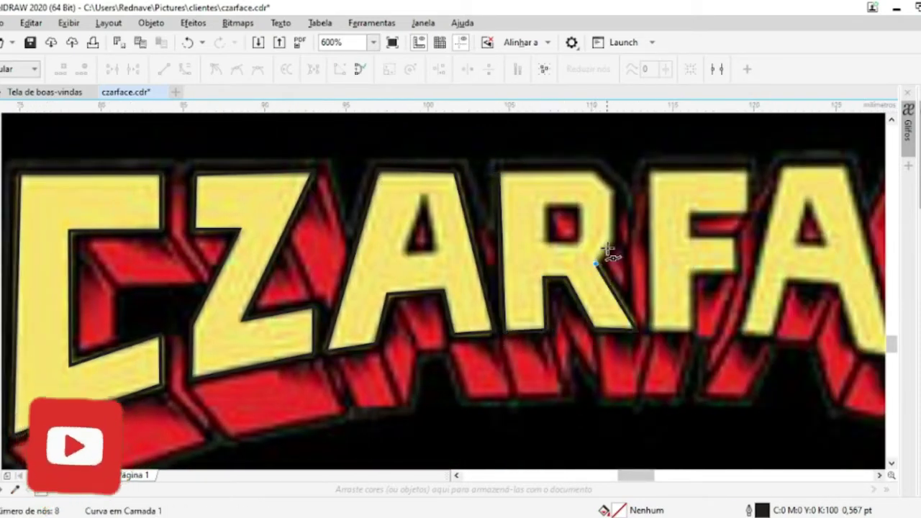
pyautogui.click(503, 171)
pyautogui.click(650, 336)
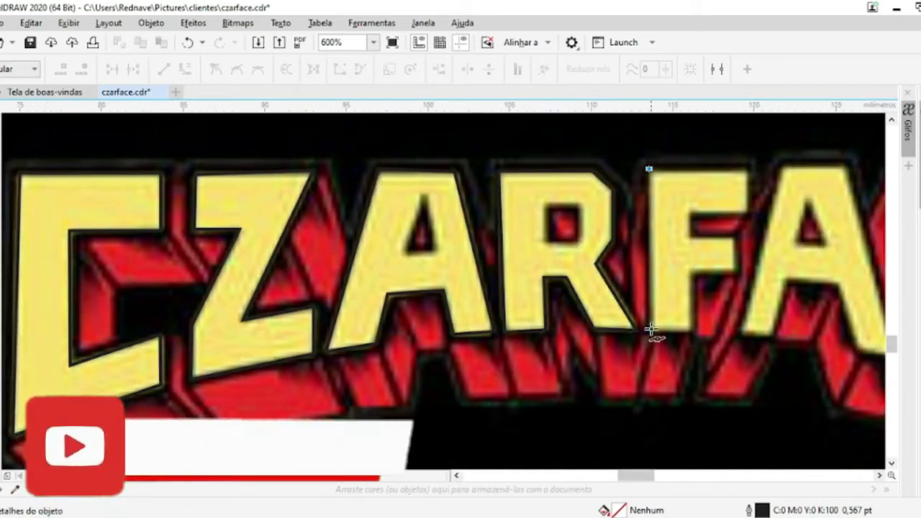
# Trace the closed outline of the E letter with nodes at its corners
pyautogui.click(693, 272)
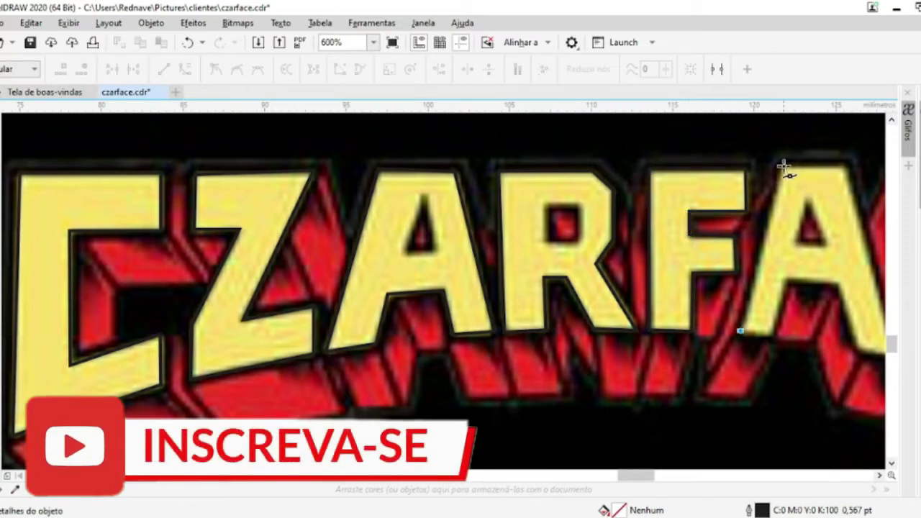
pyautogui.hscroll(3, 784, 167)
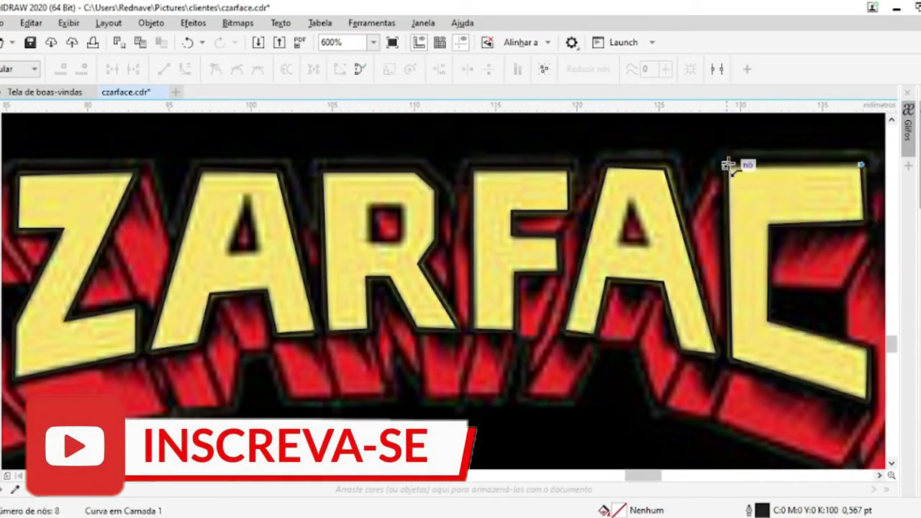
pyautogui.hscroll(5, 710, 323)
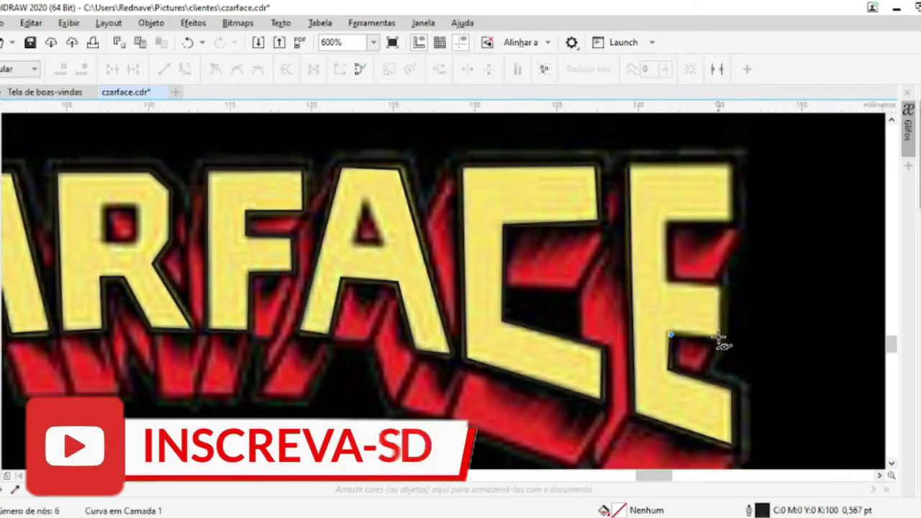
pyautogui.click(720, 337)
pyautogui.click(720, 284)
pyautogui.click(671, 282)
pyautogui.click(730, 220)
pyautogui.click(730, 165)
pyautogui.scroll(-4, 394, 282)
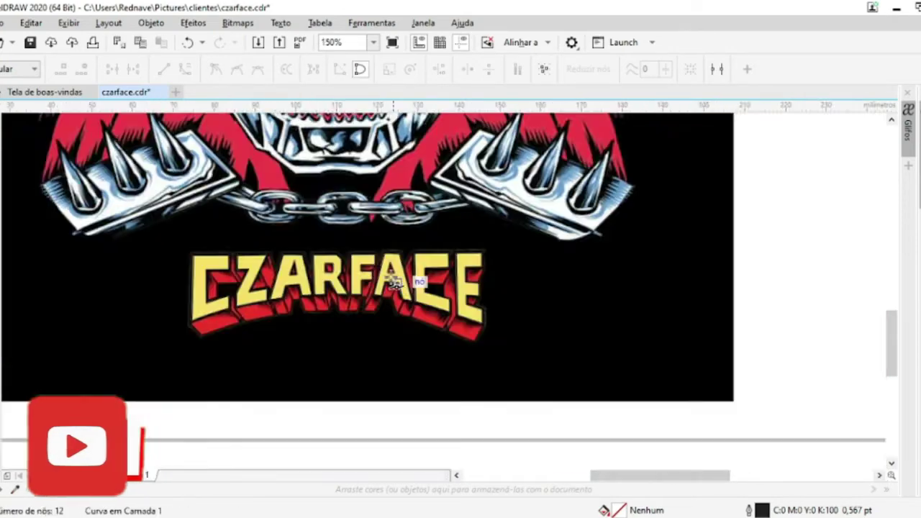
pyautogui.scroll(6, 288, 274)
# Draw the closed three-corner triangle inside the A and select it
pyautogui.click(299, 241)
pyautogui.click(324, 366)
pyautogui.click(255, 367)
pyautogui.click(299, 241)
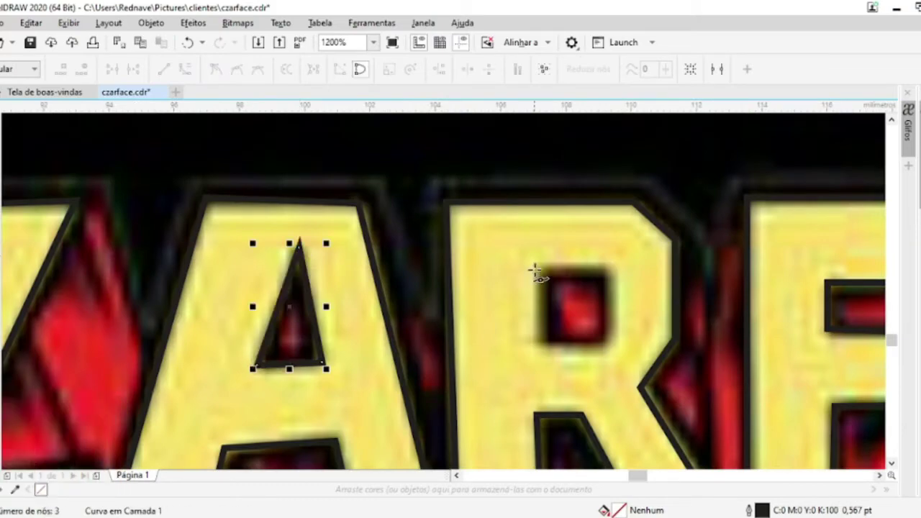
pyautogui.scroll(-3, 610, 272)
pyautogui.scroll(4, 391, 329)
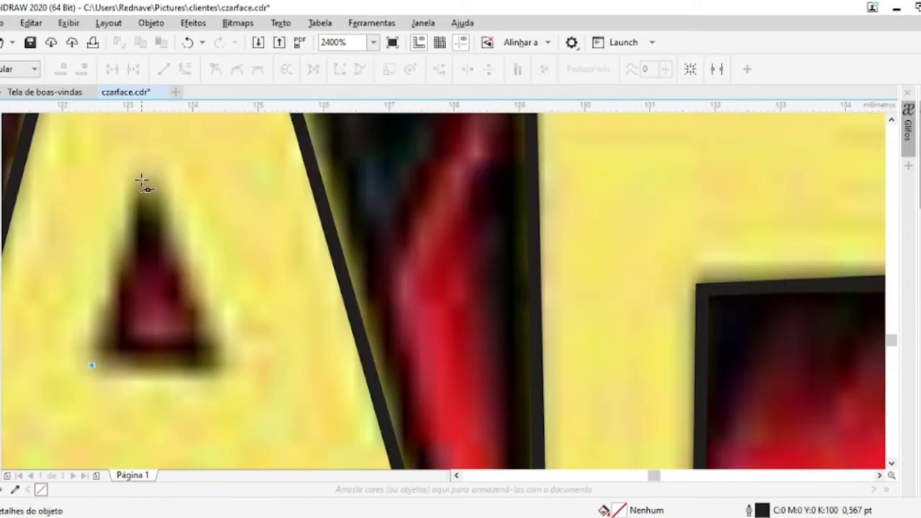
pyautogui.click(212, 354)
pyautogui.scroll(-6, 22, 189)
pyautogui.hscroll(-5, 288, 288)
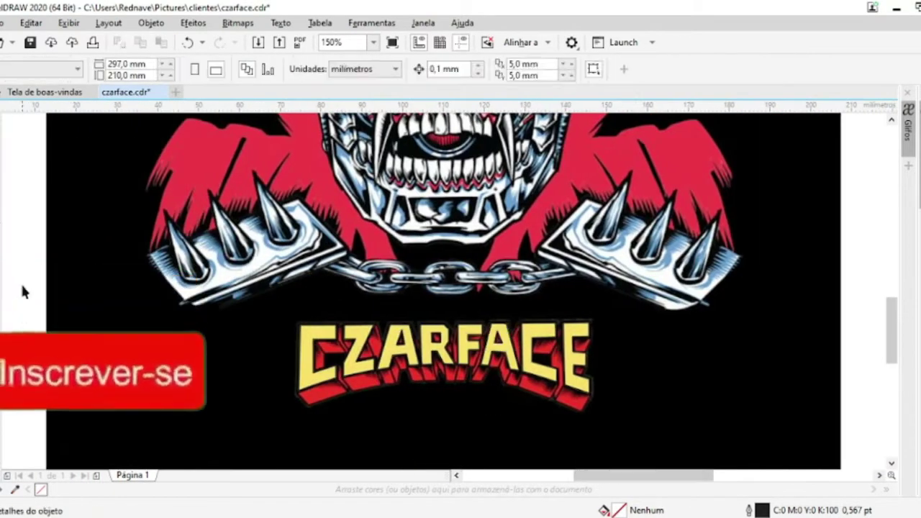
# Select all traced lettering curves and combine them into a single curve
pyautogui.click(432, 352)
pyautogui.click(358, 69)
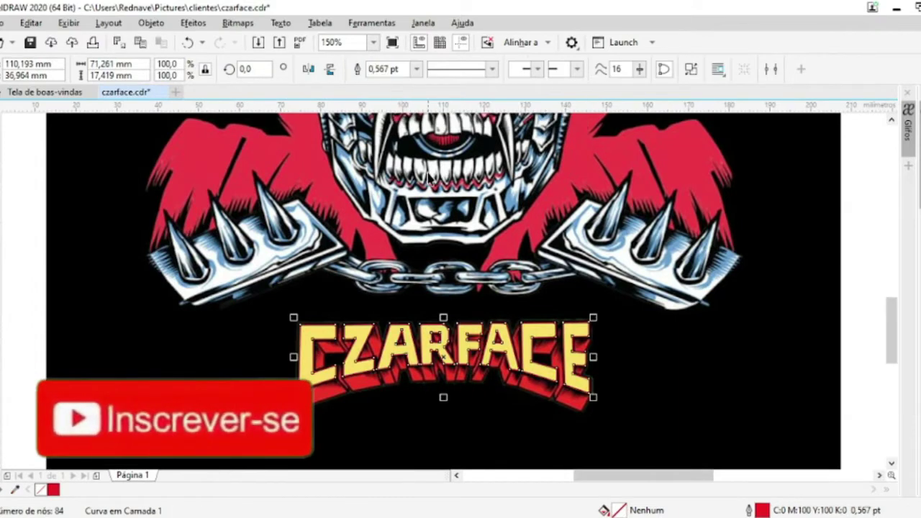
pyautogui.scroll(-3, 257, 360)
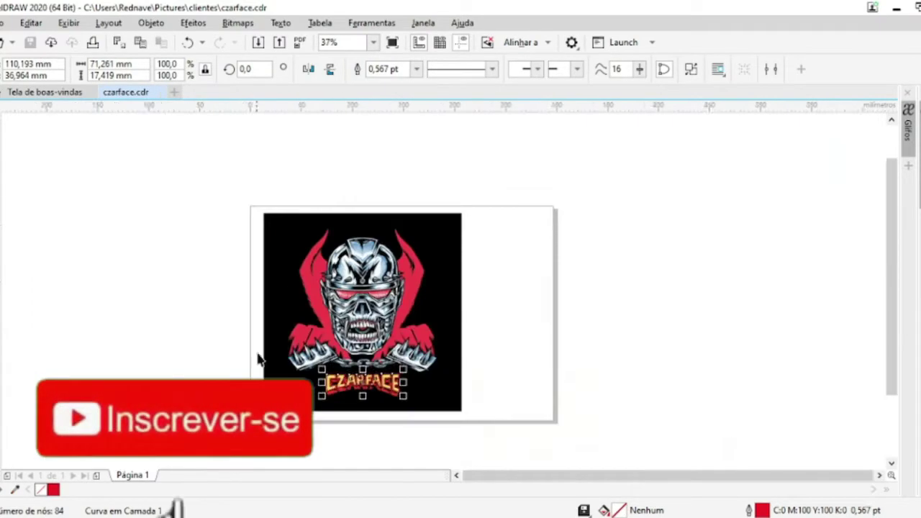
pyautogui.scroll(5, 257, 360)
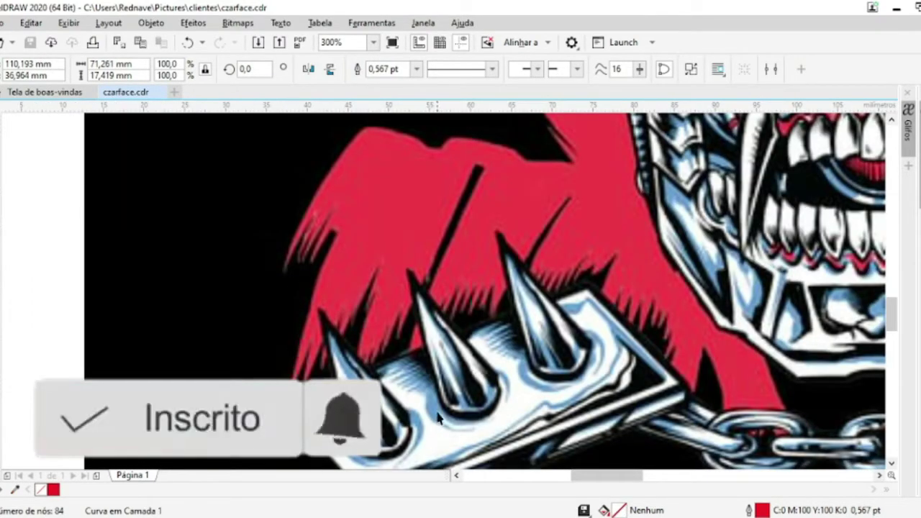
pyautogui.press('F10')
pyautogui.scroll(3, 273, 272)
# Extend the tracing with nodes along the red hood edge down to the stripe
pyautogui.click(802, 339)
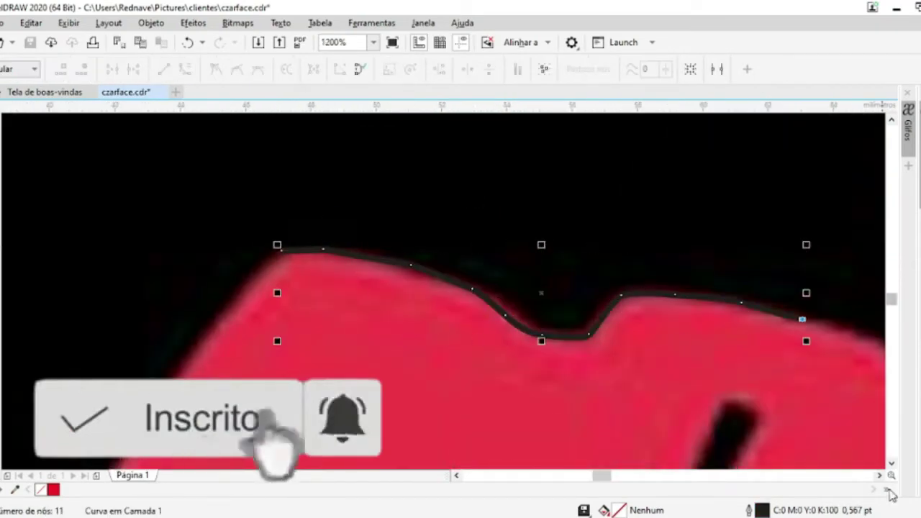
pyautogui.click(666, 393)
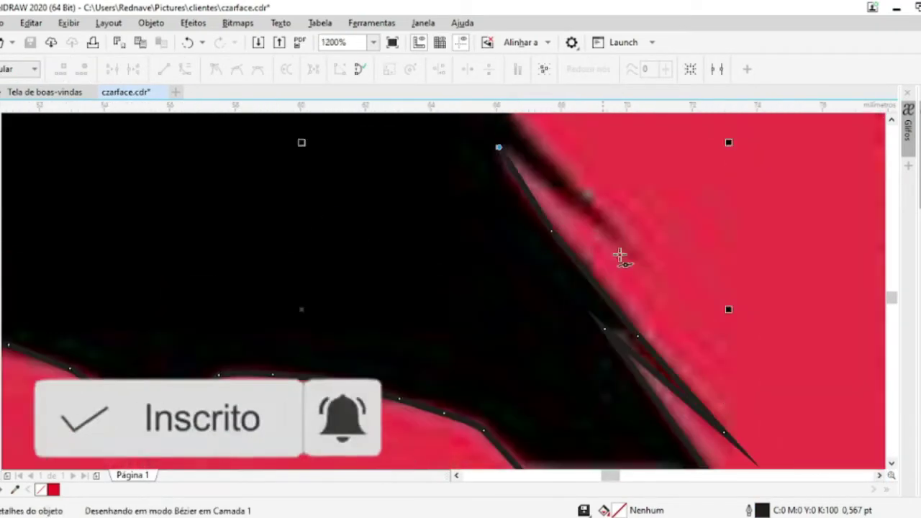
pyautogui.click(620, 255)
pyautogui.click(504, 252)
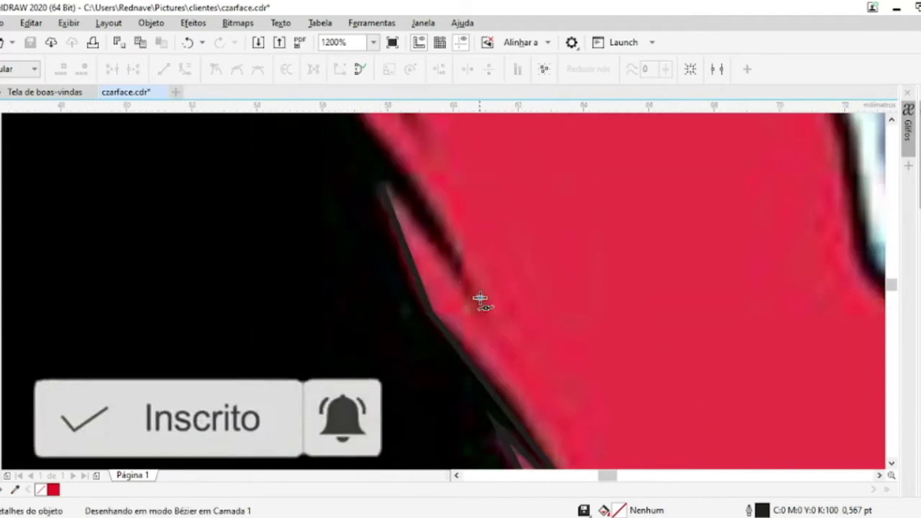
pyautogui.click(480, 298)
pyautogui.scroll(2, 300, 249)
pyautogui.scroll(1, 304, 261)
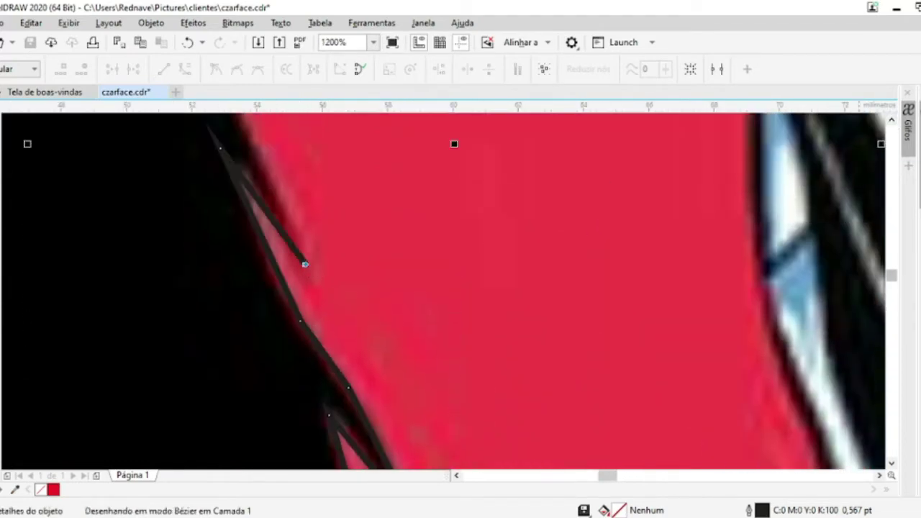
pyautogui.scroll(1, 190, 154)
pyautogui.scroll(1, 151, 164)
pyautogui.press('space')
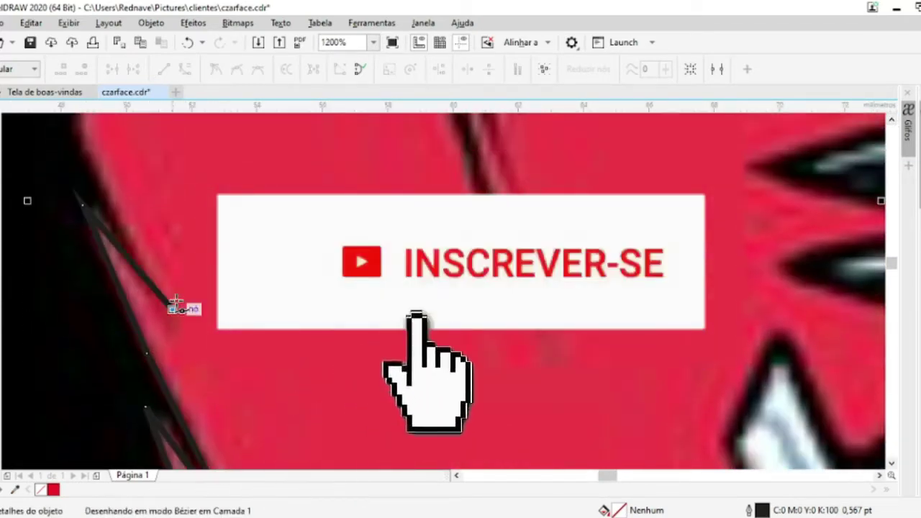
# Resume the curve and add nodes further along the red cape edge
pyautogui.scroll(1, 890, 122)
pyautogui.scroll(3, 891, 122)
pyautogui.press('space')
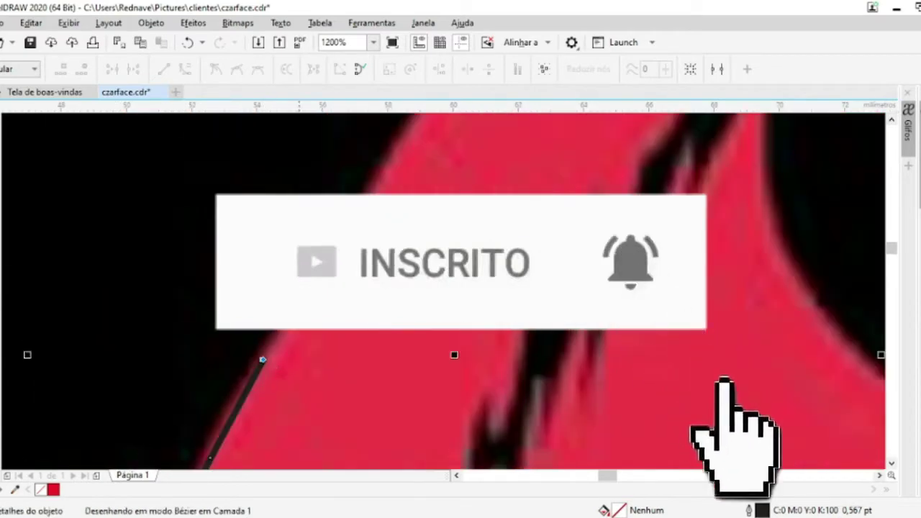
pyautogui.scroll(-1, 892, 119)
pyautogui.scroll(-2, 659, 130)
pyautogui.press('space')
pyautogui.scroll(2, 893, 119)
pyautogui.press('space')
pyautogui.scroll(-2, 892, 120)
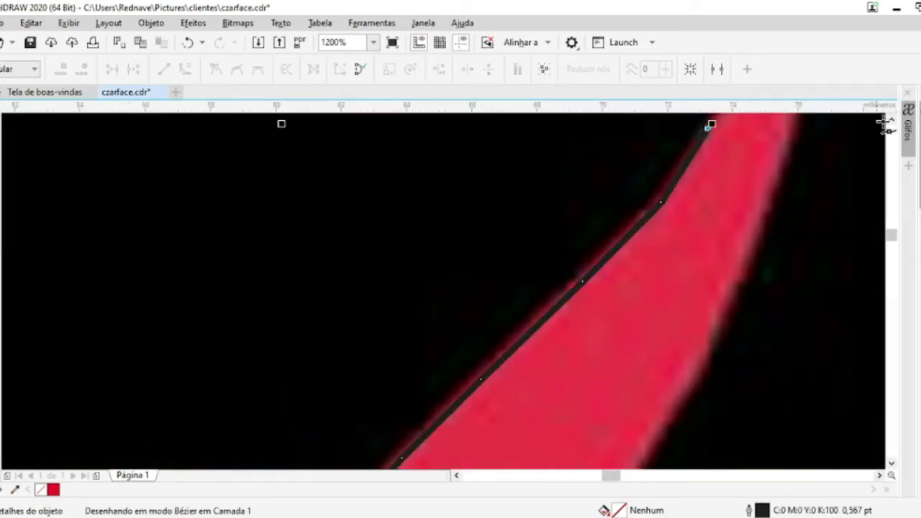
pyautogui.click(819, 148)
pyautogui.click(891, 465)
pyautogui.scroll(-3, 643, 388)
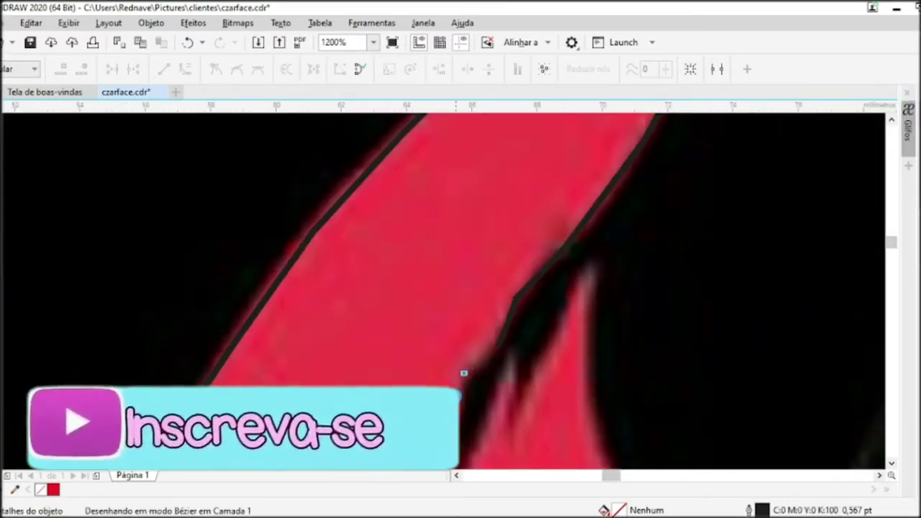
# Trace the jagged black hair strands with nodes, ending each strand's curve
pyautogui.click(437, 288)
pyautogui.click(375, 368)
pyautogui.click(375, 315)
pyautogui.scroll(-3, 351, 373)
pyautogui.click(288, 257)
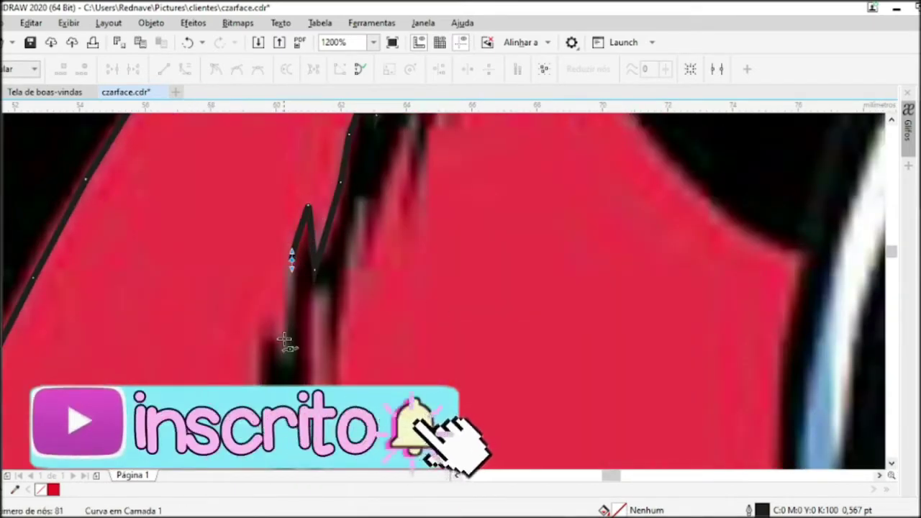
pyautogui.press('space')
pyautogui.scroll(-2, 278, 262)
pyautogui.scroll(-2, 278, 263)
pyautogui.click(339, 298)
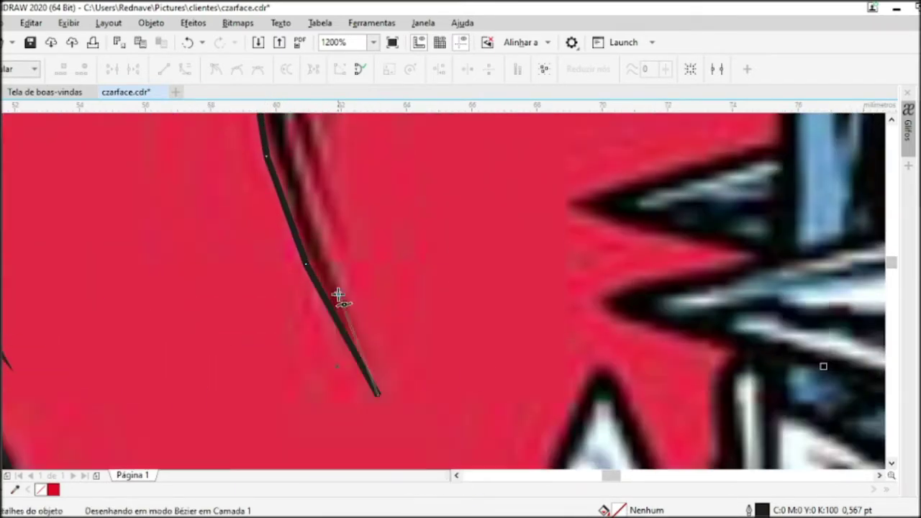
pyautogui.press('space')
# Add nodes up the hair edge to close the last strand, then zoom to all artwork
pyautogui.scroll(2, 294, 295)
pyautogui.scroll(2, 331, 248)
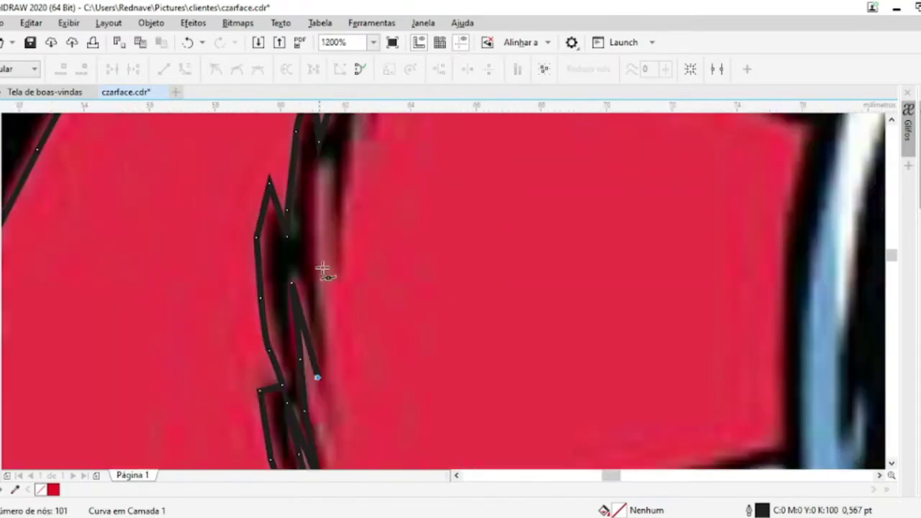
pyautogui.click(311, 257)
pyautogui.click(354, 168)
pyautogui.click(363, 250)
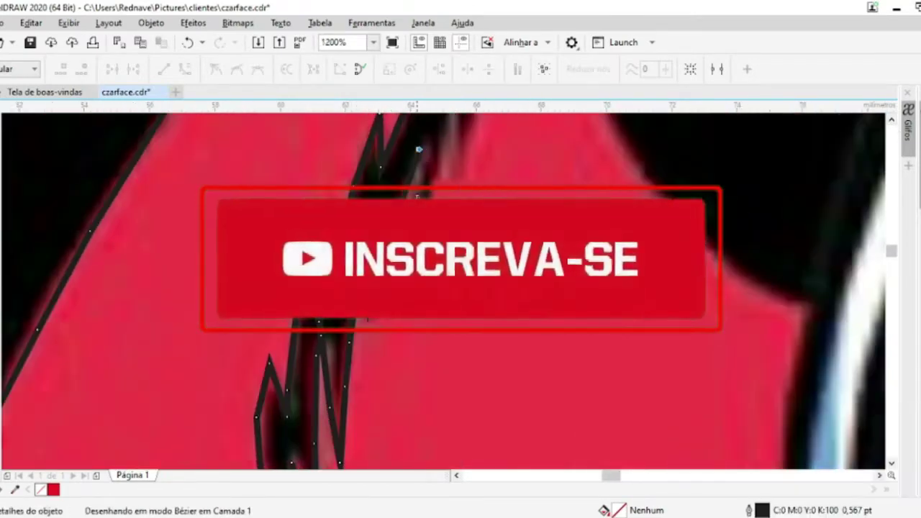
pyautogui.scroll(3, 444, 338)
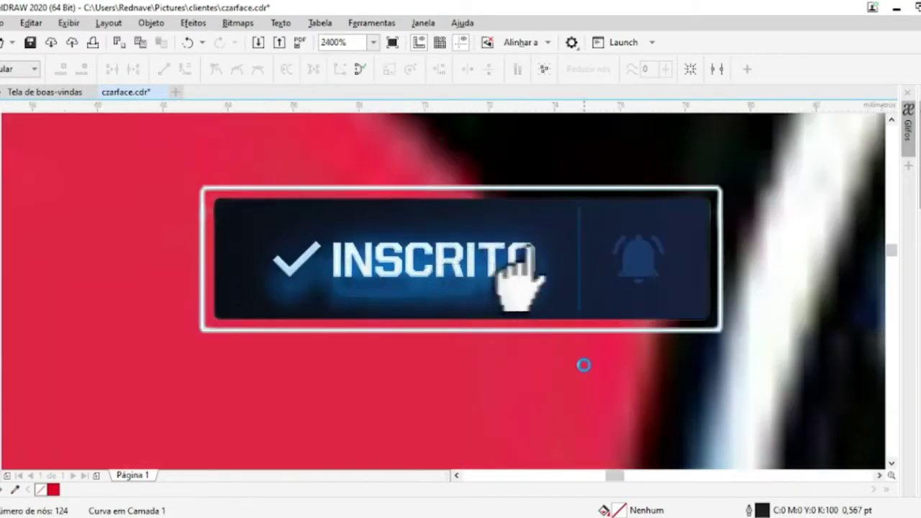
pyautogui.press('F4')
# Trace the cape's lower zigzag fringe as a Bézier curve through its spike points
pyautogui.scroll(5, 613, 374)
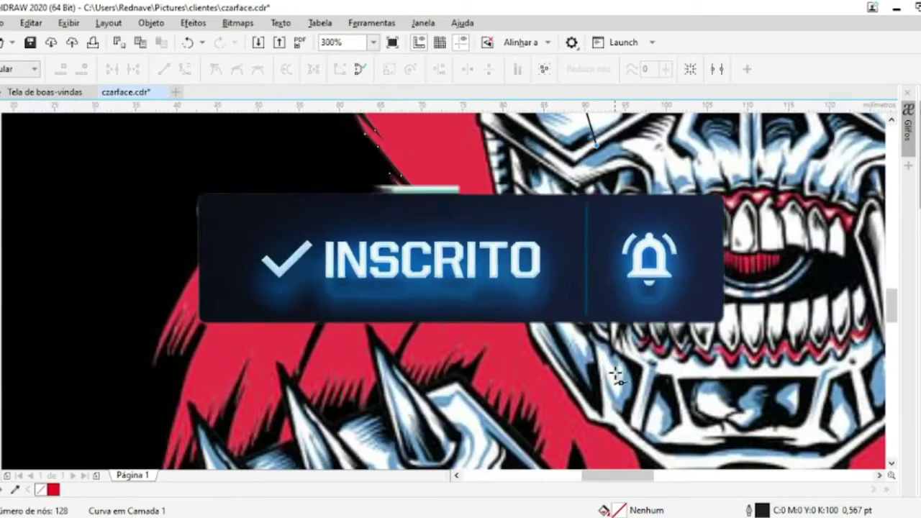
pyautogui.scroll(3, 600, 349)
pyautogui.scroll(-2, 601, 349)
pyautogui.click(569, 297)
pyautogui.scroll(2, 577, 423)
pyautogui.click(576, 446)
pyautogui.click(580, 409)
pyautogui.click(558, 394)
pyautogui.click(587, 333)
pyautogui.click(501, 306)
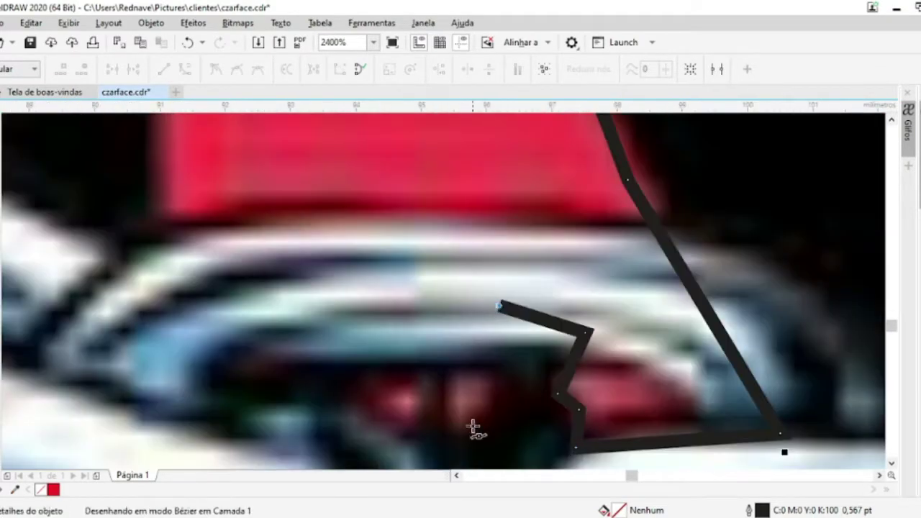
pyautogui.click(401, 329)
# Trace the spiky fringe edge through its spike tips, the notch and the tall spike
pyautogui.scroll(-1, 389, 330)
pyautogui.scroll(-1, 389, 330)
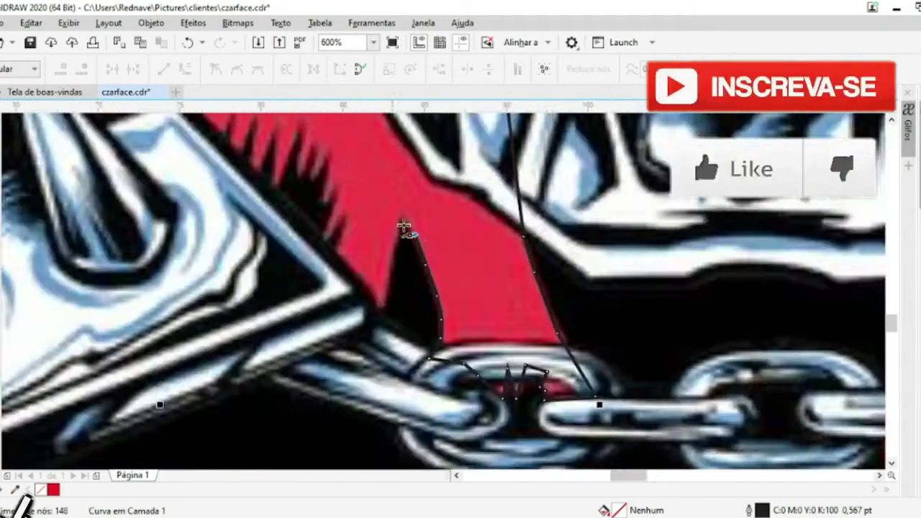
pyautogui.scroll(1, 390, 330)
pyautogui.click(233, 187)
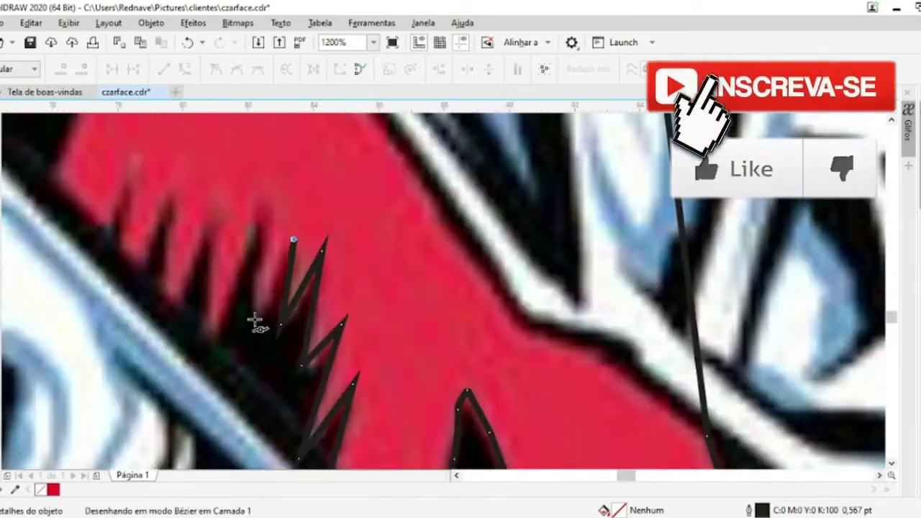
pyautogui.click(296, 229)
pyautogui.click(261, 193)
pyautogui.click(188, 392)
pyautogui.click(210, 214)
pyautogui.click(315, 378)
pyautogui.click(248, 375)
pyautogui.click(248, 317)
pyautogui.click(347, 126)
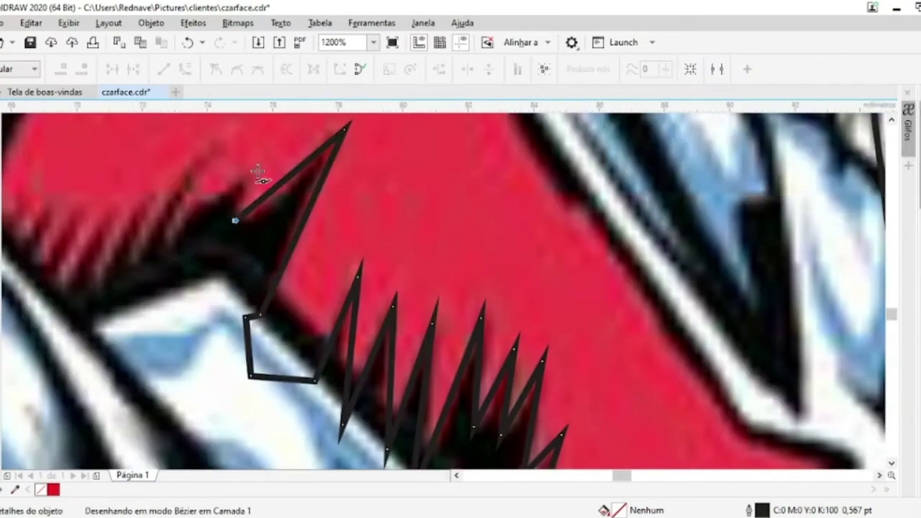
pyautogui.click(235, 220)
pyautogui.click(168, 245)
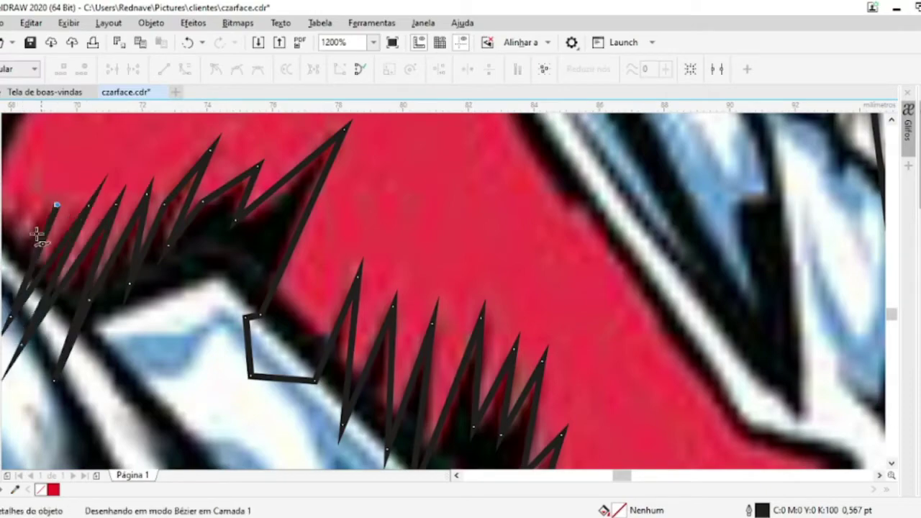
# Continue the fringe's small zigzags and close the outline at its starting node
pyautogui.scroll(-1, 329, 267)
pyautogui.scroll(1, 228, 241)
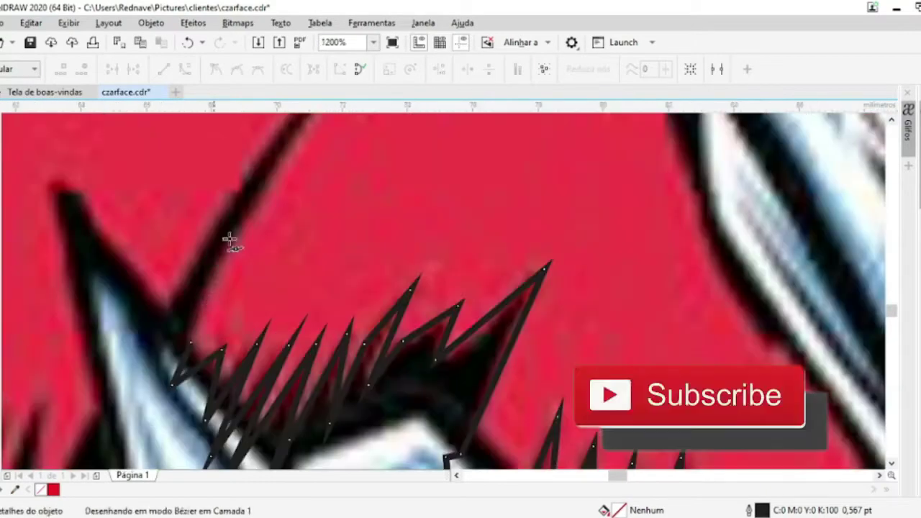
pyautogui.click(229, 241)
pyautogui.scroll(2, 339, 247)
pyautogui.scroll(-3, 218, 376)
pyautogui.scroll(1, 288, 290)
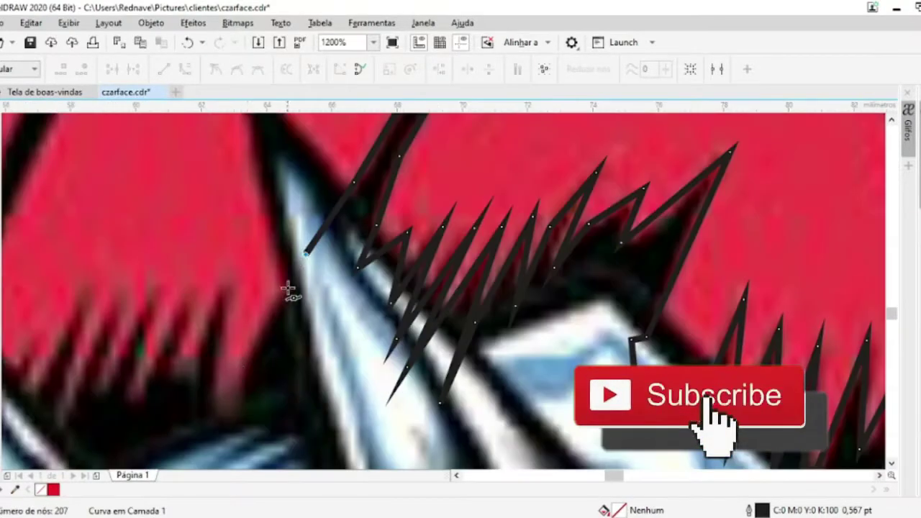
pyautogui.click(225, 437)
pyautogui.click(228, 274)
pyautogui.scroll(-1, 49, 461)
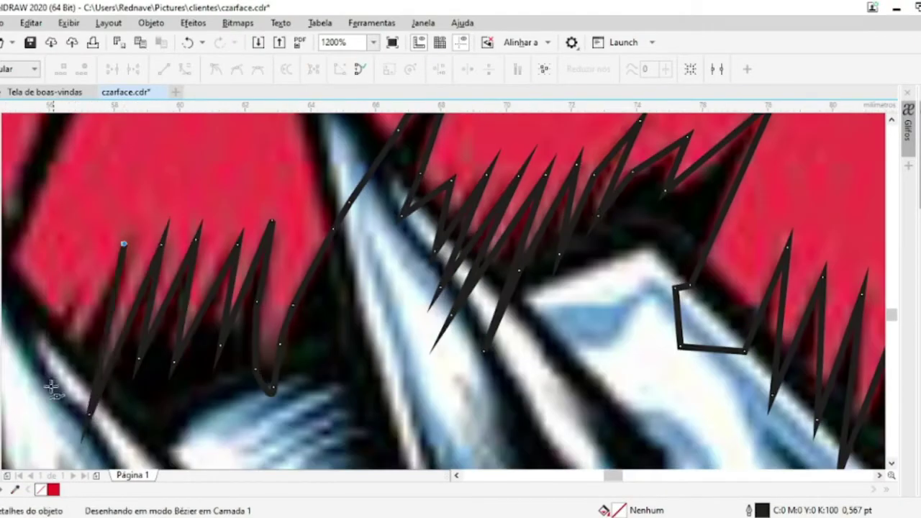
pyautogui.scroll(-1, 263, 366)
pyautogui.click(348, 175)
pyautogui.scroll(4, 93, 350)
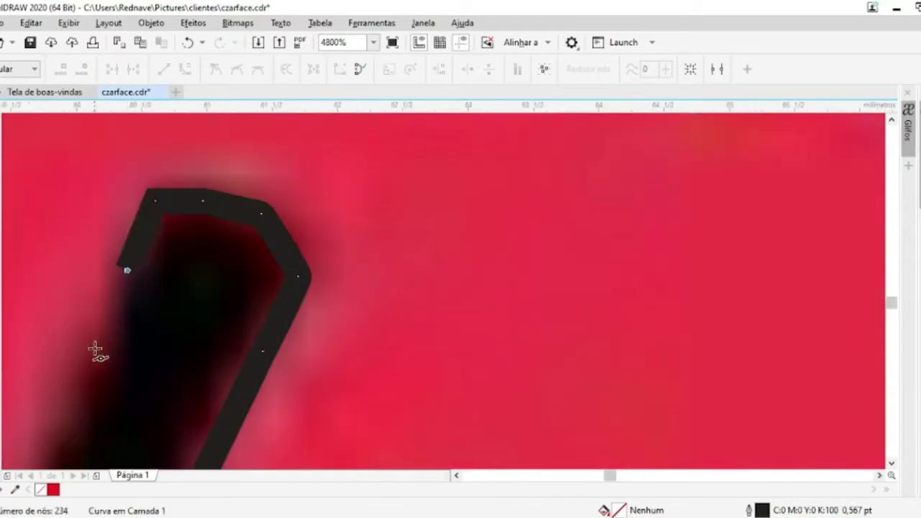
pyautogui.scroll(-3, 144, 370)
pyautogui.scroll(1, 195, 325)
pyautogui.scroll(2, 157, 329)
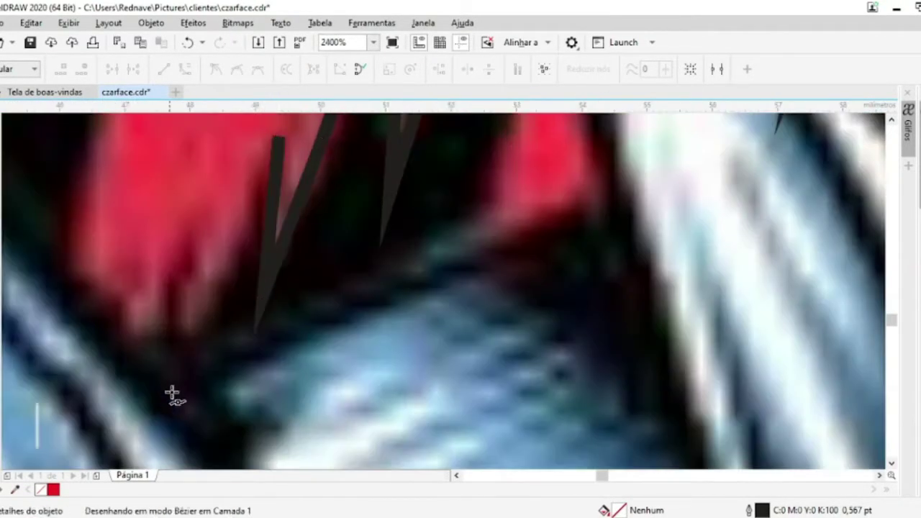
pyautogui.click(45, 281)
# Outline the dark shape on the left and the studded area as a closed curve
pyautogui.scroll(-3, 140, 267)
pyautogui.scroll(1, 166, 230)
pyautogui.click(134, 251)
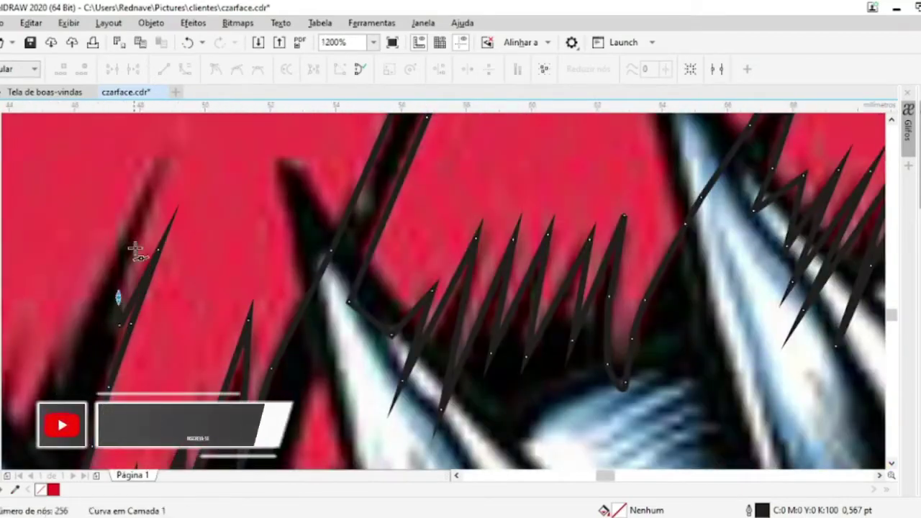
pyautogui.click(154, 155)
pyautogui.click(62, 388)
pyautogui.scroll(1, 180, 354)
pyautogui.click(123, 389)
pyautogui.click(171, 189)
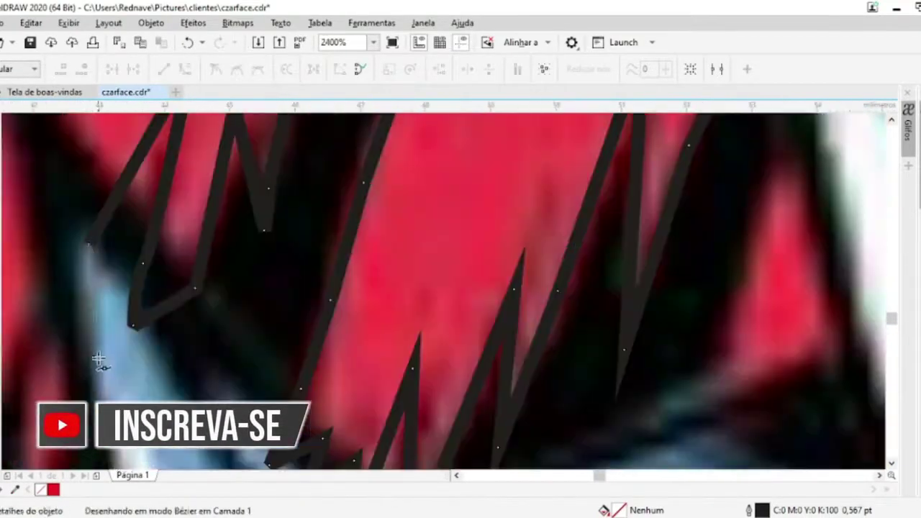
pyautogui.scroll(-3, 97, 360)
pyautogui.scroll(2, 149, 195)
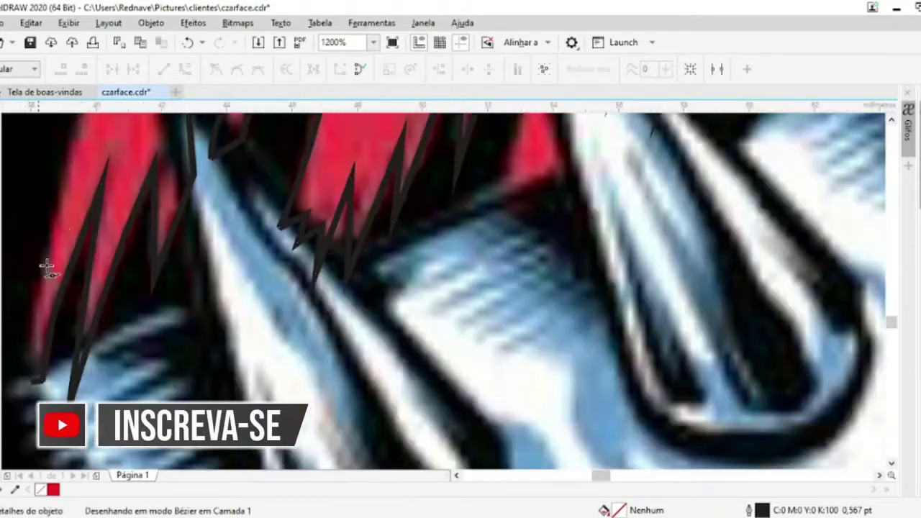
pyautogui.click(45, 267)
# Trace a thin stripe inside the fringe with four nodes
pyautogui.scroll(-1, 46, 267)
pyautogui.click(222, 212)
pyautogui.scroll(2, 107, 312)
pyautogui.scroll(-1, 171, 222)
pyautogui.click(171, 222)
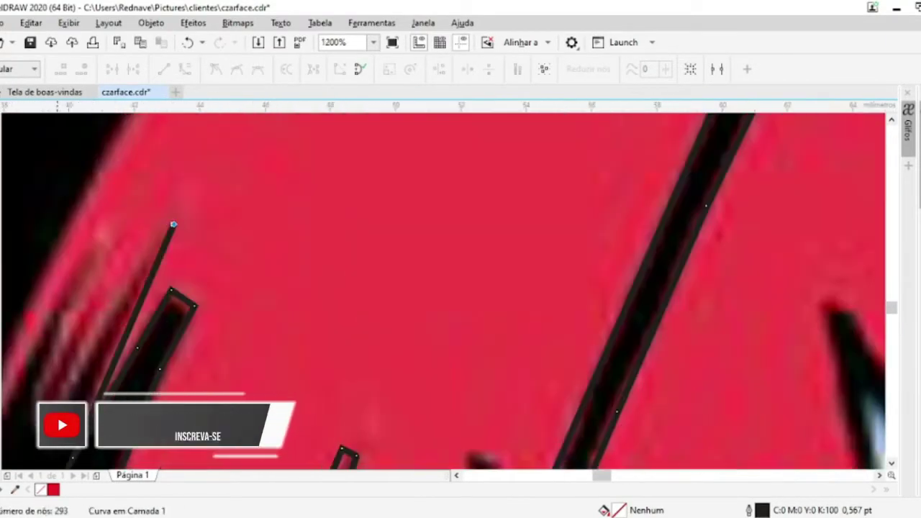
pyautogui.click(86, 267)
pyautogui.click(65, 392)
pyautogui.scroll(-1, 137, 348)
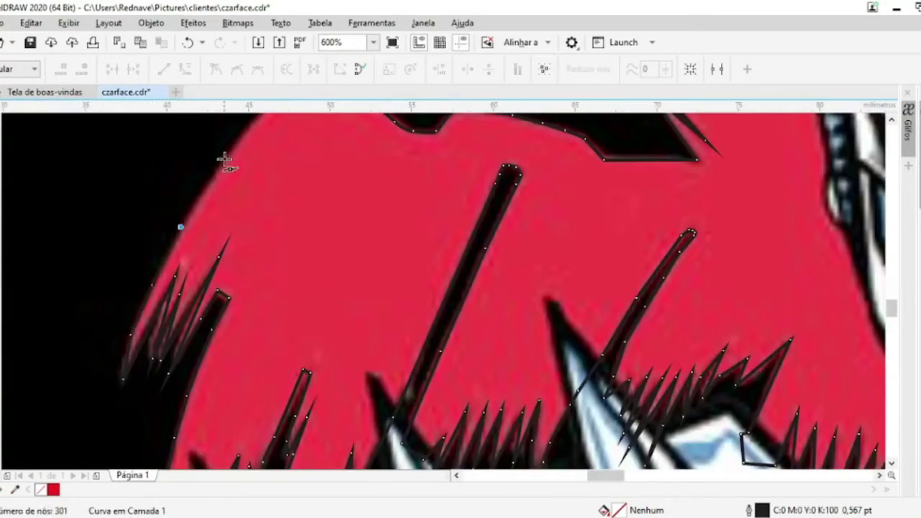
pyautogui.scroll(1, 309, 199)
pyautogui.scroll(-2, 273, 267)
pyautogui.scroll(-1, 274, 267)
# Choose the brush-style Smear reshaping tool from the shape-editing flyout
pyautogui.click(17, 128)
pyautogui.click(41, 185)
pyautogui.scroll(1, 509, 266)
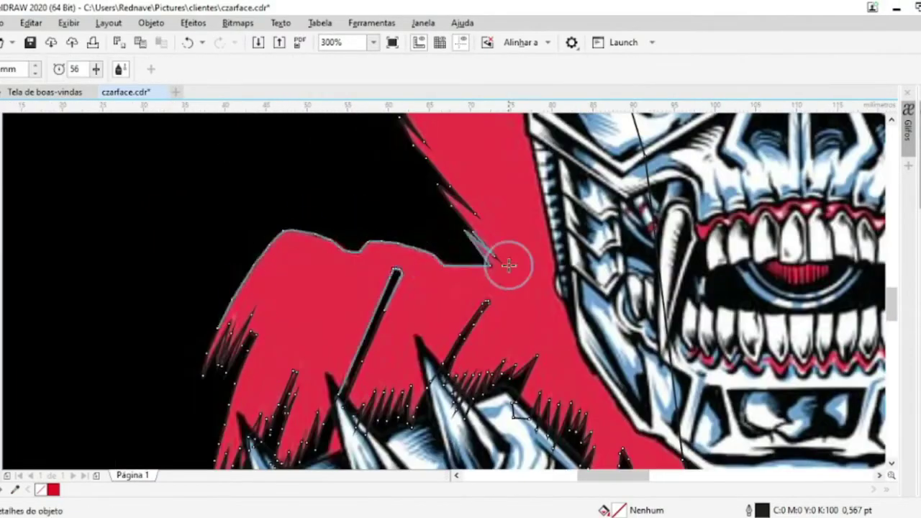
pyautogui.scroll(-2, 509, 265)
pyautogui.scroll(3, 304, 319)
pyautogui.scroll(-2, 485, 210)
pyautogui.scroll(2, 454, 328)
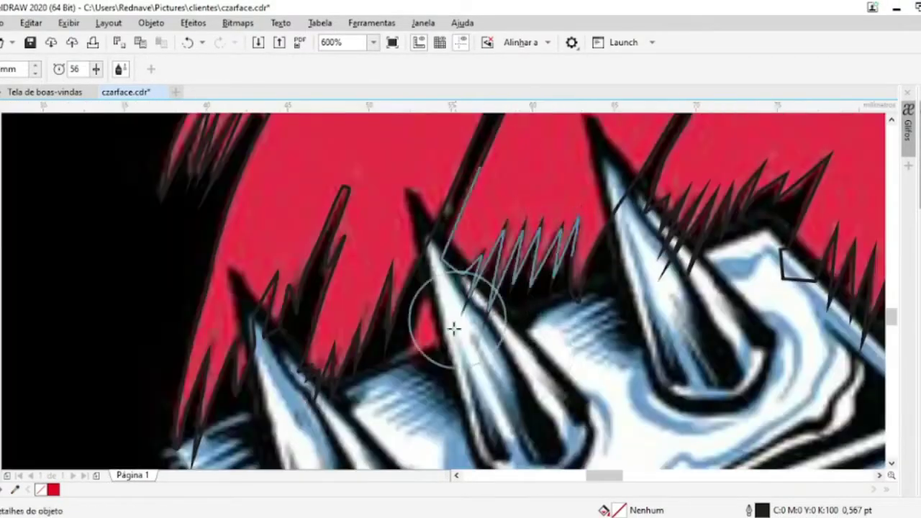
pyautogui.scroll(1, 411, 288)
pyautogui.scroll(-2, 350, 345)
pyautogui.scroll(2, 661, 401)
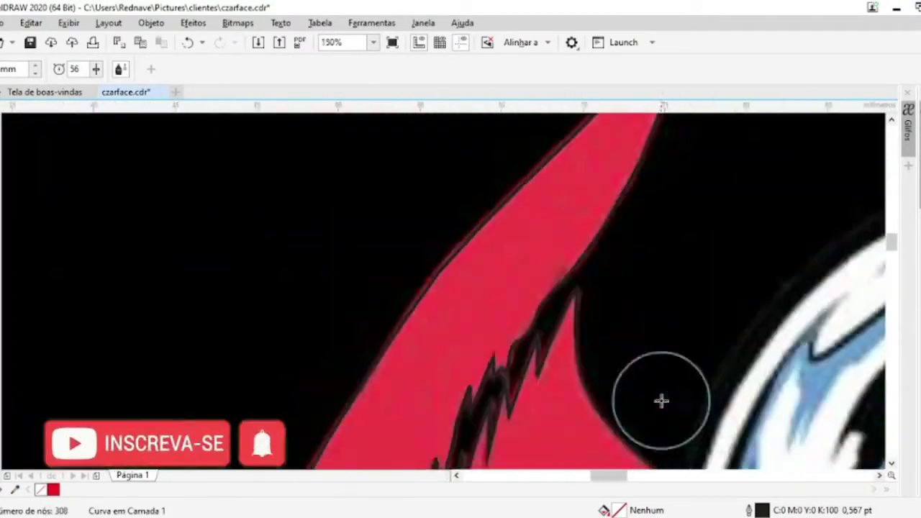
pyautogui.scroll(2, 661, 401)
# Return to the Pick tool and select the skull bitmap
pyautogui.press('space')
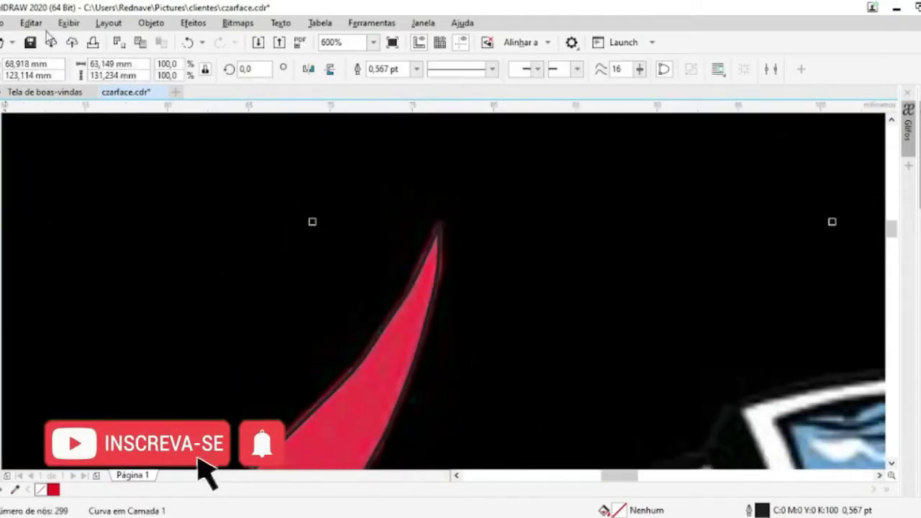
pyautogui.scroll(-3, 323, 298)
pyautogui.click(581, 297)
# Fill the left cape's traced curve with yellow
pyautogui.rightClick(581, 294)
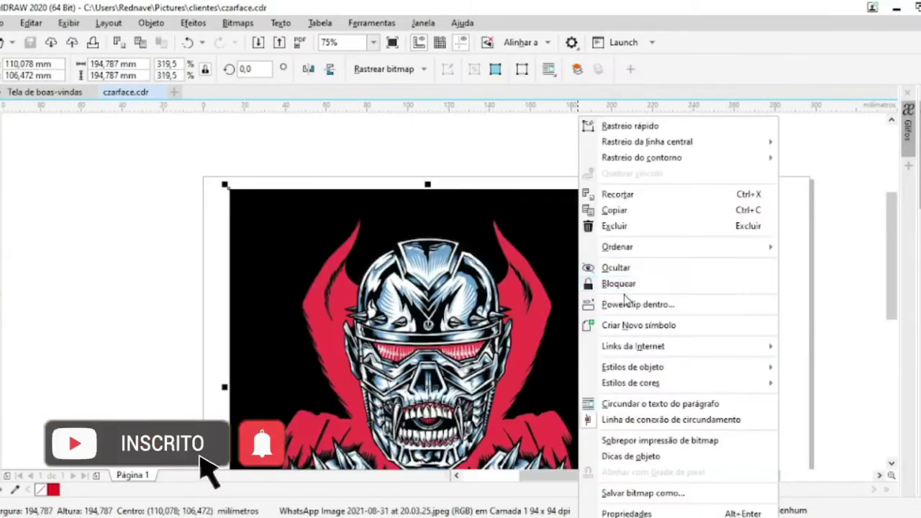
pyautogui.click(675, 319)
pyautogui.click(317, 336)
pyautogui.click(868, 311)
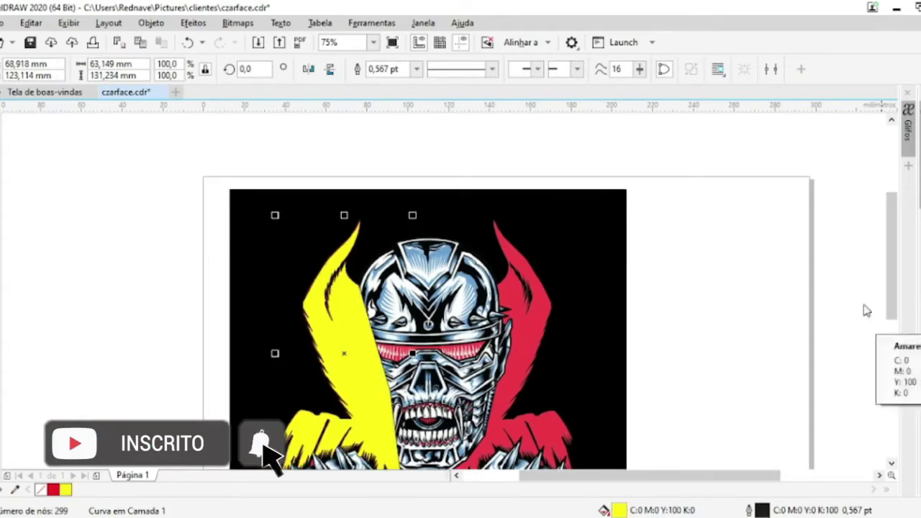
pyautogui.scroll(-3, 713, 290)
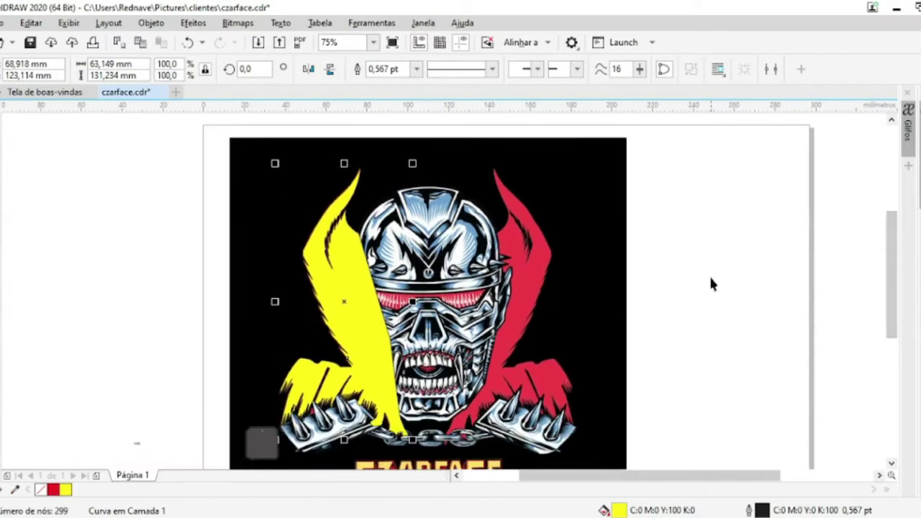
pyautogui.scroll(5, 299, 417)
# Draw a patch over the red gap beside the spike and weld it into the yellow cloak
pyautogui.press('F10')
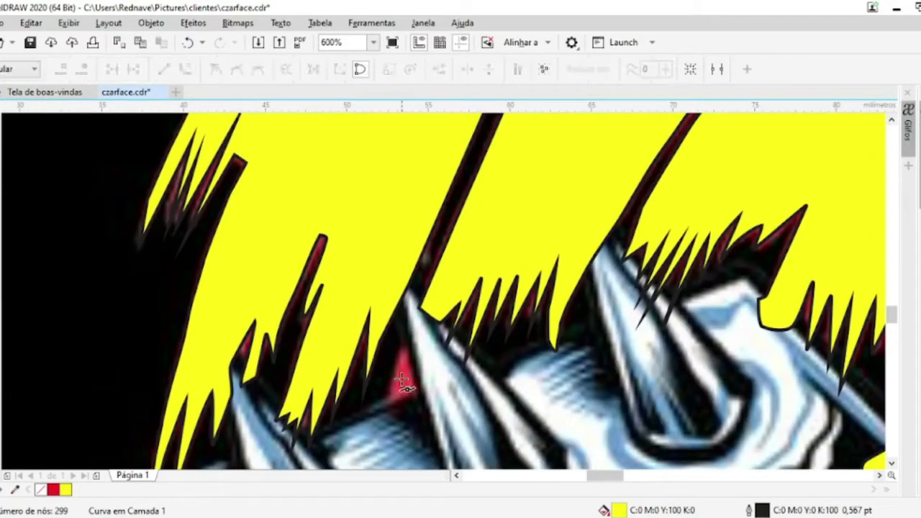
pyautogui.click(424, 430)
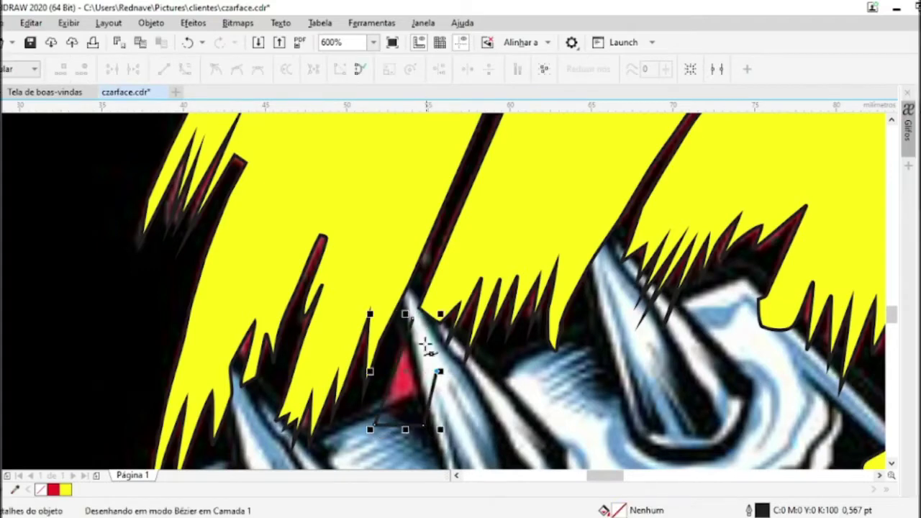
pyautogui.press('space')
pyautogui.keyDown('shift'); pyautogui.click(400, 245); pyautogui.keyUp('shift')
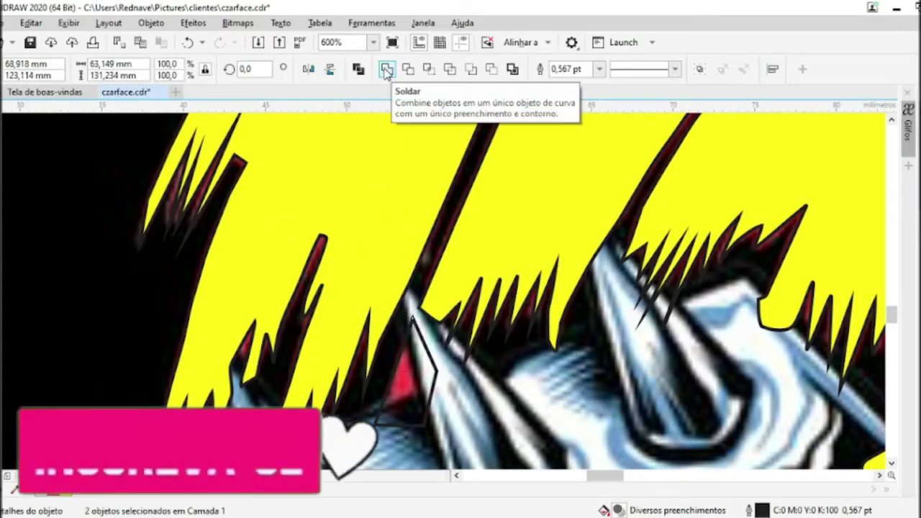
pyautogui.click(388, 70)
# Round off a jagged tip of the yellow cloak with the Smear tool
pyautogui.moveTo(248, 155); pyautogui.dragTo(243, 171)
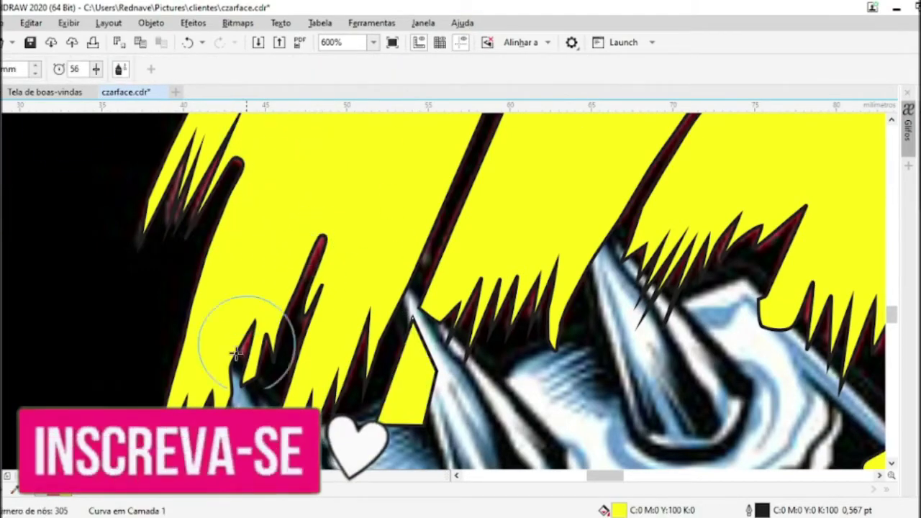
pyautogui.press('space')
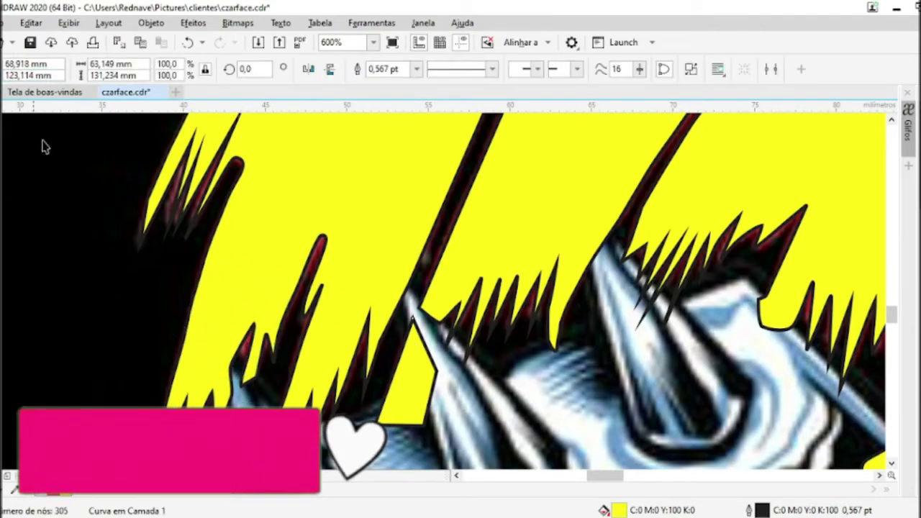
pyautogui.scroll(-2, 126, 227)
pyautogui.scroll(-3, 128, 229)
# Place a mirrored copy of the yellow cloak over the red cloak on the right
pyautogui.scroll(1, 262, 132)
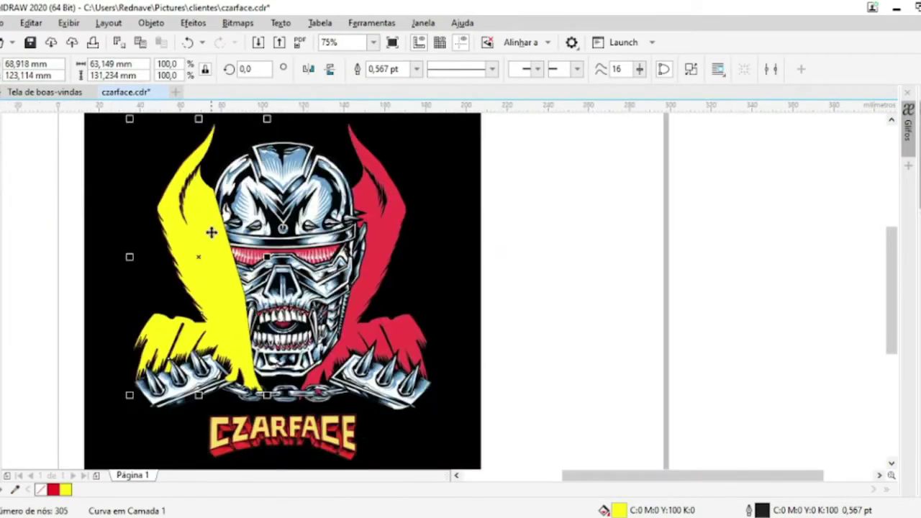
pyautogui.press('Escape')
pyautogui.moveTo(220, 288)
pyautogui.mouseDown()
pyautogui.moveTo(448, 243)
pyautogui.moveTo(381, 218)
pyautogui.mouseUp()
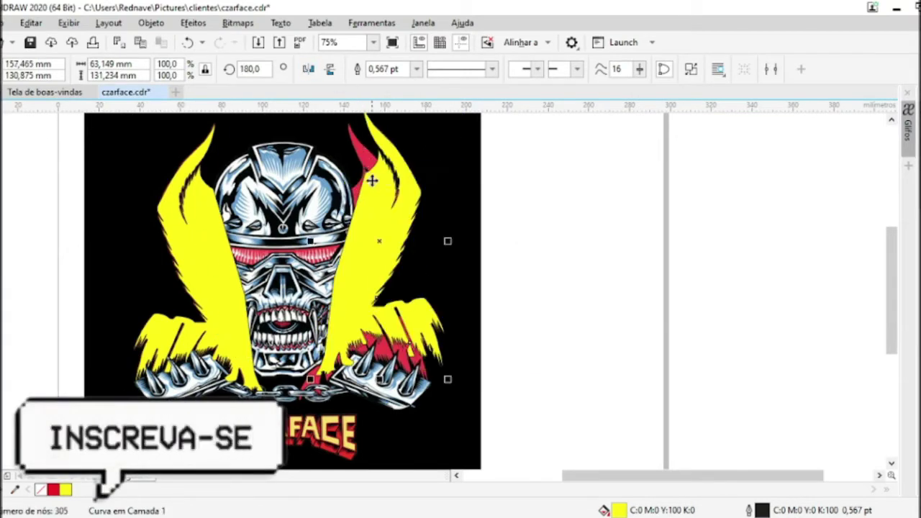
pyautogui.moveTo(372, 180); pyautogui.dragTo(354, 189)
# Give the mirrored copy a yellow outline and no fill
pyautogui.rightClick(66, 490)
pyautogui.click(40, 490)
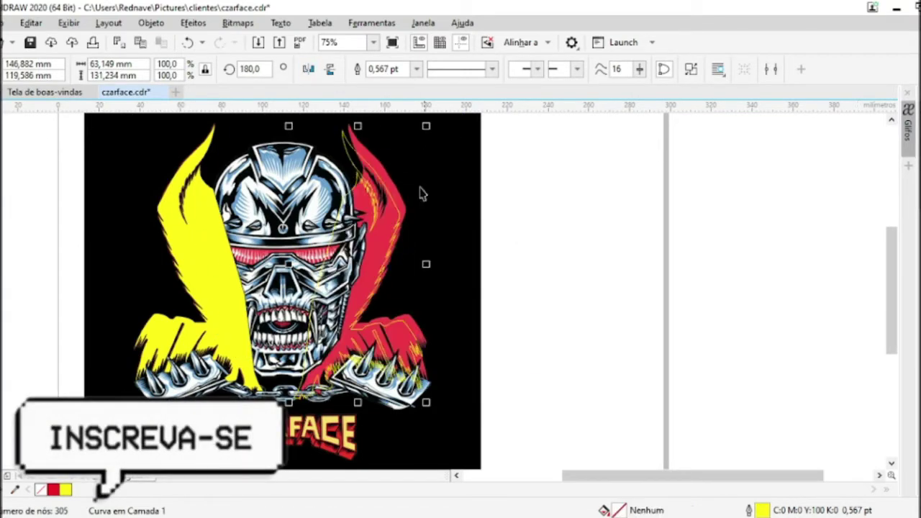
pyautogui.scroll(4, 399, 149)
pyautogui.scroll(-4, 399, 149)
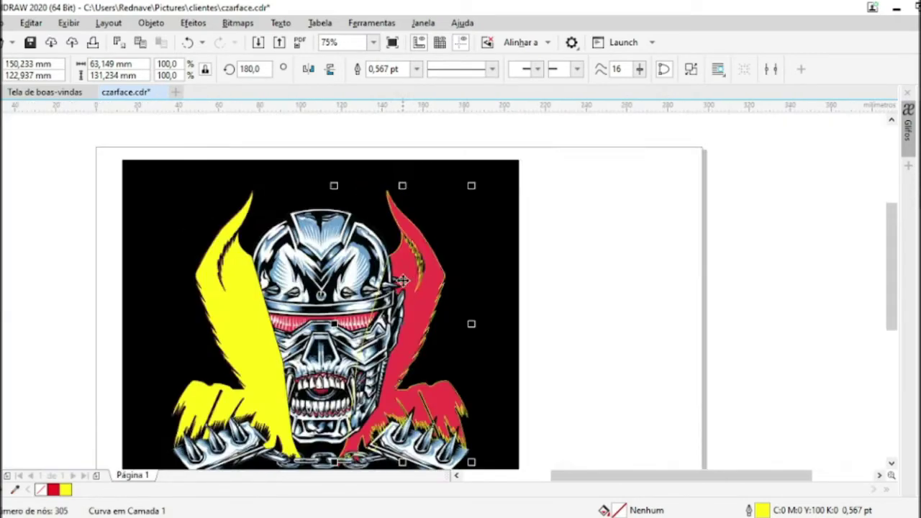
pyautogui.scroll(4, 411, 376)
pyautogui.scroll(-4, 369, 282)
pyautogui.scroll(4, 382, 367)
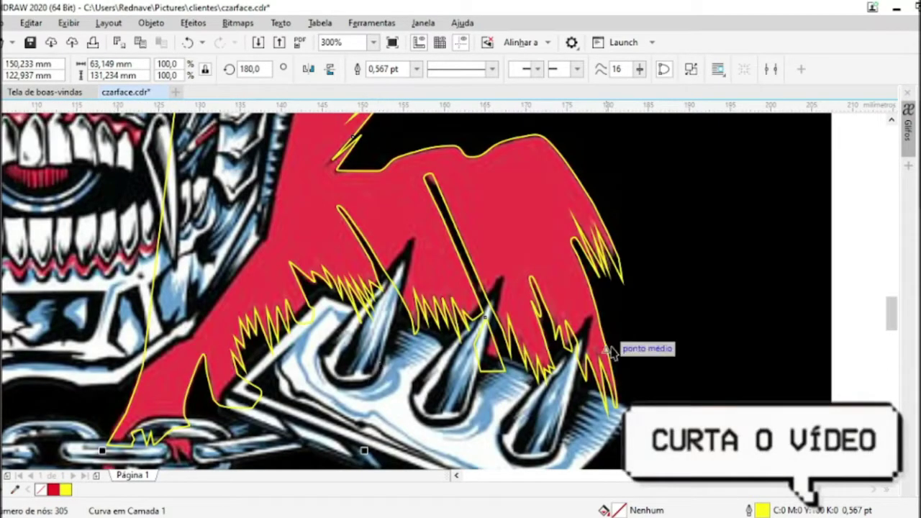
pyautogui.scroll(1, 502, 263)
pyautogui.scroll(1, 502, 263)
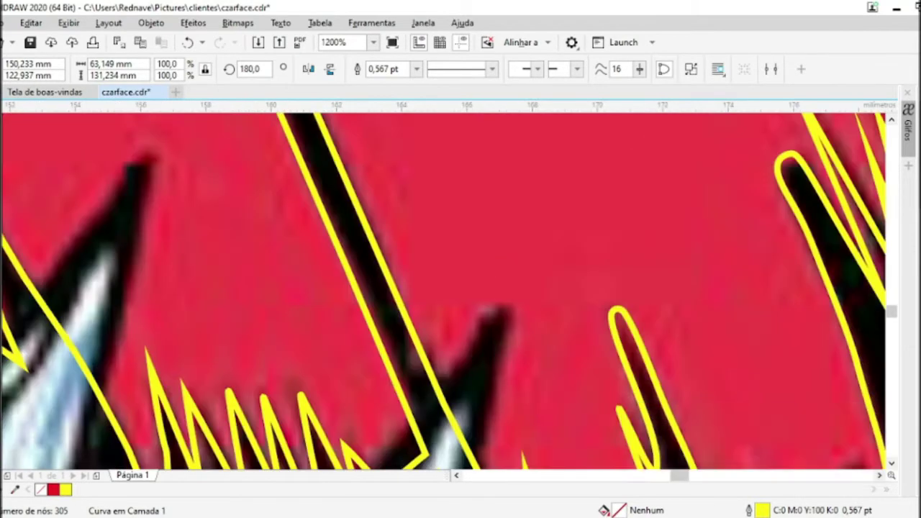
# Draw a spike curve, weld it into the yellow outline, and delete the leftover black spike
pyautogui.click(422, 411)
pyautogui.moveTo(487, 315); pyautogui.dragTo(496, 307)
pyautogui.click(518, 296)
pyautogui.doubleClick(497, 408)
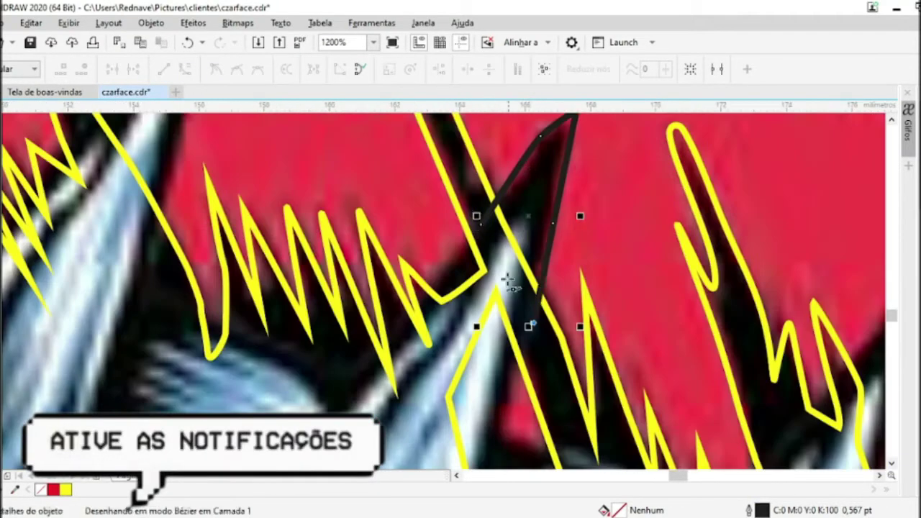
pyautogui.keyDown('shift'); pyautogui.click(347, 128); pyautogui.keyUp('shift')
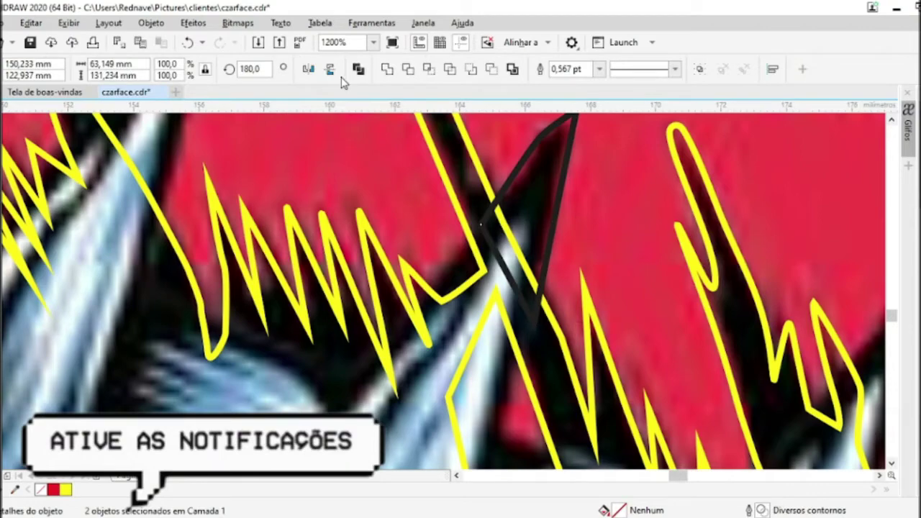
pyautogui.click(388, 70)
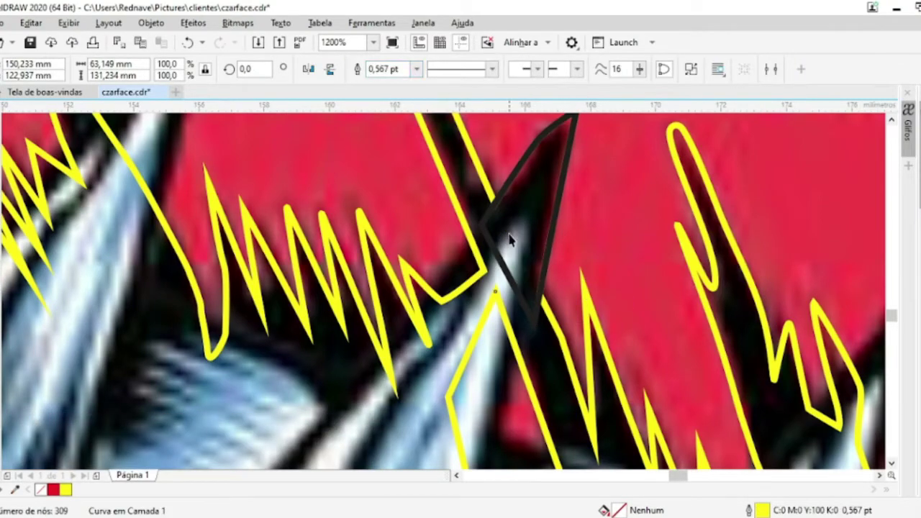
pyautogui.press('Delete')
pyautogui.scroll(-3, 633, 264)
pyautogui.scroll(3, 572, 278)
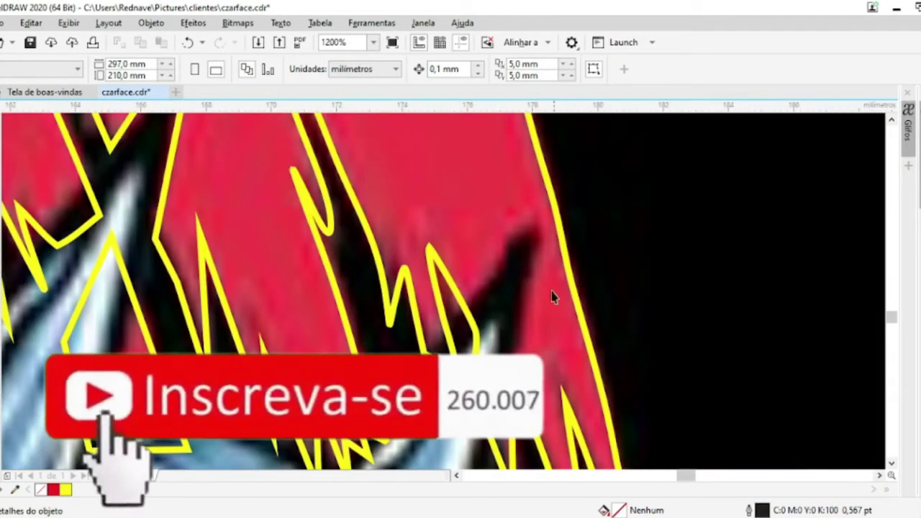
# Trace the dark spike near the cloak edge and weld it into the yellow outline
pyautogui.press('F10')
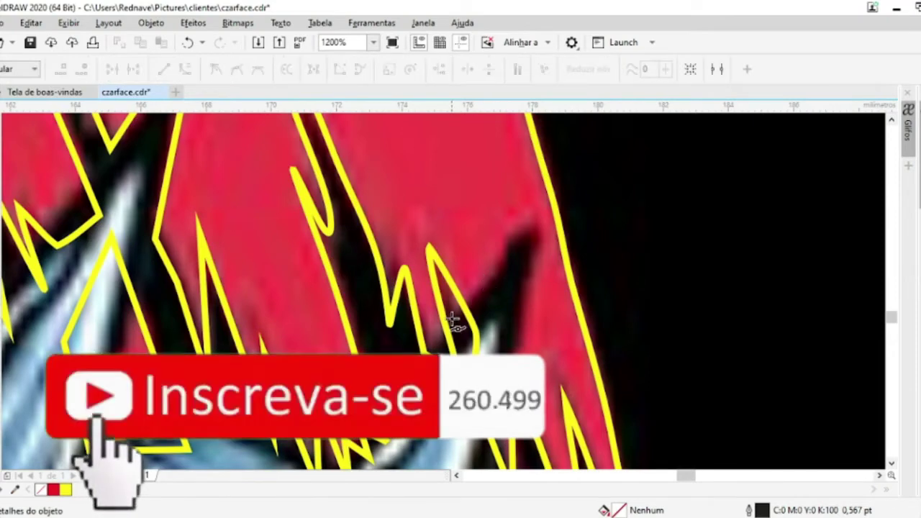
pyautogui.click(502, 260)
pyautogui.click(502, 234)
pyautogui.click(533, 219)
pyautogui.click(540, 256)
pyautogui.click(509, 359)
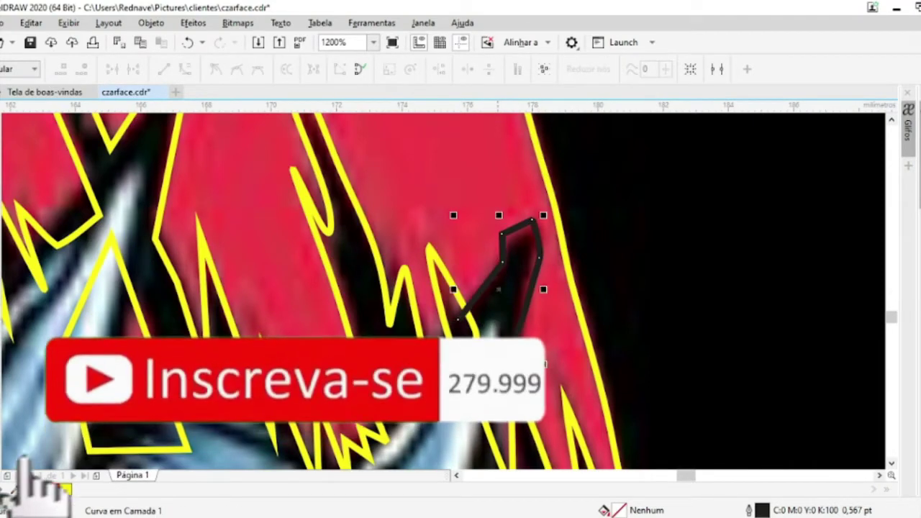
pyautogui.click(496, 441)
pyautogui.click(462, 426)
pyautogui.click(458, 314)
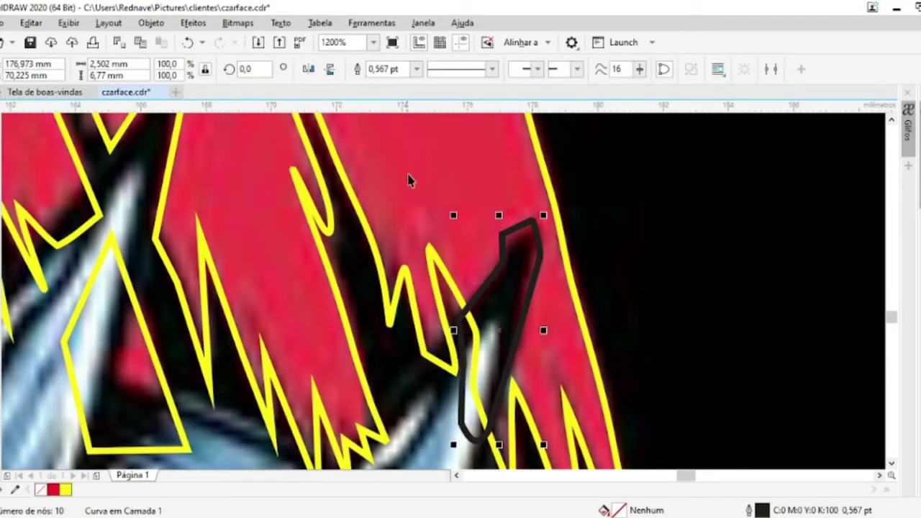
pyautogui.keyDown('shift'); pyautogui.click(411, 180); pyautogui.keyUp('shift')
pyautogui.click(406, 69)
# Trace the next spike as a closed shape and weld it into the yellow outline
pyautogui.scroll(-3, 508, 306)
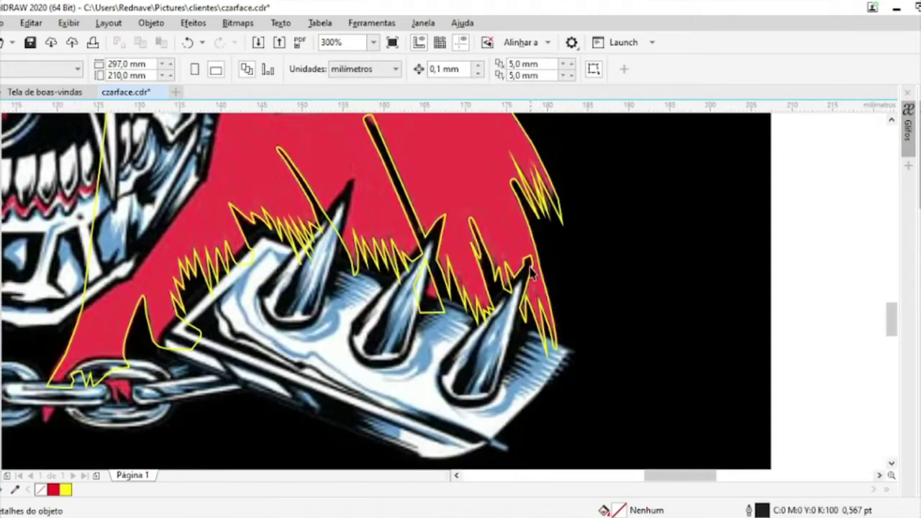
pyautogui.scroll(3, 342, 173)
pyautogui.scroll(1, 288, 322)
pyautogui.click(290, 317)
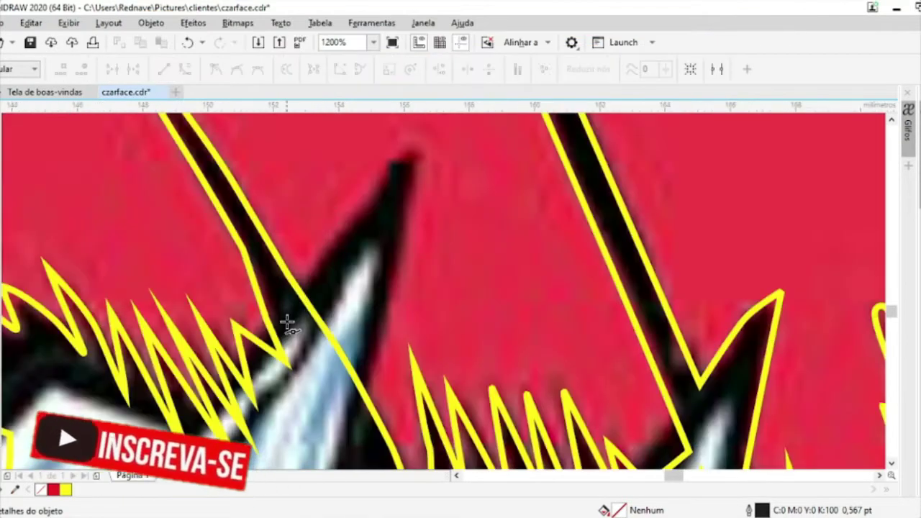
pyautogui.click(391, 162)
pyautogui.click(423, 147)
pyautogui.click(364, 403)
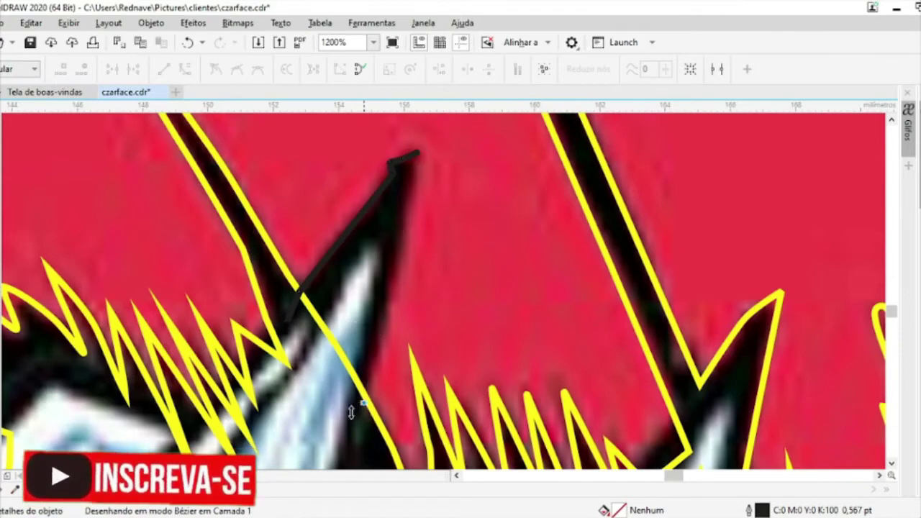
pyautogui.click(306, 395)
pyautogui.click(287, 320)
pyautogui.press('space')
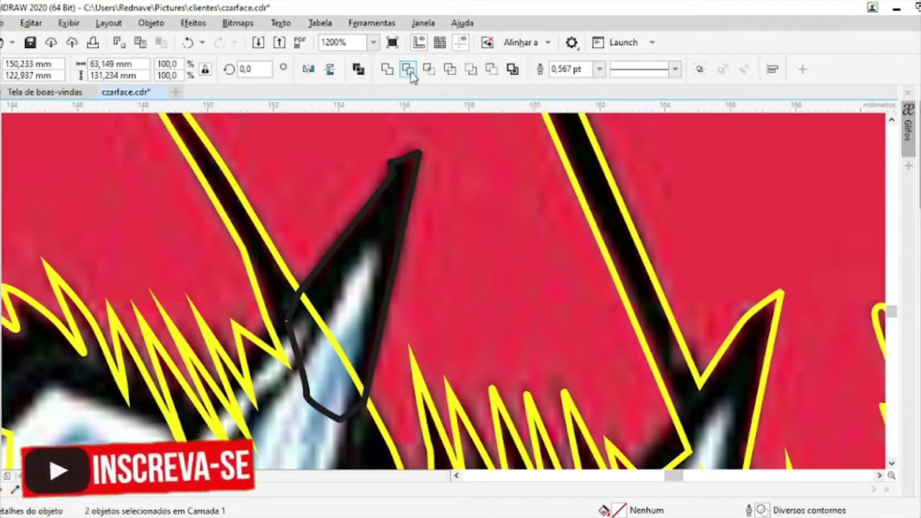
pyautogui.click(407, 69)
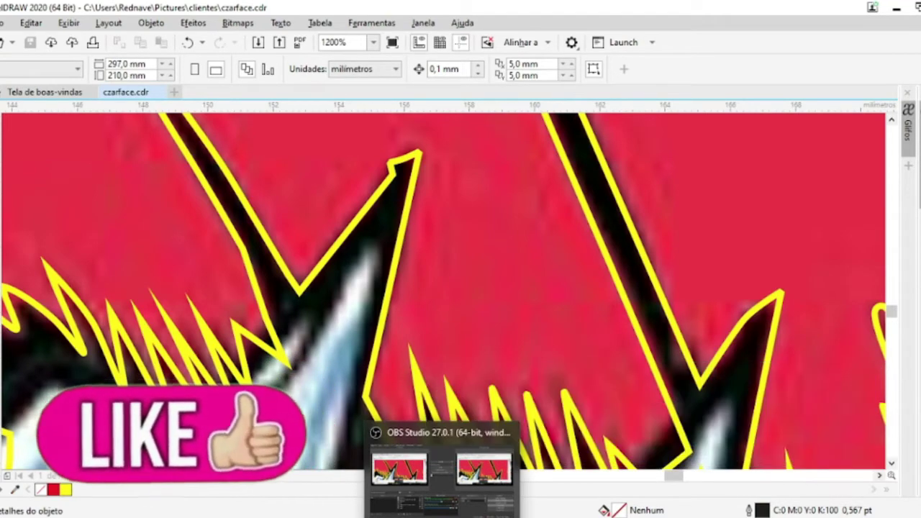
# Pull the right helmet outline's nodes up to the dark streak's tip with the Shape tool
pyautogui.scroll(-2, 441, 246)
pyautogui.scroll(-2, 441, 247)
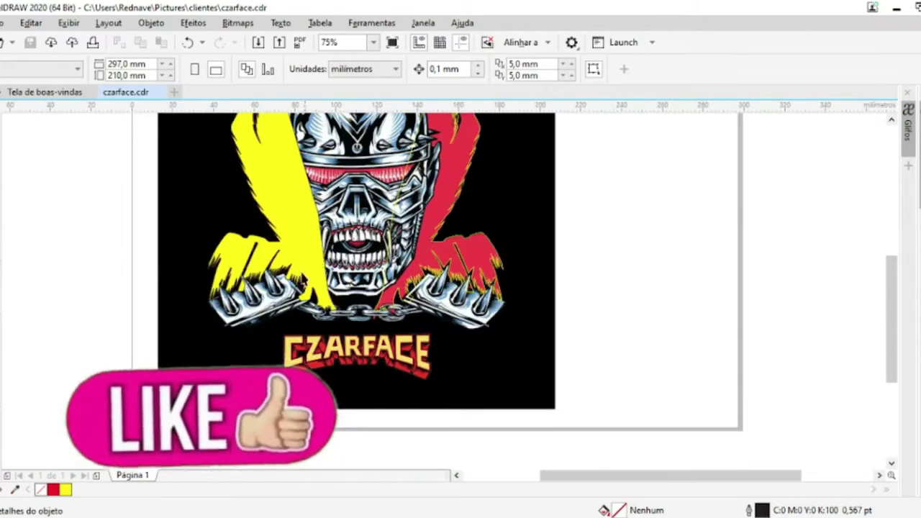
pyautogui.scroll(2, 441, 246)
pyautogui.scroll(-3, 441, 246)
pyautogui.scroll(2, 397, 168)
pyautogui.scroll(1, 397, 169)
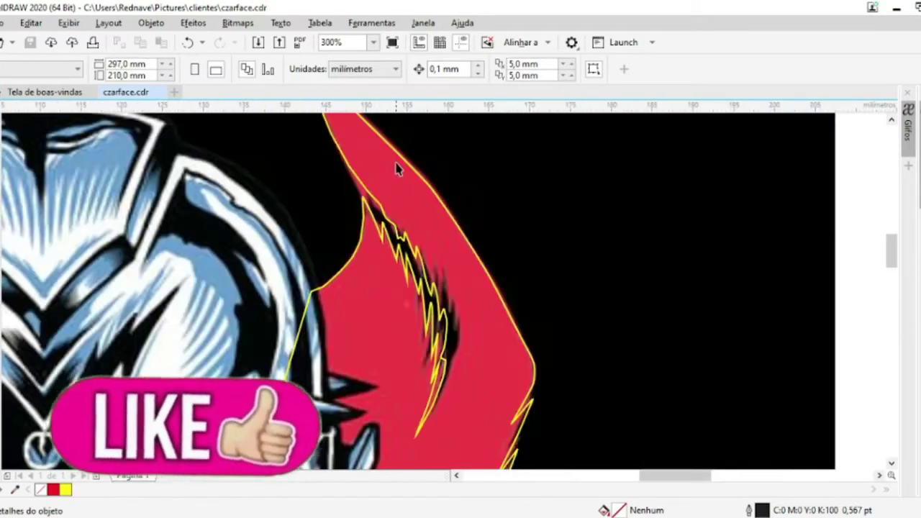
pyautogui.click(6, 116)
pyautogui.scroll(1, 439, 367)
pyautogui.click(416, 376)
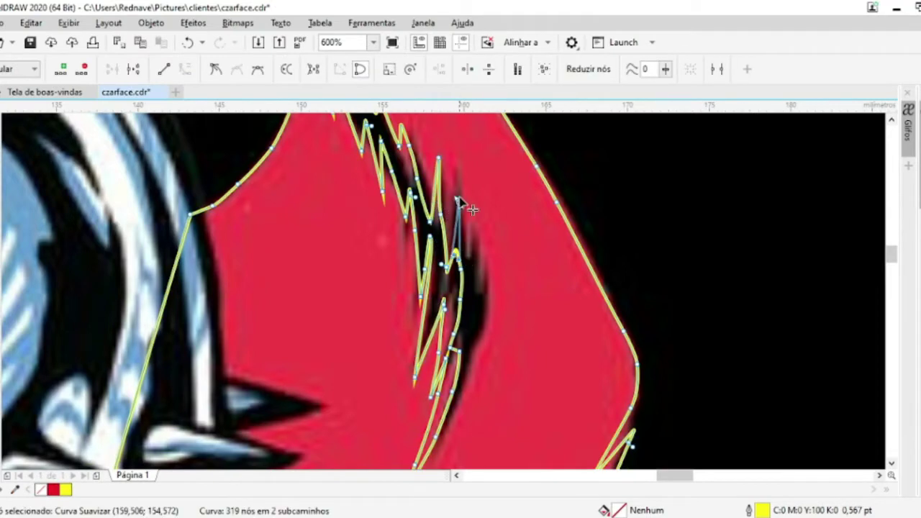
pyautogui.moveTo(463, 281); pyautogui.dragTo(475, 219)
pyautogui.moveTo(488, 306); pyautogui.dragTo(465, 314)
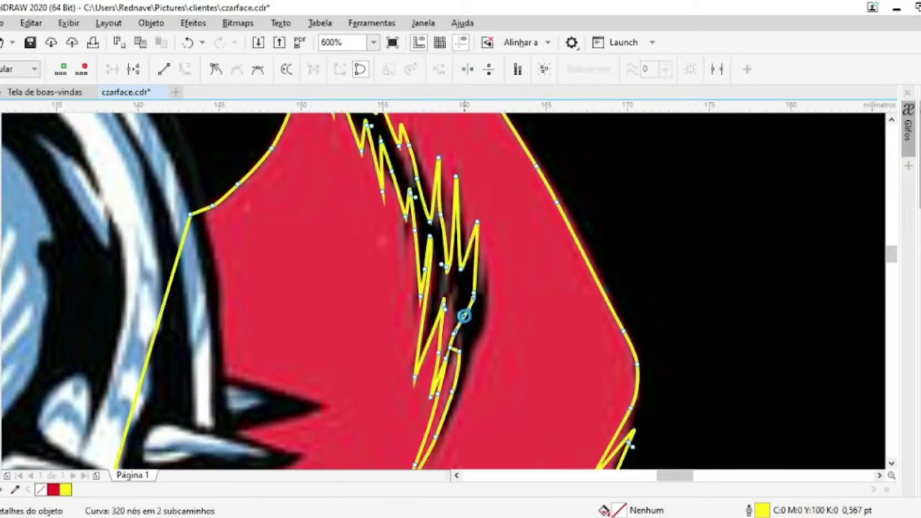
# Delete stray nodes along the jagged inner outline and shorten the spike
pyautogui.doubleClick(467, 347)
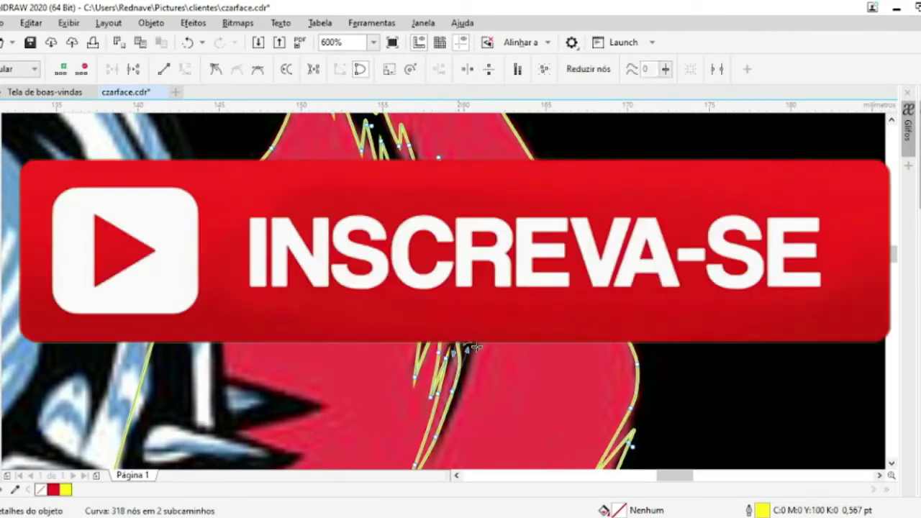
pyautogui.doubleClick(468, 350)
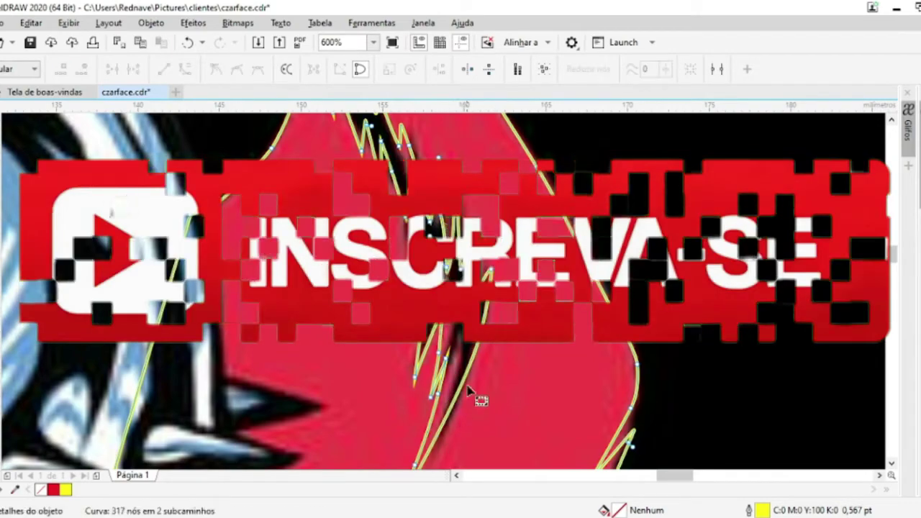
pyautogui.doubleClick(438, 377)
pyautogui.doubleClick(469, 391)
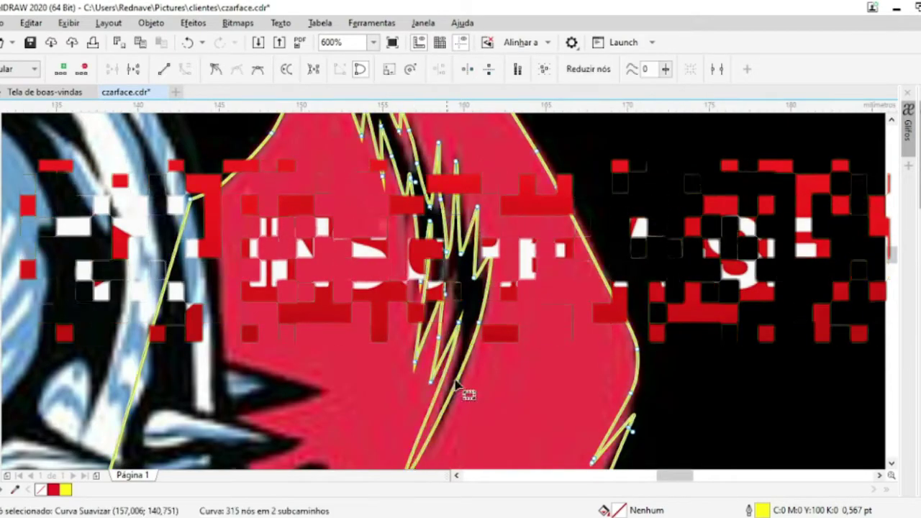
pyautogui.moveTo(468, 391); pyautogui.dragTo(425, 414)
pyautogui.doubleClick(424, 414)
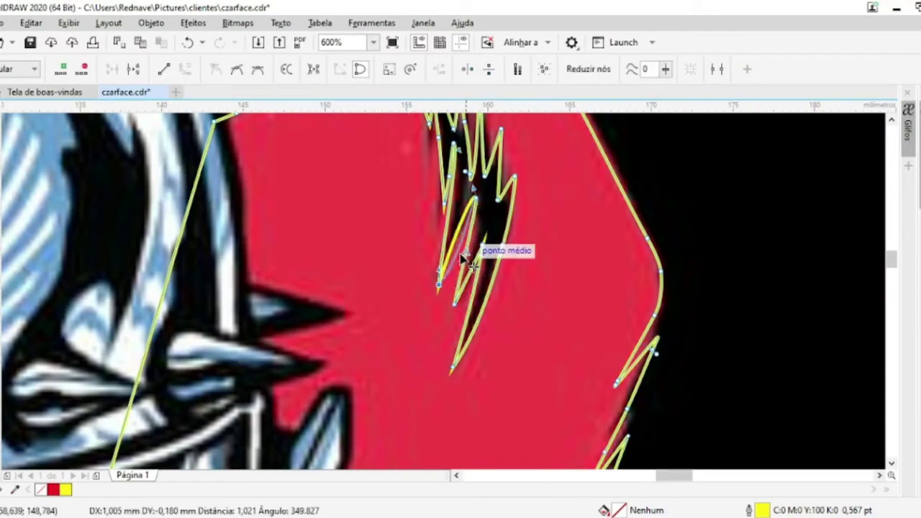
pyautogui.scroll(-4, 504, 268)
pyautogui.scroll(-2, 504, 268)
pyautogui.scroll(2, 120, 256)
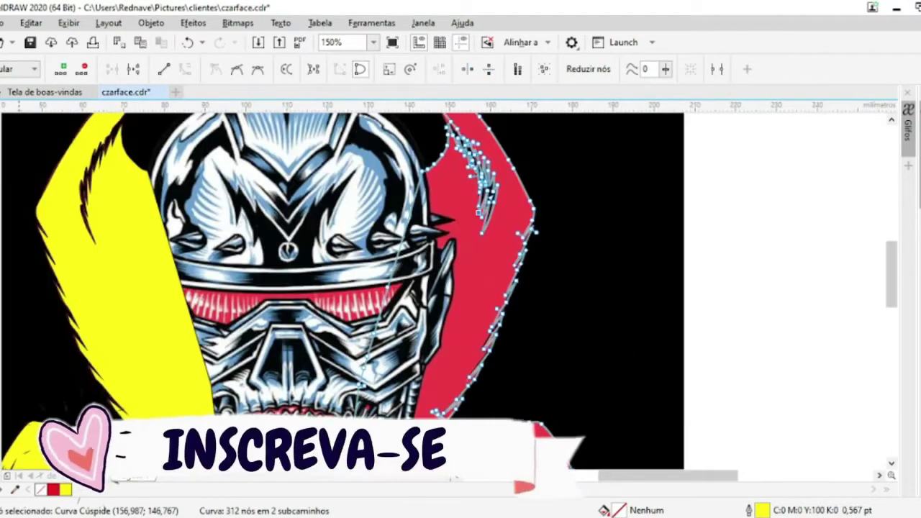
# Combine the red and yellow shapes into one curve with a yellow outline and no fill
pyautogui.press('space')
pyautogui.keyDown('shift'); pyautogui.click(475, 273); pyautogui.keyUp('shift')
pyautogui.hotkey('ctrl', 'l')
pyautogui.scroll(1, 445, 189)
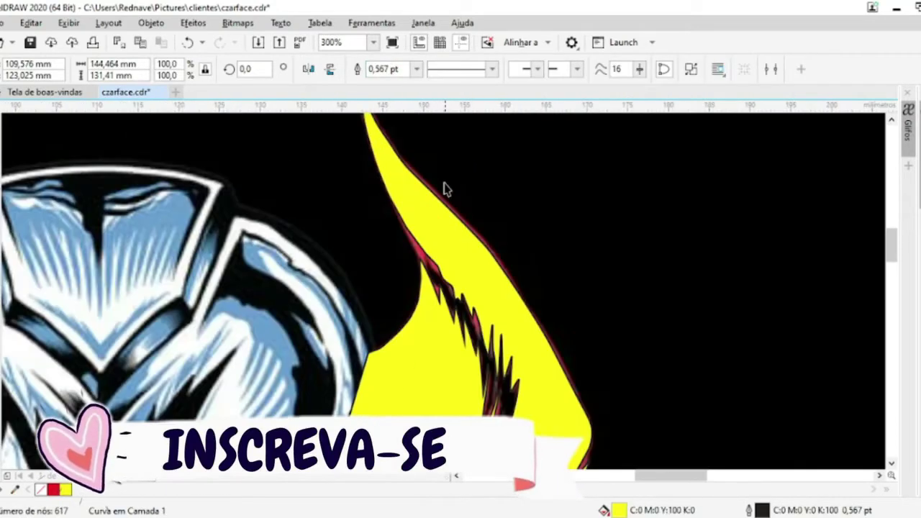
pyautogui.rightClick(66, 490)
pyautogui.click(40, 490)
pyautogui.scroll(1, 426, 232)
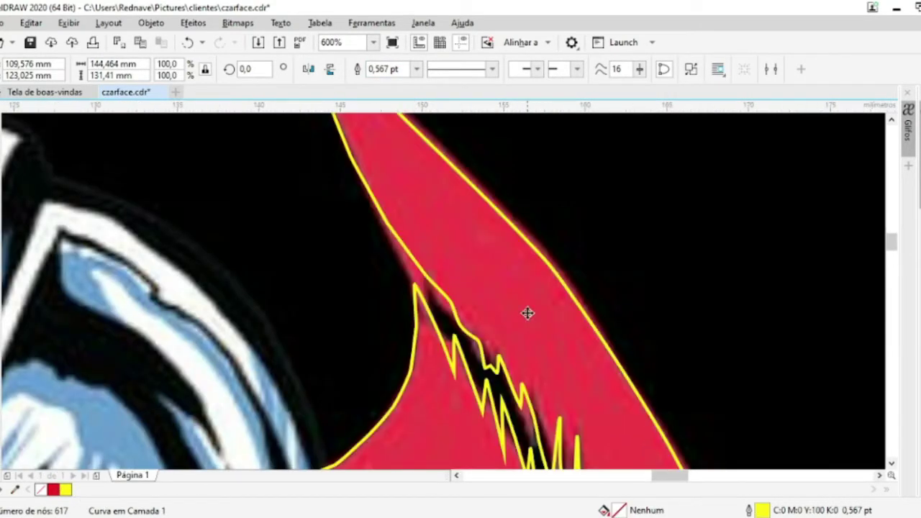
# Close and weld the new Bézier piece into the red side shape, then smooth the inner cut-out
pyautogui.press('F10')
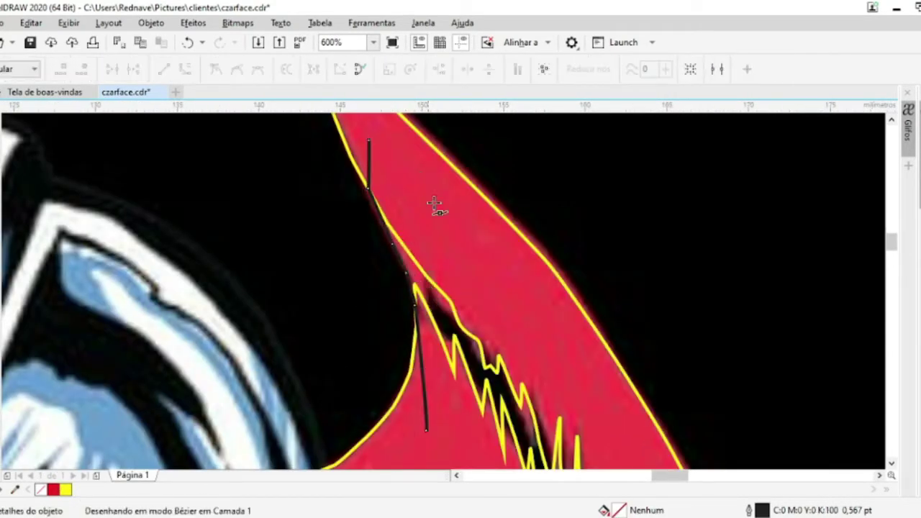
pyautogui.click(426, 432)
pyautogui.keyDown('shift'); pyautogui.click(431, 130); pyautogui.keyUp('shift')
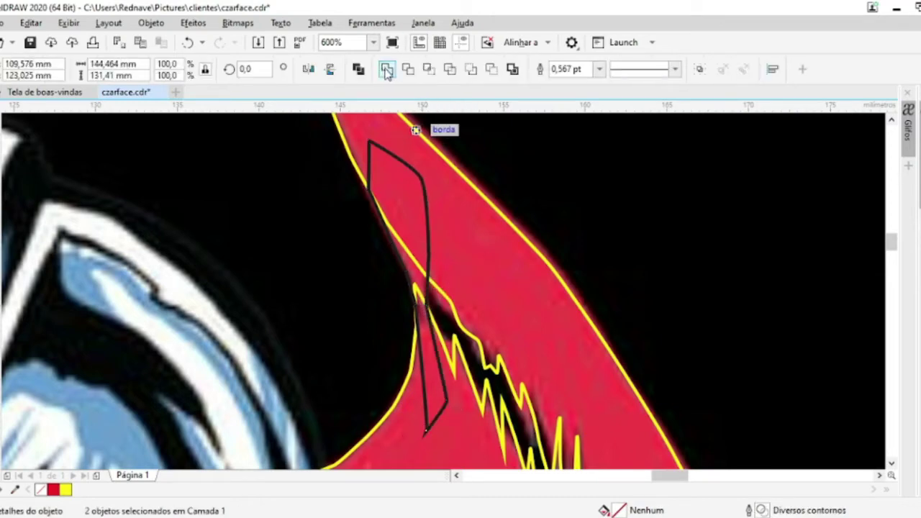
pyautogui.hotkey('ctrl', 'l')
pyautogui.click(25, 138)
pyautogui.moveTo(366, 206); pyautogui.dragTo(385, 360)
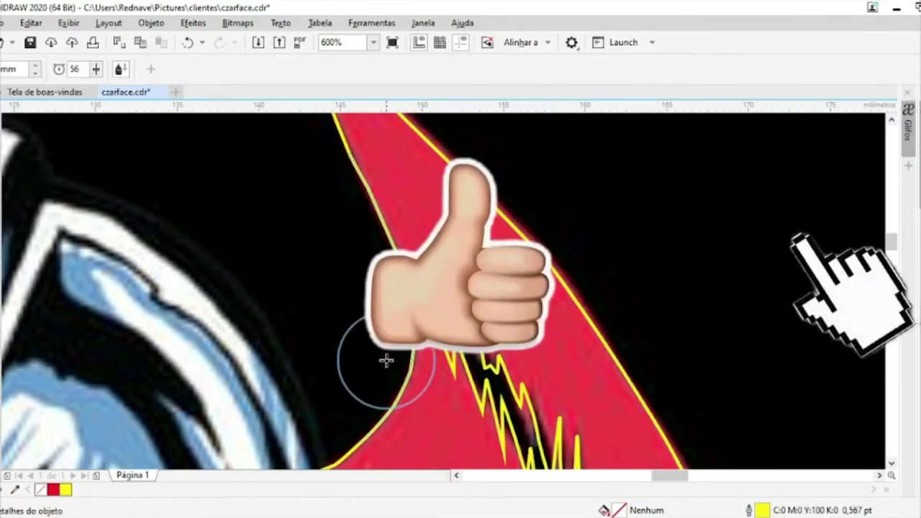
# Adjust nodes on the inner yellow outline, undoing the two stray loop edits
pyautogui.press('F10')
pyautogui.scroll(5, 406, 288)
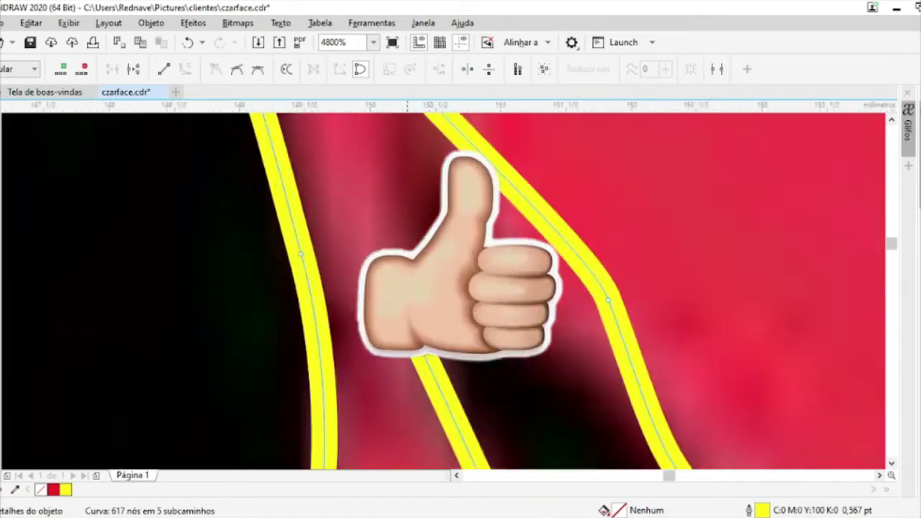
pyautogui.scroll(-3, 406, 288)
pyautogui.moveTo(401, 350); pyautogui.dragTo(411, 268)
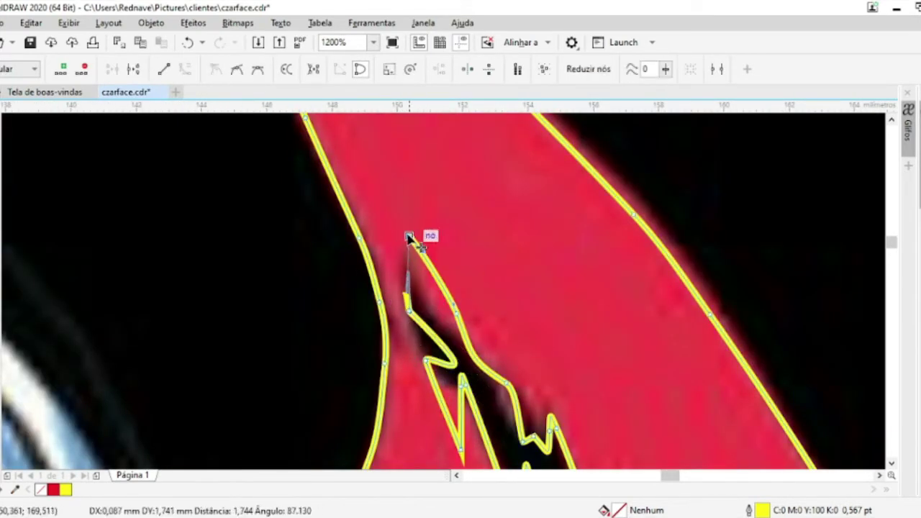
pyautogui.scroll(3, 410, 246)
pyautogui.scroll(-3, 422, 401)
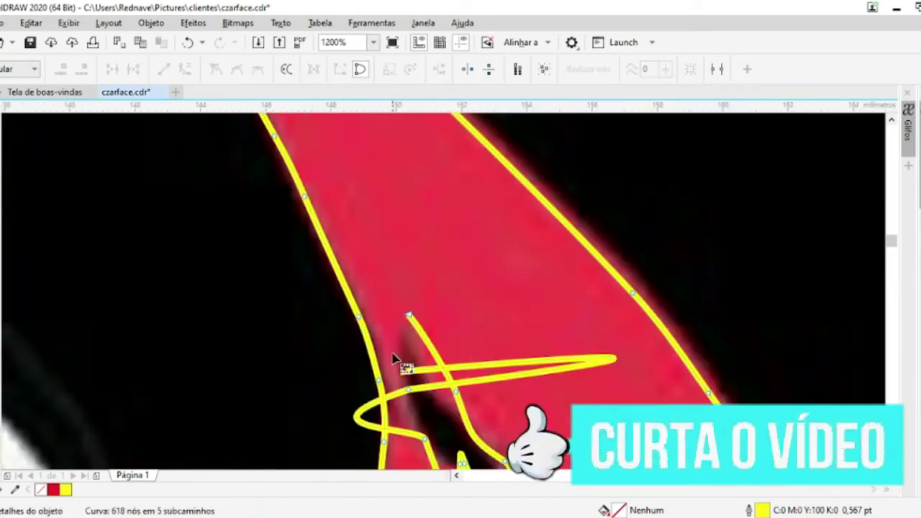
pyautogui.moveTo(401, 362); pyautogui.dragTo(421, 407)
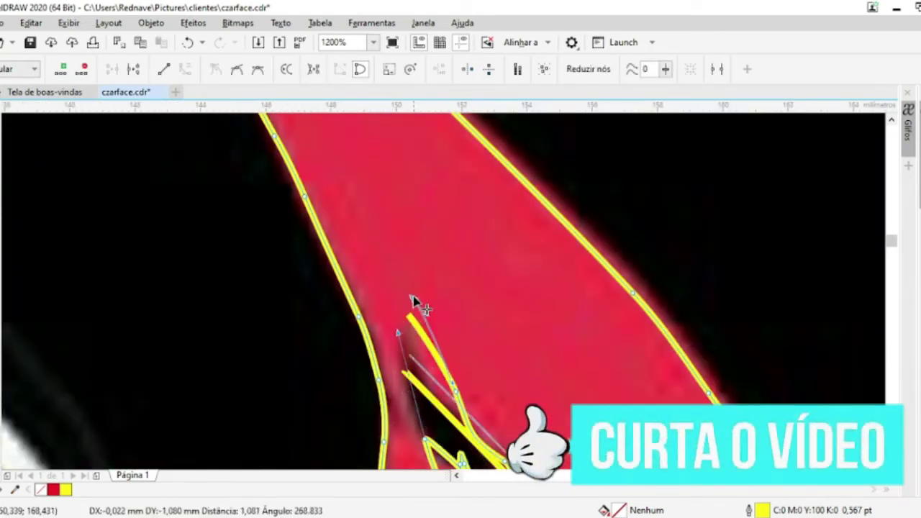
pyautogui.moveTo(408, 318); pyautogui.dragTo(411, 303)
pyautogui.scroll(-3, 461, 309)
pyautogui.scroll(3, 452, 306)
pyautogui.hotkey('ctrl', 'z')
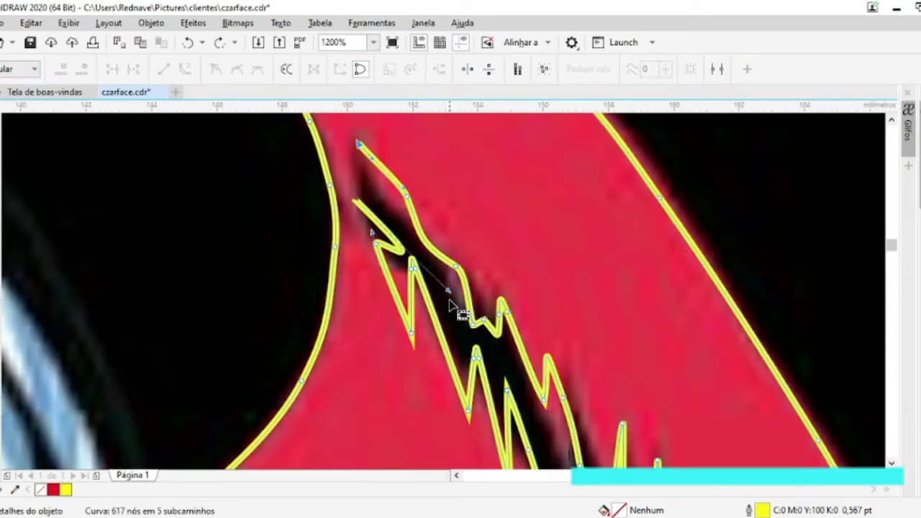
pyautogui.hotkey('ctrl', 'z')
# Weld the two selected shapes into one merged curve
pyautogui.scroll(-2, 374, 274)
pyautogui.press('F10')
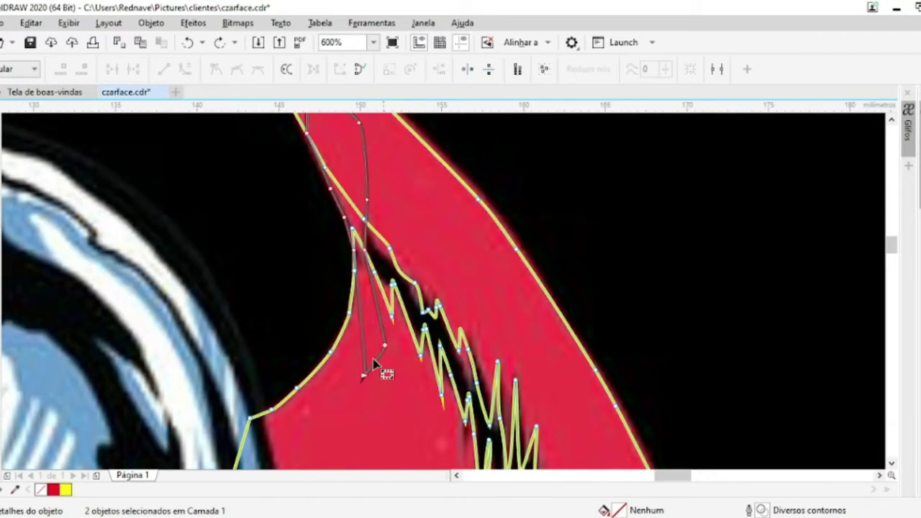
pyautogui.scroll(3, 346, 329)
pyautogui.scroll(-5, 394, 257)
pyautogui.press('space')
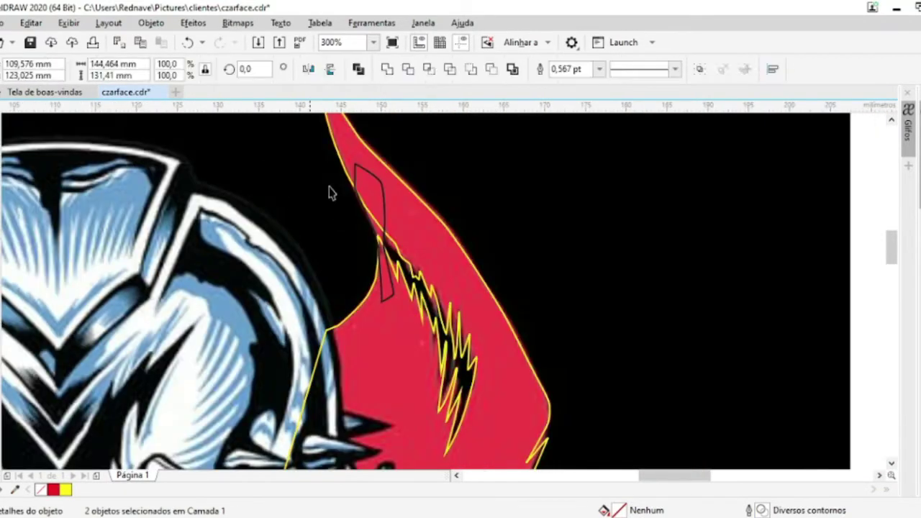
pyautogui.click(385, 221)
pyautogui.press('F10')
pyautogui.scroll(1, 374, 238)
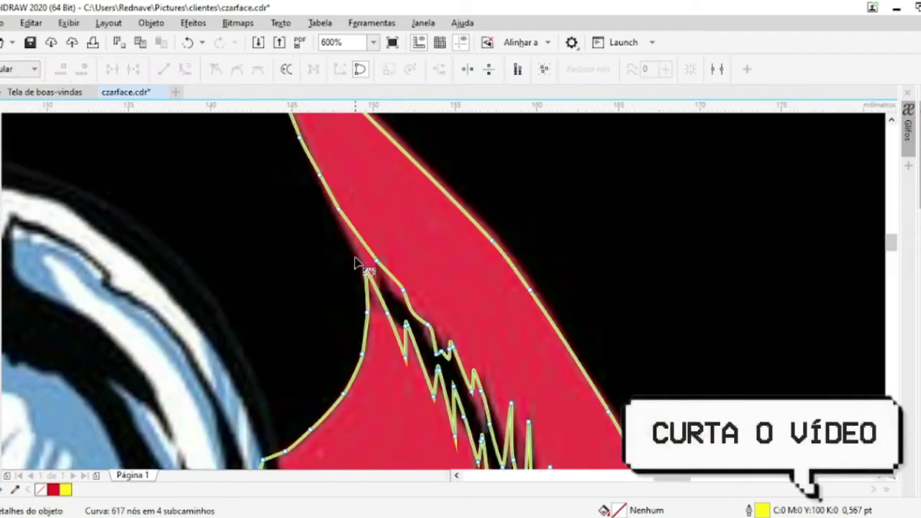
pyautogui.scroll(2, 383, 286)
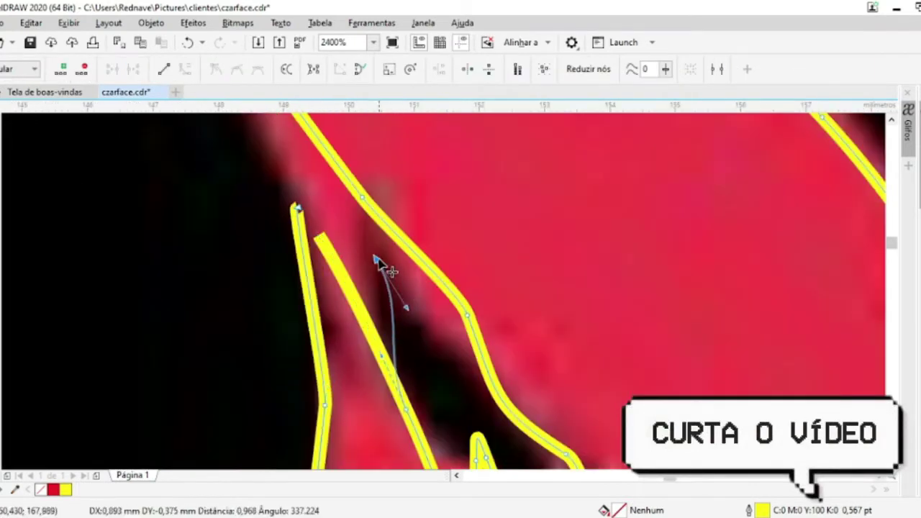
# Reshape the inner line into a smooth pointed loop joined to the left edge
pyautogui.moveTo(374, 258); pyautogui.dragTo(294, 206)
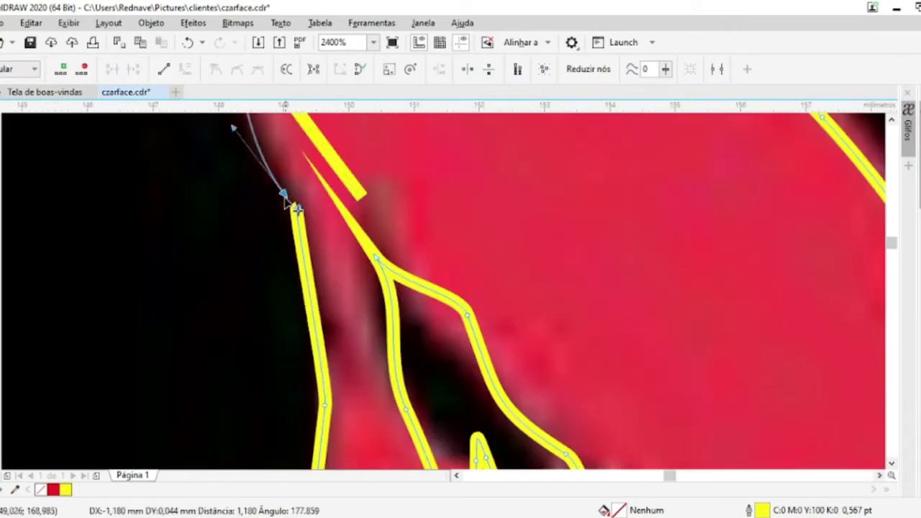
pyautogui.moveTo(391, 275); pyautogui.dragTo(378, 166)
pyautogui.moveTo(481, 329); pyautogui.dragTo(298, 209)
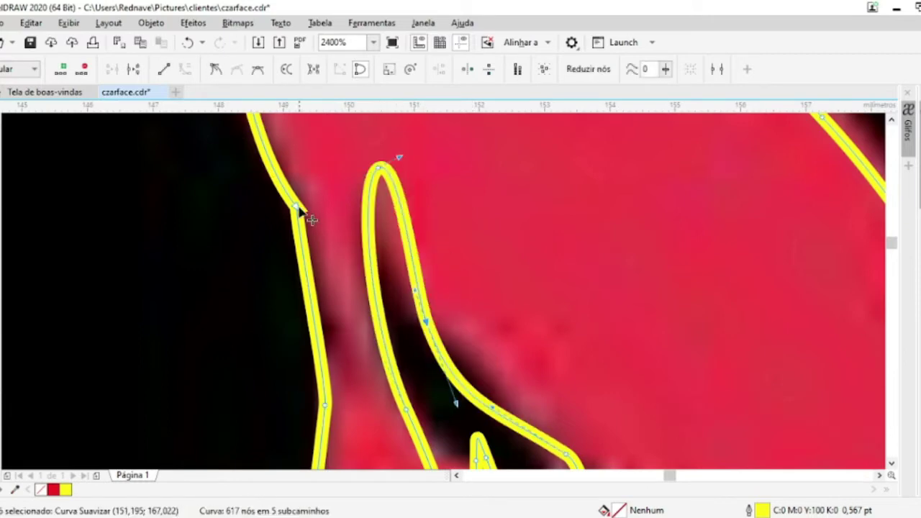
pyautogui.scroll(-2, 304, 218)
pyautogui.scroll(-1, 416, 333)
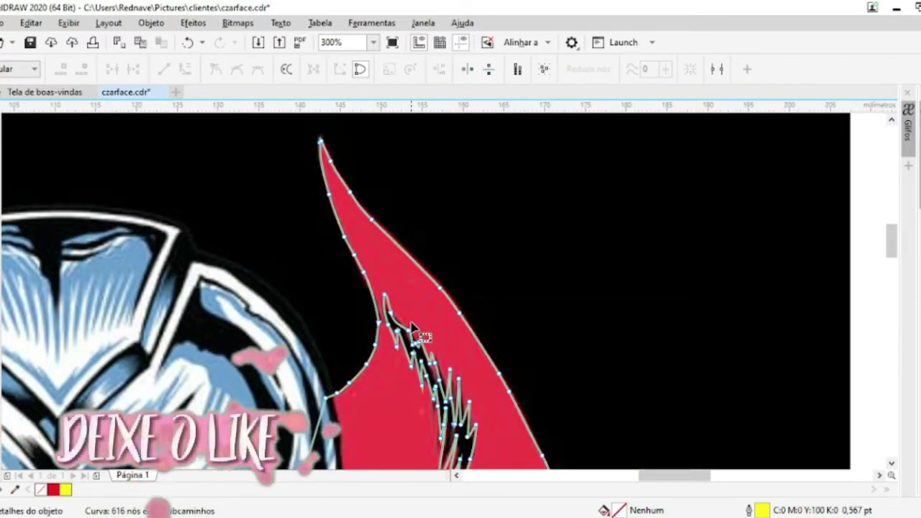
pyautogui.scroll(2, 419, 265)
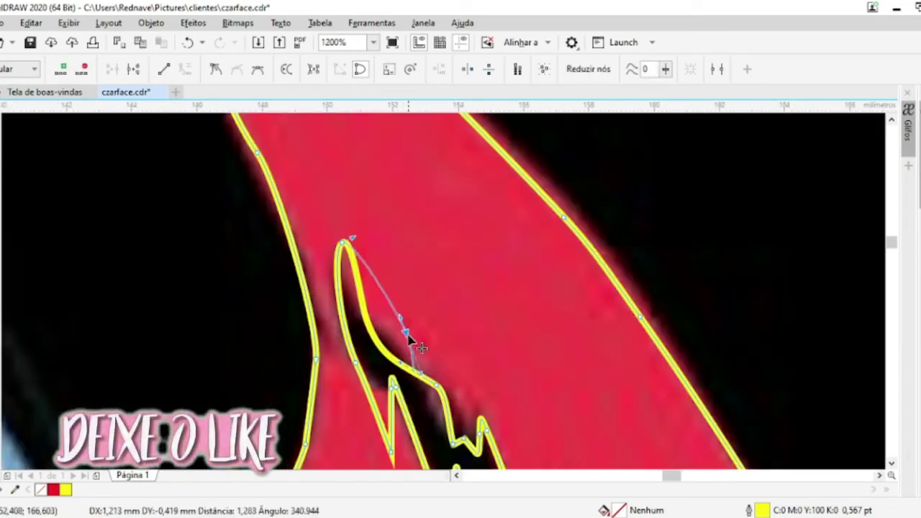
pyautogui.moveTo(407, 338); pyautogui.dragTo(408, 349)
# Inspect the nodes on the R of the CZARFACE lettering outline, then return to the Pick tool
pyautogui.scroll(-4, 388, 420)
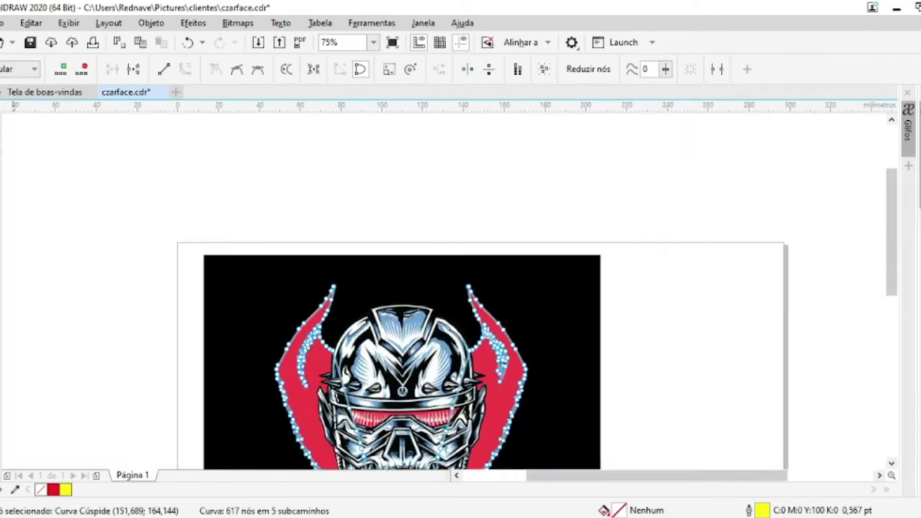
pyautogui.press('space')
pyautogui.scroll(-2, 260, 226)
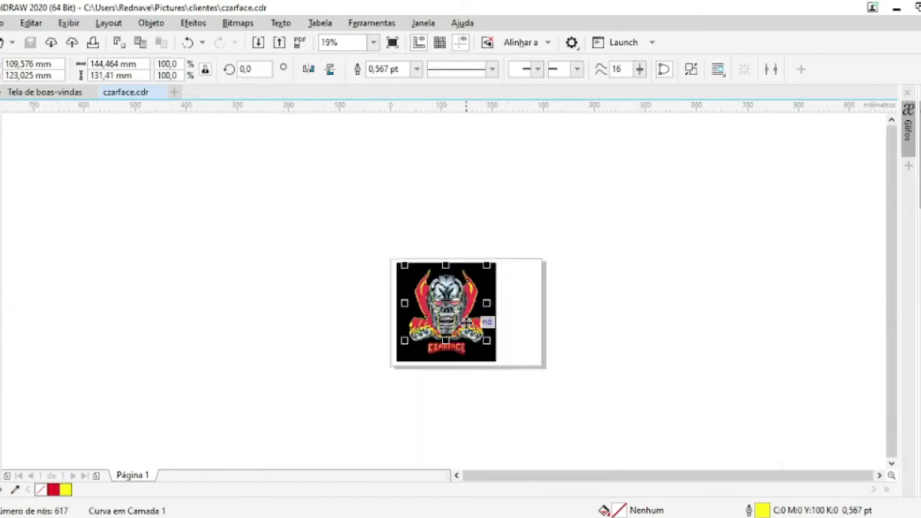
pyautogui.scroll(2, 403, 346)
pyautogui.scroll(5, 181, 297)
pyautogui.press('space')
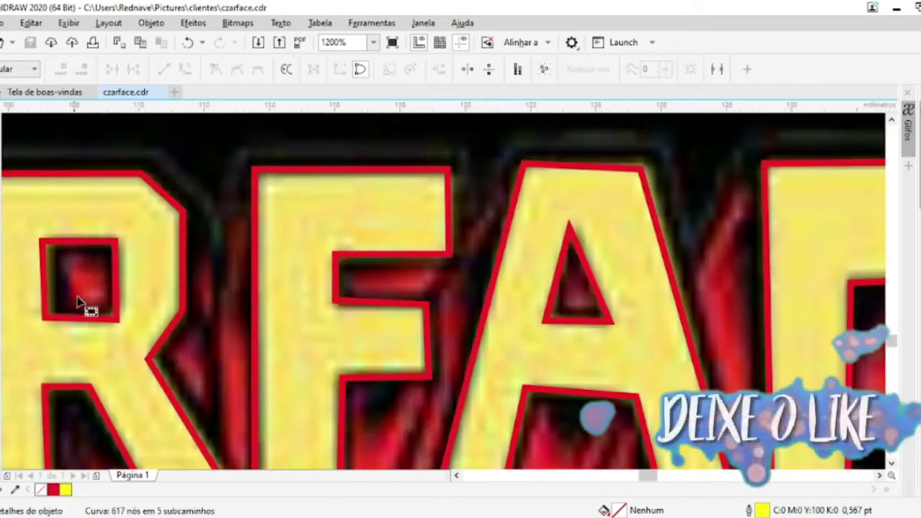
pyautogui.scroll(1, 80, 304)
pyautogui.click(138, 299)
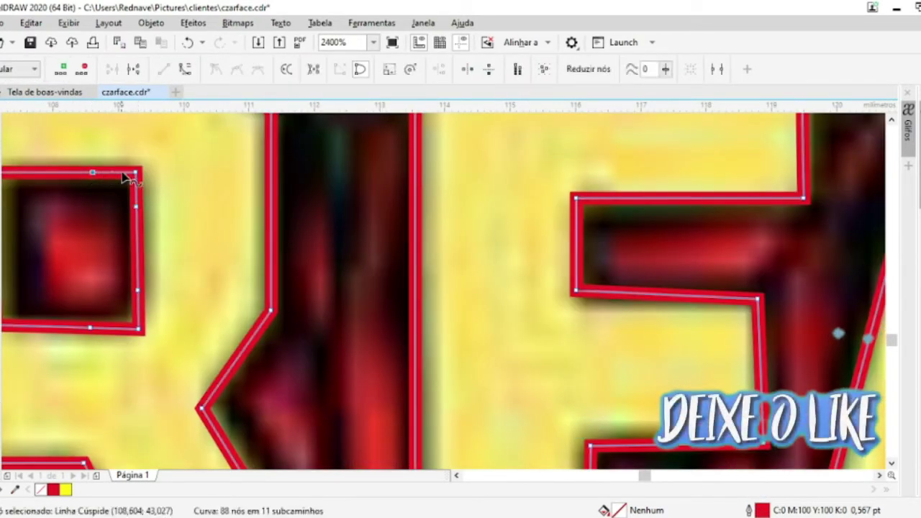
pyautogui.press('space')
pyautogui.scroll(-3, 154, 160)
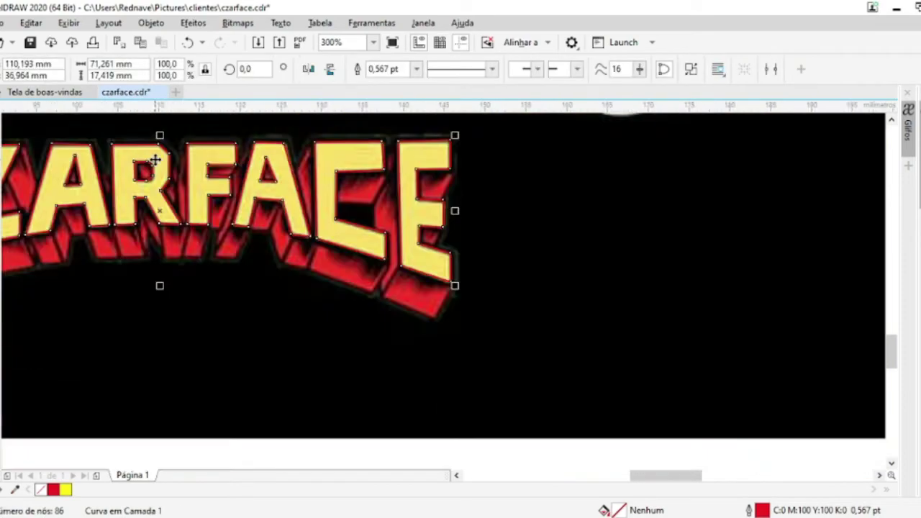
pyautogui.scroll(-2, 465, 267)
# Close the small triangle highlight shape and give it a yellow outline
pyautogui.scroll(2, 351, 223)
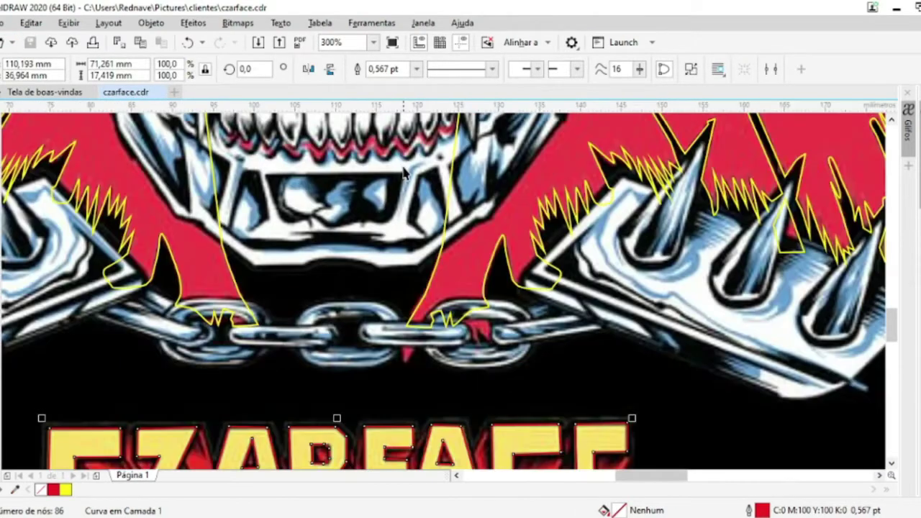
pyautogui.scroll(2, 237, 312)
pyautogui.press('space')
pyautogui.click(275, 326)
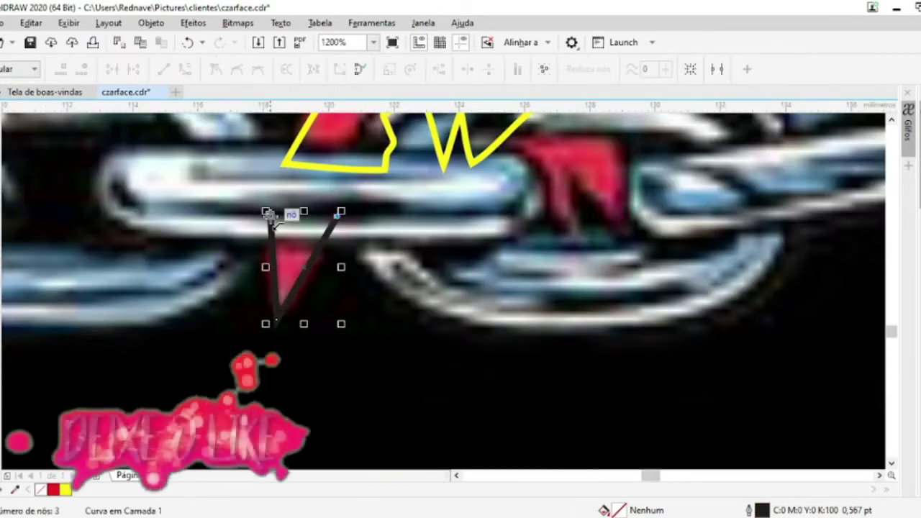
pyautogui.rightClick(66, 490)
pyautogui.scroll(3, 432, 166)
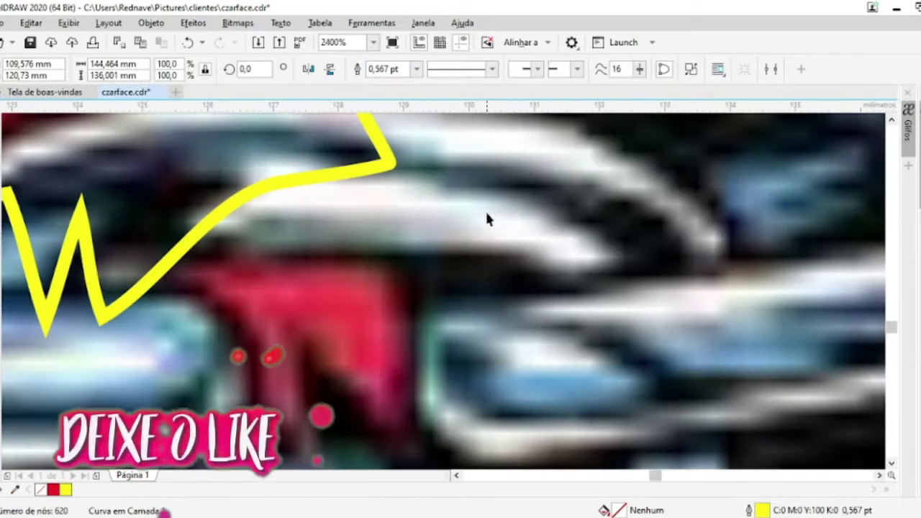
# Combine the black curve with the yellow W into one curve using Ctrl+L
pyautogui.press('space')
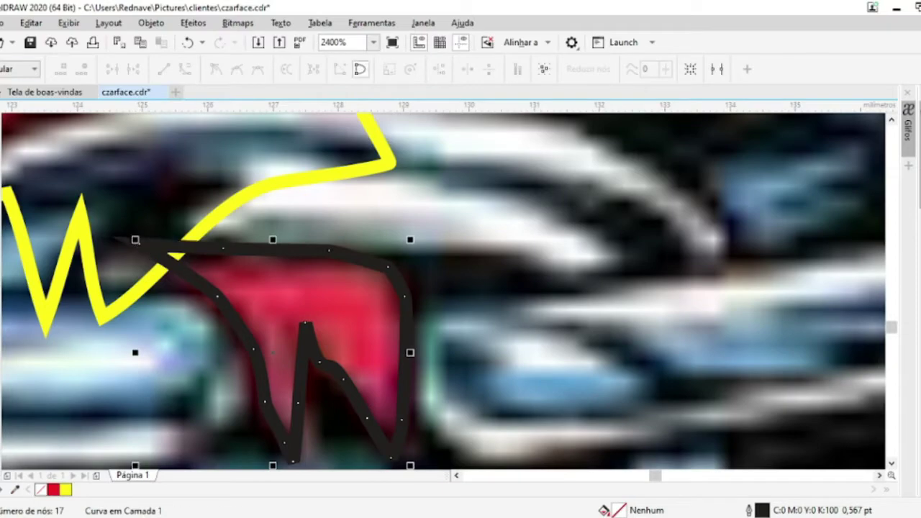
pyautogui.hotkey('ctrl', 'a')
pyautogui.hotkey('ctrl', 'l')
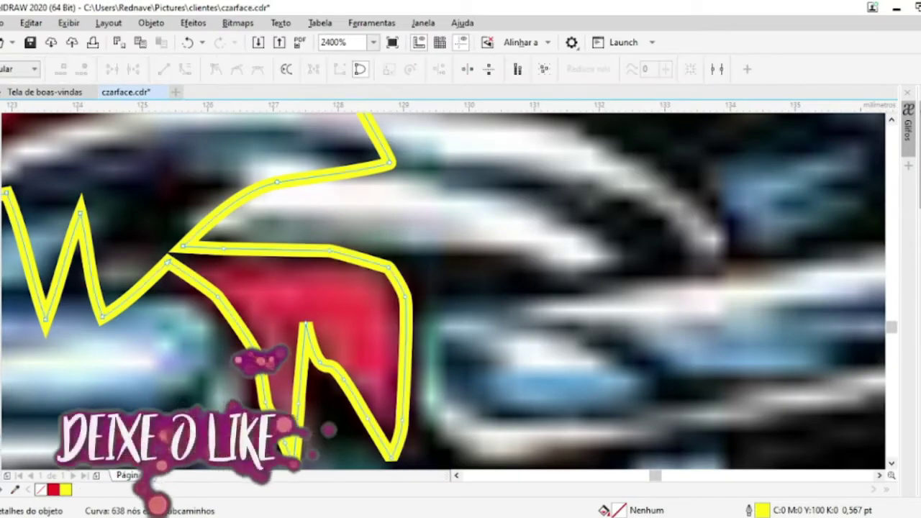
pyautogui.press('space')
pyautogui.scroll(-3, 331, 322)
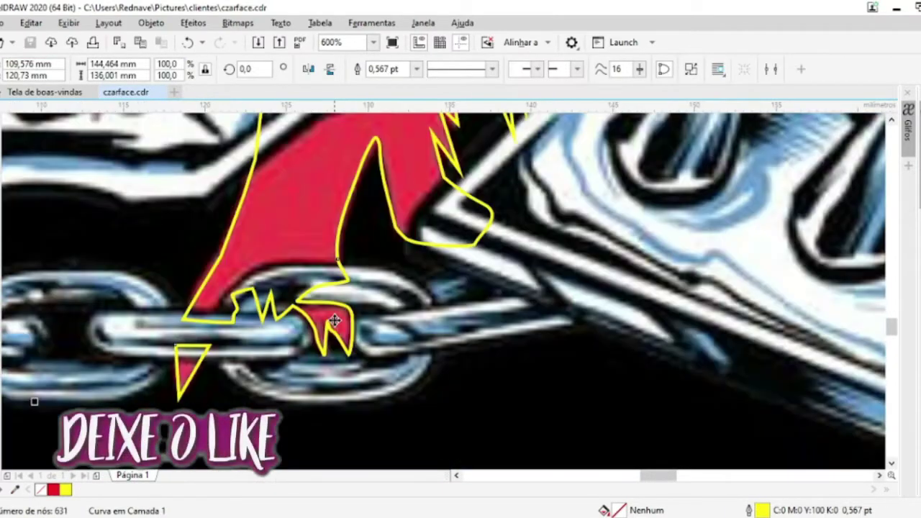
pyautogui.scroll(-3, 335, 321)
pyautogui.scroll(-1, 335, 322)
pyautogui.scroll(4, 120, 302)
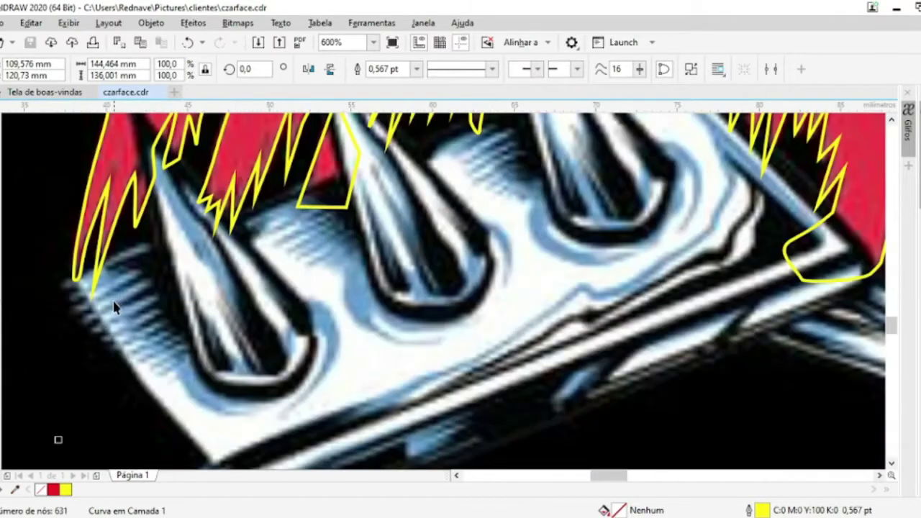
# Draw a Bézier curve along the spiked plate's outer edge to its corner
pyautogui.press('F5')
pyautogui.scroll(1, 82, 270)
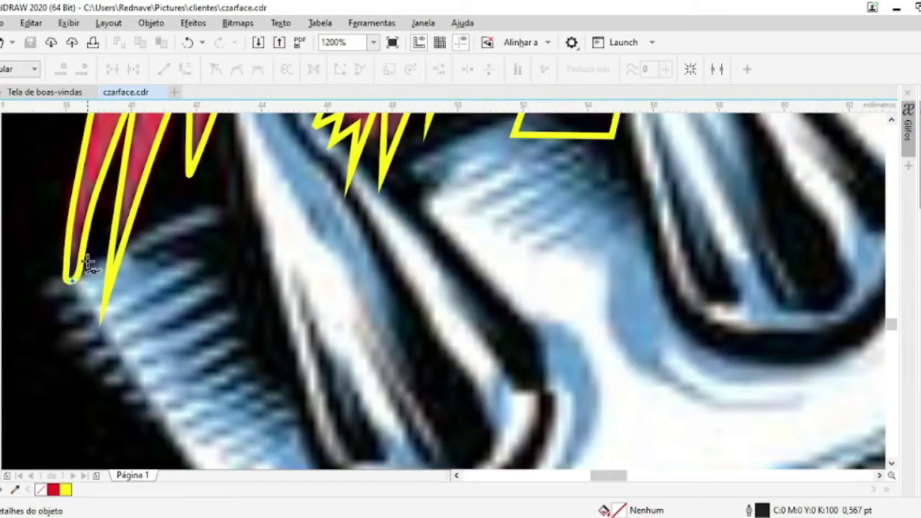
pyautogui.scroll(1, 133, 342)
pyautogui.scroll(-2, 214, 388)
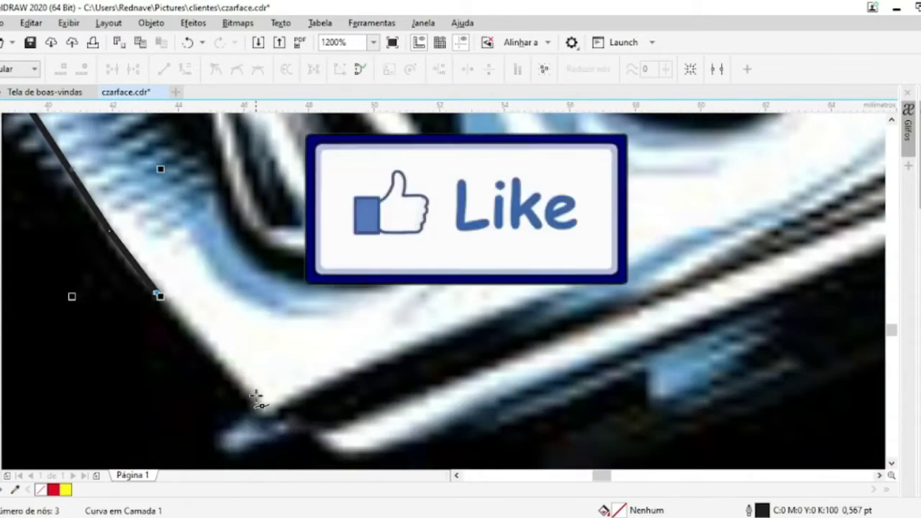
pyautogui.click(322, 389)
pyautogui.scroll(-2, 327, 382)
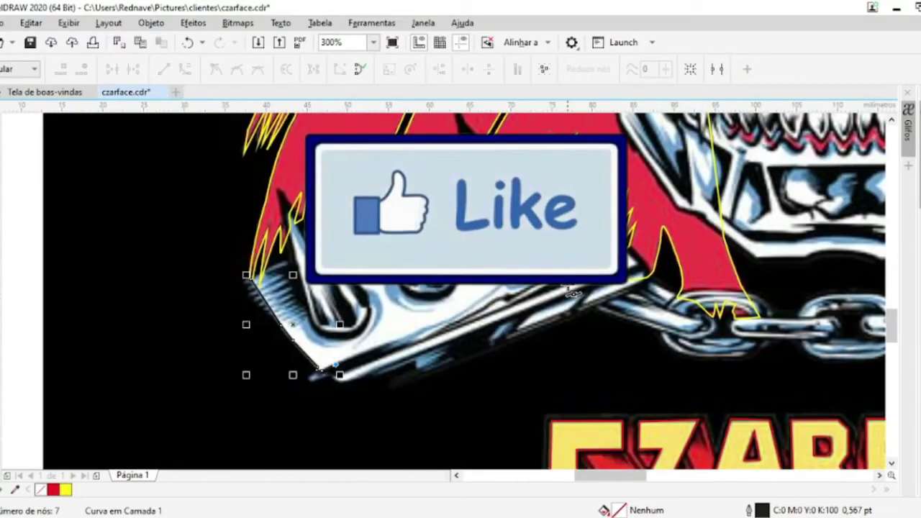
pyautogui.scroll(2, 623, 301)
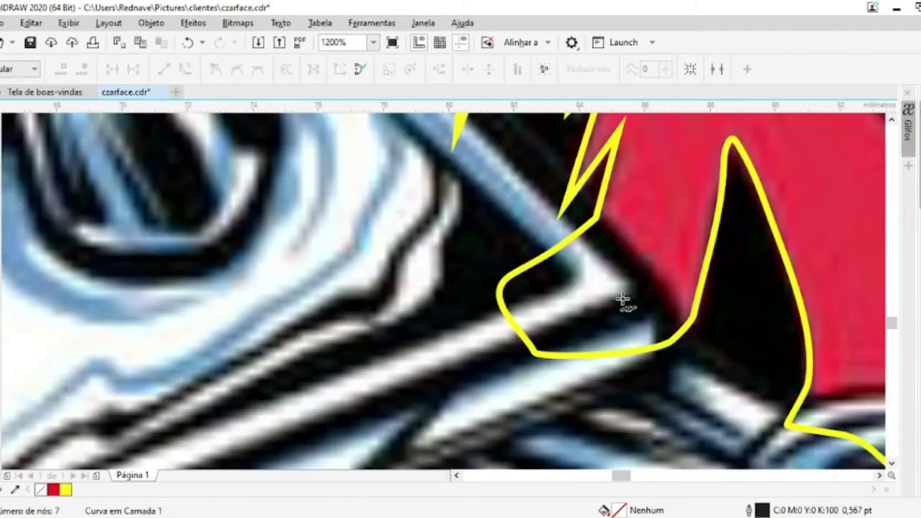
pyautogui.click(625, 283)
pyautogui.scroll(-2, 624, 283)
pyautogui.scroll(3, 556, 214)
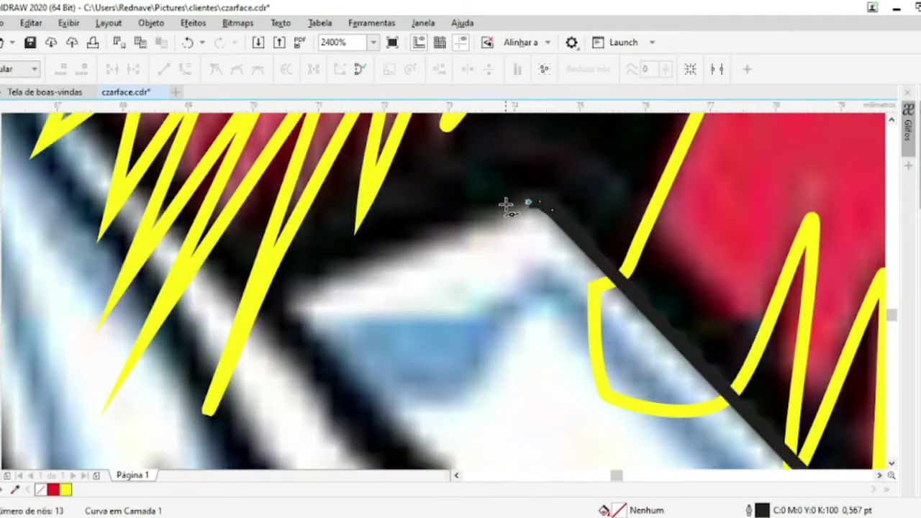
pyautogui.scroll(-4, 499, 203)
pyautogui.scroll(3, 333, 227)
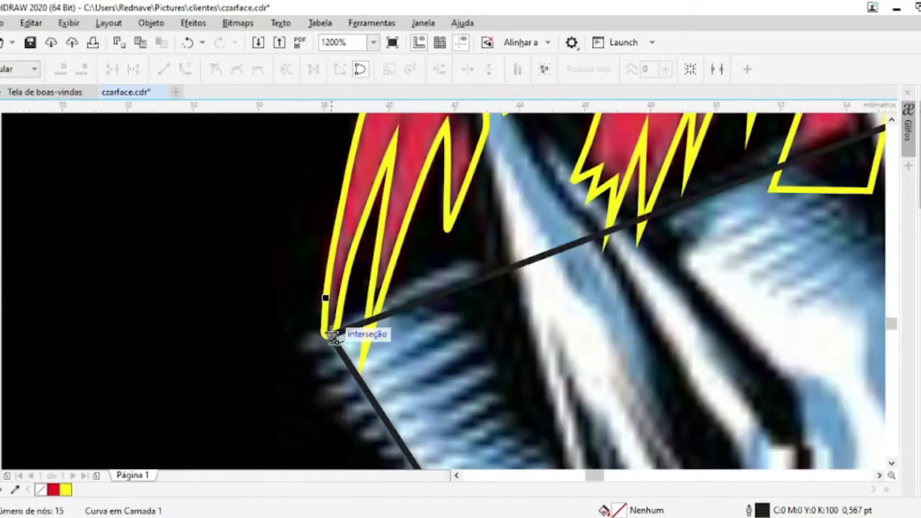
pyautogui.scroll(-1, 333, 337)
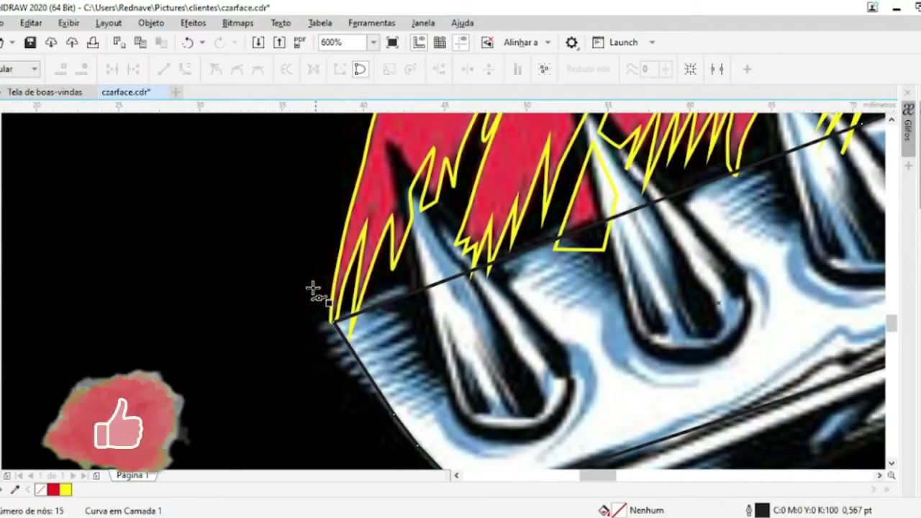
pyautogui.scroll(1, 314, 288)
pyautogui.scroll(-2, 354, 302)
pyautogui.scroll(1, 446, 359)
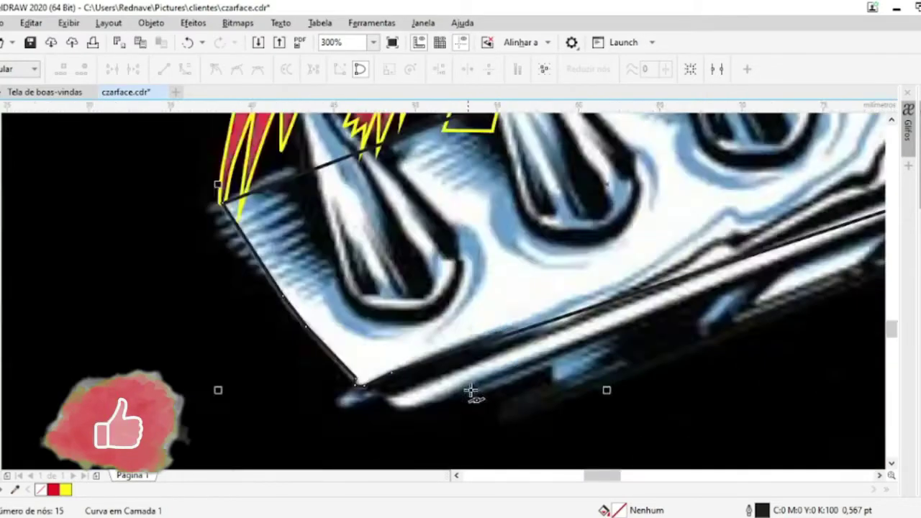
pyautogui.scroll(1, 303, 405)
pyautogui.scroll(-2, 617, 350)
pyautogui.scroll(1, 491, 312)
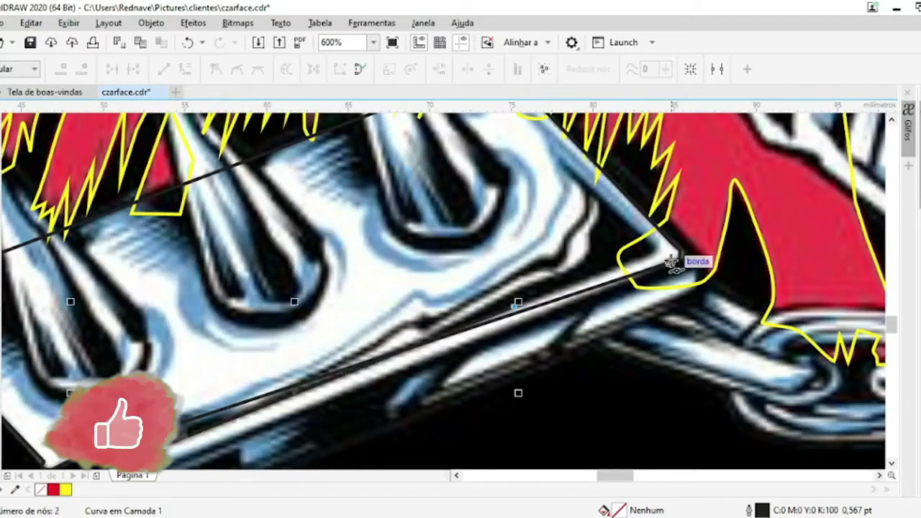
pyautogui.scroll(1, 483, 381)
pyautogui.scroll(1, 483, 381)
# Close a second lower-edge curve, weld both edge pieces, and smooth their jagged parts
pyautogui.click(278, 329)
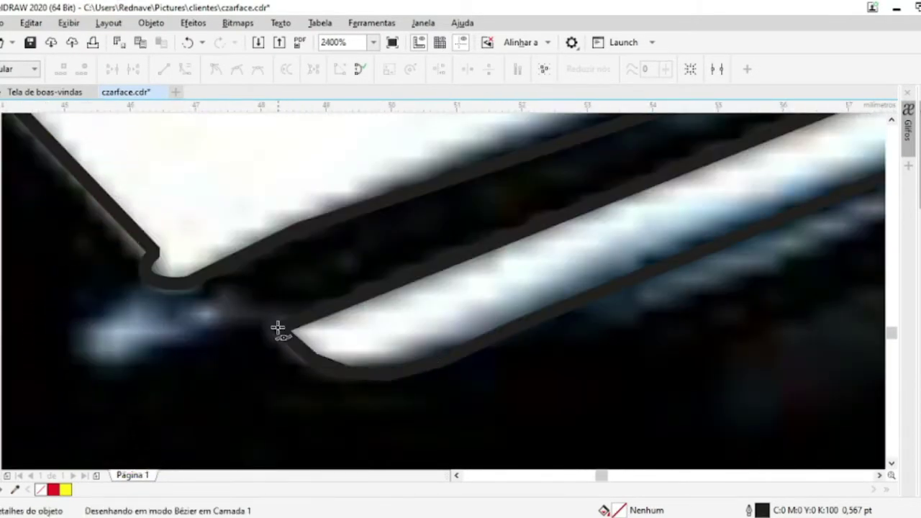
pyautogui.click(278, 329)
pyautogui.keyDown('shift'); pyautogui.click(216, 185); pyautogui.keyUp('shift')
pyautogui.click(390, 67)
pyautogui.click(5, 122)
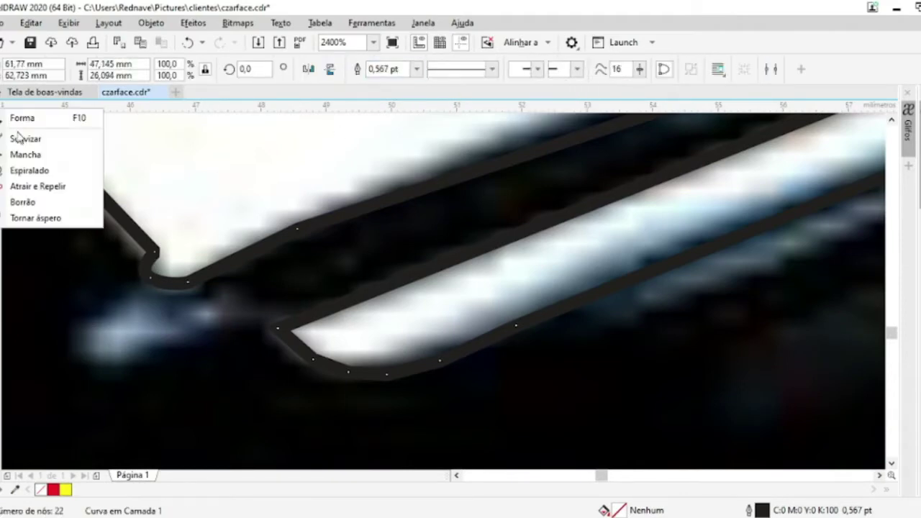
pyautogui.click(19, 136)
pyautogui.moveTo(257, 324); pyautogui.dragTo(113, 257)
pyautogui.scroll(-2, 339, 197)
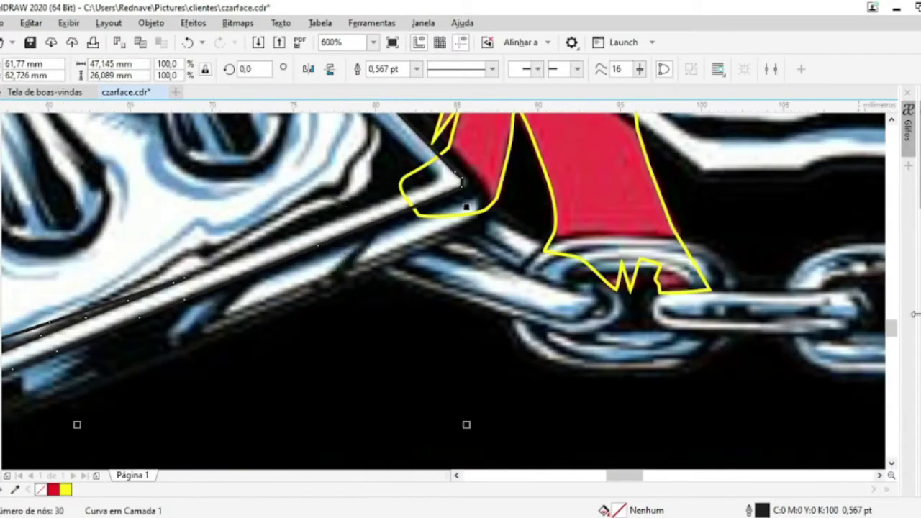
# Give the edge curve a yellow outline and weld the dark corner piece into it
pyautogui.rightClick(892, 330)
pyautogui.scroll(1, 597, 195)
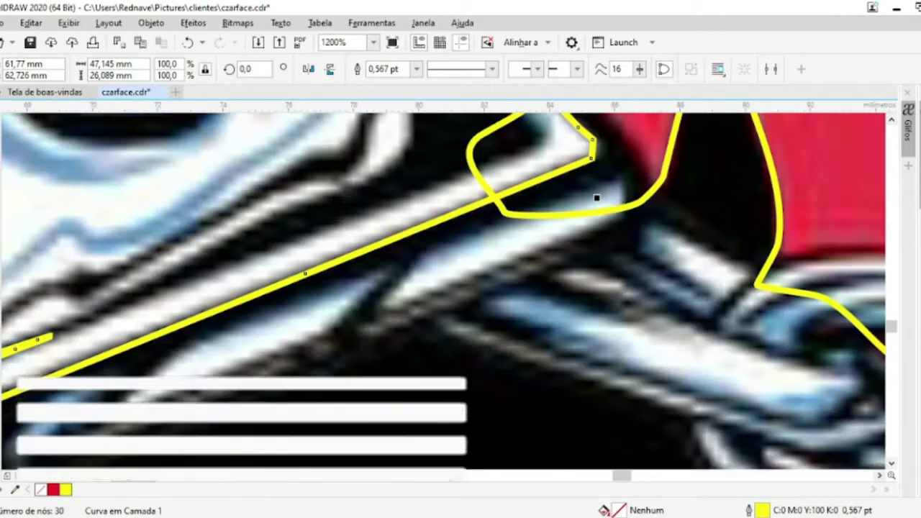
pyautogui.press('F10')
pyautogui.scroll(1, 621, 205)
pyautogui.scroll(-2, 635, 221)
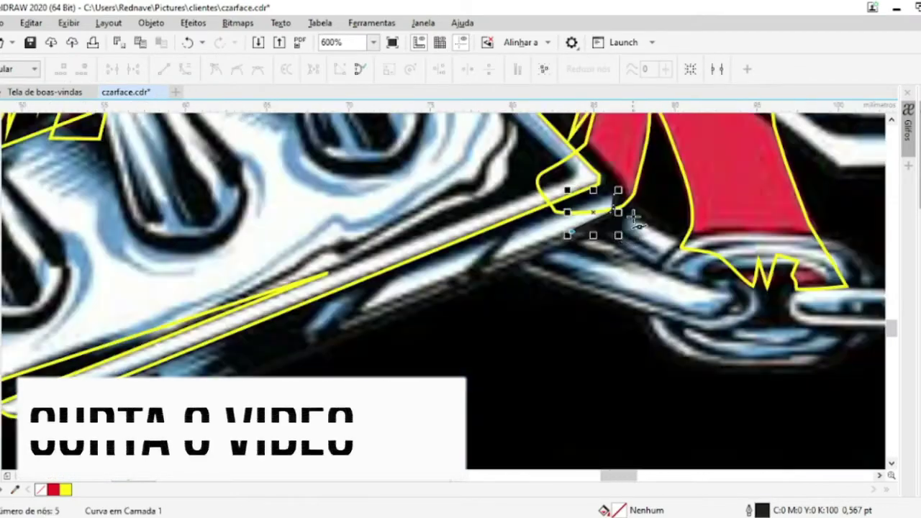
pyautogui.scroll(1, 488, 272)
pyautogui.scroll(-1, 365, 356)
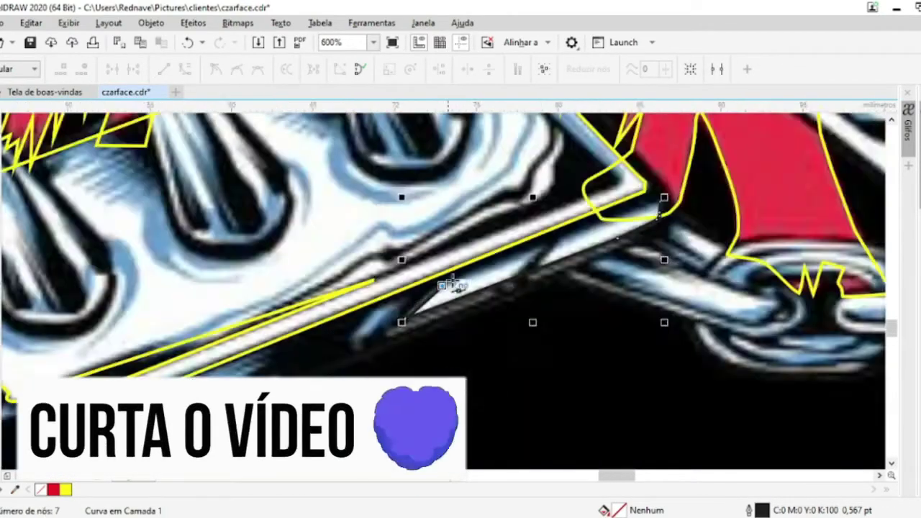
pyautogui.scroll(2, 617, 216)
pyautogui.click(360, 69)
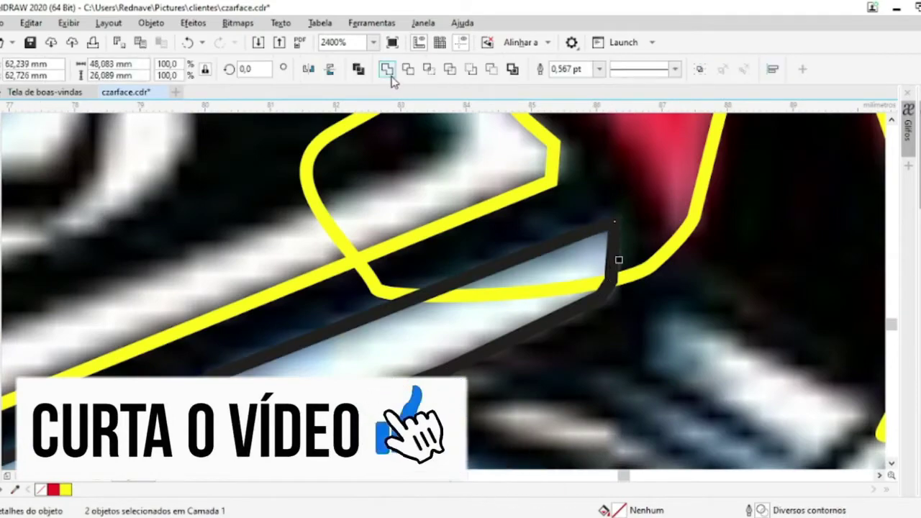
pyautogui.click(468, 164)
pyautogui.scroll(-2, 469, 164)
pyautogui.scroll(1, 373, 227)
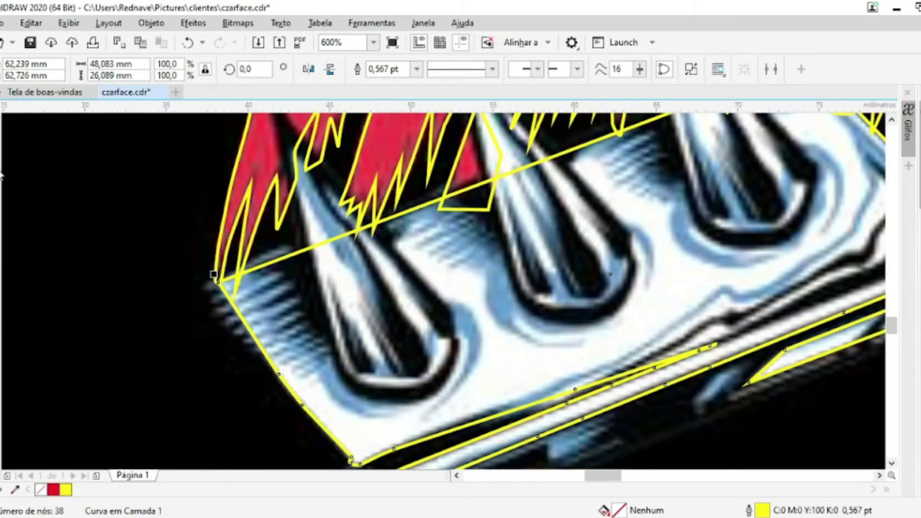
# Drag a node on the left spike outline so it follows the spike's edge
pyautogui.press('F5')
pyautogui.scroll(1, 339, 360)
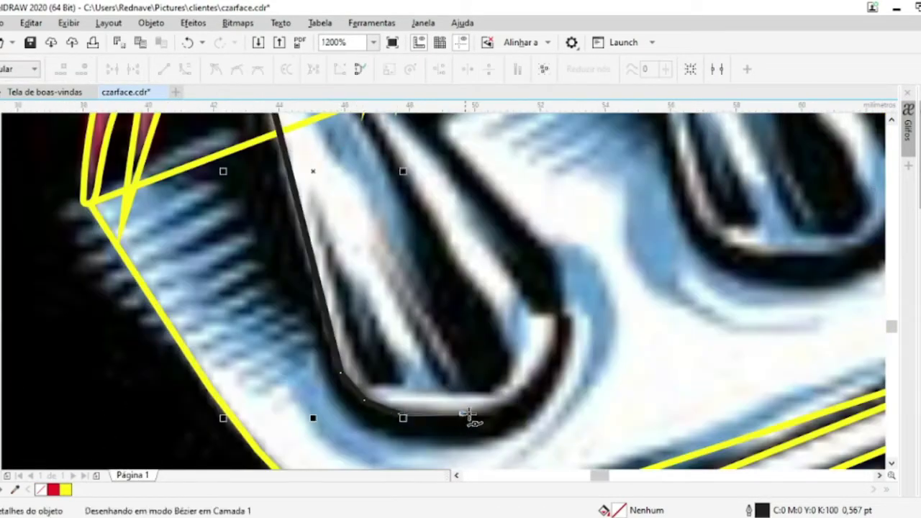
pyautogui.scroll(-1, 537, 311)
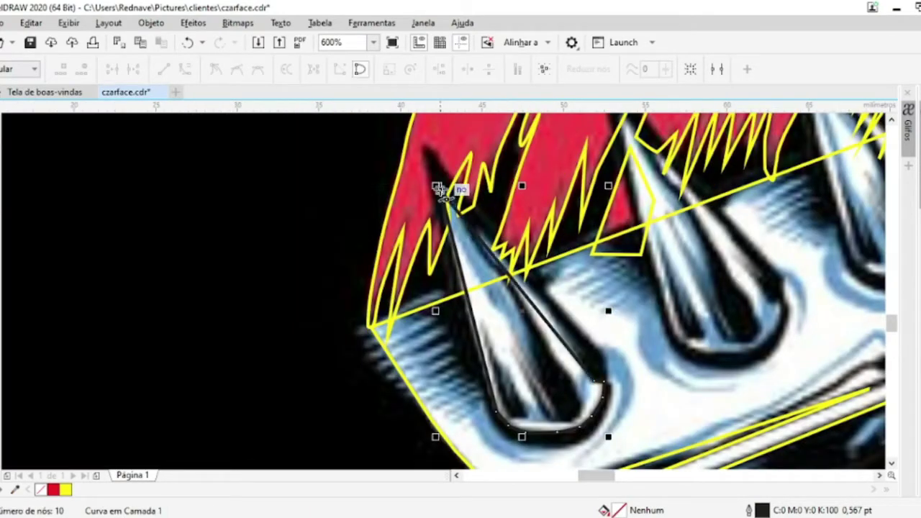
pyautogui.click(29, 117)
pyautogui.scroll(2, 597, 315)
pyautogui.click(429, 349)
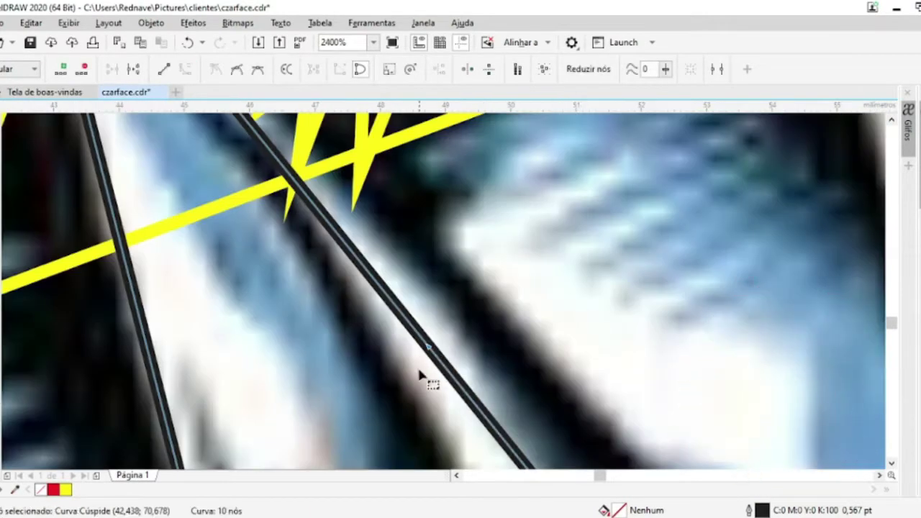
pyautogui.moveTo(420, 372); pyautogui.dragTo(479, 332)
pyautogui.scroll(-1, 480, 331)
pyautogui.scroll(-1, 514, 367)
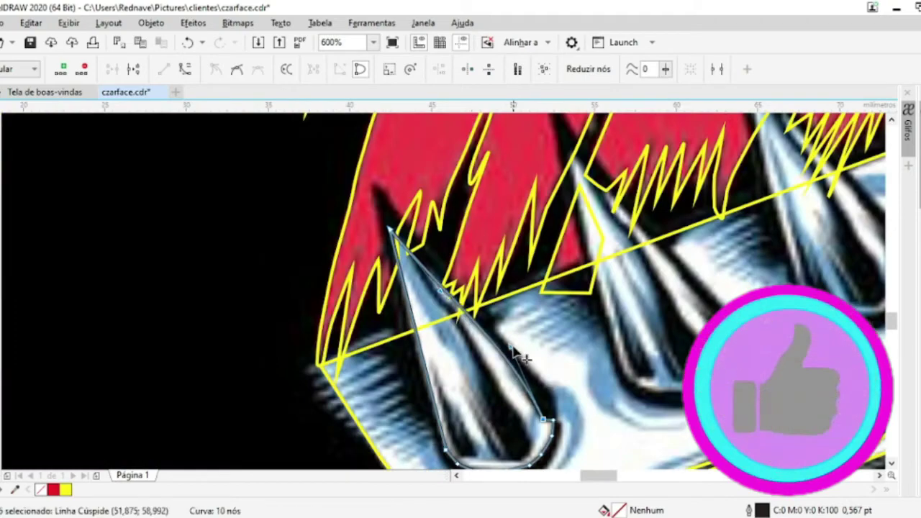
# Draw a Bézier curve around the next left spike's base, with its top node on the spike tip
pyautogui.click(14, 209)
pyautogui.click(576, 150)
pyautogui.scroll(1, 576, 150)
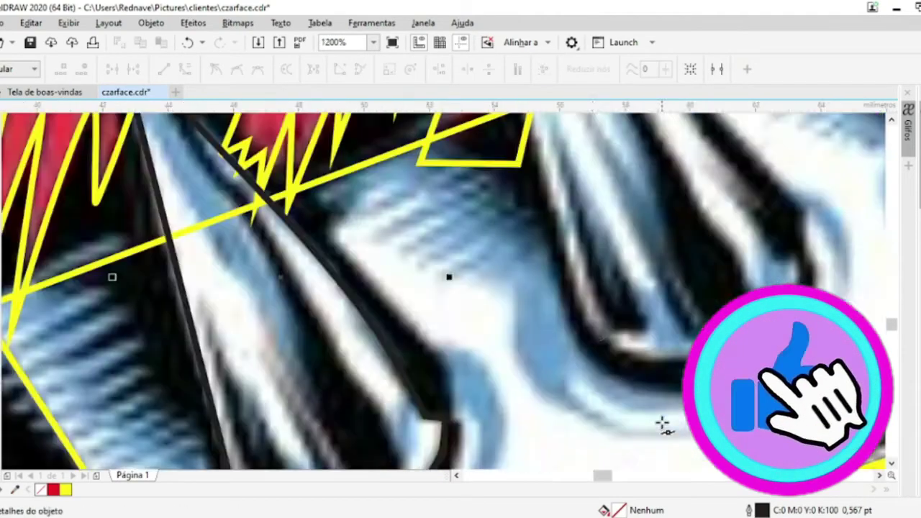
pyautogui.click(597, 335)
pyautogui.click(641, 360)
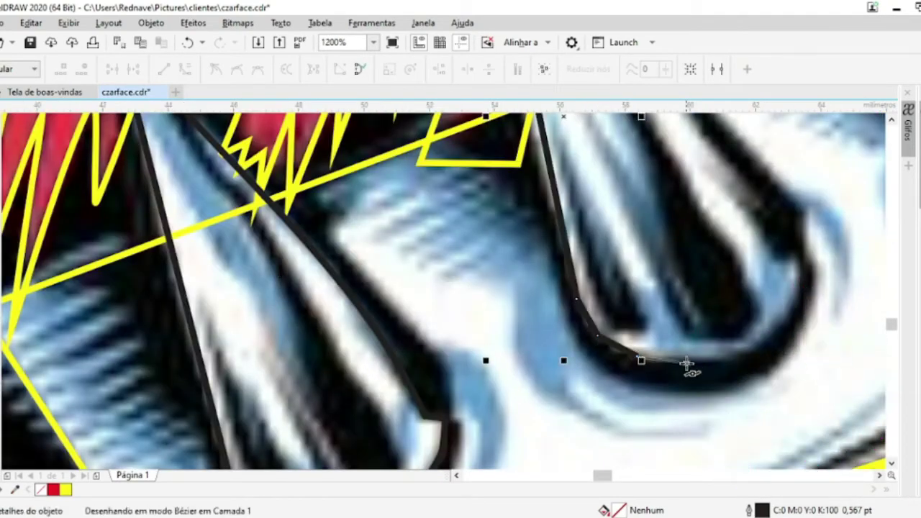
pyautogui.click(798, 270)
pyautogui.scroll(-2, 801, 265)
pyautogui.scroll(2, 725, 160)
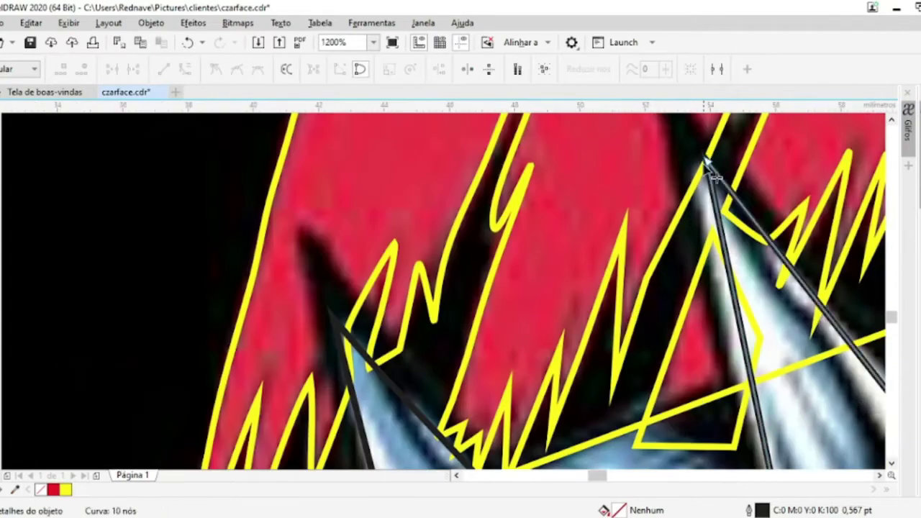
pyautogui.moveTo(707, 159); pyautogui.dragTo(690, 147)
pyautogui.scroll(-2, 736, 345)
pyautogui.scroll(2, 819, 438)
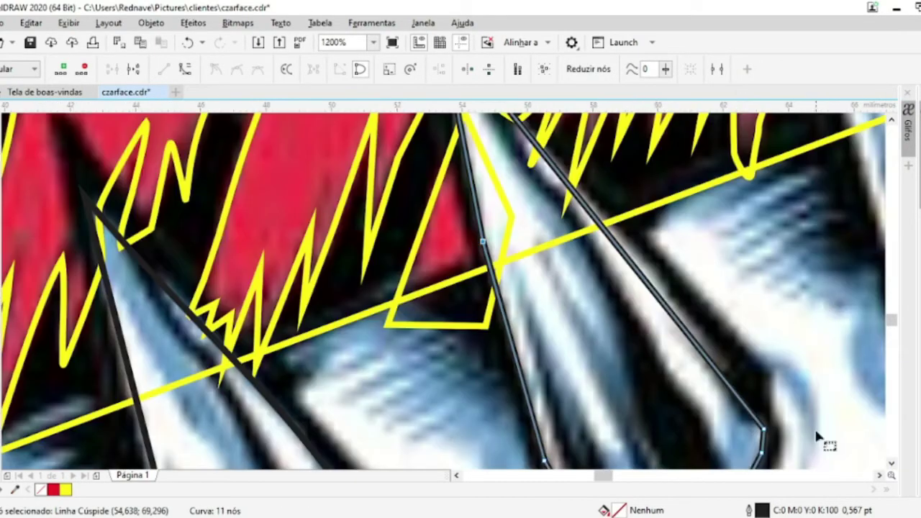
pyautogui.moveTo(818, 439); pyautogui.dragTo(771, 417)
pyautogui.scroll(-2, 643, 391)
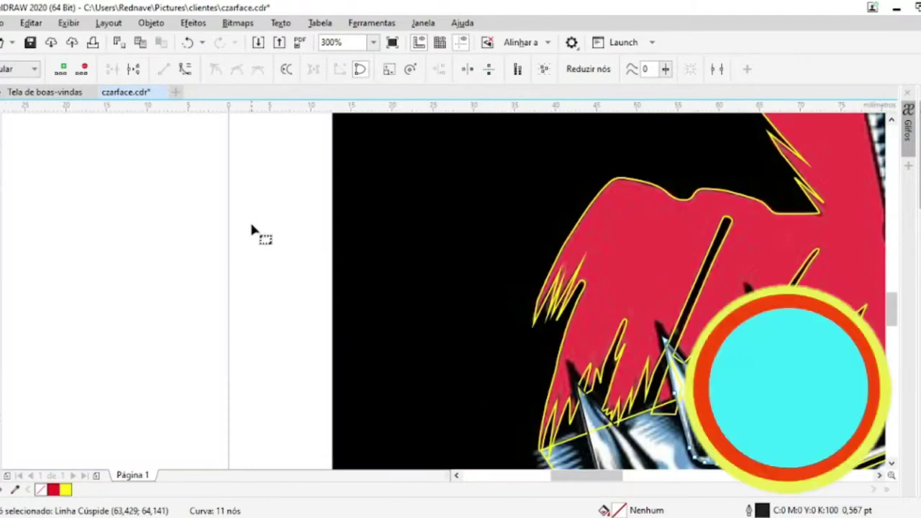
pyautogui.scroll(2, 576, 276)
pyautogui.scroll(-2, 575, 276)
pyautogui.scroll(2, 535, 263)
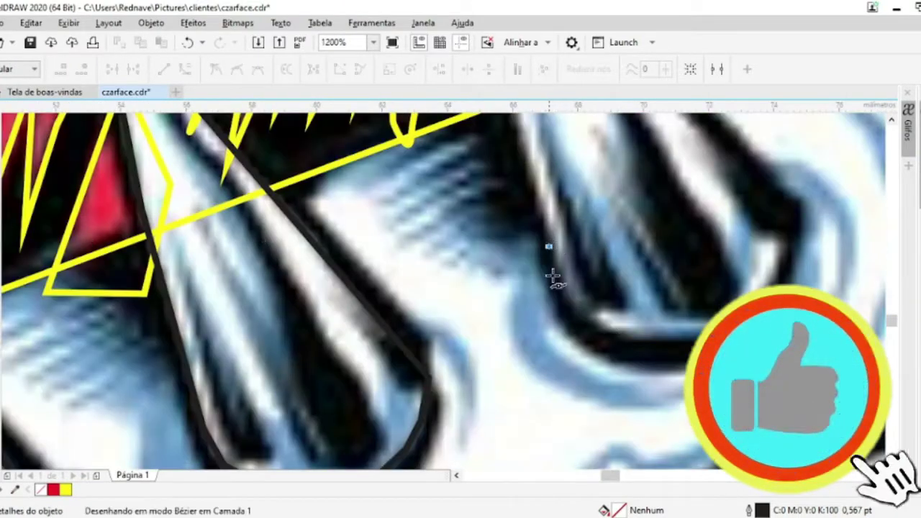
# Select the fringe and spike outlines and combine them into one 33-node curve
pyautogui.click(551, 252)
pyautogui.scroll(-2, 782, 257)
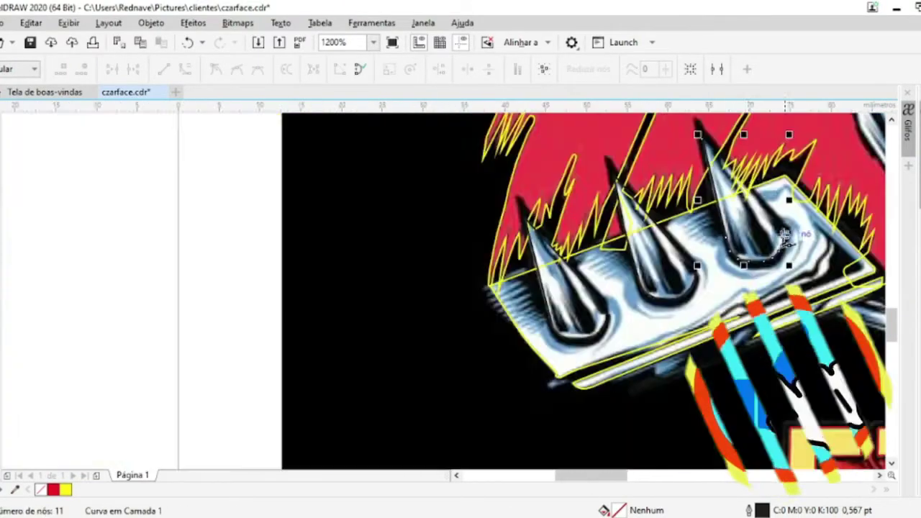
pyautogui.scroll(2, 827, 372)
pyautogui.click(604, 131)
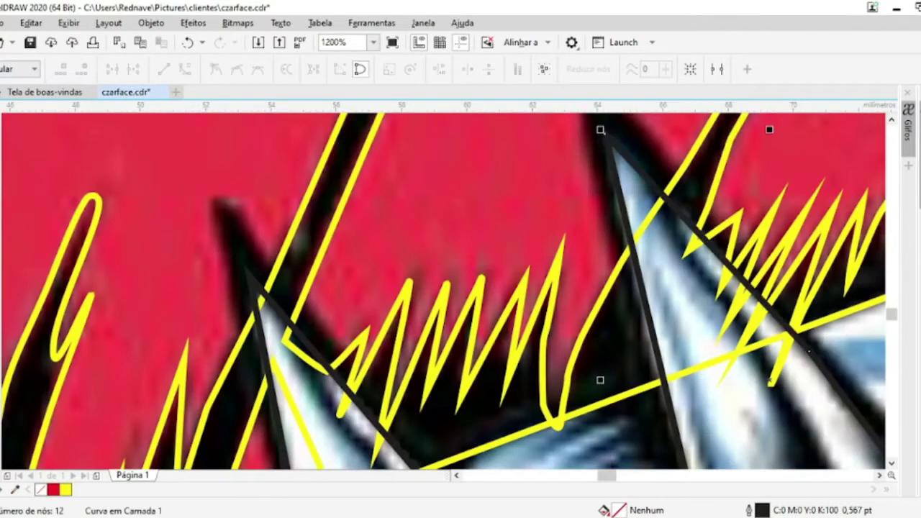
pyautogui.scroll(-2, 704, 198)
pyautogui.keyDown('shift'); pyautogui.click(535, 354); pyautogui.keyUp('shift')
pyautogui.click(384, 68)
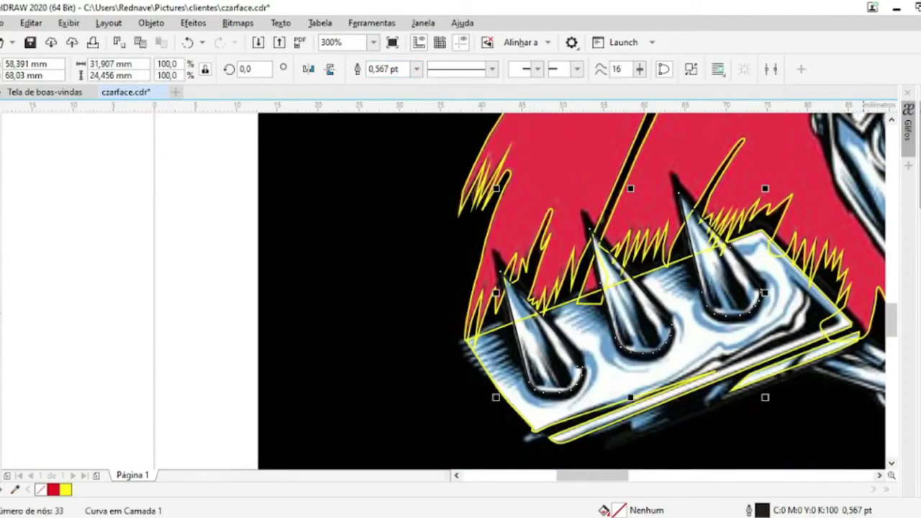
pyautogui.press('Escape')
# Select the right plate's straight edge line for node editing
pyautogui.moveTo(597, 475); pyautogui.dragTo(677, 471)
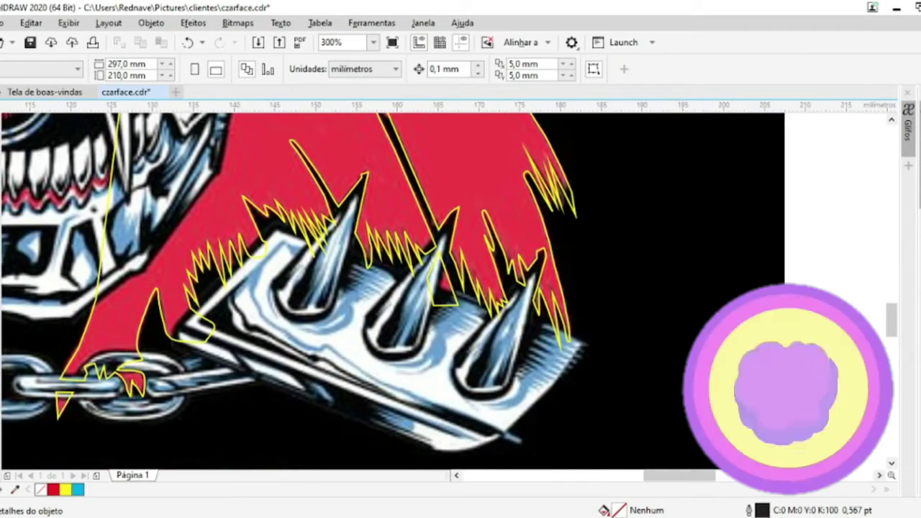
pyautogui.press('F10')
pyautogui.scroll(2, 184, 333)
pyautogui.scroll(-2, 295, 309)
pyautogui.click(216, 309)
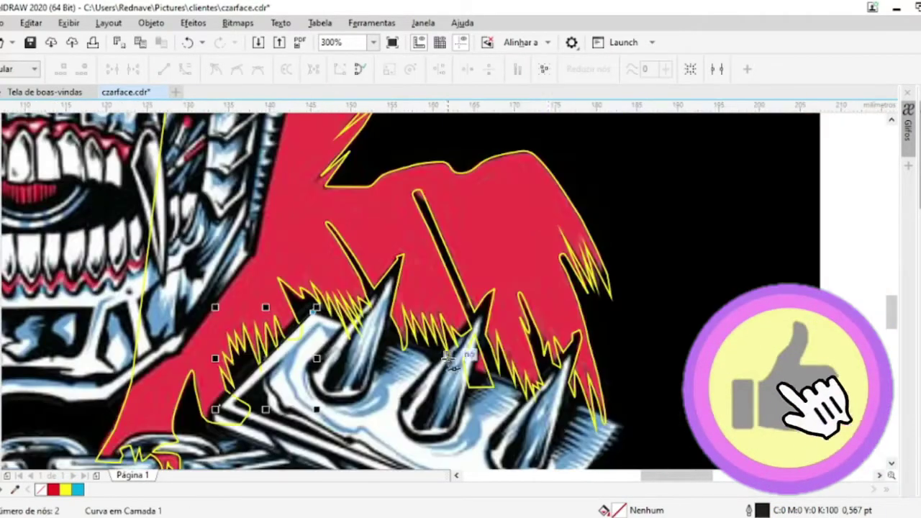
pyautogui.scroll(1, 585, 420)
pyautogui.scroll(-1, 583, 388)
pyautogui.scroll(2, 551, 396)
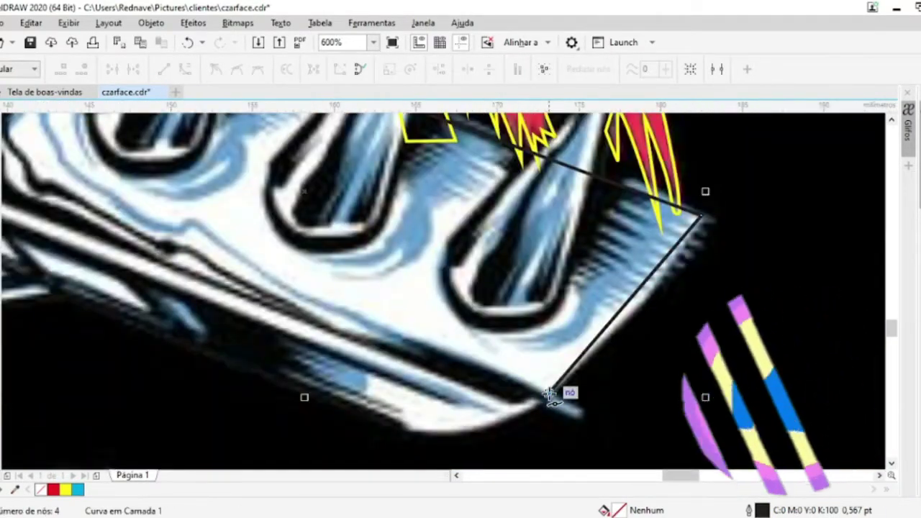
pyautogui.scroll(1, 540, 388)
# Extend the outline around the right plate's lower corner and curved edge to the fringe
pyautogui.click(540, 388)
pyautogui.click(465, 425)
pyautogui.scroll(-2, 465, 425)
pyautogui.scroll(2, 451, 417)
pyautogui.click(502, 358)
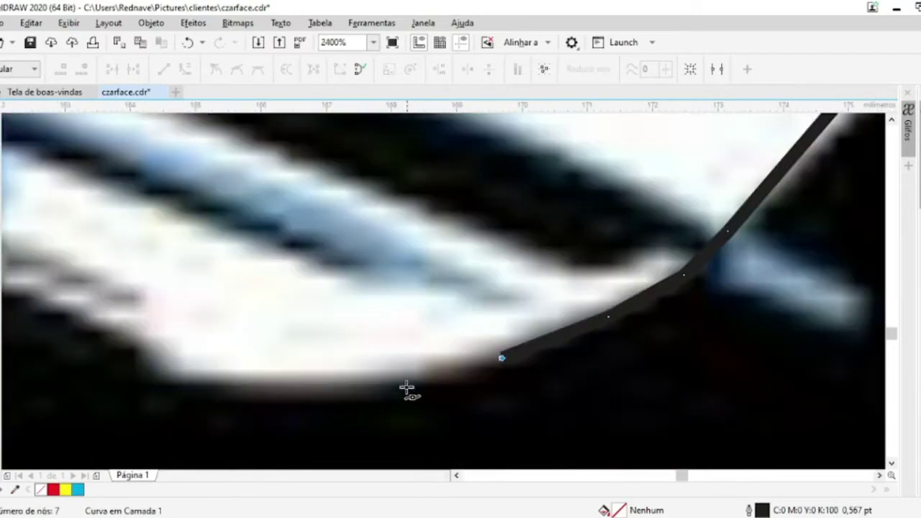
pyautogui.click(168, 393)
pyautogui.scroll(-3, 573, 388)
pyautogui.scroll(1, 247, 240)
pyautogui.click(247, 240)
pyautogui.scroll(2, 247, 241)
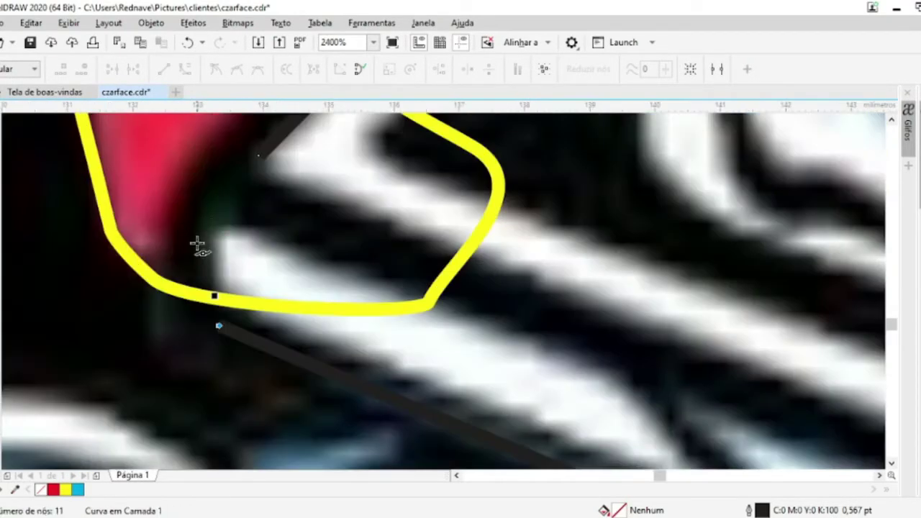
pyautogui.click(394, 245)
pyautogui.scroll(-2, 394, 245)
pyautogui.scroll(-2, 630, 243)
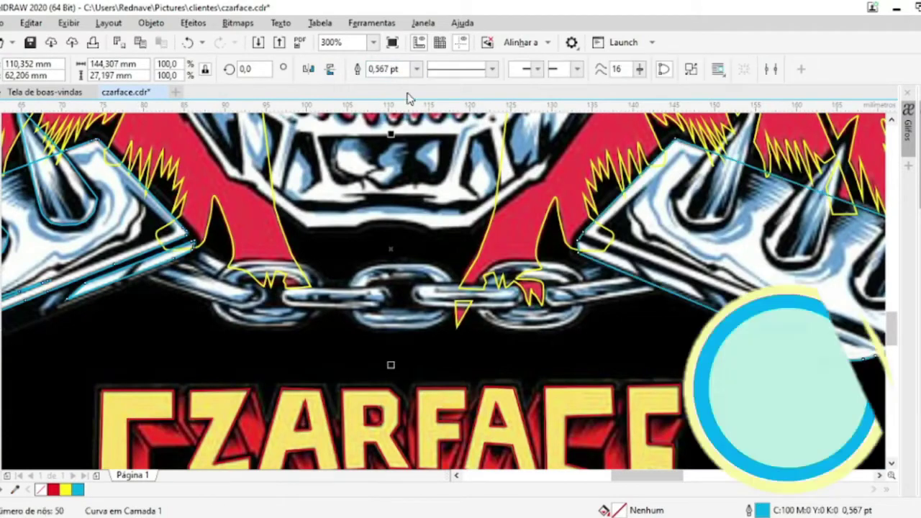
# Trace the sides of the first right-plate spikes and combine the tracings into one curve
pyautogui.scroll(-2, 785, 388)
pyautogui.scroll(2, 784, 389)
pyautogui.scroll(1, 785, 389)
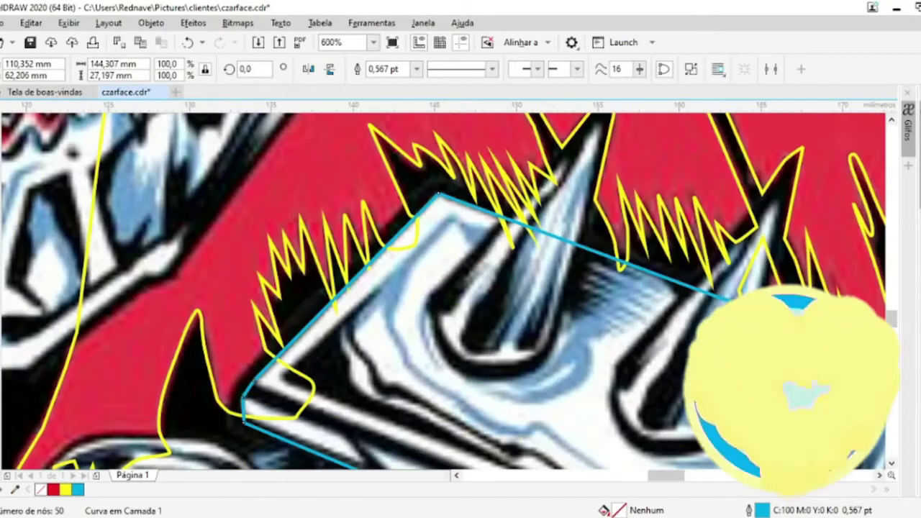
pyautogui.scroll(1, 572, 299)
pyautogui.click(545, 185)
pyautogui.scroll(1, 623, 148)
pyautogui.scroll(1, 745, 175)
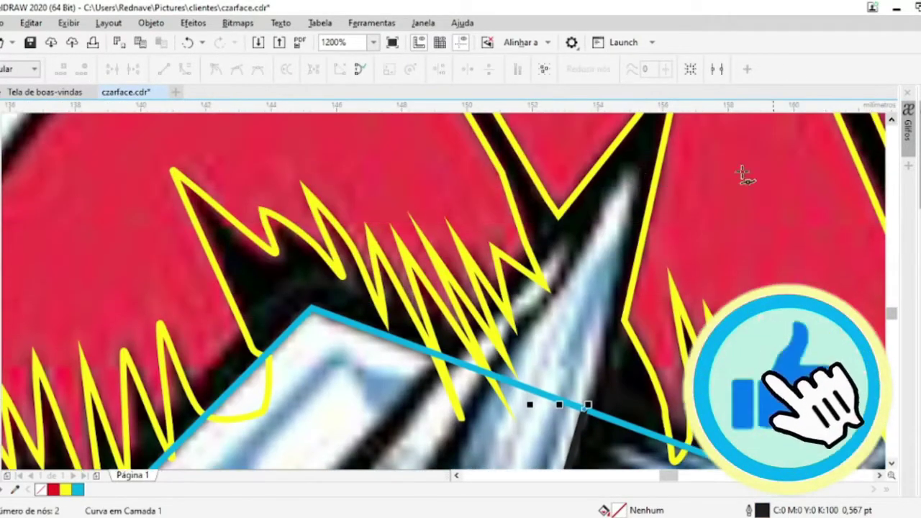
pyautogui.scroll(-2, 783, 315)
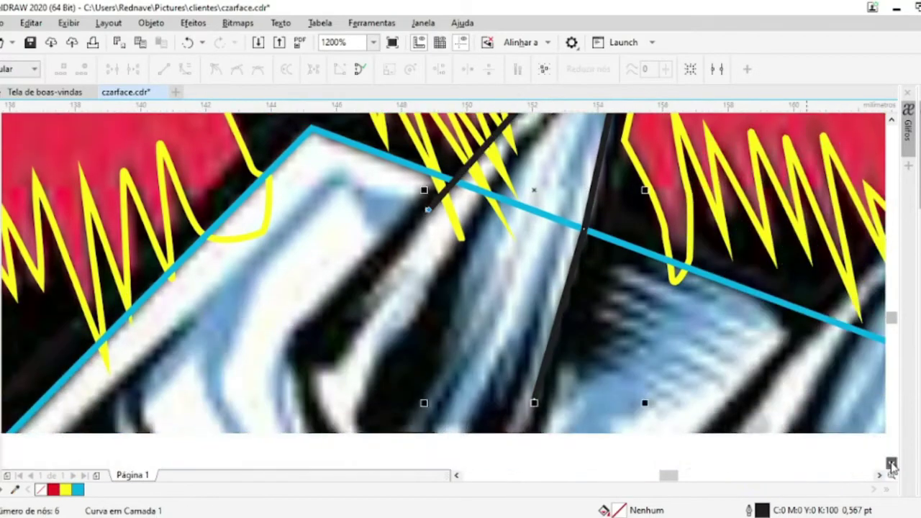
pyautogui.scroll(1, 469, 378)
pyautogui.click(469, 378)
pyautogui.scroll(-1, 472, 349)
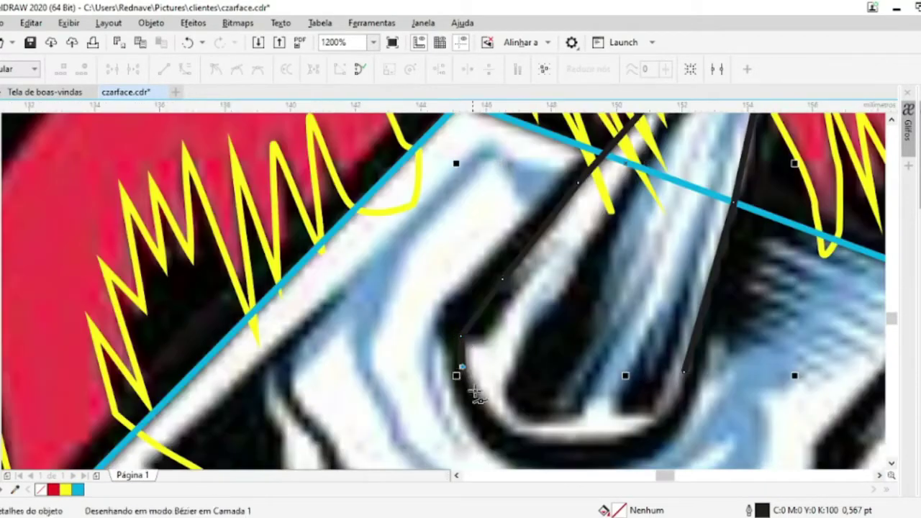
pyautogui.scroll(-2, 684, 370)
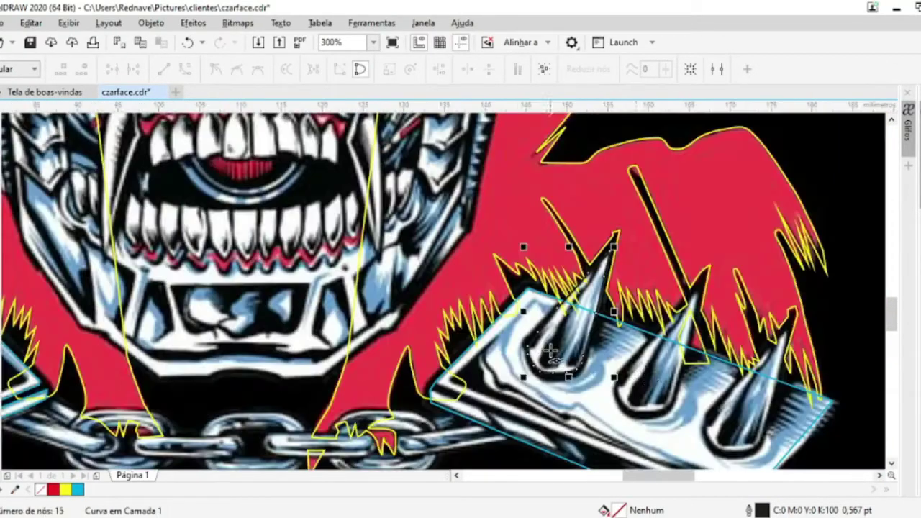
pyautogui.scroll(1, 684, 377)
pyautogui.scroll(2, 655, 428)
pyautogui.click(676, 356)
pyautogui.scroll(-1, 677, 356)
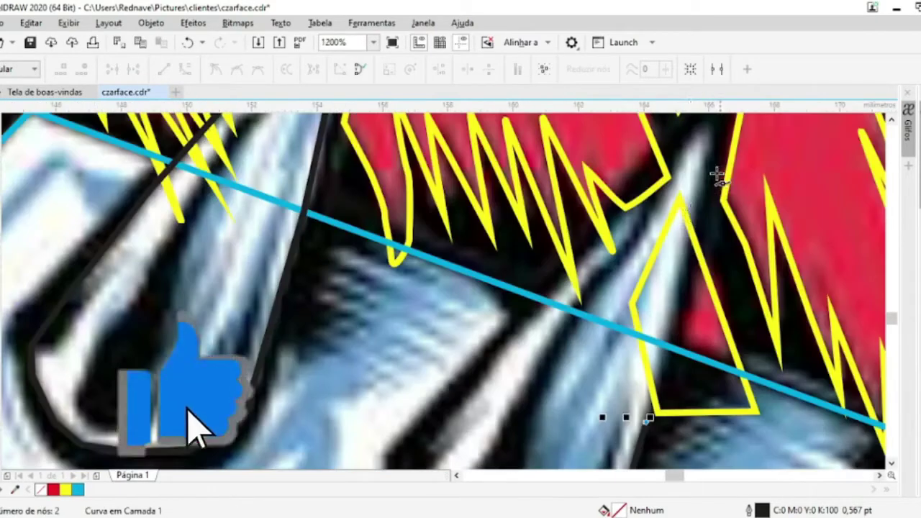
pyautogui.scroll(2, 719, 159)
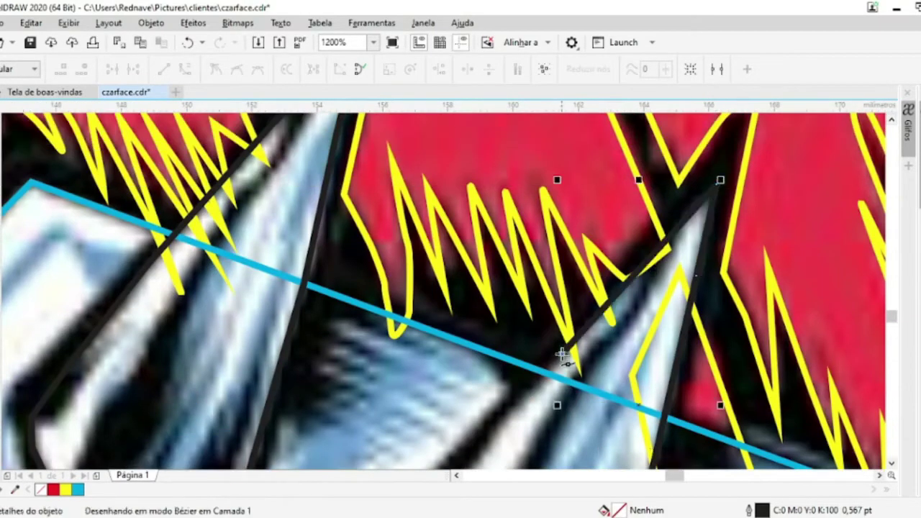
pyautogui.scroll(-2, 562, 354)
pyautogui.scroll(2, 494, 338)
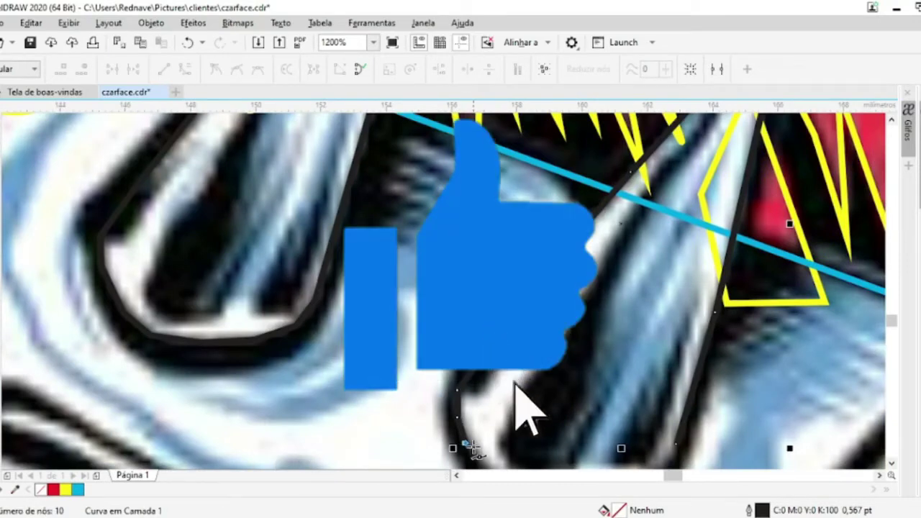
pyautogui.scroll(-1, 471, 447)
pyautogui.scroll(2, 324, 310)
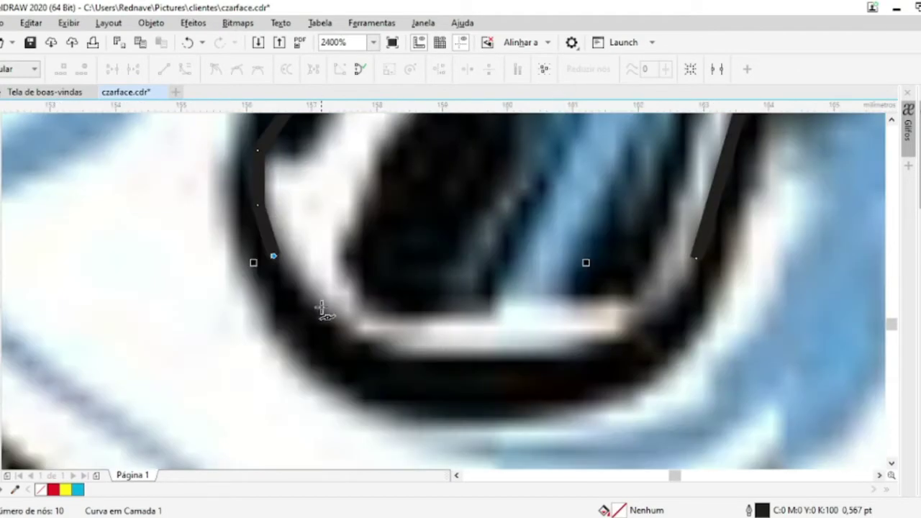
pyautogui.scroll(-2, 697, 255)
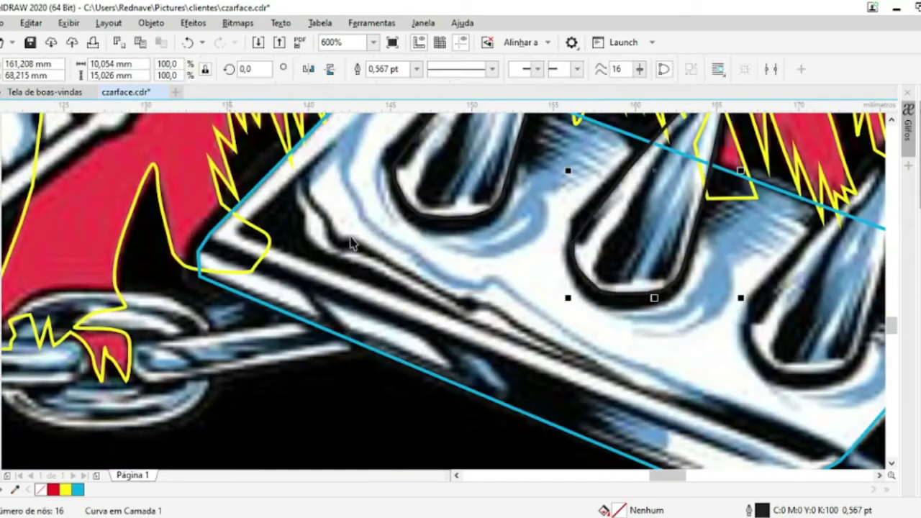
pyautogui.click(384, 68)
# Trace around the last right spike's curved base and side, then end the curve
pyautogui.scroll(2, 859, 366)
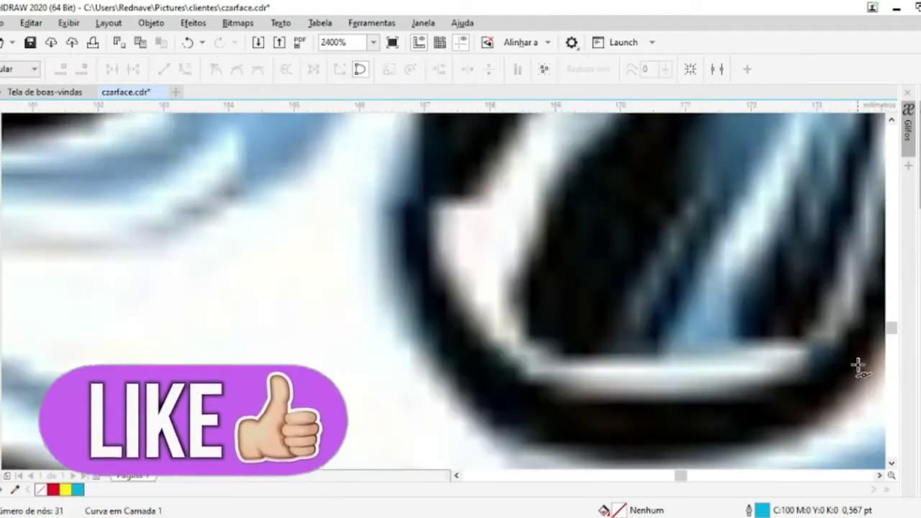
pyautogui.click(430, 211)
pyautogui.click(441, 276)
pyautogui.click(551, 397)
pyautogui.click(652, 403)
pyautogui.doubleClick(822, 359)
pyautogui.scroll(-2, 507, 374)
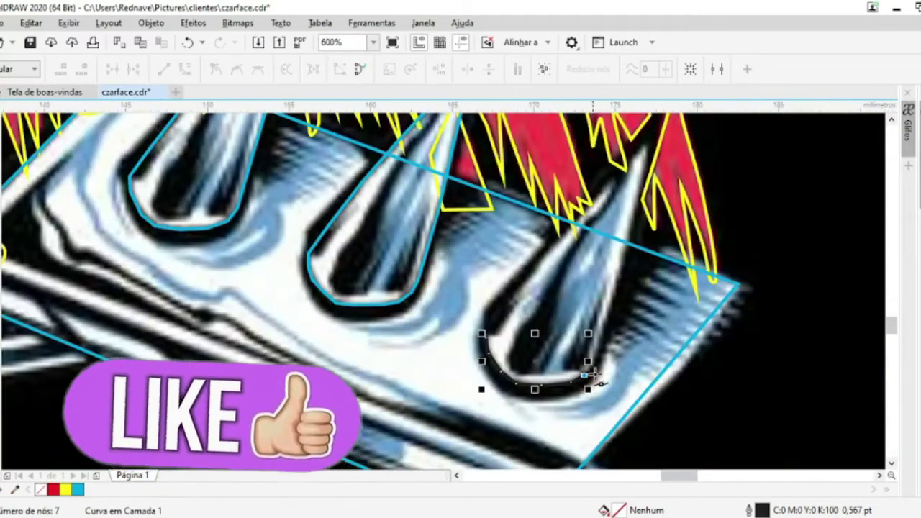
pyautogui.scroll(1, 648, 130)
pyautogui.scroll(-1, 648, 129)
pyautogui.scroll(2, 437, 325)
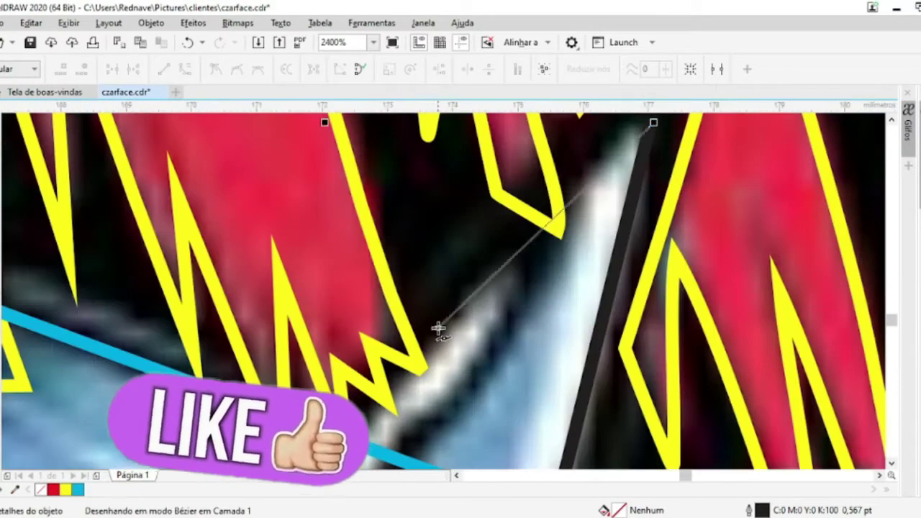
pyautogui.doubleClick(425, 353)
pyautogui.scroll(-1, 425, 353)
pyautogui.scroll(-2, 378, 393)
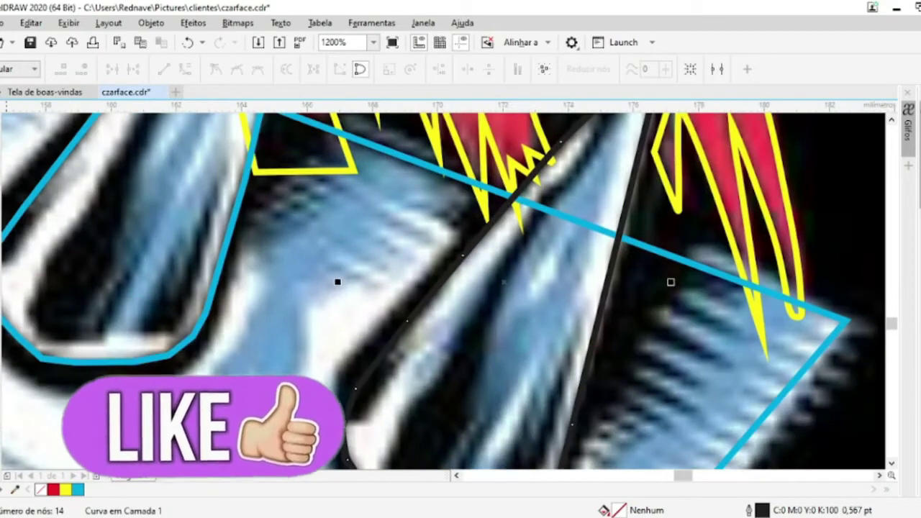
pyautogui.press('space')
pyautogui.scroll(-2, 189, 265)
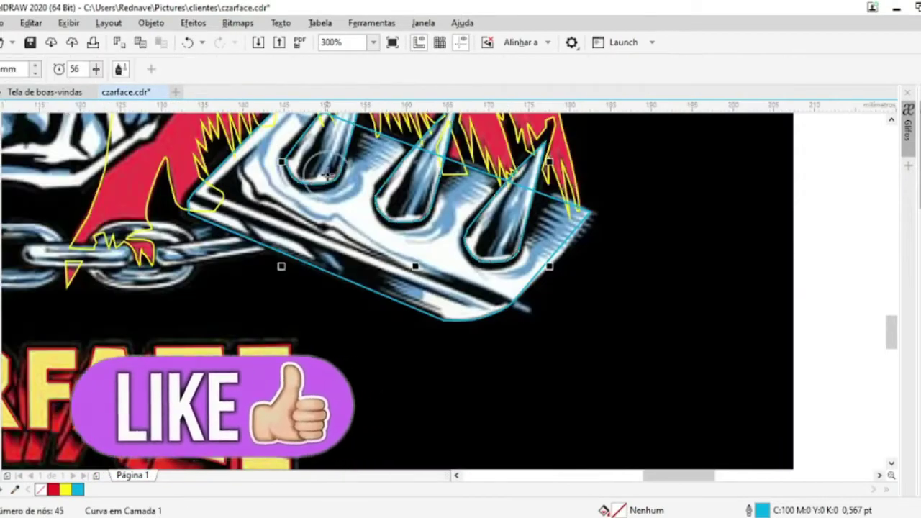
pyautogui.scroll(2, 407, 216)
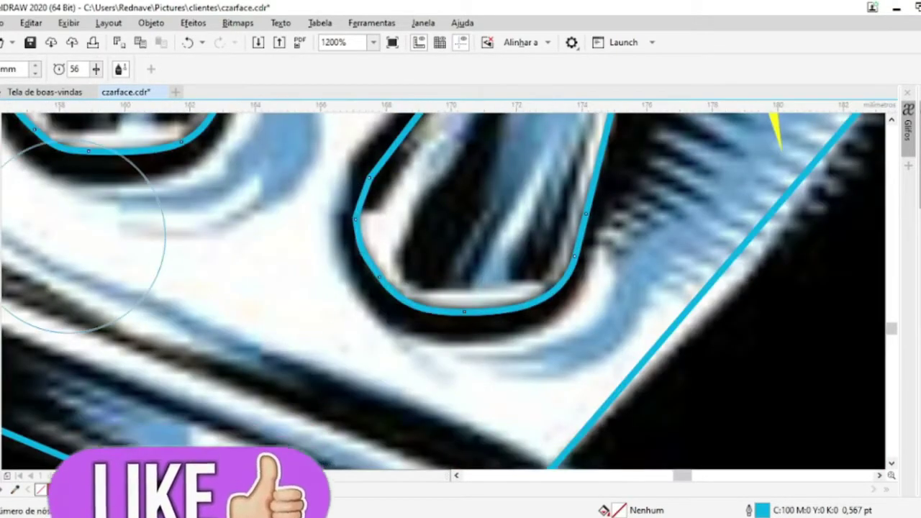
pyautogui.press('space')
pyautogui.scroll(-2, 527, 338)
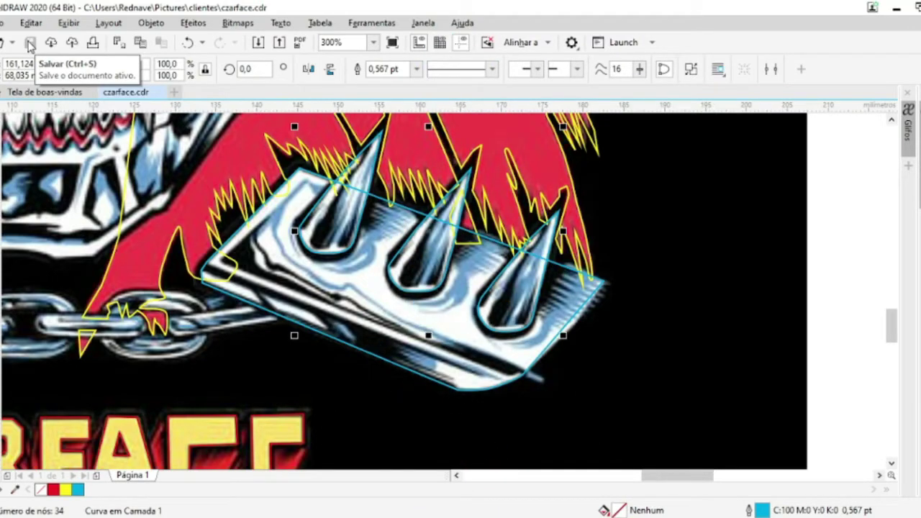
# Add the right spike plate to the left plate's selection, then clear the selection
pyautogui.scroll(-2, 277, 273)
pyautogui.scroll(2, 277, 273)
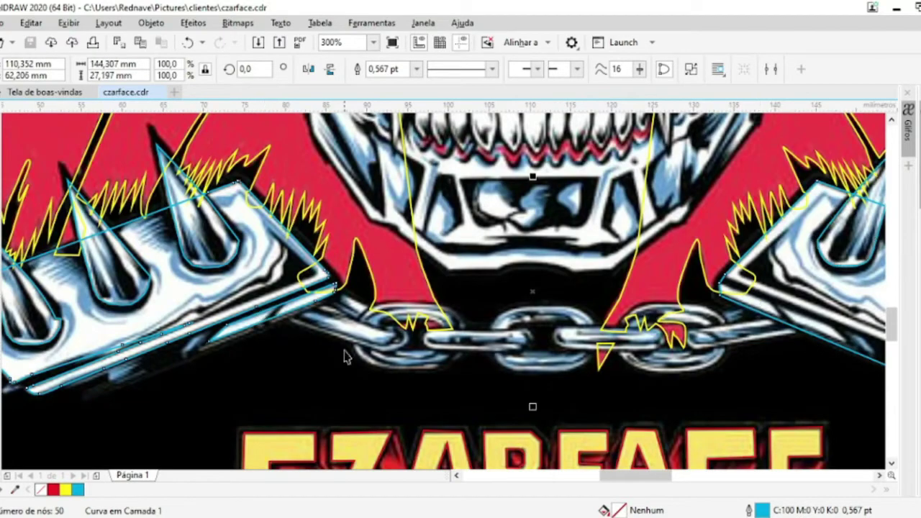
pyautogui.keyDown('shift'); pyautogui.click(877, 186); pyautogui.keyUp('shift')
pyautogui.scroll(-2, 293, 278)
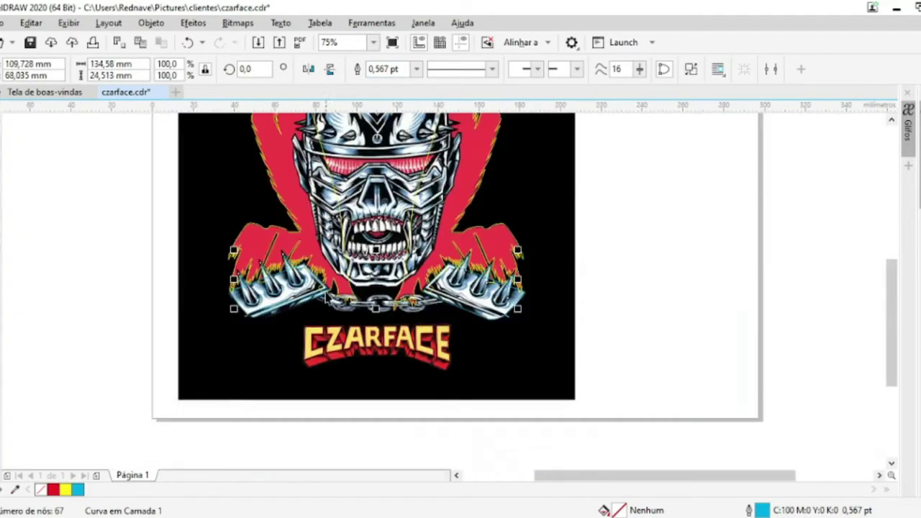
pyautogui.scroll(3, 293, 278)
pyautogui.scroll(-2, 301, 260)
pyautogui.scroll(1, 310, 253)
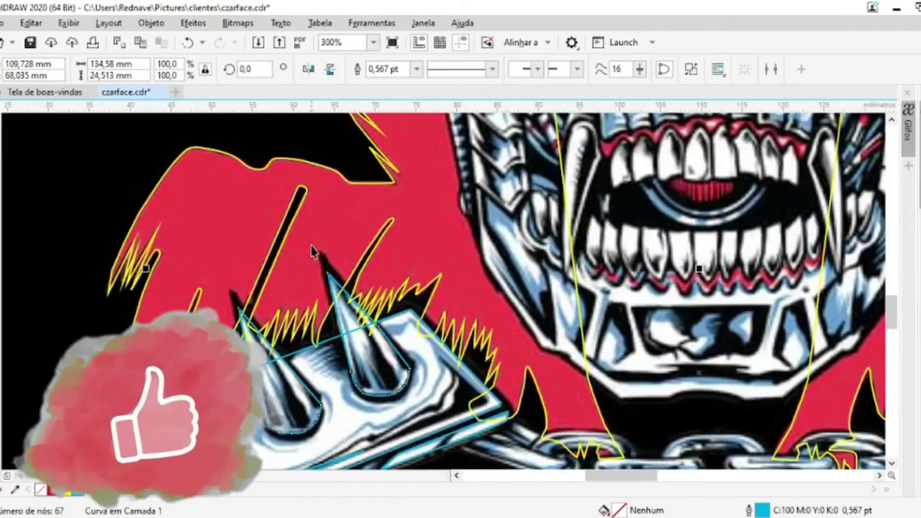
pyautogui.scroll(-1, 173, 320)
pyautogui.scroll(-1, 172, 321)
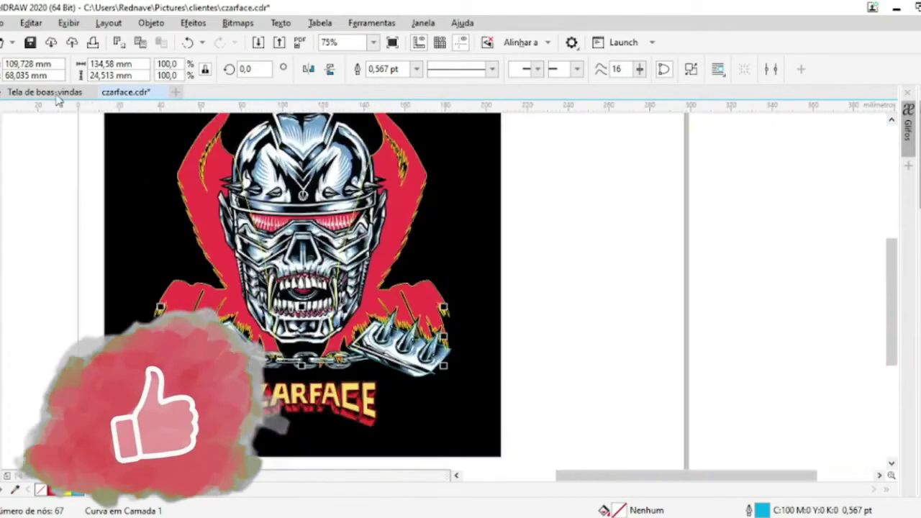
pyautogui.click(565, 304)
pyautogui.scroll(1, 257, 255)
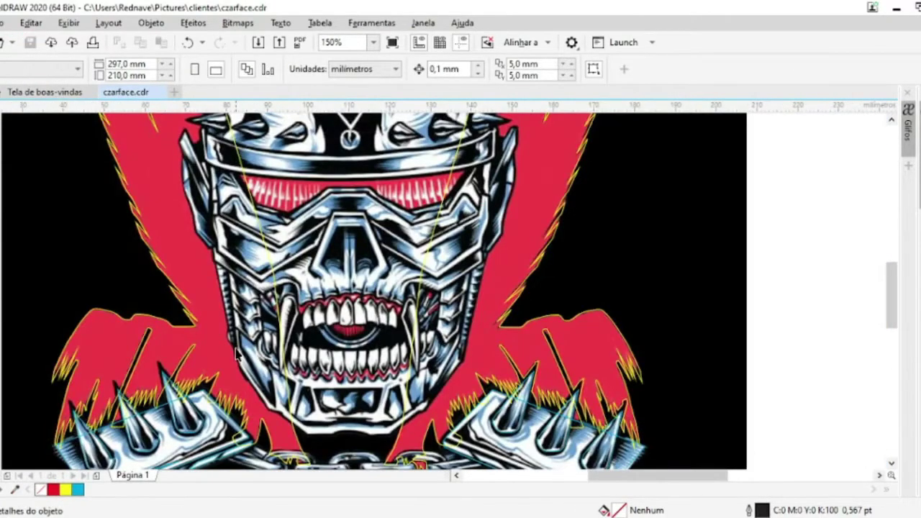
# Pick a tool from the shape-editing flyout and enter node editing
pyautogui.scroll(2, 237, 352)
pyautogui.scroll(-4, 237, 353)
pyautogui.scroll(2, 261, 253)
pyautogui.scroll(3, 261, 254)
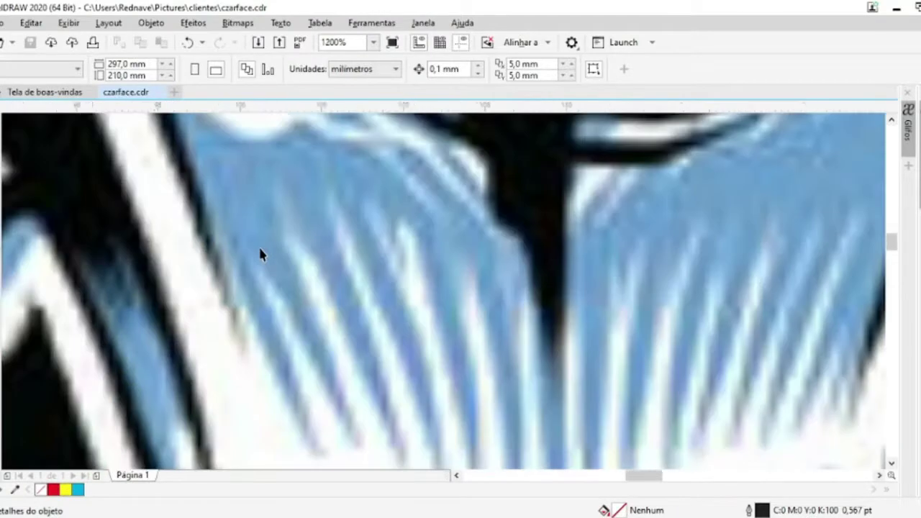
pyautogui.scroll(-2, 261, 254)
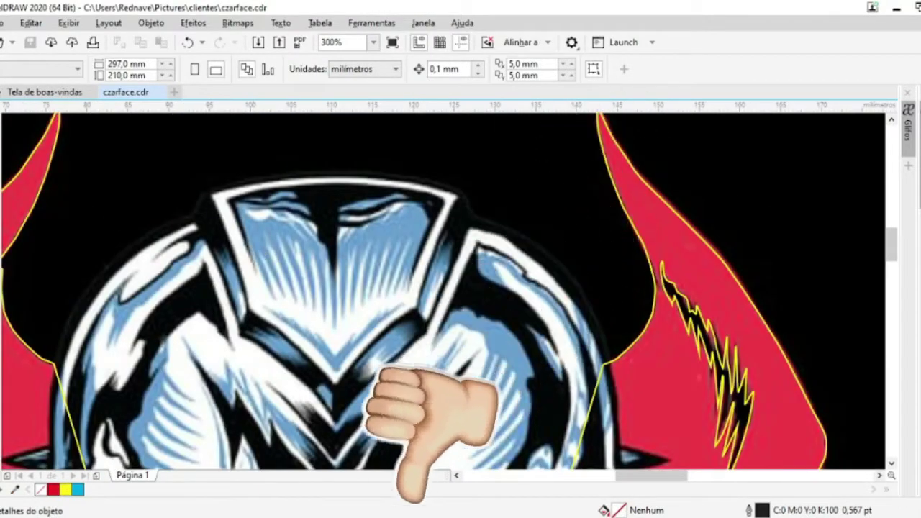
pyautogui.click(2, 118)
pyautogui.click(33, 136)
pyautogui.press('F10')
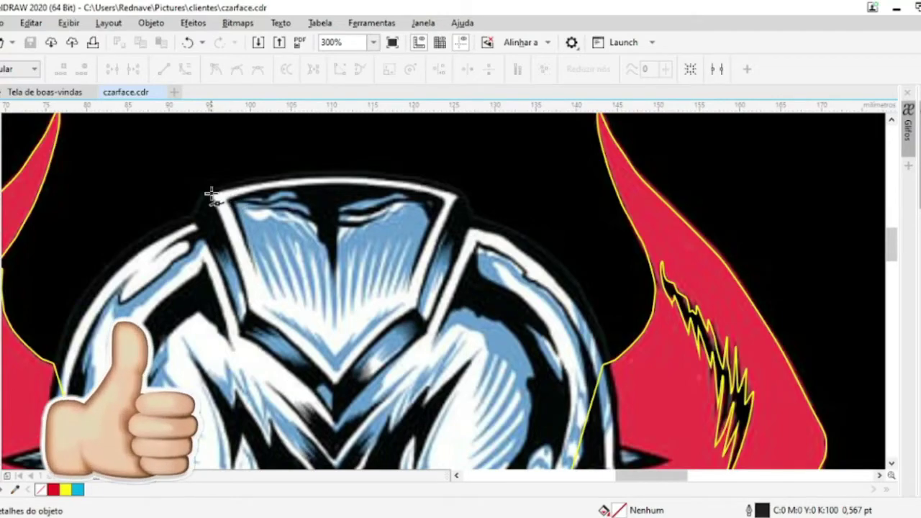
pyautogui.scroll(2, 210, 193)
# Place points around the helmet's V-shaped top plate, then edit the new curve's nodes
pyautogui.click(288, 430)
pyautogui.scroll(-1, 362, 396)
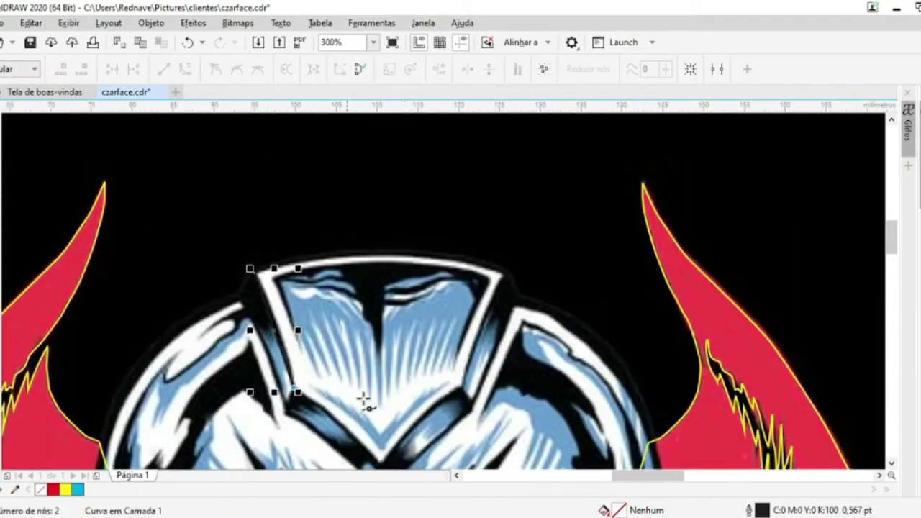
pyautogui.scroll(2, 362, 446)
pyautogui.scroll(-2, 353, 439)
pyautogui.scroll(2, 351, 424)
pyautogui.scroll(-2, 352, 424)
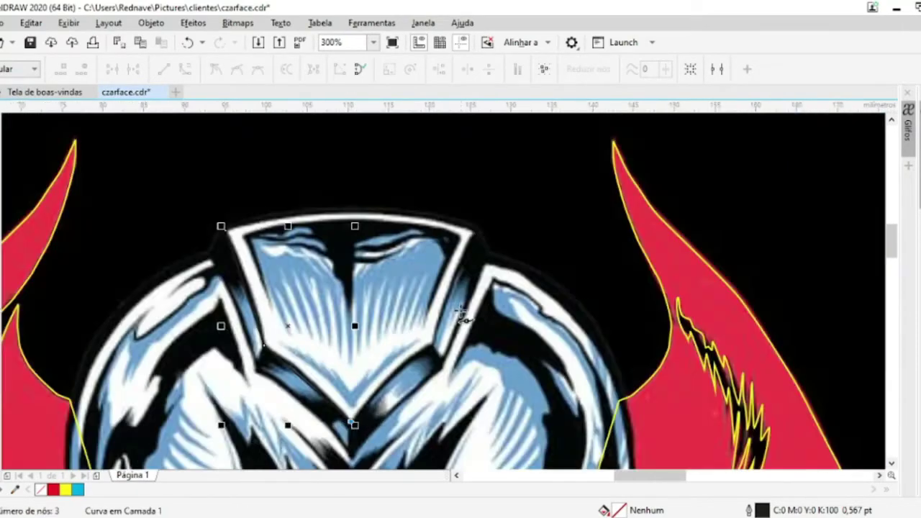
pyautogui.scroll(2, 345, 425)
pyautogui.scroll(-1, 345, 421)
pyautogui.scroll(1, 398, 338)
pyautogui.click(422, 368)
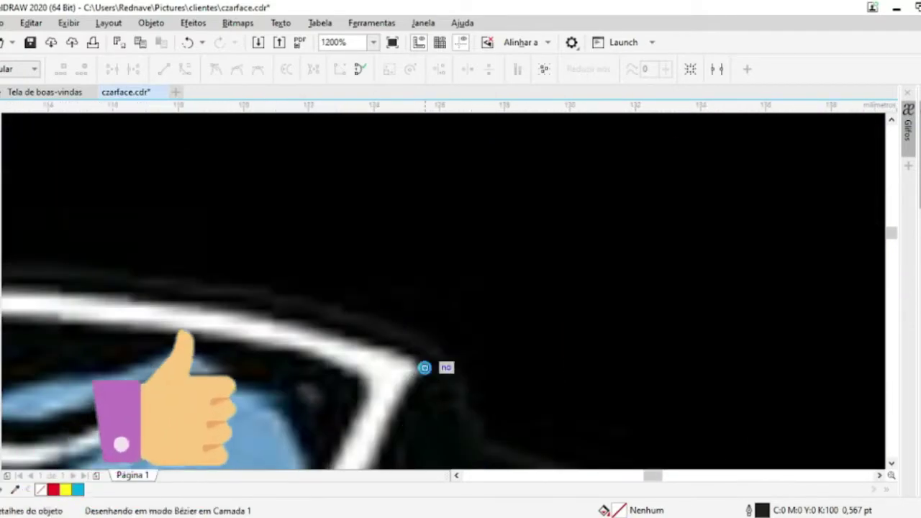
pyautogui.scroll(-2, 425, 369)
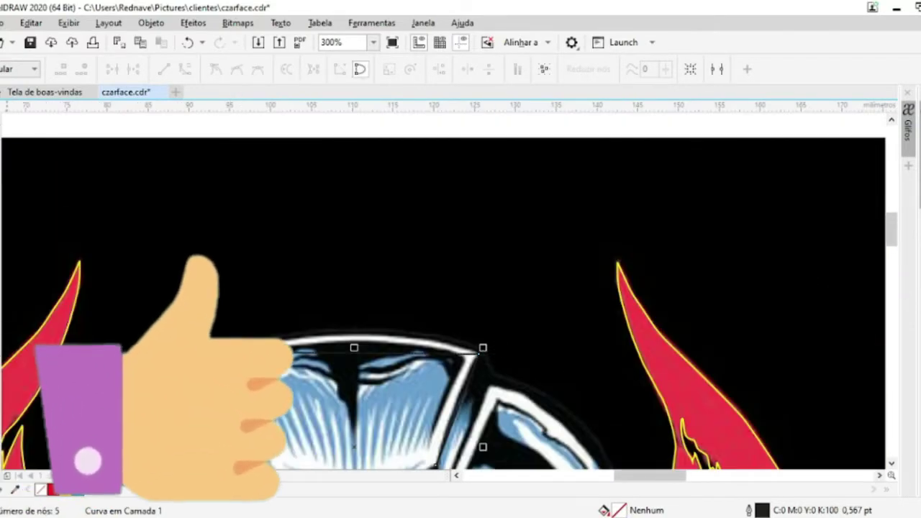
pyautogui.click(3, 117)
pyautogui.click(43, 123)
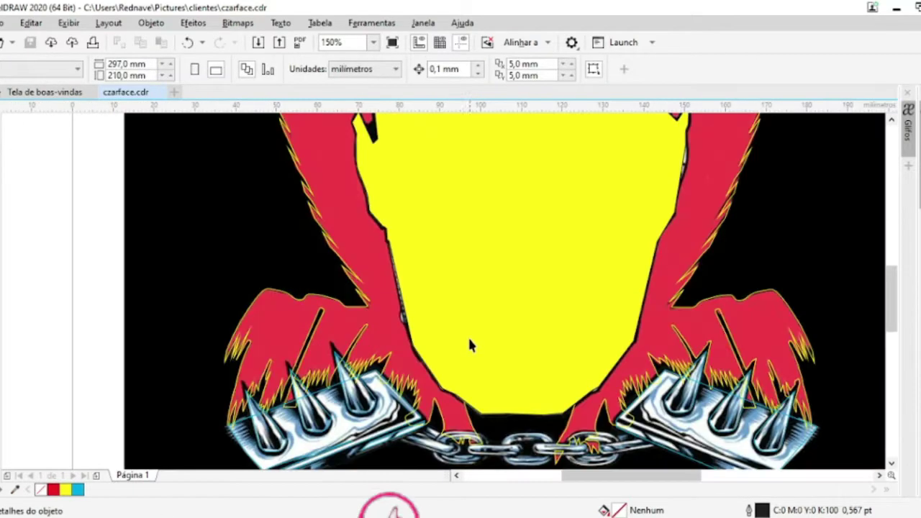
pyautogui.scroll(-1, 469, 346)
pyautogui.scroll(-1, 472, 331)
# Marquee-select the helmet shapes and combine them into one curve with Ctrl+L
pyautogui.moveTo(315, 193); pyautogui.dragTo(576, 417)
pyautogui.hotkey('ctrl', 'l')
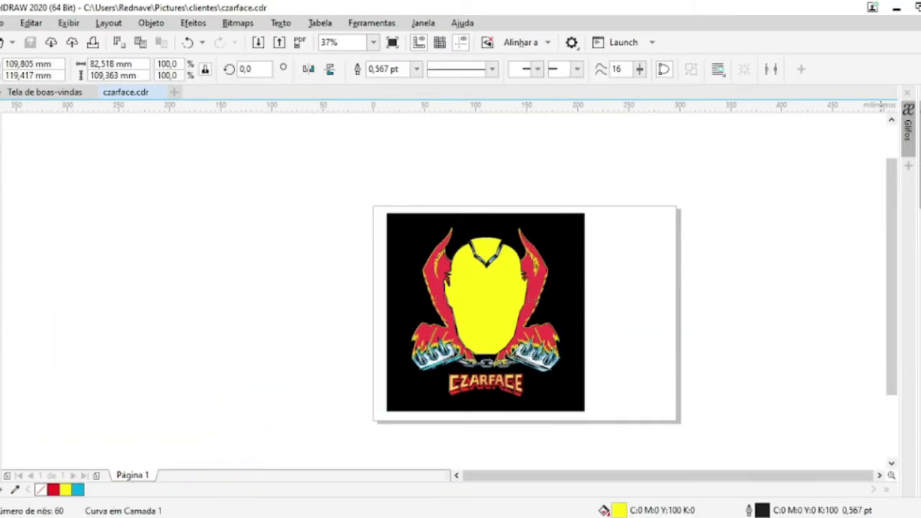
pyautogui.scroll(3, 480, 302)
pyautogui.scroll(-2, 480, 303)
pyautogui.scroll(2, 450, 199)
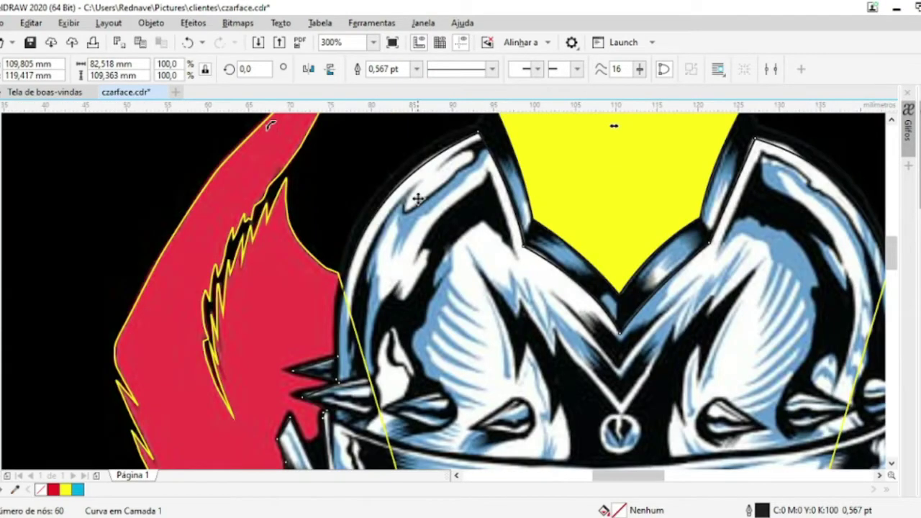
pyautogui.scroll(-2, 509, 304)
pyautogui.scroll(2, 485, 407)
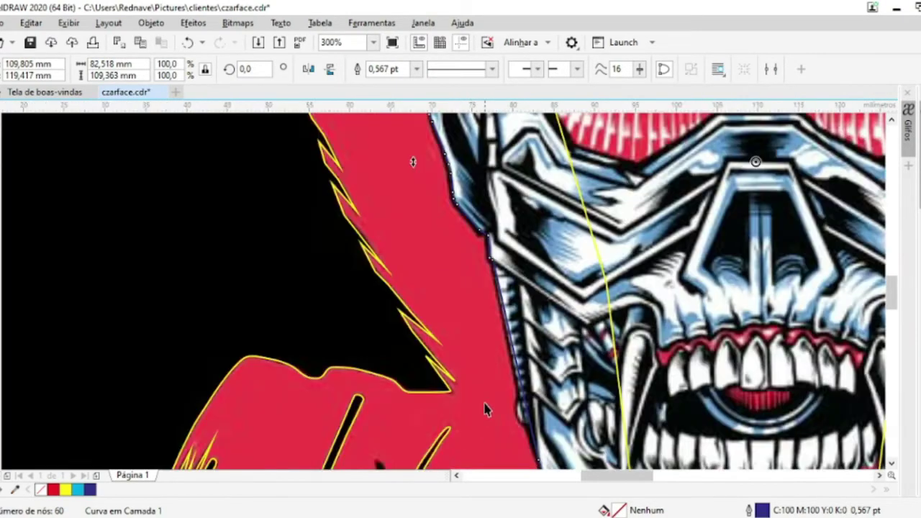
pyautogui.scroll(3, 530, 425)
pyautogui.scroll(-1, 334, 352)
# With the Shape tool, bend the blue outline's lower segment to follow the helmet edge
pyautogui.press('F10')
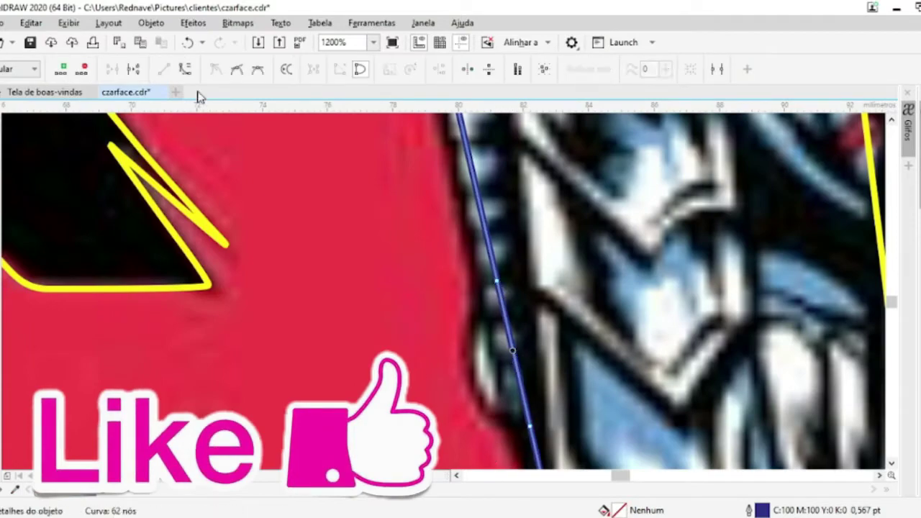
pyautogui.moveTo(481, 389); pyautogui.dragTo(500, 387)
pyautogui.scroll(-1, 499, 374)
pyautogui.scroll(1, 499, 360)
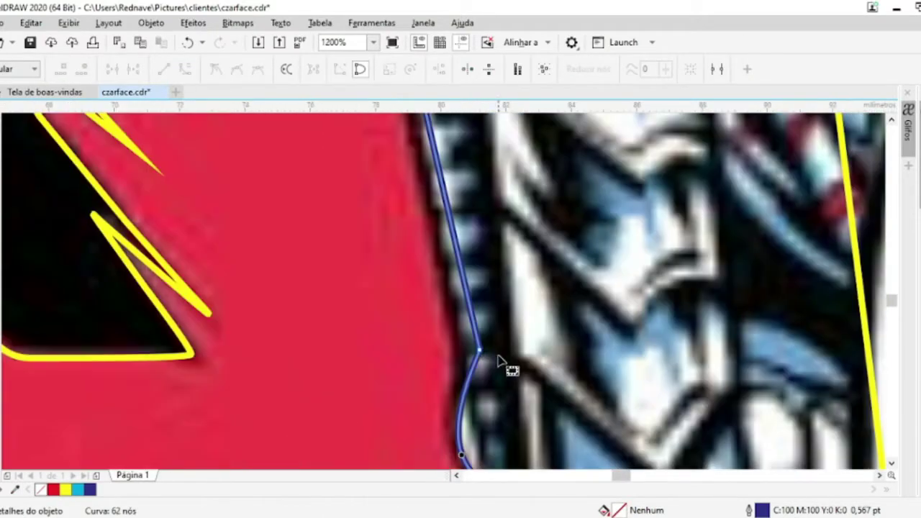
pyautogui.scroll(-3, 481, 370)
pyautogui.scroll(2, 509, 321)
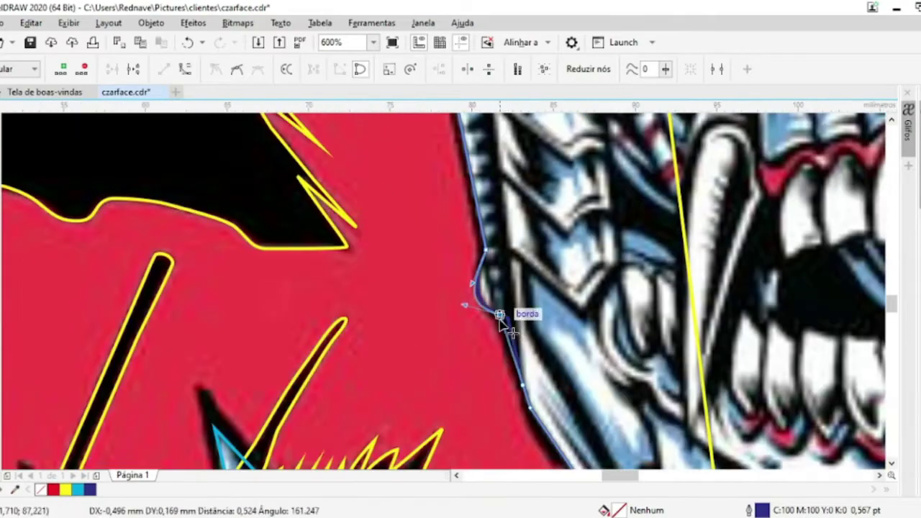
pyautogui.scroll(-2, 502, 322)
pyautogui.scroll(3, 369, 389)
pyautogui.scroll(-3, 439, 401)
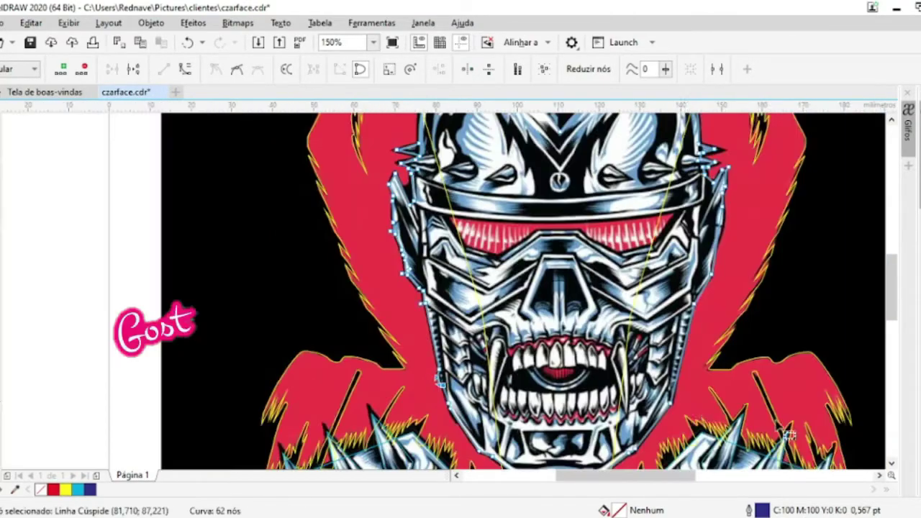
pyautogui.scroll(1, 679, 389)
pyautogui.scroll(2, 725, 188)
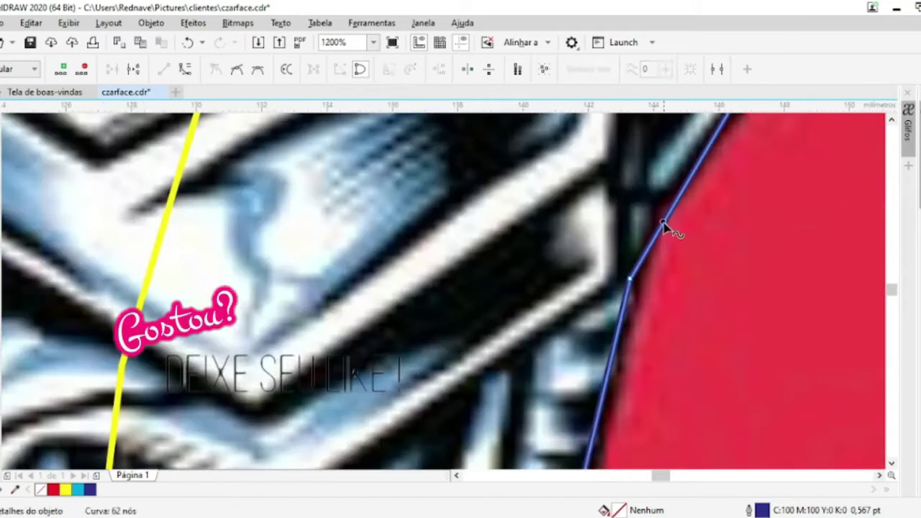
pyautogui.scroll(-4, 653, 214)
pyautogui.scroll(2, 396, 389)
pyautogui.scroll(3, 396, 389)
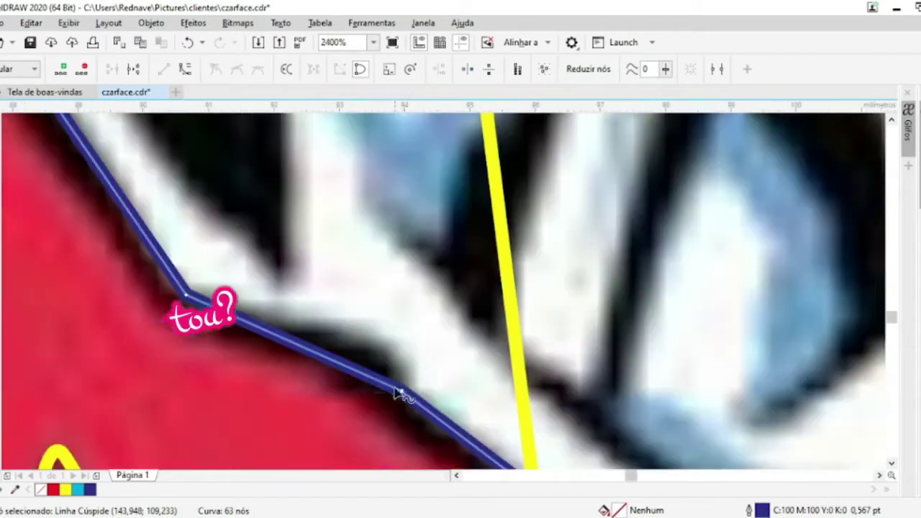
# Drag outline nodes and segments onto the helmet edge and side spike, leaving 63 nodes
pyautogui.moveTo(393, 382); pyautogui.dragTo(384, 347)
pyautogui.scroll(-3, 407, 395)
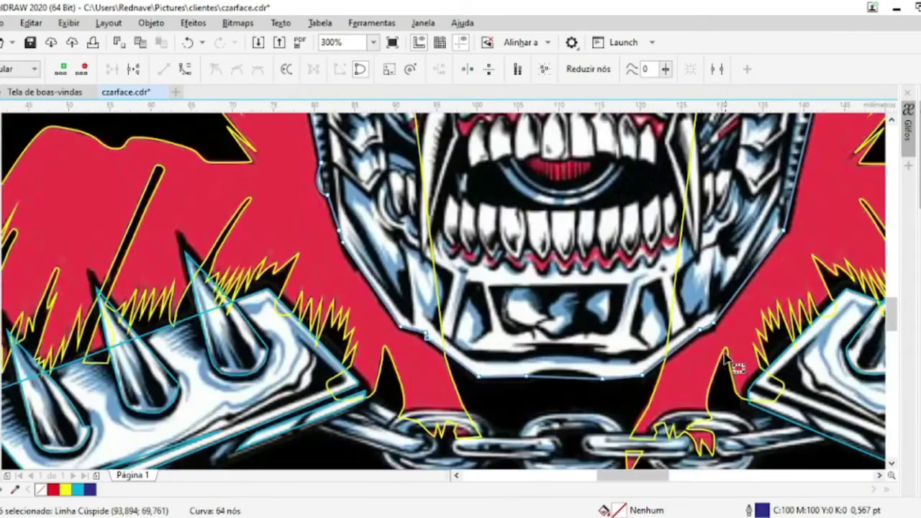
pyautogui.scroll(3, 655, 254)
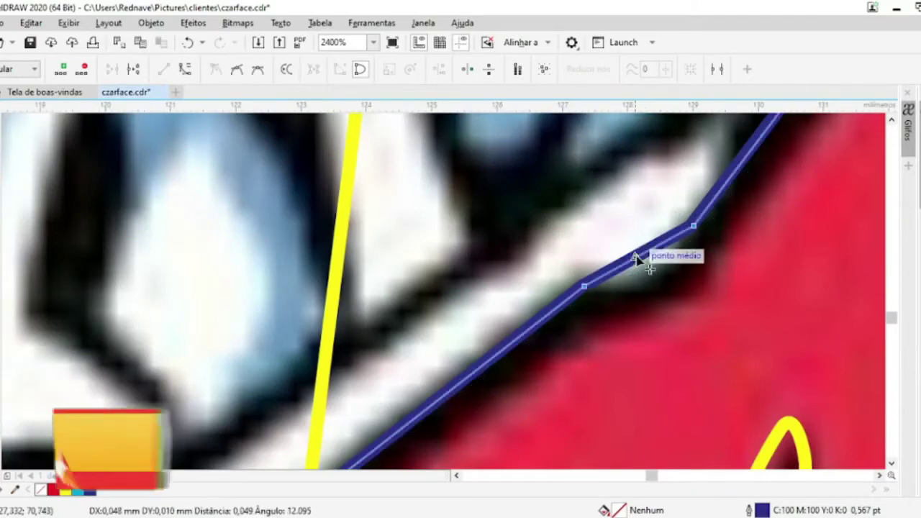
pyautogui.moveTo(632, 264); pyautogui.dragTo(658, 274)
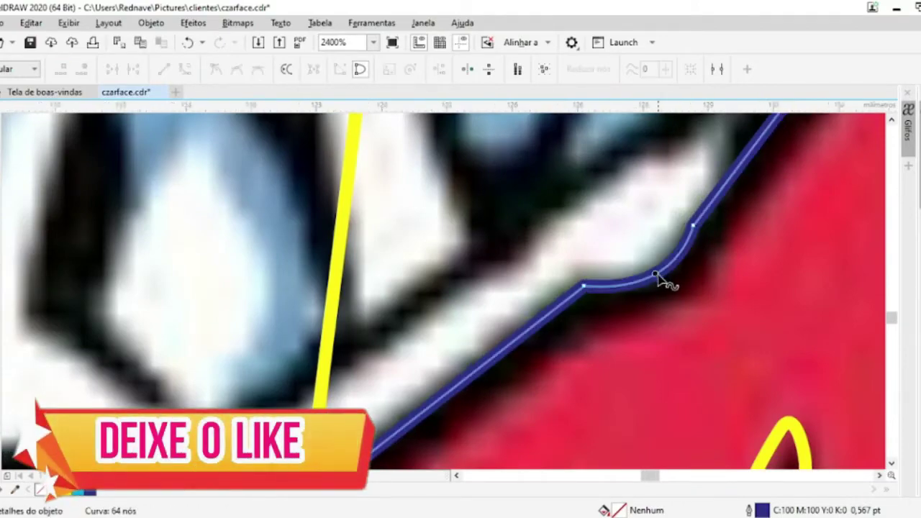
pyautogui.scroll(-3, 713, 202)
pyautogui.scroll(-2, 713, 201)
pyautogui.scroll(3, 679, 203)
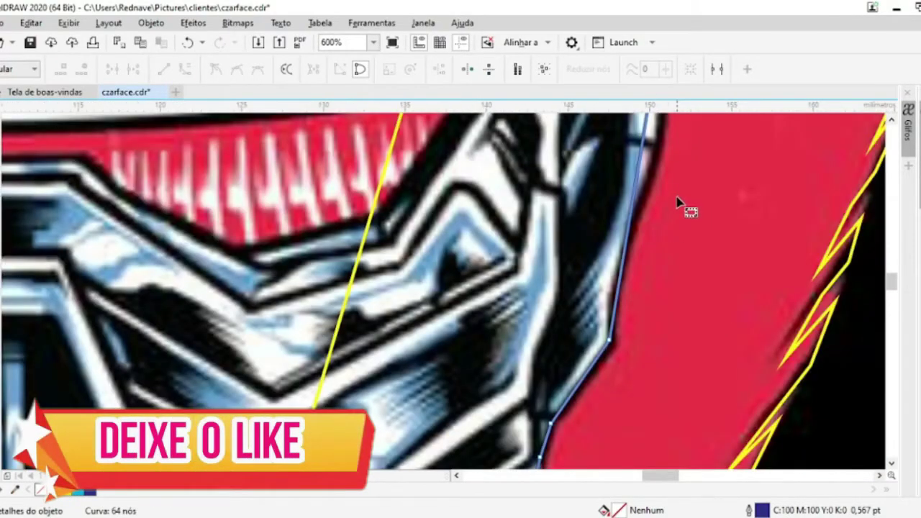
pyautogui.scroll(-3, 679, 204)
pyautogui.scroll(3, 699, 185)
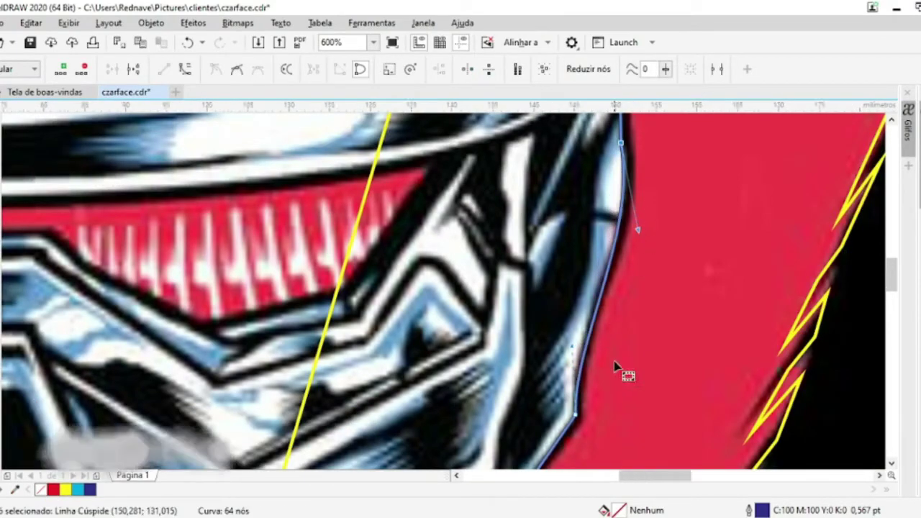
pyautogui.scroll(2, 617, 322)
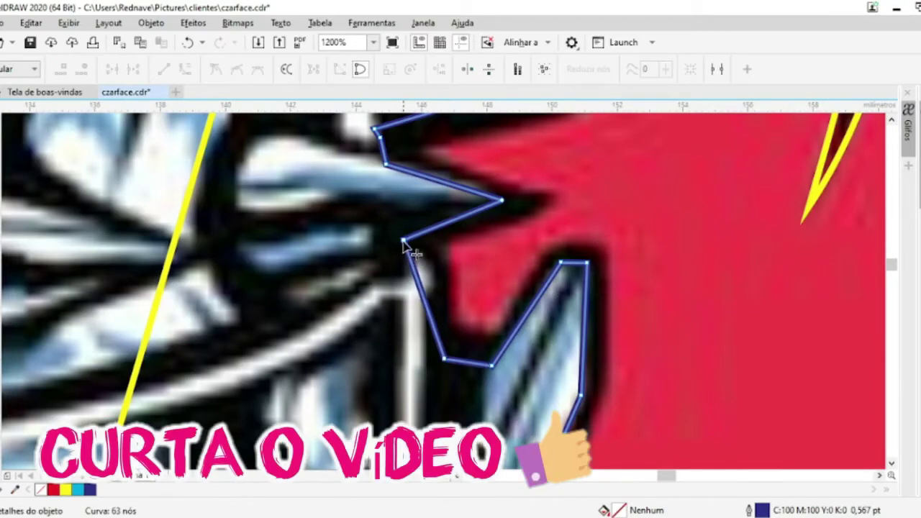
pyautogui.moveTo(441, 234); pyautogui.dragTo(446, 370)
pyautogui.scroll(-4, 441, 364)
pyautogui.scroll(3, 454, 299)
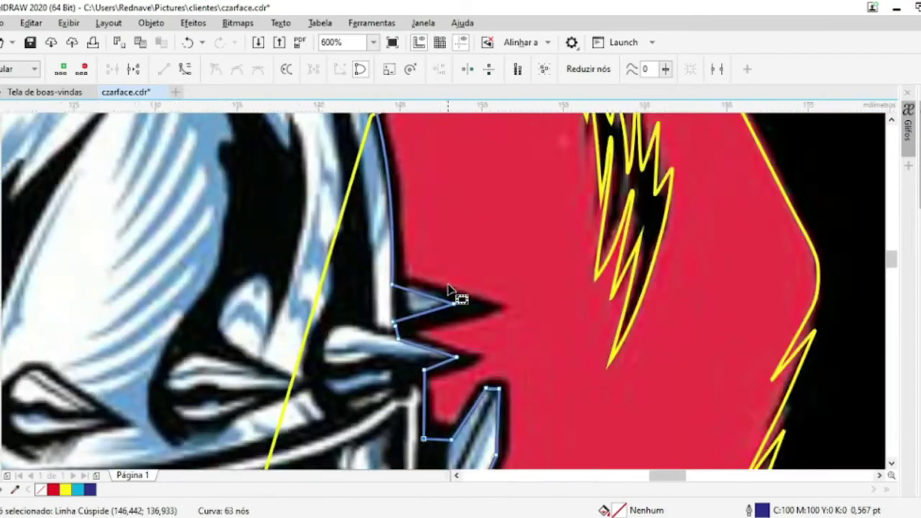
pyautogui.scroll(-5, 456, 298)
pyautogui.scroll(4, 158, 301)
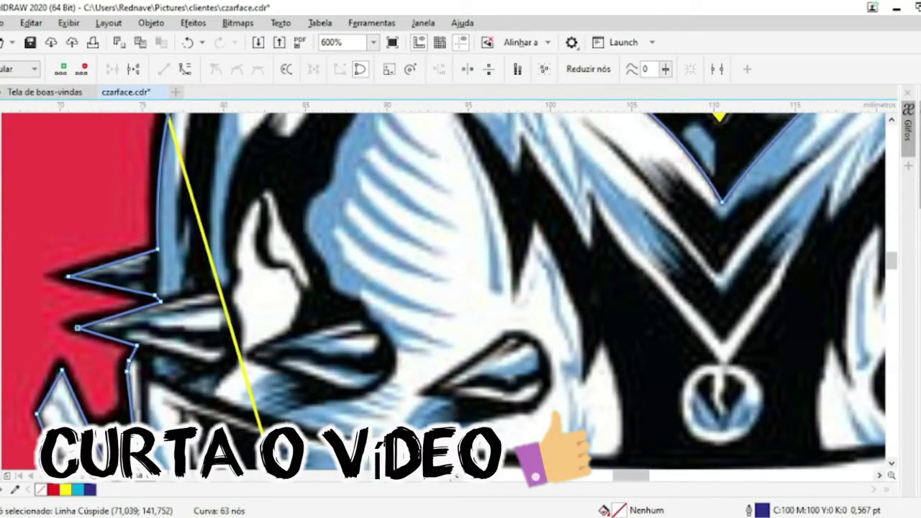
pyautogui.press('space')
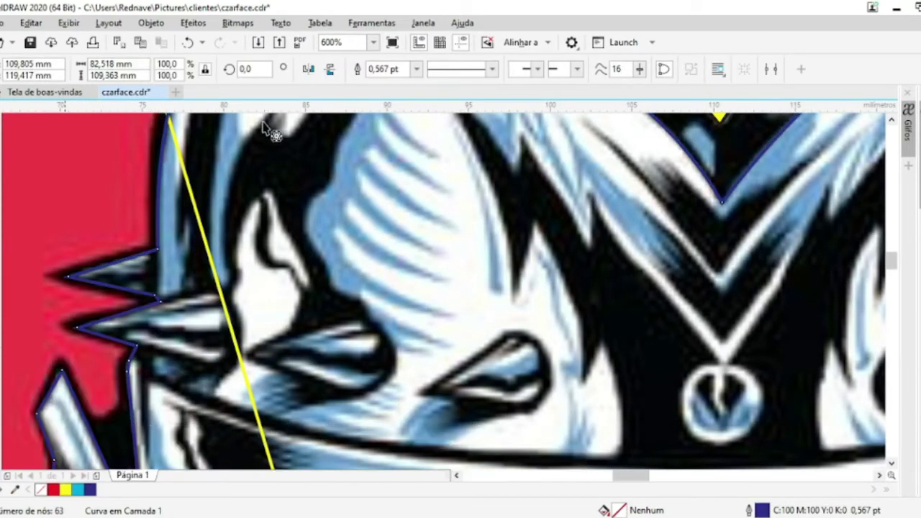
# Add an outside contour with a reduced offset around the helmet outline
pyautogui.click(337, 68)
pyautogui.click(483, 74)
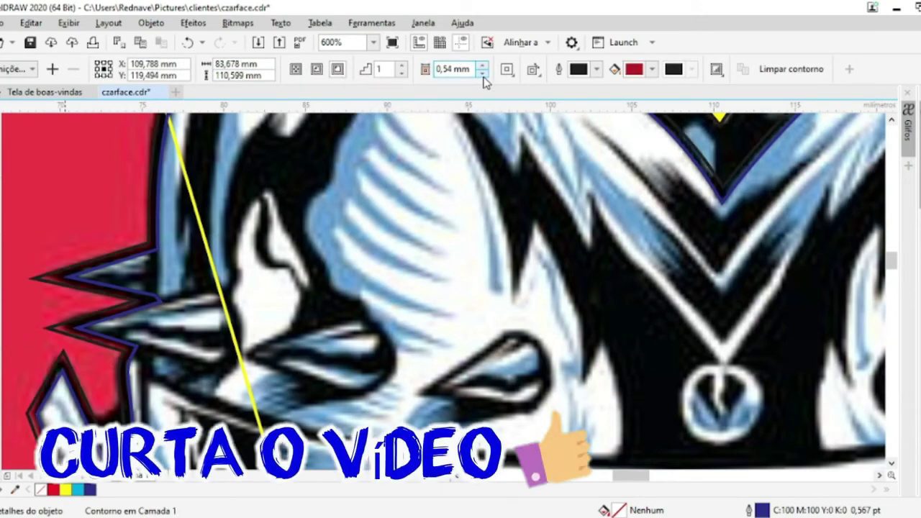
pyautogui.scroll(-3, 477, 268)
pyautogui.scroll(3, 694, 221)
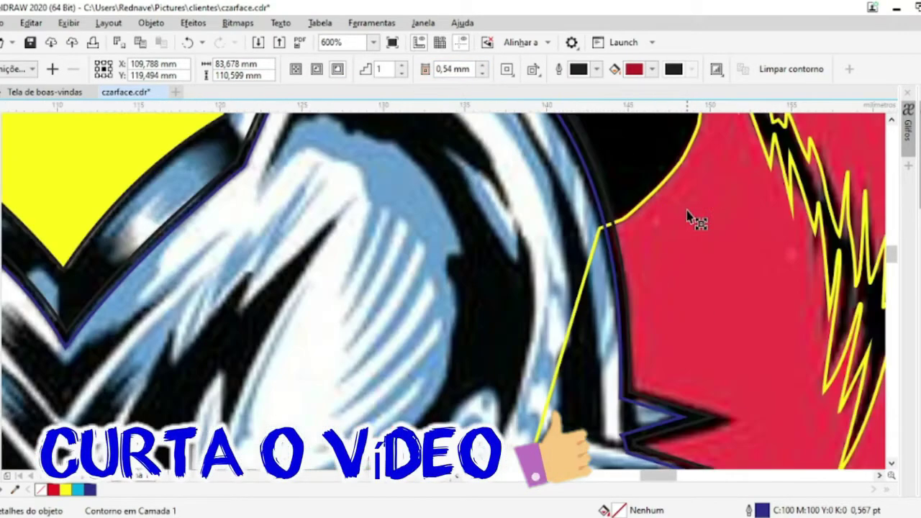
pyautogui.press('space')
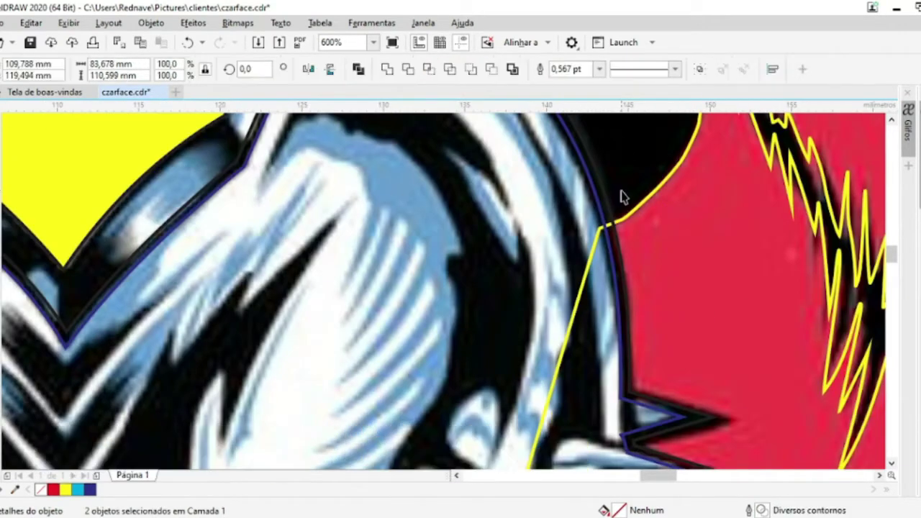
# Intersect the two neighbouring outline curves to create a new overlap shape
pyautogui.click(598, 174)
pyautogui.keyDown('shift'); pyautogui.click(681, 257); pyautogui.keyUp('shift')
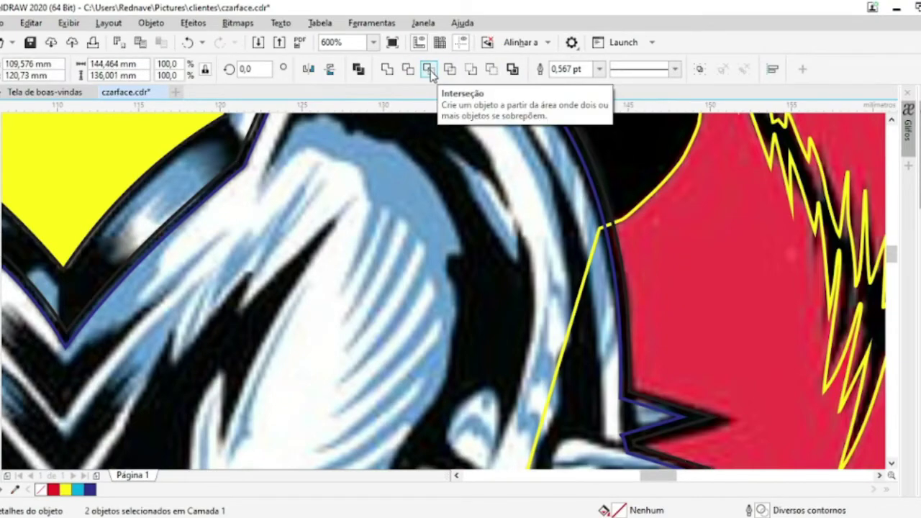
pyautogui.click(429, 69)
pyautogui.press('Escape')
pyautogui.scroll(-2, 597, 288)
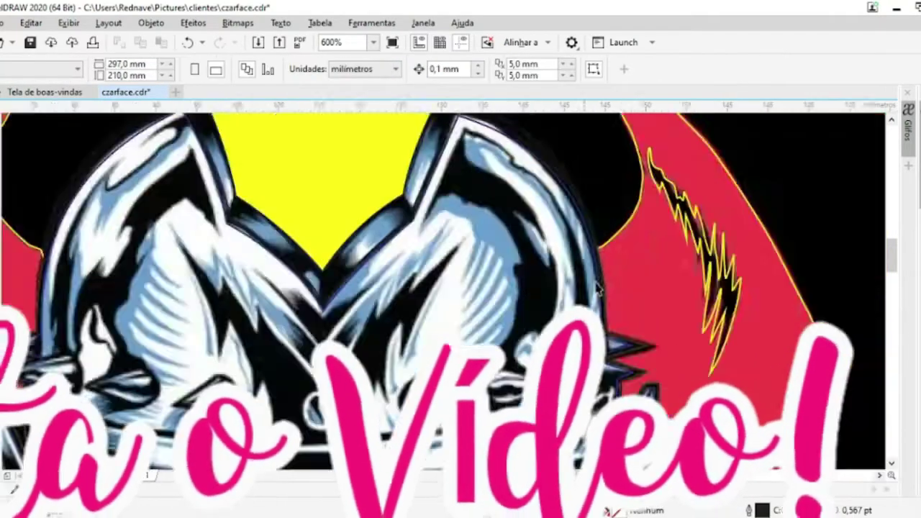
pyautogui.scroll(-2, 211, 302)
pyautogui.scroll(1, 376, 354)
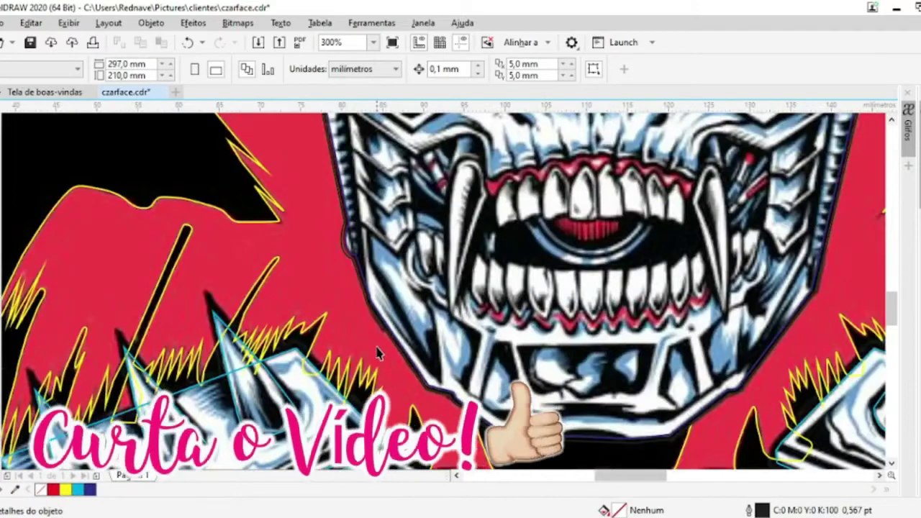
# Select the helmet's side outline and save czarface.cdr
pyautogui.click(319, 200)
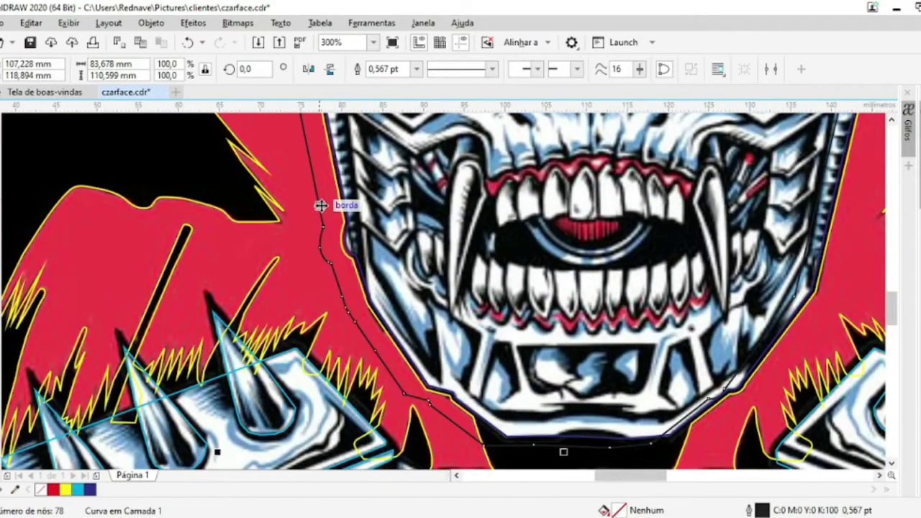
pyautogui.press('Escape')
pyautogui.scroll(-2, 319, 201)
pyautogui.scroll(3, 384, 175)
pyautogui.scroll(-2, 392, 180)
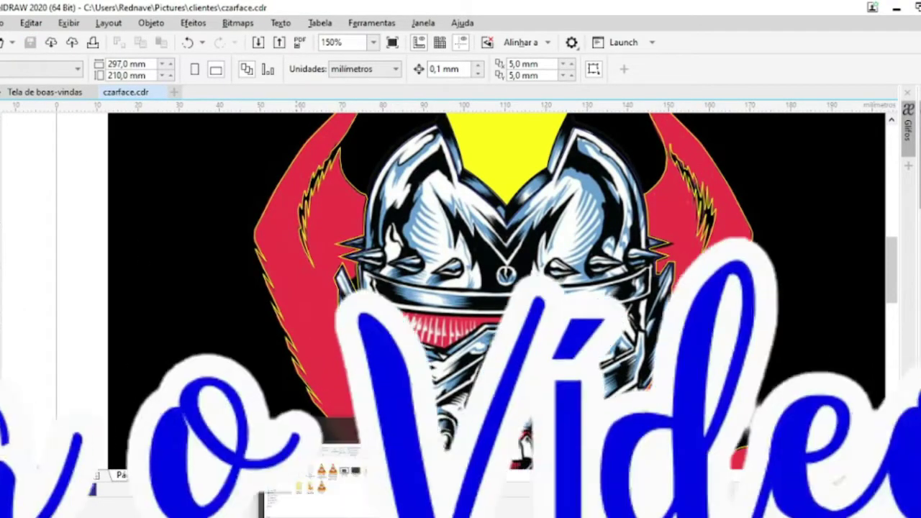
pyautogui.scroll(2, 379, 279)
pyautogui.scroll(-1, 379, 280)
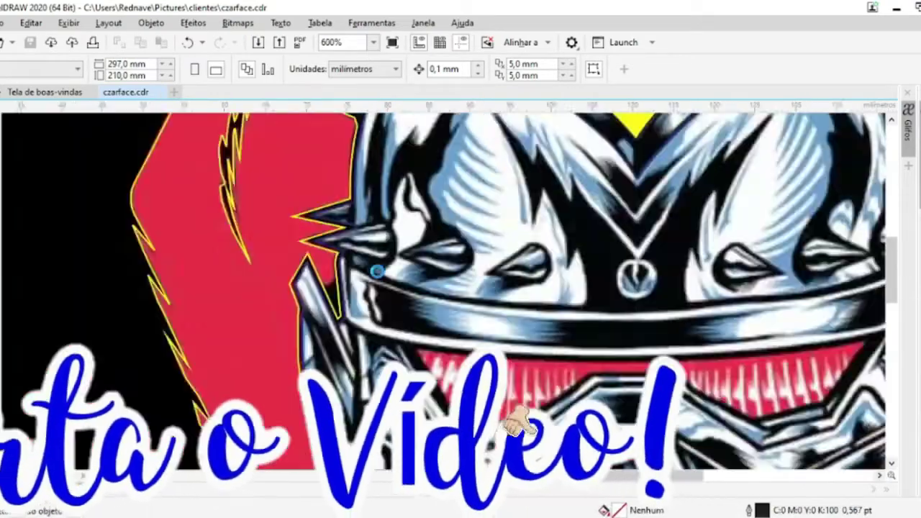
pyautogui.scroll(1, 437, 134)
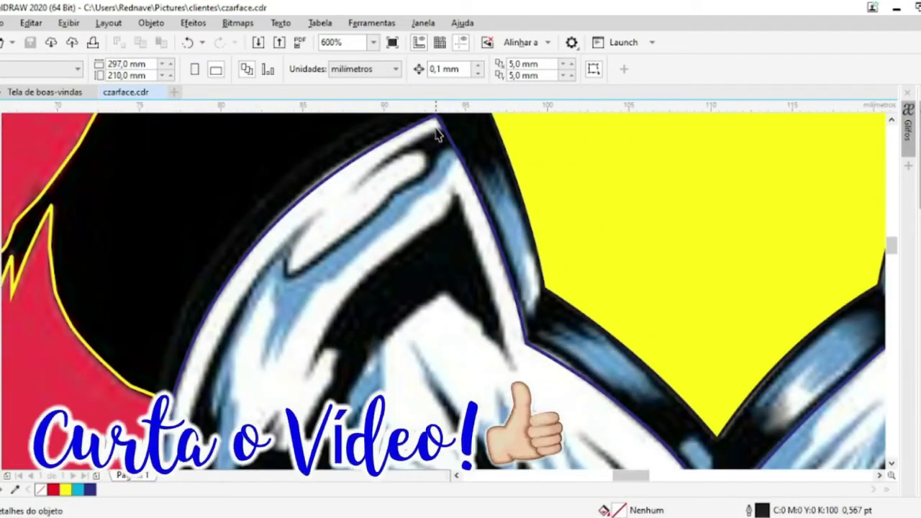
pyautogui.scroll(-1, 437, 134)
pyautogui.scroll(1, 488, 256)
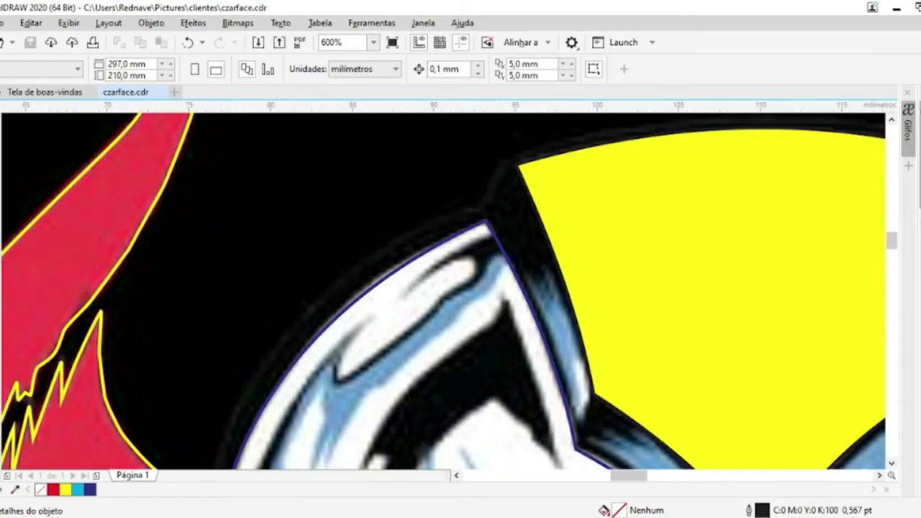
# Trace a closed Bézier highlight shape along the helmet's upper-left edge, then smooth it
pyautogui.click(32, 222)
pyautogui.click(497, 232)
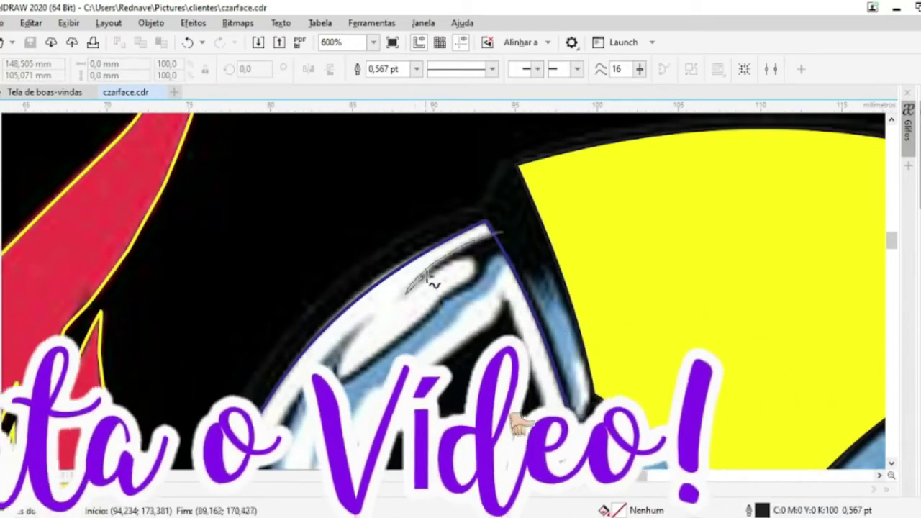
pyautogui.moveTo(430, 279); pyautogui.dragTo(311, 372)
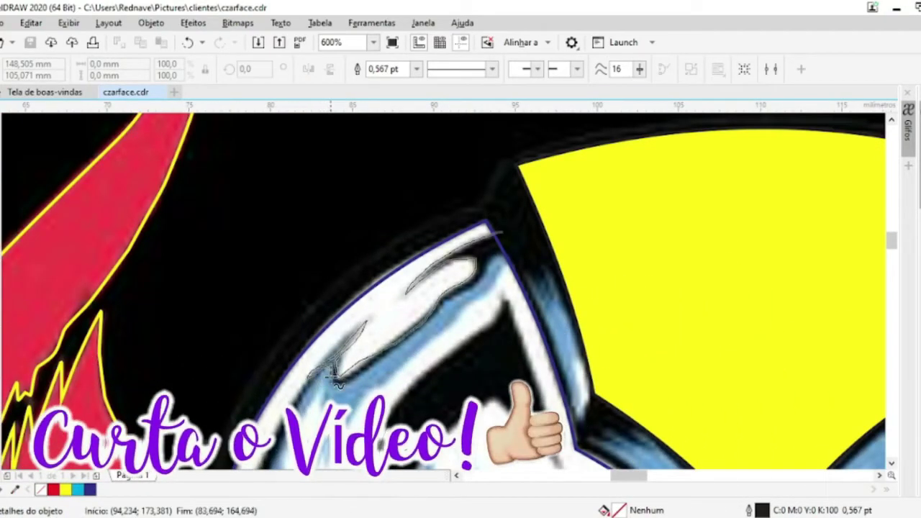
pyautogui.moveTo(427, 347); pyautogui.dragTo(495, 271)
pyautogui.click(509, 228)
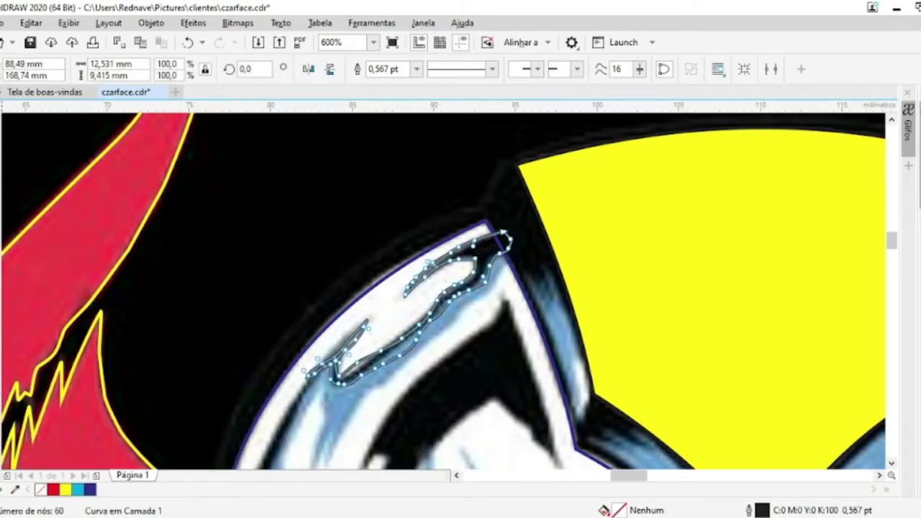
pyautogui.click(25, 137)
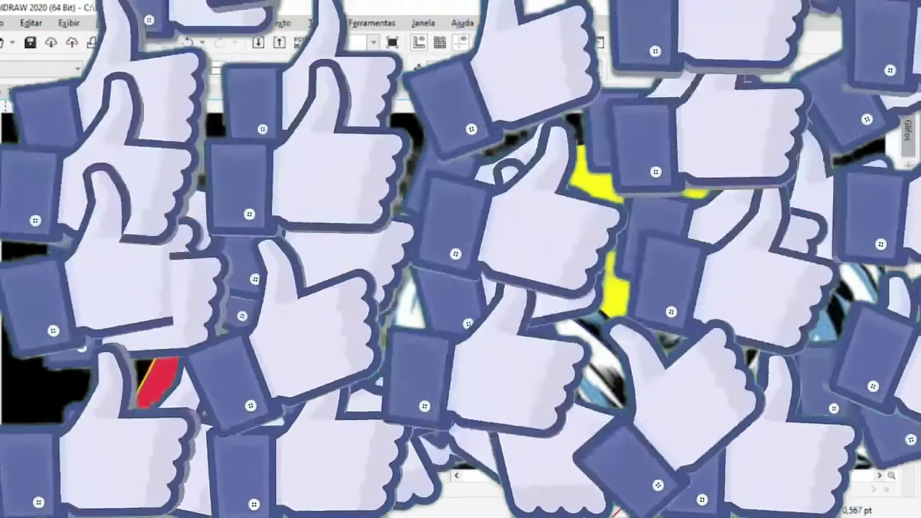
pyautogui.scroll(4, 486, 202)
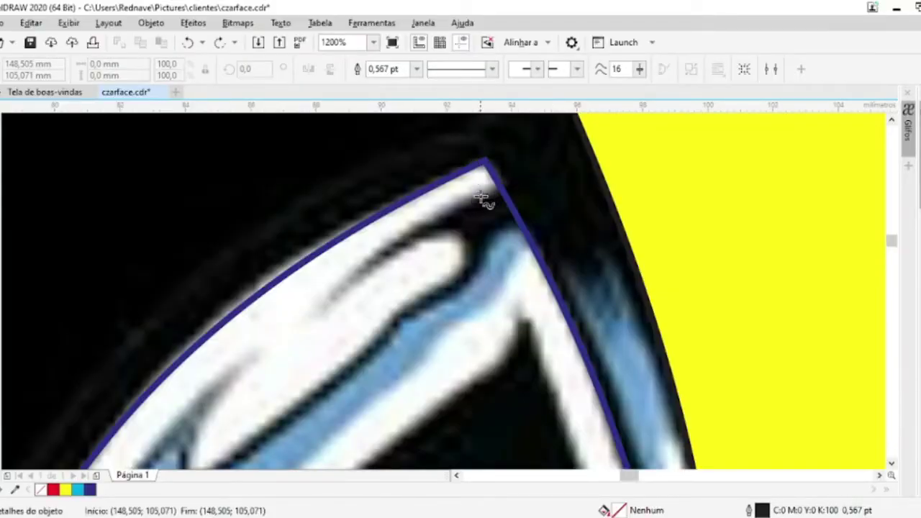
# Draw a second Bézier highlight curve starting at the helmet's top corner
pyautogui.click(29, 223)
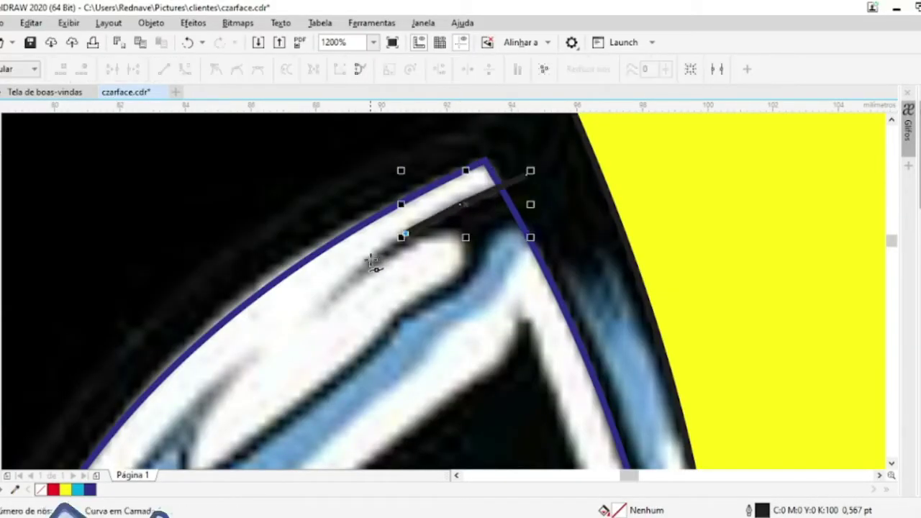
pyautogui.scroll(-4, 290, 392)
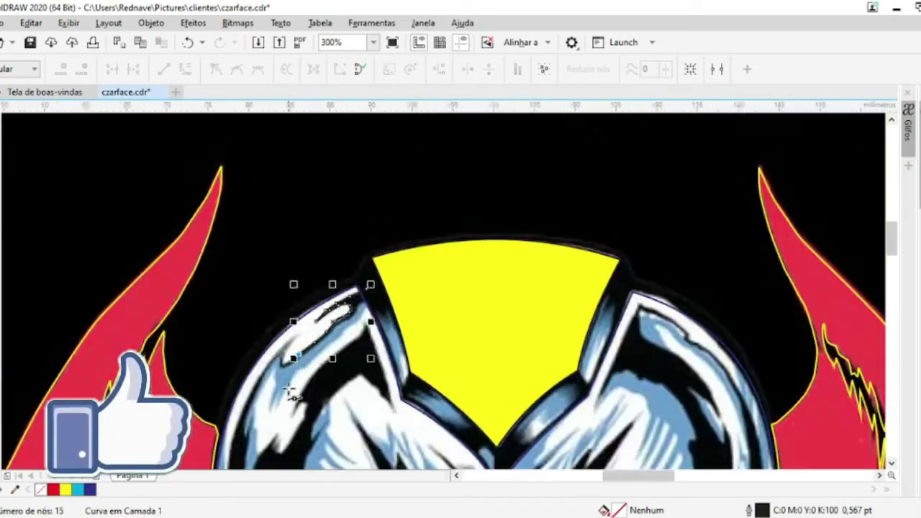
pyautogui.scroll(4, 290, 392)
pyautogui.scroll(-4, 206, 288)
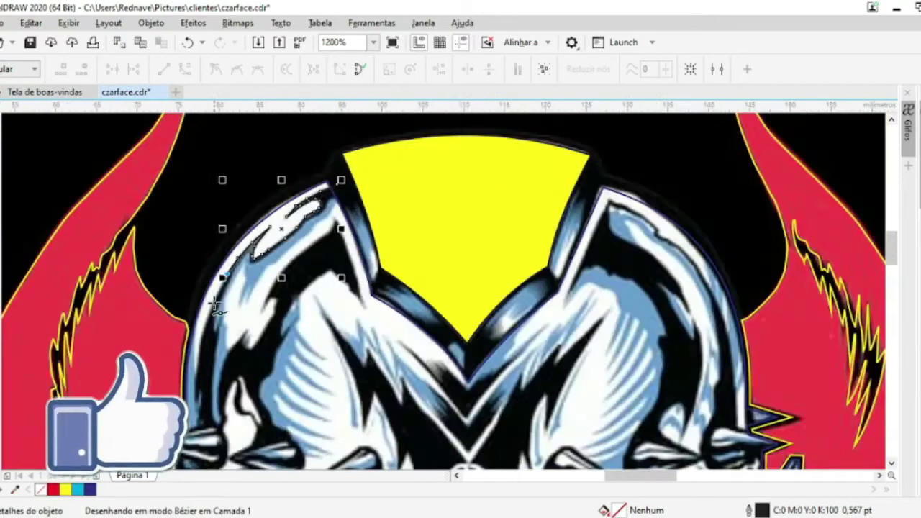
pyautogui.scroll(4, 185, 360)
pyautogui.scroll(-2, 194, 321)
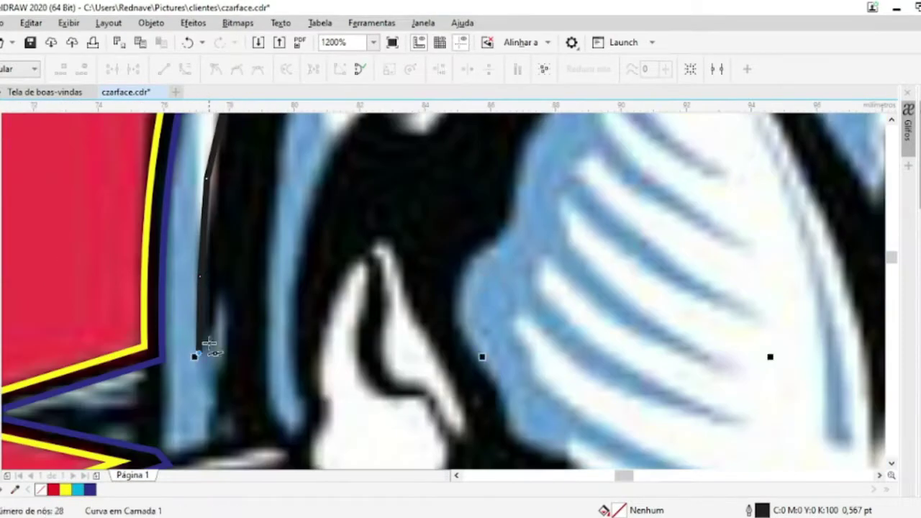
pyautogui.scroll(-4, 211, 442)
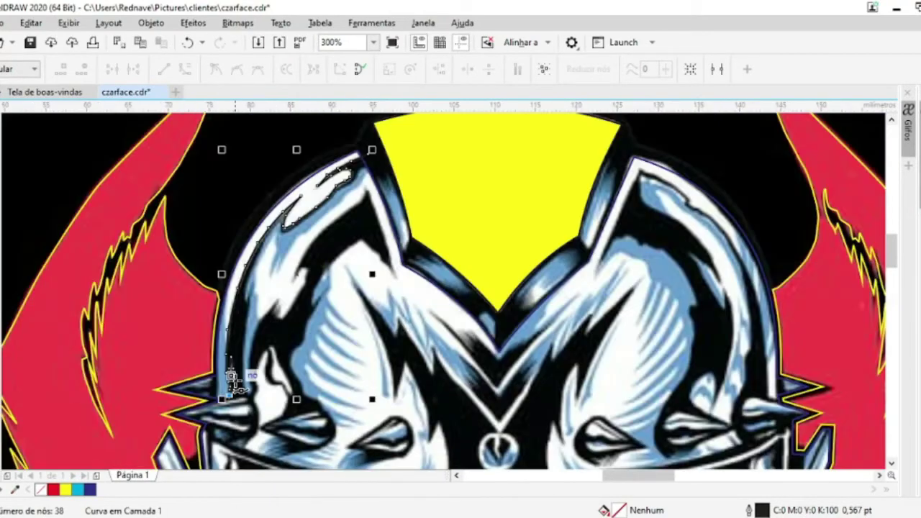
pyautogui.scroll(4, 225, 394)
pyautogui.scroll(-5, 119, 281)
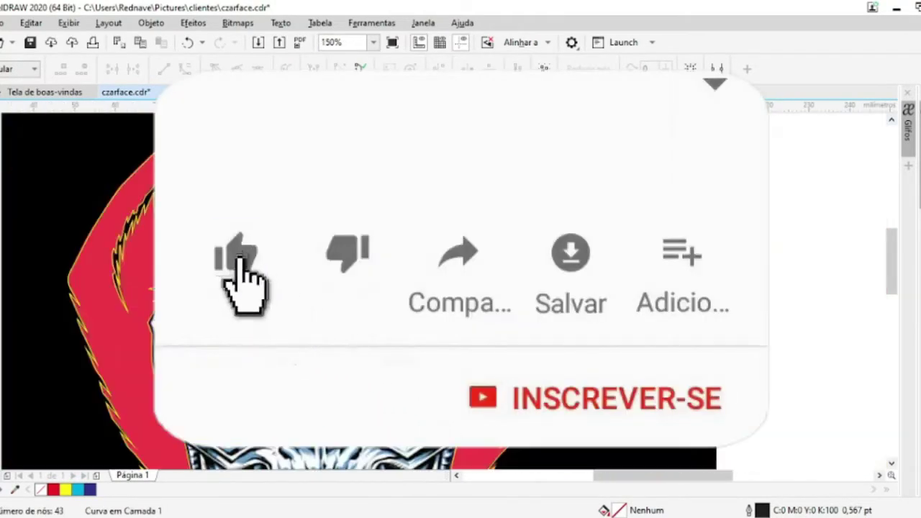
pyautogui.scroll(3, 119, 281)
pyautogui.scroll(1, 119, 280)
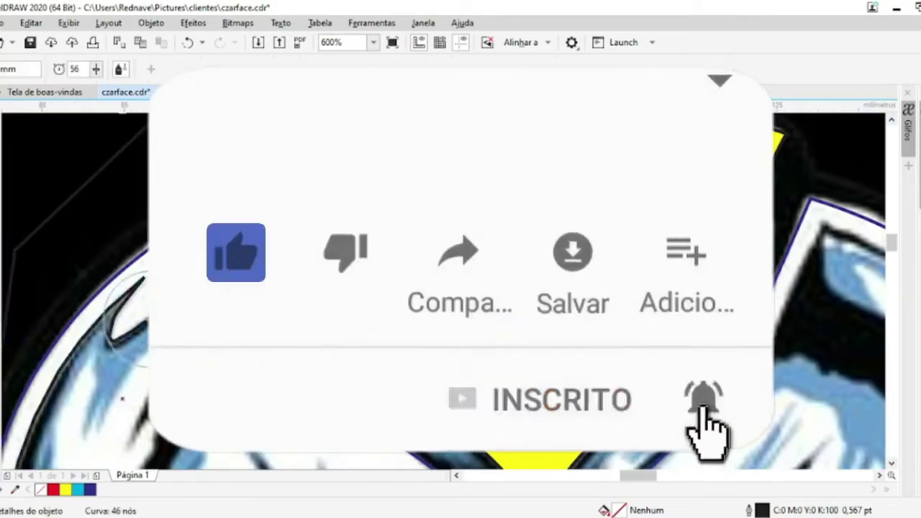
pyautogui.click(118, 280)
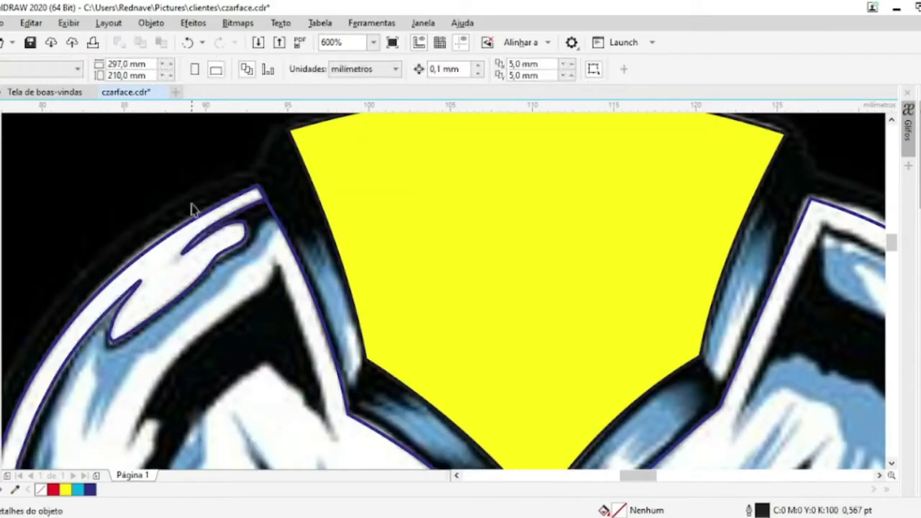
# Move the flame outline, chains and CZARFACE text off the page
pyautogui.click(248, 278)
pyautogui.scroll(-3, 561, 238)
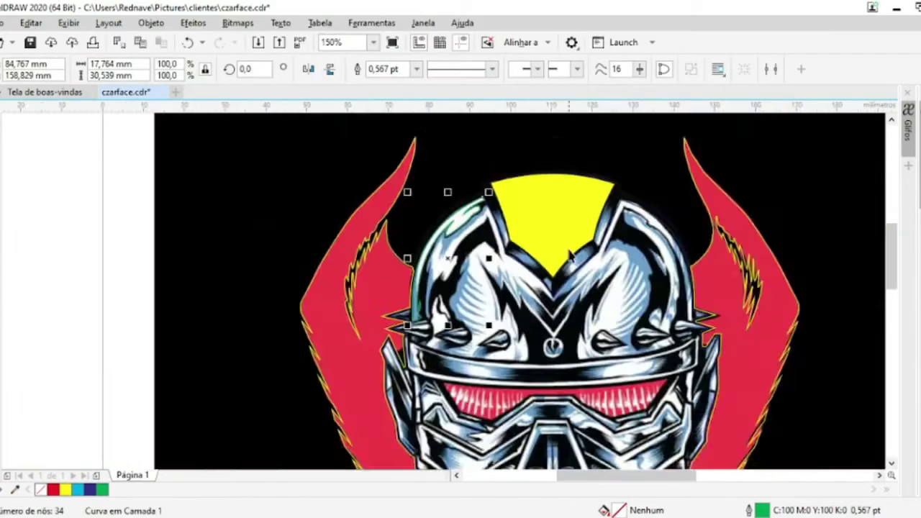
pyautogui.scroll(-3, 561, 238)
pyautogui.moveTo(469, 261); pyautogui.dragTo(139, 265)
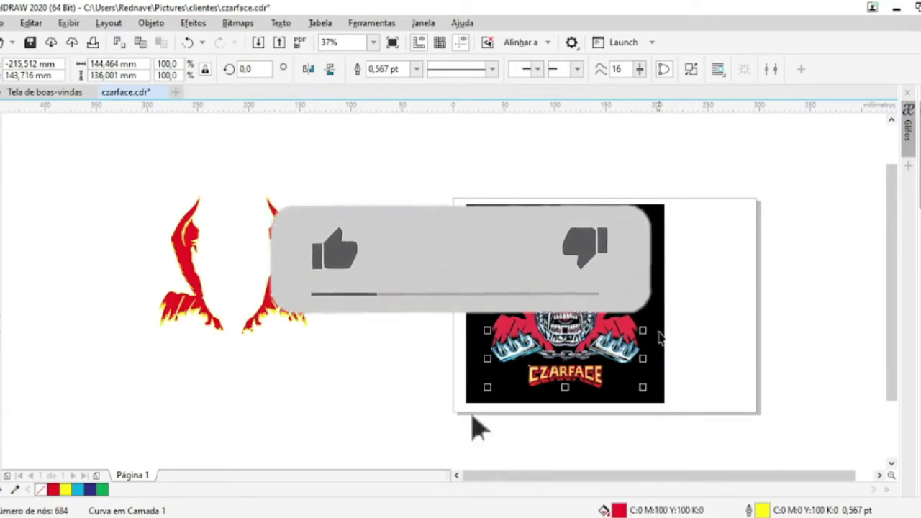
pyautogui.moveTo(712, 439); pyautogui.dragTo(391, 319)
pyautogui.moveTo(633, 357); pyautogui.dragTo(294, 398)
pyautogui.click(357, 280)
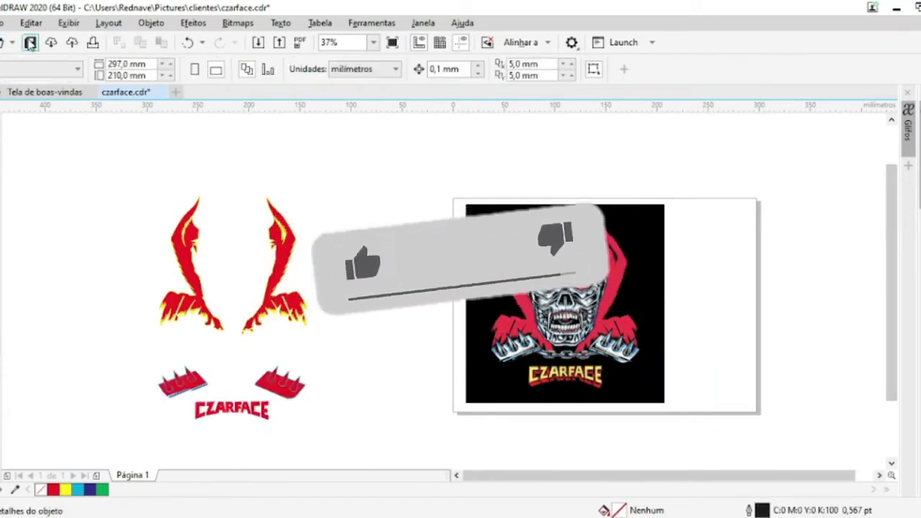
# Finish the highlight curve by editing its nodes with the Shape tool
pyautogui.scroll(3, 540, 288)
pyautogui.scroll(3, 528, 209)
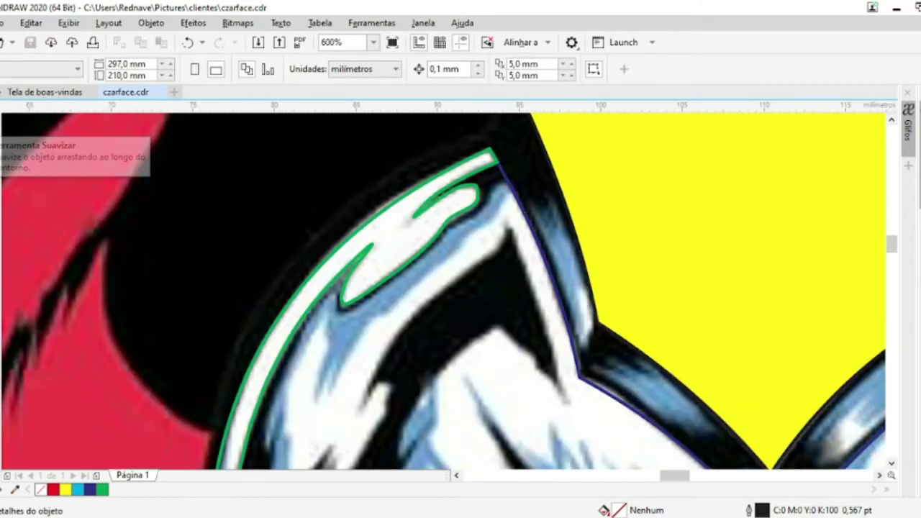
pyautogui.press('F10')
pyautogui.scroll(3, 525, 188)
pyautogui.click(395, 205)
pyautogui.scroll(-1, 175, 423)
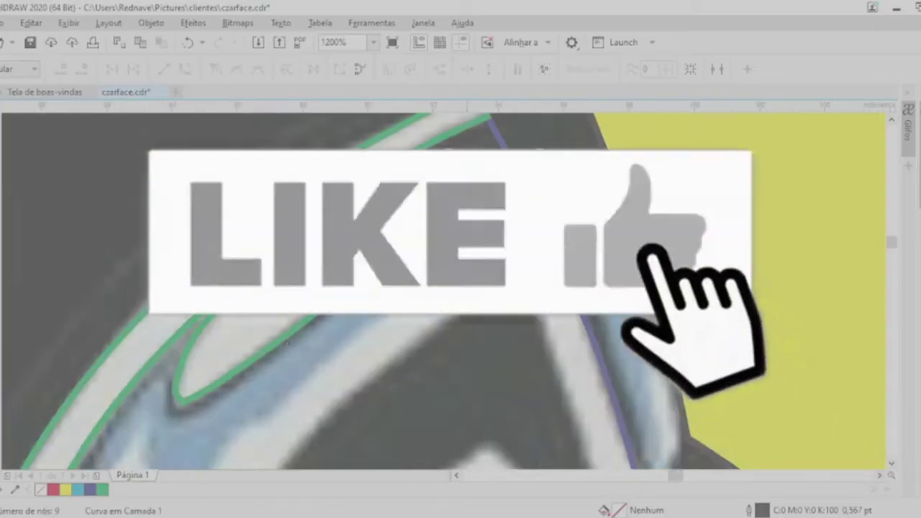
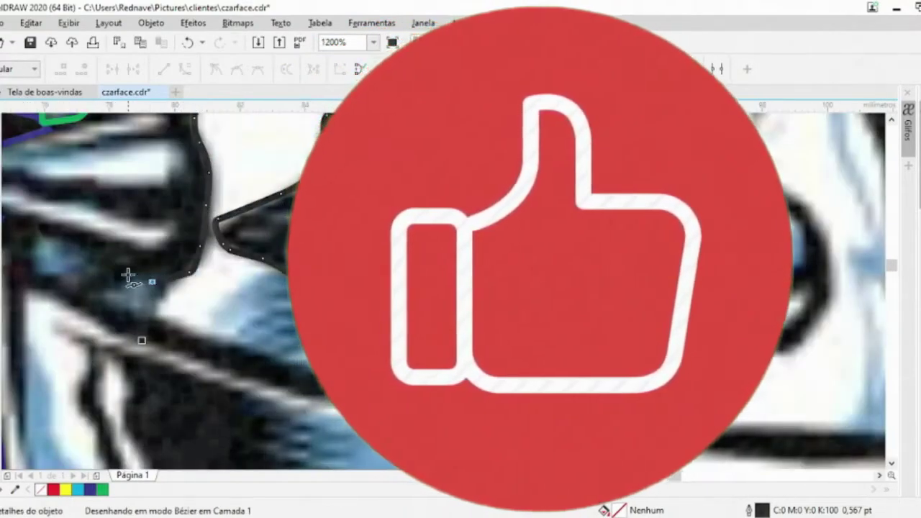
# Extend the Bézier contour down the helmet's left edge and curve it into the spike along the eye
pyautogui.click(33, 244)
pyautogui.click(61, 288)
pyautogui.click(164, 321)
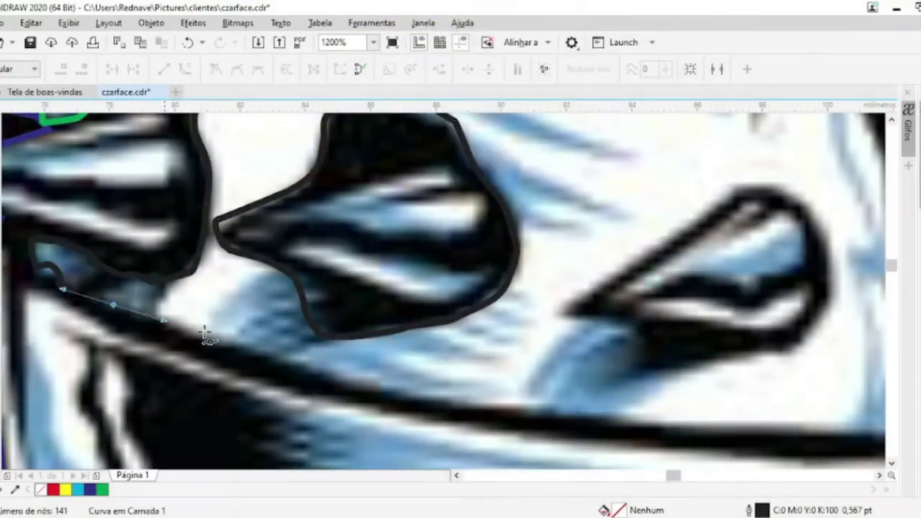
pyautogui.scroll(-2, 443, 405)
pyautogui.click(586, 308)
pyautogui.scroll(2, 402, 311)
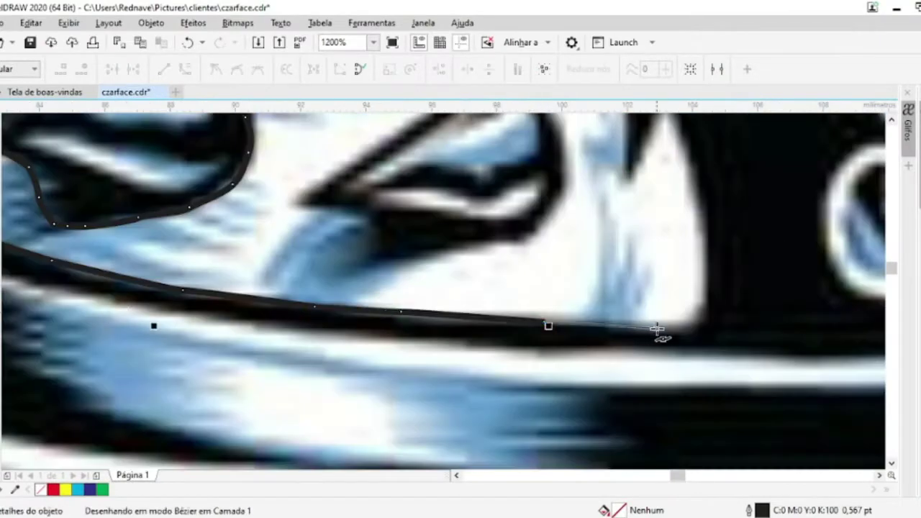
pyautogui.moveTo(671, 210); pyautogui.dragTo(631, 288)
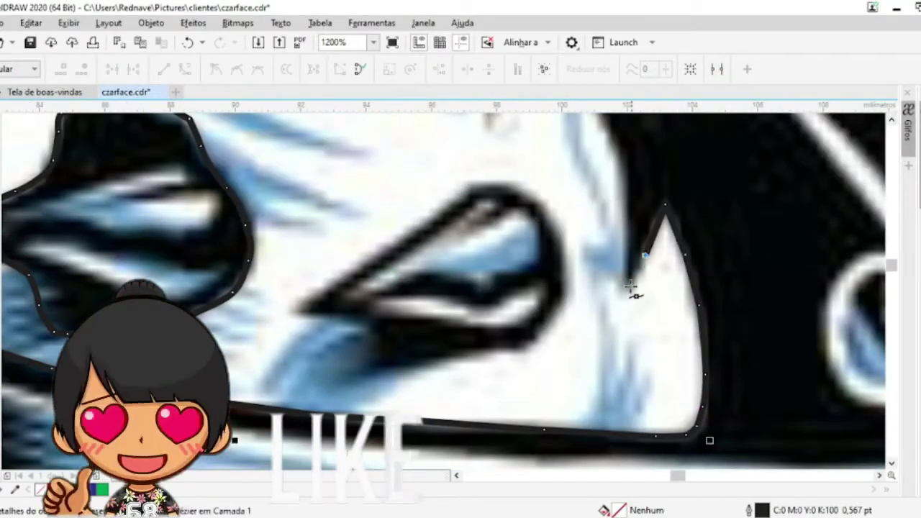
pyautogui.scroll(2, 617, 160)
pyautogui.scroll(2, 576, 288)
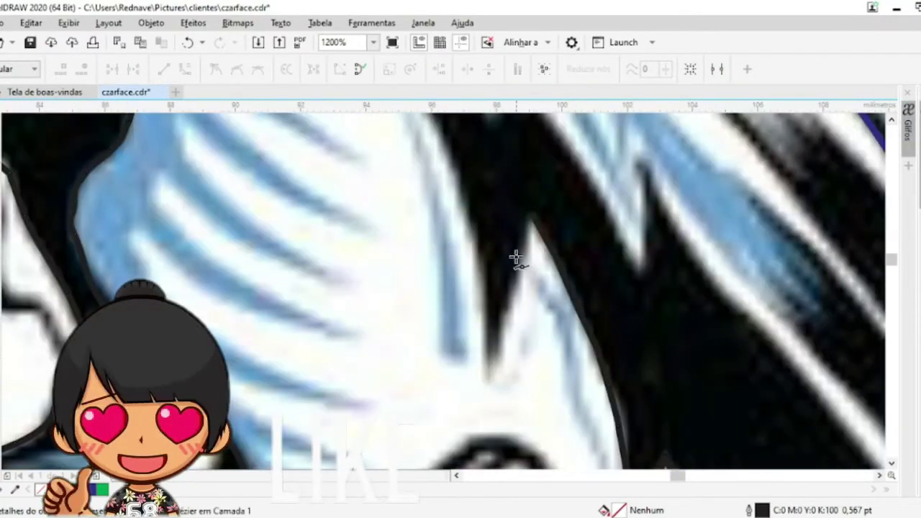
pyautogui.click(486, 376)
pyautogui.scroll(3, 429, 362)
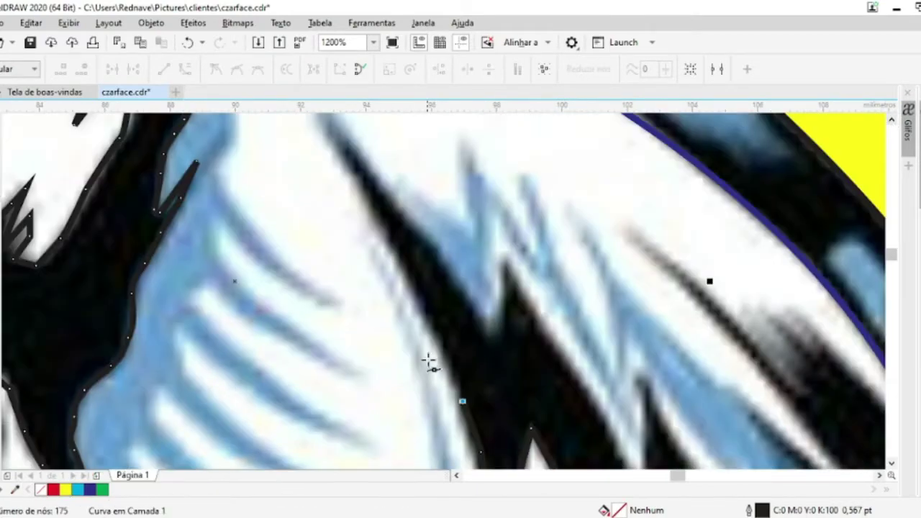
# Continue the contour along the hair spikes' black edges to the white V junction
pyautogui.click(370, 204)
pyautogui.scroll(1, 385, 212)
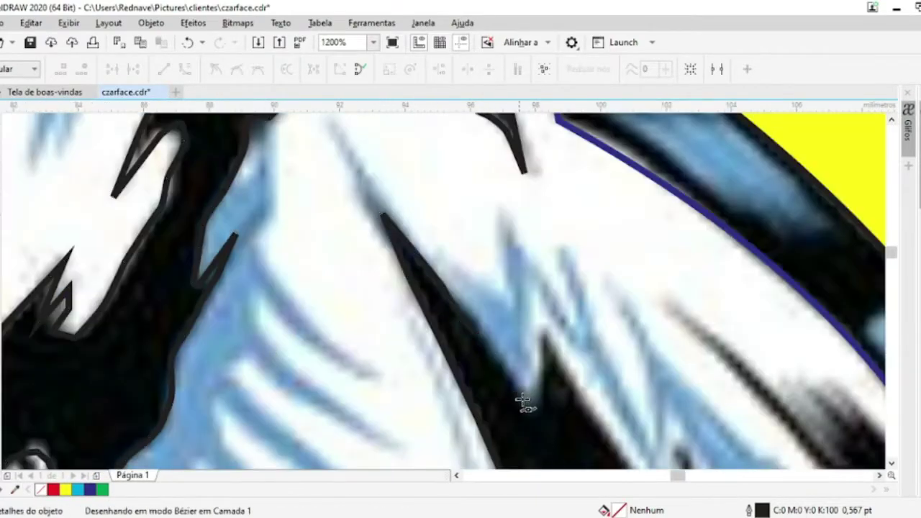
pyautogui.click(545, 363)
pyautogui.scroll(1, 554, 346)
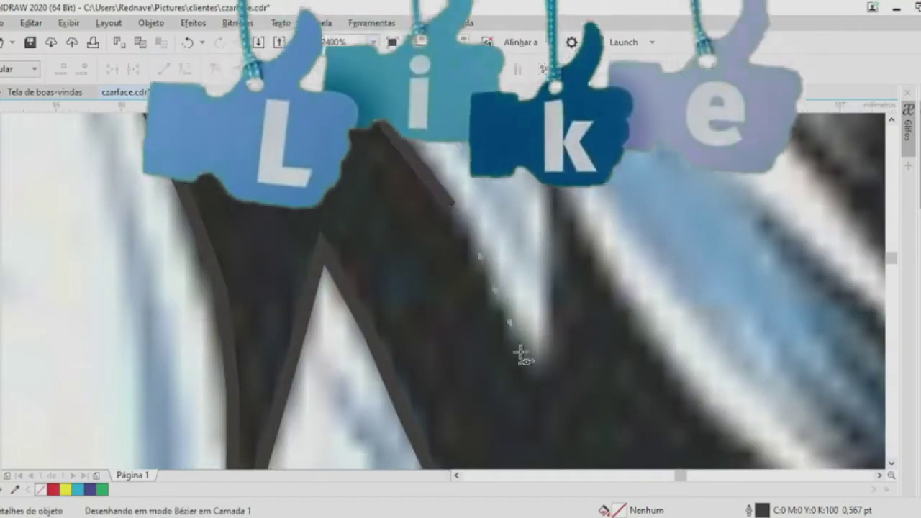
pyautogui.click(607, 273)
pyautogui.scroll(-2, 595, 339)
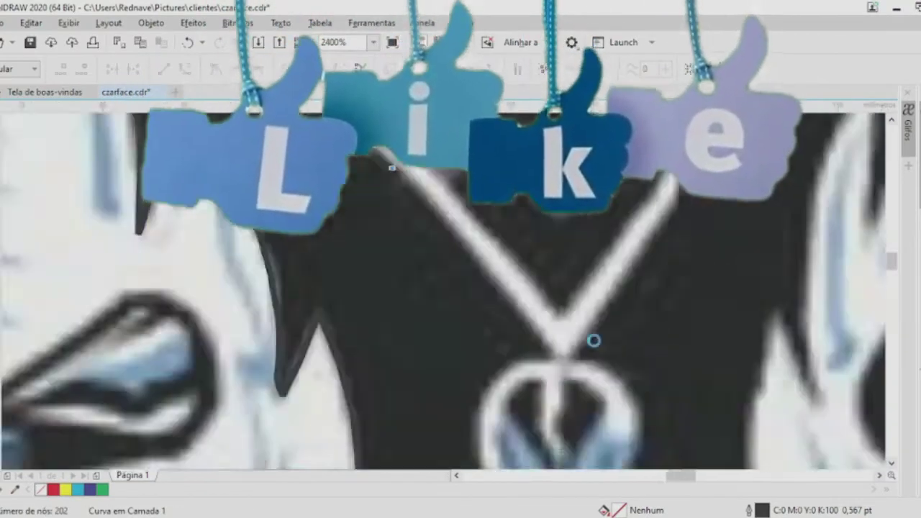
pyautogui.scroll(2, 534, 283)
pyautogui.click(632, 394)
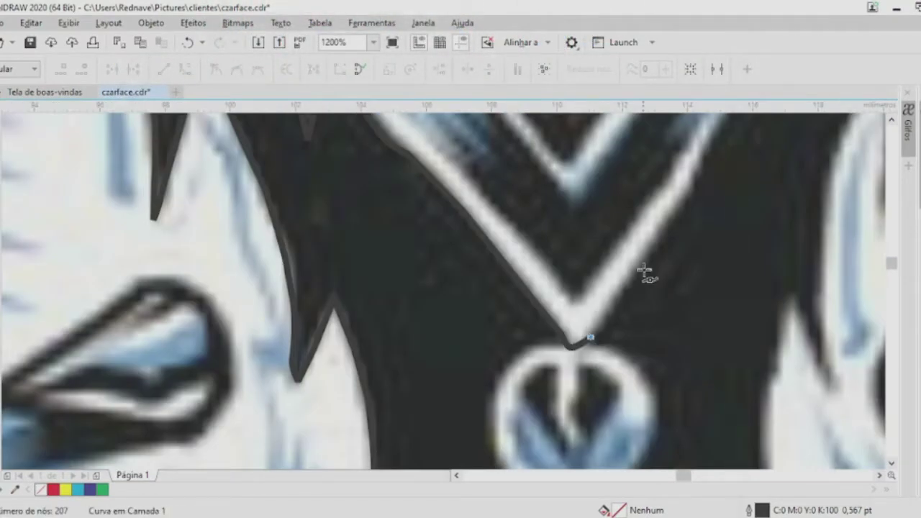
pyautogui.scroll(-2, 670, 238)
pyautogui.scroll(2, 684, 240)
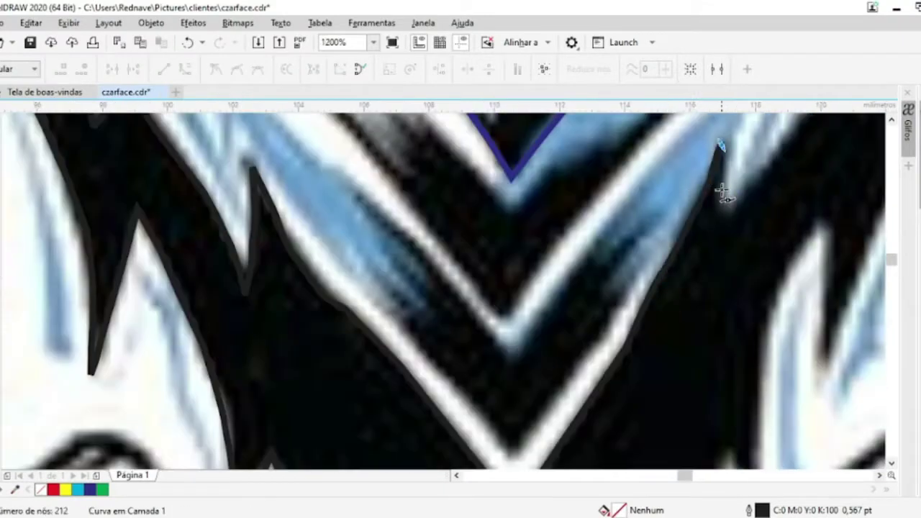
pyautogui.scroll(-2, 769, 172)
pyautogui.scroll(2, 654, 283)
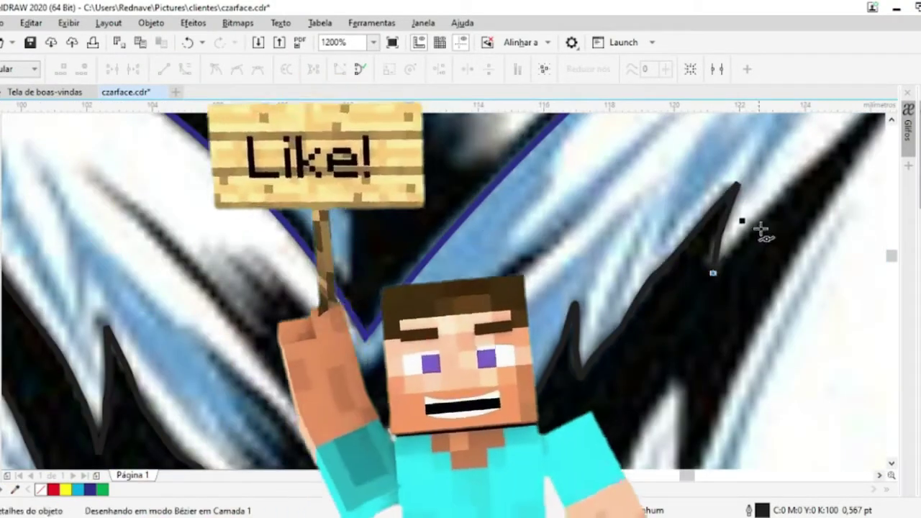
# Trace the long hair spike outline and carry the contour toward the helmet's right side
pyautogui.click(763, 223)
pyautogui.click(781, 195)
pyautogui.click(660, 295)
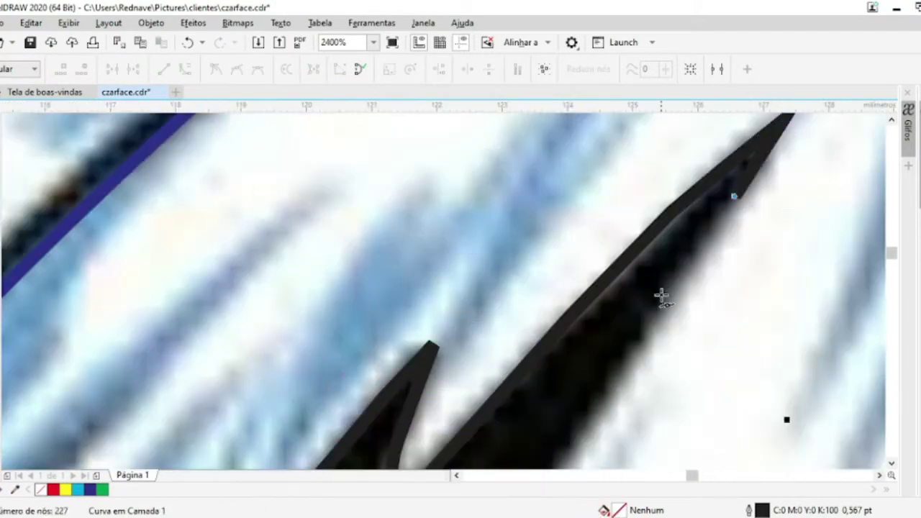
pyautogui.scroll(-2, 605, 308)
pyautogui.scroll(2, 605, 308)
pyautogui.click(596, 369)
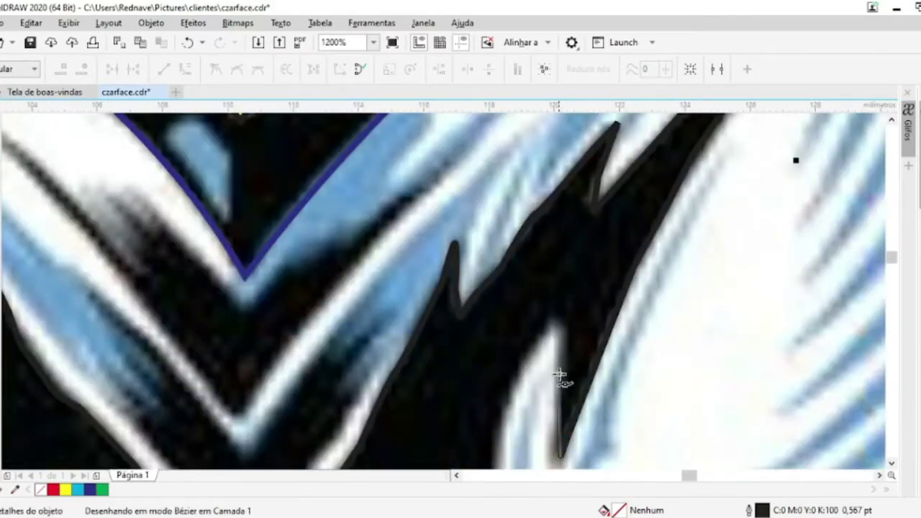
pyautogui.scroll(-2, 502, 432)
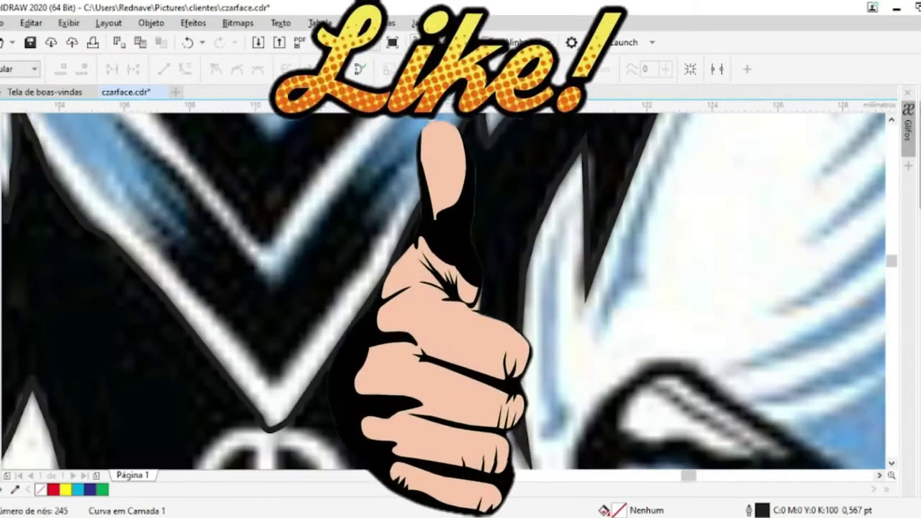
pyautogui.scroll(1, 531, 363)
pyautogui.click(530, 364)
pyautogui.scroll(1, 531, 364)
pyautogui.click(799, 338)
pyautogui.scroll(-1, 799, 338)
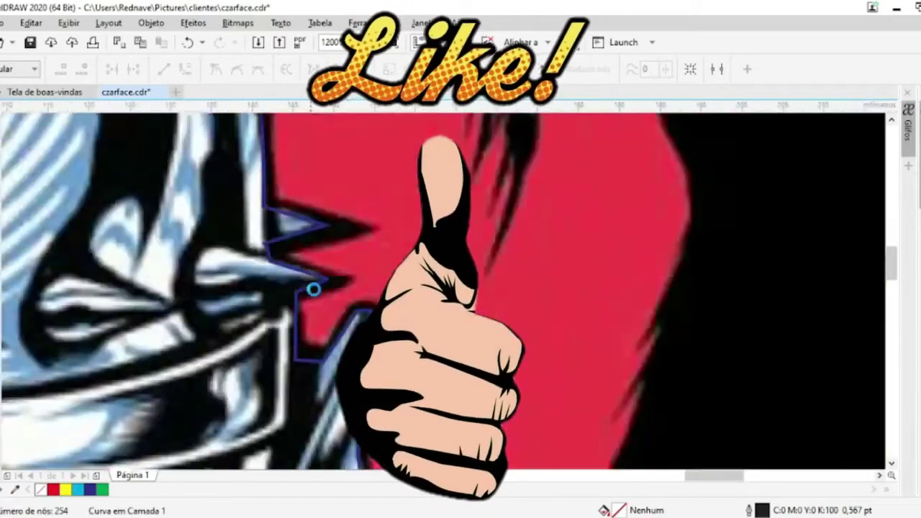
pyautogui.scroll(1, 312, 288)
pyautogui.scroll(-1, 464, 151)
pyautogui.scroll(1, 504, 263)
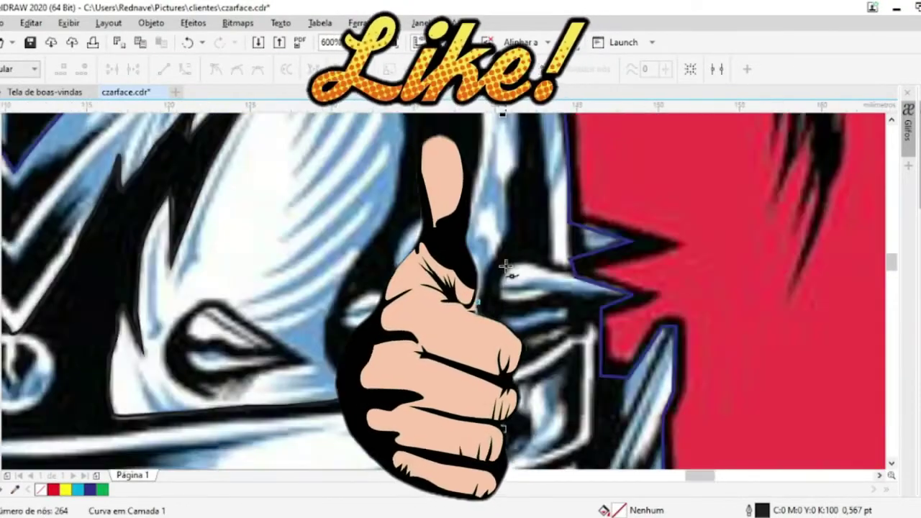
pyautogui.scroll(-1, 483, 288)
pyautogui.scroll(1, 539, 282)
pyautogui.click(529, 270)
# Add Bézier nodes along the helmet's right rim and its inner black band
pyautogui.scroll(-2, 528, 270)
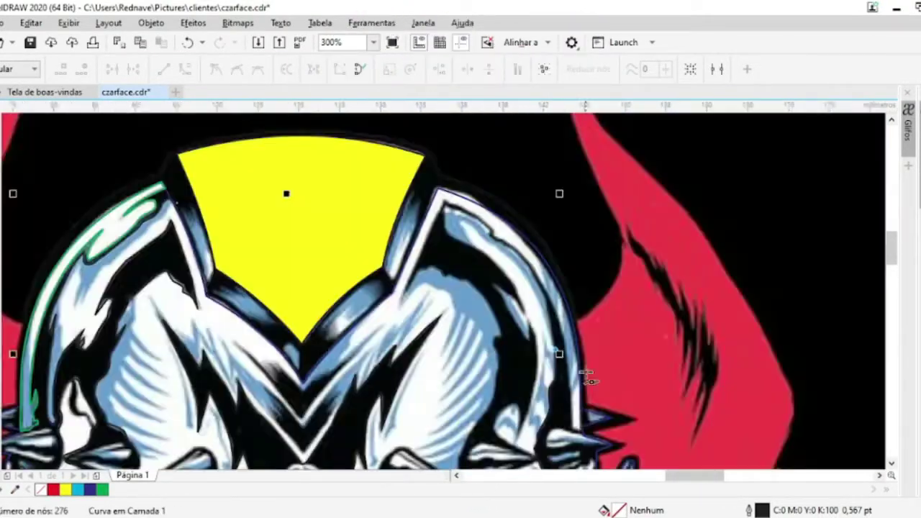
pyautogui.scroll(2, 547, 343)
pyautogui.click(500, 186)
pyautogui.scroll(-1, 501, 186)
pyautogui.scroll(1, 638, 370)
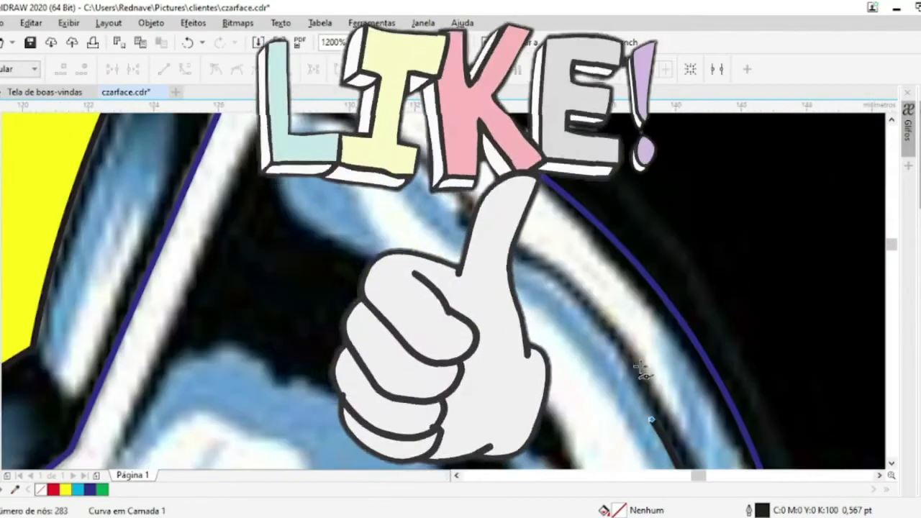
pyautogui.scroll(-1, 458, 206)
pyautogui.scroll(1, 413, 140)
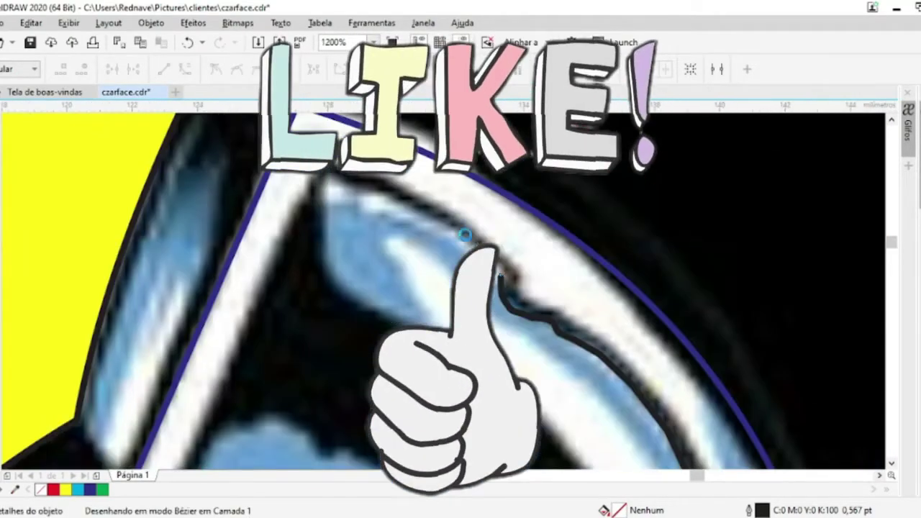
pyautogui.scroll(-1, 500, 287)
pyautogui.scroll(1, 500, 288)
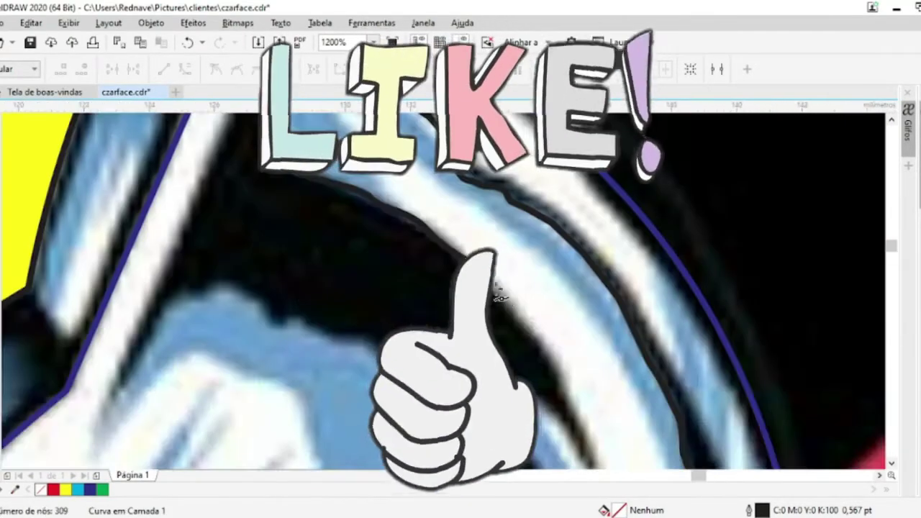
pyautogui.click(572, 407)
pyautogui.scroll(-1, 585, 322)
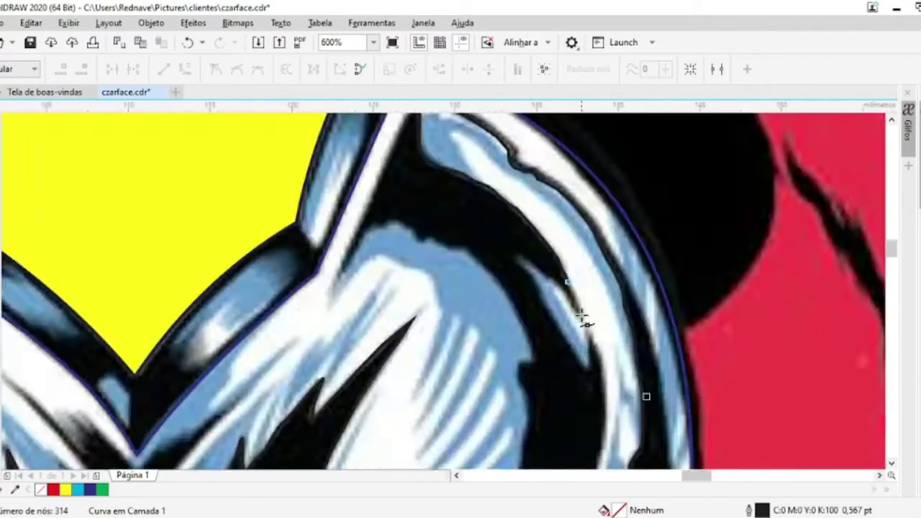
pyautogui.scroll(1, 455, 205)
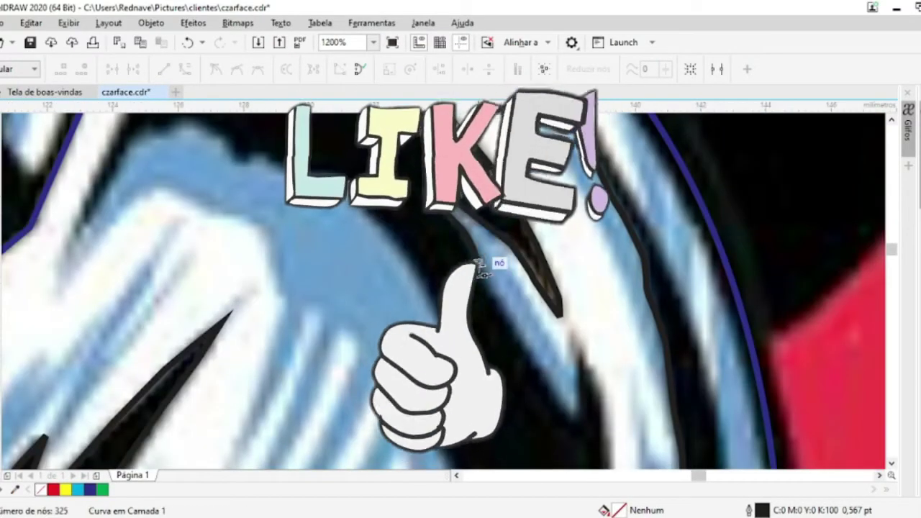
pyautogui.scroll(-1, 493, 263)
pyautogui.scroll(1, 493, 264)
pyautogui.scroll(-1, 568, 350)
pyautogui.scroll(1, 568, 350)
pyautogui.click(588, 357)
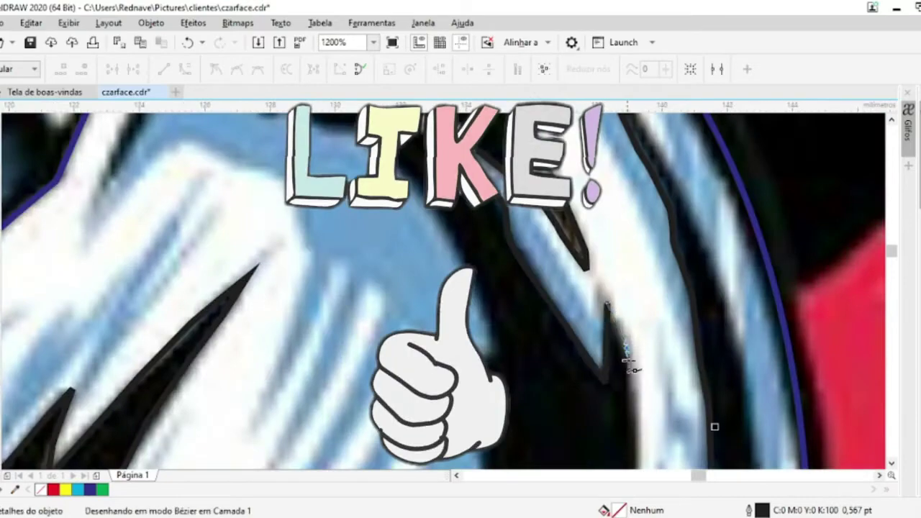
pyautogui.scroll(-1, 633, 346)
pyautogui.scroll(1, 633, 346)
pyautogui.scroll(-1, 658, 391)
pyautogui.scroll(1, 658, 391)
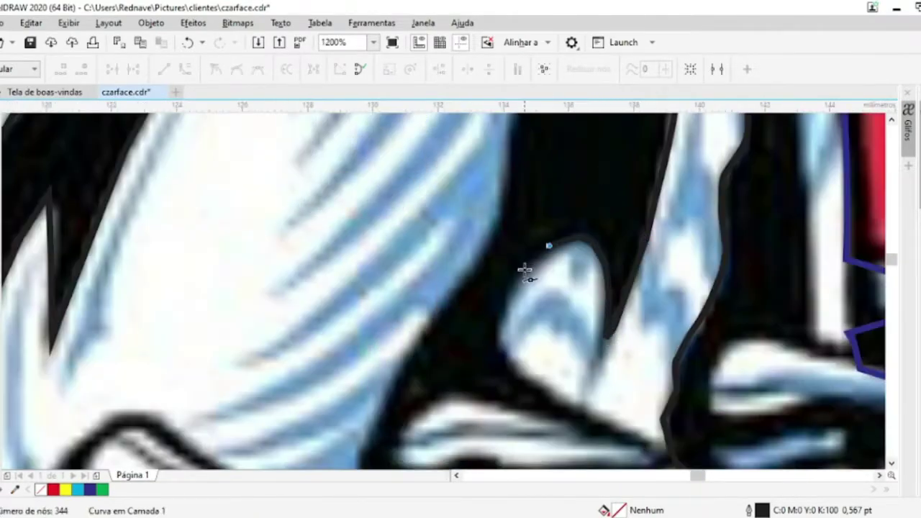
pyautogui.scroll(-1, 608, 429)
pyautogui.scroll(1, 618, 446)
# Trace the contour around the black shape by the right eye and onward around the crown
pyautogui.click(622, 337)
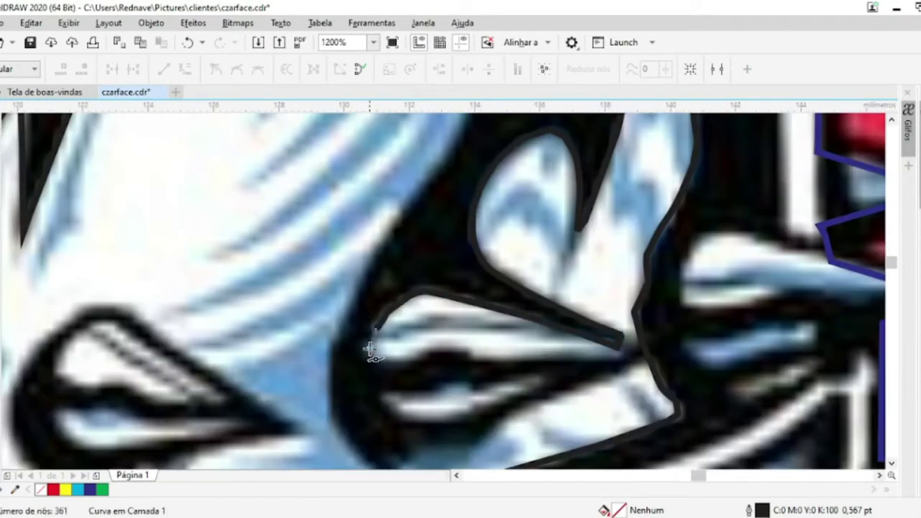
pyautogui.click(490, 443)
pyautogui.click(412, 440)
pyautogui.scroll(-1, 416, 435)
pyautogui.scroll(1, 419, 407)
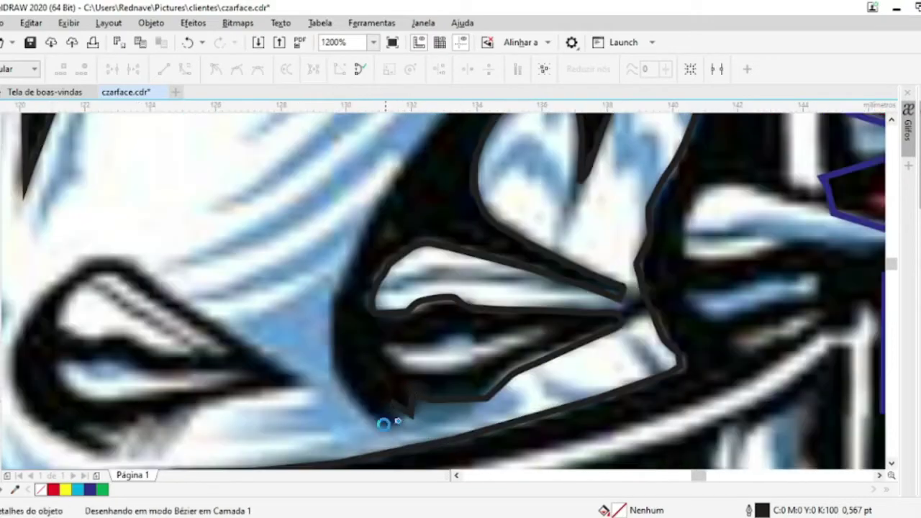
pyautogui.click(346, 270)
pyautogui.scroll(-1, 432, 195)
pyautogui.scroll(-2, 432, 194)
pyautogui.scroll(1, 425, 193)
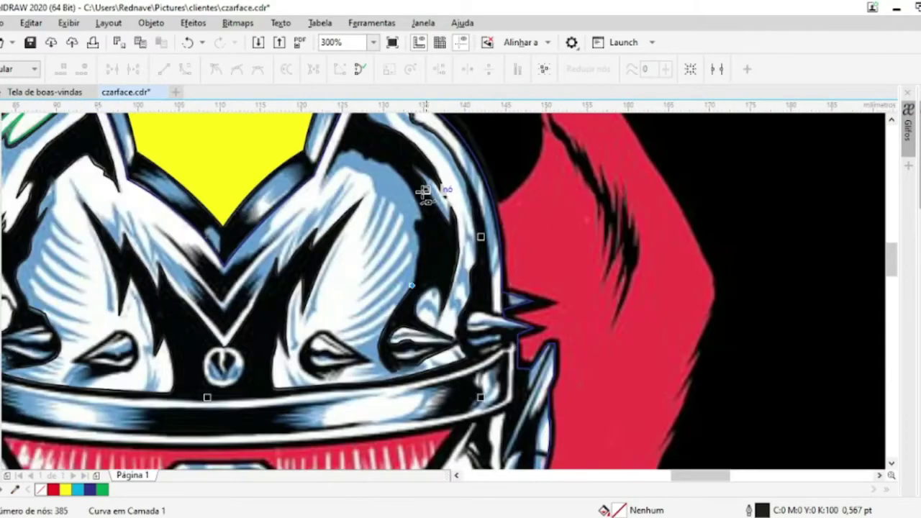
pyautogui.scroll(-1, 423, 203)
pyautogui.scroll(1, 410, 148)
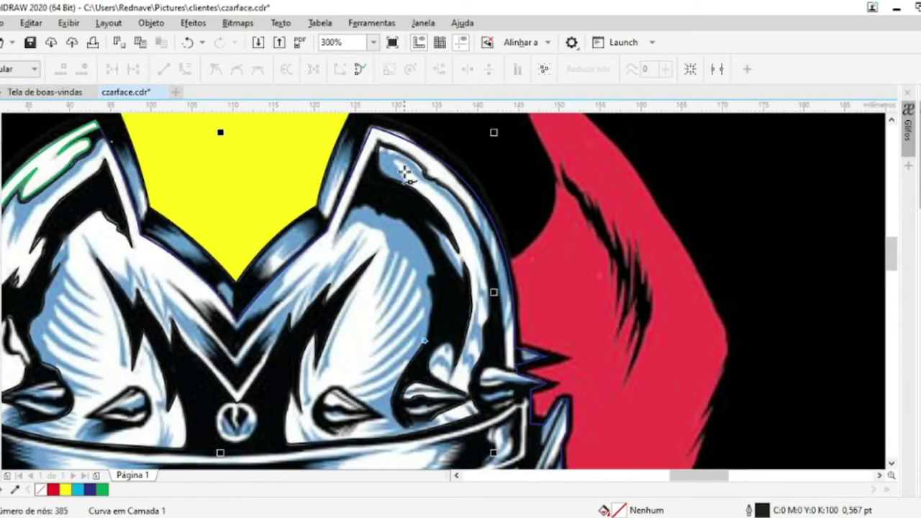
pyautogui.scroll(1, 406, 173)
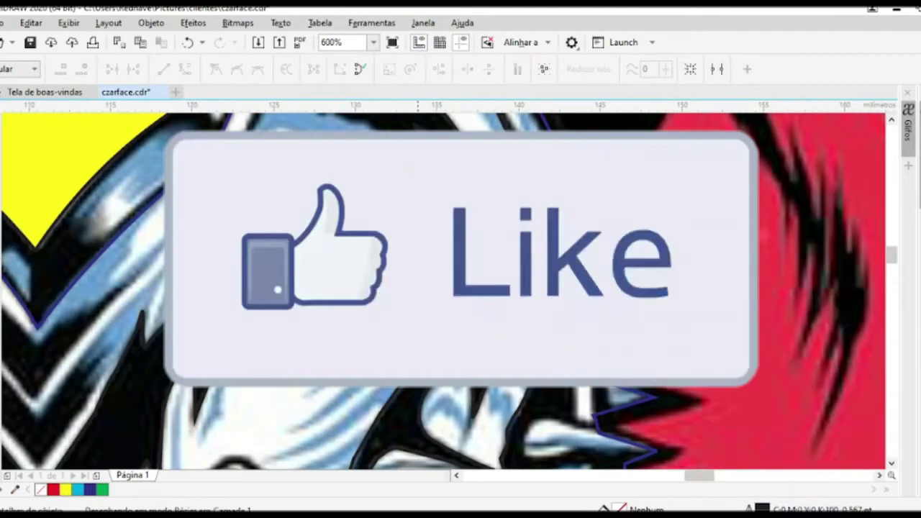
pyautogui.scroll(1, 633, 428)
pyautogui.scroll(-2, 541, 392)
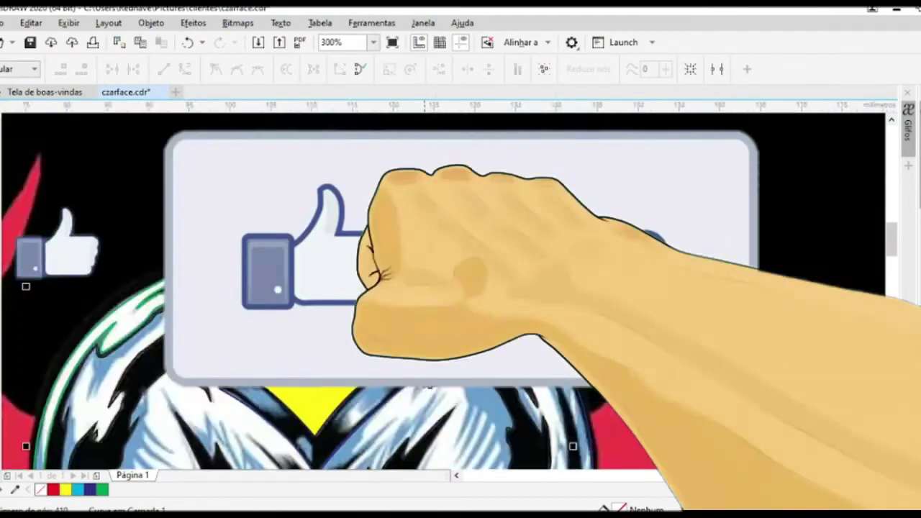
pyautogui.scroll(2, 541, 175)
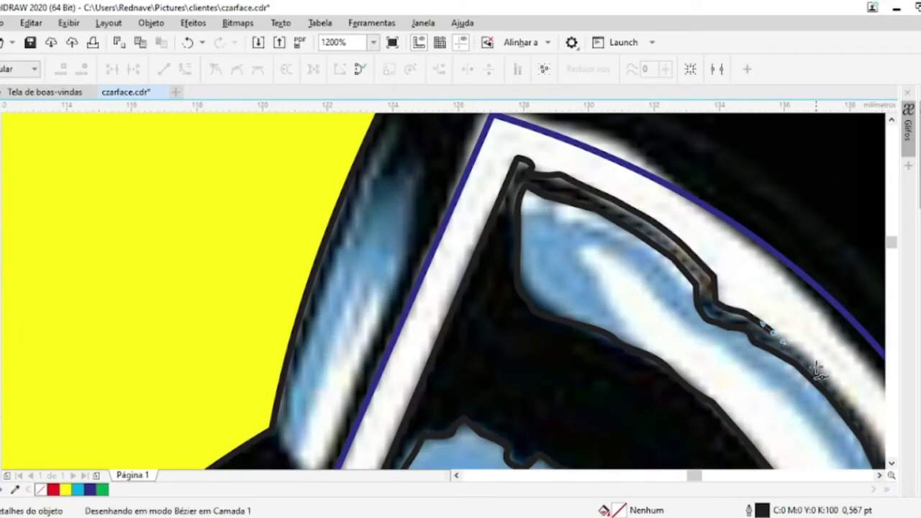
pyautogui.scroll(-1, 647, 189)
pyautogui.click(699, 306)
pyautogui.scroll(-2, 720, 324)
pyautogui.scroll(2, 724, 306)
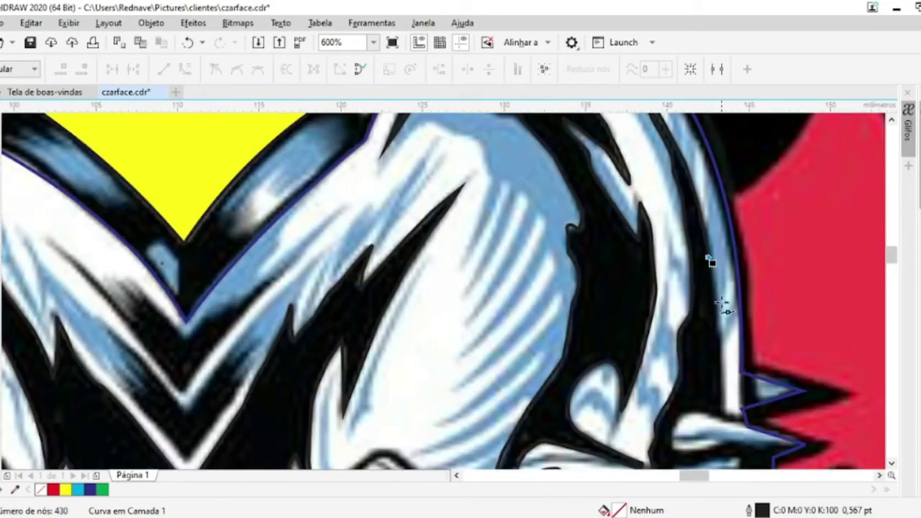
pyautogui.click(729, 415)
pyautogui.scroll(1, 730, 417)
pyautogui.scroll(-2, 800, 267)
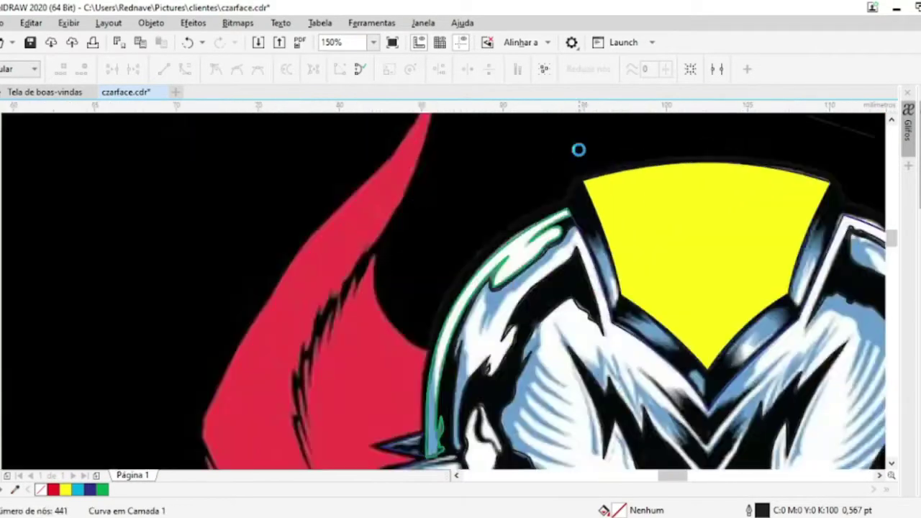
pyautogui.scroll(1, 578, 148)
pyautogui.scroll(-2, 591, 308)
pyautogui.scroll(2, 543, 196)
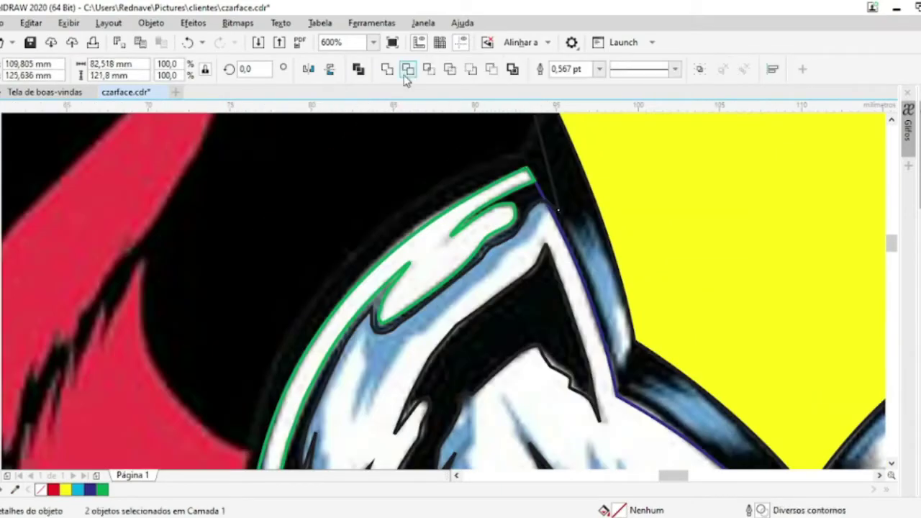
# Combine the two selected curves into one and save the drawing
pyautogui.click(545, 150)
pyautogui.scroll(-2, 79, 120)
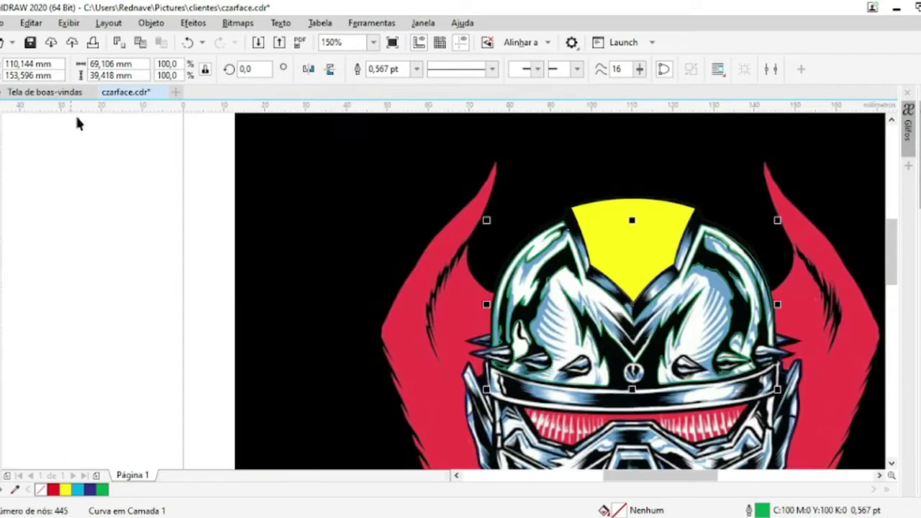
pyautogui.click(30, 42)
pyautogui.scroll(1, 672, 388)
pyautogui.scroll(2, 673, 388)
pyautogui.scroll(-3, 450, 250)
pyautogui.scroll(3, 450, 250)
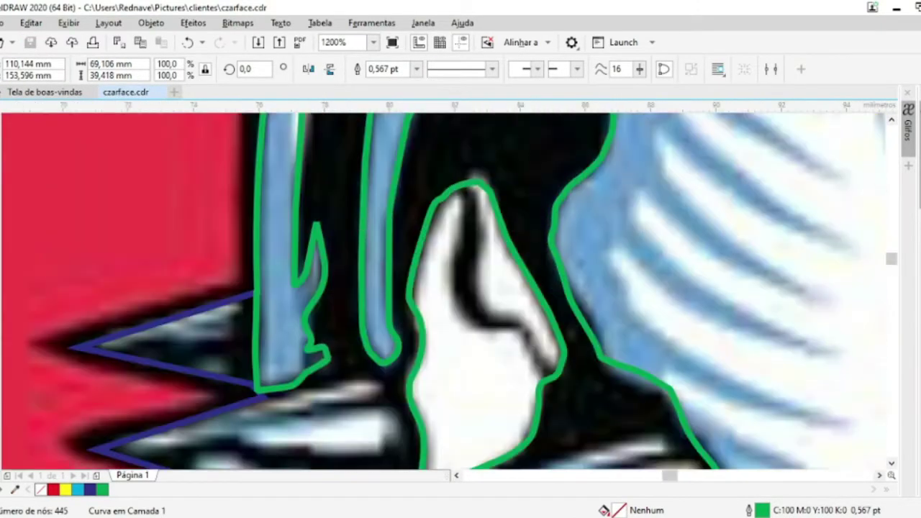
# Trace a small curve over the white shape, then select and delete it
pyautogui.click(445, 190)
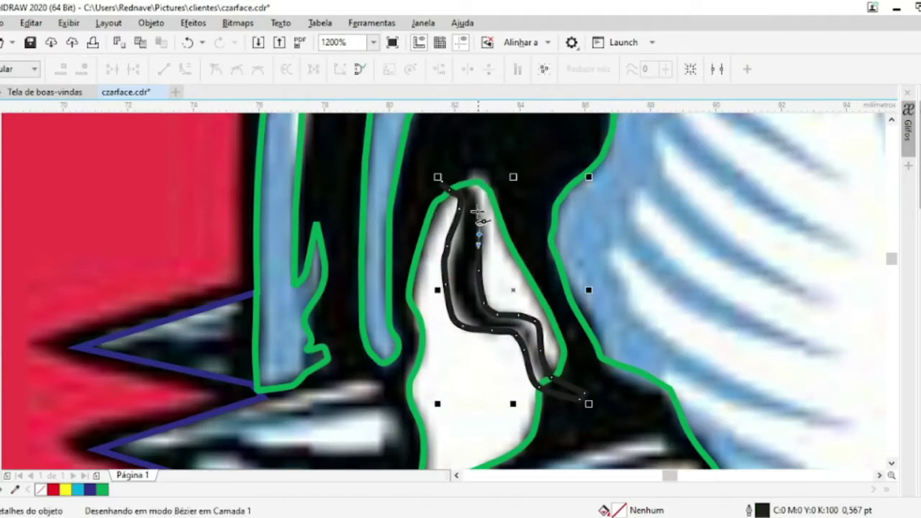
pyautogui.click(446, 185)
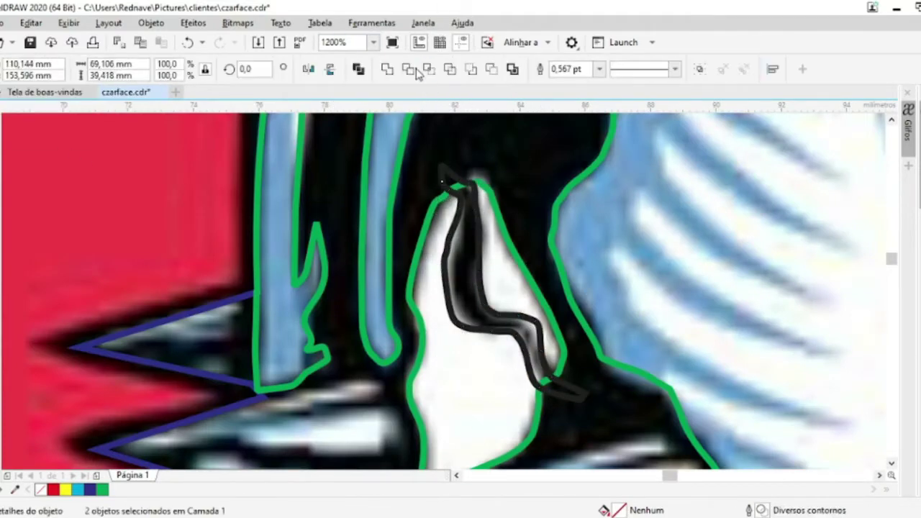
pyautogui.press('Delete')
pyautogui.scroll(-1, 447, 304)
pyautogui.scroll(1, 447, 303)
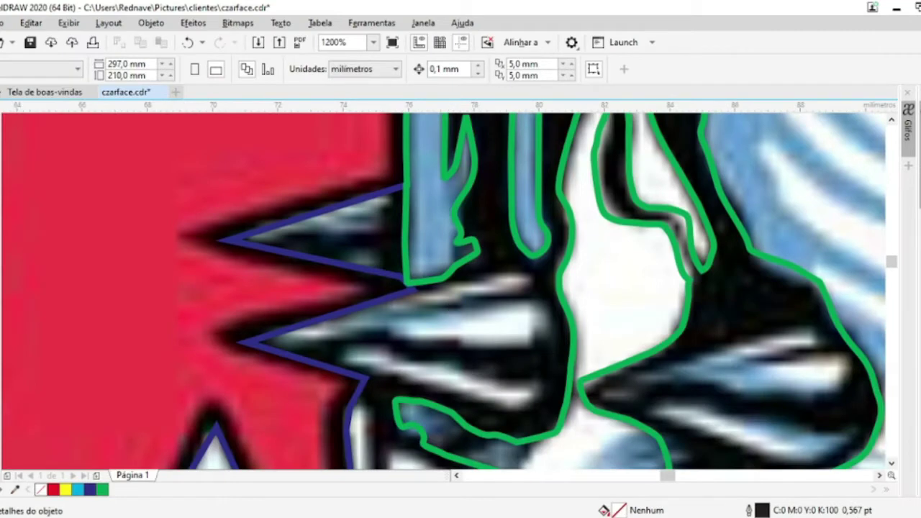
# Reshape the blue spike contour, moving its spike tips and removing an extra node
pyautogui.moveTo(243, 342); pyautogui.dragTo(186, 326)
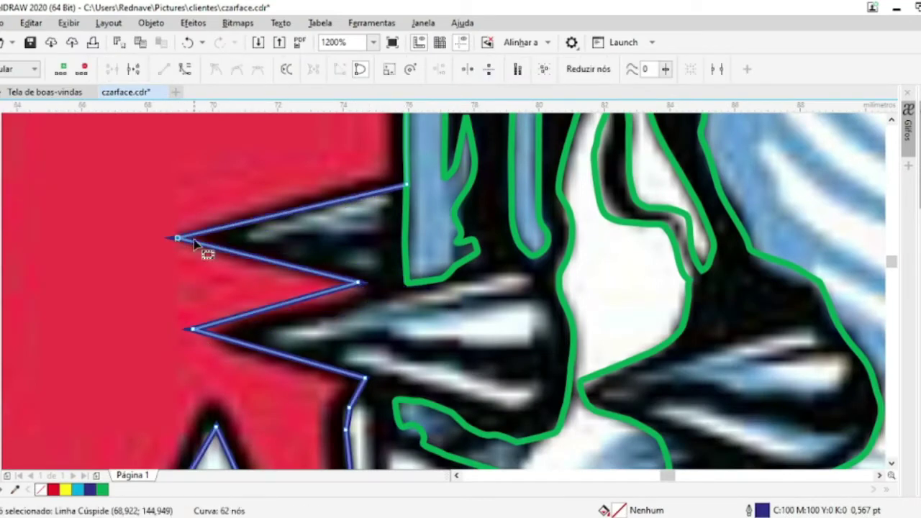
pyautogui.scroll(-2, 193, 239)
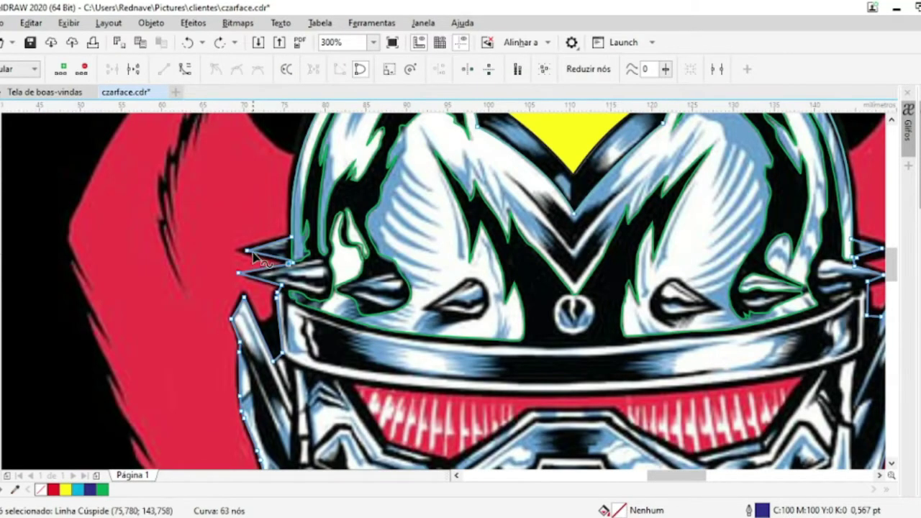
pyautogui.scroll(2, 229, 290)
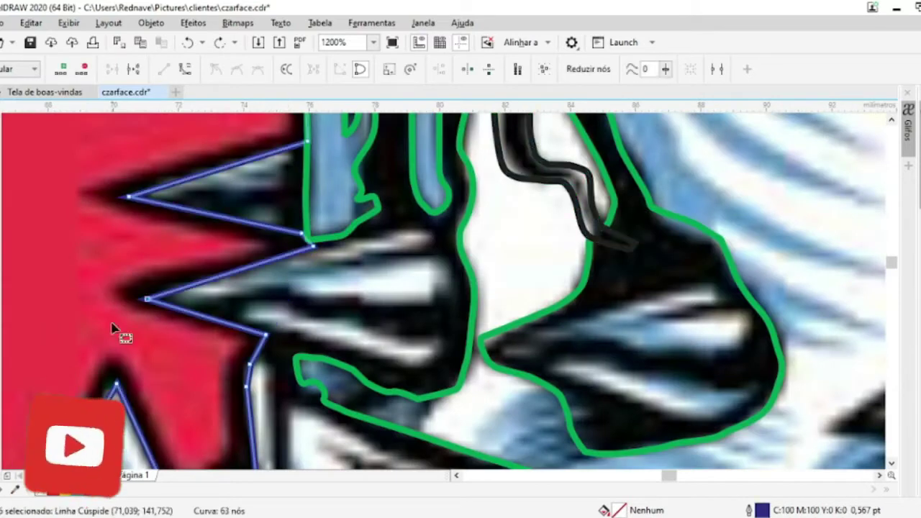
pyautogui.doubleClick(314, 247)
pyautogui.moveTo(134, 204); pyautogui.dragTo(76, 192)
pyautogui.moveTo(305, 143); pyautogui.dragTo(288, 133)
pyautogui.moveTo(265, 334); pyautogui.dragTo(254, 341)
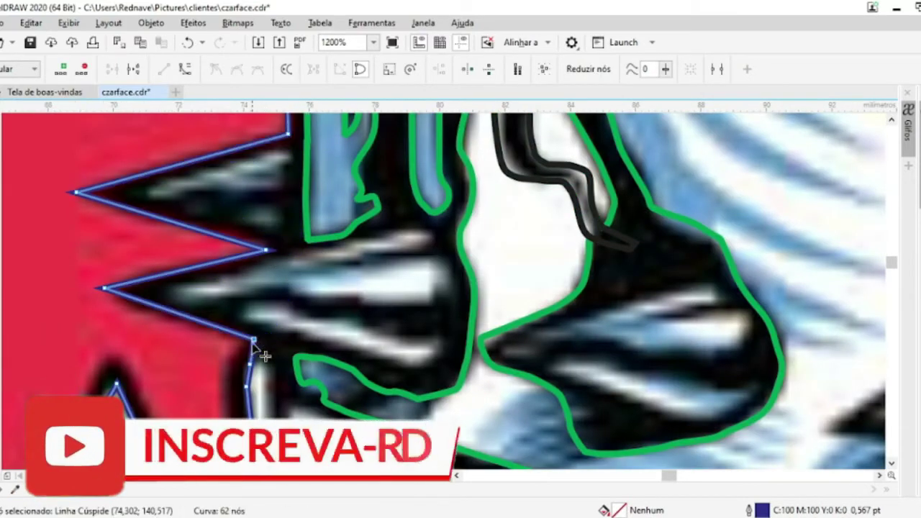
pyautogui.press('Escape')
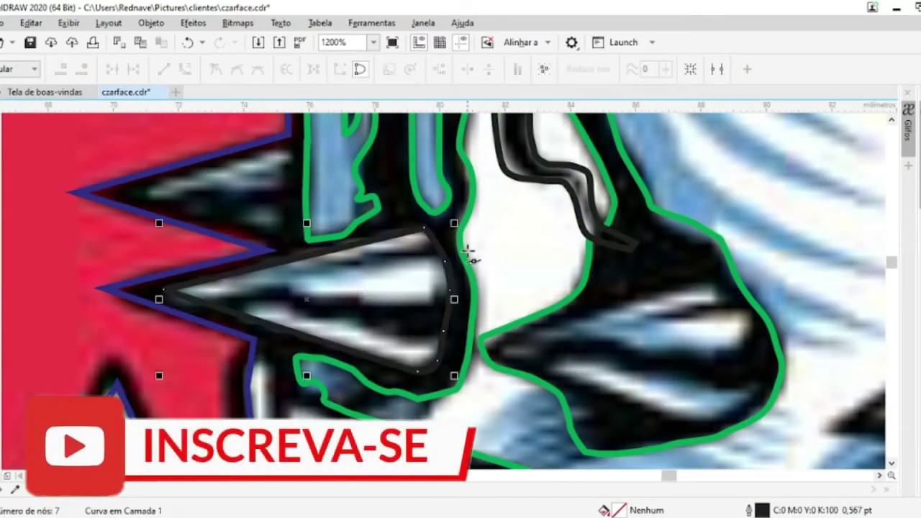
# Combine the traced triangle with the green outline and remove two nodes from the streak trace
pyautogui.press('space')
pyautogui.keyDown('shift'); pyautogui.click(469, 253); pyautogui.keyUp('shift')
pyautogui.hotkey('ctrl', 'l')
pyautogui.press('space')
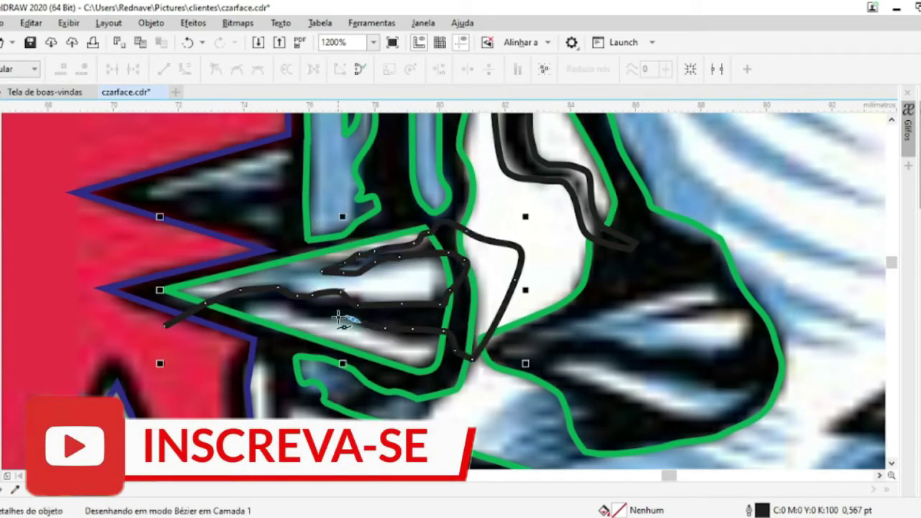
pyautogui.doubleClick(473, 270)
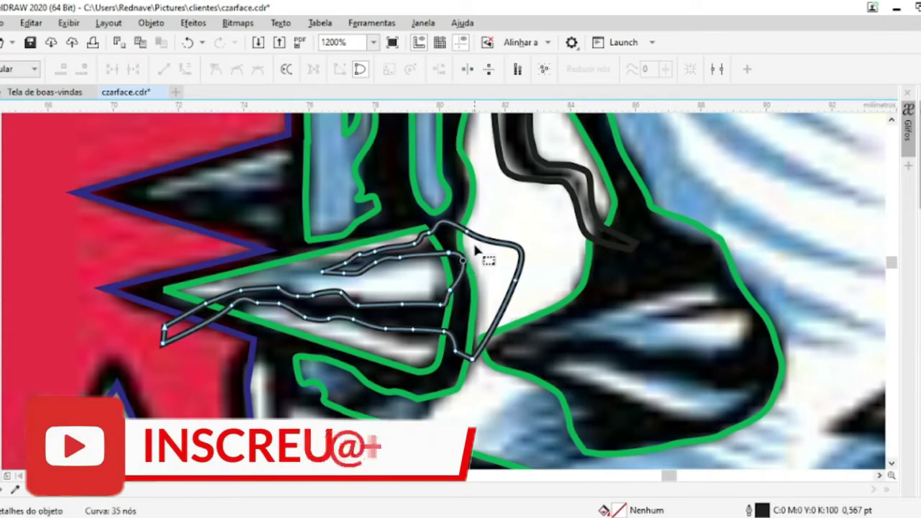
pyautogui.doubleClick(516, 286)
pyautogui.press('space')
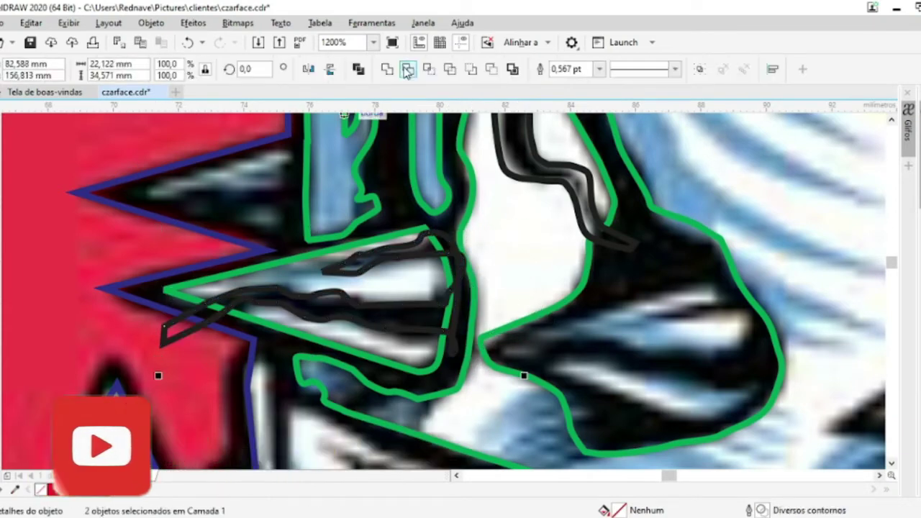
pyautogui.press('Escape')
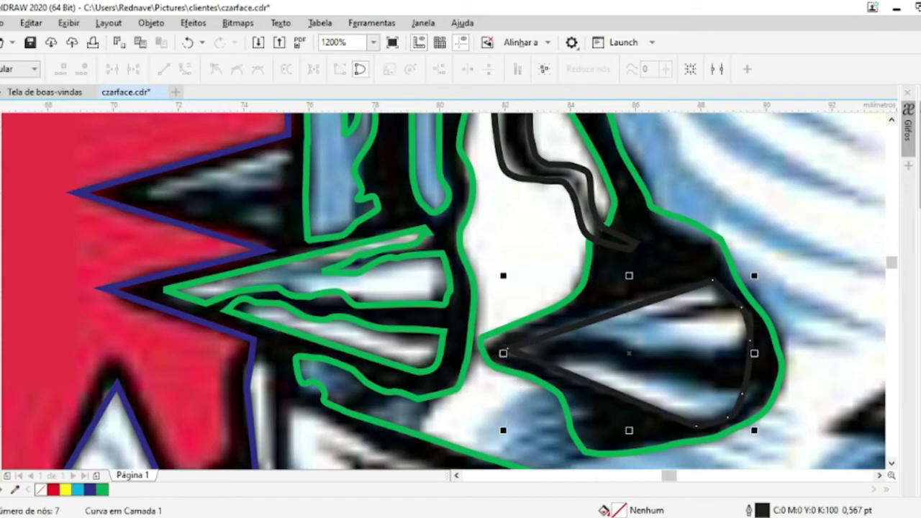
# Trace the right spike's streak and combine it with the green outline
pyautogui.moveTo(792, 272); pyautogui.dragTo(533, 363)
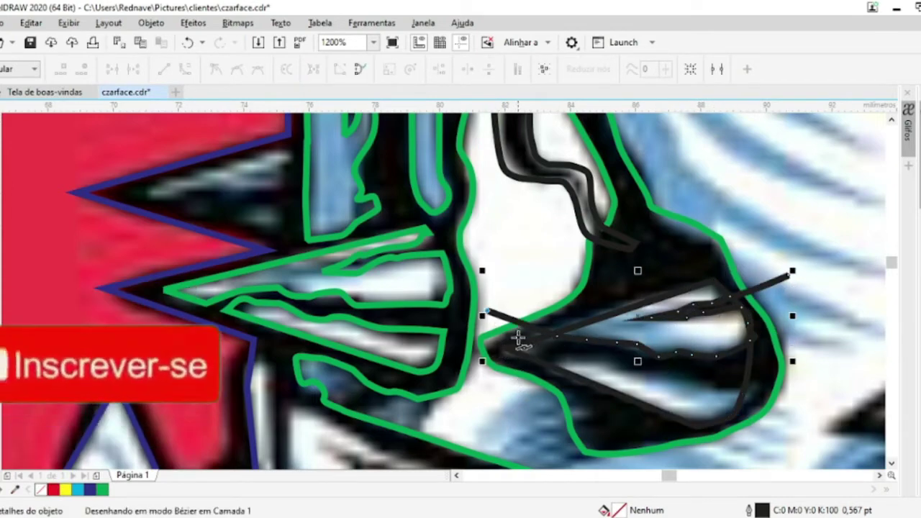
pyautogui.moveTo(532, 362); pyautogui.dragTo(791, 278)
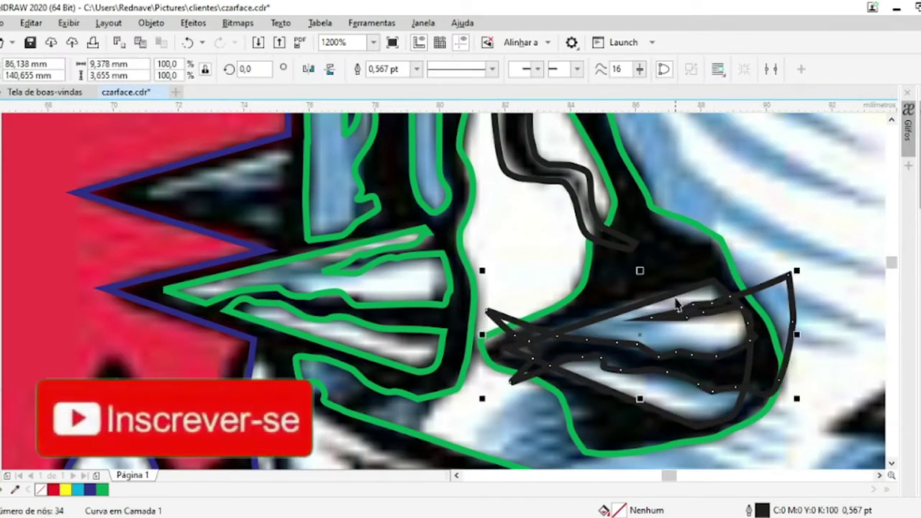
pyautogui.keyDown('shift'); pyautogui.click(490, 167); pyautogui.keyUp('shift')
pyautogui.hotkey('ctrl', 'l')
pyautogui.scroll(-2, 499, 236)
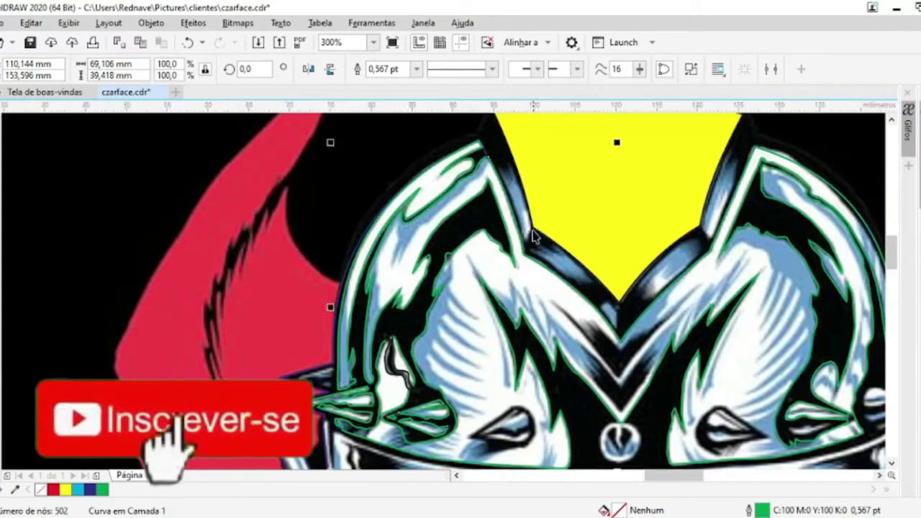
# Draw a slightly flattened ellipse around the circle emblem and trace the V shape inside it
pyautogui.scroll(1, 499, 236)
pyautogui.press('F7')
pyautogui.moveTo(475, 213); pyautogui.dragTo(565, 308)
pyautogui.scroll(1, 515, 235)
pyautogui.moveTo(519, 175); pyautogui.dragTo(520, 193)
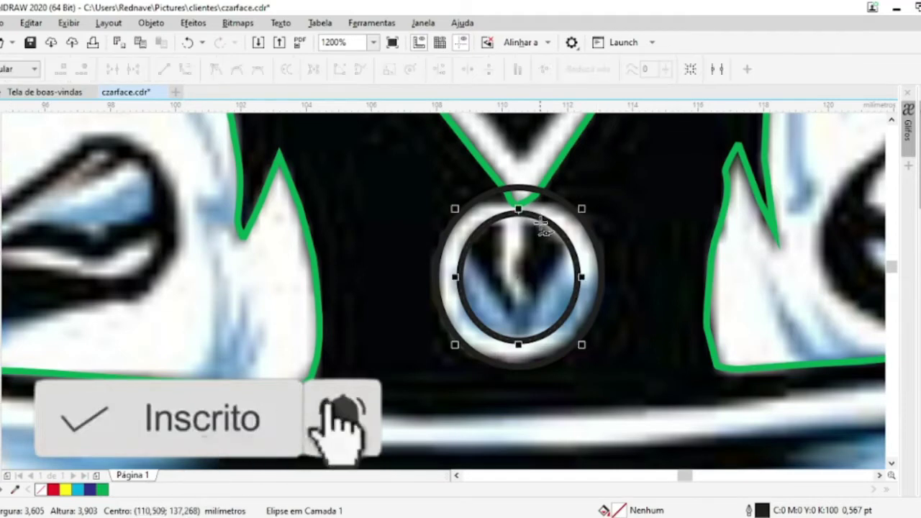
pyautogui.scroll(1, 475, 344)
pyautogui.moveTo(459, 297); pyautogui.dragTo(475, 344)
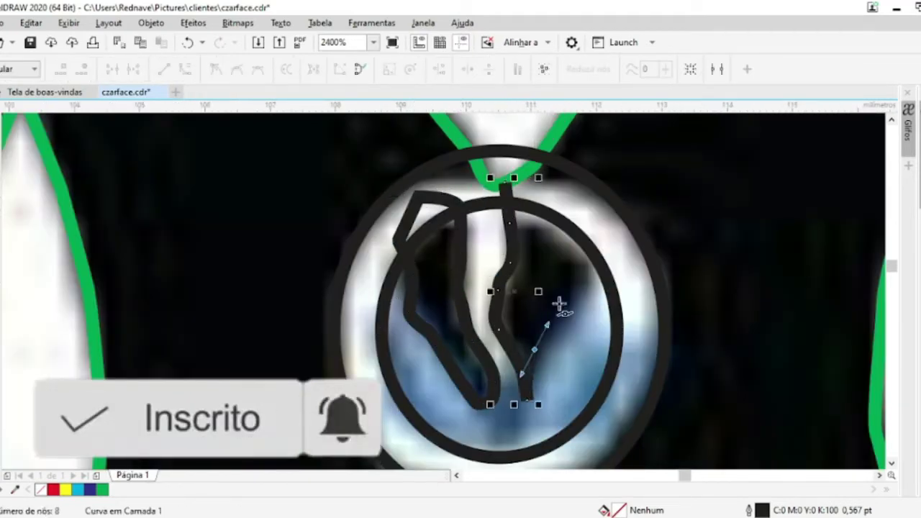
# Try trimming and intersecting the V with the ellipse, then merge the emblem pieces into the green outline
pyautogui.click(406, 68)
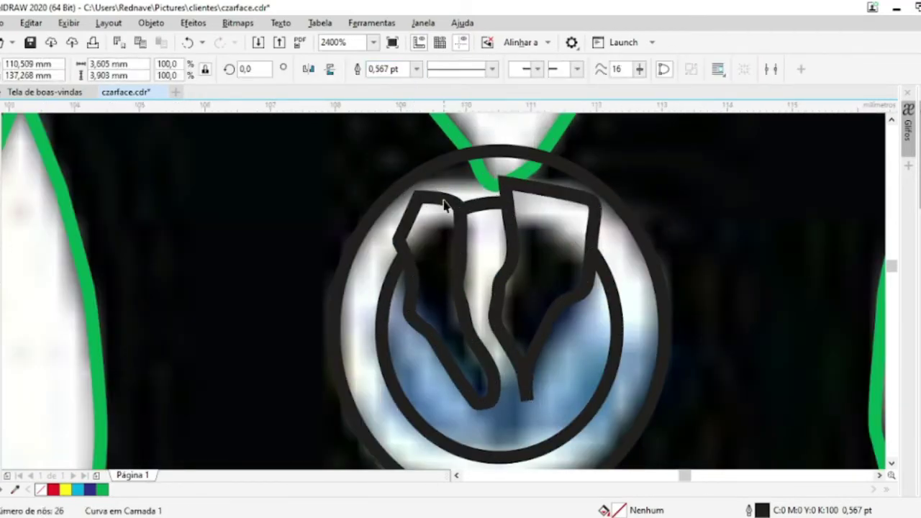
pyautogui.press('Escape')
pyautogui.hotkey('ctrl', 'z')
pyautogui.keyDown('shift'); pyautogui.click(370, 294); pyautogui.keyUp('shift')
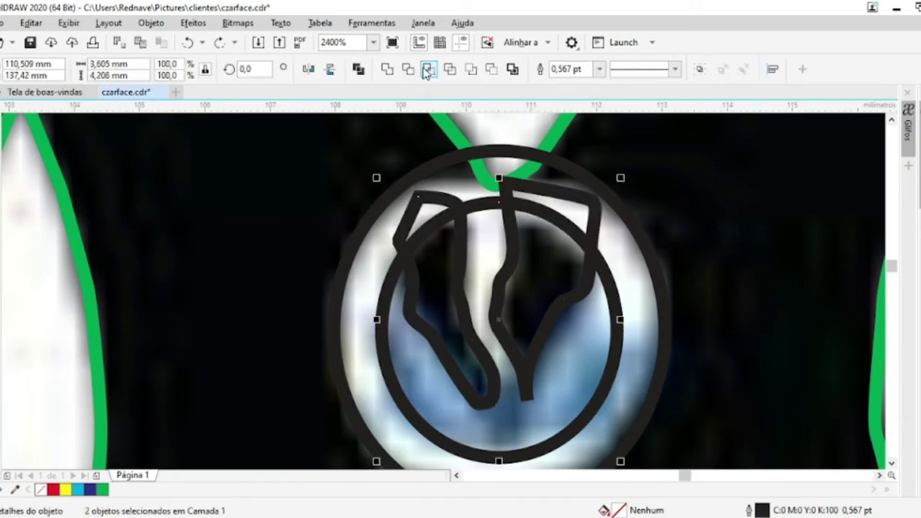
pyautogui.click(425, 68)
pyautogui.hotkey('ctrl', 'z')
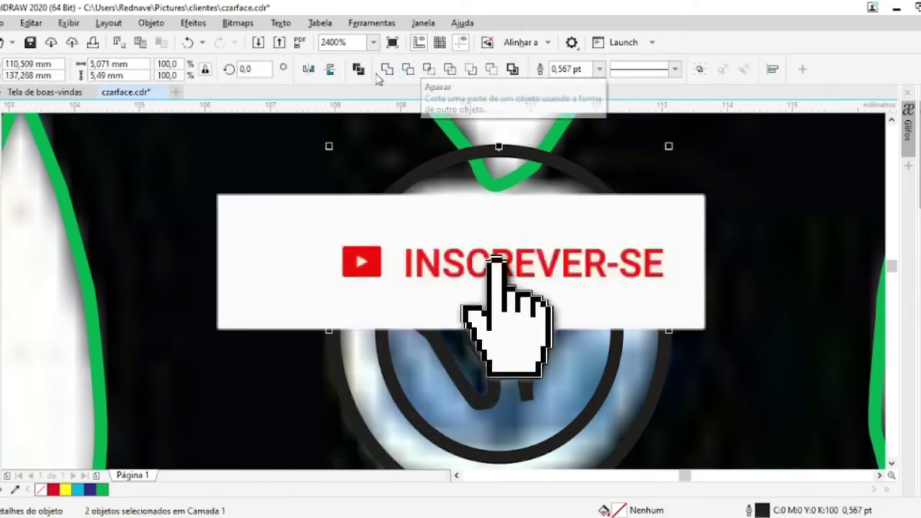
pyautogui.click(382, 68)
# Trace the pointed eye's outer contour from its top edge to the tip and back closed
pyautogui.click(191, 238)
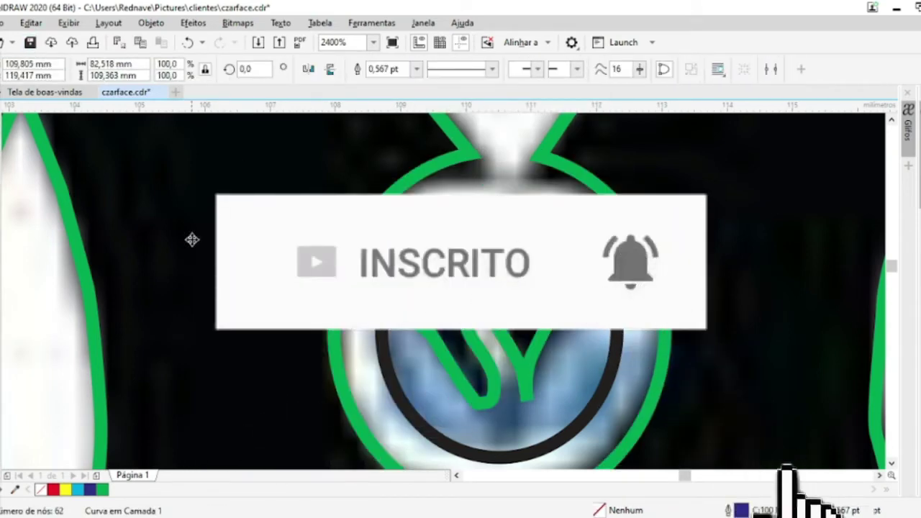
pyautogui.scroll(-2, 504, 257)
pyautogui.scroll(2, 518, 178)
pyautogui.scroll(-2, 519, 181)
pyautogui.scroll(1, 504, 215)
pyautogui.click(616, 272)
pyautogui.click(440, 153)
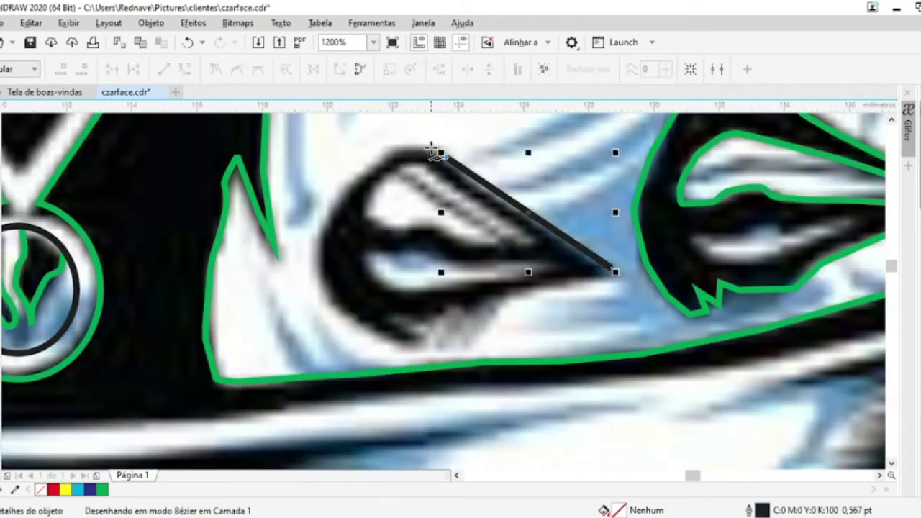
pyautogui.click(565, 263)
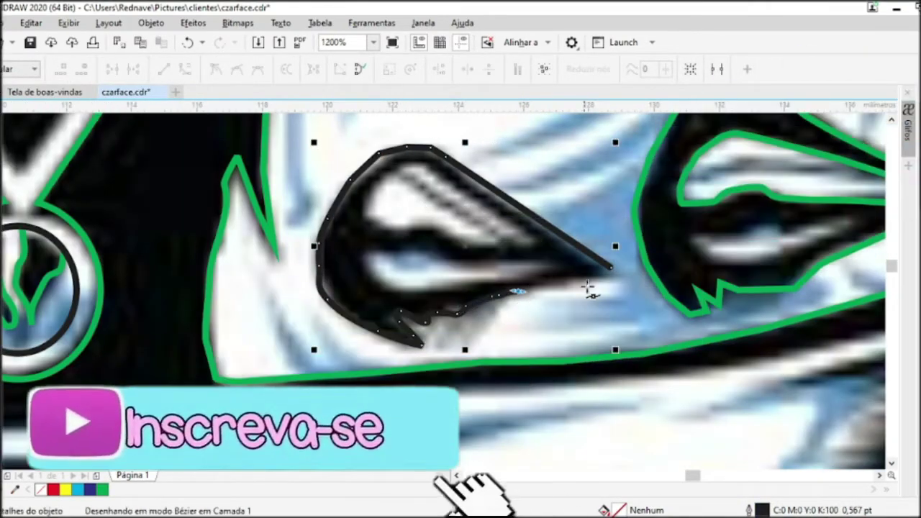
pyautogui.click(398, 292)
pyautogui.moveTo(365, 225); pyautogui.dragTo(368, 205)
pyautogui.click(414, 164)
pyautogui.click(564, 263)
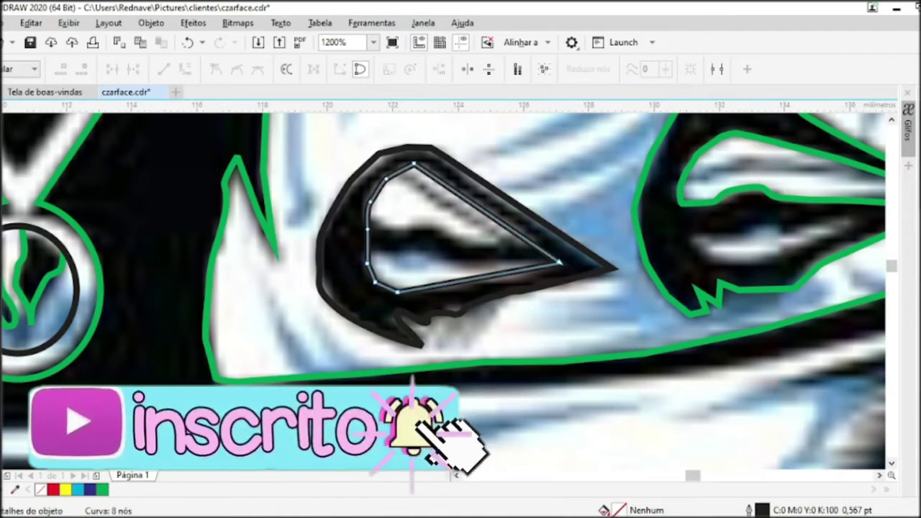
# Trace the eye's inner highlight as a closed cutout curve
pyautogui.click(338, 182)
pyautogui.click(396, 225)
pyautogui.click(460, 241)
pyautogui.click(533, 234)
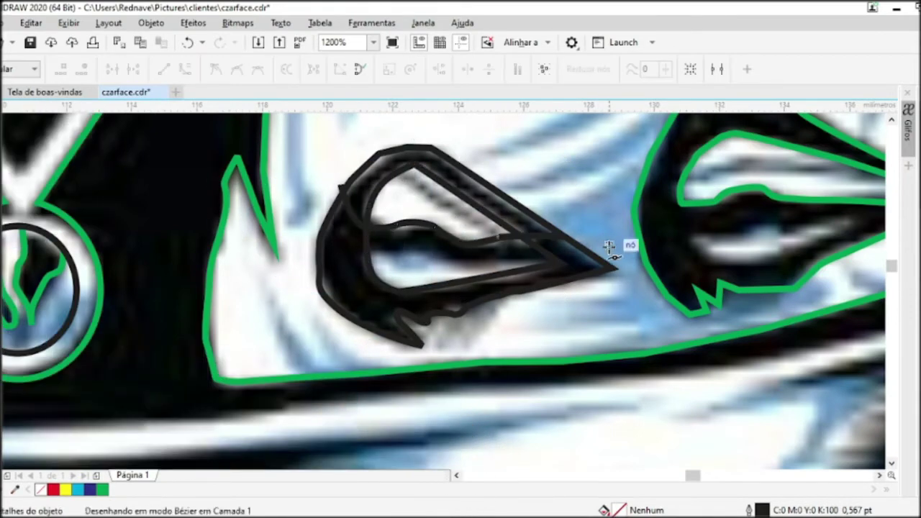
pyautogui.click(610, 247)
pyautogui.click(507, 264)
pyautogui.click(340, 181)
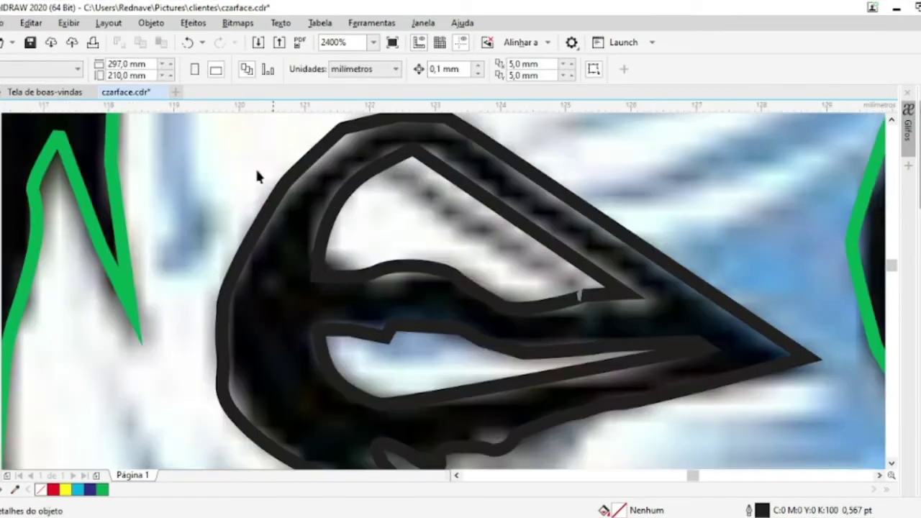
# Add a bent curve across the eye's top and combine the new contour into the green outline
pyautogui.scroll(2, 338, 180)
pyautogui.click(373, 143)
pyautogui.moveTo(491, 143); pyautogui.dragTo(609, 143)
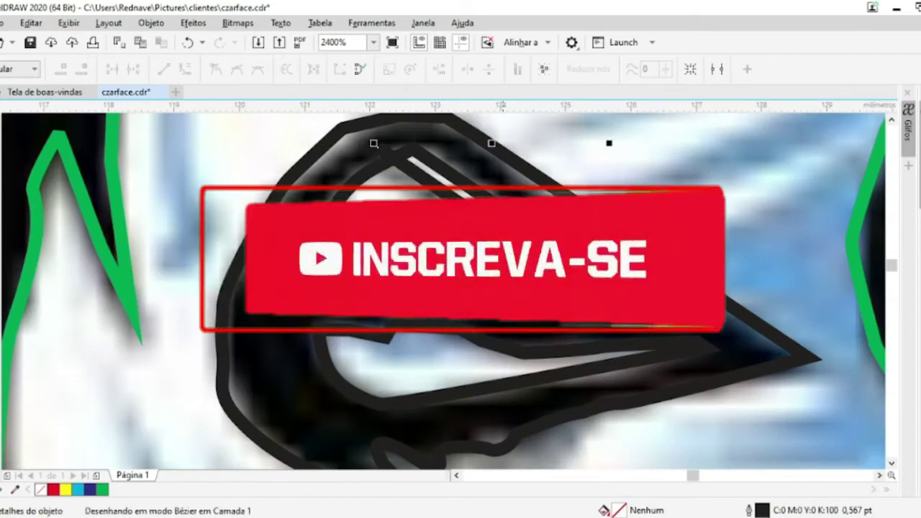
pyautogui.press('space')
pyautogui.keyDown('shift'); pyautogui.click(372, 141); pyautogui.keyUp('shift')
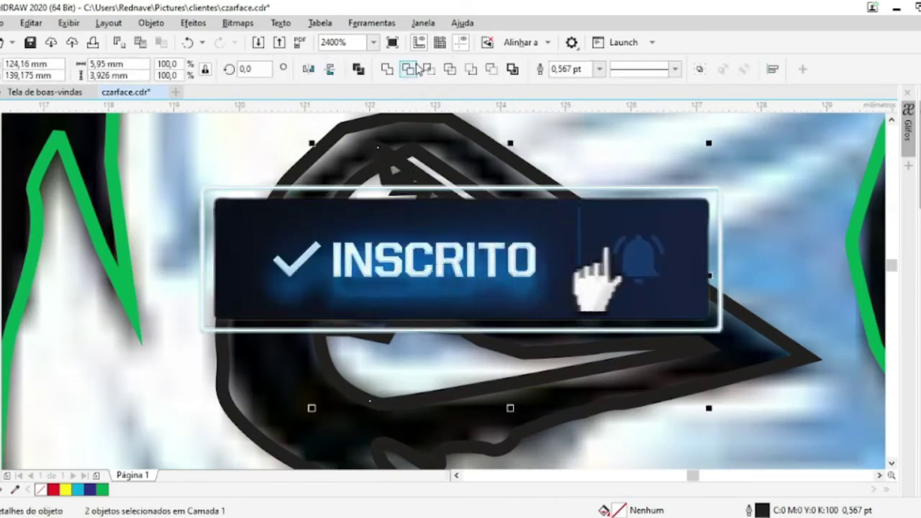
pyautogui.click(423, 69)
pyautogui.hotkey('ctrl', 'l')
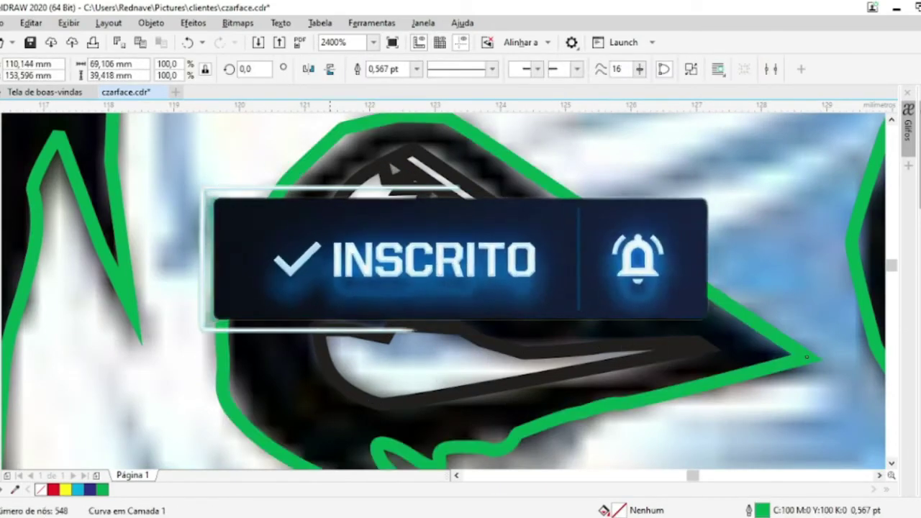
pyautogui.keyDown('shift'); pyautogui.click(22, 179); pyautogui.keyUp('shift')
pyautogui.hotkey('ctrl', 'l')
pyautogui.scroll(-3, 22, 178)
# Finish a traced streak contour and combine it into the green outline with Ctrl+L
pyautogui.scroll(3, 537, 251)
pyautogui.press('F10')
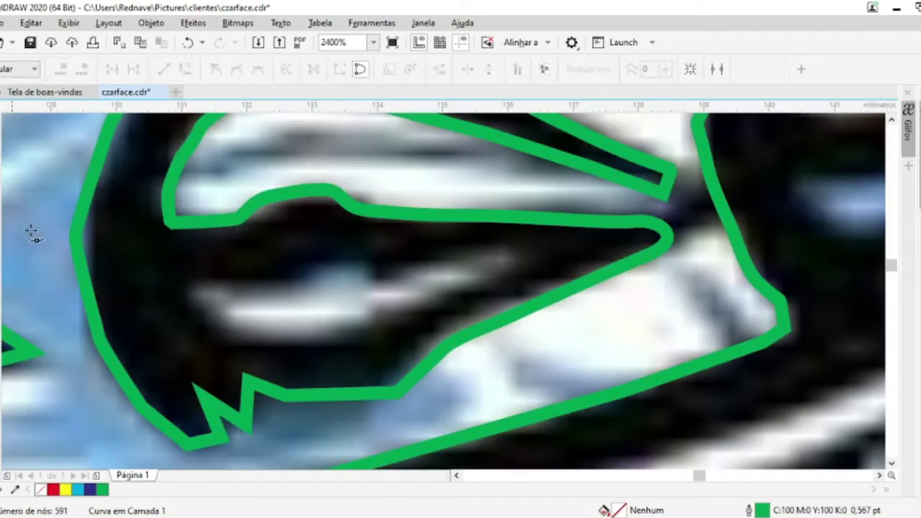
pyautogui.press('space')
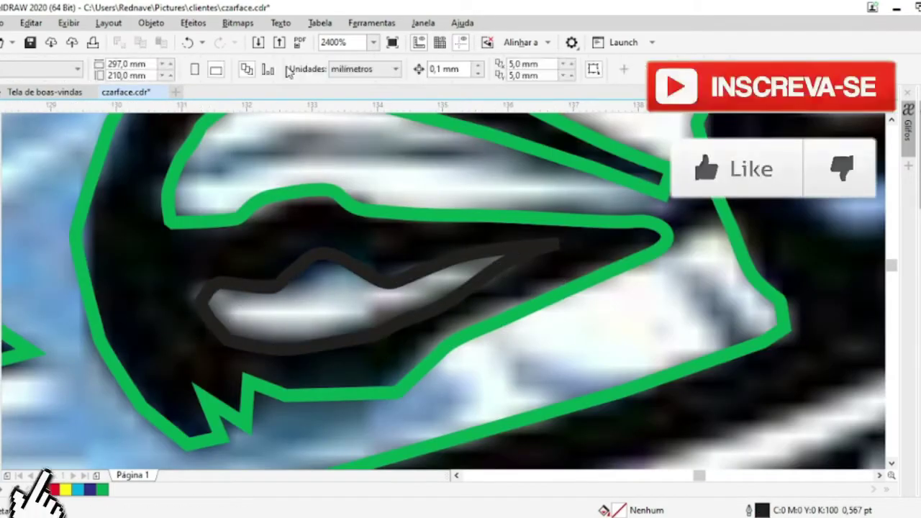
pyautogui.keyDown('shift'); pyautogui.click(140, 329); pyautogui.keyUp('shift')
pyautogui.hotkey('ctrl', 'l')
# Finish a second side-detail contour and combine it into the green outline
pyautogui.scroll(-5, 316, 210)
pyautogui.scroll(5, 317, 210)
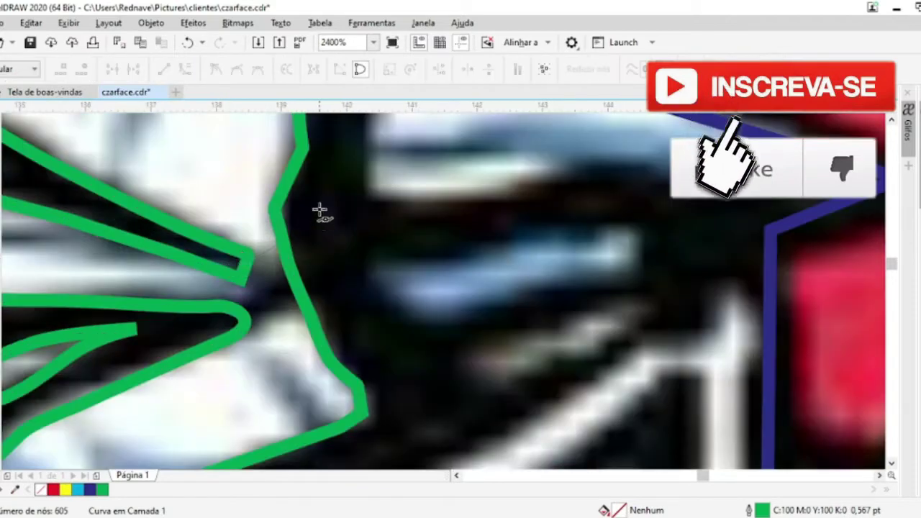
pyautogui.hotkey('ctrl', 'z')
pyautogui.press('space')
pyautogui.press('space')
pyautogui.keyDown('shift'); pyautogui.click(181, 168); pyautogui.keyUp('shift')
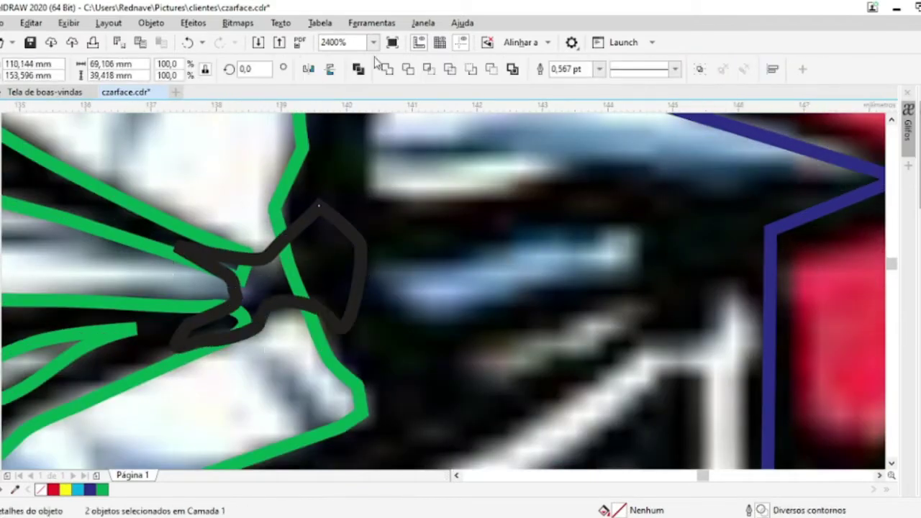
pyautogui.hotkey('ctrl', 'l')
pyautogui.press('Escape')
# Delete the overlapping loop's nodes and reshape the outline where the contours join
pyautogui.click(6, 118)
pyautogui.click(235, 300)
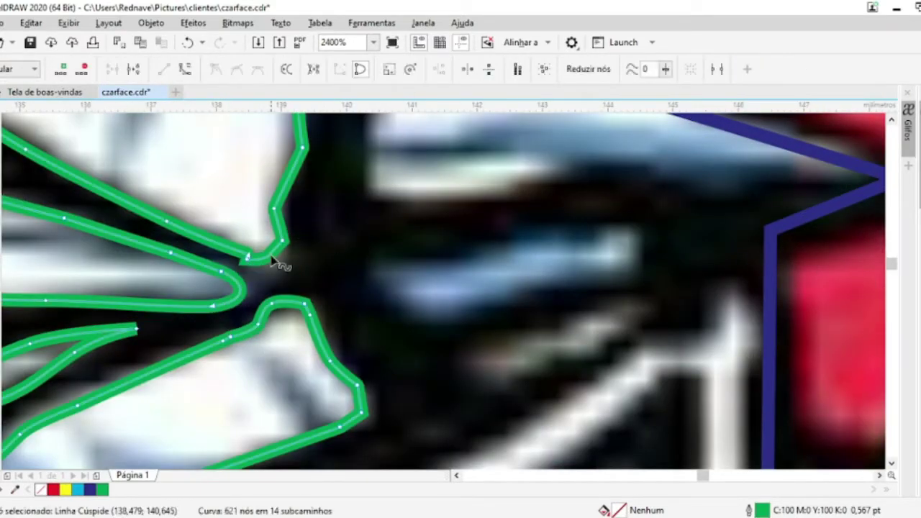
pyautogui.moveTo(314, 245); pyautogui.dragTo(238, 320)
pyautogui.press('Delete')
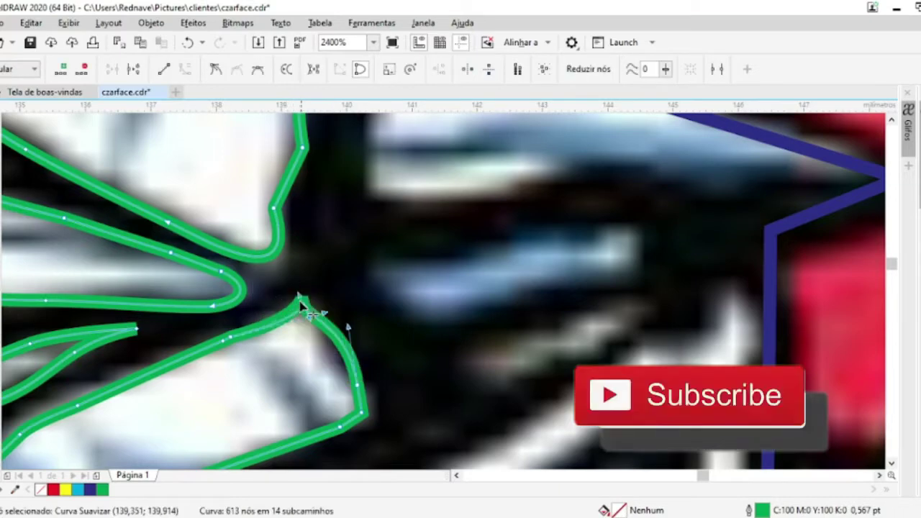
pyautogui.press('Escape')
pyautogui.moveTo(333, 367); pyautogui.dragTo(306, 345)
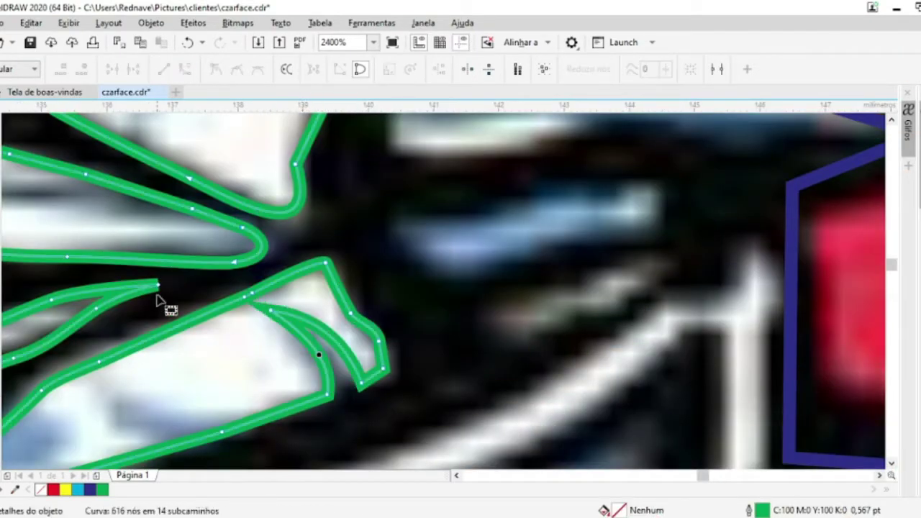
pyautogui.press('space')
# Trace a new closed contour on the helmet and give it a green outline
pyautogui.hscroll(2, 382, 323)
pyautogui.press('space')
pyautogui.moveTo(208, 353); pyautogui.dragTo(228, 347)
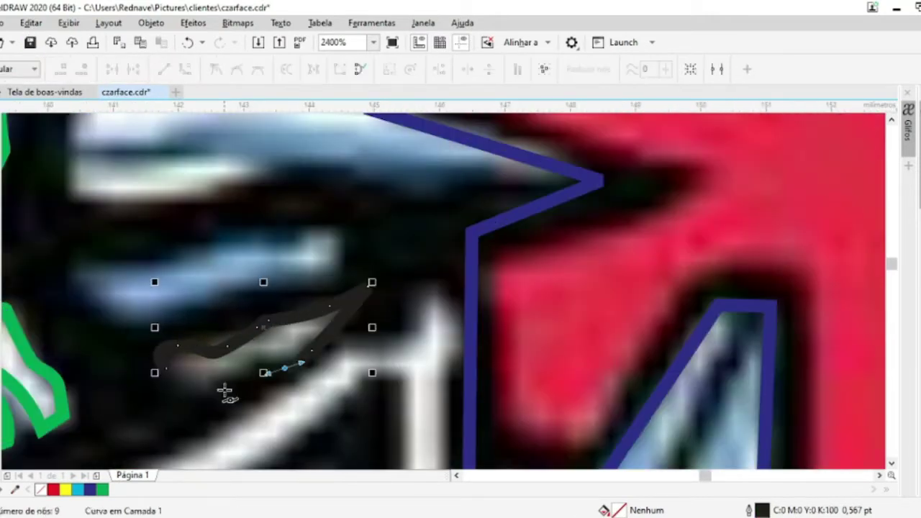
pyautogui.click(81, 292)
pyautogui.scroll(-1, 80, 292)
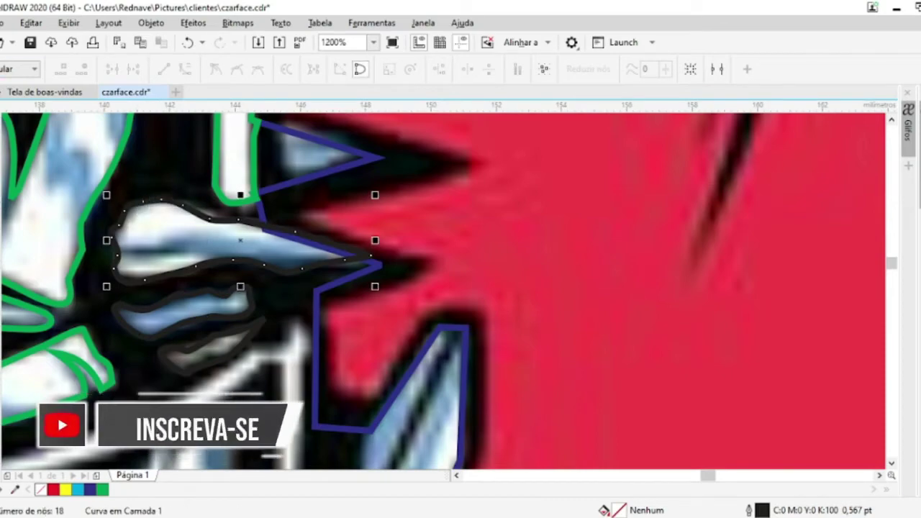
pyautogui.press('space')
pyautogui.rightClick(103, 489)
# Trace another spike-tip contour beside the eye and finish it selected
pyautogui.scroll(-2, 382, 245)
pyautogui.scroll(2, 284, 312)
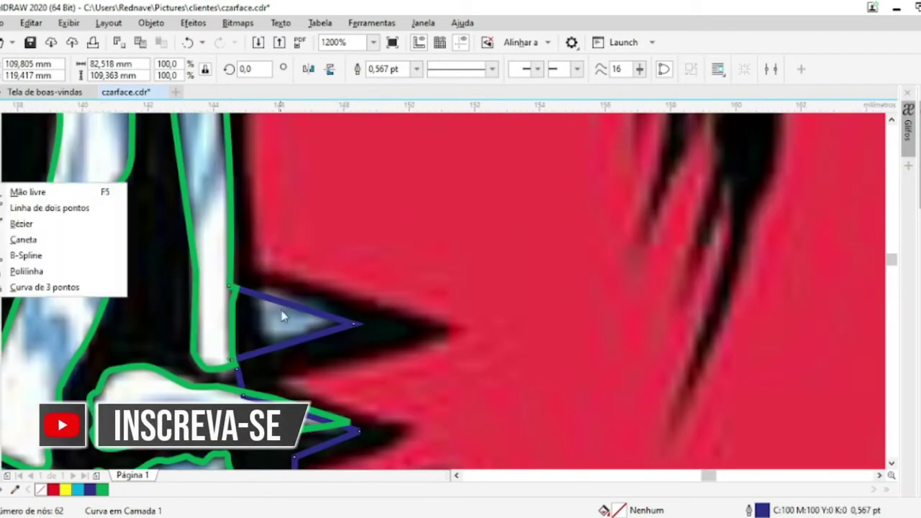
pyautogui.press('space')
pyautogui.scroll(1, 254, 263)
pyautogui.press('space')
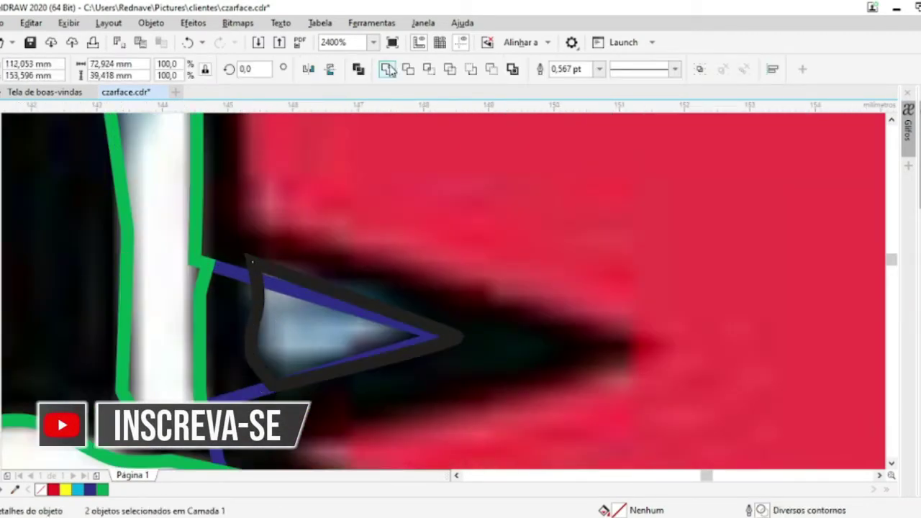
pyautogui.scroll(-2, 439, 315)
# Trace the spikes around the yellow V and combine them with the green outline
pyautogui.scroll(2, 269, 283)
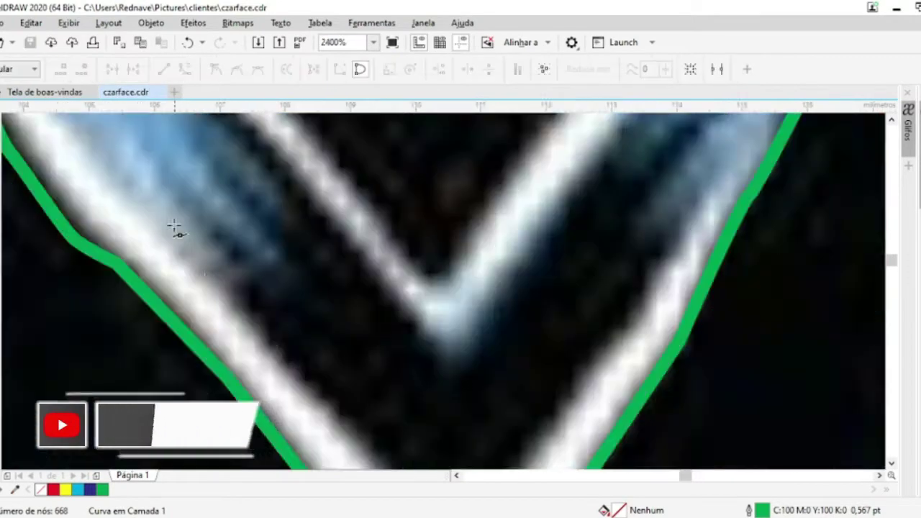
pyautogui.scroll(-2, 175, 230)
pyautogui.press('space')
pyautogui.scroll(2, 243, 312)
pyautogui.press('space')
pyautogui.scroll(-2, 238, 137)
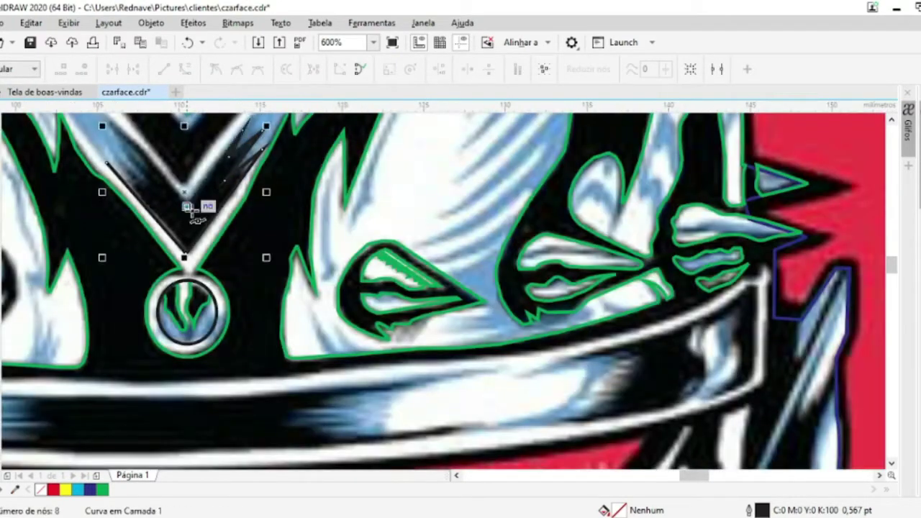
pyautogui.scroll(1, 195, 257)
pyautogui.press('space')
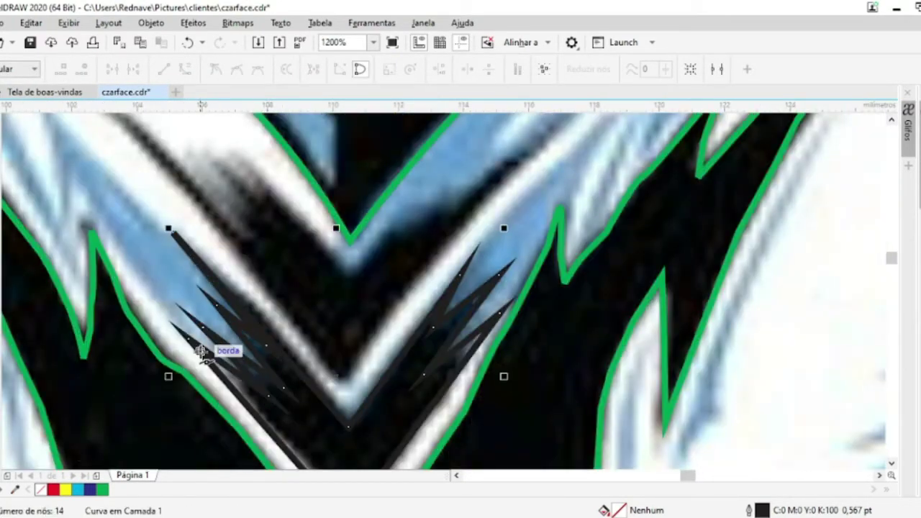
pyautogui.press('space')
pyautogui.keyDown('shift'); pyautogui.click(82, 346); pyautogui.keyUp('shift')
pyautogui.hotkey('ctrl', 'l')
# Trace a small contour beside the yellow V
pyautogui.scroll(3, 403, 237)
pyautogui.press('space')
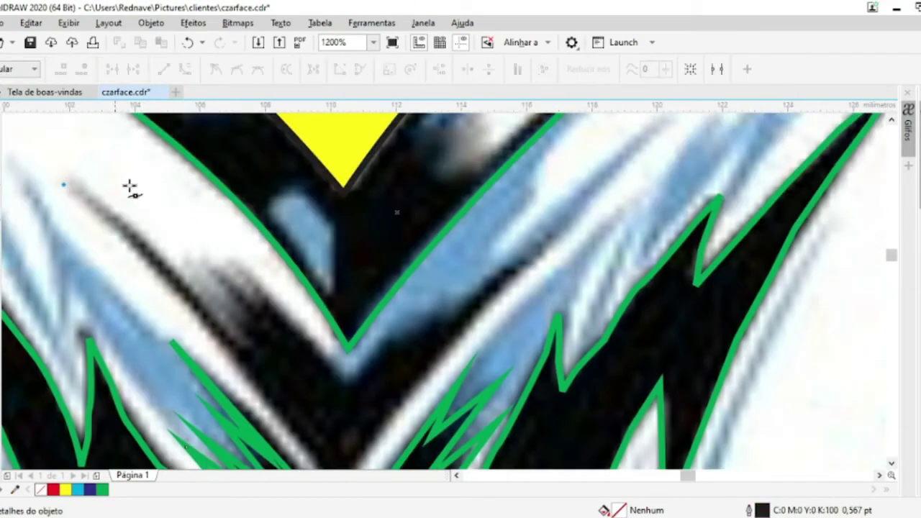
pyautogui.scroll(-1, 130, 189)
pyautogui.click(325, 391)
pyautogui.scroll(1, 325, 391)
pyautogui.click(493, 221)
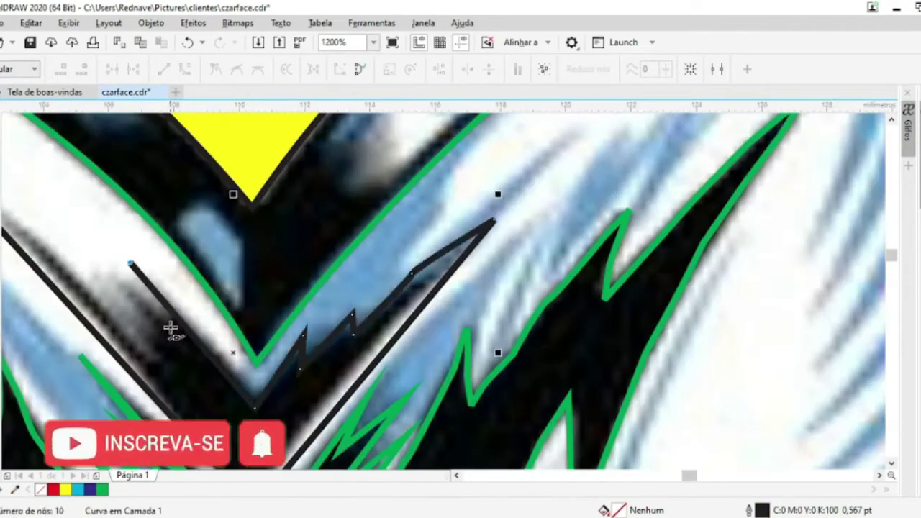
# Select the green outline together with the small traced shape and combine them
pyautogui.press('space')
pyautogui.scroll(-1, 134, 328)
pyautogui.scroll(-1, 216, 252)
pyautogui.click(226, 252)
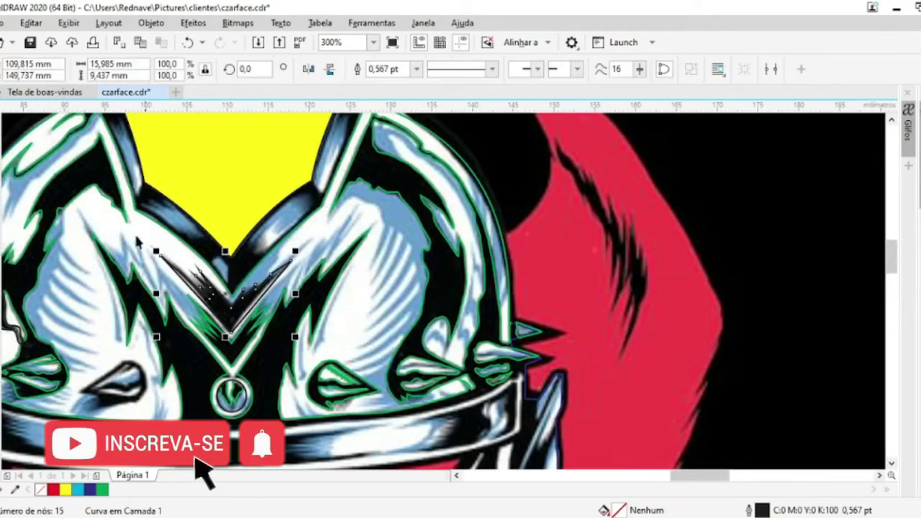
pyautogui.scroll(1, 304, 304)
pyautogui.scroll(2, 322, 317)
pyautogui.press('F10')
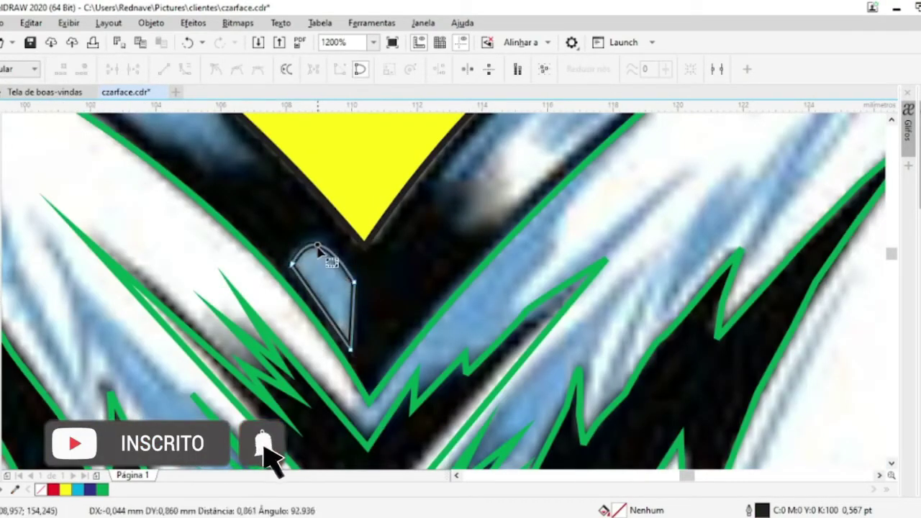
pyautogui.press('space')
pyautogui.hotkey('ctrl', 'l')
# Trace the highlight beside the yellow V and combine it with the small blue shape
pyautogui.scroll(2, 299, 262)
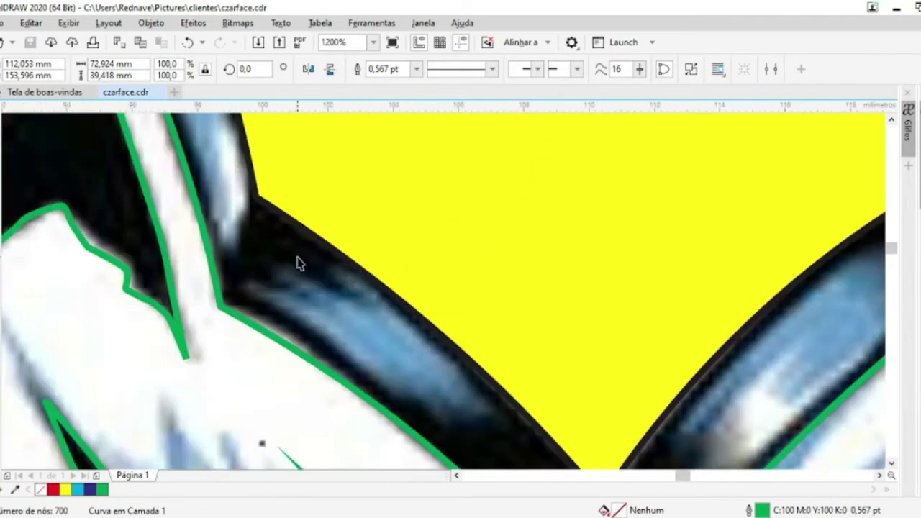
pyautogui.press('space')
pyautogui.click(253, 287)
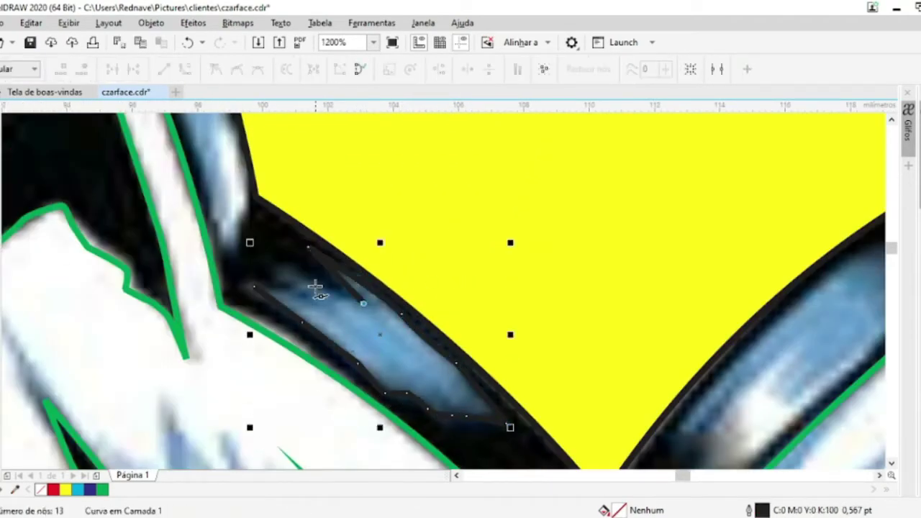
pyautogui.press('space')
pyautogui.keyDown('shift'); pyautogui.click(277, 209); pyautogui.keyUp('shift')
pyautogui.hotkey('ctrl', 'l')
# Trace a contour along the yellow shape's edge and merge it into the green outline
pyautogui.scroll(-2, 274, 216)
pyautogui.scroll(1, 231, 240)
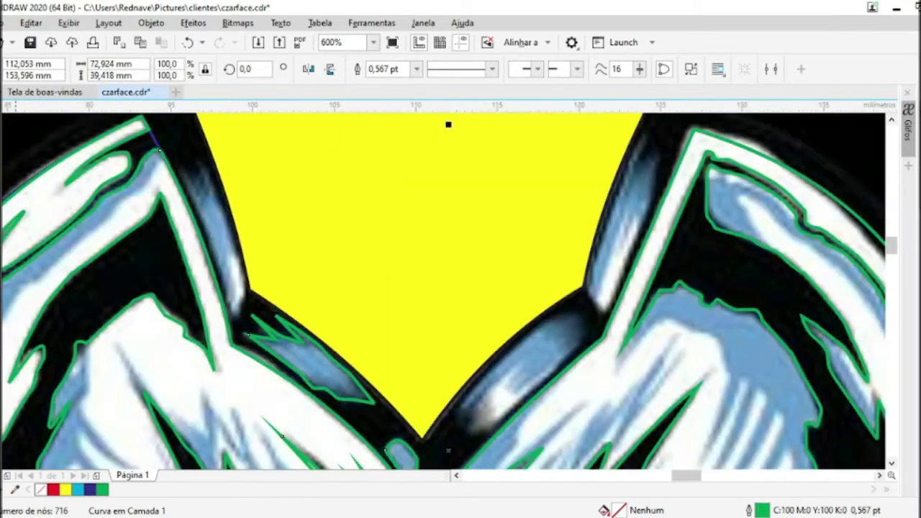
pyautogui.press('space')
pyautogui.scroll(1, 92, 185)
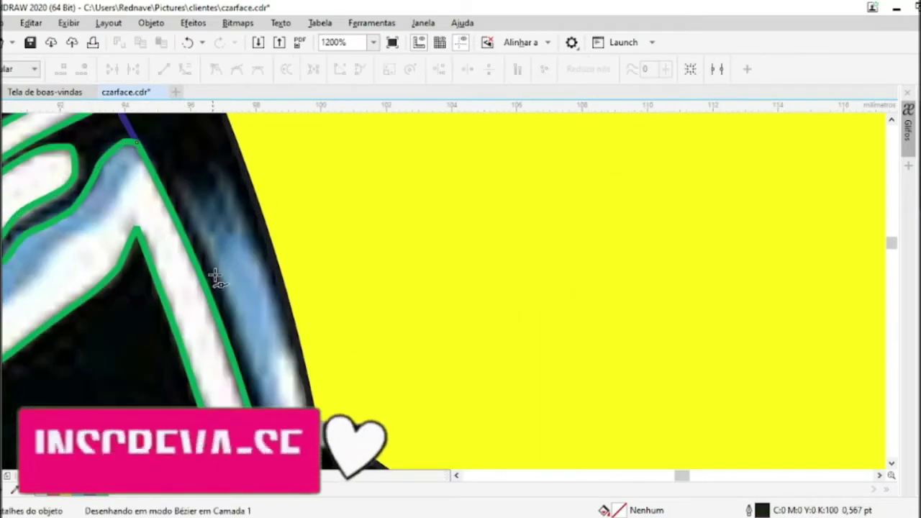
pyautogui.click(216, 277)
pyautogui.scroll(-1, 272, 381)
pyautogui.scroll(2, 288, 360)
pyautogui.scroll(-2, 323, 222)
pyautogui.scroll(2, 374, 302)
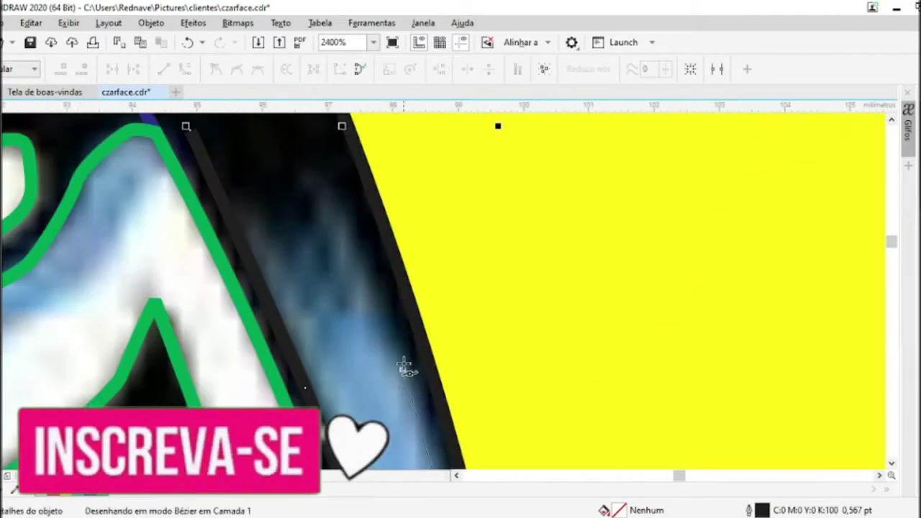
pyautogui.scroll(-1, 345, 304)
pyautogui.press('space')
pyautogui.keyDown('shift'); pyautogui.click(265, 323); pyautogui.keyUp('shift')
pyautogui.hotkey('ctrl', 'l')
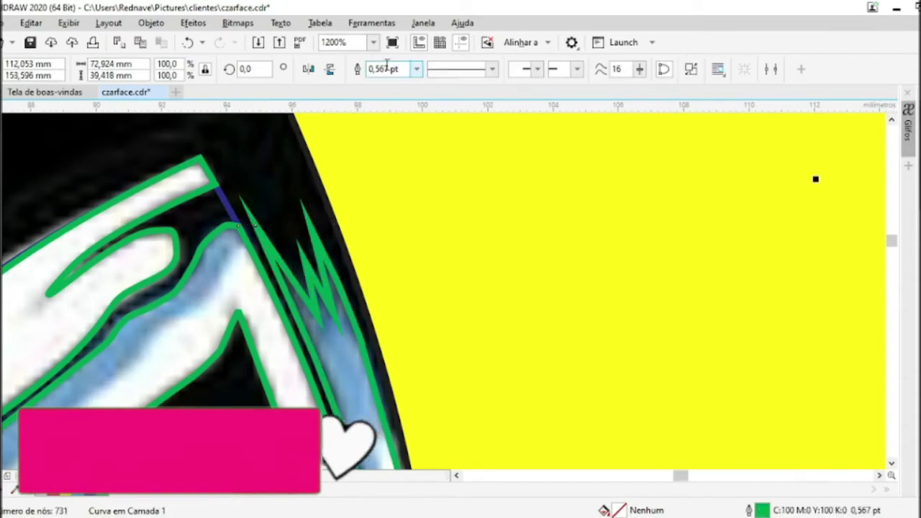
# Trace one more crown contour and combine it into the green outline
pyautogui.scroll(-1, 494, 387)
pyautogui.scroll(1, 494, 386)
pyautogui.press('space')
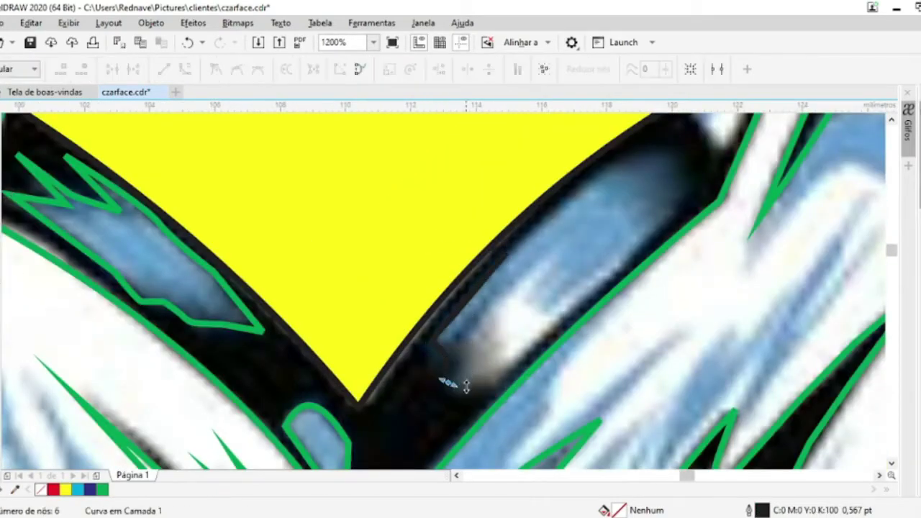
pyautogui.press('space')
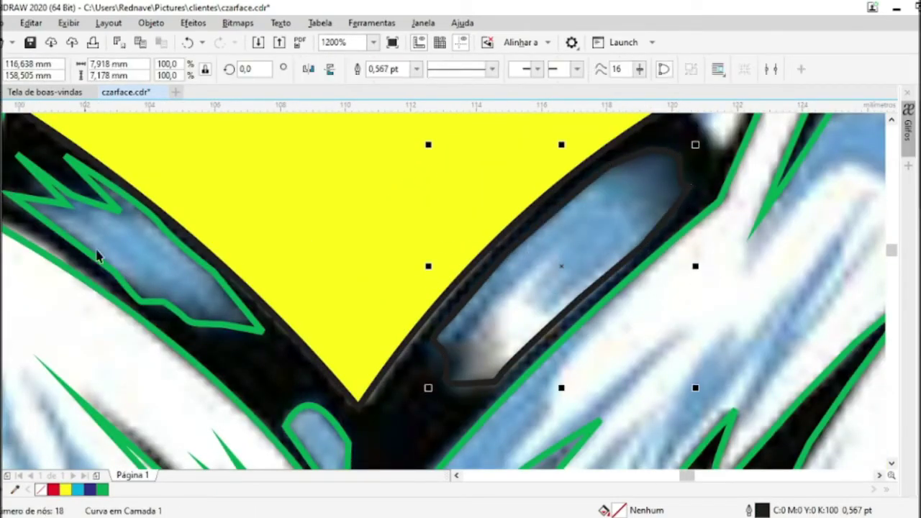
pyautogui.keyDown('shift'); pyautogui.click(349, 230); pyautogui.keyUp('shift')
pyautogui.hotkey('ctrl', 'l')
# Switch between tracing and selection tools, clearing the selection for the next contour
pyautogui.scroll(-1, 448, 178)
pyautogui.scroll(1, 447, 179)
pyautogui.press('space')
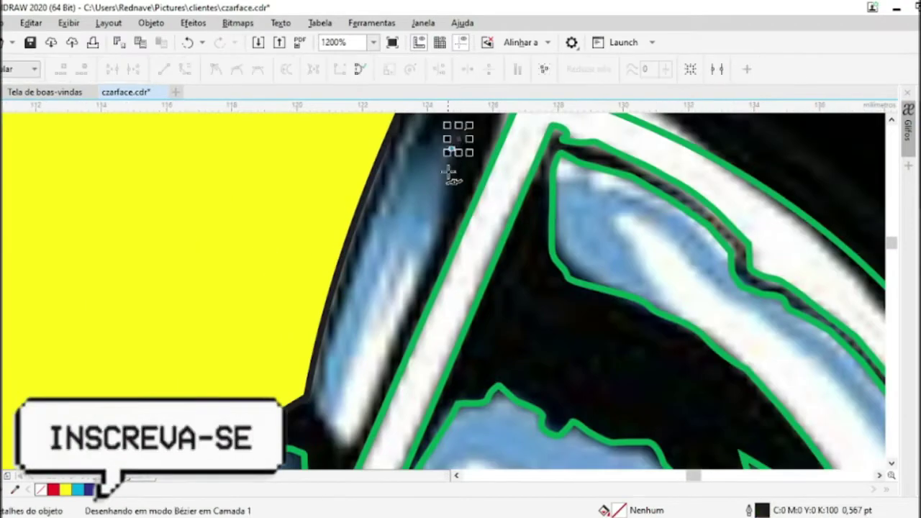
pyautogui.scroll(1, 422, 210)
pyautogui.press('space')
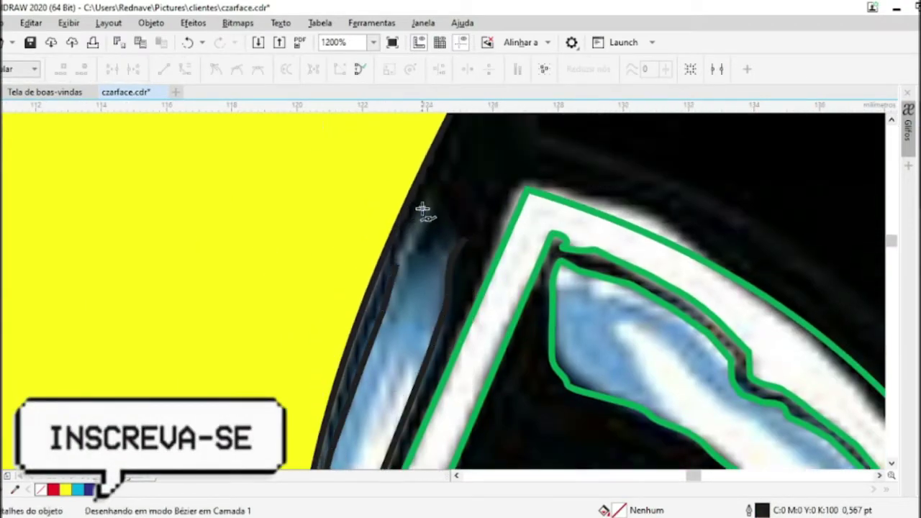
pyautogui.press('space')
# Select the yellow top piece and then the large green outline curve
pyautogui.scroll(-4, 489, 297)
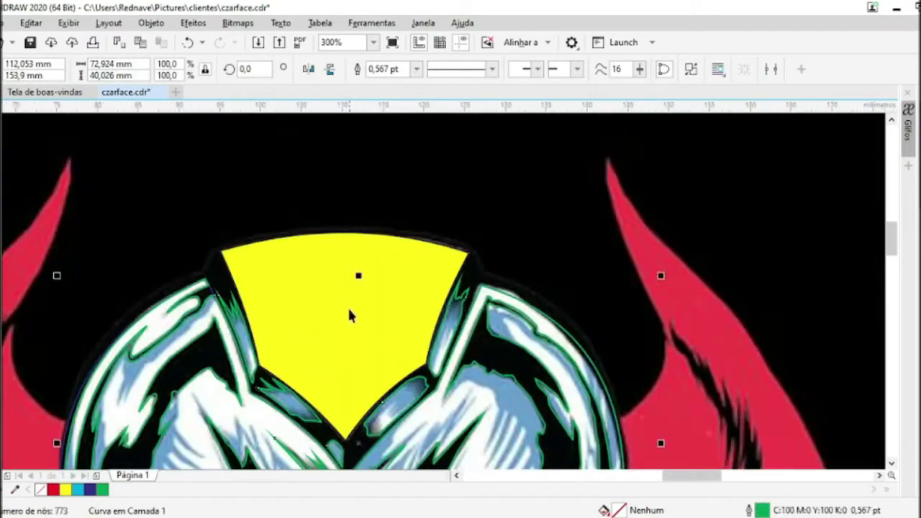
pyautogui.click(444, 271)
pyautogui.scroll(2, 230, 267)
pyautogui.click(288, 212)
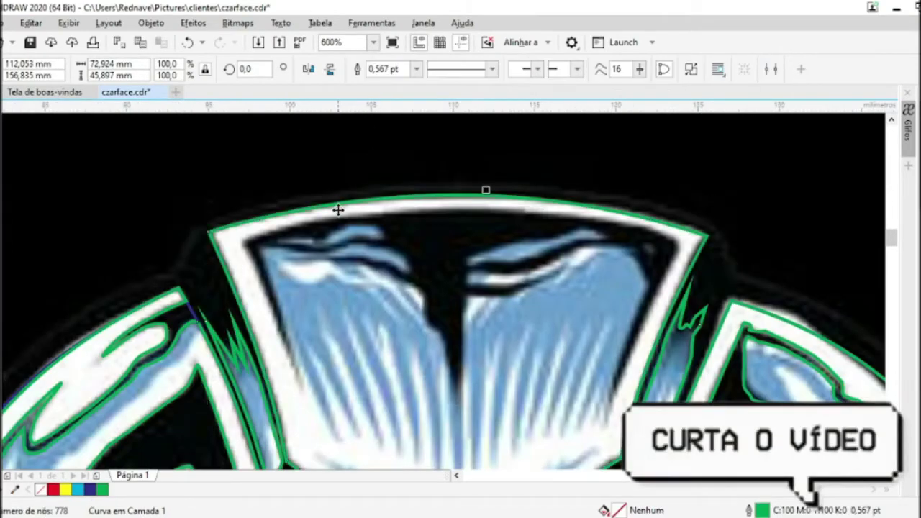
# Trace a black Bézier contour with curved strokes along the helmet's dark top-panel edges
pyautogui.press('space')
pyautogui.click(232, 236)
pyautogui.click(308, 391)
pyautogui.scroll(4, 258, 242)
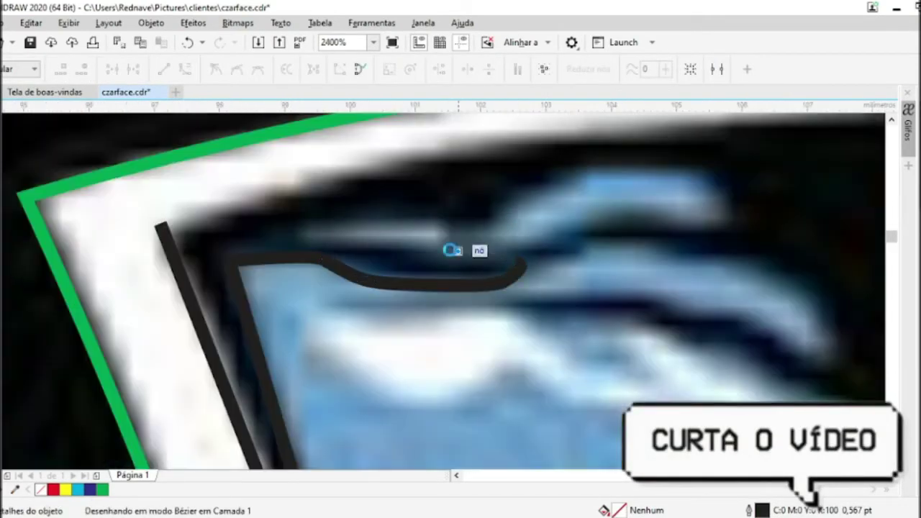
pyautogui.moveTo(282, 227); pyautogui.dragTo(589, 173)
pyautogui.moveTo(727, 256); pyautogui.dragTo(765, 259)
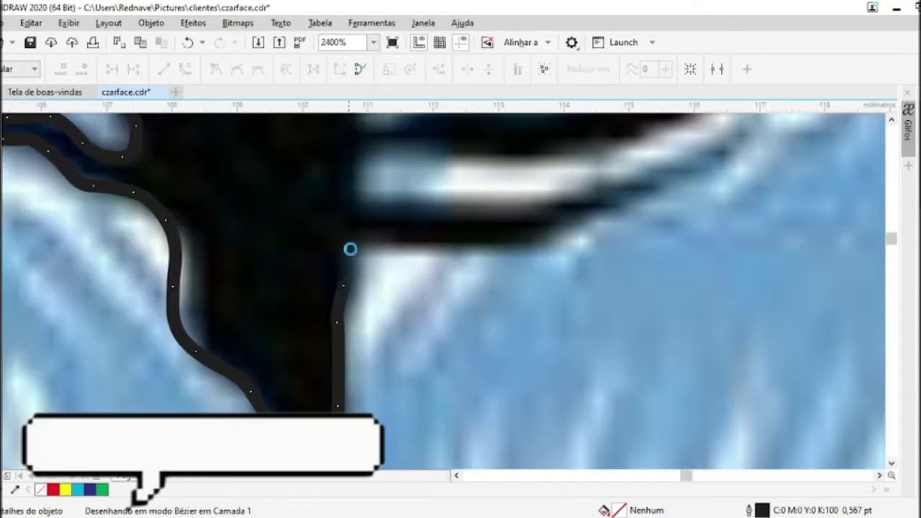
pyautogui.scroll(1, 592, 274)
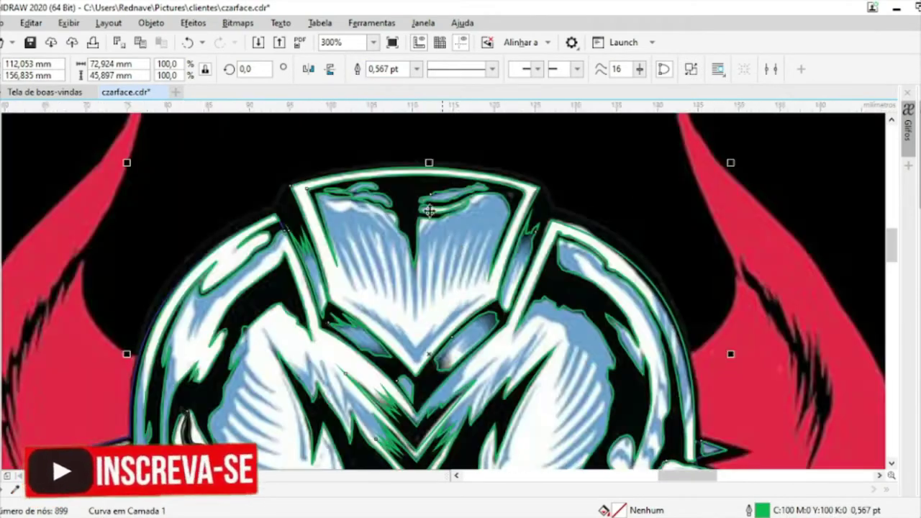
# Enter node editing with F10 and place a node on the visor band's edge
pyautogui.scroll(-2, 429, 209)
pyautogui.scroll(3, 269, 240)
pyautogui.scroll(3, 269, 240)
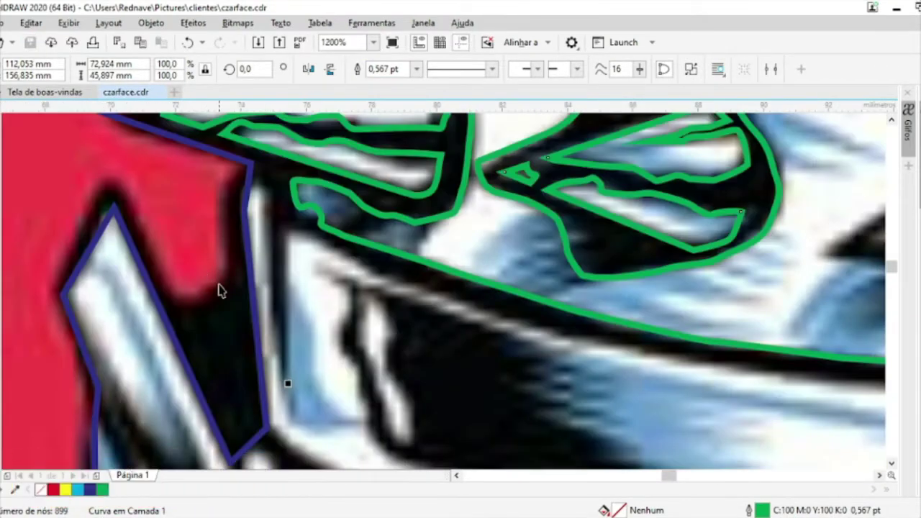
pyautogui.press('F10')
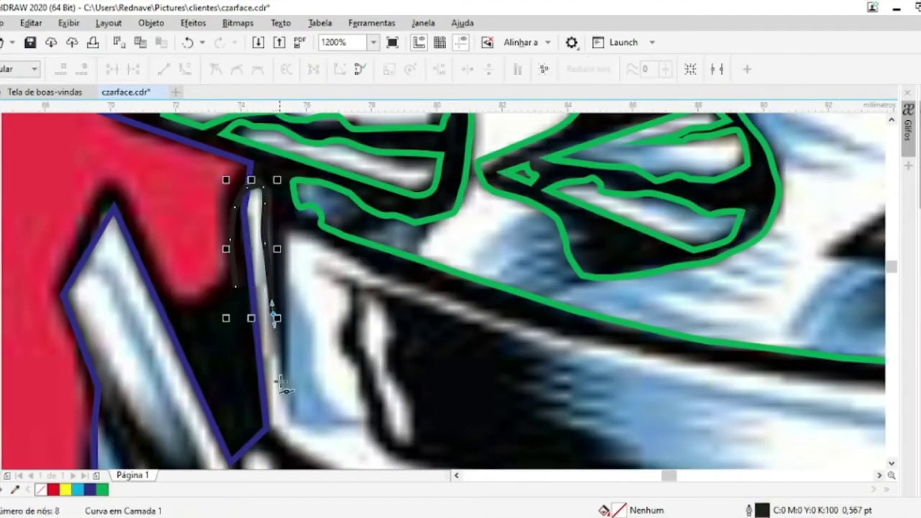
pyautogui.scroll(-3, 306, 231)
pyautogui.scroll(2, 672, 231)
pyautogui.scroll(2, 672, 231)
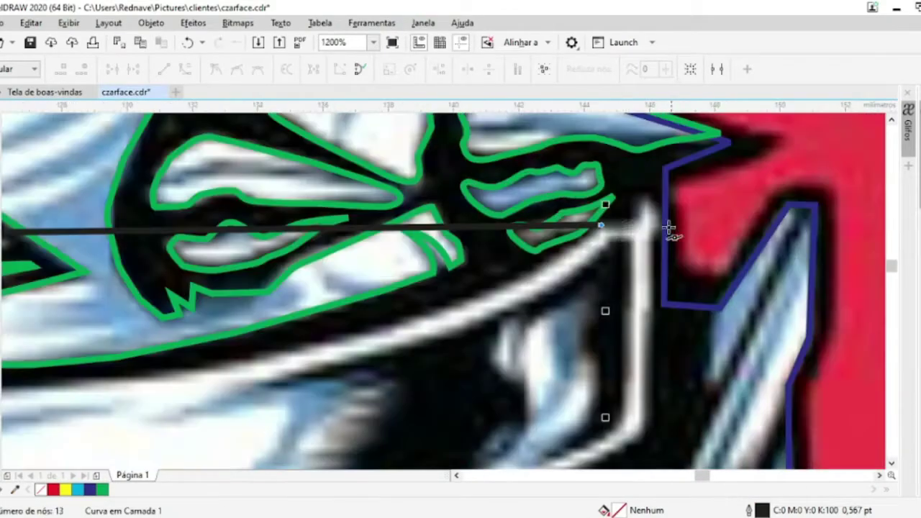
pyautogui.scroll(1, 657, 176)
pyautogui.scroll(-2, 657, 176)
pyautogui.scroll(1, 684, 200)
pyautogui.scroll(-3, 689, 401)
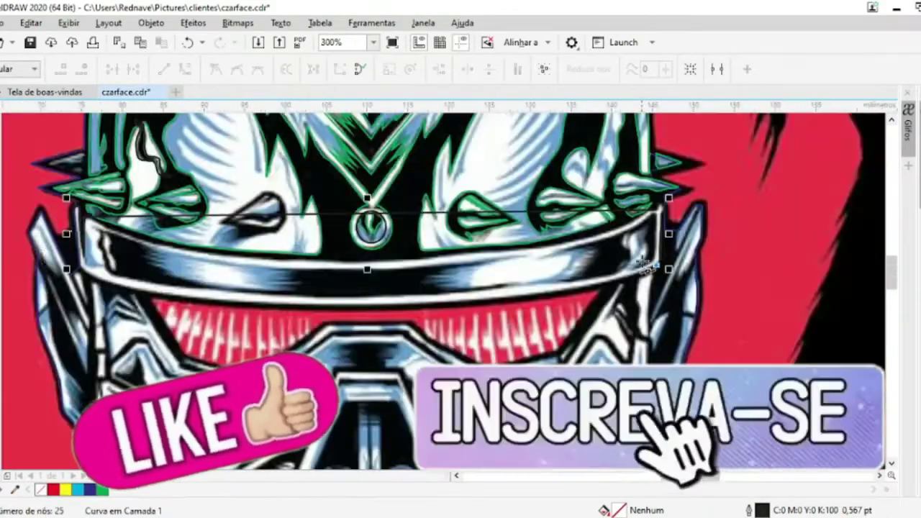
pyautogui.scroll(2, 146, 268)
pyautogui.scroll(-2, 147, 268)
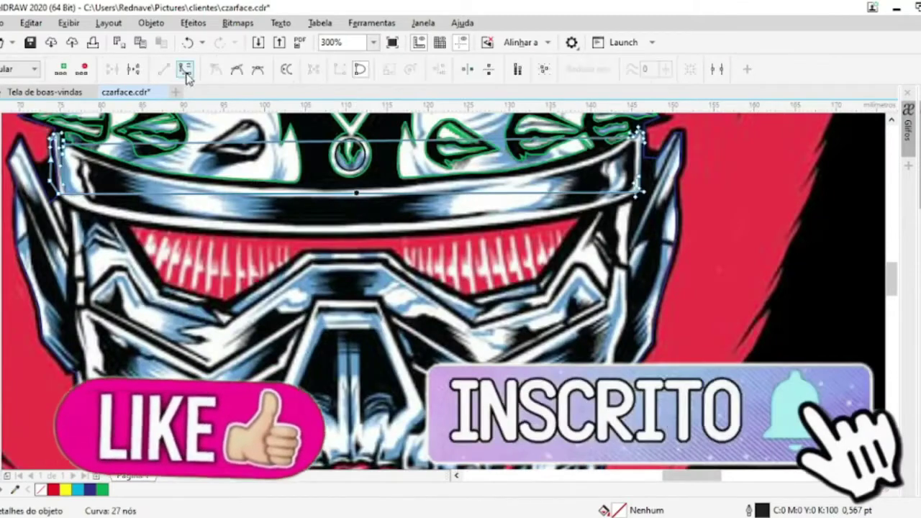
pyautogui.click(341, 231)
# Add a node on the visor band's lower edge
pyautogui.scroll(2, 319, 226)
pyautogui.scroll(-1, 252, 230)
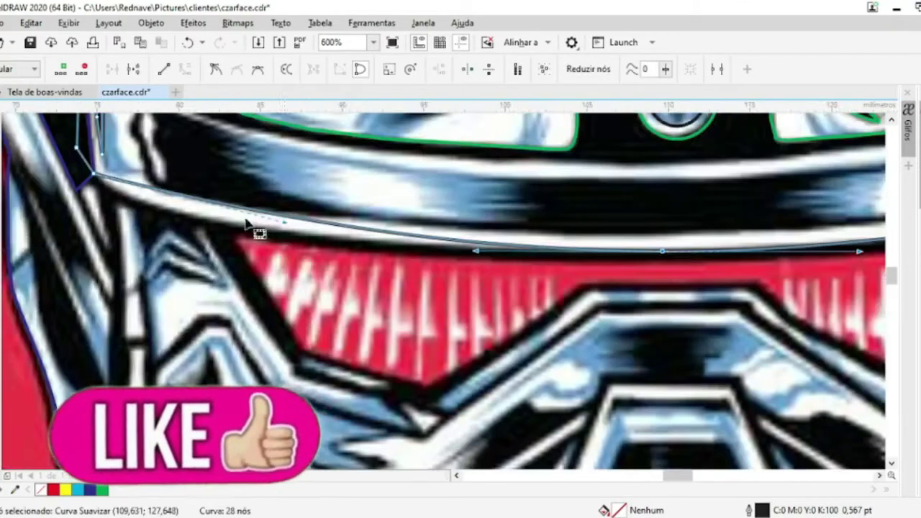
pyautogui.hscroll(5, 310, 223)
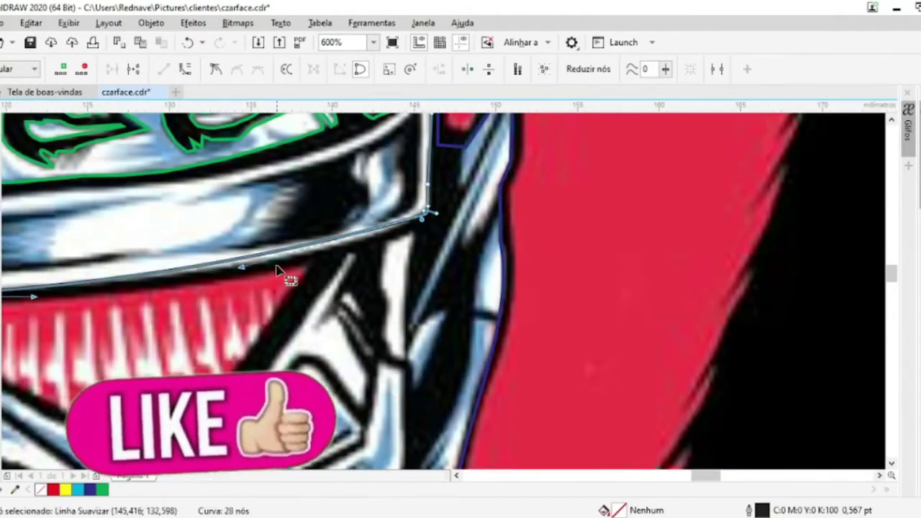
pyautogui.scroll(-2, 375, 239)
pyautogui.scroll(1, 370, 209)
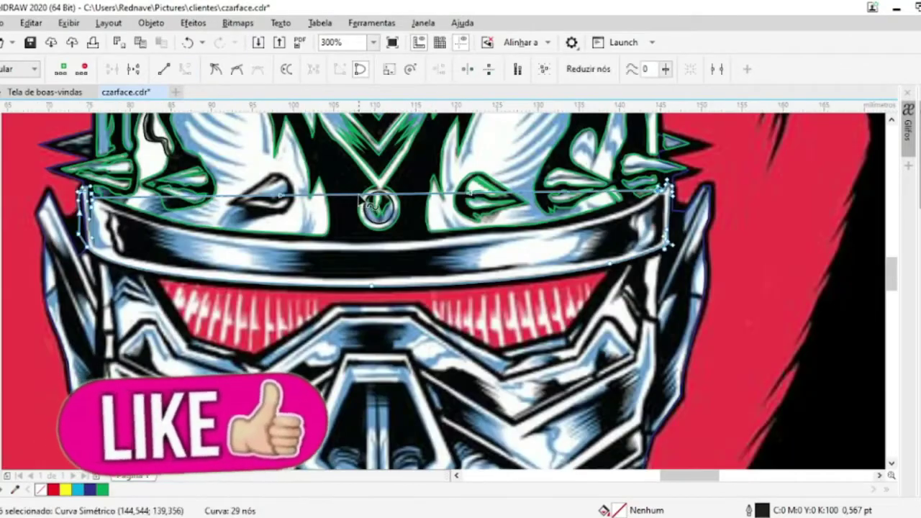
pyautogui.click(366, 247)
pyautogui.scroll(2, 367, 249)
pyautogui.scroll(-1, 144, 237)
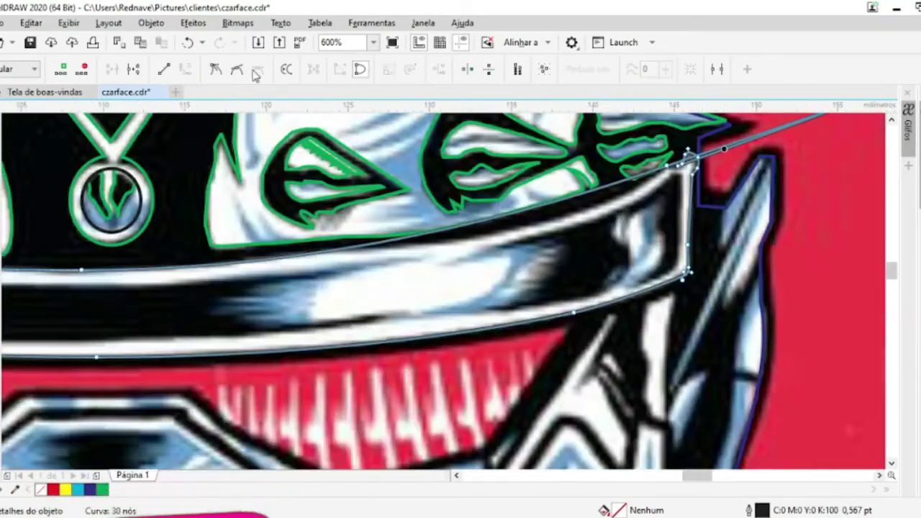
# Bend the visor's upper segment to follow the headband edge above the red visor
pyautogui.moveTo(395, 216); pyautogui.dragTo(287, 263)
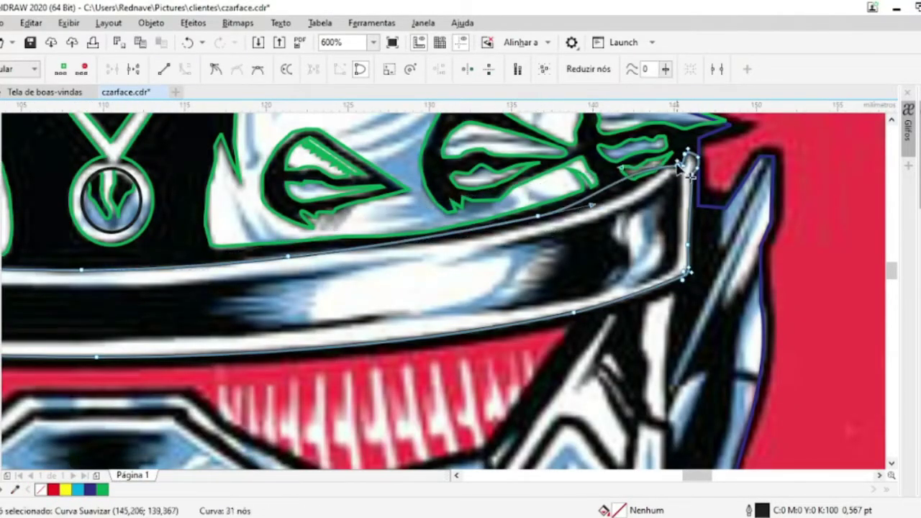
pyautogui.scroll(2, 540, 225)
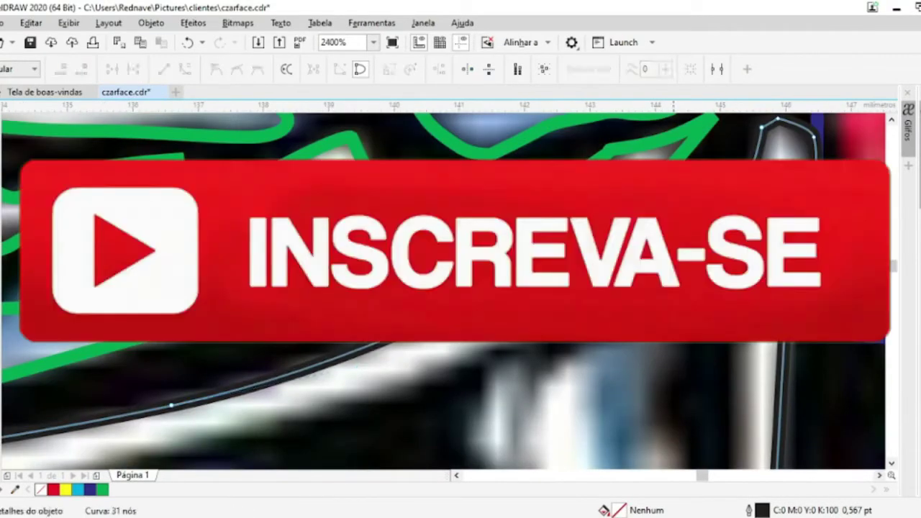
pyautogui.hscroll(3, 533, 403)
pyautogui.scroll(-3, 501, 372)
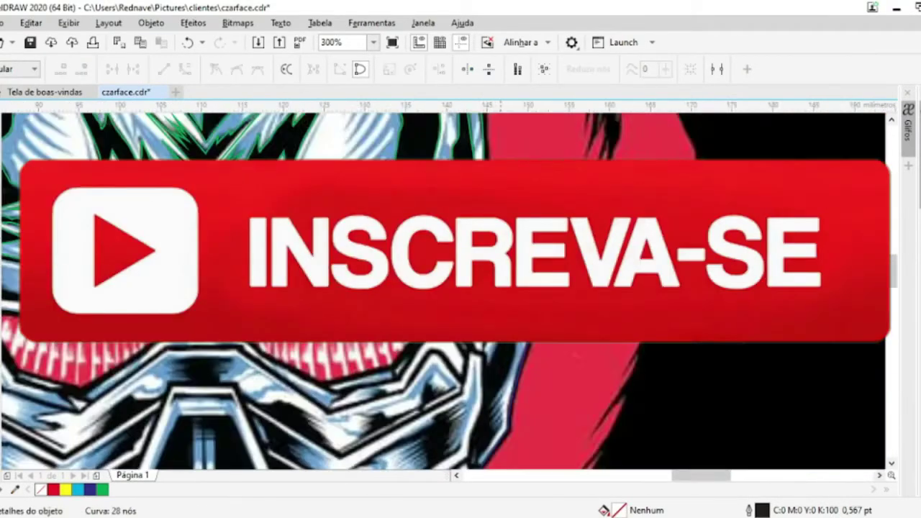
pyautogui.press('space')
pyautogui.scroll(2, 502, 371)
# Select the overlapping visor curves, add an inner contour, then deselect everything
pyautogui.keyDown('alt'); pyautogui.click(501, 371); pyautogui.keyUp('alt')
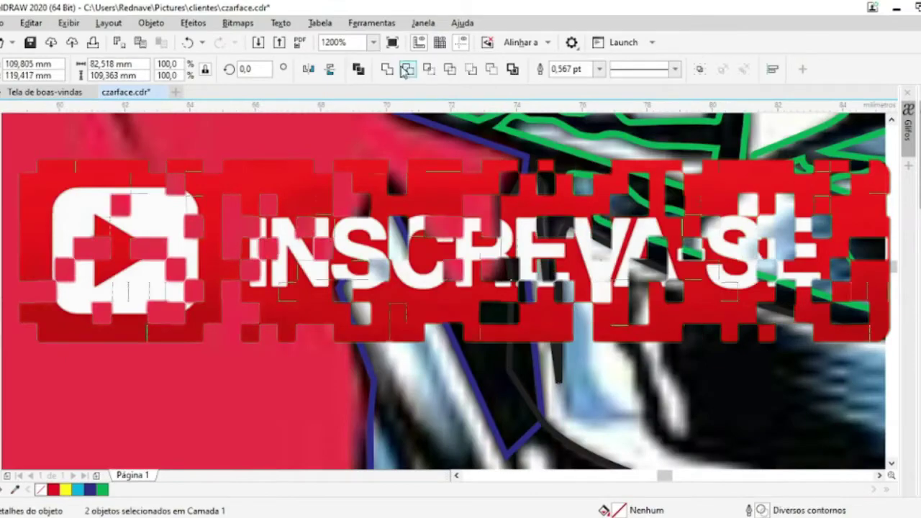
pyautogui.keyDown('alt'); pyautogui.click(514, 370); pyautogui.keyUp('alt')
pyautogui.scroll(-2, 415, 360)
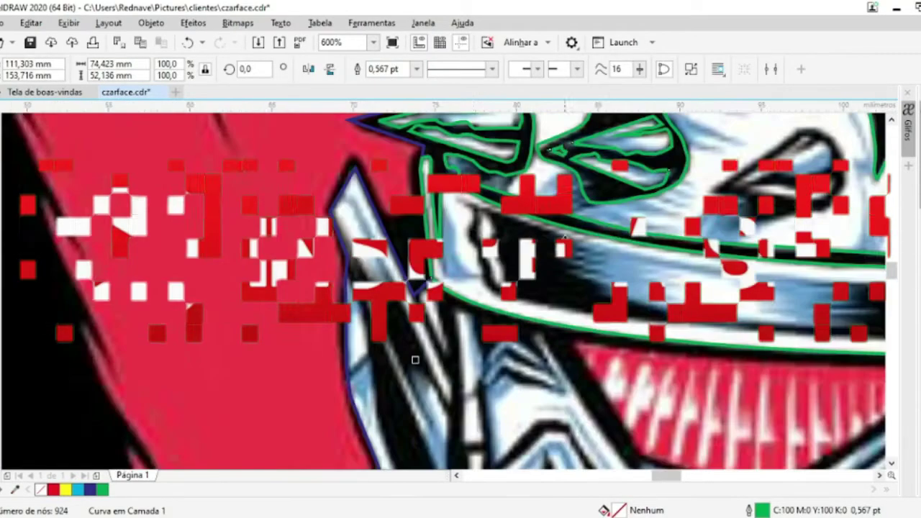
pyautogui.scroll(-4, 665, 247)
pyautogui.scroll(4, 430, 247)
pyautogui.keyDown('shift'); pyautogui.click(430, 247); pyautogui.keyUp('shift')
pyautogui.moveTo(267, 216); pyautogui.dragTo(256, 211)
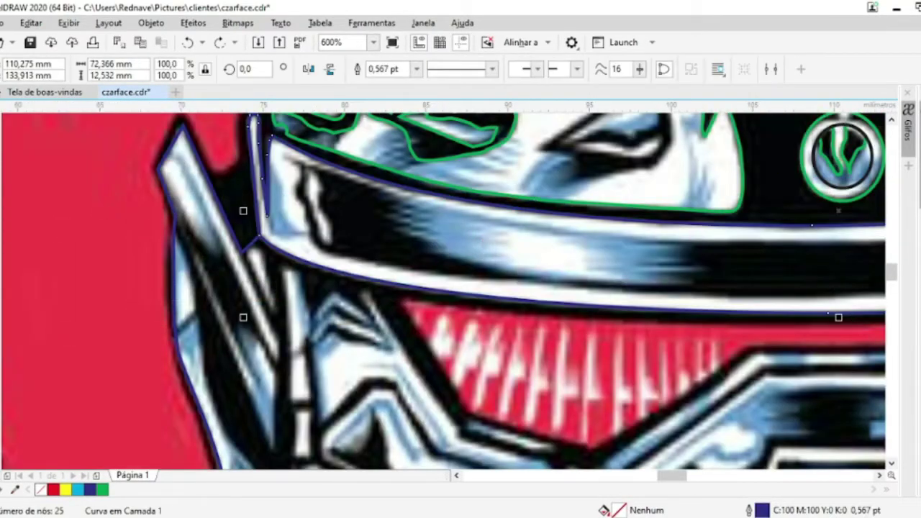
pyautogui.hotkey('ctrl', 'k')
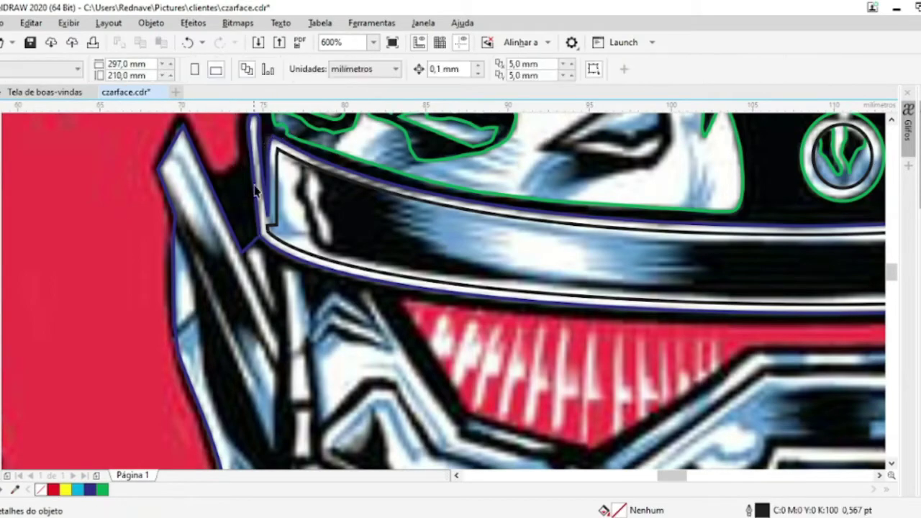
# Delete an unneeded node from the visor curve
pyautogui.click(281, 144)
pyautogui.scroll(2, 506, 354)
pyautogui.click(506, 354)
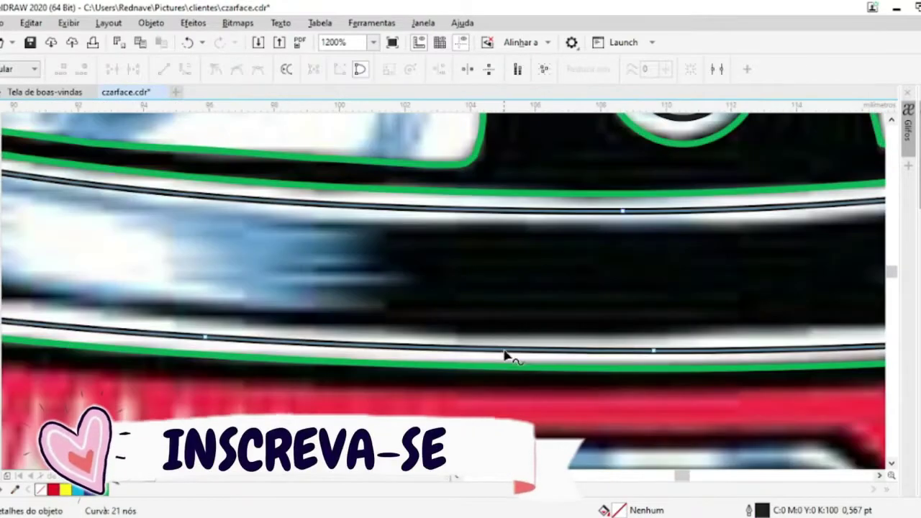
pyautogui.press('F10')
pyautogui.click(658, 346)
pyautogui.scroll(-2, 360, 333)
pyautogui.scroll(1, 338, 299)
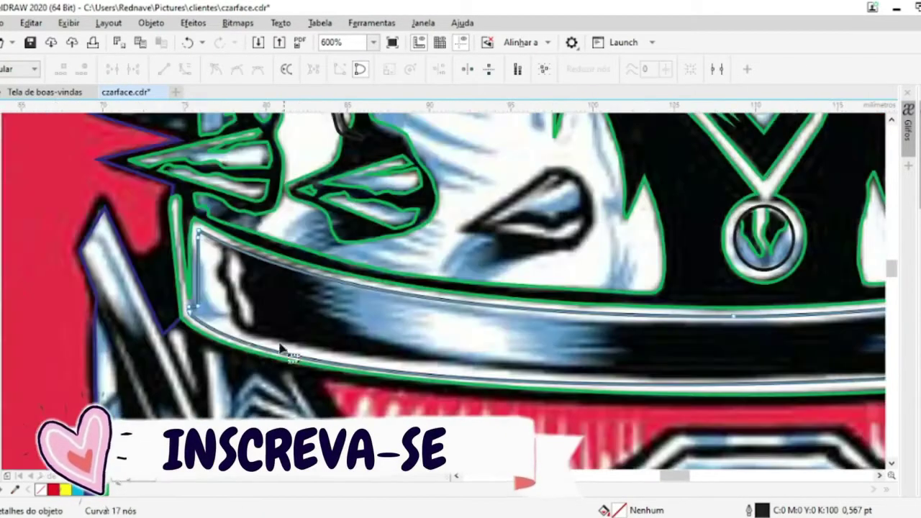
pyautogui.press('Delete')
pyautogui.hscroll(5, 360, 353)
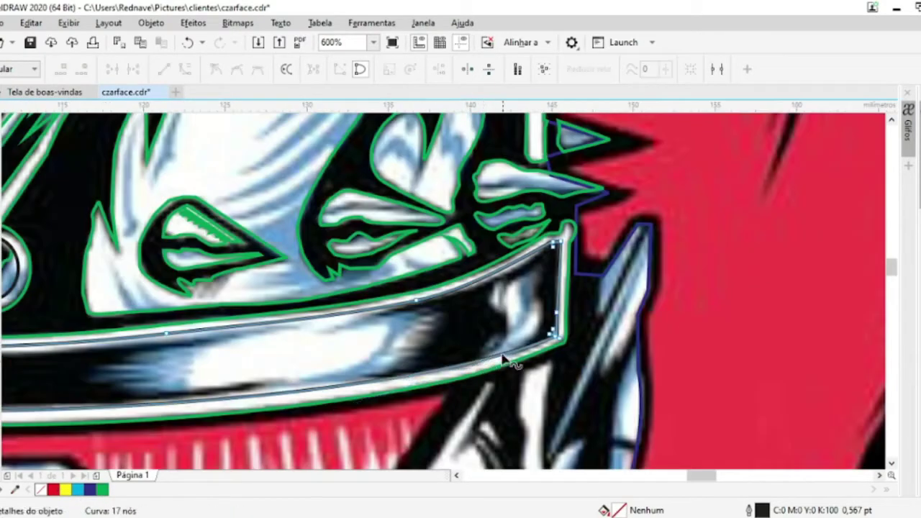
# Reshape the visor's lower edge segment and select the node at its end
pyautogui.moveTo(257, 422); pyautogui.dragTo(456, 411)
pyautogui.scroll(-1, 297, 412)
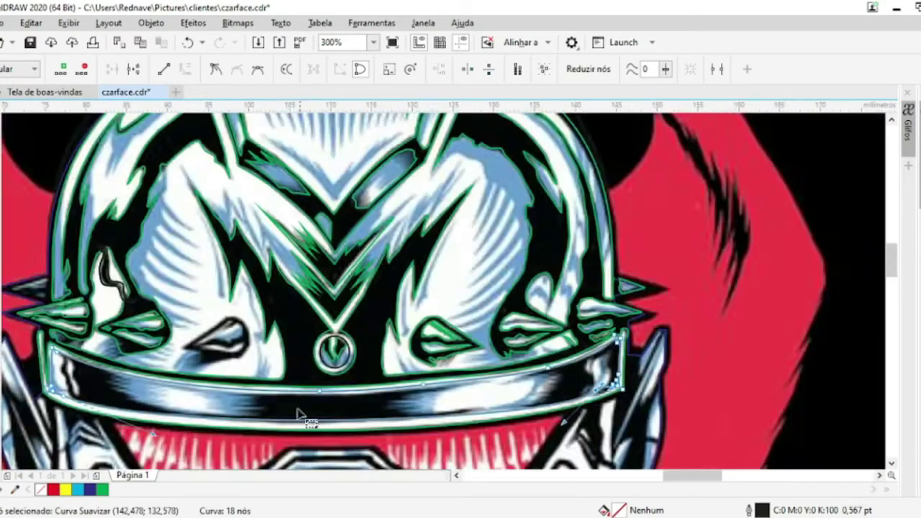
pyautogui.scroll(1, 580, 357)
pyautogui.click(751, 363)
pyautogui.scroll(1, 734, 374)
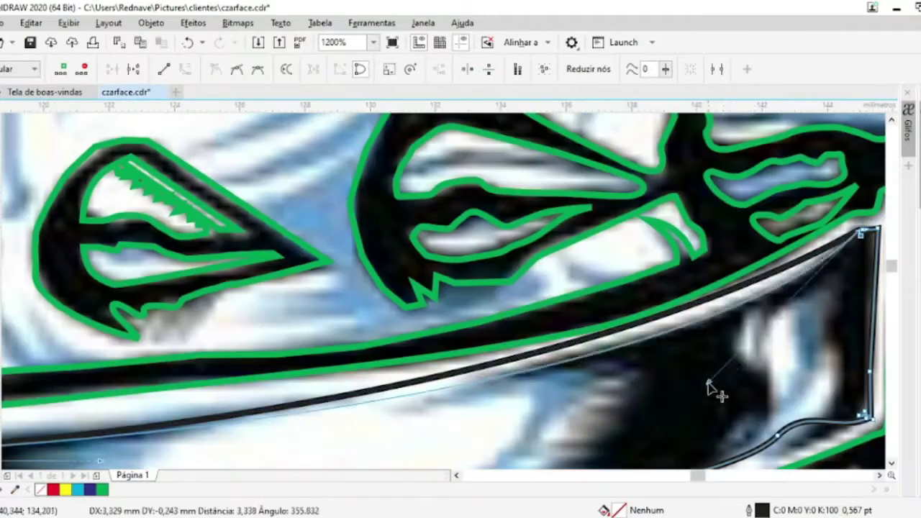
pyautogui.scroll(-2, 186, 404)
pyautogui.scroll(1, 186, 405)
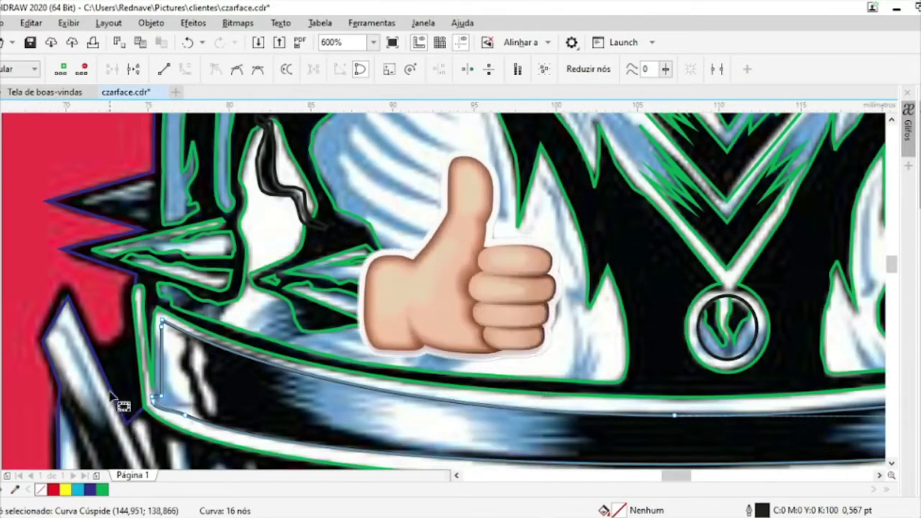
pyautogui.scroll(1, 115, 398)
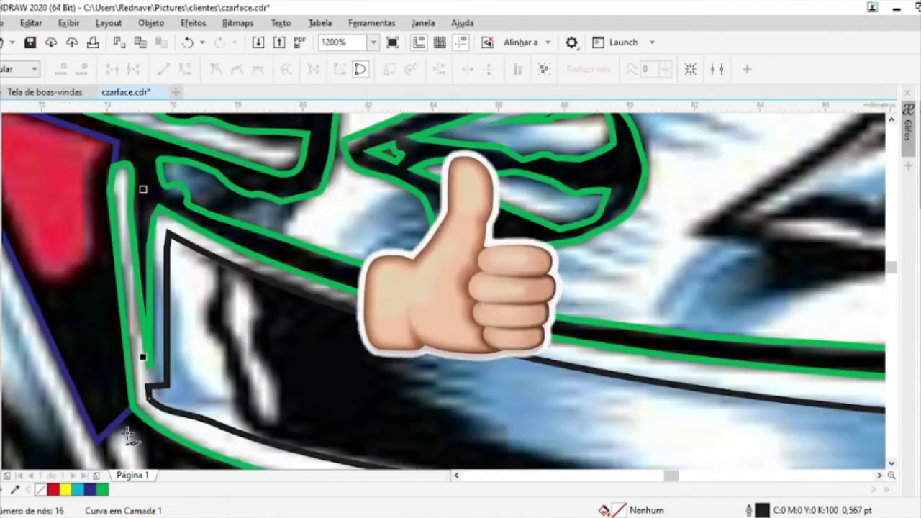
# Trace a new curve along the visor's left edge and merge it with the other curve
pyautogui.click(112, 437)
pyautogui.moveTo(277, 454); pyautogui.dragTo(232, 414)
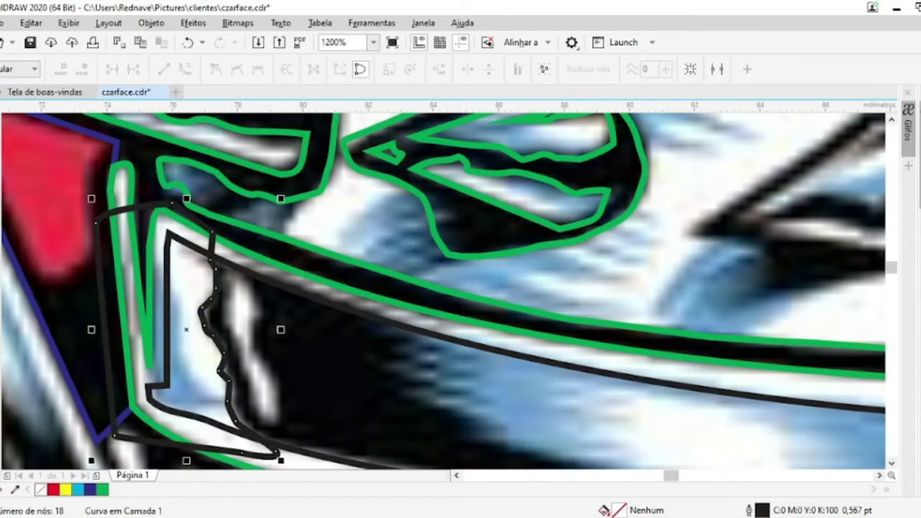
pyautogui.press('space')
pyautogui.click(98, 301)
pyautogui.keyDown('shift'); pyautogui.click(167, 302); pyautogui.keyUp('shift')
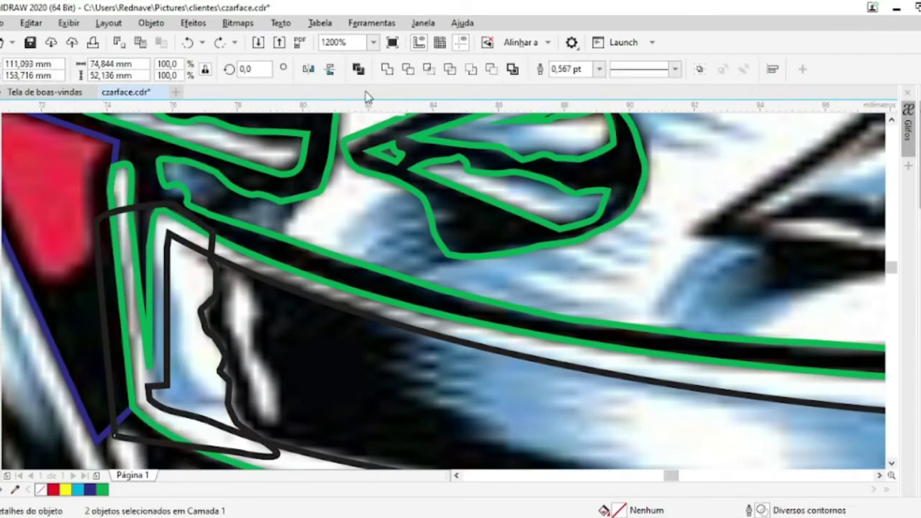
pyautogui.click(418, 69)
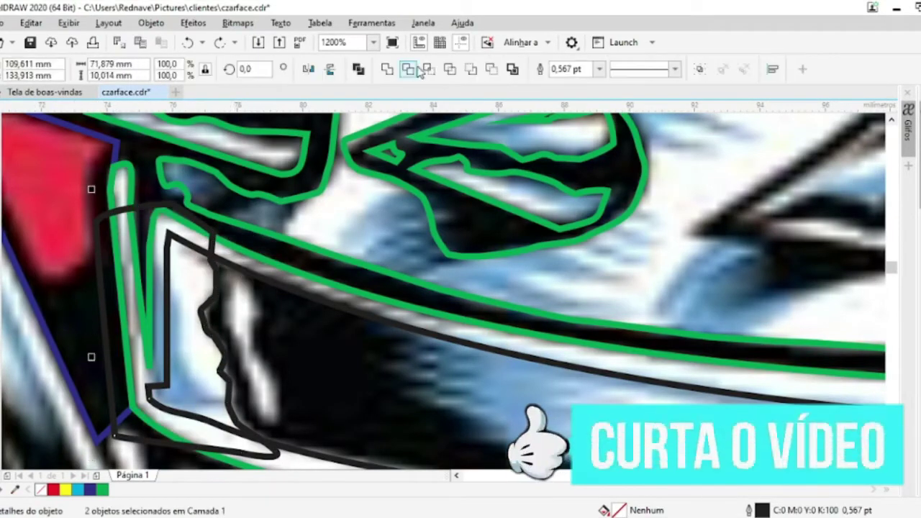
pyautogui.press('Escape')
# Try extending the path up the right side and over the top, then undo the stray loop
pyautogui.scroll(1, 200, 288)
pyautogui.press('F10')
pyautogui.scroll(-1, 441, 339)
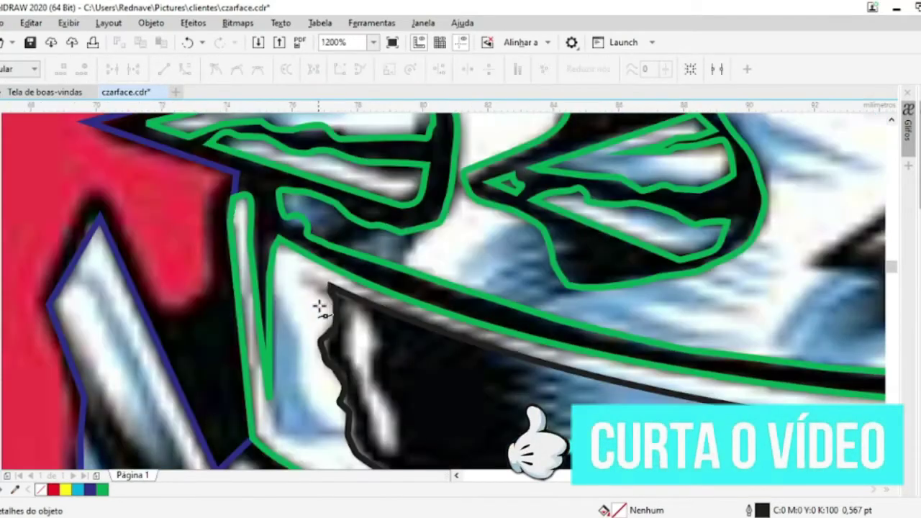
pyautogui.click(367, 301)
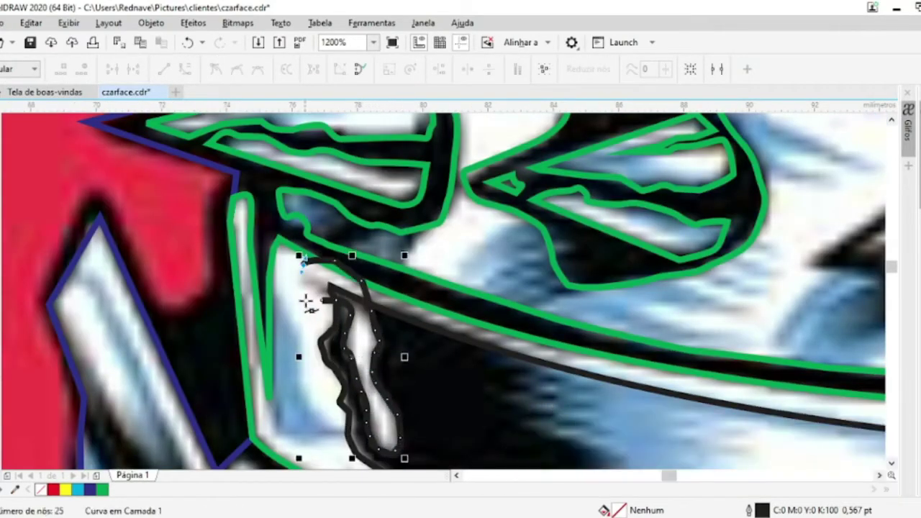
pyautogui.click(328, 292)
pyautogui.hotkey('ctrl', 'z')
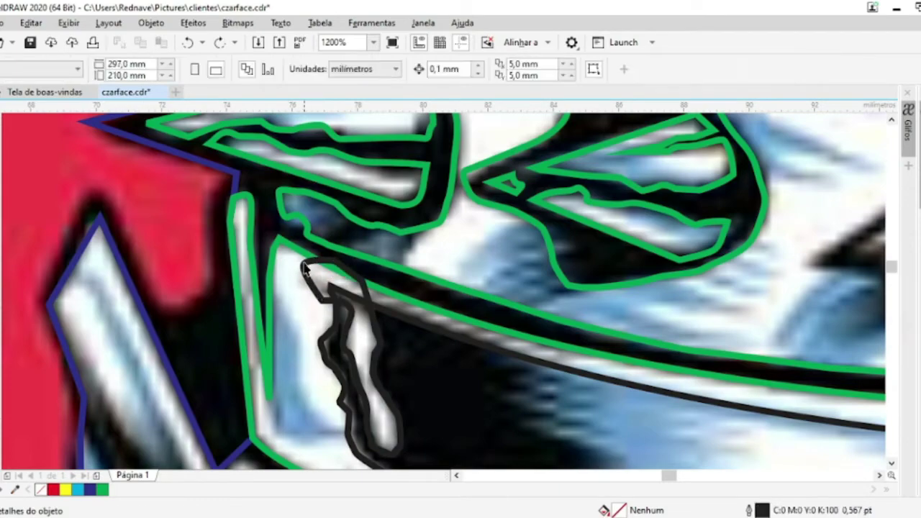
pyautogui.hotkey('ctrl', 'z')
pyautogui.scroll(-1, 315, 287)
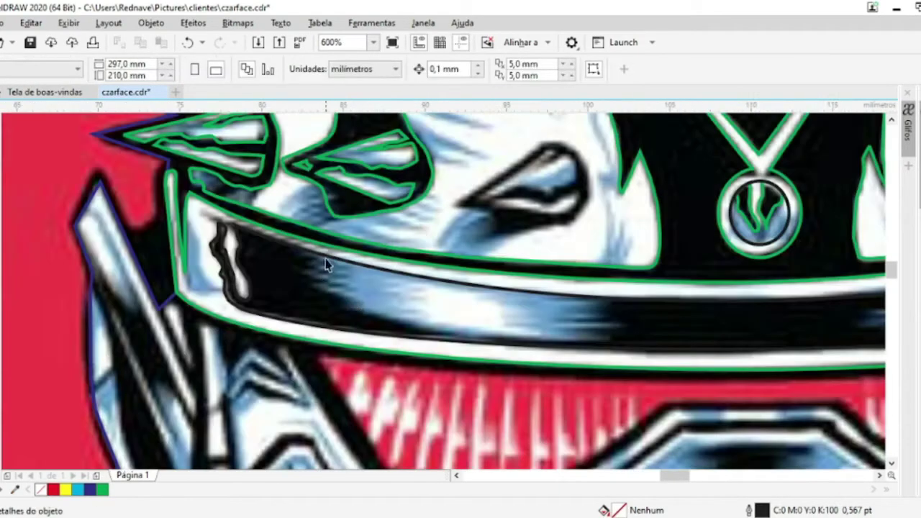
pyautogui.scroll(1, 325, 265)
# Trace a jagged contour on the brim and combine it with a second curve
pyautogui.click(338, 245)
pyautogui.click(265, 283)
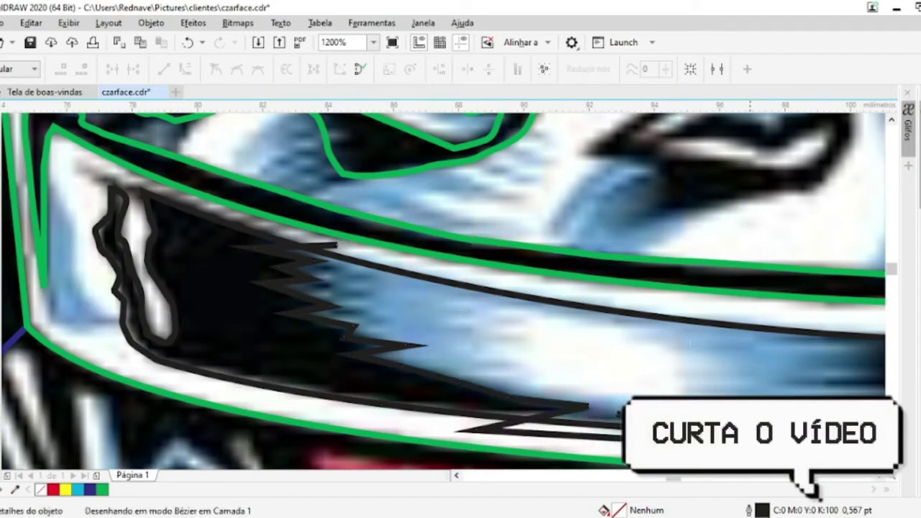
pyautogui.hscroll(5, 324, 426)
pyautogui.click(288, 372)
pyautogui.click(274, 319)
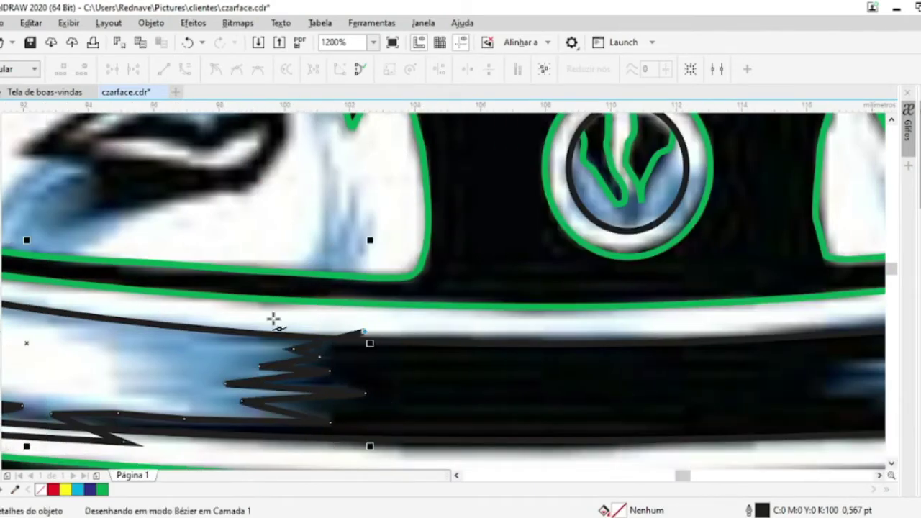
pyautogui.press('space')
pyautogui.hscroll(-5, 192, 346)
pyautogui.hscroll(-5, 32, 176)
pyautogui.keyDown('shift'); pyautogui.click(207, 293); pyautogui.keyUp('shift')
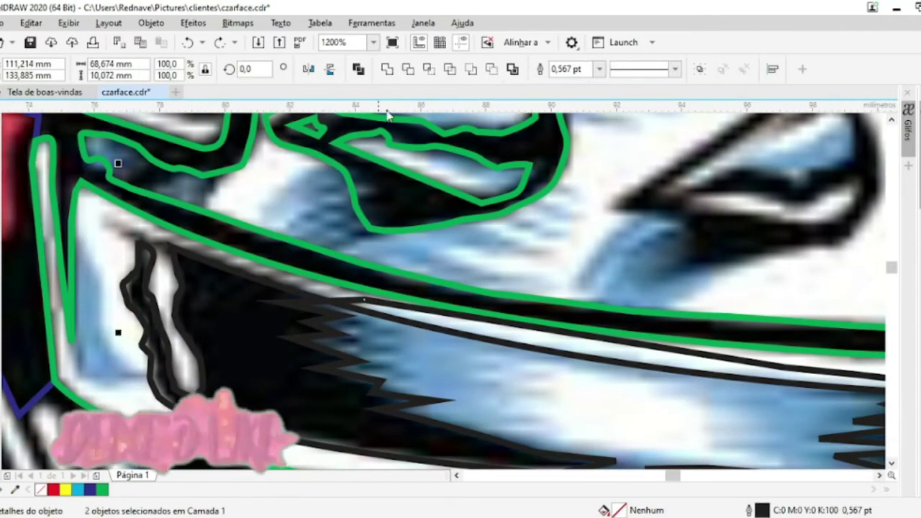
pyautogui.hotkey('ctrl', 'l')
# Combine the brim contour into the green outline curve with Ctrl+L
pyautogui.scroll(-3, 668, 323)
pyautogui.scroll(2, 562, 335)
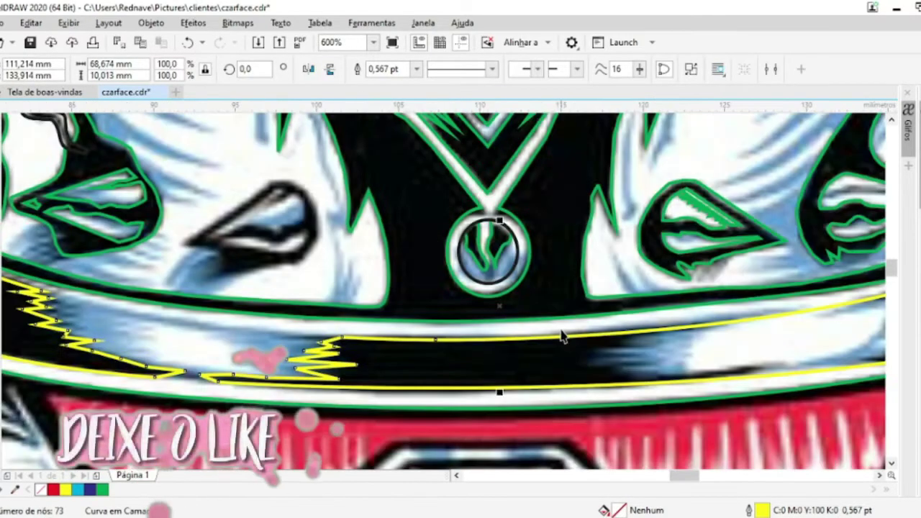
pyautogui.keyDown('shift'); pyautogui.click(438, 312); pyautogui.keyUp('shift')
pyautogui.hotkey('ctrl', 'l')
# Trace a new closed contour with a jagged edge along the brim
pyautogui.scroll(-2, 444, 387)
pyautogui.scroll(2, 445, 387)
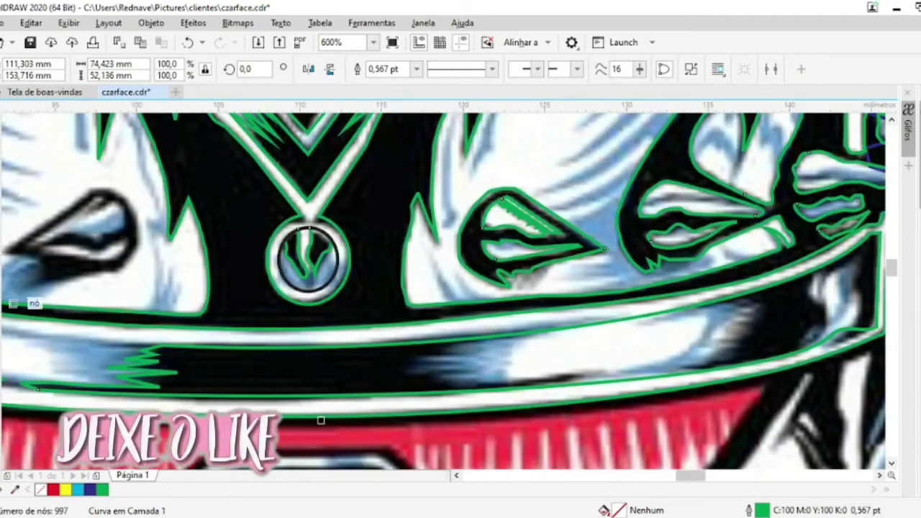
pyautogui.scroll(1, 559, 281)
pyautogui.moveTo(632, 256); pyautogui.dragTo(475, 302)
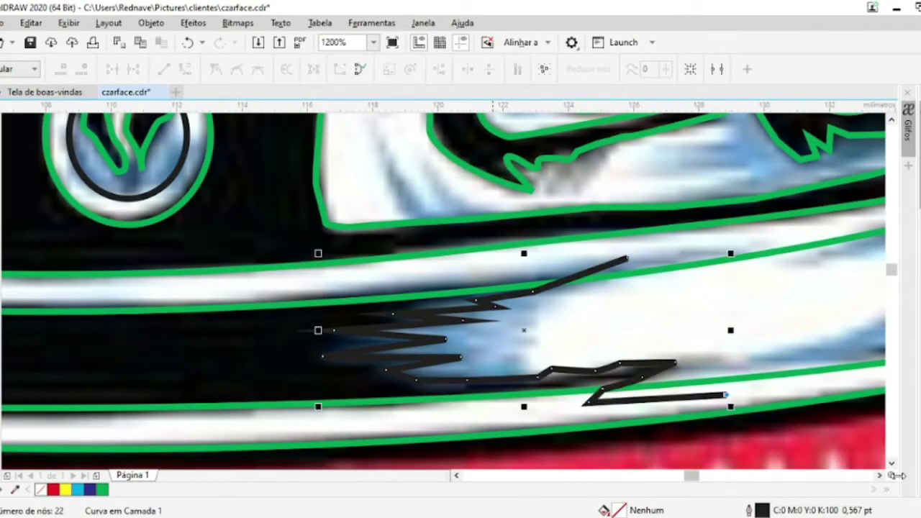
pyautogui.hscroll(5, 726, 395)
pyautogui.moveTo(603, 364)
pyautogui.mouseDown()
pyautogui.moveTo(635, 271)
pyautogui.moveTo(682, 229)
pyautogui.mouseUp()
pyautogui.click(282, 258)
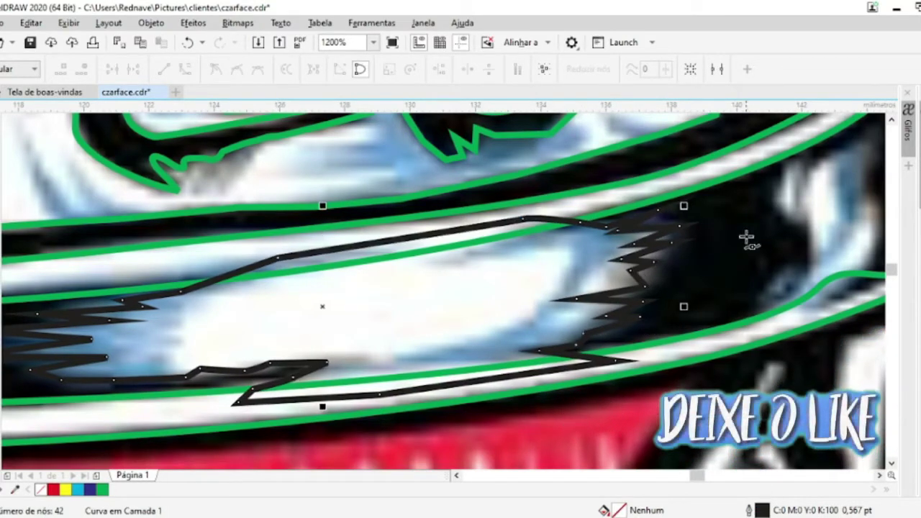
# Merge the new brim contour with the green outline curve
pyautogui.press('space')
pyautogui.click(466, 266)
pyautogui.click(216, 246)
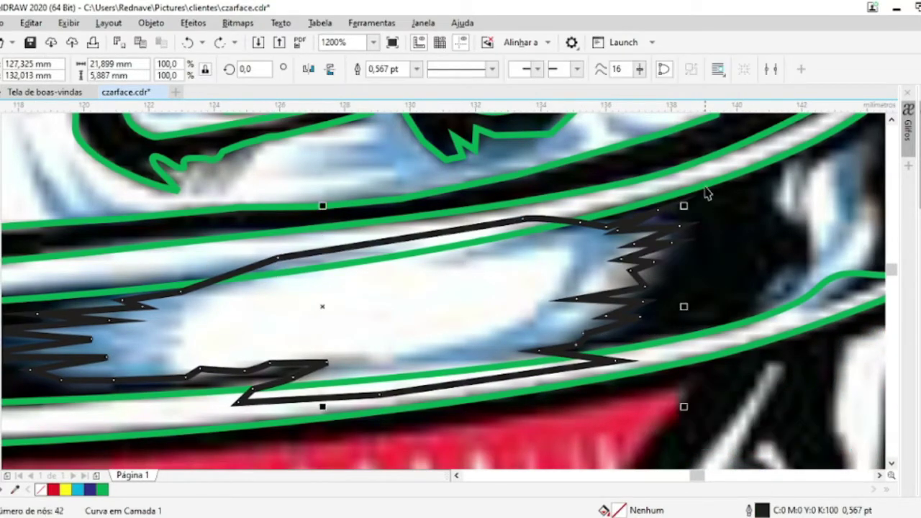
pyautogui.keyDown('shift'); pyautogui.click(707, 189); pyautogui.keyUp('shift')
pyautogui.press('Escape')
pyautogui.click(431, 285)
pyautogui.keyDown('shift'); pyautogui.click(424, 239); pyautogui.keyUp('shift')
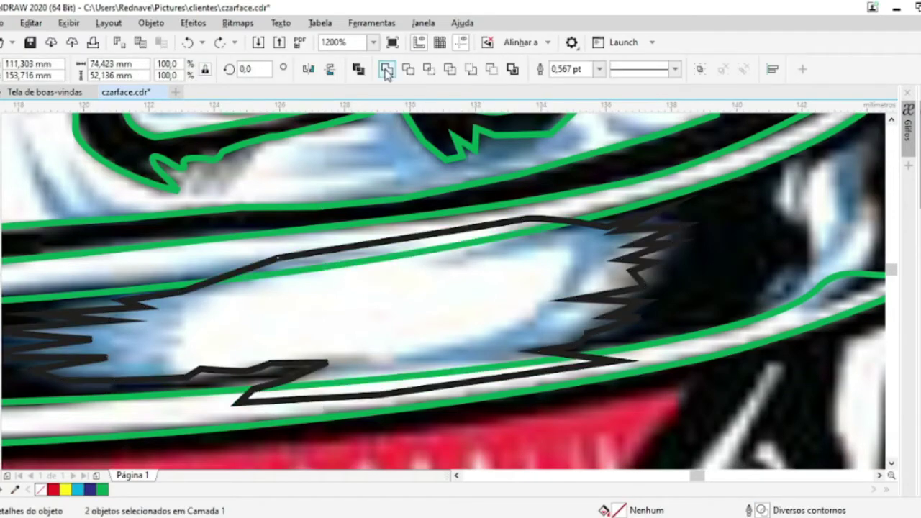
pyautogui.click(387, 70)
# Trace the next highlight shape as a closed point-by-point contour
pyautogui.moveTo(319, 372); pyautogui.dragTo(335, 377)
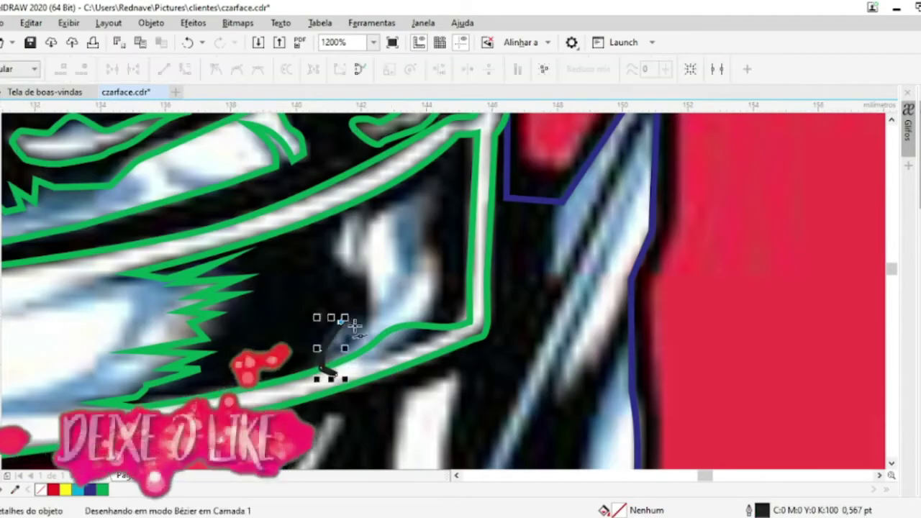
pyautogui.click(371, 310)
pyautogui.click(370, 273)
pyautogui.click(352, 229)
pyautogui.click(393, 209)
pyautogui.click(439, 190)
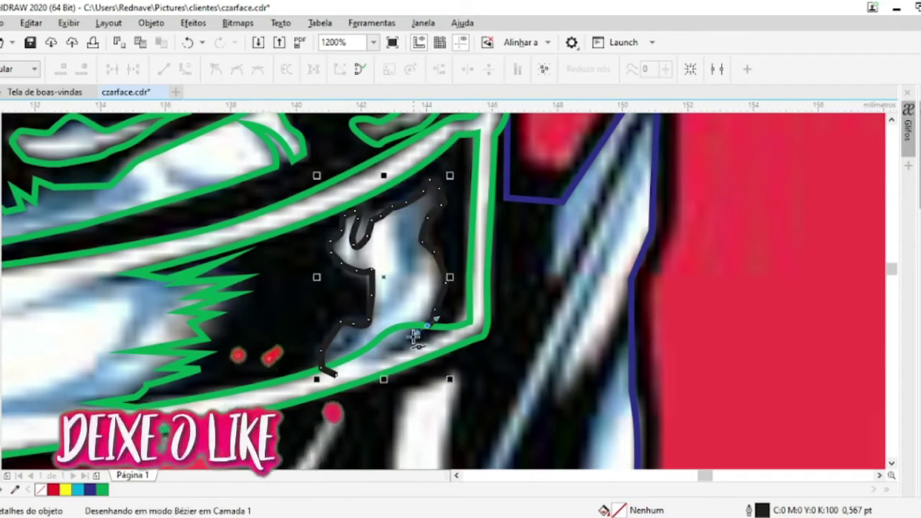
pyautogui.click(396, 351)
pyautogui.click(337, 374)
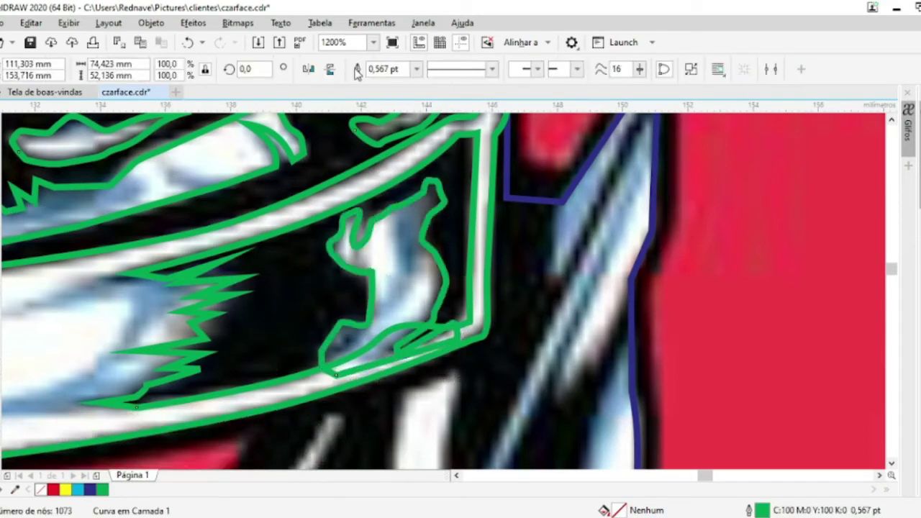
# Combine the highlight into the green outline, adjust a node, and pick the Smooth tool
pyautogui.keyDown('shift'); pyautogui.click(309, 304); pyautogui.keyUp('shift')
pyautogui.hotkey('ctrl', 'l')
pyautogui.press('F10')
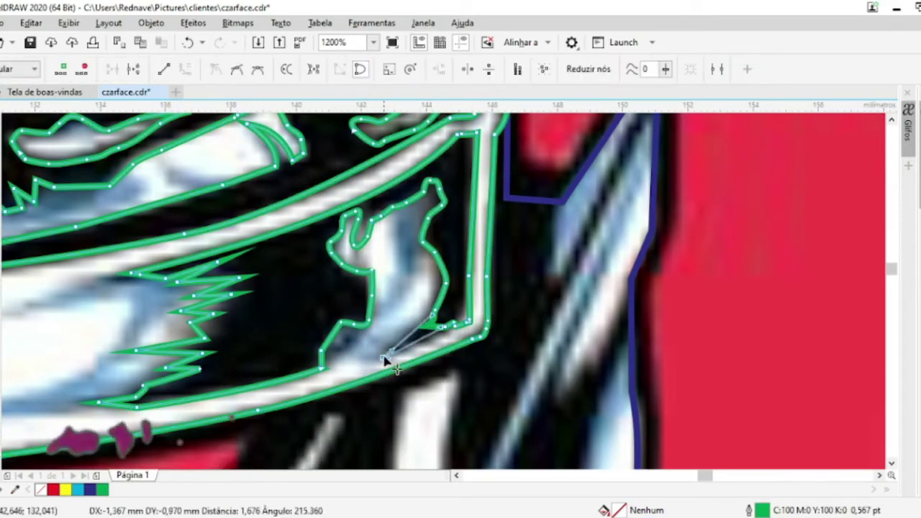
pyautogui.moveTo(384, 362); pyautogui.dragTo(456, 325)
pyautogui.click(1, 117)
pyautogui.click(29, 139)
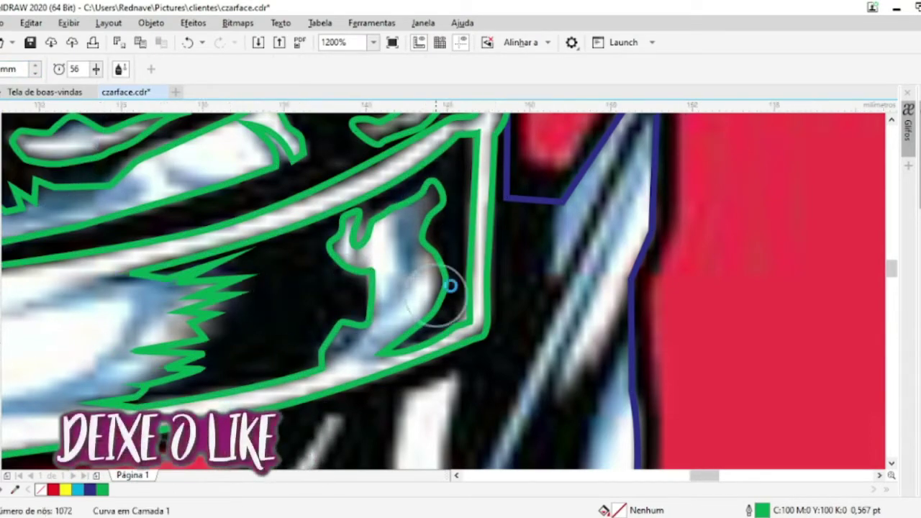
# Draw a short traced stroke near the helmet's left spike
pyautogui.scroll(-2, 450, 286)
pyautogui.scroll(2, 422, 298)
pyautogui.scroll(-2, 422, 299)
pyautogui.scroll(2, 421, 216)
pyautogui.scroll(-2, 432, 216)
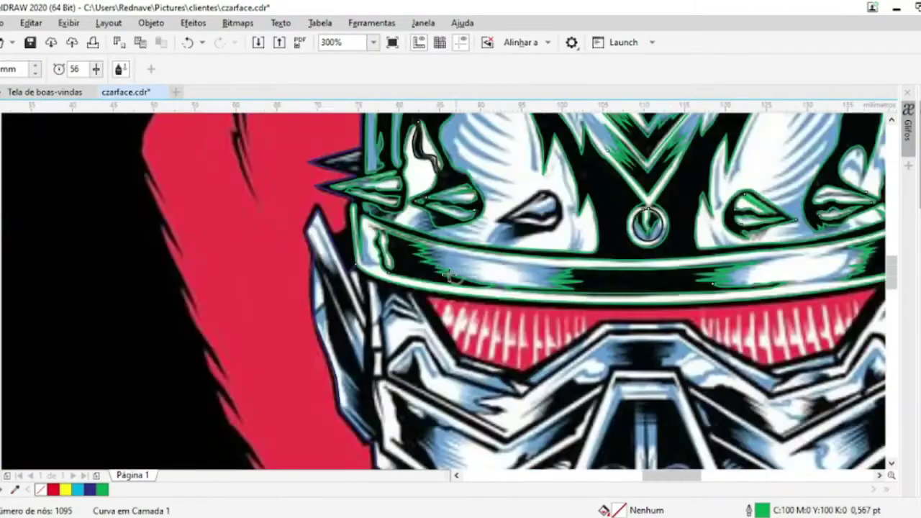
pyautogui.scroll(2, 449, 275)
pyautogui.scroll(-1, 648, 329)
pyautogui.scroll(1, 350, 329)
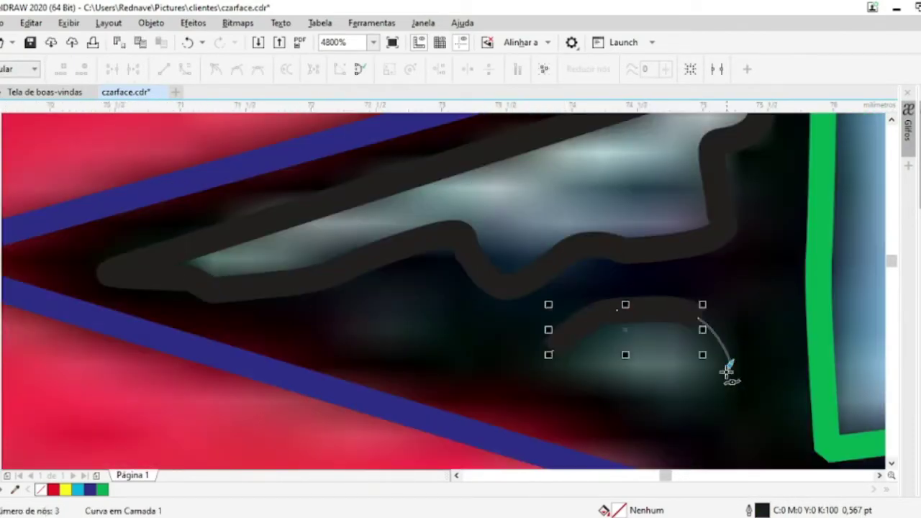
pyautogui.moveTo(728, 371); pyautogui.dragTo(605, 369)
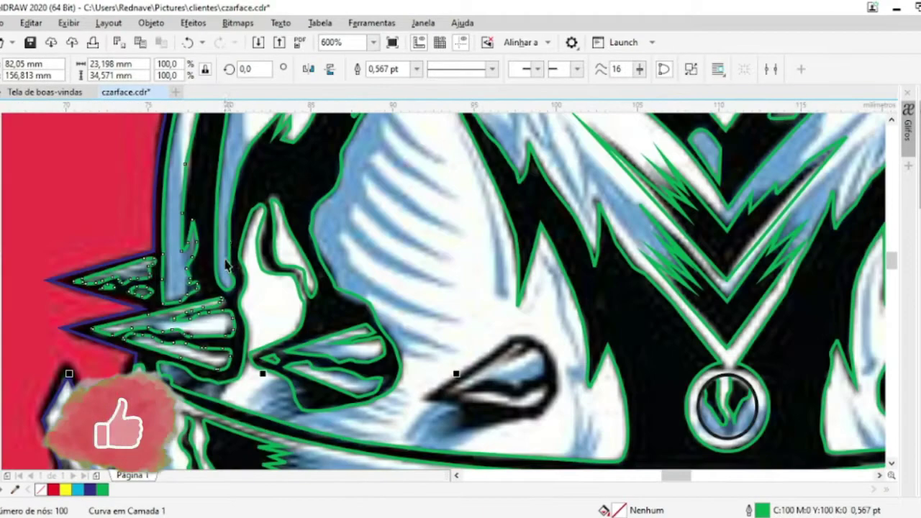
# Save the czarface drawing
pyautogui.click(31, 44)
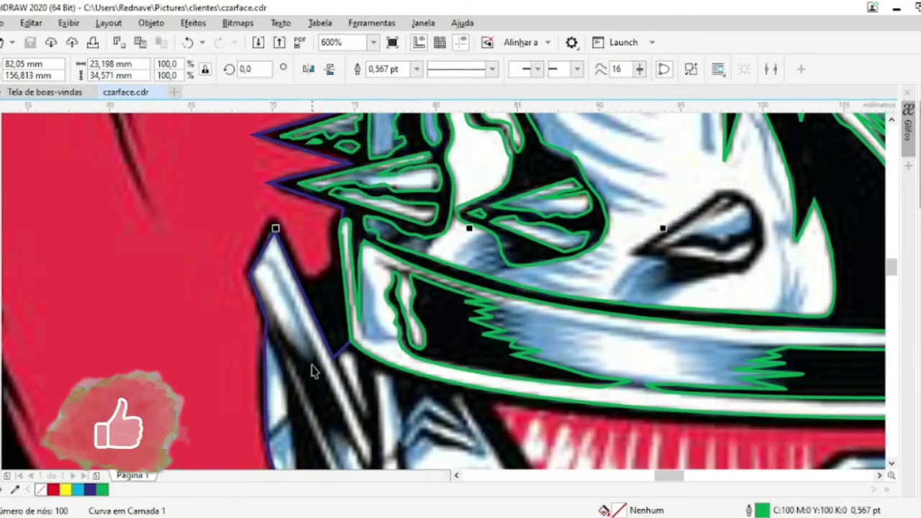
pyautogui.scroll(-3, 311, 371)
pyautogui.scroll(-3, 675, 308)
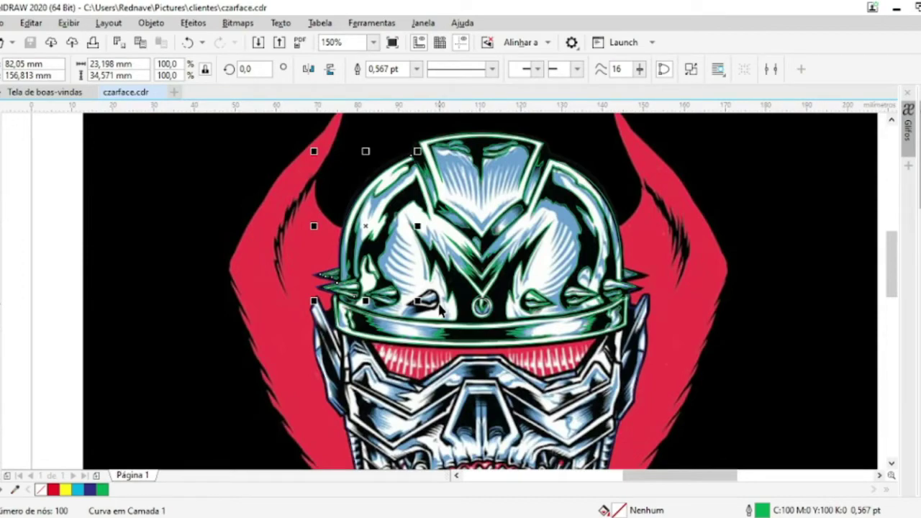
pyautogui.scroll(2, 299, 315)
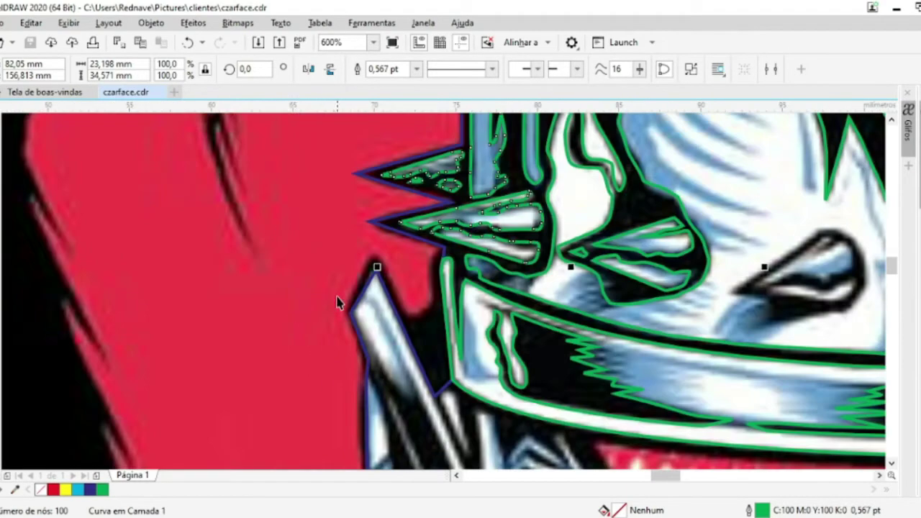
pyautogui.scroll(-2, 338, 302)
pyautogui.scroll(2, 348, 344)
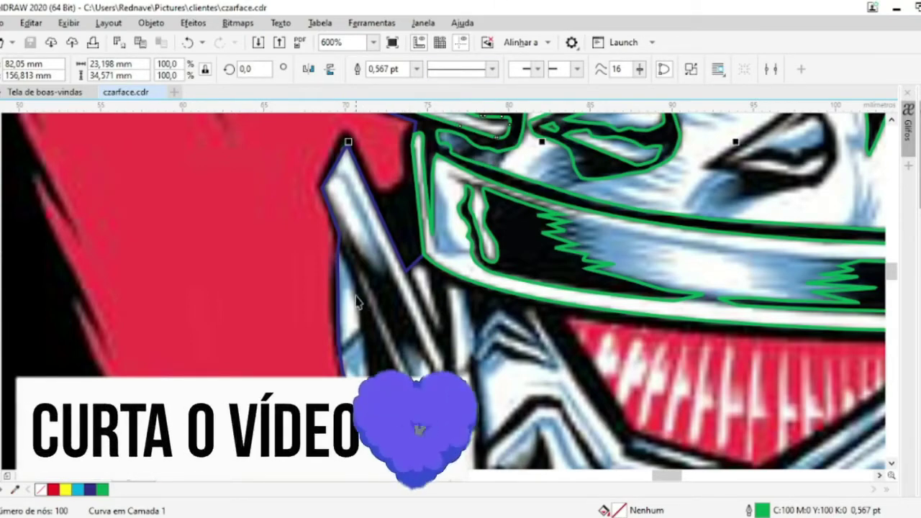
# Add a point to the new contour and give the selected curve a yellow outline
pyautogui.press('F10')
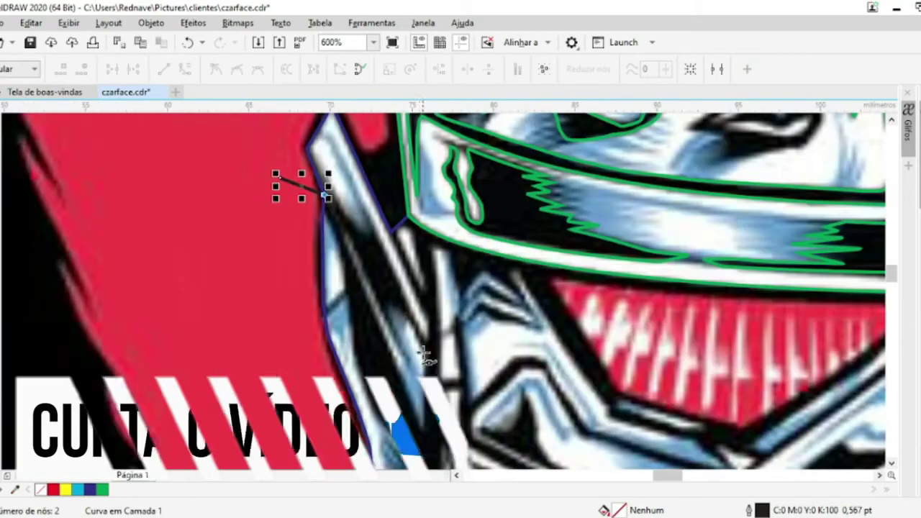
pyautogui.click(425, 429)
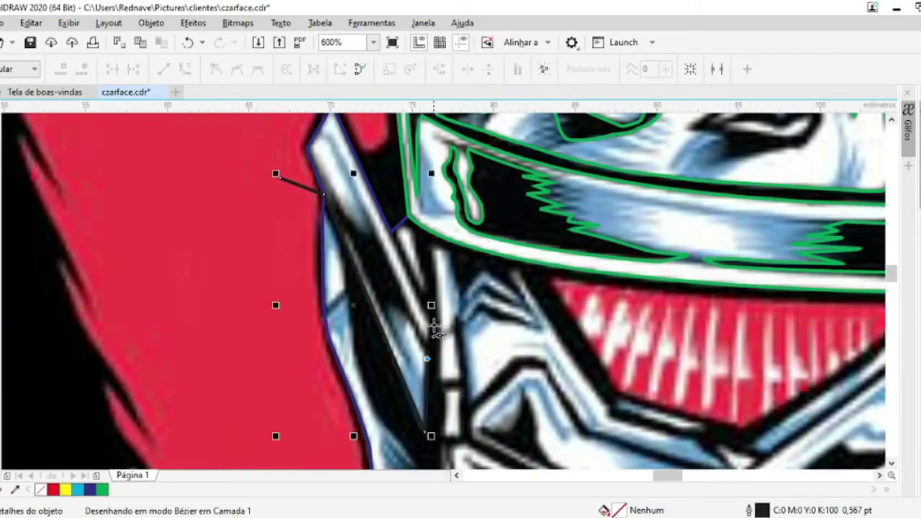
pyautogui.scroll(2, 418, 235)
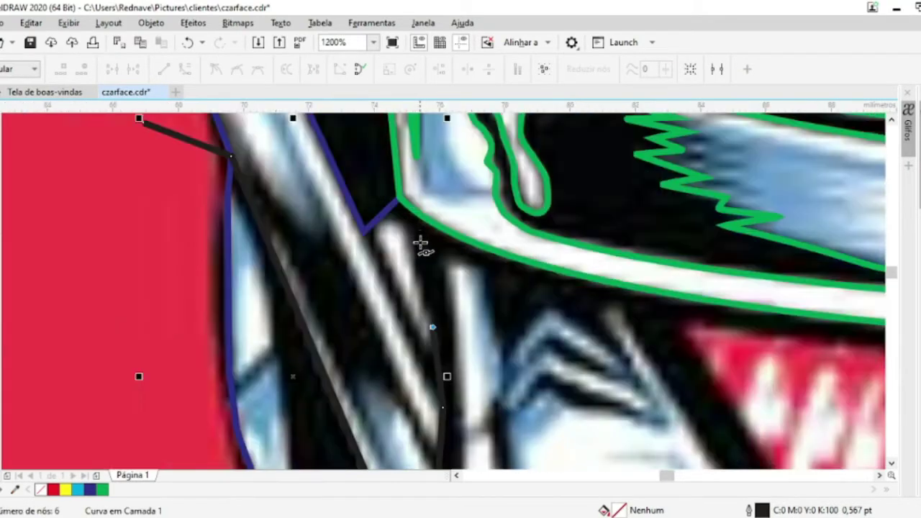
pyautogui.scroll(-4, 358, 272)
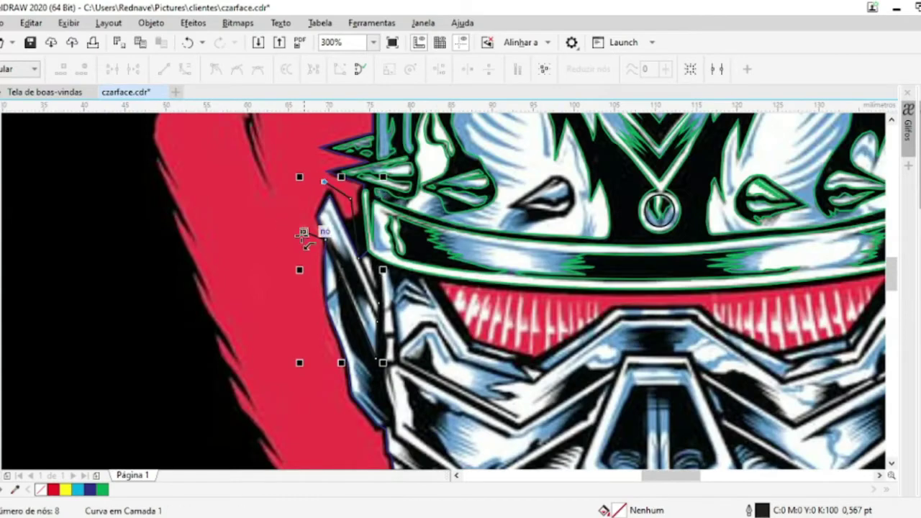
pyautogui.rightClick(64, 491)
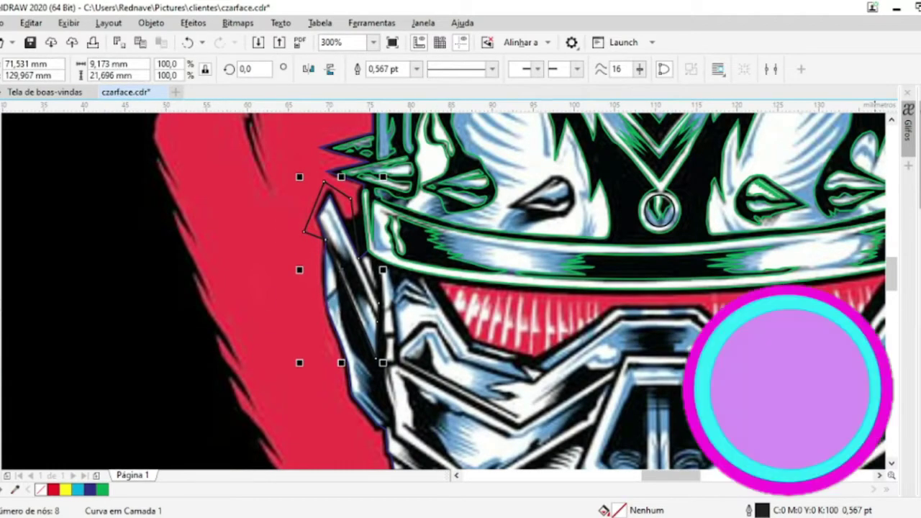
pyautogui.scroll(2, 330, 306)
pyautogui.scroll(-2, 330, 306)
# Trace Bézier contours down the mask edge beside the left helmet strap
pyautogui.press('F5')
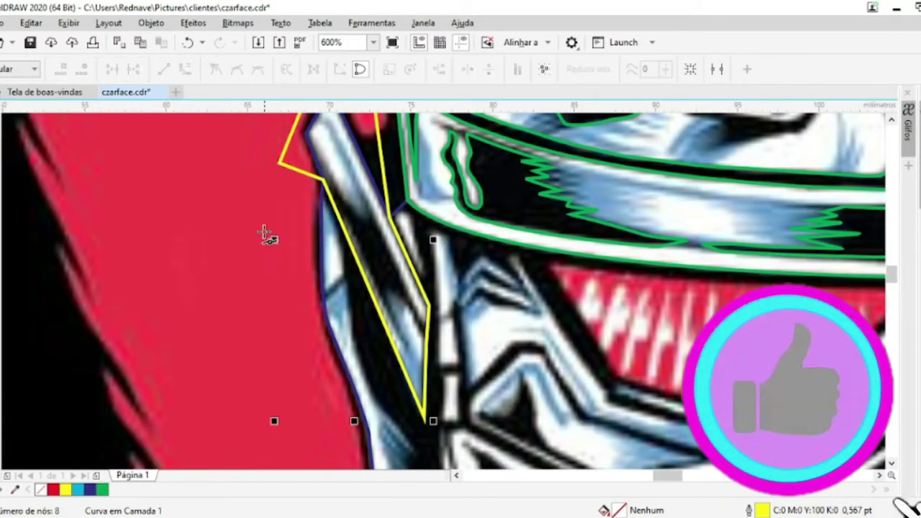
pyautogui.click(248, 217)
pyautogui.click(323, 201)
pyautogui.scroll(3, 324, 226)
pyautogui.moveTo(360, 298); pyautogui.dragTo(370, 367)
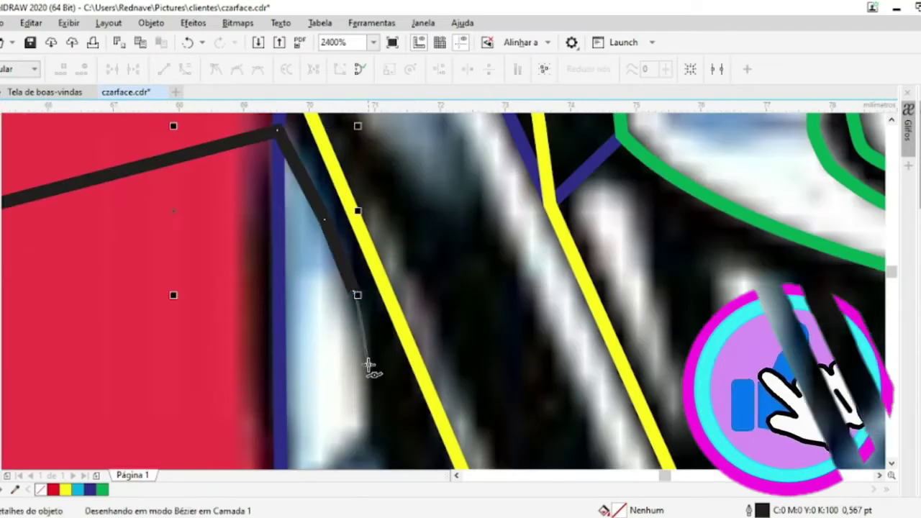
pyautogui.doubleClick(370, 435)
pyautogui.scroll(-1, 354, 265)
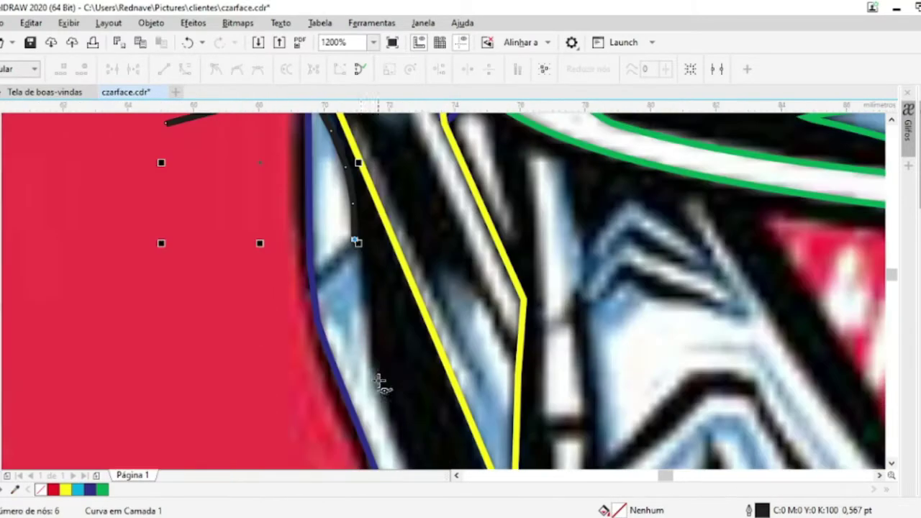
pyautogui.click(397, 447)
pyautogui.scroll(-2, 396, 446)
pyautogui.scroll(2, 345, 333)
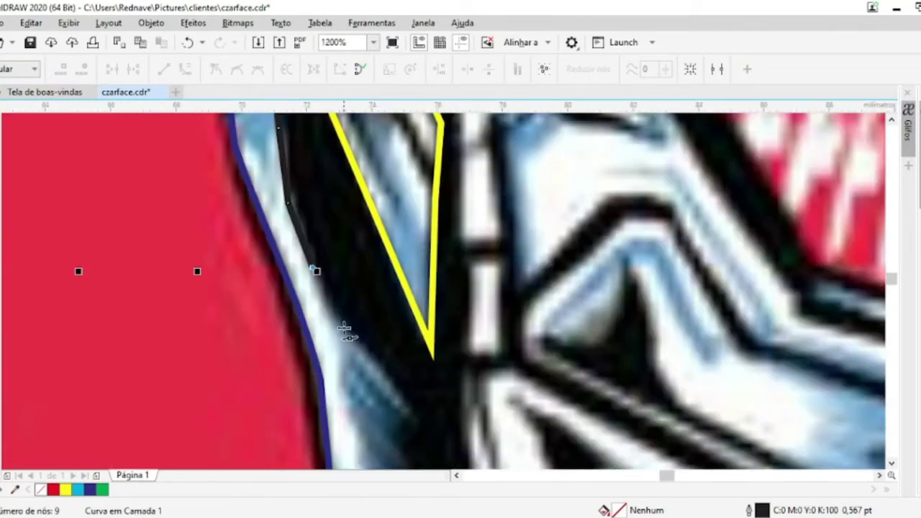
pyautogui.doubleClick(426, 438)
pyautogui.scroll(-2, 401, 391)
pyautogui.scroll(2, 417, 392)
# Add spiky points to finish the strap contour and combine it with the yellow curve
pyautogui.click(405, 415)
pyautogui.scroll(-2, 404, 415)
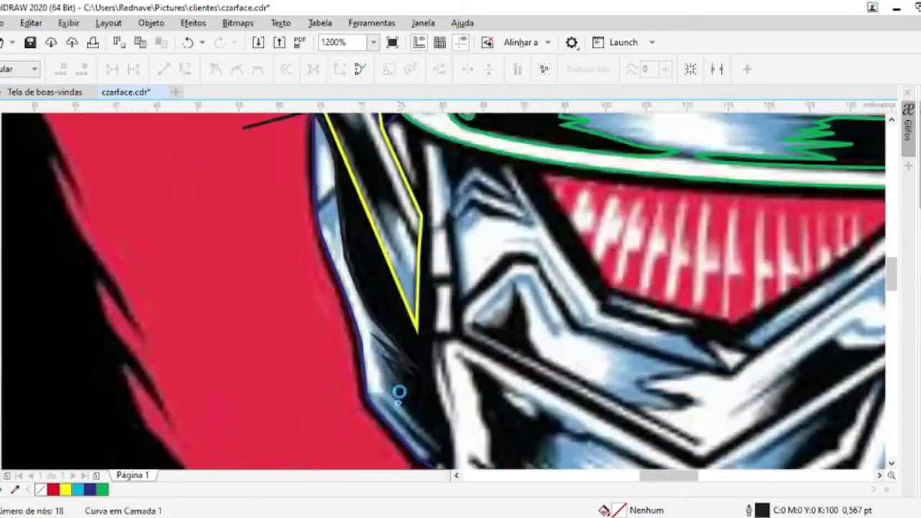
pyautogui.scroll(2, 449, 411)
pyautogui.click(413, 418)
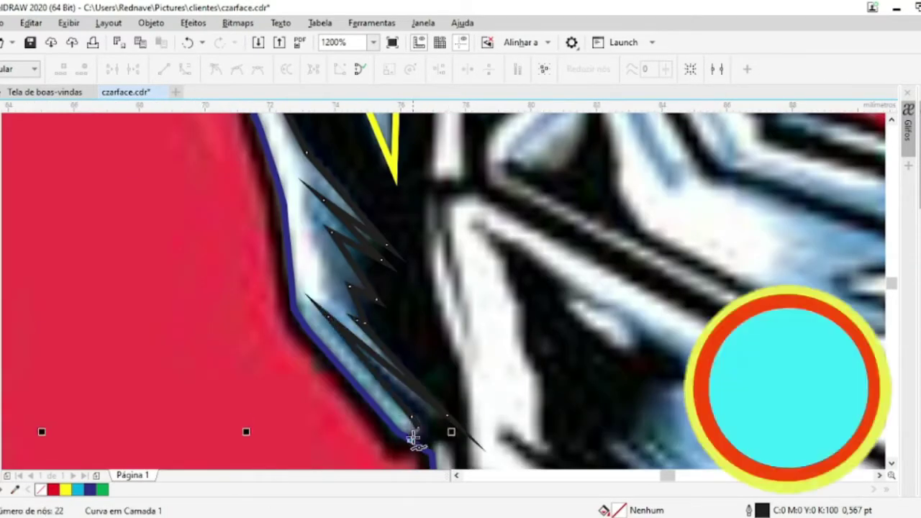
pyautogui.scroll(-2, 411, 432)
pyautogui.scroll(-1, 315, 411)
pyautogui.doubleClick(252, 234)
pyautogui.keyDown('shift'); pyautogui.click(272, 200); pyautogui.keyUp('shift')
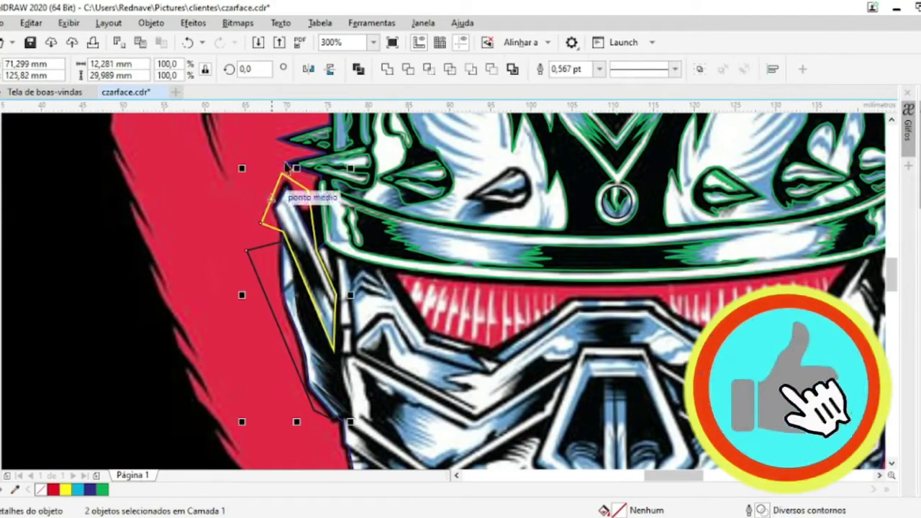
pyautogui.hotkey('ctrl', 'l')
pyautogui.scroll(1, 302, 275)
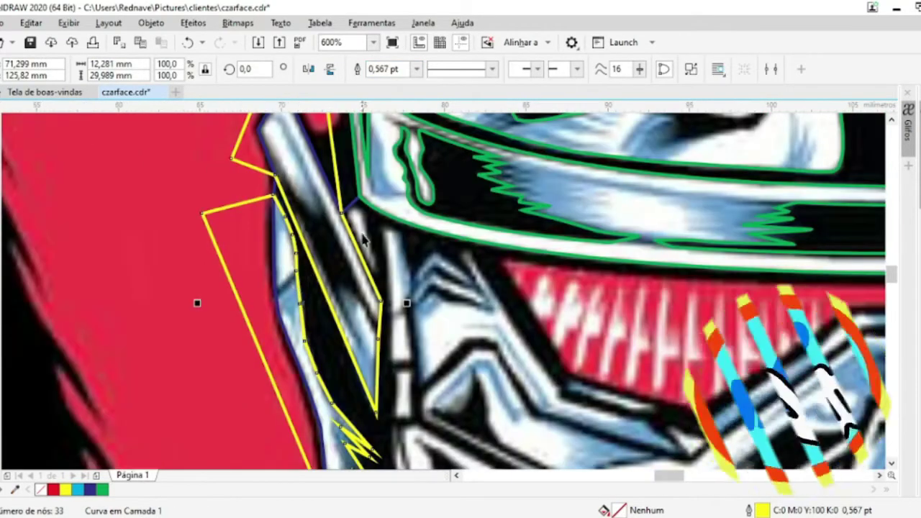
pyautogui.scroll(1, 335, 247)
# Draw a small ellipse inside the strap, reshape it into a long teardrop, and rotate it about 15°
pyautogui.press('F7')
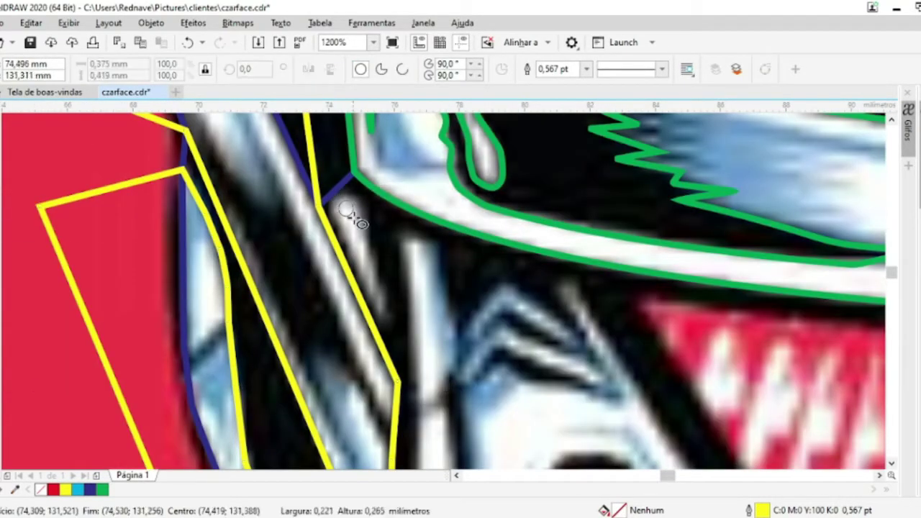
pyautogui.moveTo(365, 231); pyautogui.dragTo(330, 225)
pyautogui.scroll(2, 352, 216)
pyautogui.hotkey('ctrl', 'q')
pyautogui.click(3, 118)
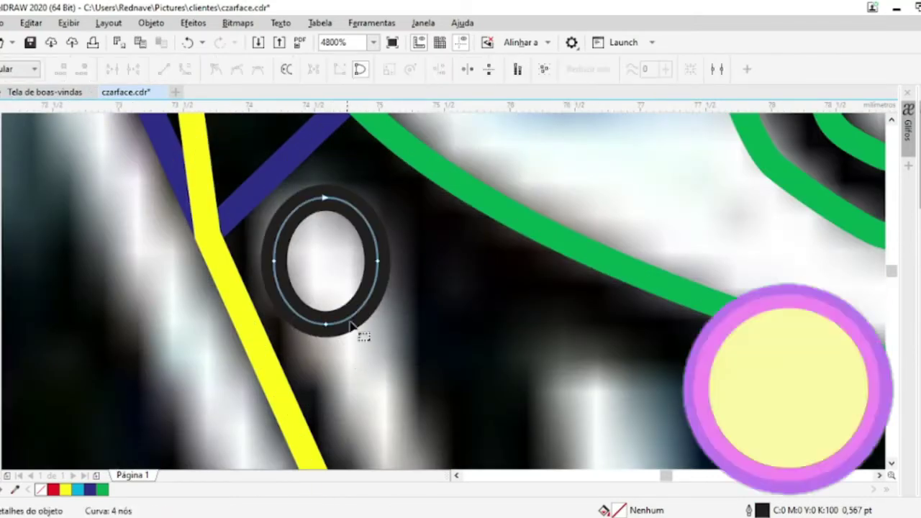
pyautogui.scroll(-2, 360, 333)
pyautogui.moveTo(350, 311); pyautogui.dragTo(355, 409)
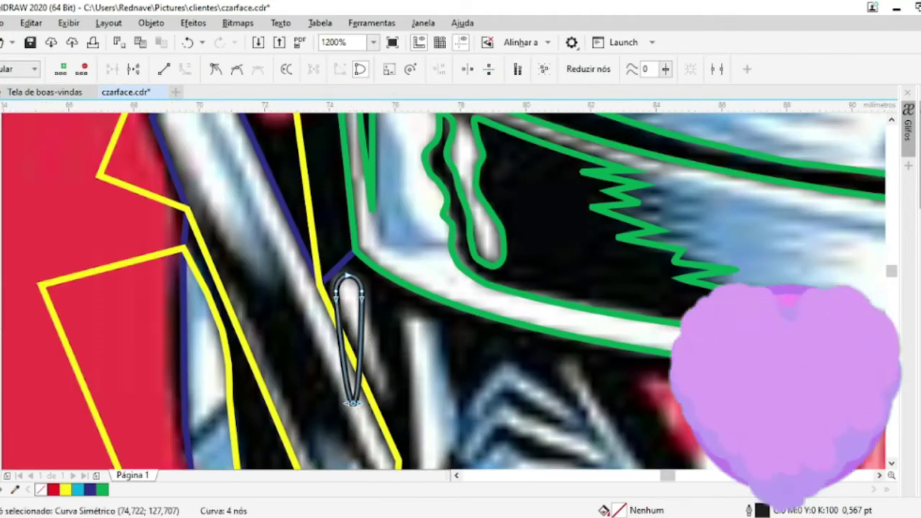
pyautogui.press('space')
pyautogui.click(349, 339)
pyautogui.moveTo(329, 409); pyautogui.dragTo(351, 414)
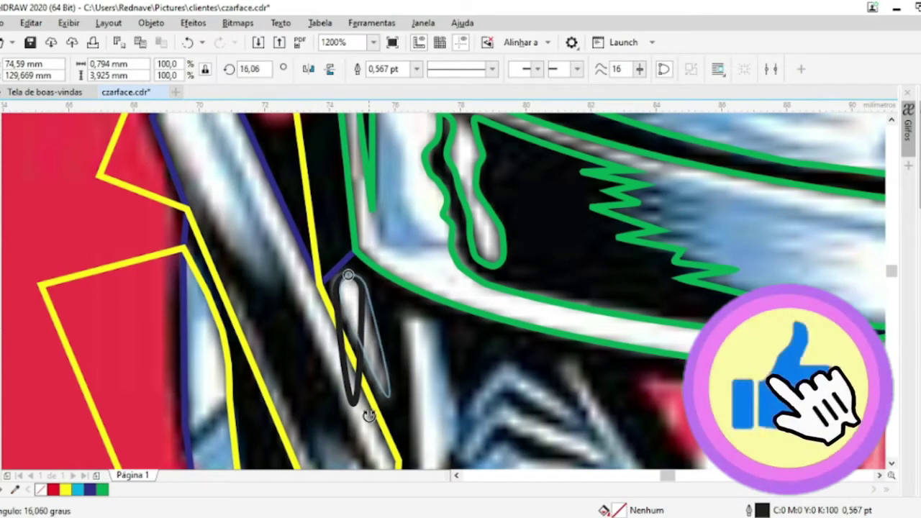
pyautogui.scroll(1, 353, 295)
pyautogui.scroll(-2, 382, 345)
pyautogui.scroll(2, 382, 344)
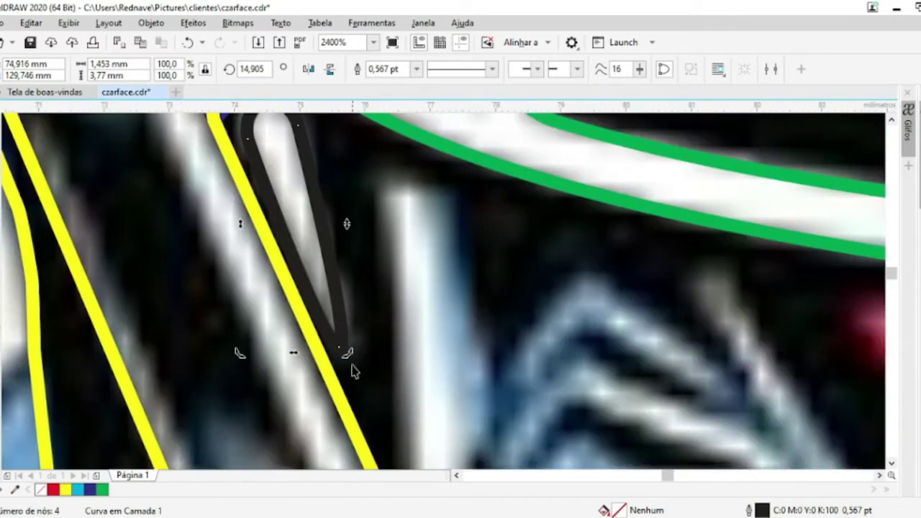
pyautogui.scroll(-2, 362, 355)
# Combine the teardrop with the yellow outline, trim the strap shape, and delete the leftover cutting curve
pyautogui.keyDown('shift'); pyautogui.click(319, 241); pyautogui.keyUp('shift')
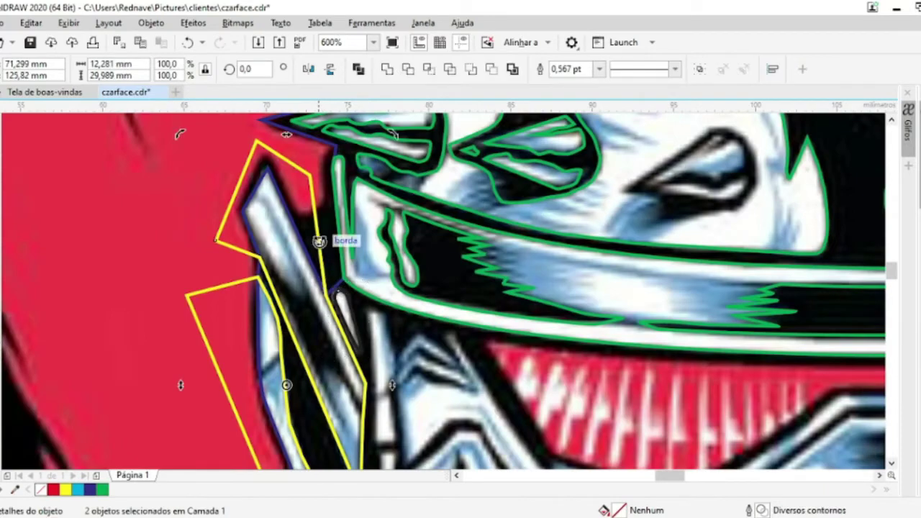
pyautogui.click(358, 70)
pyautogui.scroll(-1, 409, 384)
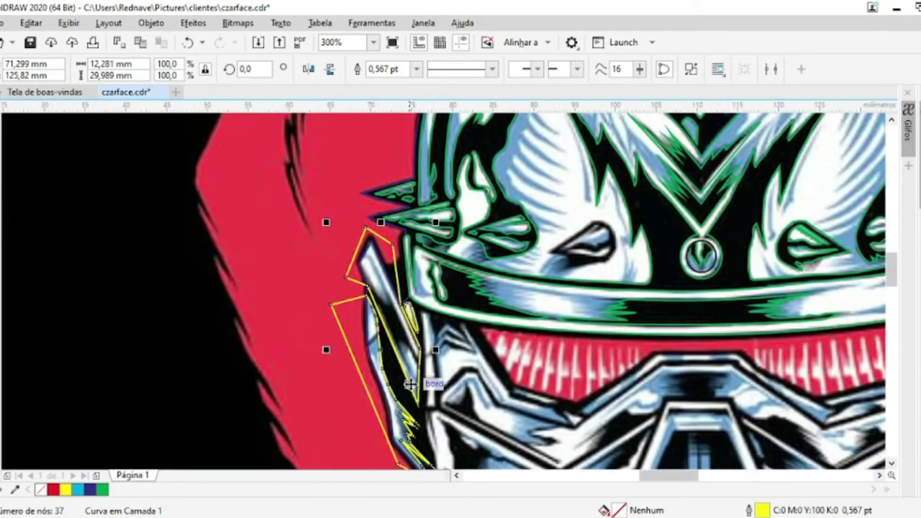
pyautogui.scroll(-3, 411, 400)
pyautogui.keyDown('shift'); pyautogui.click(432, 342); pyautogui.keyUp('shift')
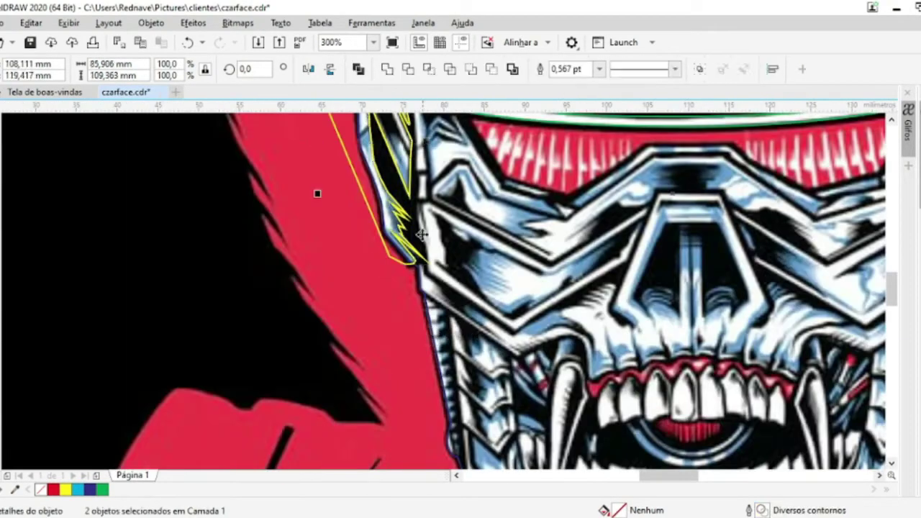
pyautogui.click(404, 72)
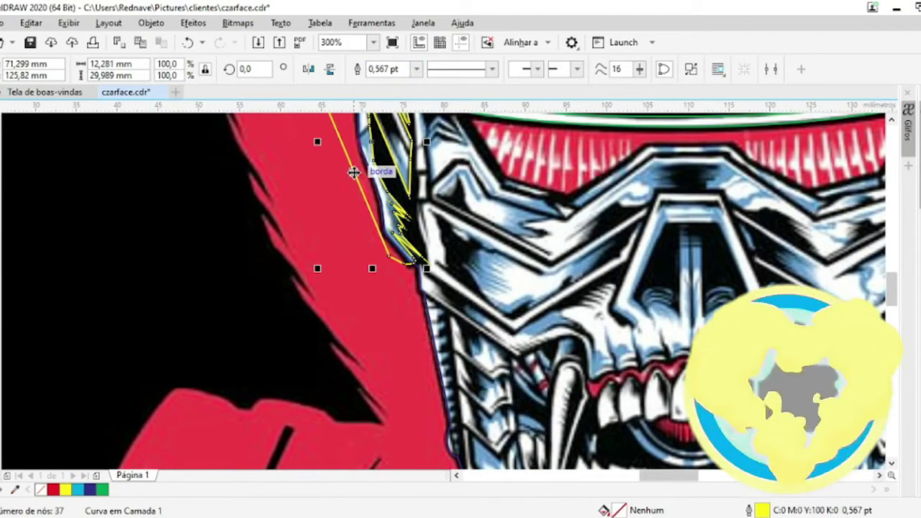
pyautogui.press('Delete')
pyautogui.scroll(1, 343, 221)
pyautogui.scroll(2, 322, 201)
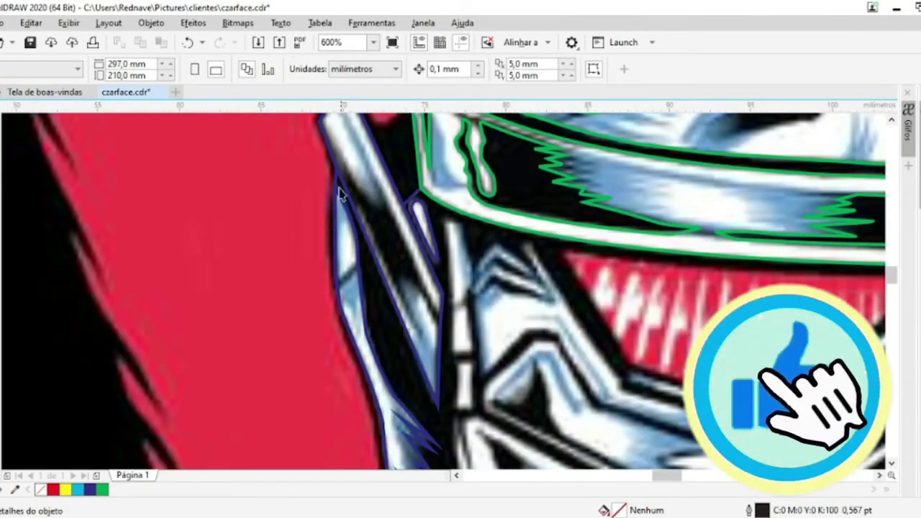
# Check the nodes of the blue traced outline and 43-node curve, then deselect the finished strap
pyautogui.click(337, 172)
pyautogui.scroll(2, 337, 173)
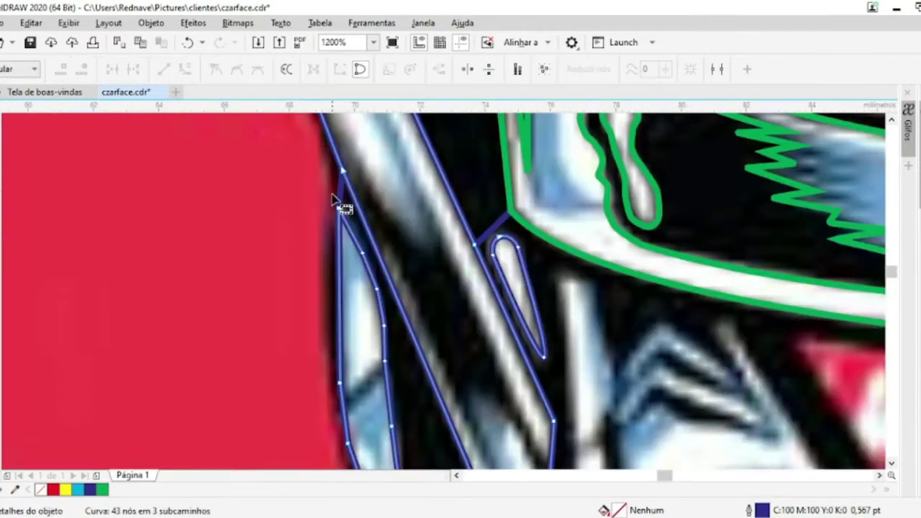
pyautogui.press('F10')
pyautogui.scroll(4, 344, 178)
pyautogui.scroll(-5, 271, 192)
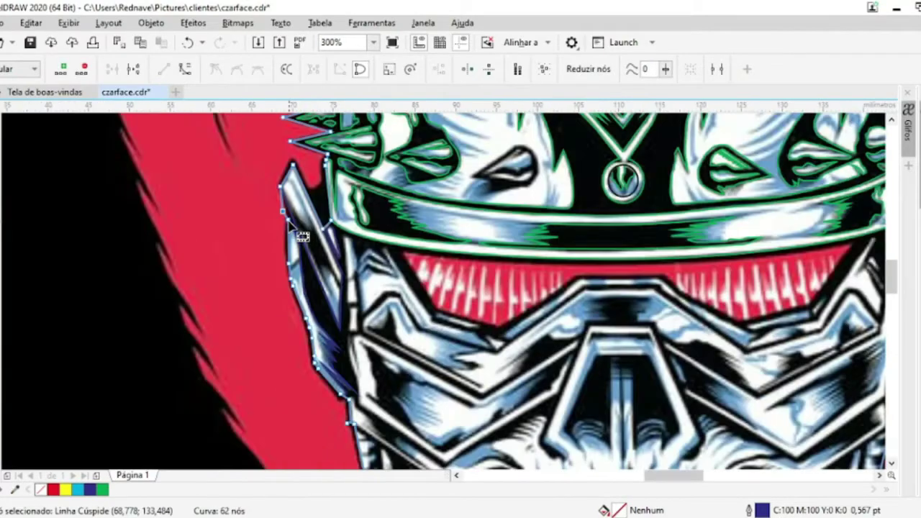
pyautogui.press('space')
pyautogui.click(340, 290)
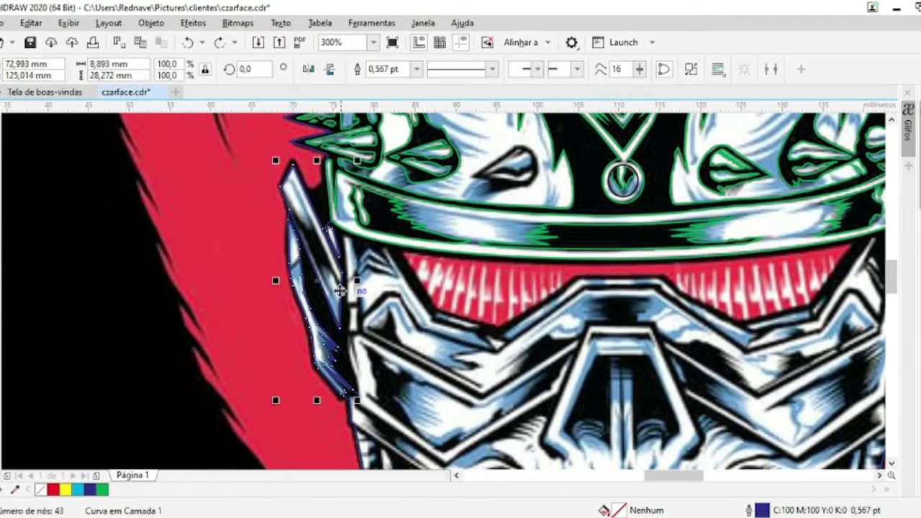
pyautogui.scroll(1, 295, 277)
pyautogui.scroll(1, 295, 273)
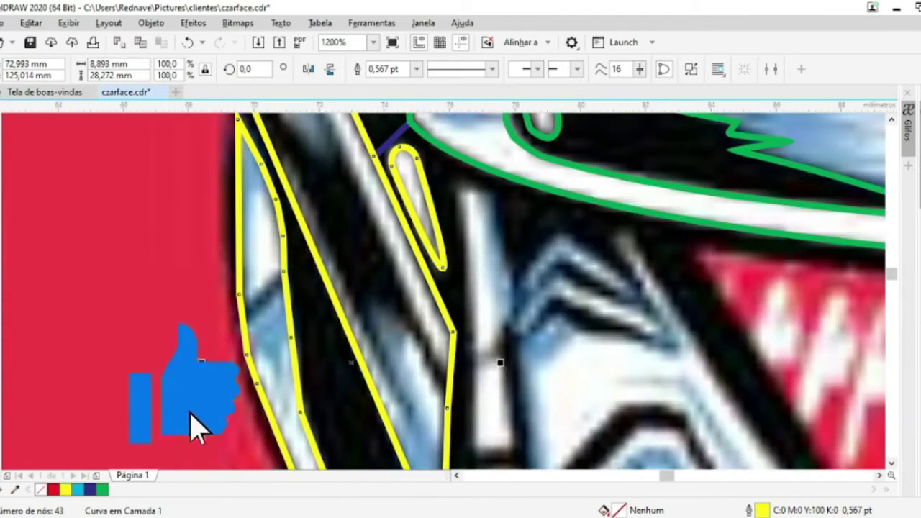
pyautogui.press('F10')
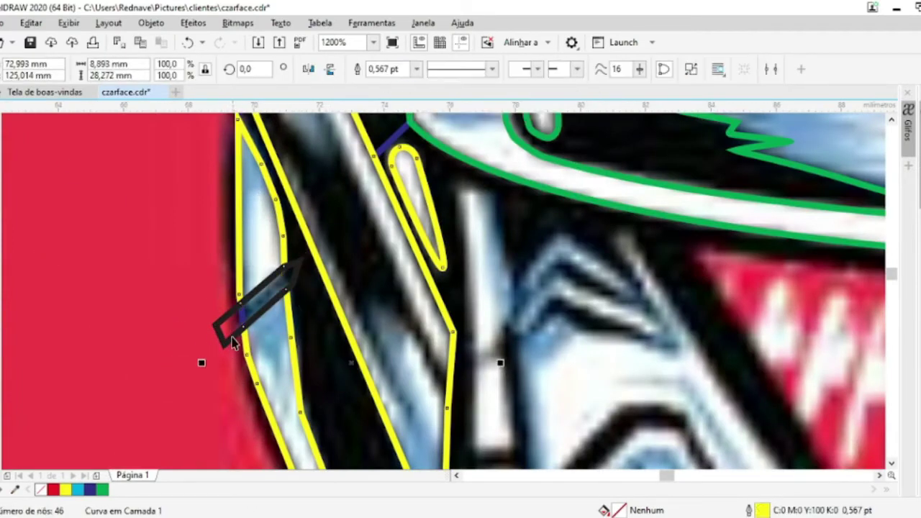
pyautogui.press('Escape')
pyautogui.scroll(-1, 312, 370)
pyautogui.scroll(-1, 312, 370)
# Draw a five-node Bézier curve over the top of the strap
pyautogui.scroll(2, 97, 226)
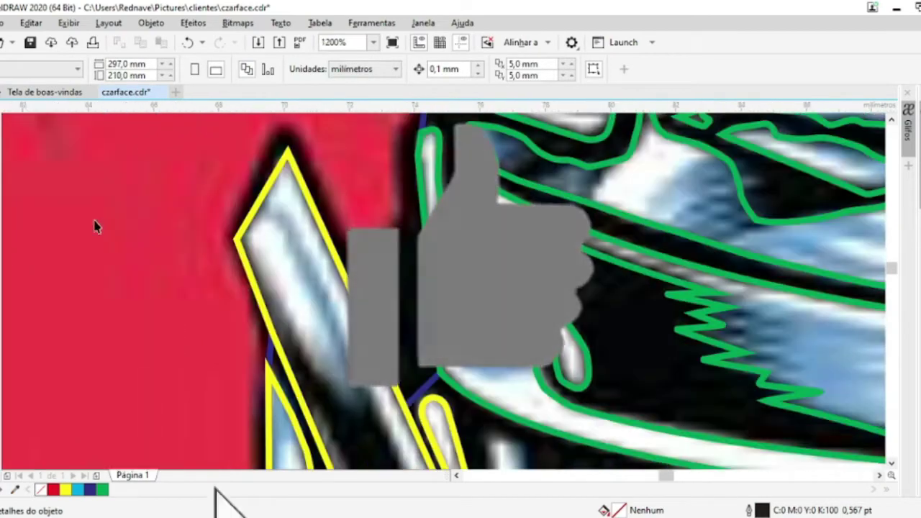
pyautogui.click(211, 270)
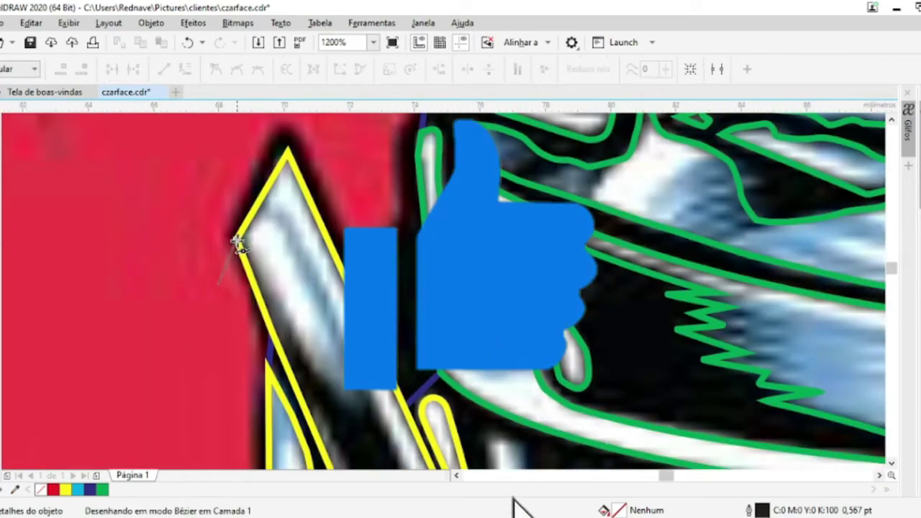
pyautogui.doubleClick(279, 221)
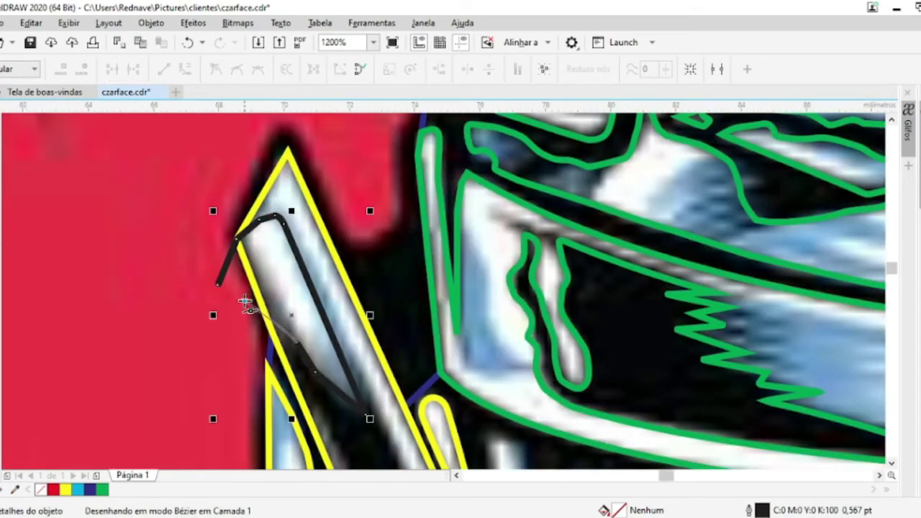
pyautogui.scroll(-2, 245, 303)
pyautogui.scroll(1, 180, 216)
pyautogui.scroll(2, 181, 216)
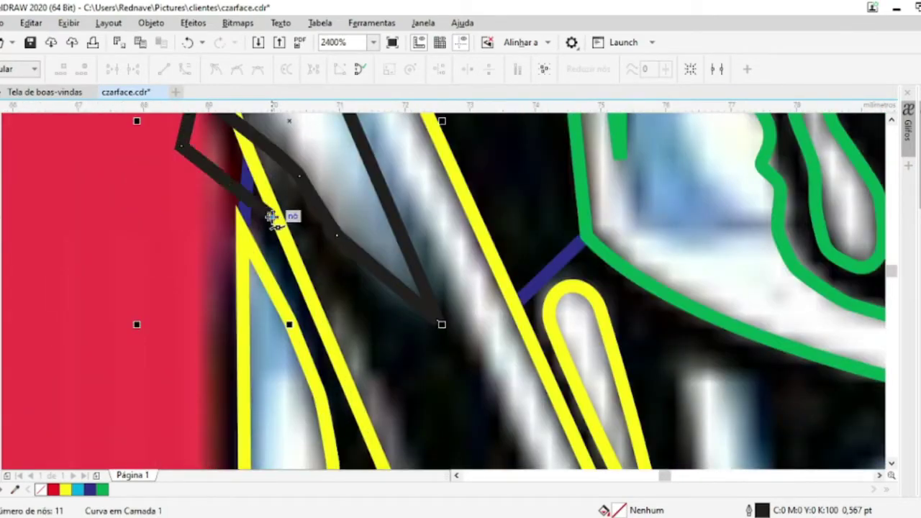
pyautogui.scroll(-1, 272, 217)
# Trace another edge of the strap with a three-node curve
pyautogui.click(392, 443)
pyautogui.click(391, 335)
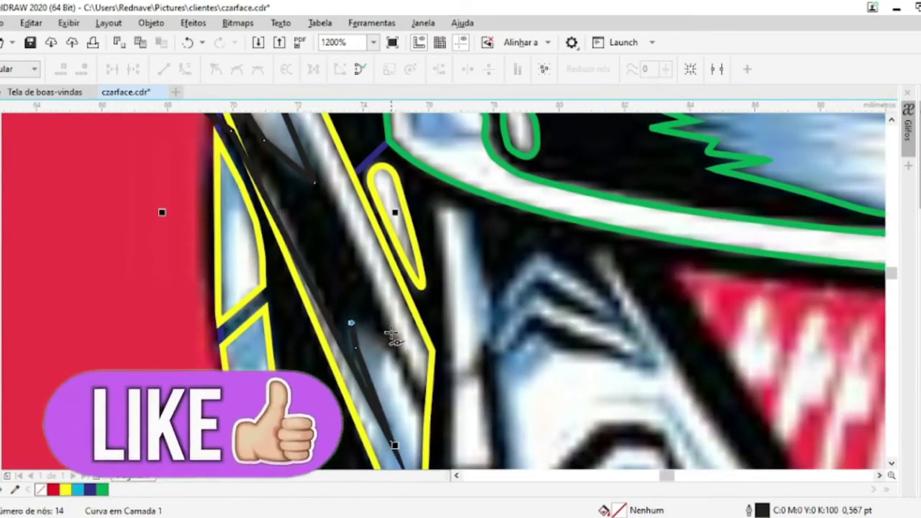
pyautogui.click(405, 382)
pyautogui.press('space')
pyautogui.scroll(-2, 432, 403)
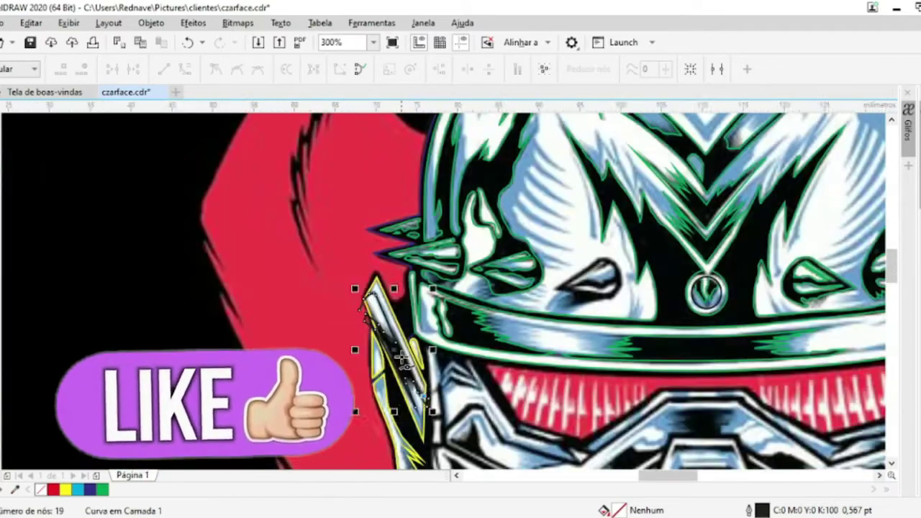
pyautogui.scroll(1, 387, 270)
pyautogui.scroll(2, 388, 270)
pyautogui.press('space')
# Trace a closed curve along the strap top and combine the two traced curves
pyautogui.click(367, 254)
pyautogui.click(308, 267)
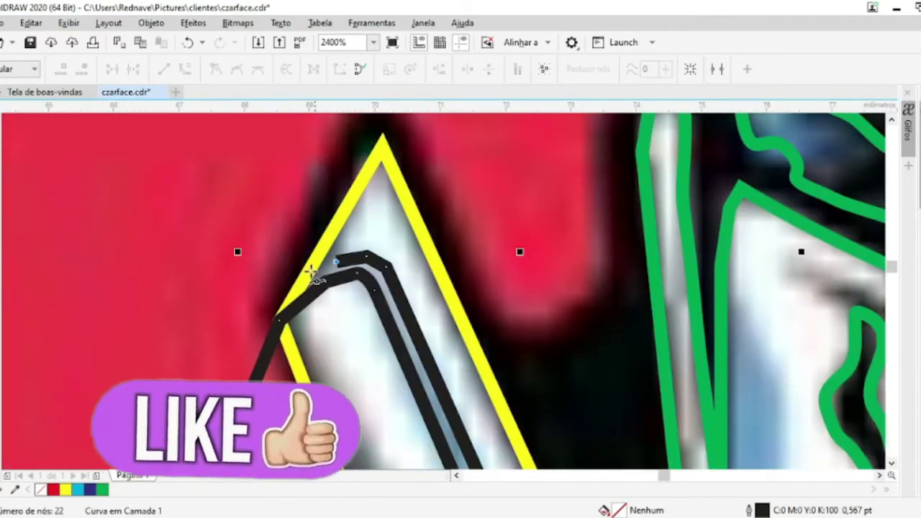
pyautogui.click(215, 322)
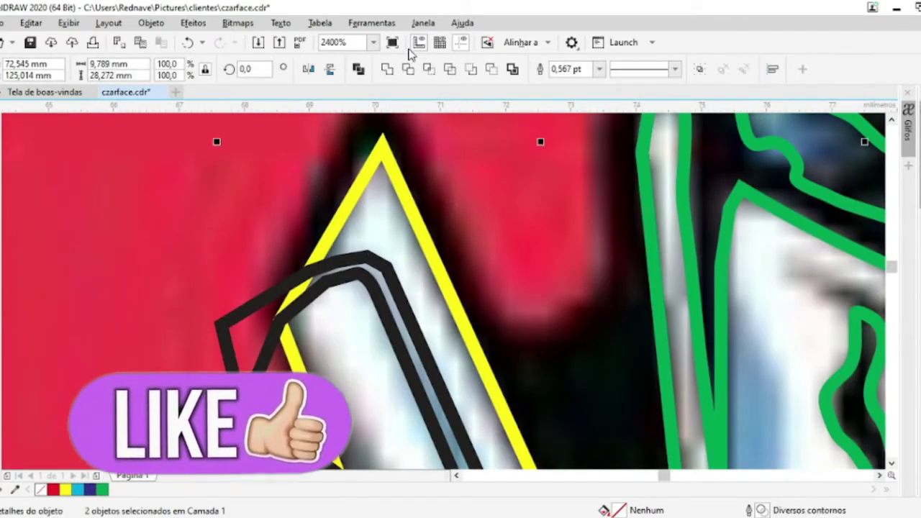
pyautogui.click(407, 69)
# Merge the large green outline and the traced strap pieces into one curve
pyautogui.scroll(-2, 278, 343)
pyautogui.scroll(-1, 279, 342)
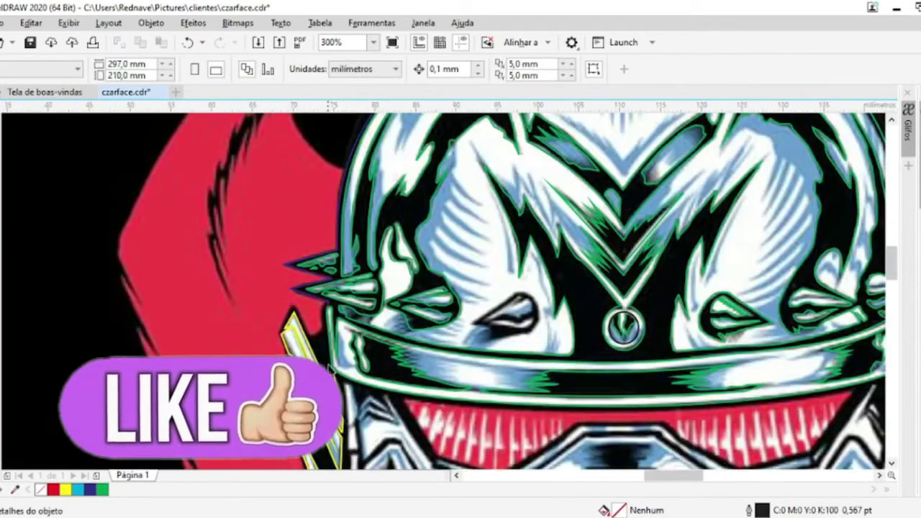
pyautogui.click(79, 331)
pyautogui.keyDown('shift'); pyautogui.click(302, 338); pyautogui.keyUp('shift')
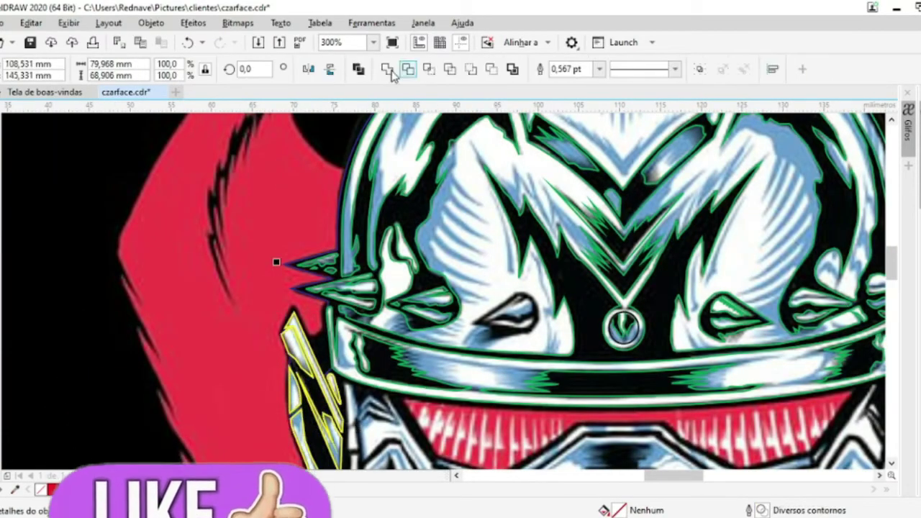
pyautogui.click(359, 69)
pyautogui.scroll(-2, 313, 317)
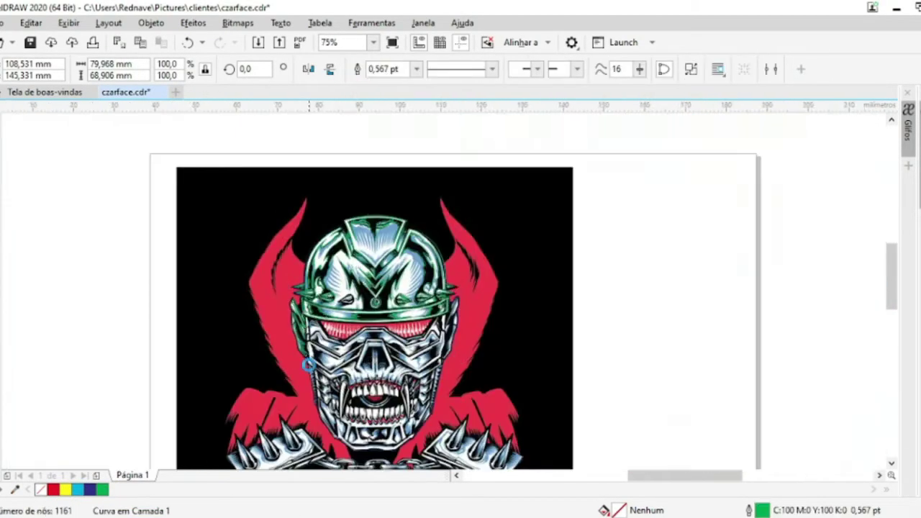
pyautogui.scroll(3, 313, 316)
# Pull a green outline node down-right to sharpen the spike
pyautogui.click(14, 117)
pyautogui.scroll(2, 303, 339)
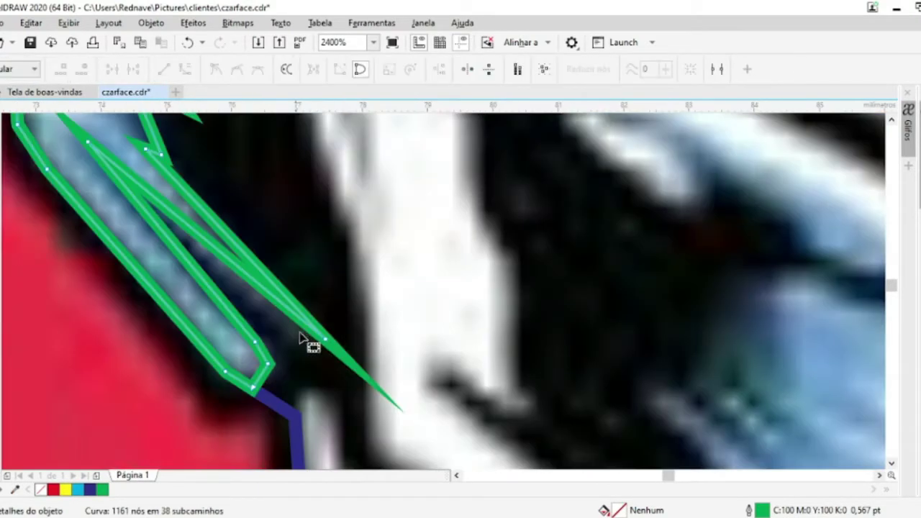
pyautogui.click(283, 303)
pyautogui.scroll(-2, 294, 319)
pyautogui.scroll(2, 329, 353)
pyautogui.moveTo(324, 347); pyautogui.dragTo(340, 366)
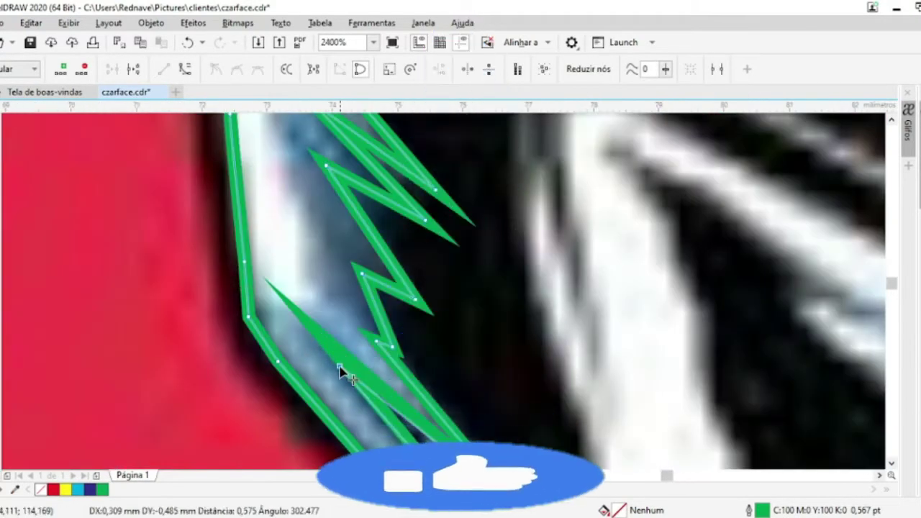
pyautogui.press('space')
pyautogui.scroll(-2, 340, 366)
pyautogui.scroll(3, 339, 236)
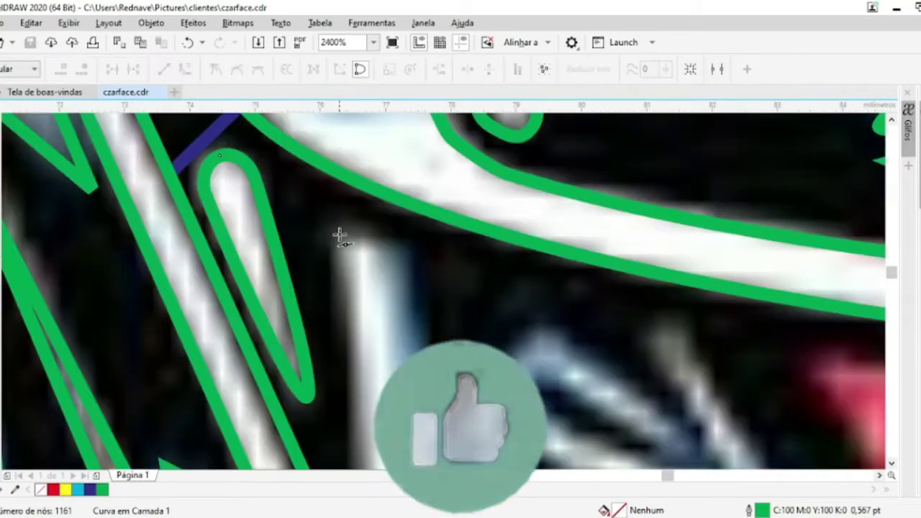
pyautogui.scroll(-3, 362, 376)
pyautogui.scroll(2, 362, 375)
# Trace a black curve along the dark stripe edge
pyautogui.click(336, 222)
pyautogui.scroll(-2, 335, 223)
pyautogui.scroll(2, 354, 391)
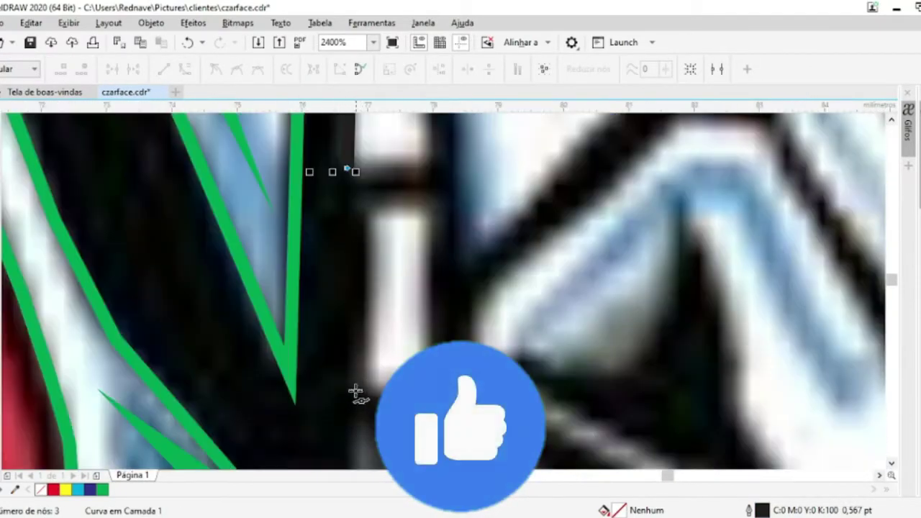
pyautogui.click(353, 391)
pyautogui.scroll(-2, 428, 315)
pyautogui.scroll(2, 428, 314)
pyautogui.scroll(-2, 422, 231)
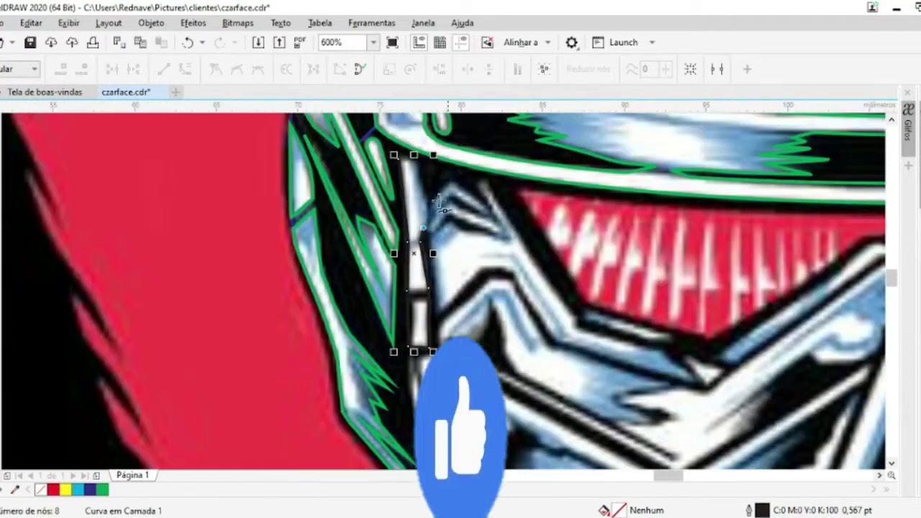
pyautogui.scroll(2, 414, 204)
pyautogui.doubleClick(415, 203)
pyautogui.scroll(-3, 348, 162)
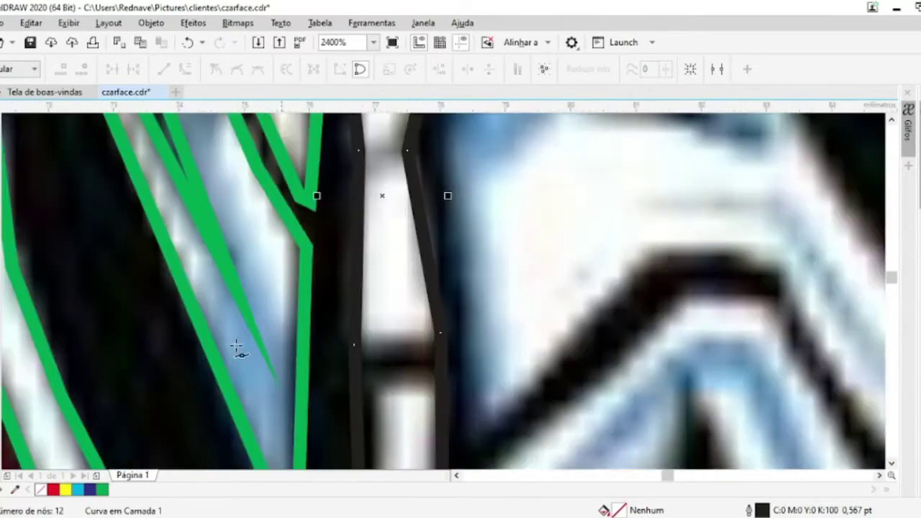
# Draw a small rectangle over the narrow stripe and merge it and the traced curve into the green outline
pyautogui.press('F6')
pyautogui.moveTo(324, 335)
pyautogui.mouseDown()
pyautogui.moveTo(465, 380)
pyautogui.moveTo(479, 397)
pyautogui.mouseUp()
pyautogui.press('space')
pyautogui.click(376, 373)
pyautogui.scroll(-2, 376, 373)
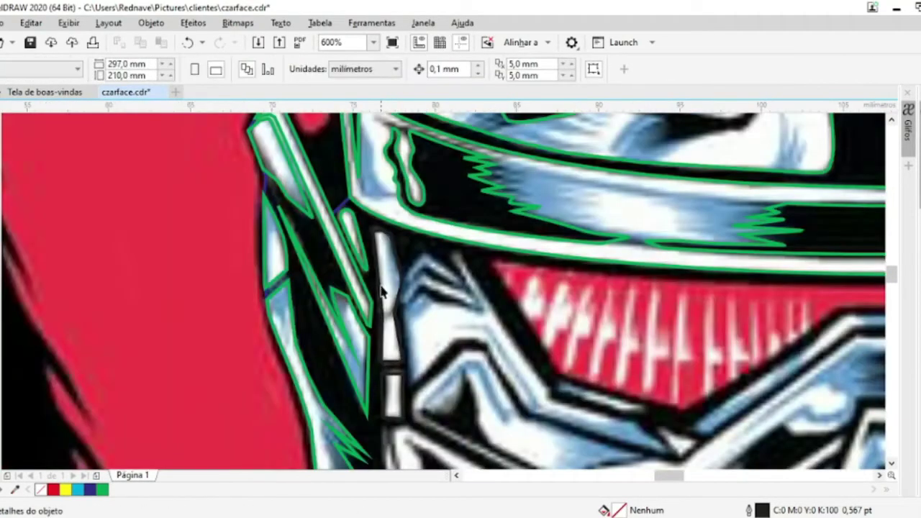
pyautogui.scroll(2, 380, 288)
pyautogui.click(404, 340)
pyautogui.keyDown('shift'); pyautogui.click(367, 252); pyautogui.keyUp('shift')
pyautogui.scroll(-2, 403, 310)
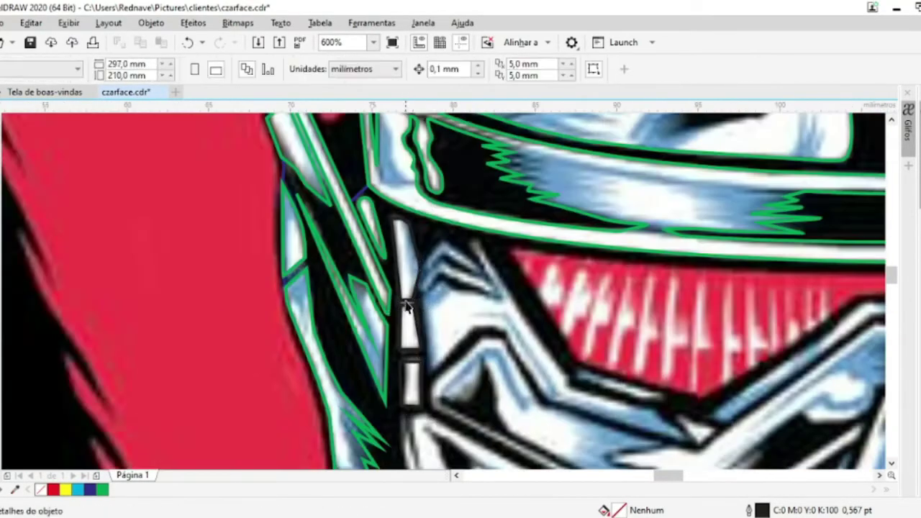
pyautogui.click(386, 69)
pyautogui.scroll(3, 409, 310)
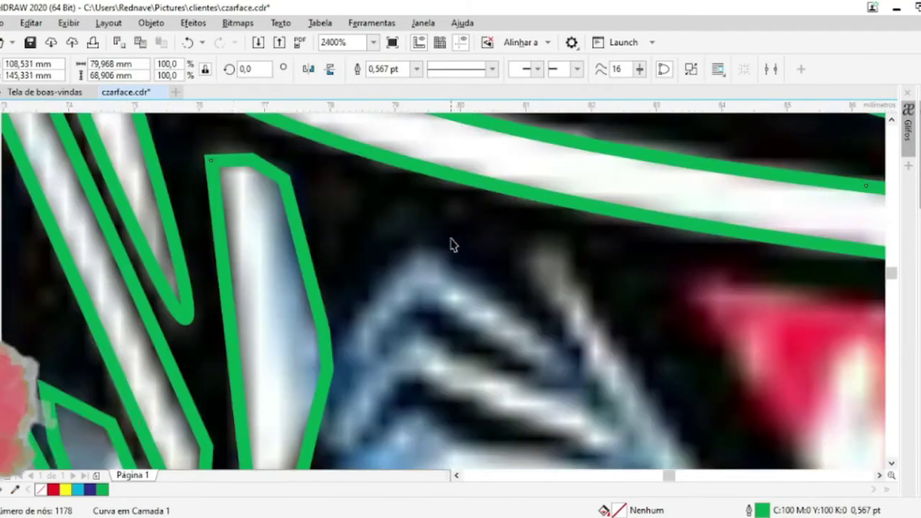
# Start a new black contour along the stripe and continue it along the helmet edge
pyautogui.moveTo(336, 370); pyautogui.dragTo(370, 344)
pyautogui.scroll(2, 353, 354)
pyautogui.click(329, 268)
pyautogui.scroll(-2, 336, 237)
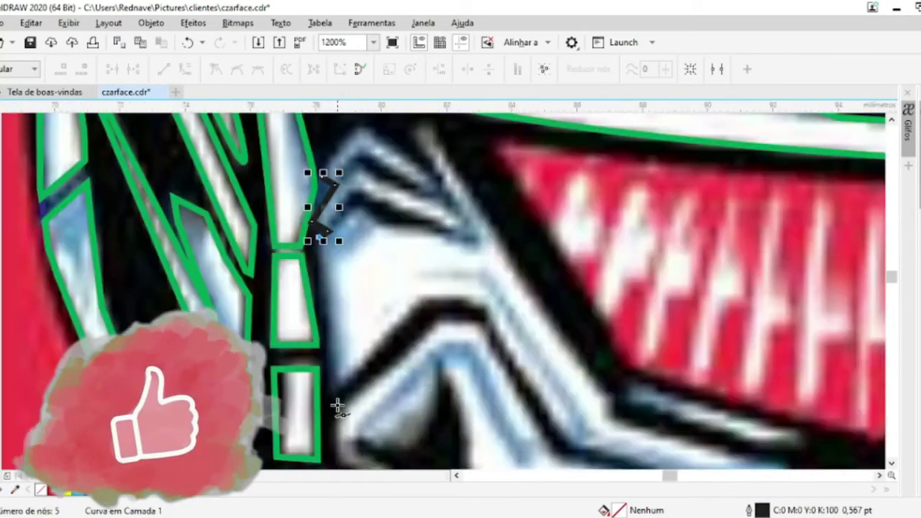
pyautogui.click(508, 321)
pyautogui.scroll(2, 755, 428)
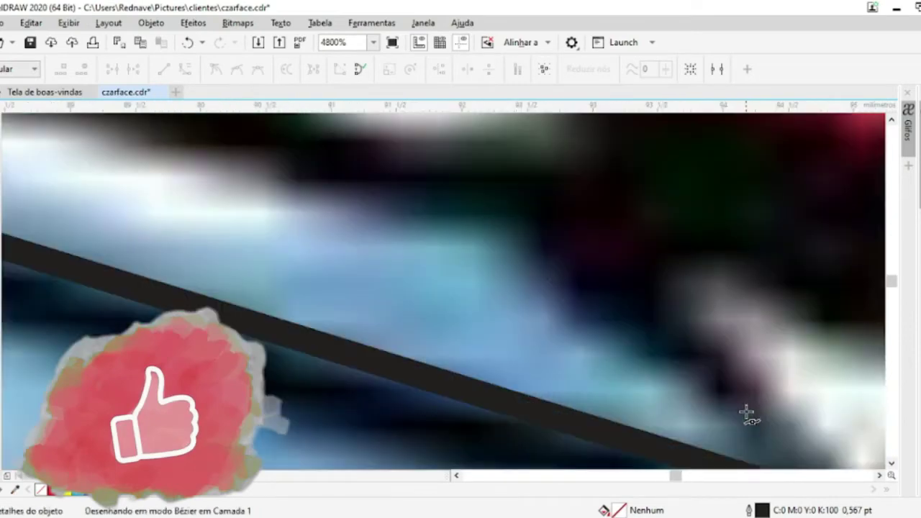
pyautogui.scroll(-2, 750, 411)
pyautogui.click(746, 373)
pyautogui.scroll(-2, 746, 373)
pyautogui.scroll(2, 504, 245)
pyautogui.click(403, 144)
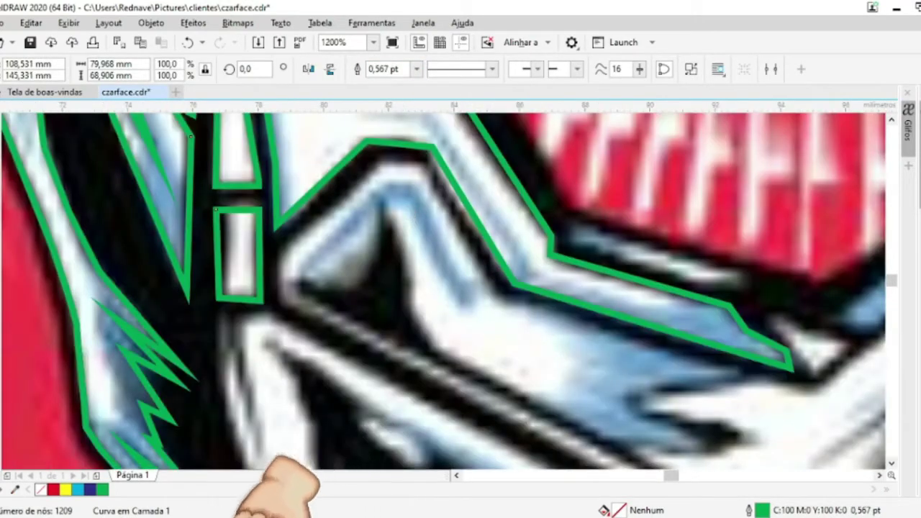
# Trace a new Bézier contour along the lower blue goggle shape
pyautogui.click(279, 310)
pyautogui.click(279, 249)
pyautogui.click(740, 369)
pyautogui.click(622, 394)
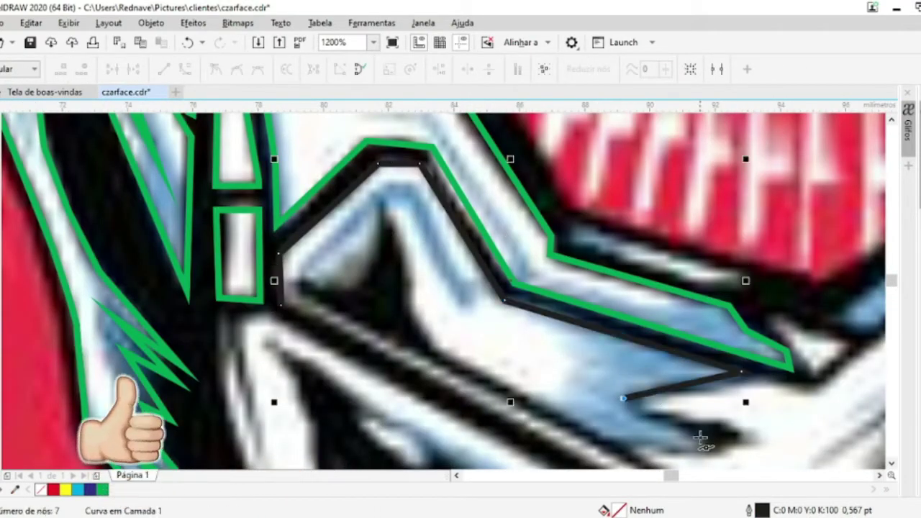
pyautogui.click(700, 441)
pyautogui.click(611, 437)
pyautogui.click(440, 347)
pyautogui.click(414, 308)
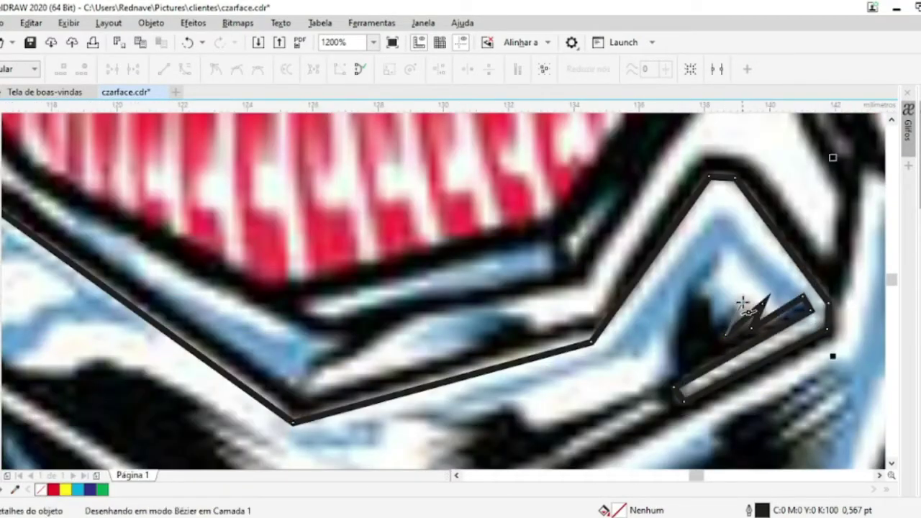
# Extend the new path with more nodes and finish the traced contour
pyautogui.click(538, 432)
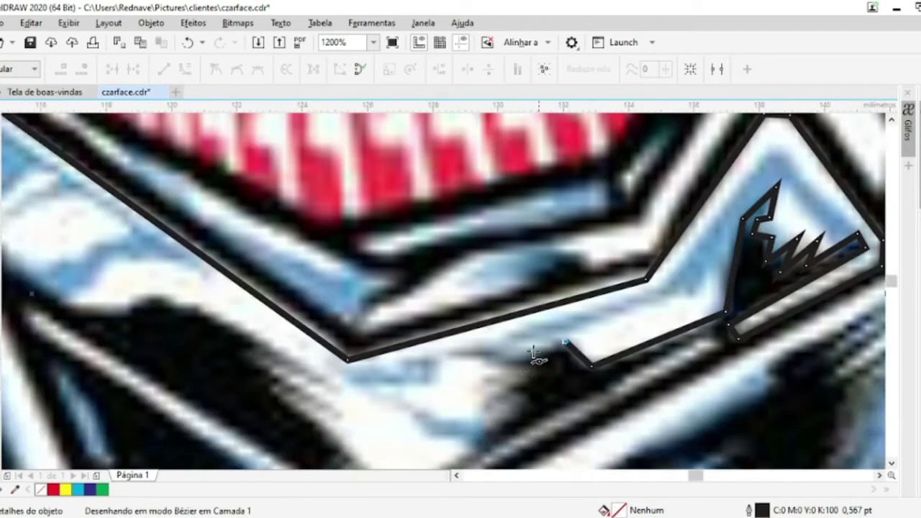
pyautogui.scroll(-2, 502, 403)
pyautogui.scroll(2, 540, 366)
pyautogui.click(441, 403)
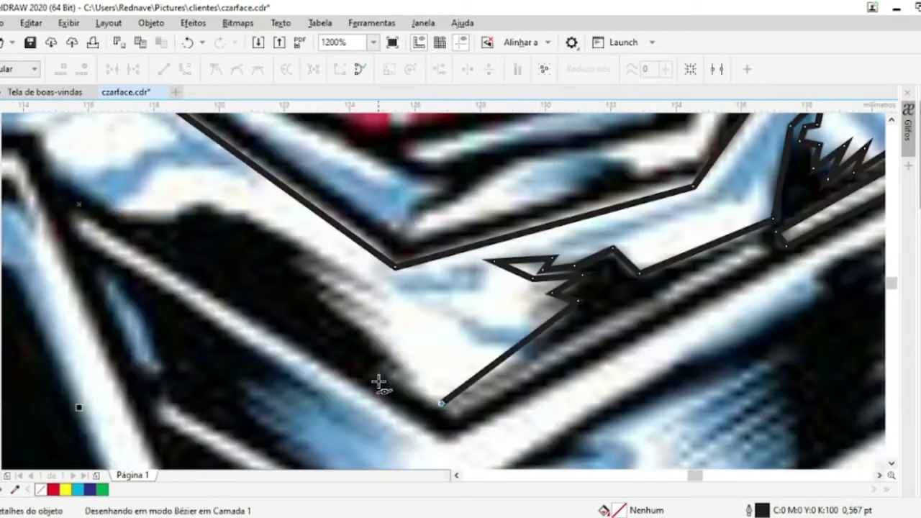
pyautogui.scroll(-2, 209, 204)
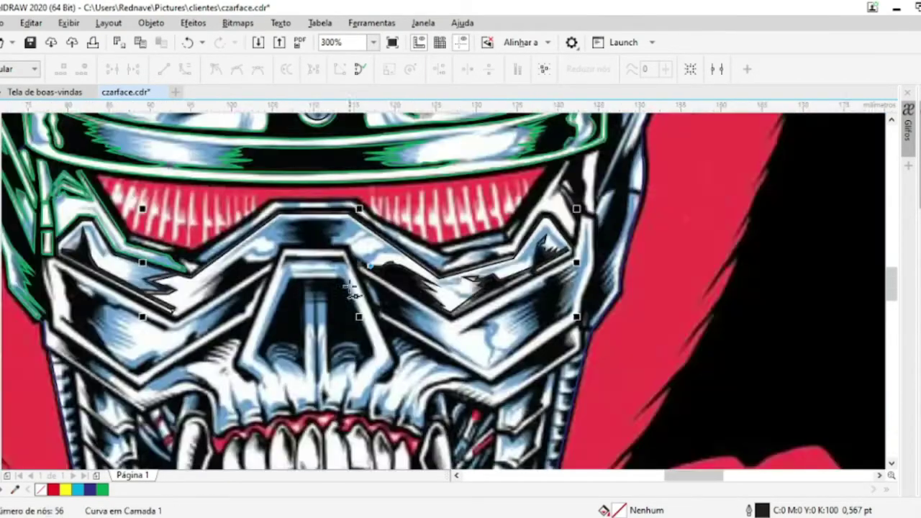
pyautogui.scroll(2, 365, 216)
pyautogui.scroll(-1, 325, 154)
pyautogui.scroll(2, 227, 175)
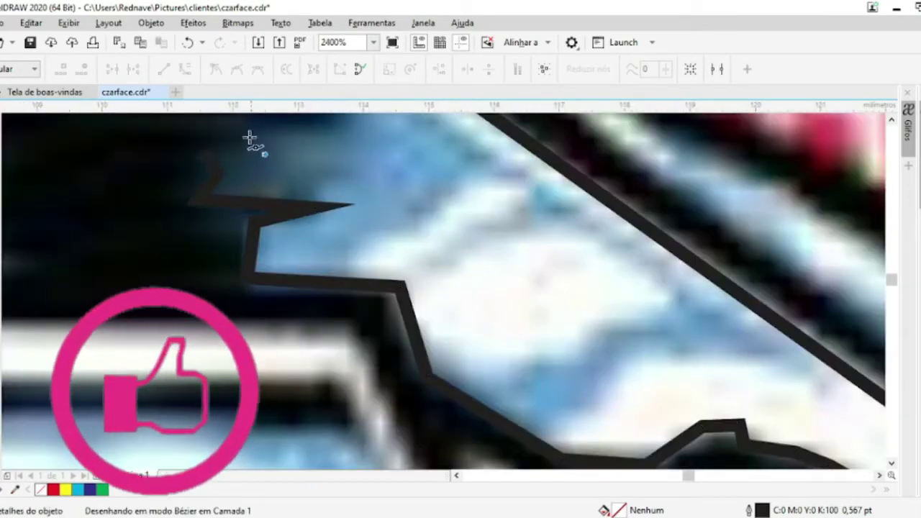
pyautogui.click(380, 222)
pyautogui.scroll(-1, 389, 230)
# Add corner nodes to the jagged contour along the goggle edge
pyautogui.click(399, 237)
pyautogui.click(373, 245)
pyautogui.scroll(1, 378, 252)
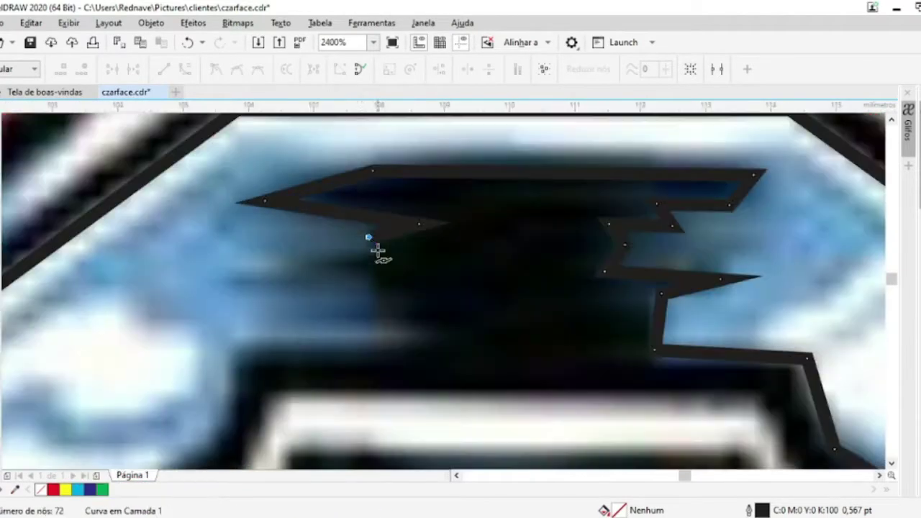
pyautogui.scroll(-1, 165, 375)
pyautogui.scroll(-3, 216, 360)
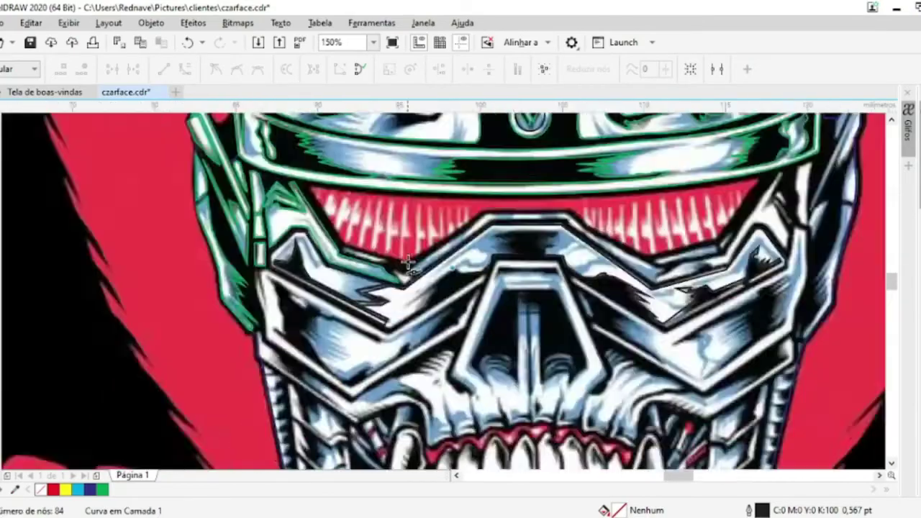
pyautogui.scroll(2, 421, 324)
pyautogui.scroll(2, 432, 345)
pyautogui.click(435, 358)
pyautogui.scroll(-4, 457, 362)
pyautogui.scroll(3, 360, 389)
pyautogui.click(365, 397)
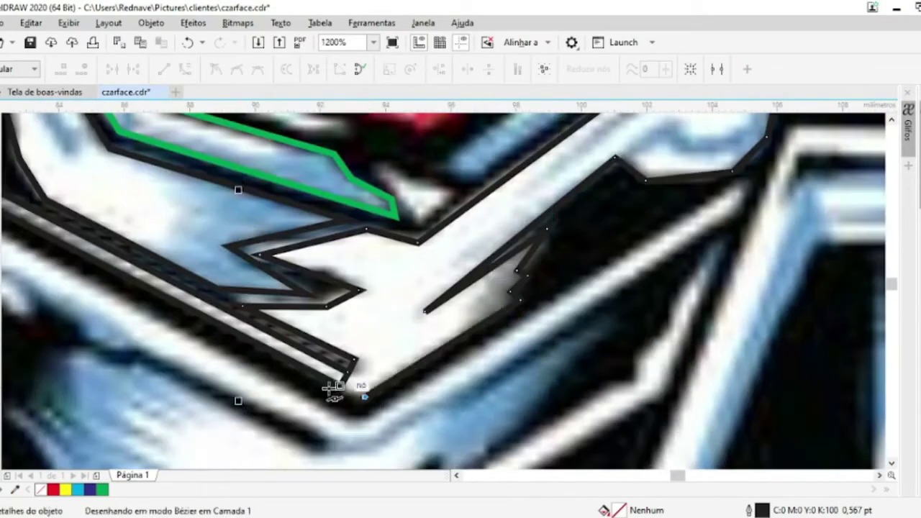
pyautogui.scroll(2, 356, 363)
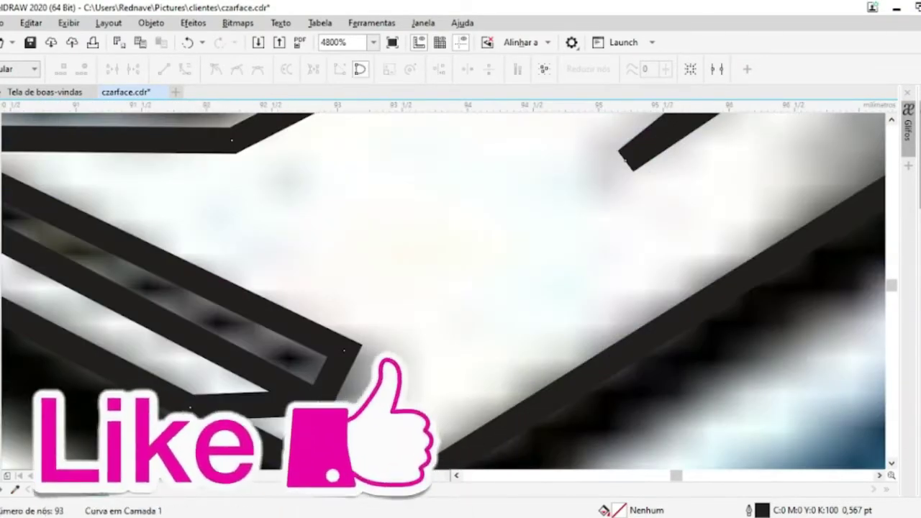
# Give the selected curve a green outline and close the black path on its start node
pyautogui.press('space')
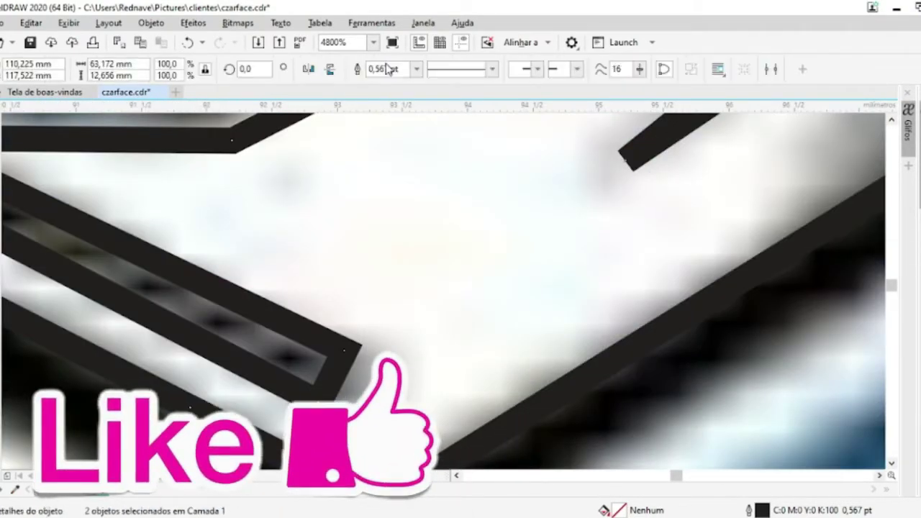
pyautogui.scroll(-4, 401, 261)
pyautogui.rightClick(911, 324)
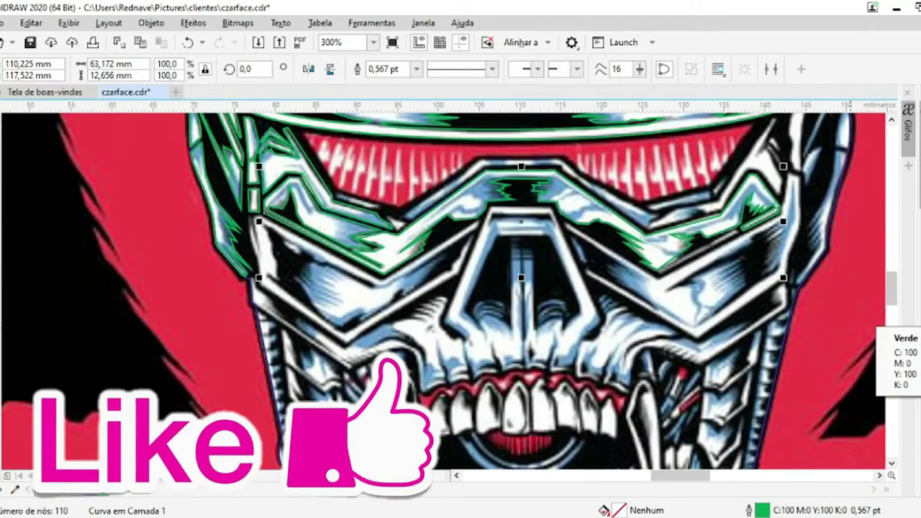
pyautogui.scroll(2, 735, 234)
pyautogui.press('F10')
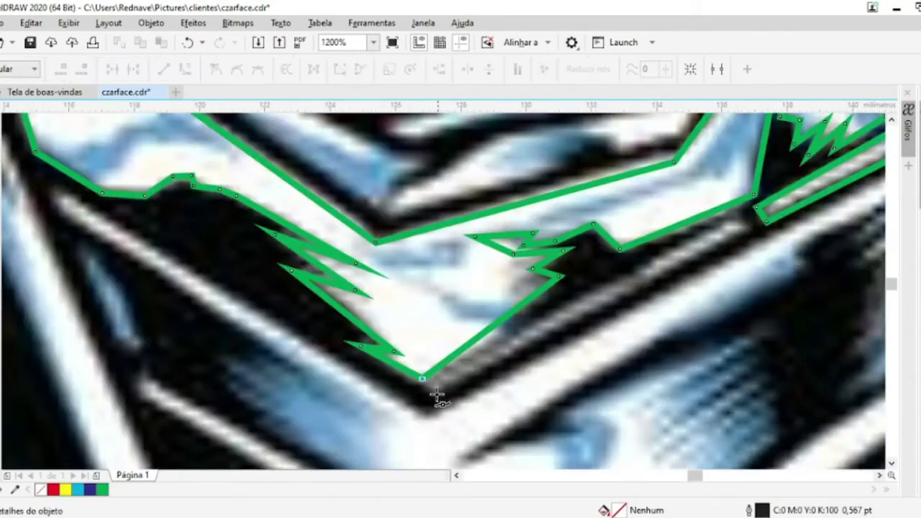
pyautogui.click(423, 380)
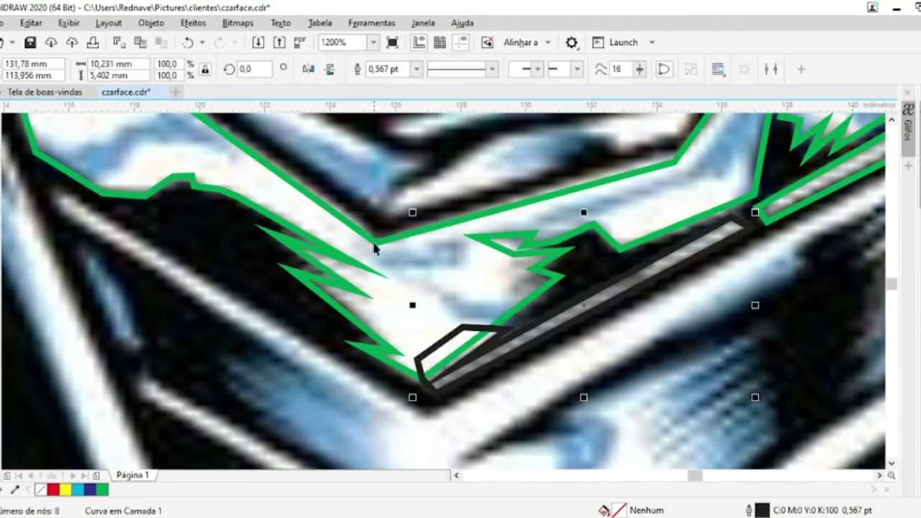
# Merge the black shape into the green curve and add a node to it
pyautogui.click(387, 69)
pyautogui.scroll(2, 434, 388)
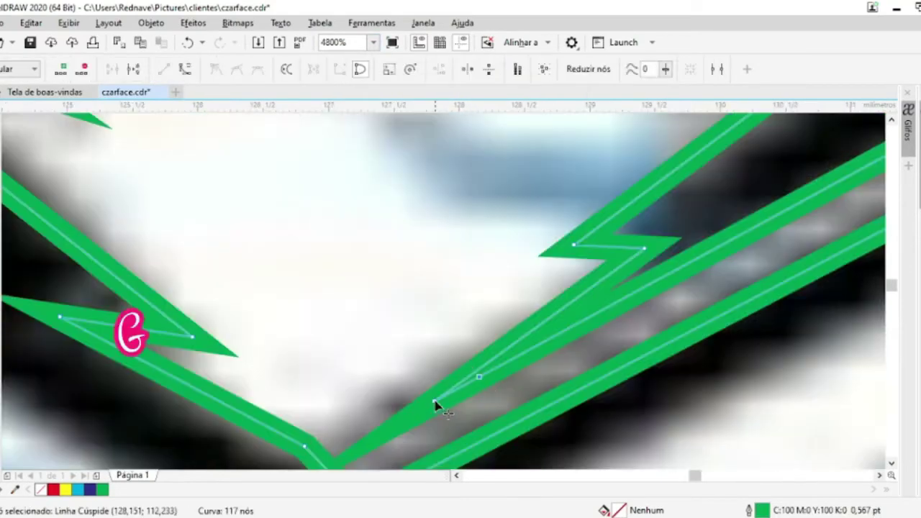
pyautogui.doubleClick(484, 380)
pyautogui.scroll(3, 483, 382)
pyautogui.scroll(-5, 483, 382)
pyautogui.scroll(2, 360, 324)
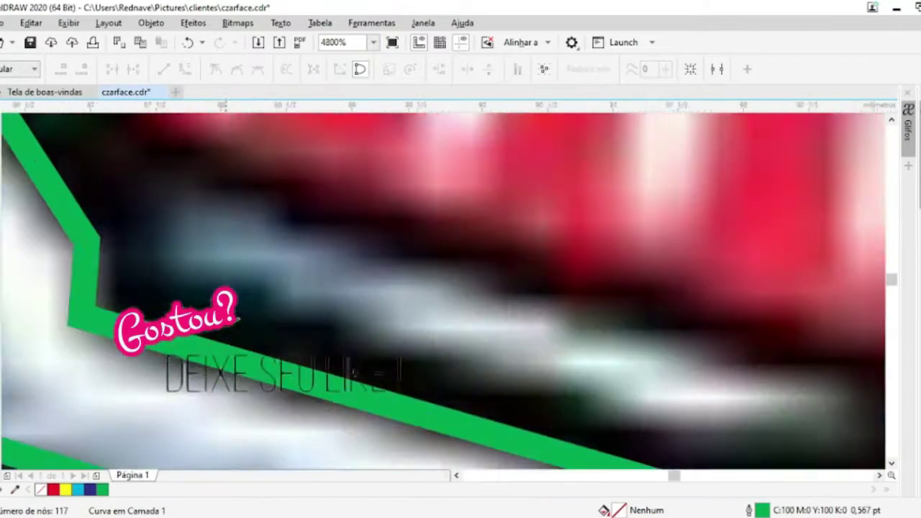
pyautogui.scroll(-1, 521, 371)
pyautogui.hscroll(3, 126, 281)
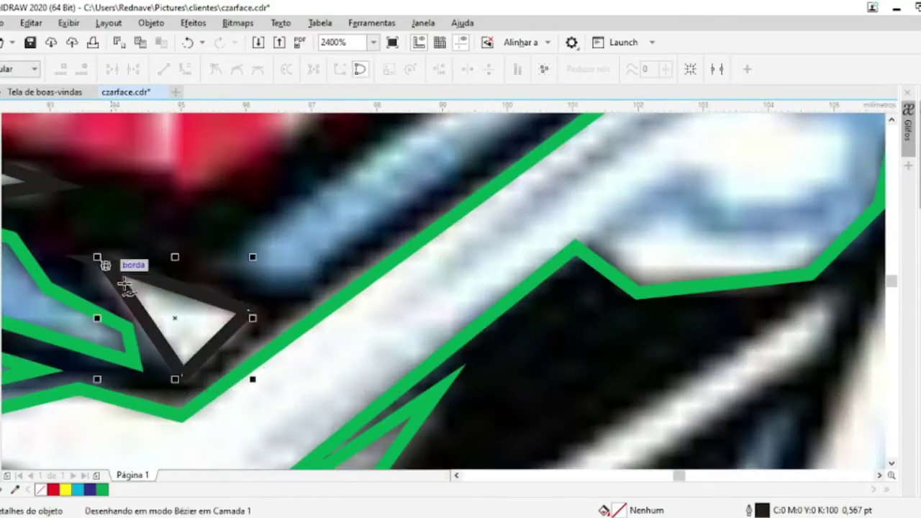
# Finish the small triangular contour beside the helmet edge
pyautogui.click(126, 284)
pyautogui.scroll(-2, 288, 261)
pyautogui.scroll(1, 329, 154)
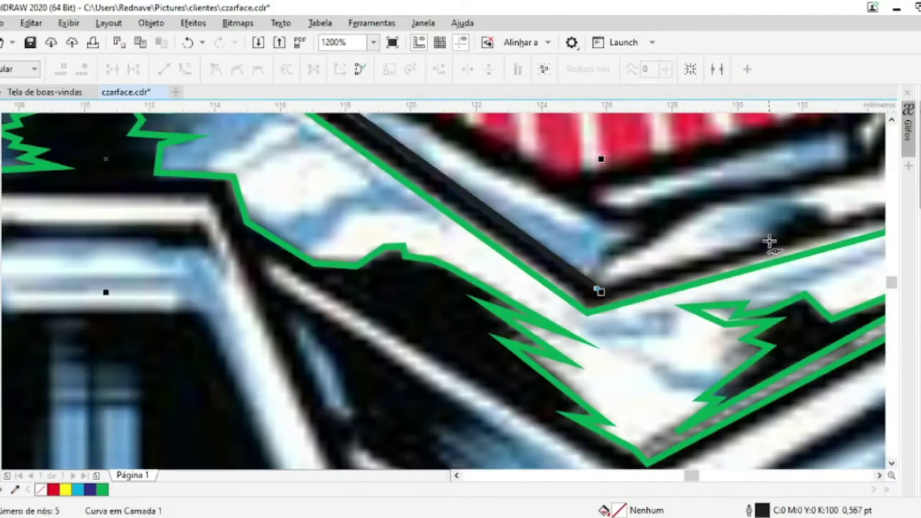
pyautogui.hscroll(3, 823, 221)
pyautogui.scroll(3, 684, 241)
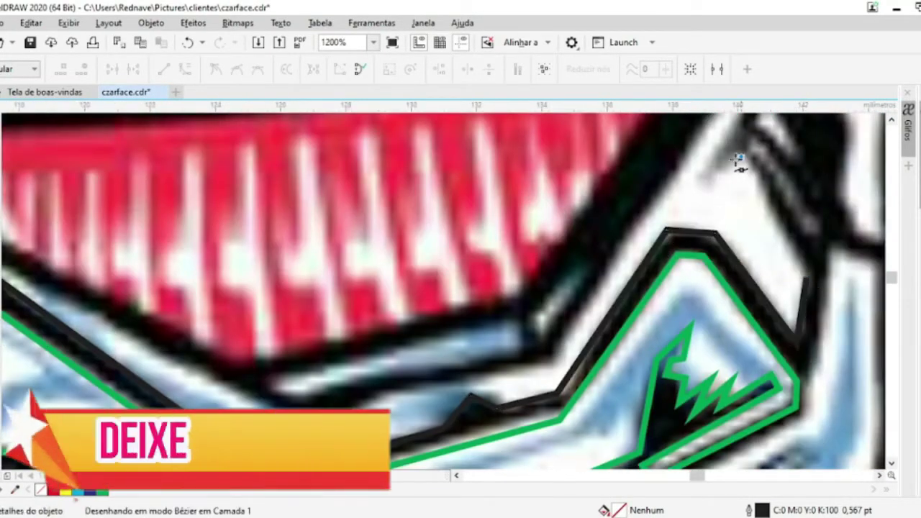
pyautogui.scroll(2, 741, 165)
pyautogui.scroll(-2, 749, 121)
pyautogui.scroll(2, 396, 348)
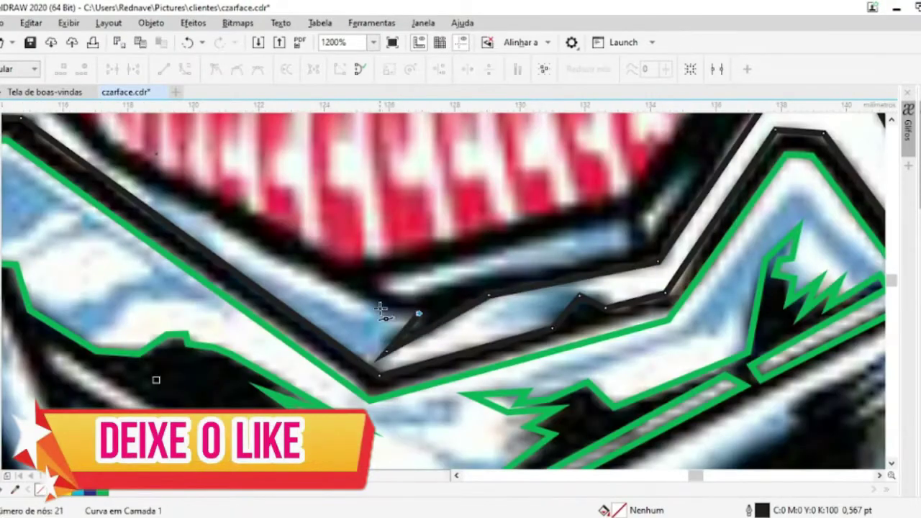
pyautogui.scroll(2, 381, 308)
pyautogui.scroll(-2, 422, 384)
pyautogui.scroll(2, 339, 308)
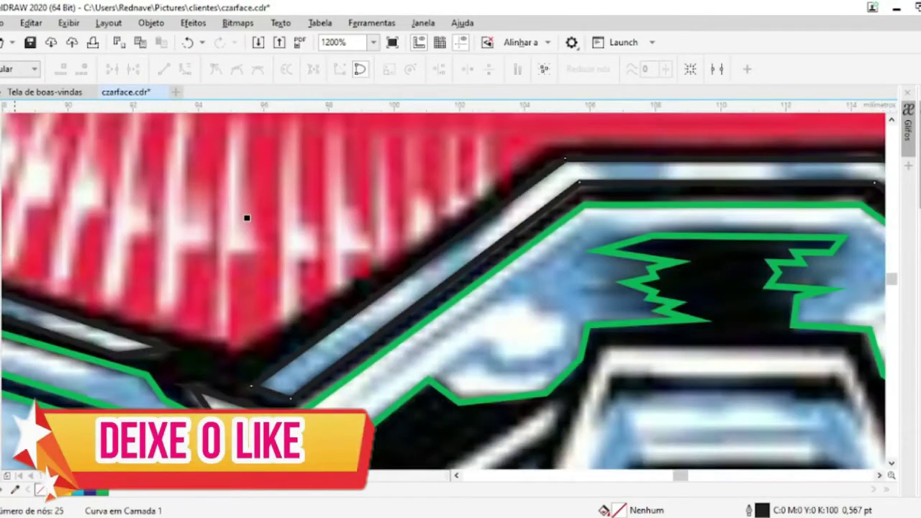
pyautogui.scroll(-2, 144, 339)
pyautogui.scroll(2, 216, 345)
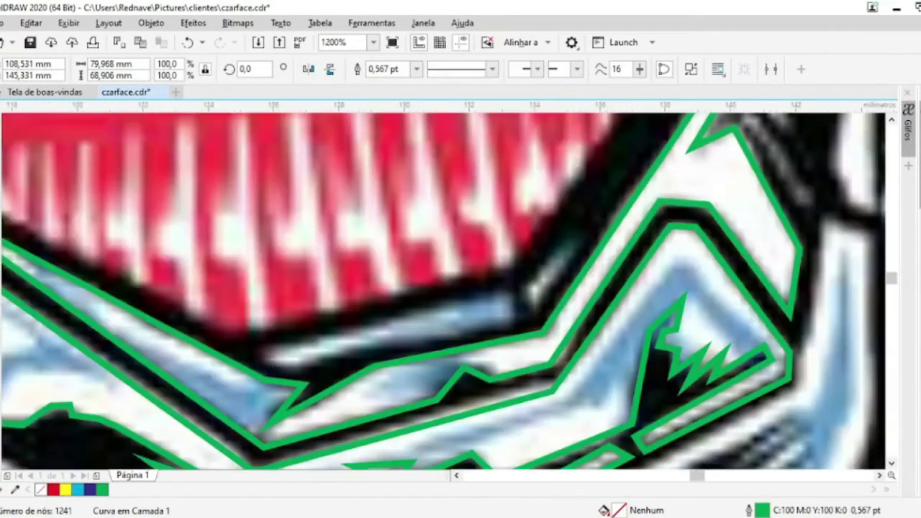
pyautogui.scroll(1, 241, 358)
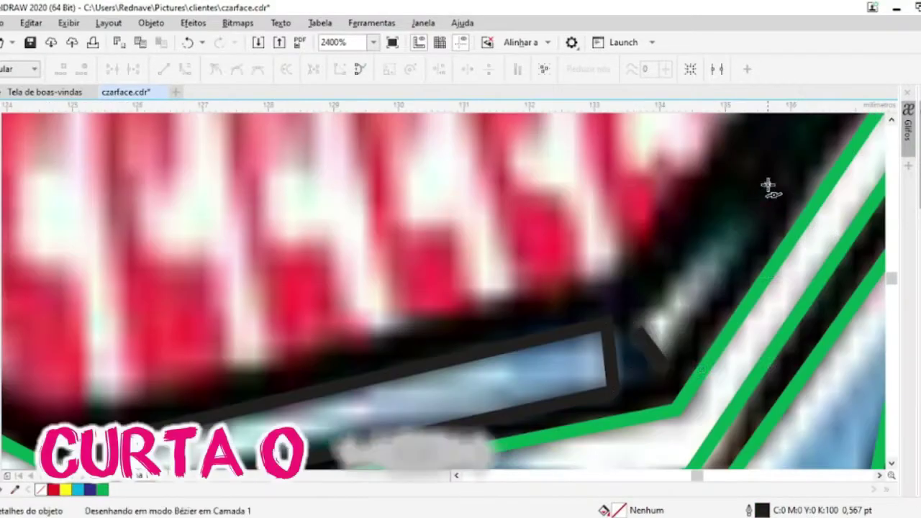
# Close the three-node triangle and the traced spike contour
pyautogui.click(769, 186)
pyautogui.scroll(-2, 497, 255)
pyautogui.scroll(1, 679, 175)
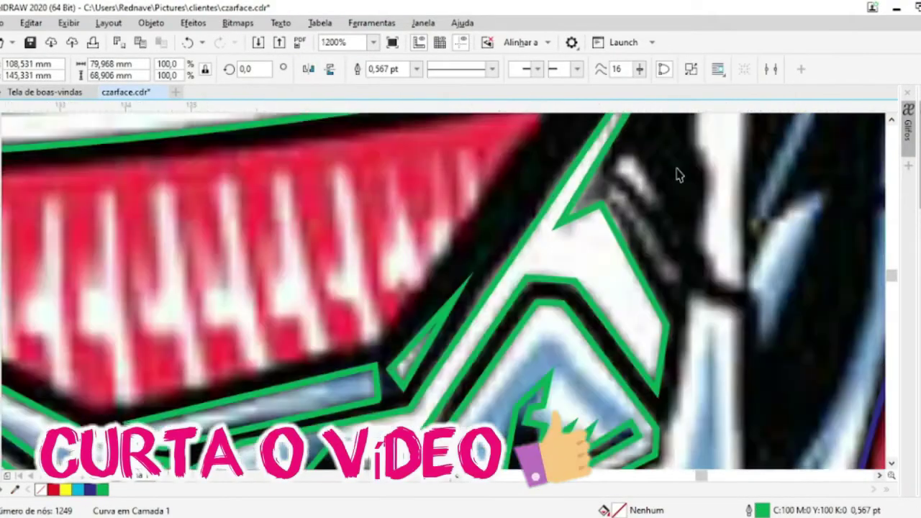
pyautogui.scroll(1, 551, 241)
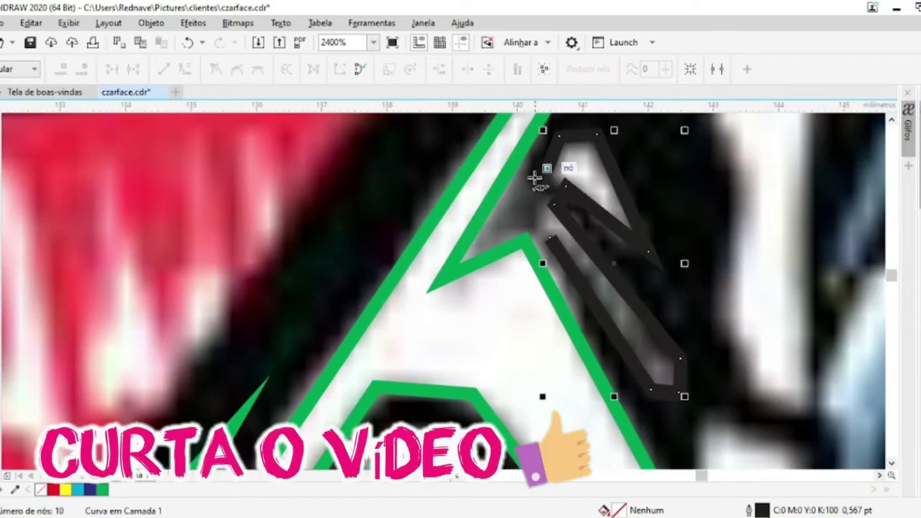
pyautogui.click(536, 226)
# Combine the finished contours into the green outline curve with Ctrl+L
pyautogui.keyDown('shift'); pyautogui.click(504, 154); pyautogui.keyUp('shift')
pyautogui.hotkey('ctrl', 'l')
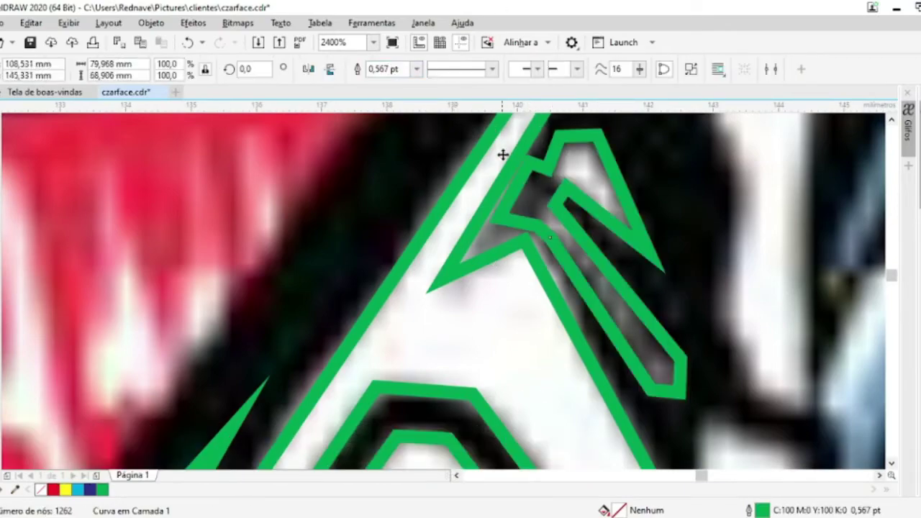
pyautogui.scroll(-3, 504, 154)
pyautogui.scroll(-1, 311, 259)
pyautogui.scroll(3, 311, 259)
pyautogui.scroll(-1, 460, 166)
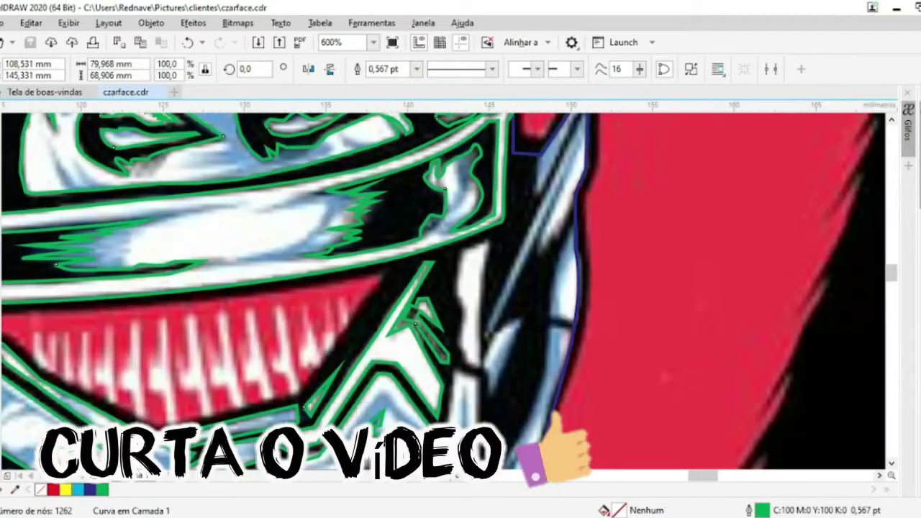
pyautogui.press('space')
pyautogui.scroll(1, 461, 166)
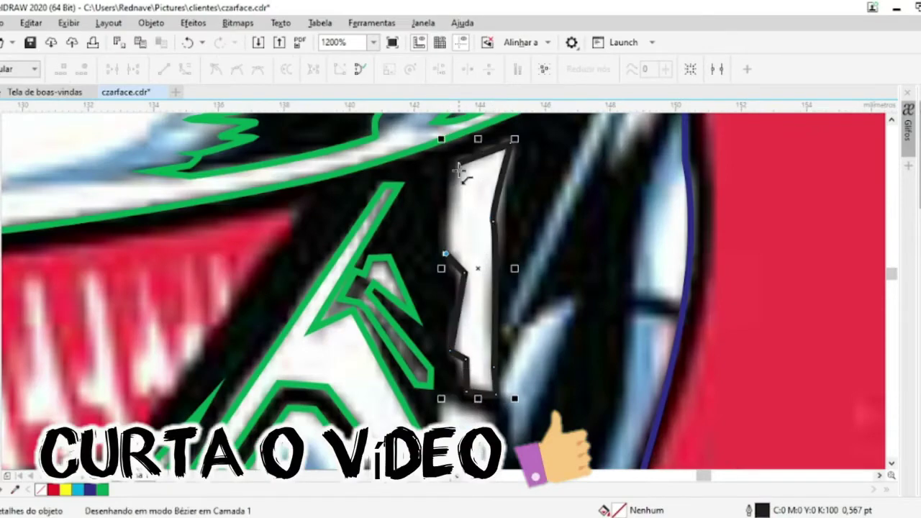
pyautogui.keyDown('shift'); pyautogui.click(424, 367); pyautogui.keyUp('shift')
pyautogui.hotkey('ctrl', 'l')
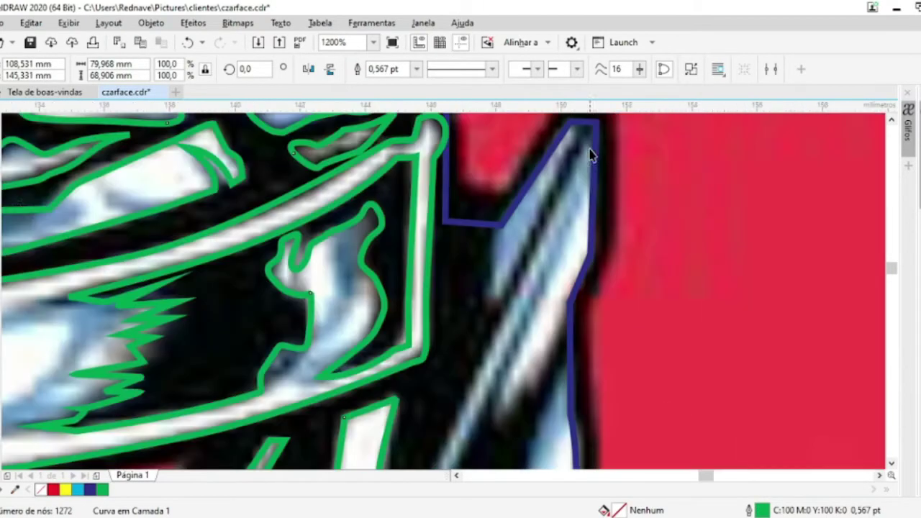
# Trace and close a new contour along the helmet's right edge
pyautogui.click(498, 150)
pyautogui.scroll(1, 552, 127)
pyautogui.scroll(-1, 533, 237)
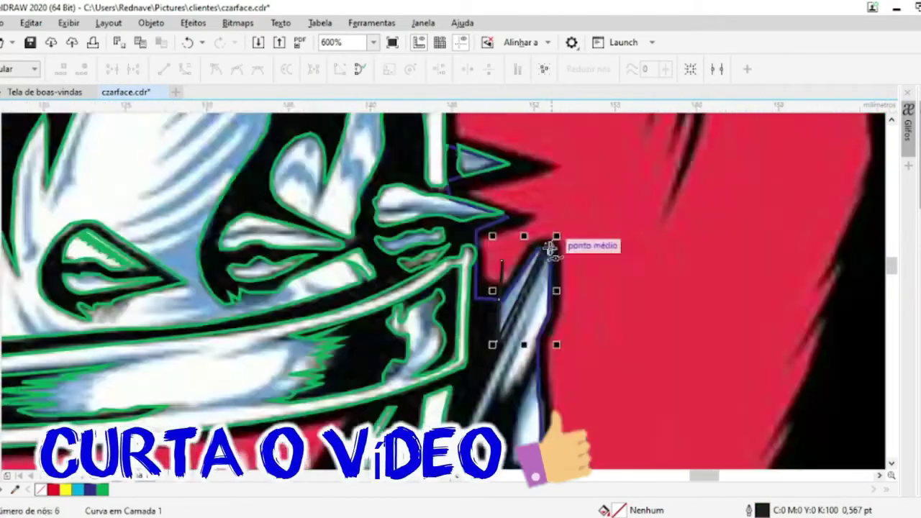
pyautogui.scroll(1, 507, 265)
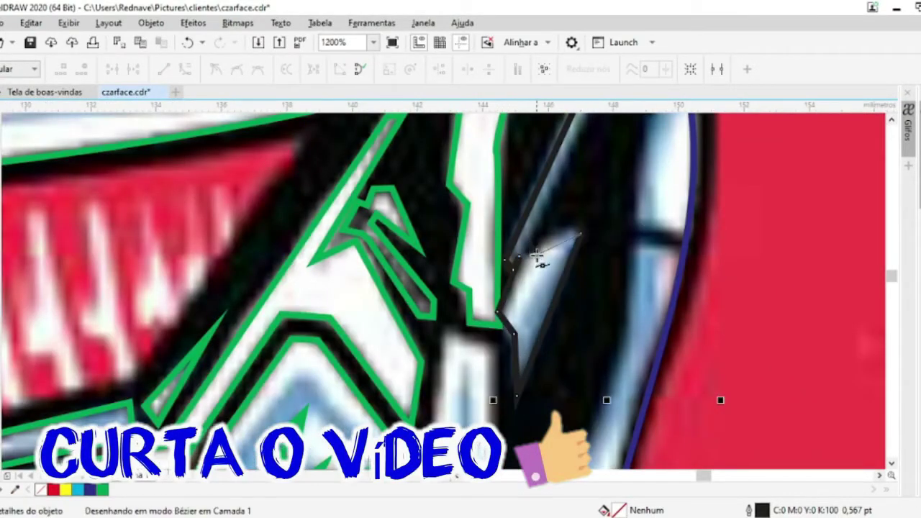
pyautogui.click(536, 256)
pyautogui.scroll(-2, 536, 255)
pyautogui.scroll(2, 545, 191)
pyautogui.scroll(-2, 586, 270)
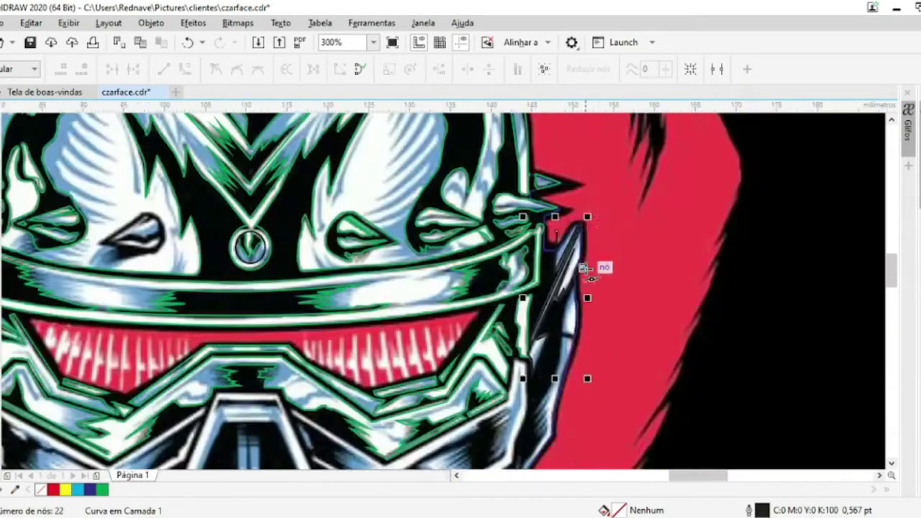
pyautogui.click(585, 269)
pyautogui.scroll(1, 585, 269)
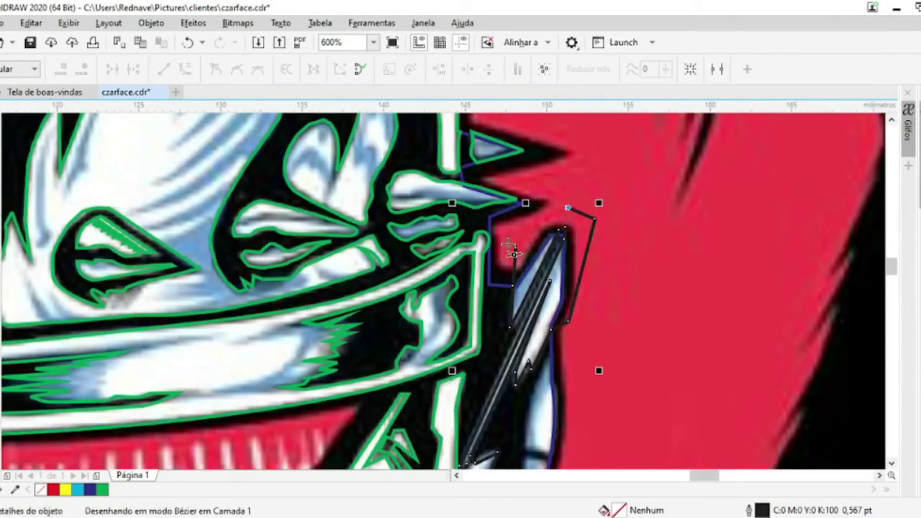
pyautogui.click(593, 226)
pyautogui.scroll(-3, 894, 277)
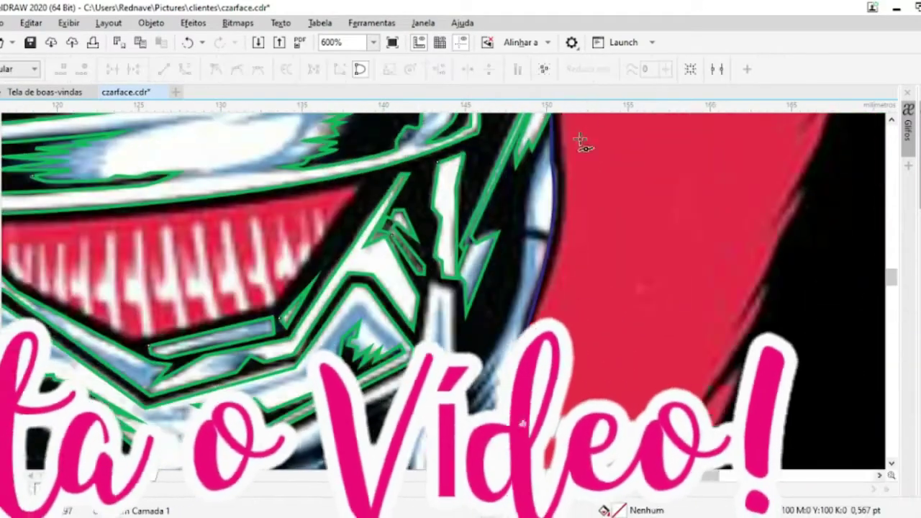
# Trace and close a spike contour near the helmet edge
pyautogui.click(580, 139)
pyautogui.scroll(1, 508, 329)
pyautogui.scroll(-2, 510, 372)
pyautogui.scroll(2, 509, 371)
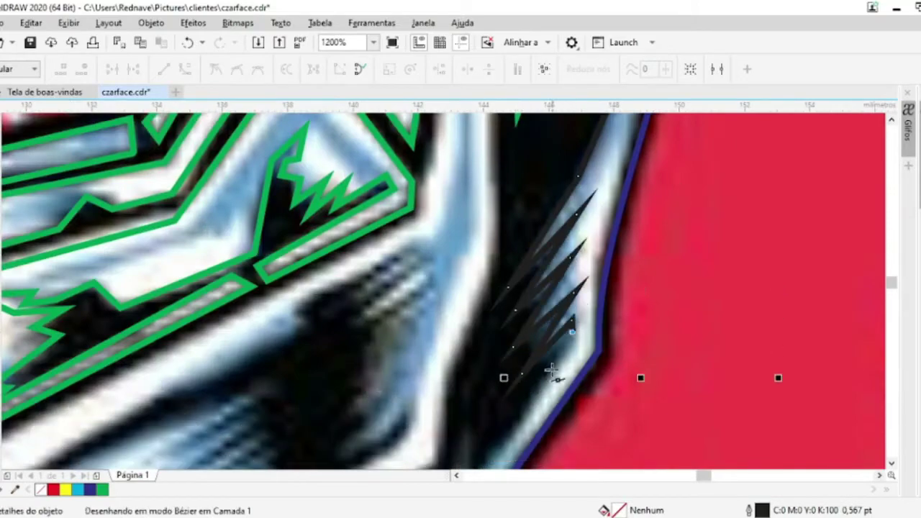
pyautogui.click(551, 371)
pyautogui.click(540, 335)
pyautogui.scroll(-2, 539, 335)
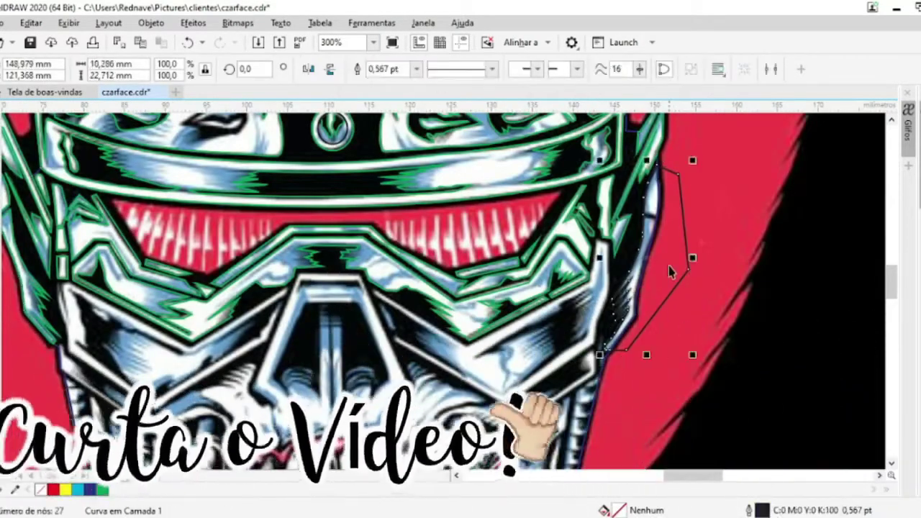
pyautogui.scroll(3, 669, 266)
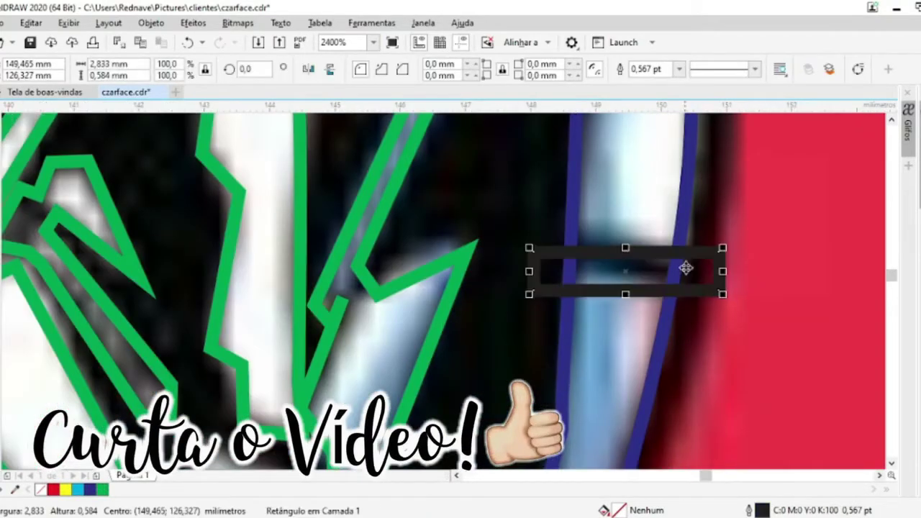
# Draw a rectangle across the blue edge curve and intersect to cut out the overlapping piece
pyautogui.keyDown('shift'); pyautogui.click(677, 242); pyautogui.keyUp('shift')
pyautogui.click(407, 69)
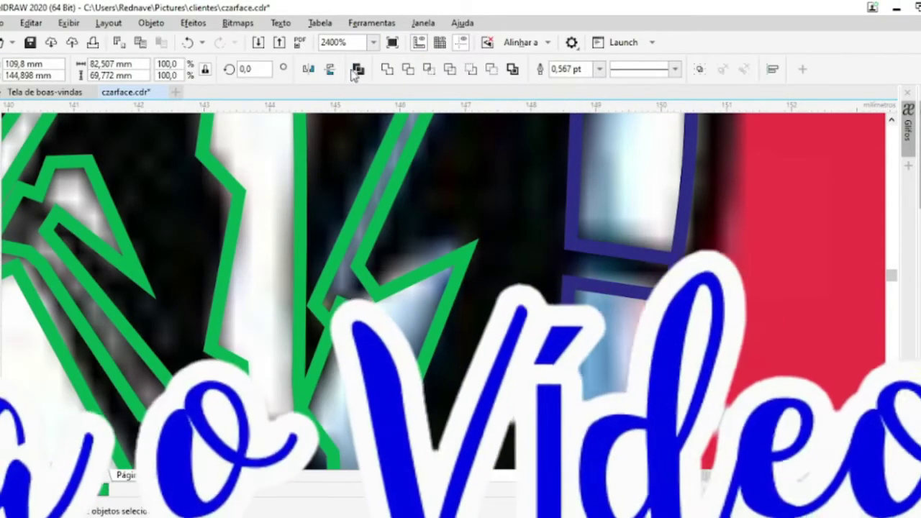
pyautogui.scroll(-2, 722, 303)
pyautogui.scroll(2, 722, 303)
pyautogui.press('F6')
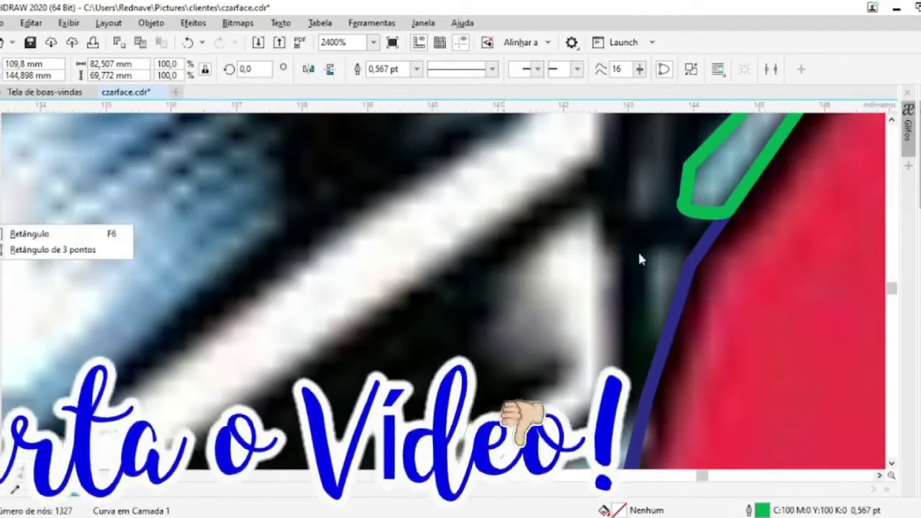
pyautogui.moveTo(650, 252); pyautogui.dragTo(809, 383)
pyautogui.click(429, 69)
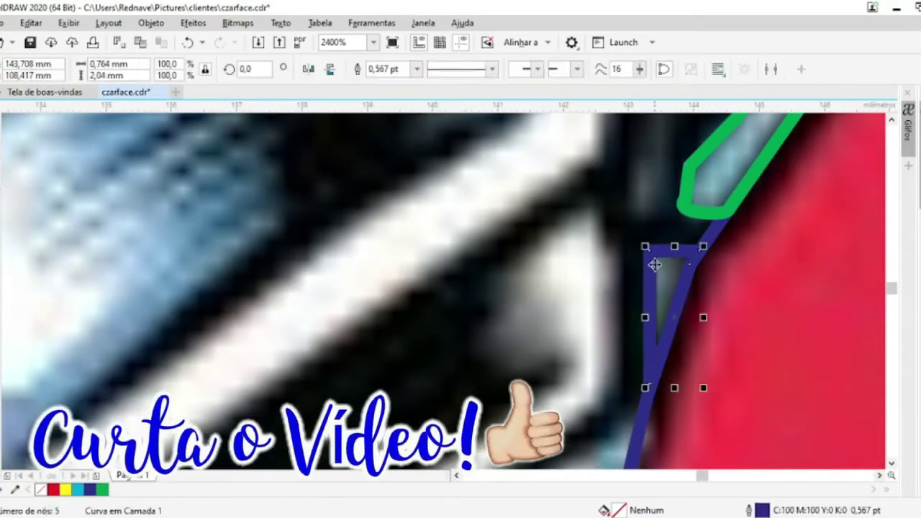
# Combine the cut piece into the green outline curve
pyautogui.press('F10')
pyautogui.press('space')
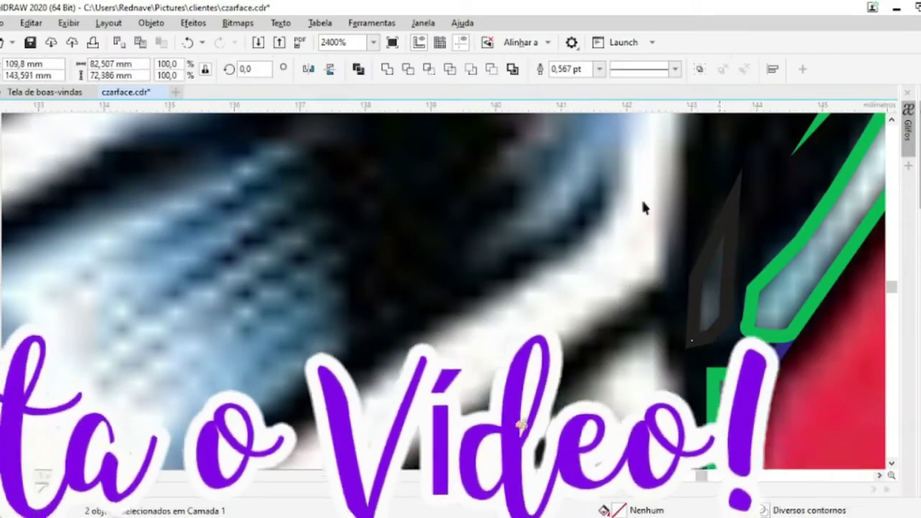
pyautogui.hotkey('ctrl', 'l')
pyautogui.scroll(-2, 643, 207)
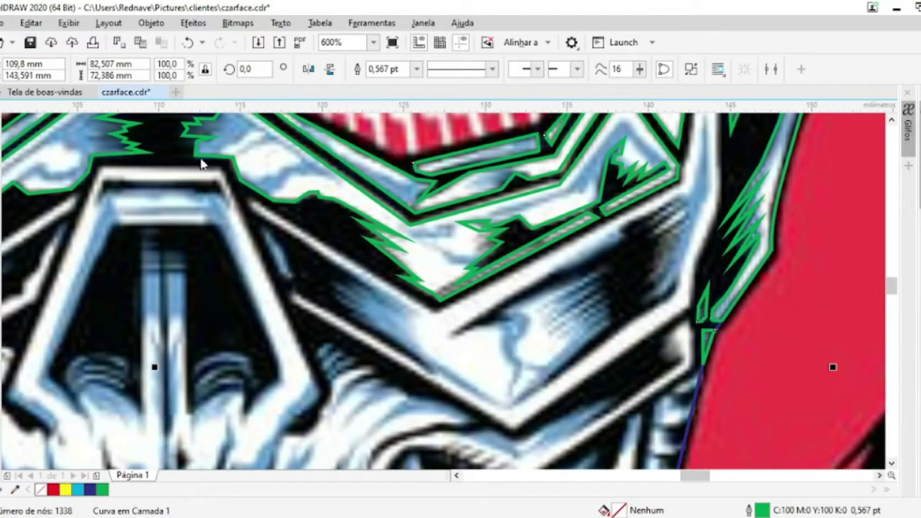
pyautogui.scroll(-1, 360, 309)
pyautogui.scroll(1, 107, 305)
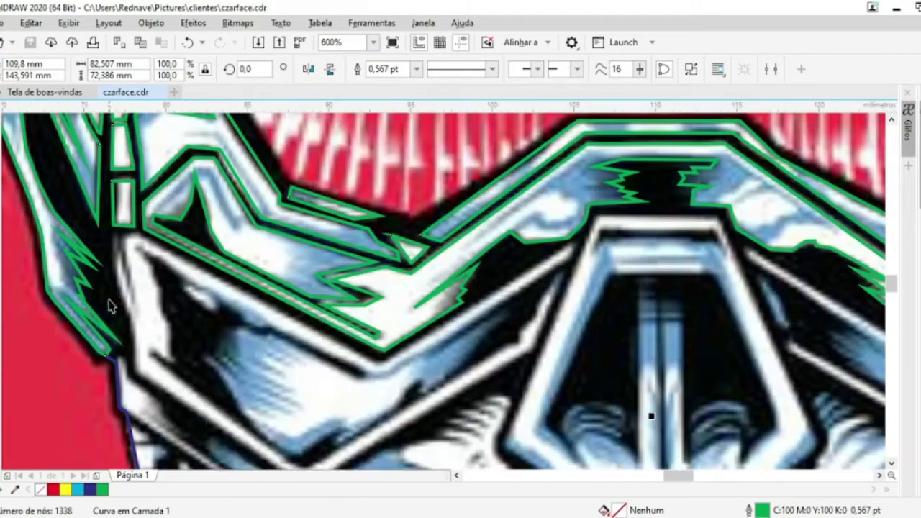
# Start a new black contour beside the face mask at the goggles' lower edge
pyautogui.scroll(1, 122, 284)
pyautogui.press('F10')
pyautogui.hscroll(5, 392, 226)
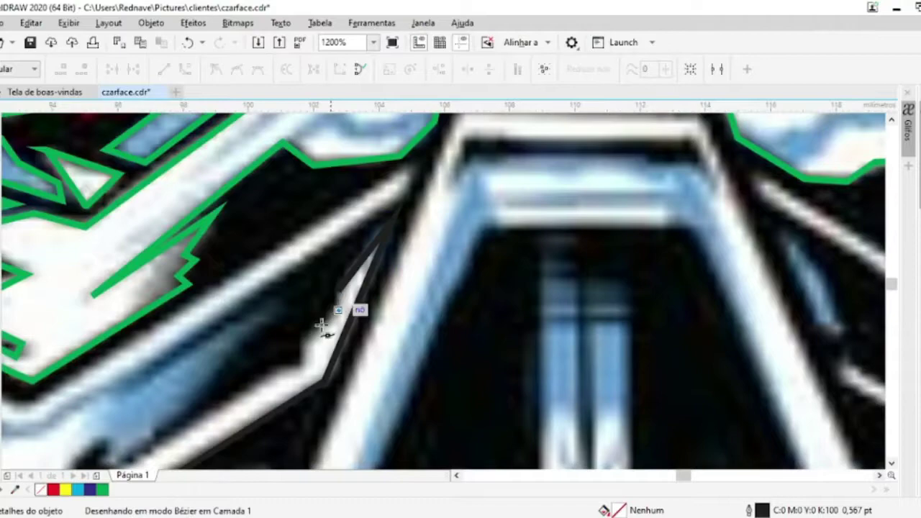
pyautogui.click(322, 325)
pyautogui.scroll(-2, 321, 325)
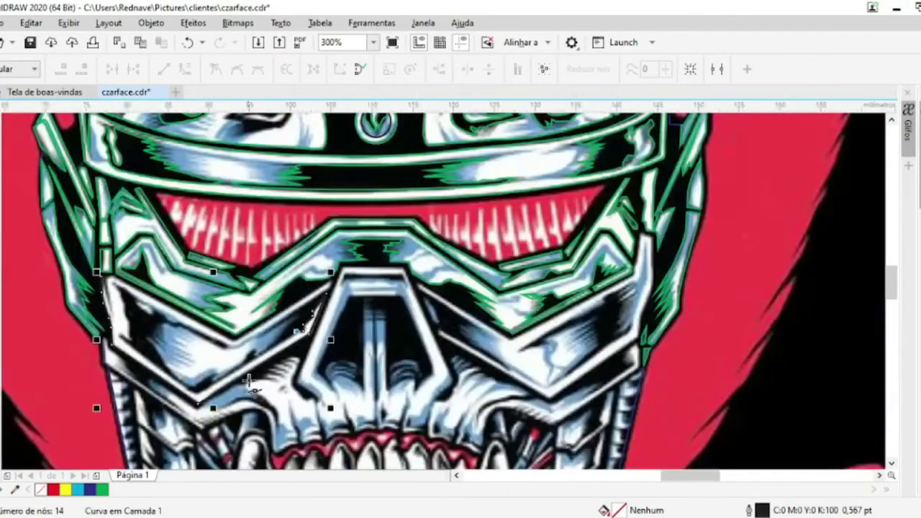
pyautogui.scroll(2, 263, 388)
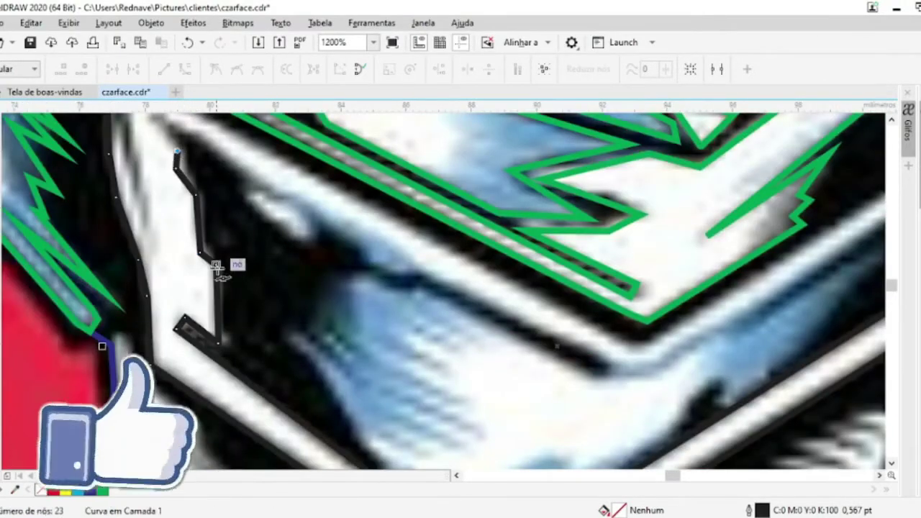
pyautogui.scroll(-2, 220, 263)
# Extend the contour with points along the dark edge below the goggle band
pyautogui.click(309, 324)
pyautogui.click(287, 337)
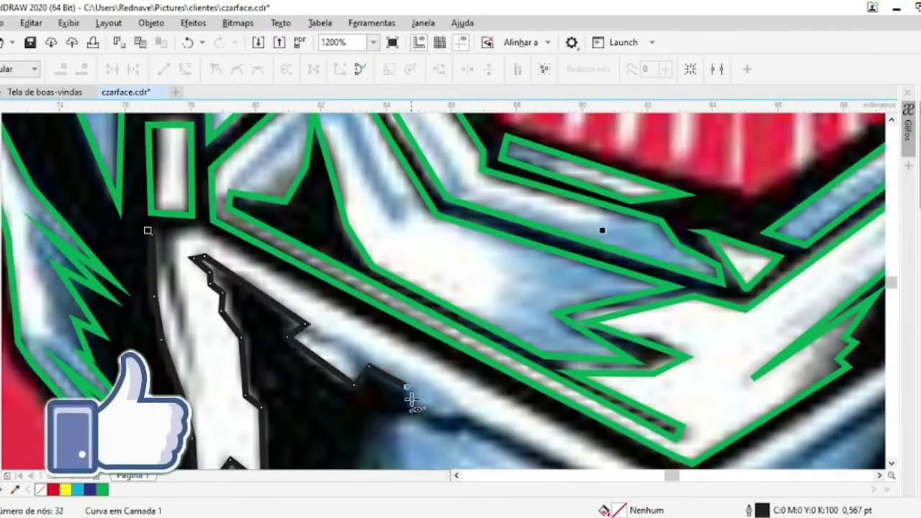
pyautogui.scroll(-2, 452, 373)
pyautogui.scroll(2, 500, 391)
pyautogui.click(502, 388)
pyautogui.click(481, 401)
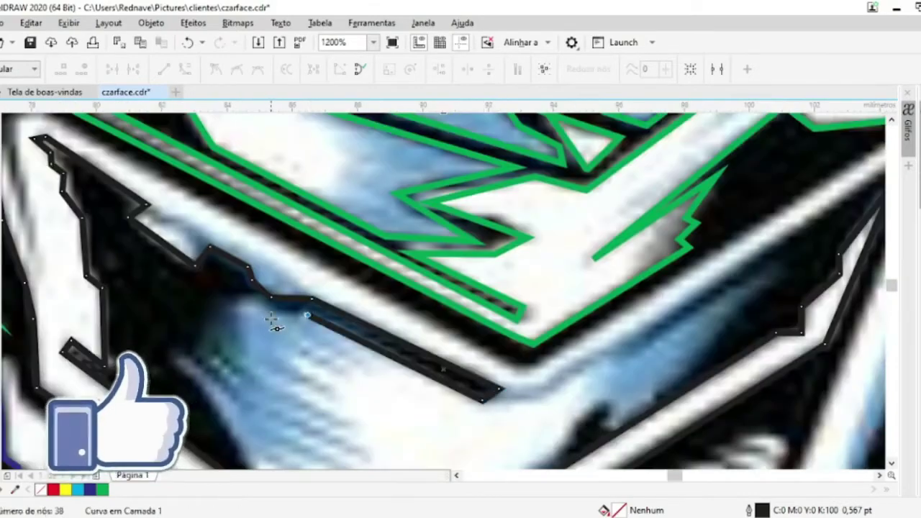
pyautogui.click(270, 316)
pyautogui.click(219, 300)
pyautogui.click(200, 381)
pyautogui.scroll(-2, 200, 382)
pyautogui.scroll(3, 242, 376)
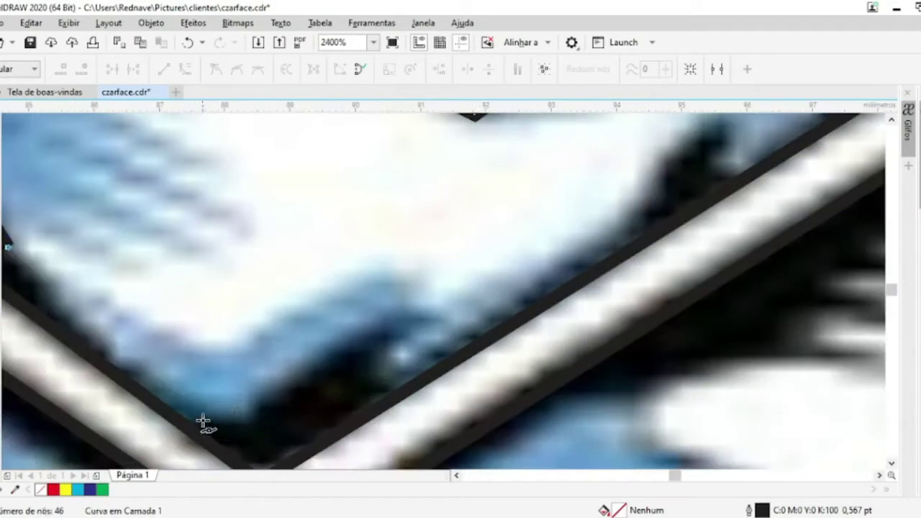
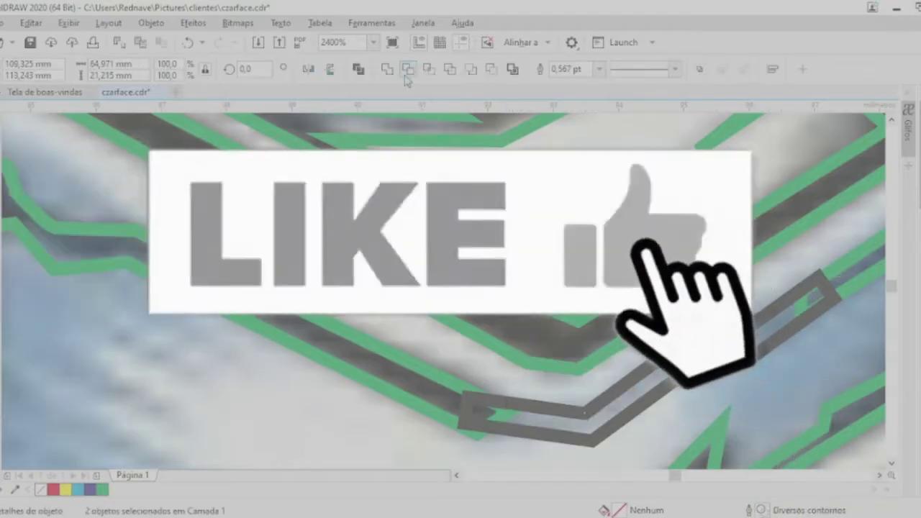
# Undo the stray black contour curve and select the blue curve along the red edge
pyautogui.click(517, 420)
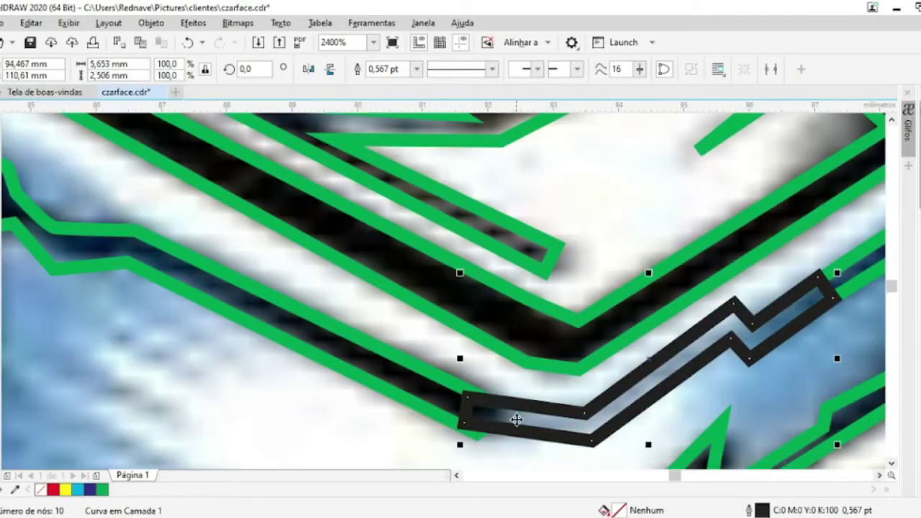
pyautogui.hotkey('ctrl', 'z')
pyautogui.scroll(-2, 509, 403)
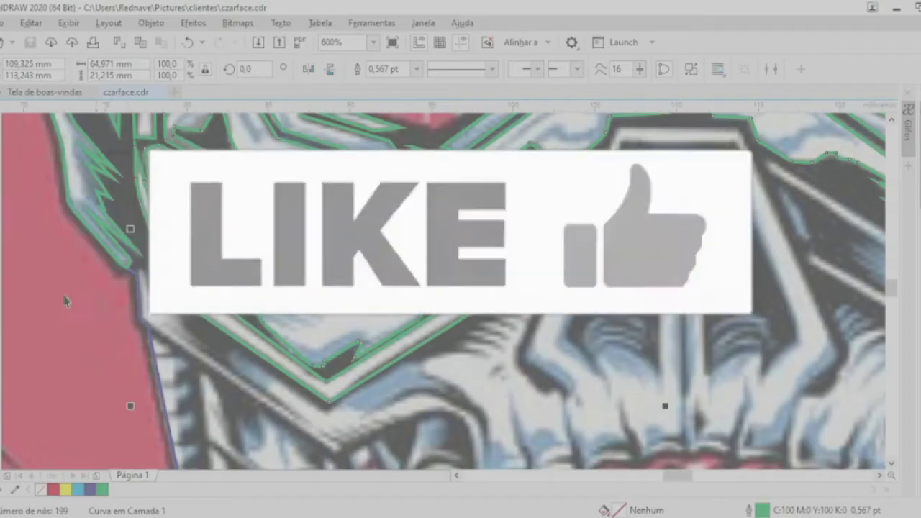
pyautogui.press('F10')
pyautogui.scroll(2, 143, 292)
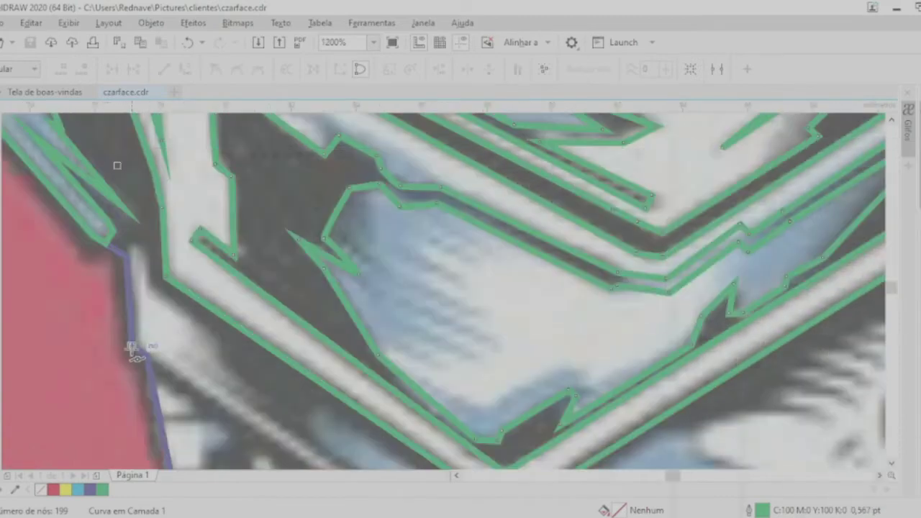
pyautogui.click(127, 257)
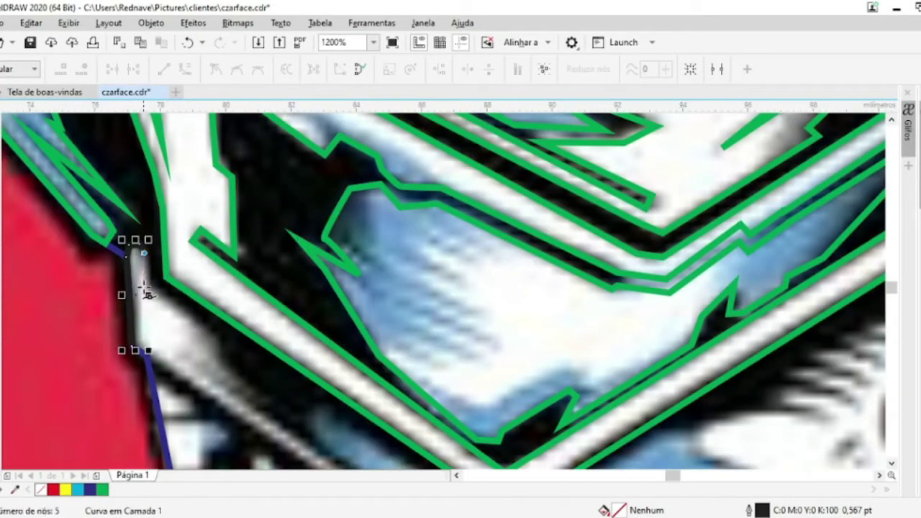
# Start a black Bézier outline along the dark edge beneath the left goggle lens
pyautogui.click(220, 344)
pyautogui.click(280, 407)
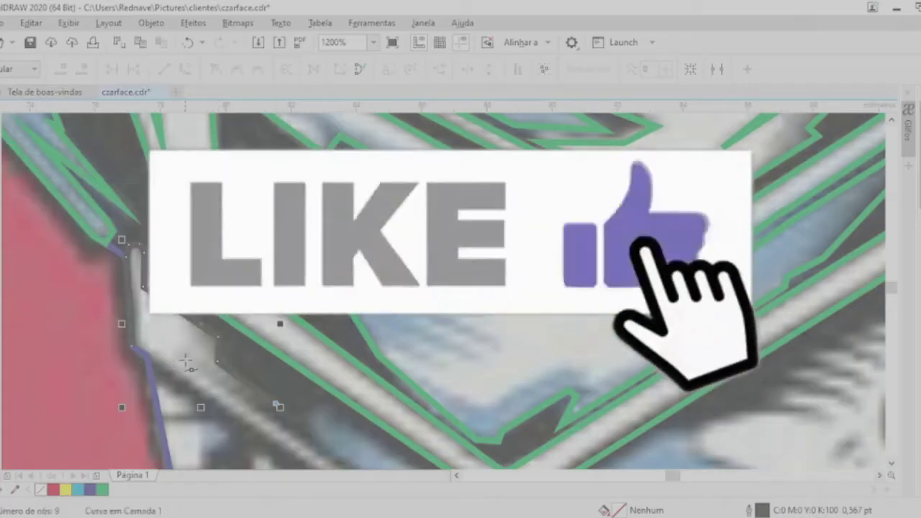
pyautogui.scroll(-2, 236, 337)
pyautogui.scroll(2, 282, 374)
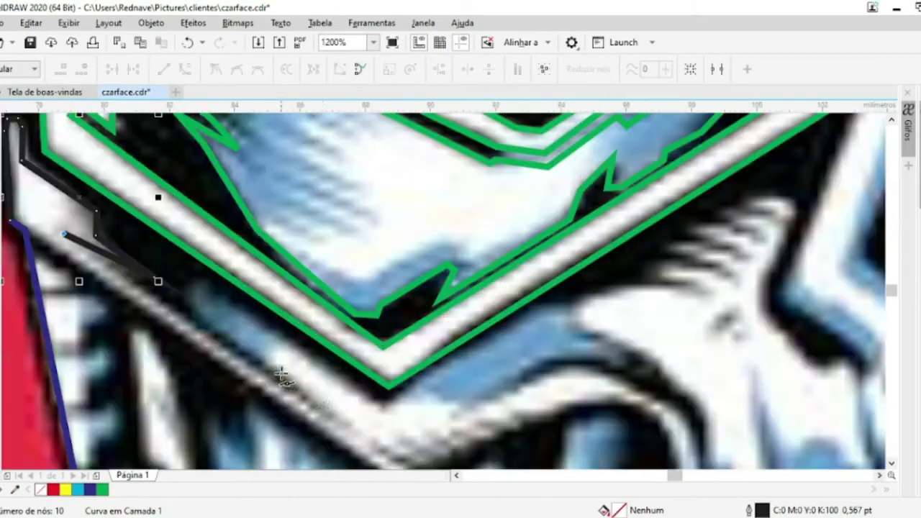
pyautogui.click(336, 423)
pyautogui.scroll(2, 181, 314)
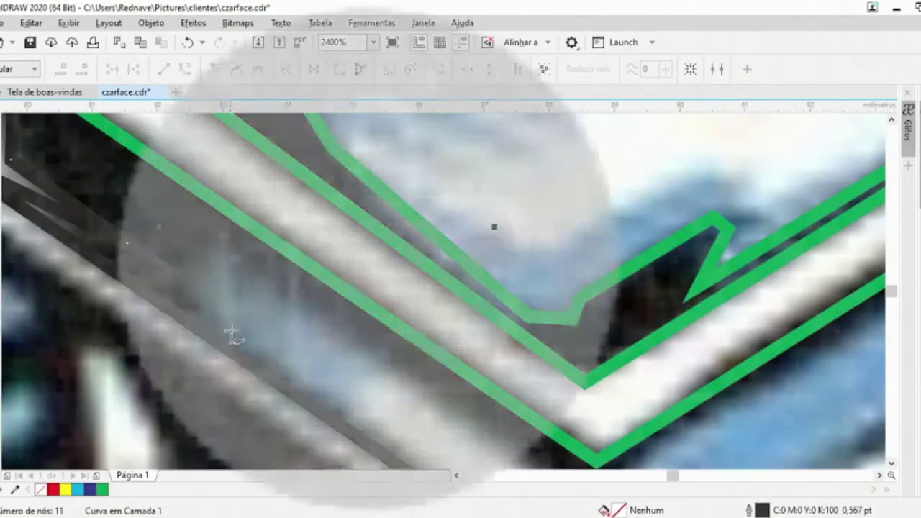
pyautogui.click(233, 334)
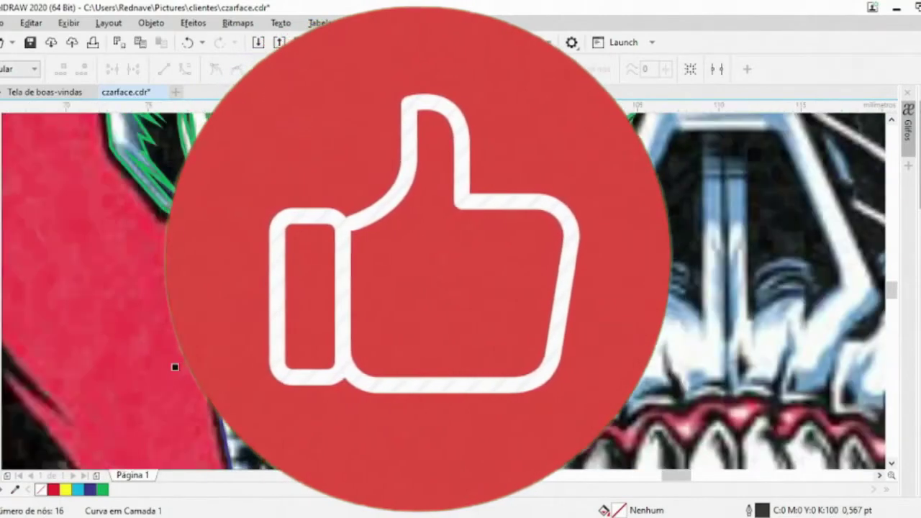
pyautogui.click(174, 367)
# Carry the outline up to the right, then down the cheek, finishing at its lower tip
pyautogui.click(720, 162)
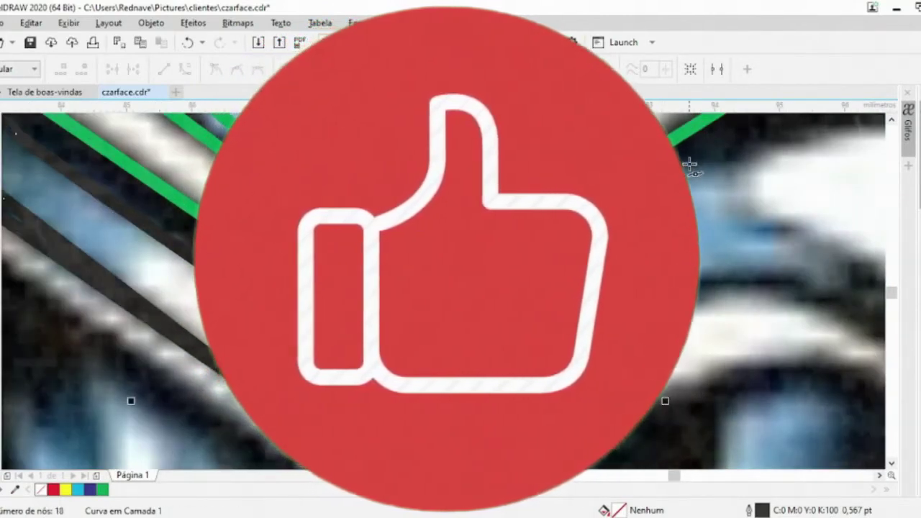
pyautogui.click(728, 160)
pyautogui.scroll(-6, 731, 167)
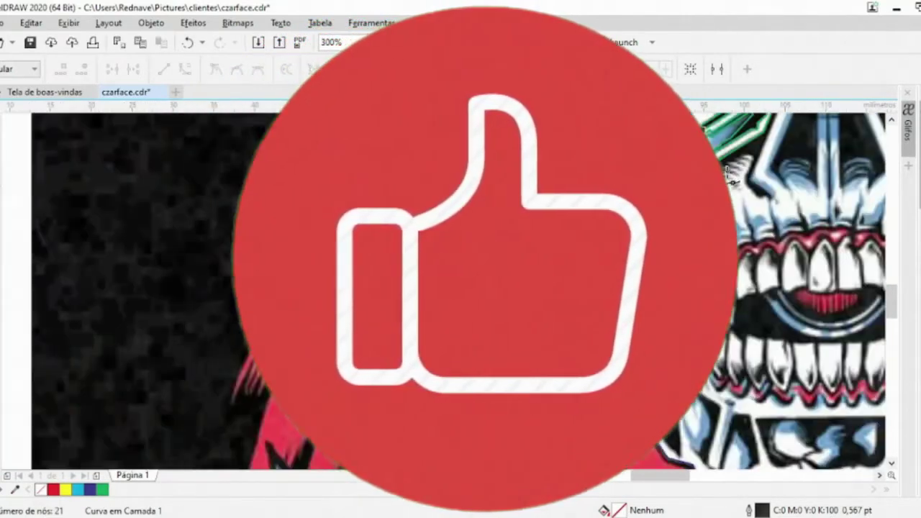
pyautogui.scroll(4, 461, 260)
pyautogui.scroll(2, 461, 259)
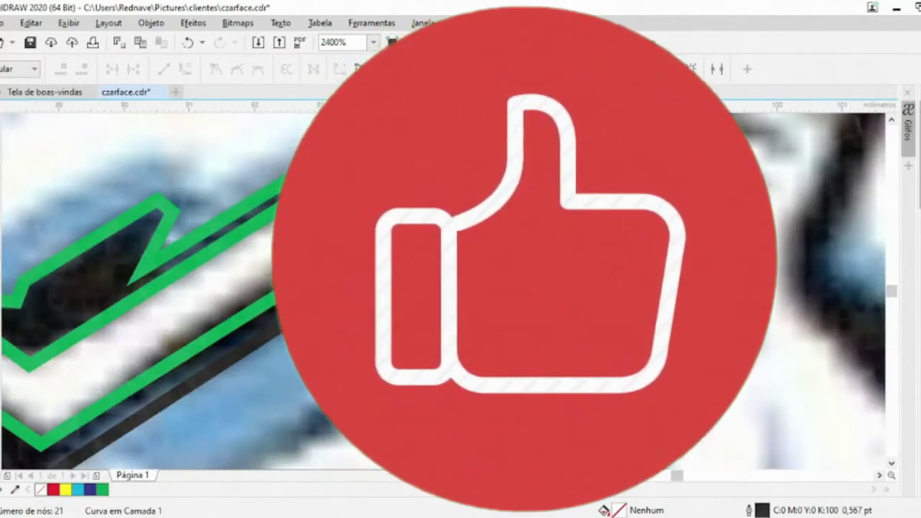
pyautogui.scroll(-2, 597, 253)
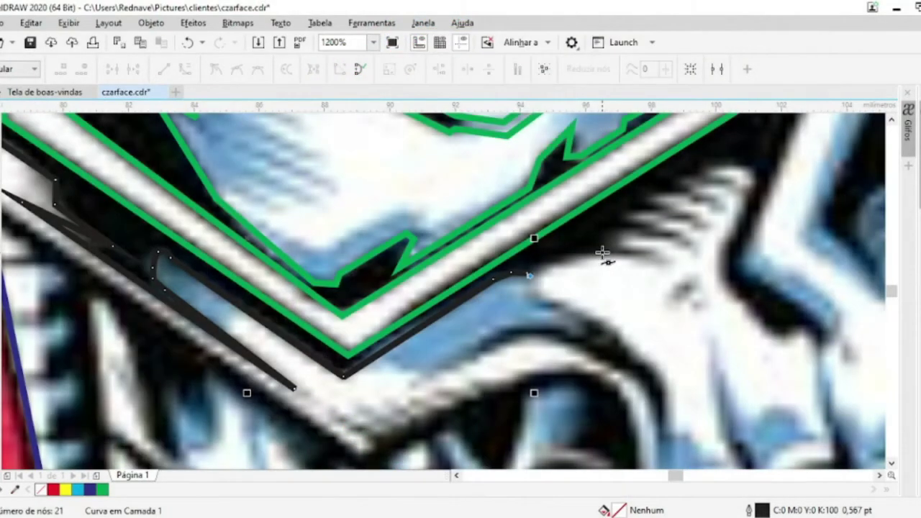
pyautogui.click(715, 168)
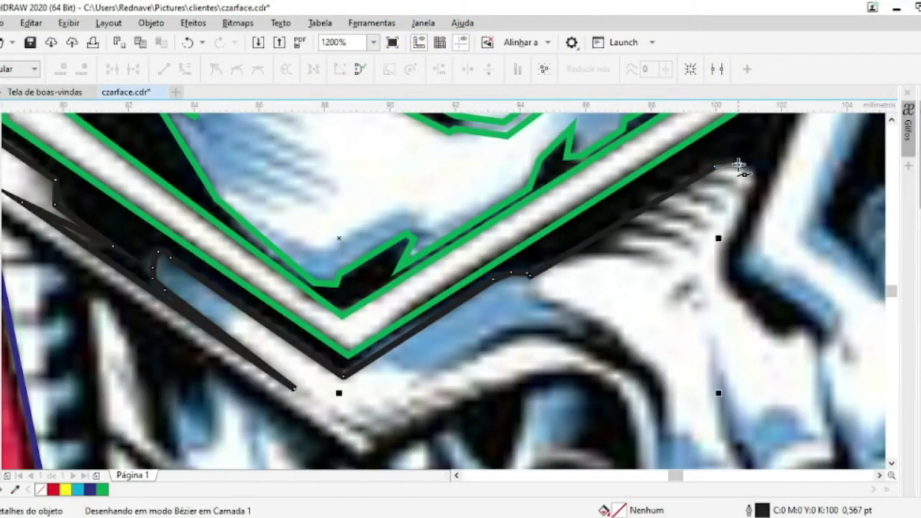
pyautogui.click(751, 191)
pyautogui.doubleClick(727, 245)
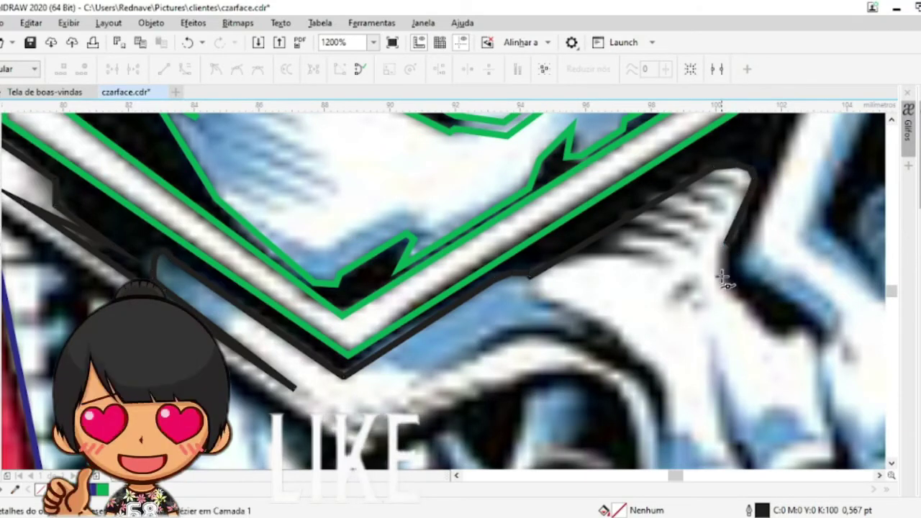
pyautogui.click(772, 332)
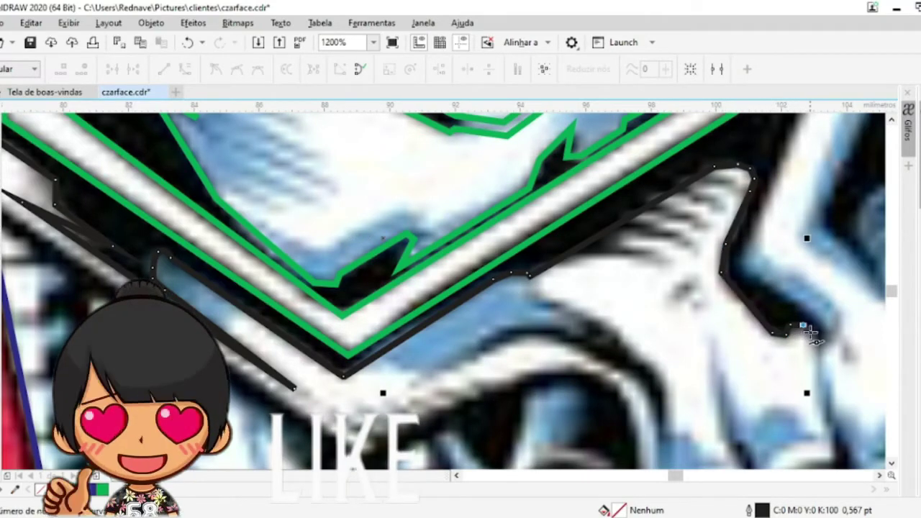
pyautogui.doubleClick(815, 351)
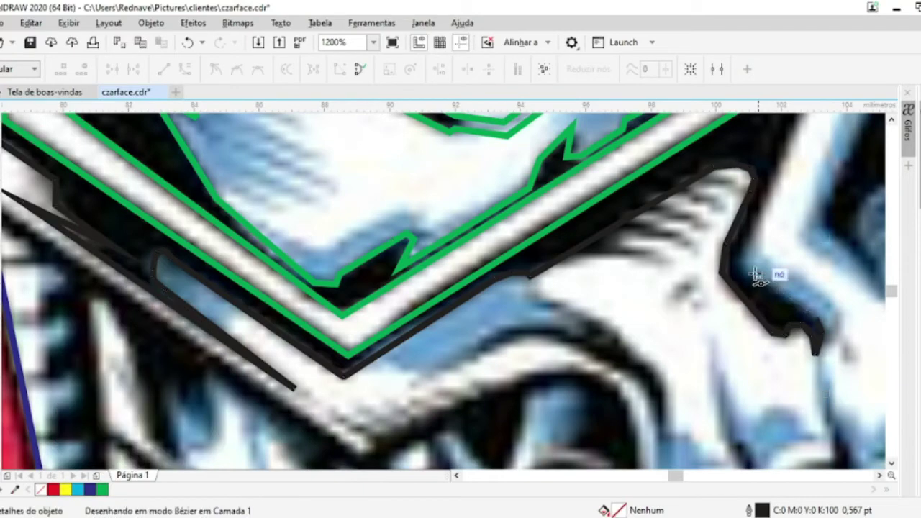
# Trace the lower edge of the next cheek plate and extend it upward along the plate
pyautogui.scroll(-3, 732, 273)
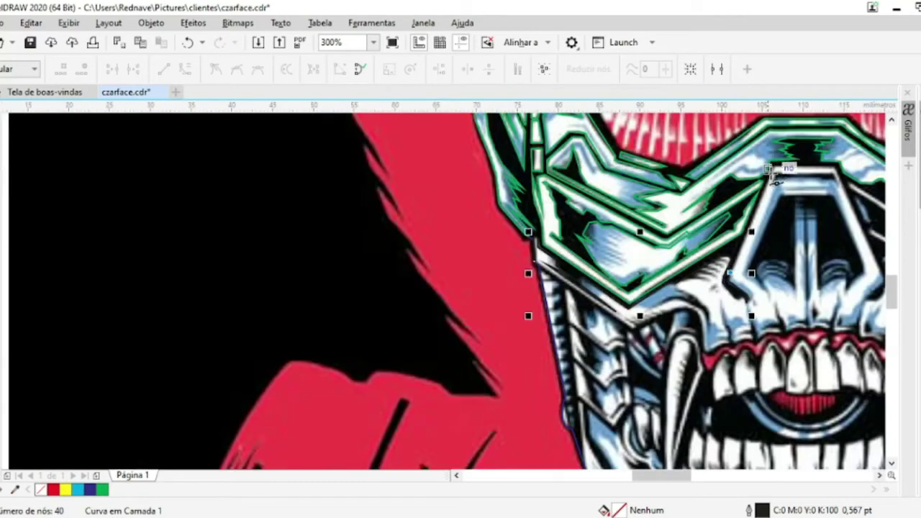
pyautogui.scroll(3, 781, 171)
pyautogui.scroll(-3, 800, 203)
pyautogui.scroll(2, 799, 203)
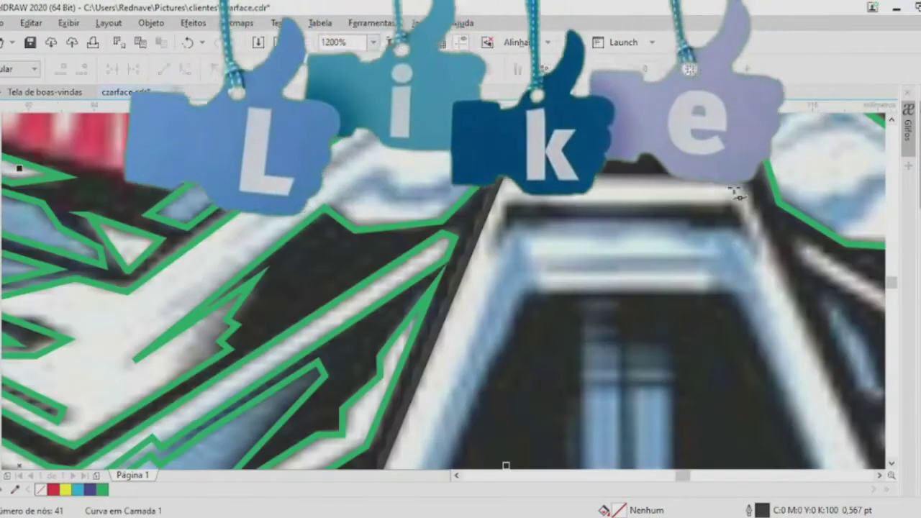
pyautogui.scroll(-2, 747, 180)
pyautogui.scroll(1, 784, 292)
pyautogui.scroll(1, 784, 292)
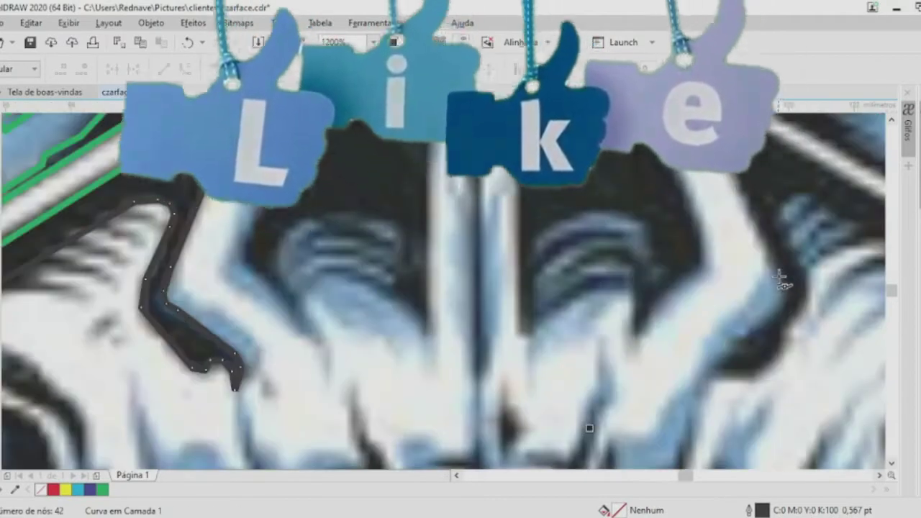
pyautogui.click(784, 303)
pyautogui.click(769, 324)
pyautogui.click(731, 334)
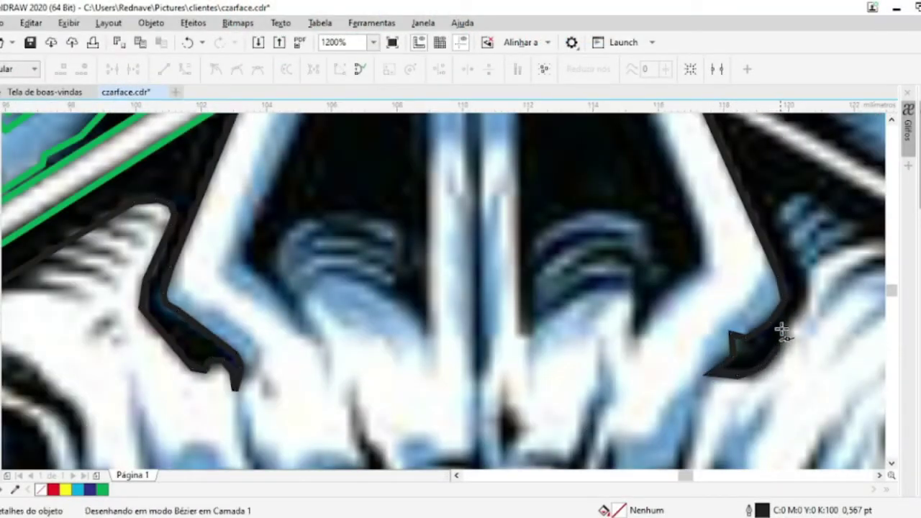
pyautogui.click(805, 284)
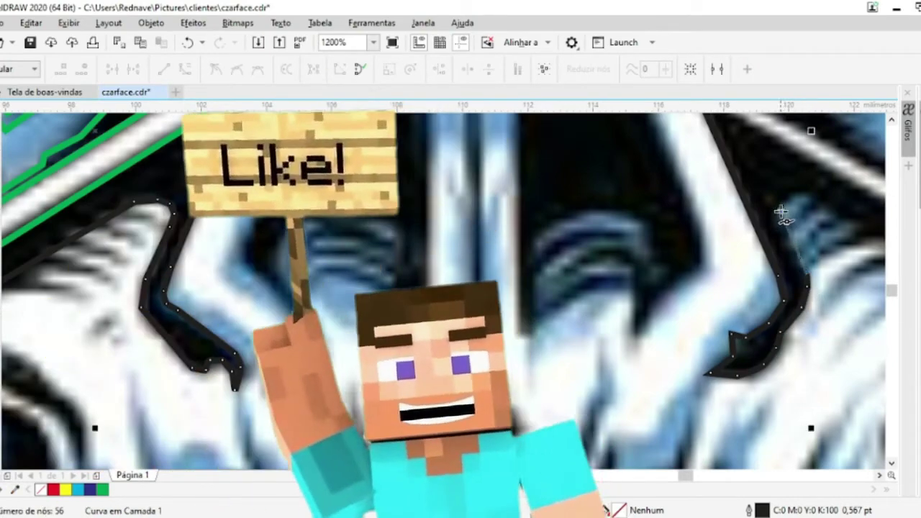
pyautogui.click(784, 204)
# Extend the dark path with more nodes along the right cheek edge
pyautogui.scroll(-2, 806, 201)
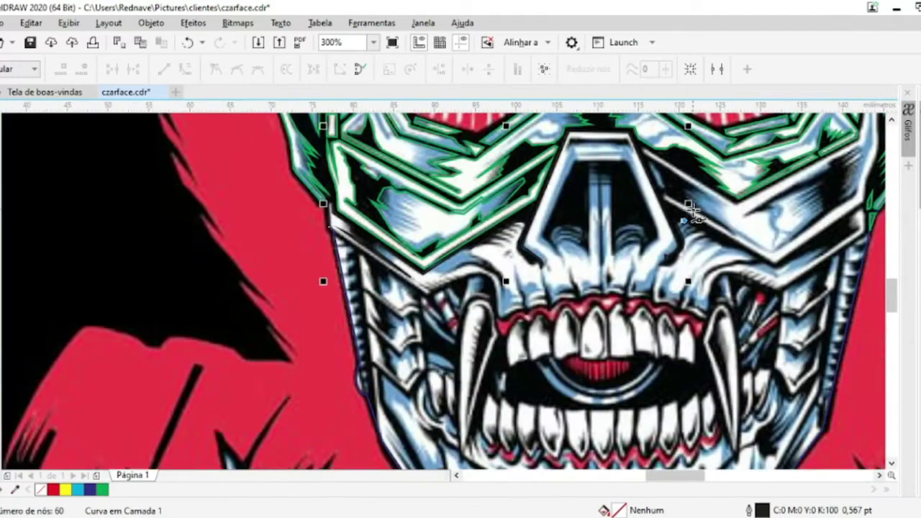
pyautogui.scroll(-2, 702, 229)
pyautogui.scroll(4, 702, 229)
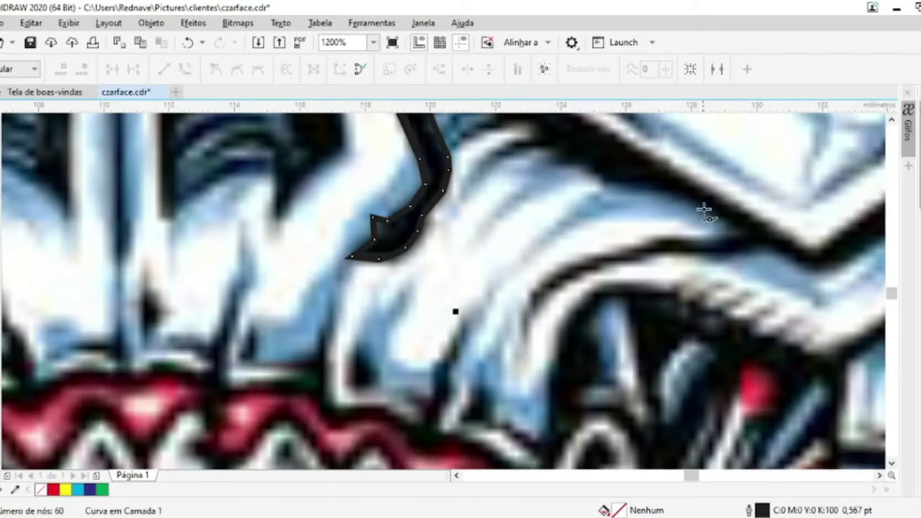
pyautogui.click(811, 273)
pyautogui.scroll(-3, 811, 272)
pyautogui.scroll(1, 640, 278)
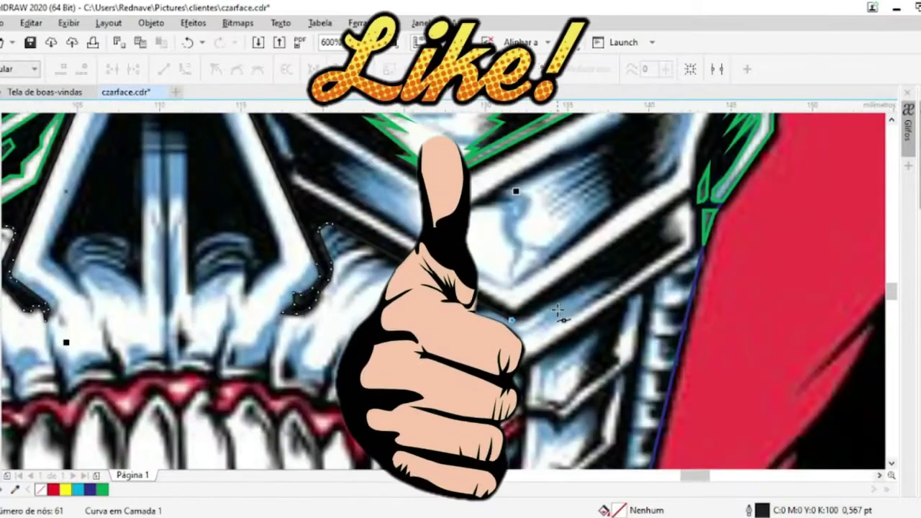
pyautogui.scroll(2, 555, 311)
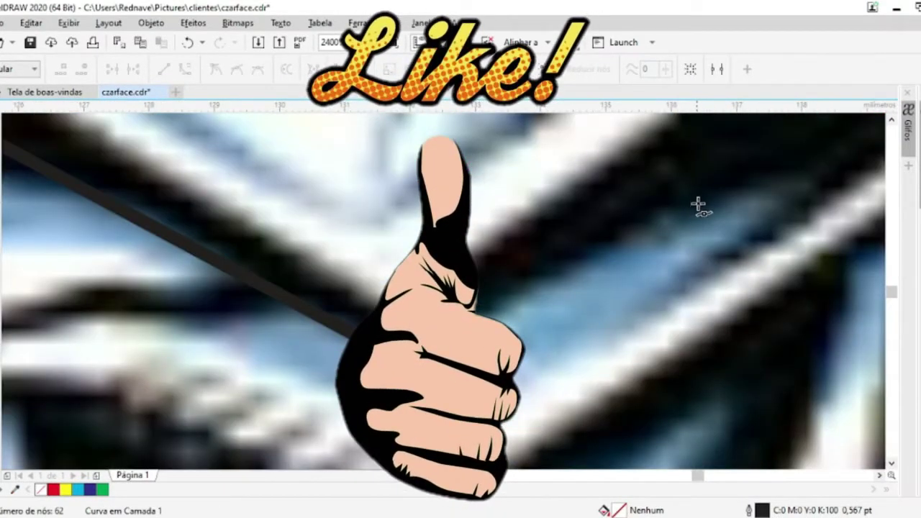
pyautogui.click(699, 204)
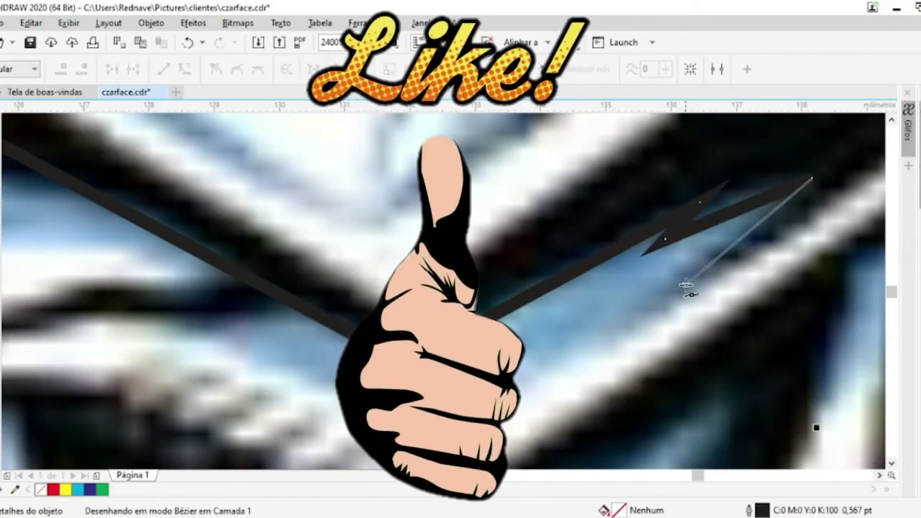
pyautogui.scroll(-3, 689, 288)
pyautogui.scroll(2, 652, 285)
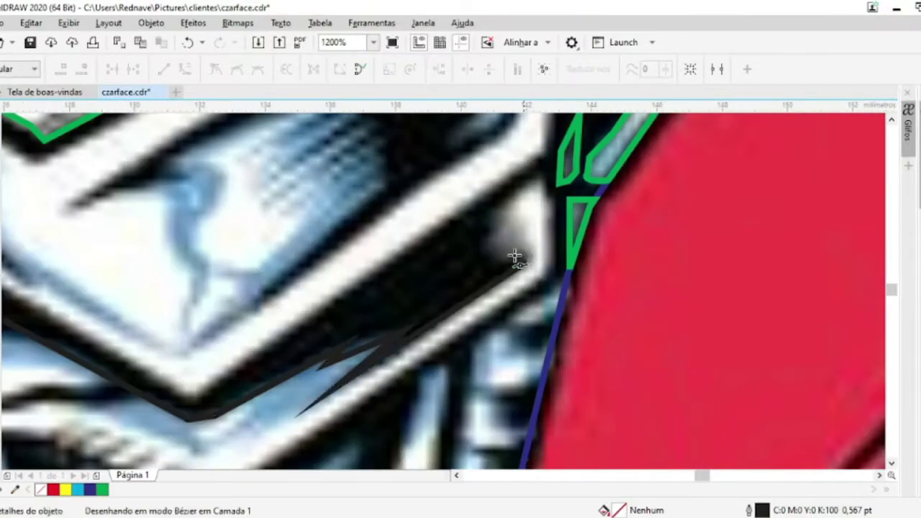
pyautogui.click(516, 246)
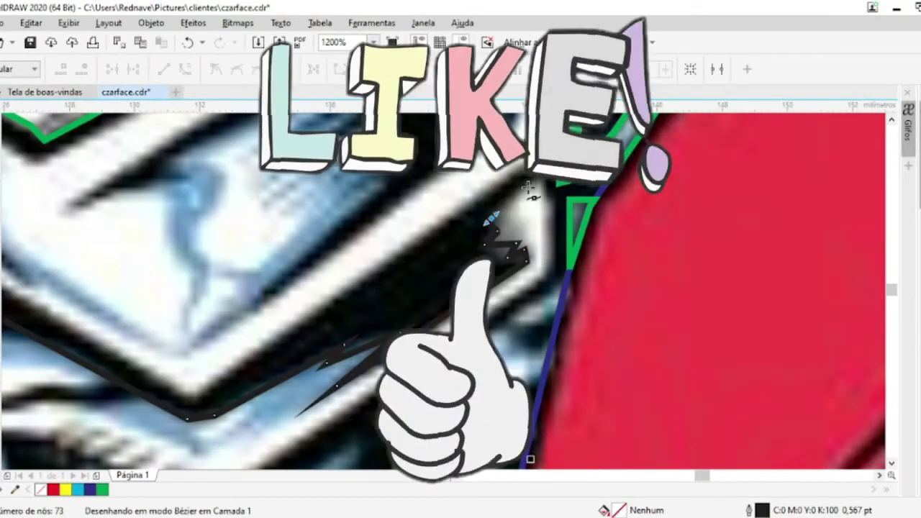
# Add a node along the cheek contour and resume the outline from its end node
pyautogui.scroll(-2, 552, 277)
pyautogui.scroll(2, 552, 277)
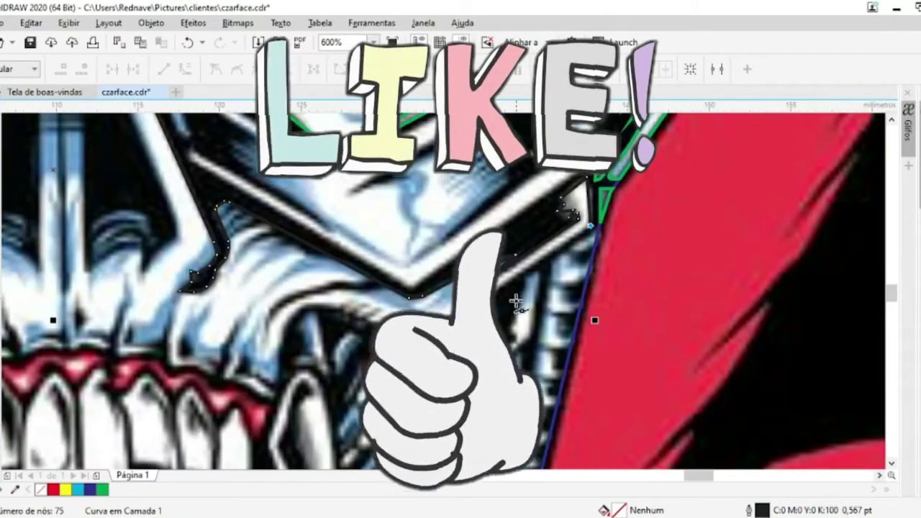
pyautogui.scroll(1, 504, 274)
pyautogui.scroll(-1, 332, 327)
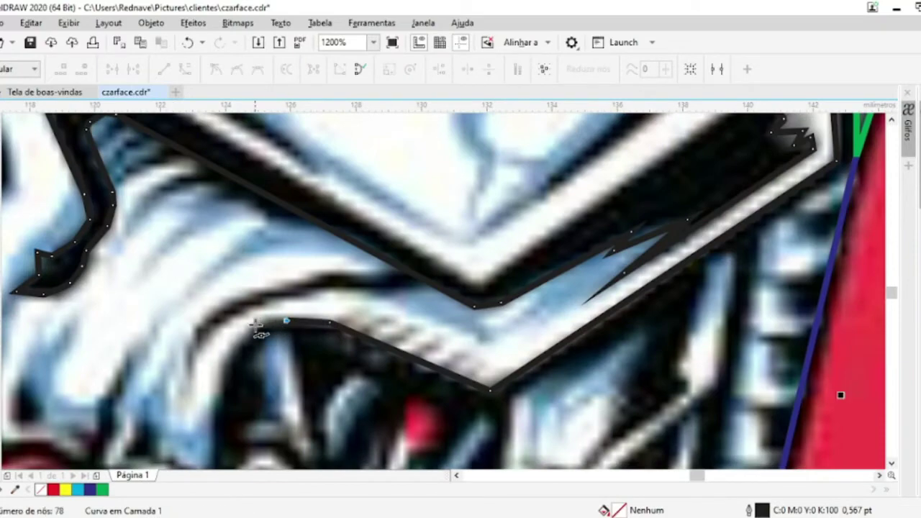
pyautogui.scroll(-1, 243, 365)
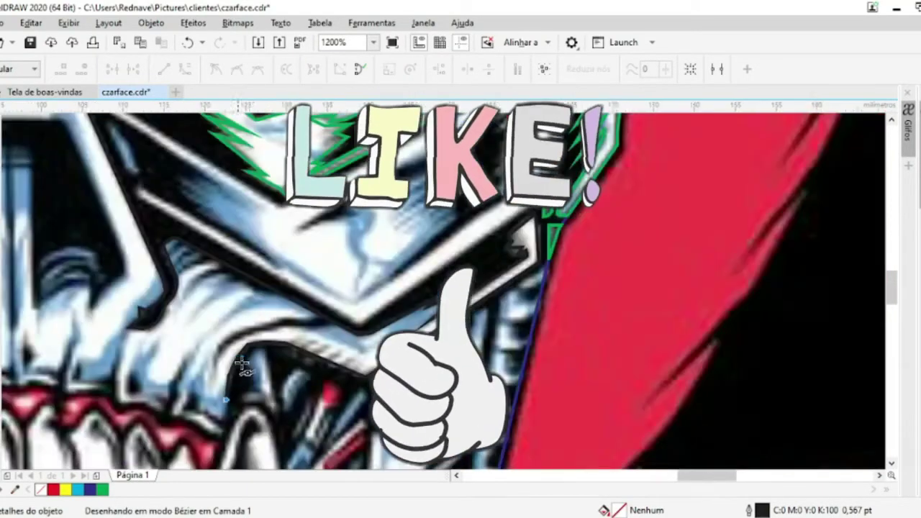
pyautogui.scroll(1, 243, 366)
pyautogui.click(260, 363)
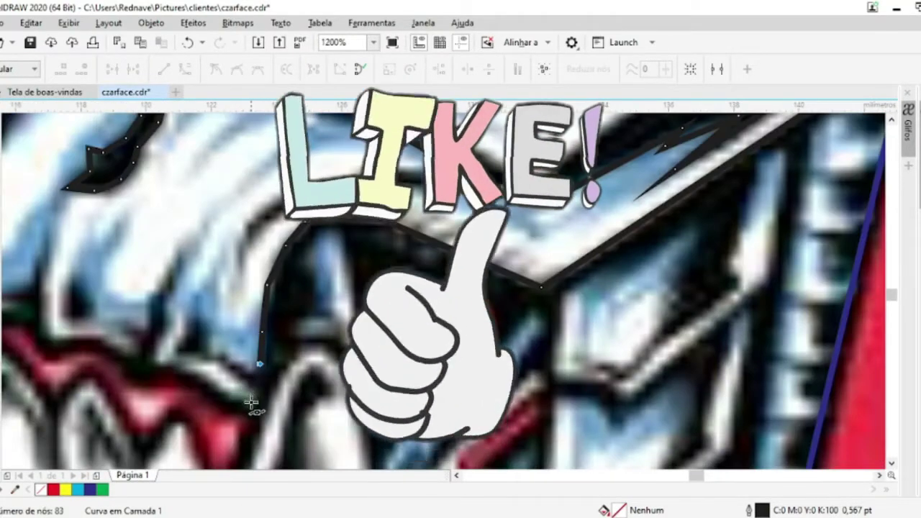
pyautogui.click(250, 406)
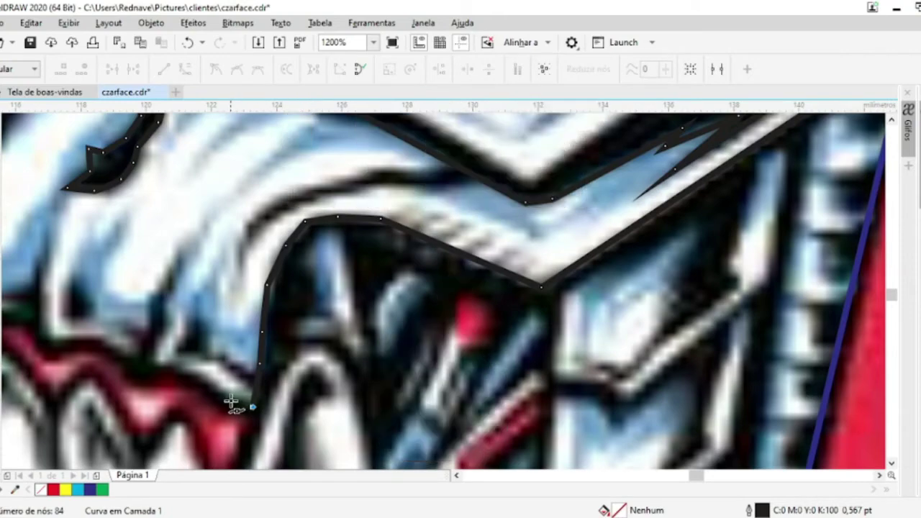
# Extend the outline leftward across the top of the red gums
pyautogui.scroll(2, 230, 402)
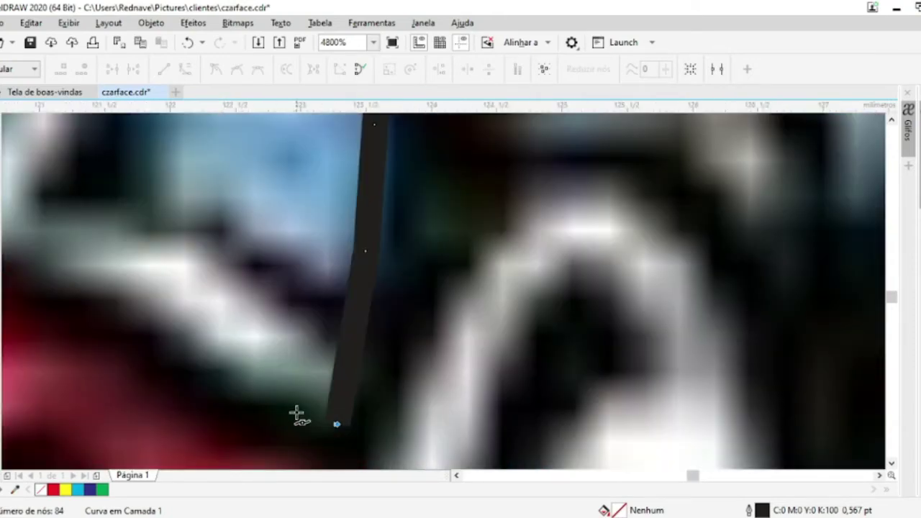
pyautogui.click(191, 339)
pyautogui.click(113, 319)
pyautogui.scroll(-1, 113, 319)
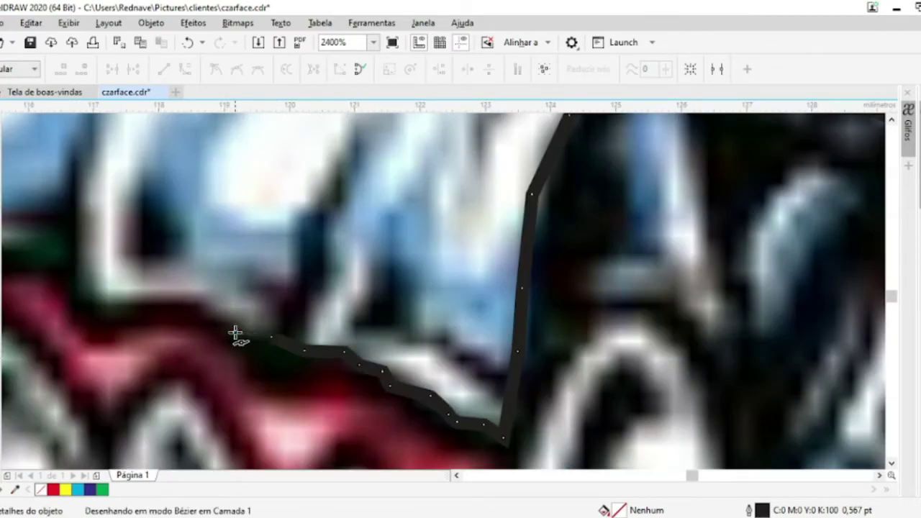
pyautogui.scroll(-3, 235, 334)
pyautogui.scroll(2, 235, 333)
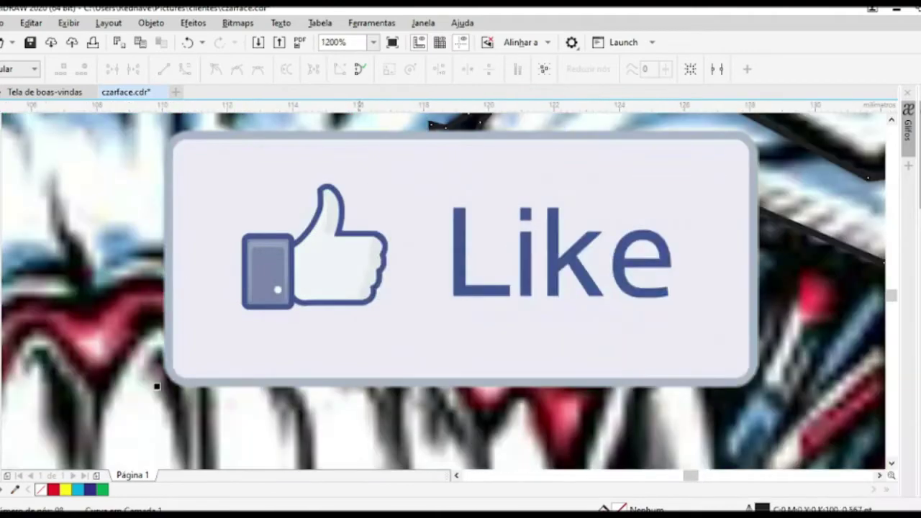
pyautogui.scroll(1, 373, 288)
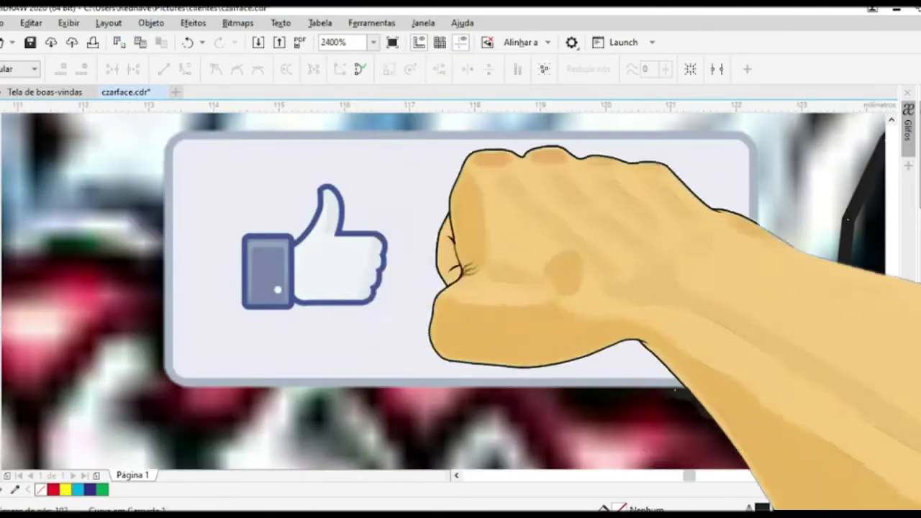
pyautogui.click(184, 251)
pyautogui.scroll(-1, 317, 242)
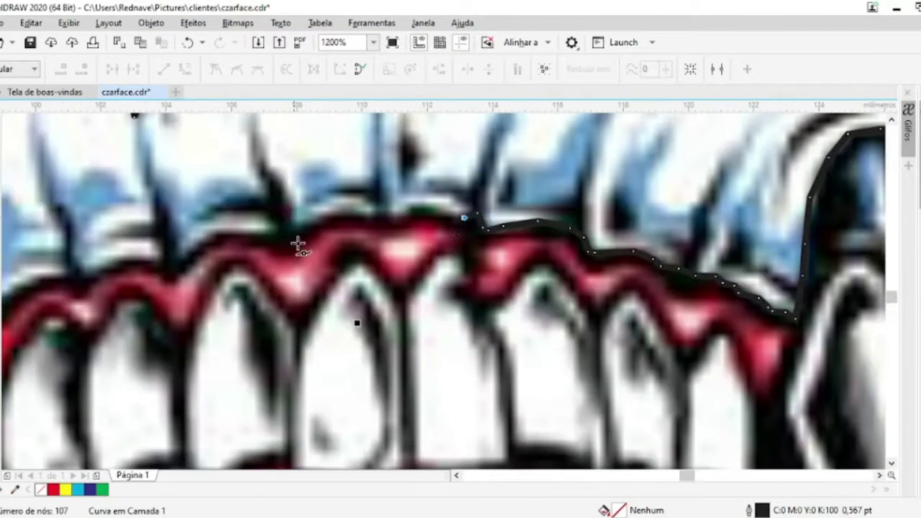
pyautogui.scroll(2, 454, 227)
pyautogui.scroll(-1, 446, 220)
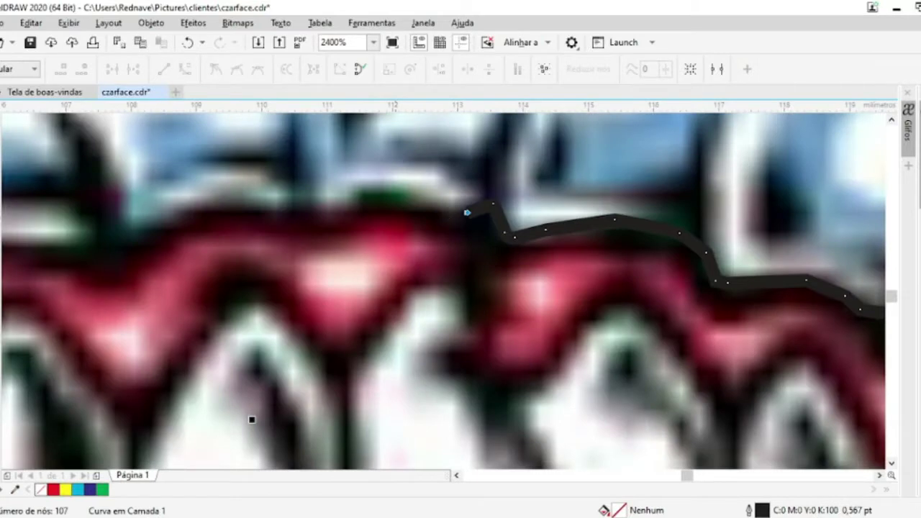
pyautogui.click(316, 205)
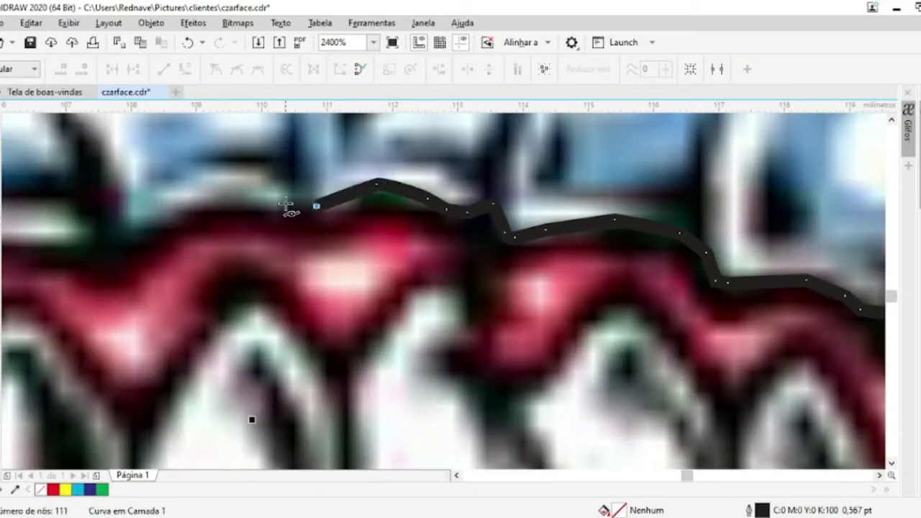
pyautogui.click(139, 227)
# Add a node at the gums' left end and bring the outline up the jaw toward the goggle
pyautogui.hscroll(-3, 216, 266)
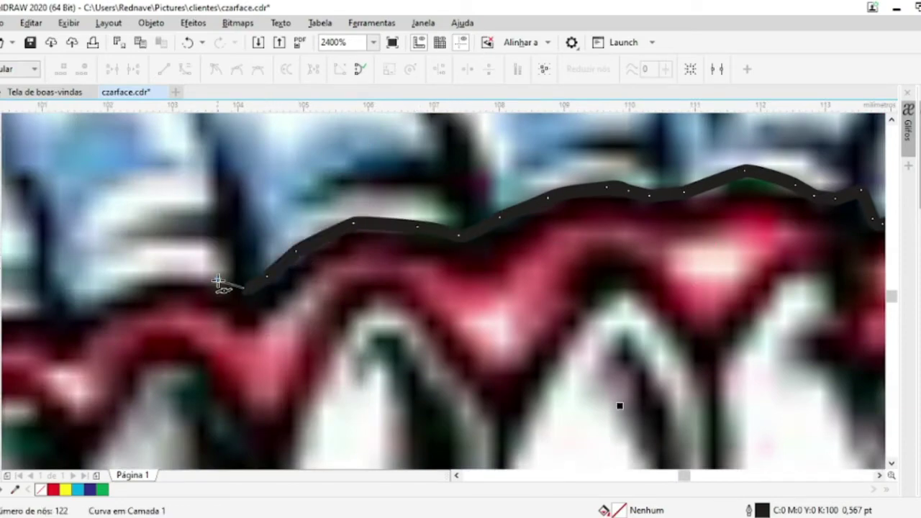
pyautogui.click(76, 317)
pyautogui.scroll(-3, 439, 328)
pyautogui.scroll(3, 446, 326)
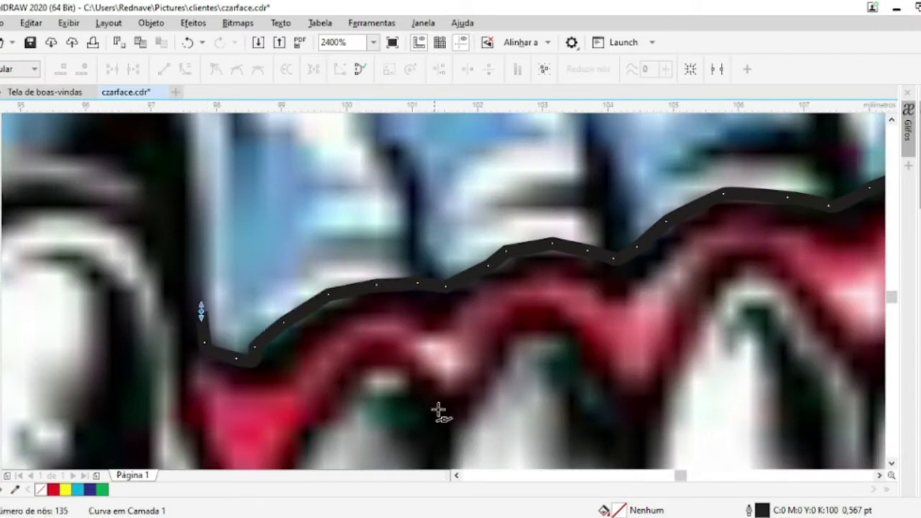
pyautogui.scroll(-3, 439, 410)
pyautogui.scroll(3, 400, 354)
pyautogui.click(404, 244)
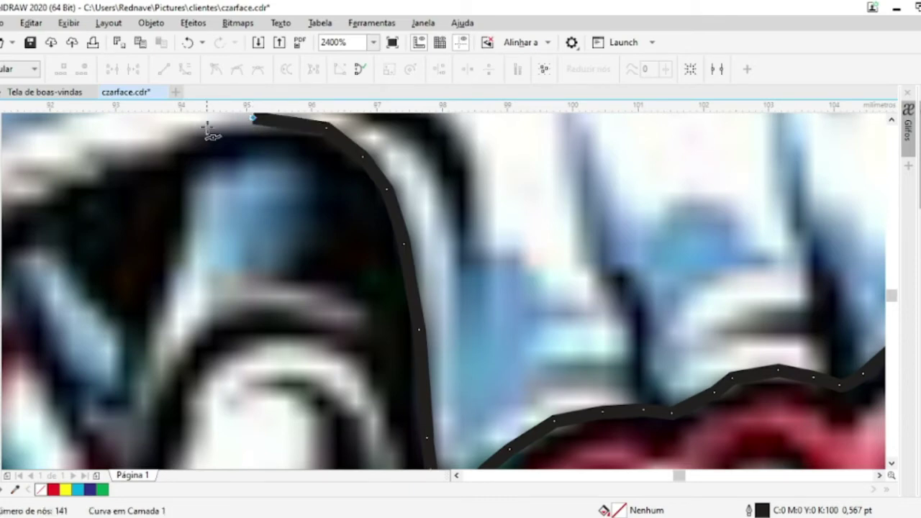
pyautogui.scroll(-2, 298, 147)
pyautogui.scroll(2, 226, 175)
pyautogui.scroll(-2, 262, 144)
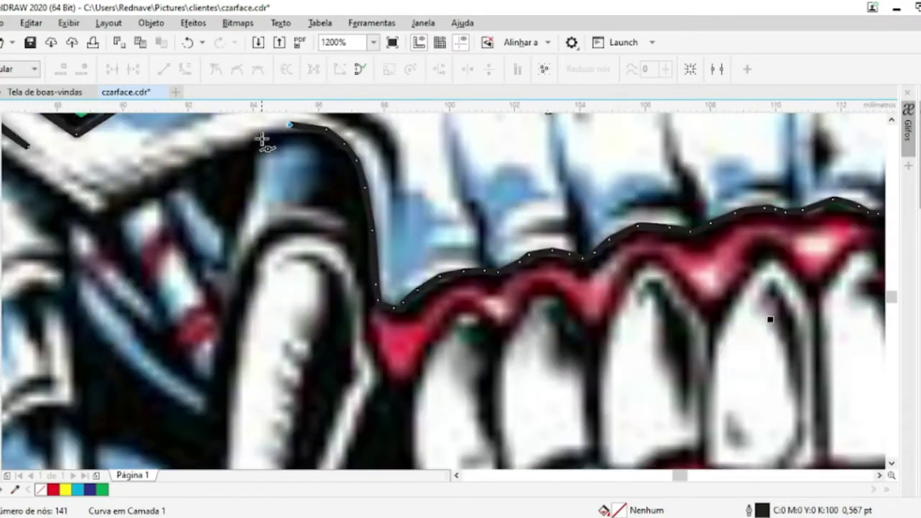
pyautogui.click(95, 211)
# Close the curve on its start node into a 145-node outline and enter node editing (F10)
pyautogui.scroll(-4, 95, 211)
pyautogui.scroll(2, 170, 180)
pyautogui.scroll(-4, 195, 175)
pyautogui.scroll(6, 156, 175)
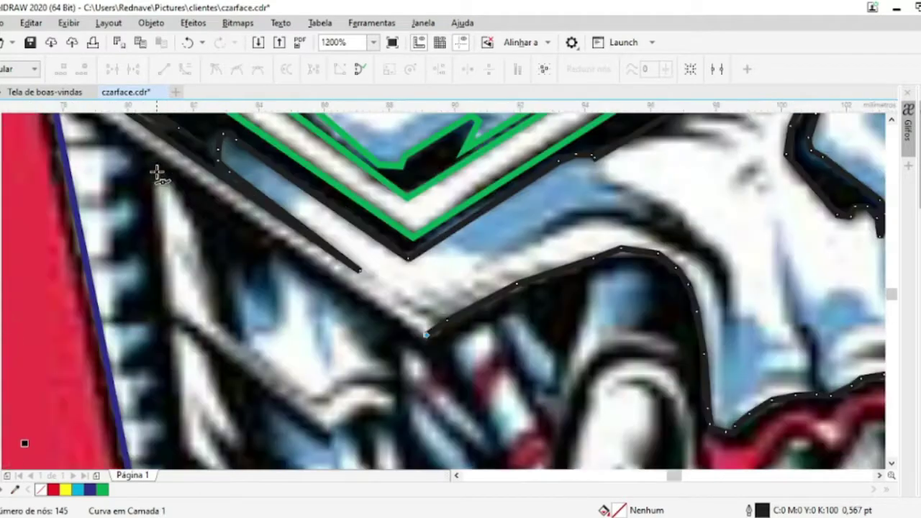
pyautogui.scroll(-4, 430, 328)
pyautogui.scroll(4, 317, 277)
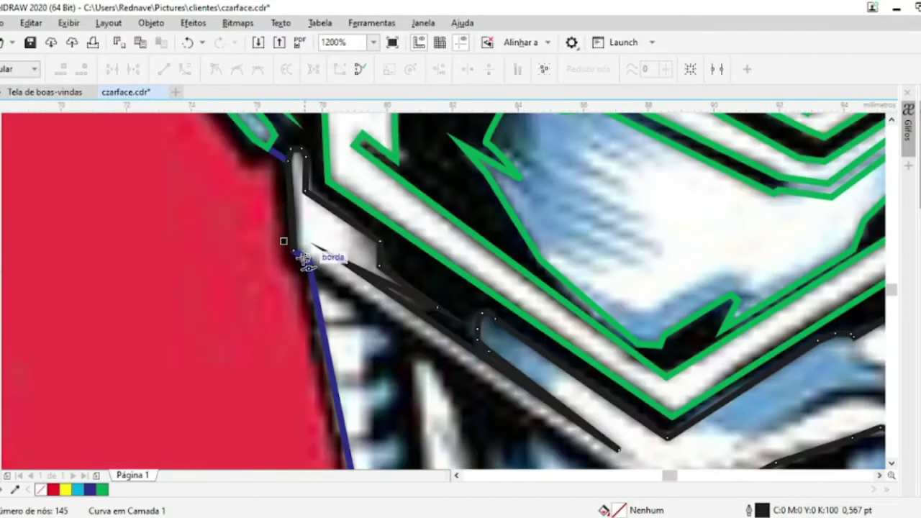
pyautogui.click(294, 252)
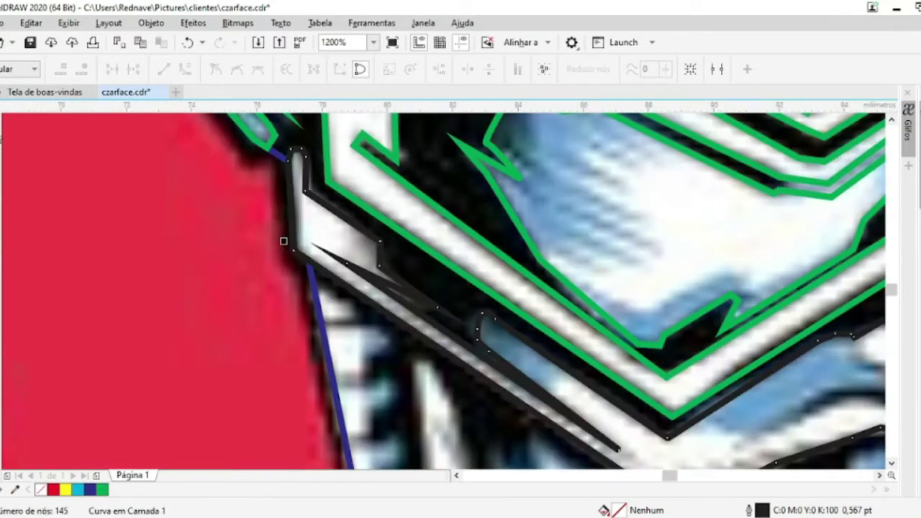
pyautogui.press('F10')
pyautogui.scroll(-6, 207, 199)
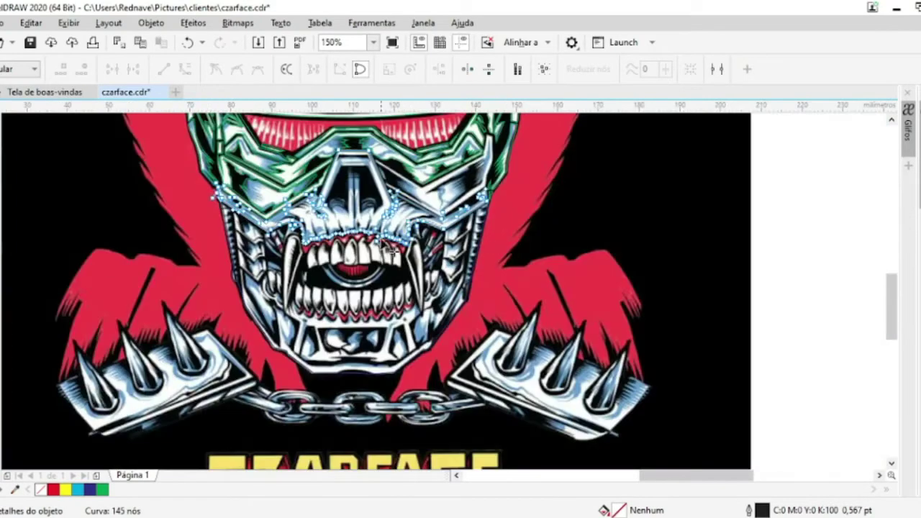
pyautogui.scroll(4, 399, 232)
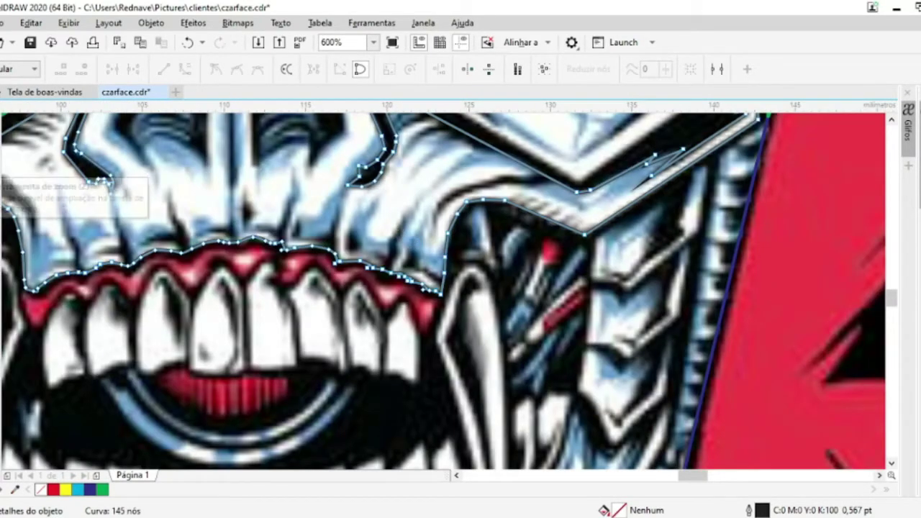
# Smooth the jagged jaw outline and the gum line with the Smooth brush
pyautogui.click(0, 115)
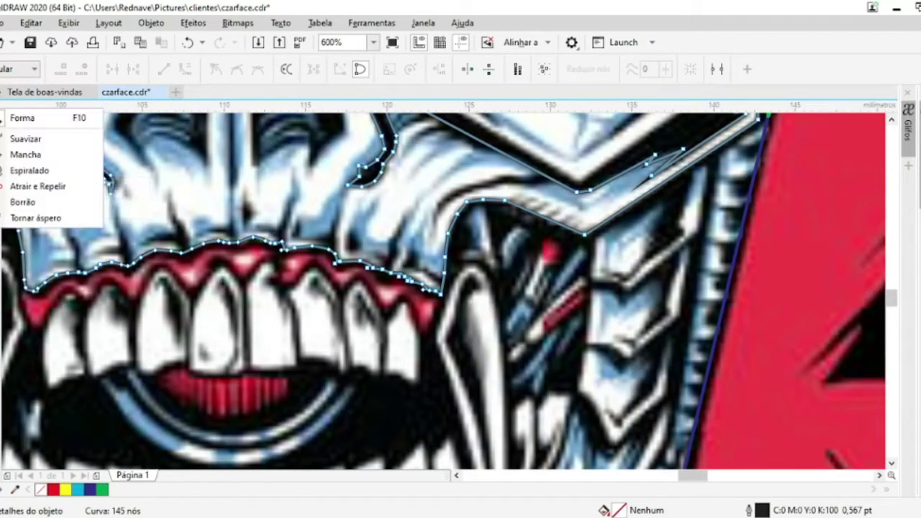
pyautogui.click(21, 139)
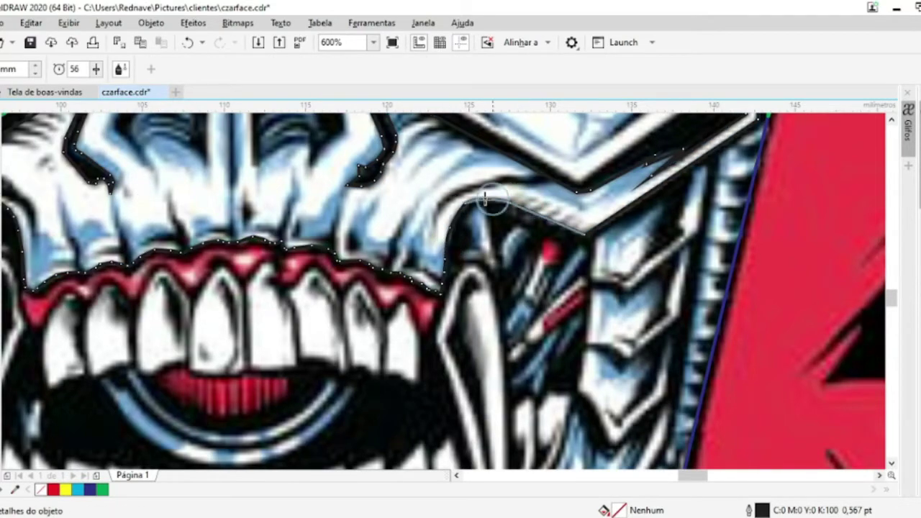
pyautogui.scroll(-2, 436, 246)
pyautogui.scroll(2, 411, 238)
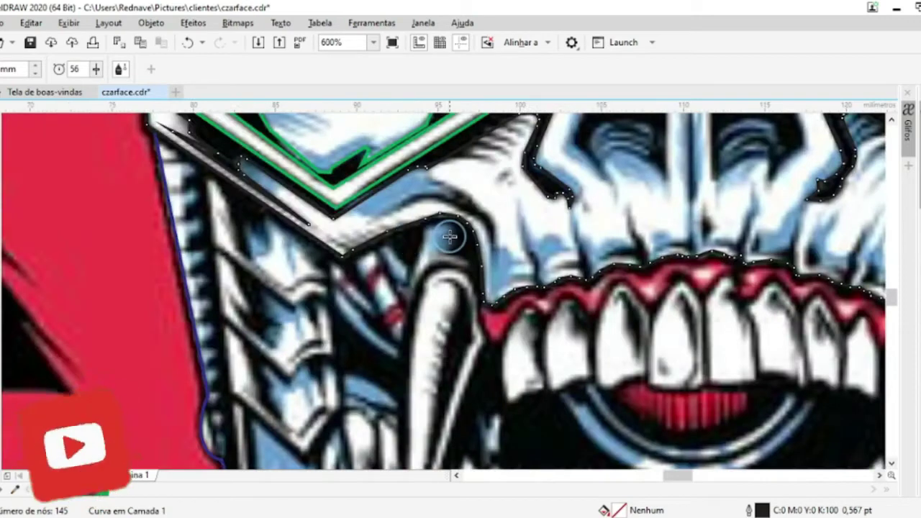
pyautogui.scroll(1, 447, 238)
pyautogui.moveTo(287, 269)
pyautogui.mouseDown()
pyautogui.moveTo(485, 238)
pyautogui.moveTo(480, 230)
pyautogui.moveTo(288, 257)
pyautogui.moveTo(511, 224)
pyautogui.moveTo(370, 216)
pyautogui.mouseUp()
pyautogui.moveTo(493, 256)
pyautogui.mouseDown()
pyautogui.moveTo(372, 214)
pyautogui.moveTo(503, 319)
pyautogui.mouseUp()
pyautogui.moveTo(305, 245)
pyautogui.mouseDown()
pyautogui.moveTo(493, 230)
pyautogui.moveTo(572, 370)
pyautogui.moveTo(552, 362)
pyautogui.moveTo(646, 342)
pyautogui.moveTo(751, 408)
pyautogui.mouseUp()
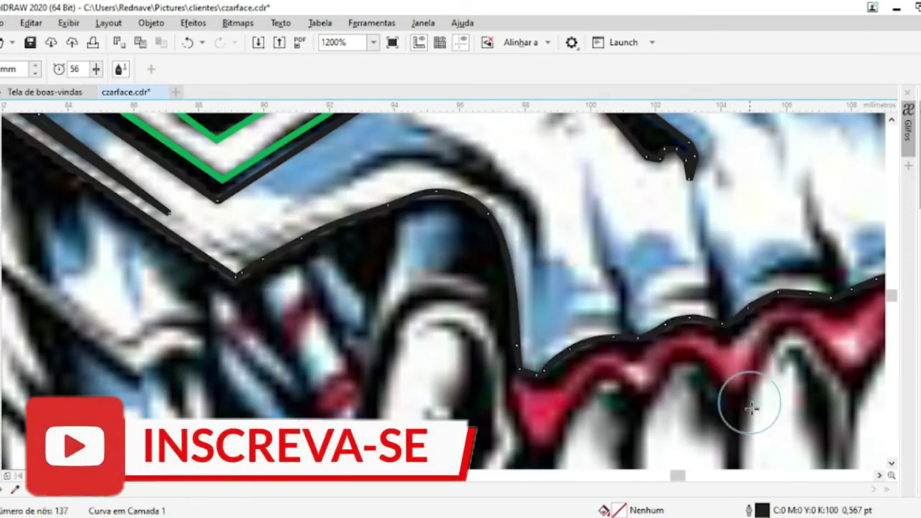
# Smooth the gum outline further right and the small dark cheek shape
pyautogui.click(879, 475)
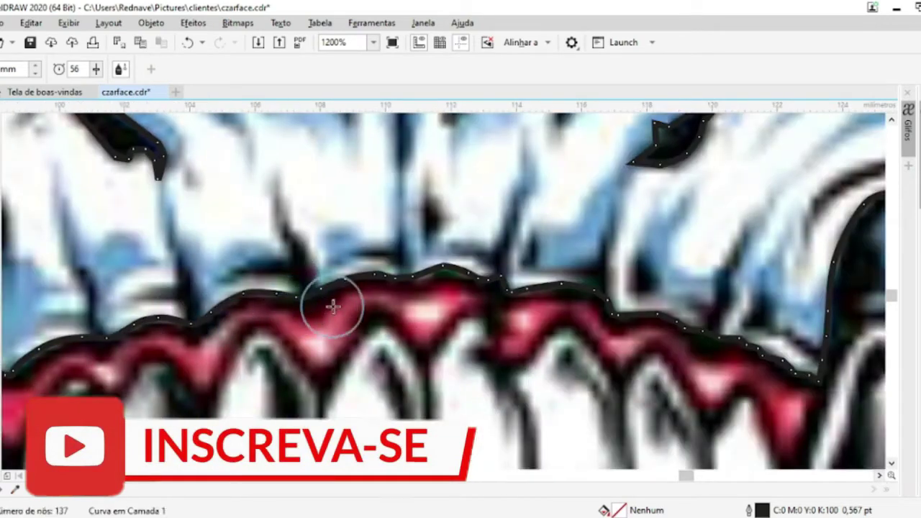
pyautogui.moveTo(333, 307)
pyautogui.mouseDown()
pyautogui.moveTo(475, 273)
pyautogui.moveTo(669, 312)
pyautogui.moveTo(696, 339)
pyautogui.moveTo(777, 362)
pyautogui.mouseUp()
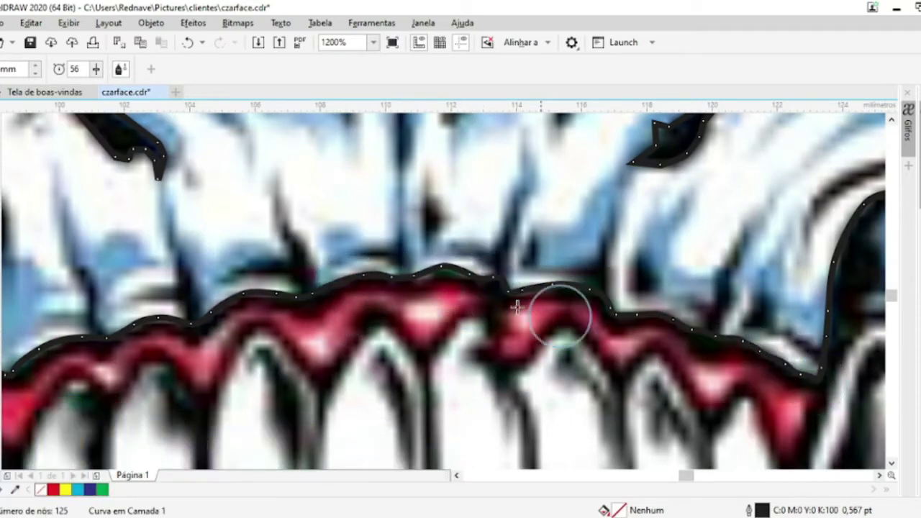
pyautogui.scroll(-3, 517, 307)
pyautogui.scroll(-1, 499, 290)
pyautogui.scroll(4, 383, 247)
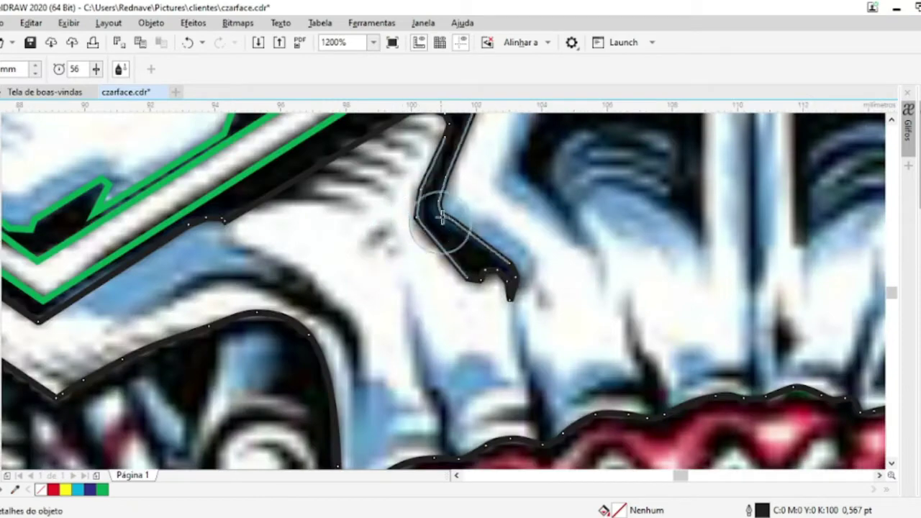
pyautogui.moveTo(442, 216); pyautogui.dragTo(526, 305)
pyautogui.scroll(-3, 377, 329)
pyautogui.scroll(4, 323, 324)
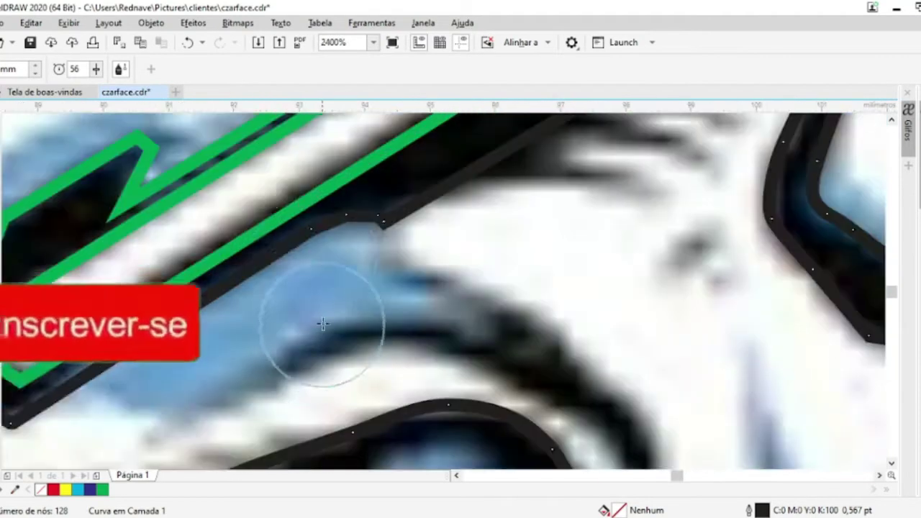
pyautogui.scroll(-3, 360, 339)
pyautogui.scroll(3, 488, 263)
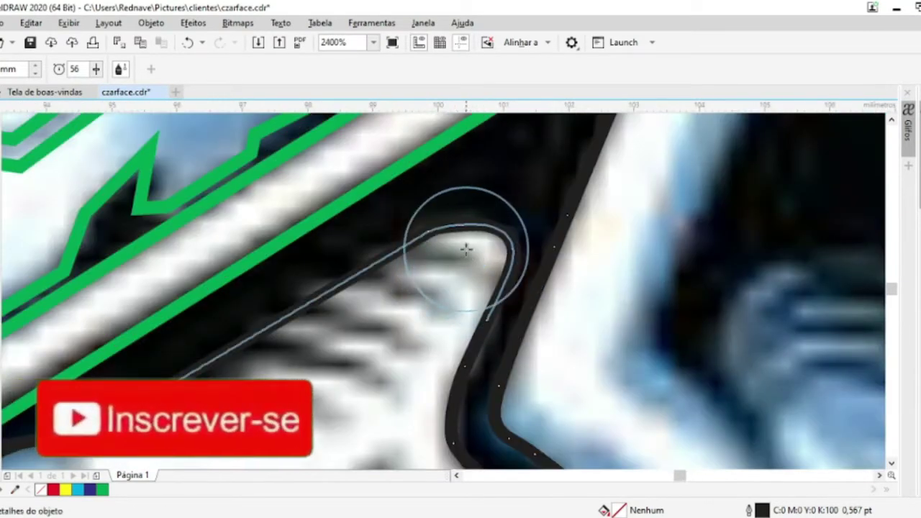
# Smooth the bend and right side of the dark cheek curve
pyautogui.moveTo(467, 249)
pyautogui.mouseDown()
pyautogui.moveTo(440, 271)
pyautogui.moveTo(364, 252)
pyautogui.mouseUp()
pyautogui.scroll(-3, 364, 253)
pyautogui.scroll(2, 690, 330)
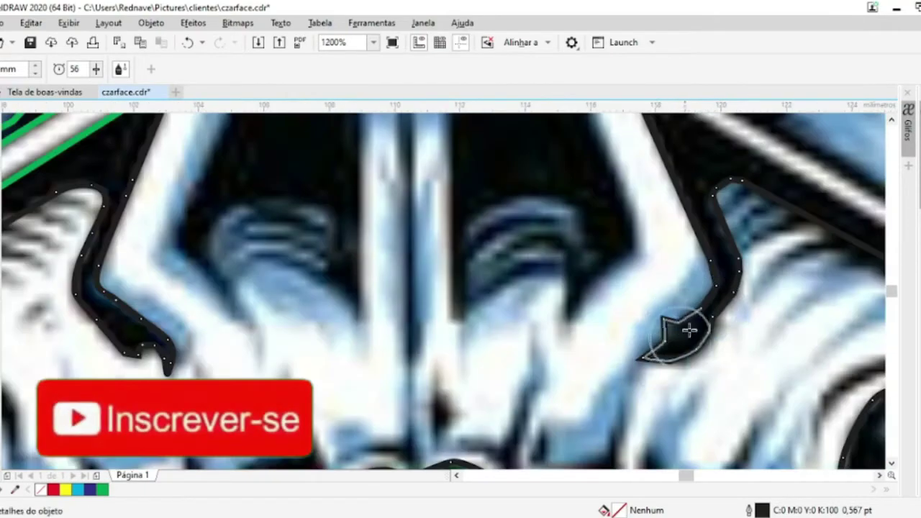
pyautogui.moveTo(689, 329)
pyautogui.mouseDown()
pyautogui.moveTo(720, 267)
pyautogui.moveTo(734, 199)
pyautogui.mouseUp()
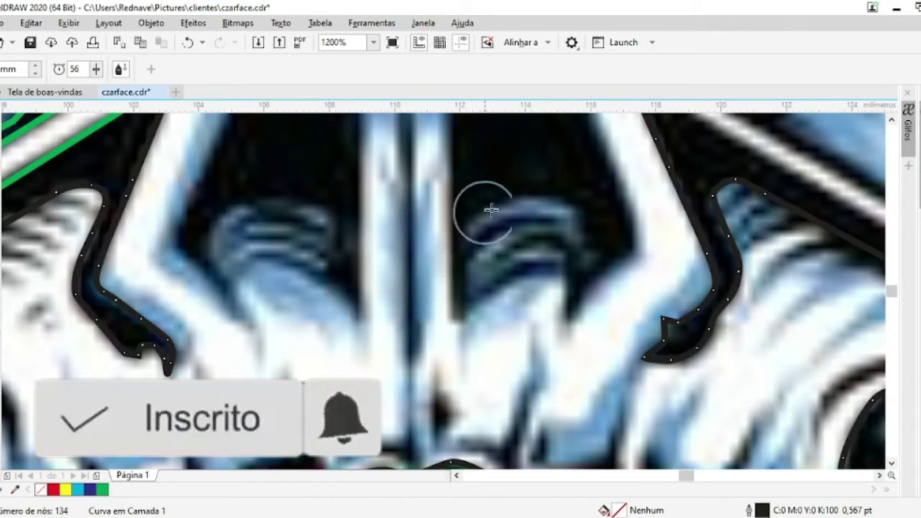
pyautogui.scroll(-2, 492, 209)
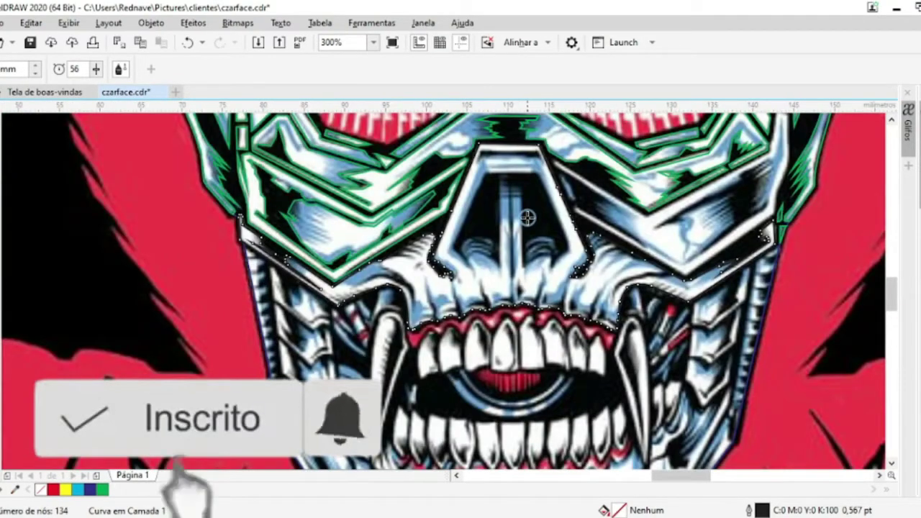
pyautogui.click(21, 119)
pyautogui.scroll(1, 403, 264)
pyautogui.scroll(1, 427, 238)
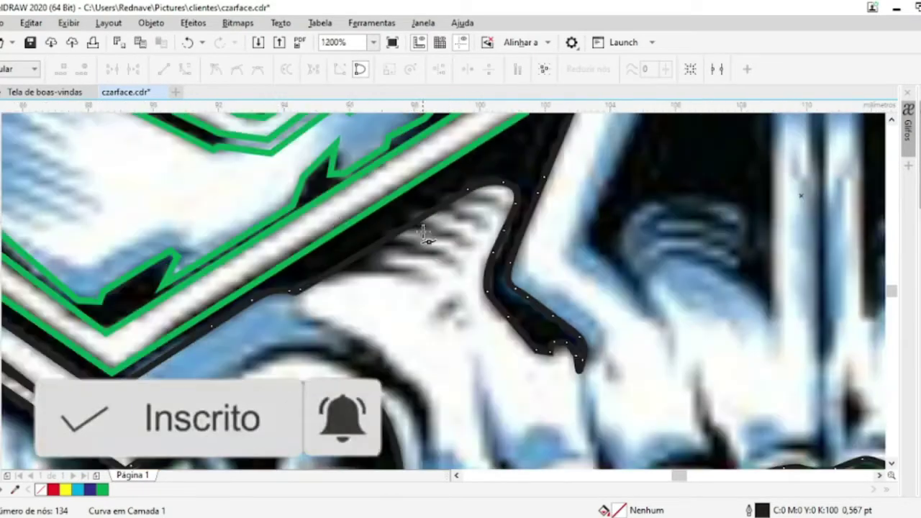
# Draw a closed zigzag path over the cheek's dark strands with a yellow outline
pyautogui.click(297, 286)
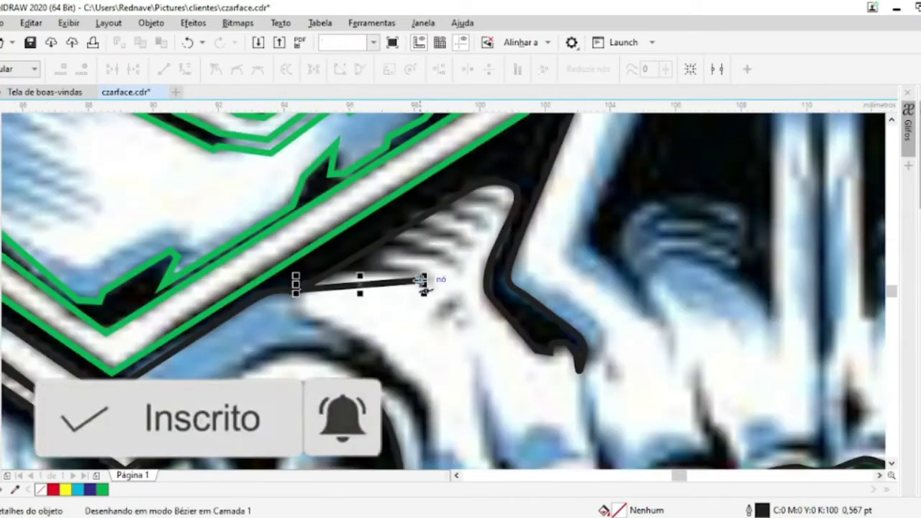
pyautogui.click(375, 257)
pyautogui.click(475, 270)
pyautogui.click(388, 230)
pyautogui.click(504, 229)
pyautogui.click(508, 201)
pyautogui.click(411, 171)
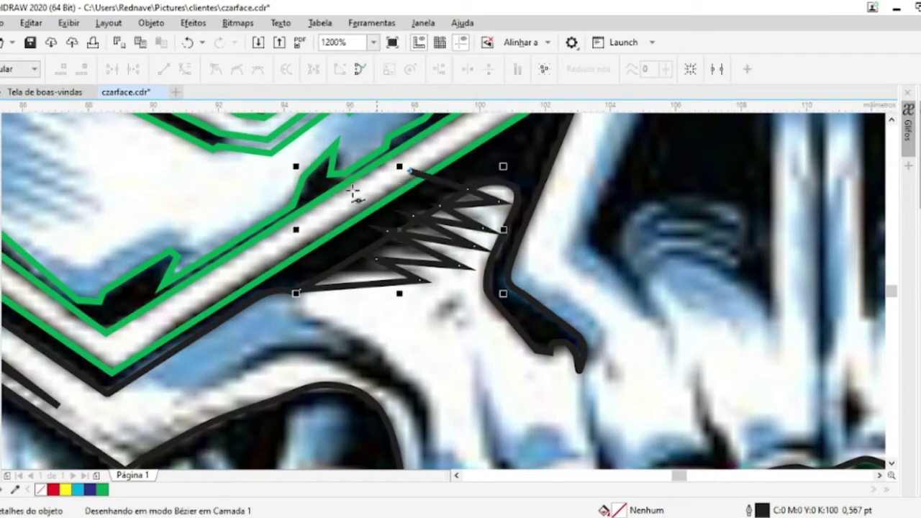
pyautogui.click(282, 256)
pyautogui.click(299, 287)
pyautogui.rightClick(65, 490)
# Adjust the zigzag's inner nodes with the Shape tool, then delete that yellow zigzag curve
pyautogui.click(3, 117)
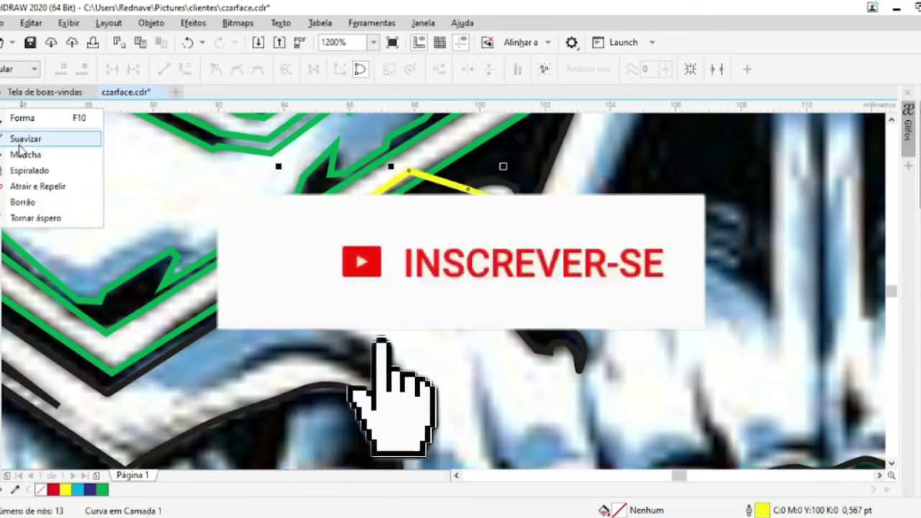
pyautogui.click(22, 118)
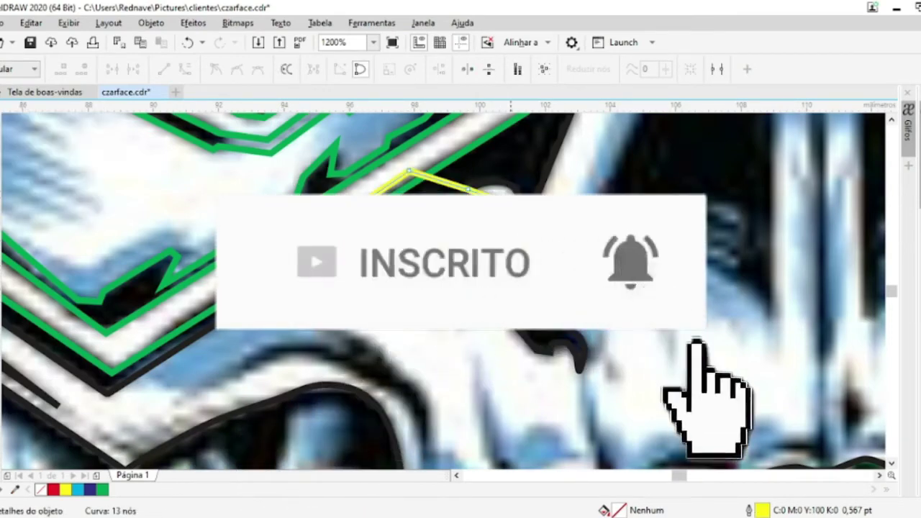
pyautogui.moveTo(493, 203)
pyautogui.mouseDown()
pyautogui.moveTo(367, 299)
pyautogui.moveTo(464, 211)
pyautogui.mouseUp()
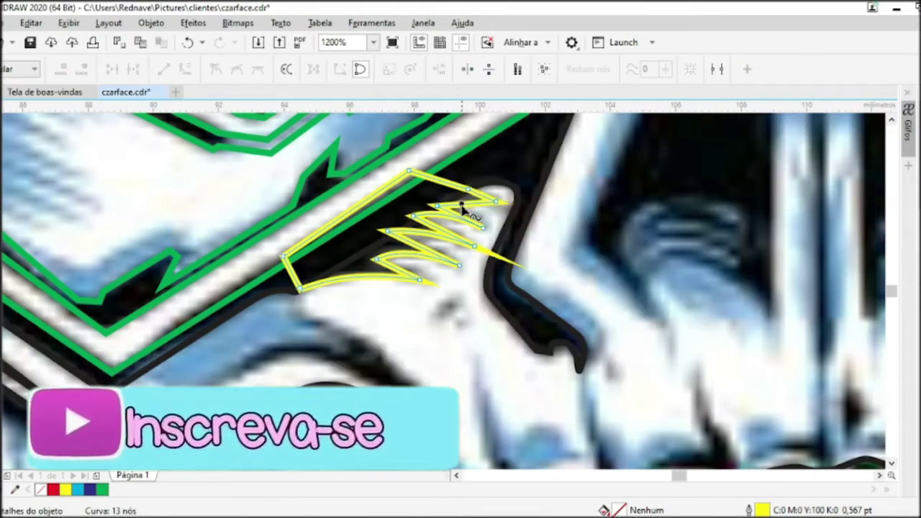
pyautogui.moveTo(464, 208); pyautogui.dragTo(466, 206)
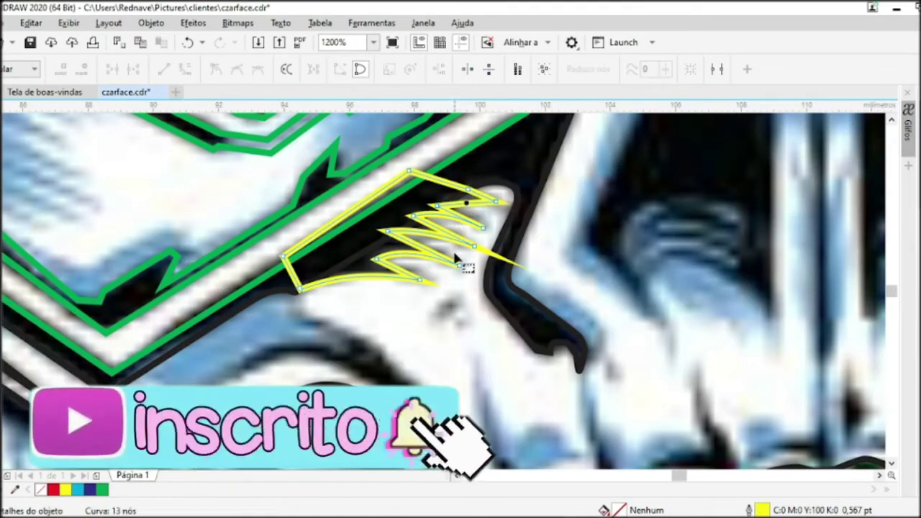
pyautogui.scroll(2, 453, 249)
pyautogui.scroll(-2, 514, 261)
pyautogui.press('space')
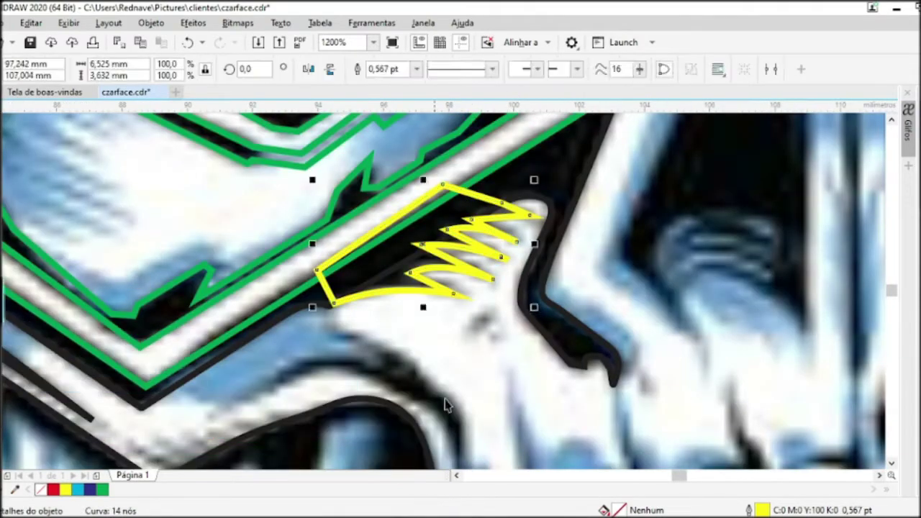
pyautogui.click(411, 74)
pyautogui.press('Delete')
# Select the yellow face outline instead of the large face outline
pyautogui.scroll(-2, 300, 336)
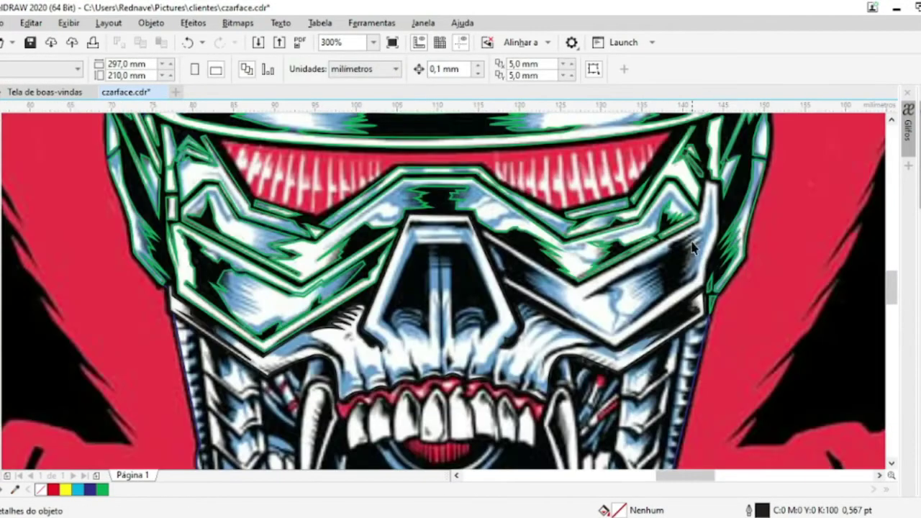
pyautogui.click(663, 328)
pyautogui.click(559, 326)
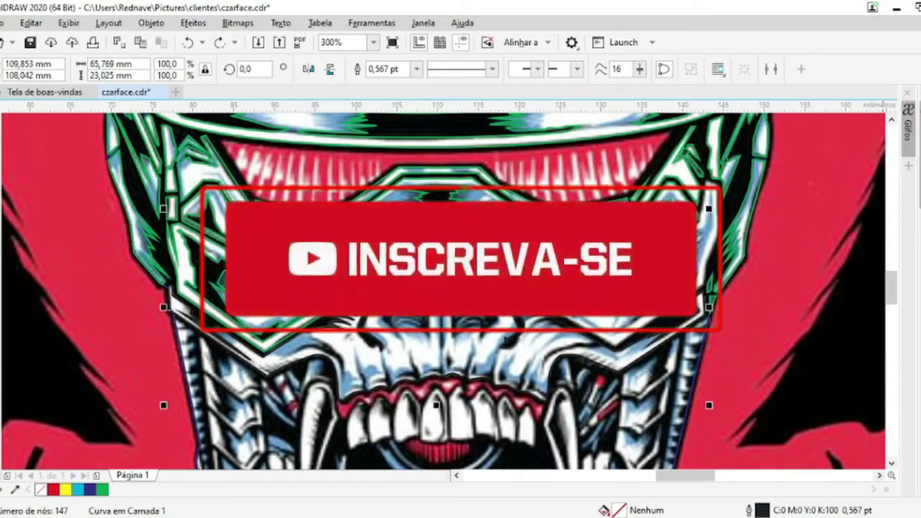
pyautogui.scroll(2, 559, 325)
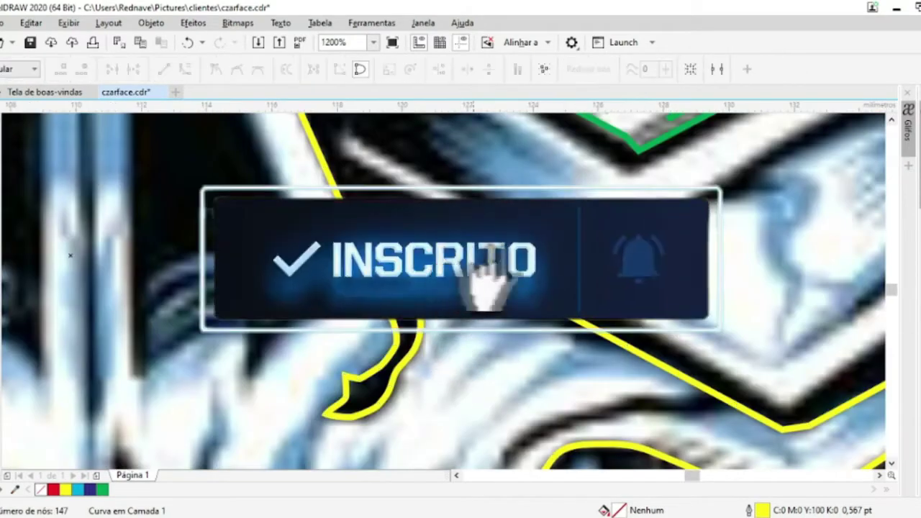
# Trace a new closed zigzag path along the dark strands, extending it into a box
pyautogui.doubleClick(526, 333)
pyautogui.click(523, 324)
pyautogui.click(461, 324)
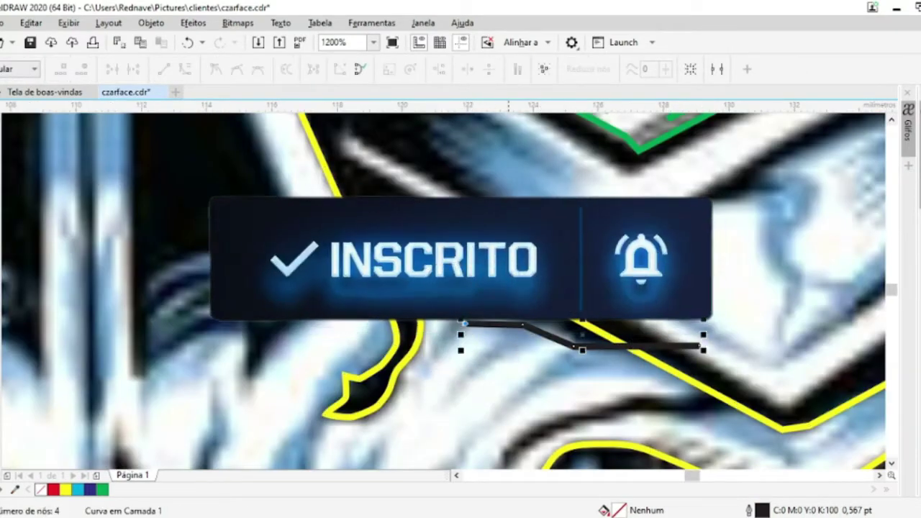
pyautogui.click(509, 294)
pyautogui.click(509, 264)
pyautogui.click(433, 301)
pyautogui.click(479, 261)
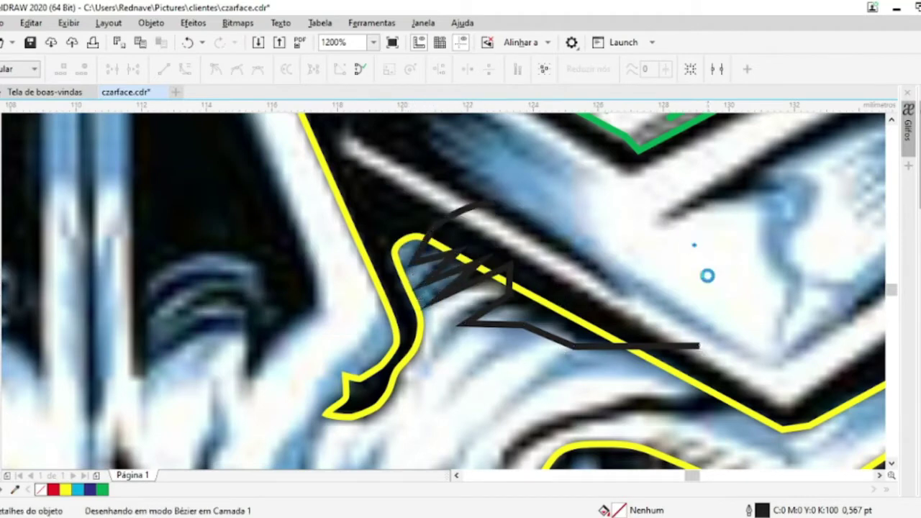
pyautogui.click(695, 245)
pyautogui.click(495, 204)
pyautogui.click(433, 229)
pyautogui.click(413, 263)
# Curve its bottom edge and hook the spikes, then trim it from the face outline and delete the cutter
pyautogui.press('F10')
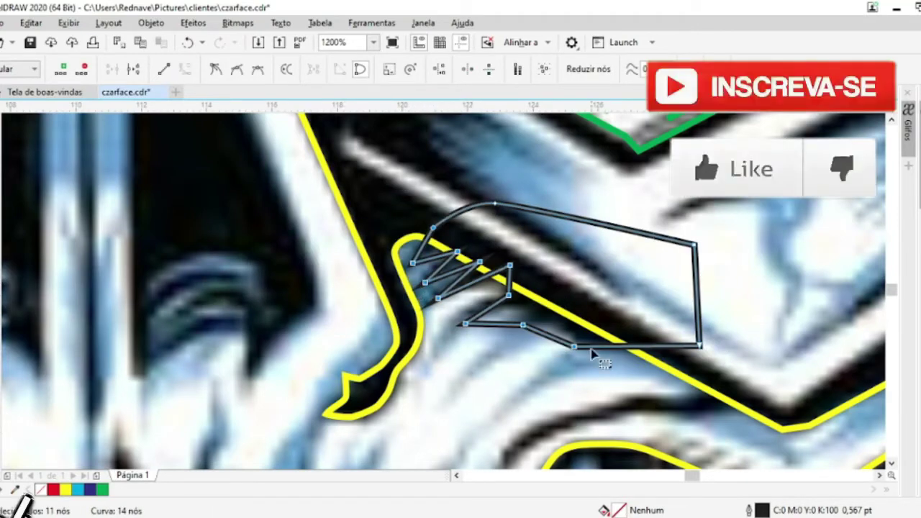
pyautogui.moveTo(547, 336)
pyautogui.mouseDown()
pyautogui.moveTo(498, 340)
pyautogui.moveTo(507, 308)
pyautogui.mouseUp()
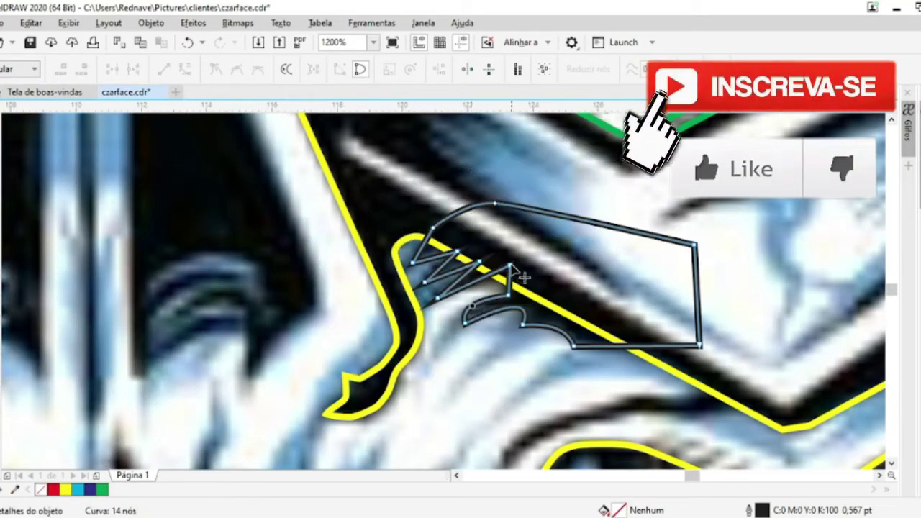
pyautogui.scroll(2, 447, 263)
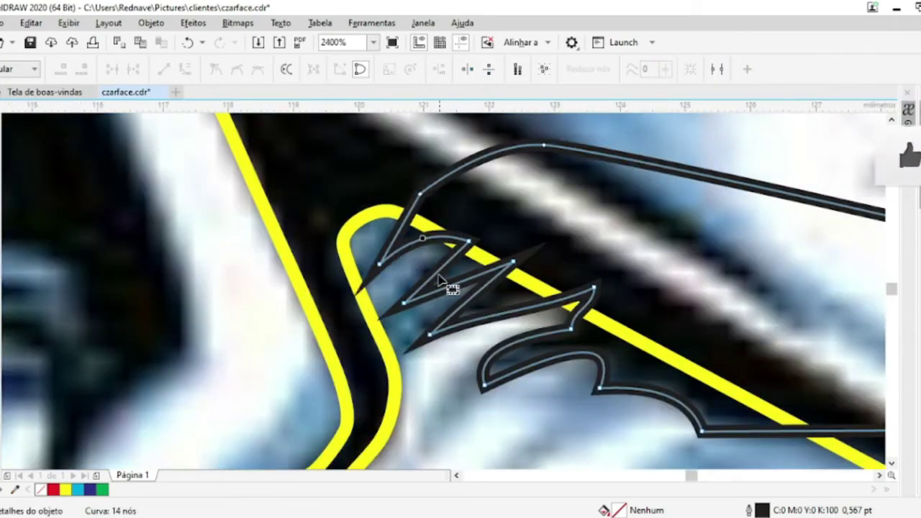
pyautogui.moveTo(436, 279)
pyautogui.mouseDown()
pyautogui.moveTo(483, 278)
pyautogui.moveTo(489, 304)
pyautogui.moveTo(411, 257)
pyautogui.mouseUp()
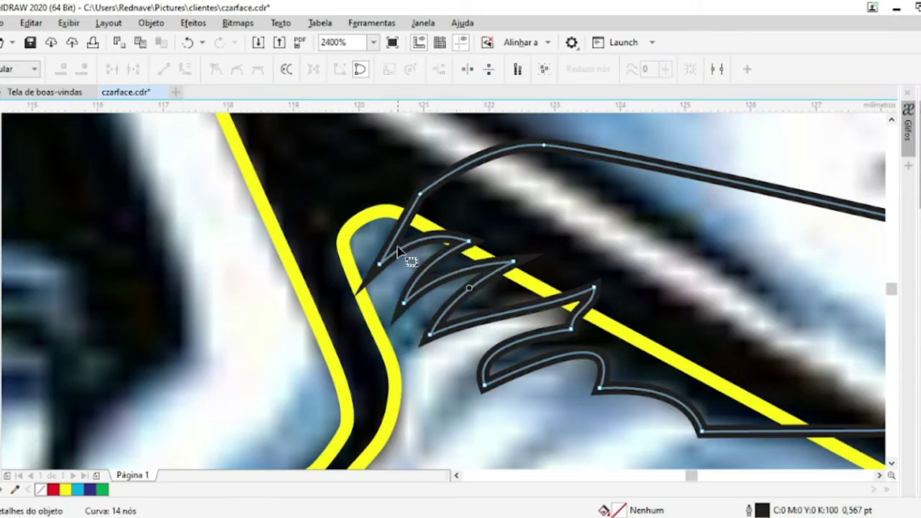
pyautogui.scroll(-4, 411, 257)
pyautogui.press('space')
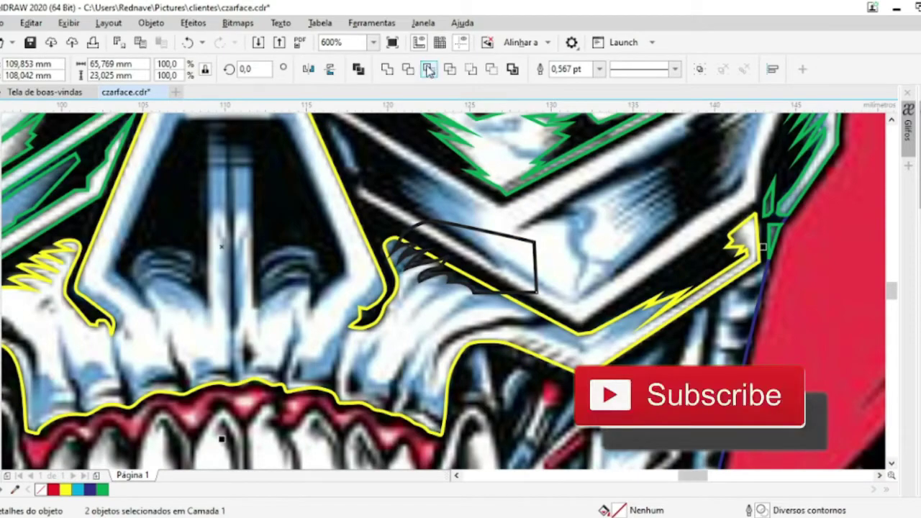
pyautogui.click(430, 70)
pyautogui.press('Delete')
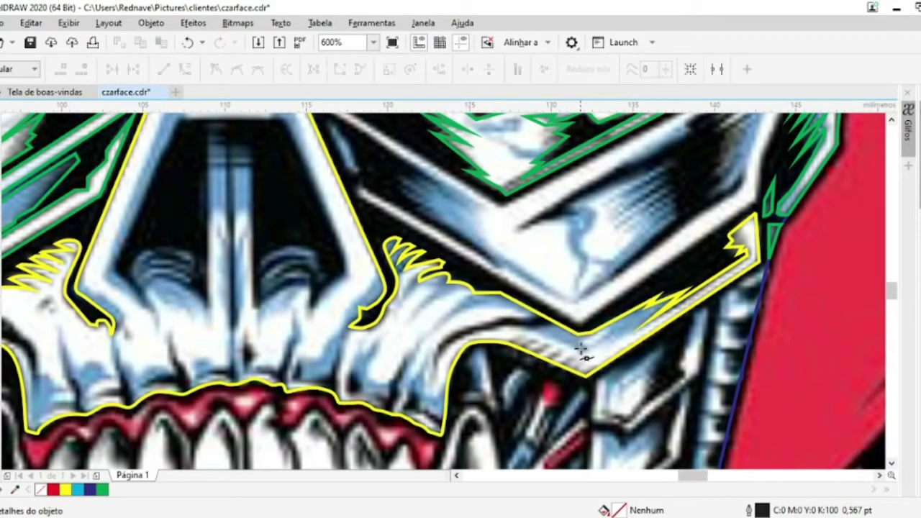
# Draw a spike shape with a curved long edge and merge it into the yellow outline
pyautogui.scroll(2, 576, 345)
pyautogui.click(529, 245)
pyautogui.click(245, 416)
pyautogui.click(537, 302)
pyautogui.click(565, 265)
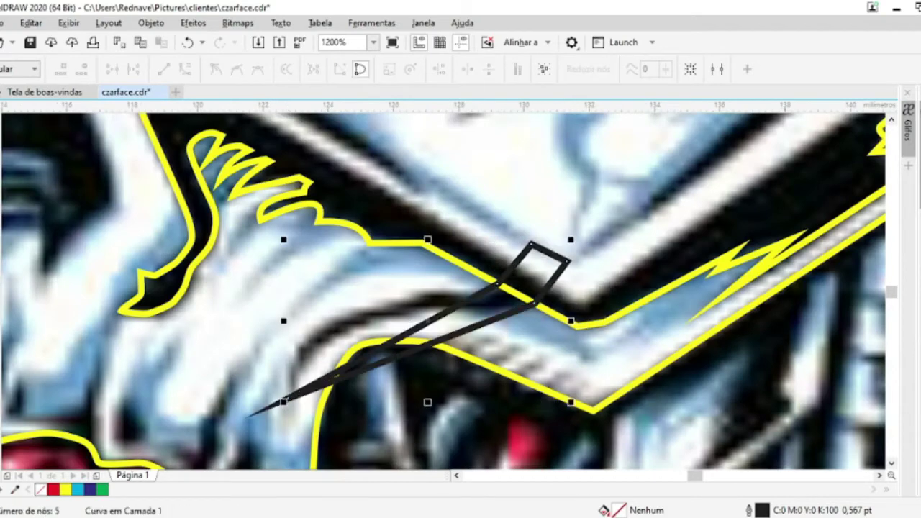
pyautogui.press('F10')
pyautogui.moveTo(349, 328); pyautogui.dragTo(403, 316)
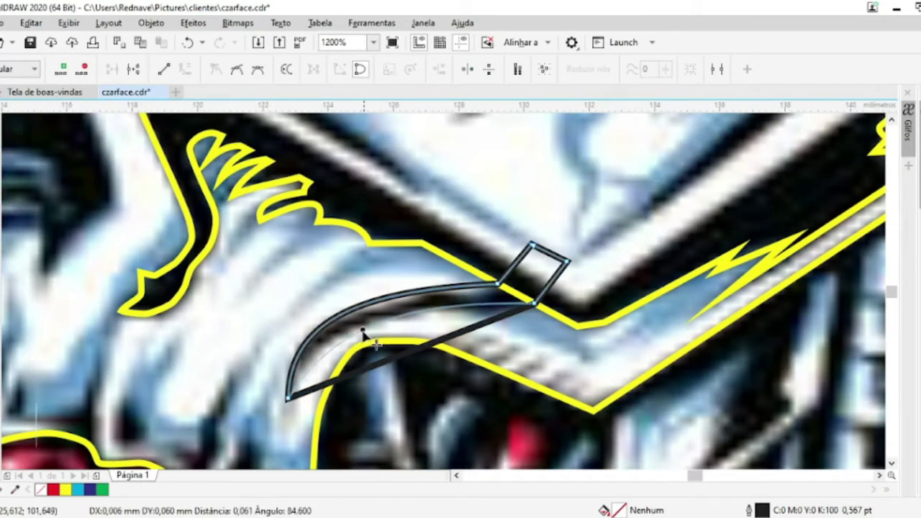
pyautogui.click(496, 284)
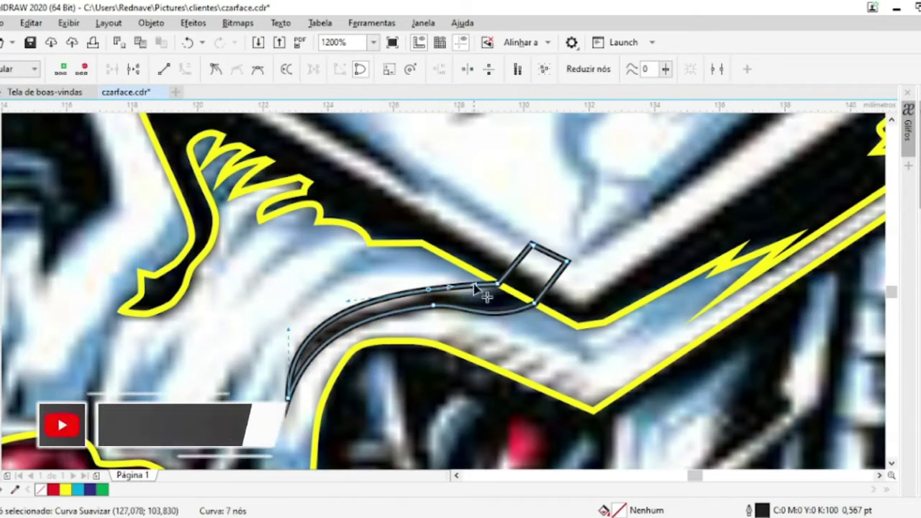
pyautogui.press('space')
pyautogui.click(538, 281)
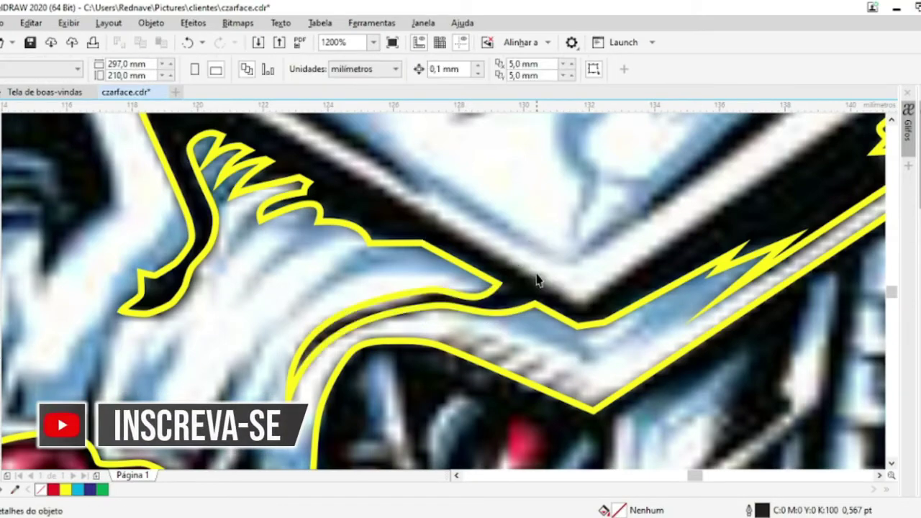
# Draw a new spike shape near the jaw and curve its closing edge
pyautogui.scroll(-2, 538, 281)
pyautogui.scroll(1, 175, 306)
pyautogui.scroll(1, 175, 306)
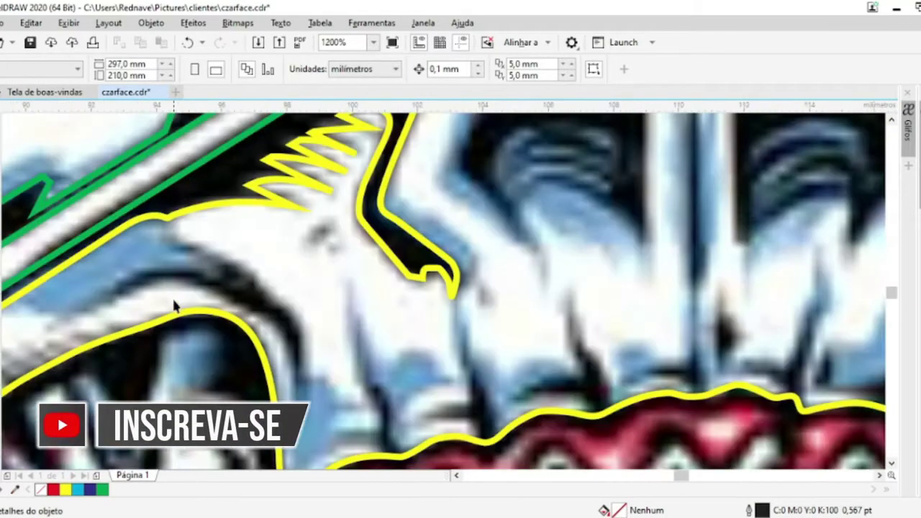
pyautogui.scroll(1, 173, 201)
pyautogui.click(181, 211)
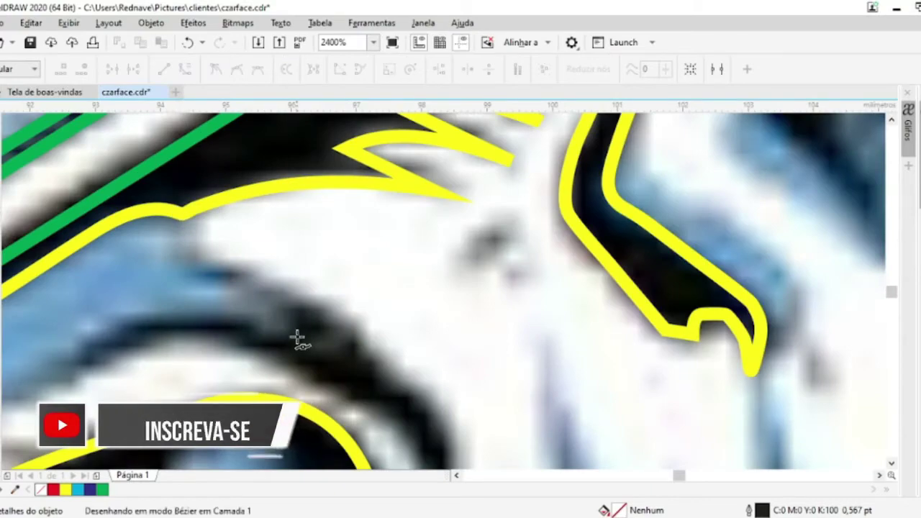
pyautogui.click(298, 339)
pyautogui.scroll(-2, 298, 339)
pyautogui.click(384, 376)
pyautogui.scroll(1, 383, 377)
pyautogui.scroll(-2, 259, 189)
pyautogui.scroll(2, 217, 175)
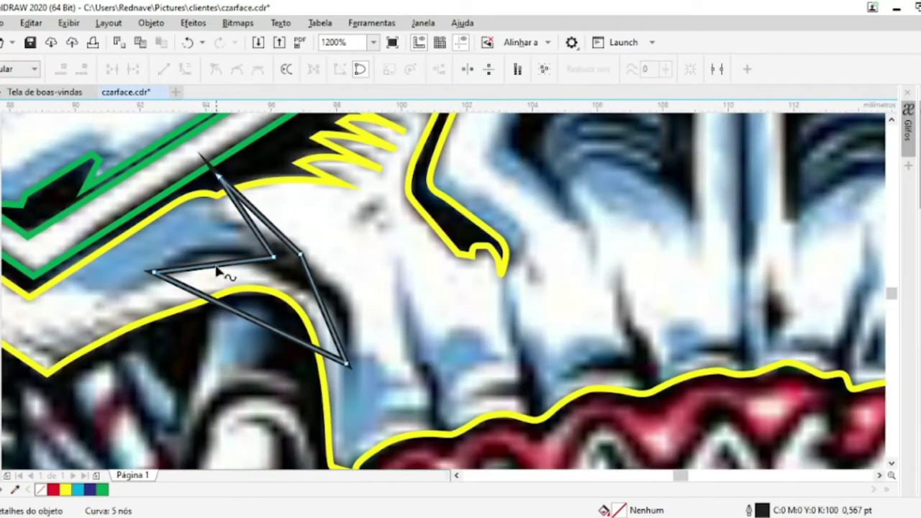
pyautogui.moveTo(295, 285); pyautogui.dragTo(289, 292)
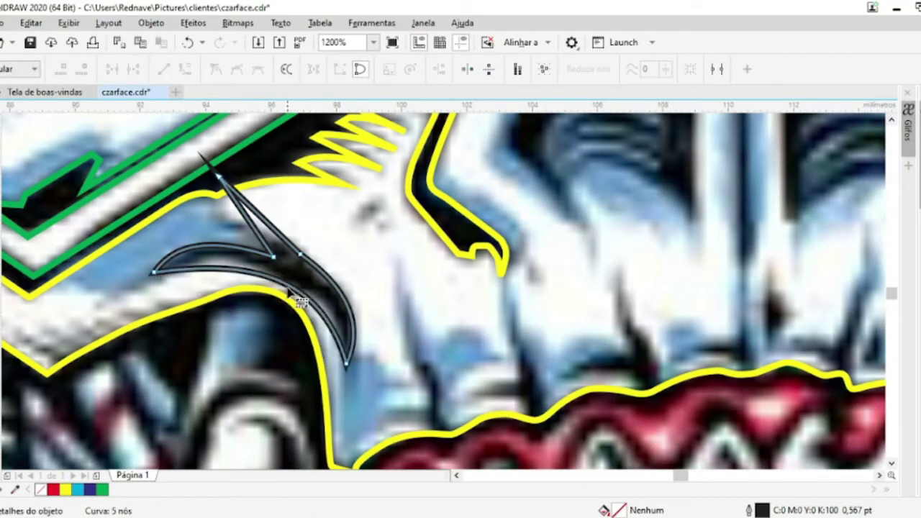
# Reshape the cheek detail's lobe and inner curve, then combine it with the yellow face outline
pyautogui.moveTo(219, 268); pyautogui.dragTo(221, 257)
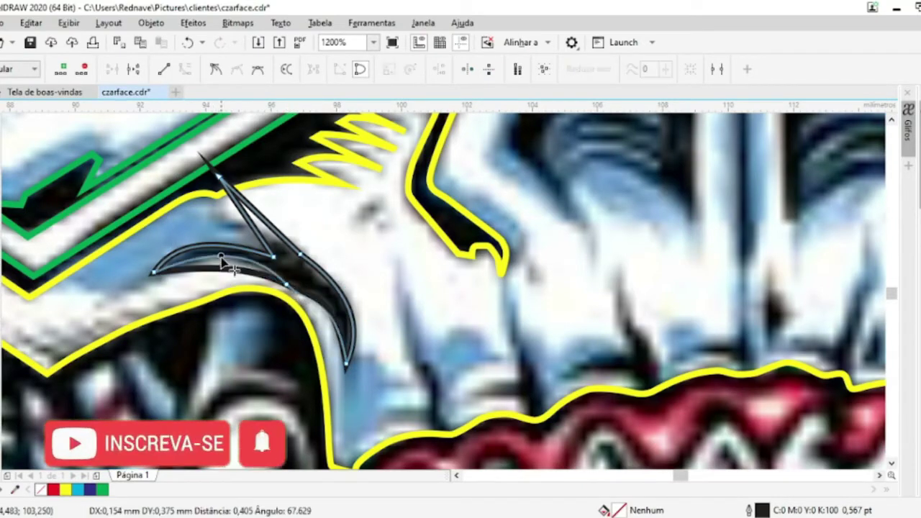
pyautogui.scroll(1, 338, 309)
pyautogui.scroll(-2, 247, 267)
pyautogui.scroll(1, 232, 164)
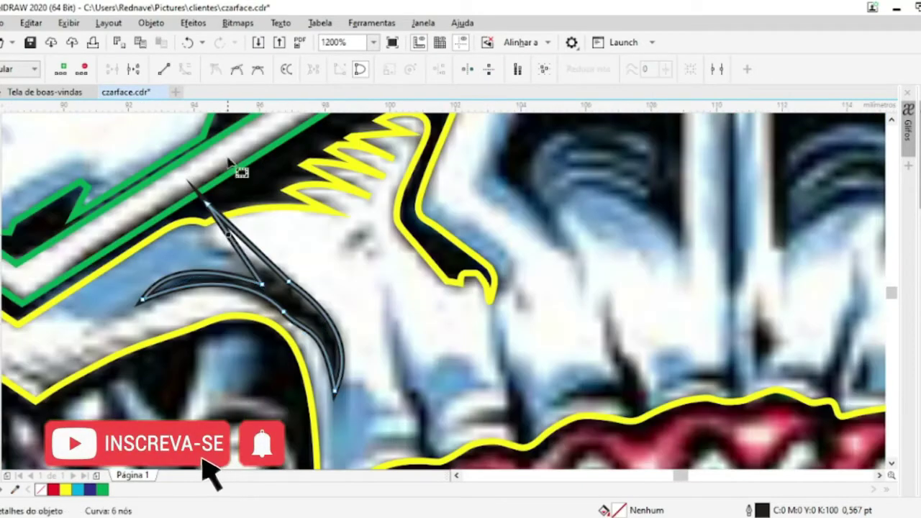
pyautogui.moveTo(232, 267); pyautogui.dragTo(192, 267)
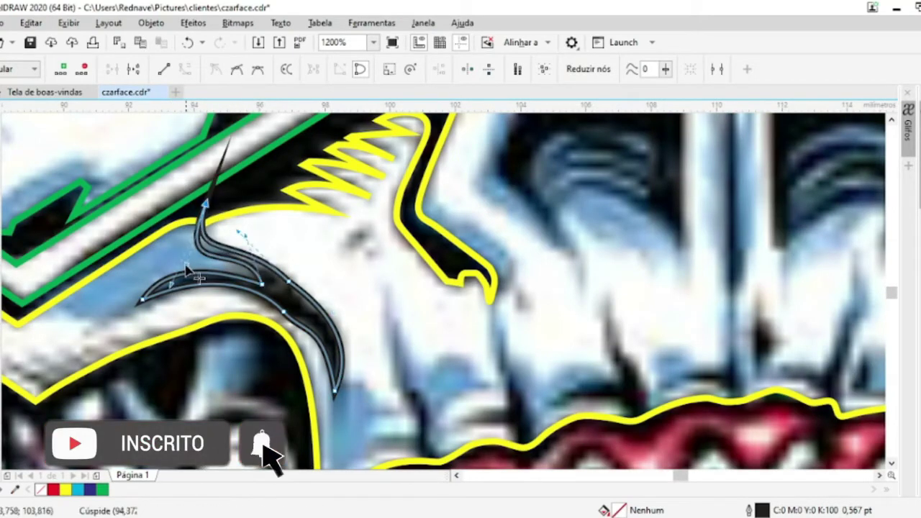
pyautogui.press('space')
pyautogui.keyDown('shift'); pyautogui.click(241, 316); pyautogui.keyUp('shift')
pyautogui.hotkey('ctrl', 'l')
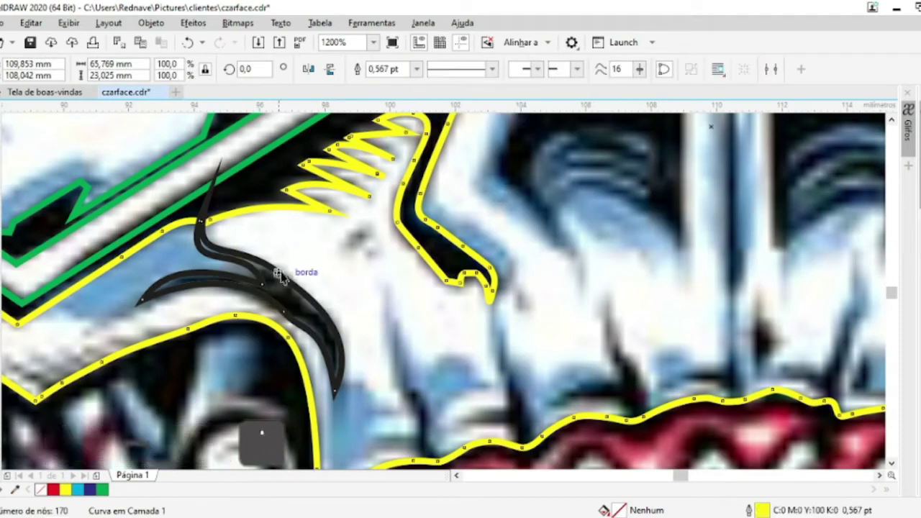
pyautogui.press('Escape')
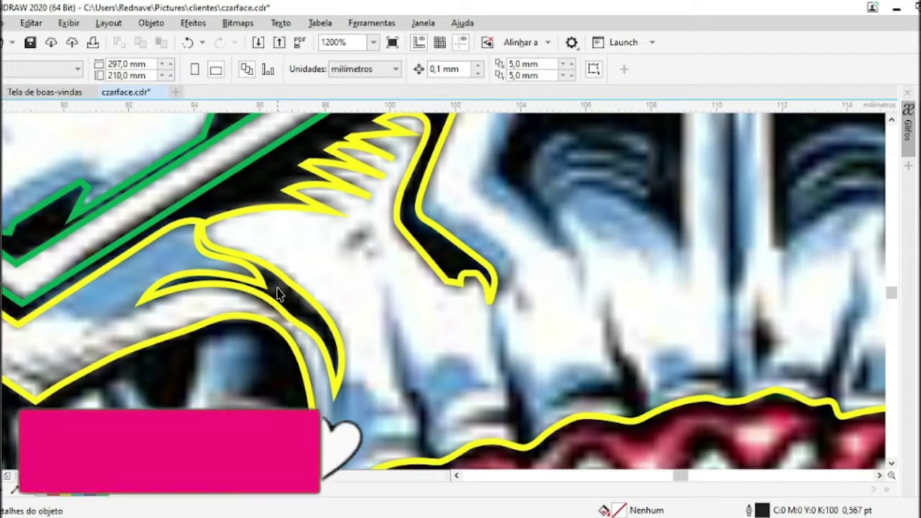
# Save the drawing as czarface.cdr
pyautogui.scroll(-2, 377, 291)
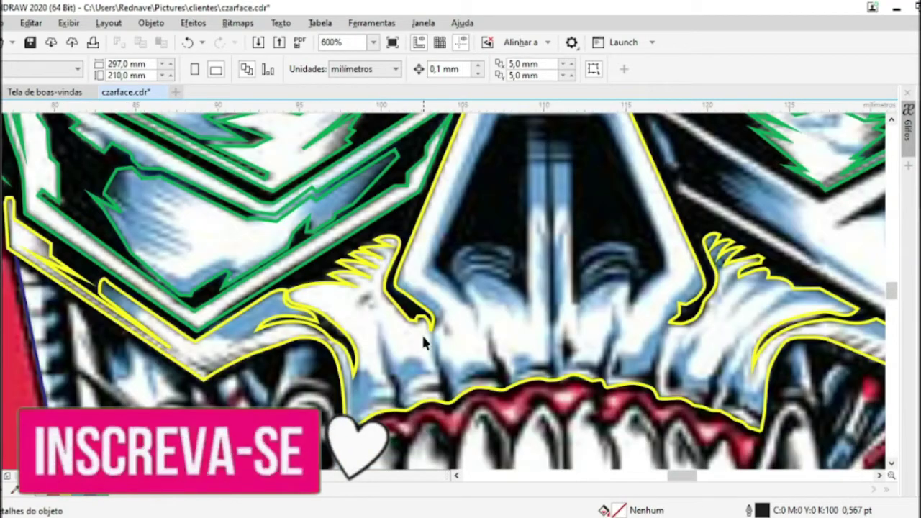
pyautogui.hotkey('ctrl', 's')
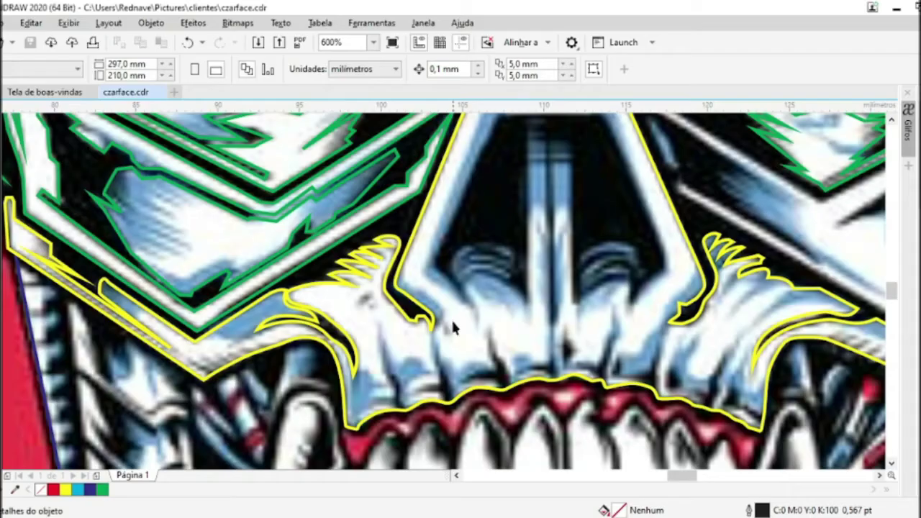
pyautogui.scroll(4, 393, 426)
pyautogui.scroll(-4, 403, 417)
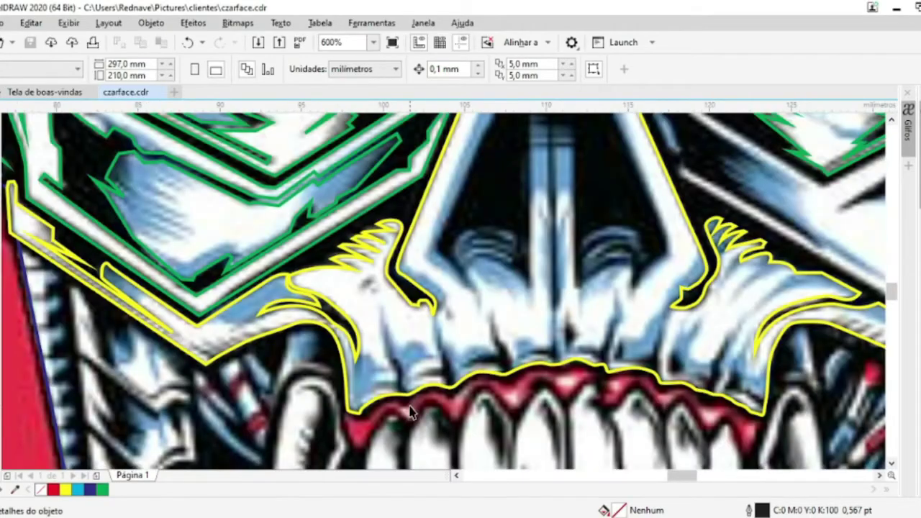
# Start a black Bézier outline along the gum edge, tracing the first tooth spikes
pyautogui.press('F10')
pyautogui.scroll(2, 713, 389)
pyautogui.click(716, 386)
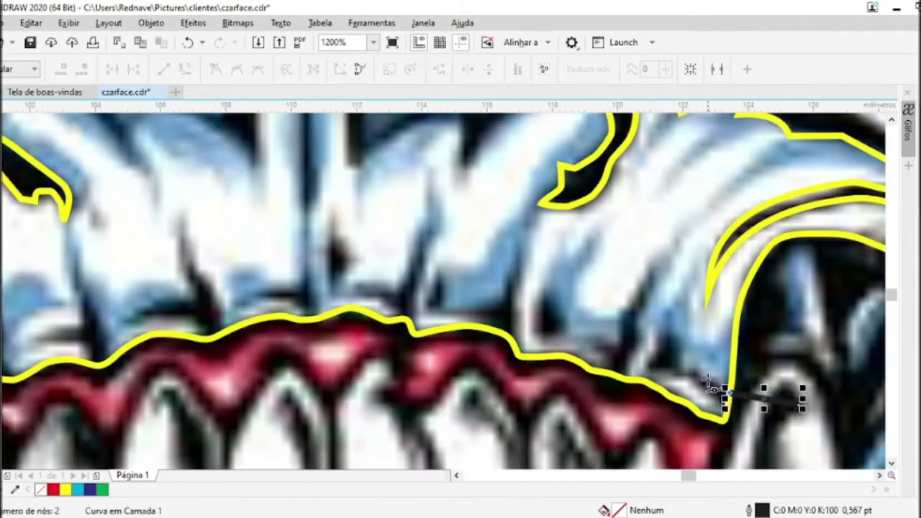
pyautogui.scroll(2, 709, 386)
pyautogui.moveTo(707, 385); pyautogui.dragTo(657, 358)
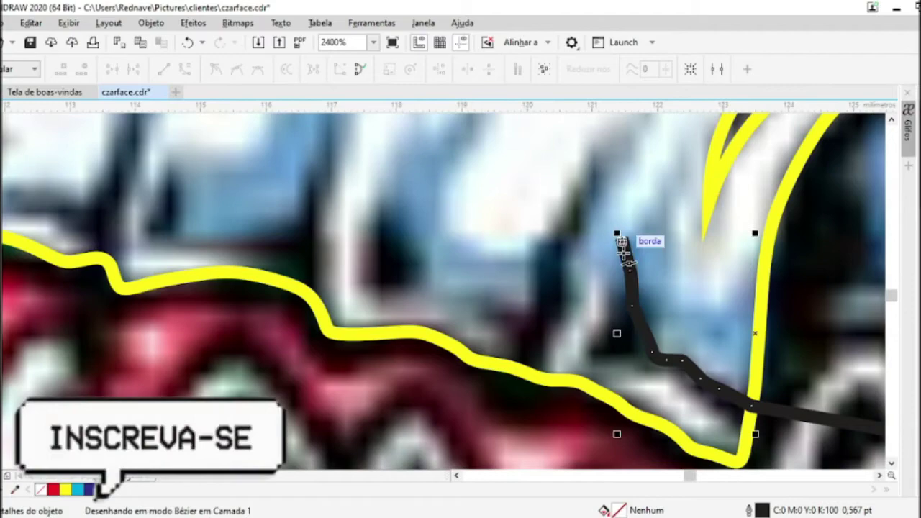
pyautogui.moveTo(621, 243); pyautogui.dragTo(582, 364)
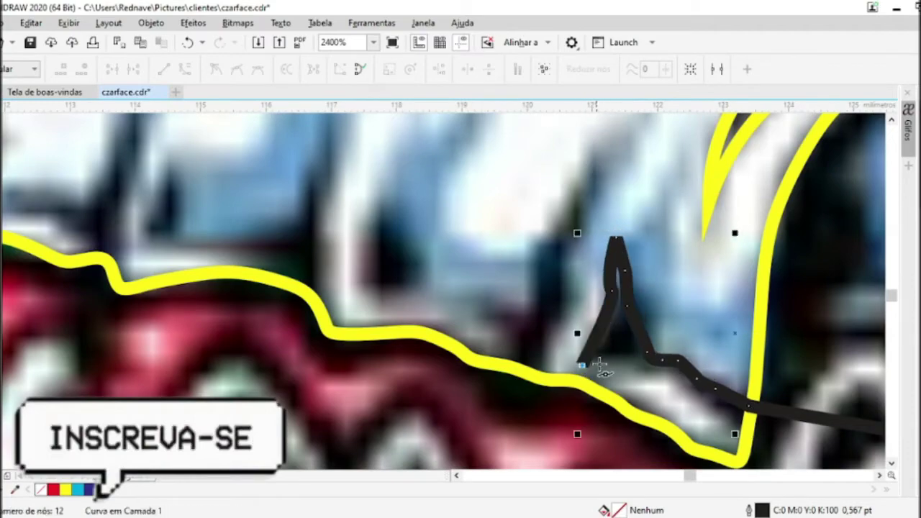
pyautogui.scroll(-2, 734, 432)
pyautogui.scroll(2, 695, 310)
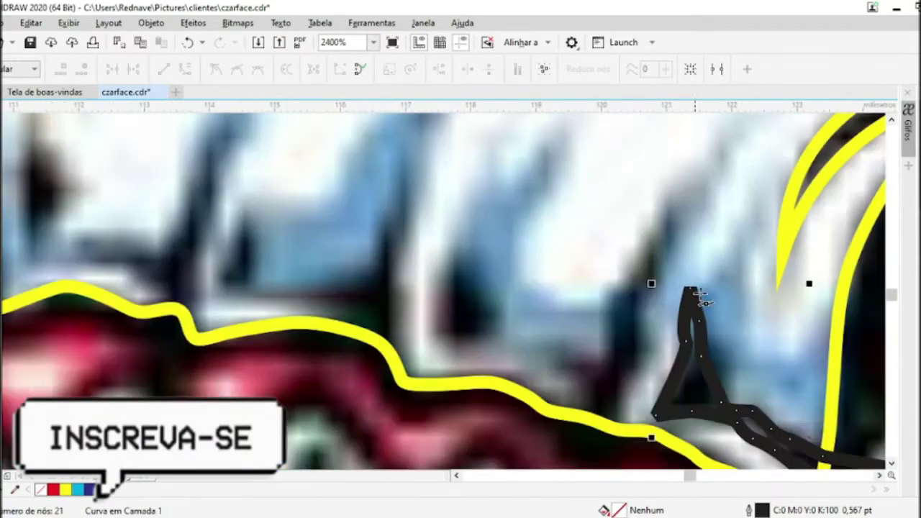
pyautogui.click(642, 315)
pyautogui.click(665, 186)
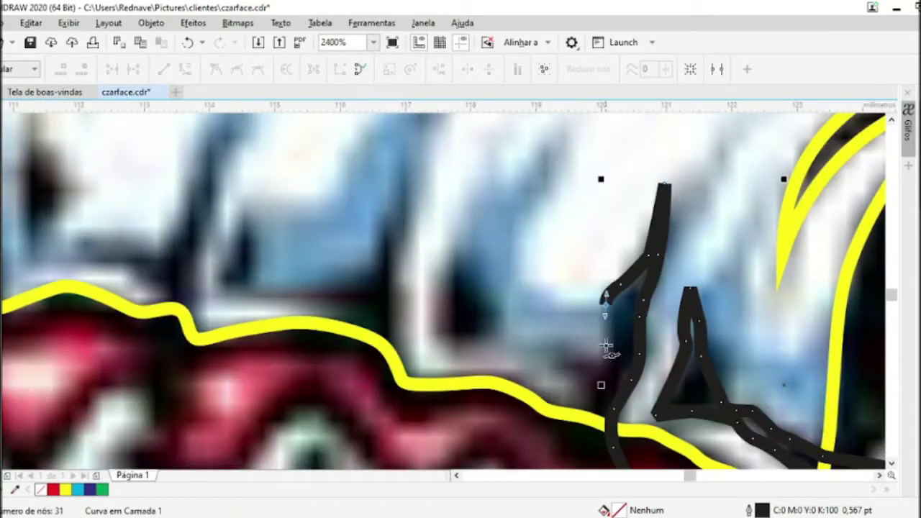
pyautogui.click(545, 351)
pyautogui.click(508, 438)
pyautogui.click(450, 385)
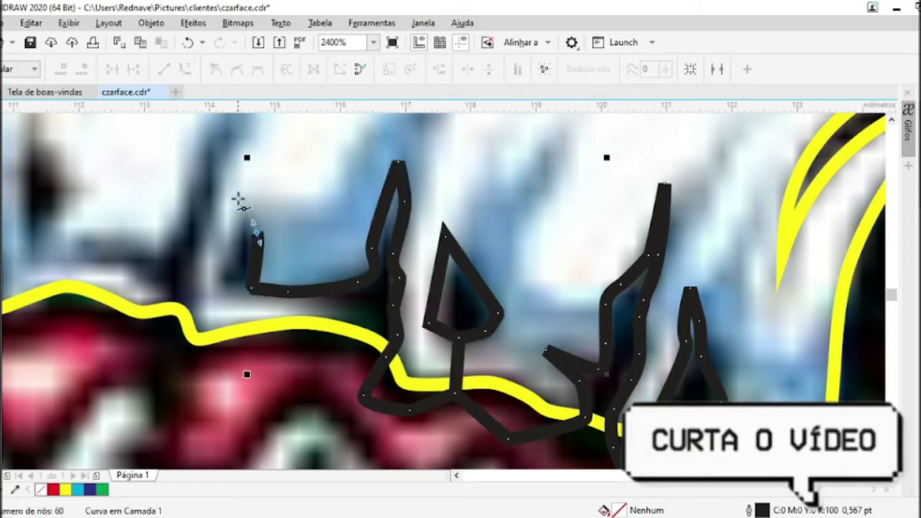
# Continue the spiky outline further left along the gums, including the tall vertical spike
pyautogui.click(210, 401)
pyautogui.click(215, 196)
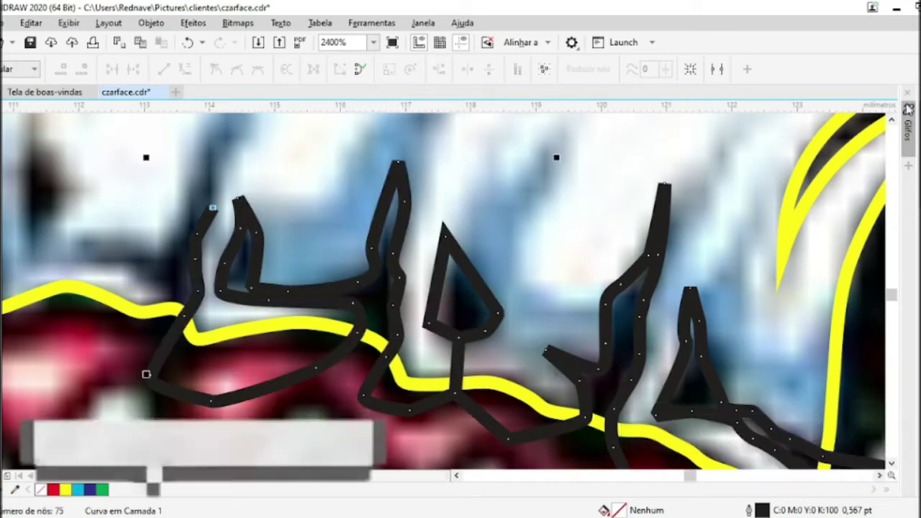
pyautogui.scroll(2, 214, 267)
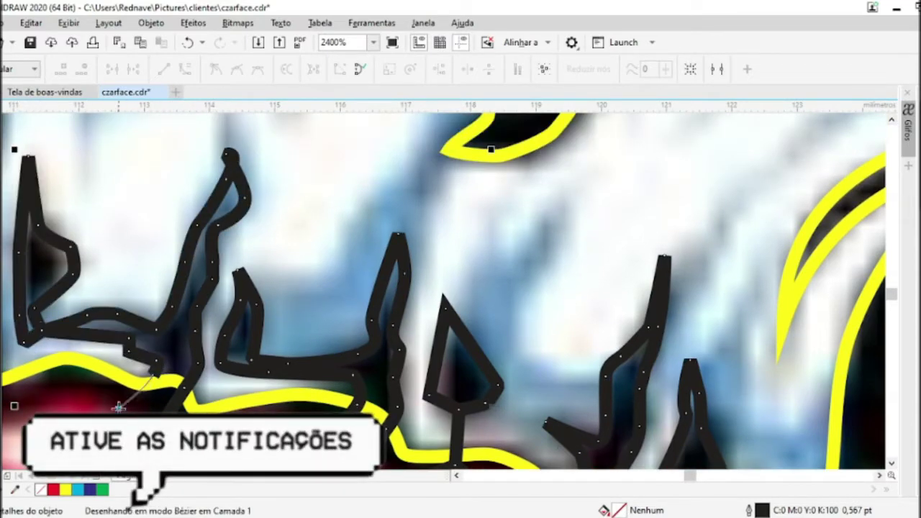
pyautogui.click(14, 406)
pyautogui.hscroll(-5, 216, 410)
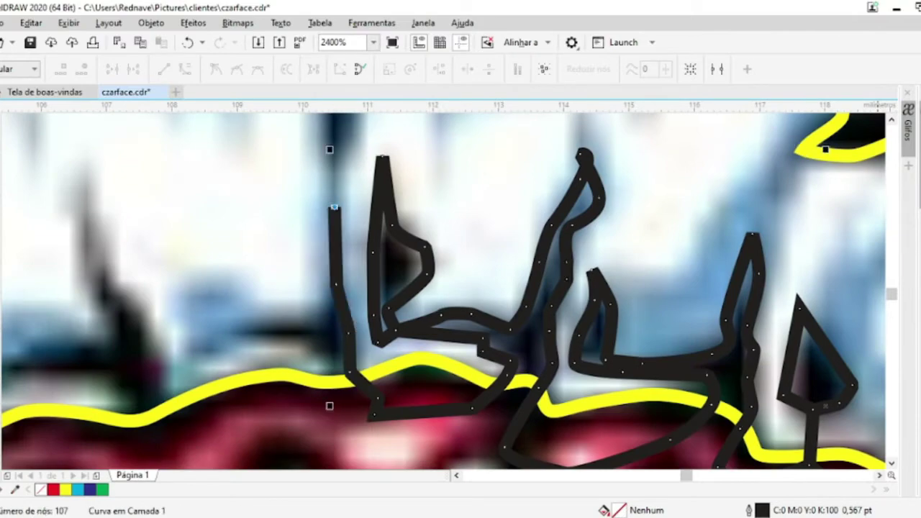
pyautogui.scroll(3, 335, 207)
pyautogui.click(329, 329)
pyautogui.click(827, 288)
pyautogui.scroll(3, 866, 166)
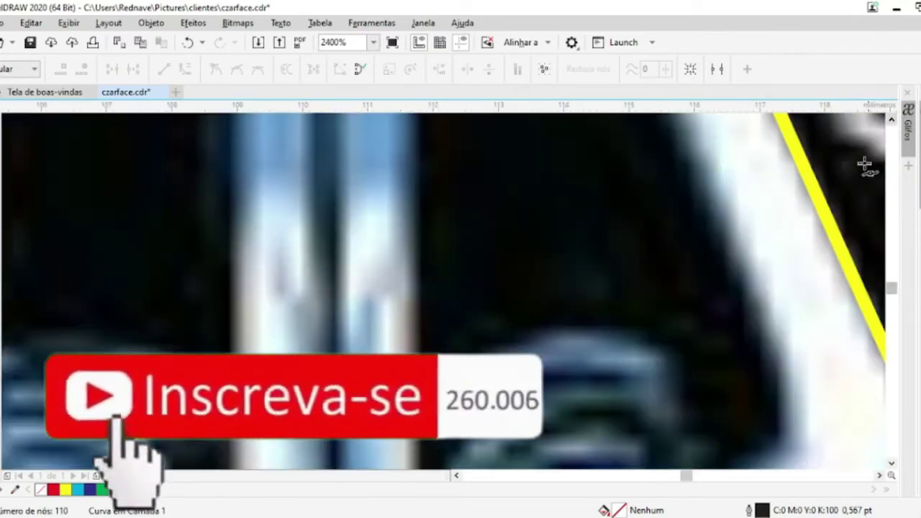
pyautogui.scroll(-3, 866, 166)
pyautogui.scroll(3, 394, 283)
pyautogui.click(393, 147)
pyautogui.click(355, 142)
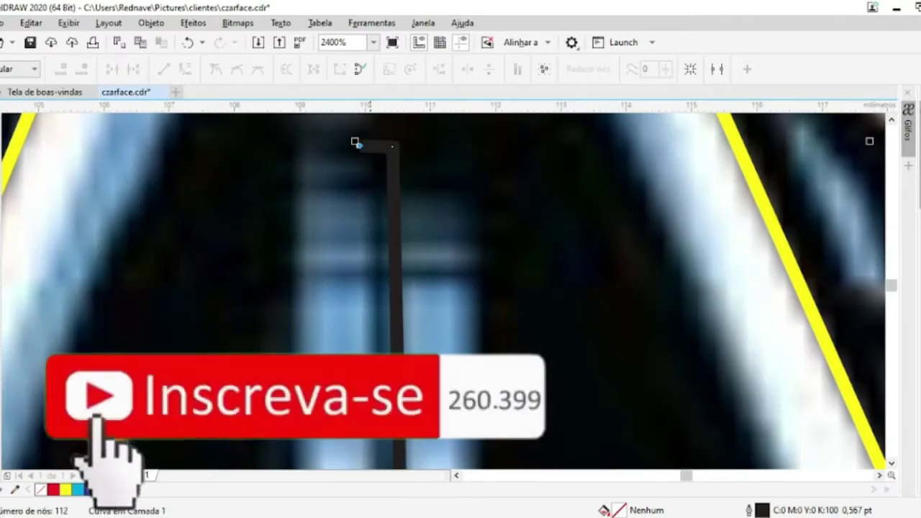
pyautogui.scroll(-3, 355, 142)
pyautogui.scroll(3, 417, 192)
# Finish the outline with a curved bulge, left-end spikes and a small wing shape
pyautogui.click(418, 192)
pyautogui.hscroll(-1, 490, 199)
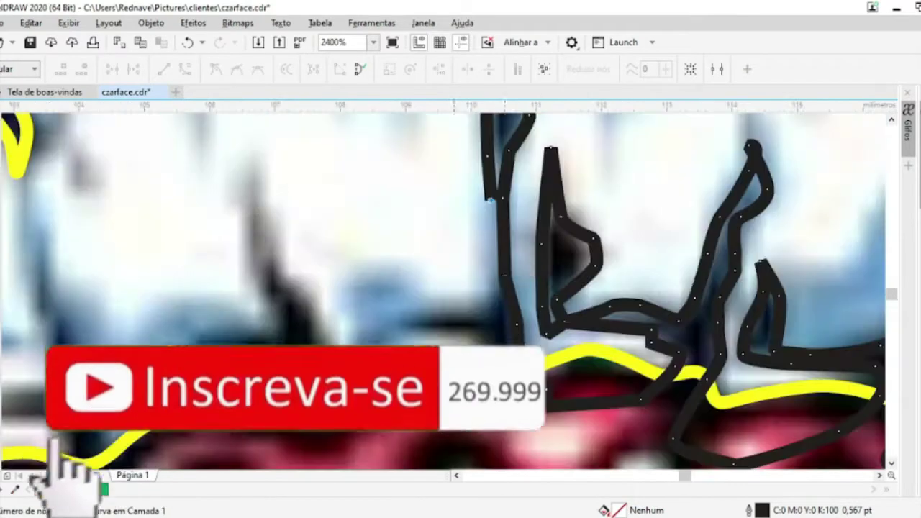
pyautogui.moveTo(444, 332); pyautogui.dragTo(479, 351)
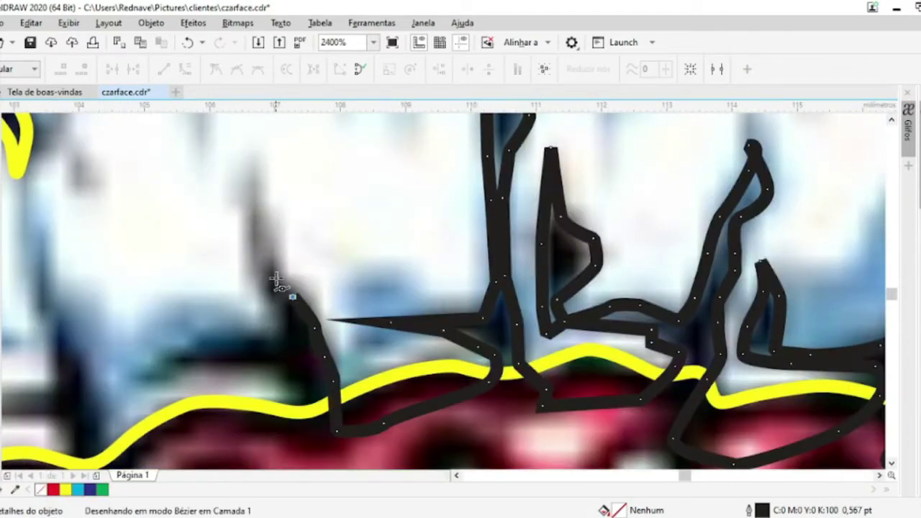
pyautogui.scroll(-2, 270, 366)
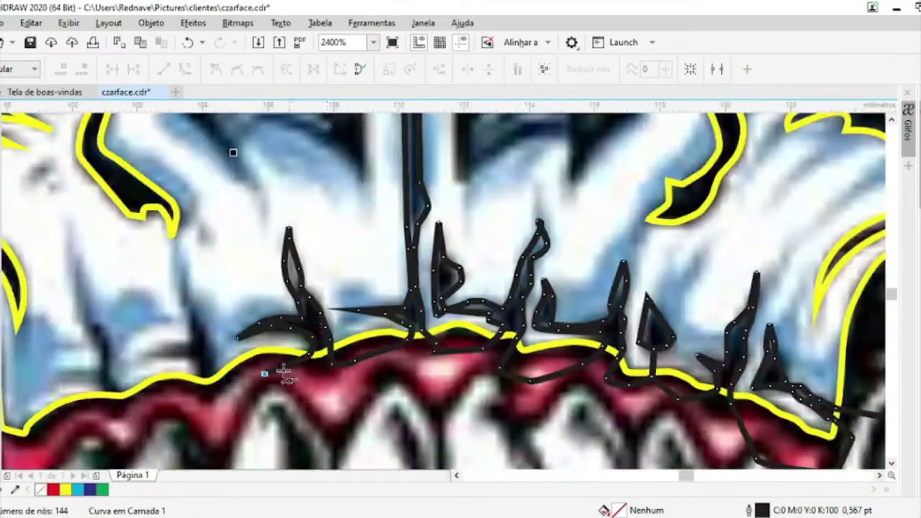
pyautogui.click(266, 397)
pyautogui.click(205, 232)
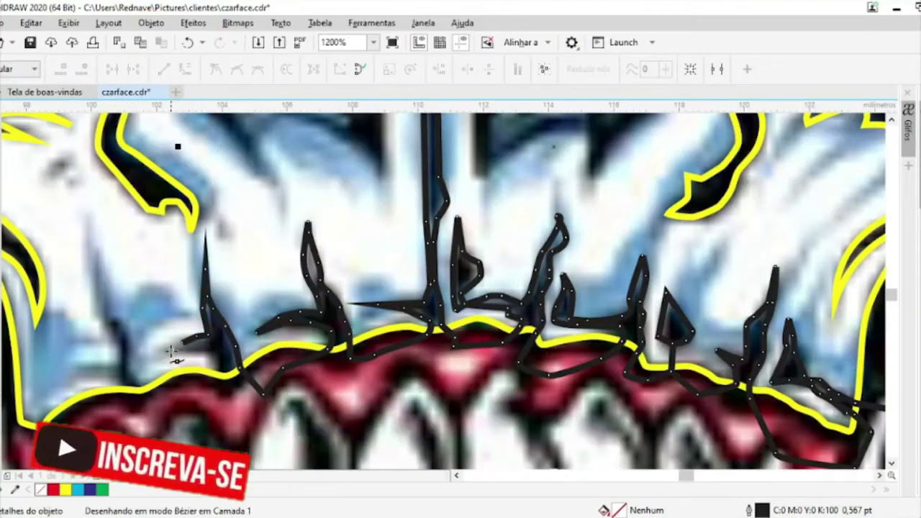
pyautogui.click(173, 348)
pyautogui.click(130, 364)
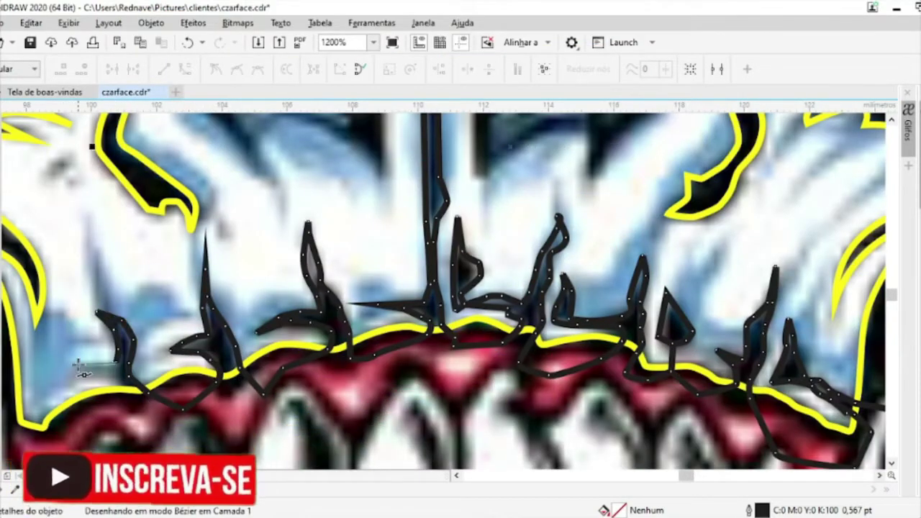
pyautogui.scroll(-3, 130, 406)
pyautogui.scroll(3, 536, 318)
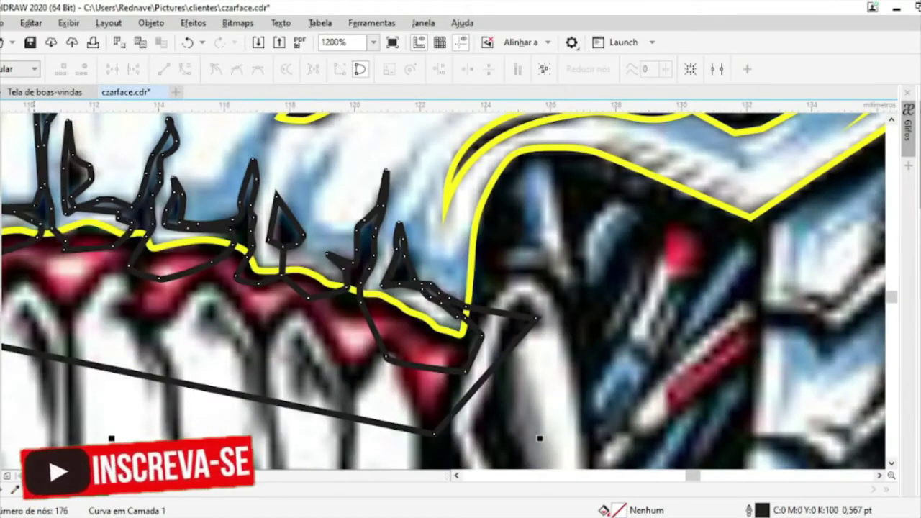
pyautogui.press('space')
pyautogui.scroll(-2, 329, 384)
# Trace a closed four-point detail shape inside the nose and combine it with the yellow outline
pyautogui.scroll(-2, 247, 180)
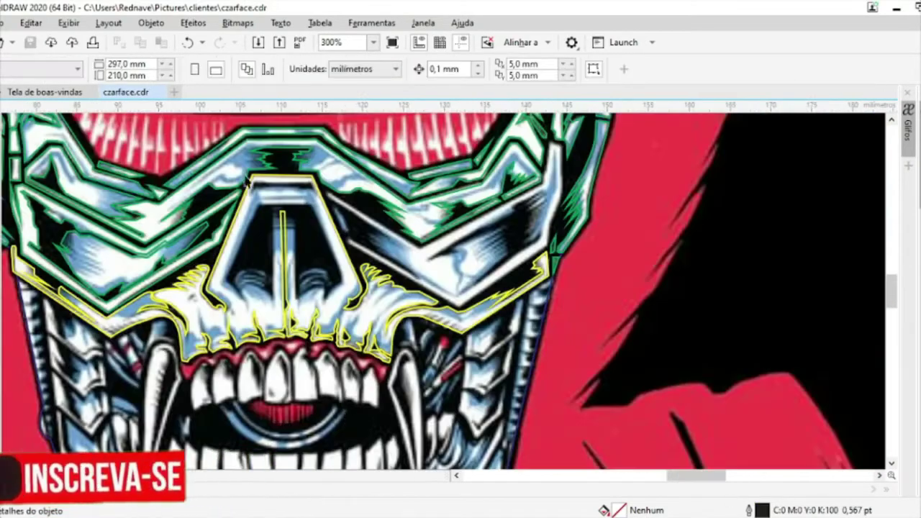
pyautogui.scroll(6, 247, 181)
pyautogui.press('space')
pyautogui.click(119, 365)
pyautogui.click(140, 277)
pyautogui.click(589, 277)
pyautogui.click(656, 389)
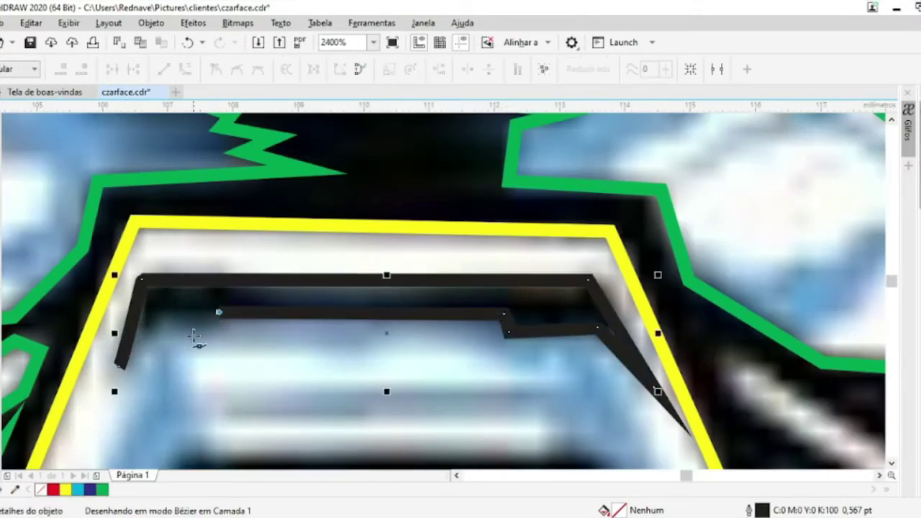
pyautogui.click(119, 365)
pyautogui.keyDown('shift'); pyautogui.click(308, 226); pyautogui.keyUp('shift')
pyautogui.hotkey('ctrl', 'l')
pyautogui.press('F10')
# Begin a second Bézier line beside the nose bridge with three points
pyautogui.scroll(4, 133, 365)
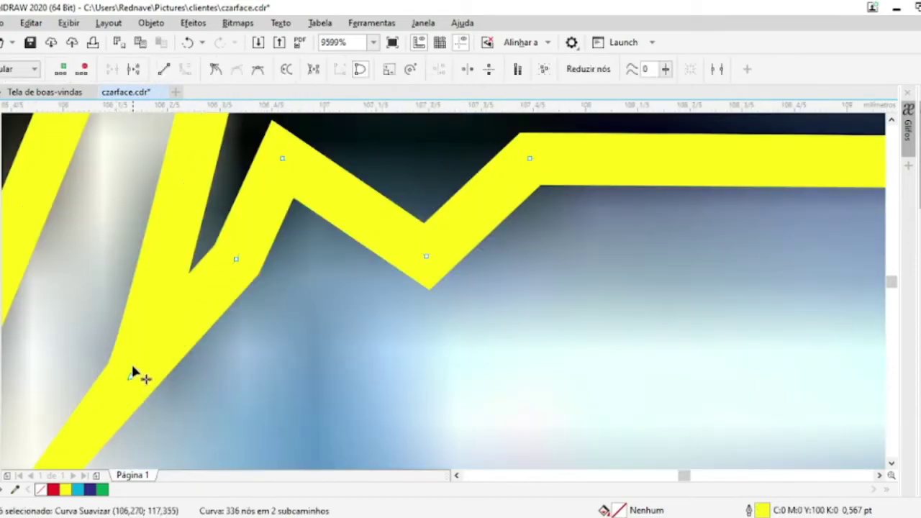
pyautogui.scroll(2, 134, 365)
pyautogui.scroll(-3, 133, 365)
pyautogui.scroll(-2, 319, 366)
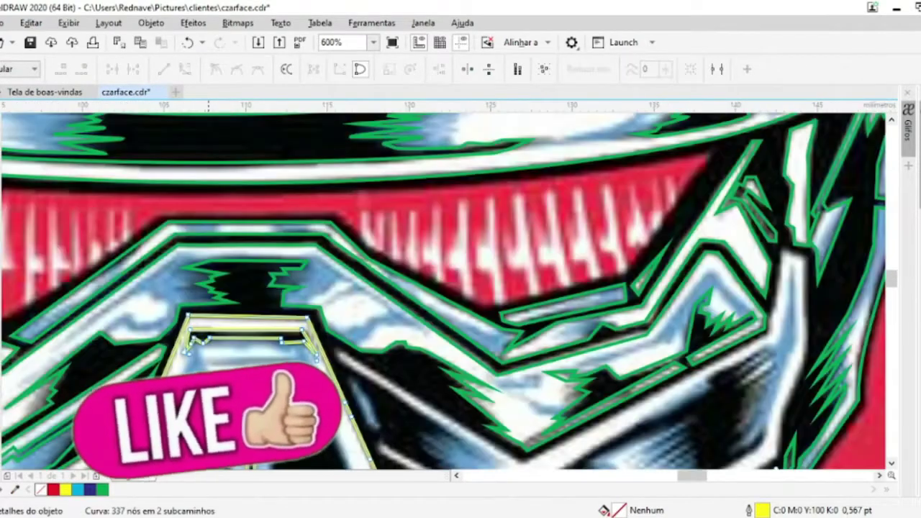
pyautogui.scroll(4, 180, 342)
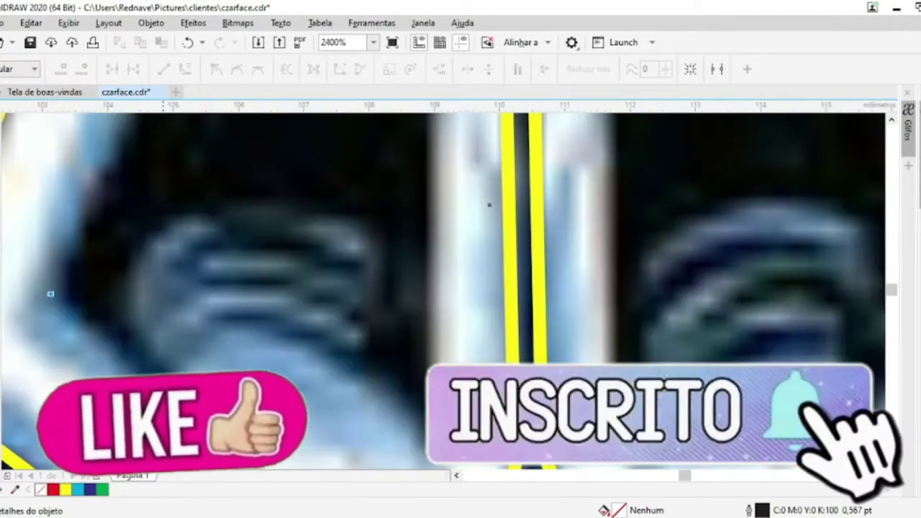
pyautogui.click(47, 291)
pyautogui.click(174, 374)
pyautogui.click(356, 343)
pyautogui.scroll(5, 426, 329)
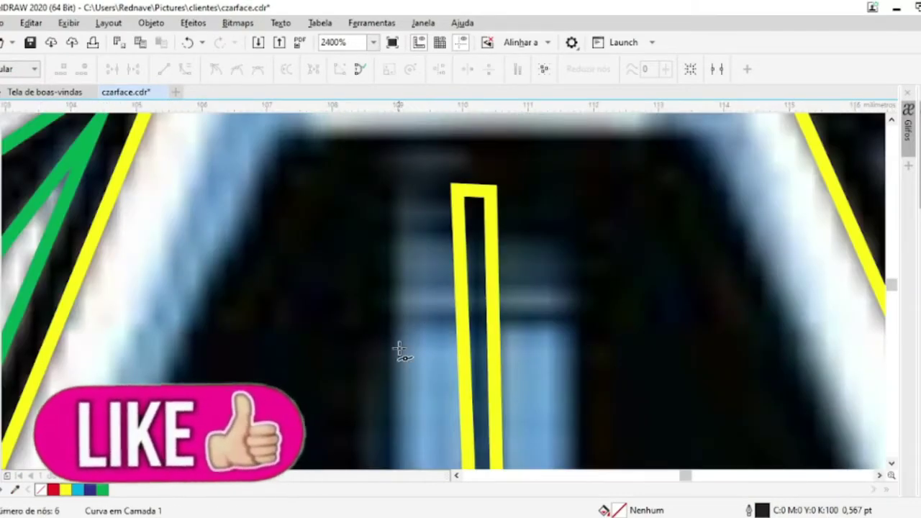
# Trace the notch along the nose opening edge and merge it into the yellow outline
pyautogui.click(399, 197)
pyautogui.scroll(-5, 540, 195)
pyautogui.click(527, 437)
pyautogui.click(548, 448)
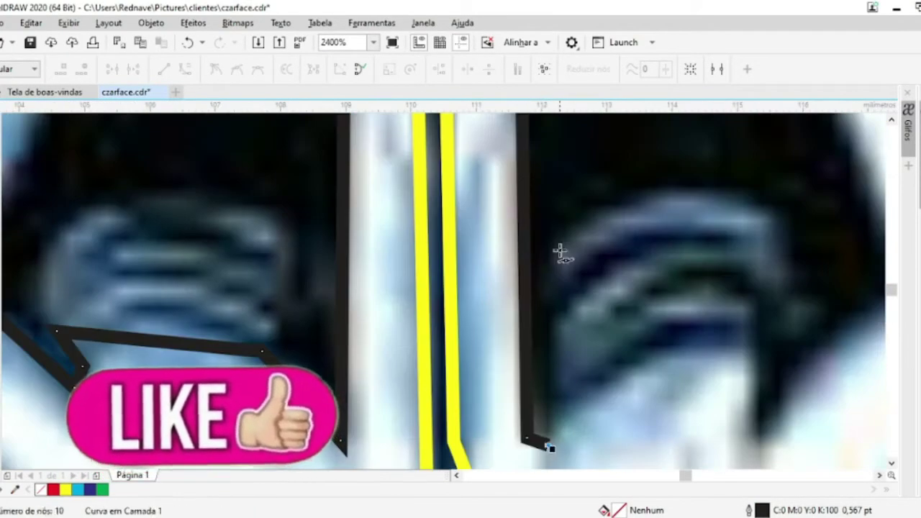
pyautogui.click(559, 250)
pyautogui.click(792, 294)
pyautogui.scroll(-2, 756, 310)
pyautogui.click(726, 426)
pyautogui.scroll(-2, 654, 263)
pyautogui.scroll(3, 425, 257)
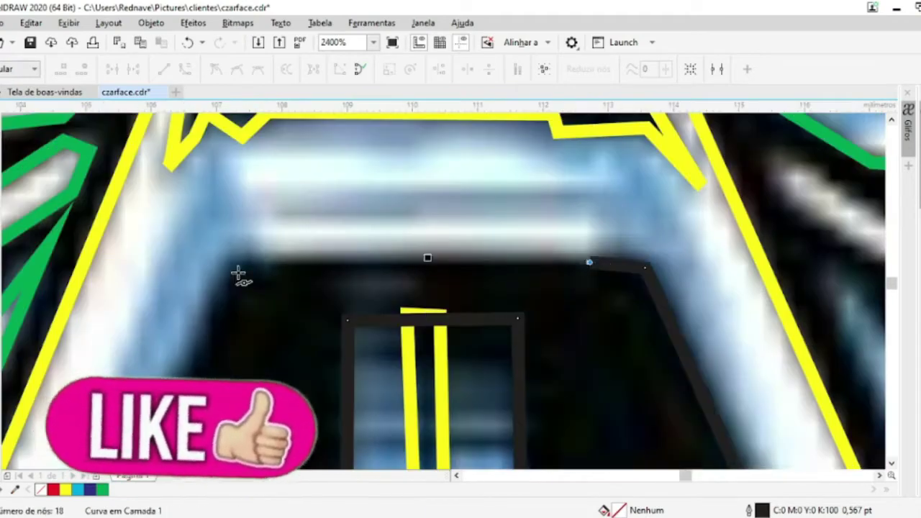
pyautogui.scroll(-2, 239, 269)
pyautogui.click(500, 373)
pyautogui.scroll(-2, 500, 373)
pyautogui.scroll(2, 586, 390)
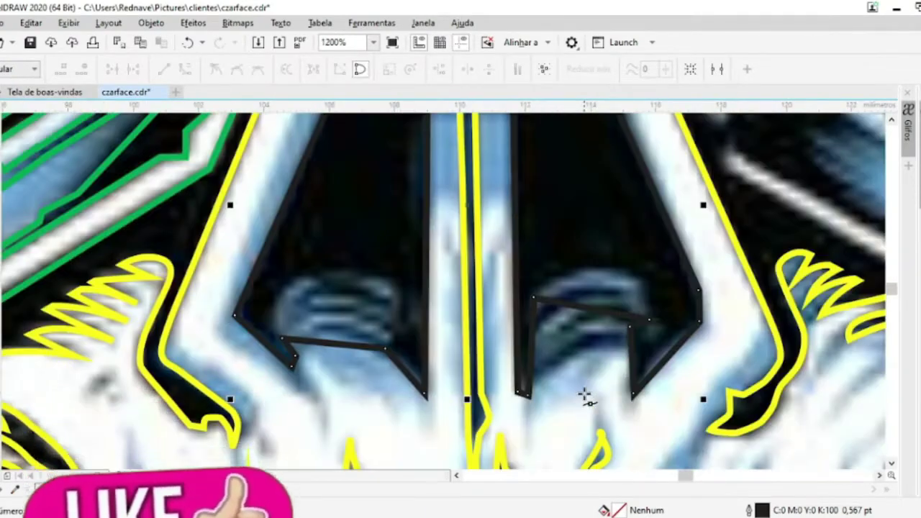
pyautogui.press('space')
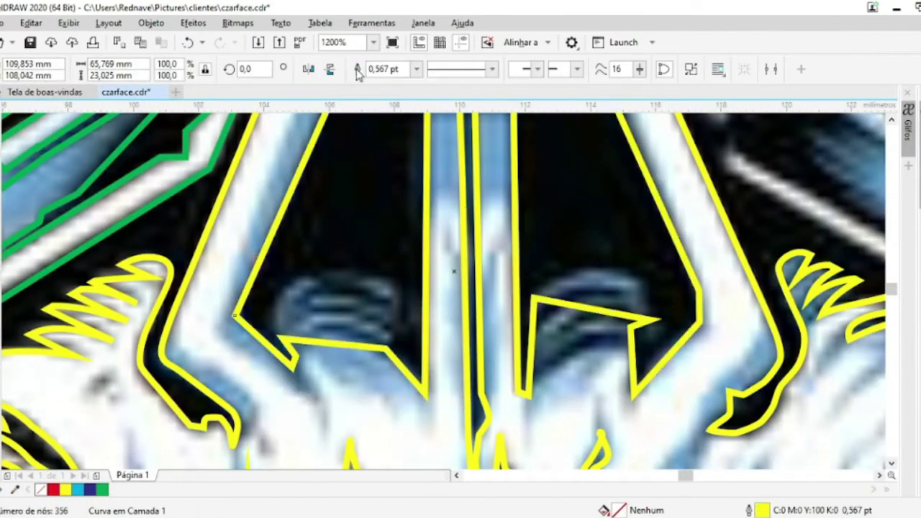
pyautogui.scroll(2, 400, 301)
# Draw a cutting curve between the central strips and trim the yellow outline with it
pyautogui.press('space')
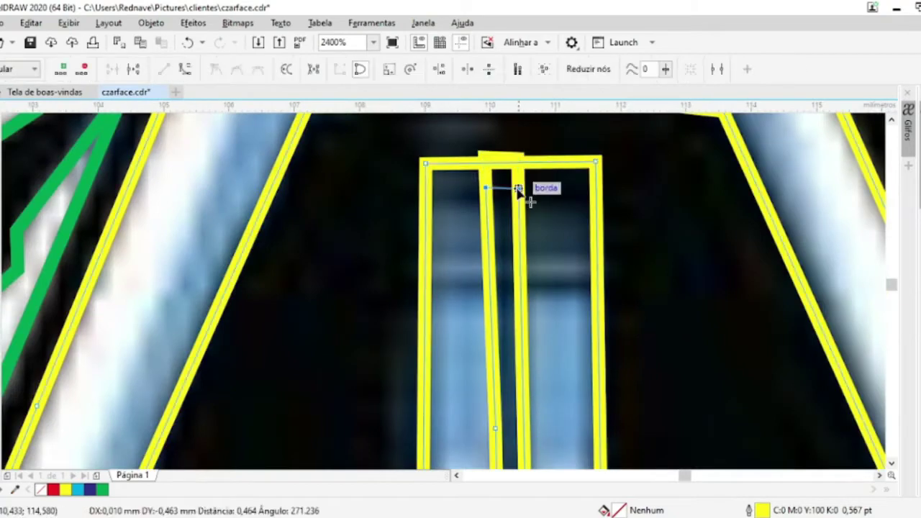
pyautogui.click(526, 200)
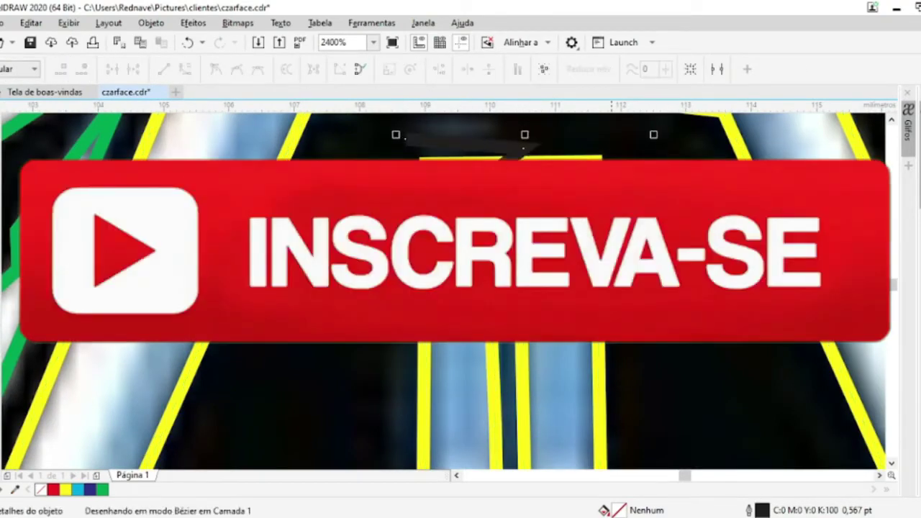
pyautogui.click(406, 137)
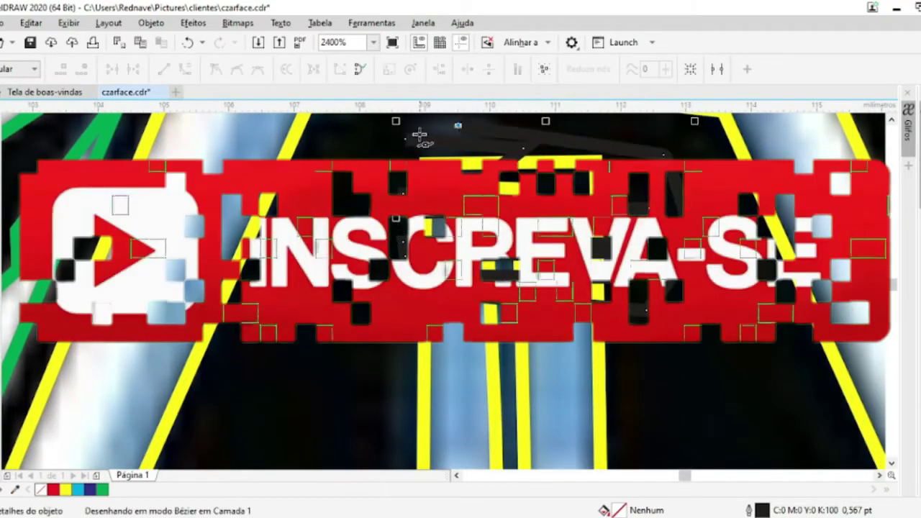
pyautogui.press('space')
pyautogui.keyDown('shift'); pyautogui.click(416, 144); pyautogui.keyUp('shift')
pyautogui.click(408, 70)
pyautogui.scroll(-3, 514, 311)
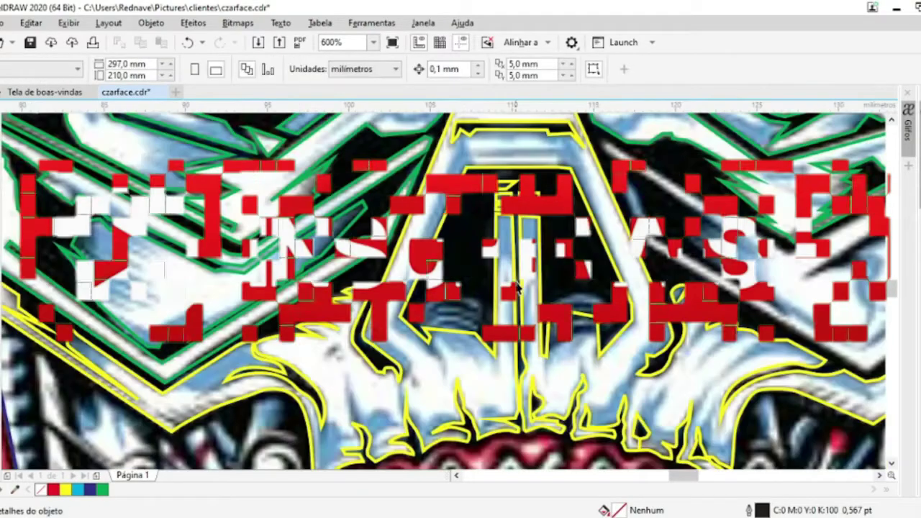
pyautogui.scroll(-1, 514, 311)
pyautogui.scroll(3, 514, 310)
# Draw an ellipse over the rounded detail and weld it into the yellow outline
pyautogui.press('F7')
pyautogui.moveTo(288, 197); pyautogui.dragTo(514, 340)
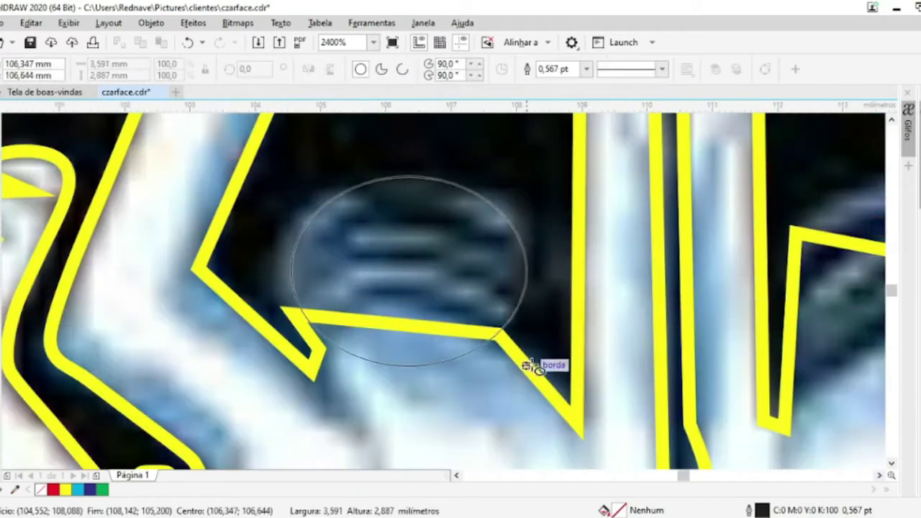
pyautogui.scroll(-1, 474, 245)
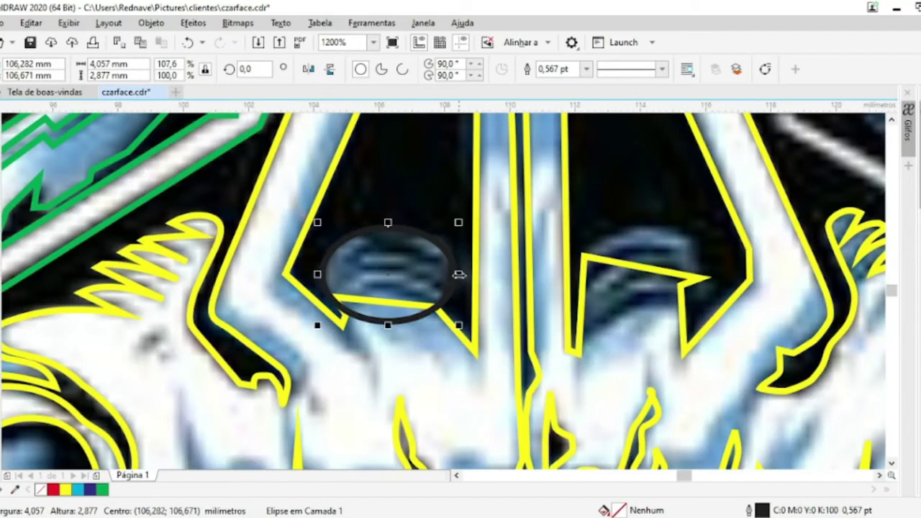
pyautogui.keyDown('shift'); pyautogui.click(370, 240); pyautogui.keyUp('shift')
pyautogui.scroll(2, 391, 286)
# Reshape the outline's notch by deleting three nodes and pulling a segment into a spike
pyautogui.press('F5')
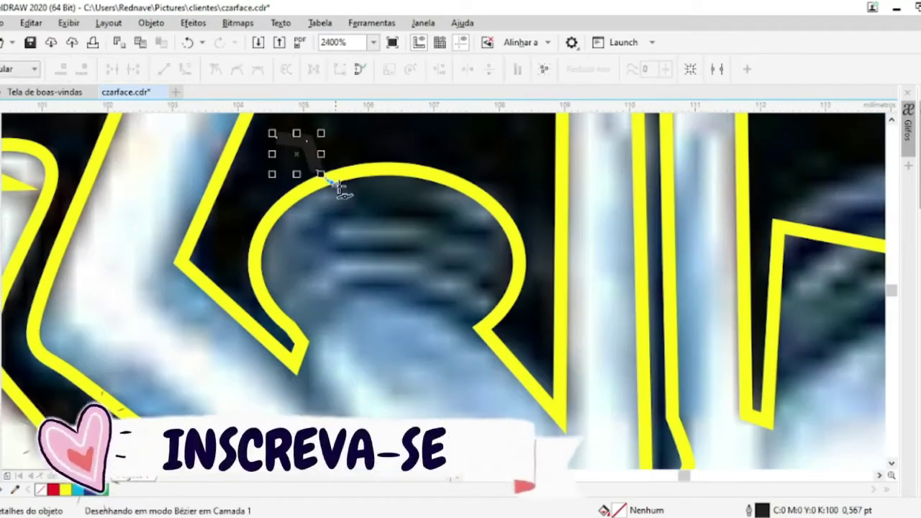
pyautogui.moveTo(338, 186)
pyautogui.mouseDown()
pyautogui.moveTo(378, 274)
pyautogui.moveTo(442, 324)
pyautogui.moveTo(524, 313)
pyautogui.moveTo(529, 238)
pyautogui.mouseUp()
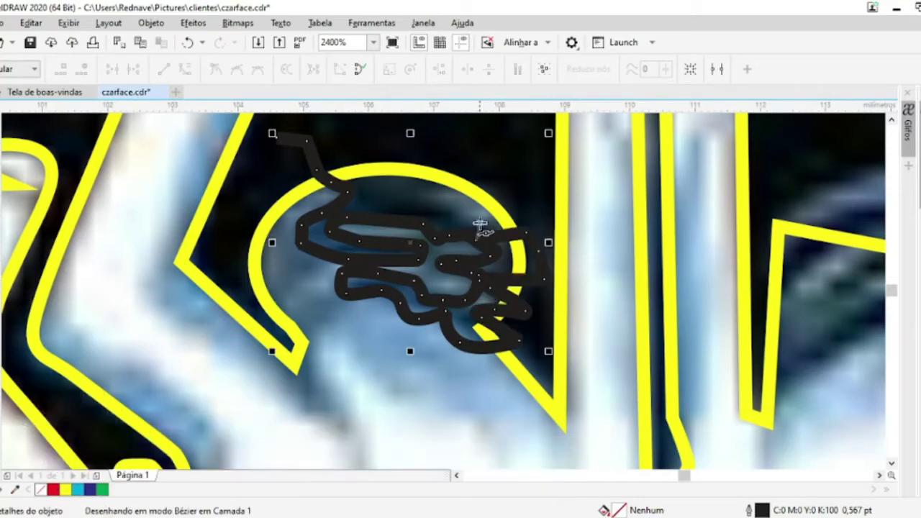
pyautogui.click(375, 148)
pyautogui.scroll(-5, 524, 260)
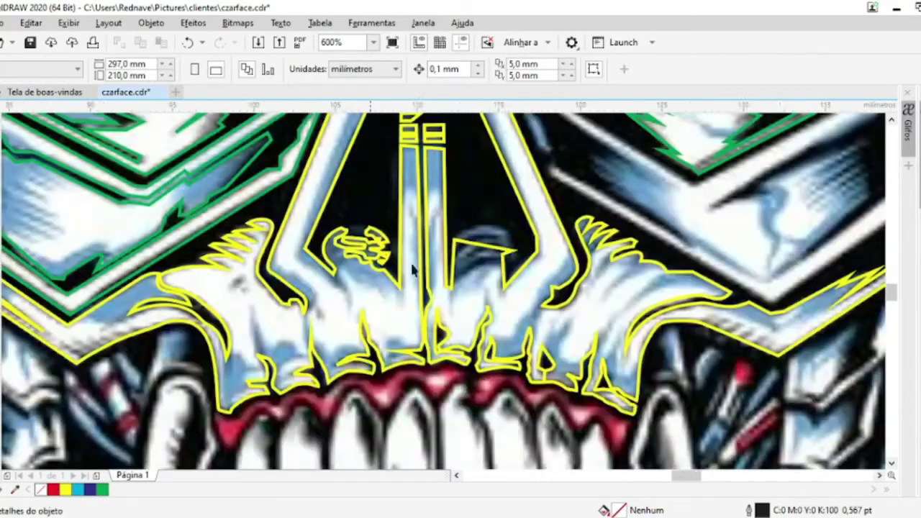
pyautogui.scroll(5, 524, 261)
pyautogui.doubleClick(523, 251)
pyautogui.doubleClick(487, 265)
pyautogui.doubleClick(293, 207)
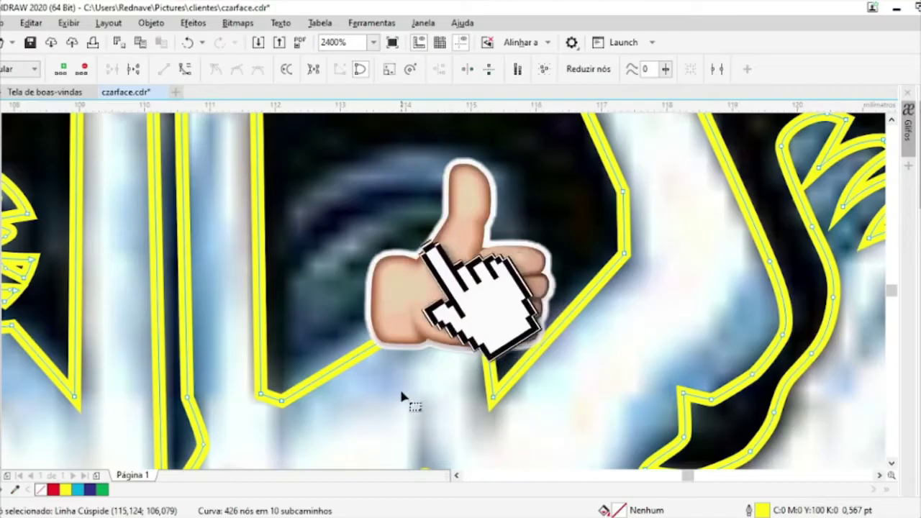
pyautogui.moveTo(403, 396); pyautogui.dragTo(292, 196)
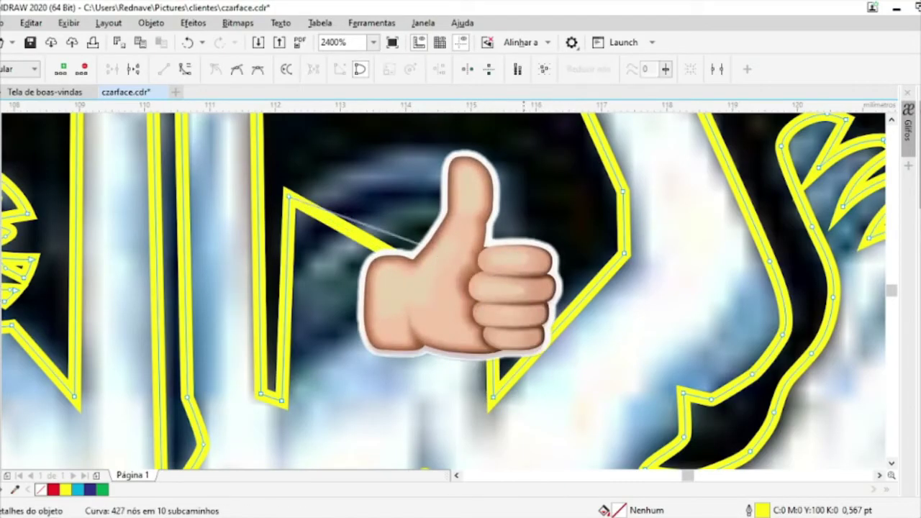
pyautogui.moveTo(460, 238)
pyautogui.mouseDown()
pyautogui.moveTo(384, 156)
pyautogui.moveTo(389, 149)
pyautogui.mouseUp()
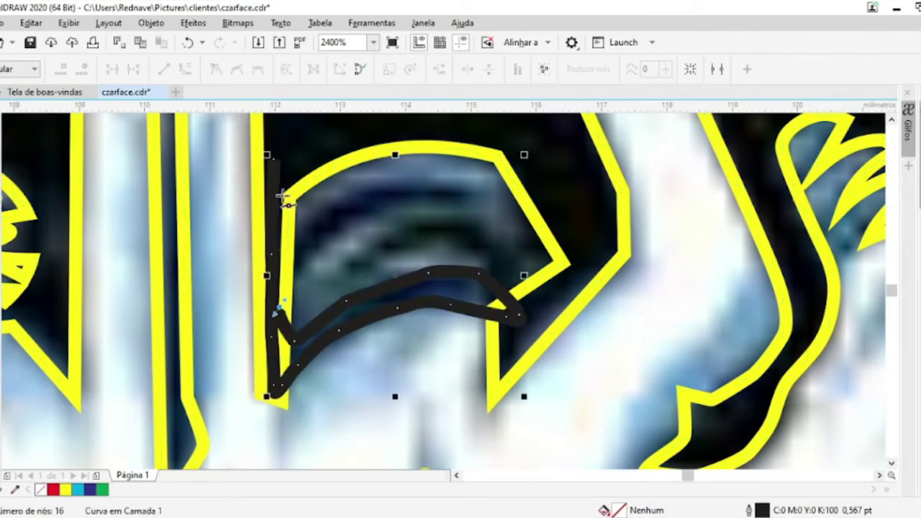
pyautogui.press('space')
pyautogui.press('Escape')
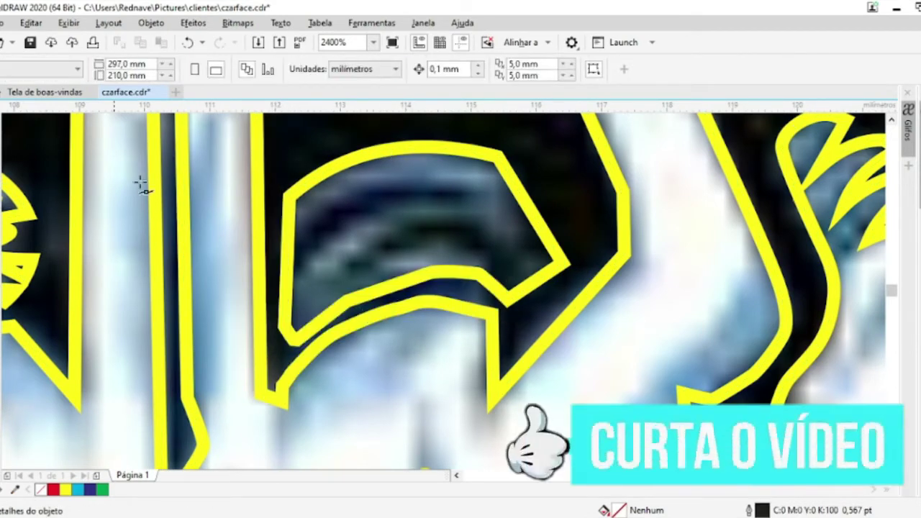
# Delete a stray curve, merge in a traced curled detail, and twirl the outline's tip
pyautogui.click(295, 277)
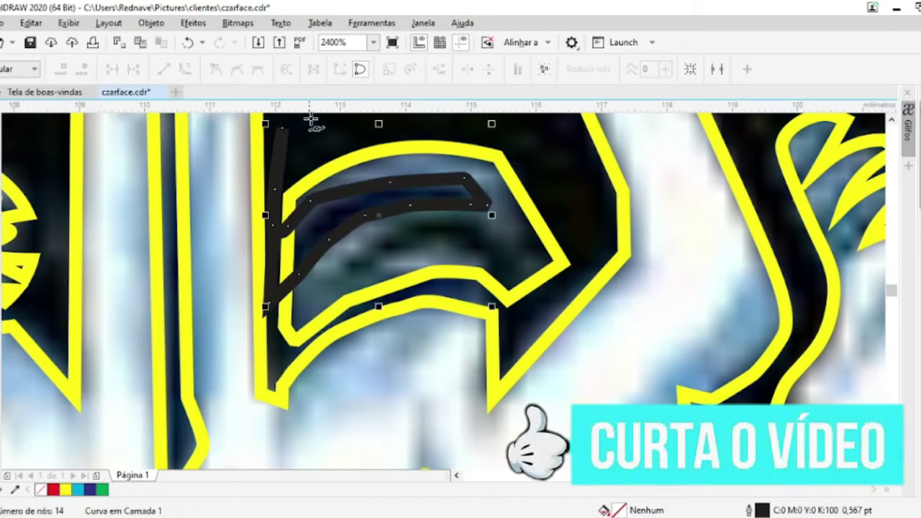
pyautogui.press('Delete')
pyautogui.moveTo(514, 205); pyautogui.dragTo(431, 220)
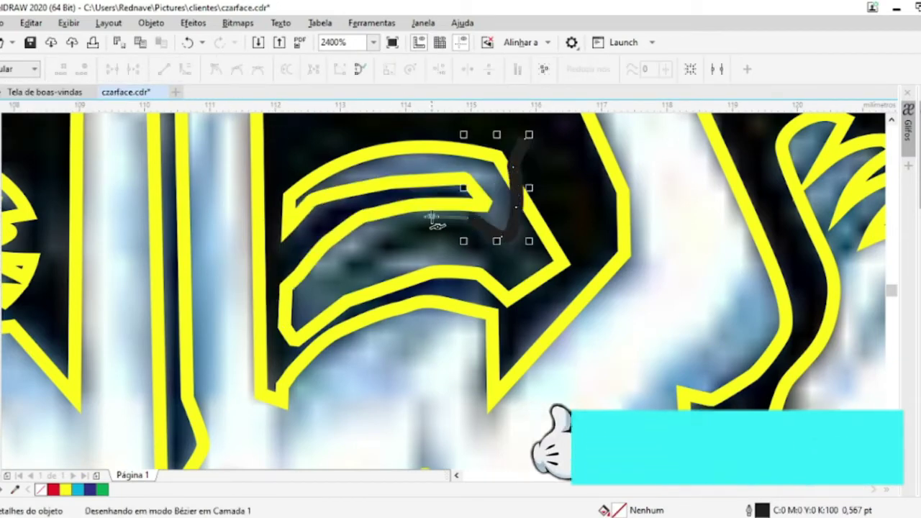
pyautogui.click(339, 260)
pyautogui.click(472, 259)
pyautogui.moveTo(519, 253); pyautogui.dragTo(544, 257)
pyautogui.click(514, 139)
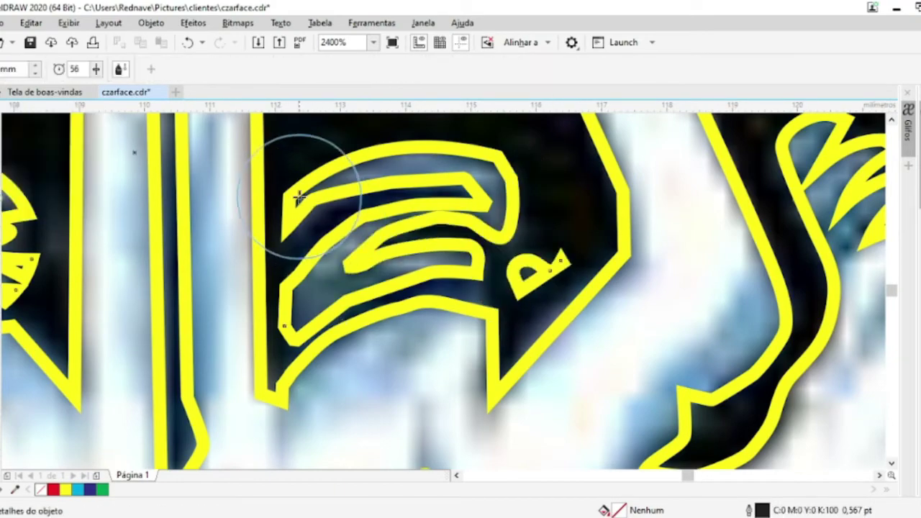
pyautogui.moveTo(488, 226); pyautogui.dragTo(555, 257)
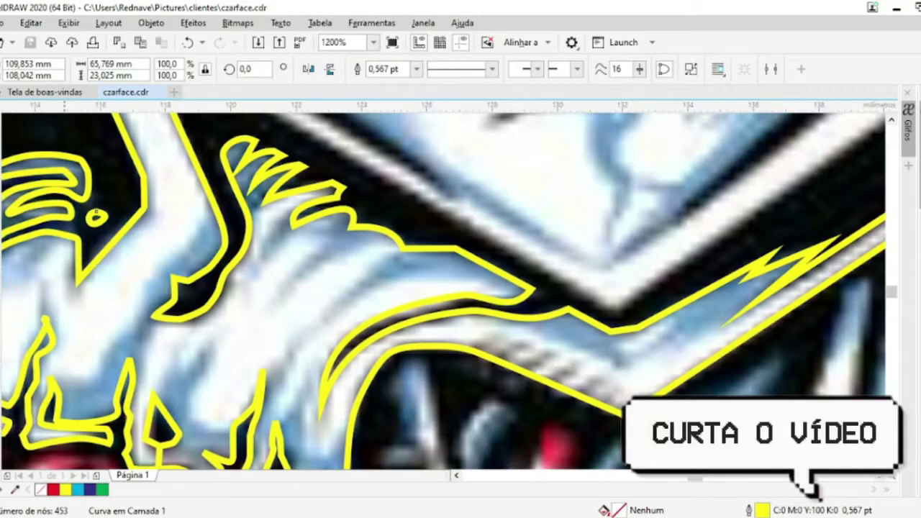
# Trace a closed sawtooth shape on the right cheek and bend its teeth into curved spikes
pyautogui.press('F10')
pyautogui.scroll(2, 696, 406)
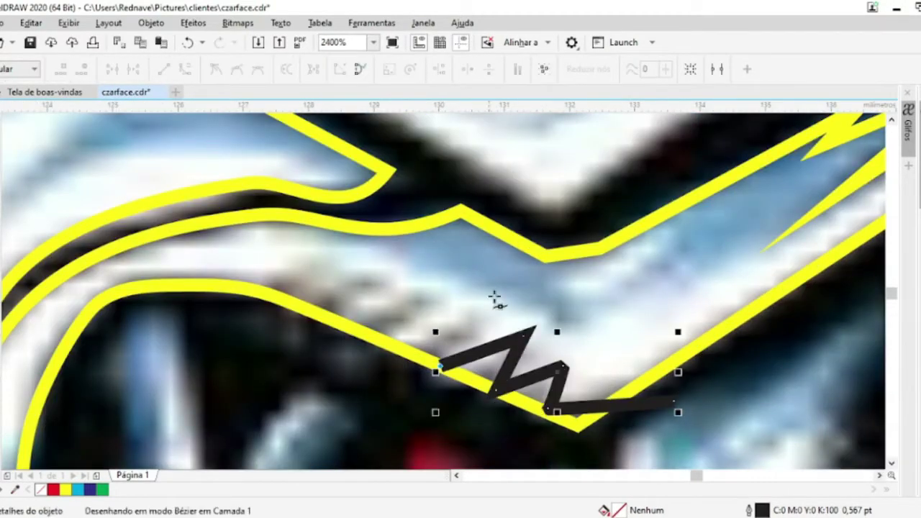
pyautogui.click(372, 267)
pyautogui.click(386, 431)
pyautogui.click(663, 452)
pyautogui.click(211, 287)
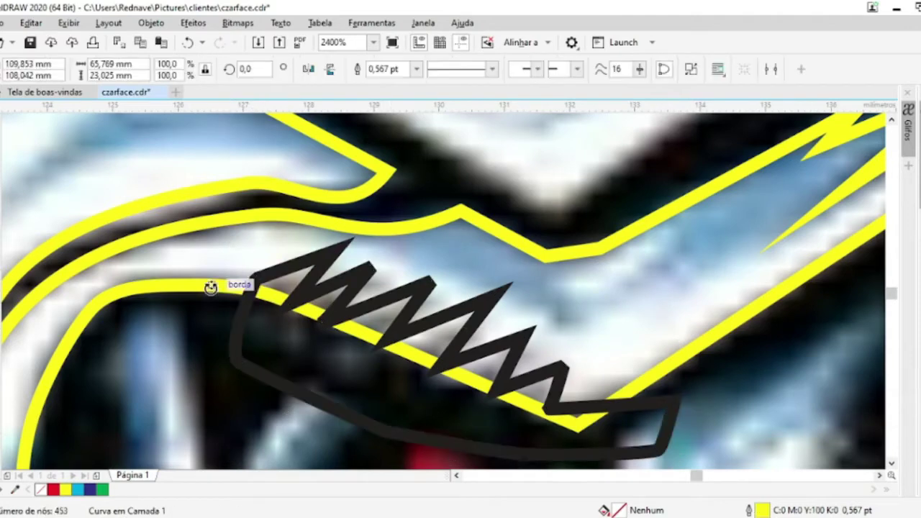
pyautogui.press('F10')
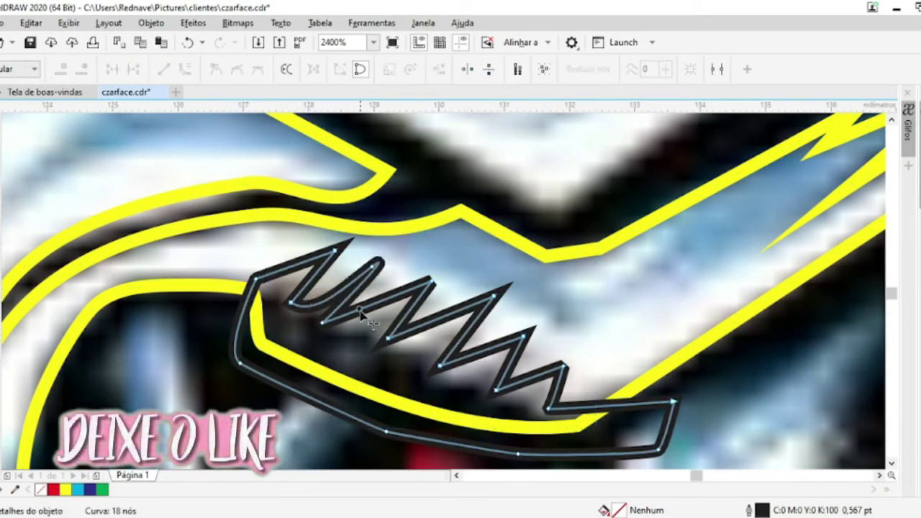
pyautogui.moveTo(480, 365); pyautogui.dragTo(529, 387)
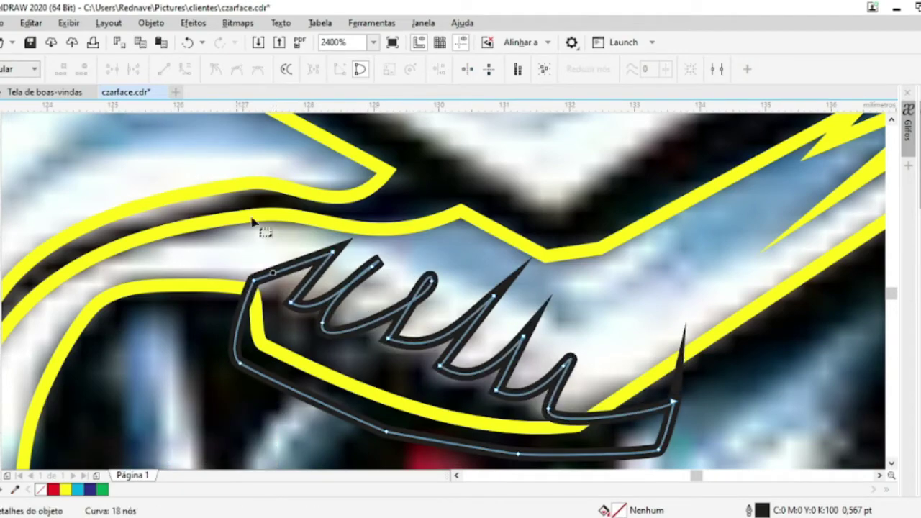
pyautogui.moveTo(252, 281); pyautogui.dragTo(235, 293)
pyautogui.press('space')
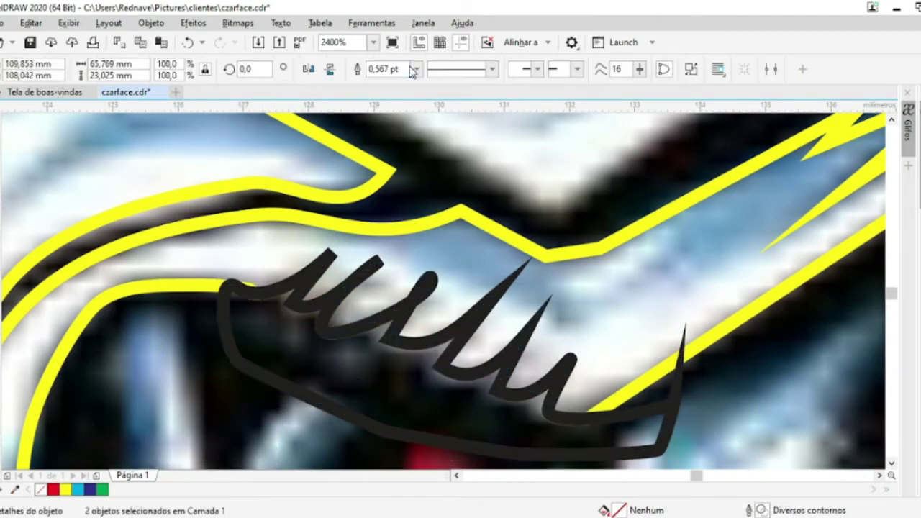
pyautogui.scroll(-3, 406, 358)
pyautogui.scroll(1, 406, 358)
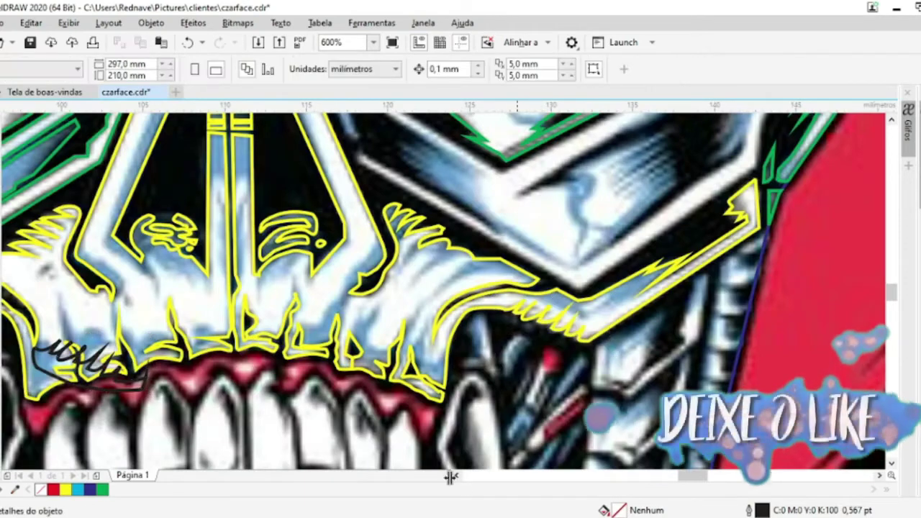
pyautogui.moveTo(217, 390); pyautogui.dragTo(189, 387)
pyautogui.scroll(3, 189, 382)
# Trace a closed six-point sawtooth shape along the left cheek contour
pyautogui.press('space')
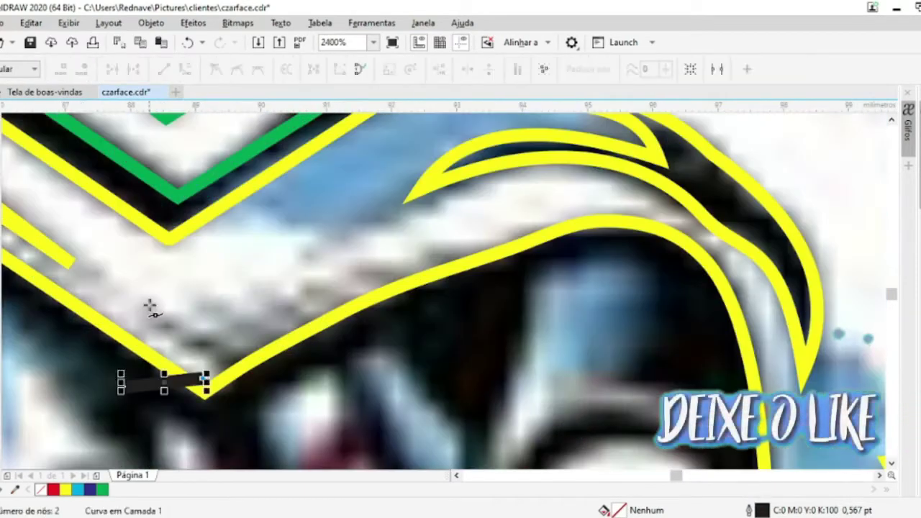
pyautogui.click(432, 238)
pyautogui.click(525, 226)
pyautogui.click(587, 288)
pyautogui.click(379, 431)
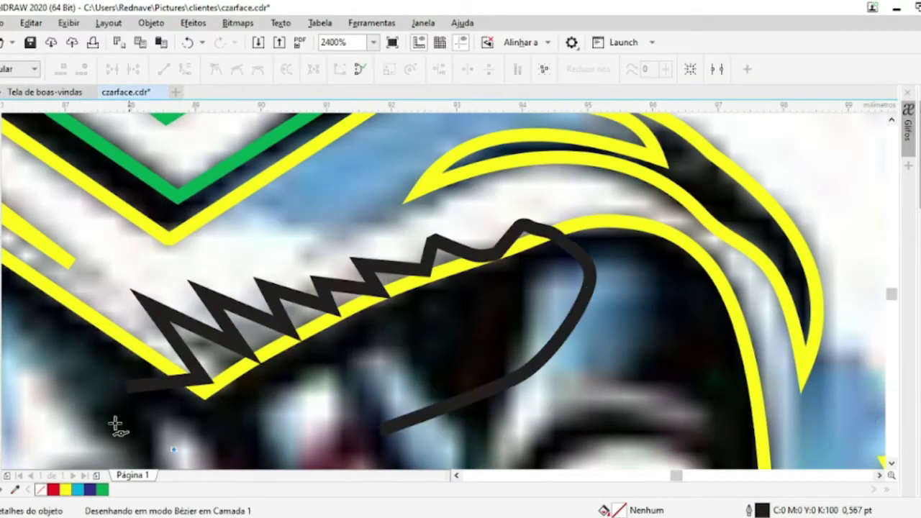
pyautogui.click(173, 450)
pyautogui.click(126, 388)
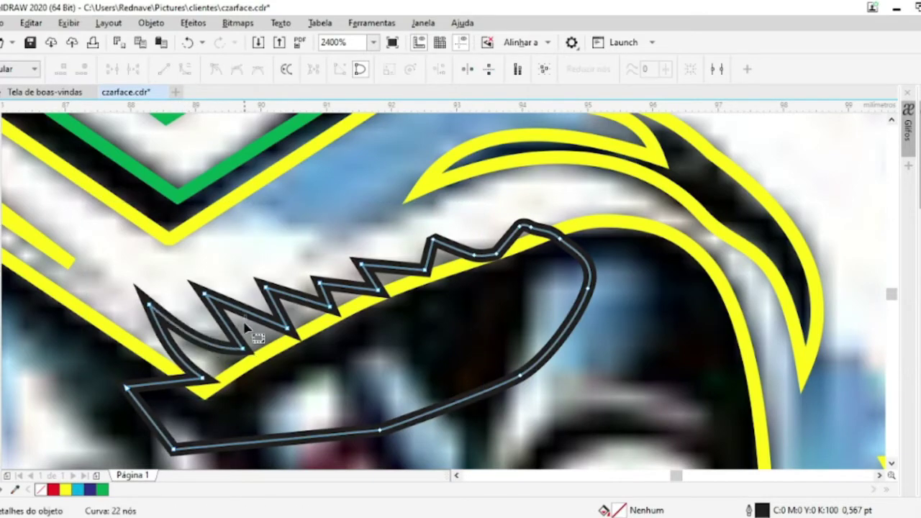
pyautogui.press('space')
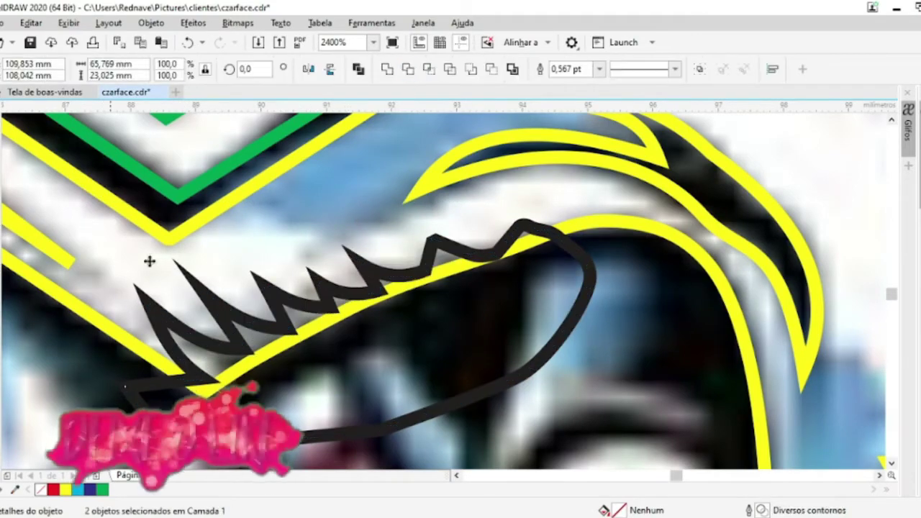
pyautogui.scroll(-3, 329, 380)
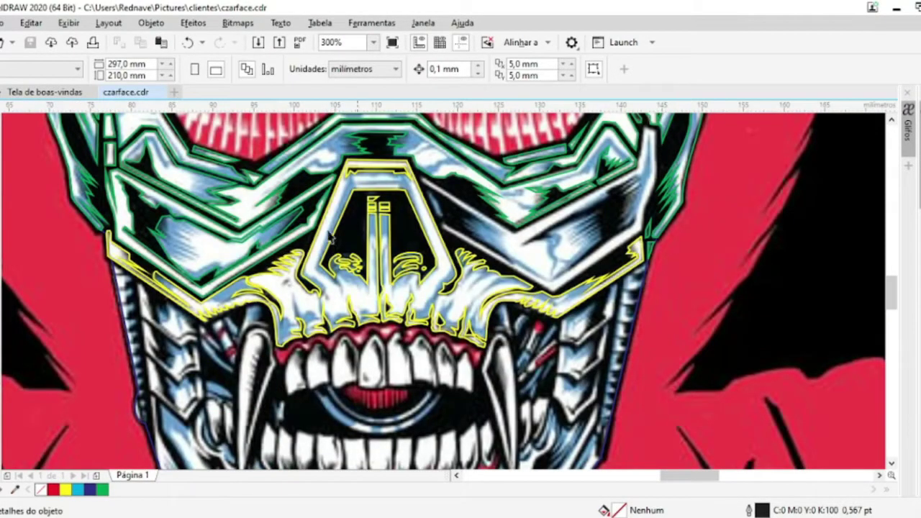
# Change the yellow nose-bridge contour's outline colour to green
pyautogui.click(328, 234)
pyautogui.scroll(4, 485, 211)
pyautogui.scroll(-2, 344, 208)
# Select the two dark shapes over the right goggle lens and weld them into one curve
pyautogui.press('F10')
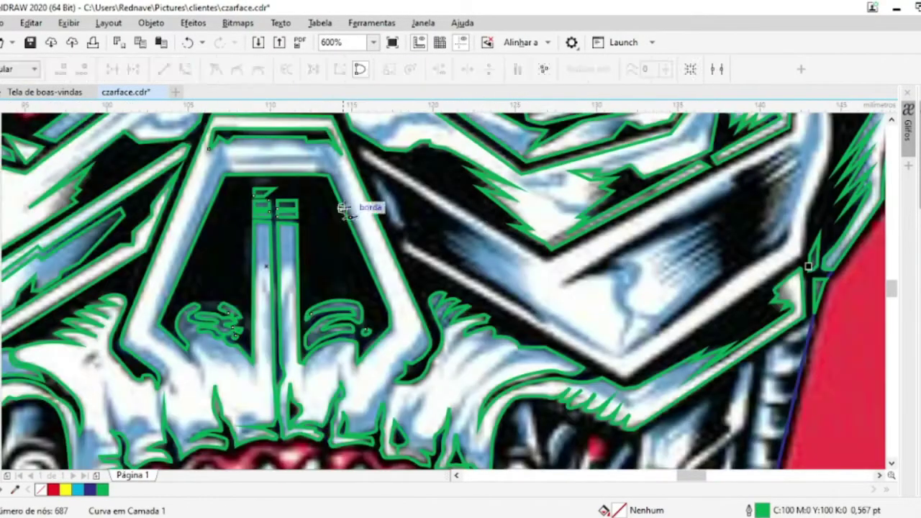
pyautogui.scroll(-3, 343, 209)
pyautogui.click(444, 247)
pyautogui.scroll(-2, 648, 216)
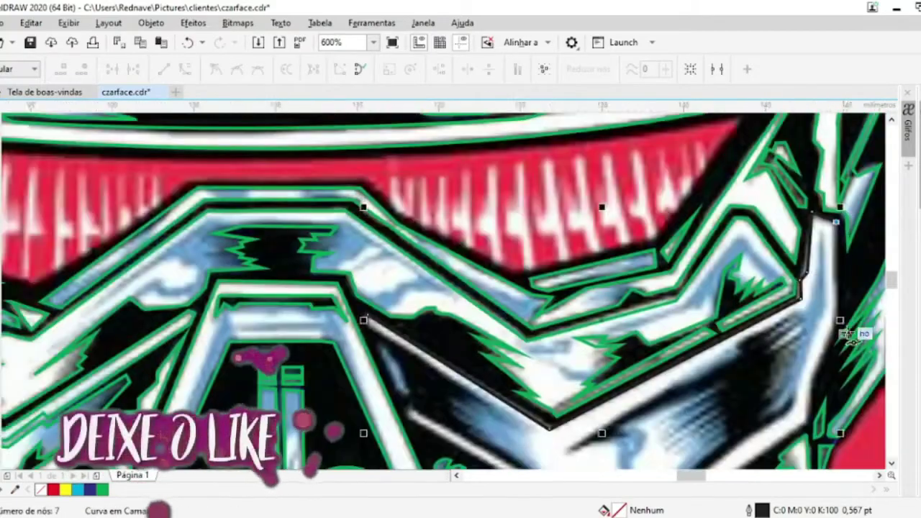
pyautogui.scroll(3, 771, 336)
pyautogui.scroll(-3, 535, 324)
pyautogui.click(535, 323)
pyautogui.scroll(4, 369, 321)
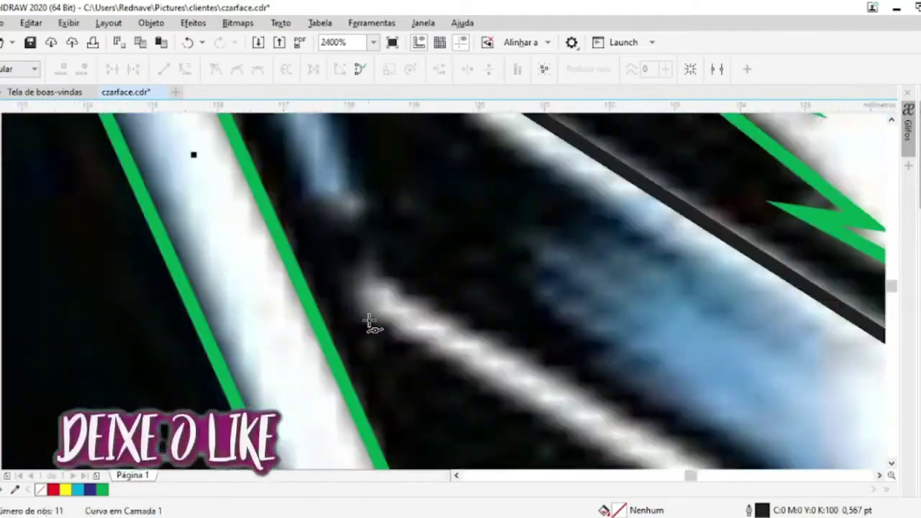
pyautogui.scroll(2, 441, 329)
pyautogui.scroll(-2, 559, 430)
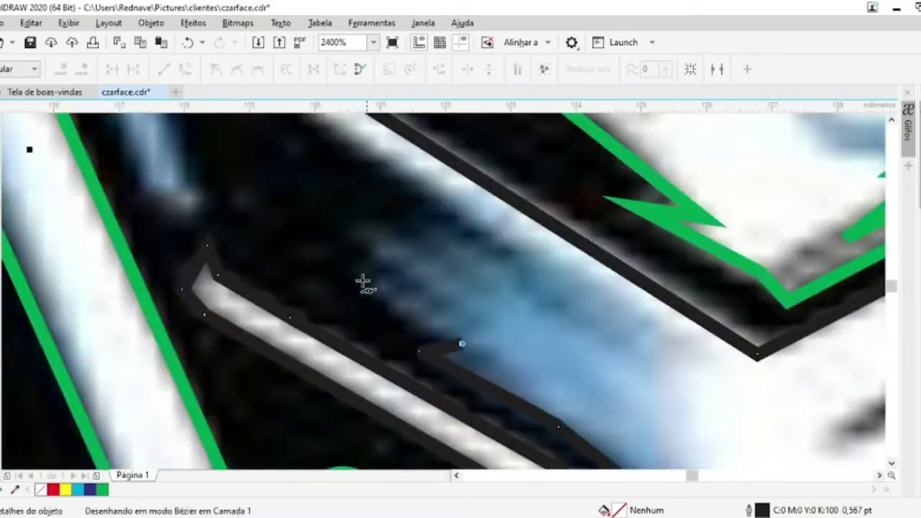
pyautogui.scroll(-2, 294, 243)
pyautogui.scroll(1, 343, 267)
pyautogui.scroll(1, 324, 305)
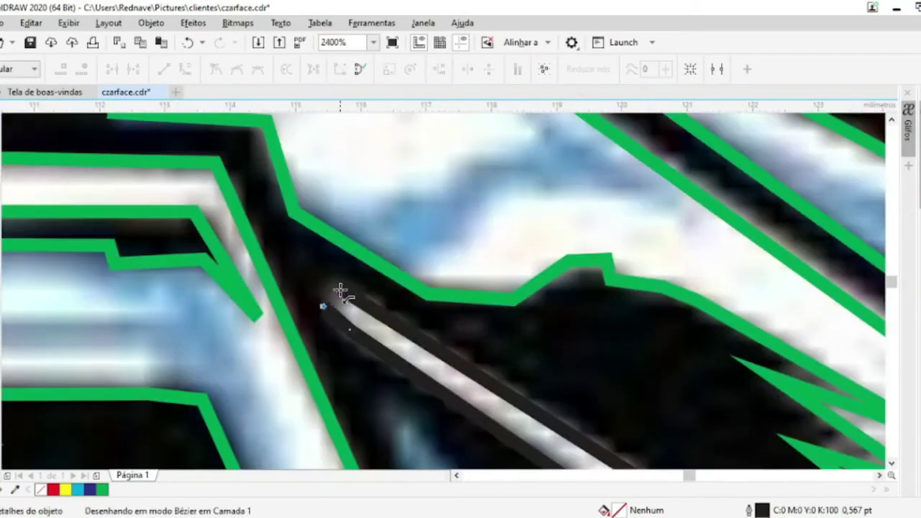
pyautogui.scroll(-2, 387, 407)
pyautogui.scroll(2, 387, 405)
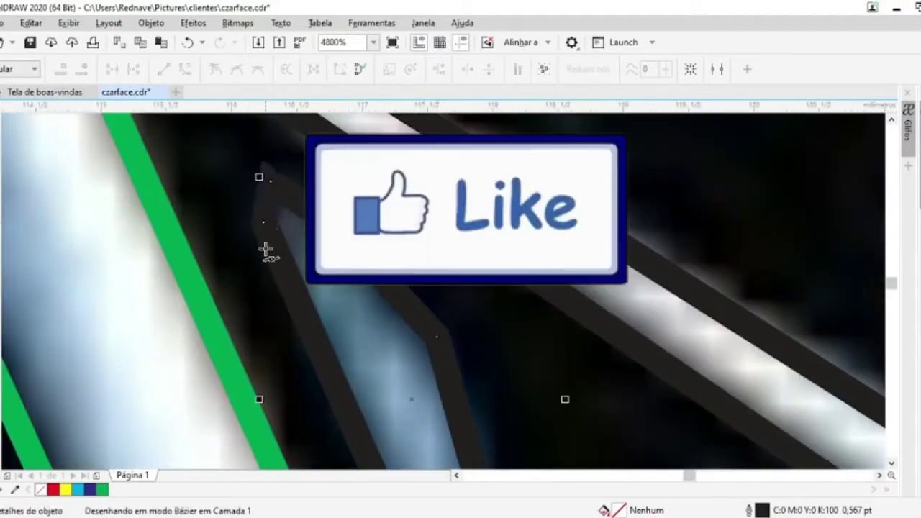
pyautogui.scroll(-2, 353, 310)
pyautogui.scroll(-2, 353, 309)
pyautogui.press('space')
pyautogui.keyDown('shift'); pyautogui.click(499, 350); pyautogui.keyUp('shift')
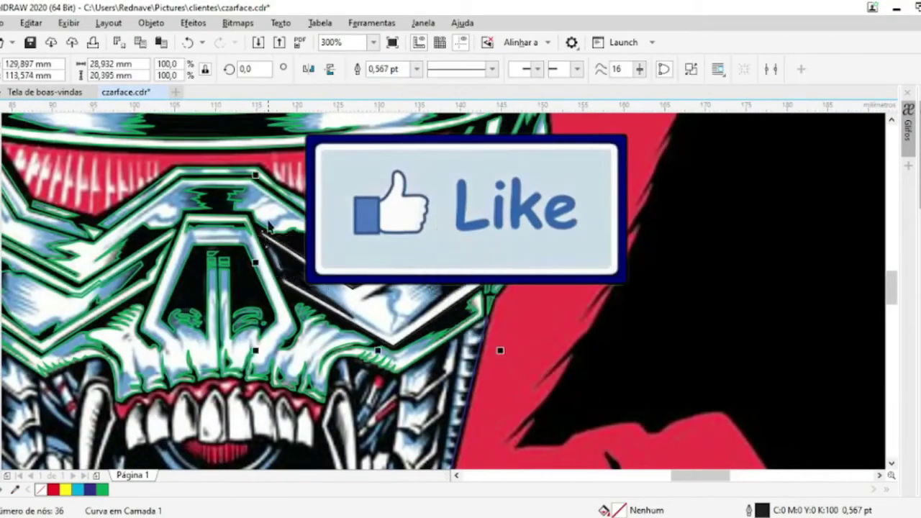
pyautogui.click(387, 72)
pyautogui.scroll(2, 88, 305)
# Start tracing a new dark spike shape over the right lens with three nodes
pyautogui.press('space')
pyautogui.scroll(-1, 237, 257)
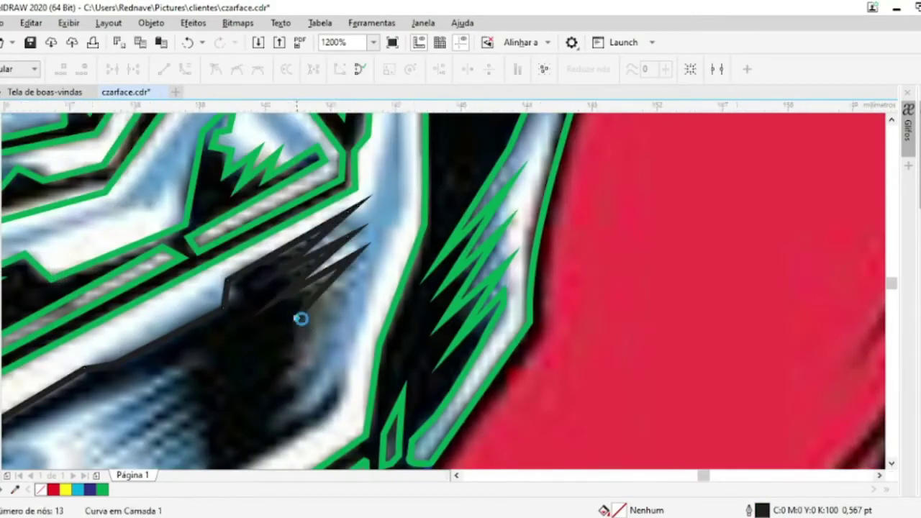
pyautogui.scroll(2, 301, 319)
pyautogui.click(274, 313)
pyautogui.scroll(-1, 286, 356)
pyautogui.scroll(-1, 221, 423)
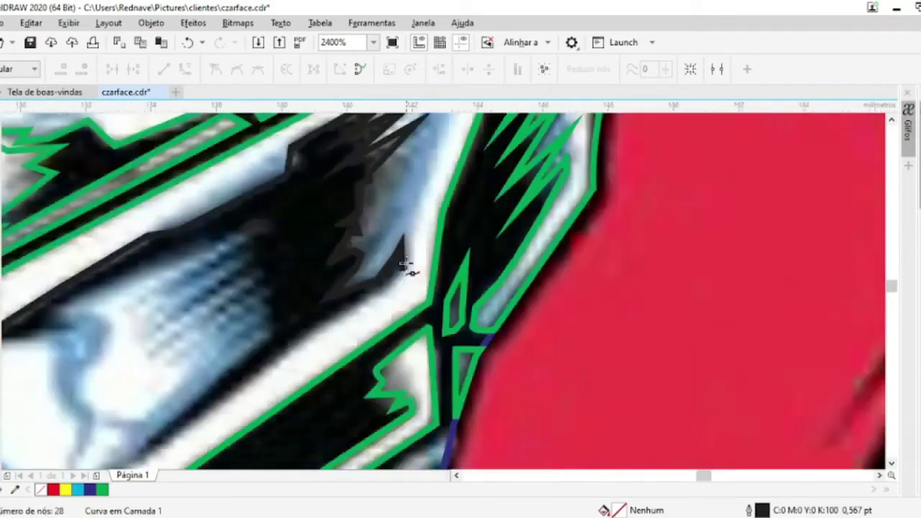
pyautogui.scroll(-1, 274, 322)
pyautogui.click(422, 281)
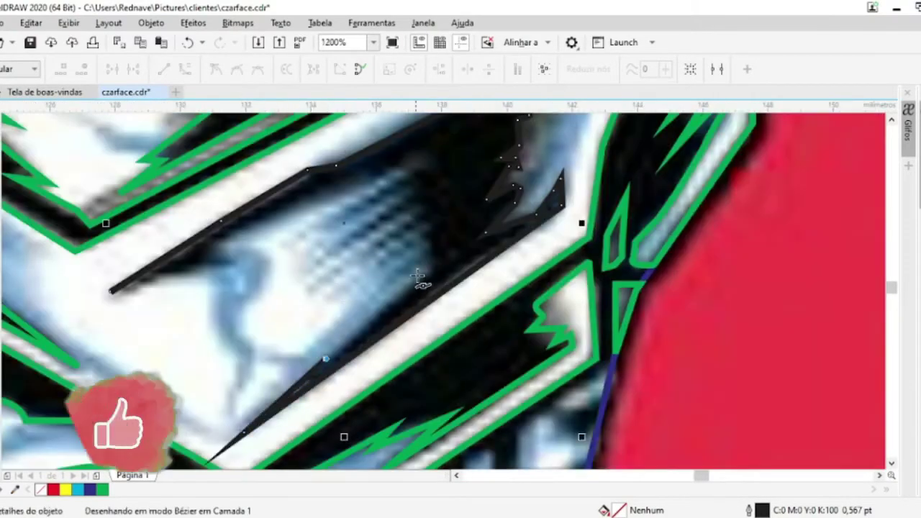
pyautogui.scroll(2, 418, 264)
pyautogui.click(417, 264)
pyautogui.scroll(1, 242, 288)
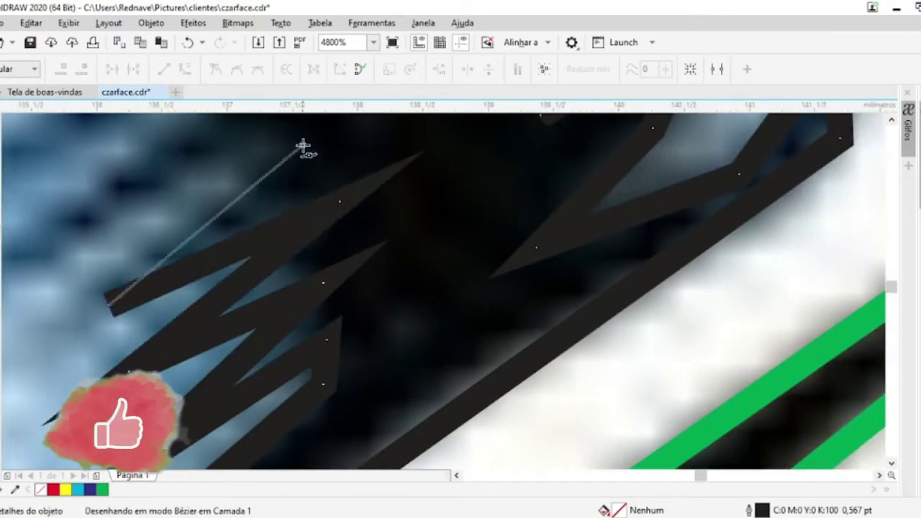
pyautogui.scroll(-1, 302, 144)
pyautogui.scroll(-1, 281, 172)
pyautogui.scroll(-2, 230, 230)
pyautogui.scroll(3, 165, 266)
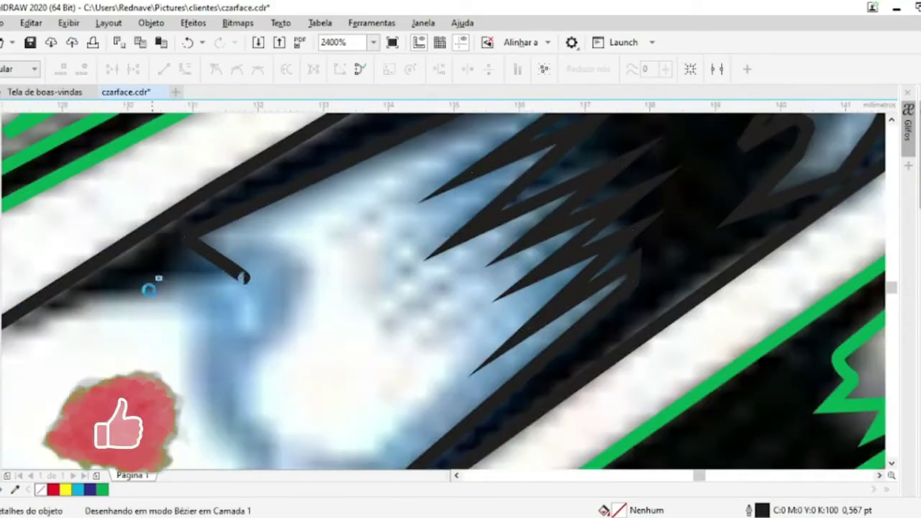
pyautogui.scroll(-2, 206, 305)
pyautogui.scroll(2, 180, 303)
# Weld the currently selected shapes into a single curve
pyautogui.click(358, 68)
pyautogui.scroll(-4, 456, 186)
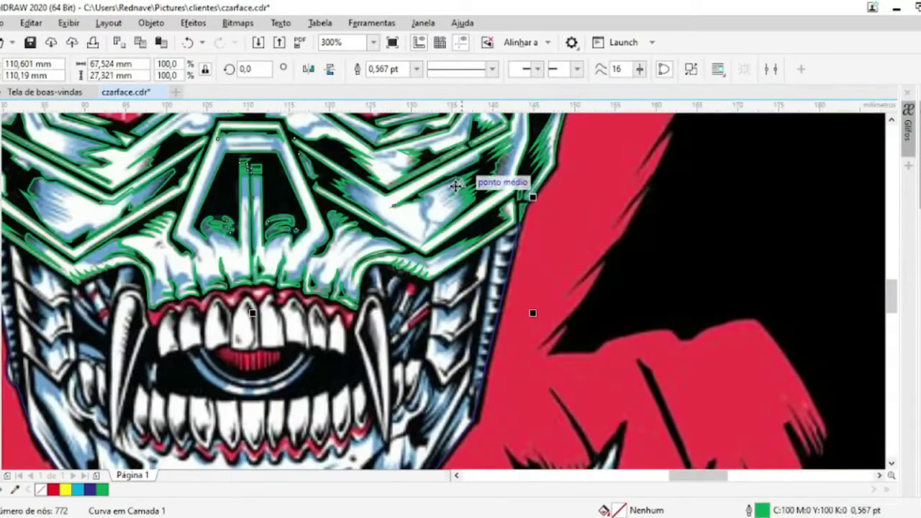
pyautogui.scroll(1, 779, 268)
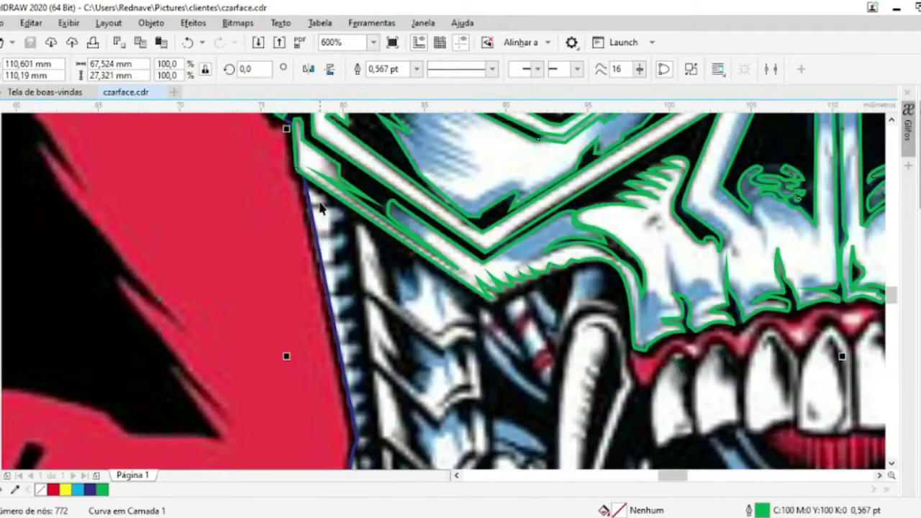
pyautogui.scroll(-2, 314, 187)
pyautogui.scroll(4, 308, 248)
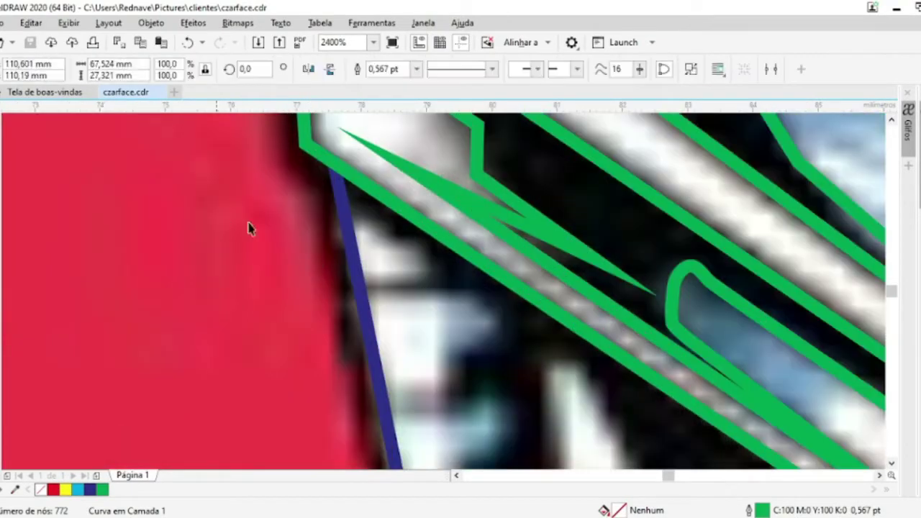
# Trace a closed dark cheek-edge shape beside the red background
pyautogui.click(344, 240)
pyautogui.click(345, 314)
pyautogui.click(365, 325)
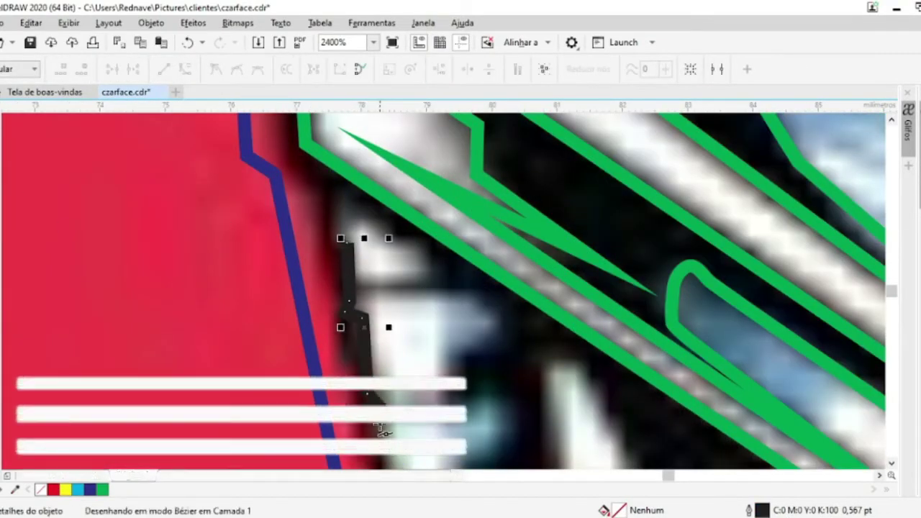
pyautogui.scroll(1, 380, 316)
pyautogui.scroll(-2, 418, 374)
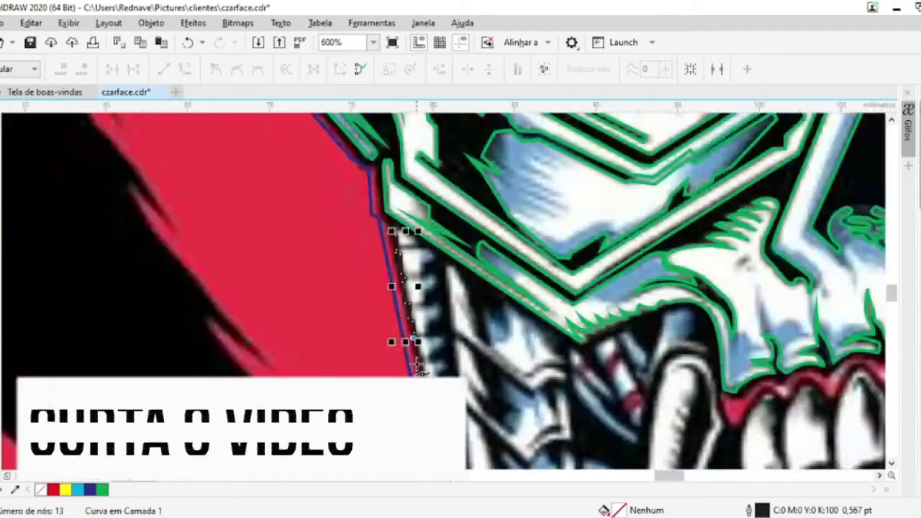
pyautogui.scroll(3, 418, 360)
pyautogui.scroll(-1, 420, 370)
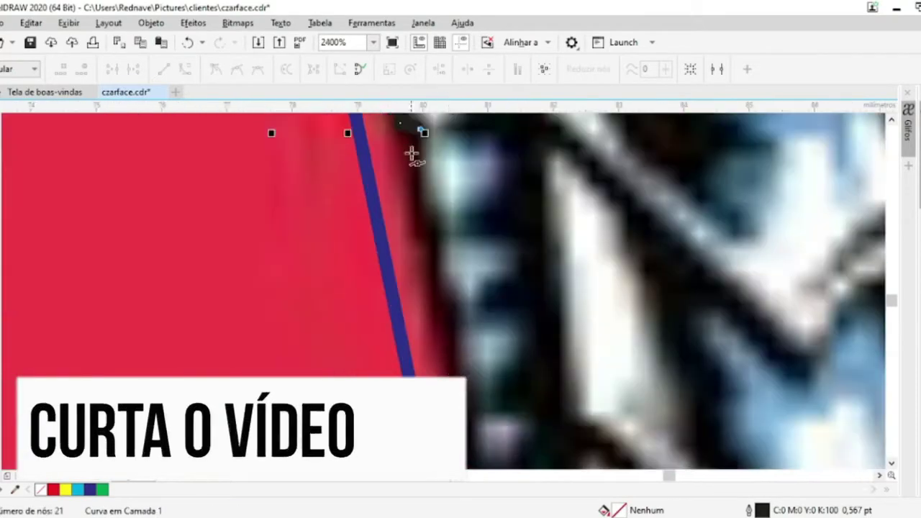
pyautogui.click(449, 309)
pyautogui.click(477, 329)
pyautogui.scroll(1, 455, 288)
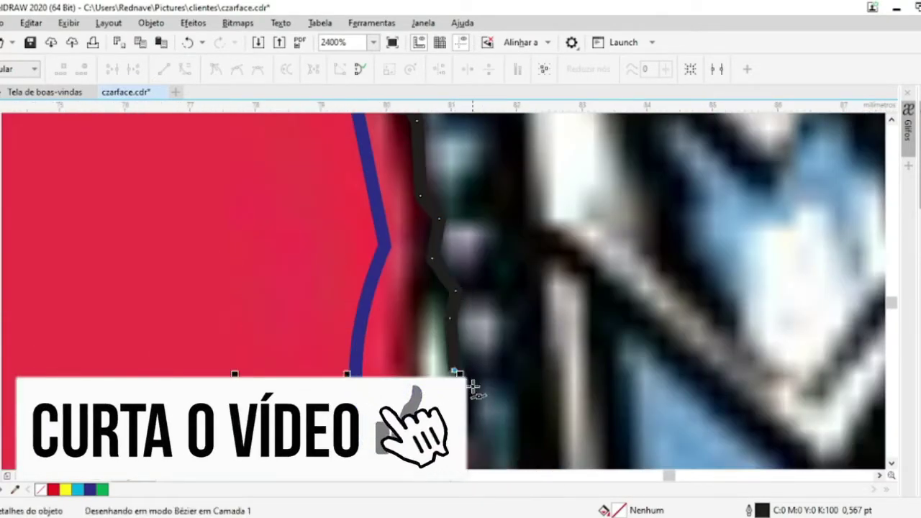
pyautogui.click(436, 290)
pyautogui.scroll(1, 415, 386)
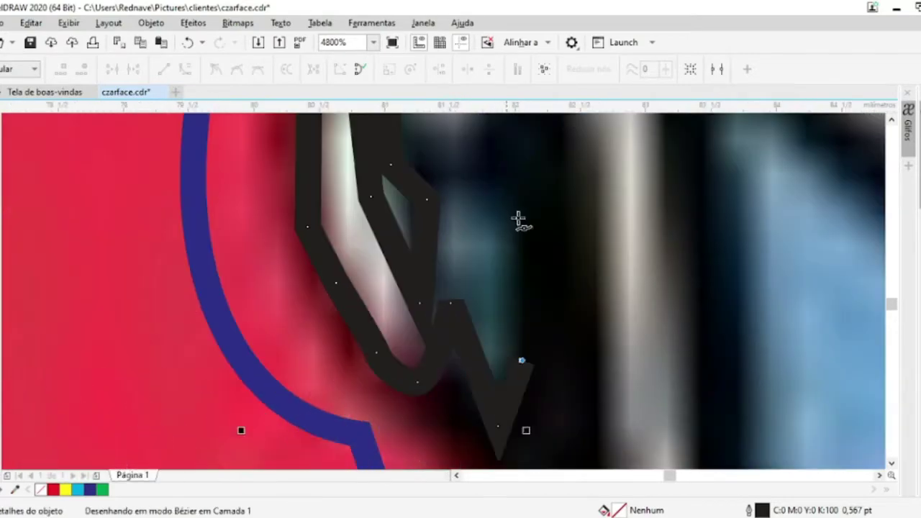
pyautogui.scroll(-2, 518, 218)
pyautogui.scroll(2, 521, 211)
pyautogui.scroll(-1, 471, 177)
pyautogui.click(436, 194)
pyautogui.scroll(-1, 425, 274)
pyautogui.scroll(1, 403, 369)
pyautogui.click(403, 369)
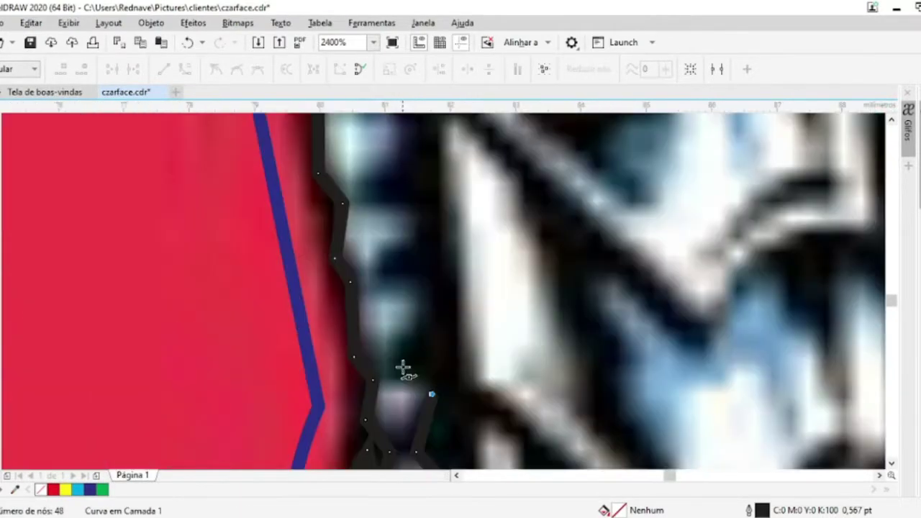
# Trace a zigzag dark outline up the cheek and close the cheek detail shape
pyautogui.click(411, 244)
pyautogui.scroll(-1, 411, 245)
pyautogui.scroll(2, 362, 258)
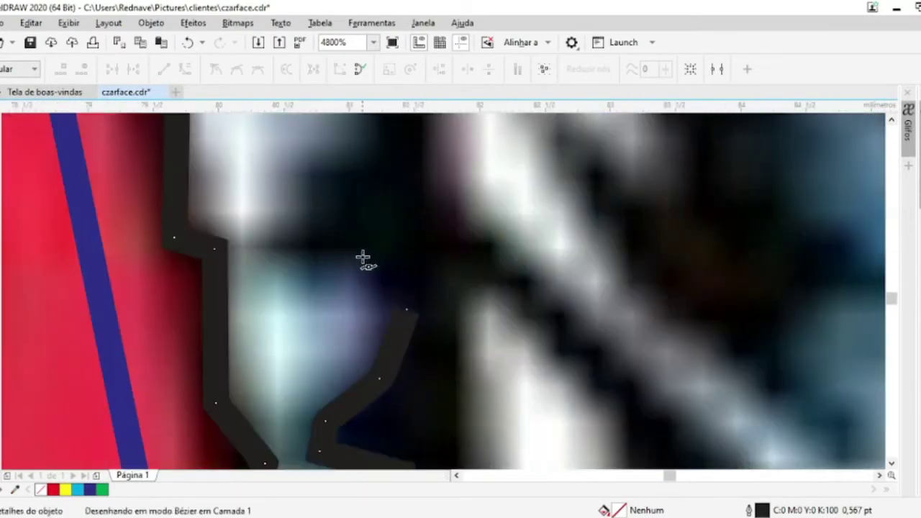
pyautogui.scroll(-2, 361, 164)
pyautogui.scroll(2, 352, 216)
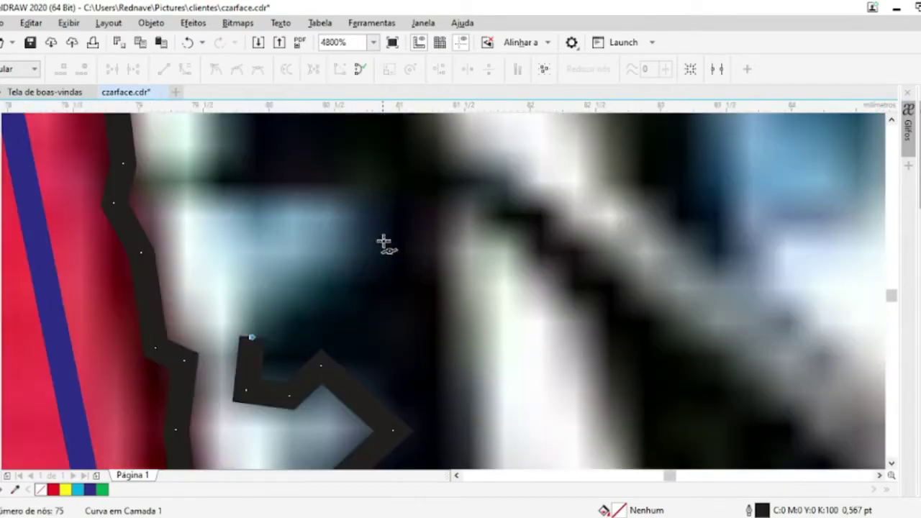
pyautogui.scroll(-1, 427, 372)
pyautogui.click(365, 284)
pyautogui.click(343, 220)
pyautogui.click(370, 158)
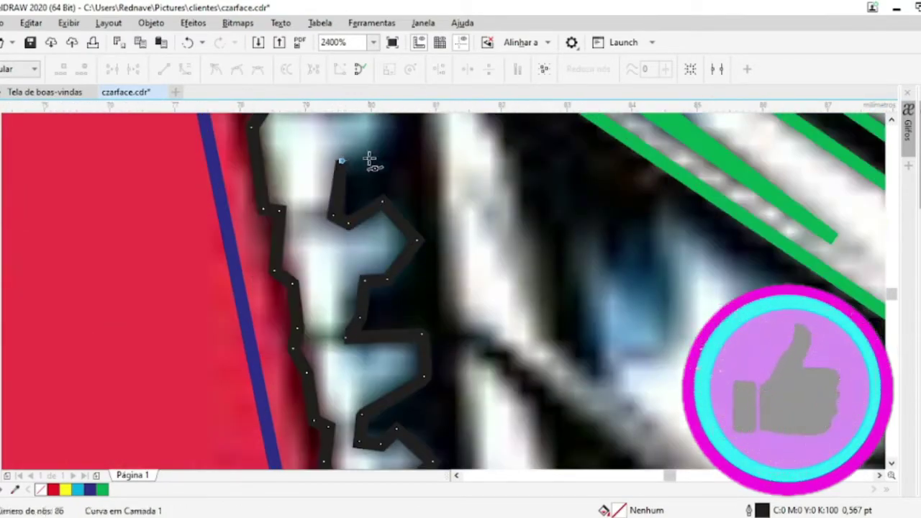
pyautogui.scroll(-1, 363, 378)
pyautogui.scroll(1, 403, 155)
pyautogui.click(357, 329)
pyautogui.click(328, 309)
pyautogui.click(287, 331)
pyautogui.click(294, 287)
pyautogui.click(335, 270)
pyautogui.click(343, 234)
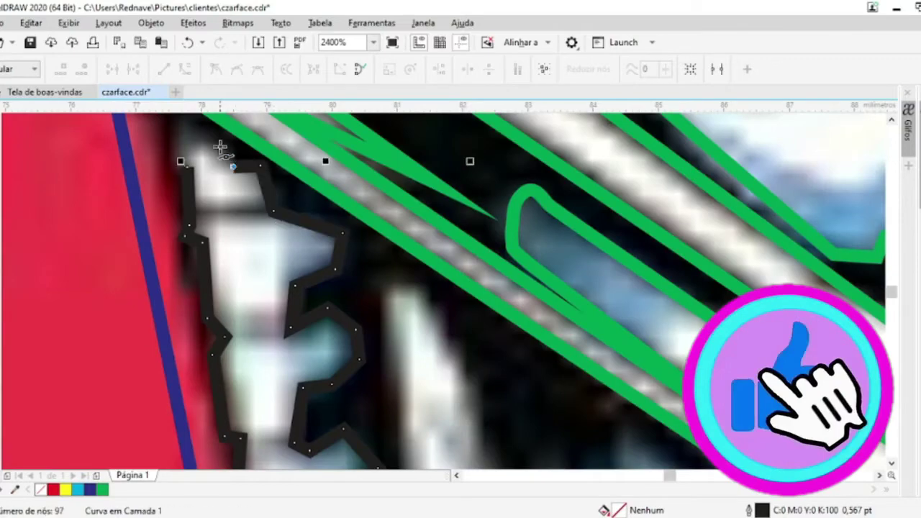
pyautogui.click(189, 164)
# Draw a thin rectangle bar across the cheek edge and place several copies lower down
pyautogui.press('F6')
pyautogui.moveTo(162, 211); pyautogui.dragTo(363, 216)
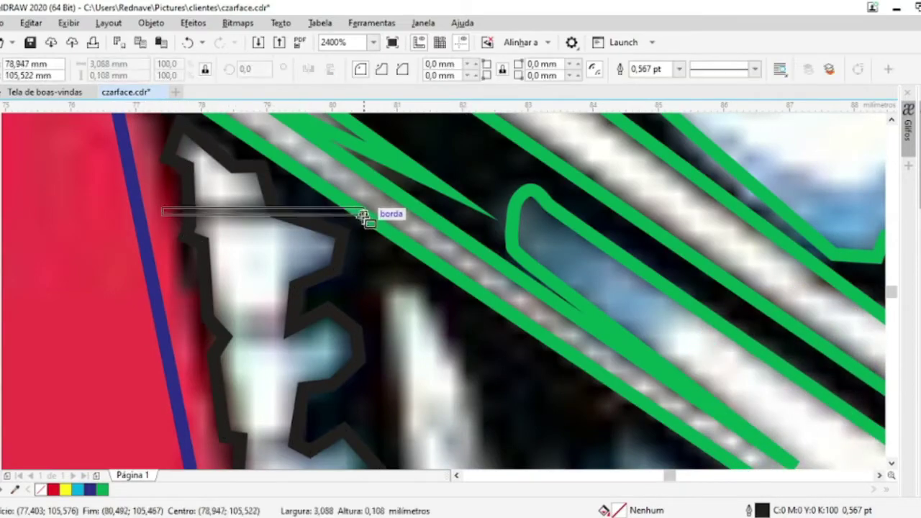
pyautogui.moveTo(206, 207); pyautogui.dragTo(127, 323)
pyautogui.scroll(-1, 127, 323)
pyautogui.moveTo(169, 267); pyautogui.dragTo(159, 326)
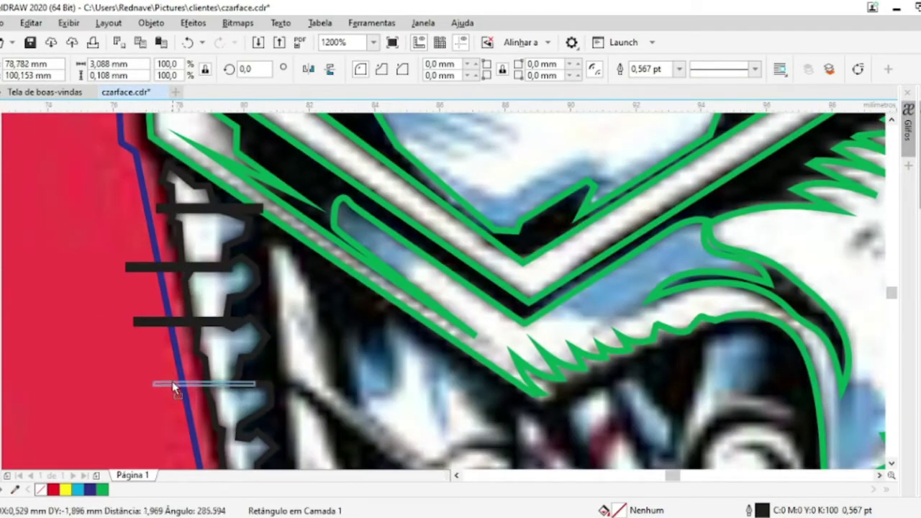
pyautogui.scroll(-1, 174, 389)
pyautogui.moveTo(174, 389); pyautogui.dragTo(155, 369)
pyautogui.moveTo(173, 403); pyautogui.dragTo(173, 404)
pyautogui.scroll(1, 172, 403)
pyautogui.scroll(-1, 341, 218)
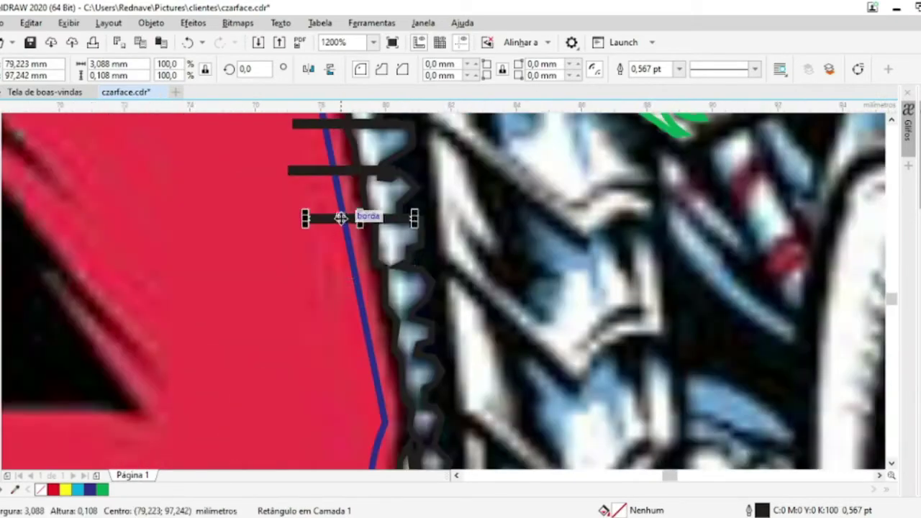
pyautogui.moveTo(346, 327)
pyautogui.mouseDown()
pyautogui.moveTo(350, 317)
pyautogui.moveTo(393, 380)
pyautogui.mouseUp()
pyautogui.scroll(-1, 350, 317)
pyautogui.scroll(-2, 393, 380)
# Select the bars together with the cheek shape and combine them into one curve
pyautogui.moveTo(312, 210); pyautogui.dragTo(380, 391)
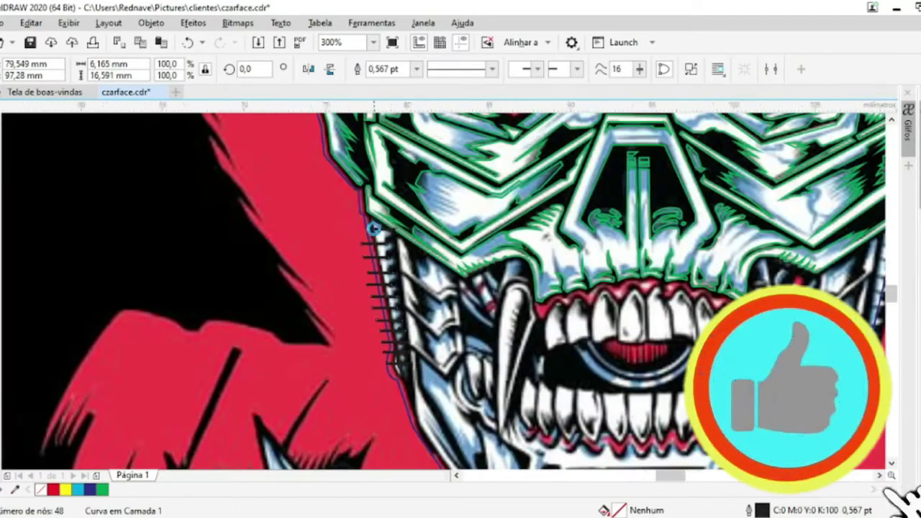
pyautogui.scroll(2, 374, 302)
pyautogui.click(386, 69)
pyautogui.scroll(-2, 338, 280)
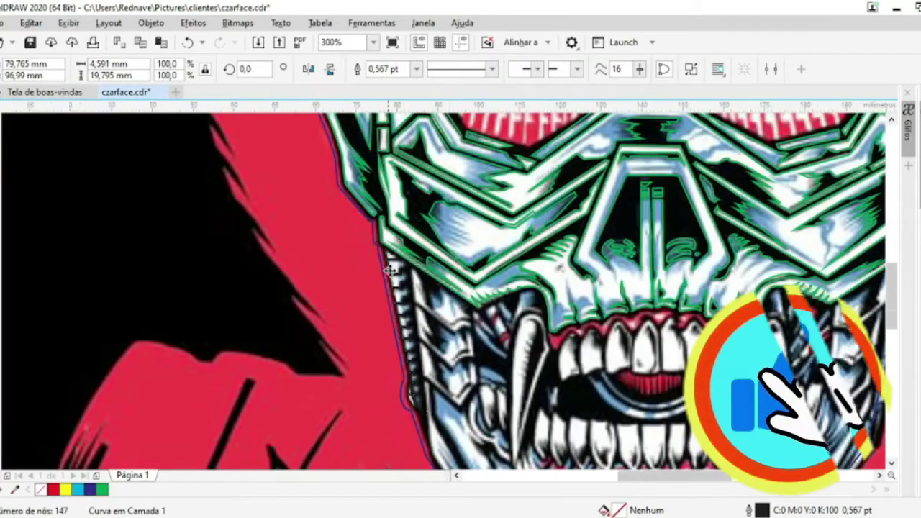
pyautogui.scroll(2, 661, 259)
pyautogui.scroll(-2, 660, 259)
pyautogui.scroll(1, 154, 253)
# Add the left jaw outline to the selection and weld both jaw outlines together
pyautogui.keyDown('shift'); pyautogui.click(155, 253); pyautogui.keyUp('shift')
pyautogui.click(387, 69)
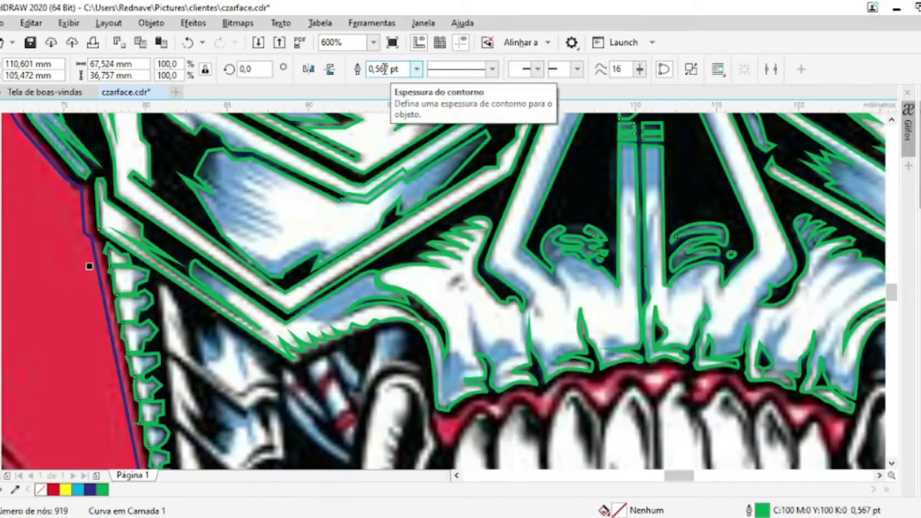
pyautogui.scroll(-2, 216, 309)
pyautogui.scroll(2, 345, 244)
# Start the right cheek-plate outline with Bézier nodes down the plate edge
pyautogui.press('F10')
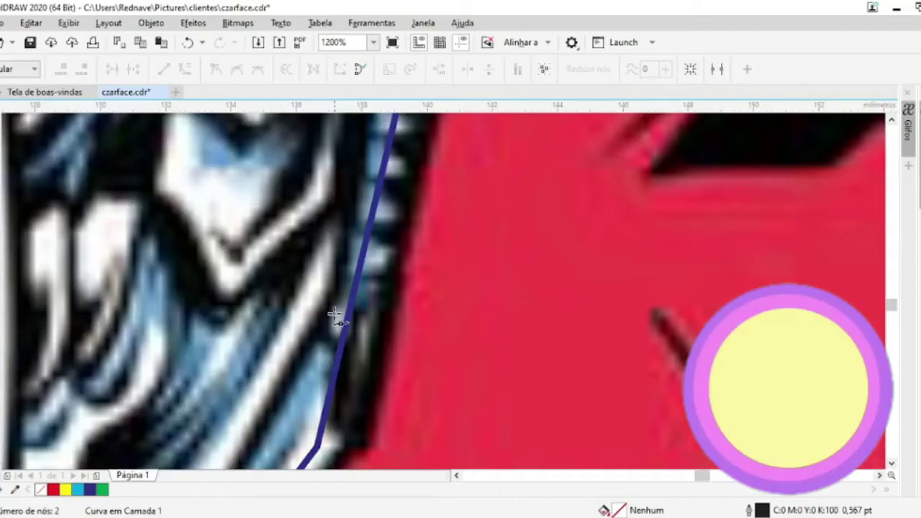
pyautogui.click(370, 350)
pyautogui.click(392, 309)
pyautogui.click(425, 256)
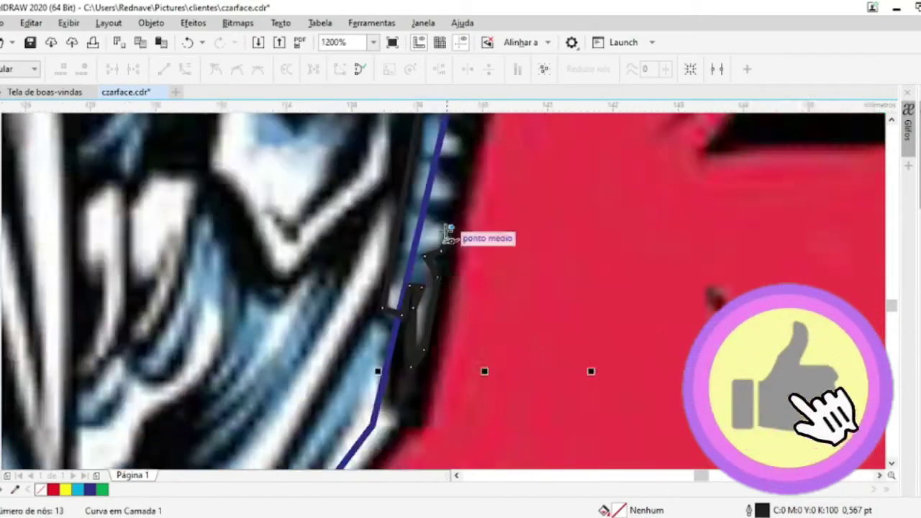
pyautogui.scroll(2, 448, 233)
pyautogui.scroll(-1, 421, 274)
pyautogui.scroll(-2, 403, 238)
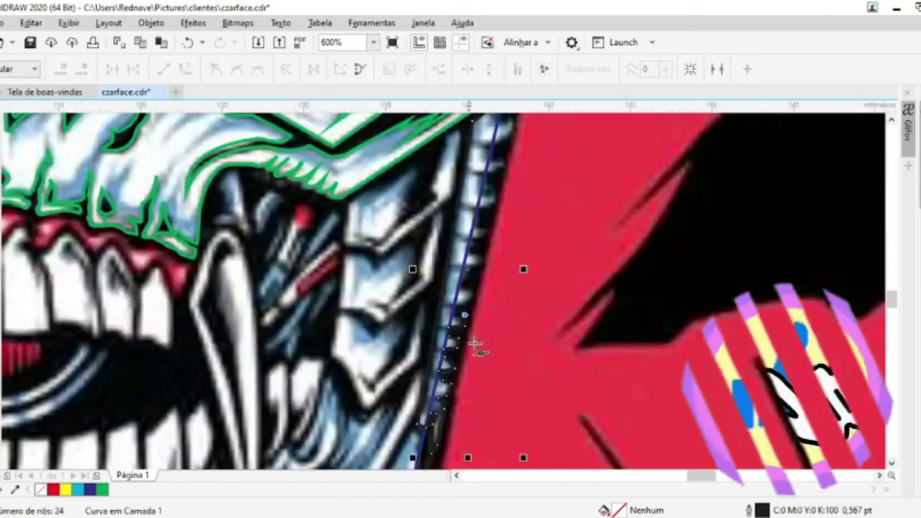
pyautogui.scroll(2, 432, 352)
pyautogui.scroll(-1, 490, 155)
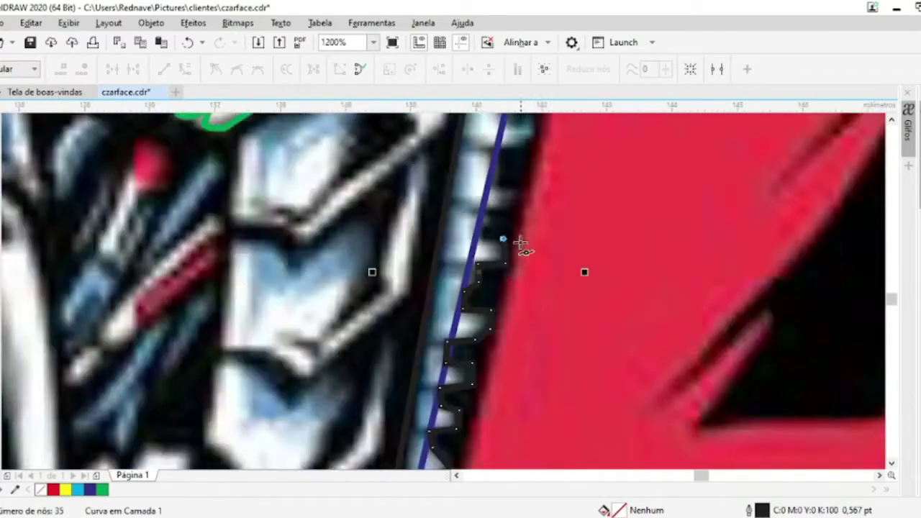
pyautogui.scroll(1, 518, 245)
pyautogui.scroll(3, 485, 313)
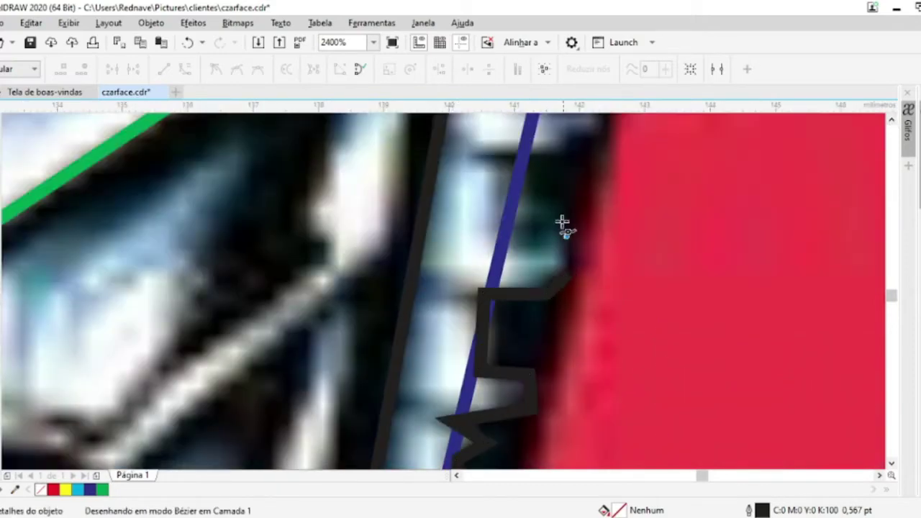
pyautogui.scroll(3, 598, 245)
# Continue the outline around the plate notches and close it at its first node
pyautogui.click(598, 353)
pyautogui.click(547, 306)
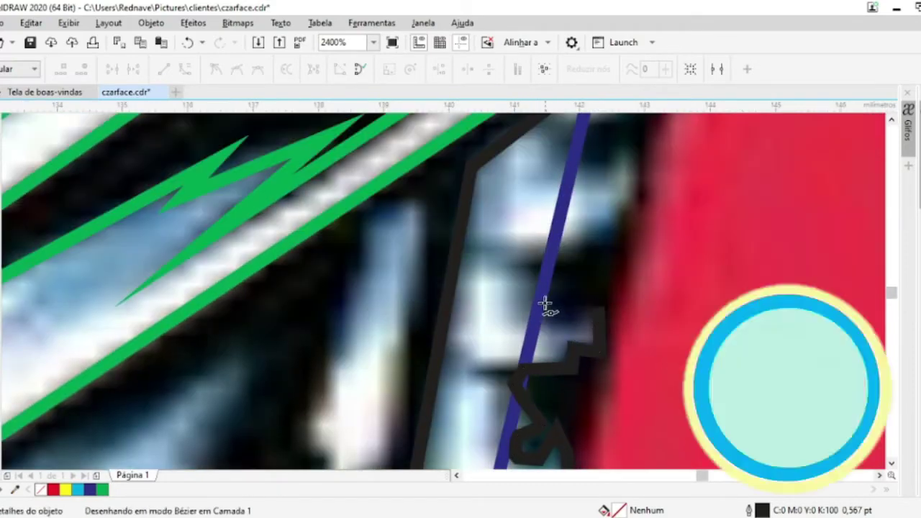
pyautogui.click(554, 260)
pyautogui.click(633, 194)
pyautogui.click(637, 140)
pyautogui.click(577, 165)
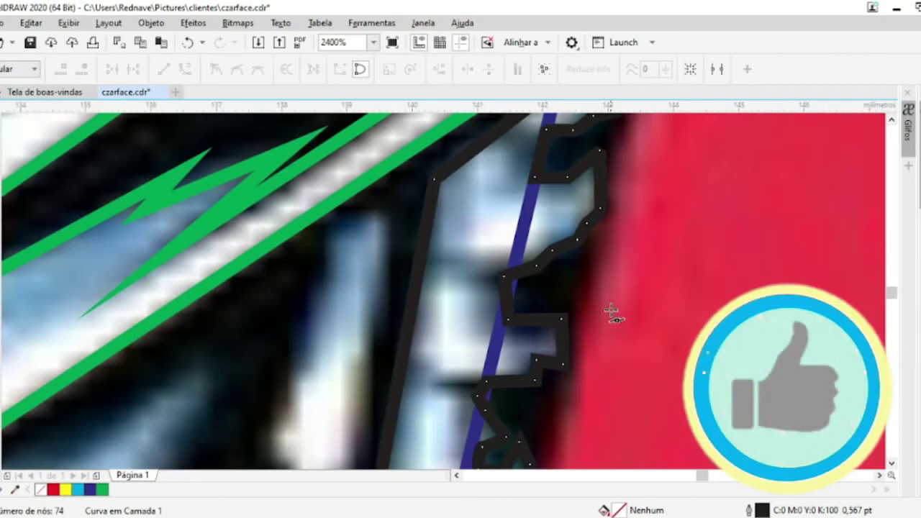
pyautogui.press('F6')
# Draw a thin bar across the cheek plates and place copies between the lower plates
pyautogui.moveTo(394, 272); pyautogui.dragTo(699, 290)
pyautogui.moveTo(653, 271); pyautogui.dragTo(631, 378)
pyautogui.scroll(-3, 631, 378)
pyautogui.scroll(2, 432, 216)
pyautogui.moveTo(439, 190); pyautogui.dragTo(411, 257)
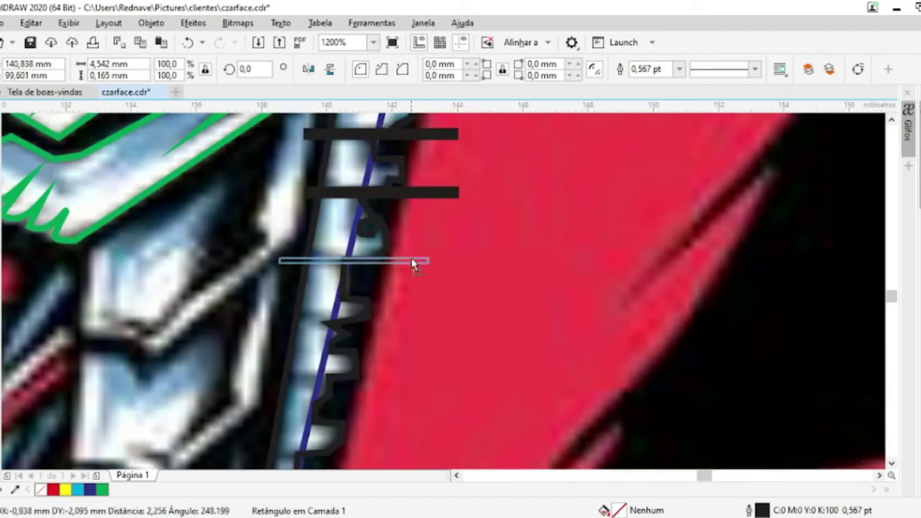
pyautogui.moveTo(392, 389)
pyautogui.mouseDown()
pyautogui.moveTo(410, 290)
pyautogui.moveTo(385, 381)
pyautogui.mouseUp()
pyautogui.scroll(-1, 382, 412)
pyautogui.scroll(-2, 384, 381)
pyautogui.scroll(2, 383, 277)
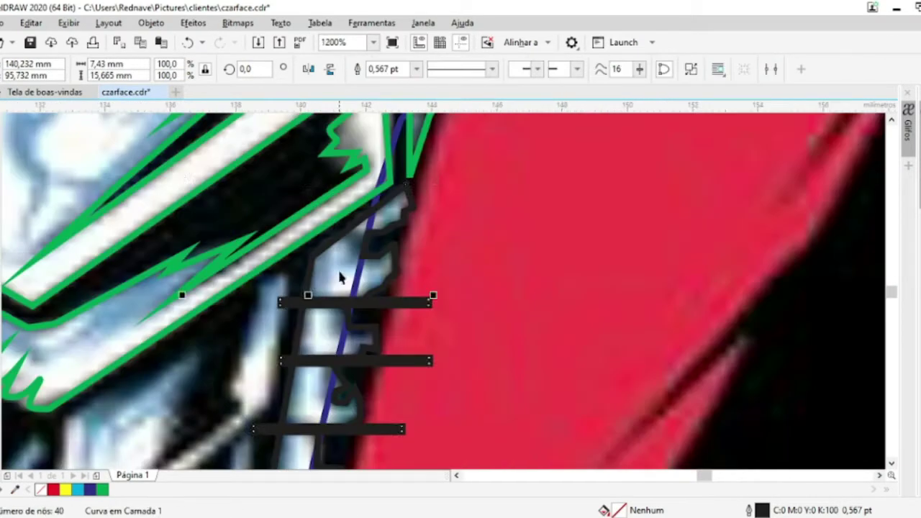
# Trim the plate outline with the bars, splitting it into separate plate pieces
pyautogui.click(318, 286)
pyautogui.scroll(-4, 318, 286)
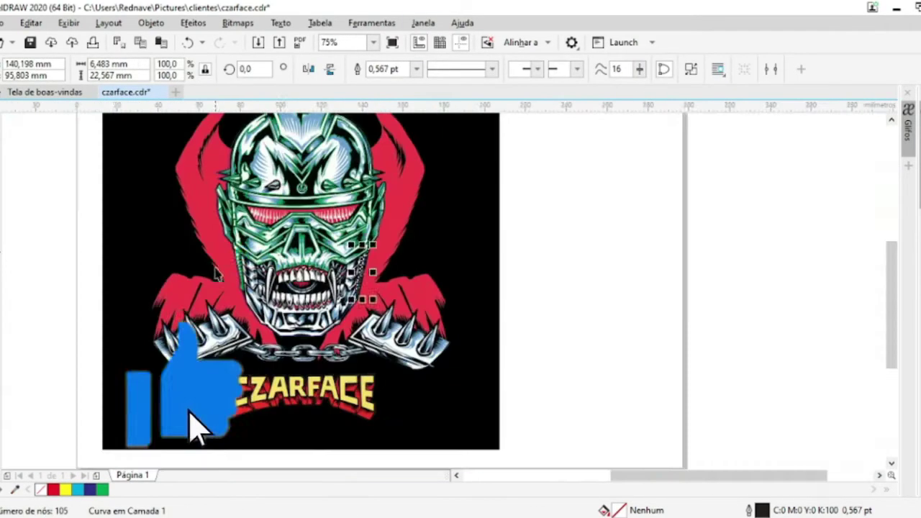
pyautogui.scroll(4, 318, 286)
pyautogui.press('F10')
pyautogui.scroll(2, 619, 301)
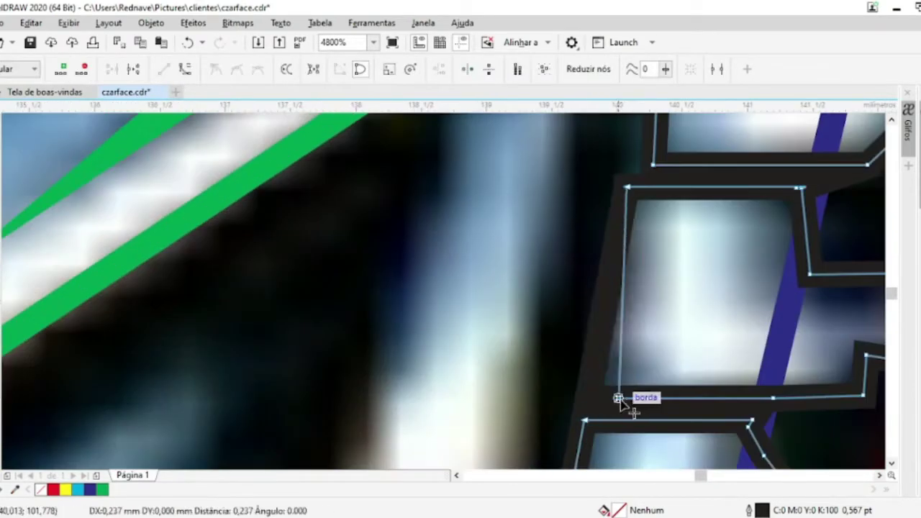
pyautogui.scroll(-1, 561, 308)
pyautogui.scroll(-1, 561, 310)
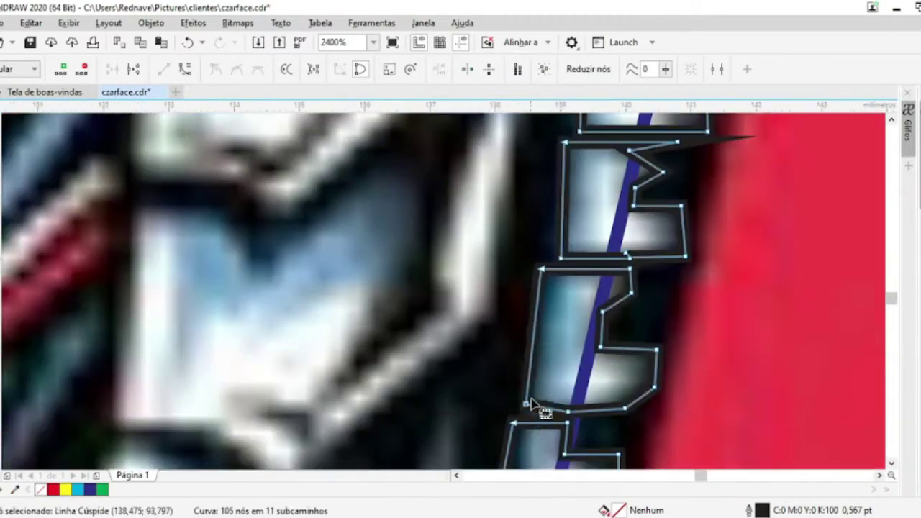
pyautogui.scroll(-1, 541, 403)
pyautogui.scroll(1, 540, 378)
pyautogui.scroll(-3, 509, 391)
pyautogui.scroll(2, 534, 383)
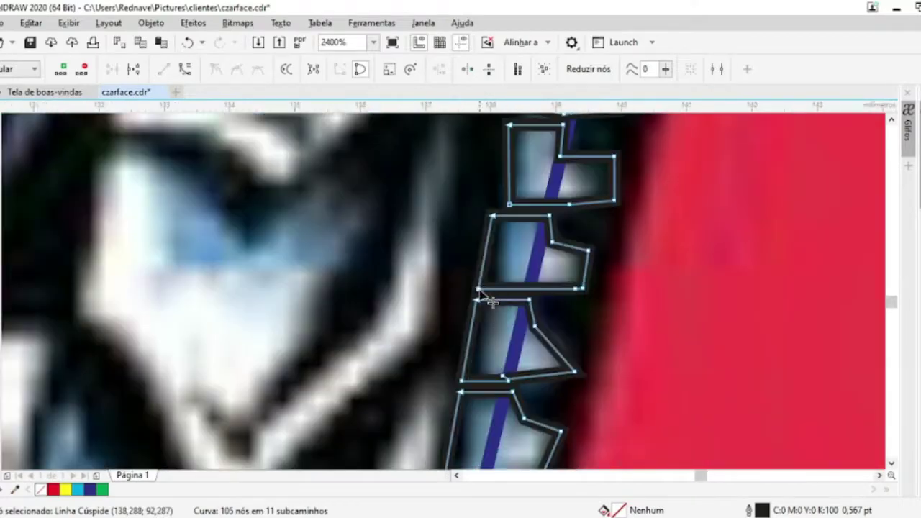
pyautogui.scroll(2, 535, 383)
pyautogui.scroll(-5, 504, 360)
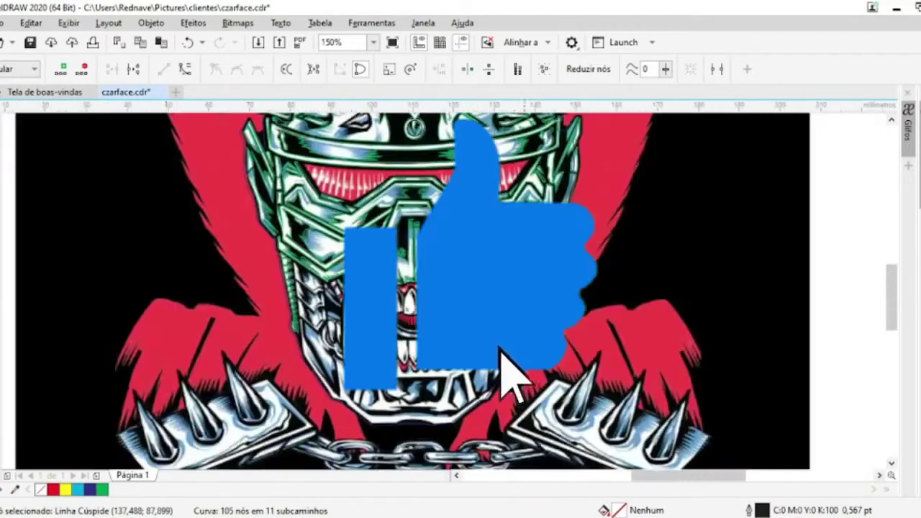
# Save the drawing as czarface.cdr
pyautogui.press('space')
pyautogui.scroll(2, 342, 241)
pyautogui.scroll(-2, 663, 272)
pyautogui.scroll(2, 303, 237)
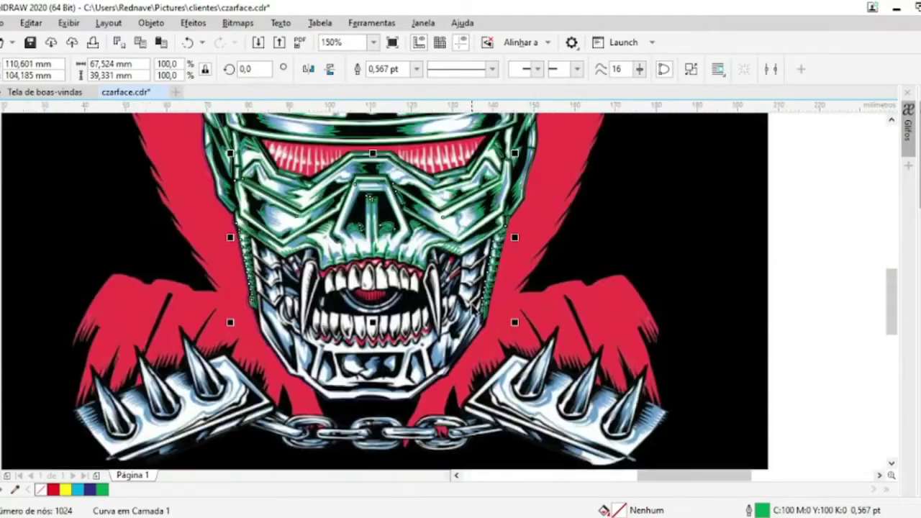
pyautogui.press('F10')
pyautogui.scroll(1, 260, 228)
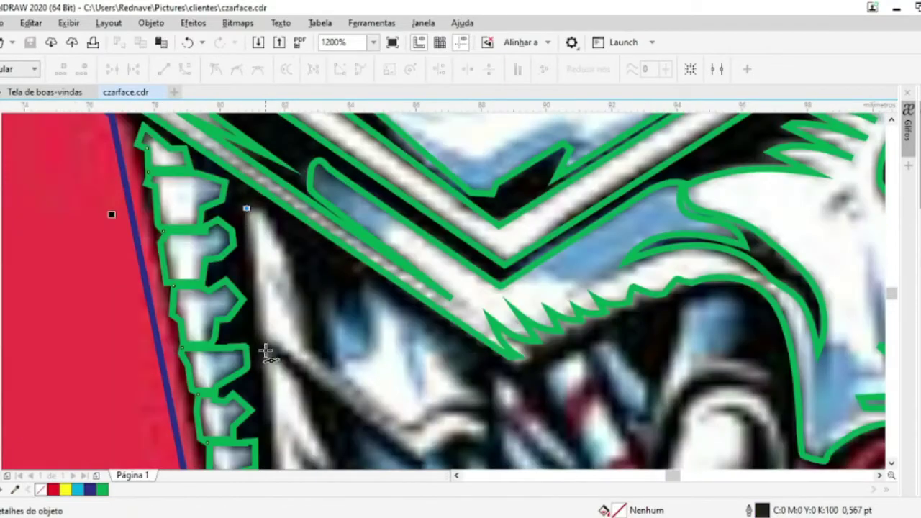
# Trace and close the small angular shape on the left cheek
pyautogui.click(465, 446)
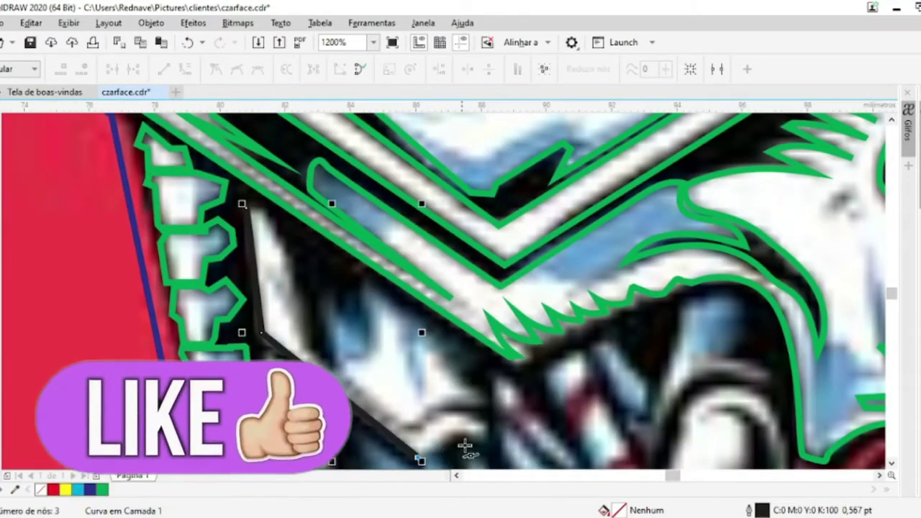
pyautogui.scroll(2, 465, 446)
pyautogui.click(523, 358)
pyautogui.click(497, 314)
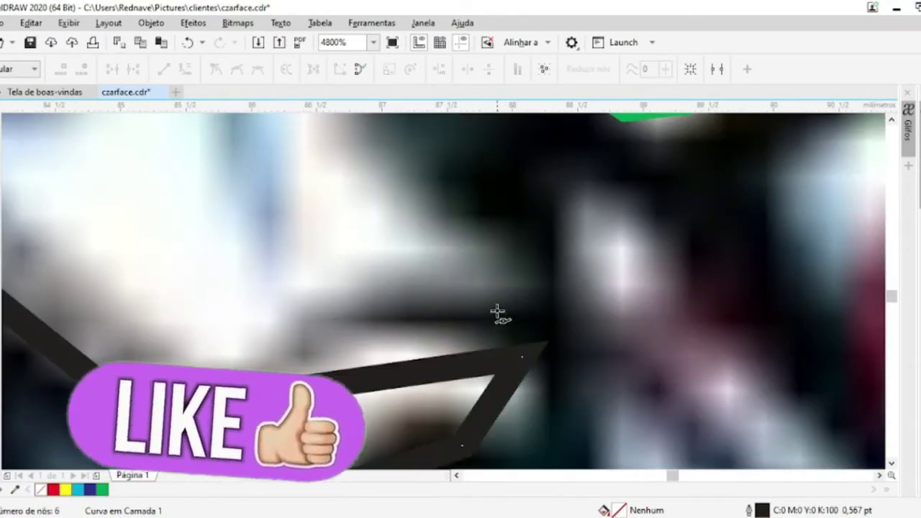
pyautogui.scroll(-2, 498, 282)
# Trace the zigzag-edged left cheek detail and close it at its first node
pyautogui.click(492, 264)
pyautogui.click(494, 229)
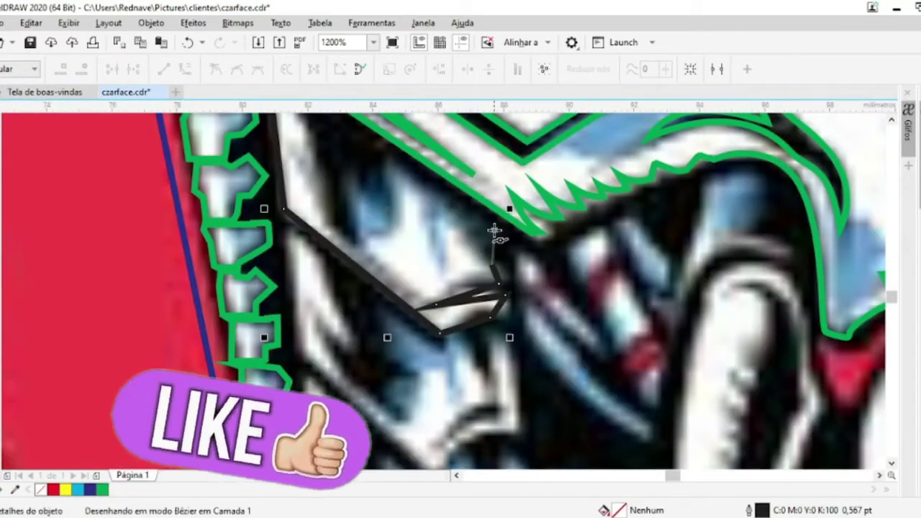
pyautogui.click(389, 159)
pyautogui.click(380, 192)
pyautogui.click(369, 171)
pyautogui.click(367, 194)
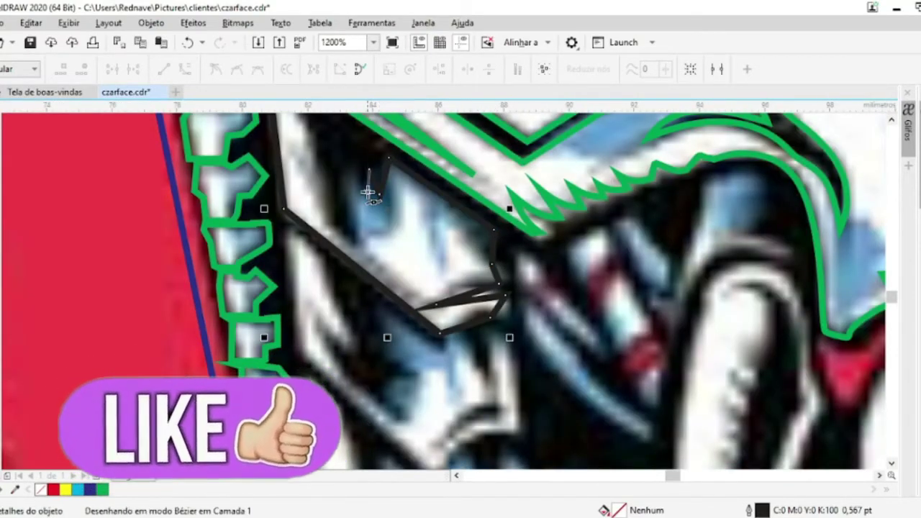
pyautogui.click(345, 169)
pyautogui.click(360, 247)
pyautogui.scroll(-2, 360, 312)
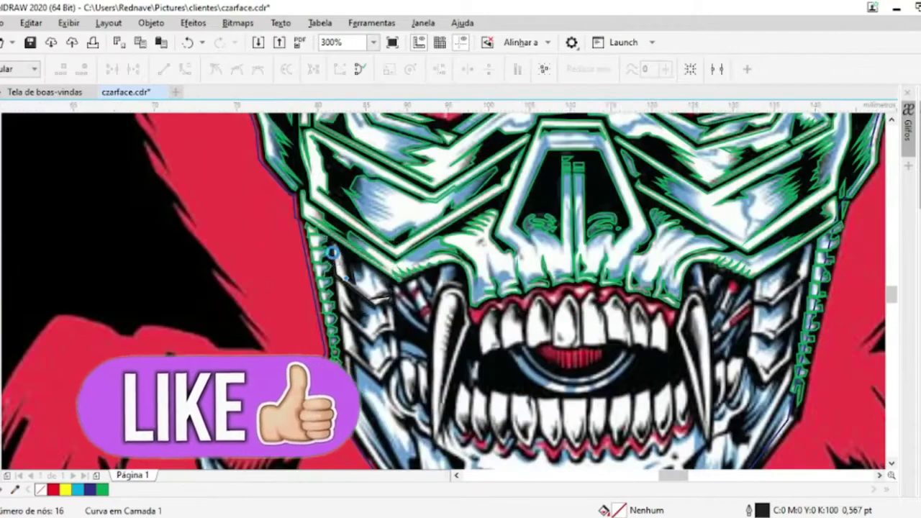
pyautogui.scroll(2, 370, 248)
pyautogui.click(385, 353)
pyautogui.click(374, 256)
pyautogui.click(325, 210)
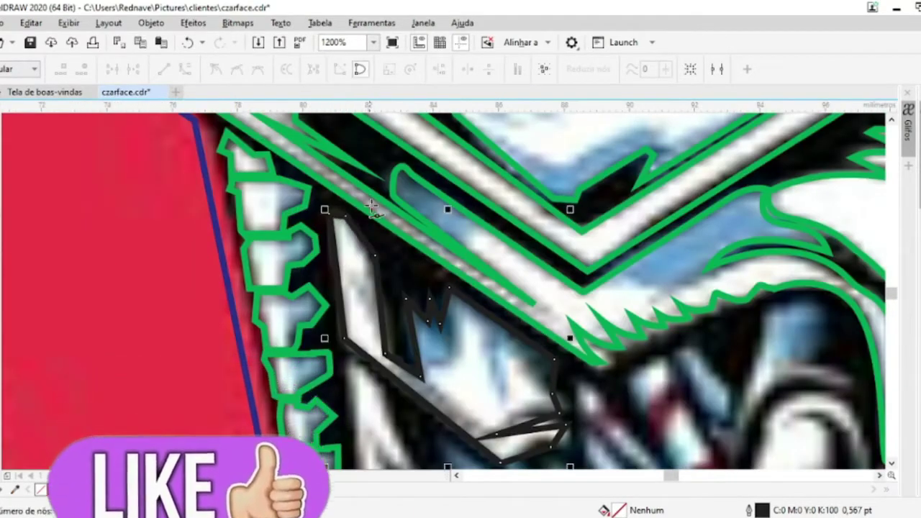
pyautogui.scroll(-2, 353, 224)
pyautogui.scroll(2, 356, 229)
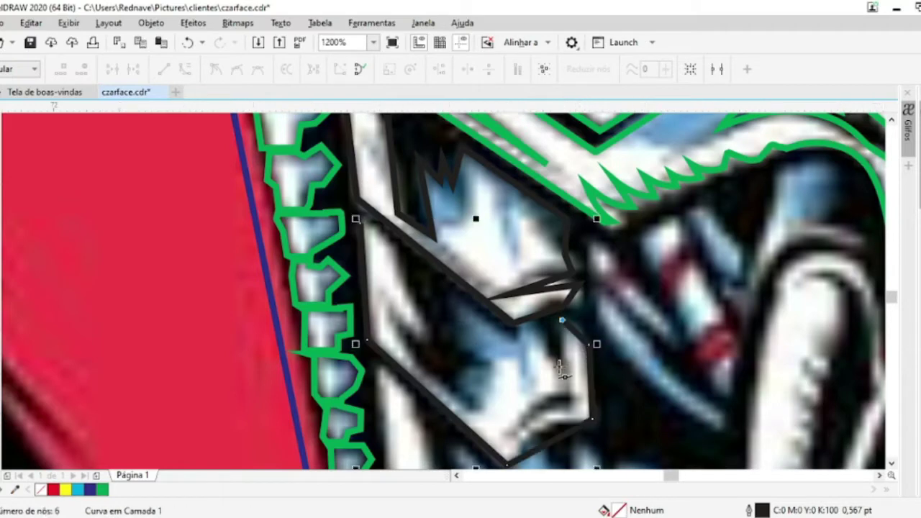
# Outline the inner zigzag notch of the cheek detail and finish the curve
pyautogui.click(527, 308)
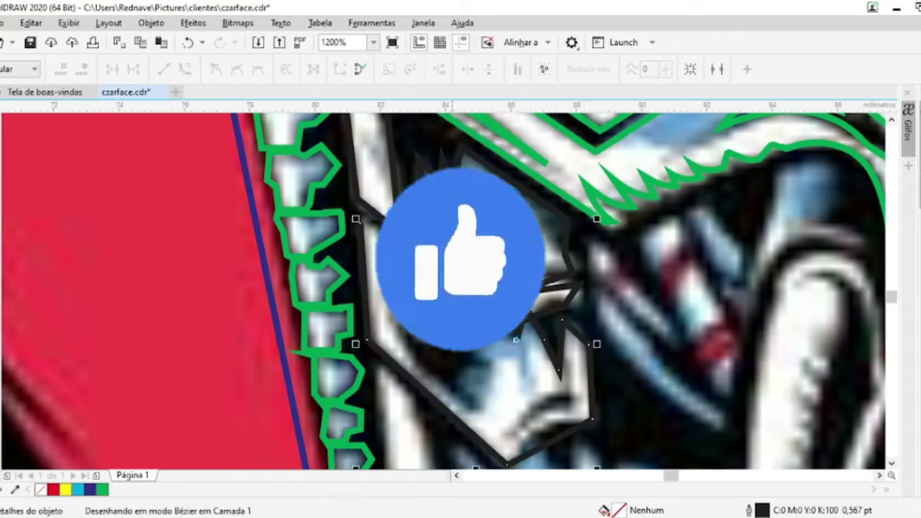
pyautogui.click(454, 295)
pyautogui.click(476, 217)
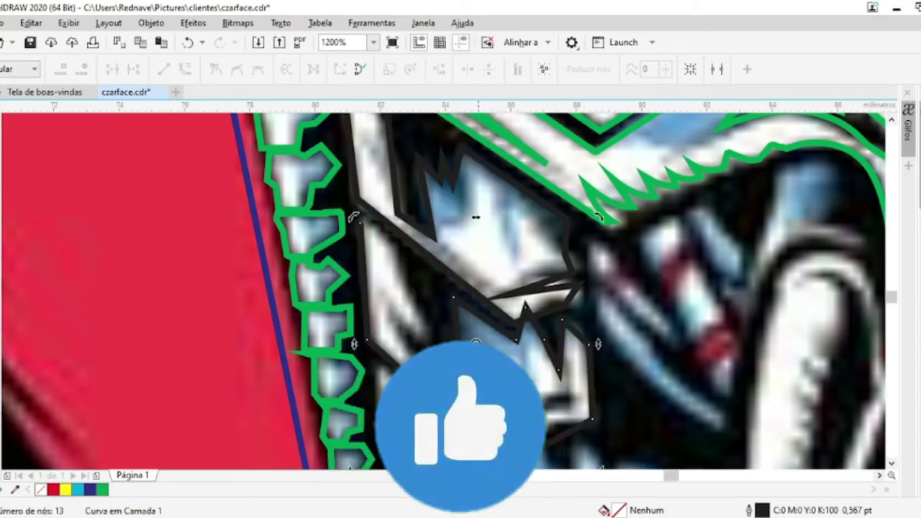
pyautogui.click(475, 216)
pyautogui.click(423, 340)
pyautogui.click(386, 299)
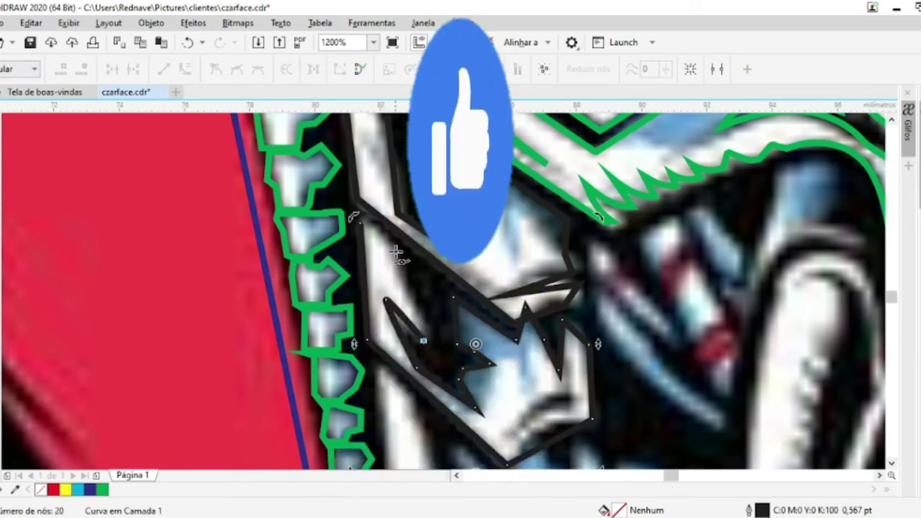
pyautogui.click(395, 249)
pyautogui.press('space')
pyautogui.scroll(-3, 388, 234)
# Add nodes along another piece of the left cheek detail
pyautogui.scroll(2, 542, 320)
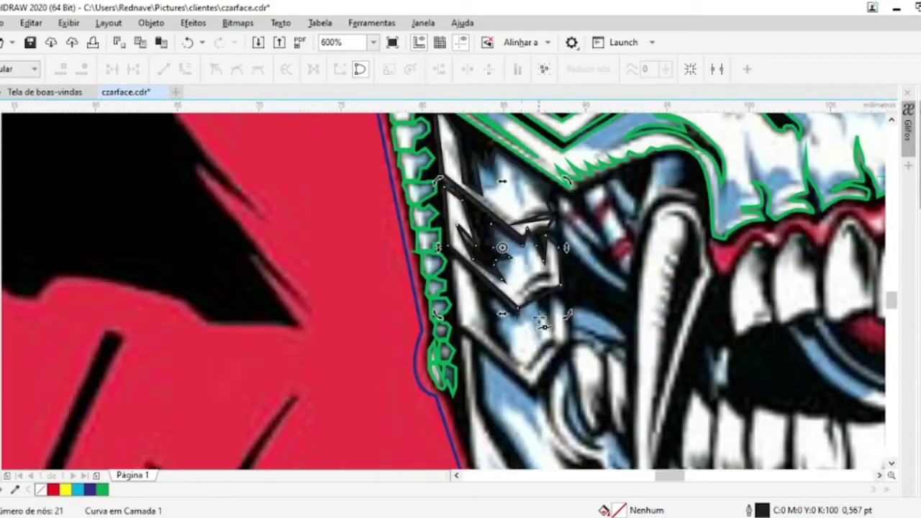
pyautogui.scroll(3, 517, 320)
pyautogui.scroll(-2, 510, 329)
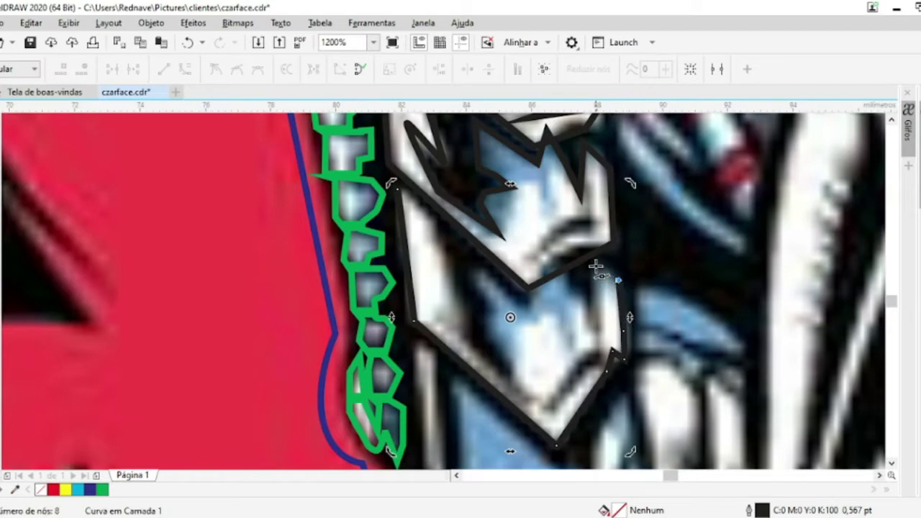
pyautogui.click(596, 266)
pyautogui.click(589, 335)
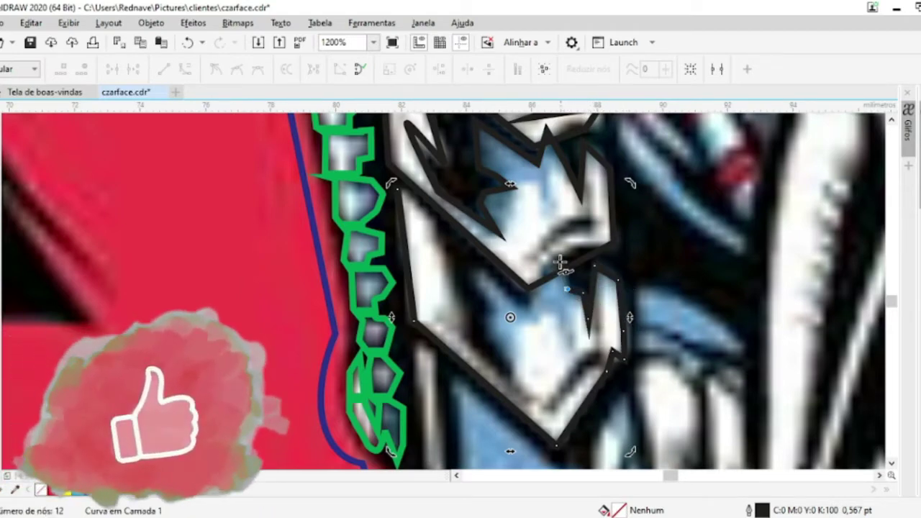
# Trace a jagged cheek-plate outline with a leftward spike up to its top end
pyautogui.click(477, 272)
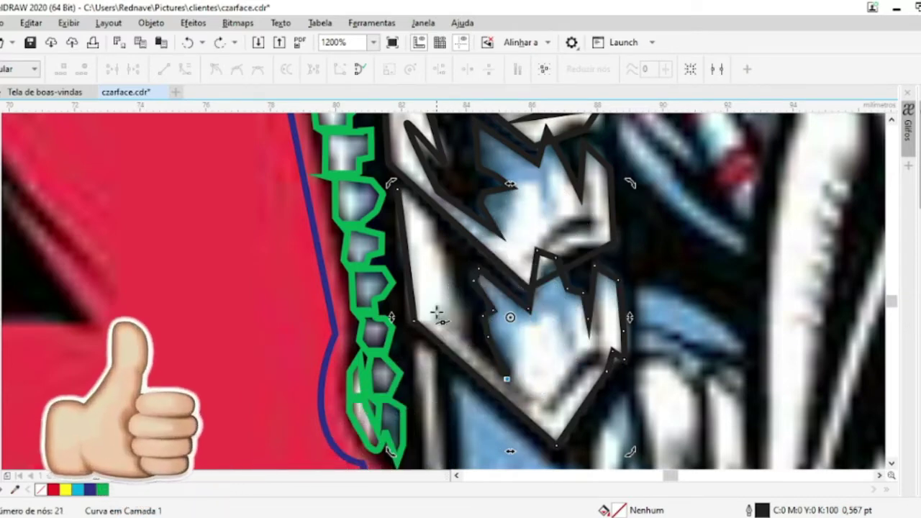
pyautogui.click(437, 313)
pyautogui.scroll(3, 467, 325)
pyautogui.click(288, 233)
pyautogui.click(411, 200)
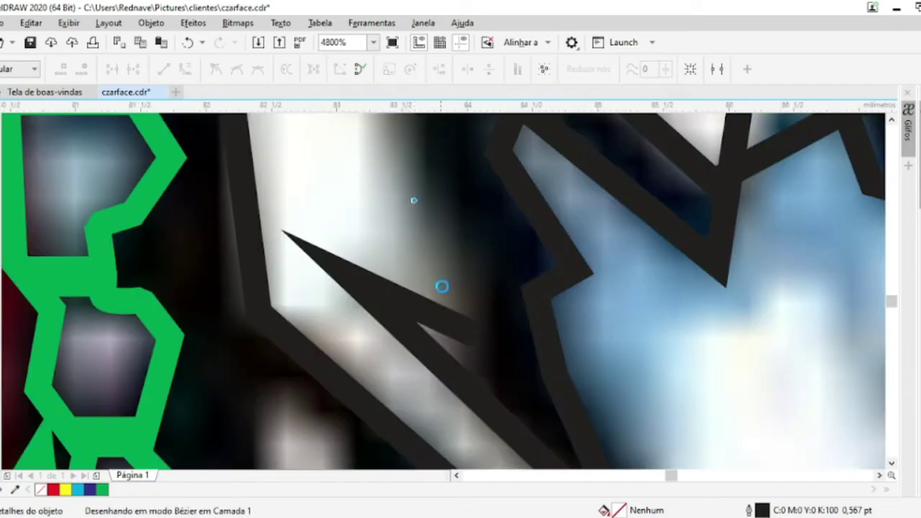
pyautogui.scroll(-3, 411, 201)
pyautogui.click(420, 213)
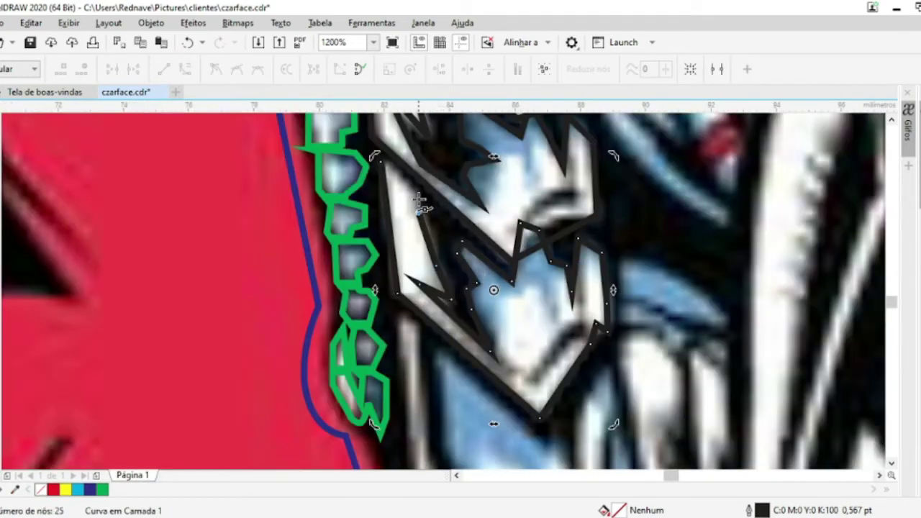
pyautogui.click(385, 164)
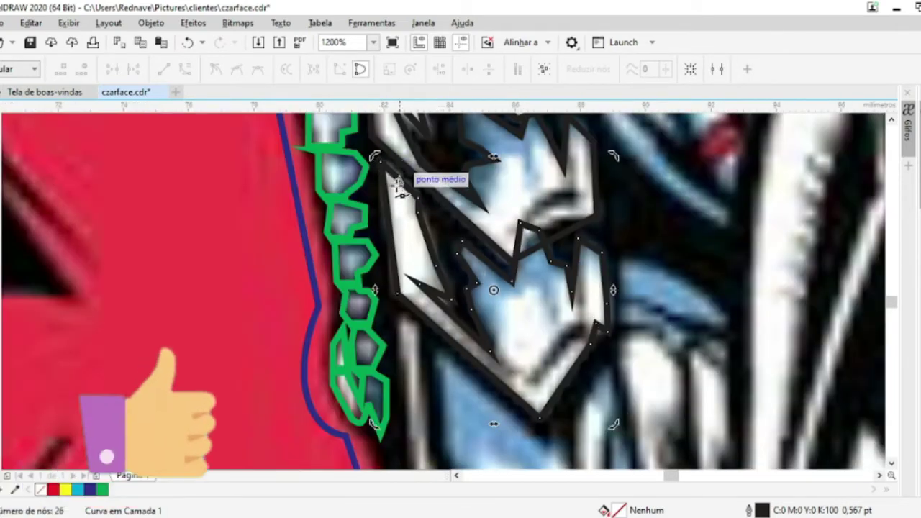
pyautogui.scroll(-4, 473, 257)
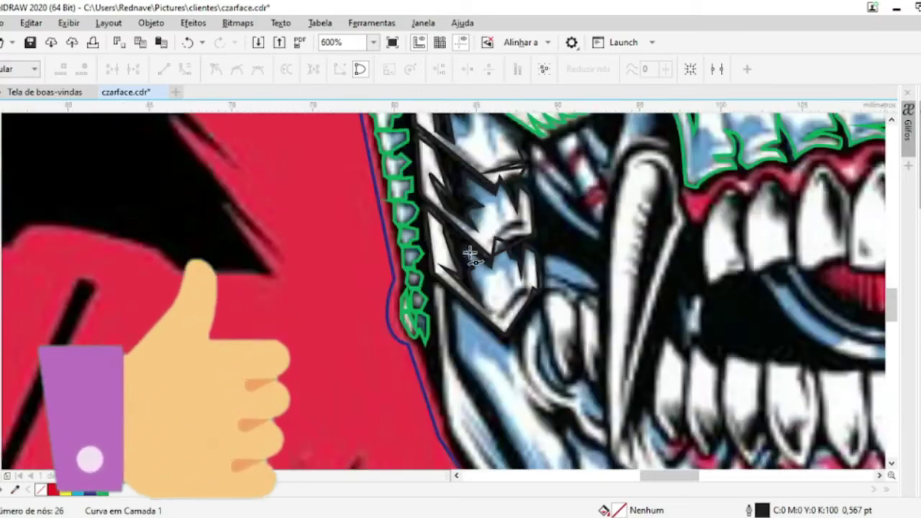
pyautogui.scroll(4, 475, 299)
pyautogui.scroll(-4, 465, 283)
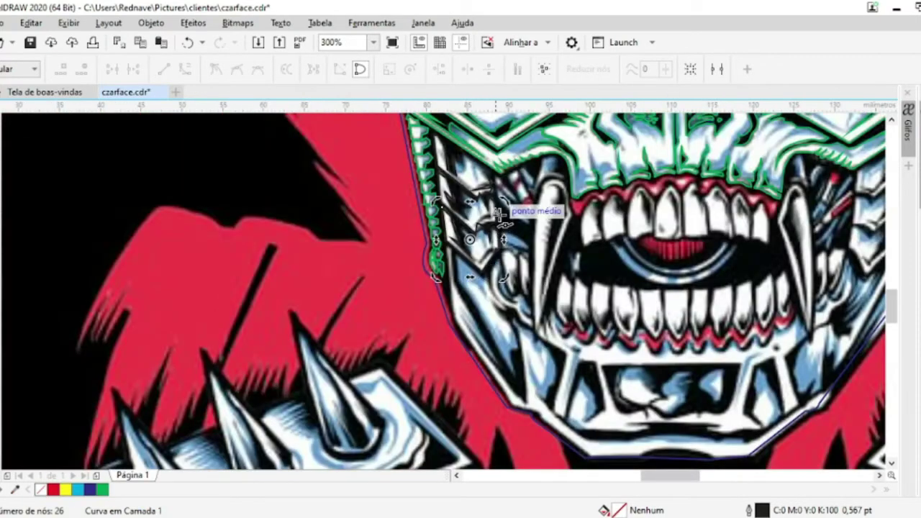
pyautogui.scroll(4, 490, 212)
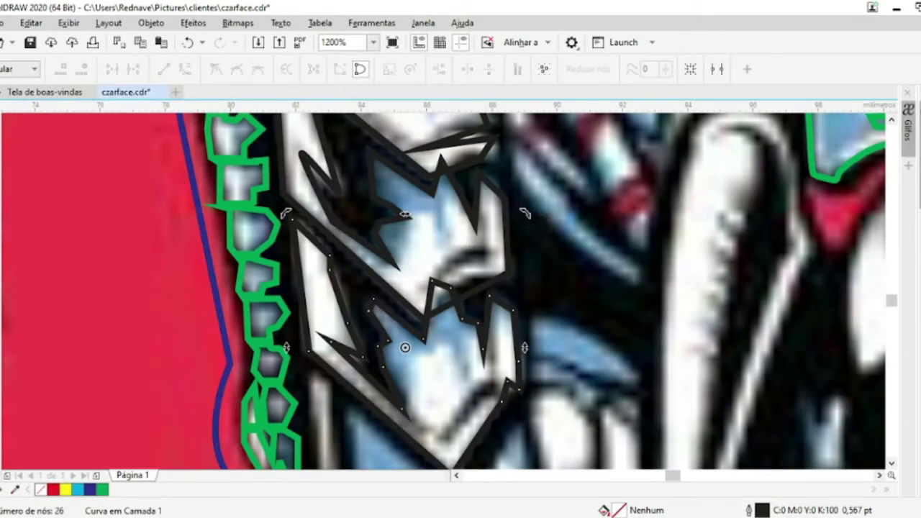
# Combine the two left cheek outlines into a single curve
pyautogui.press('space')
pyautogui.click(387, 70)
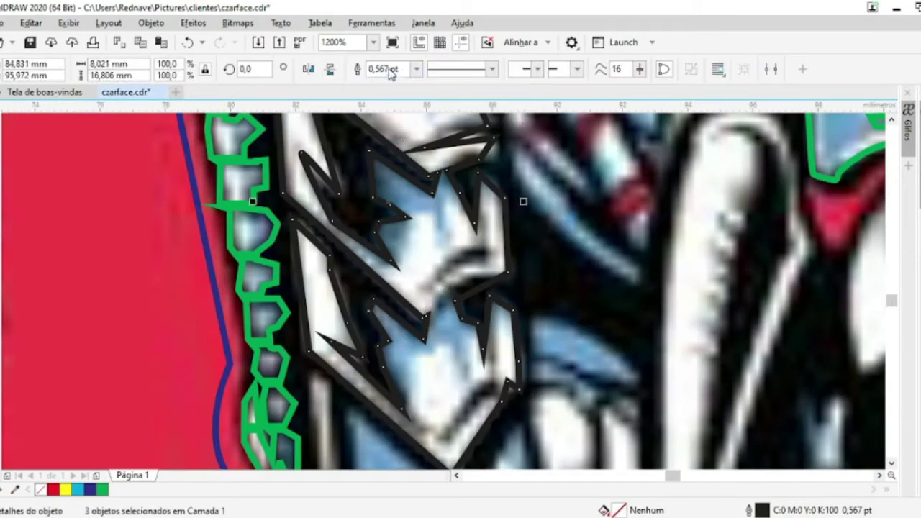
pyautogui.scroll(-4, 414, 159)
pyautogui.scroll(4, 412, 242)
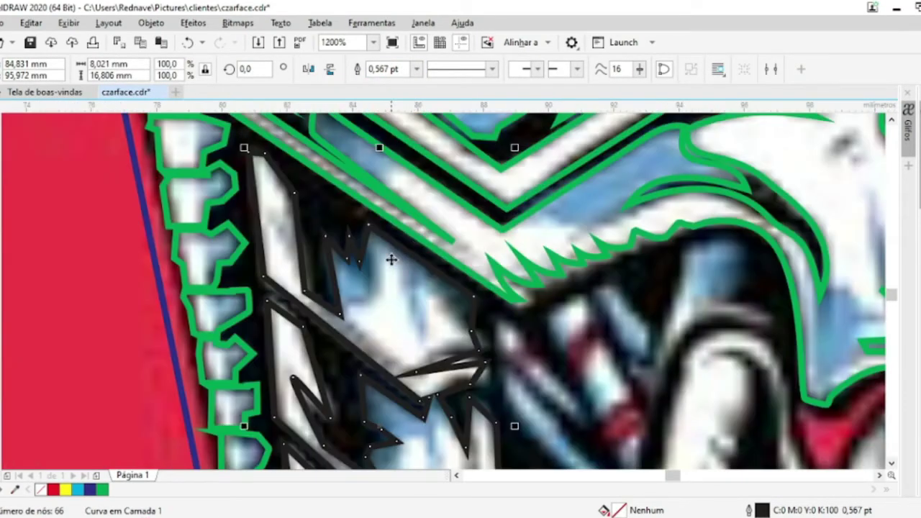
pyautogui.press('space')
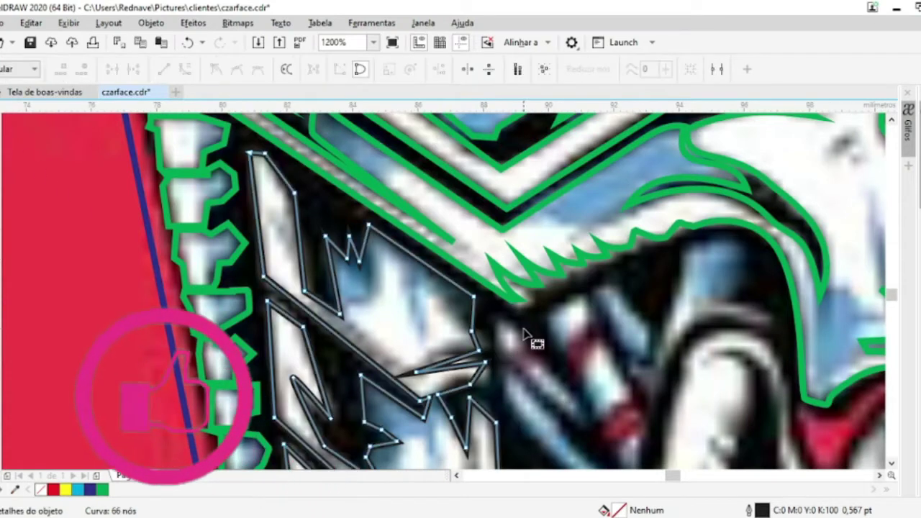
# Bend the lower straight edges of the cheek spike into a curved hook
pyautogui.click(448, 361)
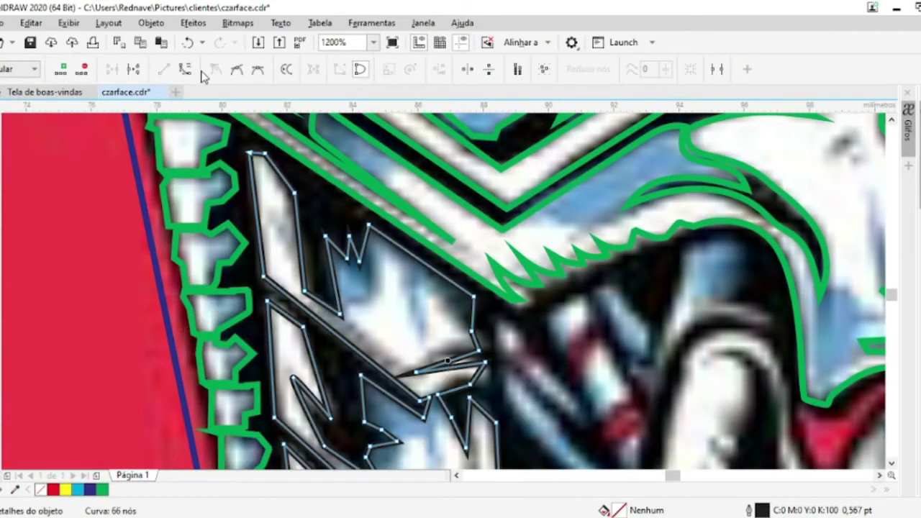
pyautogui.moveTo(448, 363); pyautogui.dragTo(446, 353)
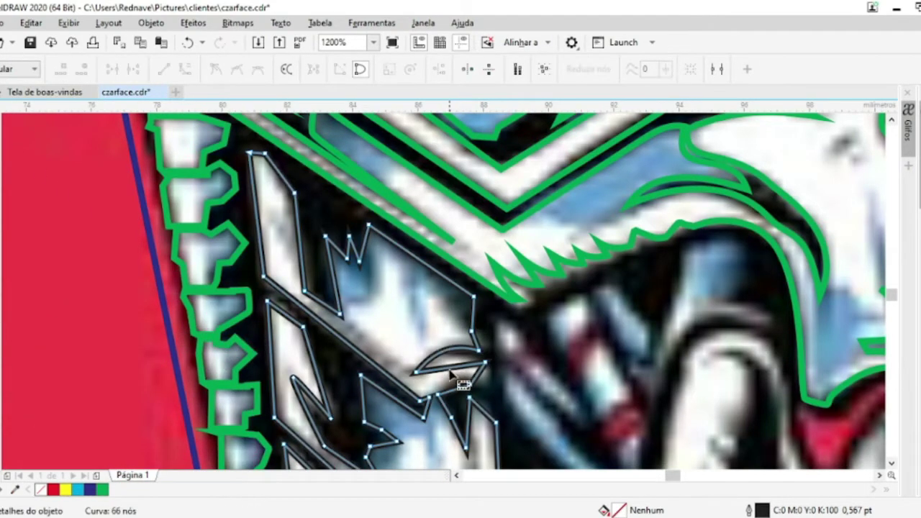
pyautogui.moveTo(443, 371); pyautogui.dragTo(447, 360)
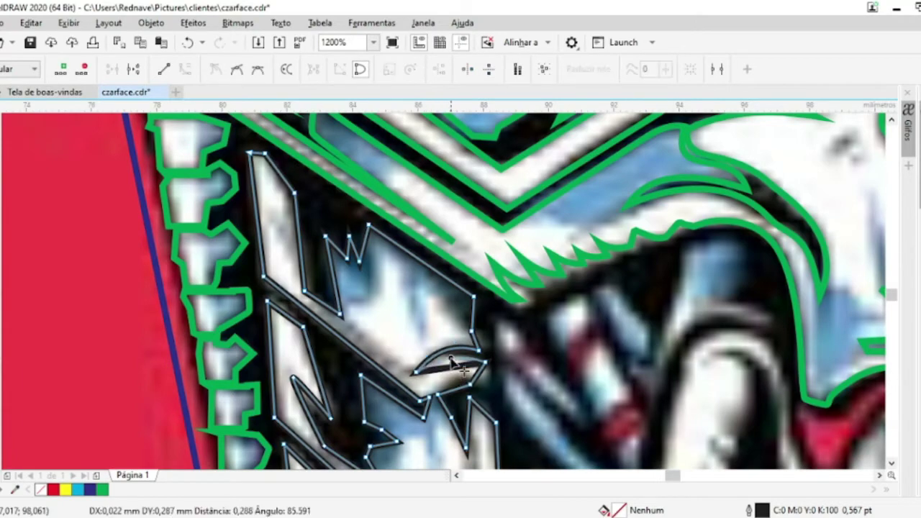
pyautogui.scroll(2, 486, 383)
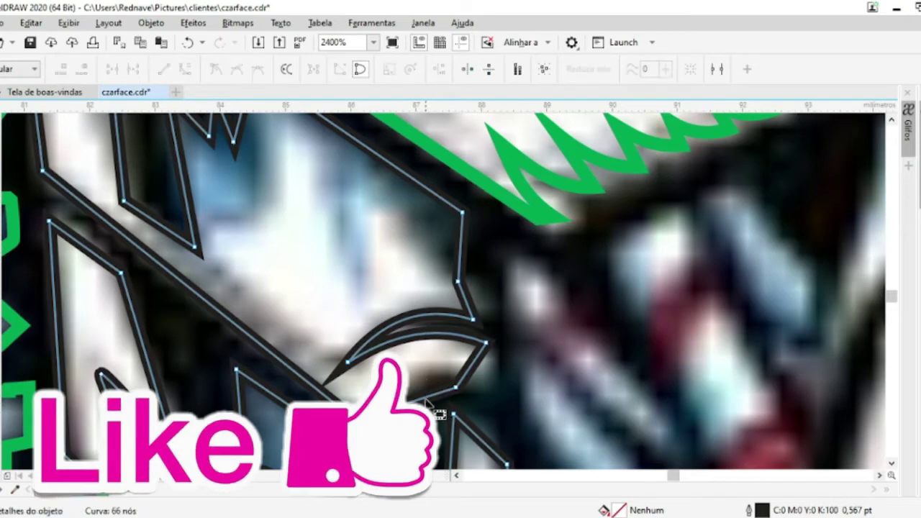
pyautogui.moveTo(429, 376); pyautogui.dragTo(472, 393)
pyautogui.click(474, 368)
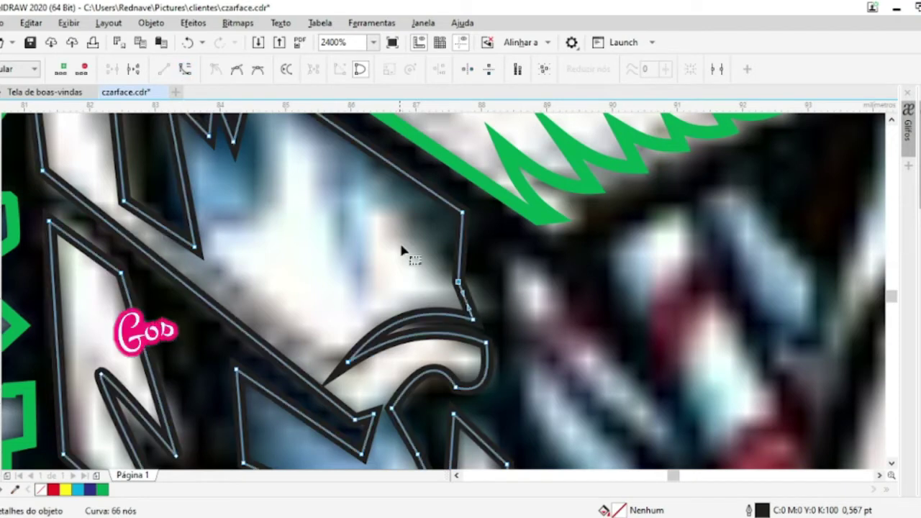
pyautogui.click(469, 308)
pyautogui.moveTo(494, 300); pyautogui.dragTo(492, 301)
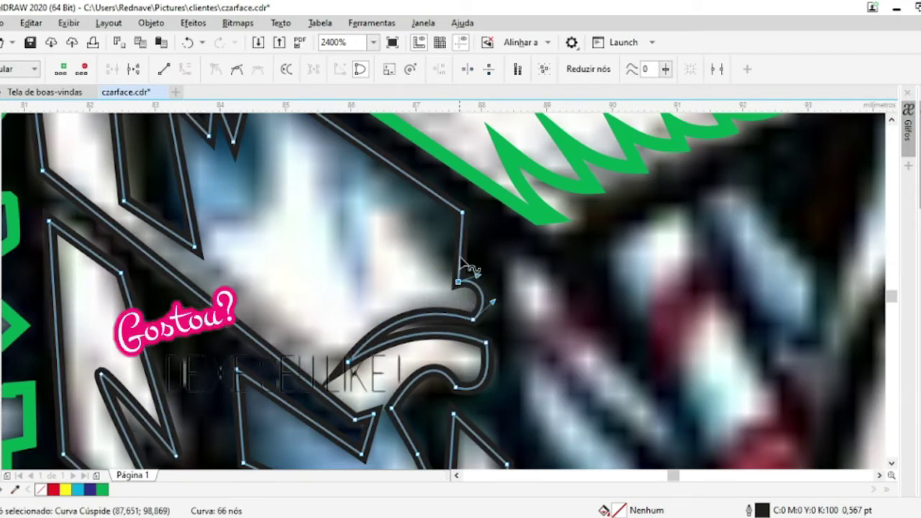
pyautogui.click(461, 253)
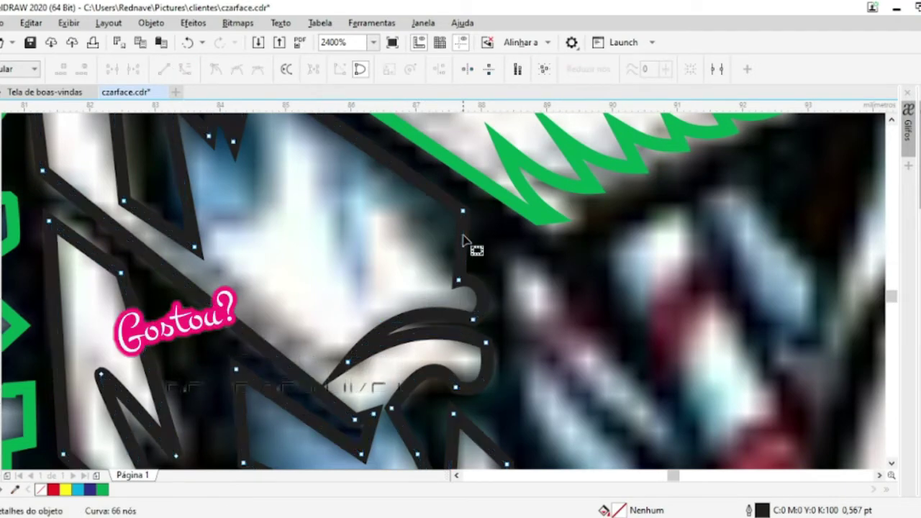
# Round a sharp corner, bend the small triangle into a spike, and combine it with the outline
pyautogui.click(460, 251)
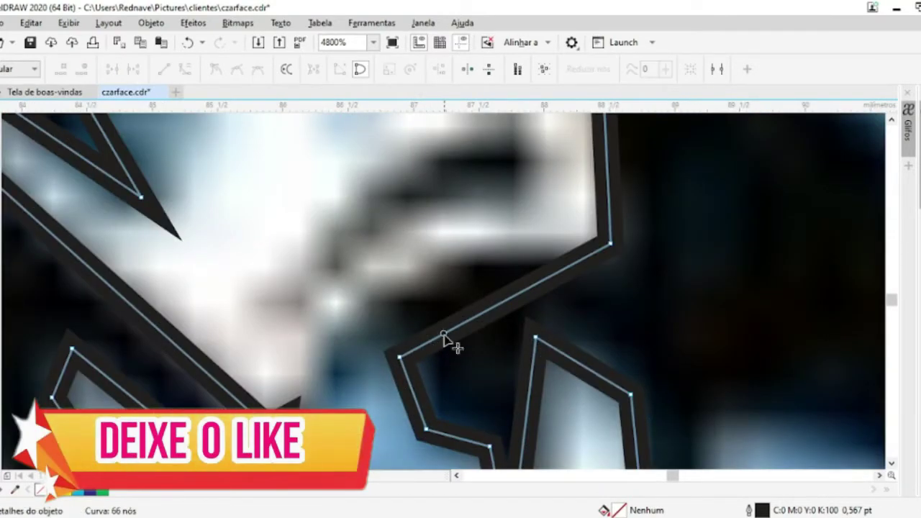
pyautogui.moveTo(451, 340); pyautogui.dragTo(396, 304)
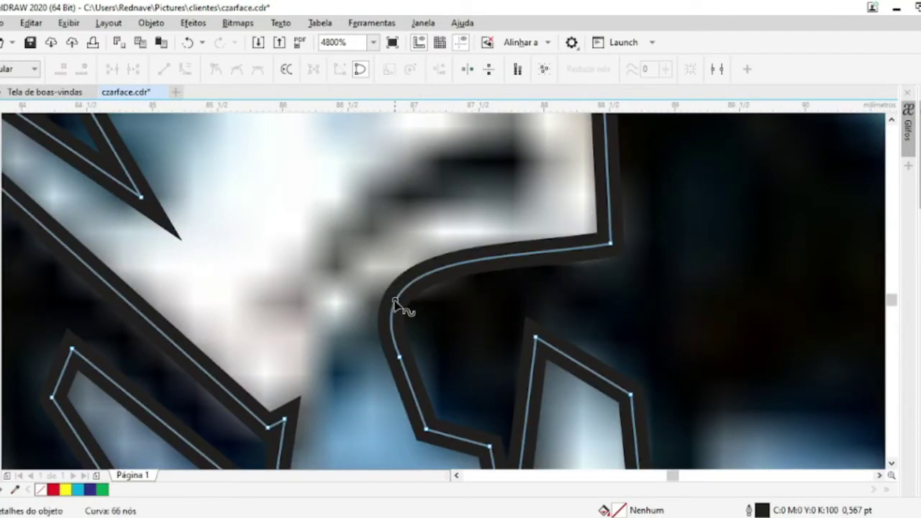
pyautogui.scroll(-2, 411, 288)
pyautogui.scroll(1, 424, 265)
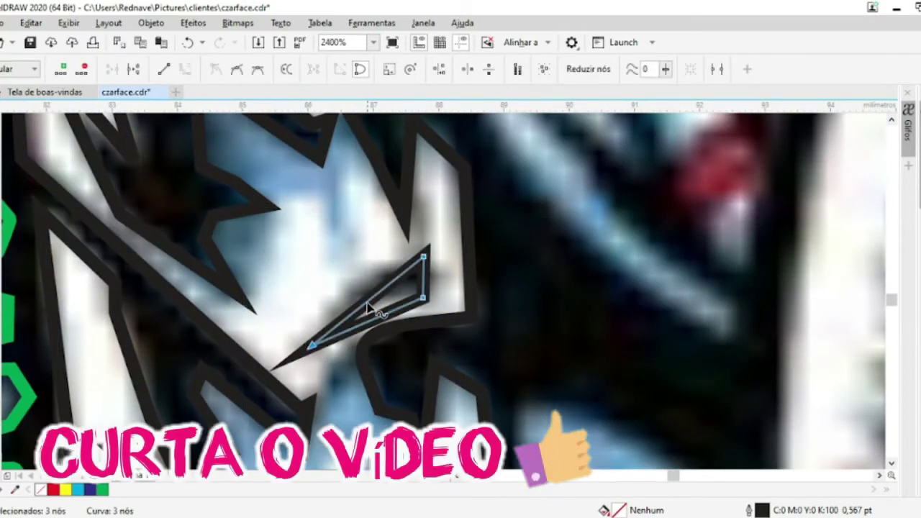
pyautogui.moveTo(369, 308); pyautogui.dragTo(366, 301)
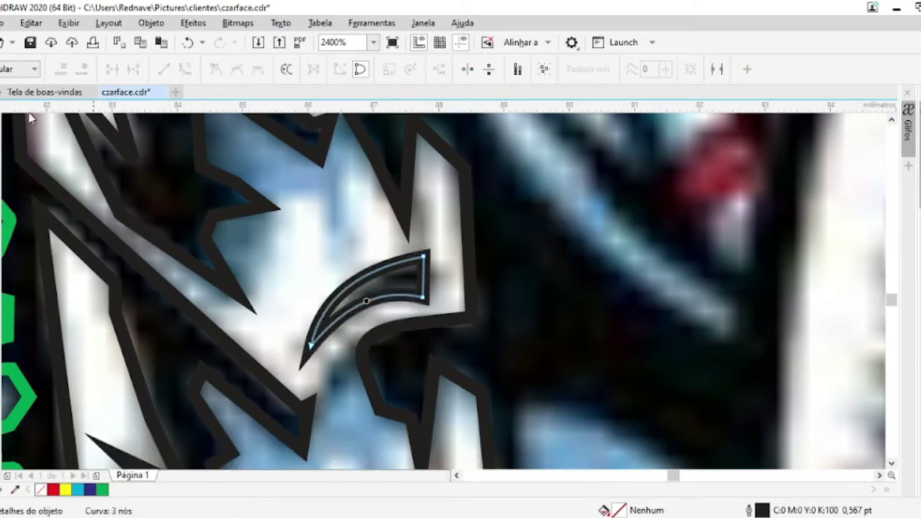
pyautogui.keyDown('shift'); pyautogui.click(323, 210); pyautogui.keyUp('shift')
pyautogui.hotkey('ctrl', 'l')
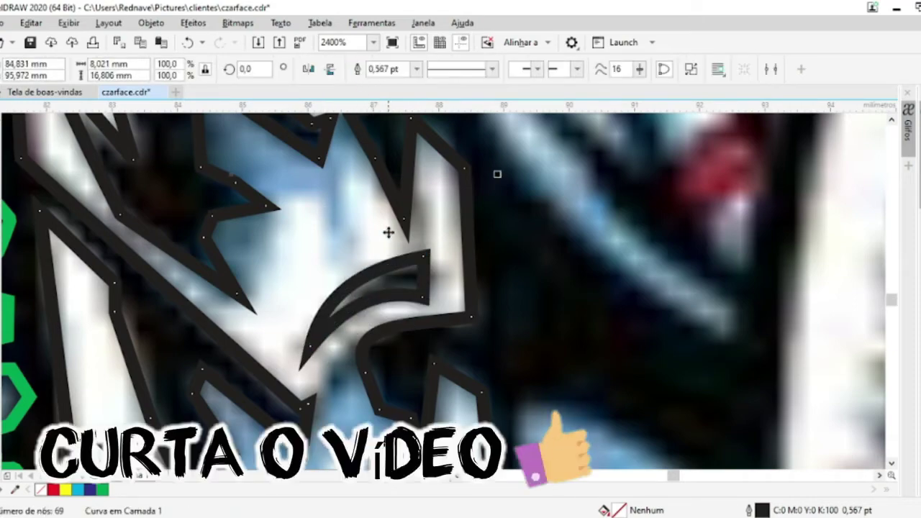
pyautogui.scroll(-1, 388, 238)
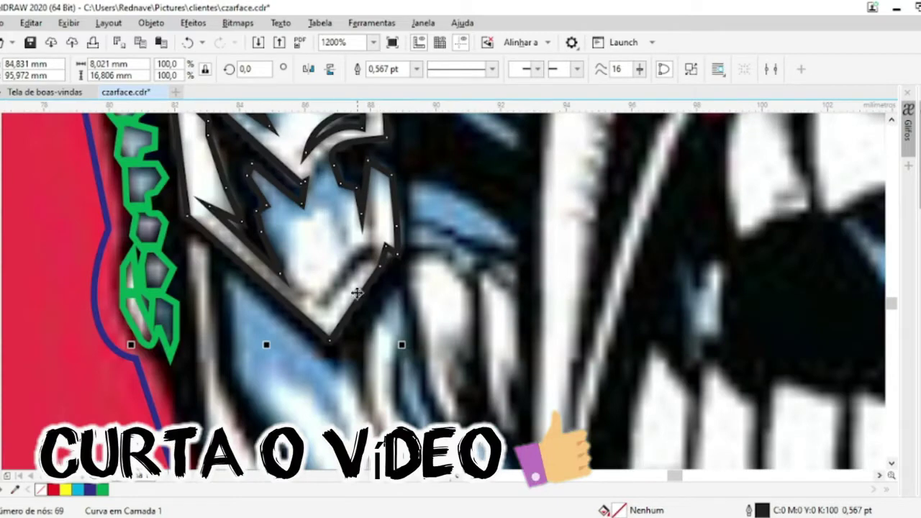
pyautogui.scroll(1, 358, 222)
# Pull the spike tip into place and add a new curved spike node
pyautogui.press('F10')
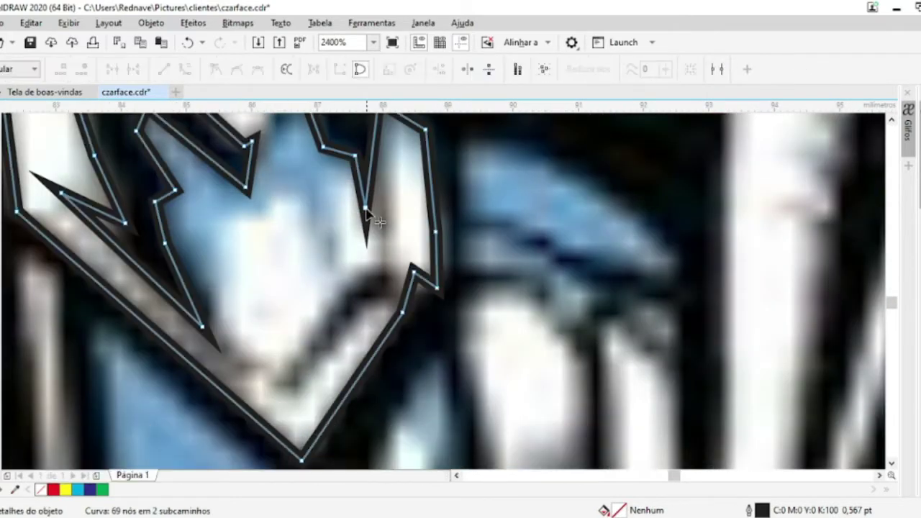
pyautogui.moveTo(367, 245)
pyautogui.mouseDown()
pyautogui.moveTo(386, 287)
pyautogui.moveTo(283, 391)
pyautogui.mouseUp()
pyautogui.doubleClick(381, 263)
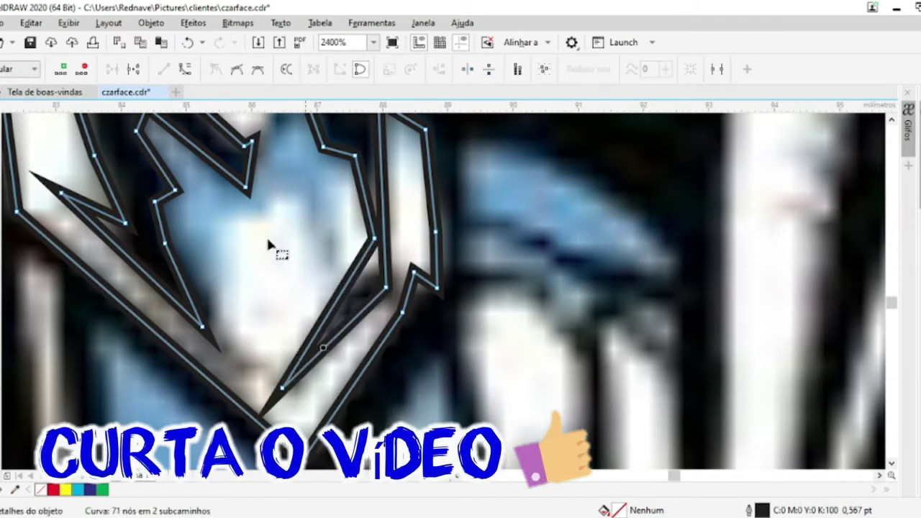
pyautogui.moveTo(342, 336)
pyautogui.mouseDown()
pyautogui.moveTo(337, 309)
pyautogui.moveTo(312, 323)
pyautogui.mouseUp()
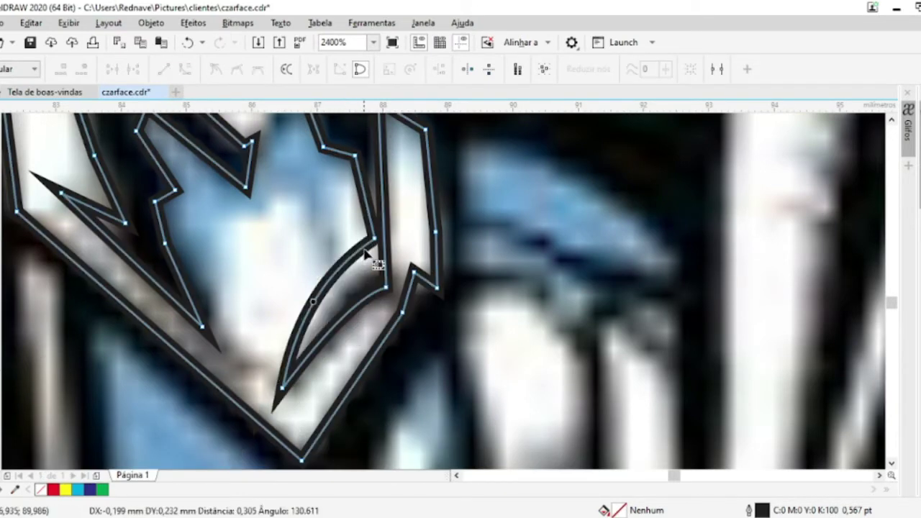
pyautogui.scroll(-2, 317, 325)
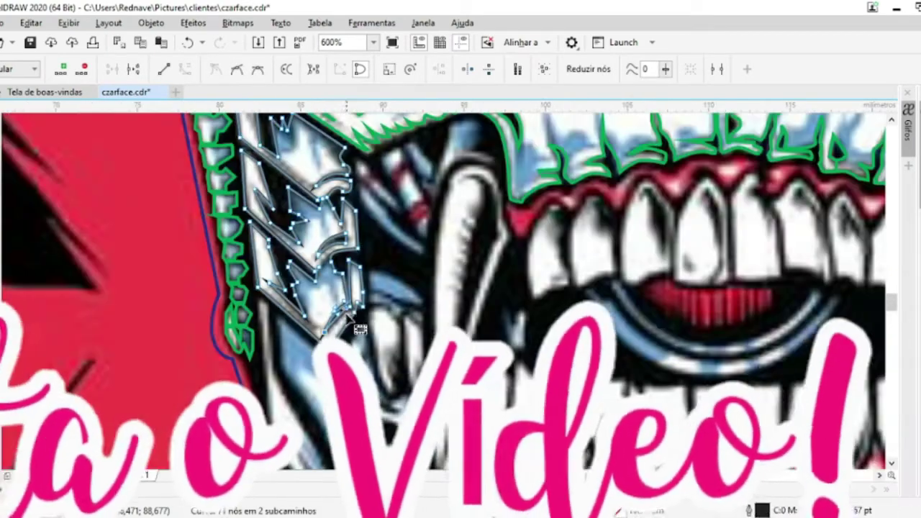
# Make a 180° rotated copy of the yellow cheek tracing and move it onto the right cheek
pyautogui.scroll(-2, 344, 302)
pyautogui.scroll(2, 344, 303)
pyautogui.scroll(-1, 344, 302)
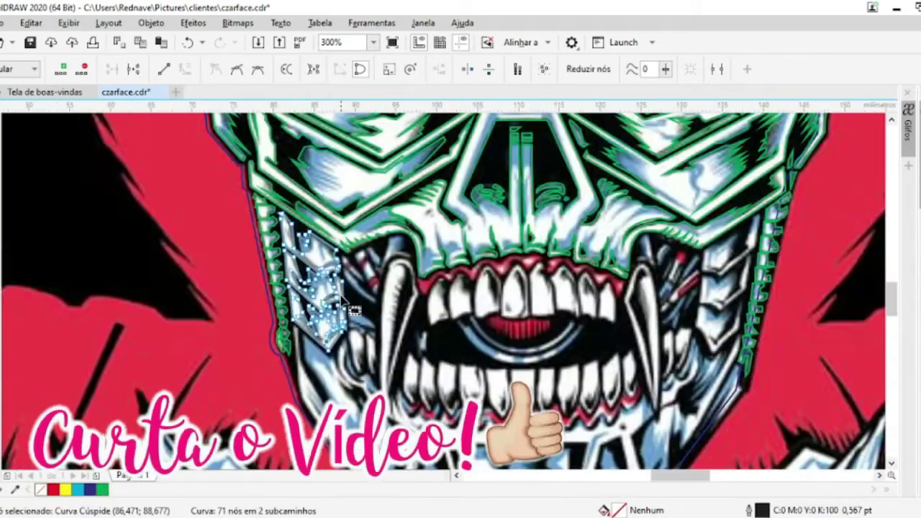
pyautogui.press('space')
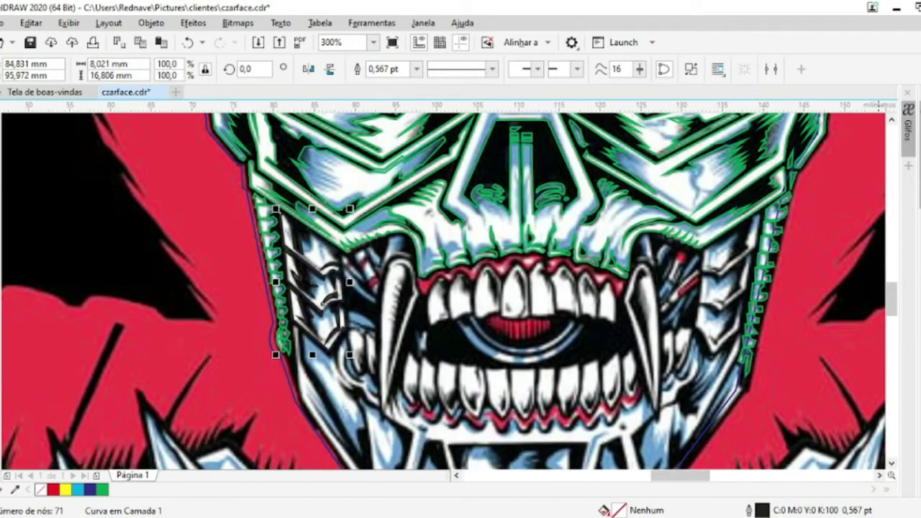
pyautogui.rightClick(65, 489)
pyautogui.moveTo(319, 259); pyautogui.dragTo(748, 225)
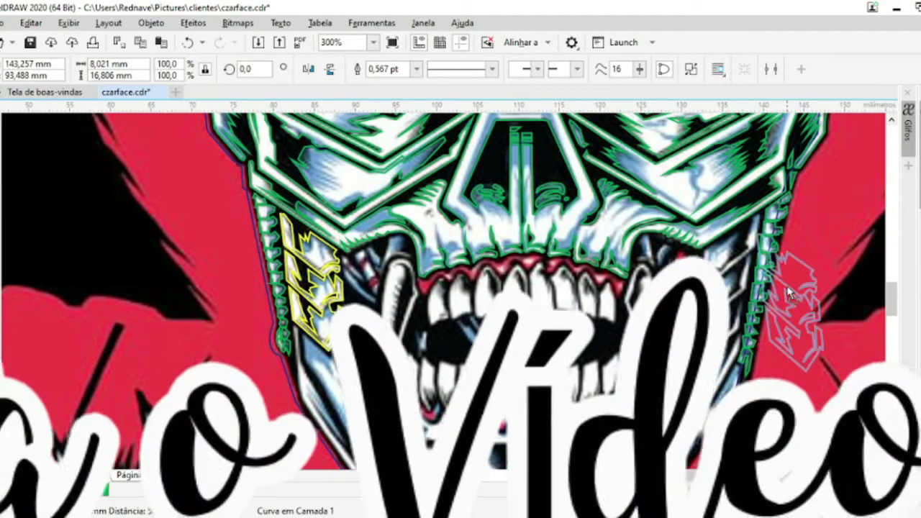
pyautogui.moveTo(802, 276); pyautogui.dragTo(736, 258)
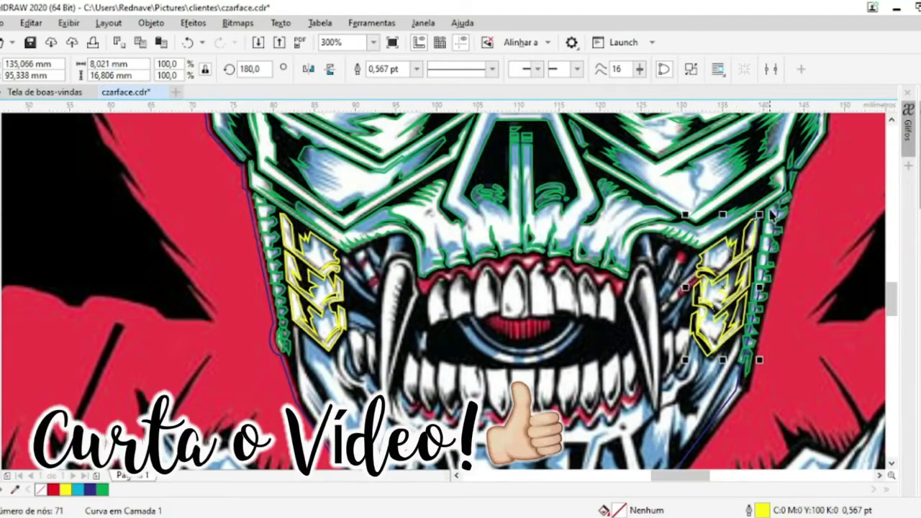
# Shorten and tilt the yellow copy to fit the right cheek plate
pyautogui.scroll(2, 774, 216)
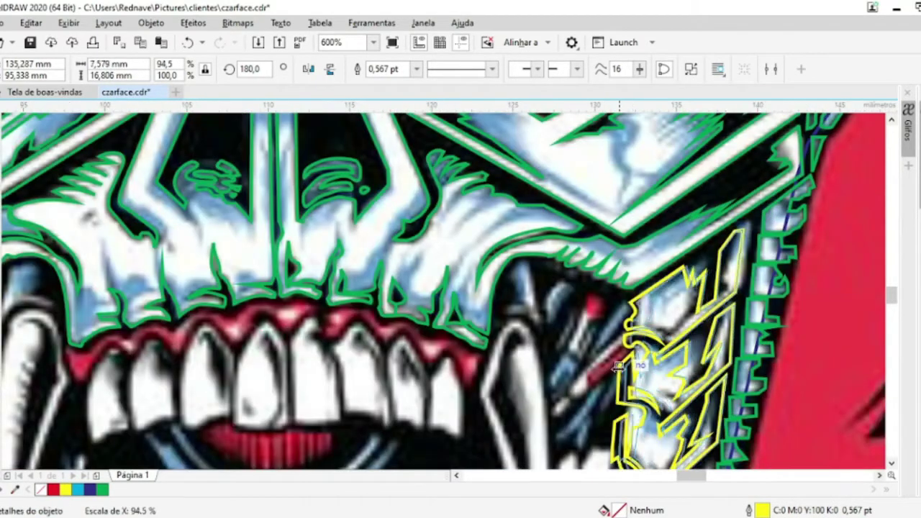
pyautogui.moveTo(678, 231); pyautogui.dragTo(688, 231)
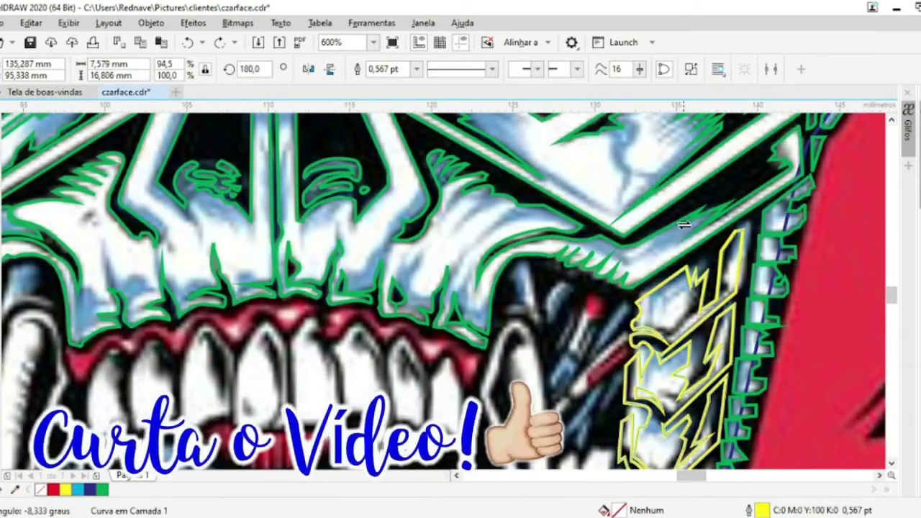
pyautogui.scroll(2, 696, 363)
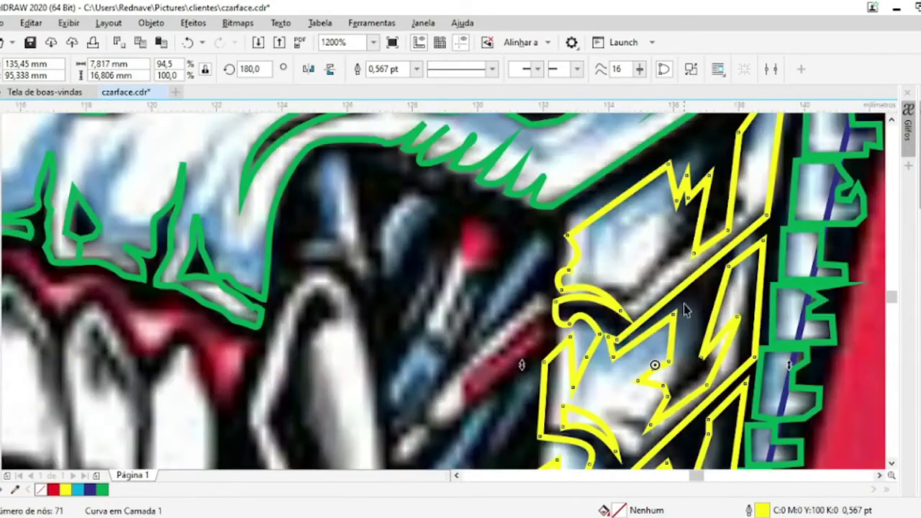
pyautogui.scroll(-4, 684, 374)
pyautogui.scroll(4, 670, 385)
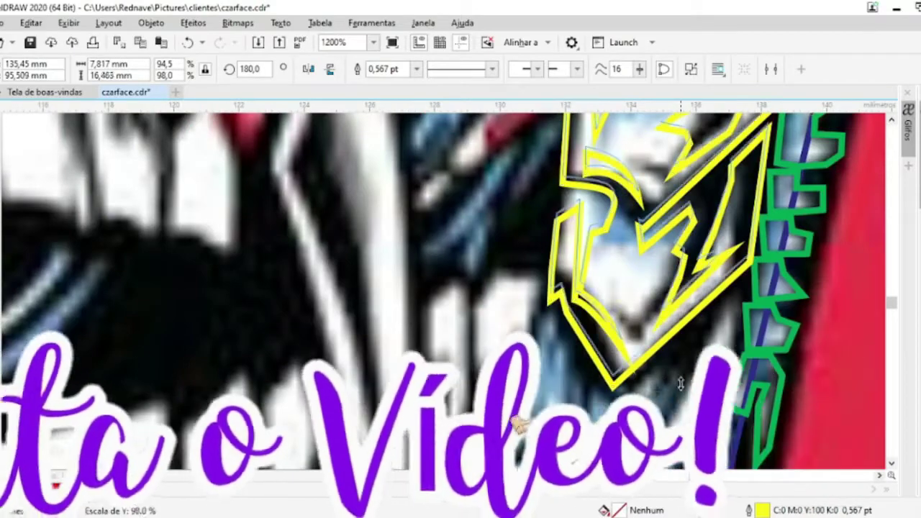
pyautogui.moveTo(669, 389); pyautogui.dragTo(671, 374)
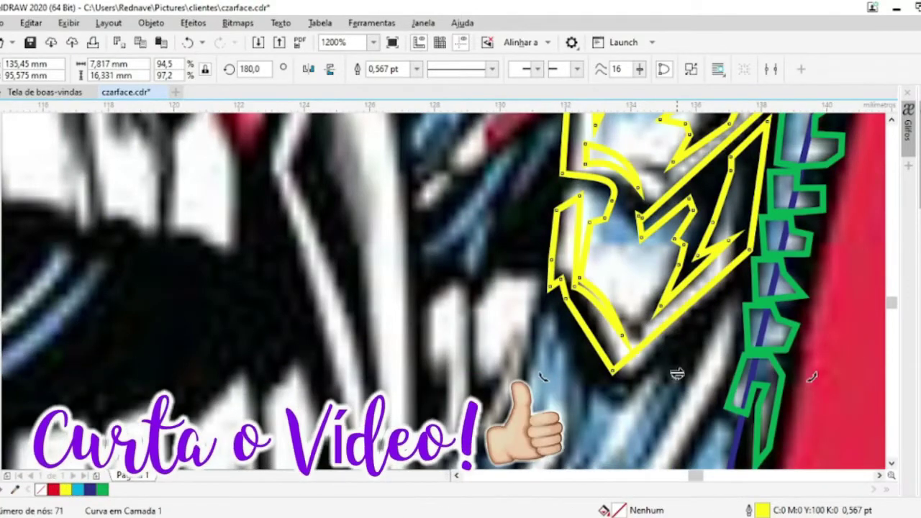
pyautogui.scroll(-1, 680, 376)
pyautogui.scroll(-4, 687, 377)
pyautogui.scroll(3, 684, 381)
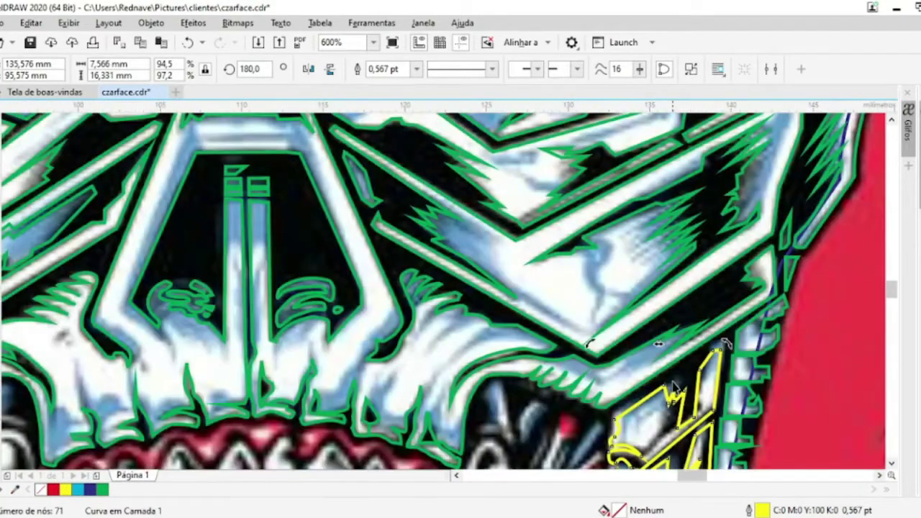
pyautogui.scroll(2, 676, 385)
pyautogui.scroll(-4, 677, 389)
pyautogui.scroll(2, 669, 395)
pyautogui.scroll(1, 660, 405)
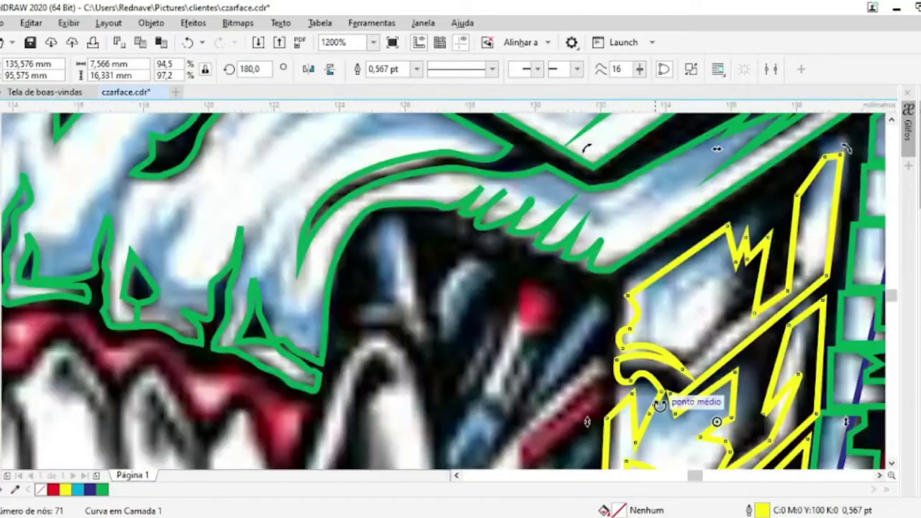
pyautogui.scroll(-3, 660, 405)
pyautogui.scroll(3, 658, 396)
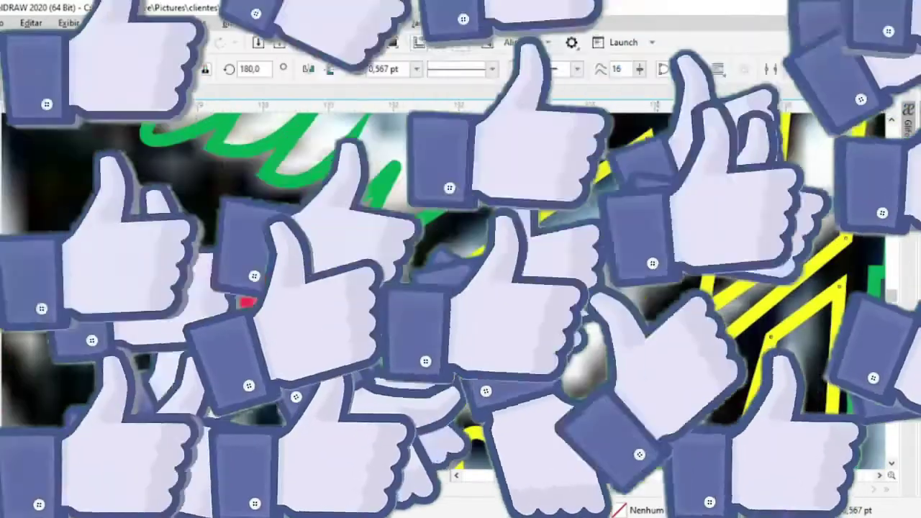
pyautogui.scroll(2, 348, 225)
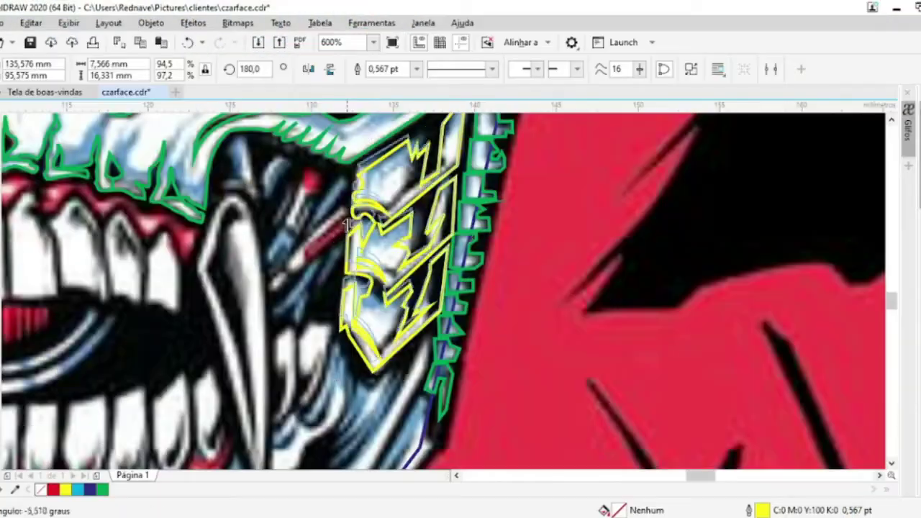
pyautogui.moveTo(348, 225); pyautogui.dragTo(348, 227)
# Delete the yellow copy from the right cheek
pyautogui.press('F10')
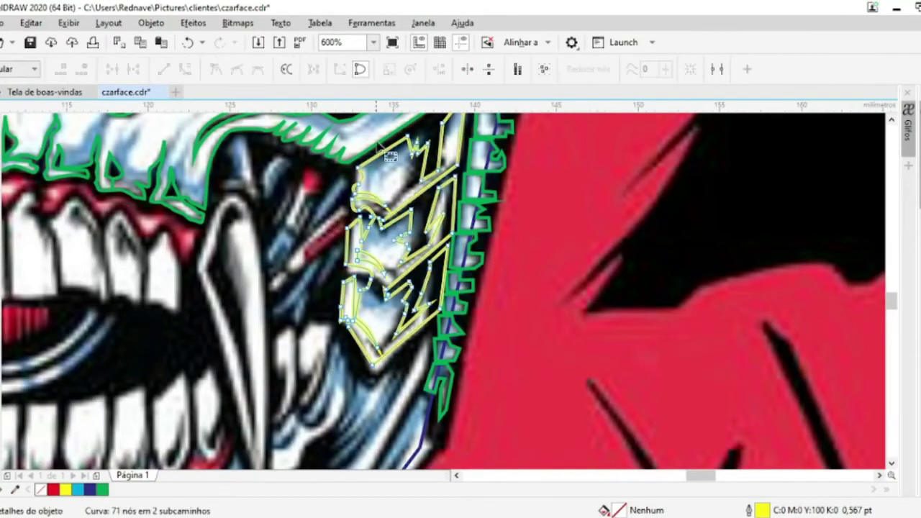
pyautogui.scroll(4, 364, 250)
pyautogui.scroll(-2, 363, 250)
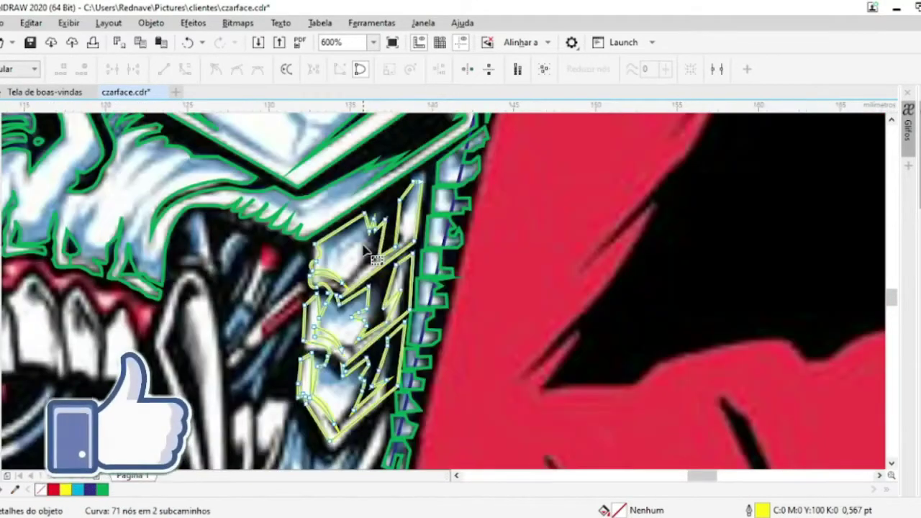
pyautogui.press('space')
pyautogui.press('Delete')
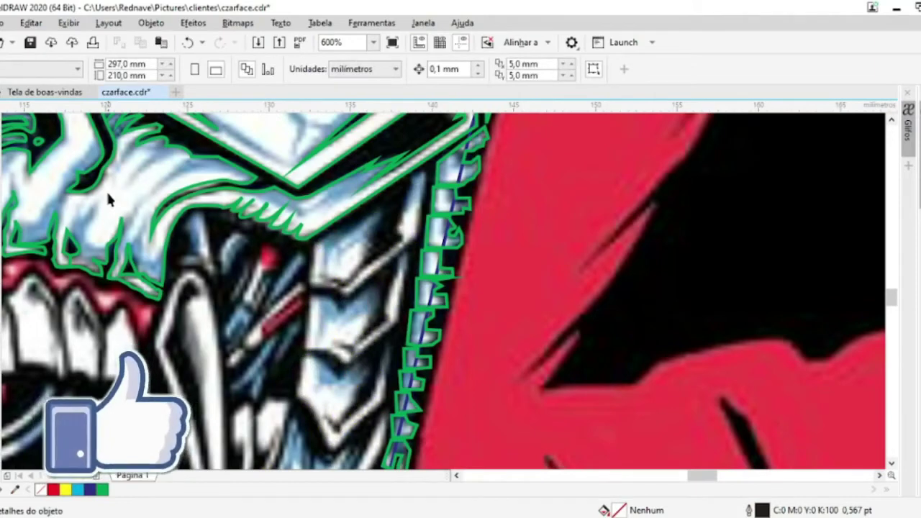
pyautogui.press('F10')
# Start a black Bézier curve with nodes along the right cheek-plate edge
pyautogui.scroll(2, 422, 162)
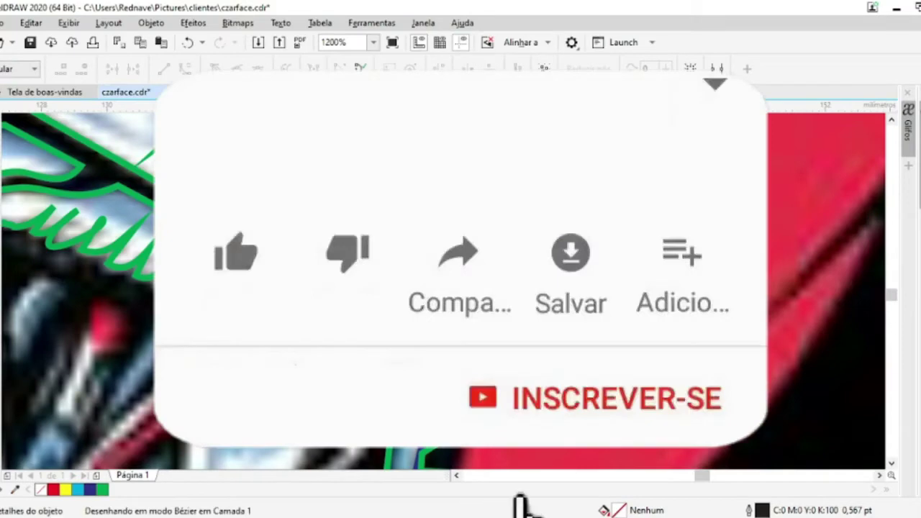
pyautogui.click(333, 229)
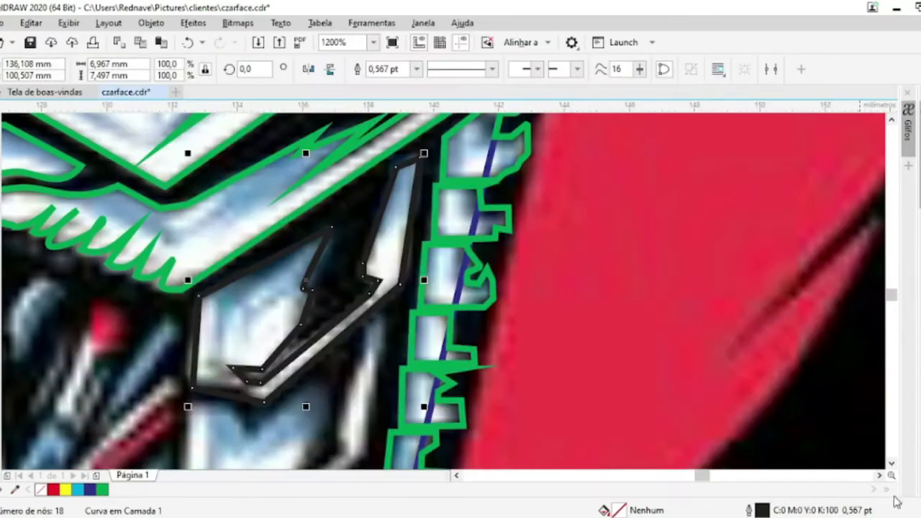
pyautogui.scroll(-1, 405, 418)
pyautogui.scroll(-2, 405, 418)
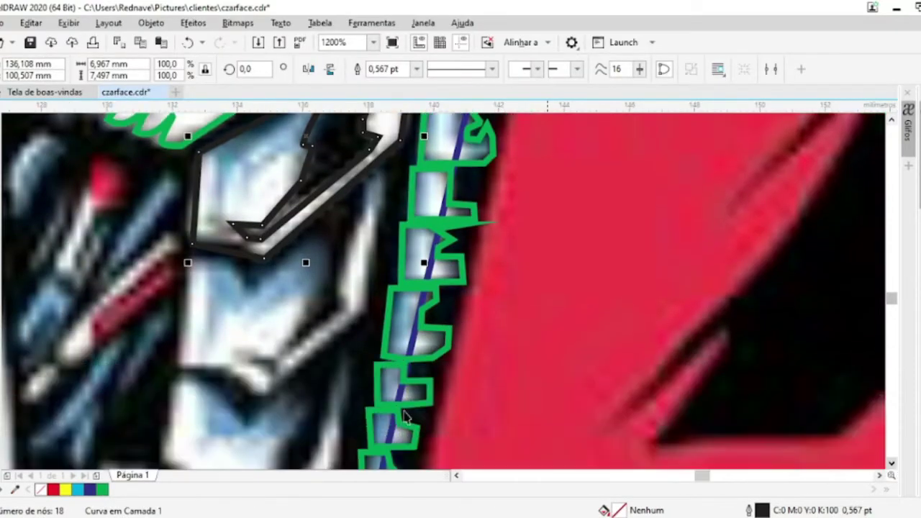
pyautogui.press('space')
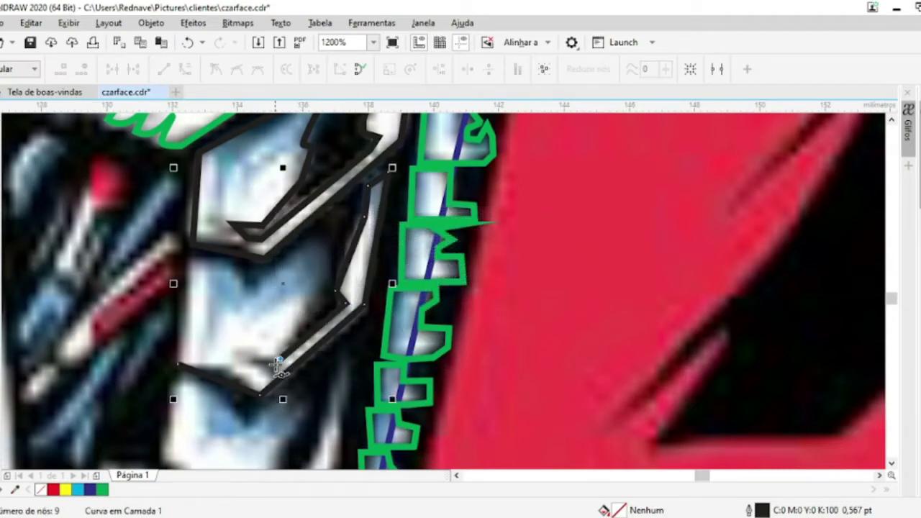
pyautogui.scroll(2, 279, 364)
pyautogui.click(261, 379)
pyautogui.scroll(-2, 260, 380)
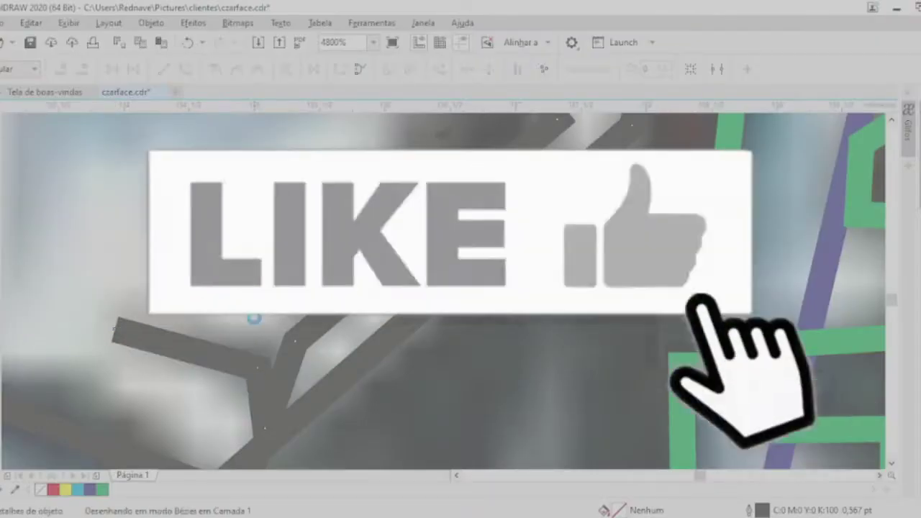
pyautogui.scroll(2, 256, 319)
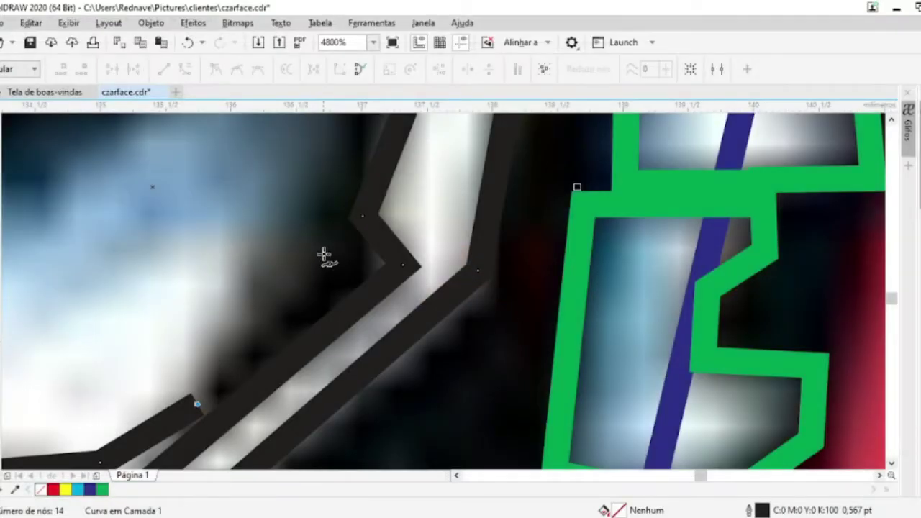
pyautogui.click(301, 232)
pyautogui.scroll(-2, 301, 232)
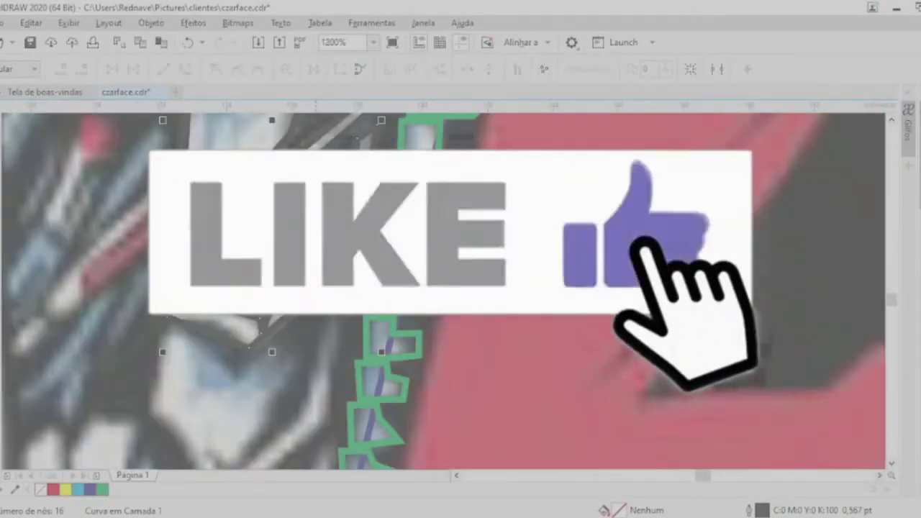
pyautogui.scroll(2, 312, 232)
# Continue the outline through the inner corner and along the cheek-plate notch
pyautogui.click(329, 262)
pyautogui.scroll(-1, 329, 261)
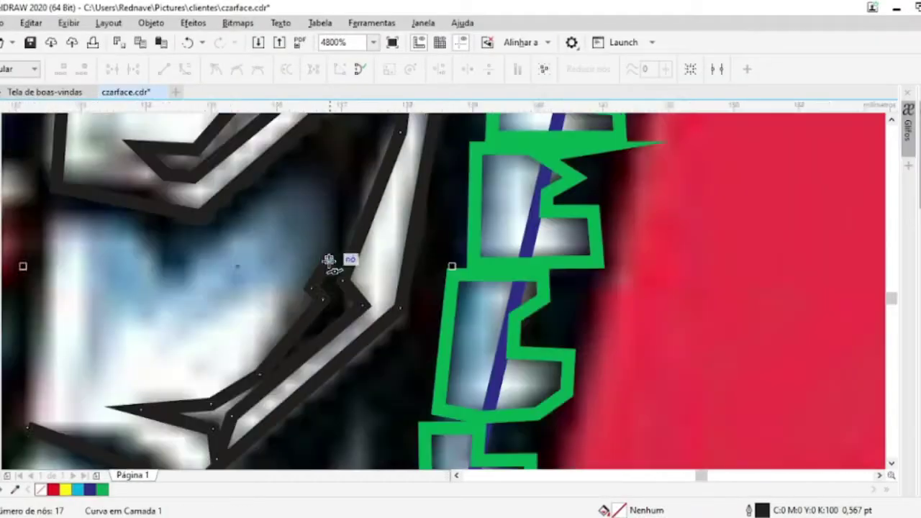
pyautogui.scroll(-1, 329, 262)
pyautogui.click(257, 275)
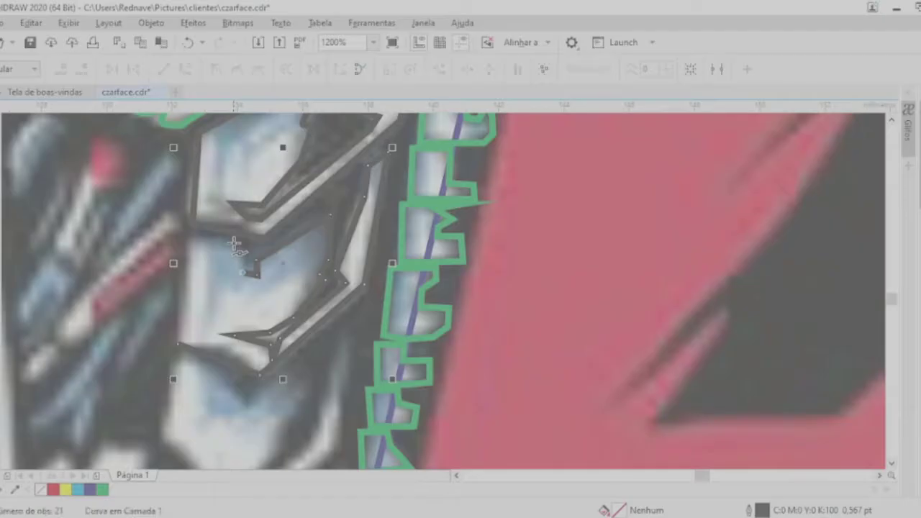
pyautogui.click(224, 265)
pyautogui.click(195, 302)
pyautogui.click(176, 346)
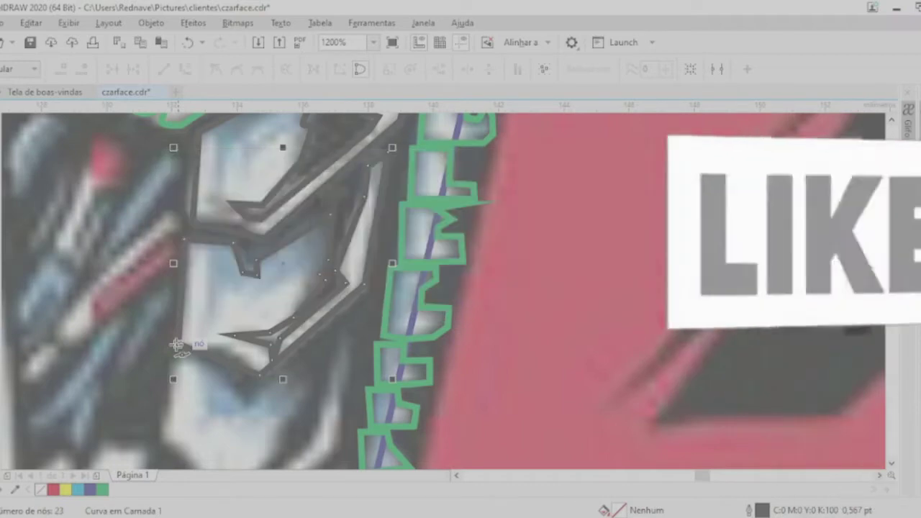
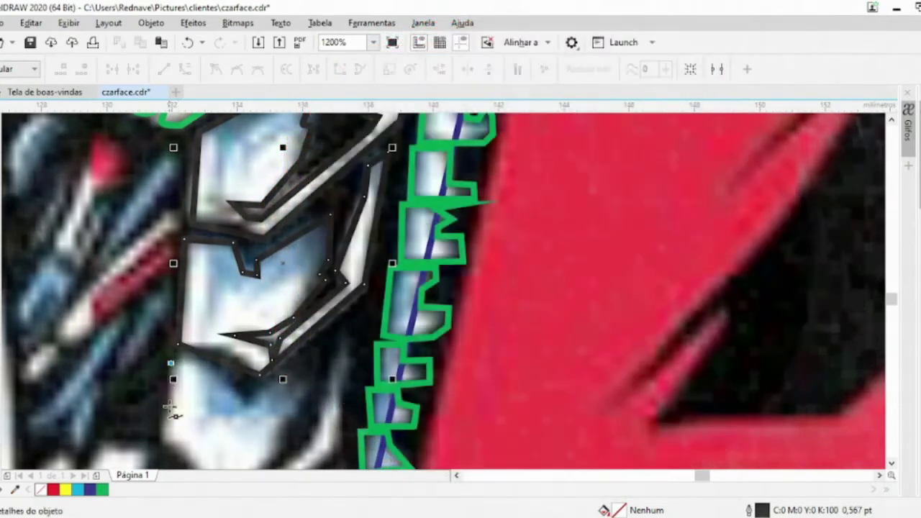
# Trace the striped cheek plate beside the jaw as Bézier curves
pyautogui.click(167, 411)
pyautogui.scroll(-3, 648, 446)
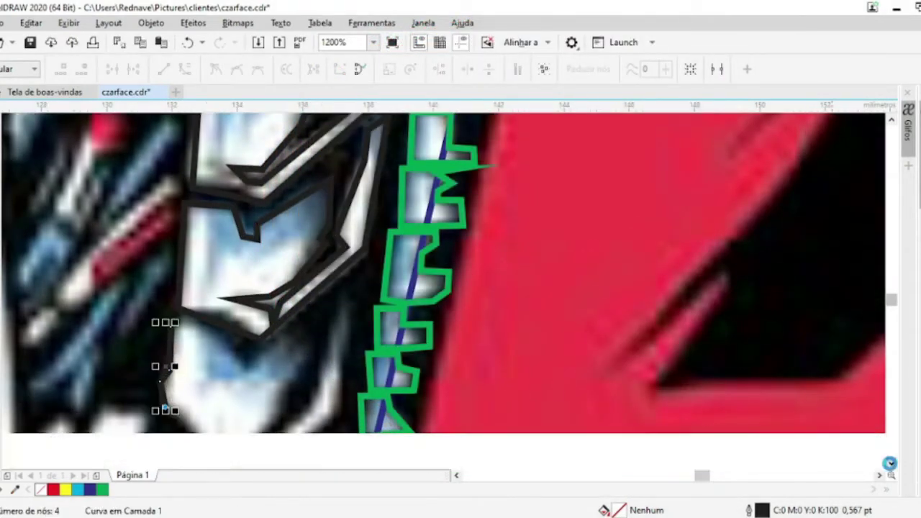
pyautogui.scroll(2, 238, 401)
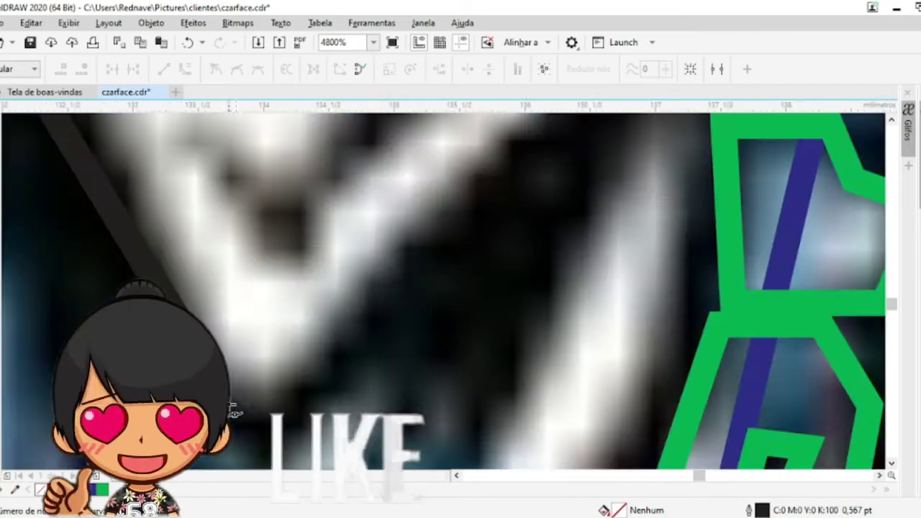
pyautogui.scroll(-2, 407, 265)
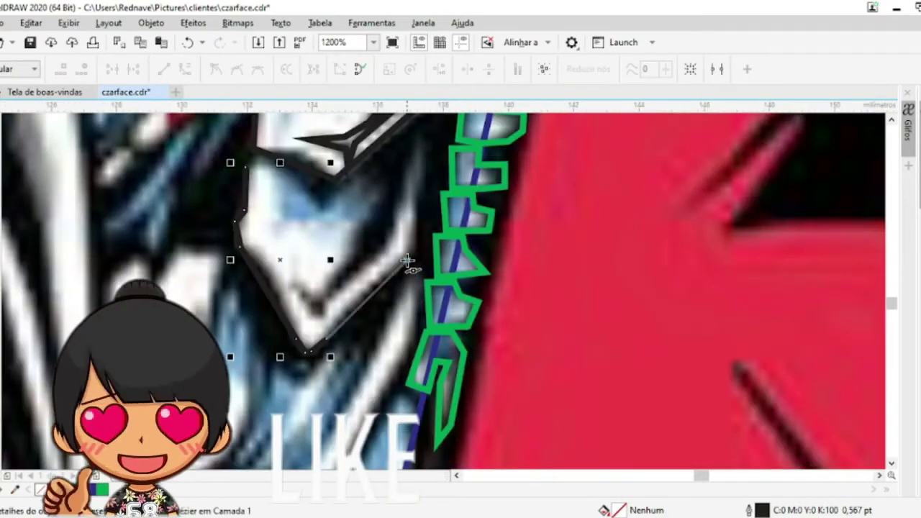
pyautogui.moveTo(427, 136); pyautogui.dragTo(429, 134)
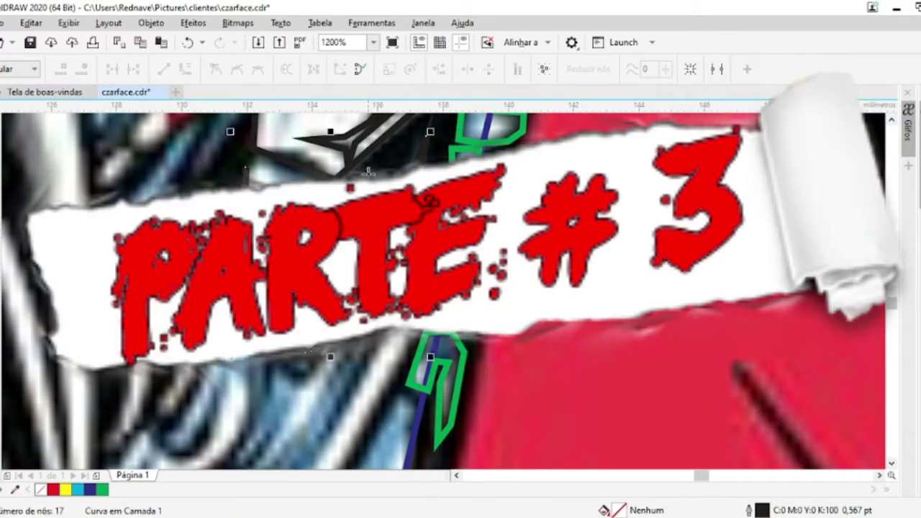
pyautogui.scroll(-3, 325, 311)
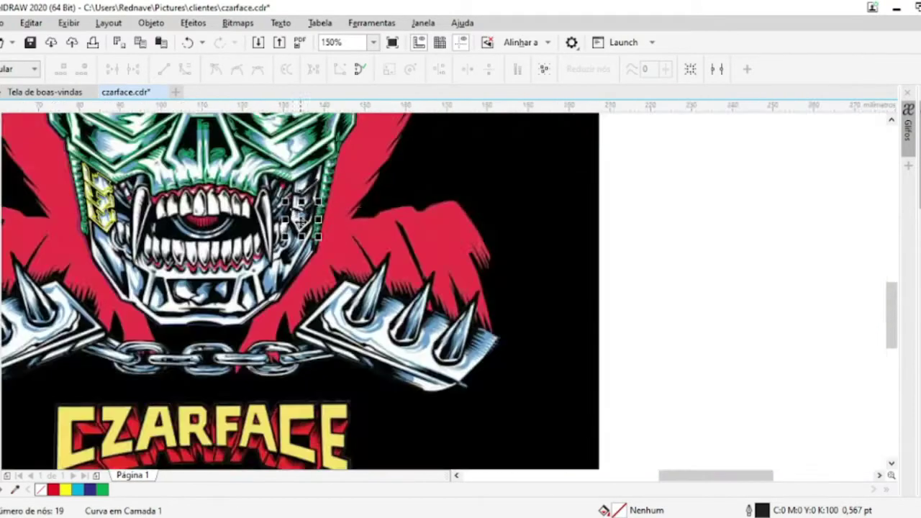
pyautogui.scroll(2, 326, 311)
pyautogui.scroll(2, 326, 311)
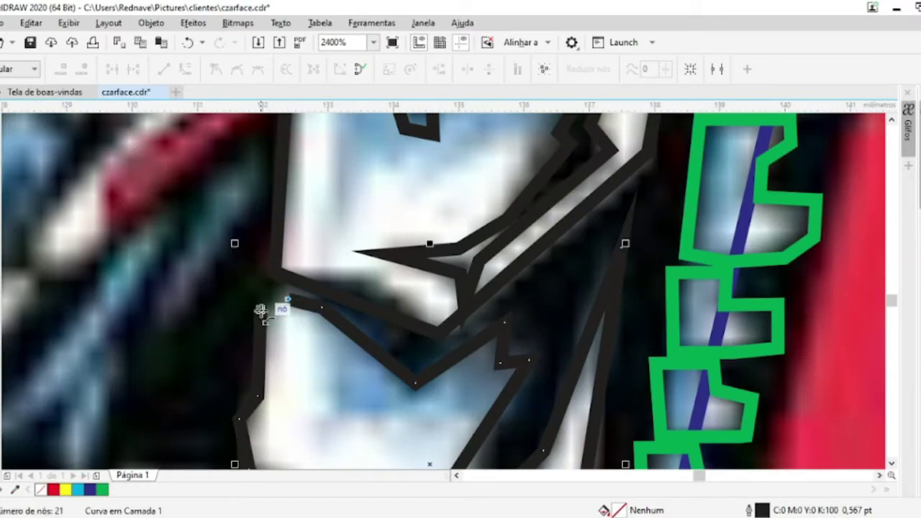
pyautogui.scroll(-1, 284, 301)
pyautogui.scroll(-1, 284, 302)
# Combine the three traced plate pieces into one curve with a yellow outline
pyautogui.press('space')
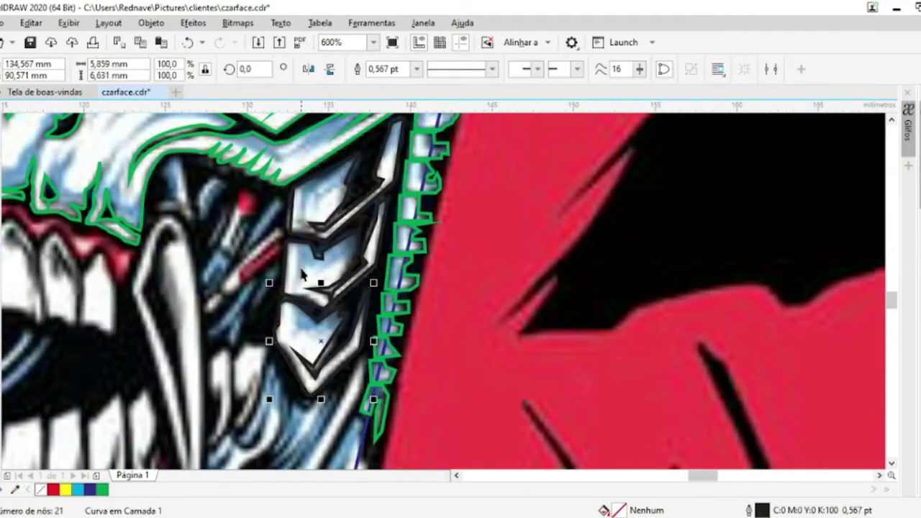
pyautogui.keyDown('shift'); pyautogui.click(321, 173); pyautogui.keyUp('shift')
pyautogui.click(388, 70)
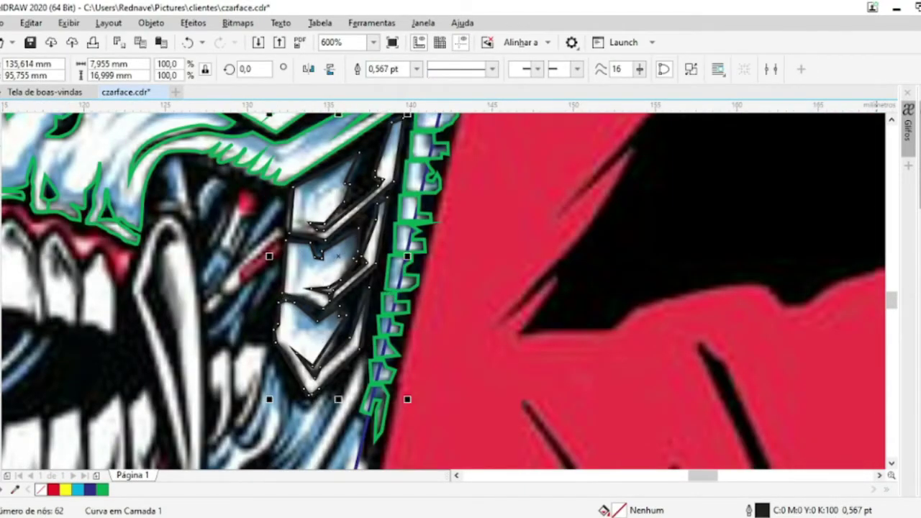
pyautogui.rightClick(65, 490)
# Combine both cheek plates with the green helmet outline into a single curve
pyautogui.scroll(-2, 638, 425)
pyautogui.keyDown('shift'); pyautogui.click(365, 379); pyautogui.keyUp('shift')
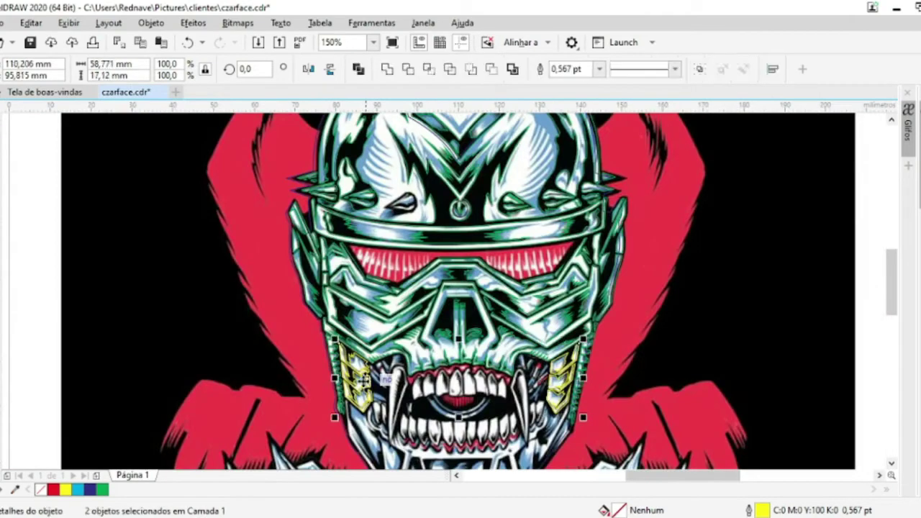
pyautogui.click(387, 70)
pyautogui.click(388, 70)
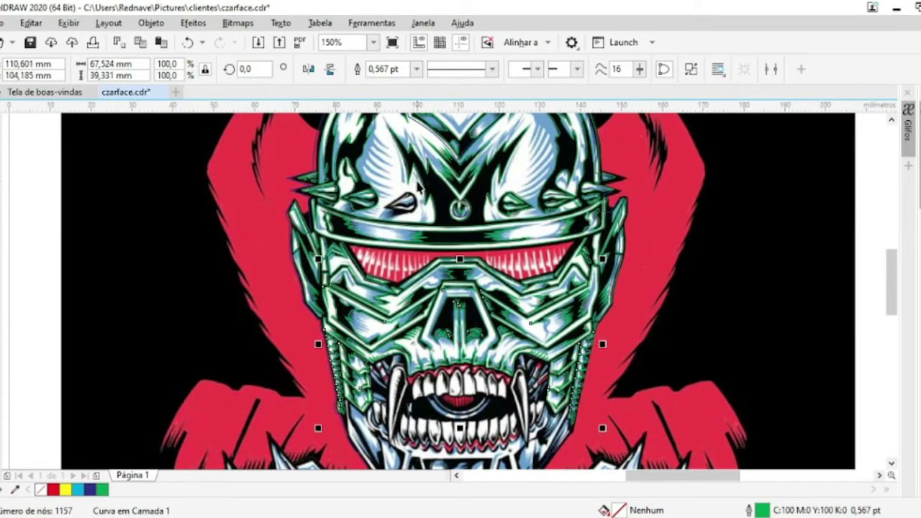
# Trace the inner jaw line and chin edge beside the cape with Bézier nodes
pyautogui.scroll(3, 341, 311)
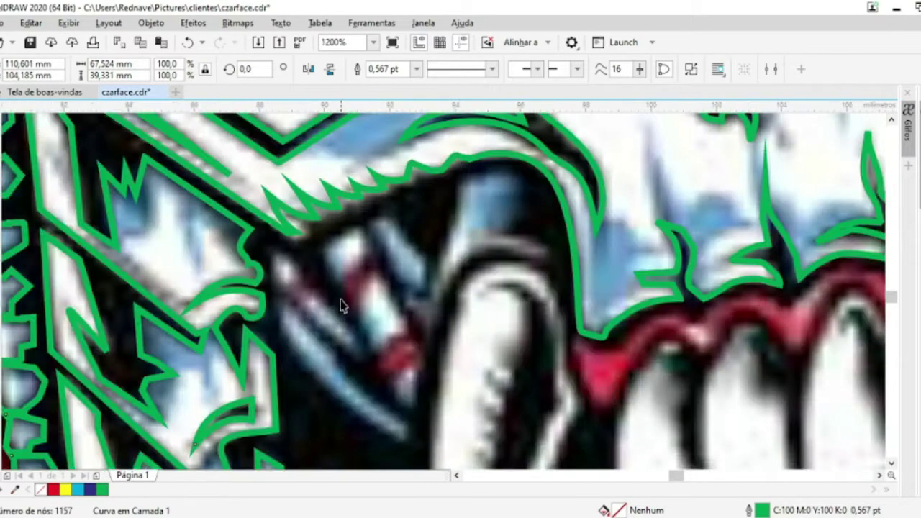
pyautogui.scroll(-2, 341, 305)
pyautogui.scroll(2, 168, 344)
pyautogui.scroll(2, 240, 241)
pyautogui.scroll(1, 291, 296)
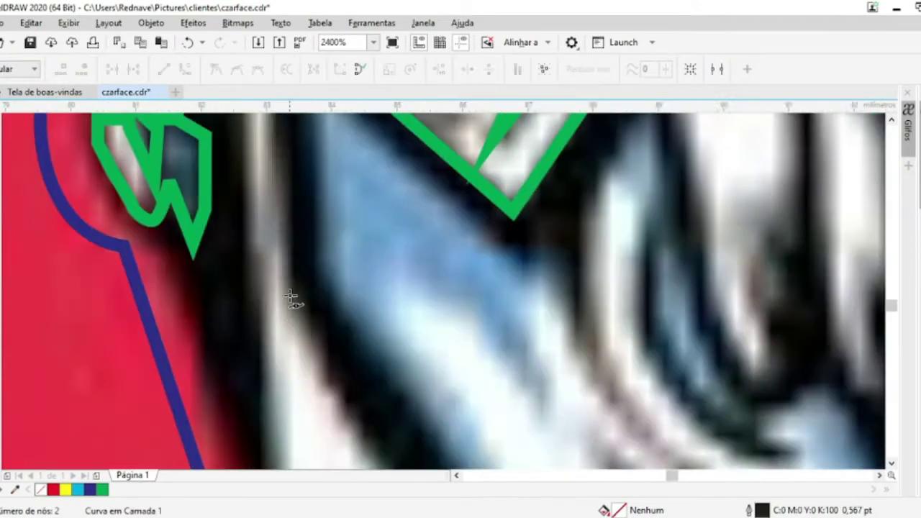
pyautogui.click(291, 296)
pyautogui.scroll(-2, 252, 195)
pyautogui.scroll(-2, 301, 345)
pyautogui.scroll(4, 301, 344)
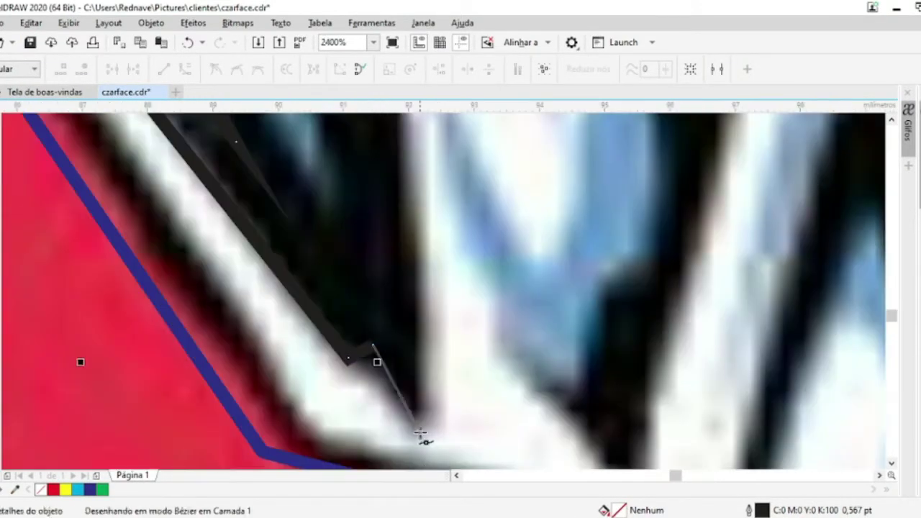
pyautogui.scroll(-2, 421, 432)
pyautogui.click(420, 275)
pyautogui.scroll(2, 420, 288)
pyautogui.click(378, 273)
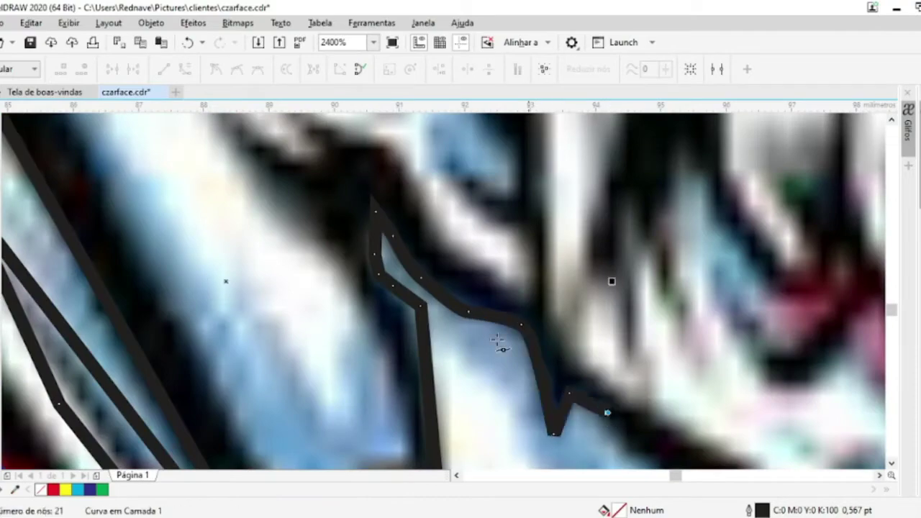
pyautogui.scroll(-1, 499, 344)
pyautogui.scroll(-3, 486, 323)
pyautogui.scroll(3, 526, 344)
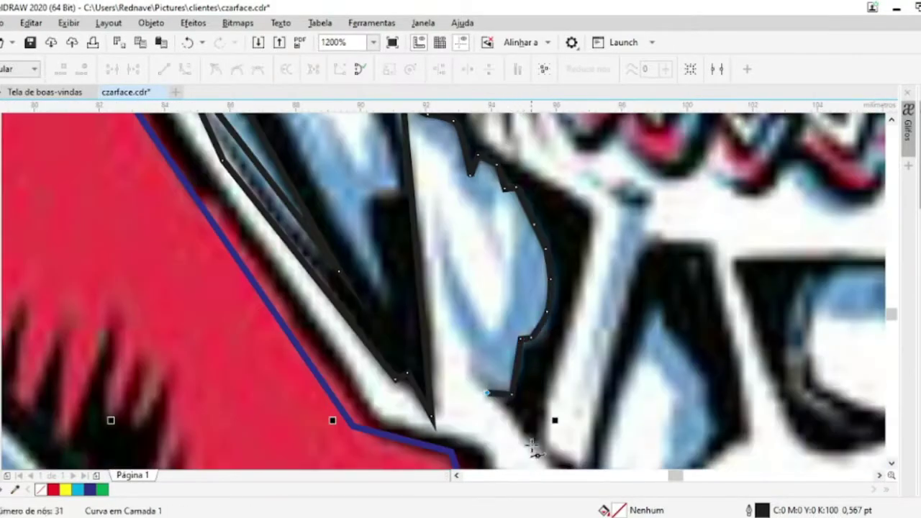
pyautogui.scroll(-2, 540, 418)
pyautogui.scroll(1, 547, 381)
pyautogui.scroll(1, 547, 368)
pyautogui.click(545, 353)
pyautogui.scroll(2, 440, 286)
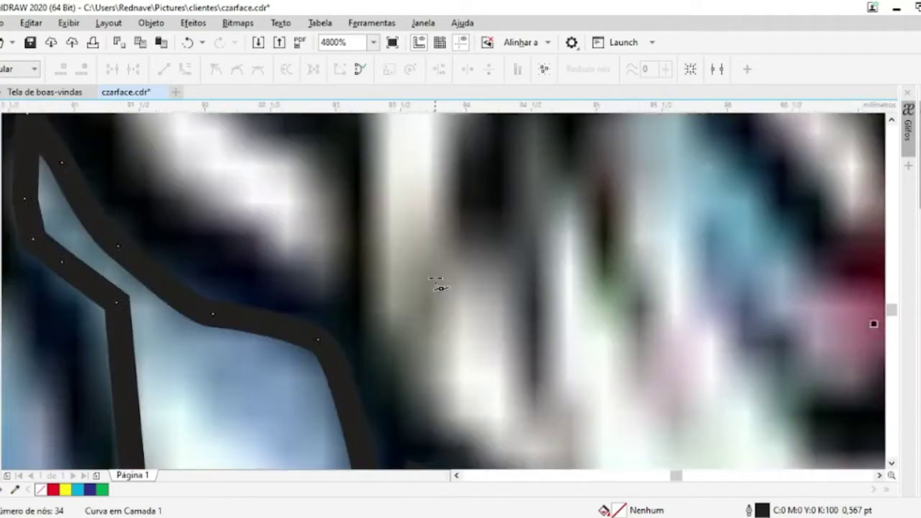
pyautogui.scroll(-1, 440, 287)
pyautogui.scroll(-2, 454, 294)
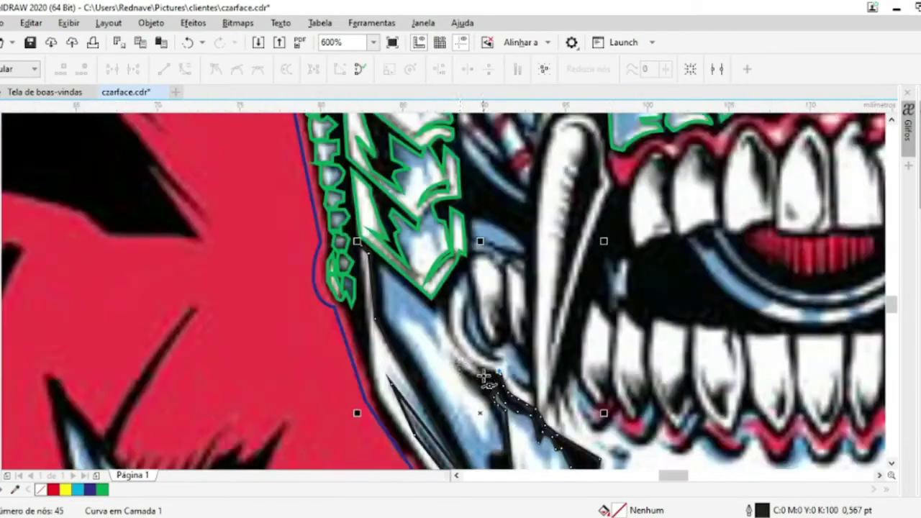
pyautogui.scroll(-1, 432, 375)
pyautogui.scroll(1, 503, 413)
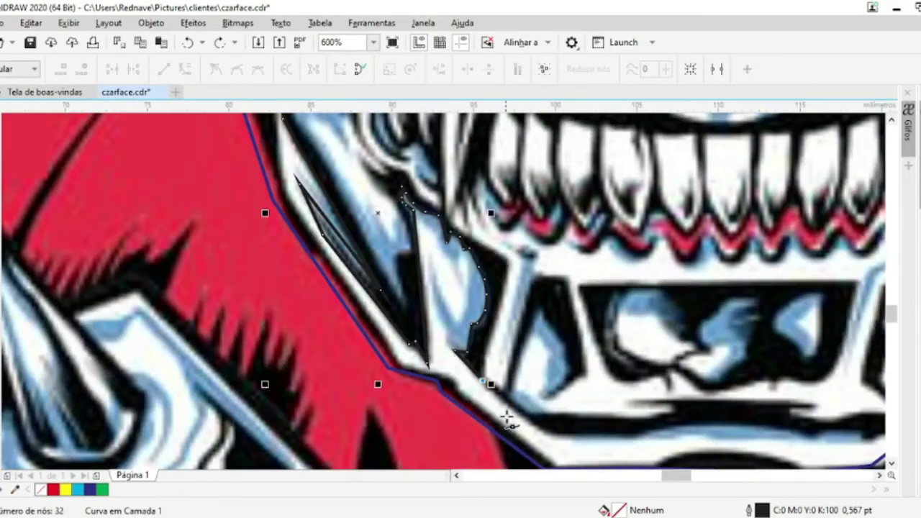
pyautogui.scroll(1, 507, 417)
pyautogui.click(525, 432)
pyautogui.scroll(-1, 582, 449)
pyautogui.click(754, 444)
pyautogui.scroll(1, 765, 436)
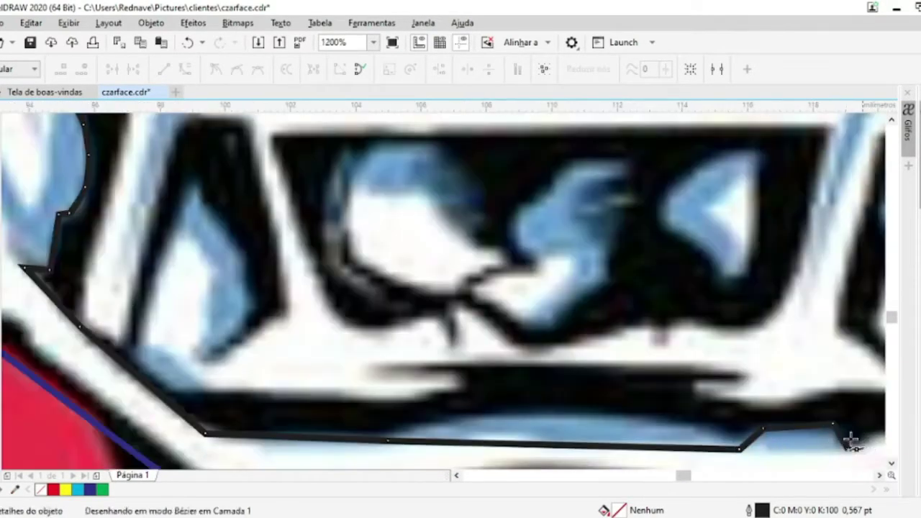
pyautogui.scroll(-1, 850, 442)
pyautogui.scroll(1, 609, 354)
pyautogui.click(608, 355)
pyautogui.scroll(-1, 702, 351)
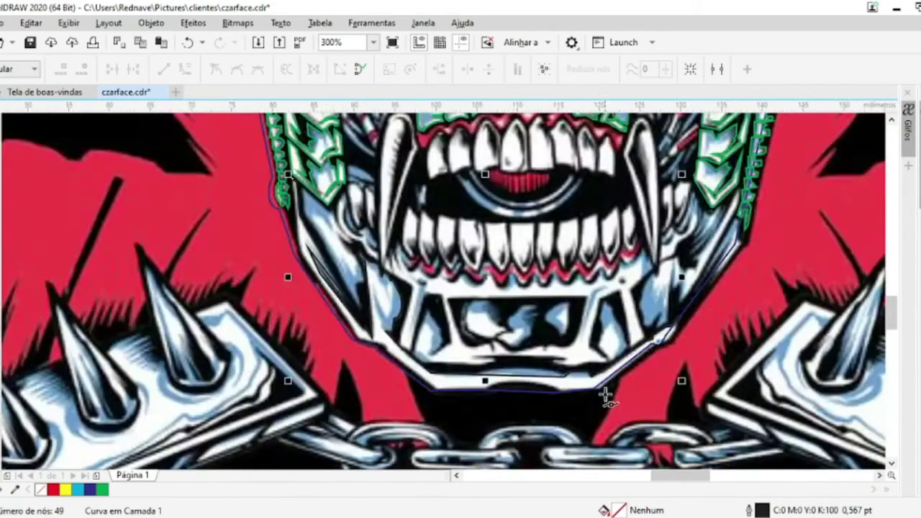
pyautogui.scroll(1, 603, 391)
# Add more points along the chin outline and finish that curve
pyautogui.click(422, 386)
pyautogui.click(295, 384)
pyautogui.scroll(-1, 96, 382)
pyautogui.scroll(2, 306, 446)
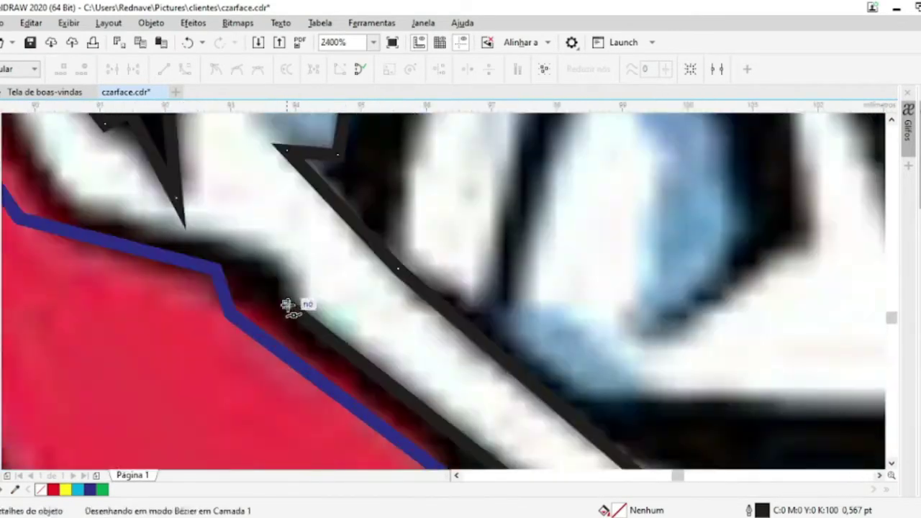
pyautogui.scroll(-2, 128, 226)
pyautogui.scroll(1, 169, 150)
pyautogui.scroll(-3, 202, 199)
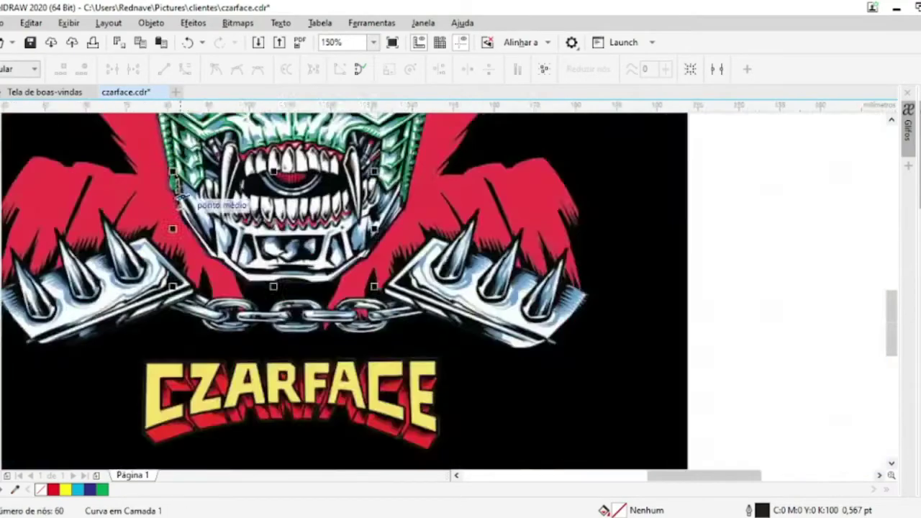
pyautogui.scroll(3, 193, 225)
pyautogui.scroll(-2, 193, 226)
pyautogui.scroll(1, 409, 351)
pyautogui.press('space')
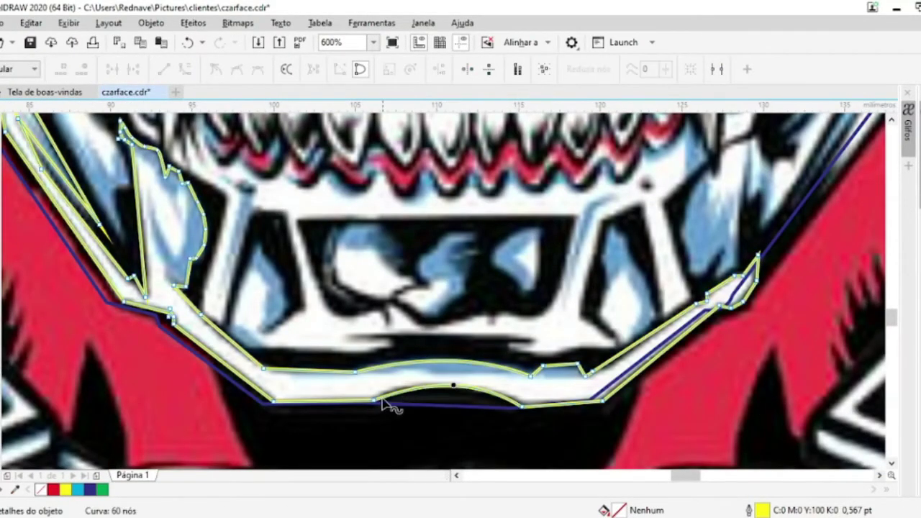
pyautogui.press('space')
pyautogui.scroll(-3, 390, 401)
pyautogui.scroll(3, 216, 288)
pyautogui.scroll(-2, 286, 252)
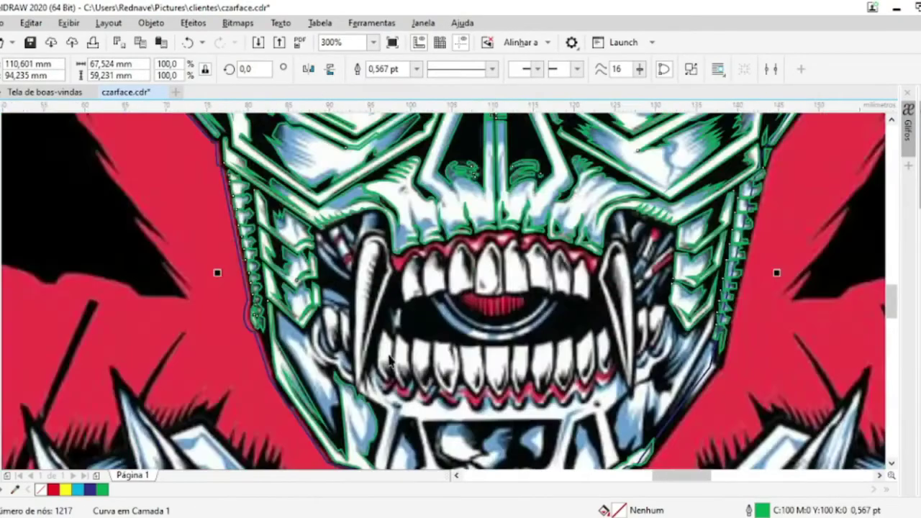
pyautogui.scroll(1, 285, 252)
# Trace the last jaw detail and close the 42-node curve at its start node
pyautogui.press('space')
pyautogui.scroll(2, 239, 167)
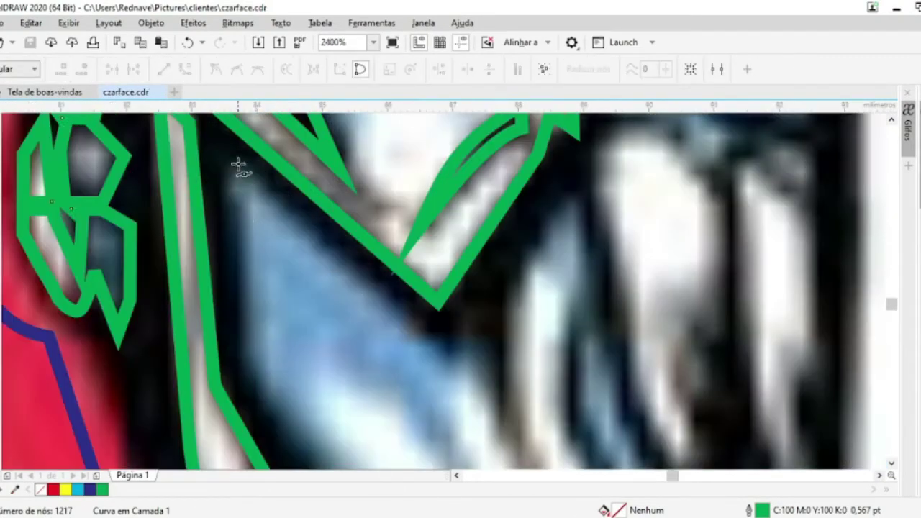
pyautogui.scroll(-1, 300, 418)
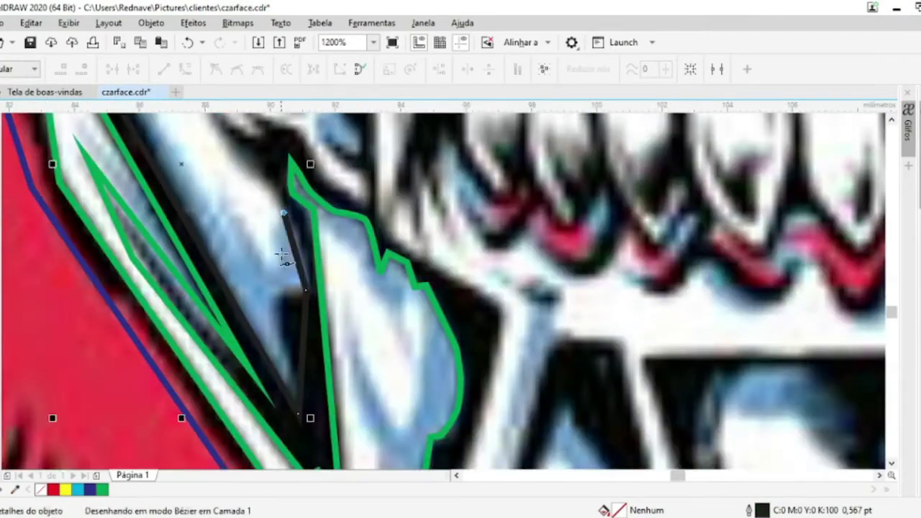
pyautogui.scroll(2, 285, 255)
pyautogui.click(370, 276)
pyautogui.scroll(2, 418, 349)
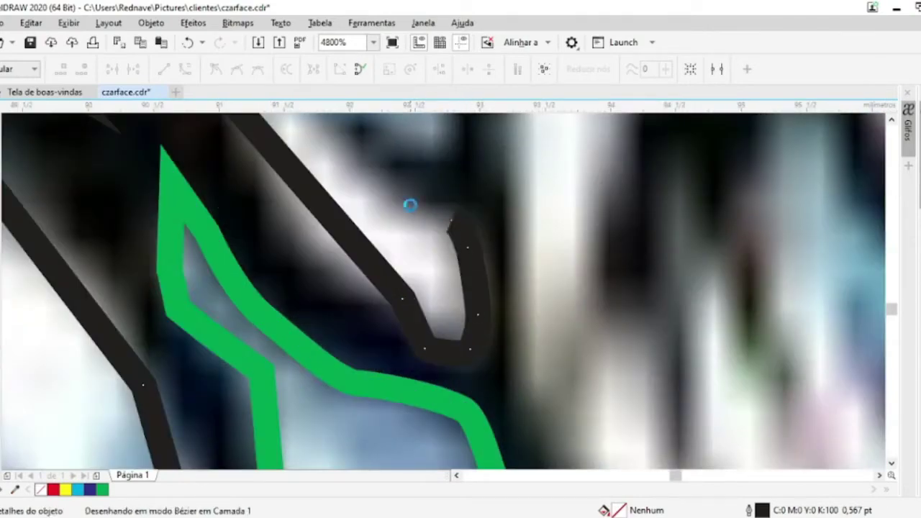
pyautogui.scroll(-1, 410, 205)
pyautogui.scroll(2, 473, 360)
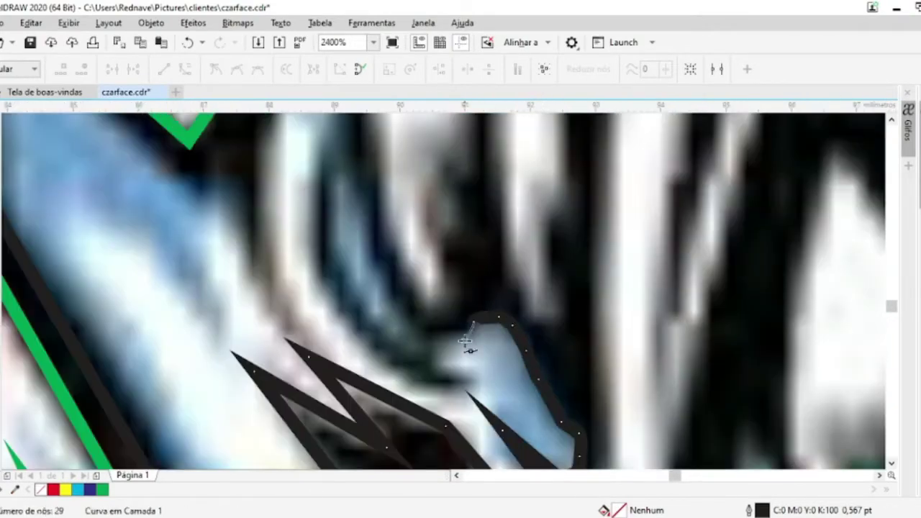
pyautogui.scroll(2, 457, 390)
pyautogui.click(385, 254)
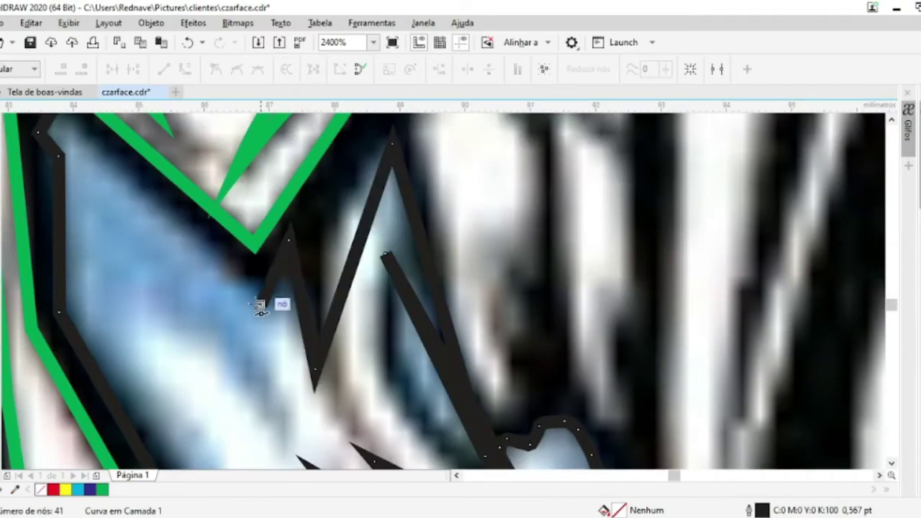
pyautogui.click(260, 306)
pyautogui.scroll(-2, 350, 237)
pyautogui.scroll(-2, 391, 288)
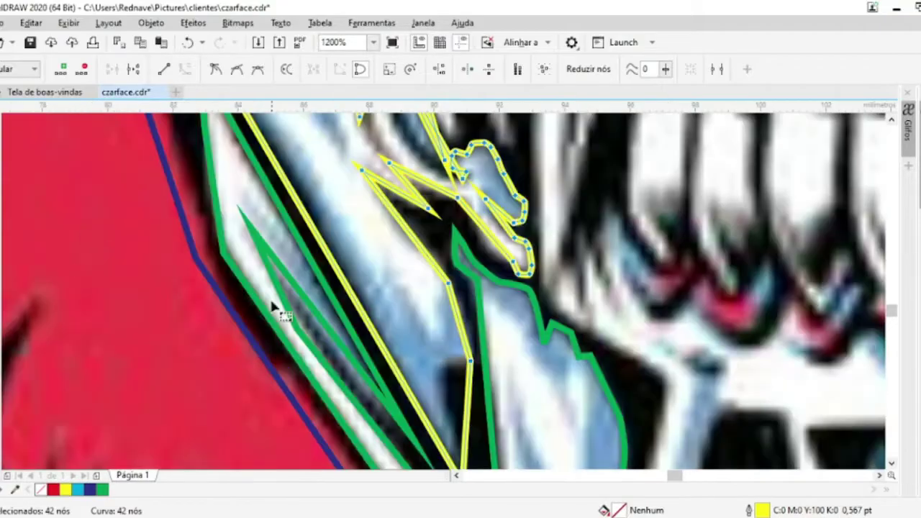
# Reshape the yellow curve's inner hook by bending segments and adding a cusp node
pyautogui.scroll(2, 446, 382)
pyautogui.click(432, 352)
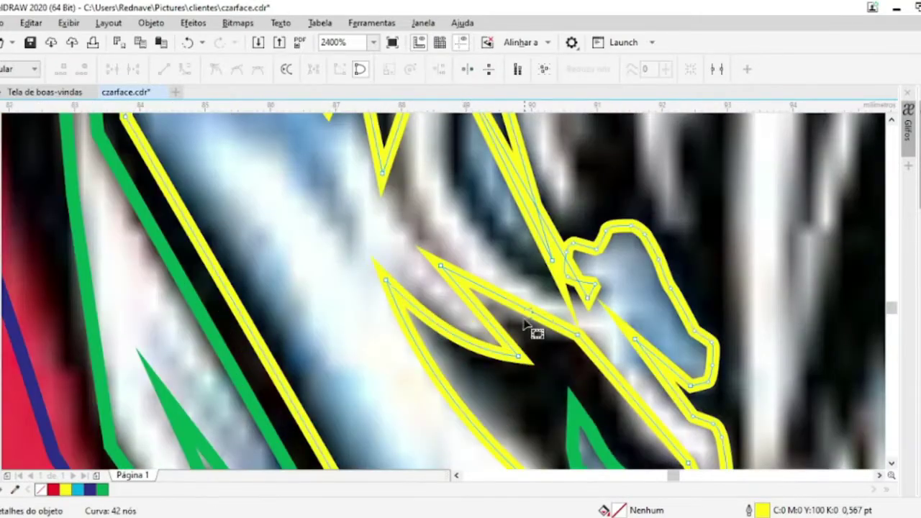
pyautogui.scroll(-2, 528, 327)
pyautogui.scroll(2, 597, 405)
pyautogui.scroll(-1, 525, 333)
pyautogui.moveTo(516, 276); pyautogui.dragTo(501, 274)
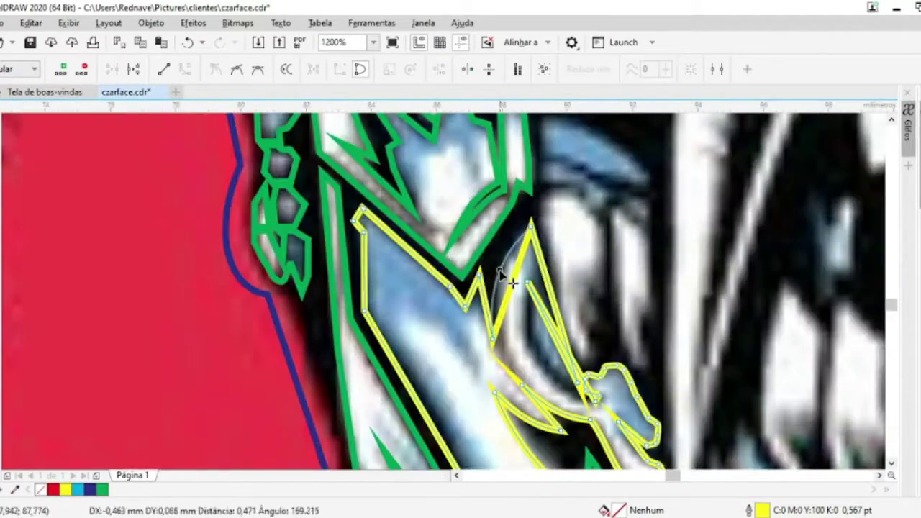
pyautogui.scroll(1, 556, 311)
pyautogui.moveTo(560, 366); pyautogui.dragTo(584, 322)
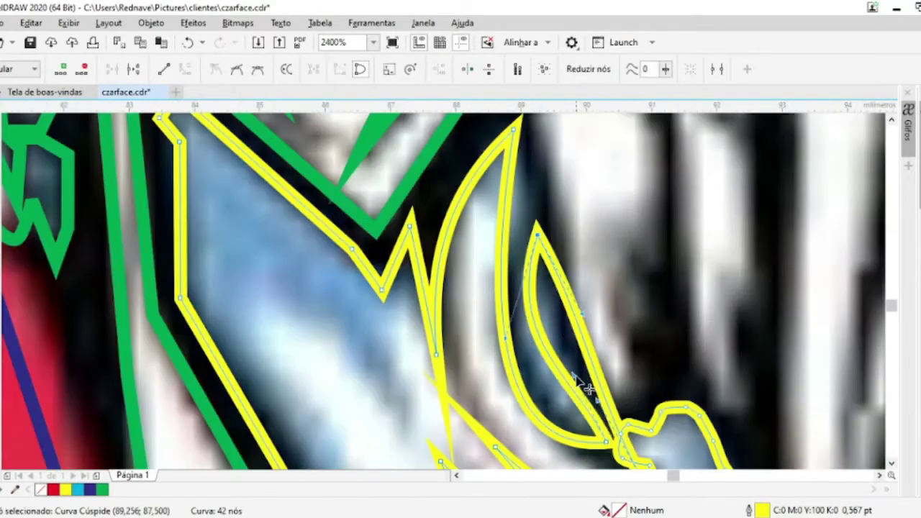
pyautogui.scroll(1, 583, 317)
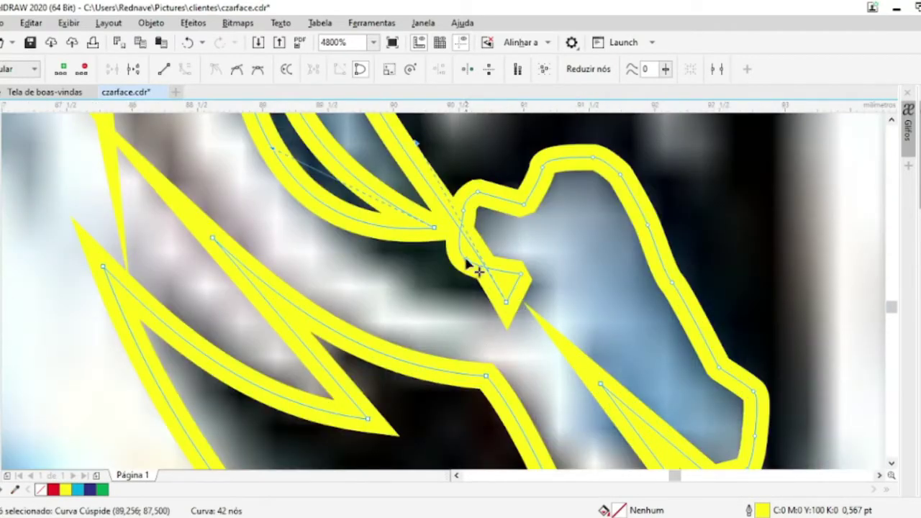
pyautogui.doubleClick(496, 289)
pyautogui.moveTo(496, 289); pyautogui.dragTo(509, 308)
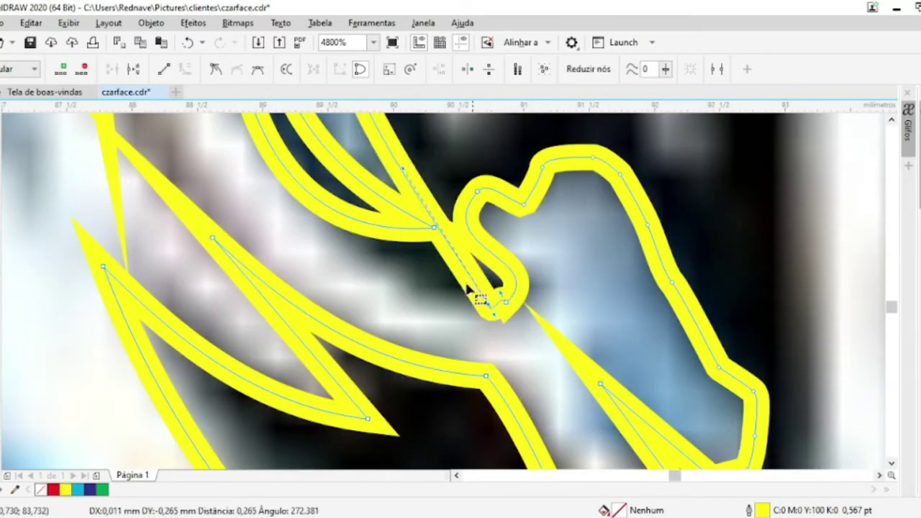
pyautogui.click(611, 389)
pyautogui.scroll(-2, 609, 395)
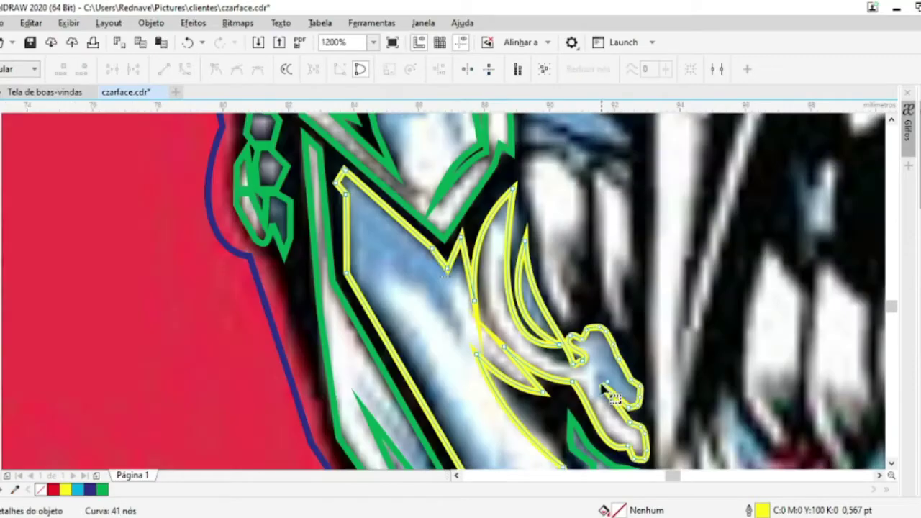
pyautogui.scroll(1, 504, 346)
pyautogui.moveTo(475, 322); pyautogui.dragTo(499, 331)
pyautogui.scroll(-1, 305, 376)
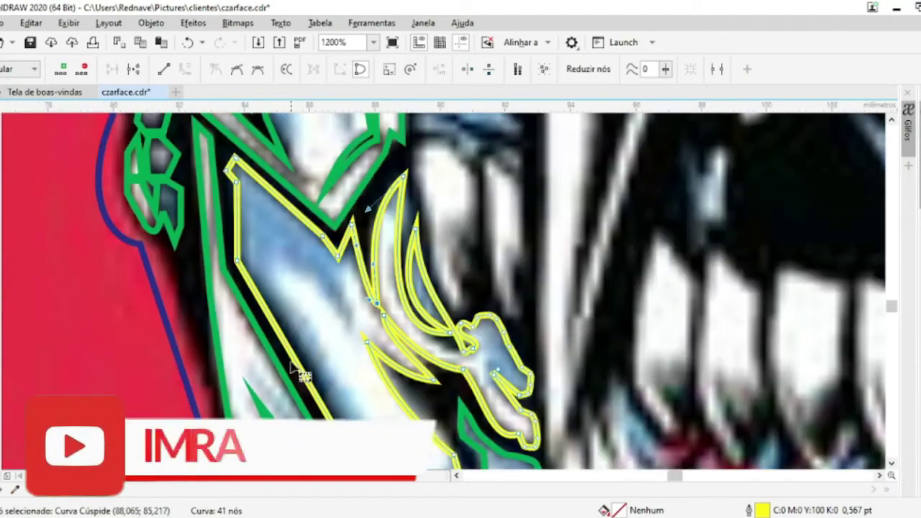
pyautogui.scroll(-3, 309, 380)
pyautogui.scroll(2, 204, 300)
# Trace a closed outline around the blue region and a new curve below it
pyautogui.press('space')
pyautogui.scroll(-2, 204, 301)
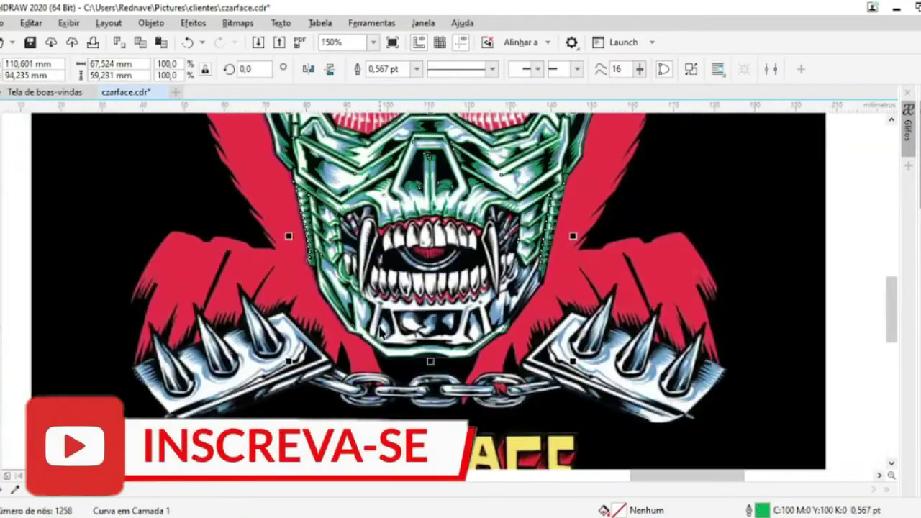
pyautogui.scroll(-1, 425, 297)
pyautogui.scroll(2, 377, 317)
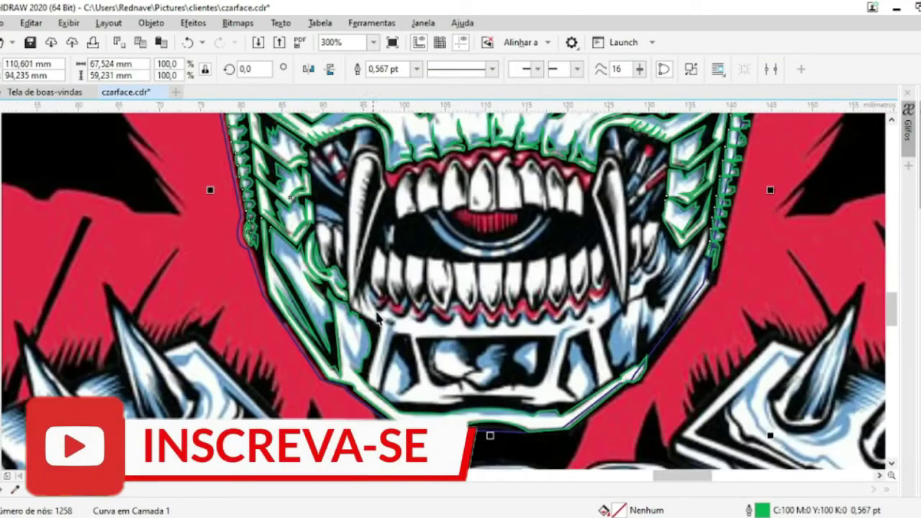
pyautogui.scroll(2, 320, 214)
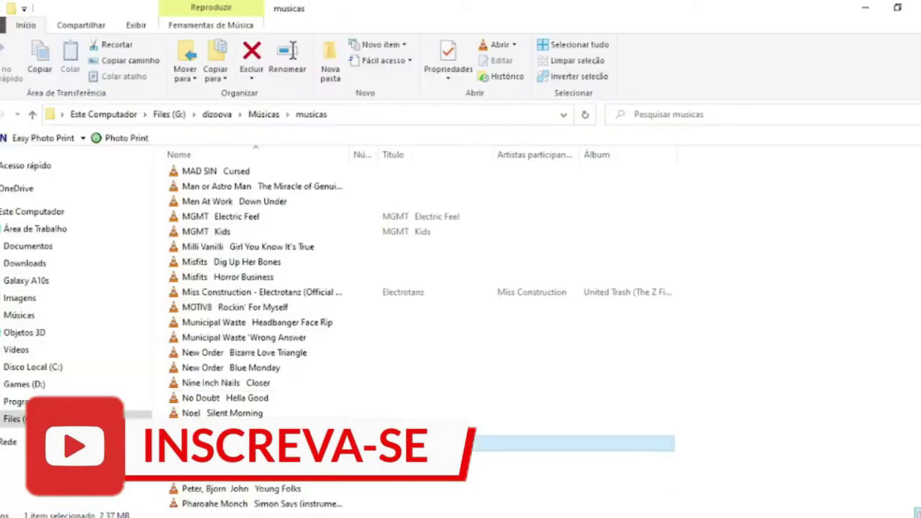
pyautogui.press('F10')
pyautogui.scroll(2, 313, 215)
pyautogui.scroll(-2, 314, 215)
pyautogui.scroll(2, 267, 264)
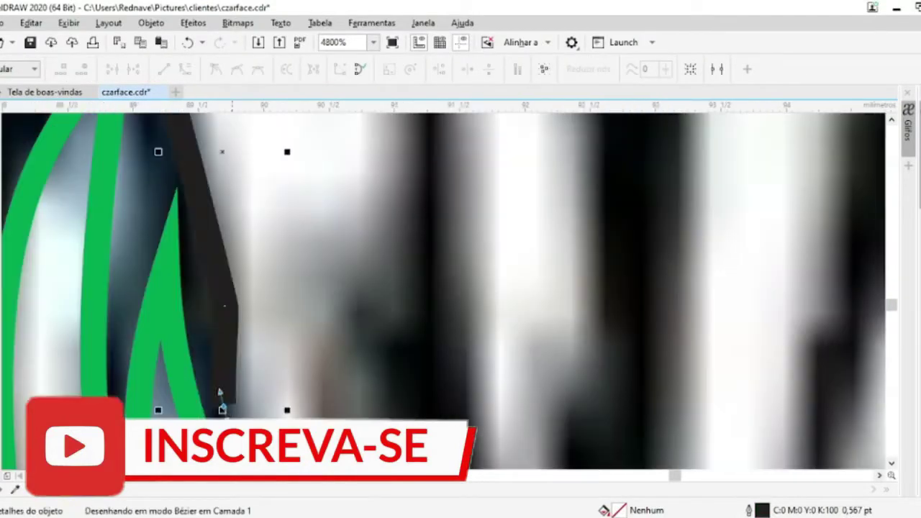
pyautogui.scroll(-1, 304, 401)
pyautogui.click(322, 239)
pyautogui.click(312, 204)
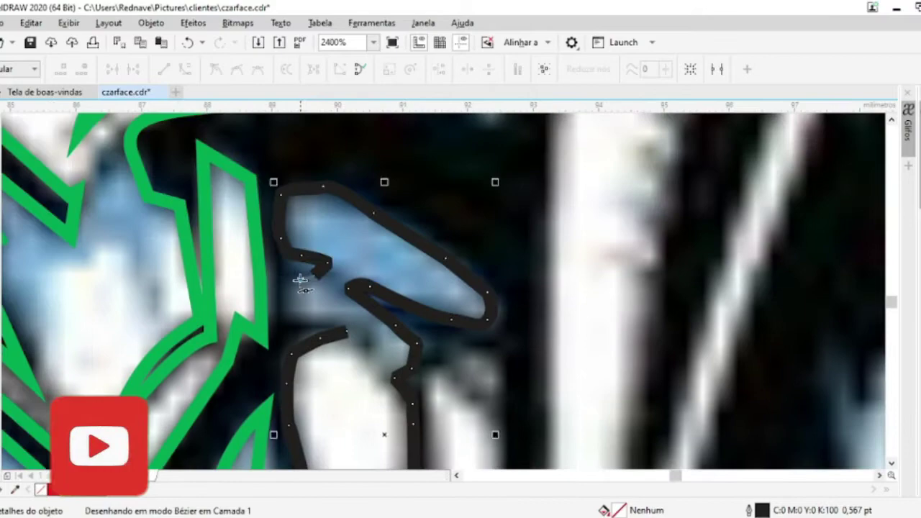
pyautogui.click(350, 329)
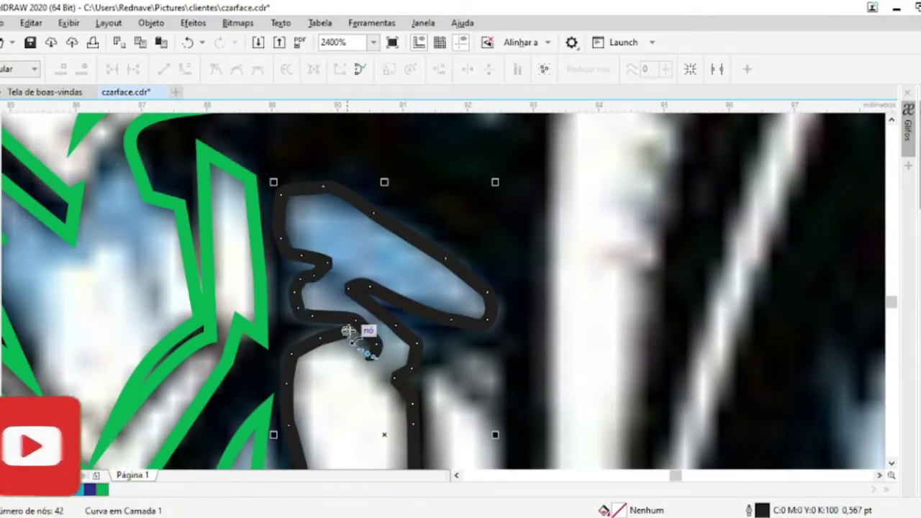
pyautogui.click(461, 371)
pyautogui.scroll(-3, 427, 450)
pyautogui.click(392, 337)
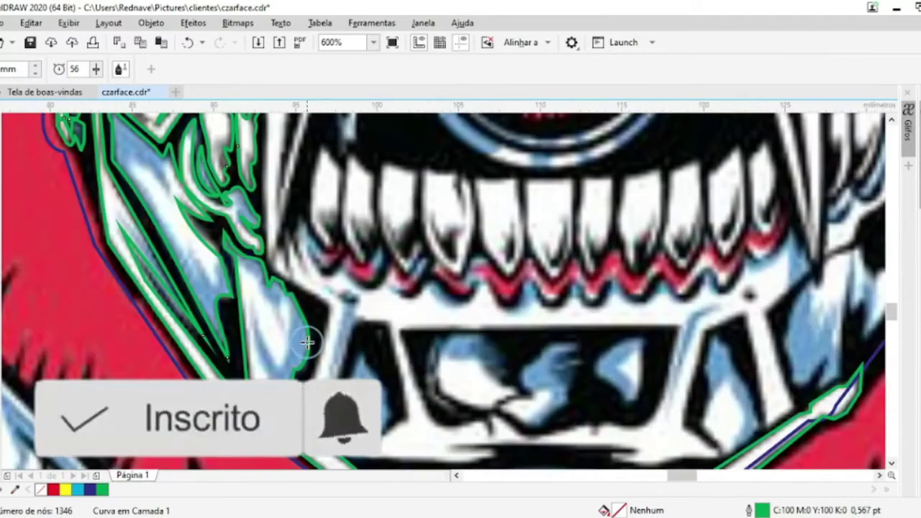
pyautogui.scroll(-3, 307, 342)
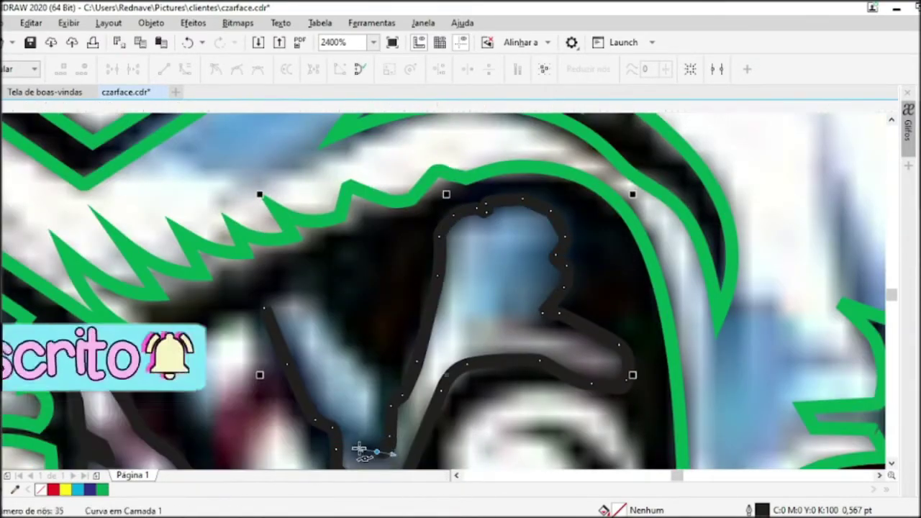
pyautogui.scroll(2, 272, 330)
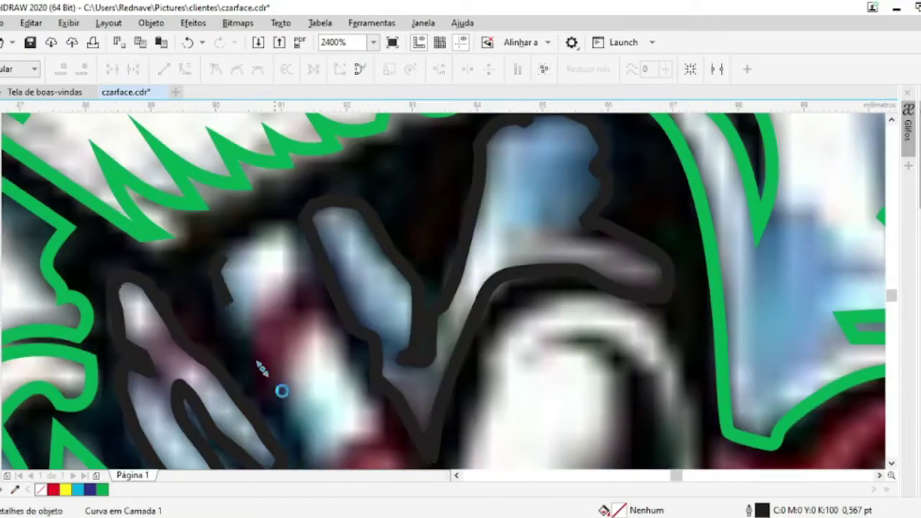
pyautogui.scroll(1, 247, 340)
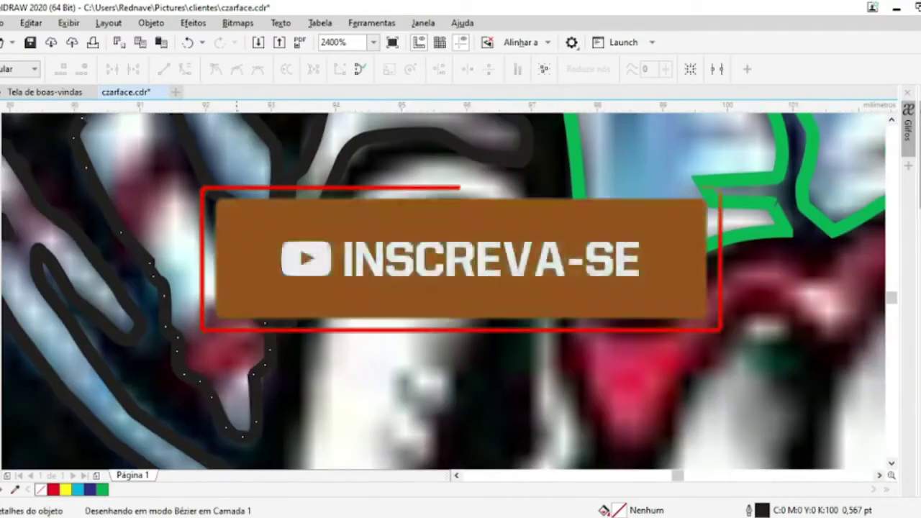
pyautogui.scroll(1, 183, 249)
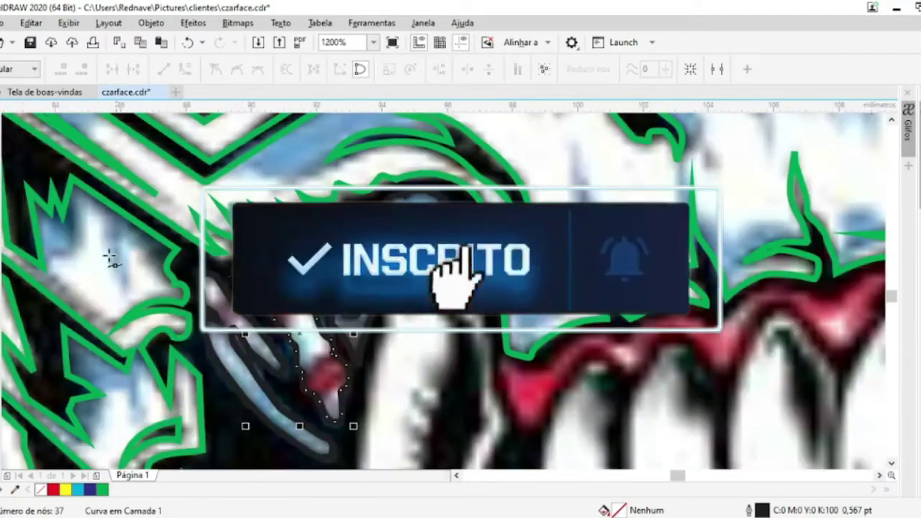
pyautogui.scroll(-2, 186, 258)
pyautogui.scroll(1, 186, 258)
# Trim the outline with a small rectangle, then delete the leftover rectangle
pyautogui.press('F6')
pyautogui.moveTo(444, 215)
pyautogui.mouseDown()
pyautogui.moveTo(415, 374)
pyautogui.moveTo(354, 220)
pyautogui.mouseUp()
pyautogui.scroll(-1, 353, 220)
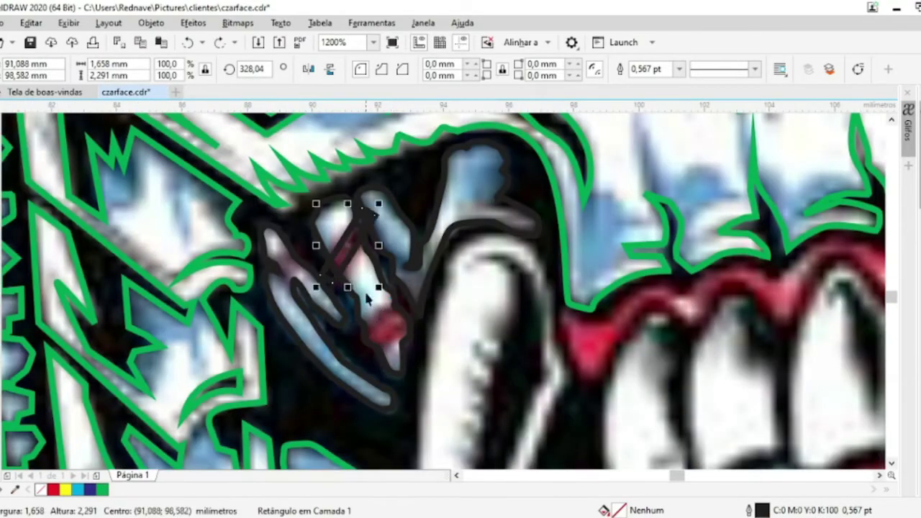
pyautogui.keyDown('shift'); pyautogui.click(367, 299); pyautogui.keyUp('shift')
pyautogui.click(407, 68)
pyautogui.click(375, 209)
pyautogui.press('Delete')
# Select the red-filled piece together with its surrounding outline
pyautogui.scroll(1, 373, 360)
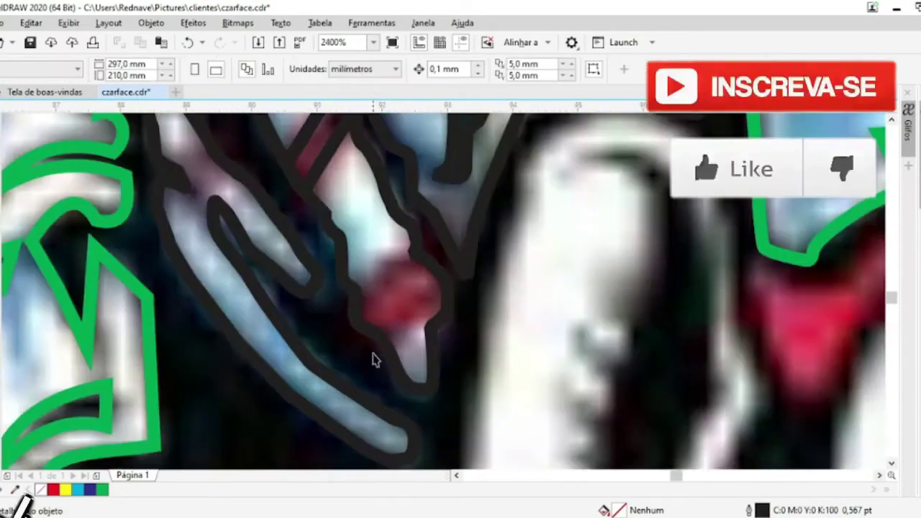
pyautogui.click(339, 339)
pyautogui.press('F10')
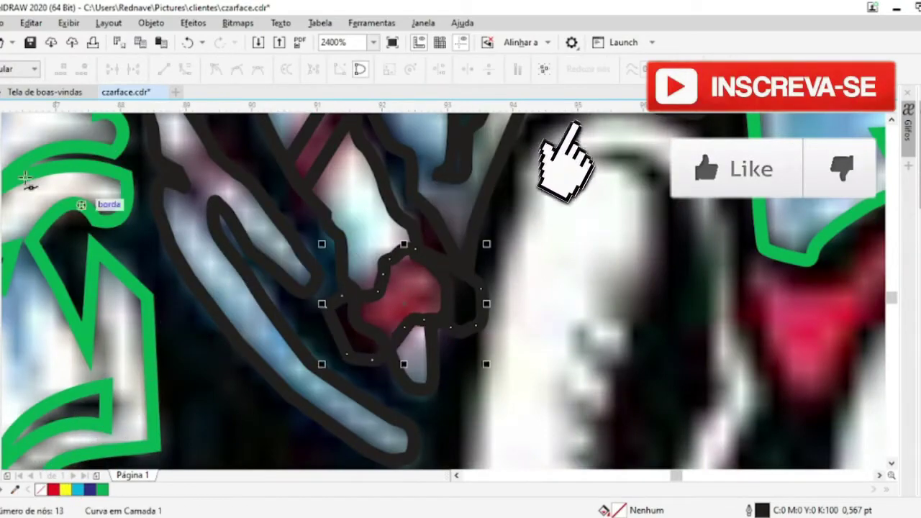
pyautogui.click(335, 323)
pyautogui.keyDown('shift'); pyautogui.click(374, 288); pyautogui.keyUp('shift')
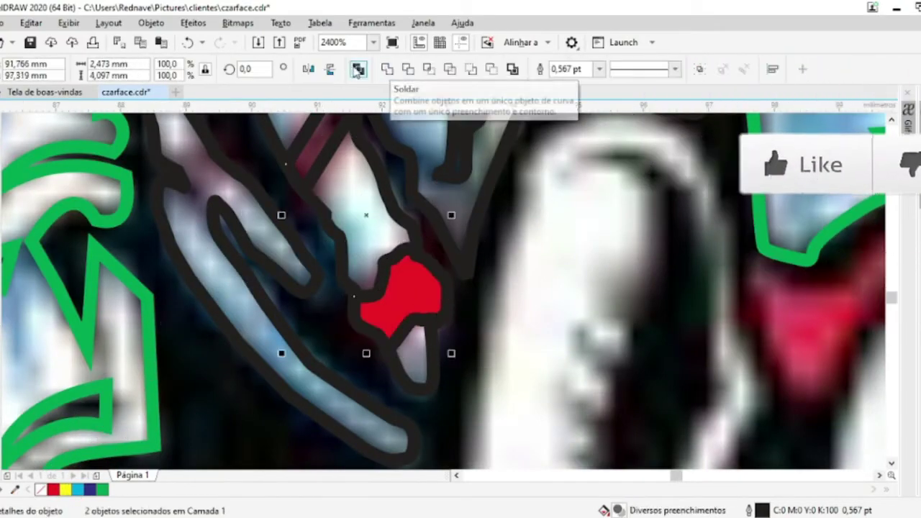
pyautogui.scroll(-2, 388, 288)
# Combine the two selected pieces into one curve, then trace down the left fang's outer edge
pyautogui.click(358, 69)
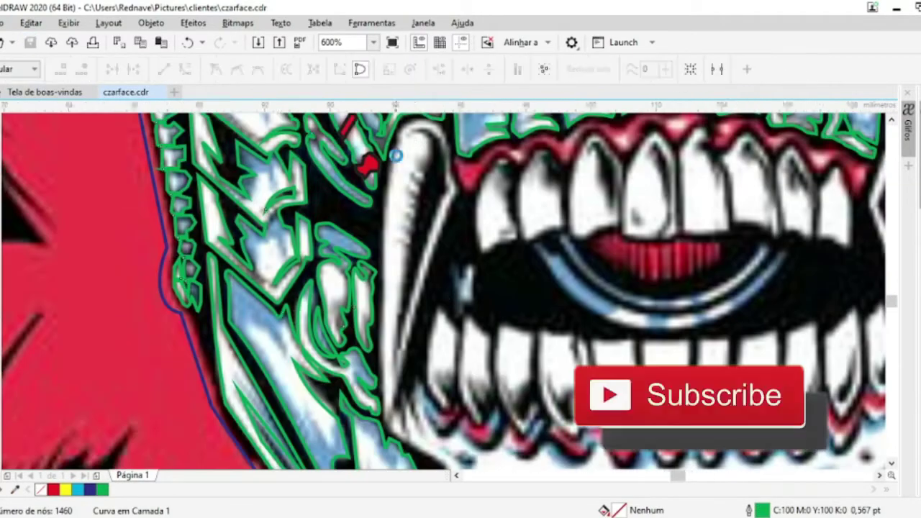
pyautogui.scroll(1, 371, 216)
pyautogui.click(371, 146)
pyautogui.click(371, 198)
pyautogui.click(370, 251)
pyautogui.click(371, 292)
pyautogui.scroll(-1, 387, 313)
pyautogui.scroll(1, 444, 148)
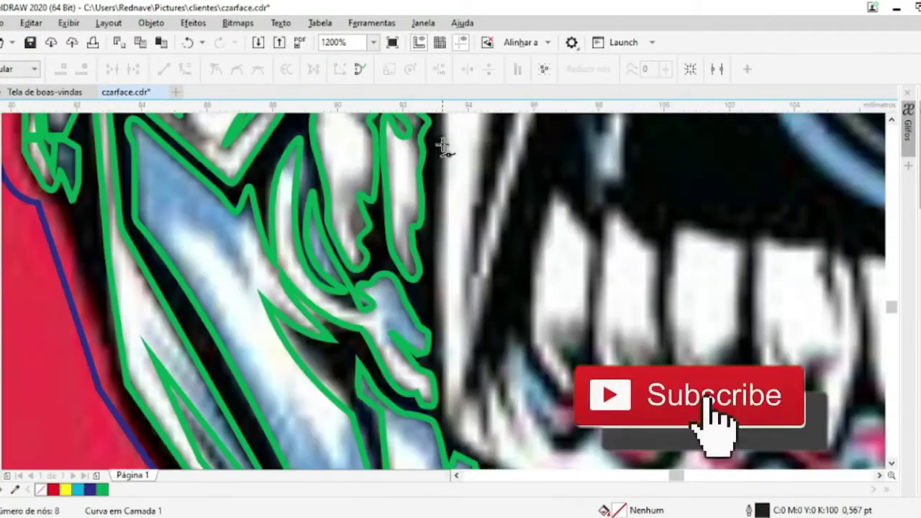
pyautogui.scroll(1, 435, 364)
pyautogui.scroll(-3, 539, 405)
pyautogui.scroll(2, 552, 421)
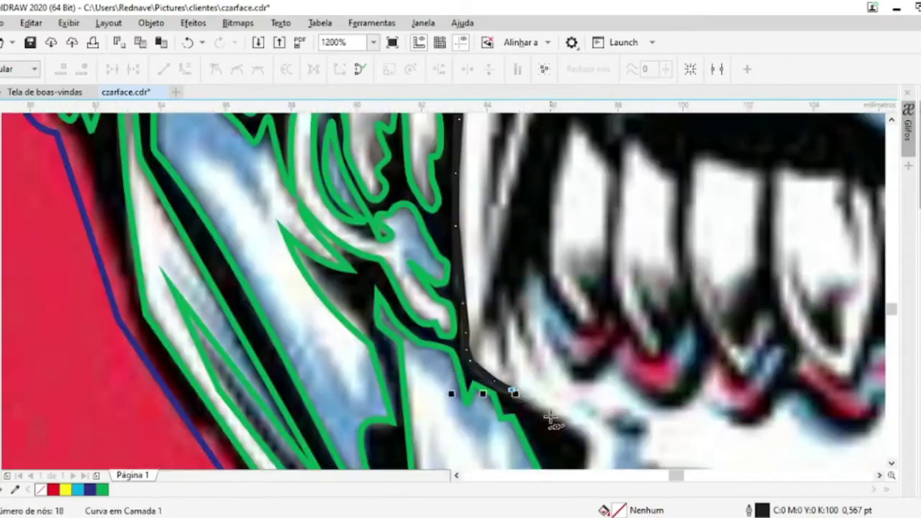
# Extend the black trace down and right along the jaw's dark edge
pyautogui.click(576, 319)
pyautogui.click(578, 351)
pyautogui.click(558, 428)
pyautogui.scroll(-2, 546, 388)
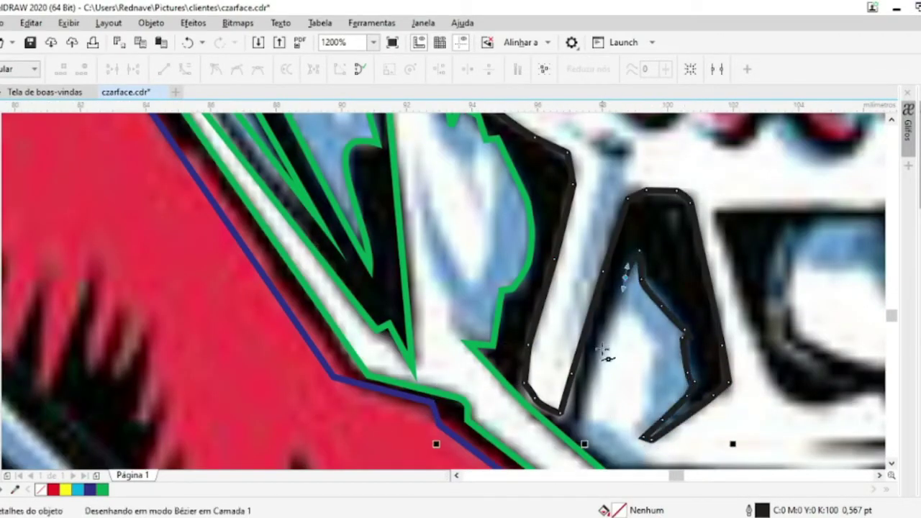
pyautogui.scroll(-2, 607, 356)
pyautogui.scroll(1, 720, 300)
pyautogui.scroll(1, 430, 341)
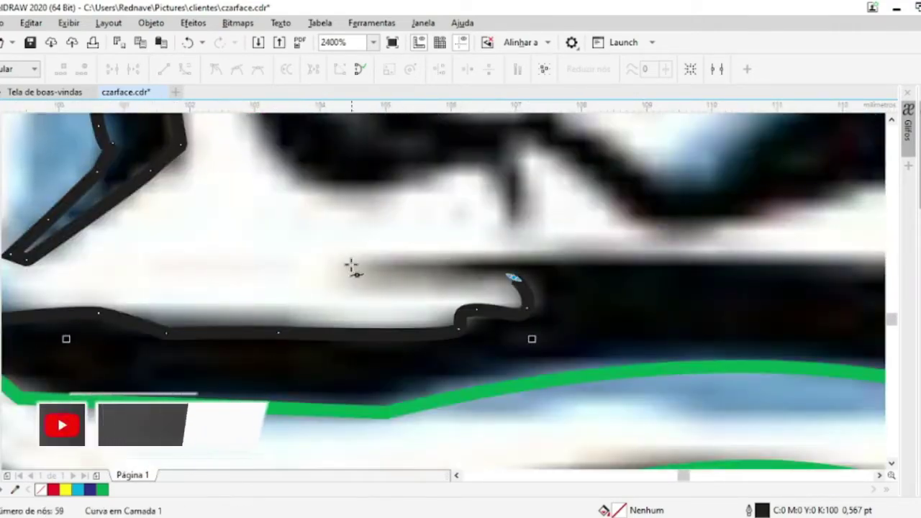
pyautogui.scroll(-1, 353, 268)
pyautogui.moveTo(387, 312); pyautogui.dragTo(362, 350)
pyautogui.click(638, 386)
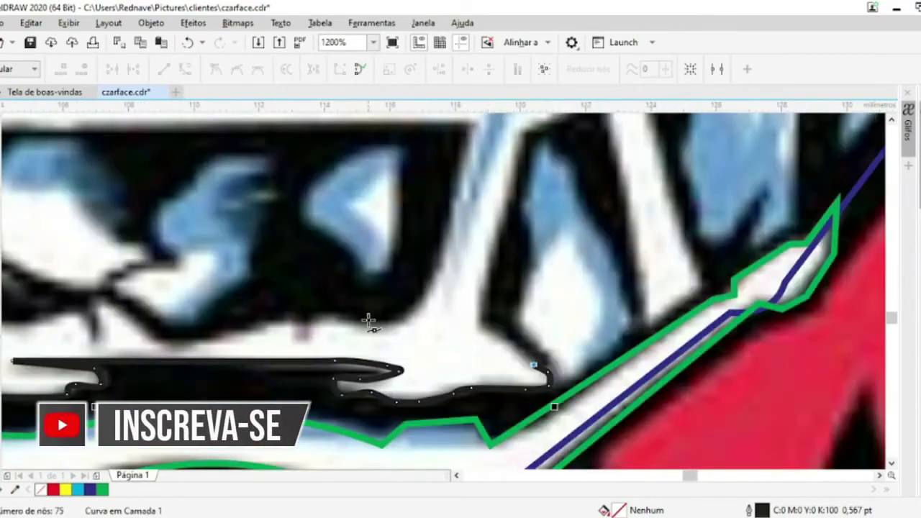
pyautogui.scroll(1, 471, 267)
pyautogui.scroll(-2, 504, 317)
pyautogui.scroll(2, 554, 392)
# Continue the trace left along the red gum line beneath the upper teeth
pyautogui.click(560, 410)
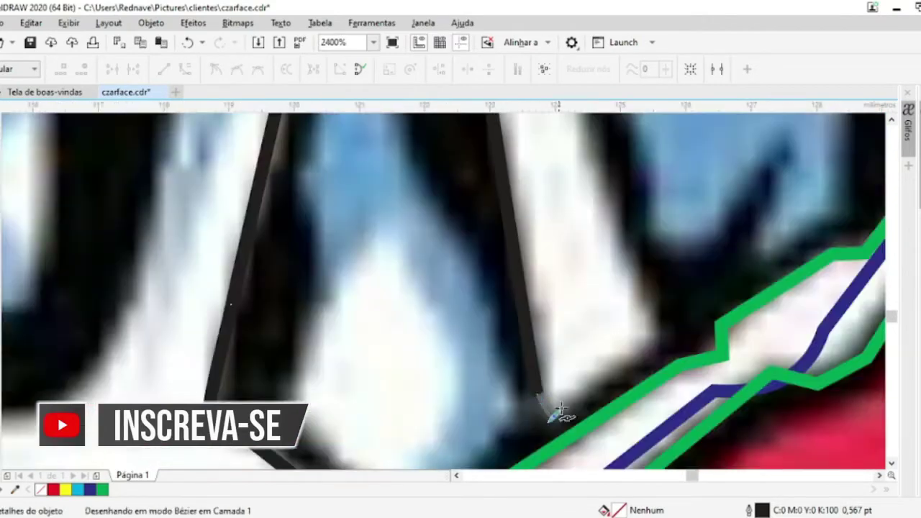
pyautogui.scroll(-1, 576, 231)
pyautogui.scroll(1, 624, 191)
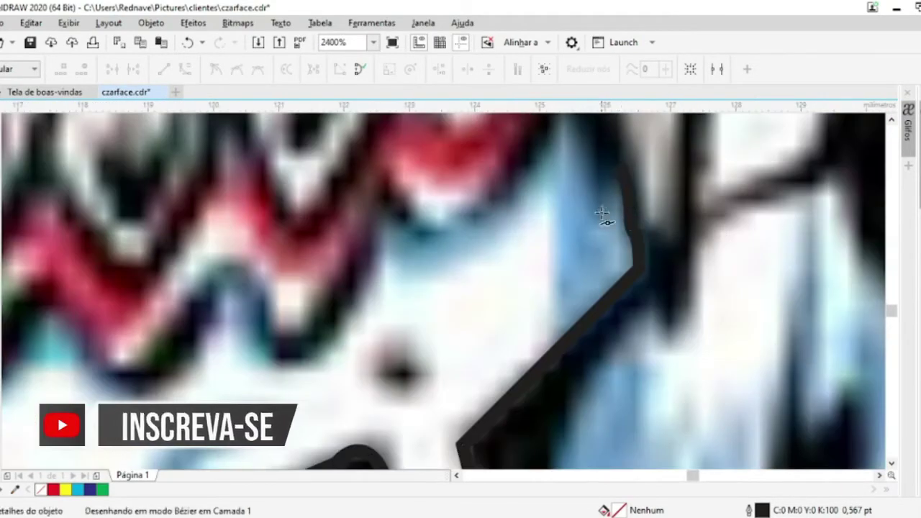
pyautogui.scroll(-1, 603, 211)
pyautogui.scroll(1, 541, 253)
pyautogui.click(541, 253)
pyautogui.scroll(-1, 495, 382)
pyautogui.click(230, 368)
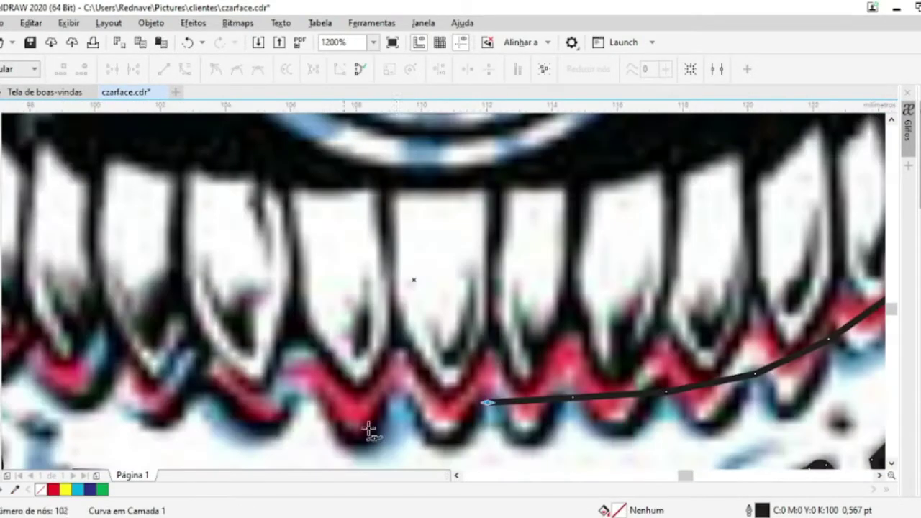
pyautogui.scroll(1, 214, 398)
pyautogui.click(237, 324)
pyautogui.scroll(-1, 213, 348)
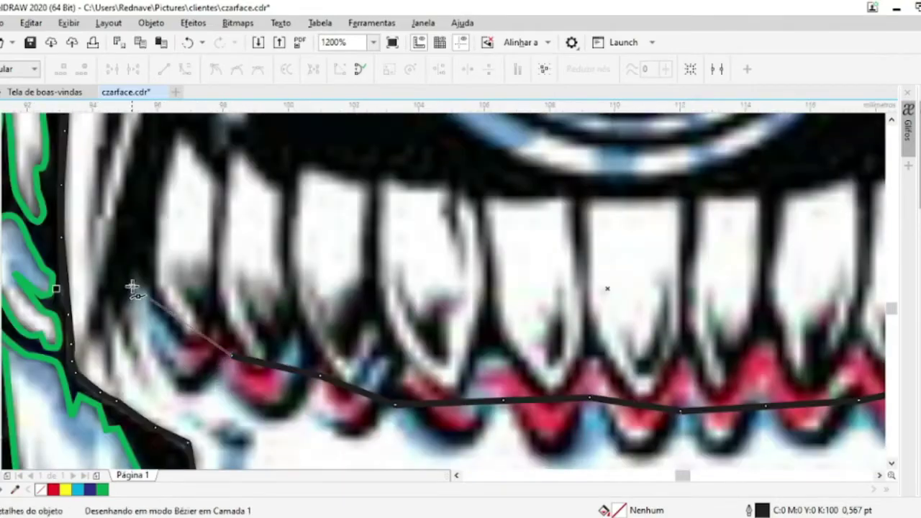
pyautogui.scroll(1, 131, 351)
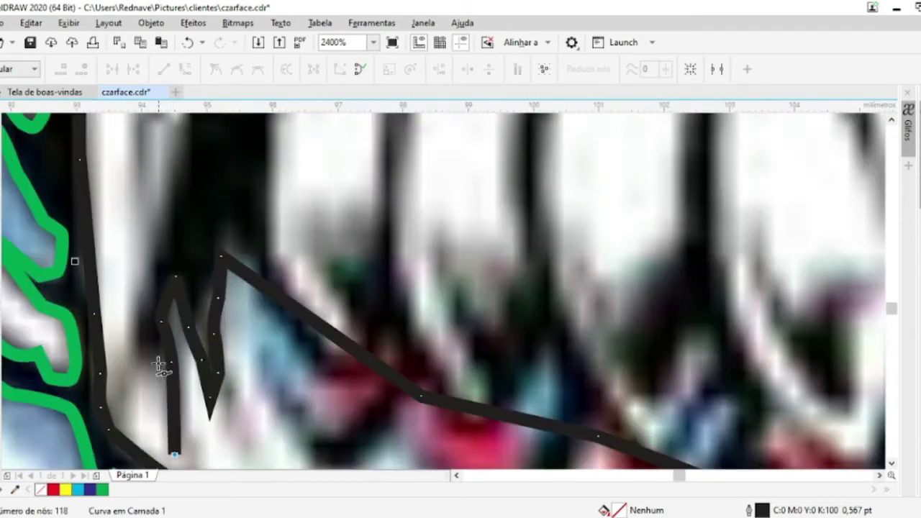
pyautogui.click(160, 365)
pyautogui.scroll(-2, 216, 359)
pyautogui.scroll(2, 154, 264)
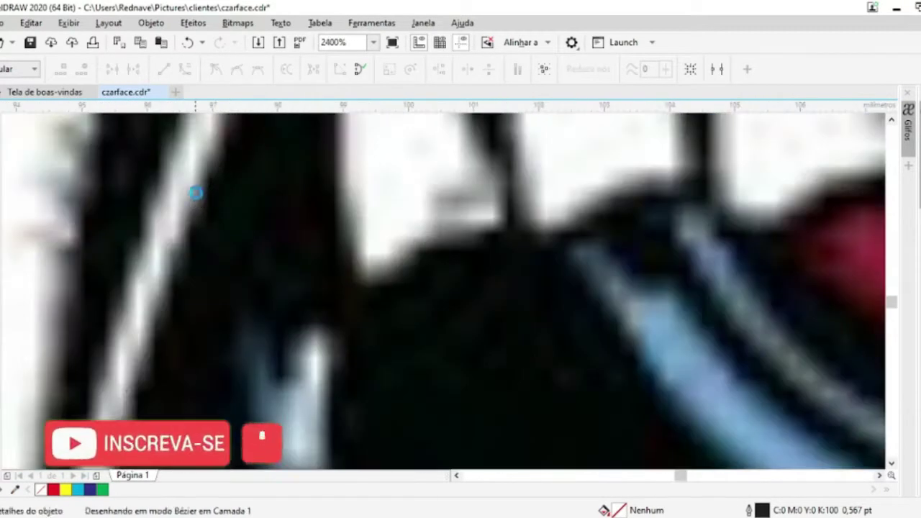
# Add a curved segment down the jaw's inner edge to complete the gum trace
pyautogui.click(195, 193)
pyautogui.scroll(-2, 196, 193)
pyautogui.scroll(2, 204, 338)
pyautogui.moveTo(213, 156); pyautogui.dragTo(252, 362)
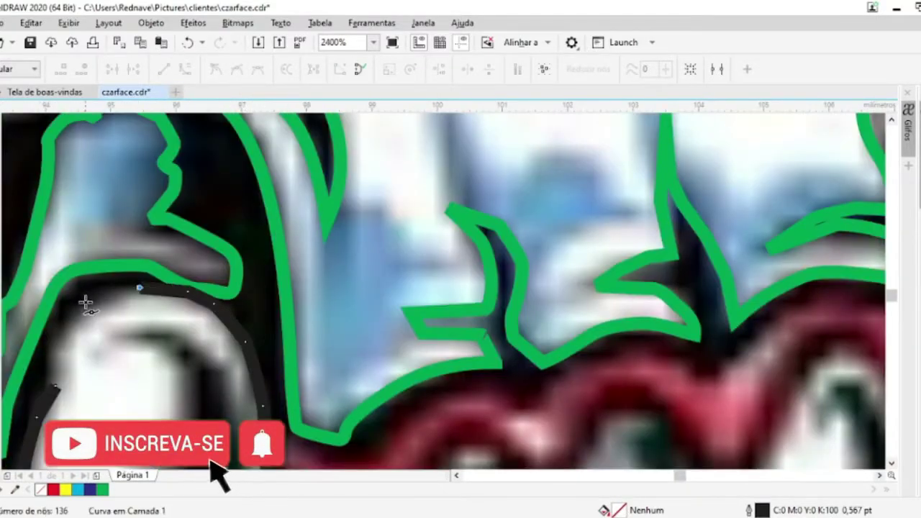
pyautogui.scroll(-2, 95, 356)
pyautogui.scroll(-2, 308, 339)
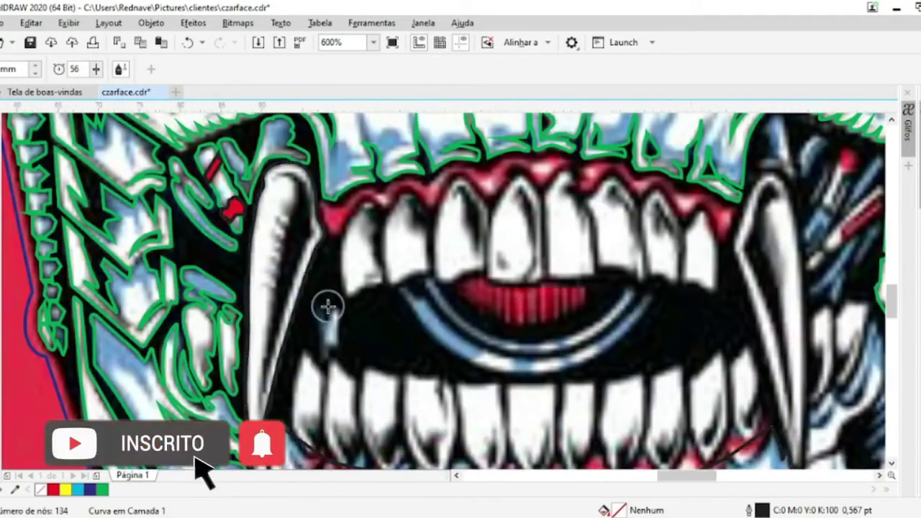
pyautogui.scroll(-2, 329, 309)
pyautogui.scroll(-2, 769, 215)
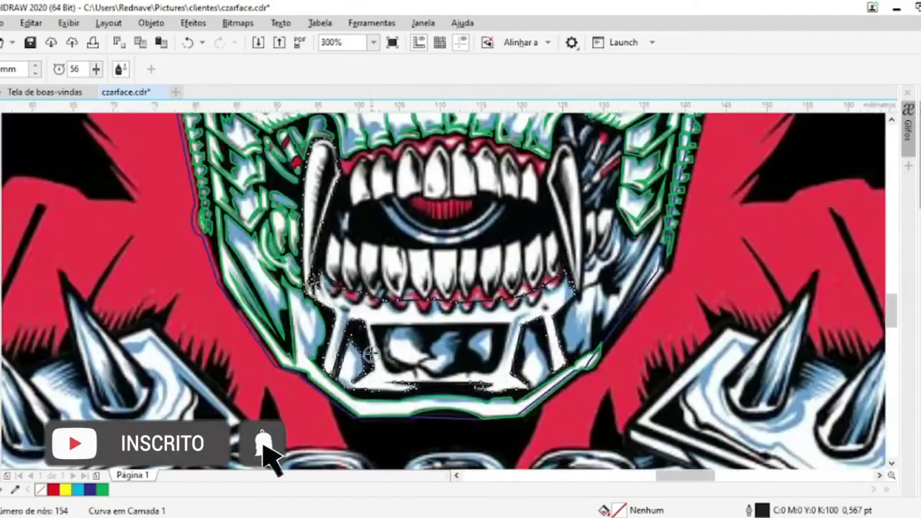
pyautogui.scroll(3, 324, 124)
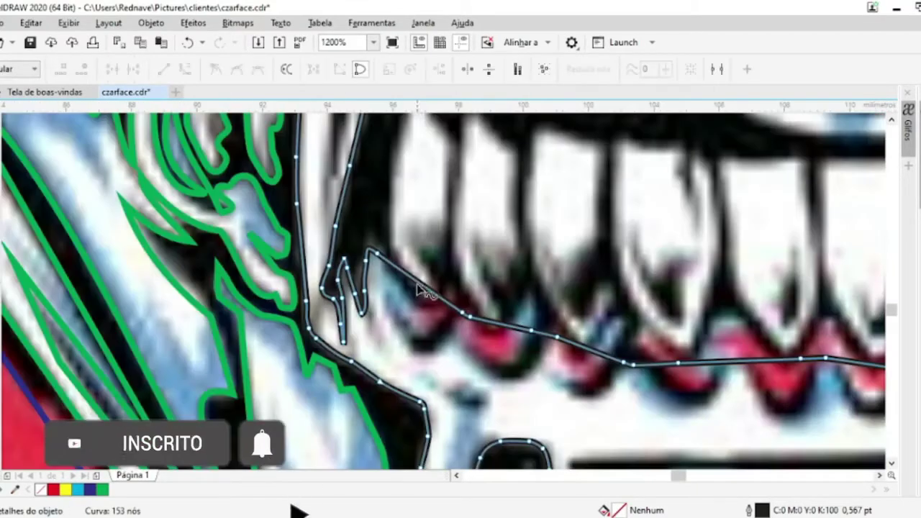
# Bend the gum-line segments down into dips under the first teeth
pyautogui.moveTo(421, 288); pyautogui.dragTo(421, 353)
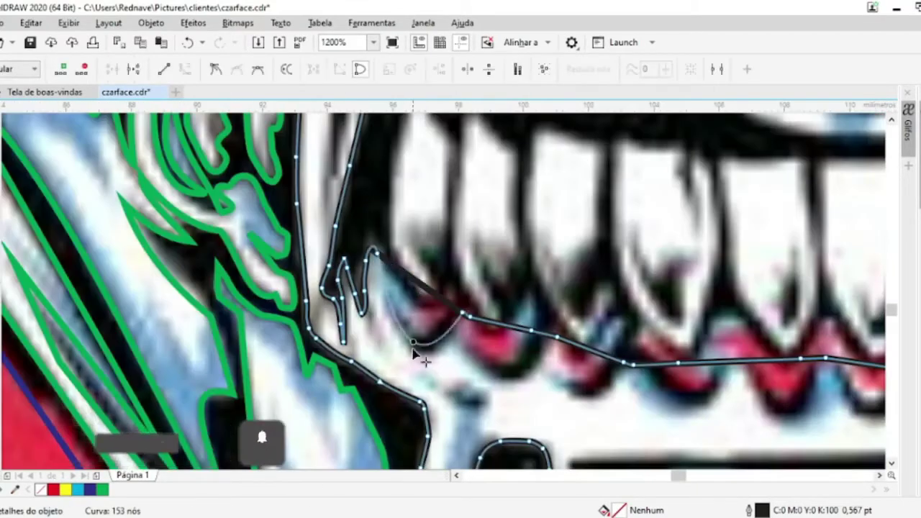
pyautogui.moveTo(588, 351); pyautogui.dragTo(515, 364)
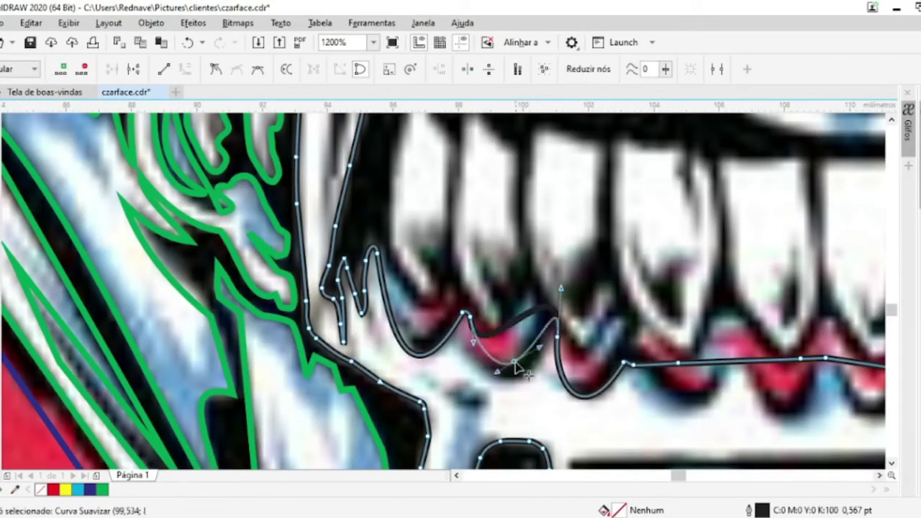
pyautogui.scroll(-2, 480, 348)
pyautogui.scroll(3, 504, 331)
pyautogui.moveTo(719, 320); pyautogui.dragTo(741, 391)
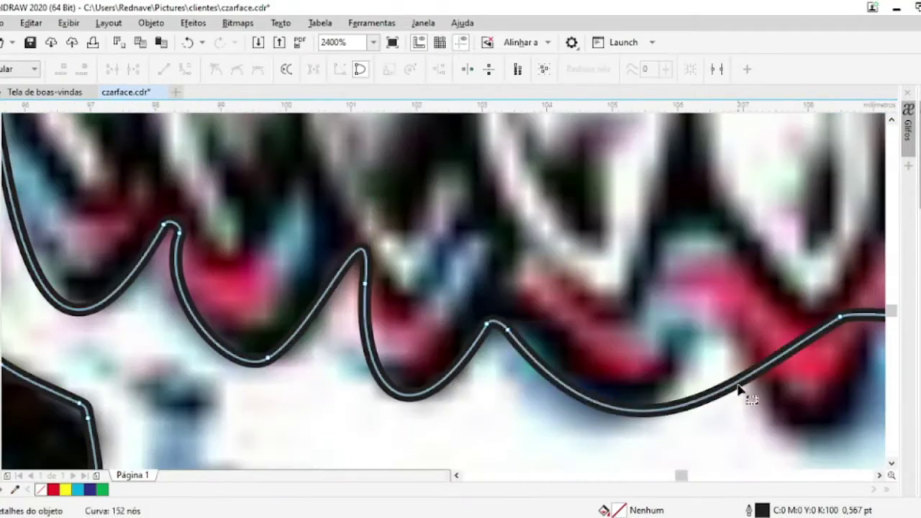
pyautogui.scroll(-2, 709, 324)
pyautogui.scroll(3, 670, 305)
pyautogui.moveTo(571, 209); pyautogui.dragTo(566, 313)
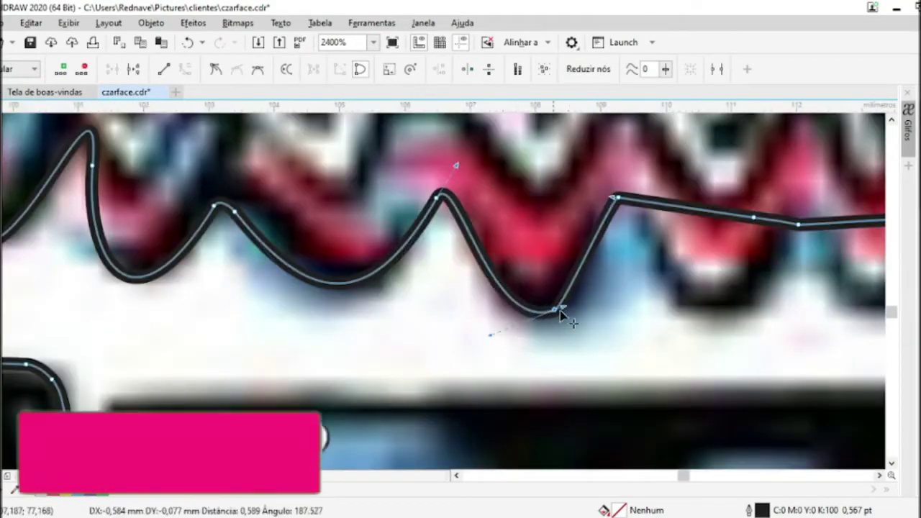
pyautogui.moveTo(720, 212)
pyautogui.mouseDown()
pyautogui.moveTo(734, 306)
pyautogui.moveTo(753, 324)
pyautogui.mouseUp()
pyautogui.scroll(-1, 583, 258)
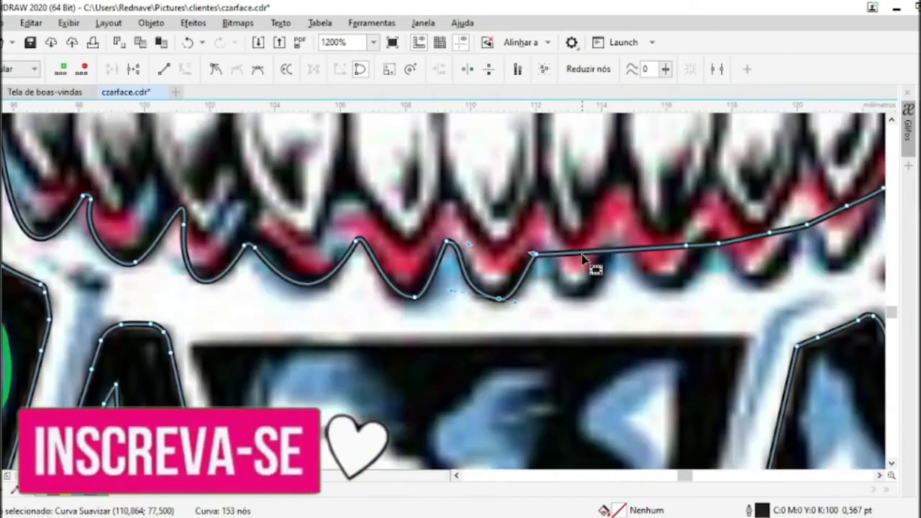
# Reshape the remaining segments into dip-and-bump scallops matching each tooth
pyautogui.moveTo(701, 317); pyautogui.dragTo(612, 310)
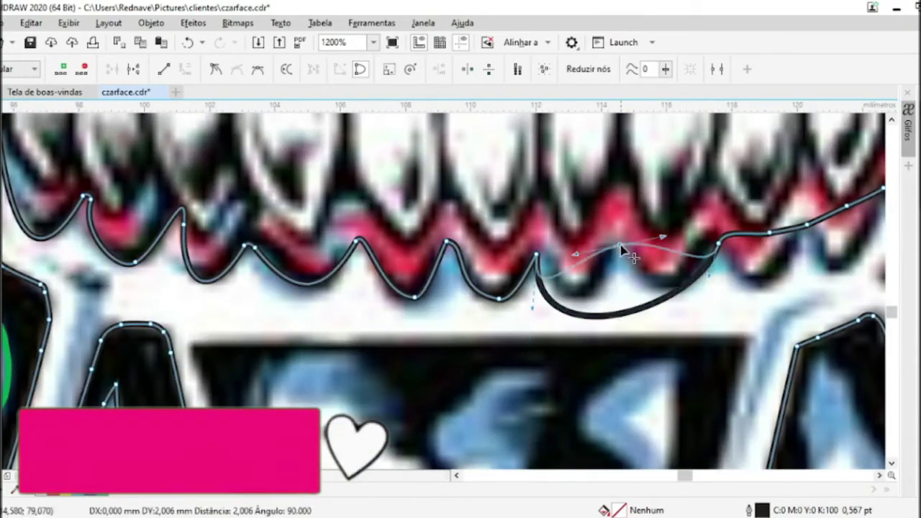
pyautogui.moveTo(572, 269); pyautogui.dragTo(626, 248)
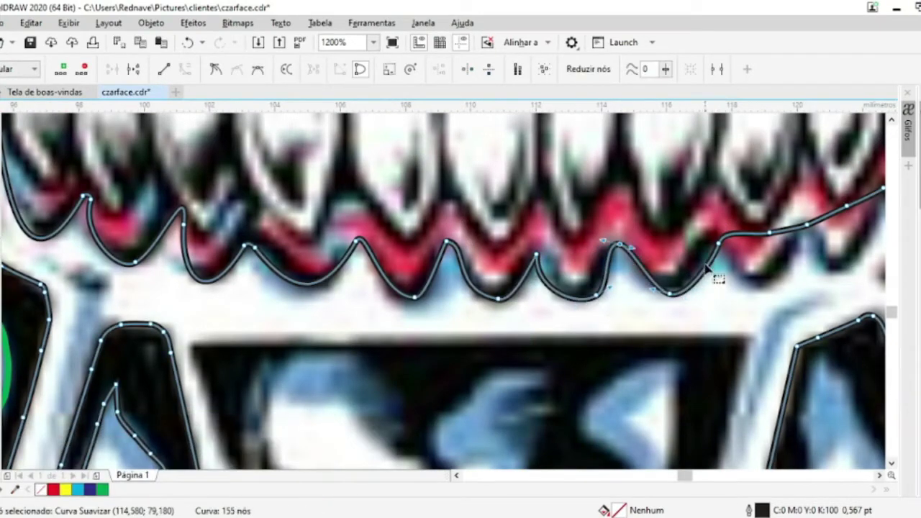
pyautogui.scroll(1, 708, 268)
pyautogui.moveTo(710, 210); pyautogui.dragTo(710, 297)
pyautogui.moveTo(697, 199); pyautogui.dragTo(703, 320)
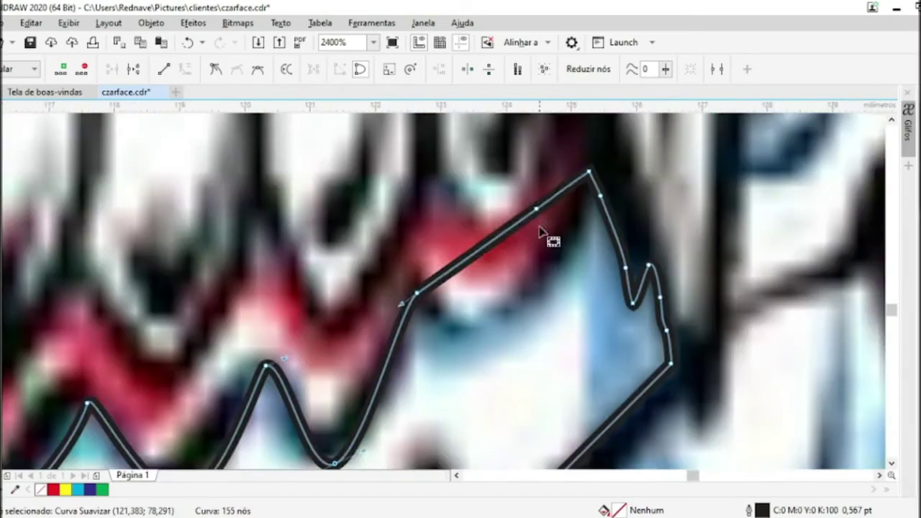
pyautogui.moveTo(552, 239); pyautogui.dragTo(567, 189)
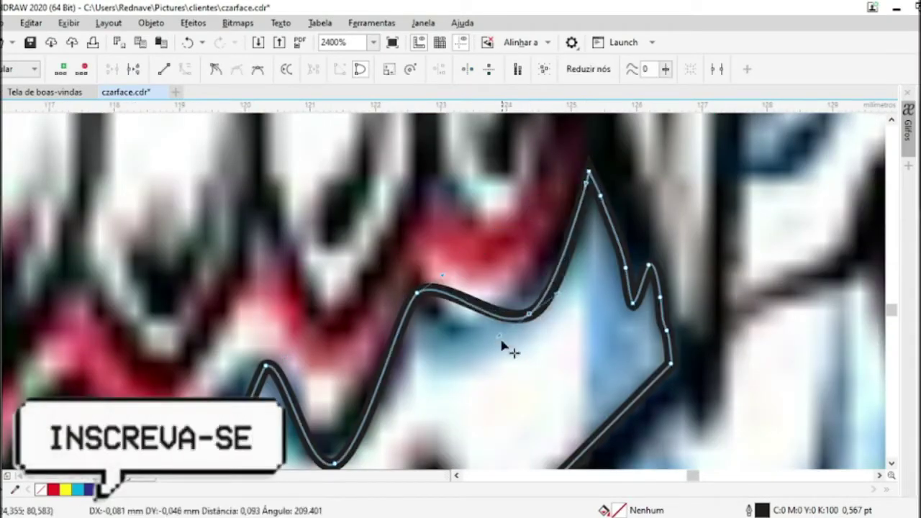
pyautogui.scroll(-2, 468, 360)
pyautogui.scroll(-2, 144, 344)
pyautogui.scroll(3, 360, 343)
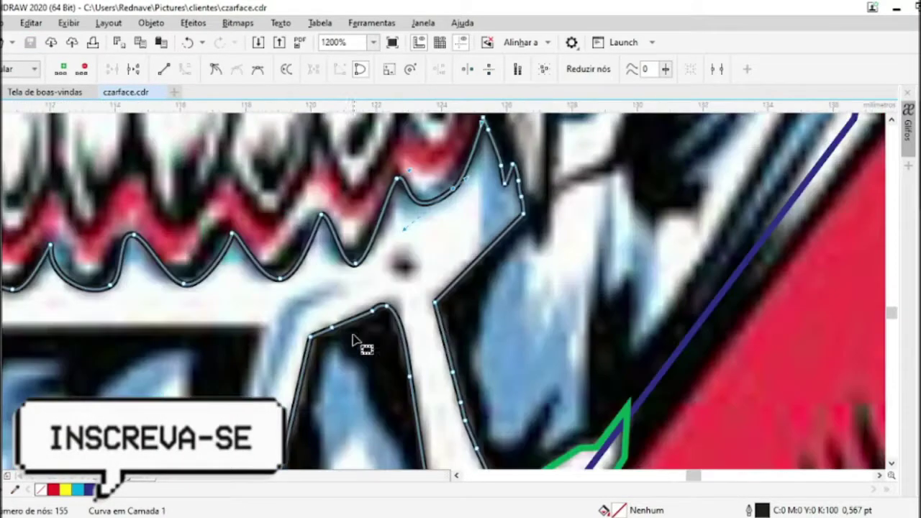
pyautogui.scroll(1, 317, 209)
pyautogui.scroll(1, 317, 209)
# Trace the left, bottom and right sides of the small jaw panel
pyautogui.moveTo(315, 308); pyautogui.dragTo(341, 309)
pyautogui.moveTo(316, 428); pyautogui.dragTo(338, 426)
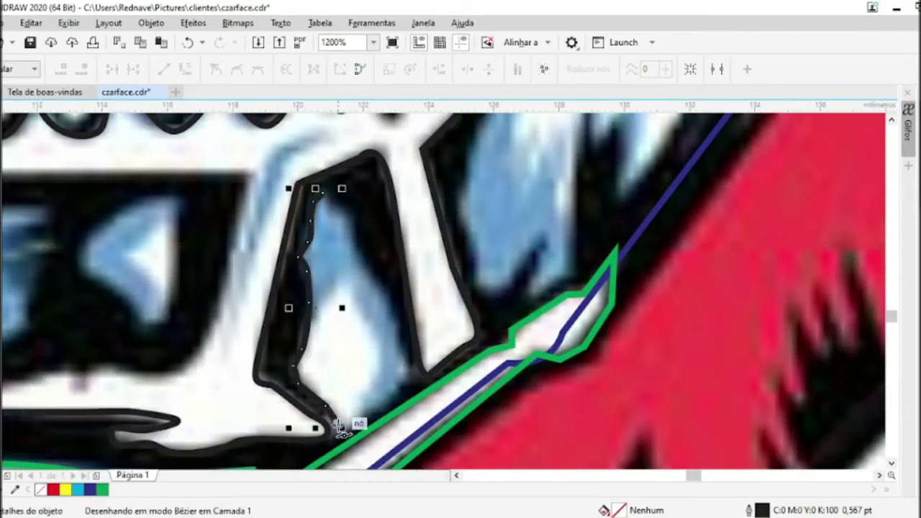
pyautogui.moveTo(382, 284); pyautogui.dragTo(362, 269)
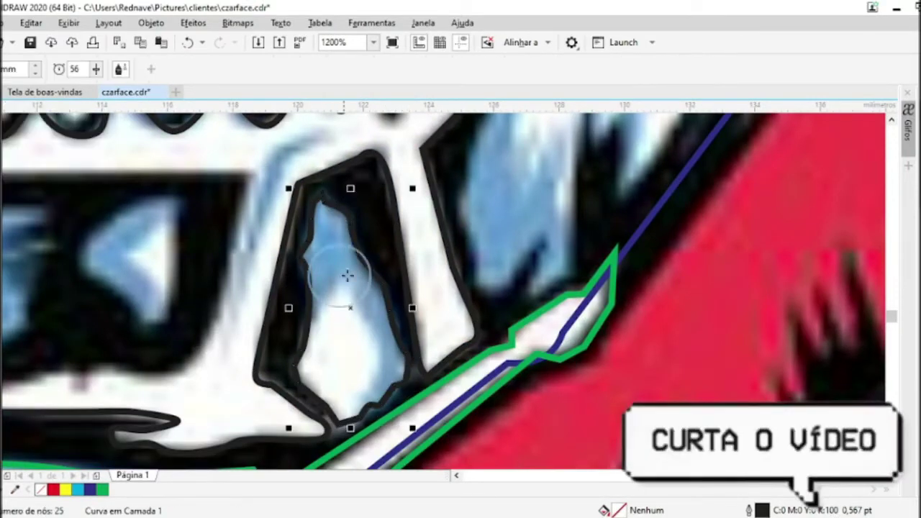
# Close the jaw panel outline, add a small zigzag detail, and combine them into one curve
pyautogui.click(310, 295)
pyautogui.scroll(-1, 94, 382)
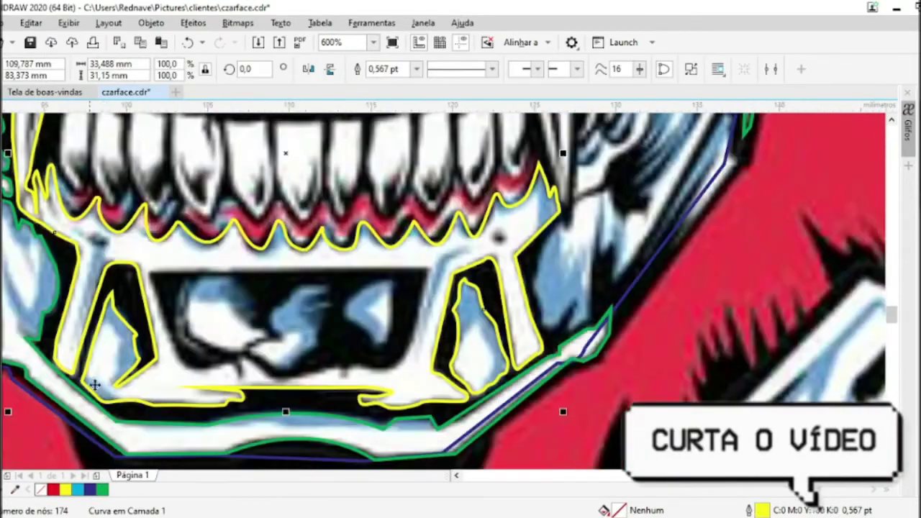
pyautogui.scroll(2, 94, 382)
pyautogui.moveTo(103, 249); pyautogui.dragTo(209, 346)
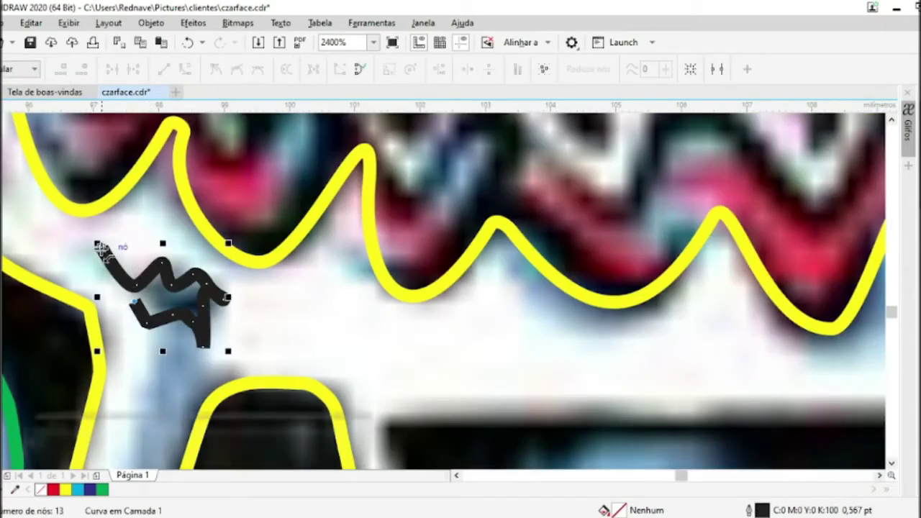
pyautogui.click(359, 69)
pyautogui.scroll(-2, 337, 319)
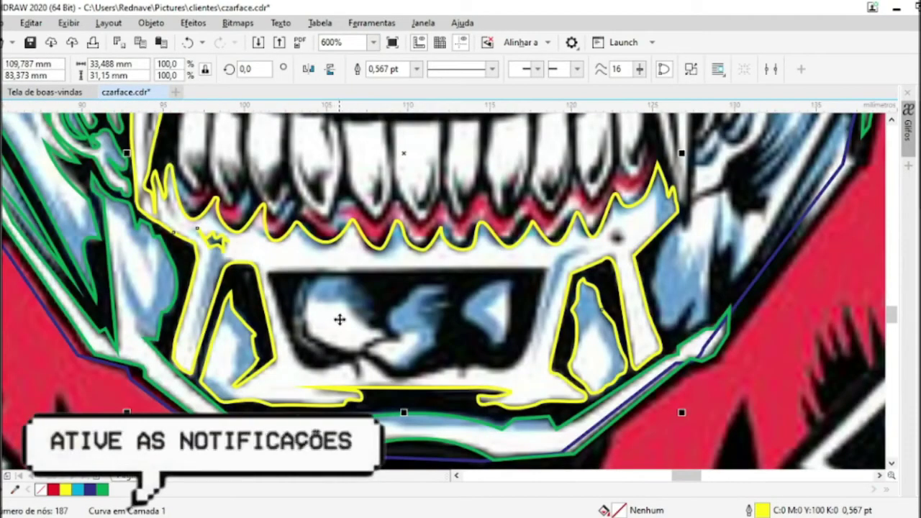
# Trace the light shape along the visor panel's lower edge and combine it with Ctrl+L
pyautogui.press('space')
pyautogui.scroll(2, 263, 308)
pyautogui.click(282, 178)
pyautogui.scroll(-1, 410, 321)
pyautogui.scroll(1, 410, 321)
pyautogui.moveTo(458, 288); pyautogui.dragTo(522, 313)
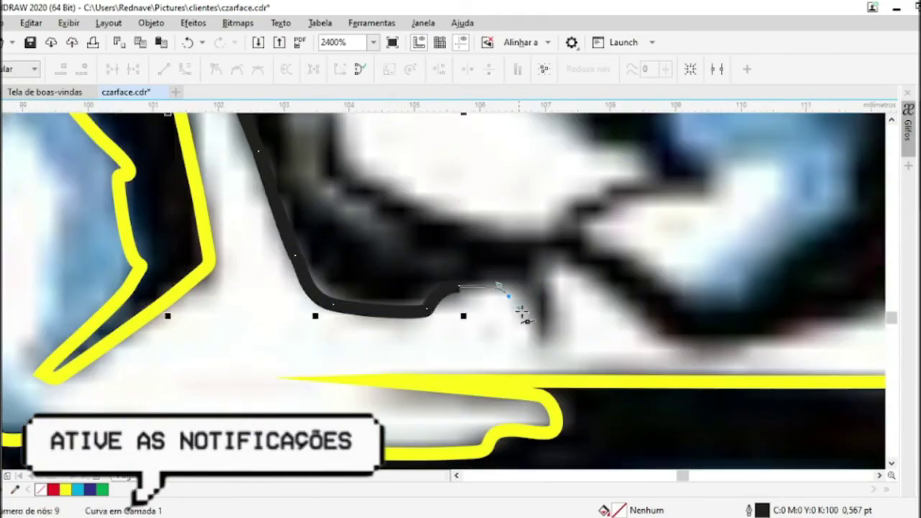
pyautogui.moveTo(657, 350); pyautogui.dragTo(730, 346)
pyautogui.scroll(-2, 730, 346)
pyautogui.scroll(2, 360, 349)
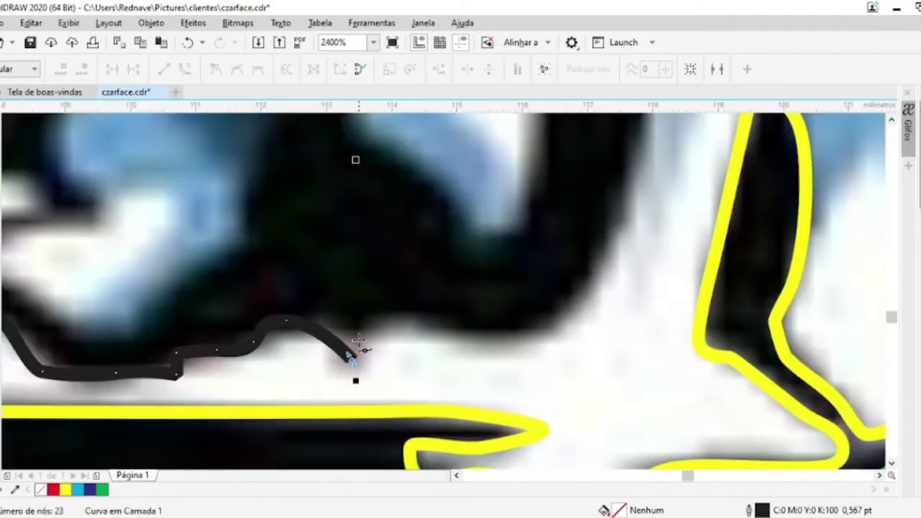
pyautogui.scroll(-1, 623, 204)
pyautogui.press('space')
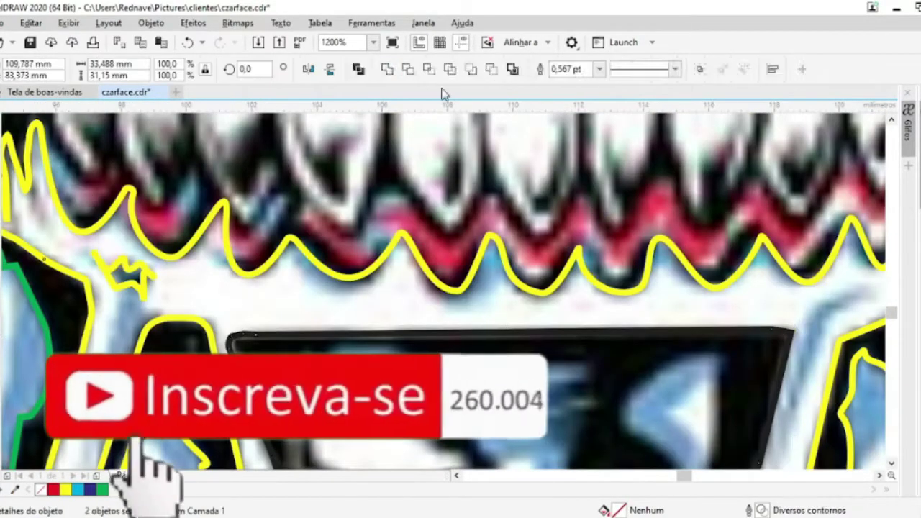
pyautogui.hotkey('ctrl', 'l')
pyautogui.scroll(-2, 348, 313)
pyautogui.scroll(3, 348, 313)
# Trace another light blob inside the visor panel, finishing the curve with a double-click
pyautogui.moveTo(381, 241); pyautogui.dragTo(319, 331)
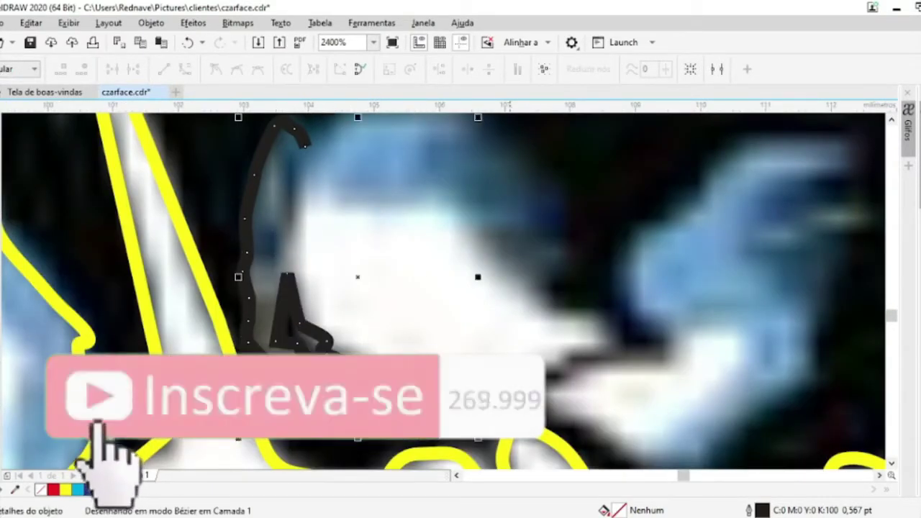
pyautogui.scroll(1, 500, 325)
pyautogui.scroll(1, 500, 325)
pyautogui.scroll(-3, 609, 304)
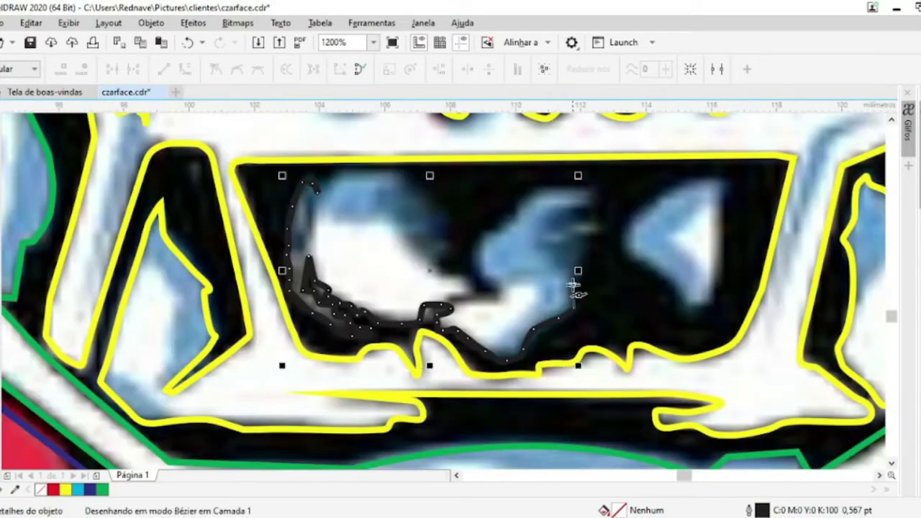
pyautogui.scroll(1, 581, 288)
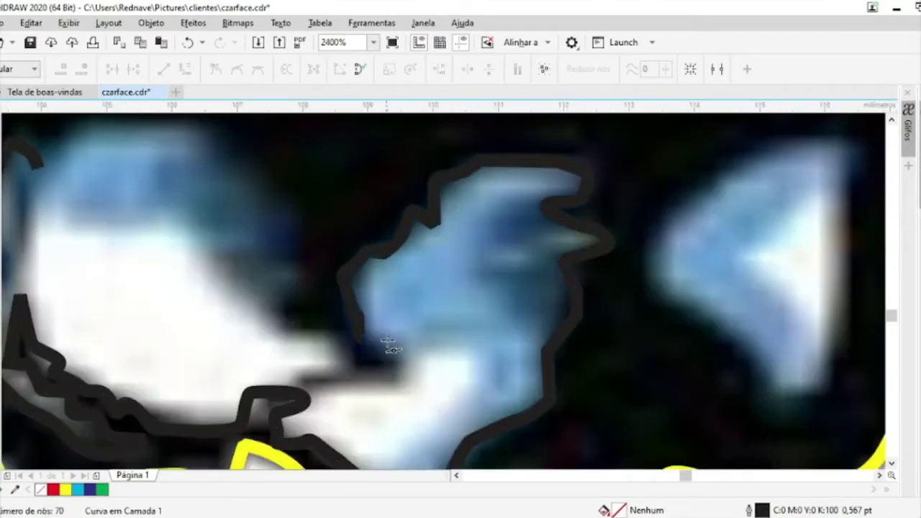
pyautogui.doubleClick(349, 365)
pyautogui.scroll(-3, 298, 220)
pyautogui.scroll(3, 295, 219)
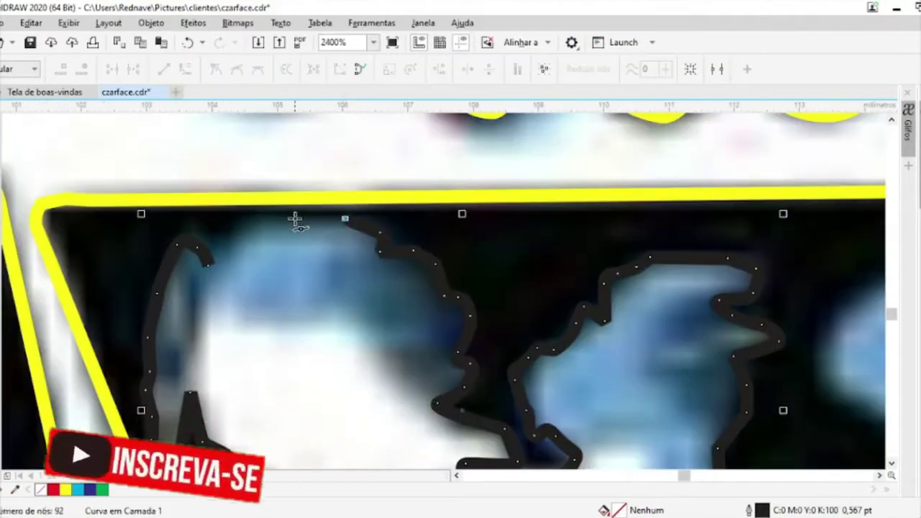
pyautogui.scroll(-1, 337, 181)
pyautogui.scroll(-1, 338, 181)
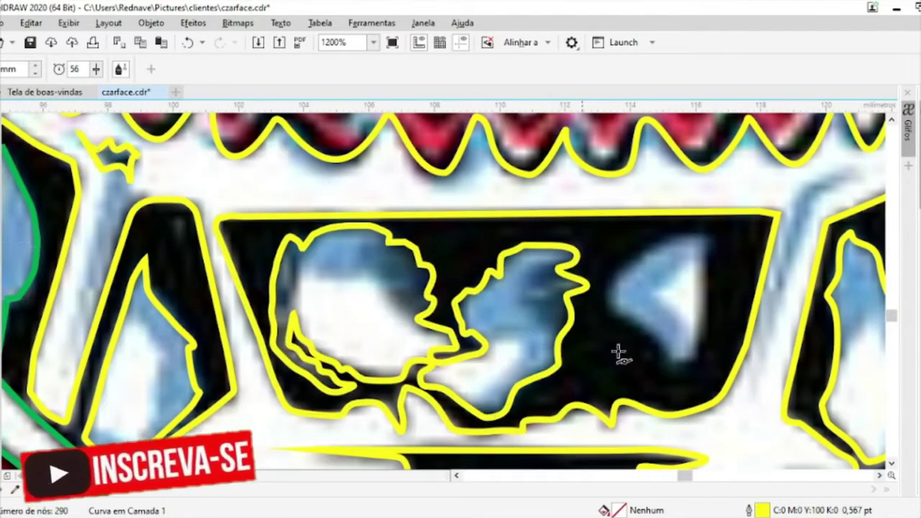
pyautogui.scroll(1, 619, 353)
# Trace the light triangle in the visor and merge it into the yellow curve
pyautogui.moveTo(654, 382)
pyautogui.mouseDown()
pyautogui.moveTo(724, 195)
pyautogui.moveTo(603, 170)
pyautogui.moveTo(613, 338)
pyautogui.mouseUp()
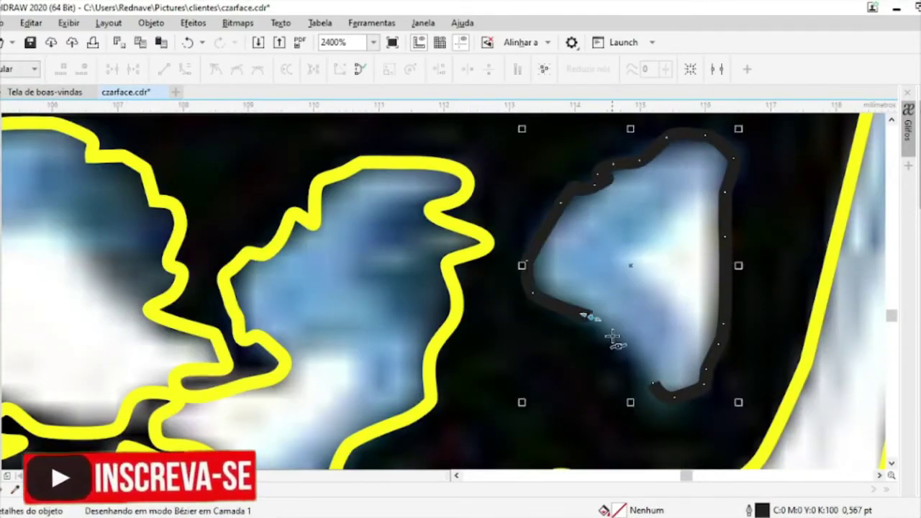
pyautogui.hotkey('ctrl', 'l')
pyautogui.scroll(-2, 234, 219)
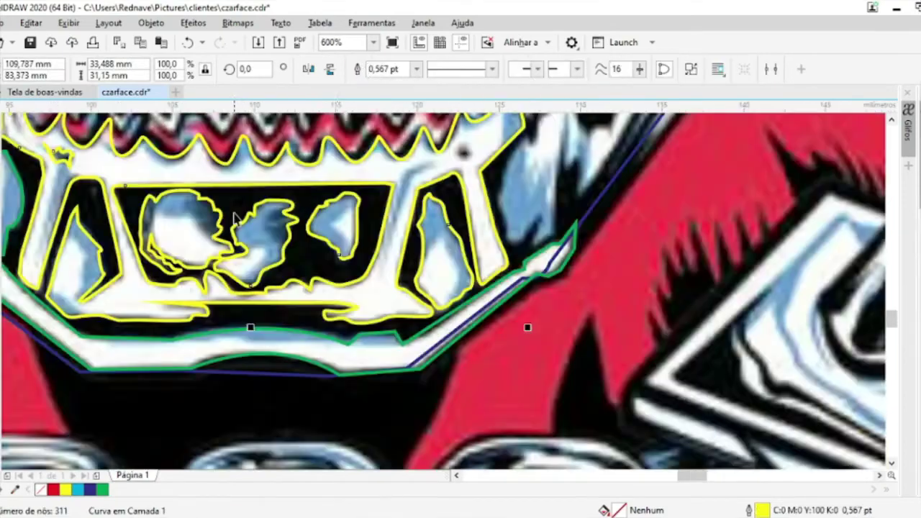
# Trace hooked, curved and zigzag segments along the dark edge beside the green outline, finishing the curve
pyautogui.scroll(1, 380, 291)
pyautogui.scroll(1, 435, 377)
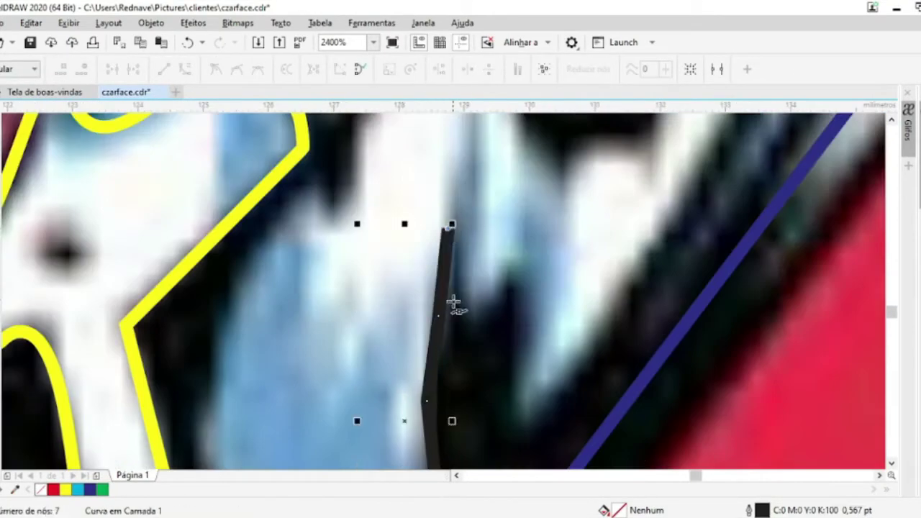
pyautogui.scroll(-2, 448, 257)
pyautogui.scroll(2, 438, 356)
pyautogui.moveTo(502, 353); pyautogui.dragTo(495, 395)
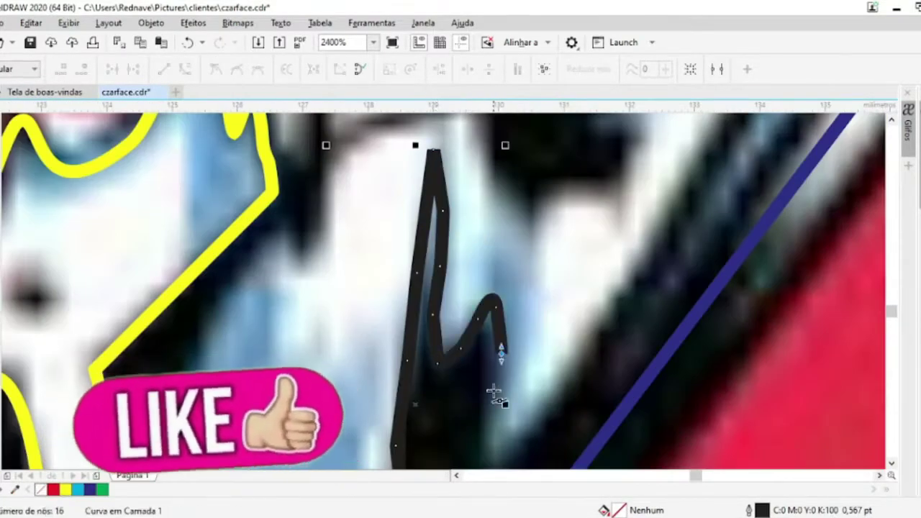
pyautogui.scroll(-1, 495, 394)
pyautogui.scroll(-1, 504, 345)
pyautogui.scroll(2, 555, 319)
pyautogui.moveTo(596, 230); pyautogui.dragTo(637, 154)
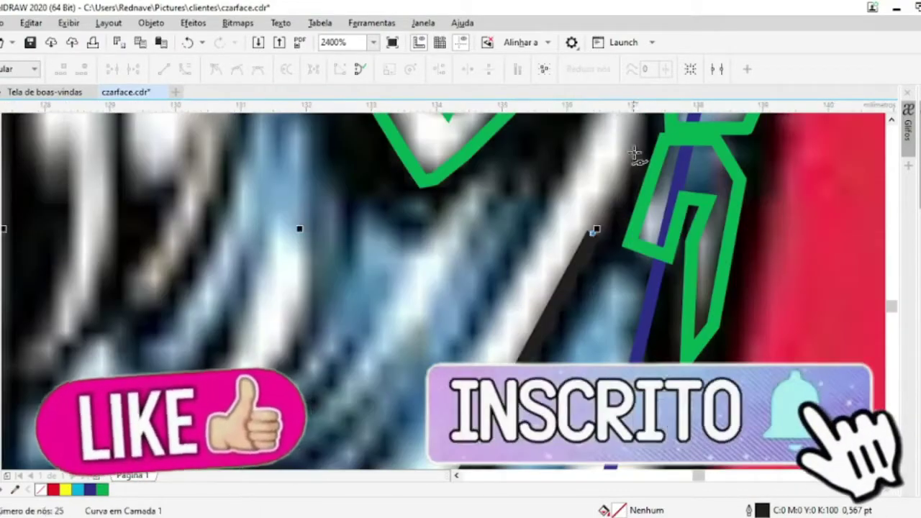
pyautogui.scroll(-1, 635, 155)
pyautogui.scroll(-1, 504, 288)
pyautogui.scroll(2, 468, 273)
pyautogui.click(390, 294)
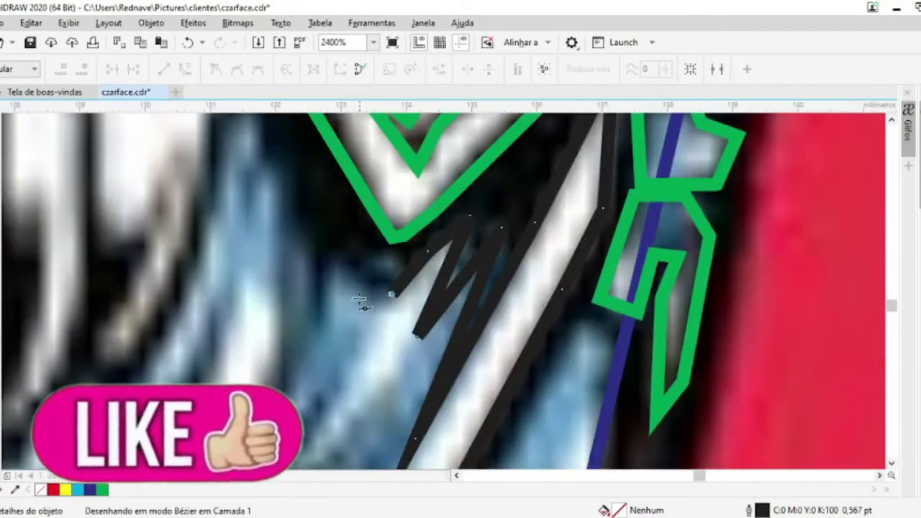
pyautogui.scroll(-1, 285, 221)
pyautogui.scroll(1, 277, 213)
pyautogui.doubleClick(342, 299)
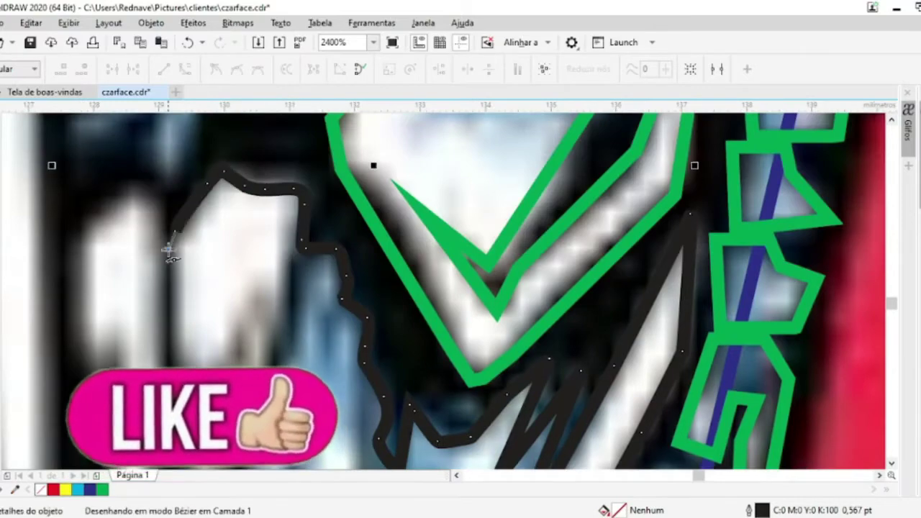
# Trace the jagged light shape as a second finished curve
pyautogui.scroll(-2, 80, 360)
pyautogui.scroll(2, 159, 360)
pyautogui.click(159, 358)
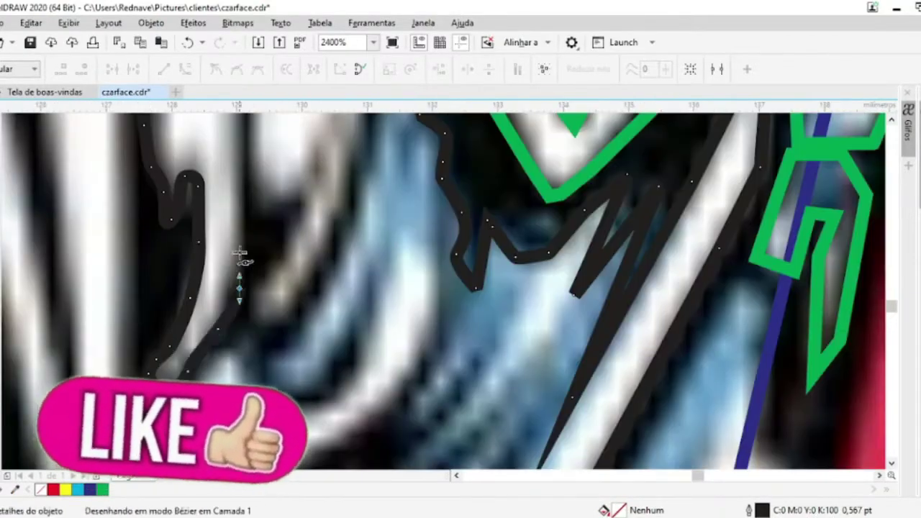
pyautogui.scroll(-1, 240, 252)
pyautogui.scroll(1, 245, 149)
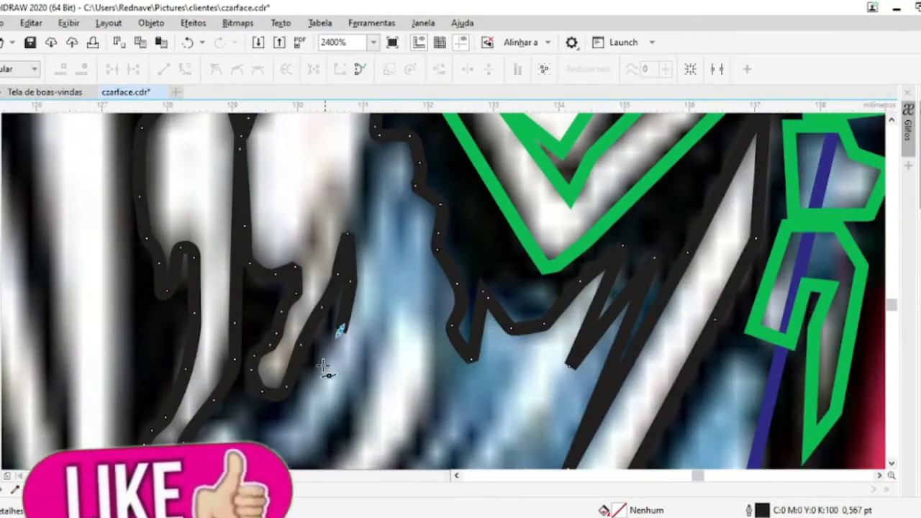
pyautogui.doubleClick(340, 330)
# Trace a closed black curve with a spike around the light region beside the fang
pyautogui.scroll(-1, 324, 367)
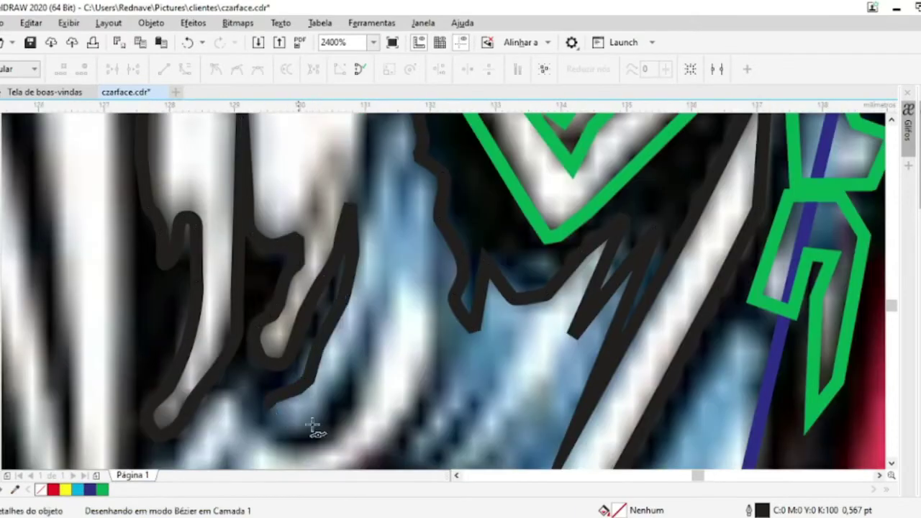
pyautogui.scroll(1, 282, 367)
pyautogui.scroll(-3, 221, 304)
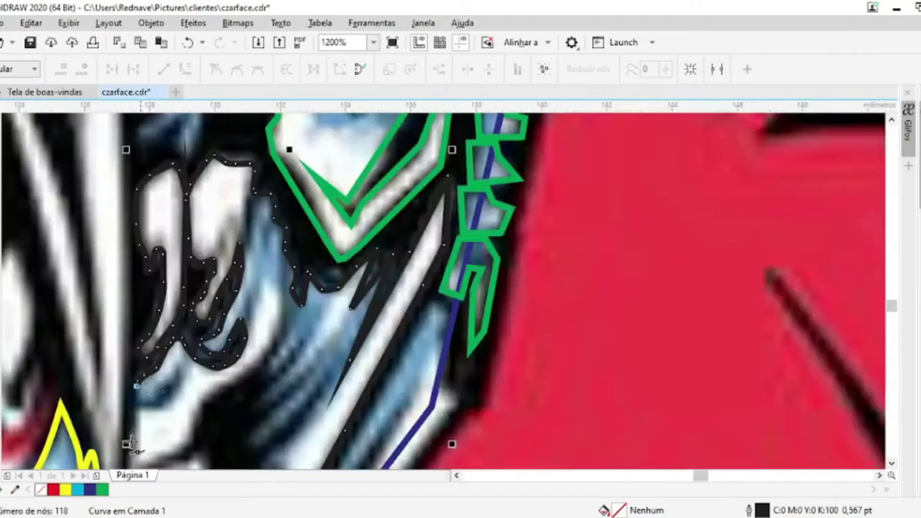
pyautogui.scroll(4, 288, 252)
pyautogui.scroll(-2, 324, 360)
pyautogui.scroll(1, 324, 360)
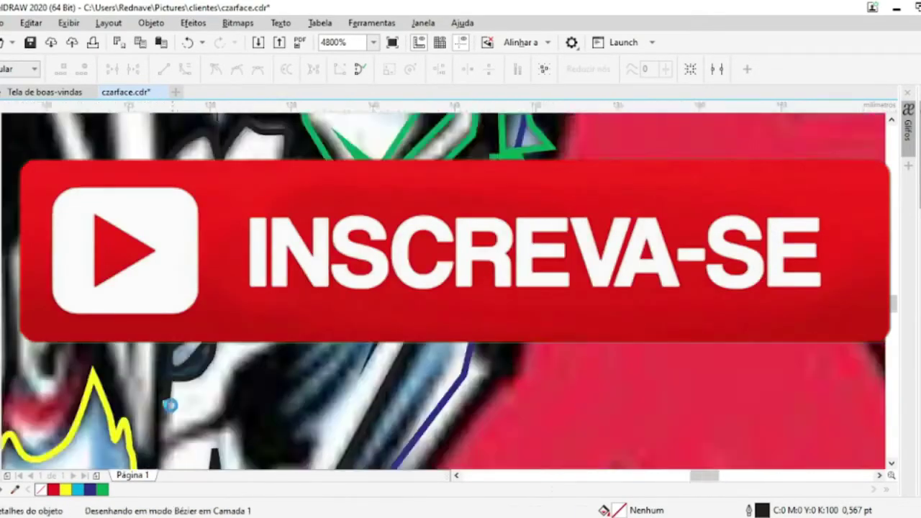
pyautogui.scroll(-2, 324, 360)
pyautogui.scroll(3, 338, 357)
pyautogui.scroll(1, 338, 356)
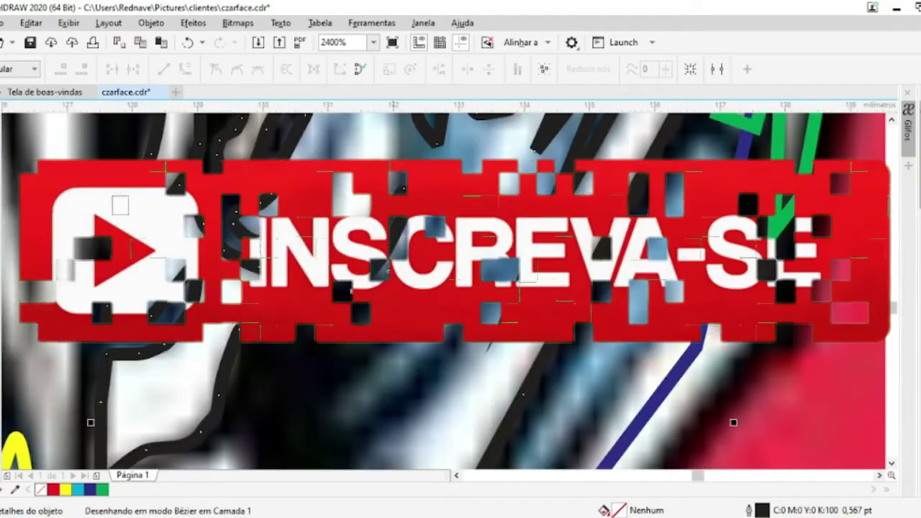
pyautogui.scroll(-1, 471, 298)
pyautogui.scroll(1, 471, 298)
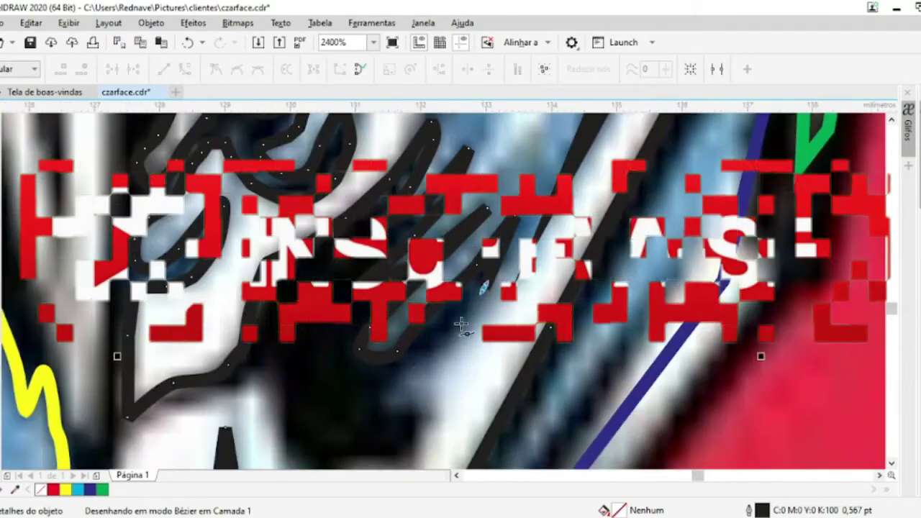
pyautogui.scroll(-1, 432, 374)
pyautogui.scroll(1, 461, 331)
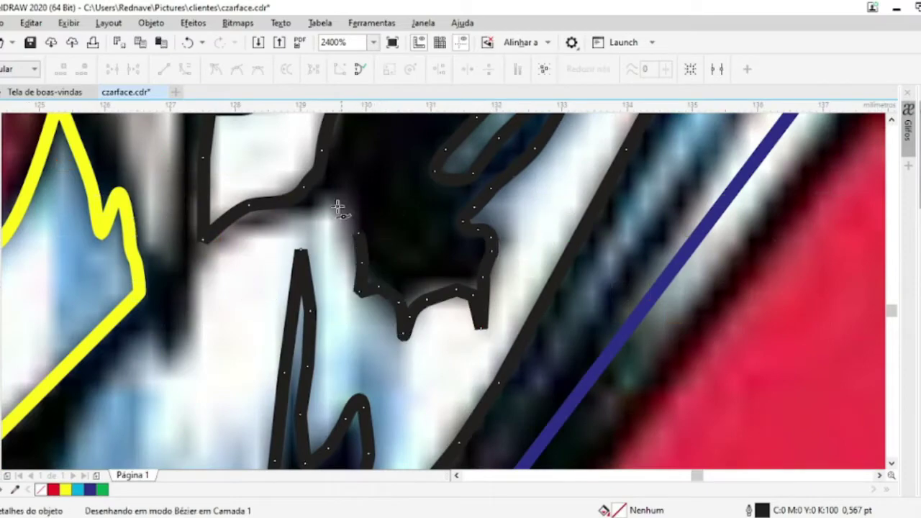
pyautogui.scroll(-2, 184, 292)
pyautogui.scroll(2, 184, 292)
pyautogui.scroll(-2, 388, 216)
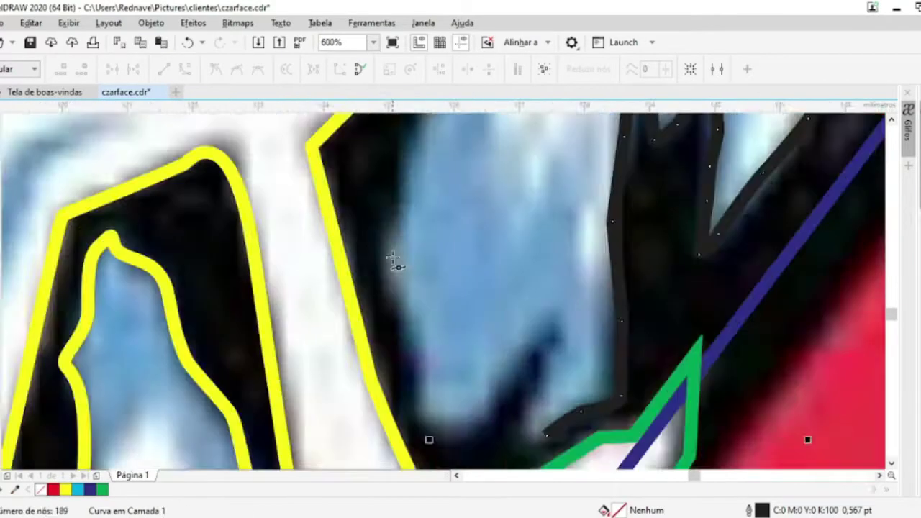
pyautogui.scroll(2, 389, 216)
pyautogui.click(558, 355)
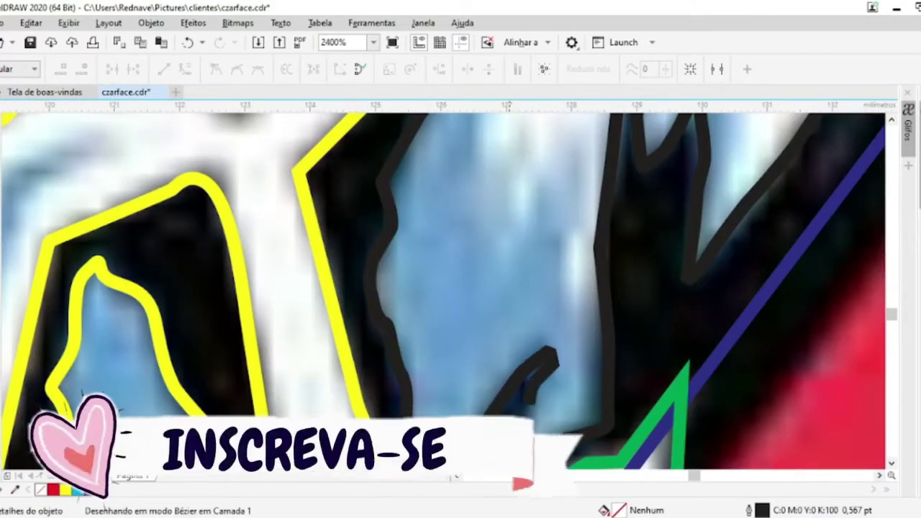
pyautogui.scroll(-1, 532, 396)
pyautogui.click(534, 390)
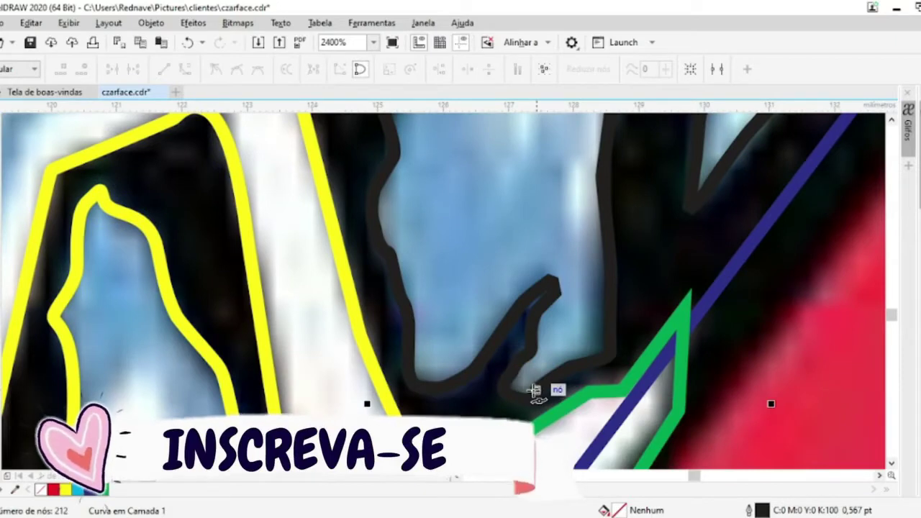
# Combine the black trace with the yellow curve using Ctrl+L
pyautogui.press('space')
pyautogui.keyDown('shift'); pyautogui.click(353, 247); pyautogui.keyUp('shift')
pyautogui.hotkey('ctrl', 'l')
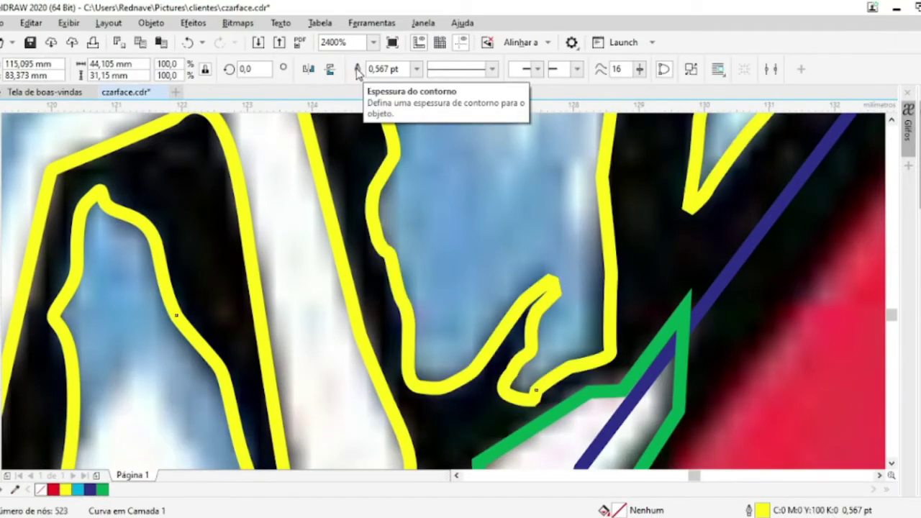
# Combine the tiny four-node diamond beside the gum line into the yellow curve with Ctrl+L
pyautogui.scroll(-2, 545, 278)
pyautogui.scroll(2, 442, 243)
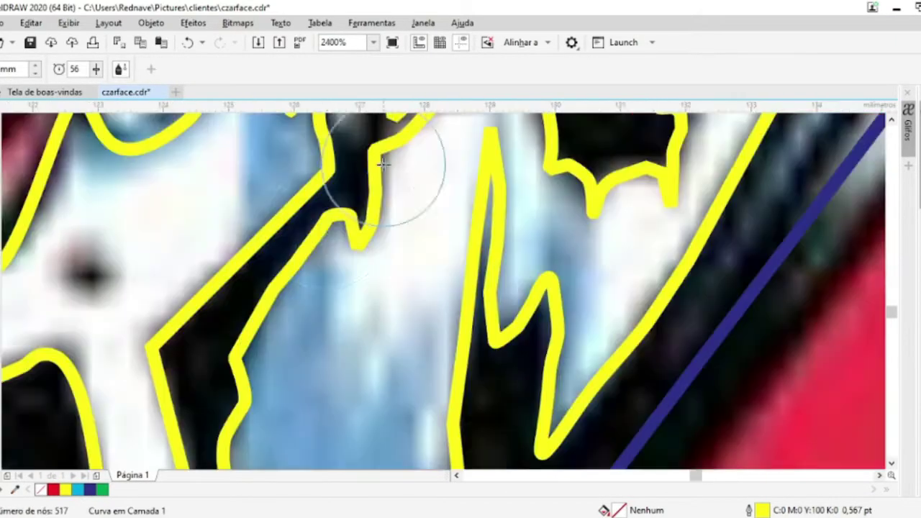
pyautogui.press('space')
pyautogui.scroll(2, 65, 273)
pyautogui.click(154, 205)
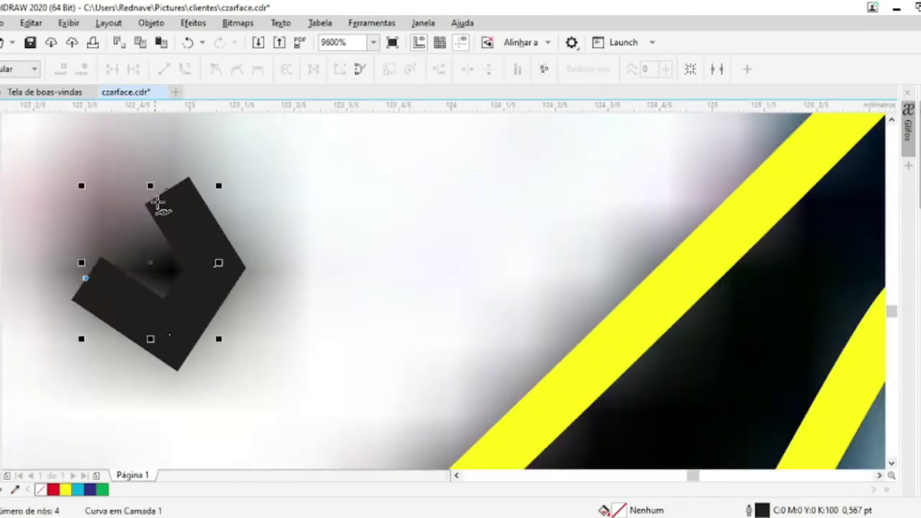
pyautogui.hotkey('ctrl', 'l')
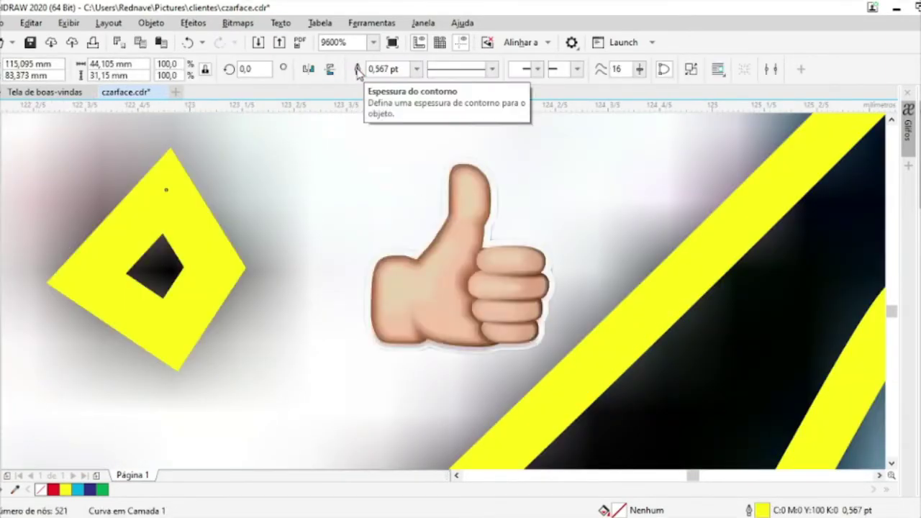
pyautogui.scroll(-3, 483, 374)
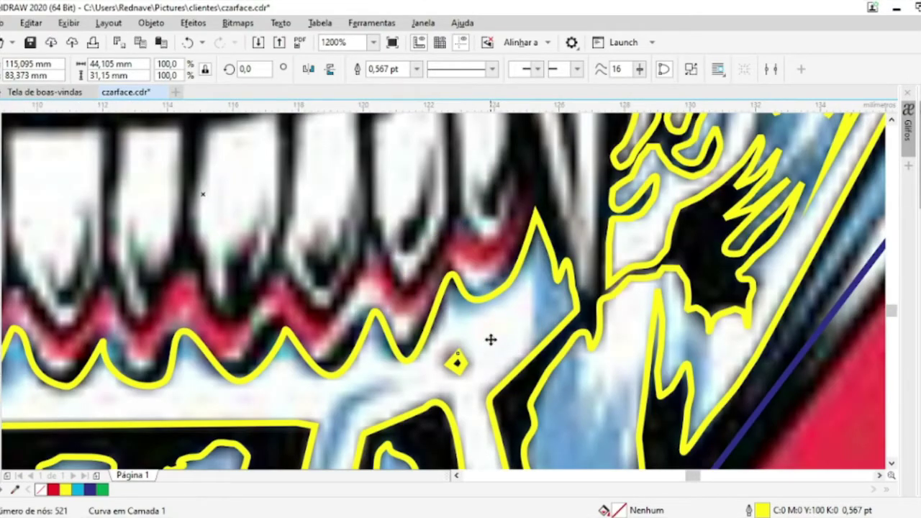
pyautogui.scroll(-1, 491, 340)
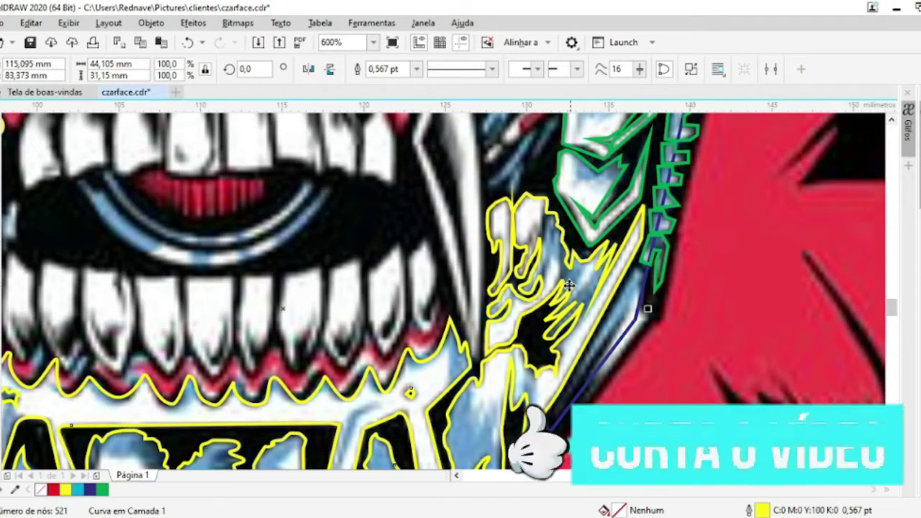
# Trace the thin dark spike strands beside the jaw's right edge, pulling the end node onto the spike
pyautogui.scroll(2, 677, 317)
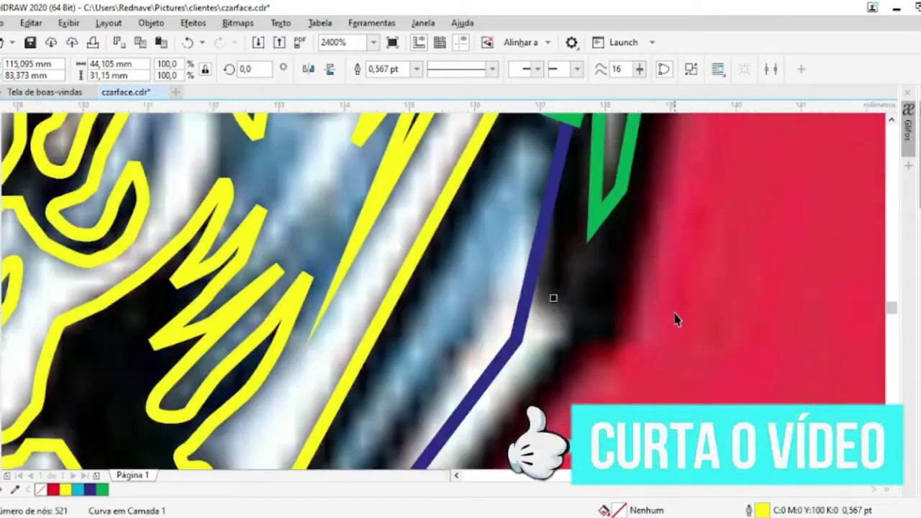
pyautogui.click(514, 344)
pyautogui.scroll(-1, 601, 336)
pyautogui.click(622, 165)
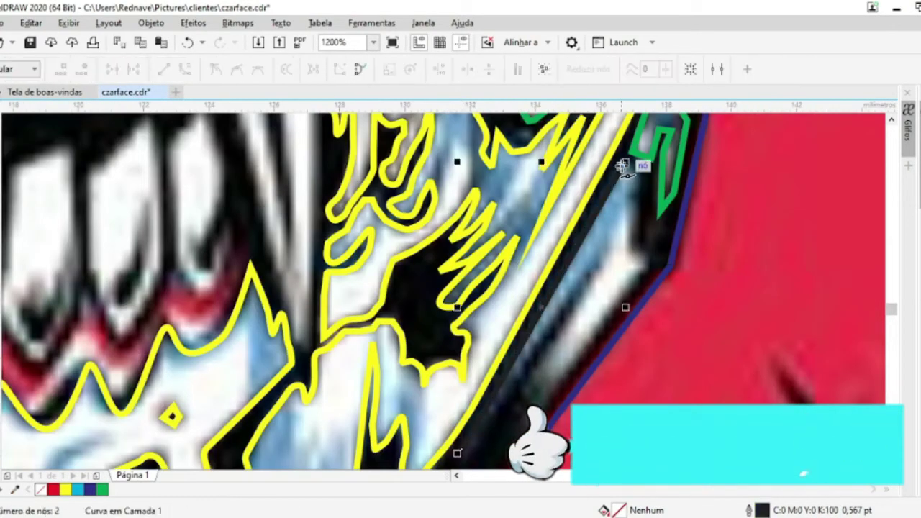
pyautogui.scroll(1, 623, 165)
pyautogui.click(638, 195)
pyautogui.scroll(-2, 617, 309)
pyautogui.scroll(2, 607, 374)
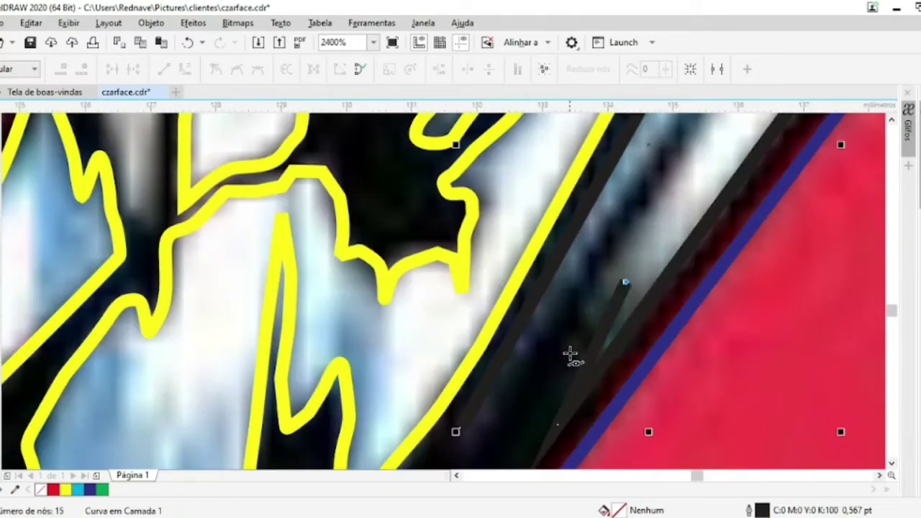
pyautogui.click(624, 189)
pyautogui.scroll(1, 584, 295)
pyautogui.click(4, 123)
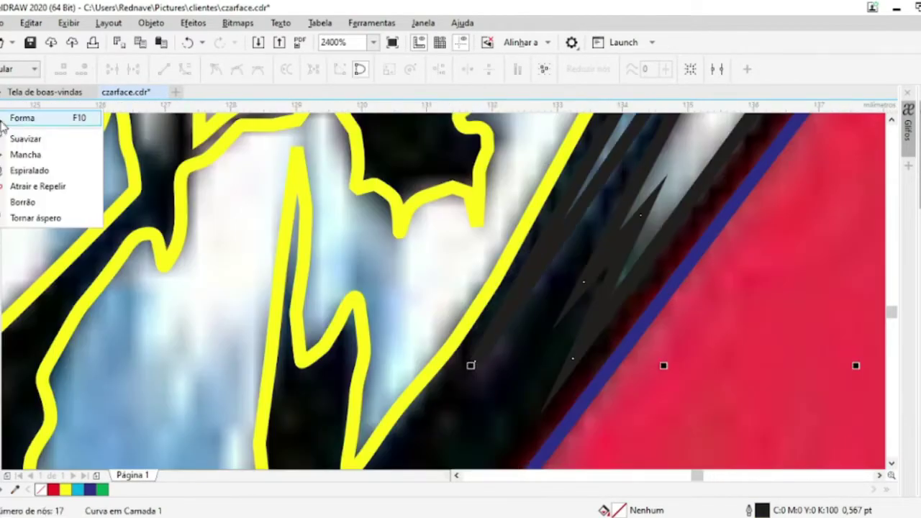
pyautogui.click(471, 366)
pyautogui.moveTo(471, 365); pyautogui.dragTo(465, 389)
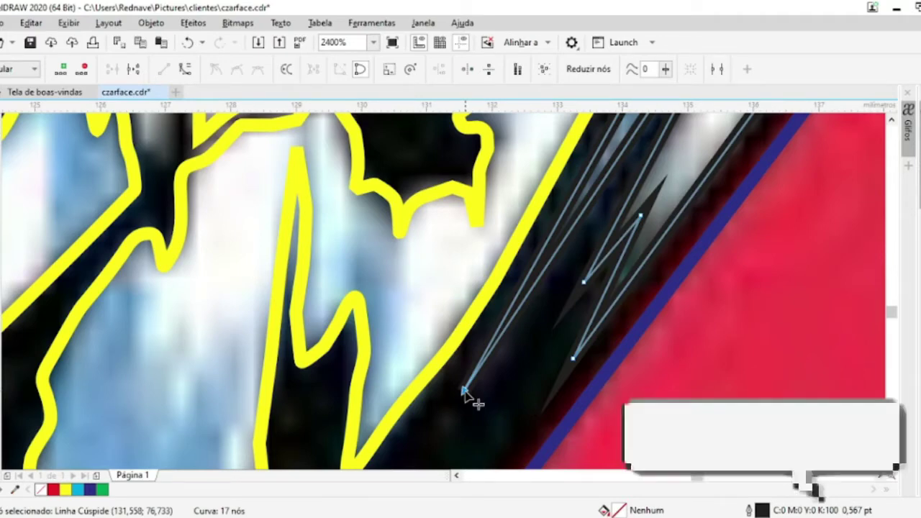
# Weld the new spike trace into the yellow outline curve
pyautogui.press('space')
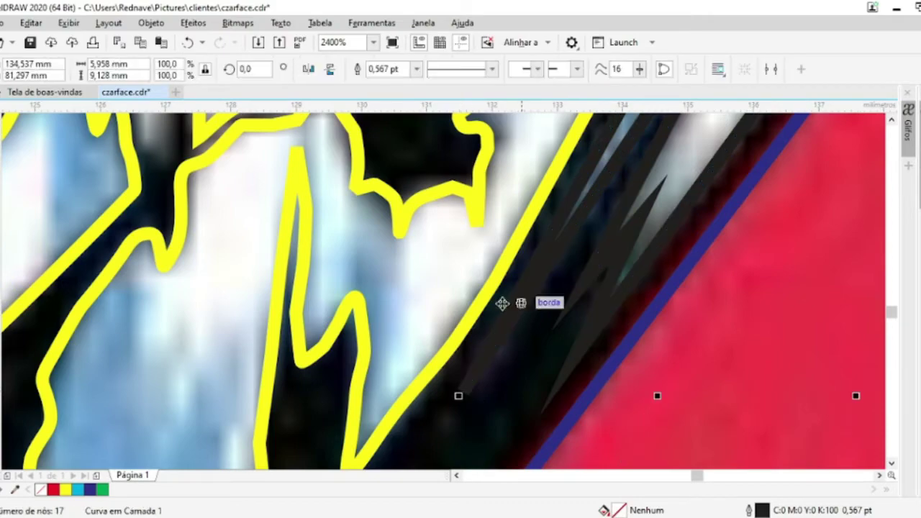
pyautogui.keyDown('shift'); pyautogui.click(499, 305); pyautogui.keyUp('shift')
pyautogui.click(385, 72)
pyautogui.scroll(-3, 456, 376)
pyautogui.press('space')
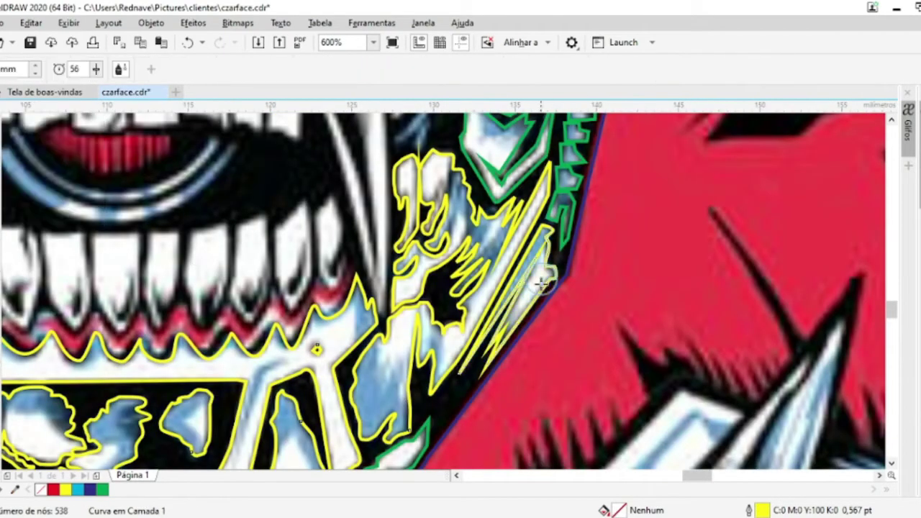
pyautogui.scroll(2, 494, 267)
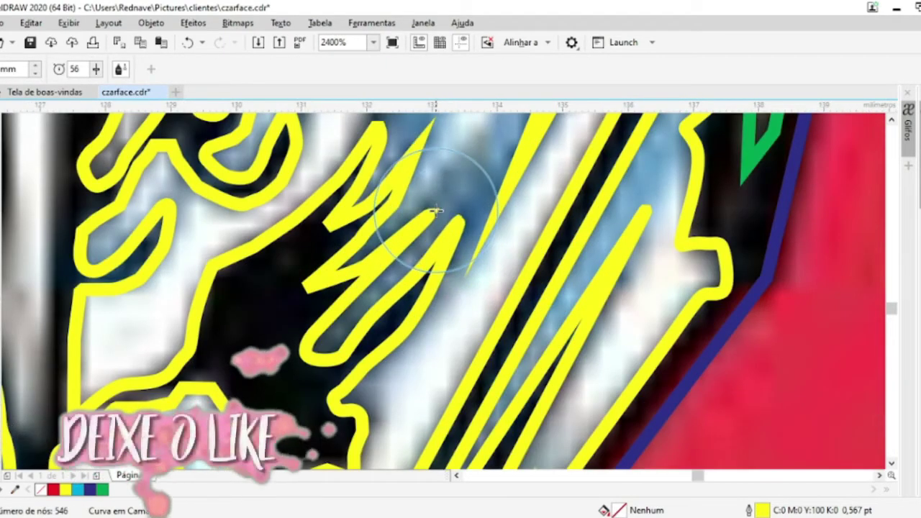
pyautogui.scroll(-2, 436, 211)
pyautogui.scroll(2, 526, 226)
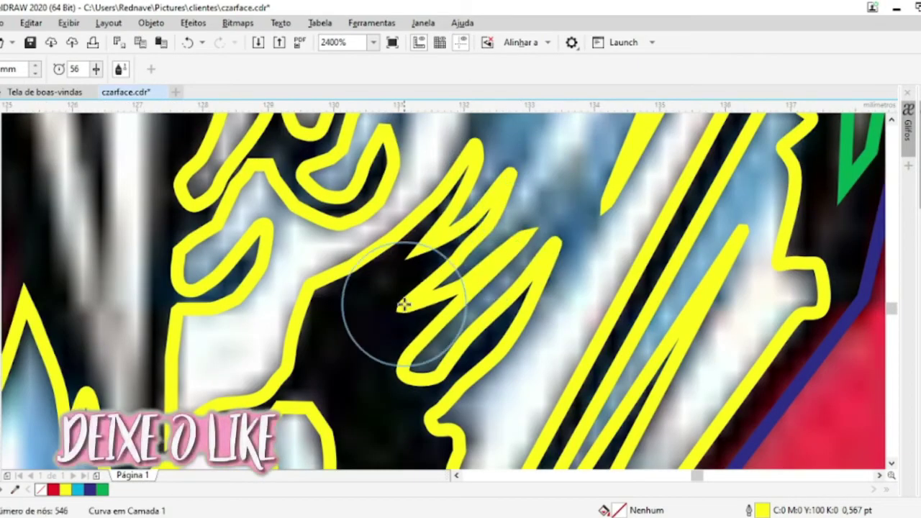
# Weld the yellow jaw-detail curve into the green helmet outline, forming one 2005-node green curve
pyautogui.press('space')
pyautogui.scroll(-2, 411, 360)
pyautogui.scroll(-2, 442, 357)
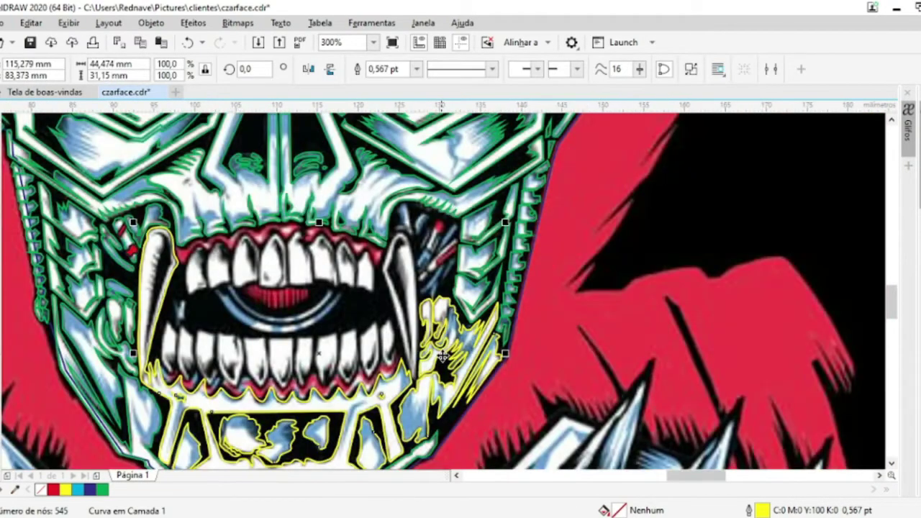
pyautogui.keyDown('shift'); pyautogui.click(457, 272); pyautogui.keyUp('shift')
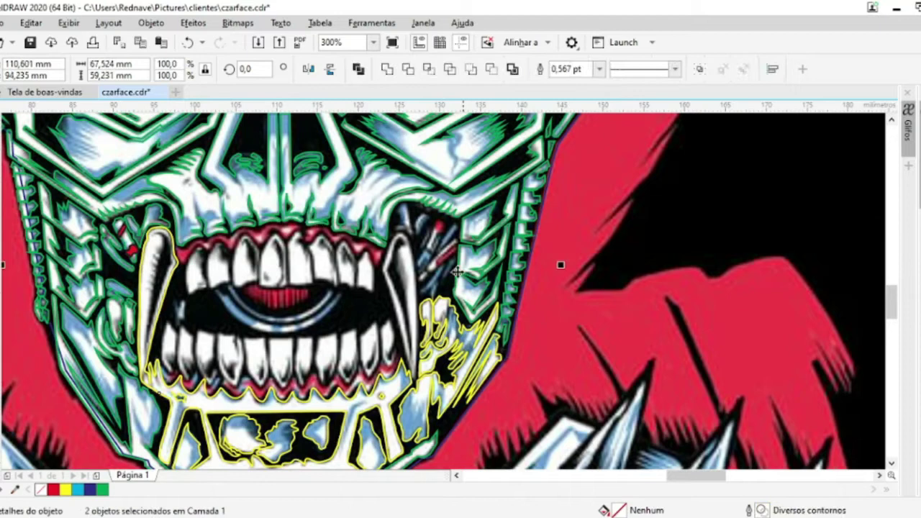
pyautogui.click(359, 69)
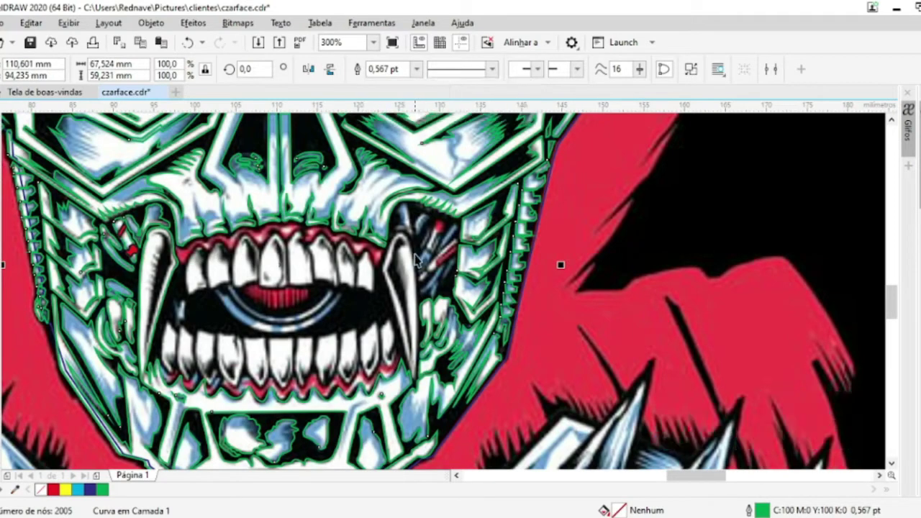
pyautogui.scroll(2, 424, 237)
pyautogui.scroll(-2, 428, 220)
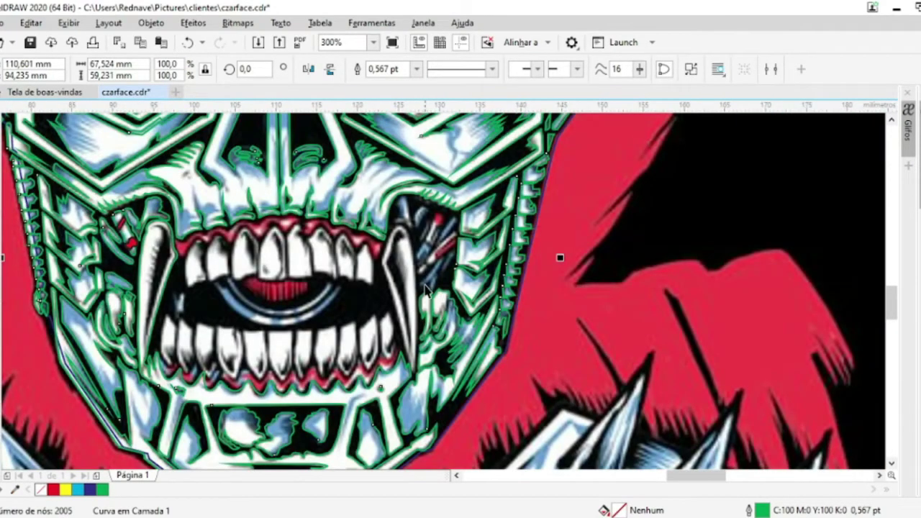
pyautogui.scroll(2, 137, 368)
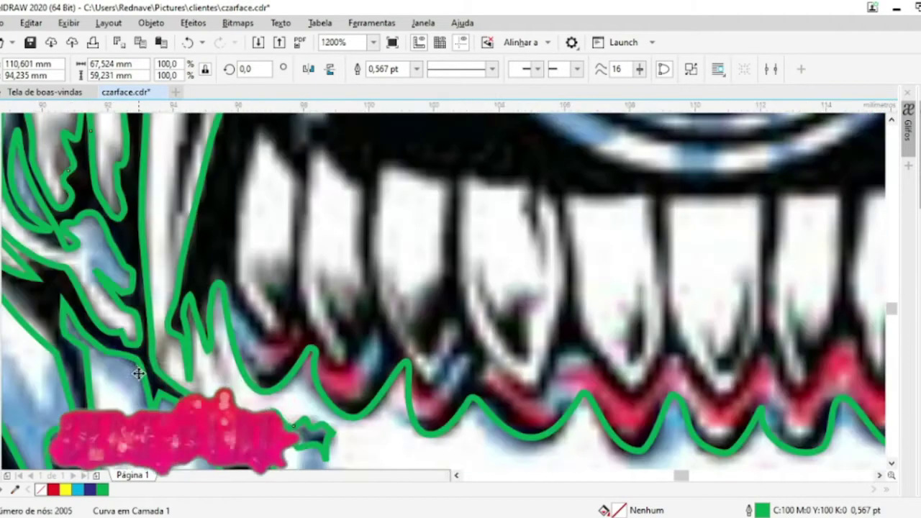
pyautogui.scroll(1, 160, 354)
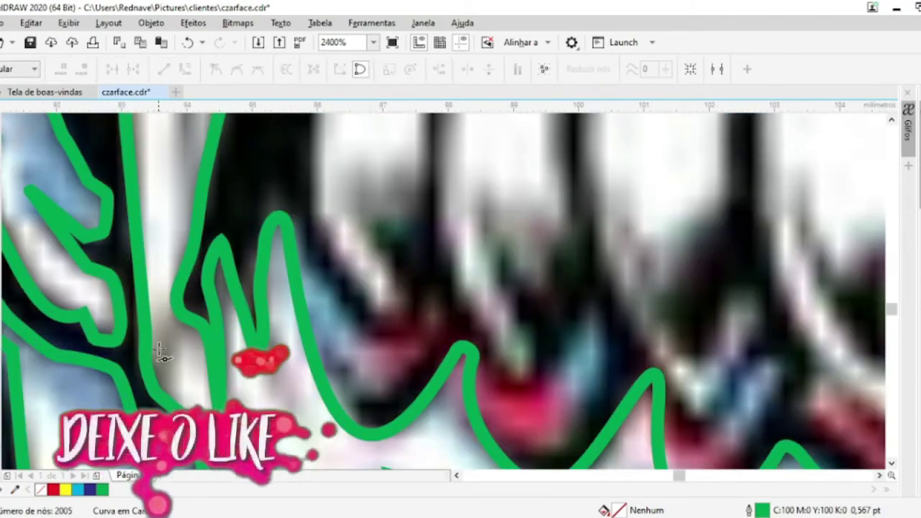
# Trim a small gap from the green outline beside the left fang and delete the cutting shape
pyautogui.click(198, 283)
pyautogui.click(167, 319)
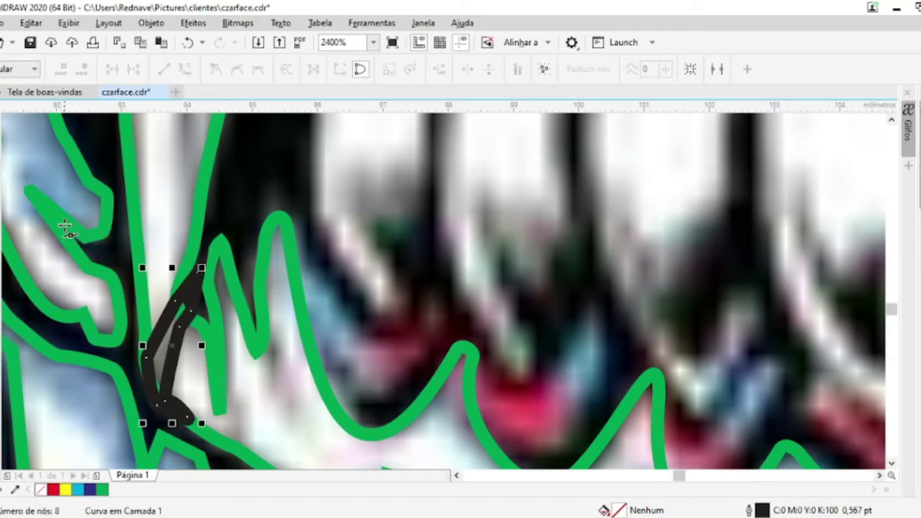
pyautogui.press('Delete')
pyautogui.click(197, 283)
pyautogui.click(143, 364)
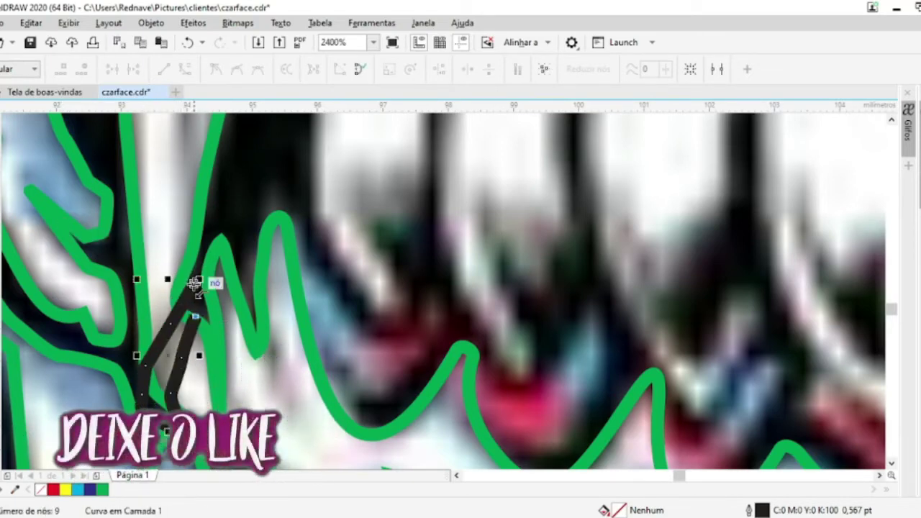
pyautogui.press('space')
pyautogui.keyDown('shift'); pyautogui.click(248, 316); pyautogui.keyUp('shift')
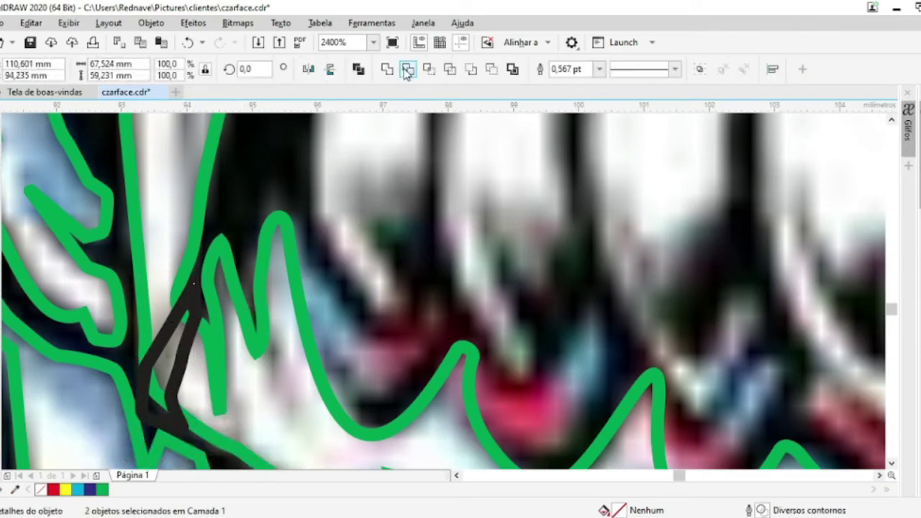
pyautogui.click(405, 69)
pyautogui.press('Delete')
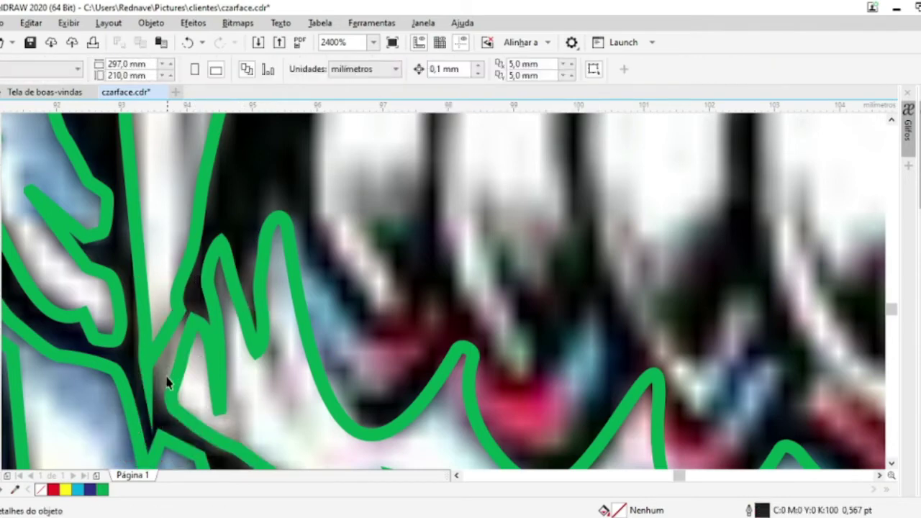
# Delete the stray nodes left at the gap in the green outline
pyautogui.click(137, 378)
pyautogui.press('F10')
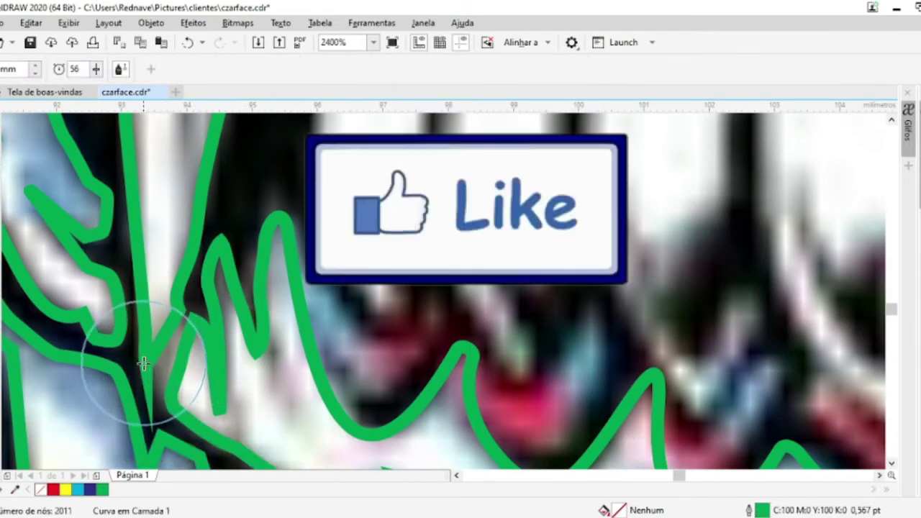
pyautogui.click(18, 121)
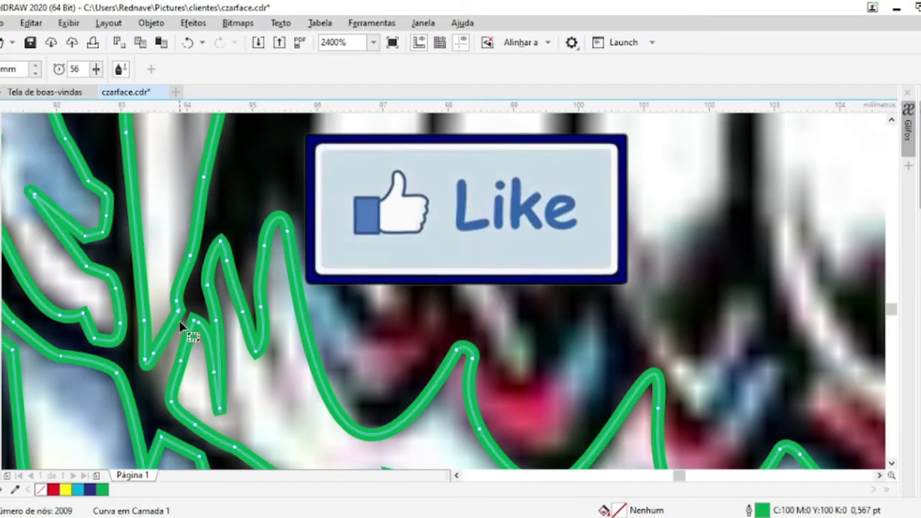
pyautogui.click(181, 309)
pyautogui.press('Delete')
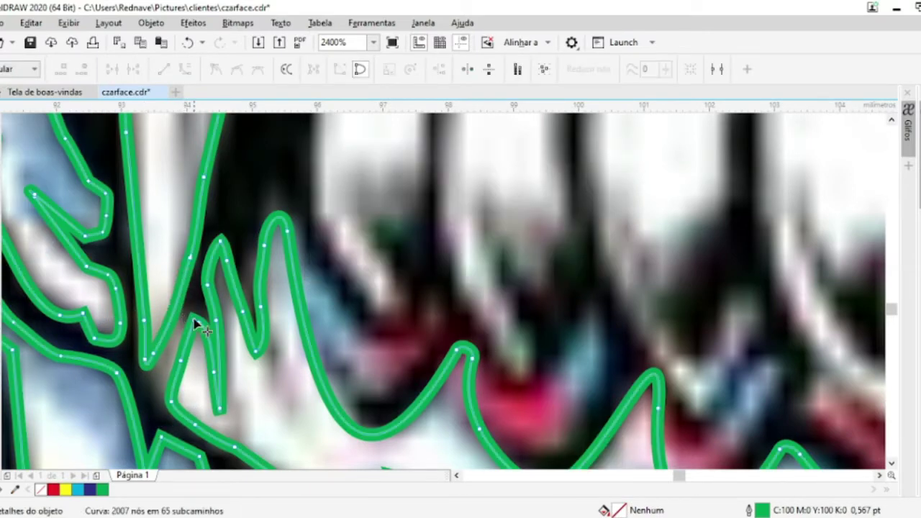
pyautogui.click(203, 330)
pyautogui.press('space')
# Finish the upper gum-line curve and fill the shape red
pyautogui.scroll(-3, 302, 448)
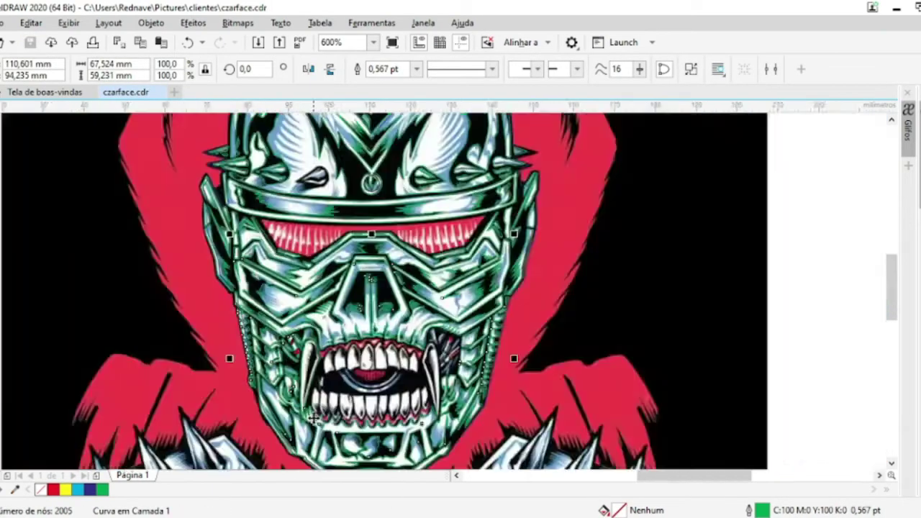
pyautogui.scroll(3, 83, 230)
pyautogui.press('space')
pyautogui.scroll(-3, 545, 166)
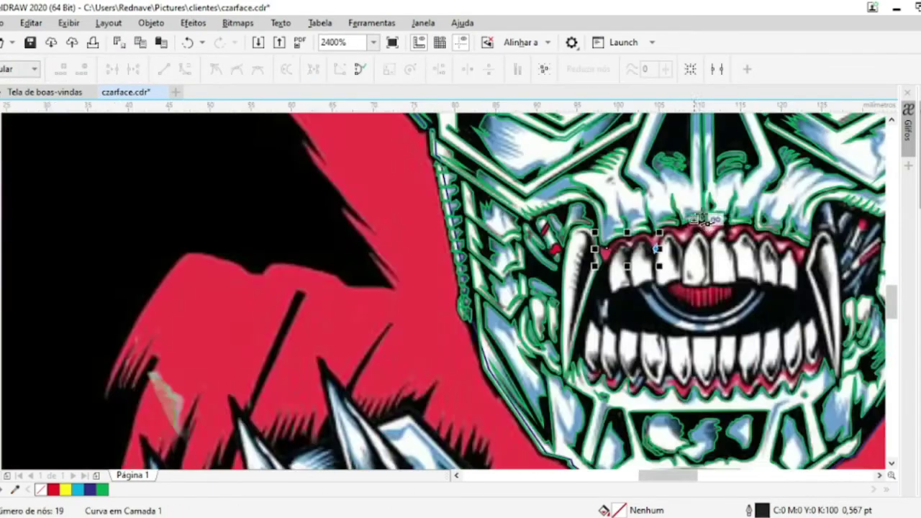
pyautogui.scroll(3, 598, 291)
pyautogui.moveTo(529, 227); pyautogui.dragTo(597, 292)
pyautogui.moveTo(805, 242); pyautogui.dragTo(331, 279)
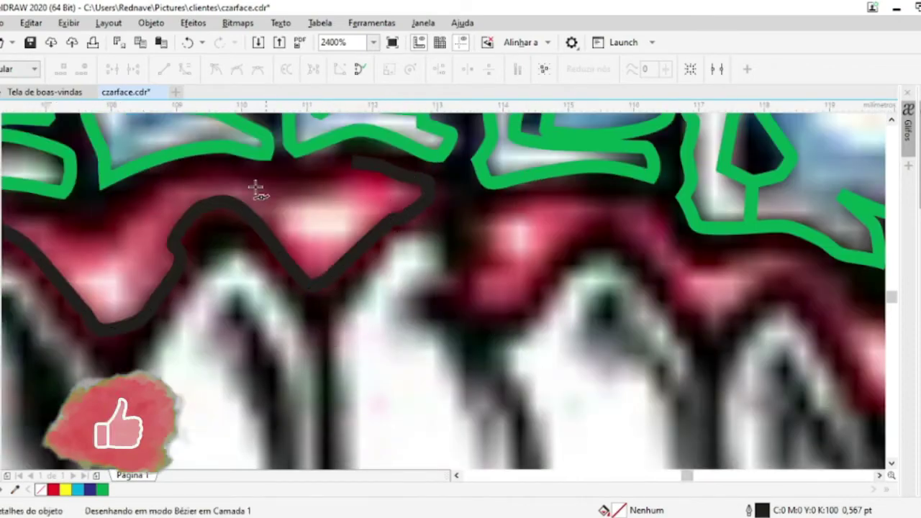
pyautogui.click(458, 475)
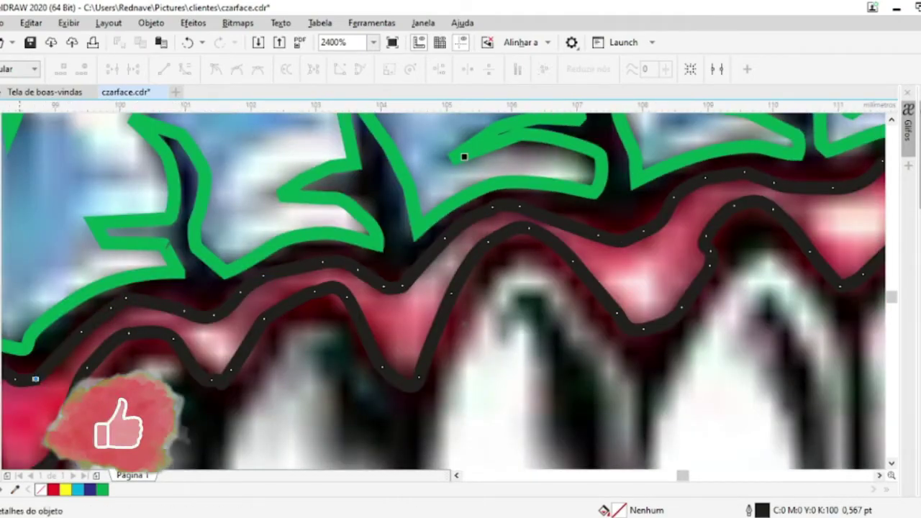
pyautogui.scroll(-1, 465, 156)
pyautogui.click(53, 490)
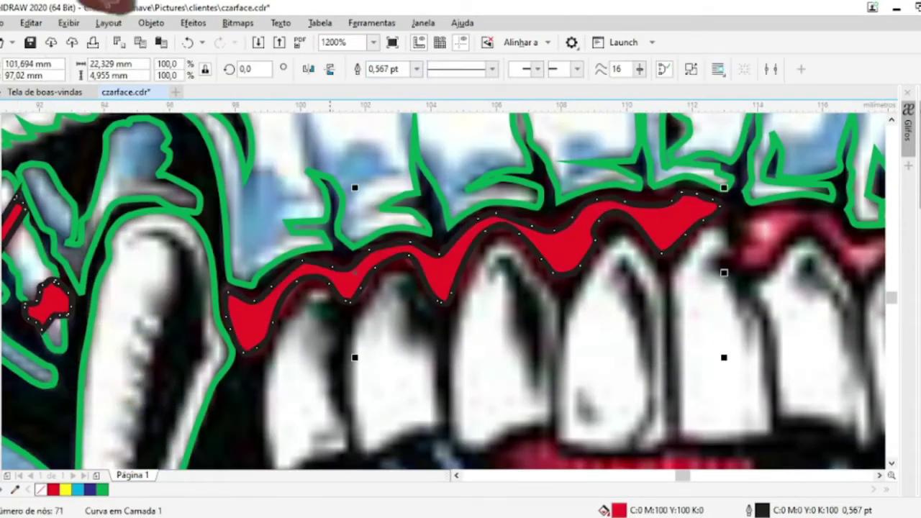
pyautogui.scroll(1, 791, 252)
# Add the last point to the next gum curve and finish it
pyautogui.press('space')
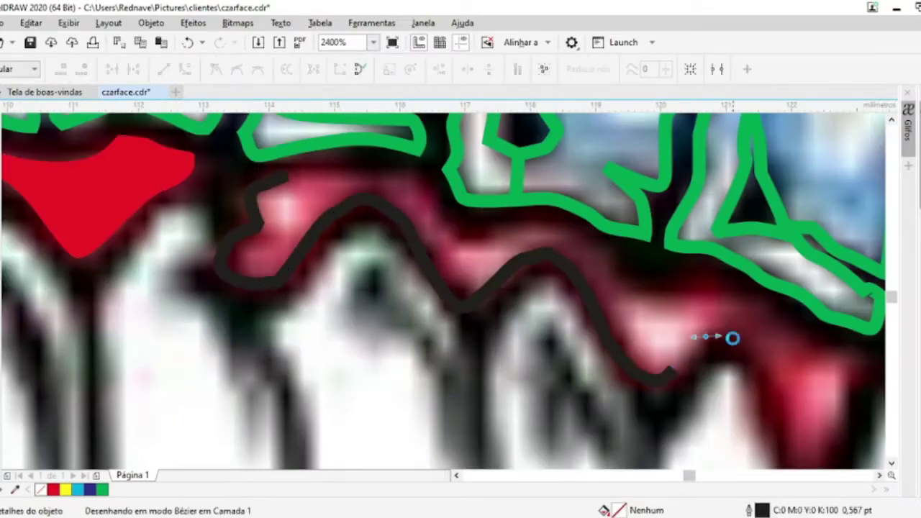
pyautogui.click(786, 428)
pyautogui.press('space')
pyautogui.scroll(-1, 464, 151)
pyautogui.scroll(1, 388, 283)
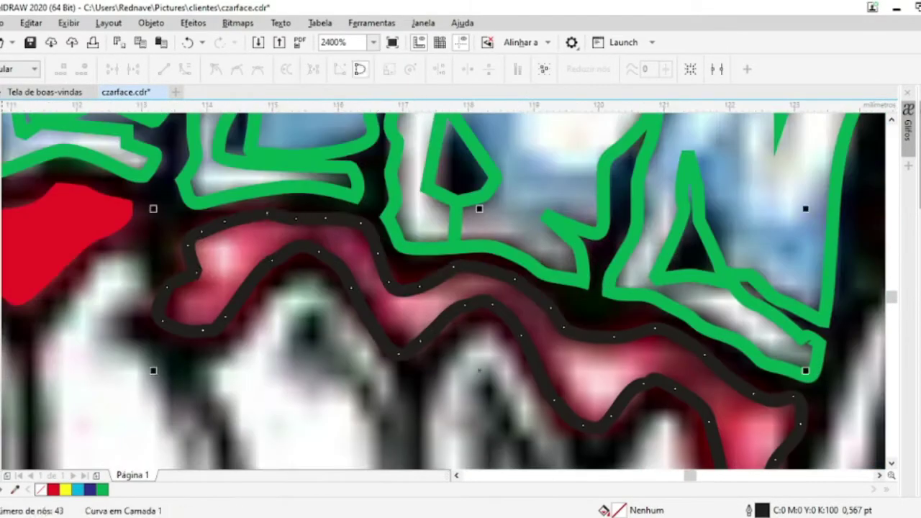
pyautogui.scroll(-3, 483, 273)
pyautogui.scroll(2, 313, 456)
# Trace a closed Bézier outline around the red lip inside the mouth
pyautogui.click(305, 257)
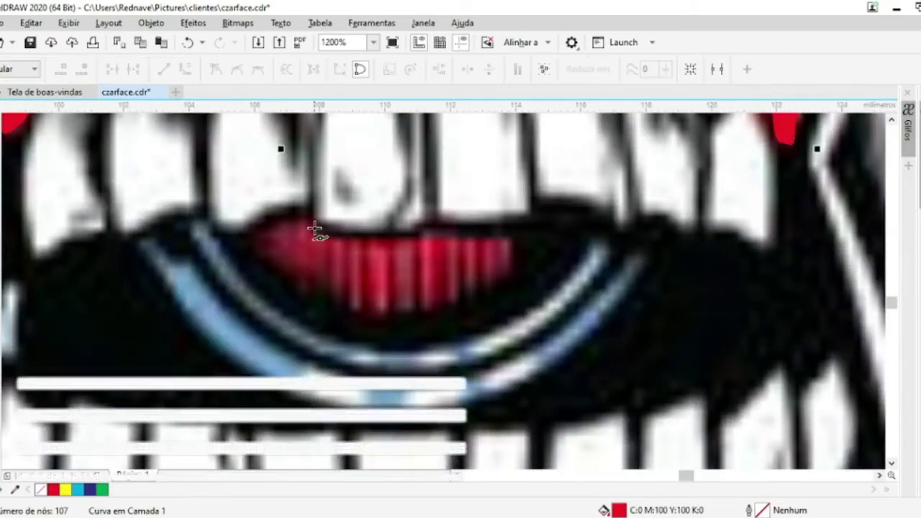
pyautogui.click(315, 229)
pyautogui.click(403, 243)
pyautogui.click(508, 240)
pyautogui.click(477, 306)
pyautogui.click(350, 314)
pyautogui.click(264, 250)
# Draw nine tall vertical rectangles across the red lip
pyautogui.scroll(-1, 376, 332)
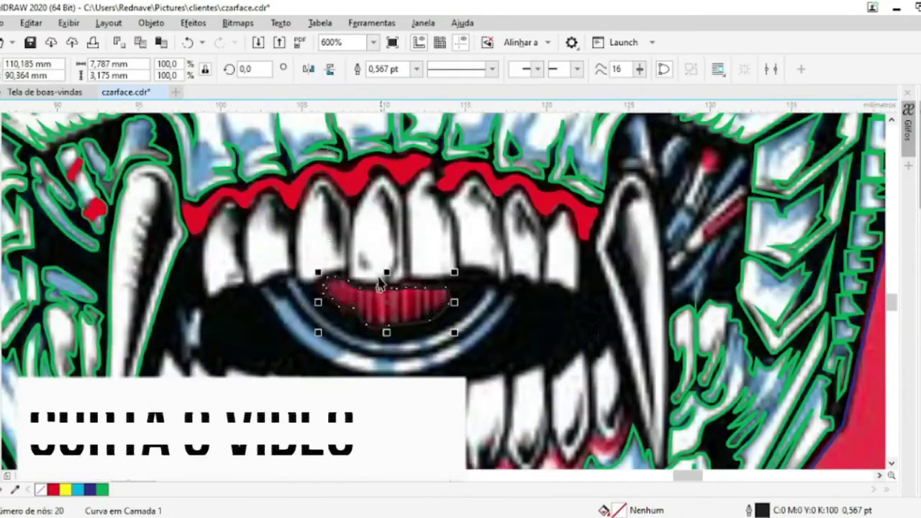
pyautogui.click(403, 313)
pyautogui.scroll(1, 403, 312)
pyautogui.scroll(1, 315, 293)
pyautogui.press('F6')
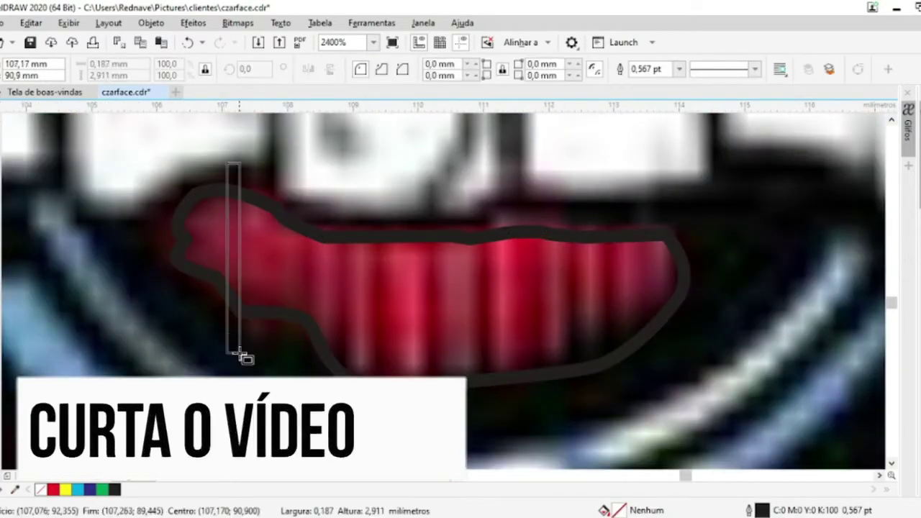
pyautogui.moveTo(222, 157); pyautogui.dragTo(243, 359)
pyautogui.moveTo(288, 170); pyautogui.dragTo(309, 376)
pyautogui.moveTo(326, 190); pyautogui.dragTo(349, 376)
pyautogui.moveTo(363, 183); pyautogui.dragTo(390, 376)
pyautogui.moveTo(418, 185); pyautogui.dragTo(440, 376)
pyautogui.moveTo(524, 202); pyautogui.dragTo(547, 419)
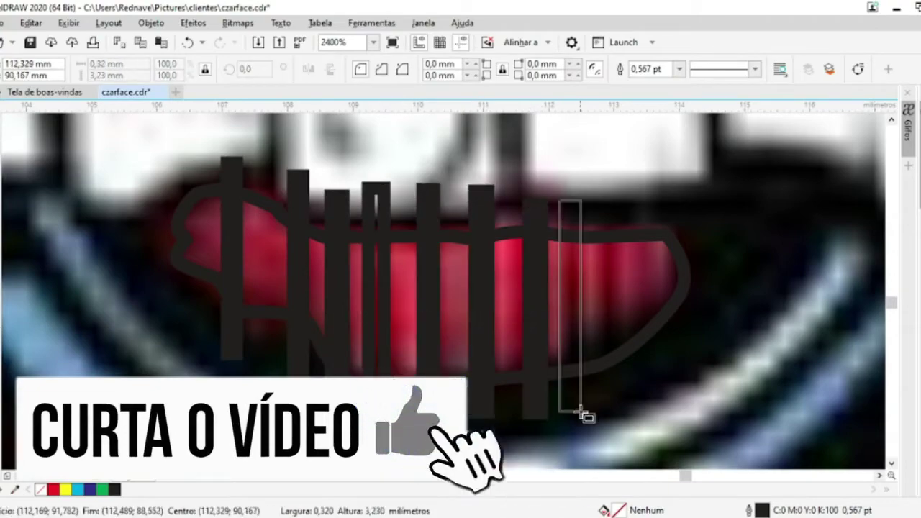
pyautogui.moveTo(554, 193); pyautogui.dragTo(587, 416)
pyautogui.moveTo(596, 189); pyautogui.dragTo(618, 409)
pyautogui.moveTo(625, 188); pyautogui.dragTo(649, 401)
# Trim the rectangles out of the red lip, then delete the rectangles
pyautogui.press('space')
pyautogui.keyDown('shift'); pyautogui.click(537, 216); pyautogui.keyUp('shift')
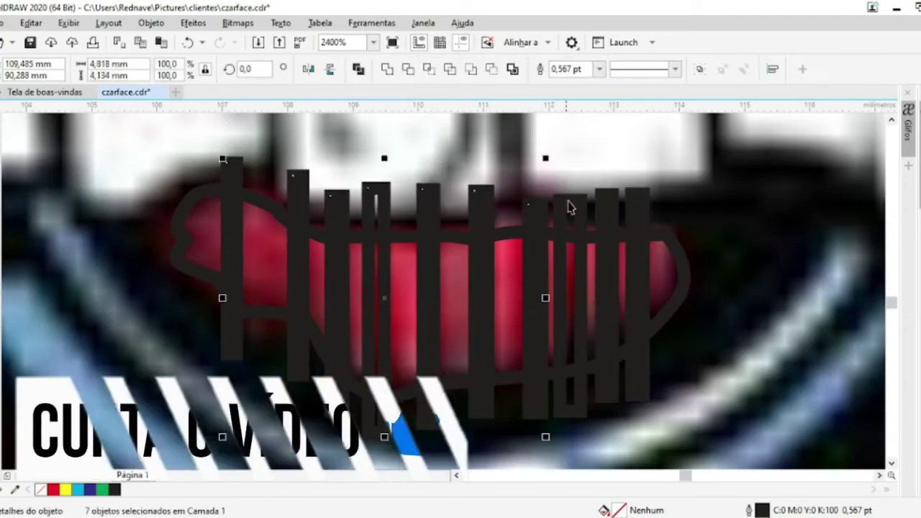
pyautogui.click(408, 69)
pyautogui.click(340, 203)
pyautogui.press('Delete')
# Trace a small triangular shape on the gums
pyautogui.scroll(-3, 377, 192)
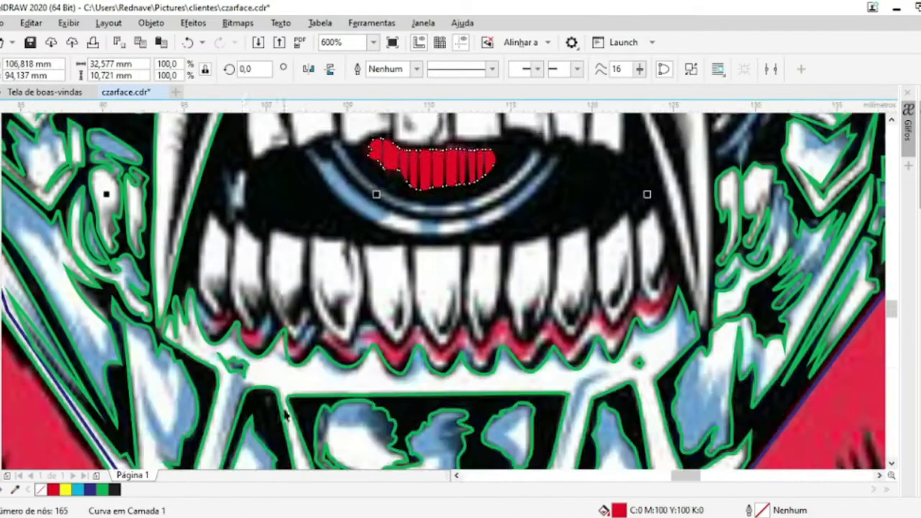
pyautogui.scroll(3, 129, 278)
pyautogui.click(144, 270)
pyautogui.click(299, 309)
pyautogui.click(158, 432)
pyautogui.click(144, 270)
# Reshape the small gum shape into a crescent, then position and resize it
pyautogui.click(24, 117)
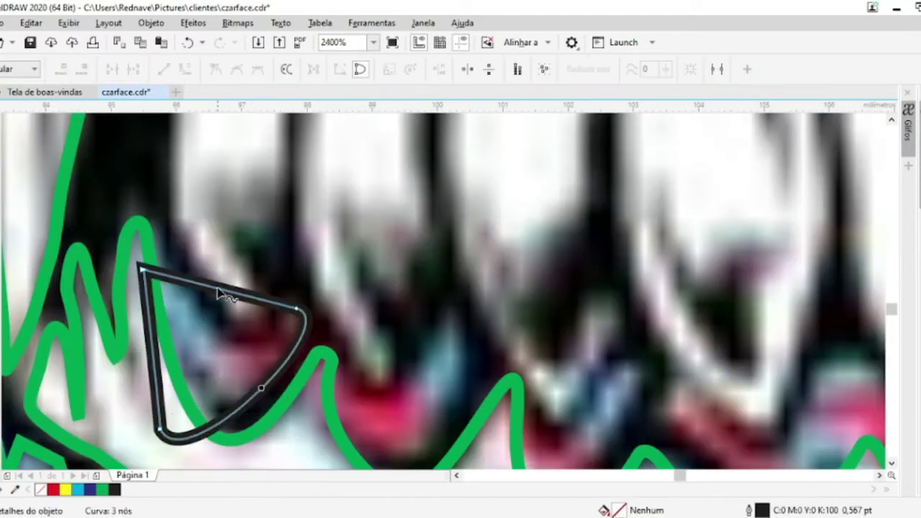
pyautogui.moveTo(216, 296)
pyautogui.mouseDown()
pyautogui.moveTo(274, 380)
pyautogui.moveTo(454, 430)
pyautogui.mouseUp()
pyautogui.press('space')
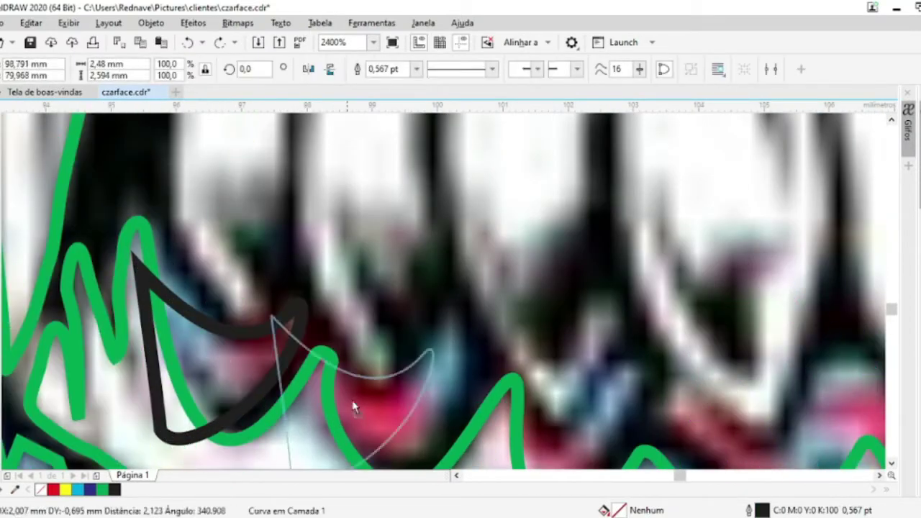
pyautogui.press('F10')
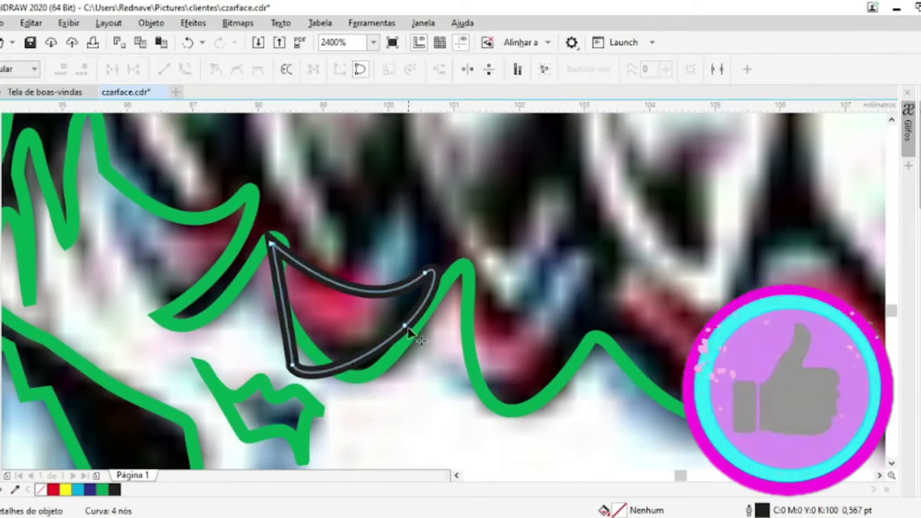
pyautogui.click(297, 371)
pyautogui.moveTo(297, 370); pyautogui.dragTo(272, 334)
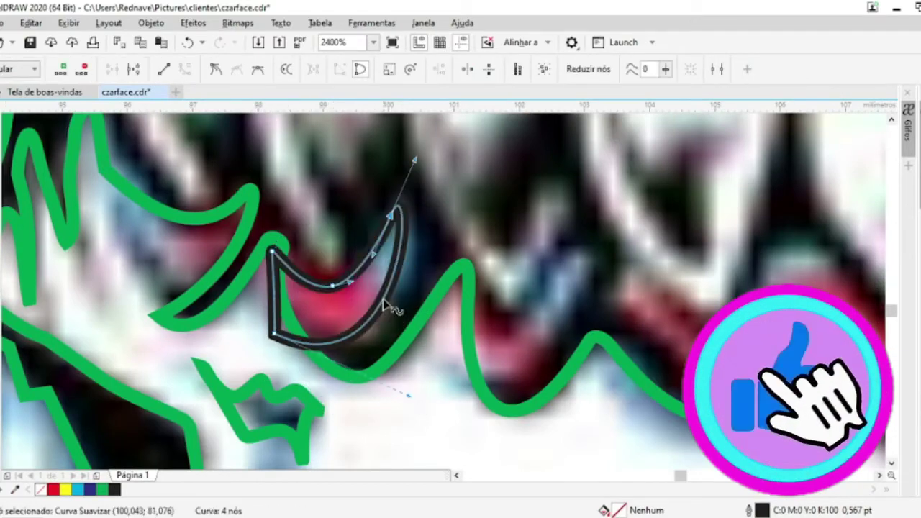
pyautogui.press('space')
pyautogui.moveTo(312, 308); pyautogui.dragTo(492, 351)
pyautogui.moveTo(596, 247); pyautogui.dragTo(580, 248)
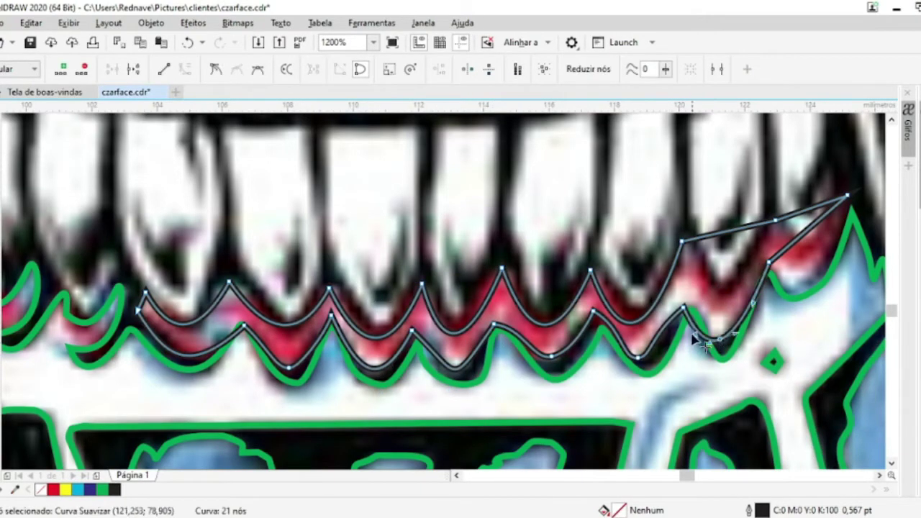
# Refine the gum curve's right end and the fang curve's nodes to fit
pyautogui.press('Delete')
pyautogui.moveTo(799, 243); pyautogui.dragTo(801, 243)
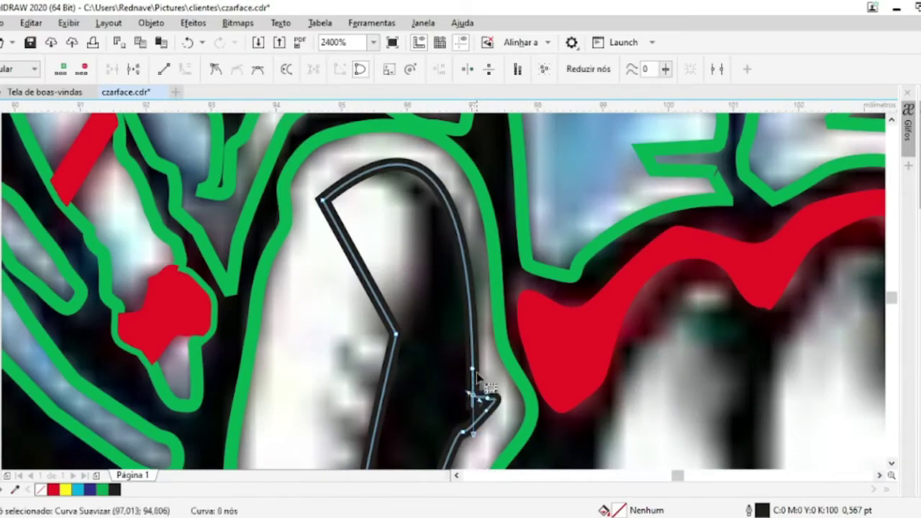
pyautogui.moveTo(477, 378); pyautogui.dragTo(442, 206)
pyautogui.click(457, 377)
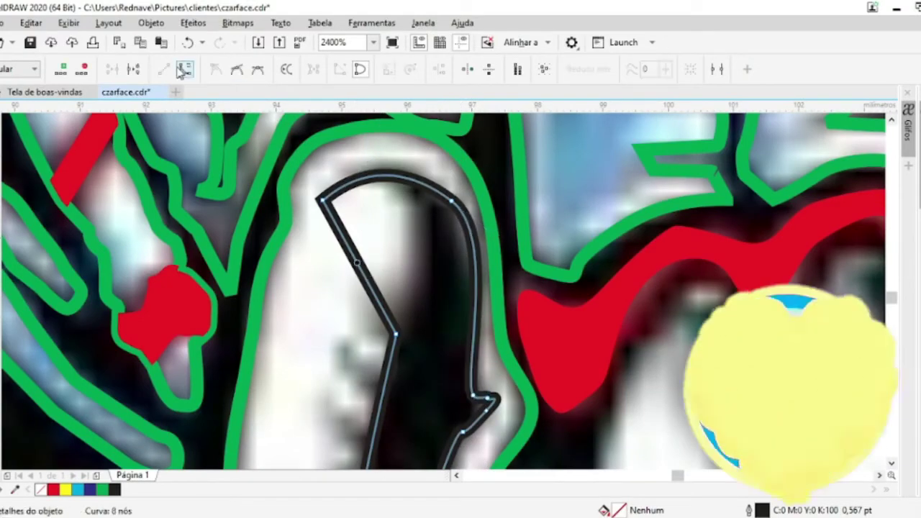
pyautogui.scroll(5, 308, 232)
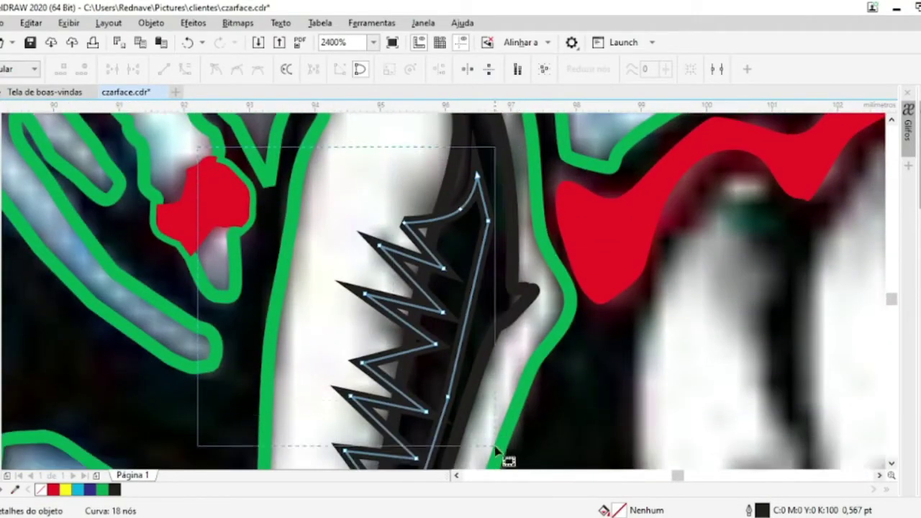
pyautogui.moveTo(496, 447); pyautogui.dragTo(513, 432)
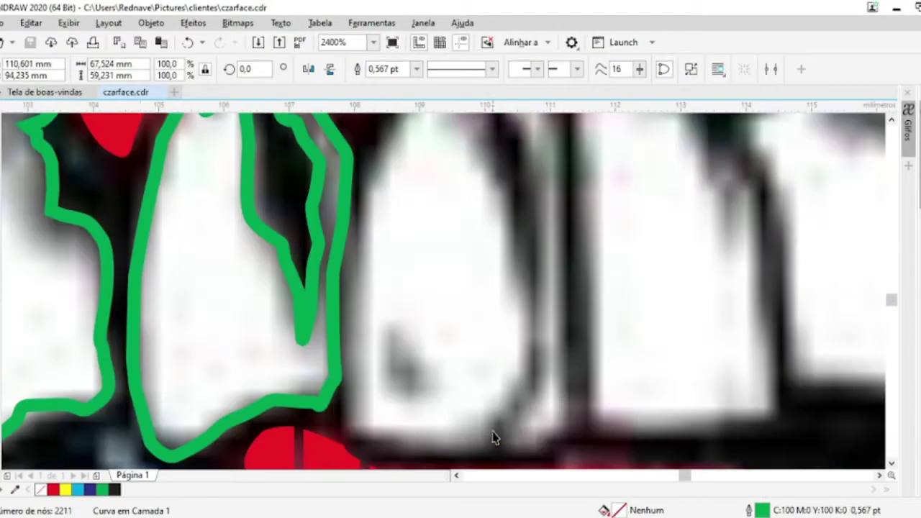
# Trace the first upper tooth and its inner shading, welding them into the green outline
pyautogui.click(391, 153)
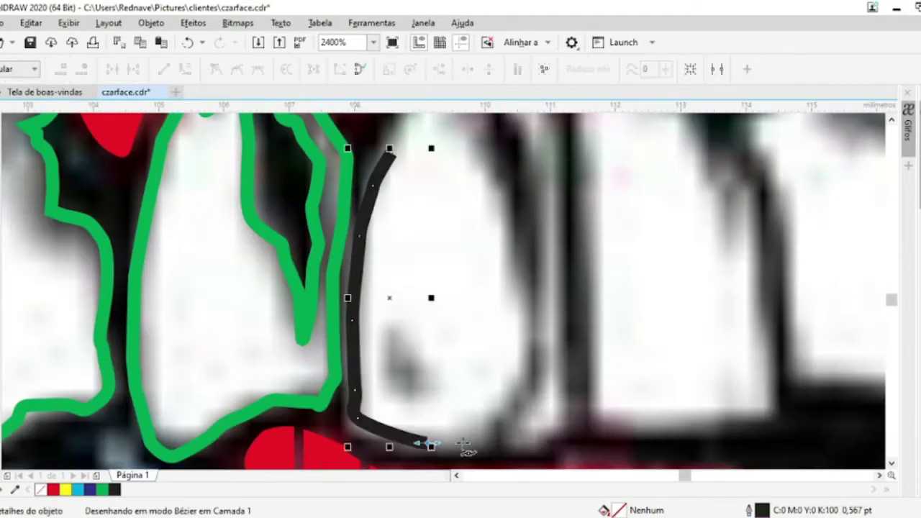
pyautogui.scroll(2, 520, 255)
pyautogui.click(457, 245)
pyautogui.click(479, 206)
pyautogui.scroll(-3, 517, 356)
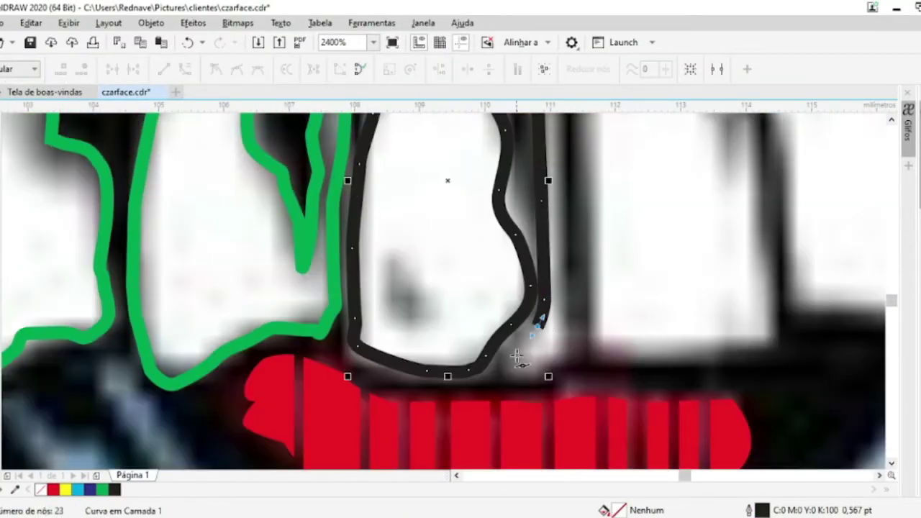
pyautogui.scroll(3, 896, 126)
pyautogui.scroll(-3, 429, 246)
pyautogui.click(452, 315)
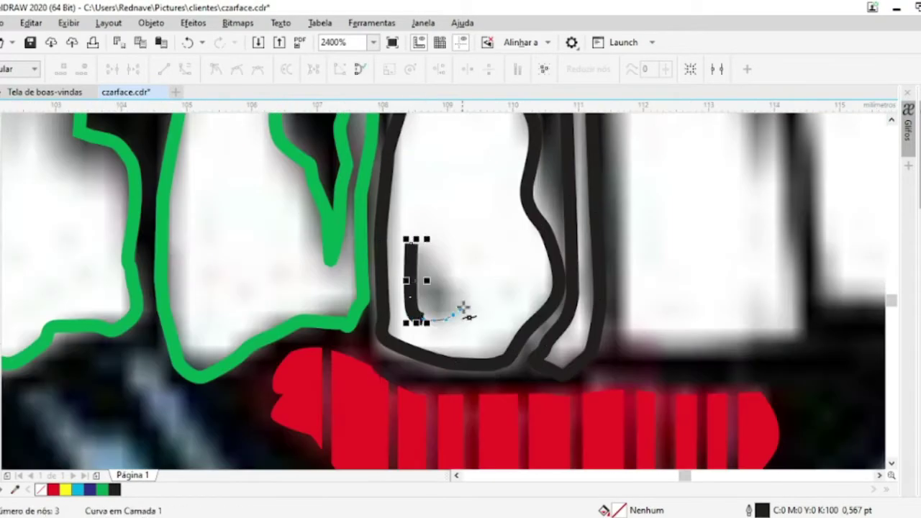
pyautogui.keyDown('shift'); pyautogui.click(385, 245); pyautogui.keyUp('shift')
pyautogui.click(384, 68)
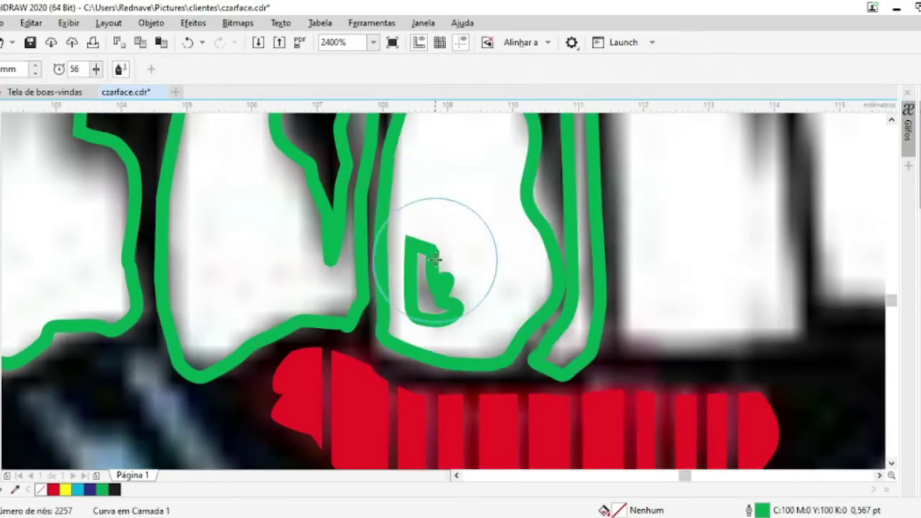
# Trace the outline of the next upper tooth node by node
pyautogui.scroll(-3, 409, 301)
pyautogui.scroll(3, 337, 356)
pyautogui.click(262, 343)
pyautogui.click(266, 378)
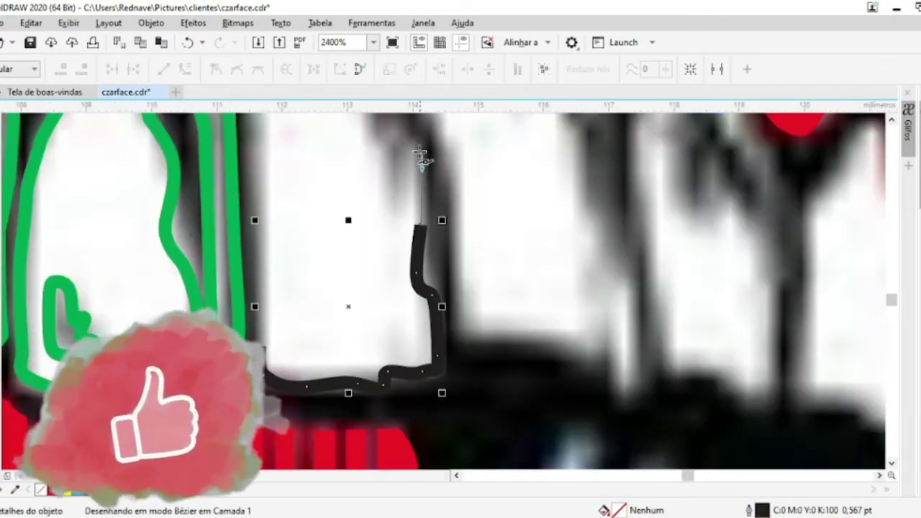
pyautogui.click(421, 157)
pyautogui.scroll(-3, 421, 157)
pyautogui.scroll(3, 329, 143)
pyautogui.scroll(1, 307, 300)
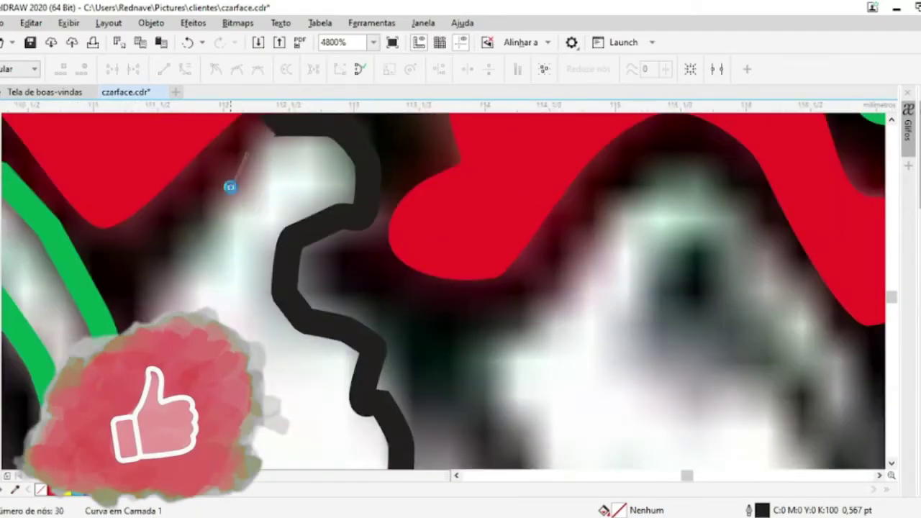
pyautogui.click(229, 187)
pyautogui.scroll(-2, 230, 186)
pyautogui.scroll(1, 251, 399)
pyautogui.scroll(1, 270, 335)
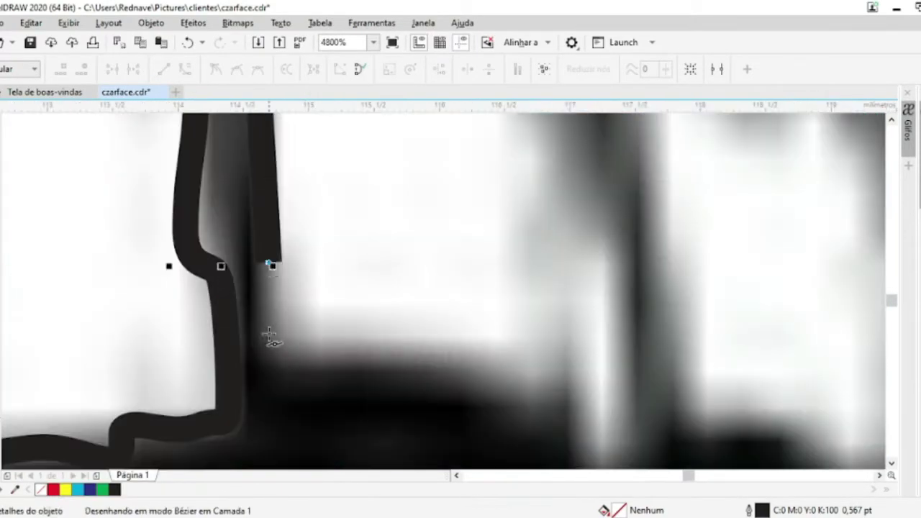
pyautogui.click(270, 336)
pyautogui.scroll(-1, 536, 381)
pyautogui.scroll(3, 545, 248)
# Extend the outline down the tooth sides and weld the teeth into the green linework
pyautogui.click(500, 295)
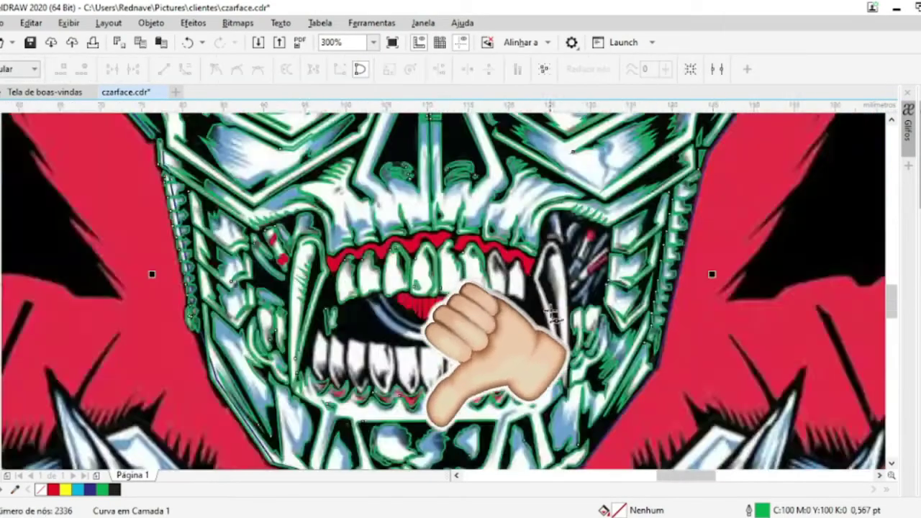
pyautogui.scroll(1, 330, 167)
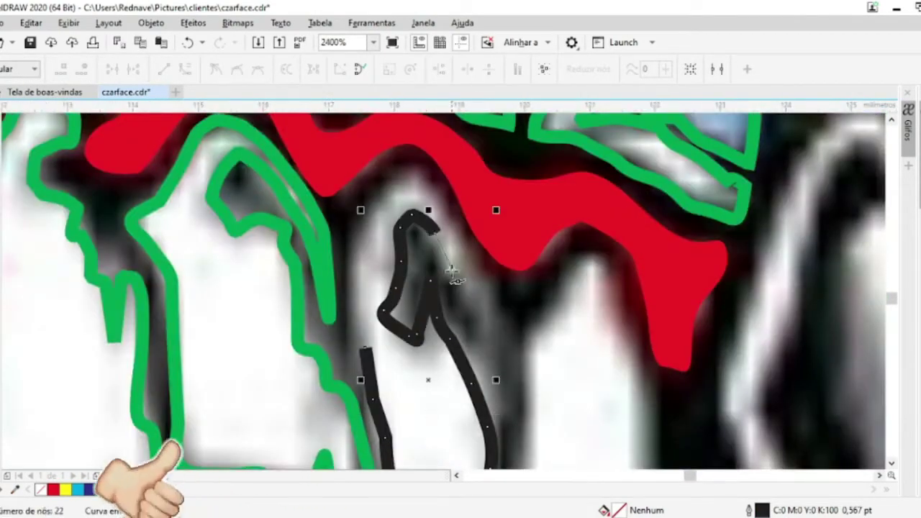
pyautogui.moveTo(445, 219); pyautogui.dragTo(428, 186)
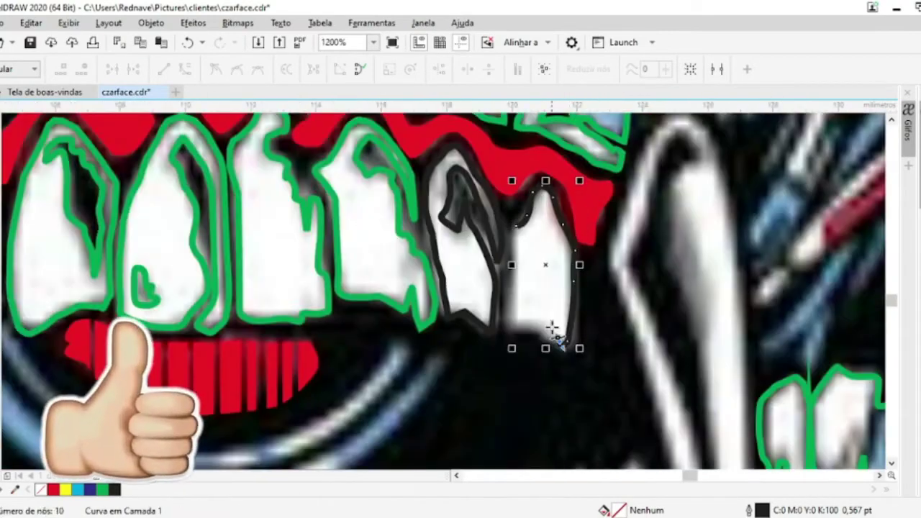
pyautogui.click(386, 69)
pyautogui.click(22, 195)
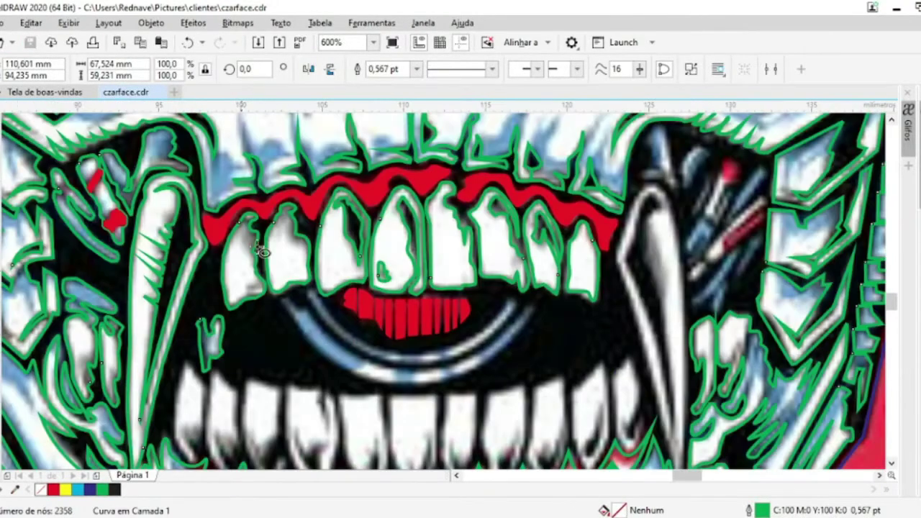
# Draw a large ellipse over the mouth, combine it and narrow it to the mouth ring
pyautogui.moveTo(248, 162); pyautogui.dragTo(545, 387)
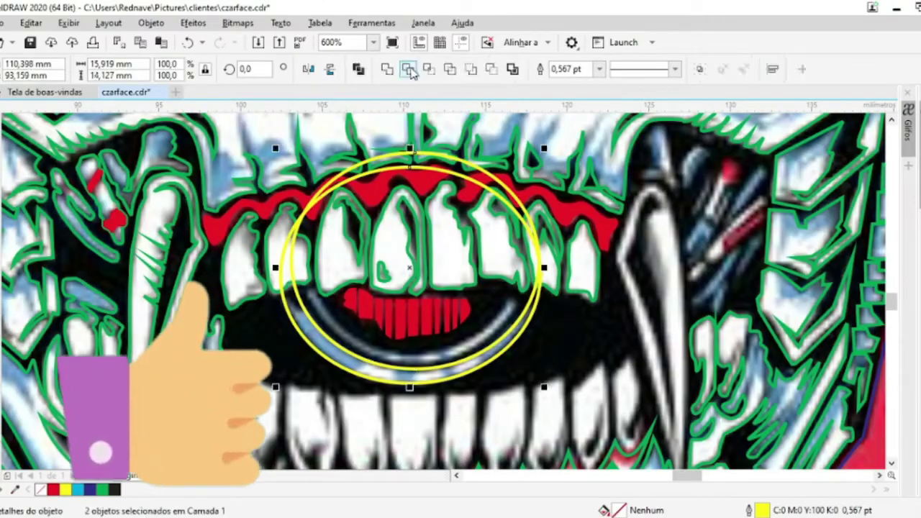
pyautogui.click(409, 69)
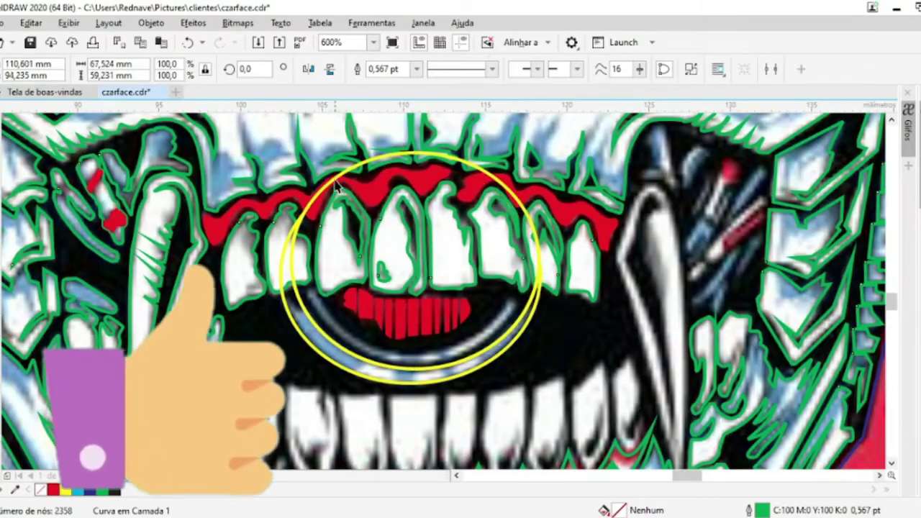
pyautogui.scroll(2, 257, 324)
pyautogui.moveTo(663, 186); pyautogui.dragTo(649, 183)
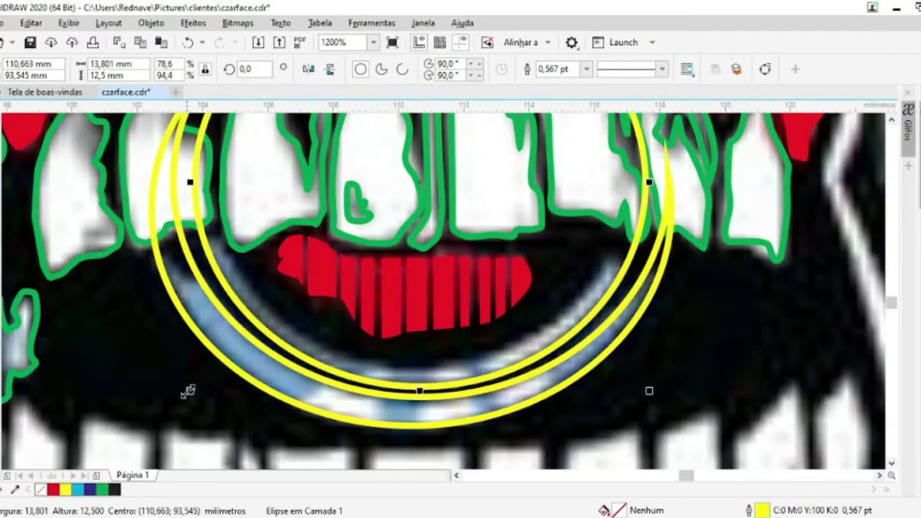
pyautogui.scroll(-2, 208, 377)
pyautogui.scroll(2, 229, 282)
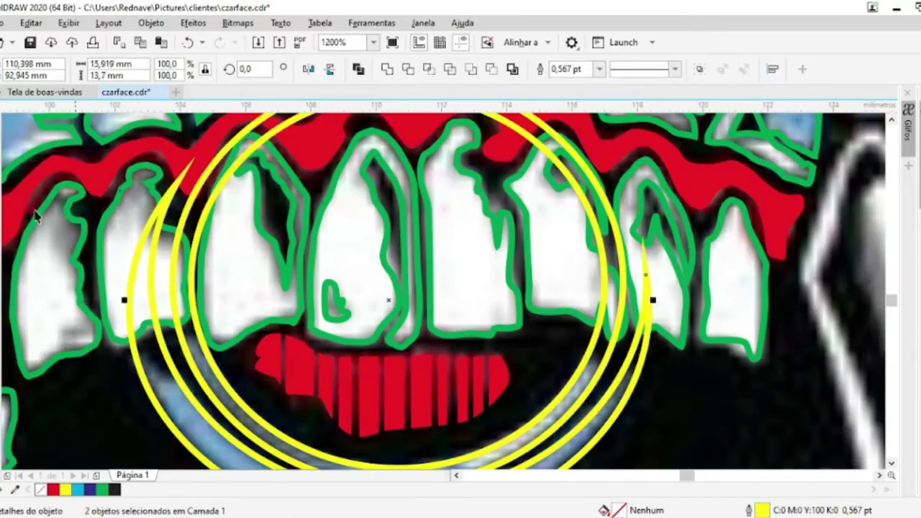
pyautogui.scroll(3, 82, 329)
# Place a node on the dark curve, then select the yellow arc and the green outline curve
pyautogui.click(243, 370)
pyautogui.scroll(-3, 382, 313)
pyautogui.scroll(5, 281, 302)
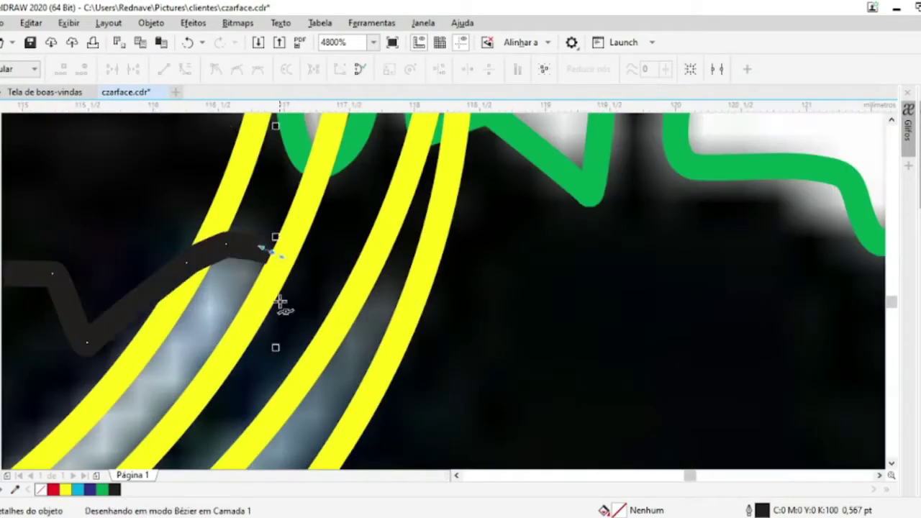
pyautogui.scroll(-5, 538, 382)
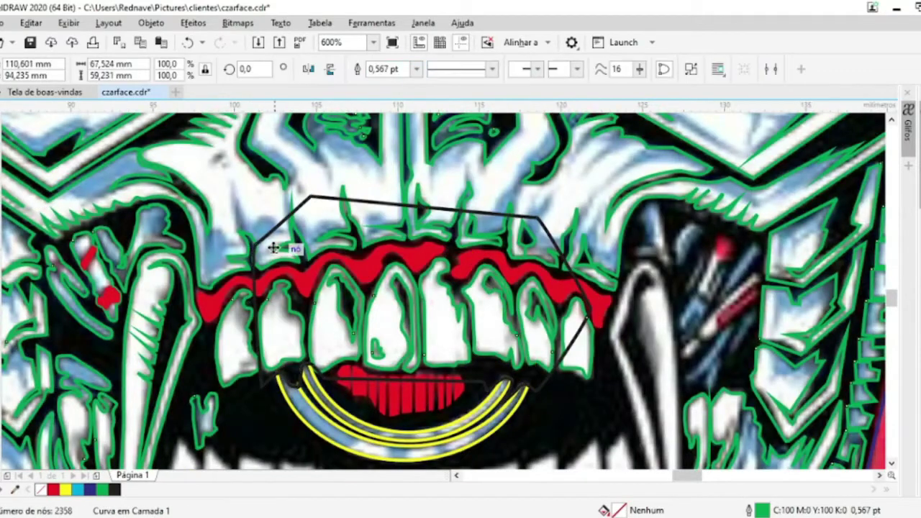
pyautogui.click(308, 375)
pyautogui.scroll(2, 308, 375)
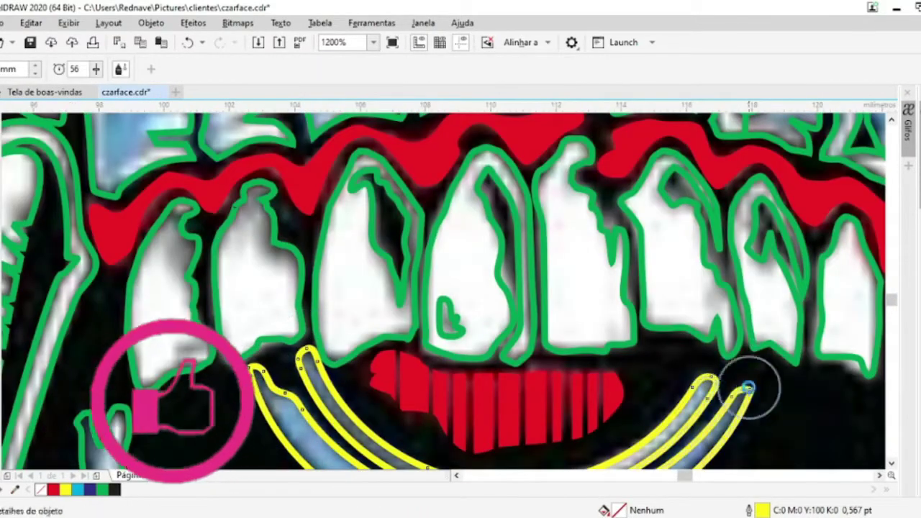
pyautogui.click(320, 340)
# Trace nodes along the edge of the first tooth
pyautogui.scroll(-1, 317, 346)
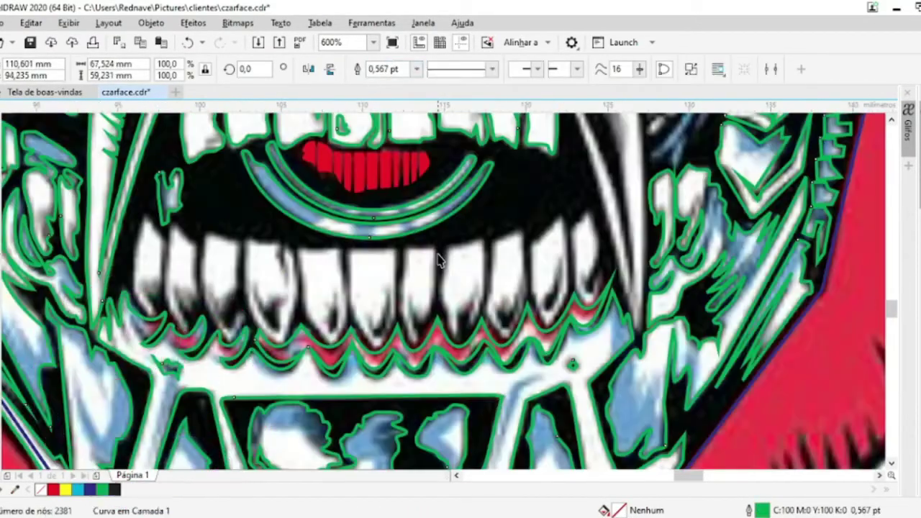
pyautogui.scroll(-3, 297, 409)
pyautogui.scroll(2, 298, 409)
pyautogui.click(324, 308)
pyautogui.click(329, 339)
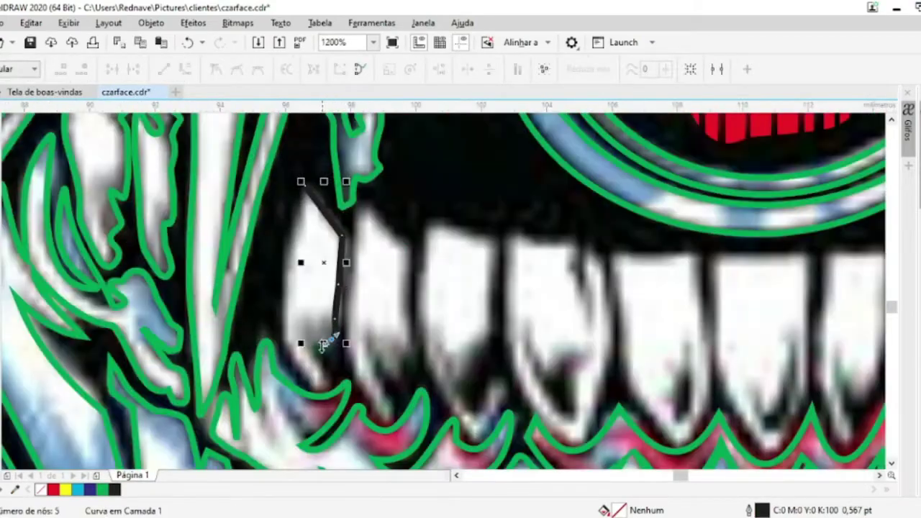
pyautogui.click(317, 382)
pyautogui.scroll(1, 317, 381)
pyautogui.scroll(-2, 317, 382)
pyautogui.scroll(3, 267, 252)
pyautogui.scroll(-1, 391, 354)
pyautogui.click(363, 208)
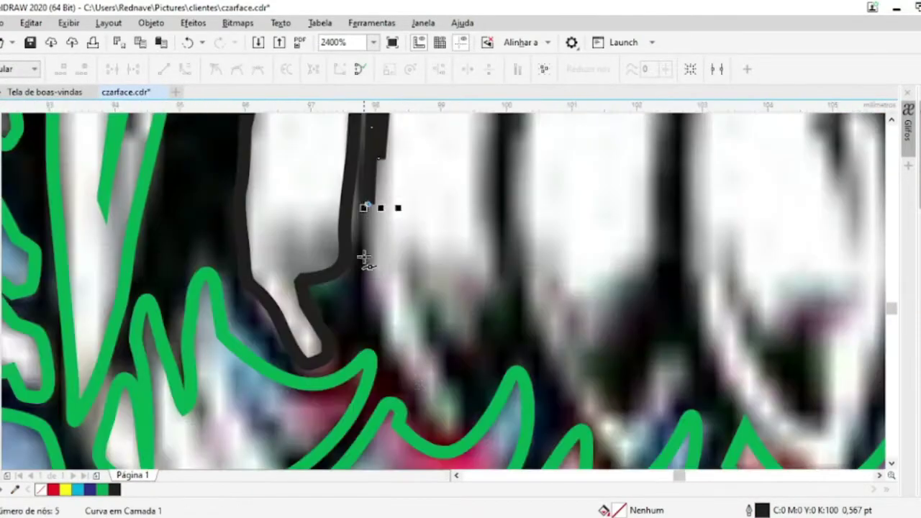
pyautogui.scroll(-2, 368, 269)
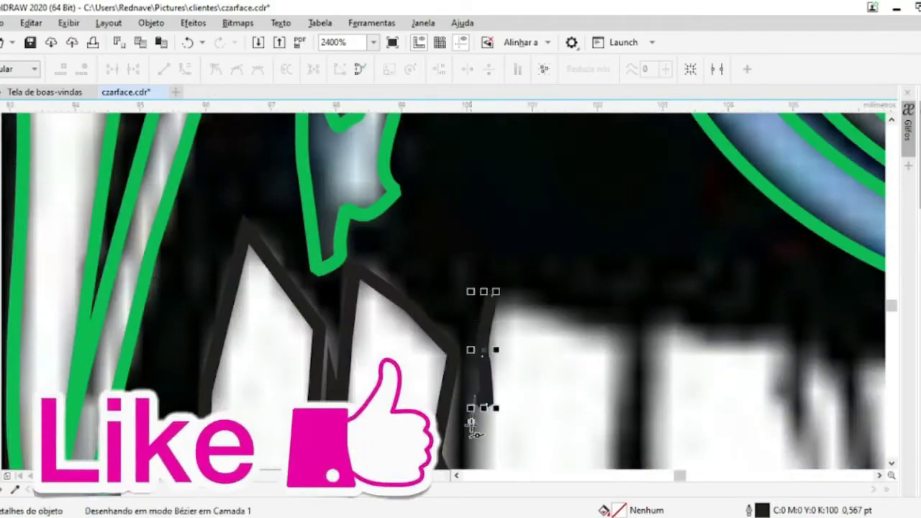
pyautogui.scroll(-2, 471, 425)
pyautogui.scroll(-3, 514, 306)
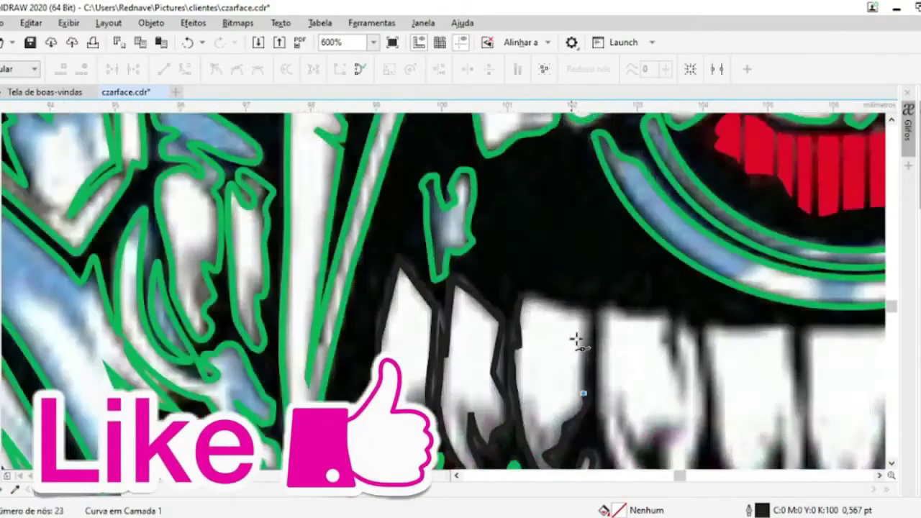
pyautogui.scroll(2, 585, 263)
# Trace and close the outlines of the next teeth
pyautogui.click(767, 389)
pyautogui.scroll(-1, 771, 390)
pyautogui.scroll(2, 561, 286)
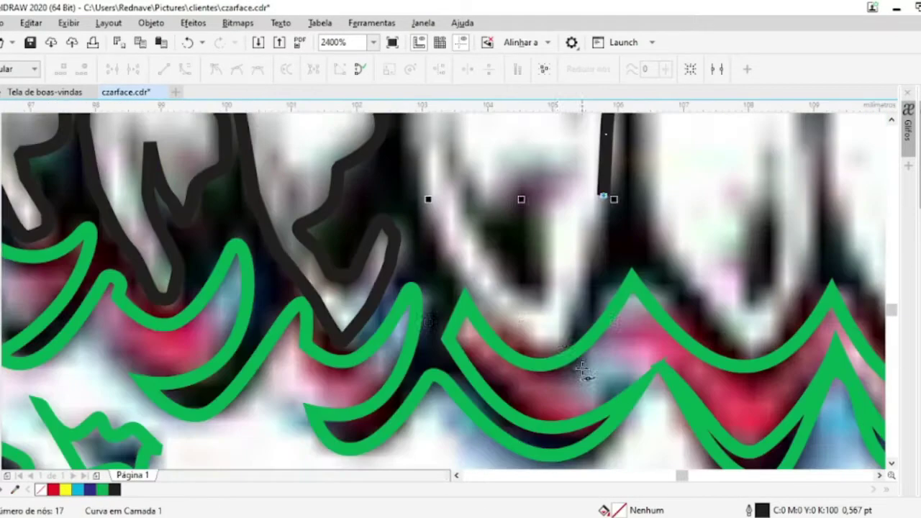
pyautogui.scroll(1, 463, 274)
pyautogui.scroll(-2, 463, 274)
pyautogui.scroll(1, 409, 302)
pyautogui.click(389, 273)
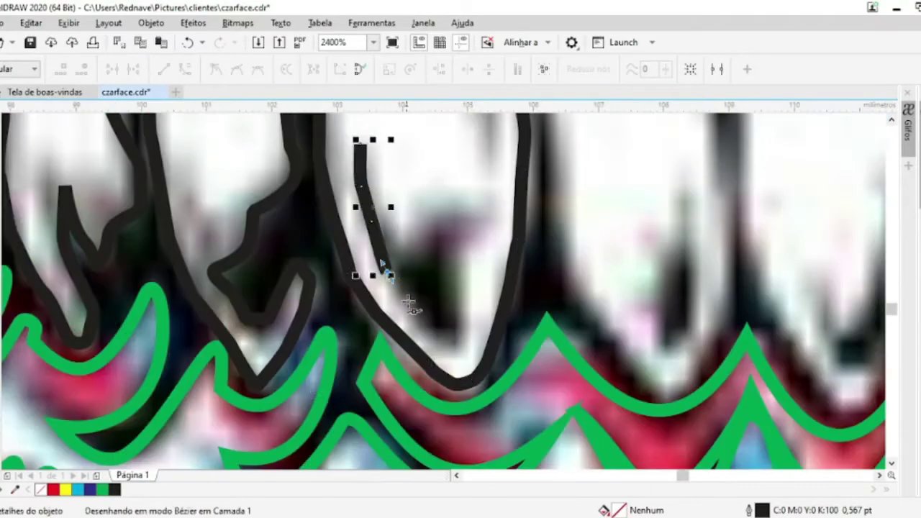
pyautogui.click(358, 144)
pyautogui.scroll(-2, 360, 187)
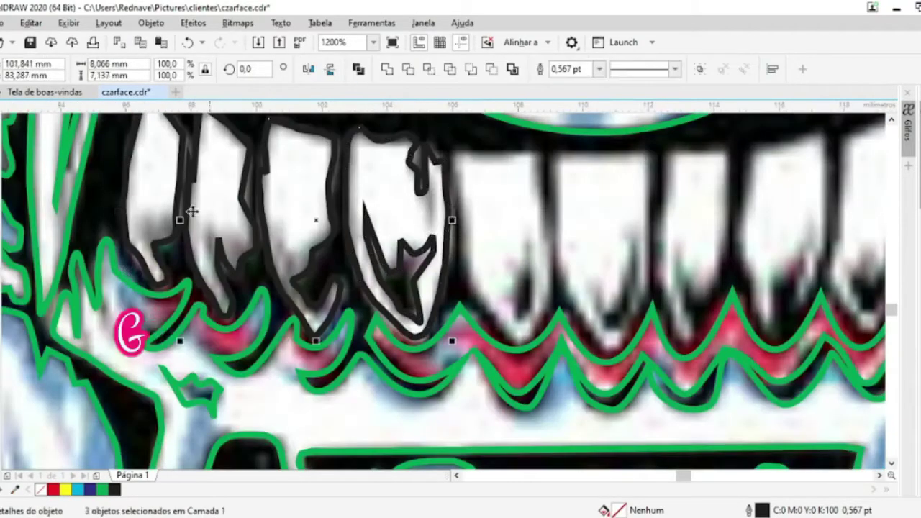
pyautogui.click(445, 153)
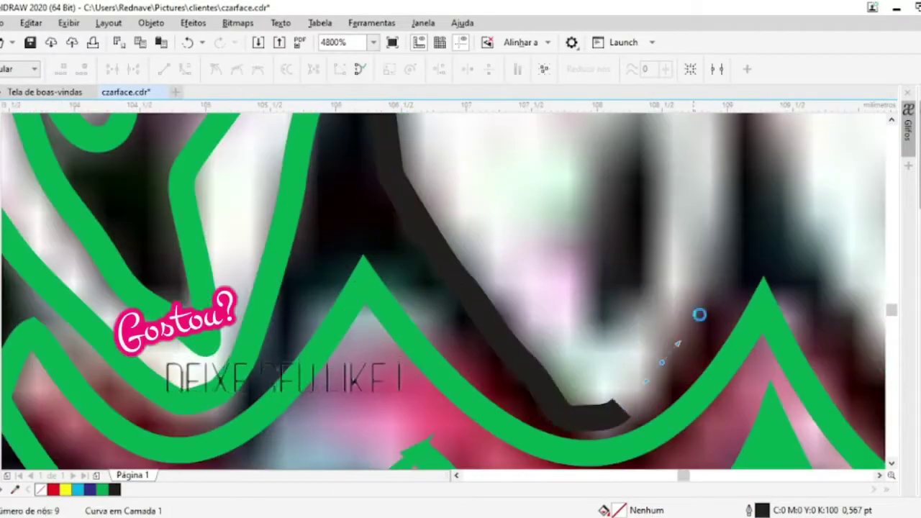
pyautogui.scroll(1, 439, 164)
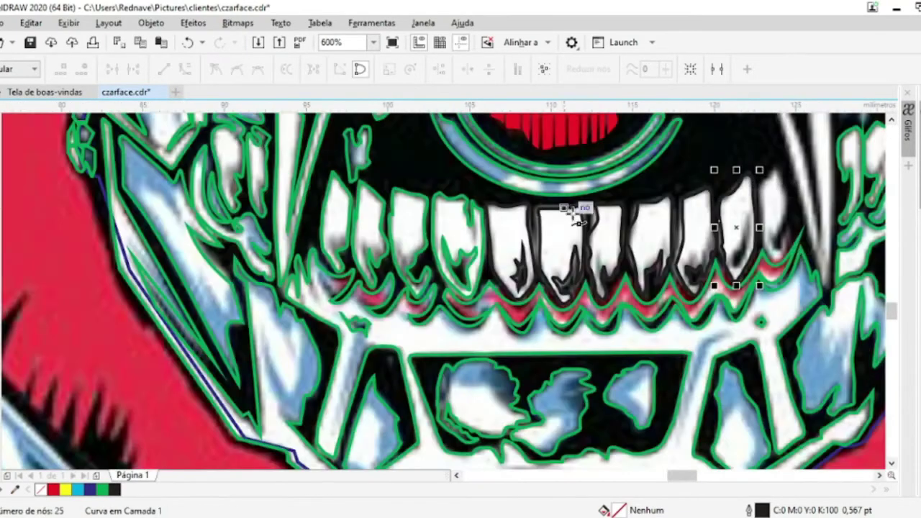
# Colour the teeth outlines green and weld them into one curve
pyautogui.scroll(2, 655, 203)
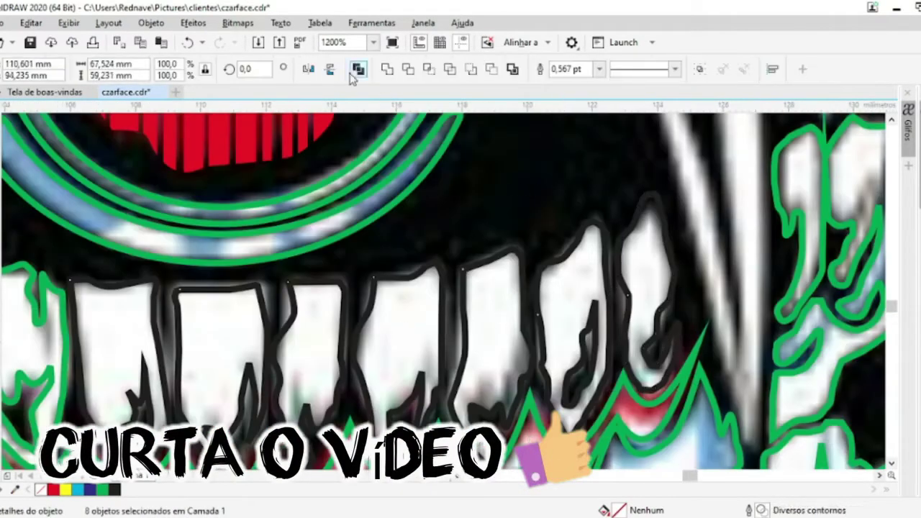
pyautogui.click(352, 73)
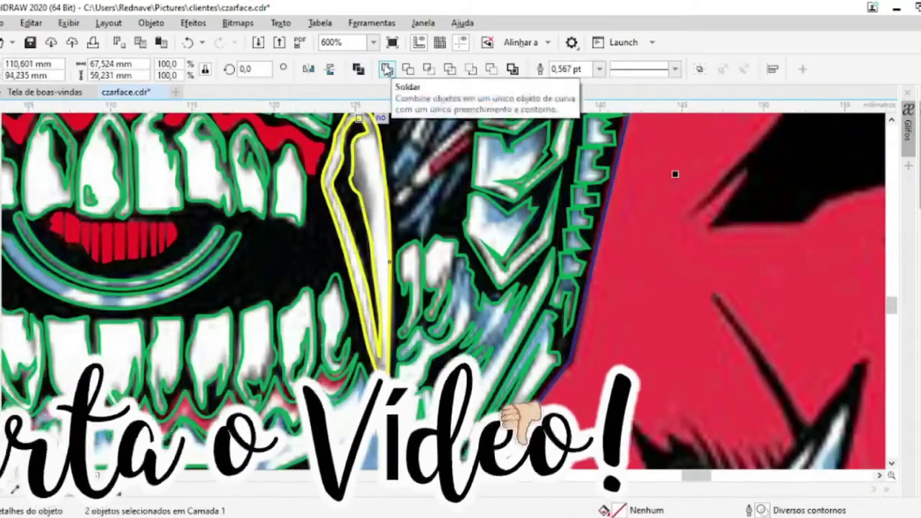
pyautogui.click(385, 67)
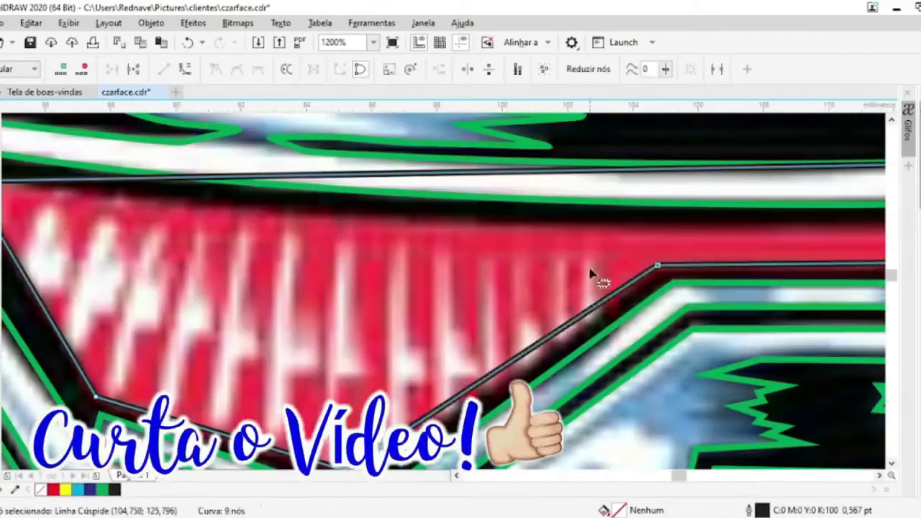
# Adjust the visor curve node, then draw the first rounded stripe bar and duplicate it
pyautogui.moveTo(586, 238); pyautogui.dragTo(589, 267)
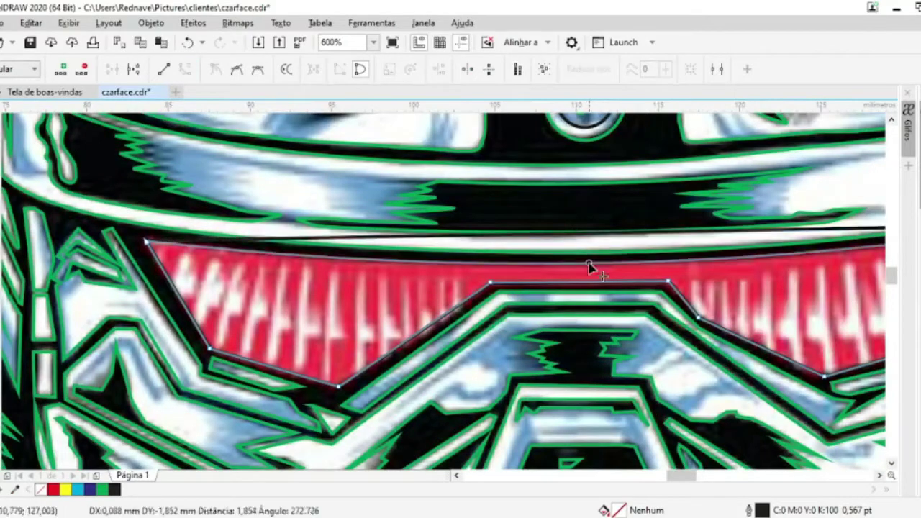
pyautogui.scroll(2, 155, 256)
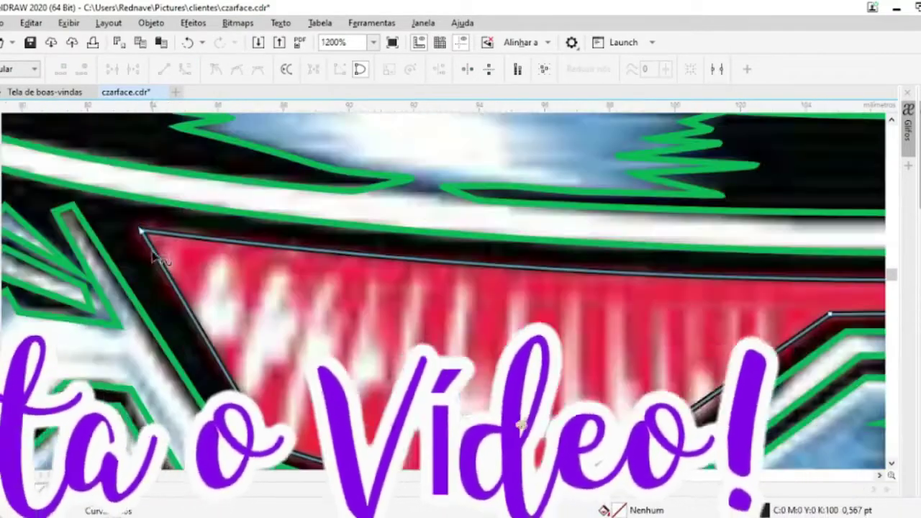
pyautogui.press('F6')
pyautogui.moveTo(201, 256); pyautogui.dragTo(223, 364)
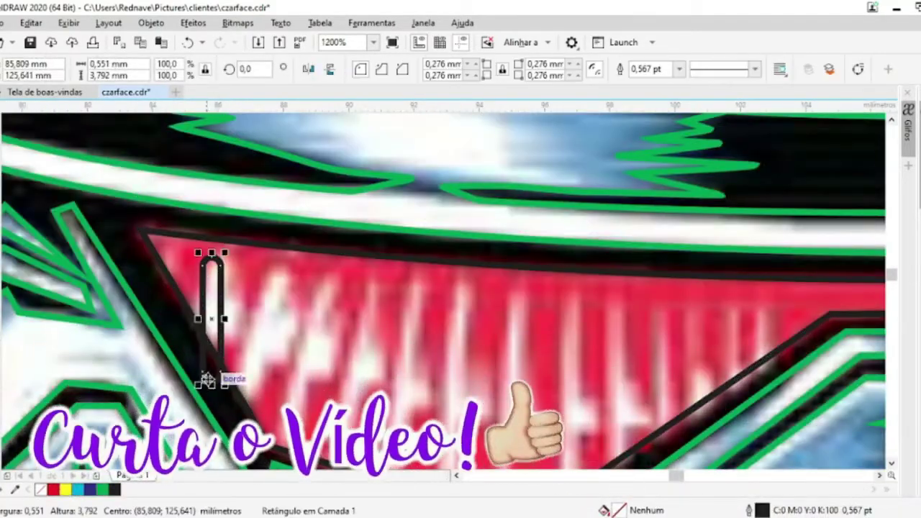
pyautogui.scroll(2, 261, 313)
pyautogui.moveTo(154, 359); pyautogui.dragTo(217, 276)
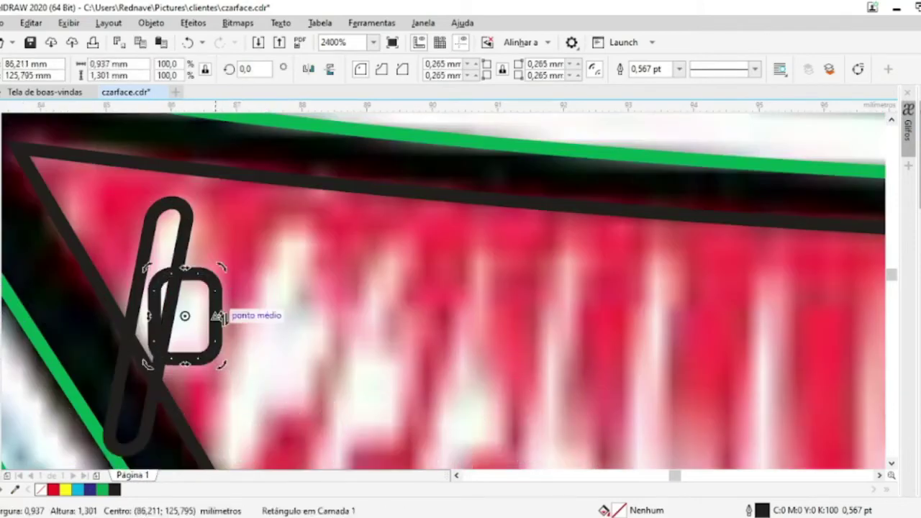
pyautogui.keyDown('shift'); pyautogui.click(167, 210); pyautogui.keyUp('shift')
pyautogui.scroll(-2, 249, 287)
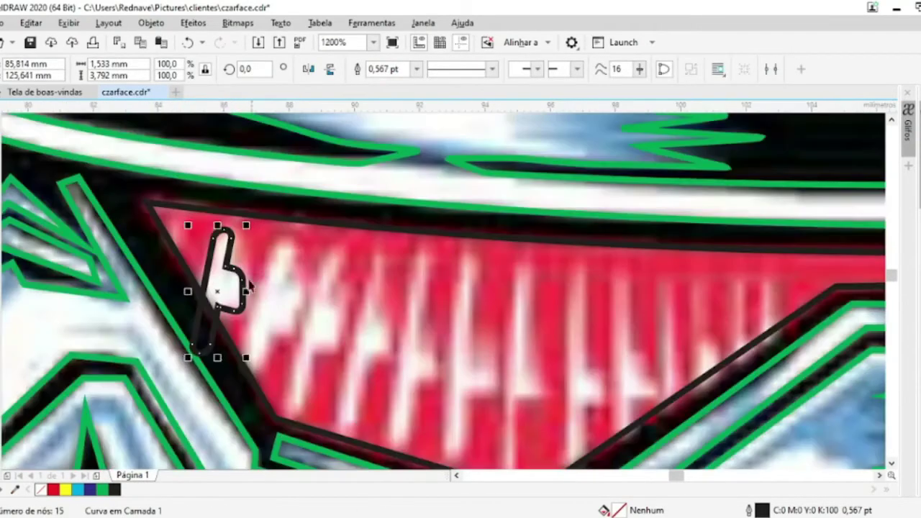
pyautogui.moveTo(277, 288); pyautogui.dragTo(280, 292)
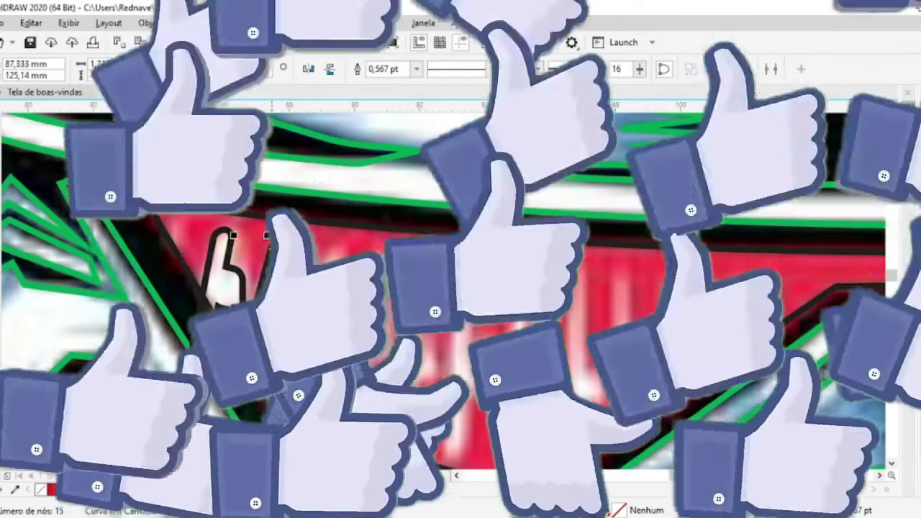
# Tilt the stripe pills and copy more along the visor to match the artwork's stripes
pyautogui.scroll(3, 354, 374)
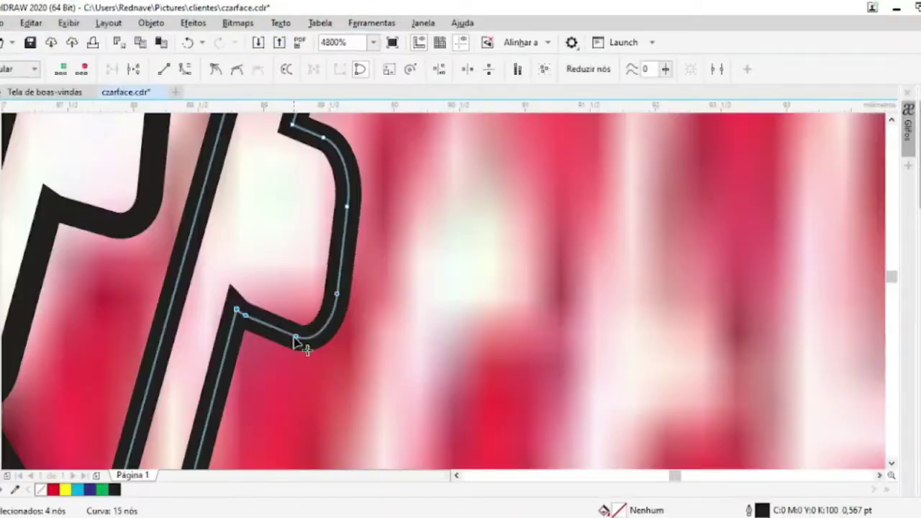
pyautogui.scroll(-3, 298, 339)
pyautogui.scroll(2, 281, 344)
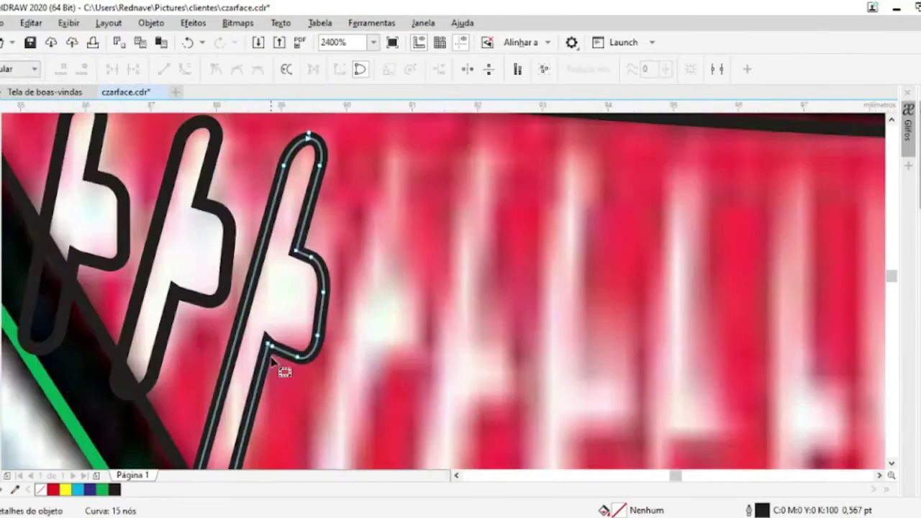
pyautogui.scroll(-3, 298, 339)
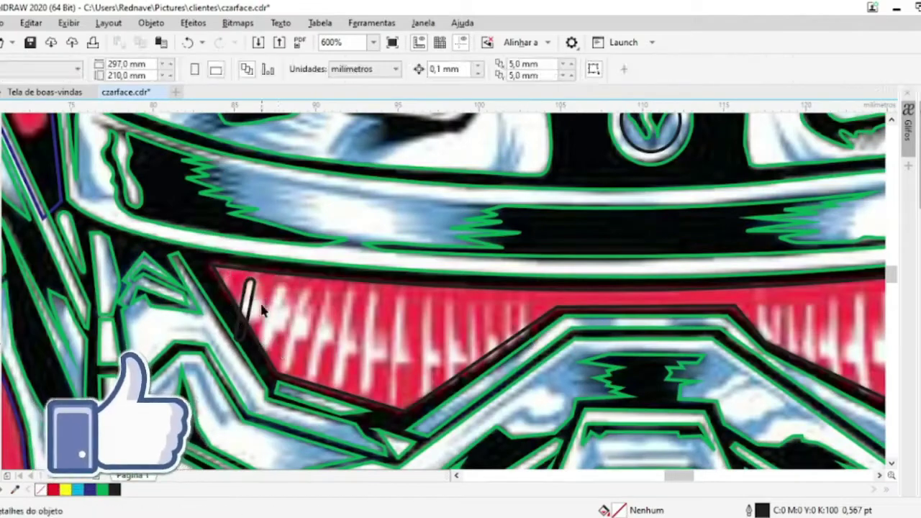
pyautogui.scroll(1, 264, 304)
pyautogui.click(282, 360)
pyautogui.moveTo(264, 441); pyautogui.dragTo(265, 435)
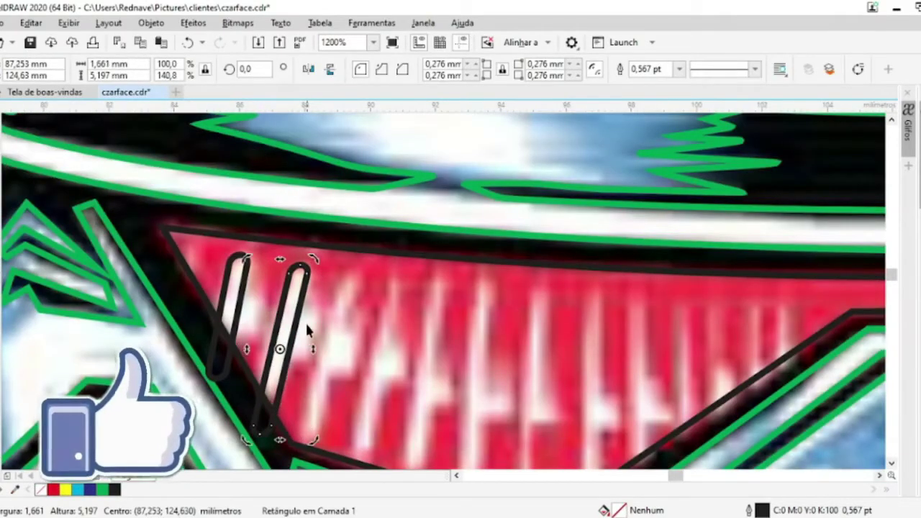
pyautogui.click(237, 309)
pyautogui.moveTo(317, 301); pyautogui.dragTo(262, 296)
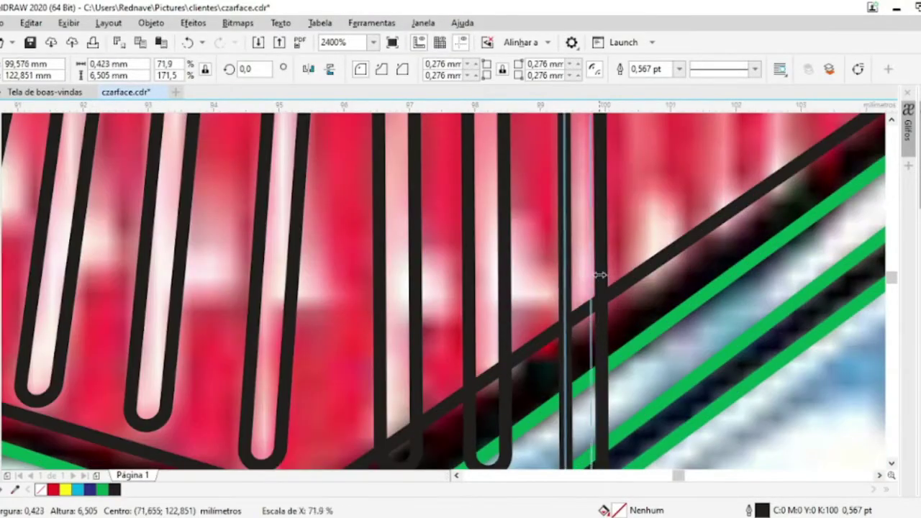
# Marquee-select all 13 visor stripe curves together
pyautogui.scroll(-2, 600, 275)
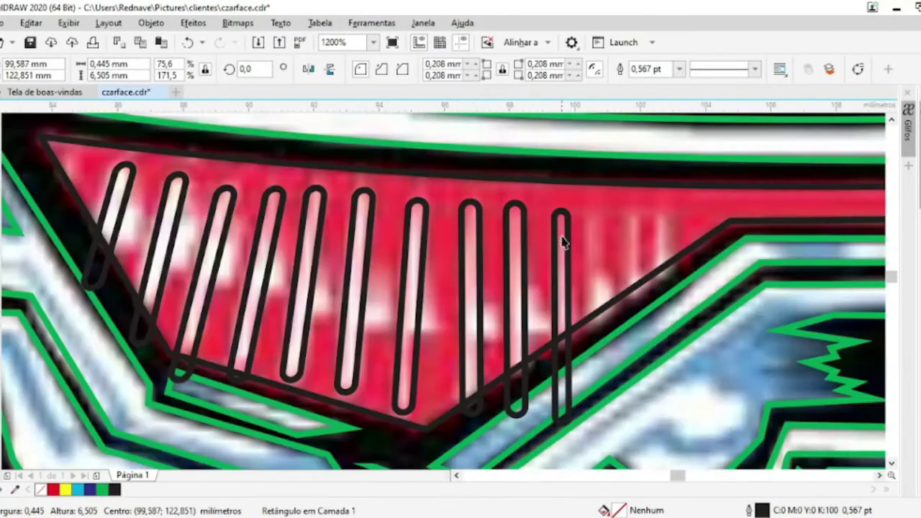
pyautogui.scroll(-4, 633, 241)
pyautogui.scroll(2, 648, 262)
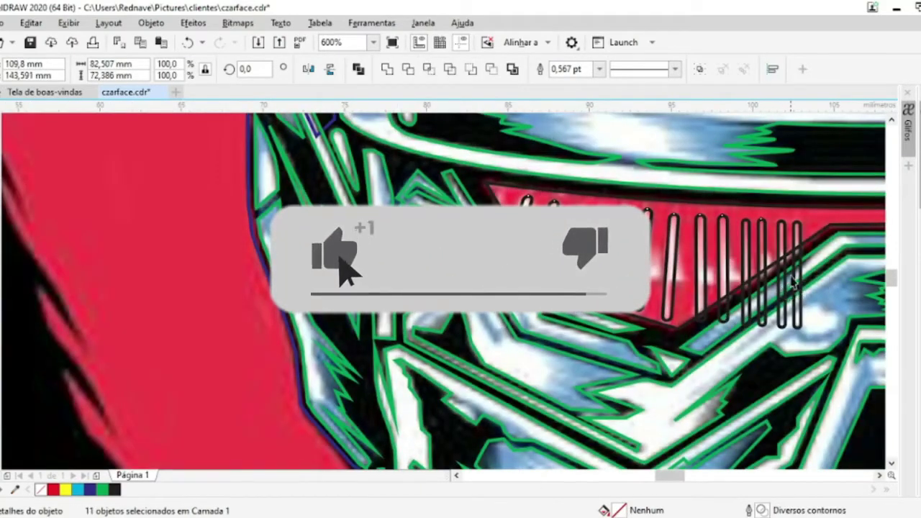
pyautogui.scroll(1, 794, 283)
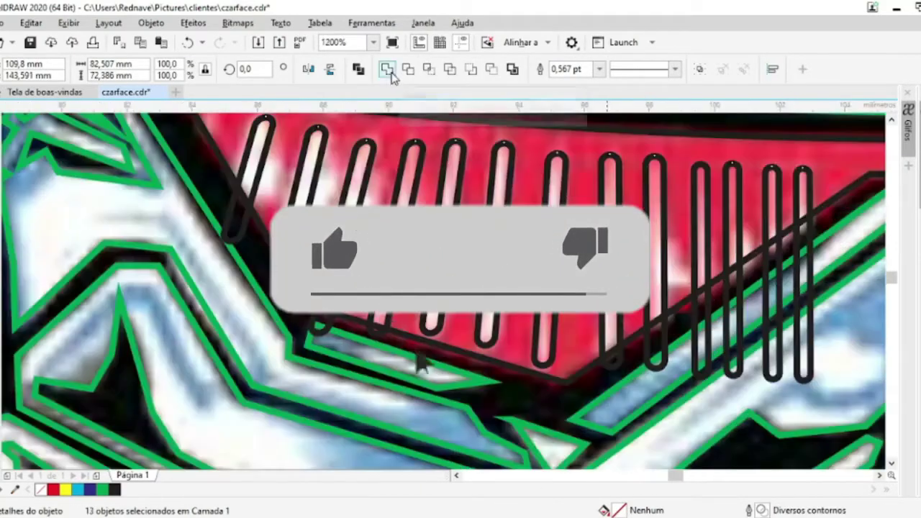
pyautogui.click(241, 270)
pyautogui.scroll(-3, 241, 269)
pyautogui.moveTo(128, 234); pyautogui.dragTo(355, 285)
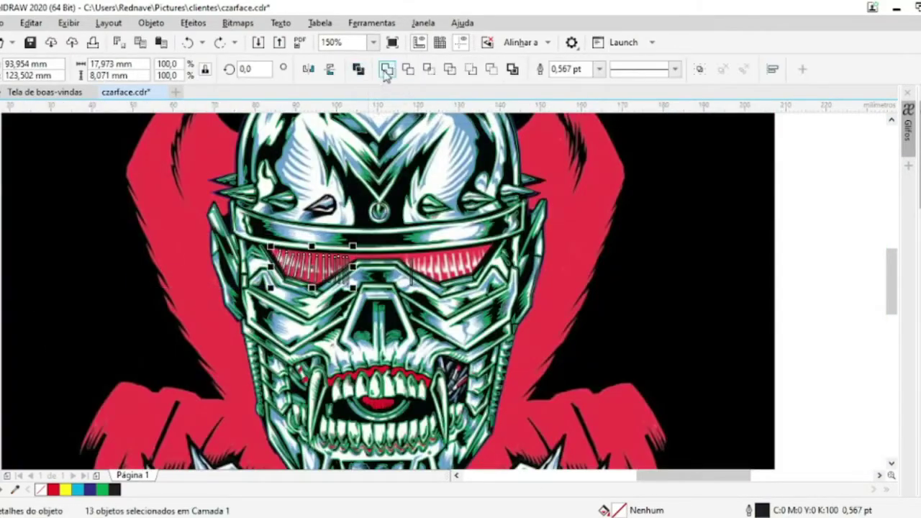
# Round the small rectangle's corners and position it across the visor stripes
pyautogui.scroll(2, 355, 288)
pyautogui.click(277, 245)
pyautogui.scroll(1, 277, 245)
pyautogui.scroll(1, 194, 216)
pyautogui.click(209, 254)
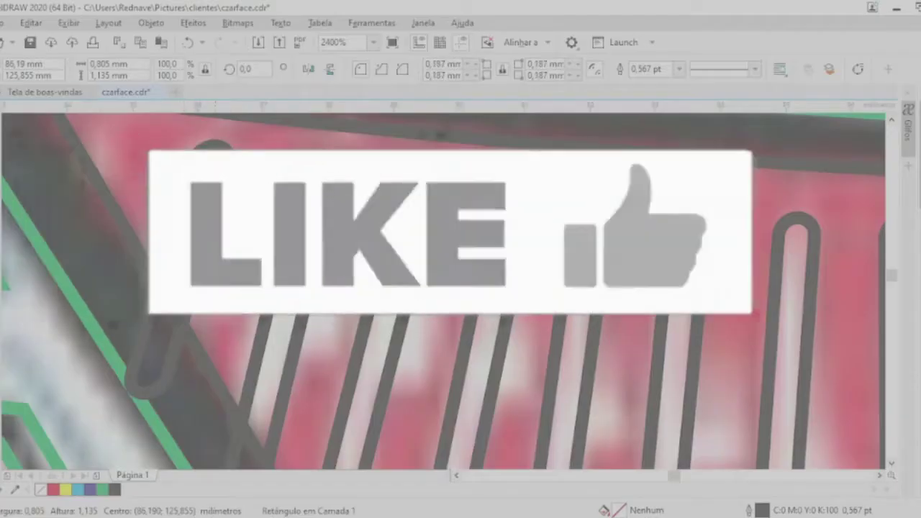
pyautogui.moveTo(179, 214); pyautogui.dragTo(194, 215)
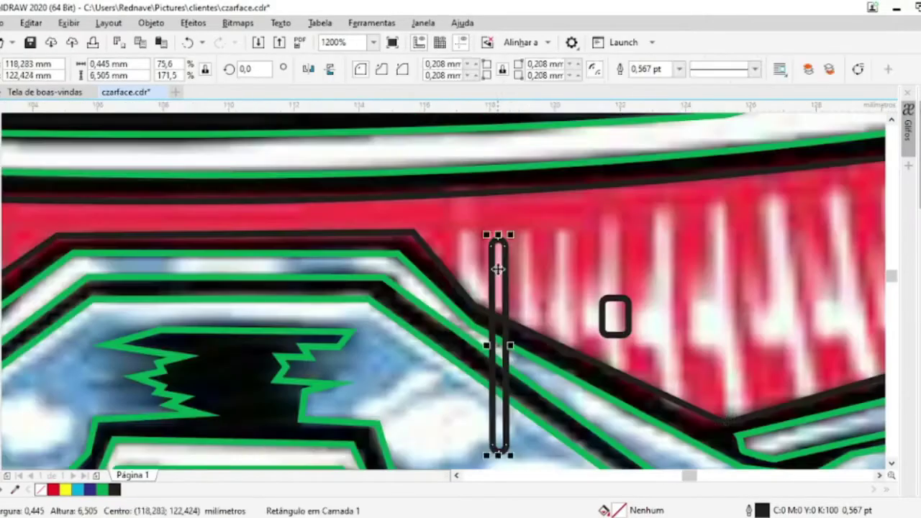
pyautogui.moveTo(497, 269); pyautogui.dragTo(502, 358)
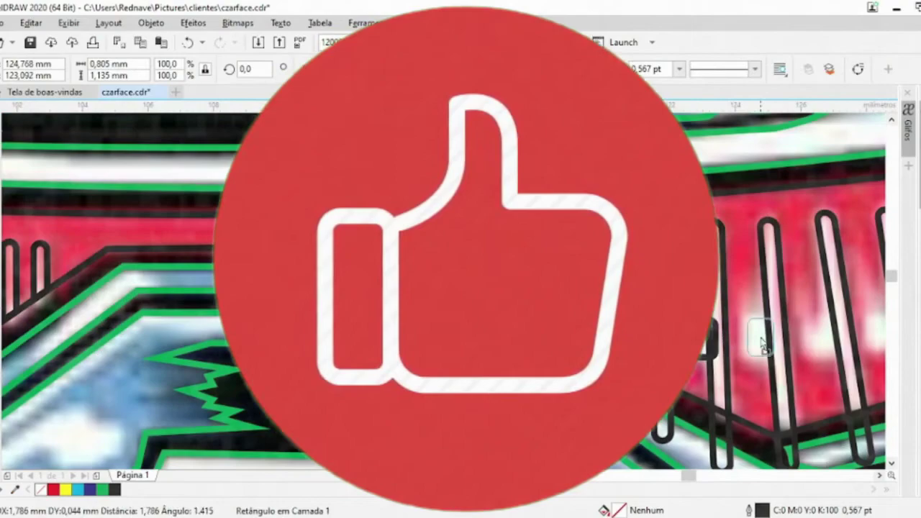
pyautogui.moveTo(733, 325); pyautogui.dragTo(783, 328)
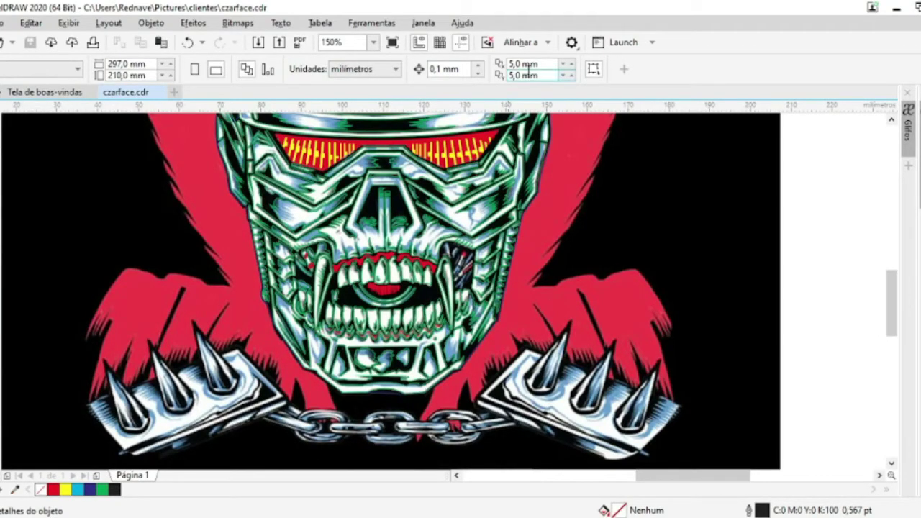
# Draw a freehand curve around the small detail beside the mouth's right side
pyautogui.scroll(4, 462, 280)
pyautogui.scroll(1, 461, 281)
pyautogui.click(36, 209)
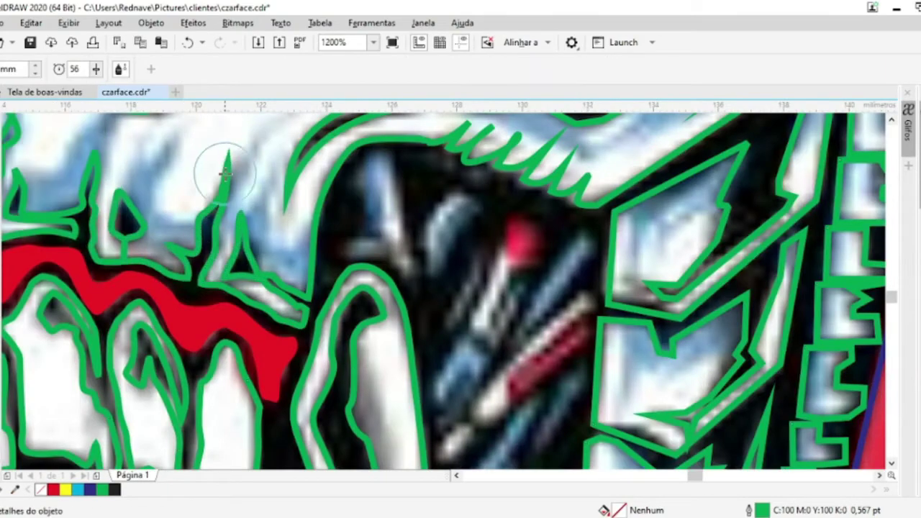
pyautogui.hscroll(-5, 337, 193)
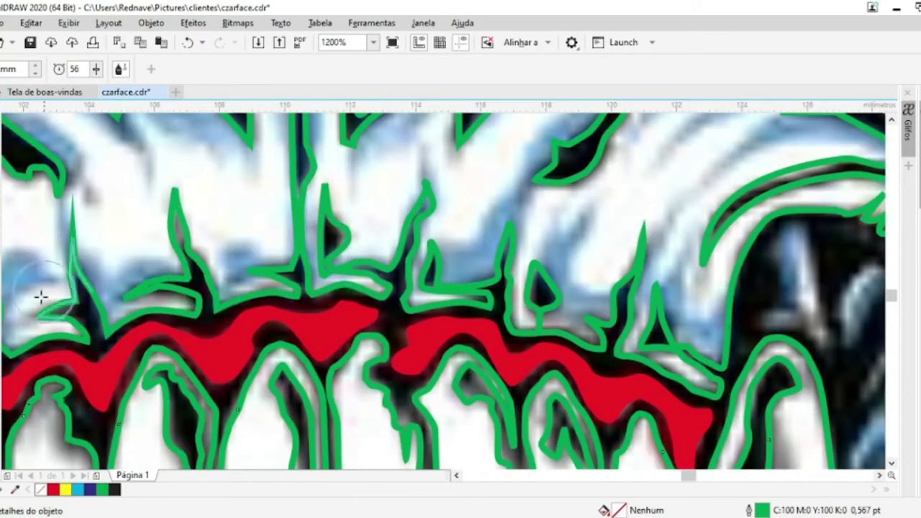
pyautogui.scroll(-3, 41, 297)
pyautogui.scroll(3, 301, 242)
pyautogui.scroll(1, 308, 329)
pyautogui.moveTo(216, 288); pyautogui.dragTo(338, 360)
pyautogui.scroll(2, 895, 126)
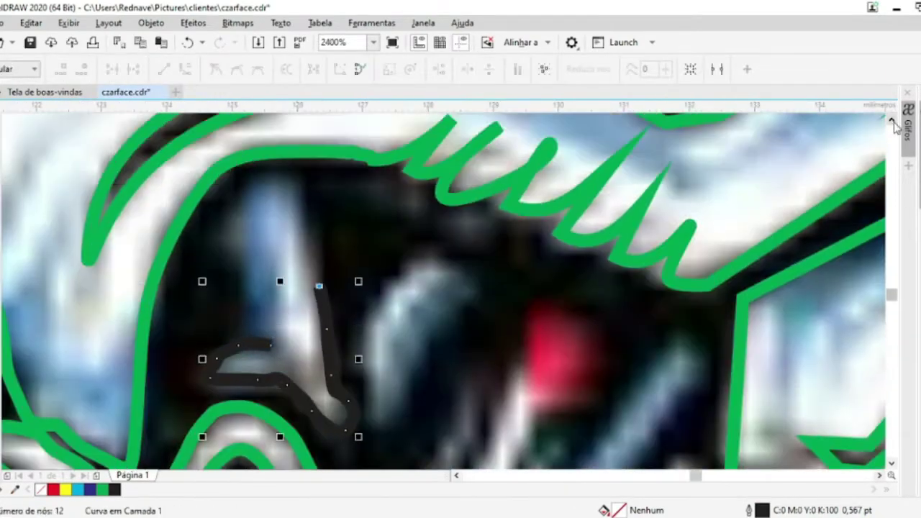
# Extend the short traced curve with another segment
pyautogui.click(421, 256)
pyautogui.scroll(-3, 421, 256)
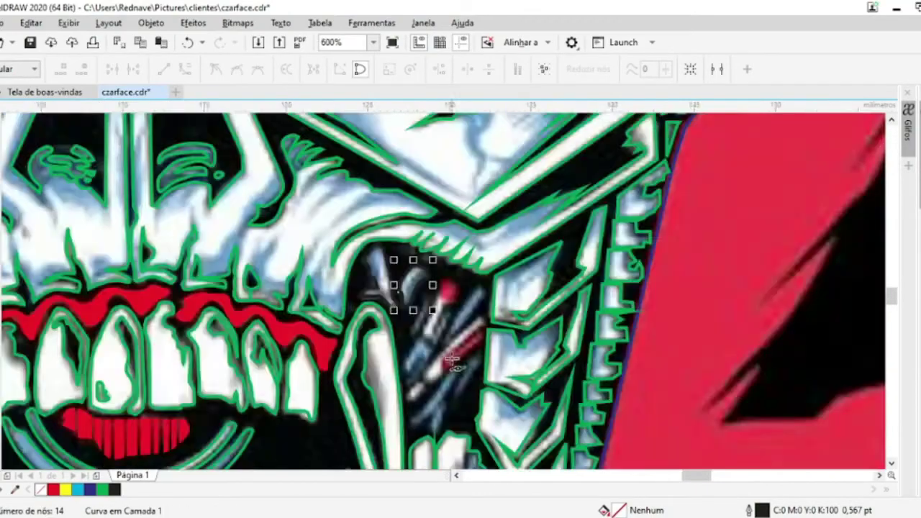
pyautogui.scroll(3, 306, 285)
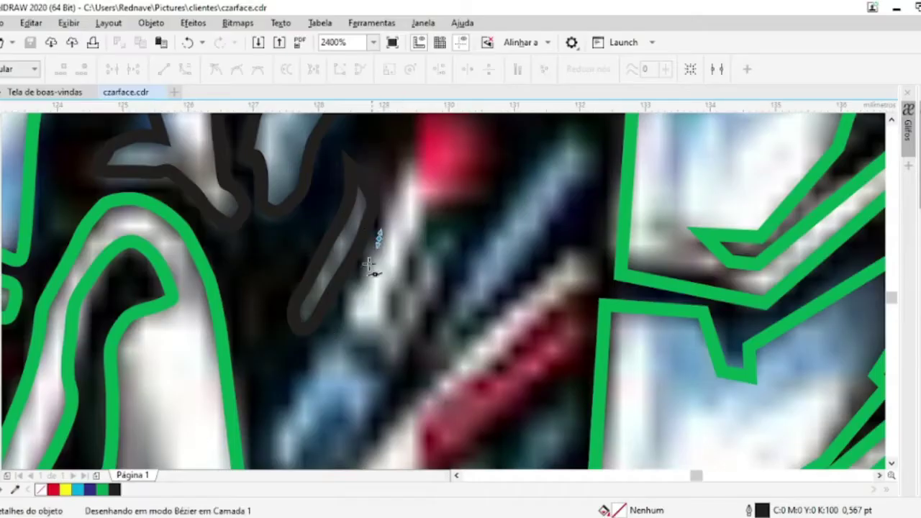
pyautogui.scroll(-3, 432, 234)
pyautogui.scroll(3, 371, 238)
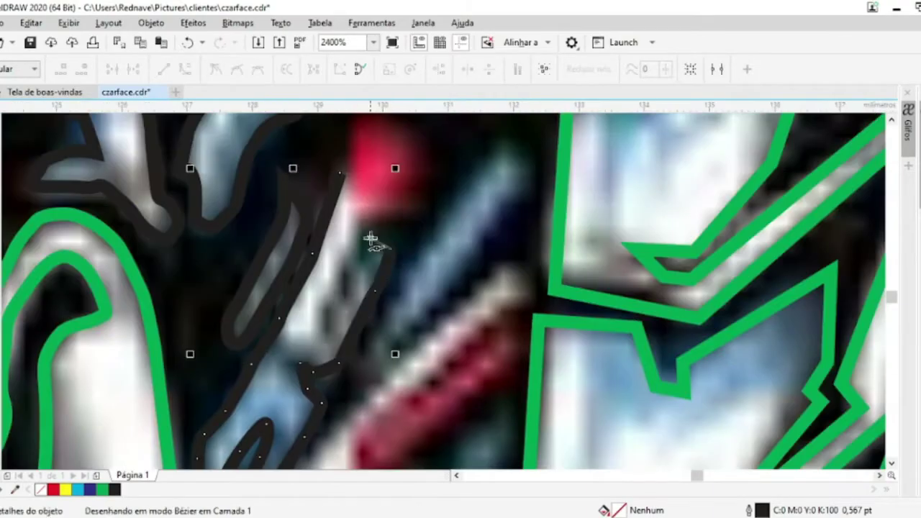
pyautogui.scroll(2, 400, 134)
pyautogui.scroll(1, 343, 353)
pyautogui.scroll(-3, 376, 366)
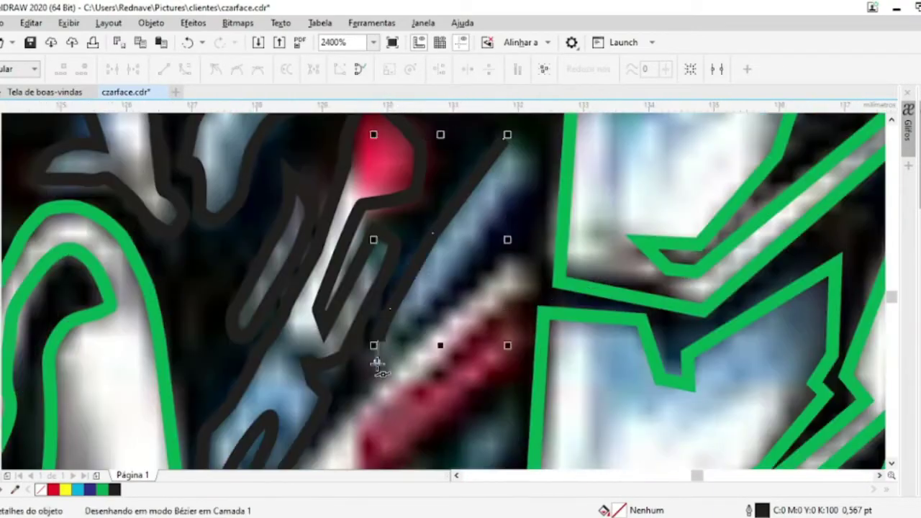
pyautogui.scroll(1, 349, 272)
pyautogui.scroll(1, 322, 372)
pyautogui.scroll(-1, 456, 243)
pyautogui.click(478, 201)
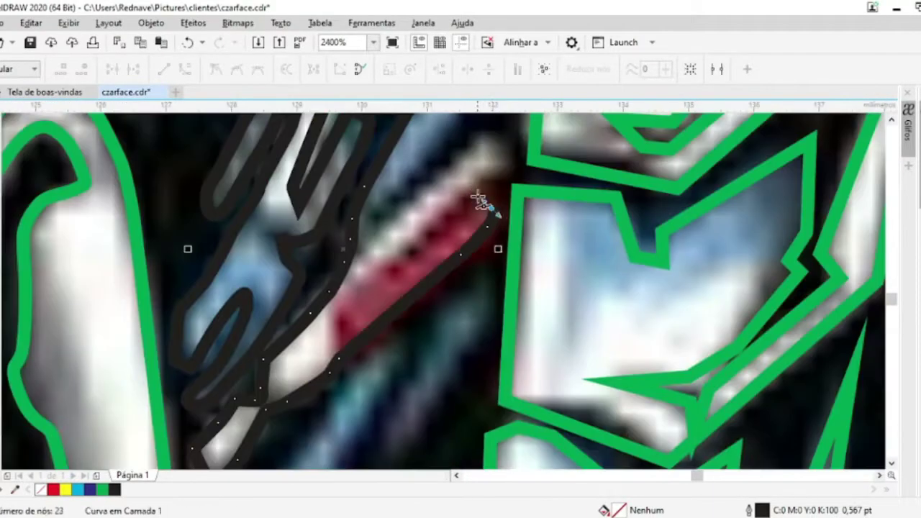
pyautogui.scroll(-1, 433, 155)
pyautogui.scroll(2, 442, 148)
pyautogui.scroll(-1, 329, 319)
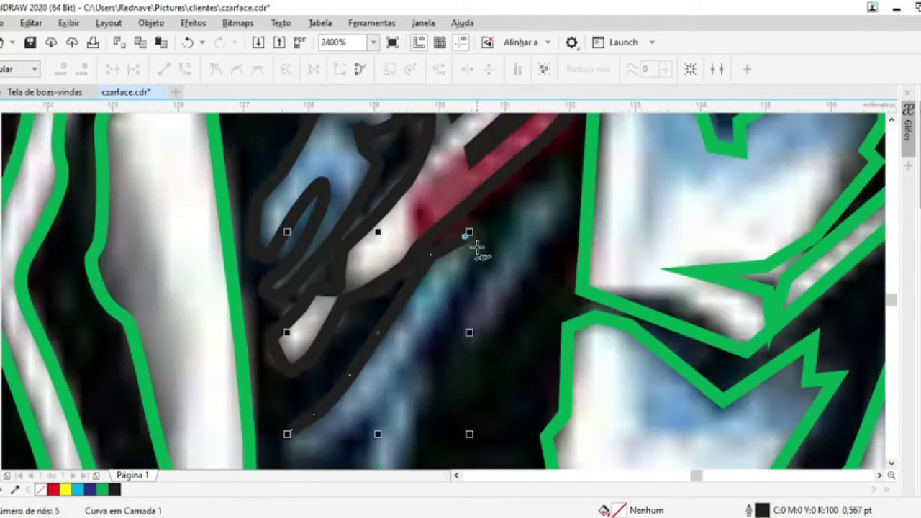
pyautogui.scroll(1, 477, 246)
pyautogui.scroll(-1, 425, 382)
pyautogui.scroll(-1, 353, 330)
pyautogui.scroll(1, 339, 362)
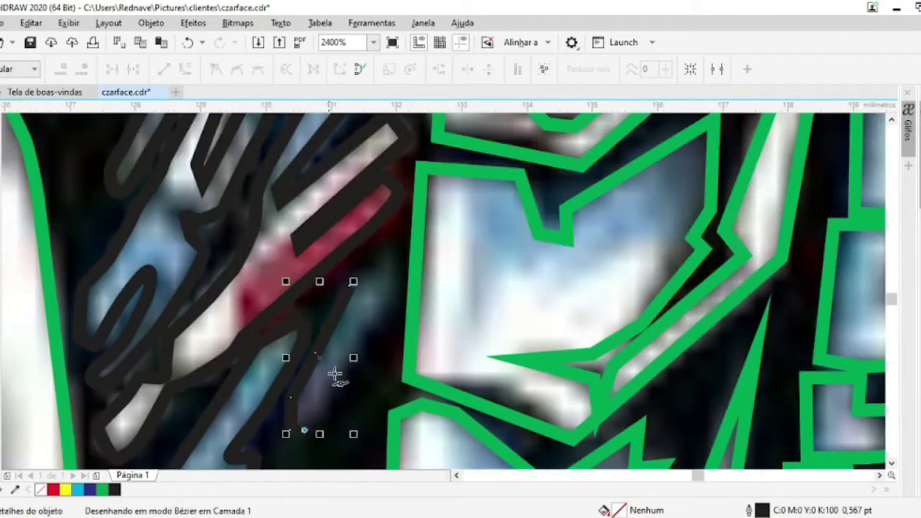
pyautogui.scroll(-2, 379, 343)
# Merge a yellow piece into the red-filled tip beside the right fang
pyautogui.click(346, 288)
pyautogui.keyDown('shift'); pyautogui.click(576, 324); pyautogui.keyUp('shift')
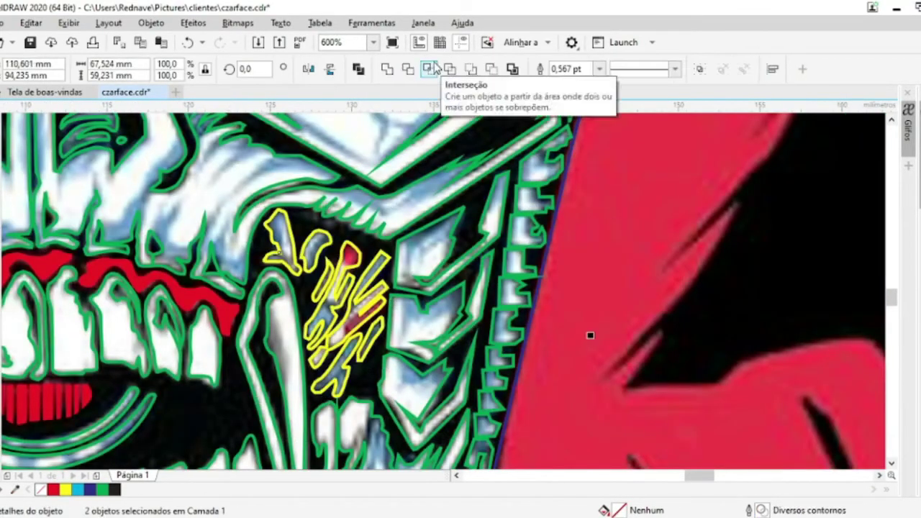
pyautogui.press('Escape')
pyautogui.scroll(2, 334, 254)
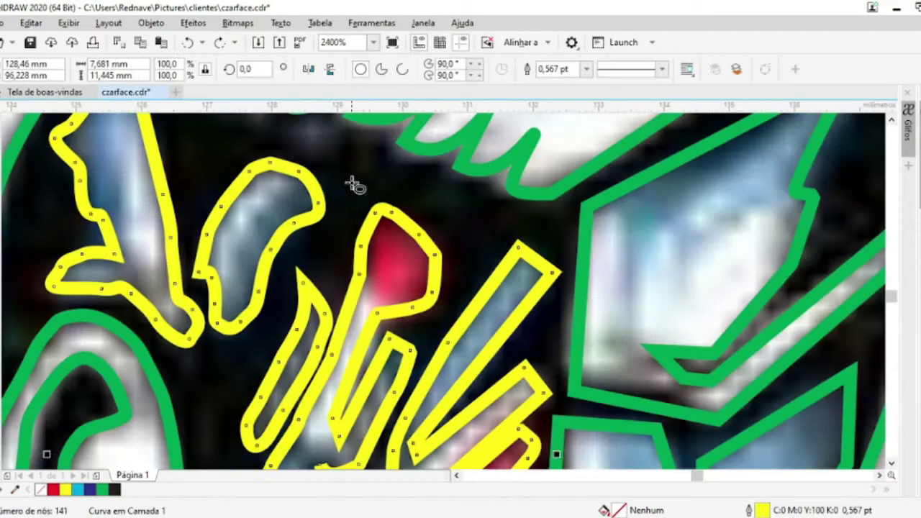
pyautogui.click(353, 185)
pyautogui.click(396, 251)
pyautogui.scroll(-1, 396, 252)
pyautogui.click(408, 201)
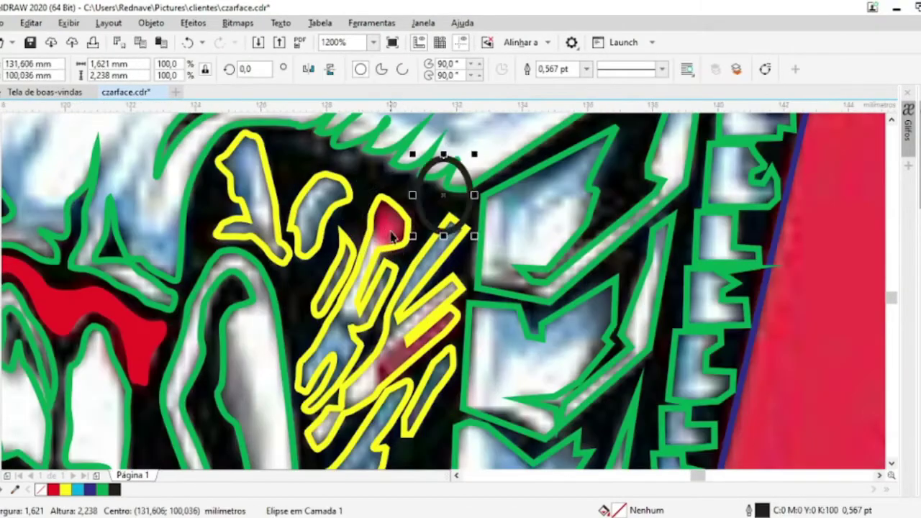
pyautogui.keyDown('shift'); pyautogui.click(375, 237); pyautogui.keyUp('shift')
# Weld the selected traced pieces into the outline curve
pyautogui.click(45, 197)
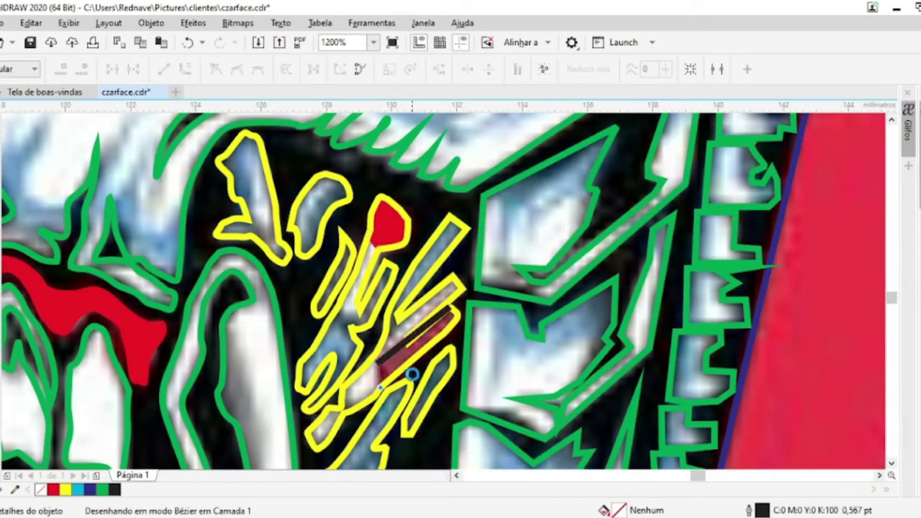
pyautogui.keyDown('shift'); pyautogui.click(456, 288); pyautogui.keyUp('shift')
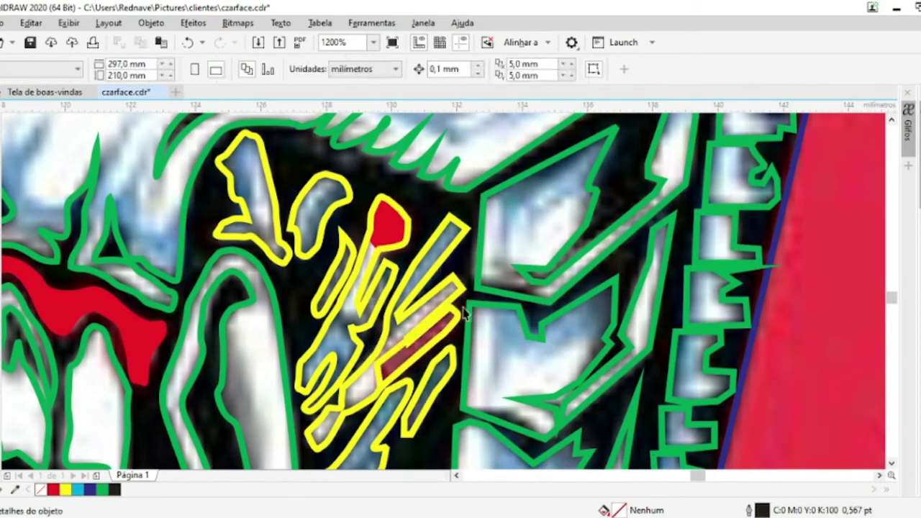
pyautogui.click(386, 68)
pyautogui.click(456, 251)
# Drag the red claw shape up and left over the cuff
pyautogui.scroll(-2, 539, 257)
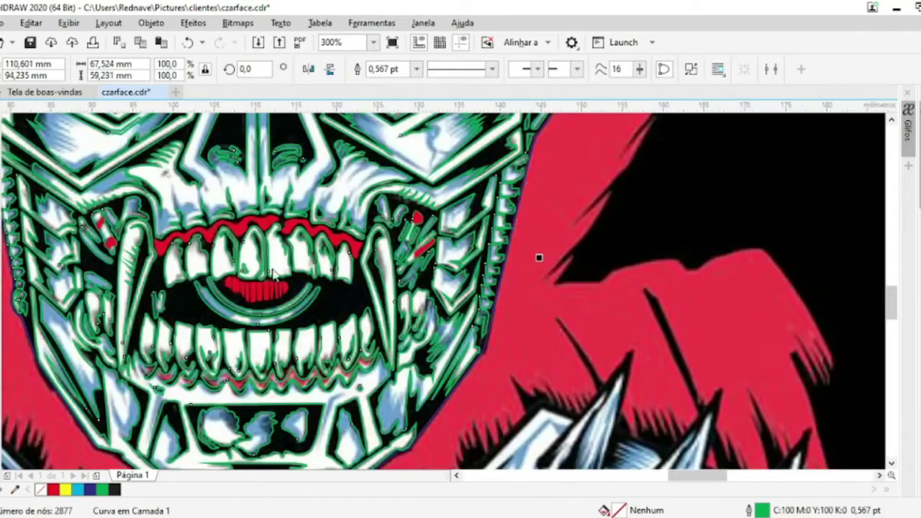
pyautogui.scroll(-1, 539, 257)
pyautogui.scroll(3, 398, 317)
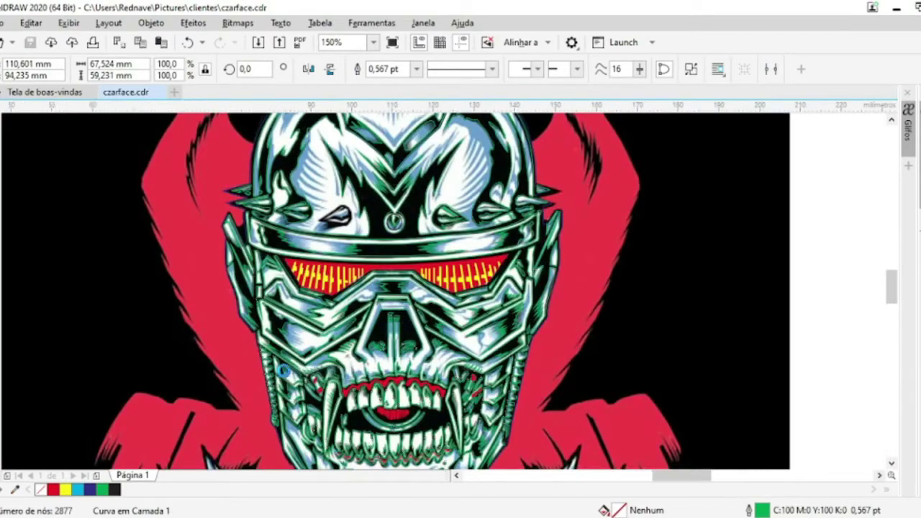
pyautogui.scroll(-1, 374, 406)
pyautogui.scroll(-1, 324, 407)
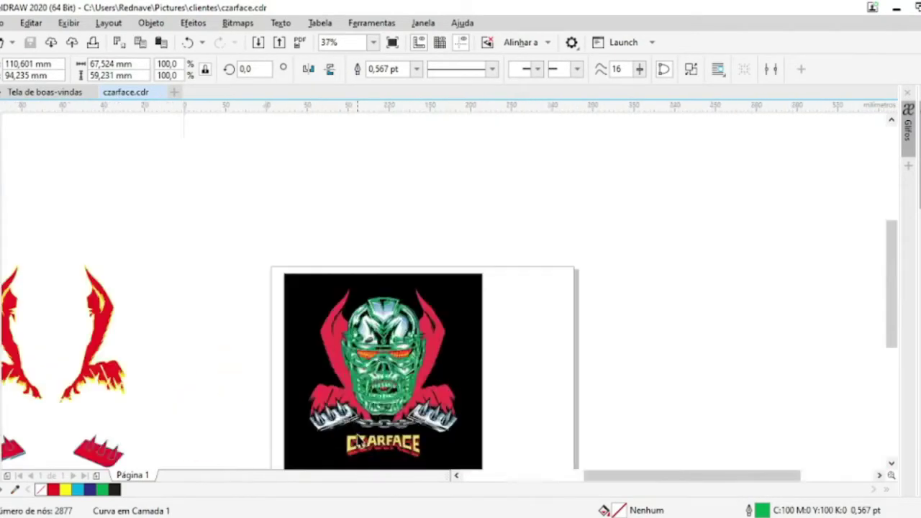
pyautogui.scroll(-1, 252, 410)
pyautogui.scroll(2, 252, 410)
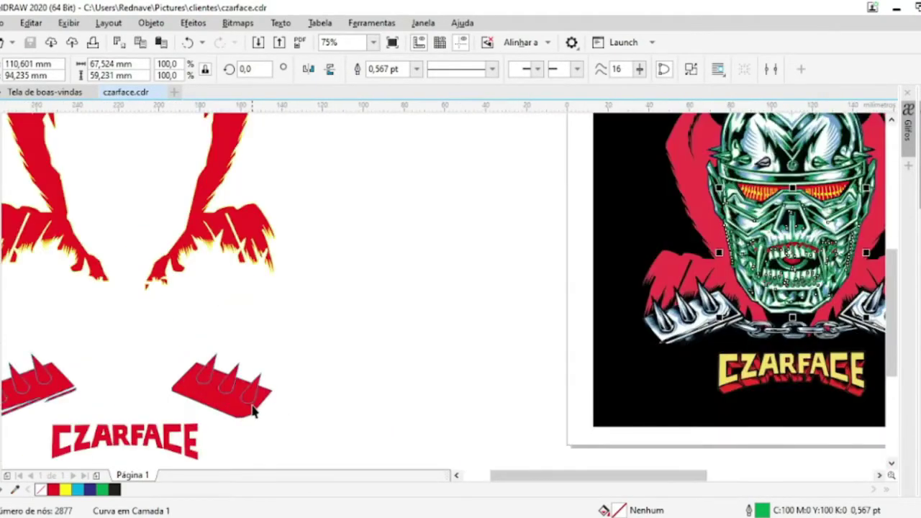
pyautogui.click(255, 223)
pyautogui.scroll(-2, 256, 223)
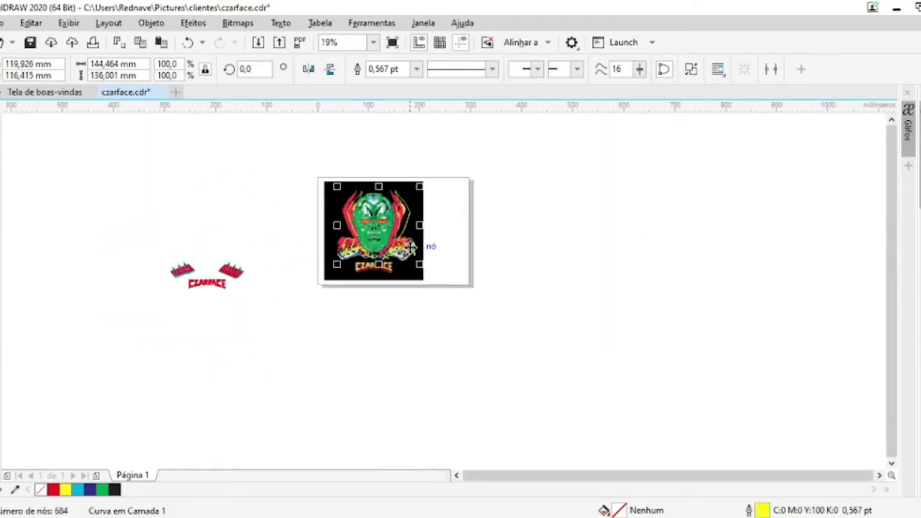
pyautogui.scroll(4, 410, 247)
pyautogui.scroll(-2, 424, 243)
pyautogui.scroll(2, 343, 228)
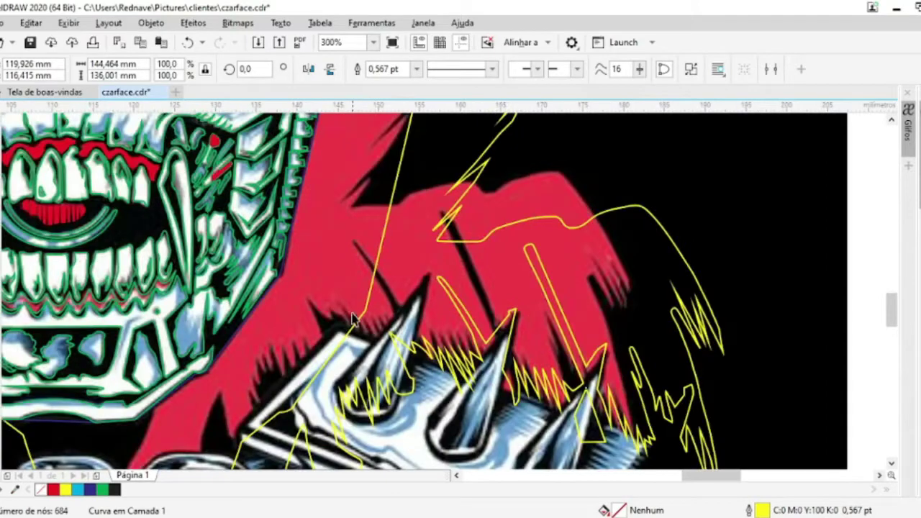
pyautogui.moveTo(442, 242); pyautogui.dragTo(350, 207)
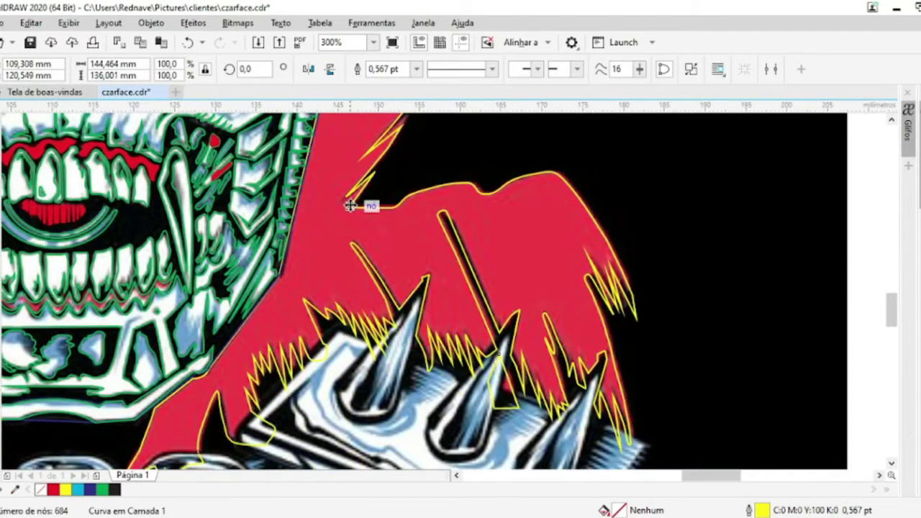
pyautogui.scroll(-2, 521, 238)
pyautogui.scroll(2, 273, 242)
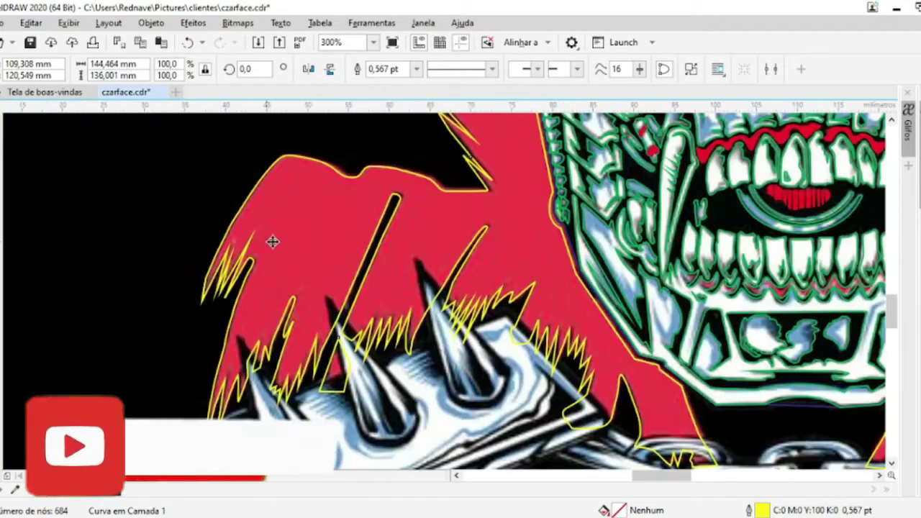
# Nudge the cape outline with arrow keys until it aligns, then zoom out
pyautogui.press('Up')
pyautogui.press('Right')
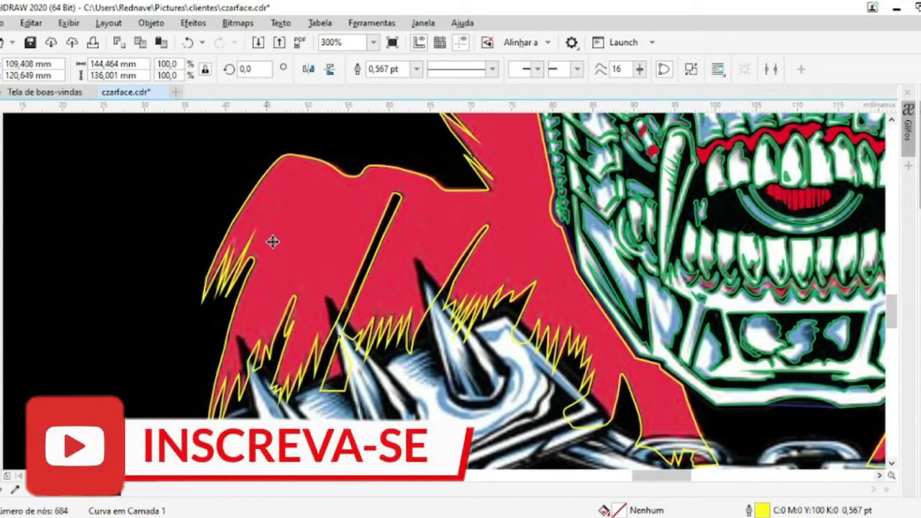
pyautogui.press('Right')
pyautogui.press('Right')
pyautogui.press('Left')
pyautogui.press('Up')
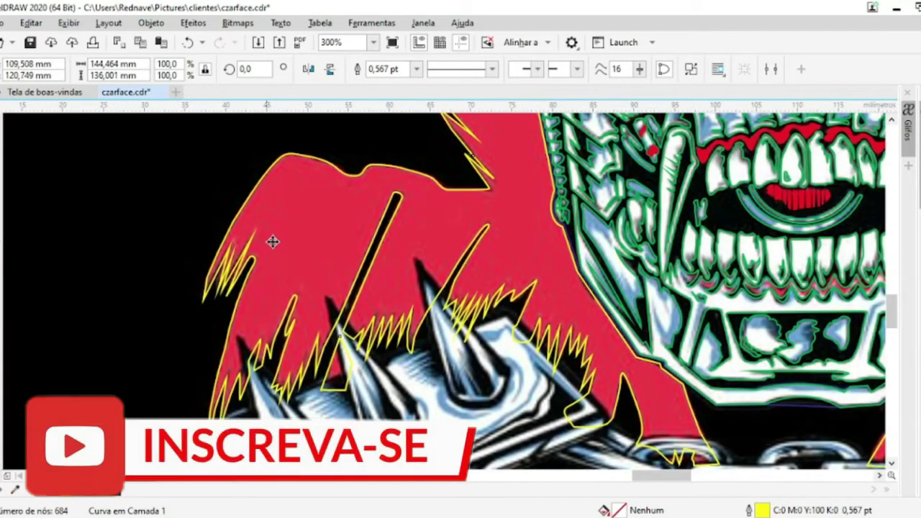
pyautogui.scroll(-2, 271, 242)
pyautogui.scroll(2, 471, 268)
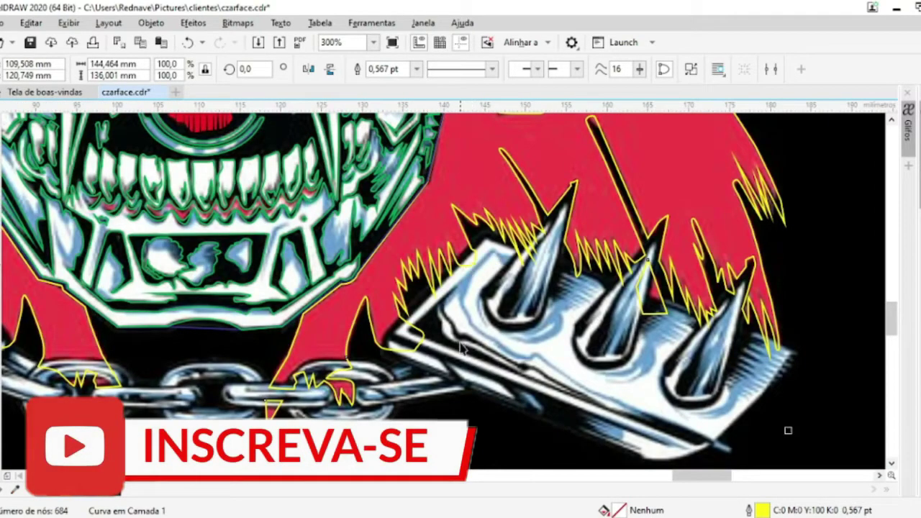
pyautogui.scroll(-2, 461, 348)
pyautogui.scroll(-2, 460, 348)
pyautogui.scroll(2, 461, 348)
# Move the whole face tracing off the page to the left
pyautogui.scroll(-1, 460, 348)
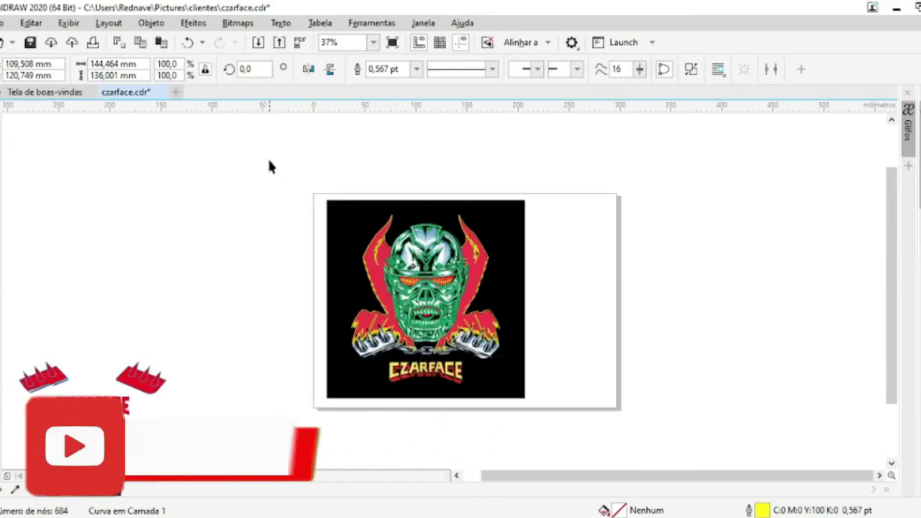
pyautogui.moveTo(270, 166)
pyautogui.mouseDown()
pyautogui.moveTo(524, 377)
pyautogui.moveTo(534, 372)
pyautogui.mouseUp()
pyautogui.moveTo(467, 307); pyautogui.dragTo(147, 232)
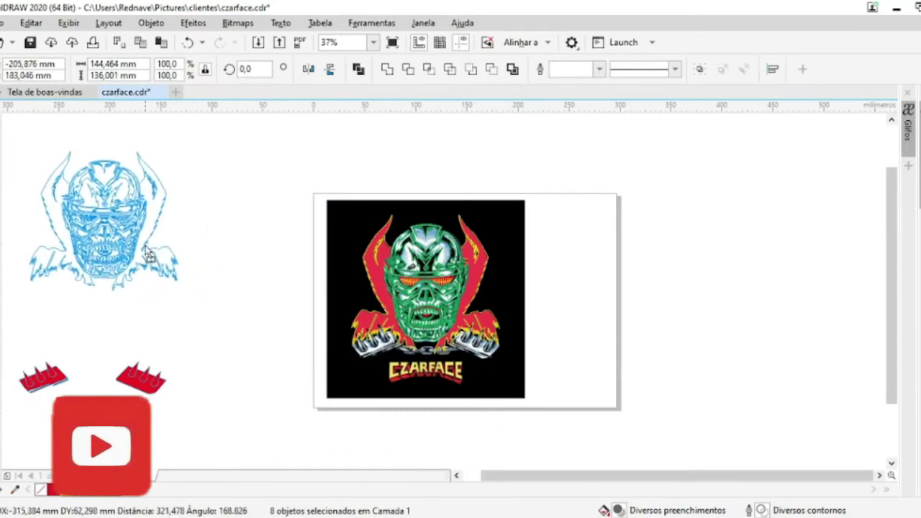
pyautogui.click(309, 223)
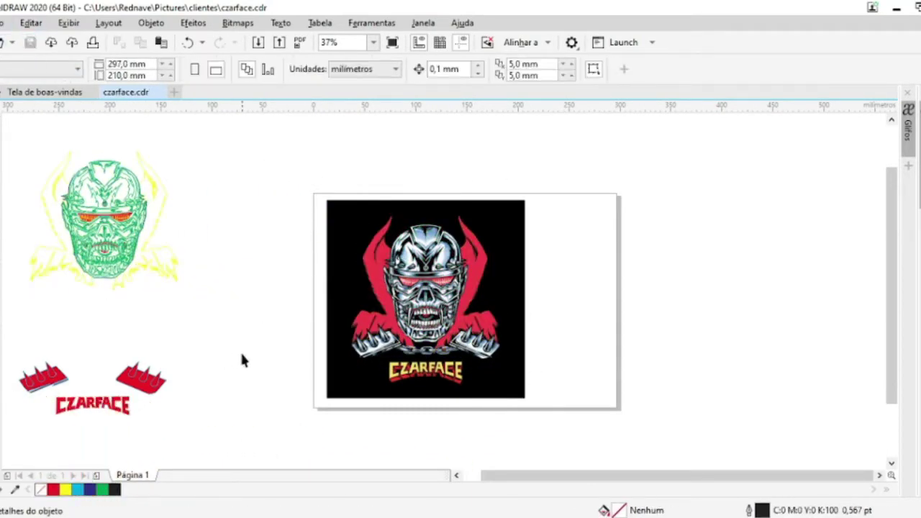
# Align the red spiked-cuff tracing exactly over the bitmap's left cuff and remove its fill
pyautogui.click(20, 364)
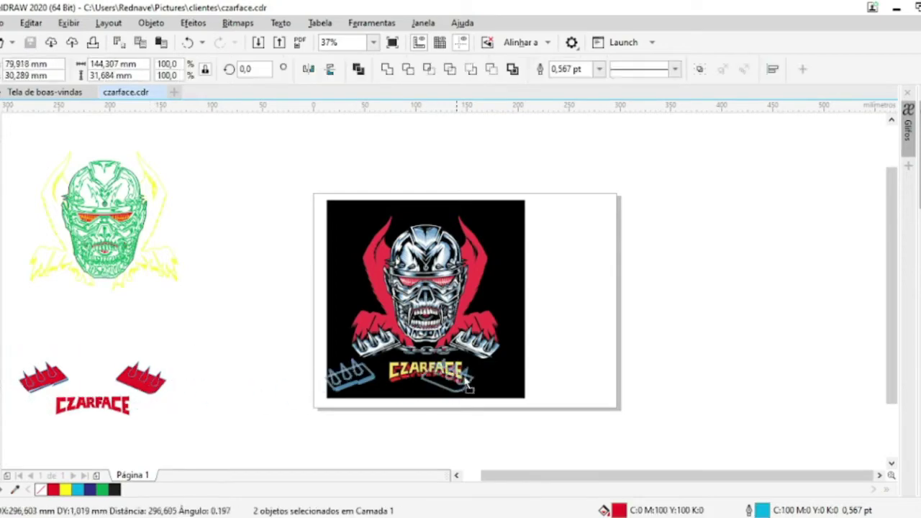
pyautogui.moveTo(468, 389); pyautogui.dragTo(468, 389)
pyautogui.scroll(5, 345, 389)
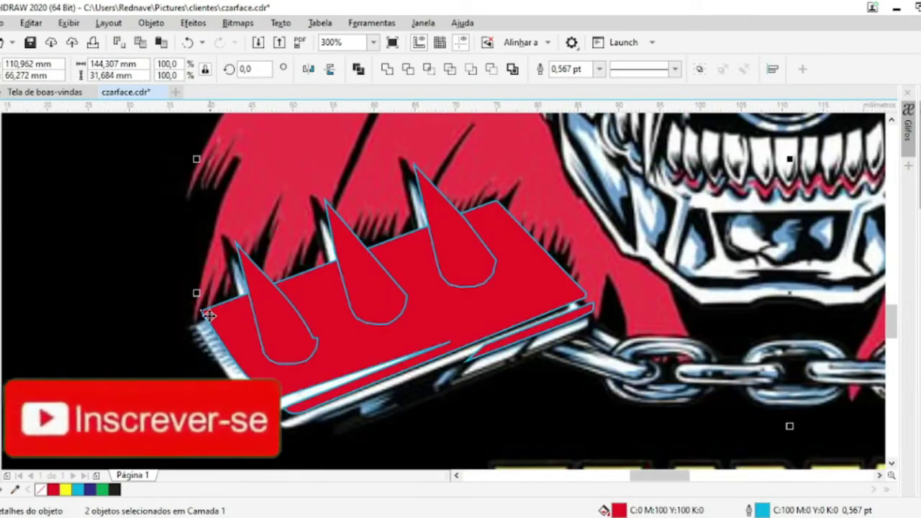
pyautogui.scroll(2, 209, 350)
pyautogui.moveTo(178, 211); pyautogui.dragTo(159, 269)
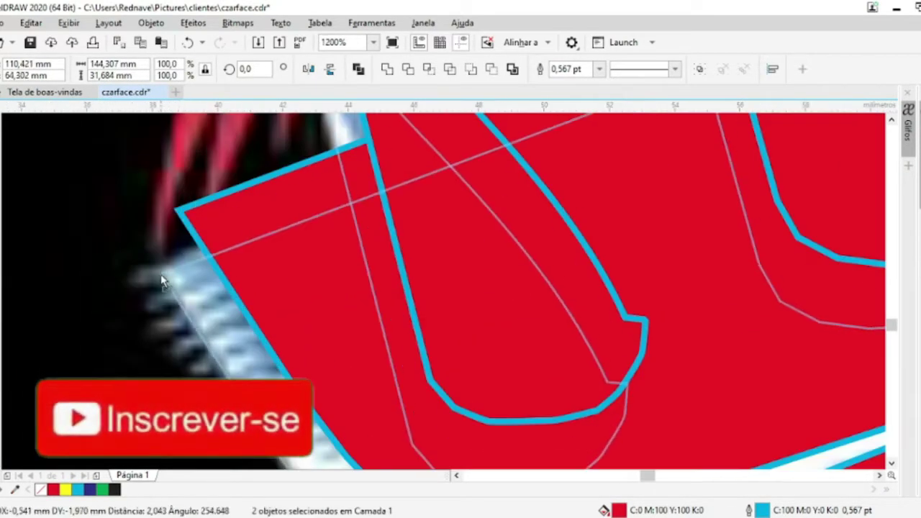
pyautogui.scroll(-2, 186, 261)
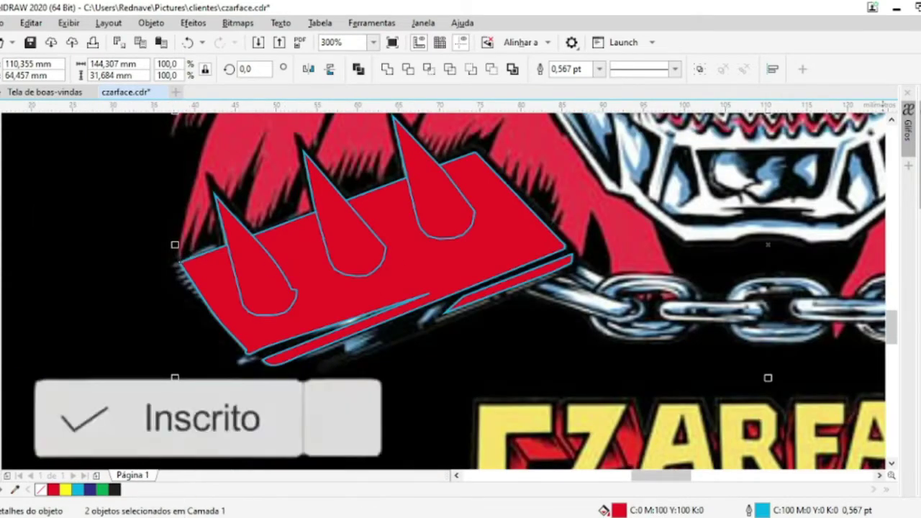
pyautogui.click(40, 489)
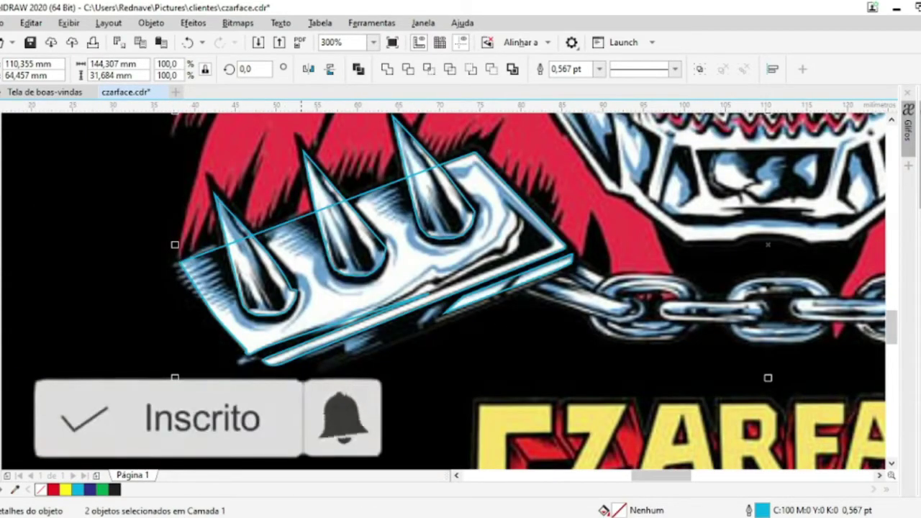
pyautogui.scroll(1, 211, 256)
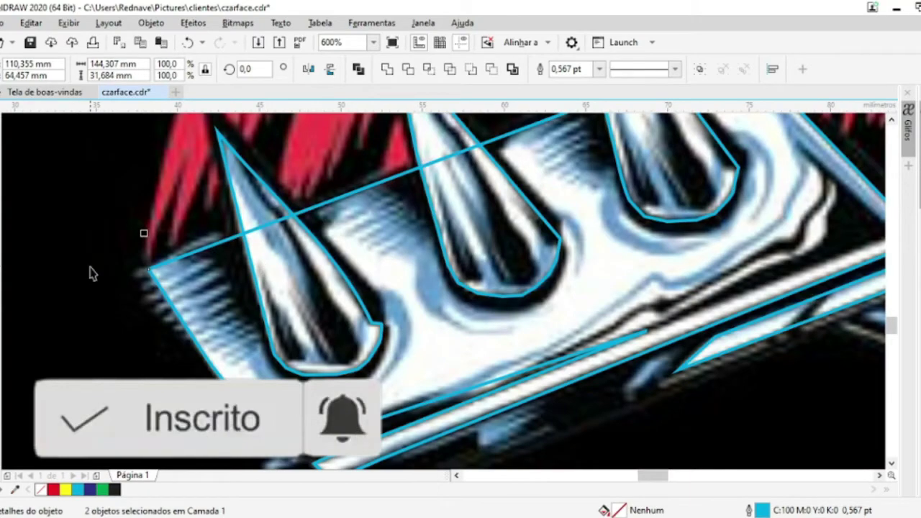
# Trace the black shading zigzag around the left cuff's spike base with Bézier nodes
pyautogui.press('F10')
pyautogui.scroll(2, 182, 246)
pyautogui.click(355, 179)
pyautogui.click(180, 237)
pyautogui.click(316, 288)
pyautogui.click(173, 339)
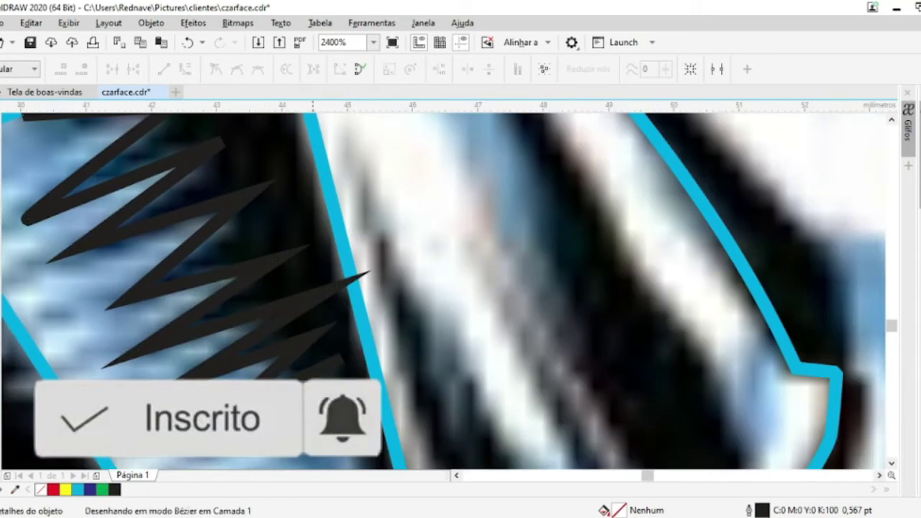
pyautogui.click(345, 336)
pyautogui.click(454, 443)
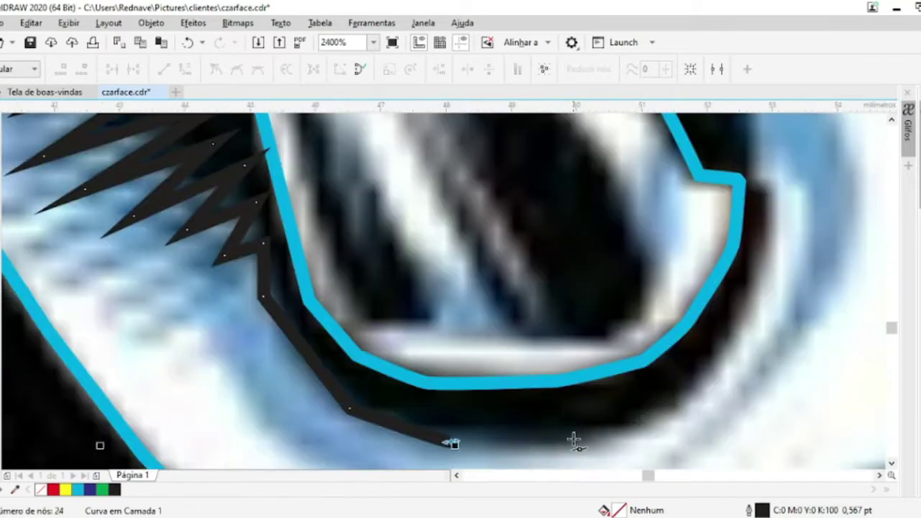
pyautogui.click(644, 189)
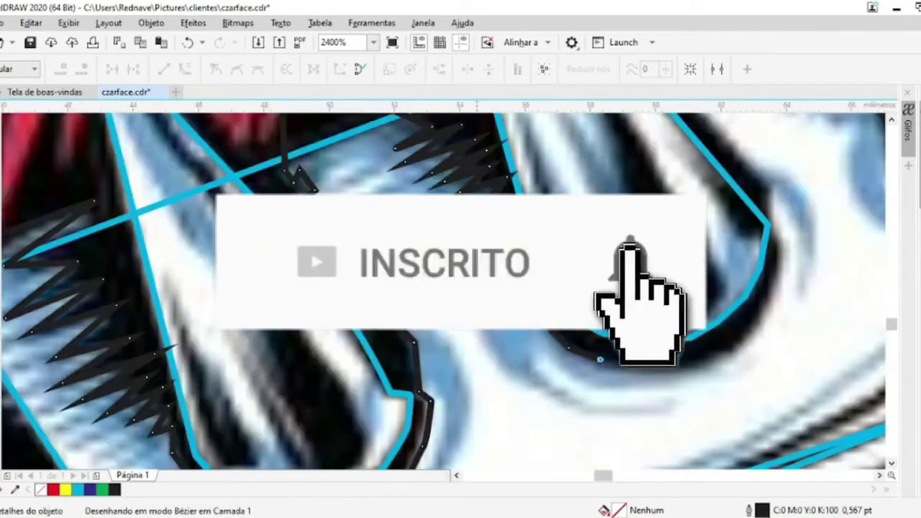
# Select the yellow outline around the spike
pyautogui.scroll(3, 664, 209)
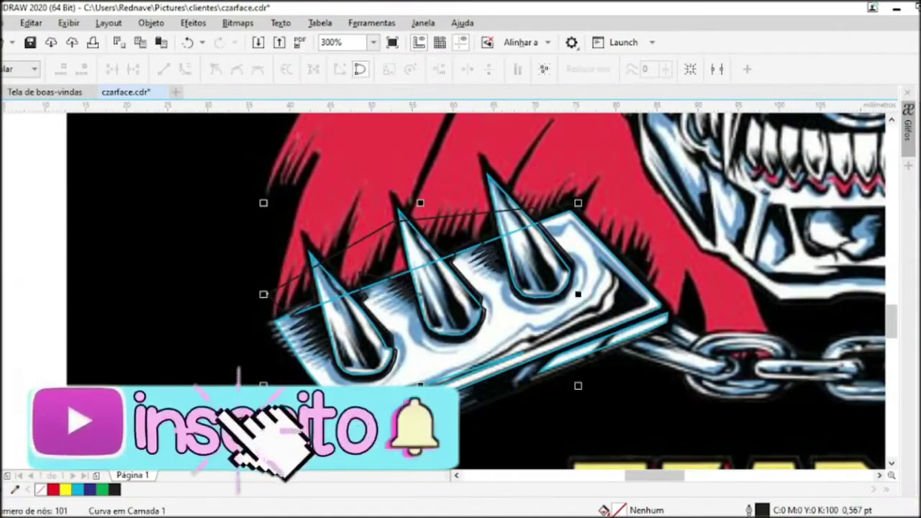
pyautogui.click(314, 257)
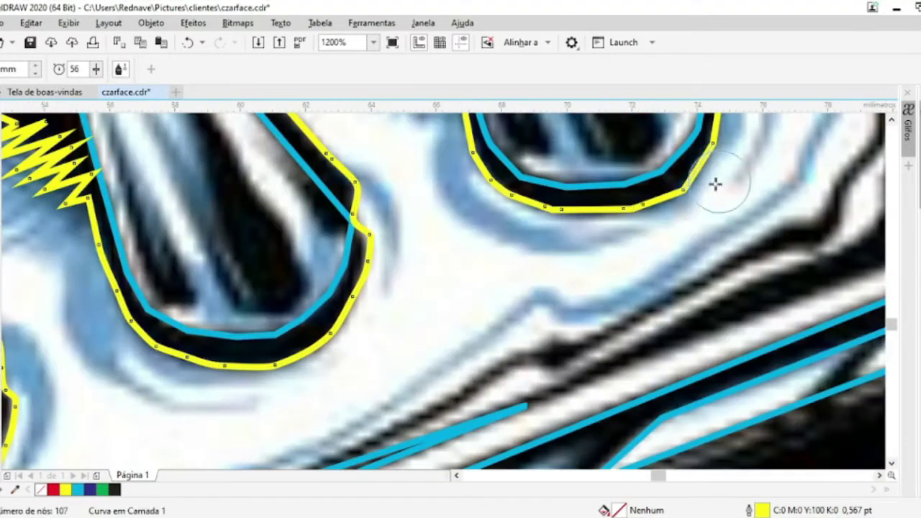
pyautogui.scroll(2, 444, 239)
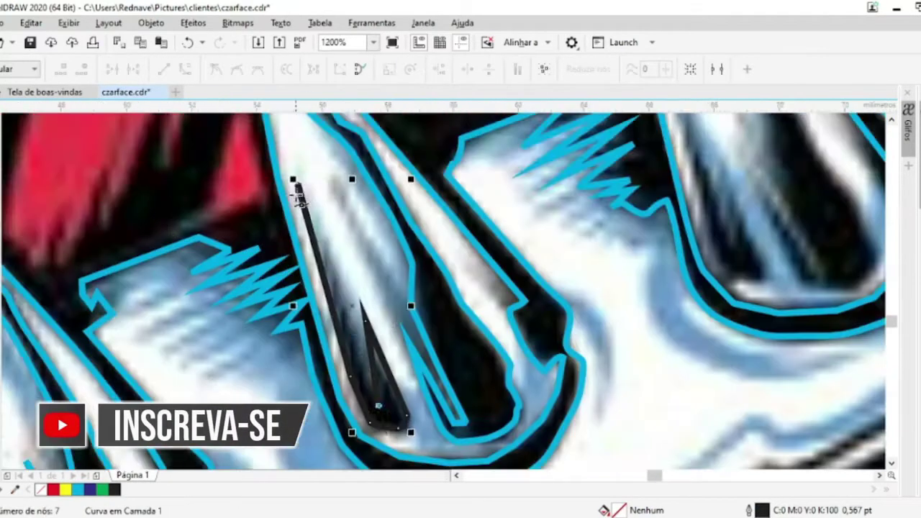
pyautogui.scroll(-2, 362, 322)
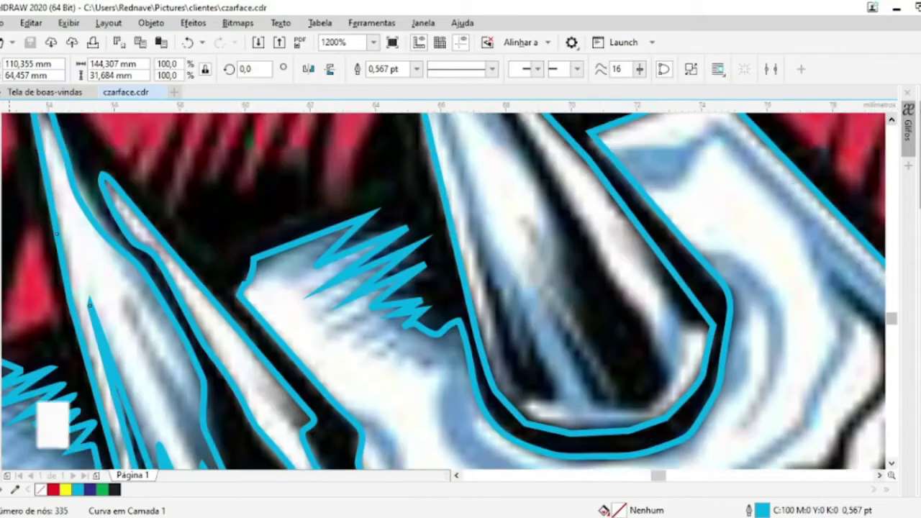
# Close and reshape the black shading curve, then add a thin rectangle on the plate edge
pyautogui.click(490, 394)
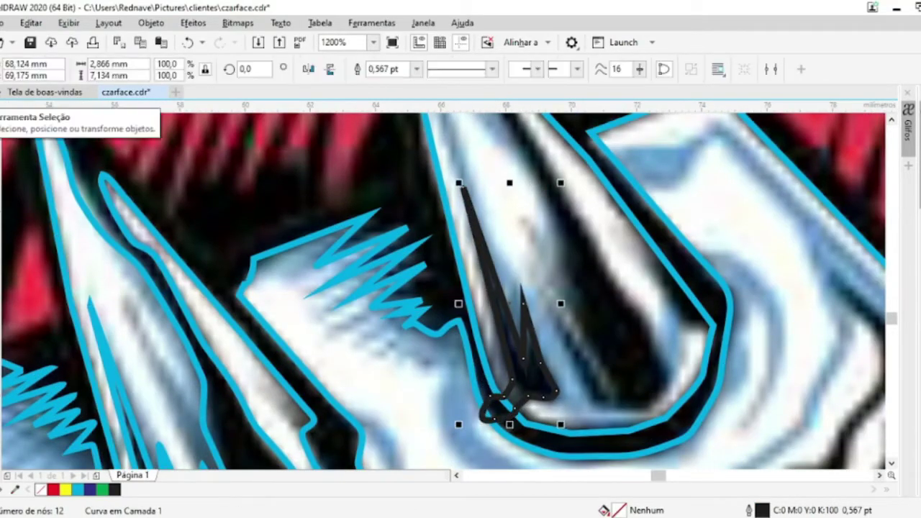
pyautogui.press('F10')
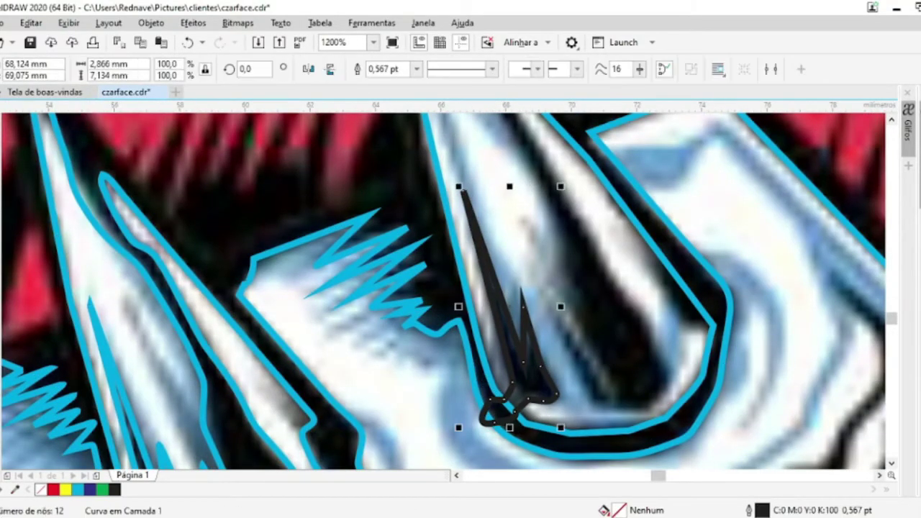
pyautogui.scroll(4, 367, 421)
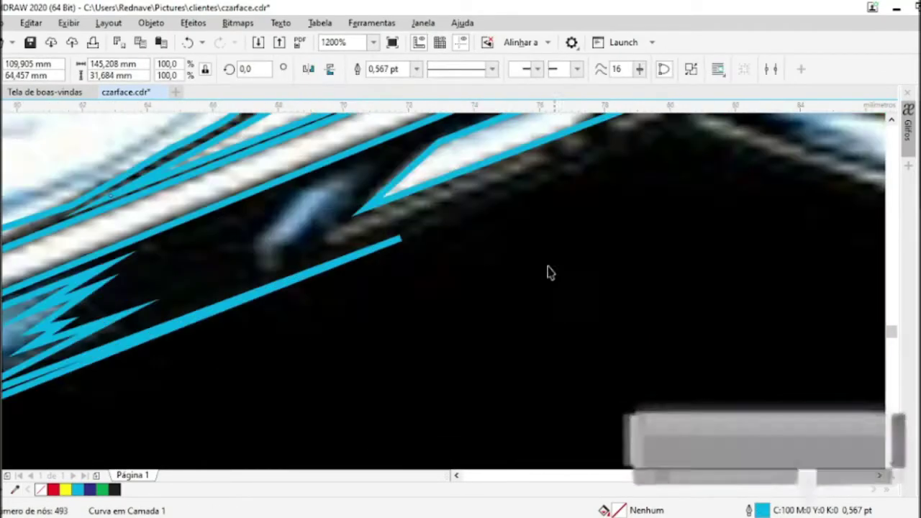
pyautogui.moveTo(333, 223); pyautogui.dragTo(317, 225)
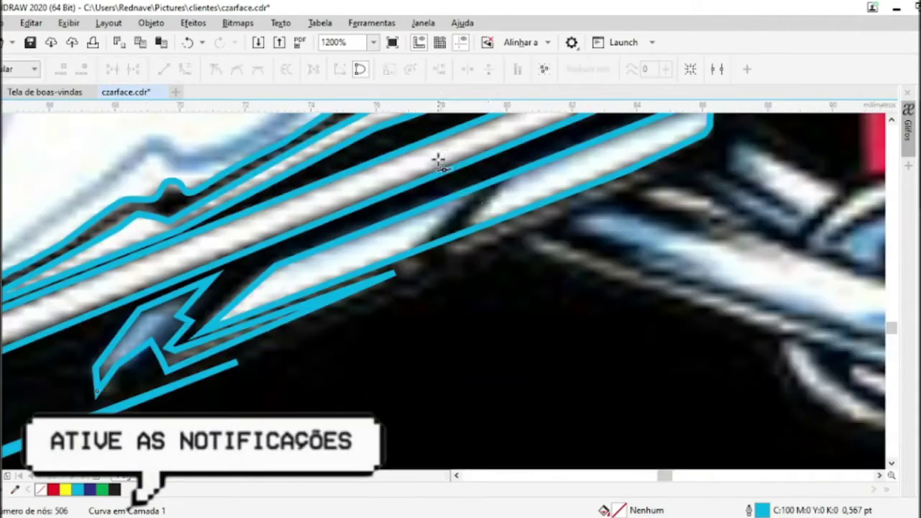
pyautogui.moveTo(472, 180); pyautogui.dragTo(490, 249)
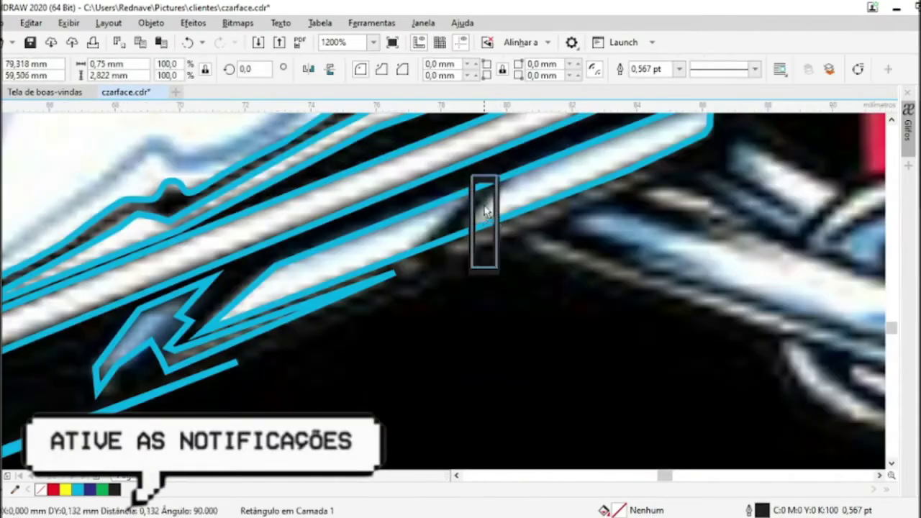
pyautogui.moveTo(486, 211); pyautogui.dragTo(487, 214)
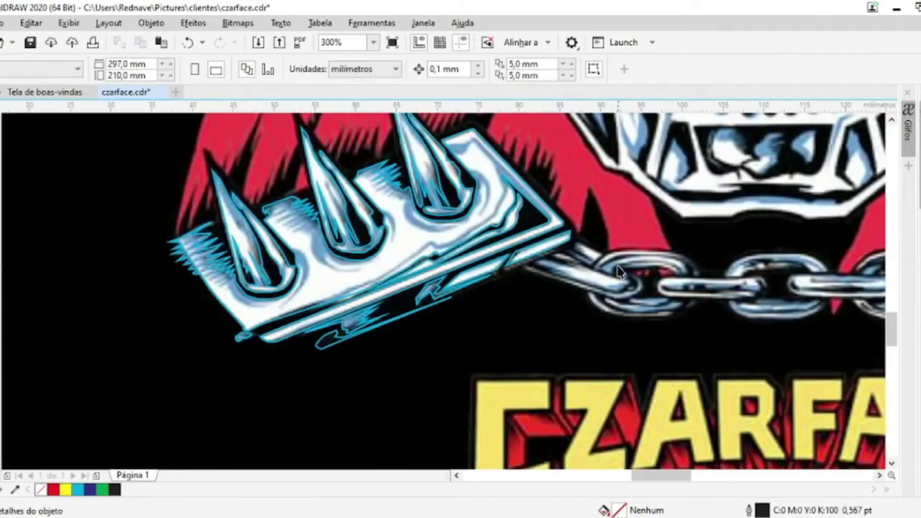
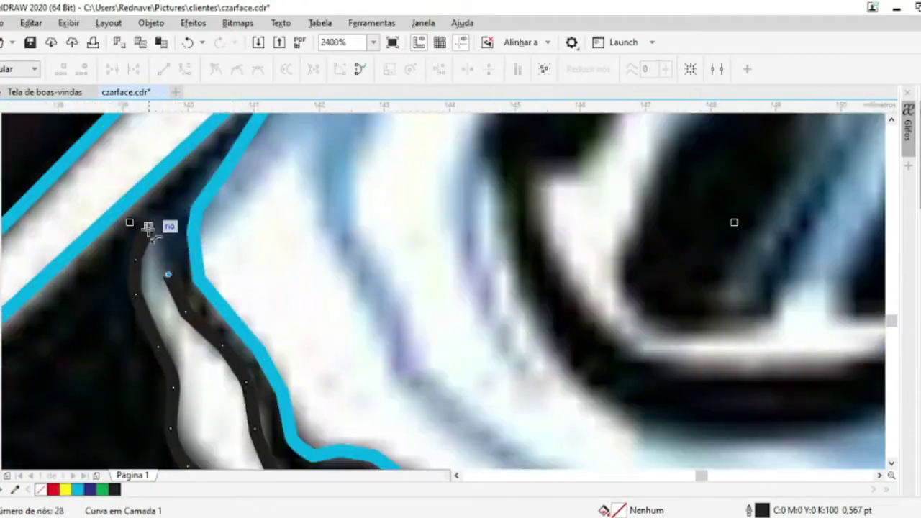
# Combine the two traced outlines into one curve and trace the first spike's outline
pyautogui.click(401, 72)
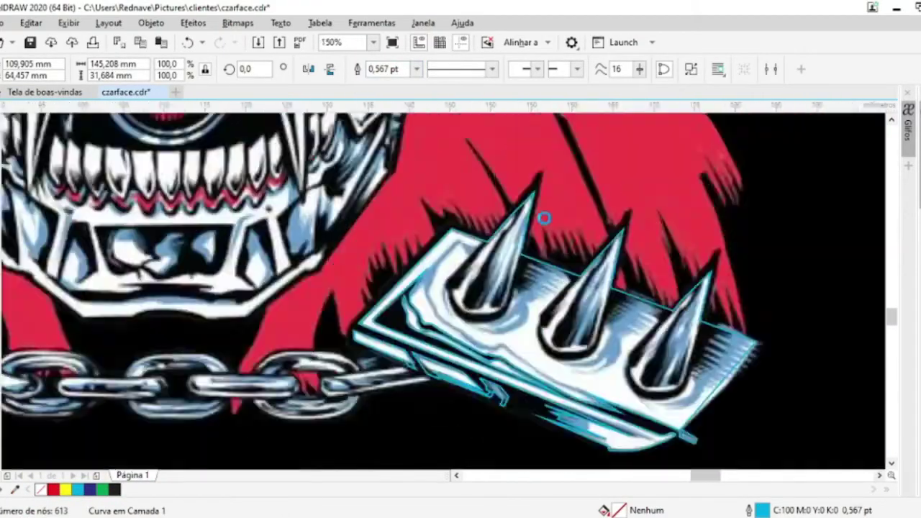
pyautogui.scroll(-3, 380, 423)
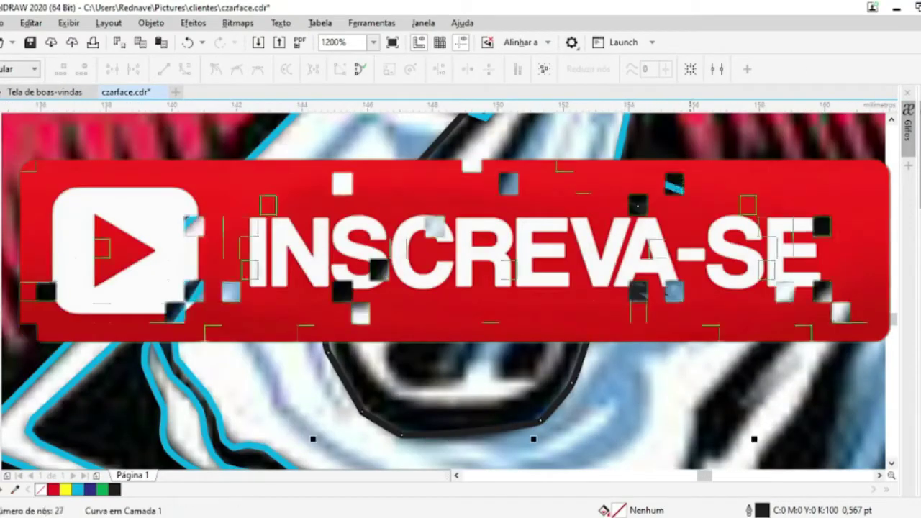
pyautogui.click(500, 345)
pyautogui.click(501, 375)
pyautogui.click(524, 381)
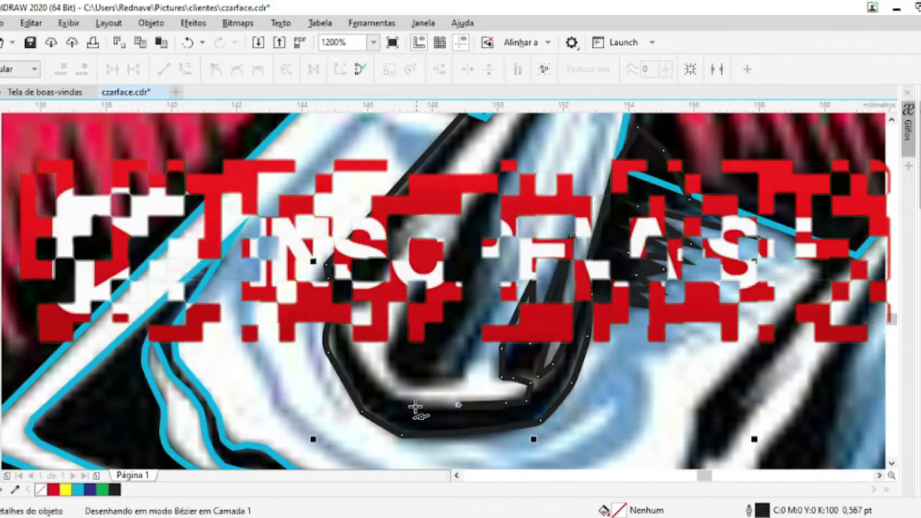
pyautogui.click(411, 410)
pyautogui.scroll(-1, 439, 216)
pyautogui.scroll(2, 516, 173)
pyautogui.scroll(-2, 517, 173)
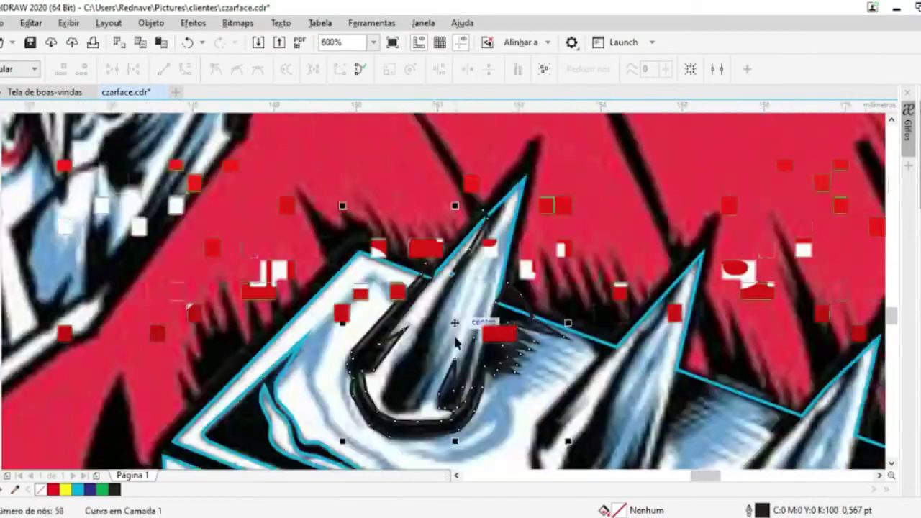
pyautogui.scroll(2, 483, 323)
# Trace and close the next spike shape, then give it a cyan outline
pyautogui.click(276, 437)
pyautogui.scroll(-2, 421, 229)
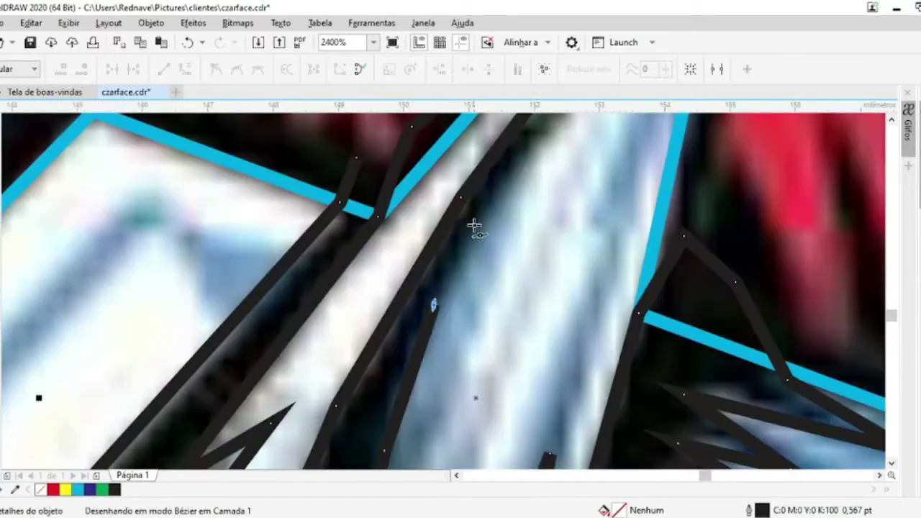
pyautogui.scroll(1, 499, 166)
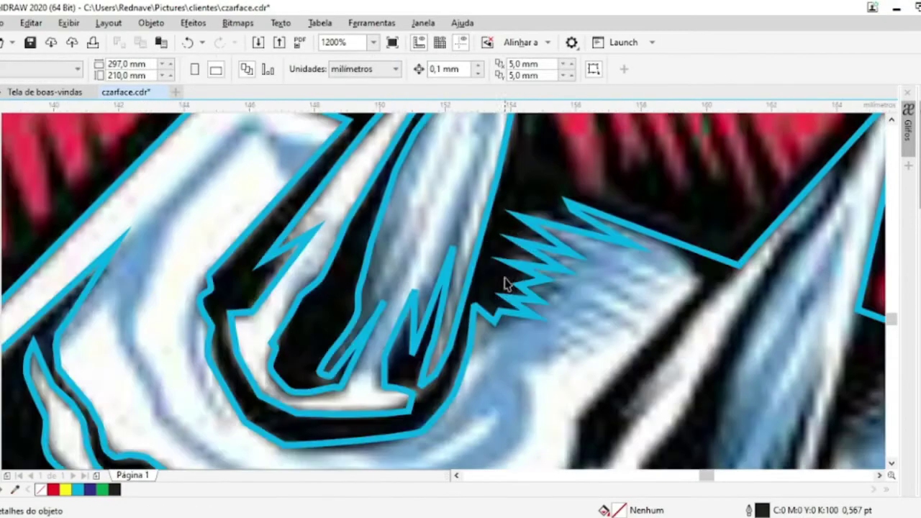
pyautogui.scroll(-2, 295, 230)
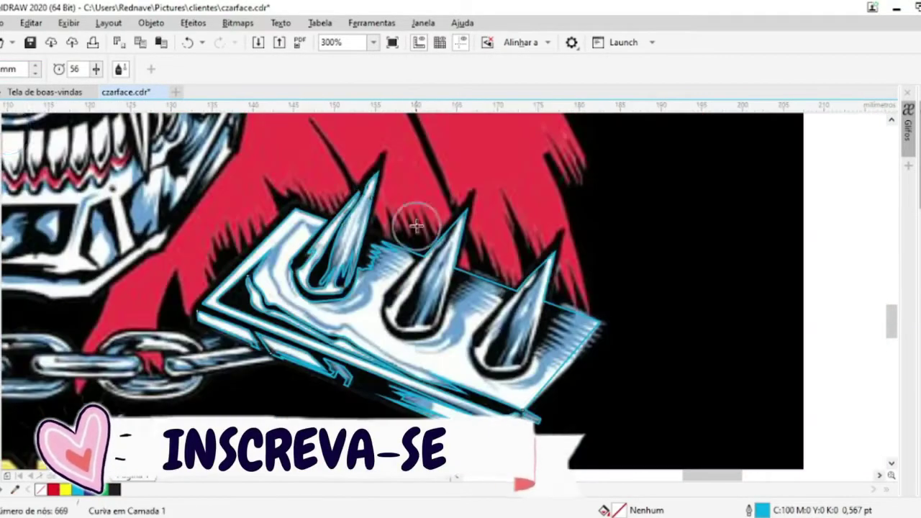
pyautogui.scroll(2, 381, 195)
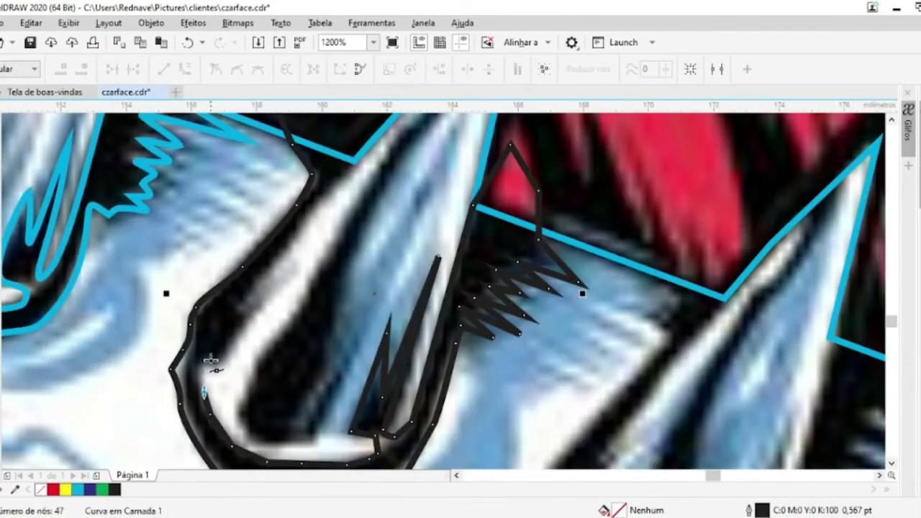
pyautogui.scroll(-2, 322, 214)
pyautogui.scroll(2, 387, 184)
pyautogui.scroll(-3, 229, 291)
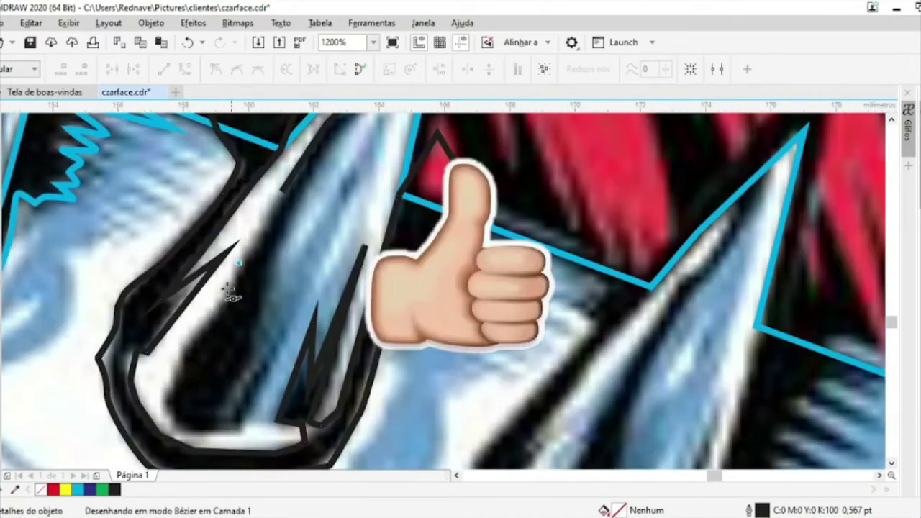
pyautogui.click(174, 418)
pyautogui.scroll(-1, 177, 421)
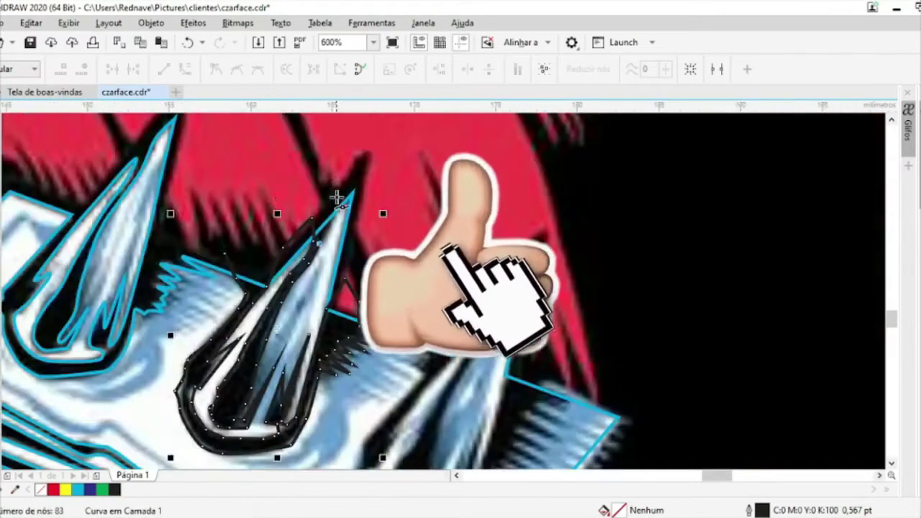
pyautogui.click(230, 325)
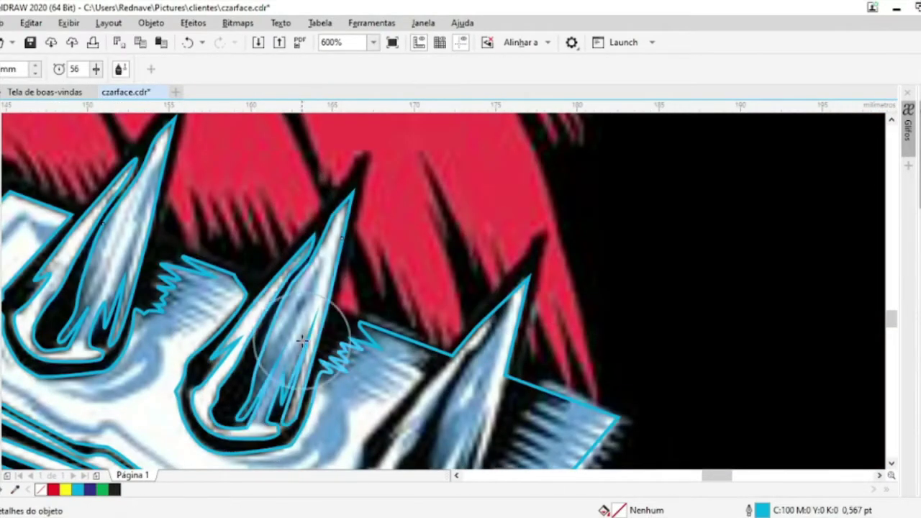
# Trace the third spike's base and its jagged zigzag fringe with Bézier curves
pyautogui.moveTo(303, 340); pyautogui.dragTo(317, 317)
pyautogui.scroll(2, 432, 349)
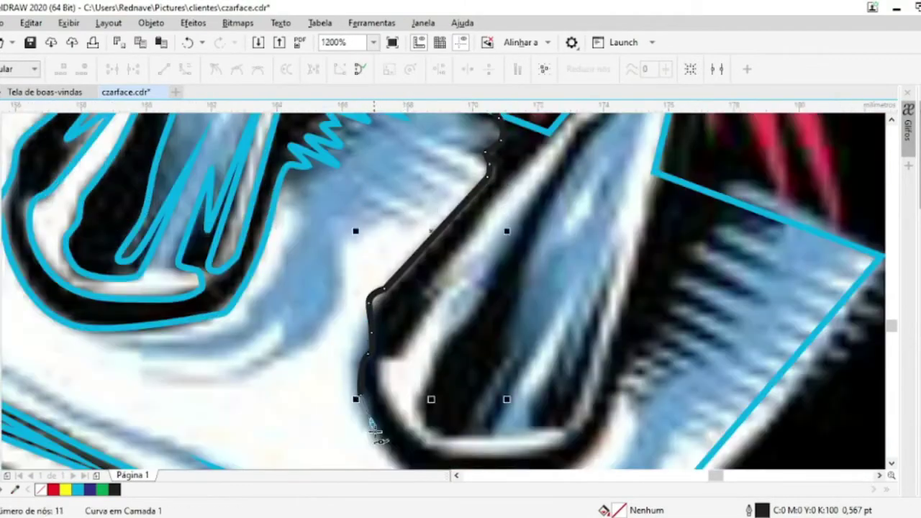
pyautogui.moveTo(374, 432); pyautogui.dragTo(538, 358)
pyautogui.click(635, 272)
pyautogui.click(637, 212)
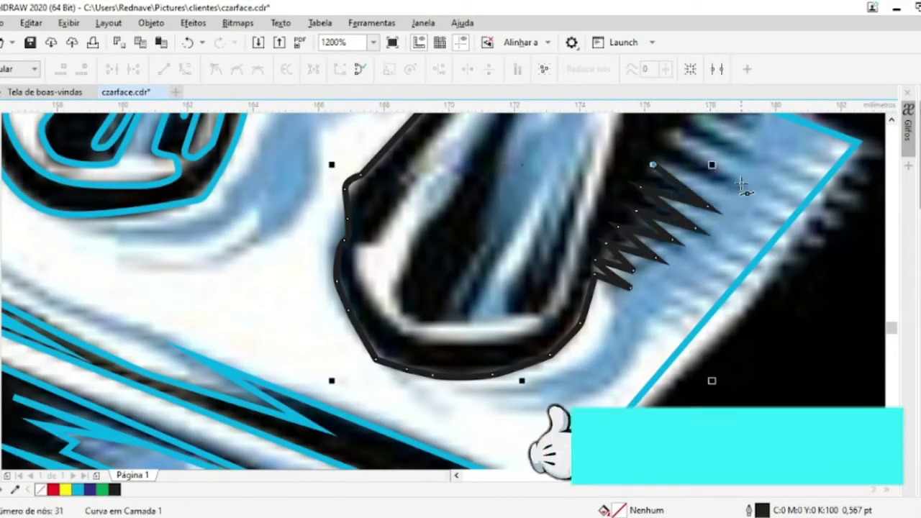
pyautogui.click(743, 189)
pyautogui.scroll(3, 723, 297)
pyautogui.scroll(-4, 707, 267)
pyautogui.scroll(4, 494, 337)
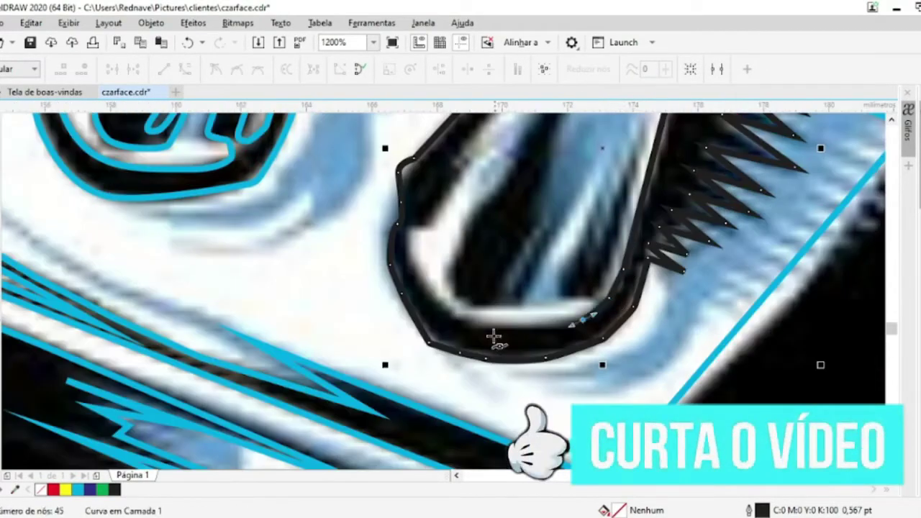
pyautogui.click(477, 169)
pyautogui.scroll(-3, 468, 216)
pyautogui.hscroll(3, 427, 160)
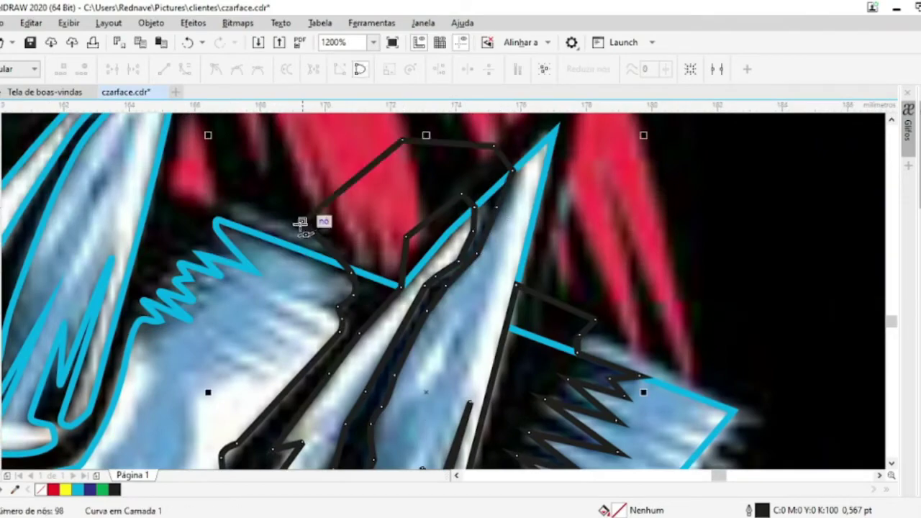
pyautogui.scroll(-2, 424, 183)
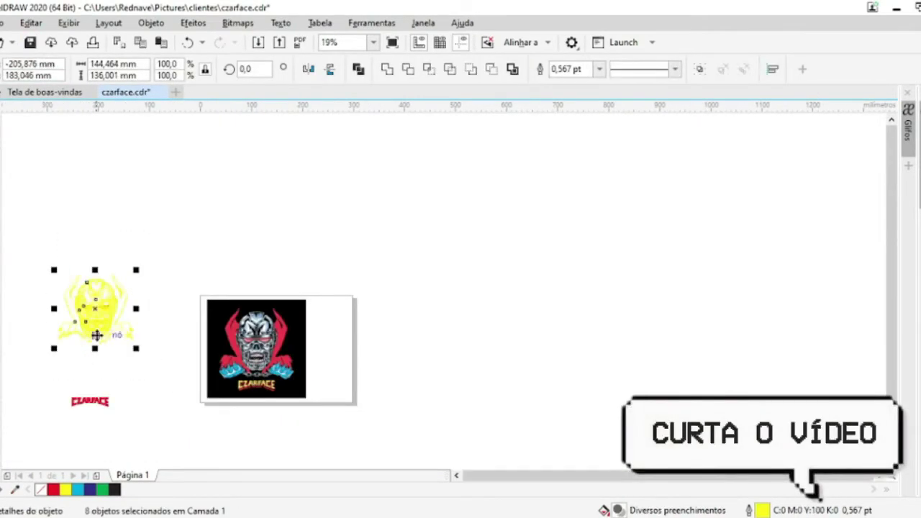
# Move the yellow tracing onto the illustration and deselect it
pyautogui.moveTo(96, 335); pyautogui.dragTo(258, 368)
pyautogui.scroll(5, 317, 350)
pyautogui.scroll(3, 323, 349)
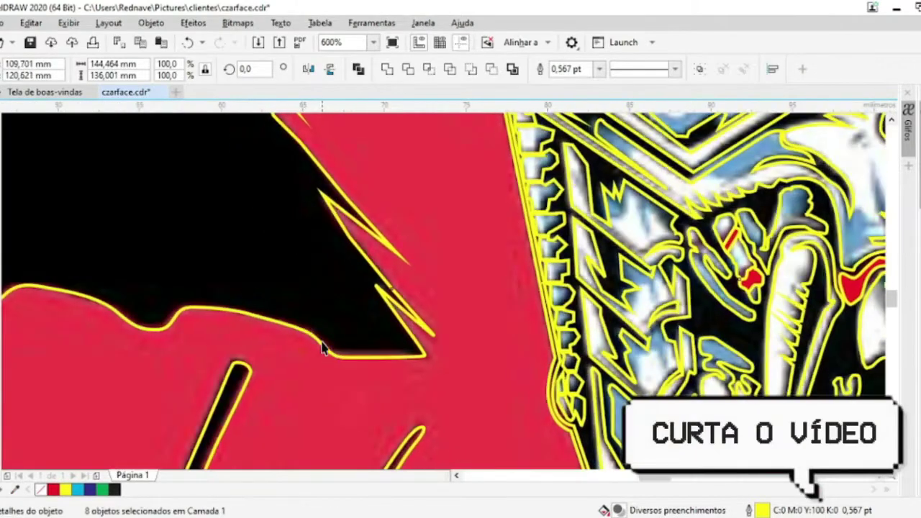
pyautogui.scroll(-3, 323, 349)
pyautogui.press('Escape')
pyautogui.scroll(5, 213, 328)
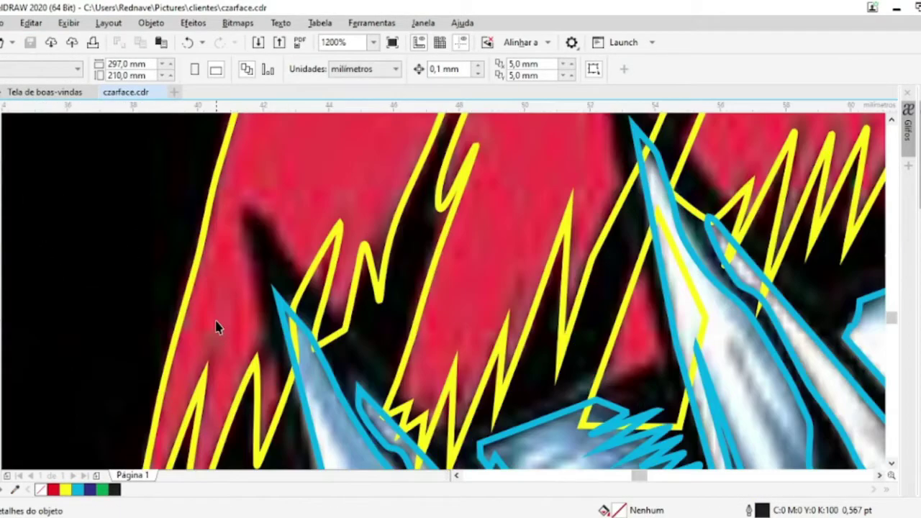
# Close the traced dark shape and add straight edges down the spike, finishing the curve
pyautogui.click(237, 434)
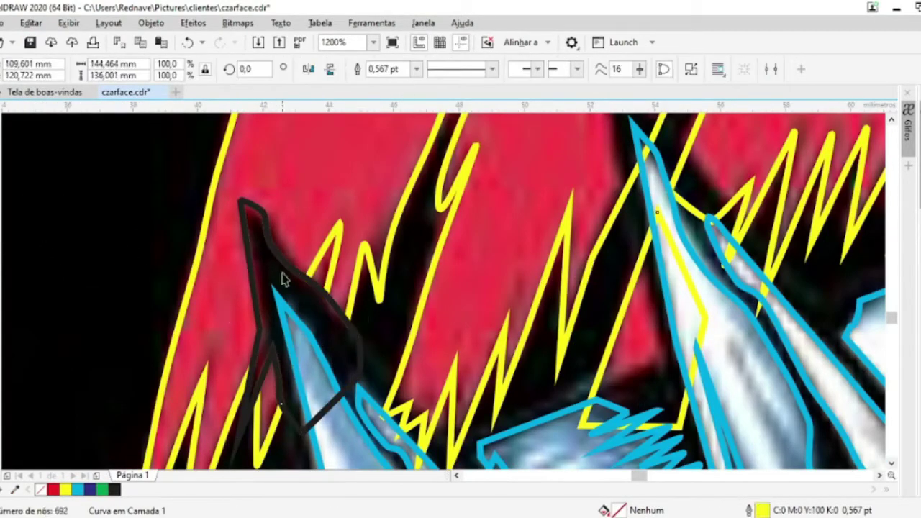
pyautogui.scroll(-2, 494, 181)
pyautogui.scroll(2, 288, 216)
pyautogui.click(259, 213)
pyautogui.click(410, 391)
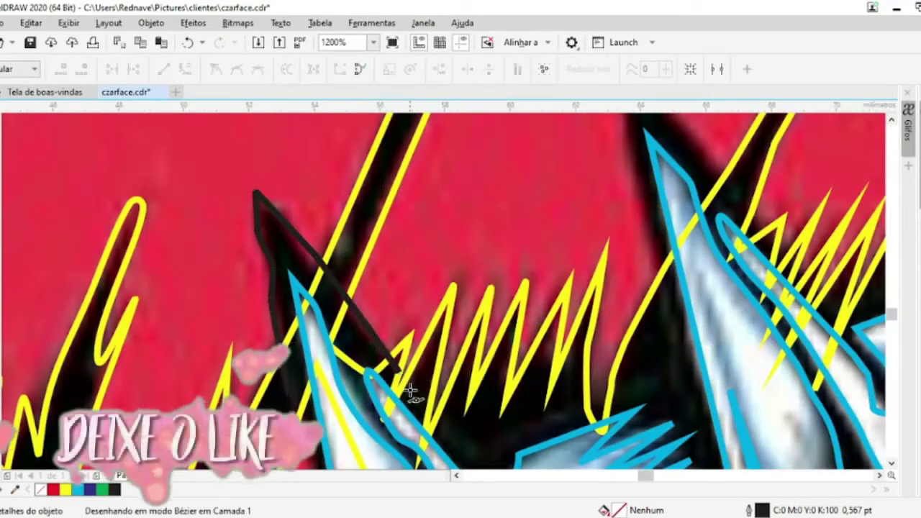
pyautogui.press('space')
pyautogui.scroll(-1, 319, 306)
pyautogui.press('Escape')
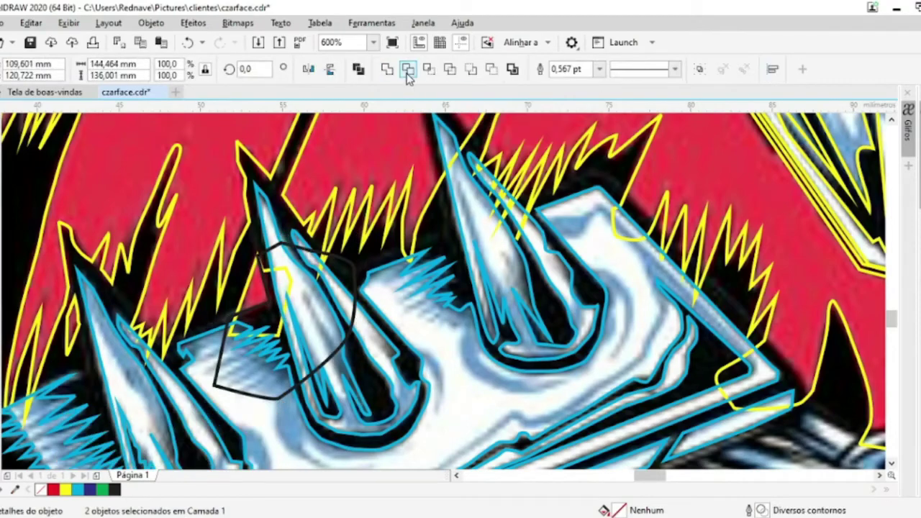
pyautogui.press('Escape')
pyautogui.scroll(3, 382, 274)
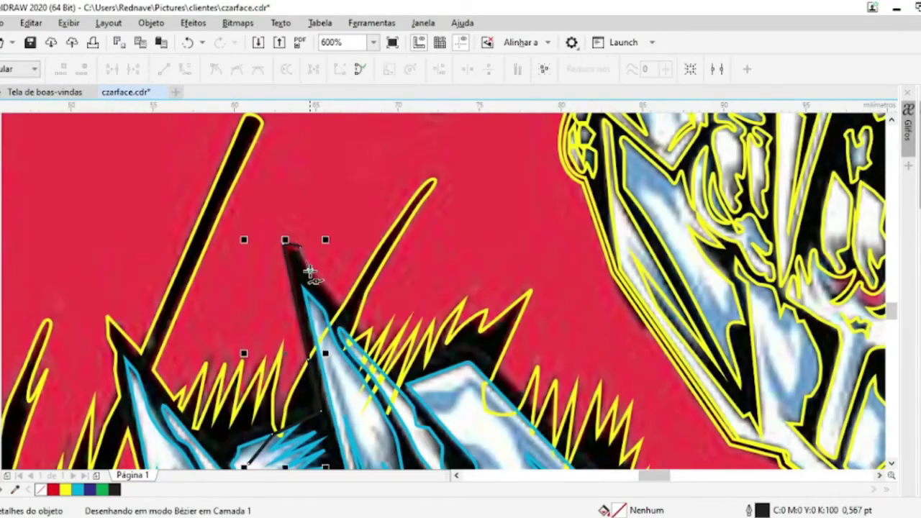
pyautogui.press('space')
pyautogui.scroll(-3, 487, 319)
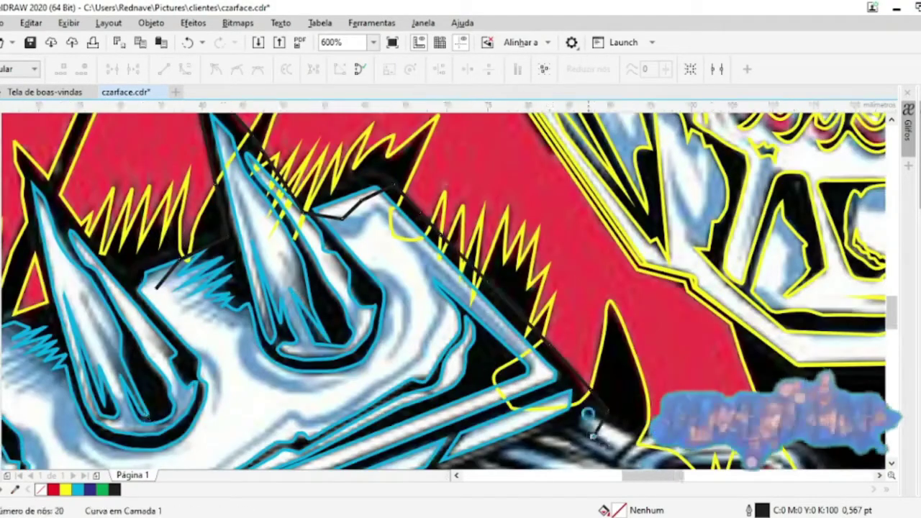
pyautogui.scroll(-1, 487, 333)
# Fit the page in view and finish the remaining outline curves with their final node
pyautogui.press('Escape')
pyautogui.hotkey('shift', 'F4')
pyautogui.scroll(2, 521, 297)
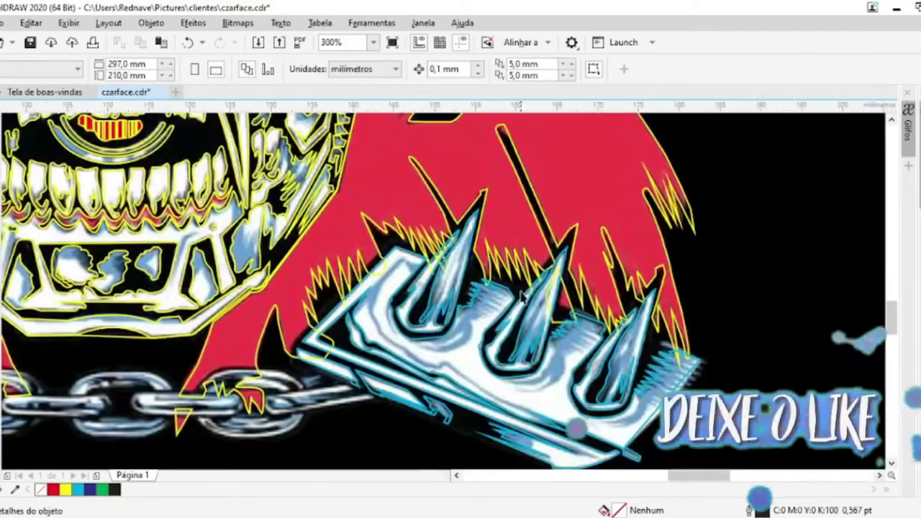
pyautogui.press('space')
pyautogui.scroll(2, 529, 195)
pyautogui.scroll(-2, 749, 381)
pyautogui.scroll(2, 643, 192)
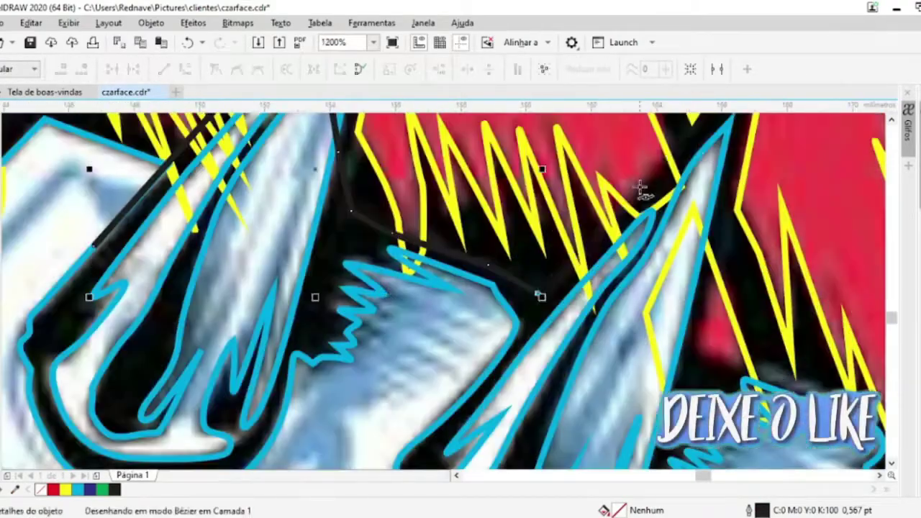
pyautogui.scroll(-2, 719, 324)
pyautogui.scroll(2, 589, 294)
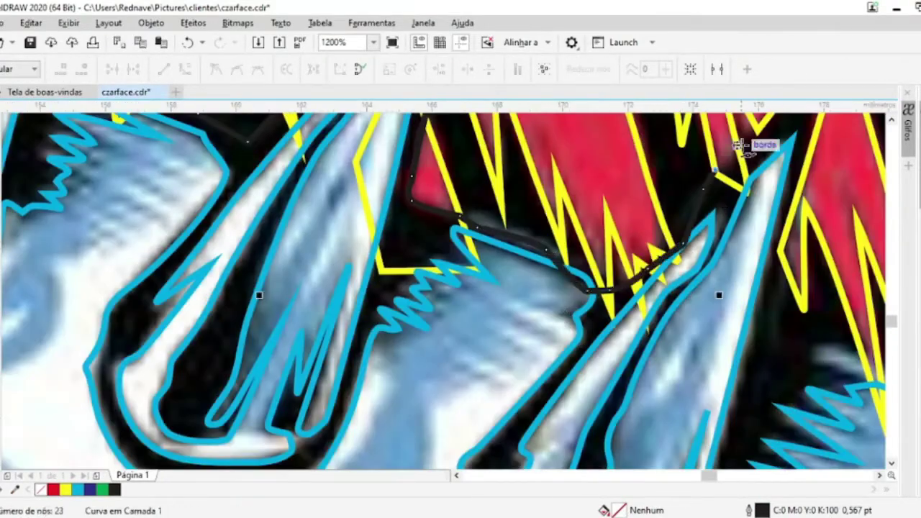
pyautogui.scroll(-2, 756, 323)
pyautogui.scroll(1, 283, 329)
pyautogui.scroll(1, 514, 334)
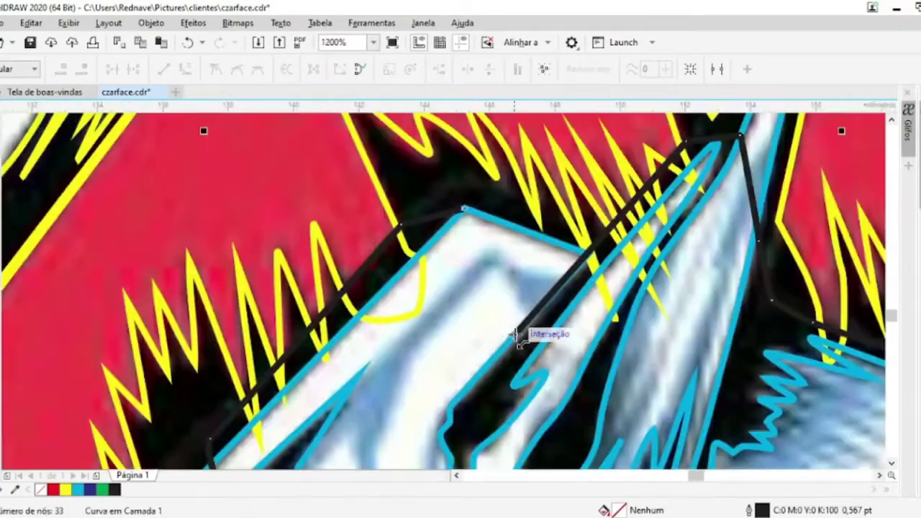
pyautogui.press('space')
pyautogui.scroll(-1, 300, 341)
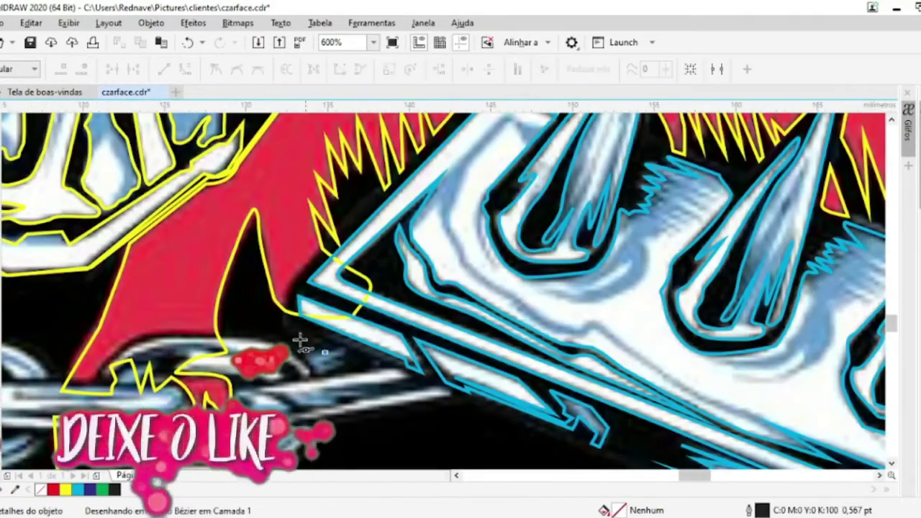
pyautogui.click(403, 372)
pyautogui.press('space')
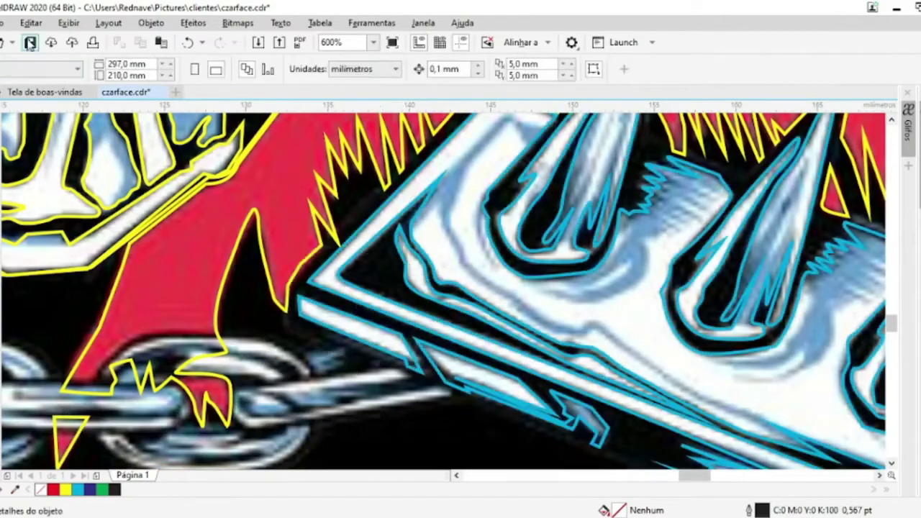
pyautogui.scroll(-4, 403, 281)
pyautogui.scroll(6, 194, 371)
# Draw a short curve along the blue stripe's lower edge and combine it with the stripe
pyautogui.click(192, 395)
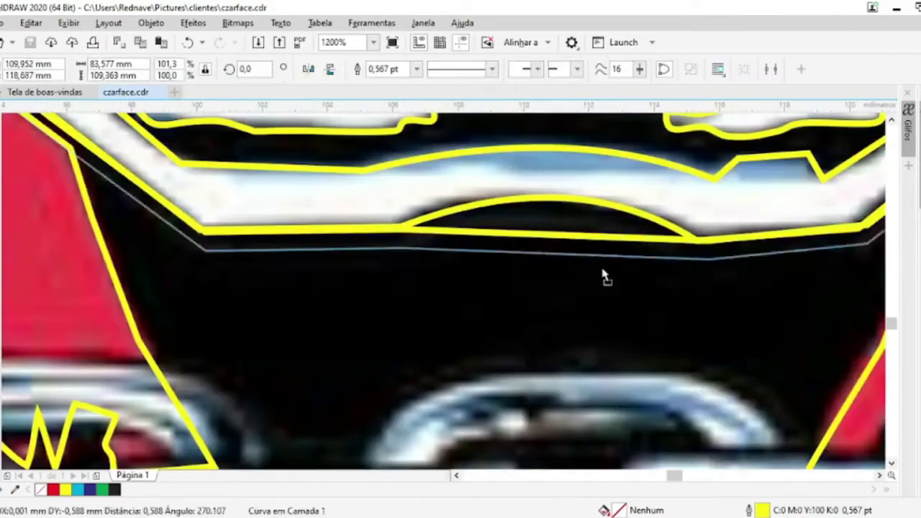
pyautogui.scroll(-4, 603, 273)
pyautogui.scroll(2, 335, 273)
pyautogui.scroll(1, 334, 273)
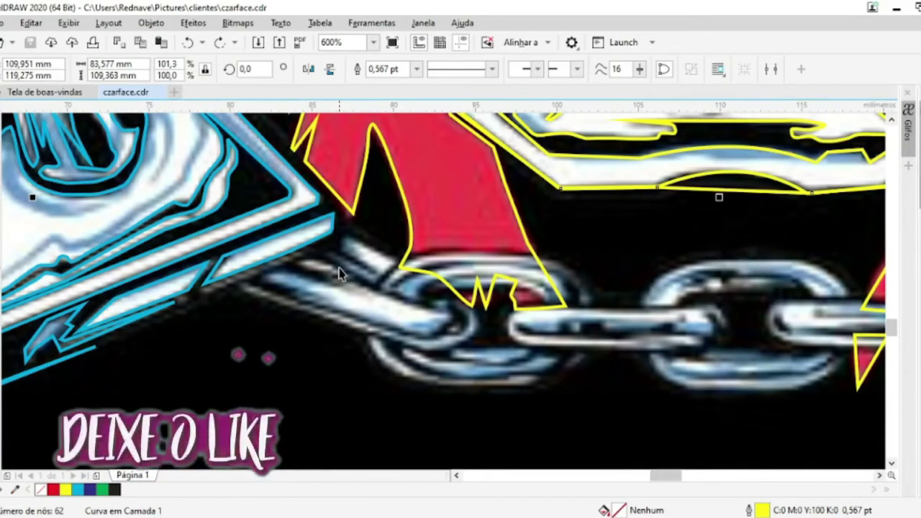
pyautogui.scroll(1, 487, 319)
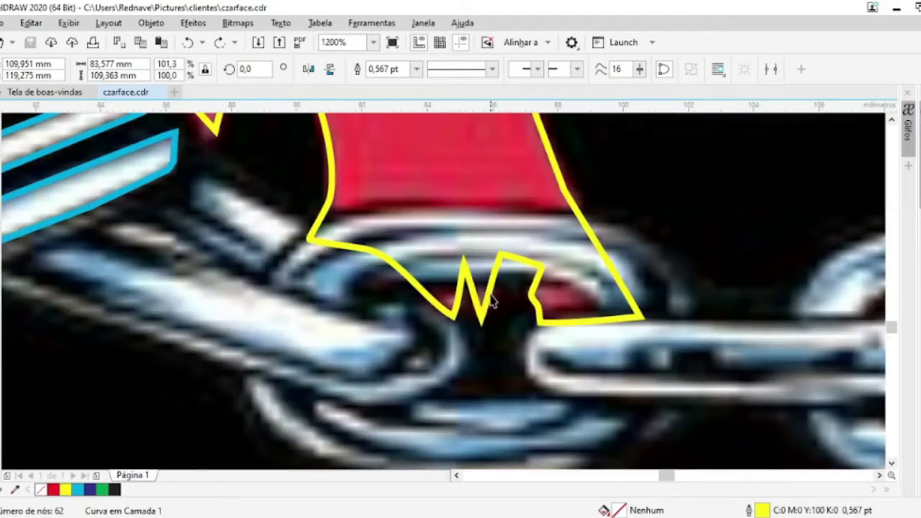
pyautogui.scroll(-2, 489, 306)
pyautogui.scroll(2, 267, 211)
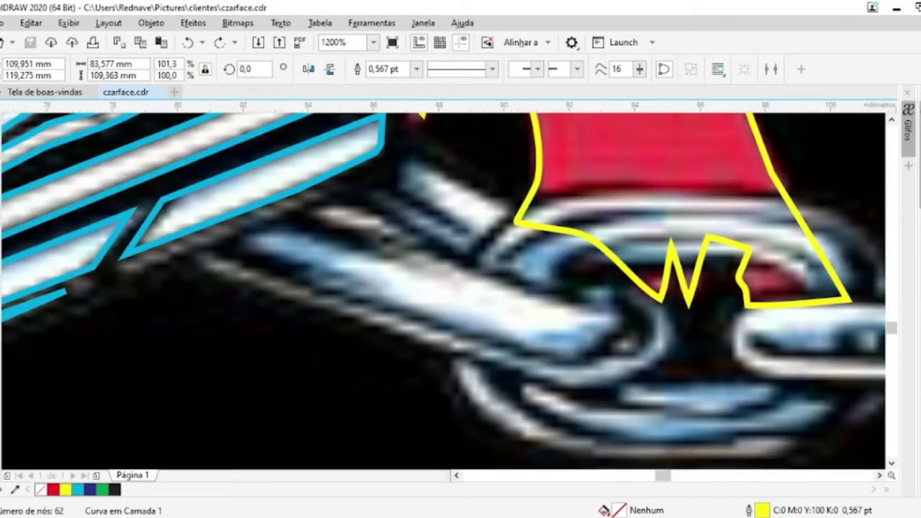
pyautogui.moveTo(332, 182); pyautogui.dragTo(120, 280)
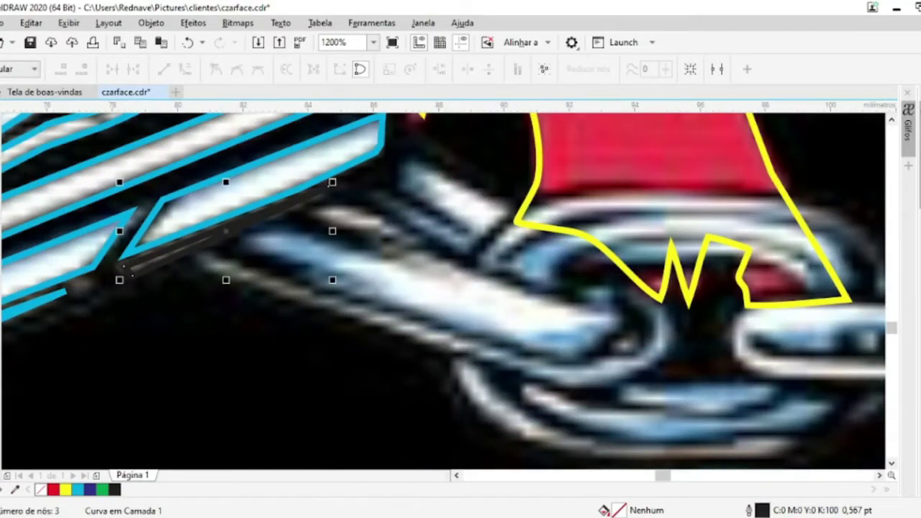
pyautogui.keyDown('shift'); pyautogui.click(136, 238); pyautogui.keyUp('shift')
pyautogui.hotkey('ctrl', 'l')
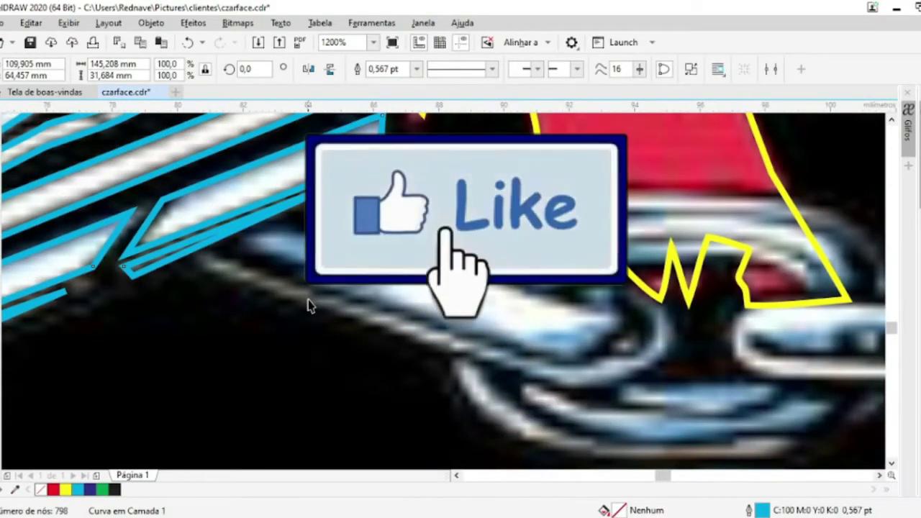
pyautogui.scroll(-2, 310, 306)
pyautogui.press('F6')
# Draw a rounded-corner rectangle over the chain link and fit it to the link
pyautogui.scroll(1, 504, 360)
pyautogui.moveTo(166, 223); pyautogui.dragTo(401, 356)
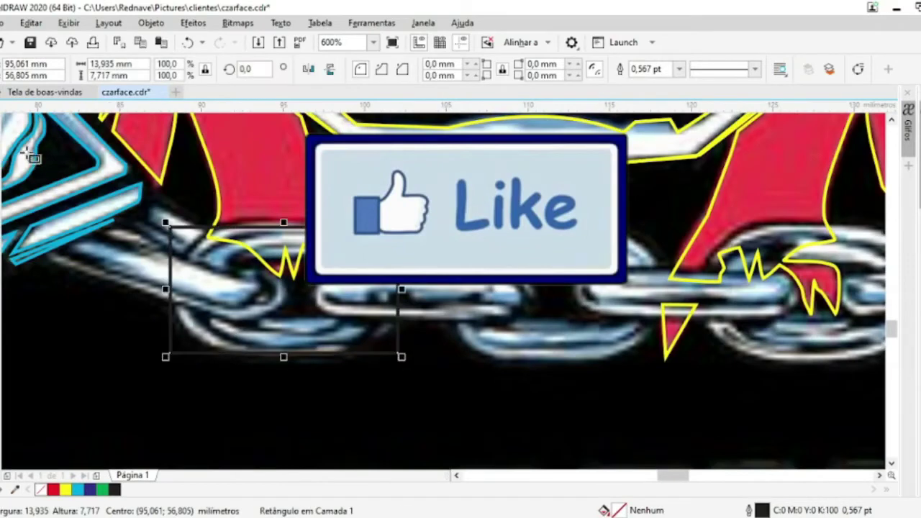
pyautogui.click(21, 118)
pyautogui.moveTo(166, 223); pyautogui.dragTo(257, 236)
pyautogui.moveTo(248, 283)
pyautogui.mouseDown()
pyautogui.moveTo(486, 306)
pyautogui.moveTo(524, 288)
pyautogui.mouseUp()
pyautogui.click(199, 301)
pyautogui.scroll(1, 200, 304)
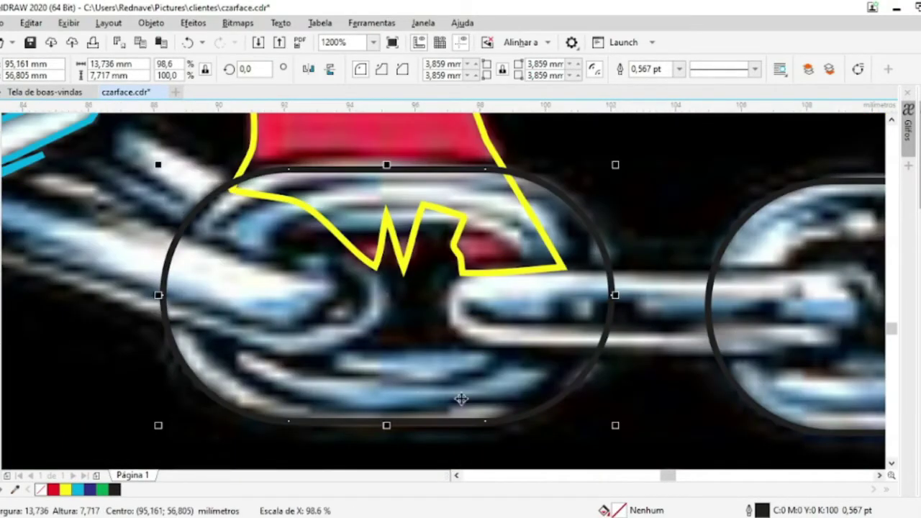
pyautogui.moveTo(613, 298); pyautogui.dragTo(620, 298)
pyautogui.moveTo(353, 347); pyautogui.dragTo(353, 347)
pyautogui.click(350, 199)
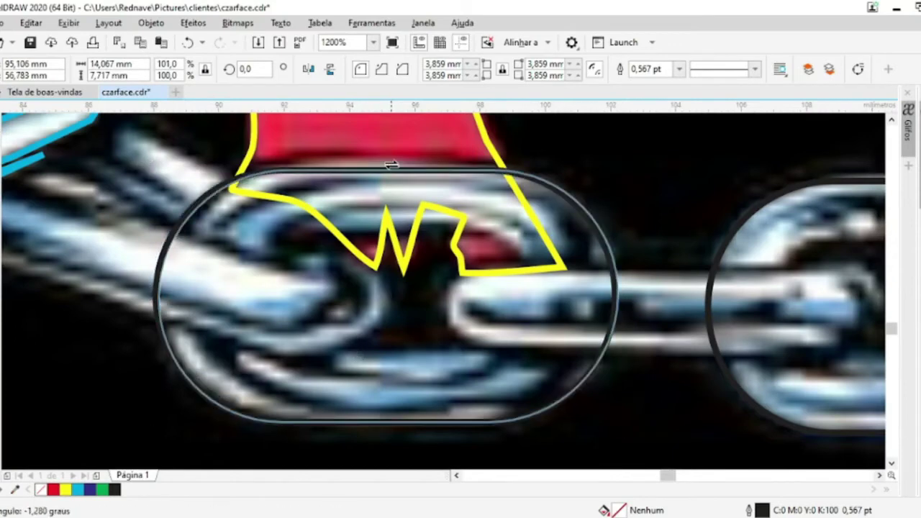
# Convert the rounded rectangle to curves and bow its top and bottom edges outward
pyautogui.hotkey('ctrl', 'q')
pyautogui.press('F10')
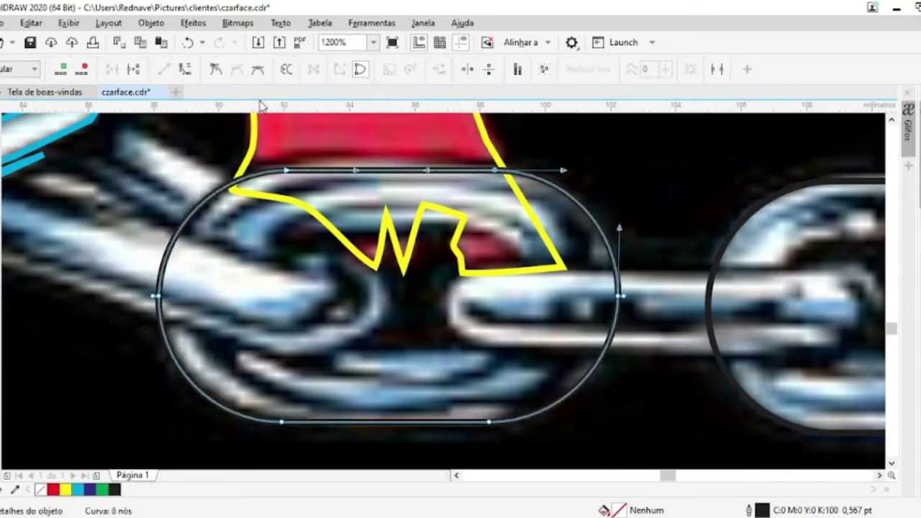
pyautogui.moveTo(378, 172); pyautogui.dragTo(378, 165)
pyautogui.click(383, 423)
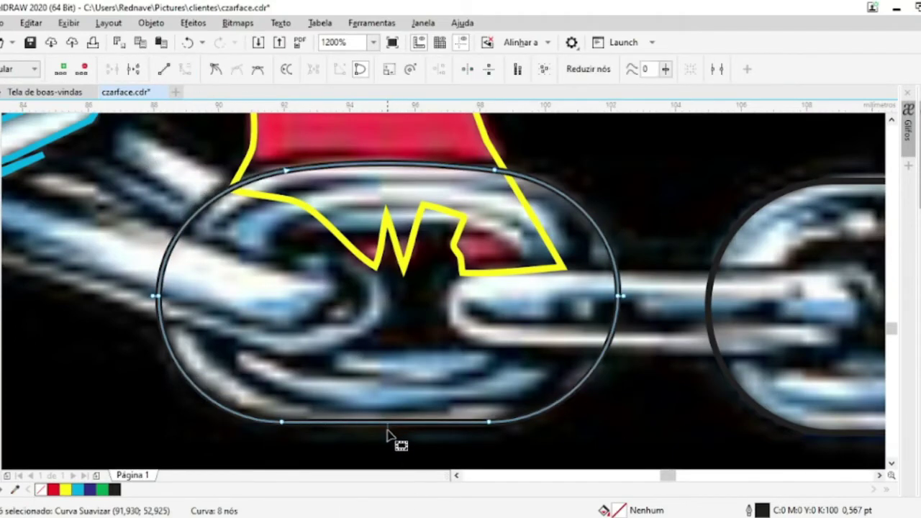
pyautogui.moveTo(387, 432); pyautogui.dragTo(388, 436)
pyautogui.press('space')
pyautogui.scroll(-2, 780, 237)
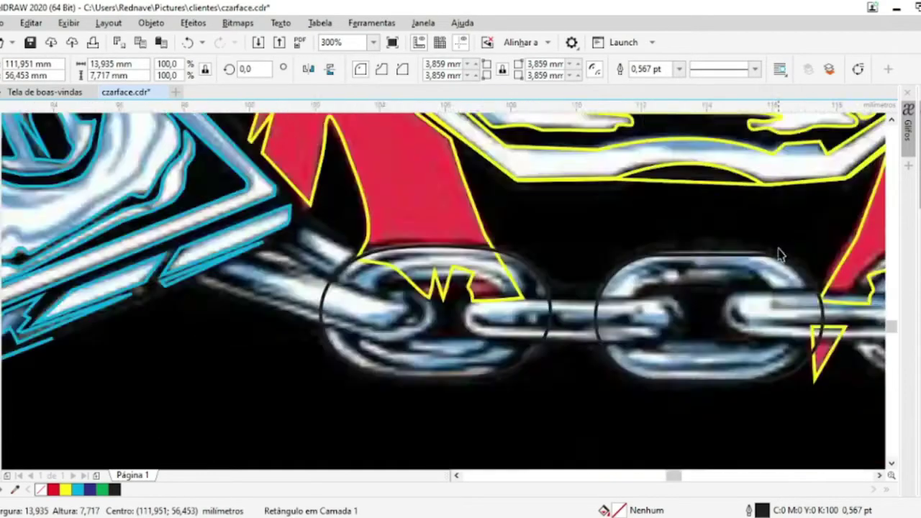
pyautogui.scroll(-1, 780, 256)
pyautogui.scroll(3, 589, 327)
# Make a scaled inner ring copy, trim the yellow outline with it, and delete the extra ellipse
pyautogui.click(772, 244)
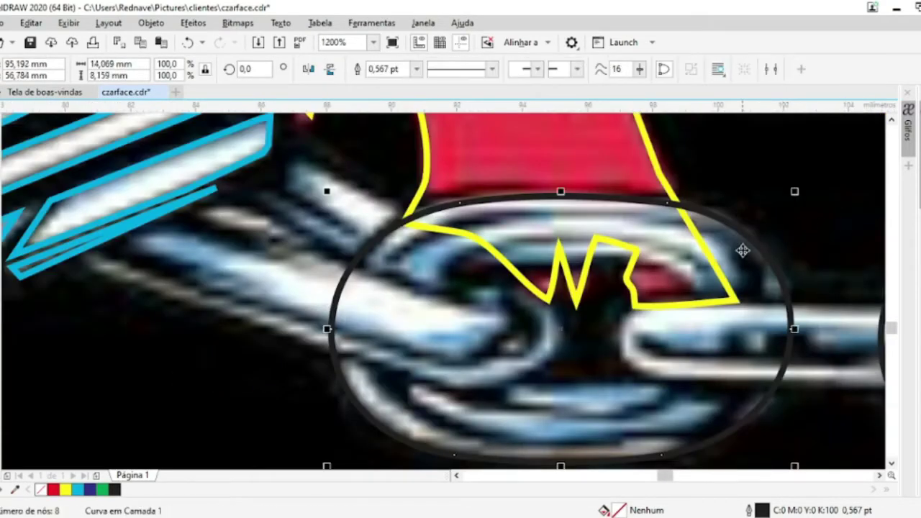
pyautogui.moveTo(796, 192)
pyautogui.mouseDown()
pyautogui.moveTo(810, 183)
pyautogui.moveTo(689, 253)
pyautogui.mouseUp()
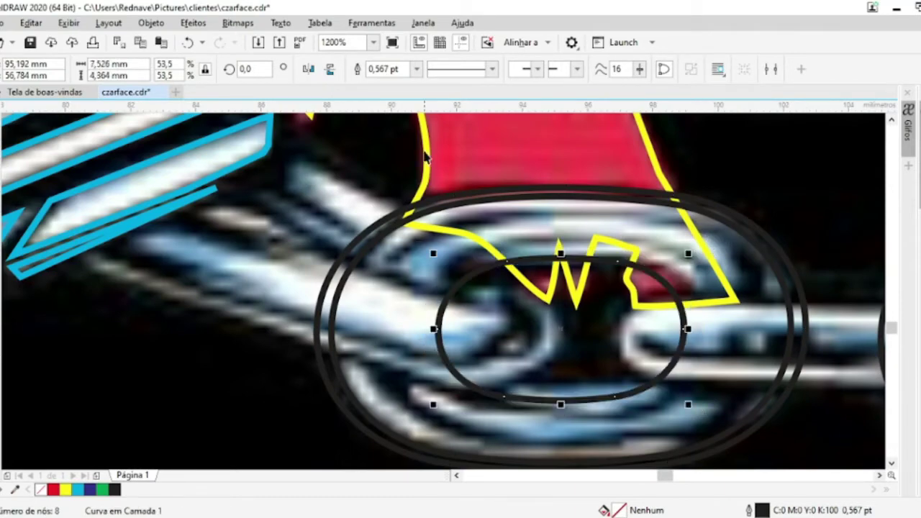
pyautogui.keyDown('shift'); pyautogui.click(426, 155); pyautogui.keyUp('shift')
pyautogui.click(428, 69)
pyautogui.keyDown('shift'); pyautogui.click(439, 170); pyautogui.keyUp('shift')
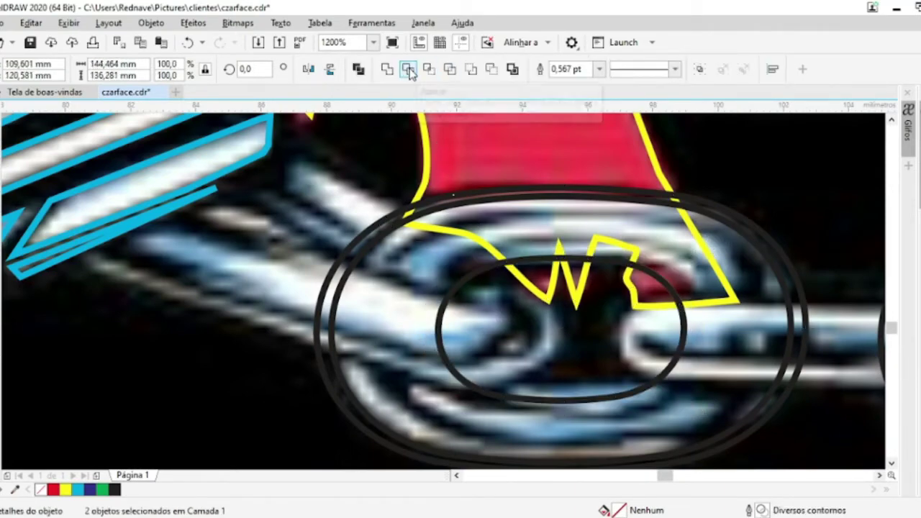
pyautogui.click(408, 68)
pyautogui.click(339, 259)
pyautogui.press('Delete')
pyautogui.click(437, 307)
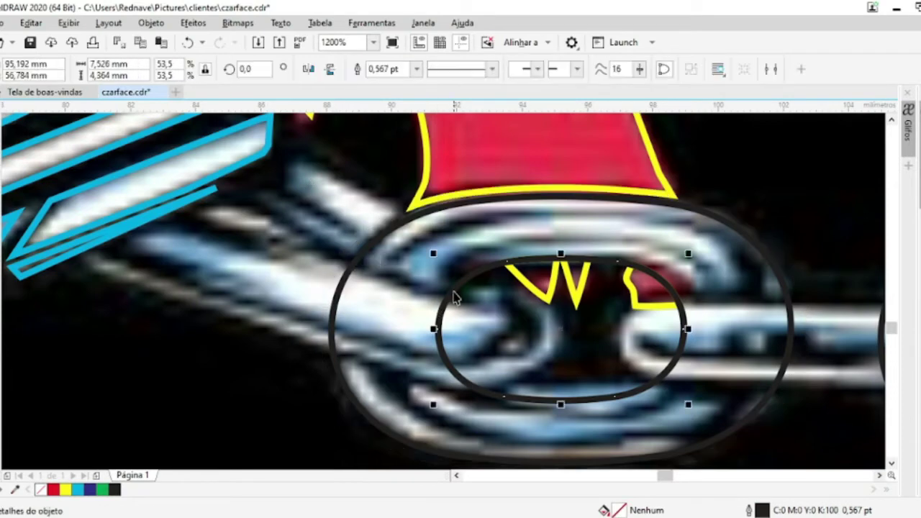
pyautogui.click(354, 266)
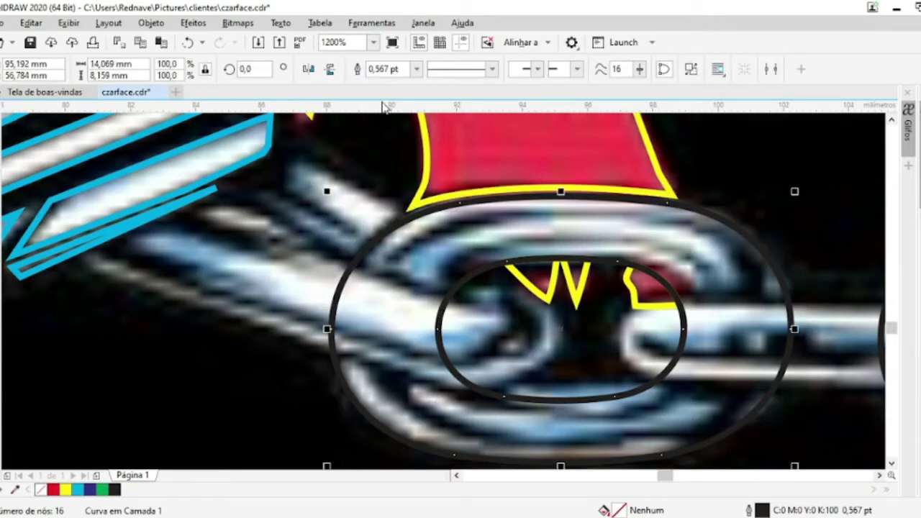
# Begin a Bézier outline along the next chain bar's edge
pyautogui.press('F10')
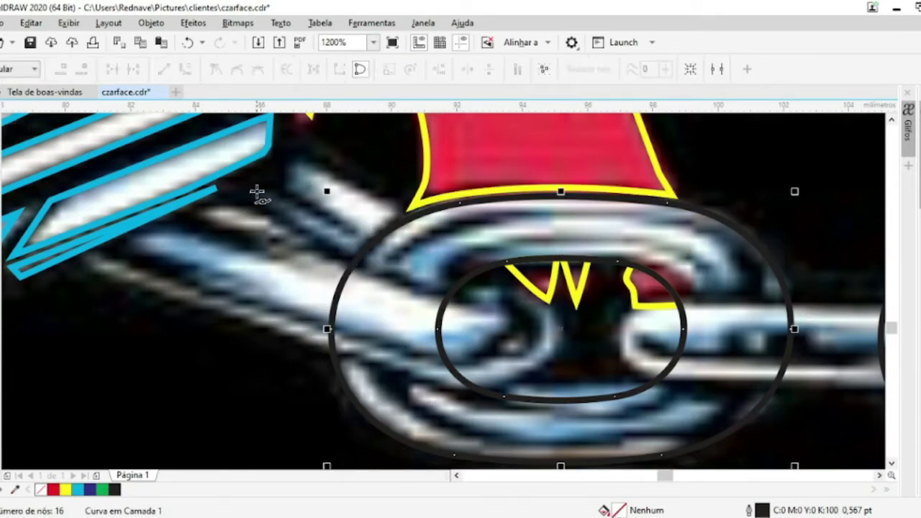
pyautogui.click(369, 267)
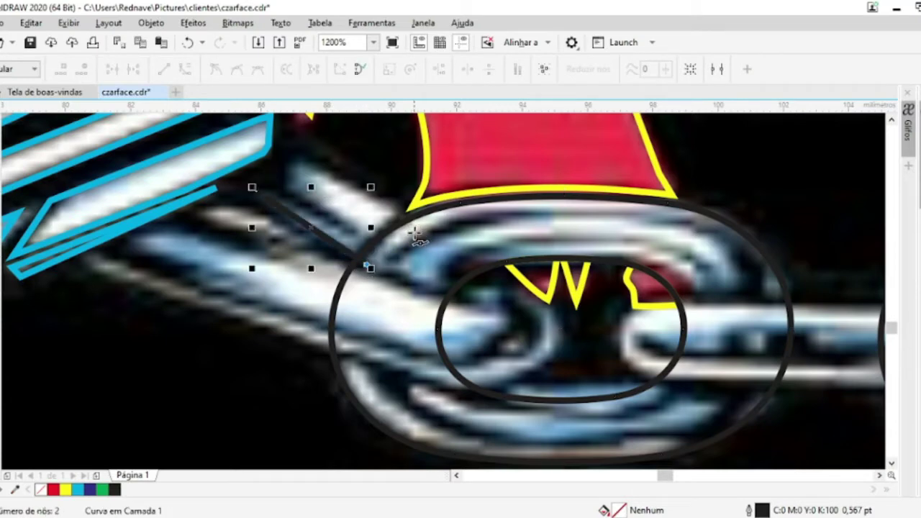
pyautogui.click(411, 235)
pyautogui.scroll(1, 411, 237)
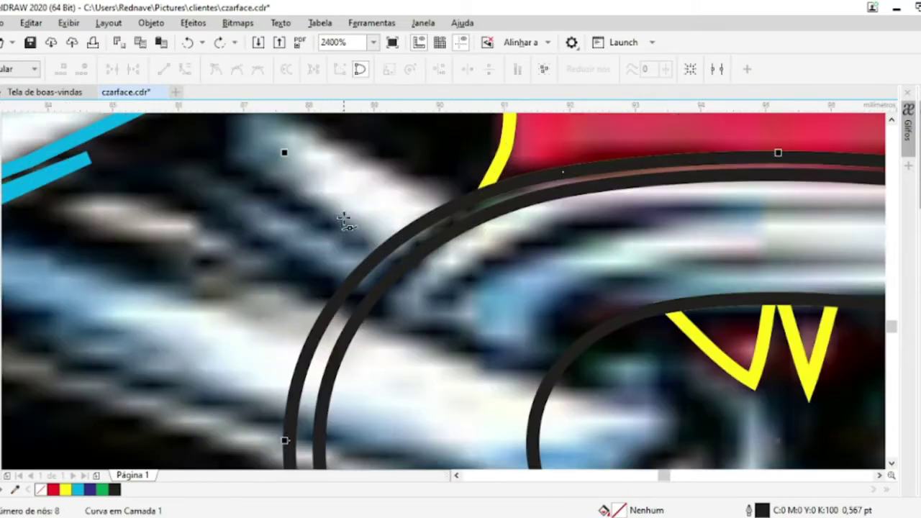
pyautogui.click(360, 293)
pyautogui.click(518, 223)
pyautogui.scroll(-1, 518, 222)
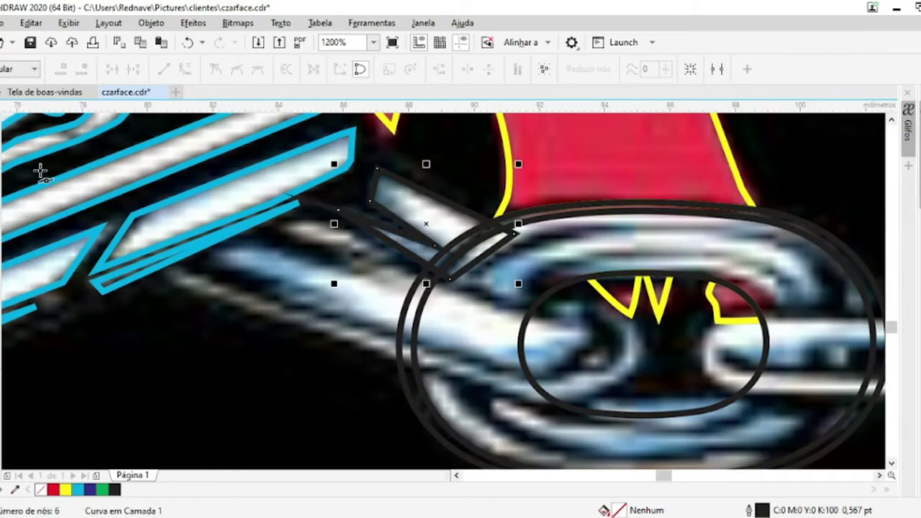
# Add the remaining segments to the chain-bar outline trace
pyautogui.press('space')
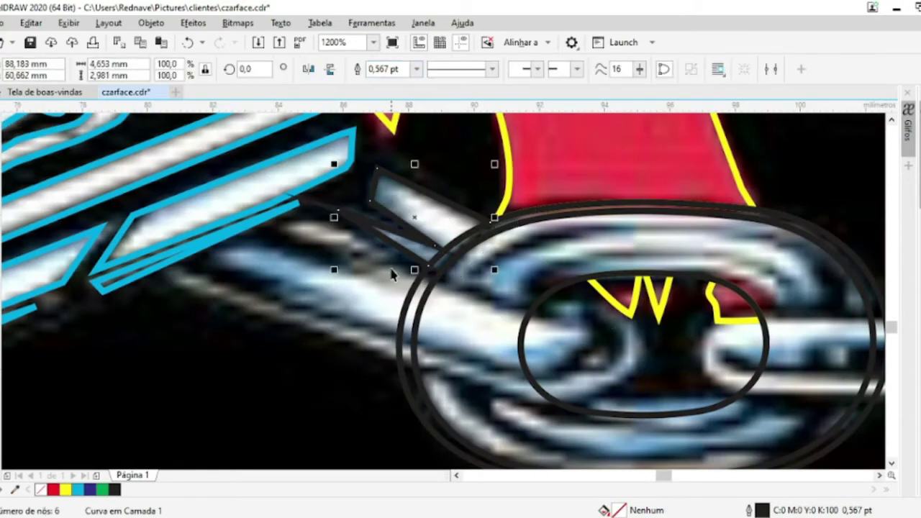
pyautogui.scroll(2, 305, 235)
pyautogui.click(305, 234)
pyautogui.scroll(-2, 741, 380)
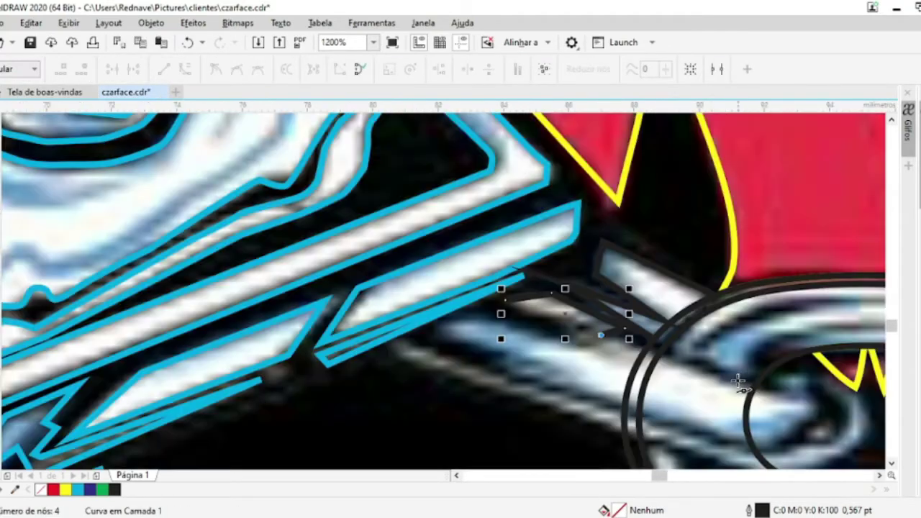
pyautogui.scroll(-2, 740, 381)
pyautogui.scroll(2, 726, 367)
pyautogui.scroll(1, 685, 323)
pyautogui.click(684, 323)
pyautogui.scroll(-2, 684, 323)
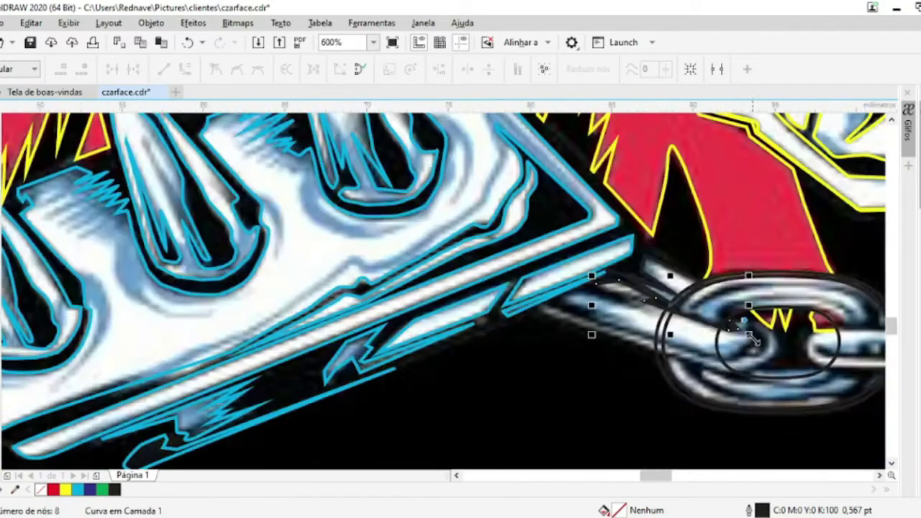
pyautogui.scroll(1, 709, 358)
pyautogui.click(710, 359)
pyautogui.click(349, 238)
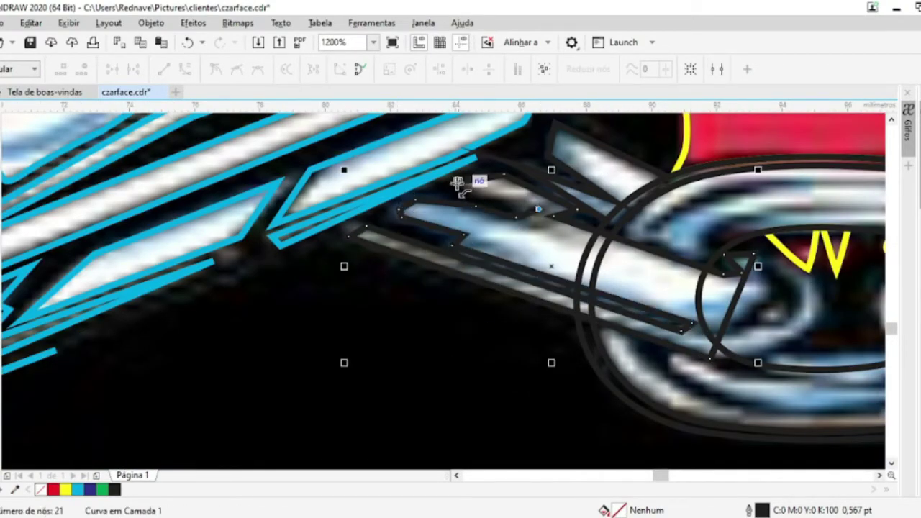
pyautogui.press('space')
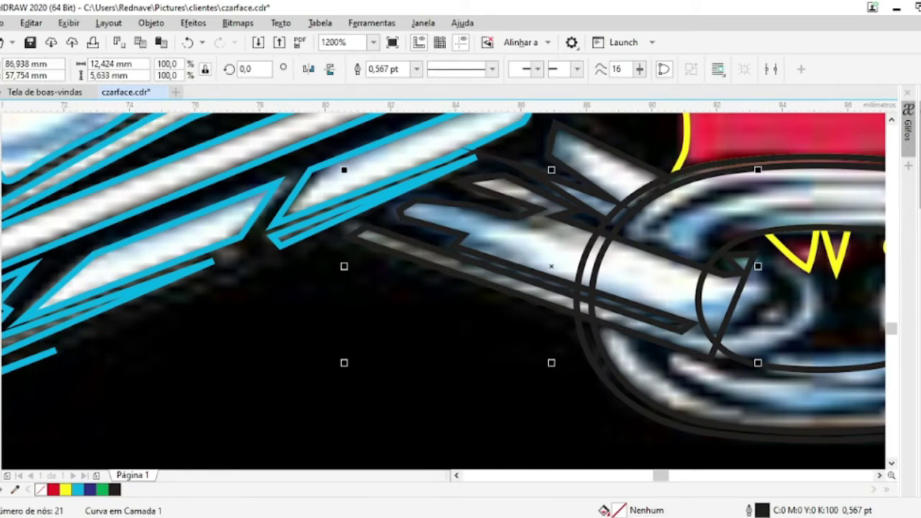
# Reshape the bar outline's nodes and pull the end curve out to fit the first link
pyautogui.press('F10')
pyautogui.press('Home')
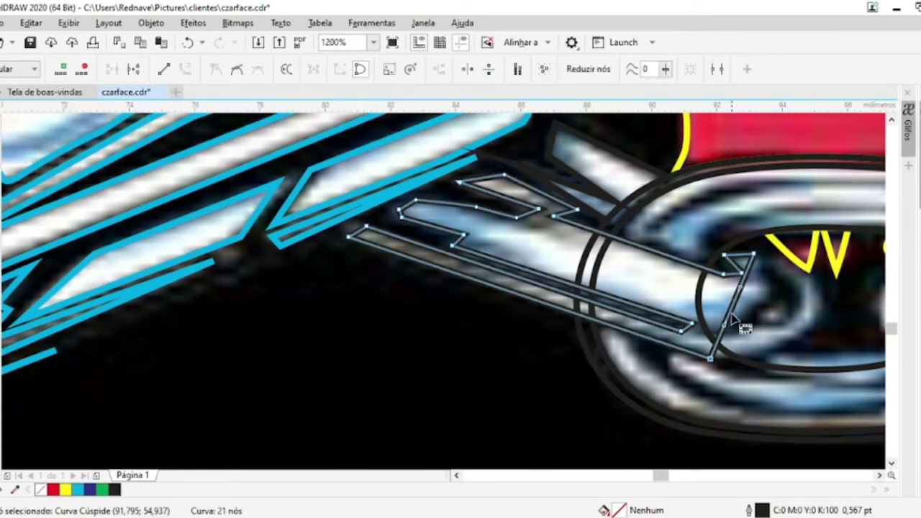
pyautogui.moveTo(734, 321)
pyautogui.mouseDown()
pyautogui.moveTo(809, 343)
pyautogui.moveTo(828, 324)
pyautogui.moveTo(820, 265)
pyautogui.mouseUp()
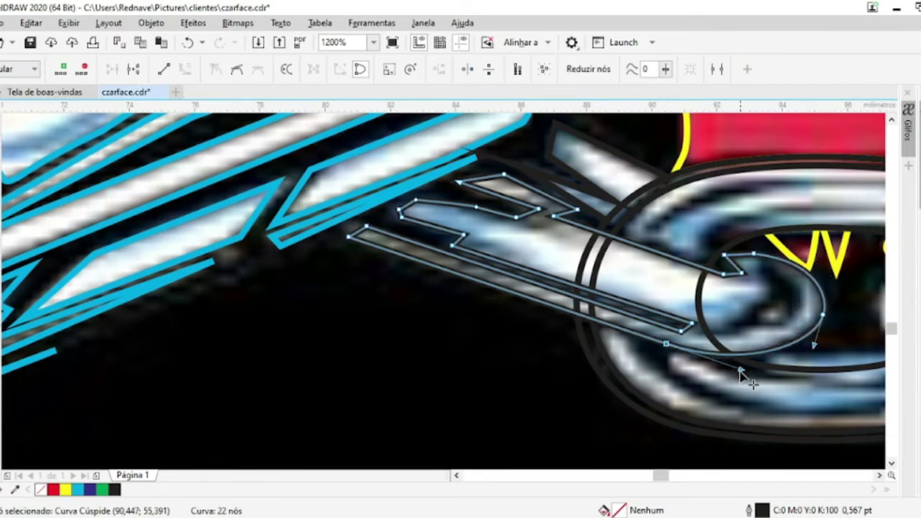
pyautogui.press('space')
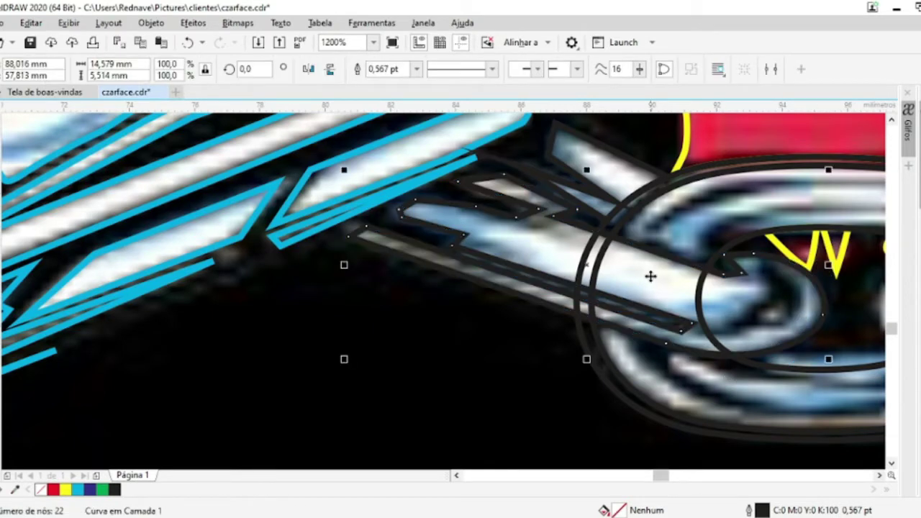
pyautogui.click(2, 216)
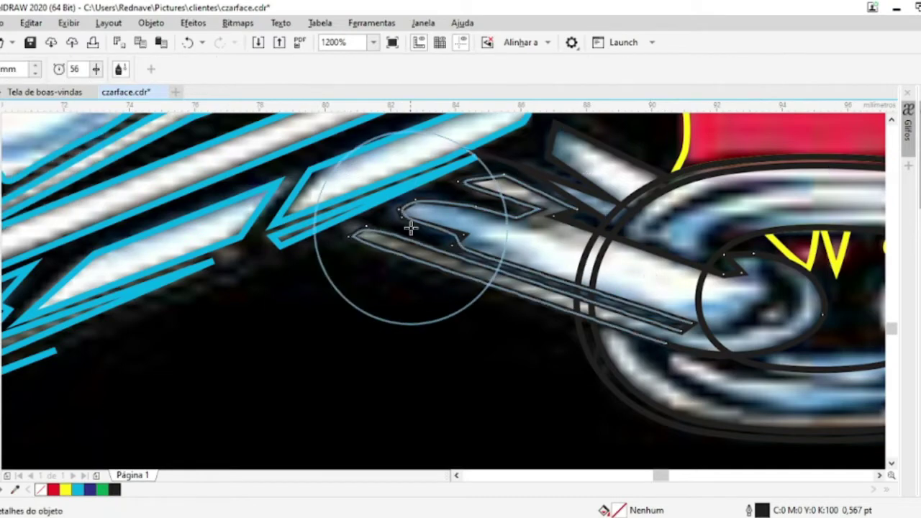
pyautogui.press('space')
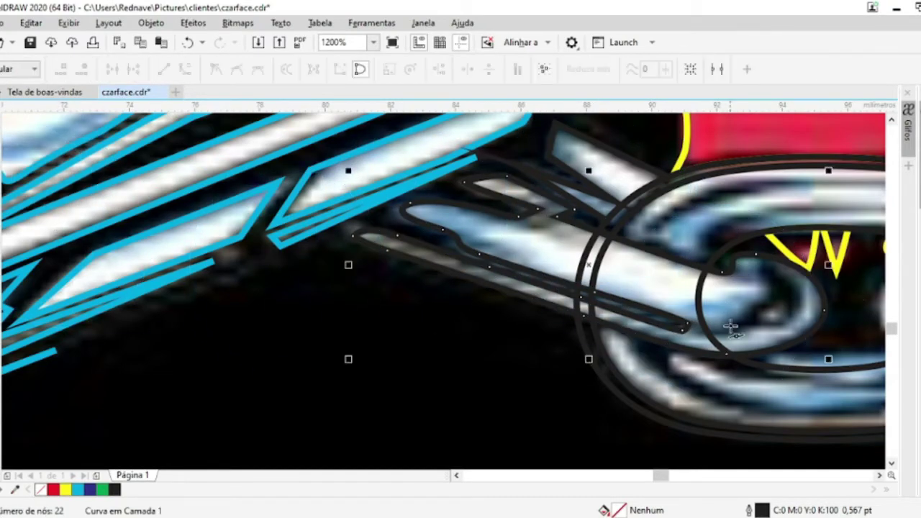
pyautogui.scroll(2, 715, 325)
pyautogui.click(669, 325)
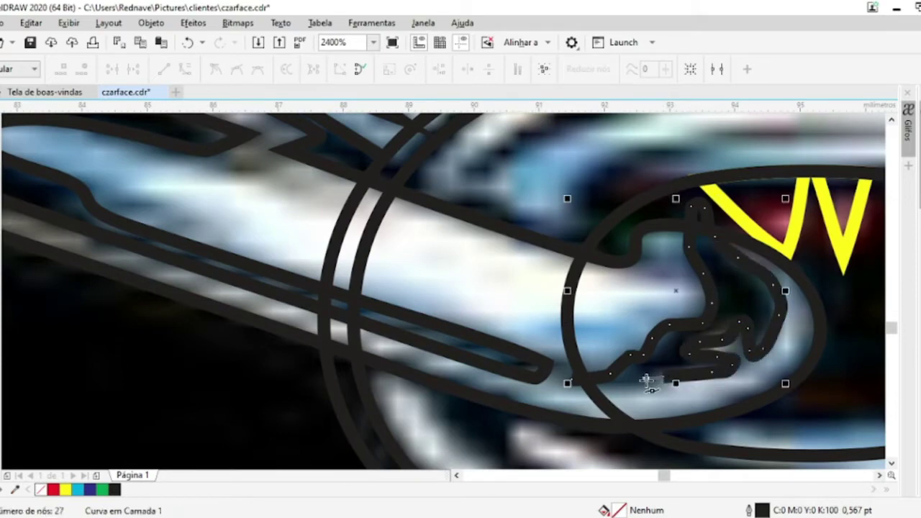
pyautogui.moveTo(648, 382); pyautogui.dragTo(572, 380)
# Weld the bar outline with the end curve and combine them with Ctrl+L
pyautogui.press('space')
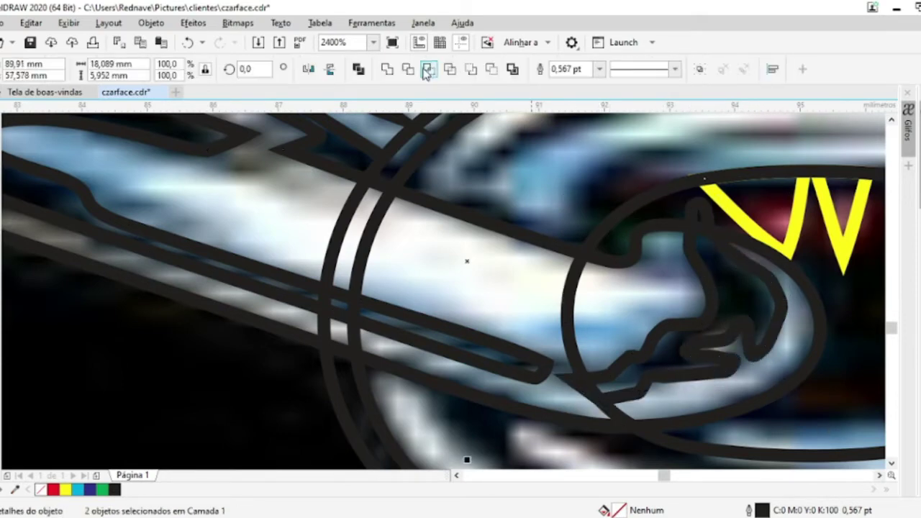
pyautogui.click(645, 378)
pyautogui.keyDown('shift'); pyautogui.click(586, 314); pyautogui.keyUp('shift')
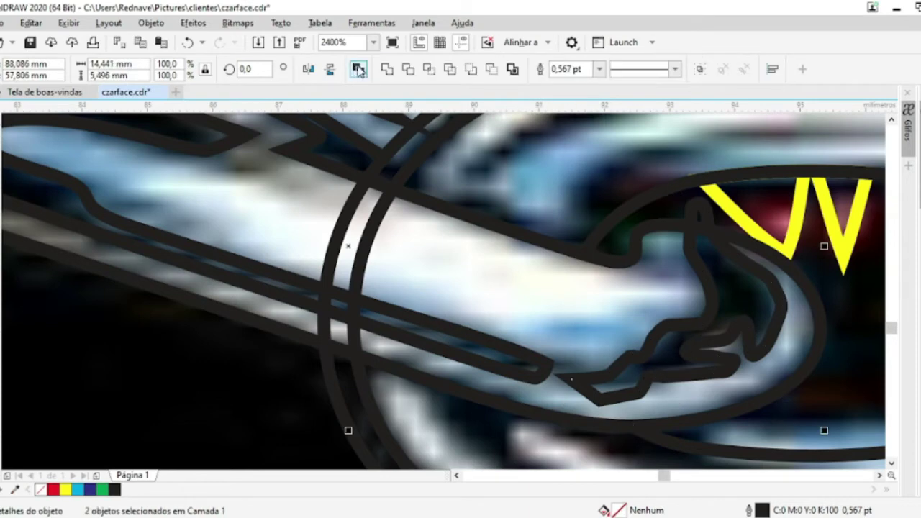
pyautogui.click(613, 324)
pyautogui.keyDown('shift'); pyautogui.click(689, 209); pyautogui.keyUp('shift')
pyautogui.hotkey('ctrl', 'l')
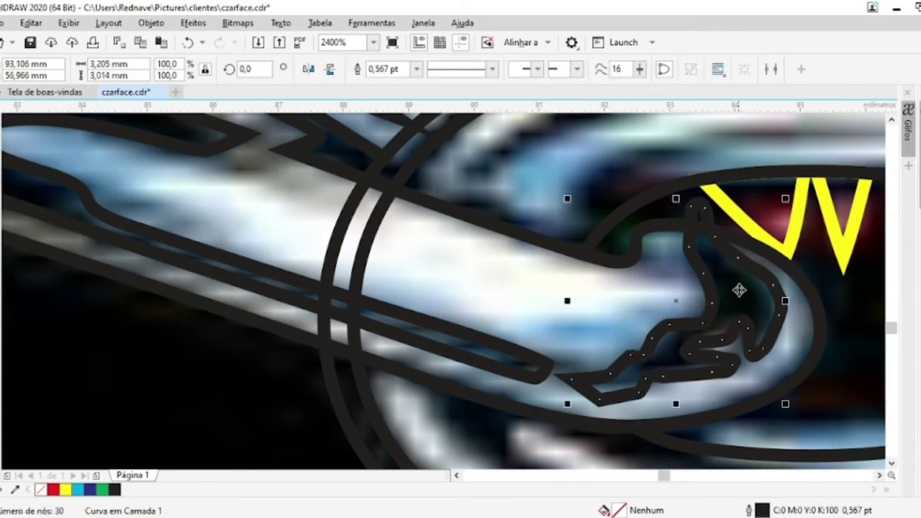
pyautogui.press('F10')
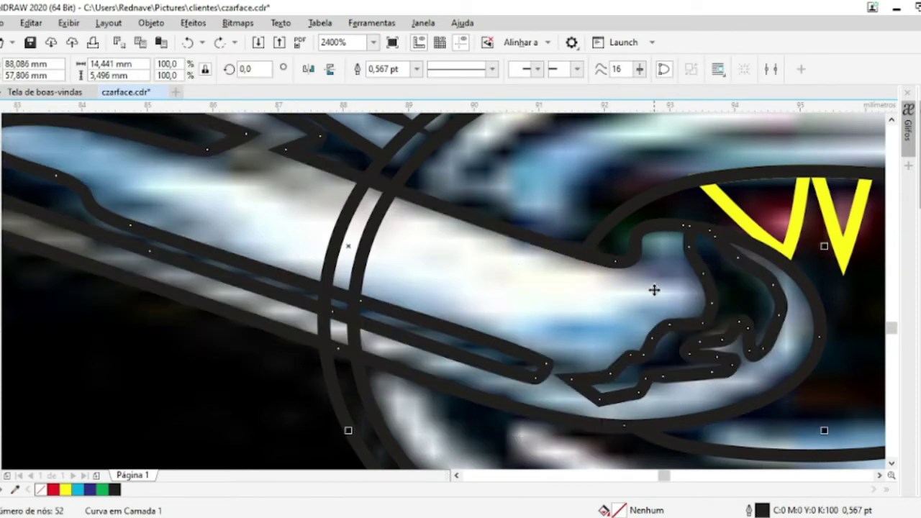
pyautogui.scroll(-2, 420, 274)
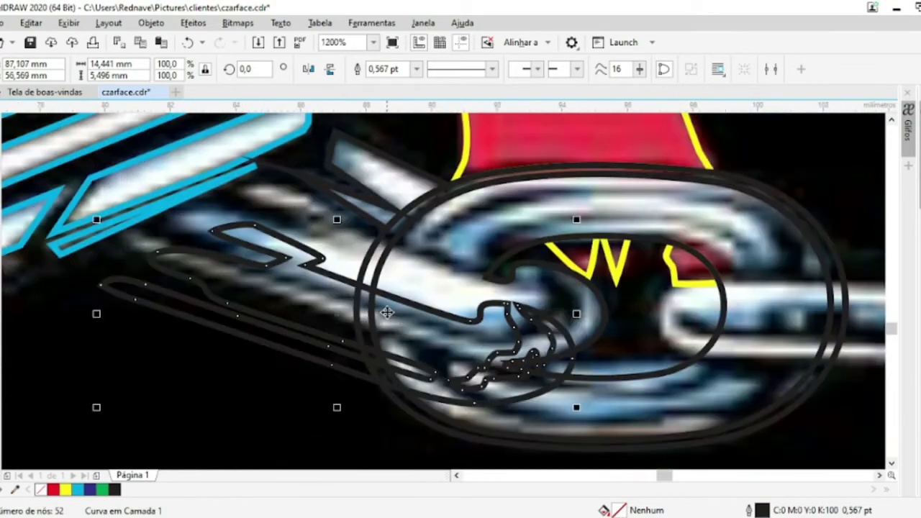
# Trim the chain bar against the large ring and check the leftover trimmed pieces
pyautogui.press('space')
pyautogui.keyDown('shift'); pyautogui.click(389, 292); pyautogui.keyUp('shift')
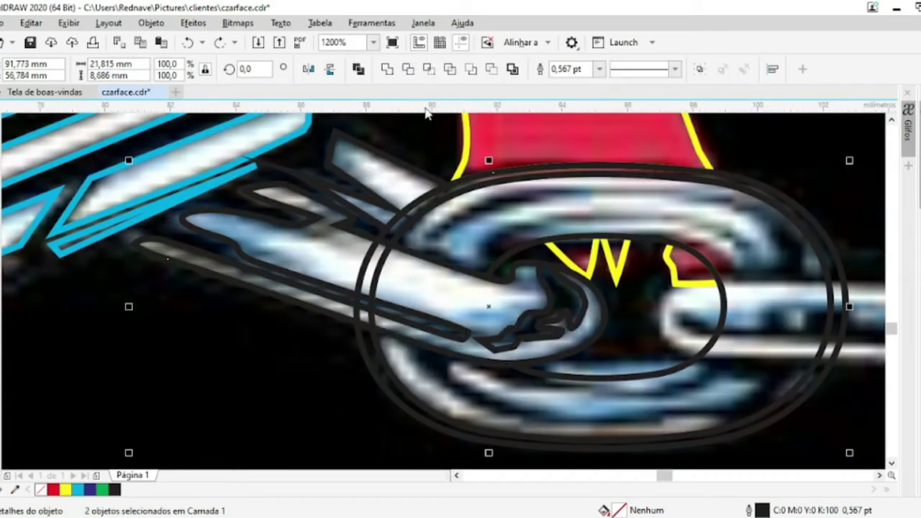
pyautogui.click(408, 69)
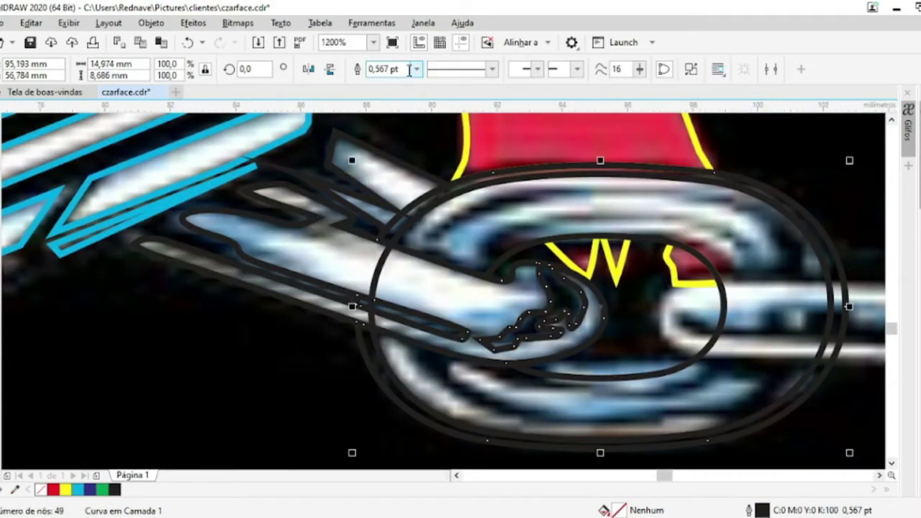
pyautogui.press('Escape')
pyautogui.click(319, 273)
pyautogui.keyDown('shift'); pyautogui.click(479, 304); pyautogui.keyUp('shift')
pyautogui.keyDown('shift'); pyautogui.click(241, 302); pyautogui.keyUp('shift')
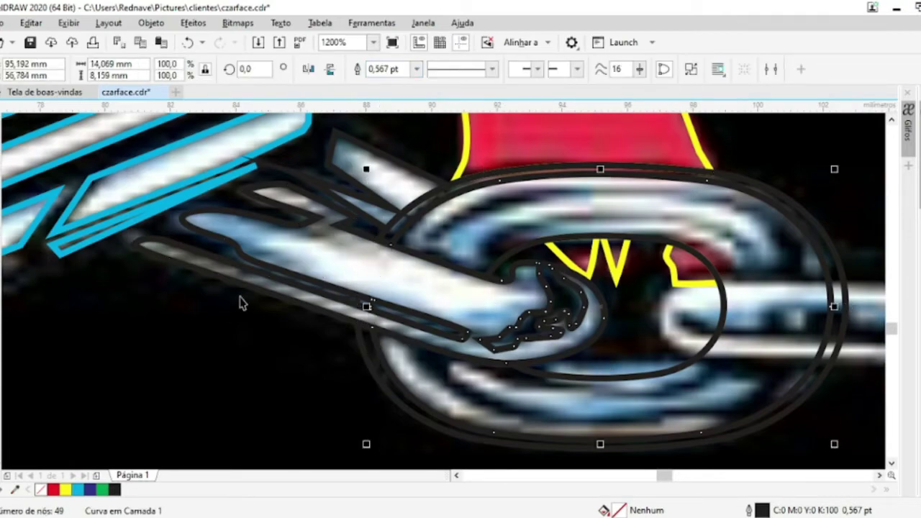
pyautogui.click(339, 176)
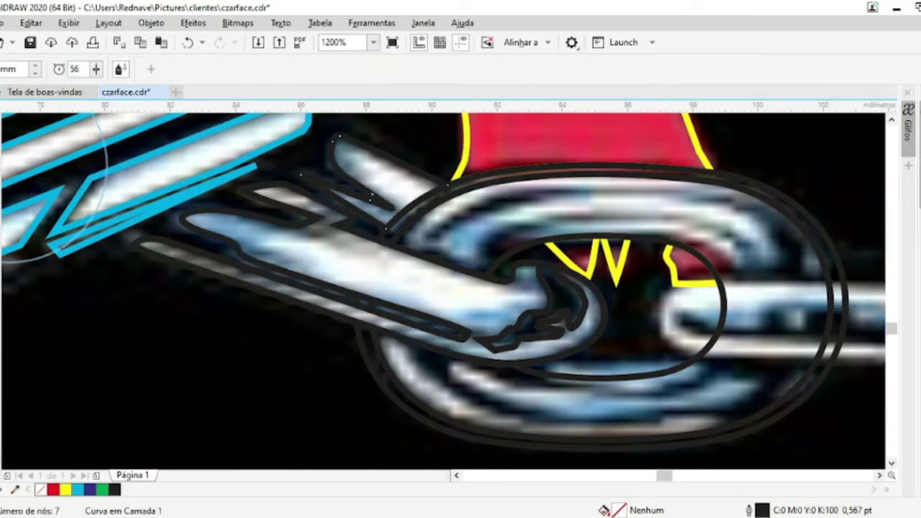
# Merge two curves of the first chain link into one
pyautogui.scroll(-2, 424, 249)
pyautogui.scroll(2, 425, 248)
pyautogui.scroll(1, 485, 198)
pyautogui.press('Escape')
pyautogui.scroll(-3, 494, 199)
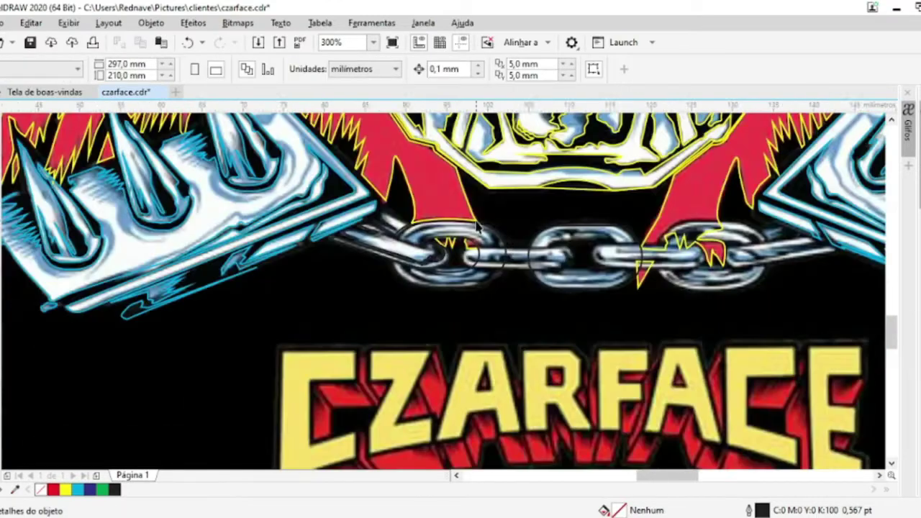
pyautogui.scroll(3, 158, 276)
pyautogui.click(158, 276)
pyautogui.scroll(-1, 160, 240)
pyautogui.keyDown('shift'); pyautogui.click(161, 241); pyautogui.keyUp('shift')
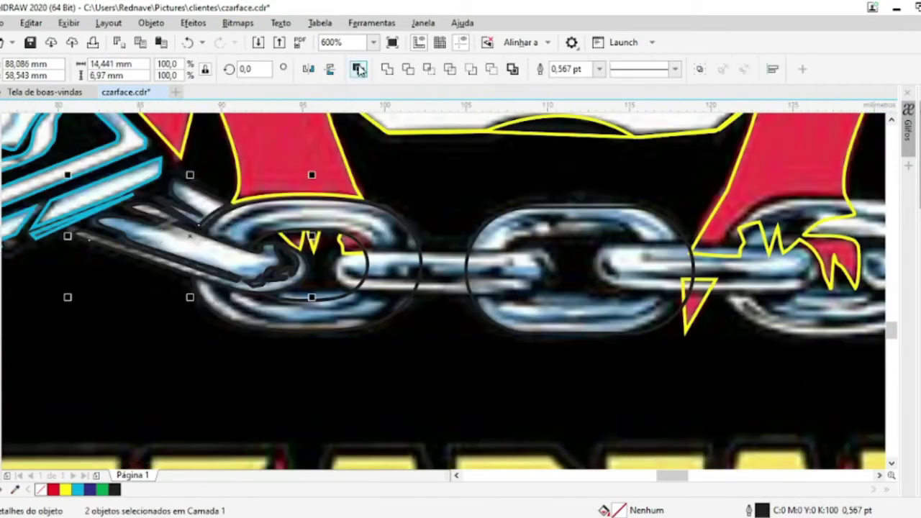
pyautogui.click(202, 257)
pyautogui.scroll(2, 202, 252)
pyautogui.scroll(-1, 202, 247)
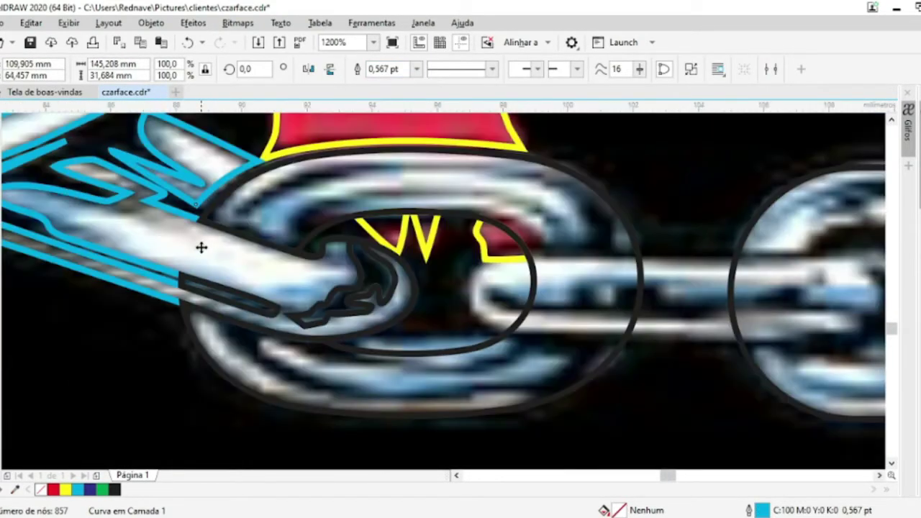
# Combine the inner ring with the outer link outline and give it a green outline
pyautogui.click(457, 298)
pyautogui.moveTo(456, 298); pyautogui.dragTo(591, 265)
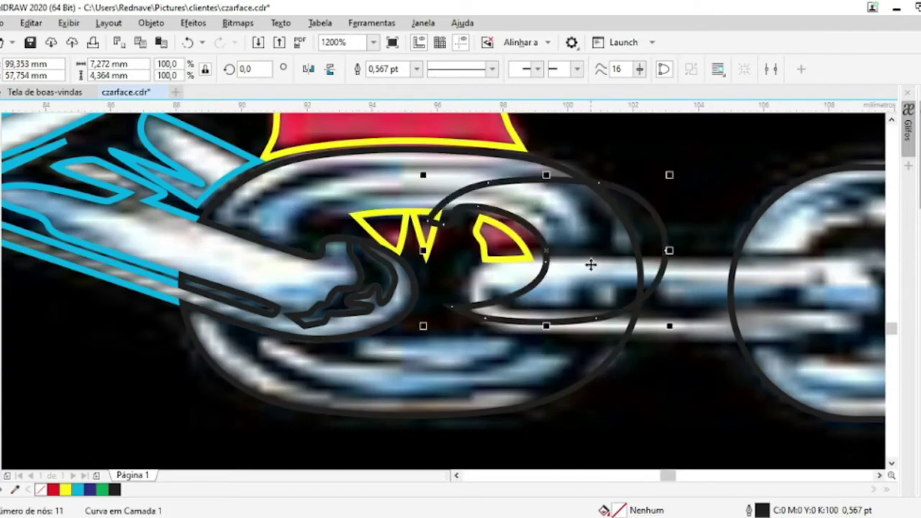
pyautogui.hotkey('ctrl', 'z')
pyautogui.keyDown('shift'); pyautogui.click(572, 216); pyautogui.keyUp('shift')
pyautogui.click(360, 69)
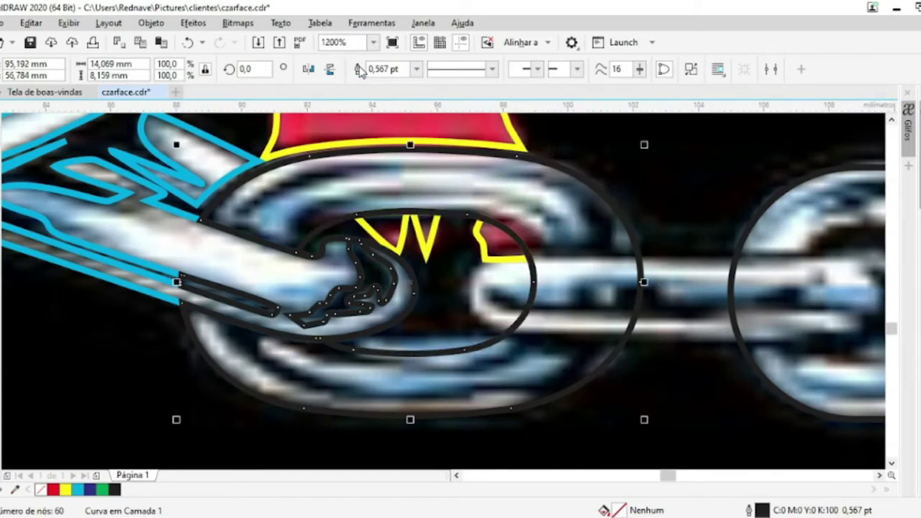
pyautogui.moveTo(102, 490); pyautogui.dragTo(185, 274)
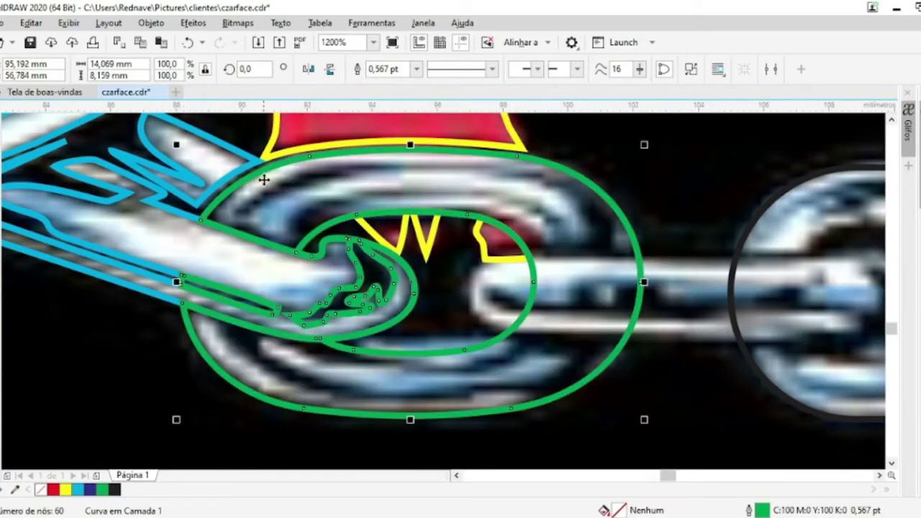
# Trace the next chain bar's upper edge with a five-point Bézier curve
pyautogui.scroll(1, 264, 179)
pyautogui.click(80, 308)
pyautogui.click(158, 171)
pyautogui.click(208, 188)
pyautogui.click(166, 253)
pyautogui.click(209, 266)
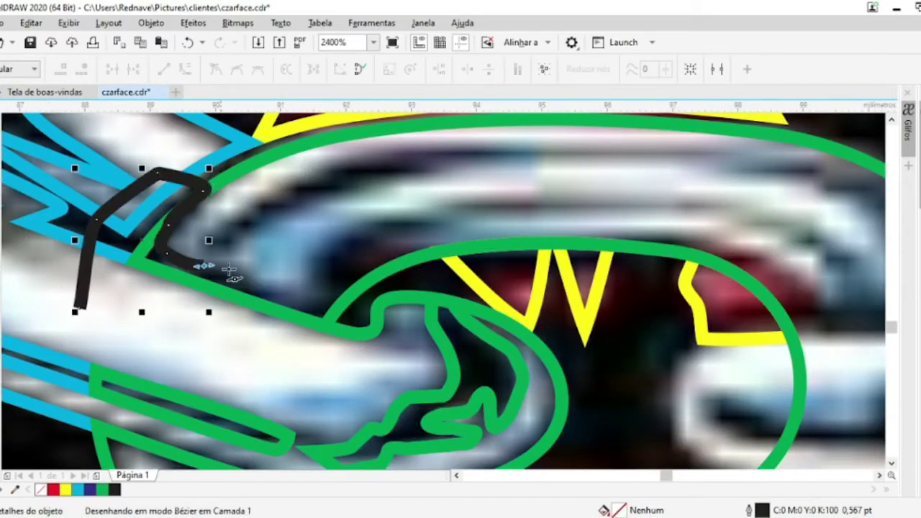
pyautogui.press('space')
pyautogui.scroll(-2, 416, 248)
pyautogui.scroll(2, 535, 354)
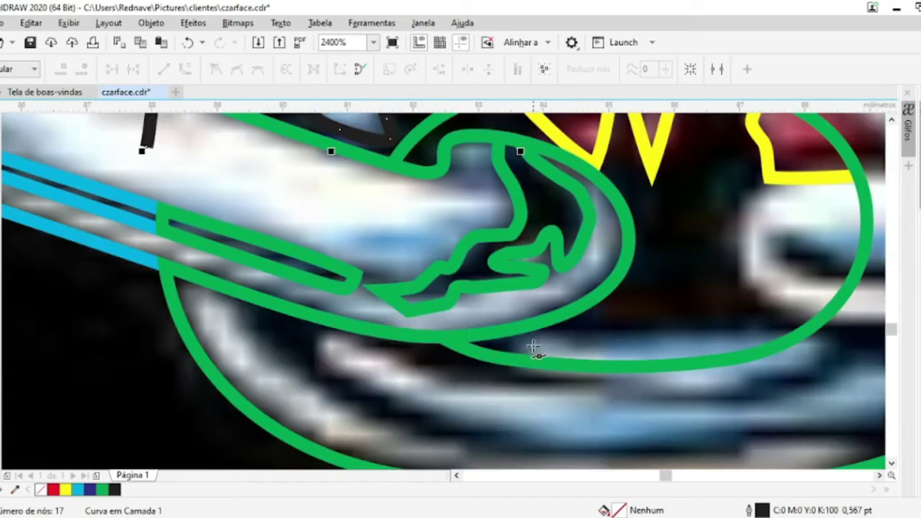
pyautogui.scroll(-2, 530, 339)
pyautogui.scroll(2, 532, 320)
pyautogui.press('space')
pyautogui.scroll(-2, 590, 360)
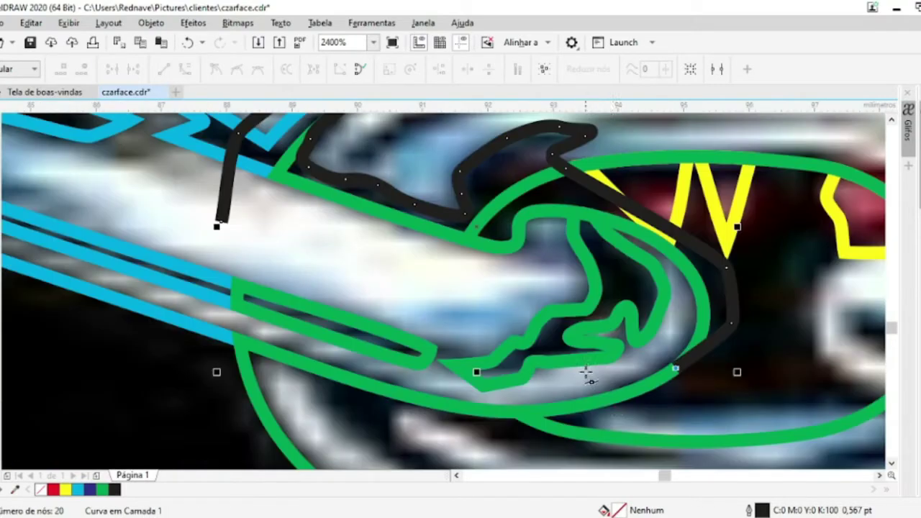
pyautogui.scroll(-2, 648, 396)
pyautogui.scroll(2, 658, 392)
# Trace the hooked bar's lower edge as a closed shape, then pick another song
pyautogui.click(666, 347)
pyautogui.click(562, 356)
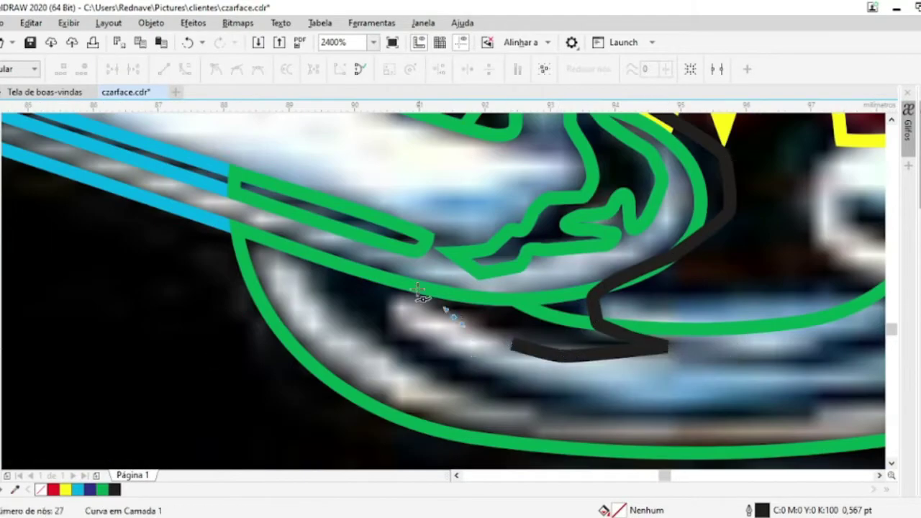
pyautogui.click(413, 284)
pyautogui.click(446, 349)
pyautogui.click(561, 407)
pyautogui.press('space')
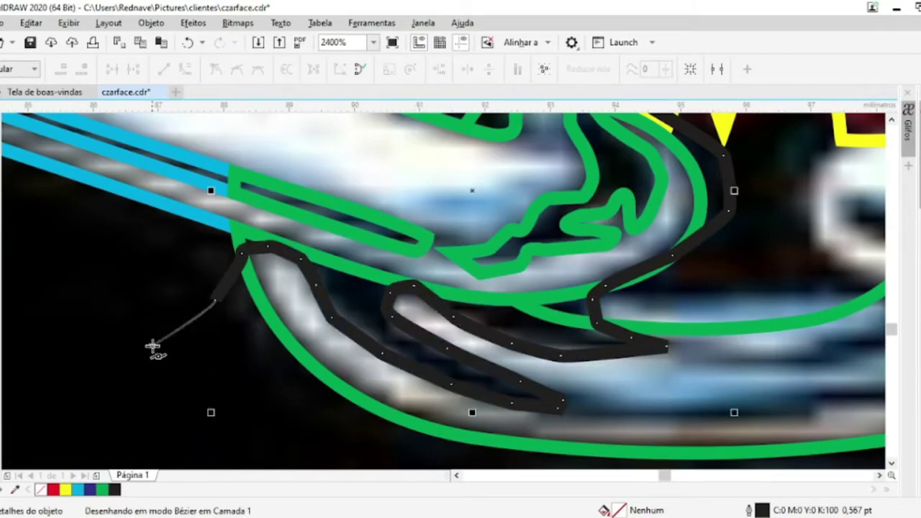
pyautogui.scroll(-2, 154, 346)
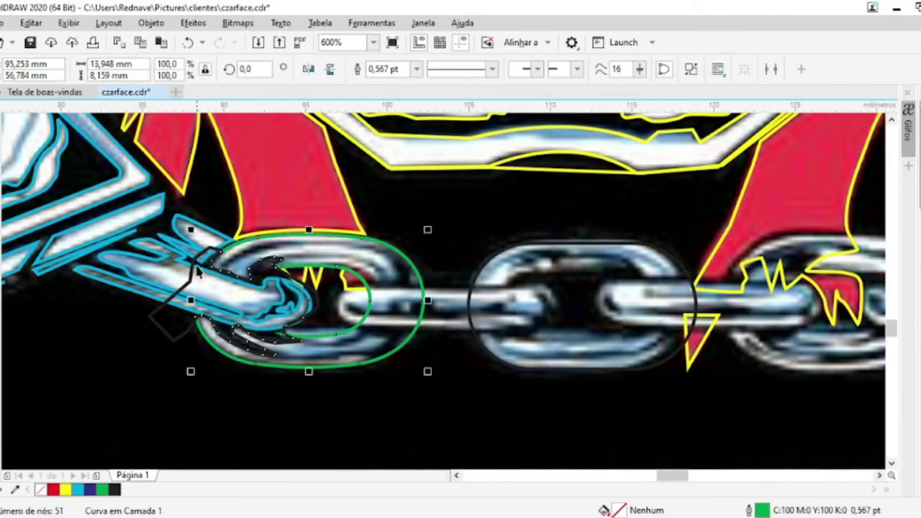
pyautogui.press('Escape')
pyautogui.scroll(2, 214, 295)
pyautogui.scroll(-2, 213, 296)
pyautogui.scroll(1, 322, 291)
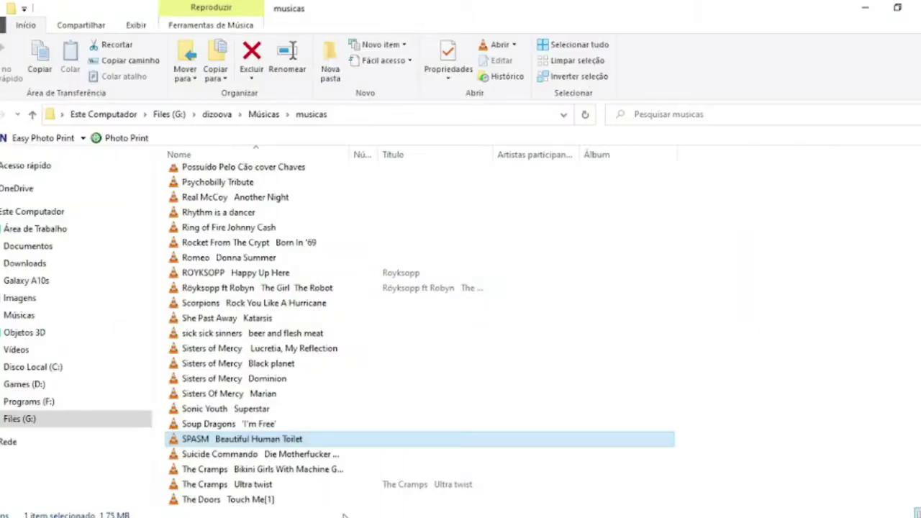
pyautogui.click(238, 454)
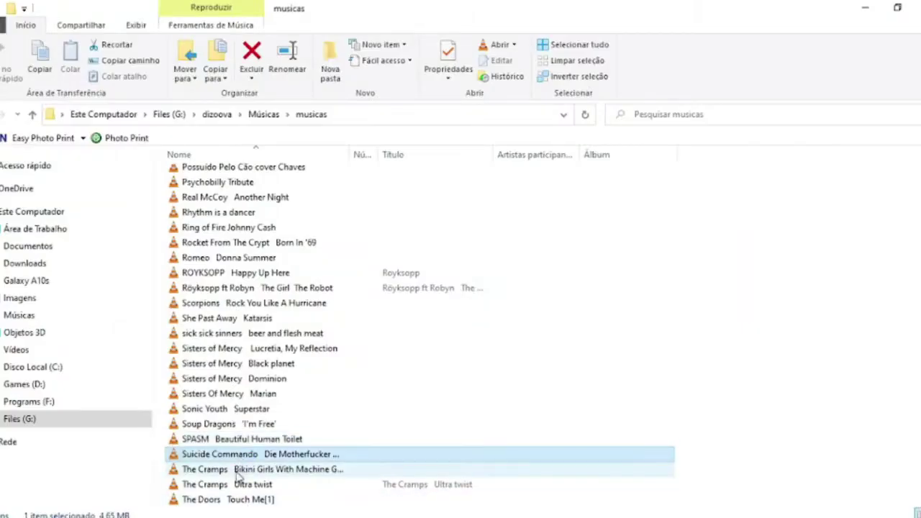
pyautogui.click(244, 469)
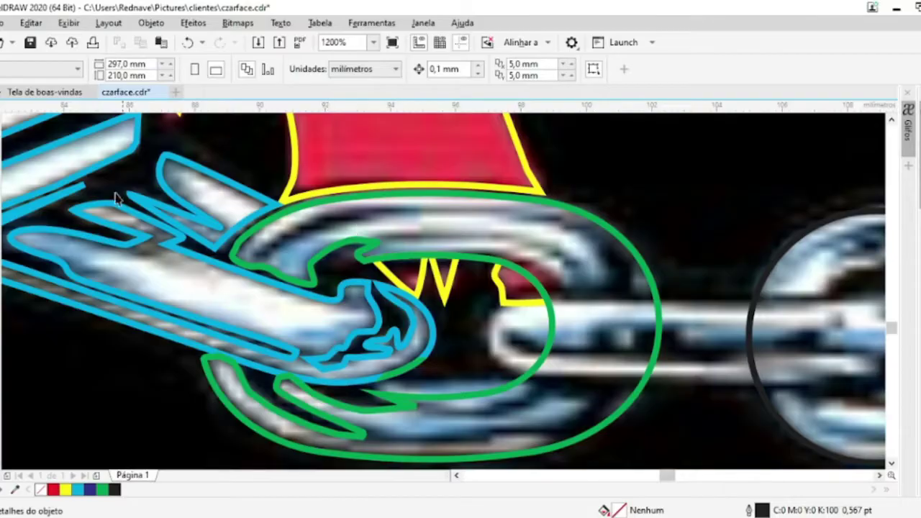
# Trace the link's top and upper inner edge with the Bézier tool
pyautogui.press('F5')
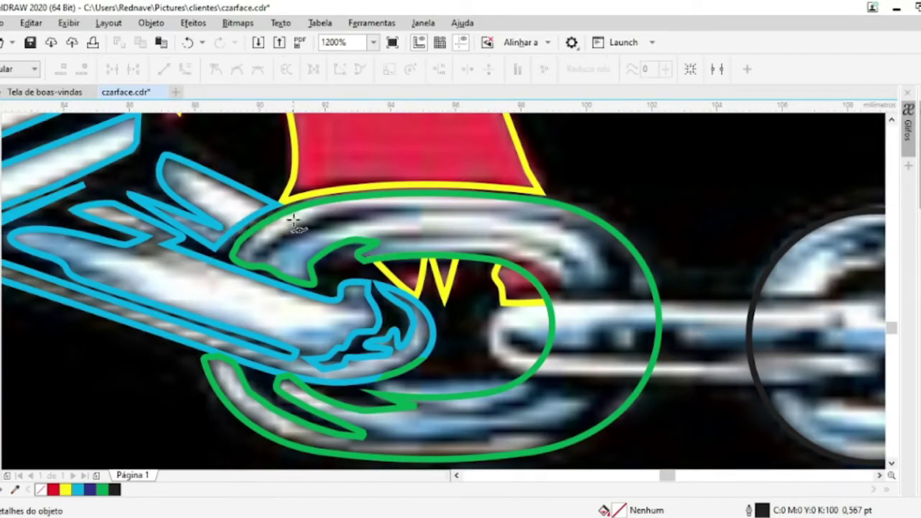
pyautogui.scroll(1, 288, 216)
pyautogui.click(504, 206)
pyautogui.scroll(-1, 633, 213)
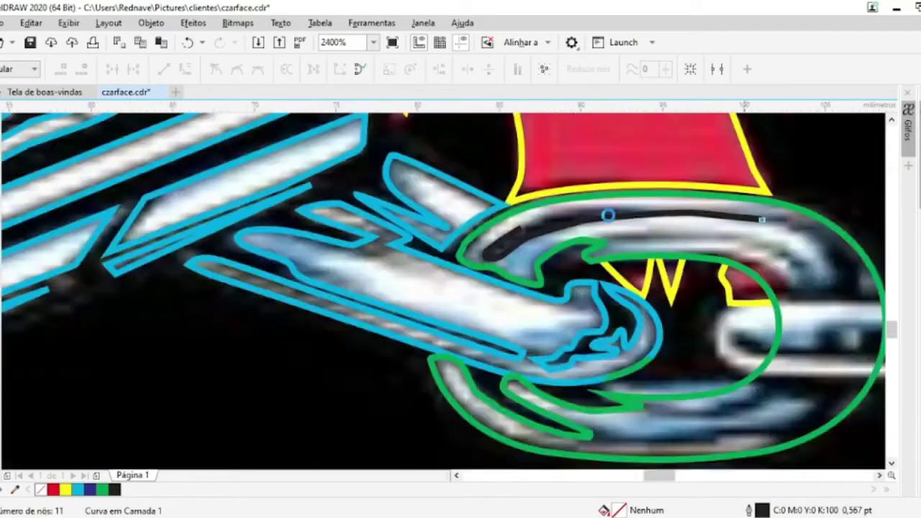
pyautogui.scroll(1, 590, 154)
pyautogui.click(687, 266)
pyautogui.moveTo(664, 274)
pyautogui.mouseDown()
pyautogui.moveTo(438, 165)
pyautogui.moveTo(185, 180)
pyautogui.moveTo(473, 185)
pyautogui.moveTo(612, 248)
pyautogui.mouseUp()
pyautogui.moveTo(628, 289); pyautogui.dragTo(724, 212)
pyautogui.scroll(-1, 679, 216)
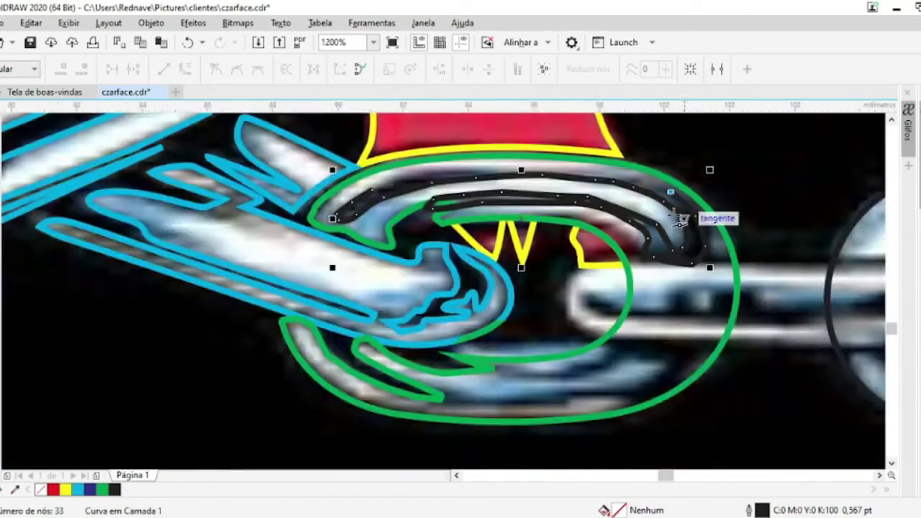
pyautogui.scroll(2, 802, 230)
pyautogui.moveTo(474, 188); pyautogui.dragTo(178, 198)
pyautogui.scroll(-1, 385, 219)
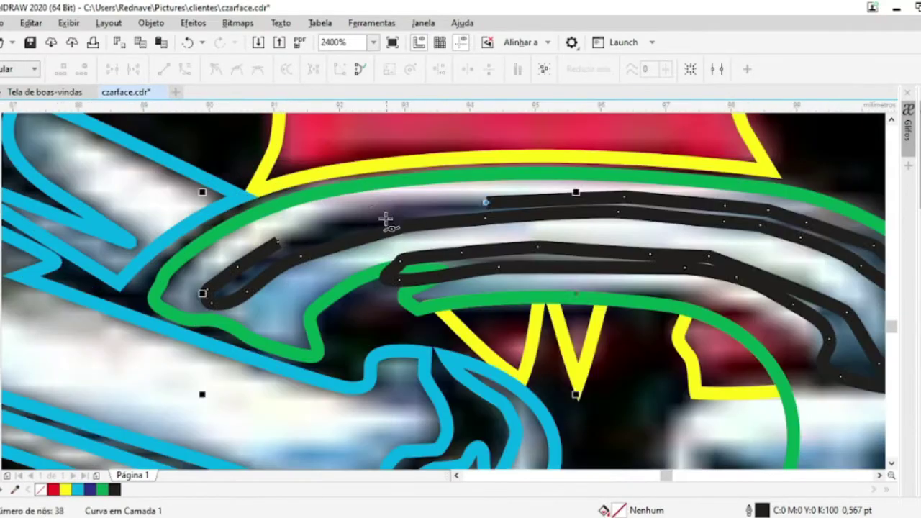
# Trim the tracing against the green outline and reshape its segment along the link edge
pyautogui.press('space')
pyautogui.keyDown('shift'); pyautogui.click(365, 126); pyautogui.keyUp('shift')
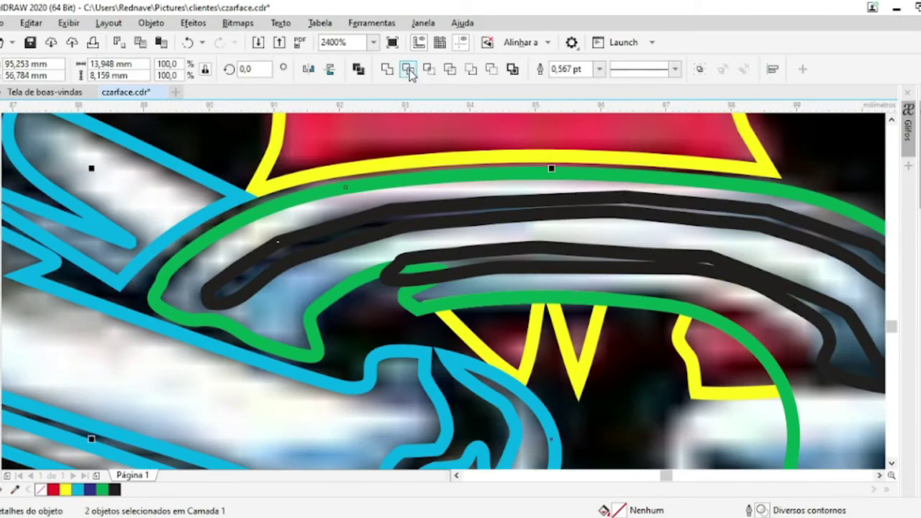
pyautogui.click(408, 69)
pyautogui.scroll(-2, 409, 286)
pyautogui.scroll(2, 409, 286)
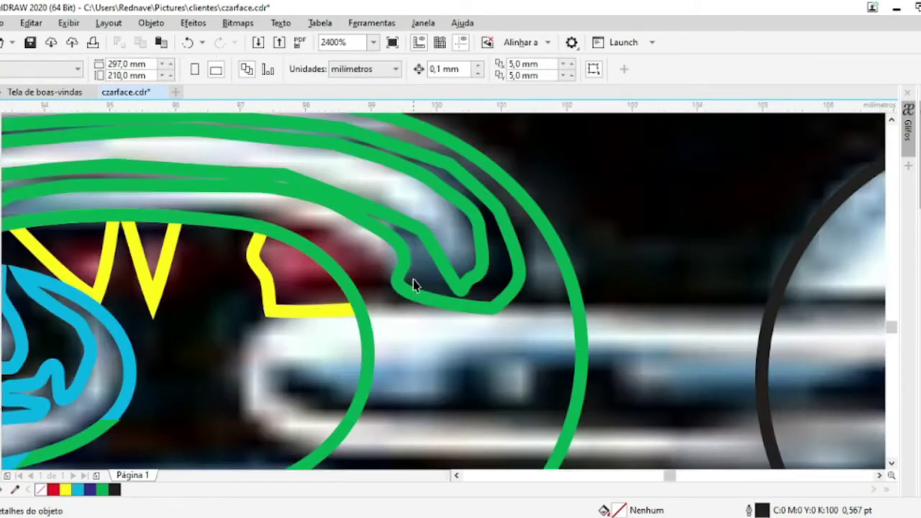
pyautogui.scroll(-2, 414, 284)
pyautogui.scroll(2, 384, 293)
pyautogui.scroll(-2, 393, 287)
pyautogui.scroll(2, 354, 352)
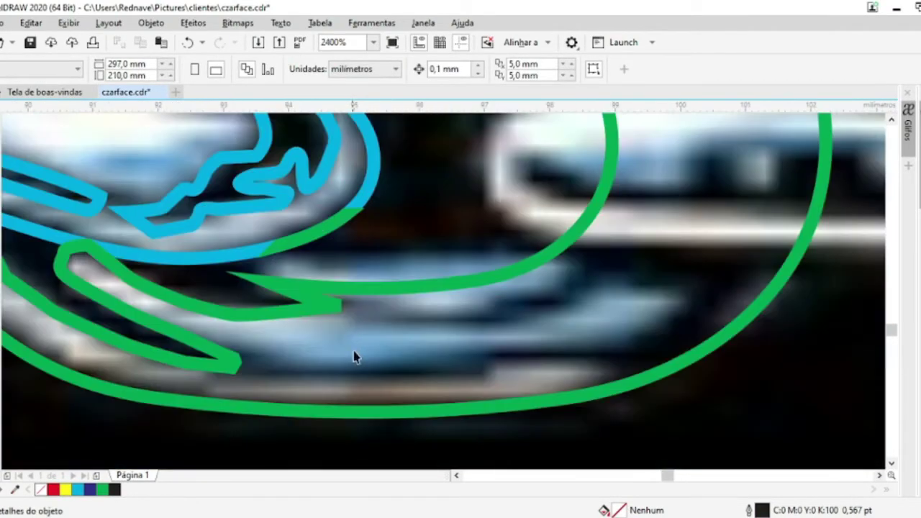
pyautogui.click(3, 123)
pyautogui.click(336, 291)
pyautogui.moveTo(335, 291); pyautogui.dragTo(515, 253)
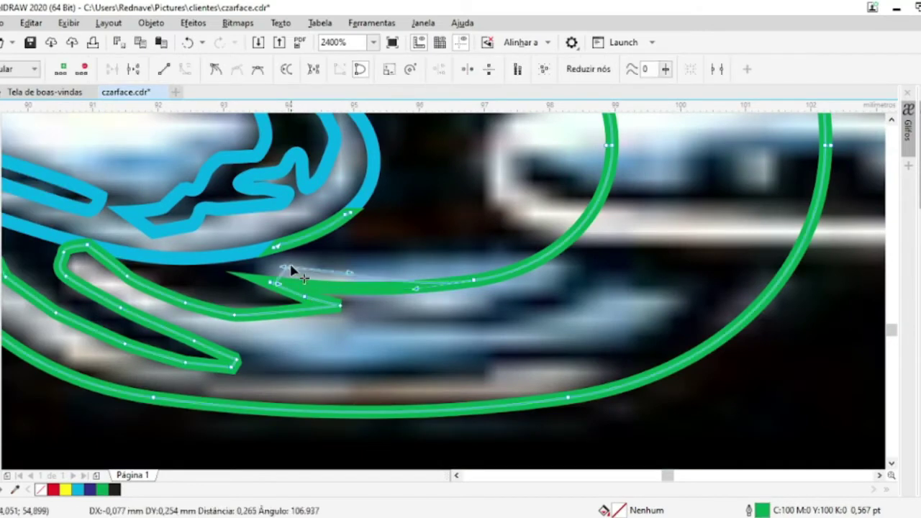
# Trace the link's lower inner fold and combine it into the green outline
pyautogui.press('F5')
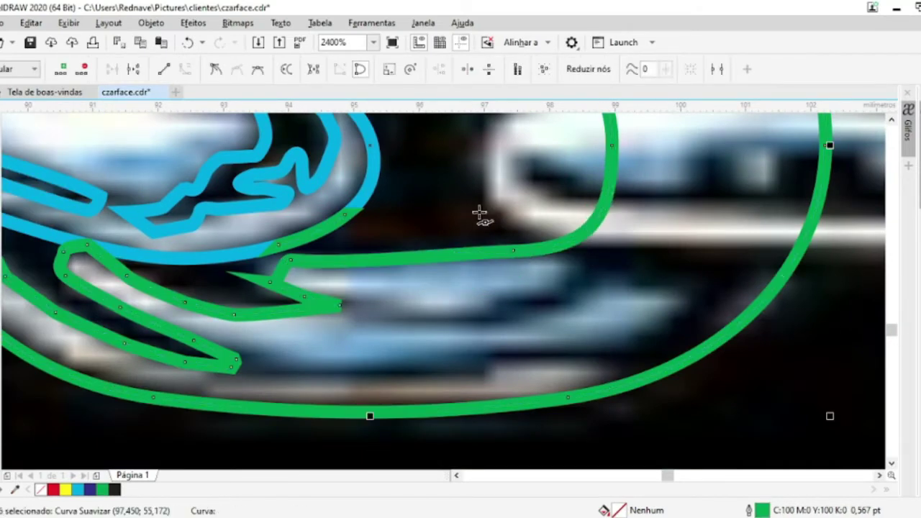
pyautogui.moveTo(479, 216)
pyautogui.mouseDown()
pyautogui.moveTo(561, 279)
pyautogui.moveTo(399, 319)
pyautogui.moveTo(603, 271)
pyautogui.moveTo(680, 284)
pyautogui.moveTo(459, 355)
pyautogui.mouseUp()
pyautogui.moveTo(393, 370)
pyautogui.mouseDown()
pyautogui.moveTo(210, 366)
pyautogui.moveTo(497, 374)
pyautogui.moveTo(592, 362)
pyautogui.mouseUp()
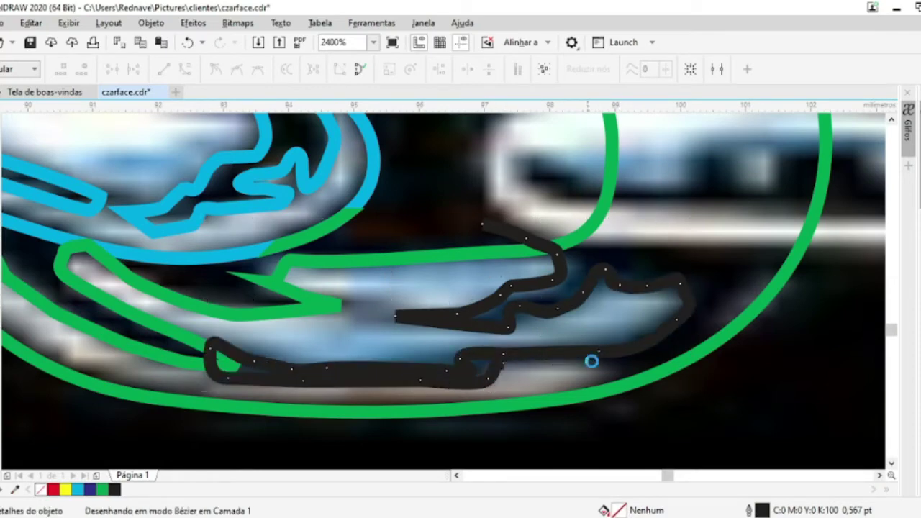
pyautogui.moveTo(761, 410); pyautogui.dragTo(808, 334)
pyautogui.click(809, 328)
pyautogui.click(823, 245)
pyautogui.click(579, 250)
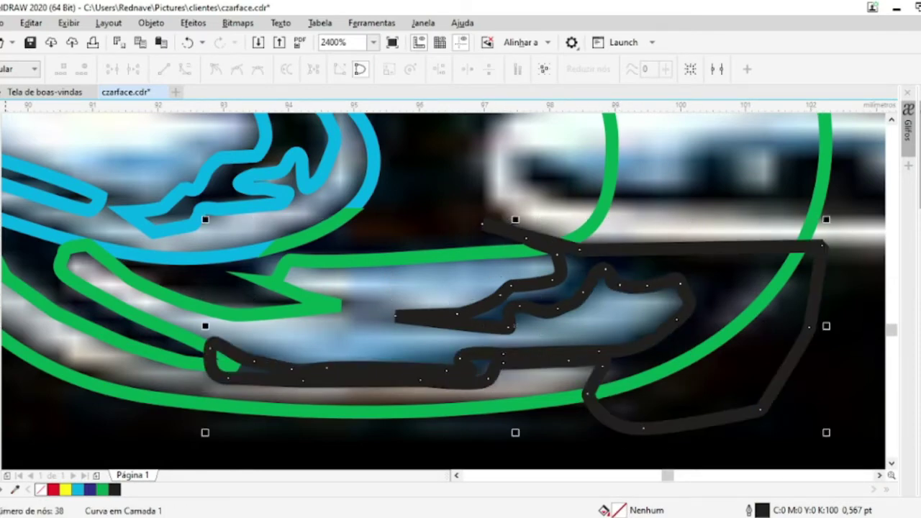
pyautogui.keyDown('shift'); pyautogui.click(828, 150); pyautogui.keyUp('shift')
pyautogui.hotkey('ctrl', 'l')
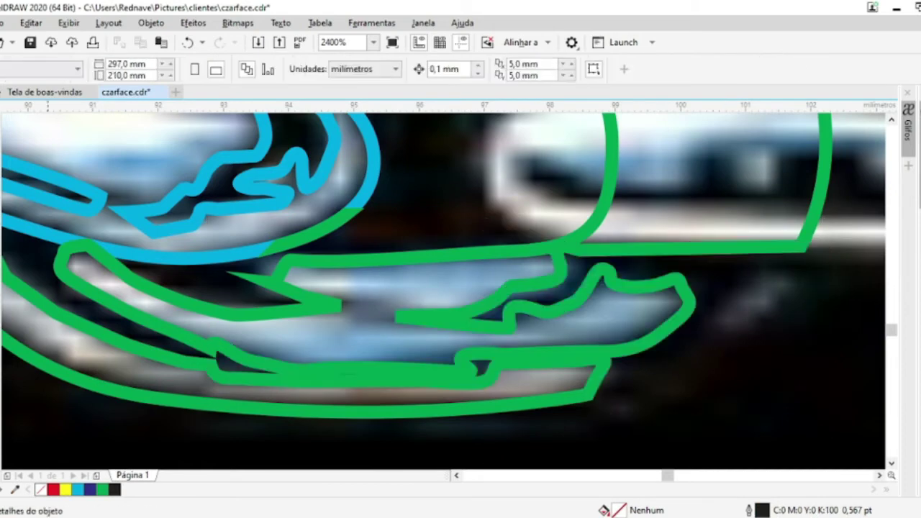
# Draw a small five-node piece at lower right and merge it into the green outline
pyautogui.click(711, 327)
pyautogui.click(749, 289)
pyautogui.click(761, 272)
pyautogui.click(794, 279)
pyautogui.click(721, 337)
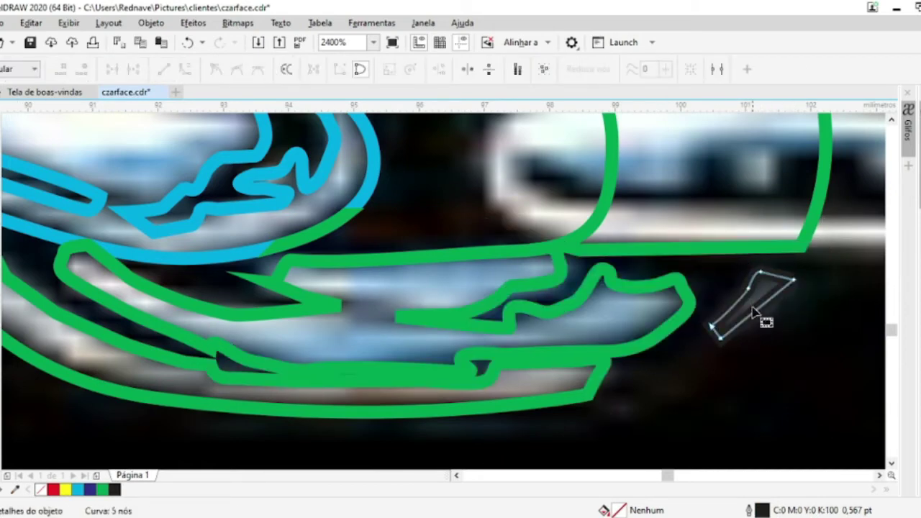
pyautogui.press('space')
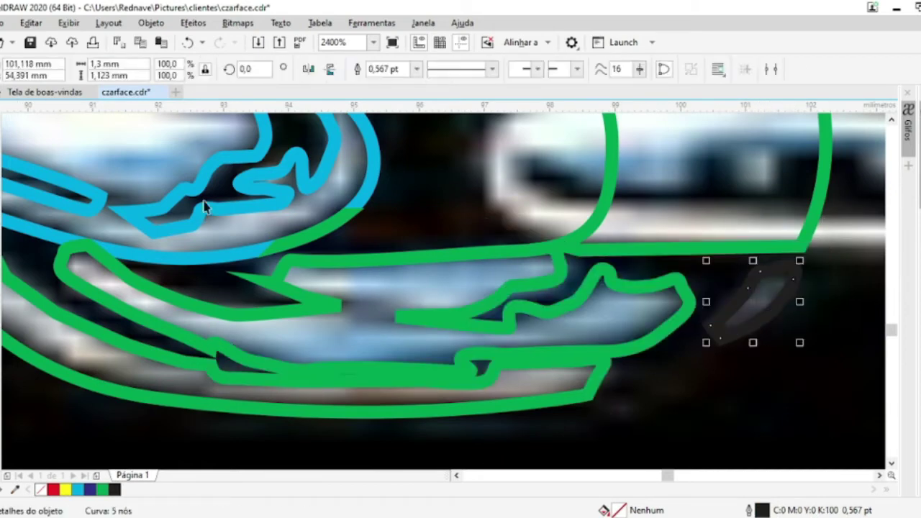
pyautogui.keyDown('shift'); pyautogui.click(353, 214); pyautogui.keyUp('shift')
pyautogui.click(386, 69)
pyautogui.scroll(-2, 561, 357)
pyautogui.scroll(1, 634, 311)
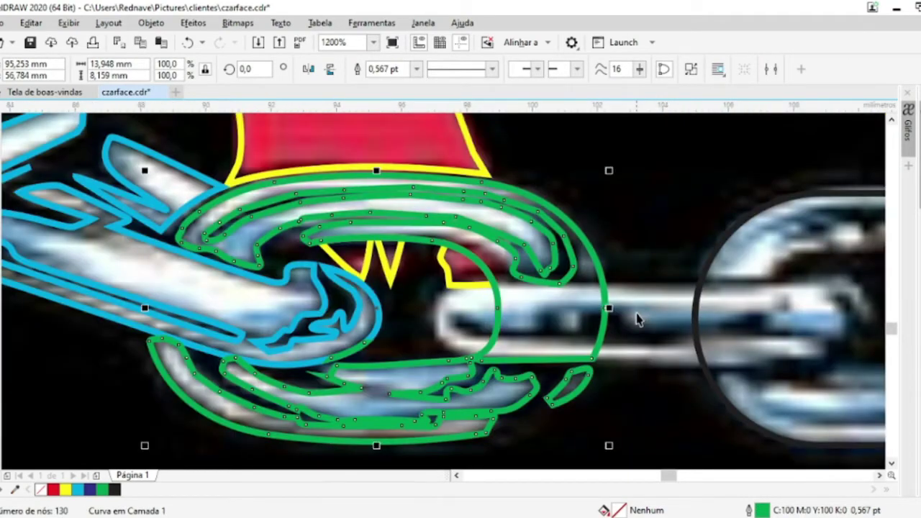
# Draw a rounded rectangle over the horizontal chain link and trim the green outline with it
pyautogui.press('F6')
pyautogui.moveTo(438, 287); pyautogui.dragTo(864, 360)
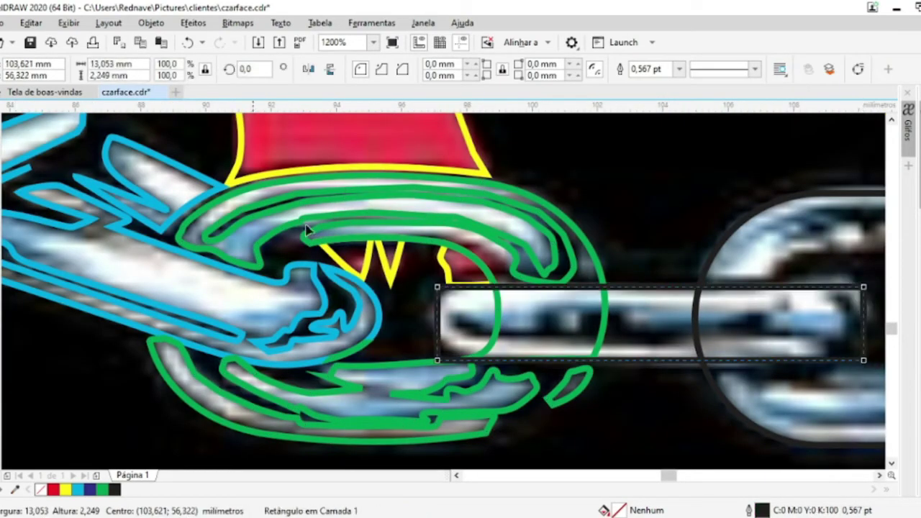
pyautogui.moveTo(438, 287); pyautogui.dragTo(482, 290)
pyautogui.moveTo(429, 280); pyautogui.dragTo(421, 275)
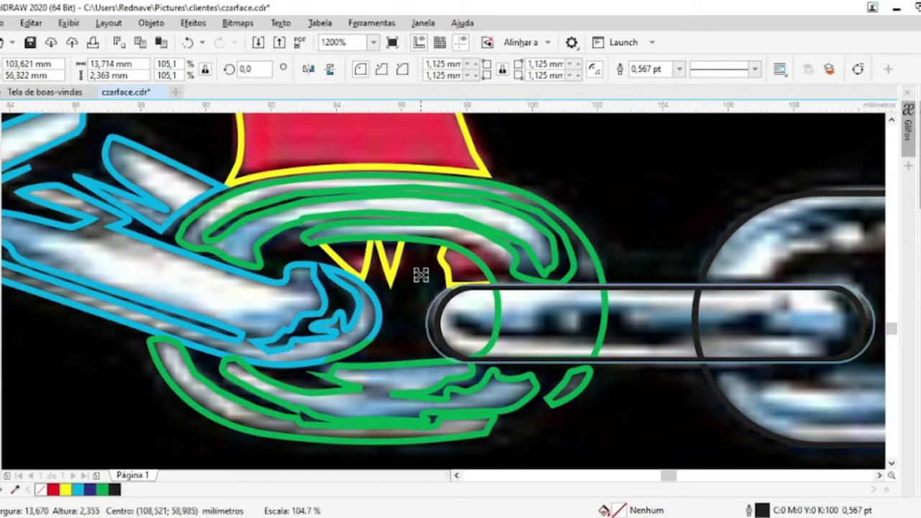
pyautogui.scroll(3, 638, 298)
pyautogui.moveTo(637, 298); pyautogui.dragTo(638, 273)
pyautogui.scroll(-3, 646, 265)
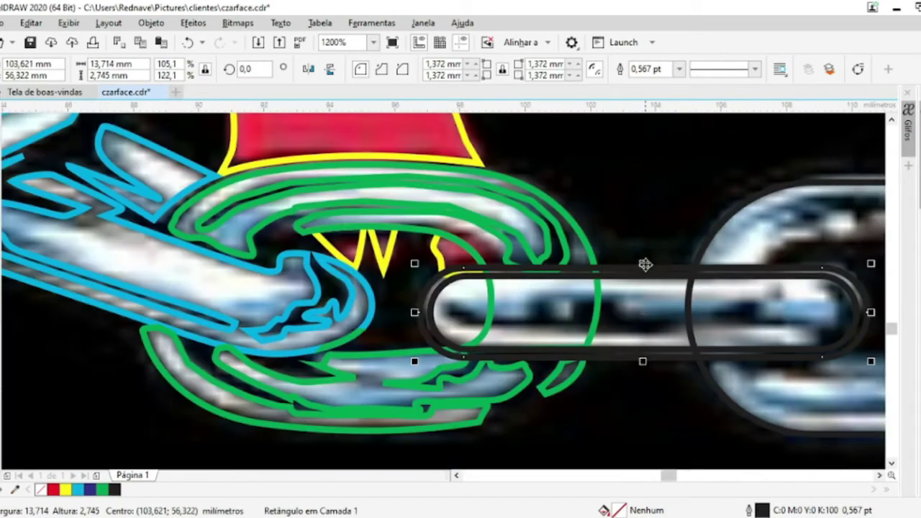
pyautogui.keyDown('shift'); pyautogui.click(551, 394); pyautogui.keyUp('shift')
pyautogui.click(408, 69)
pyautogui.hotkey('ctrl', 'z')
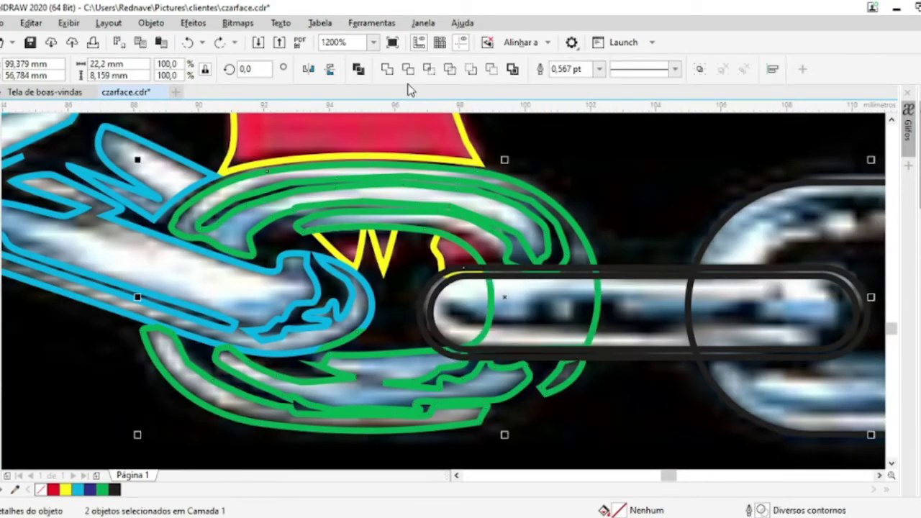
pyautogui.click(407, 69)
pyautogui.click(428, 310)
pyautogui.hscroll(2, 668, 318)
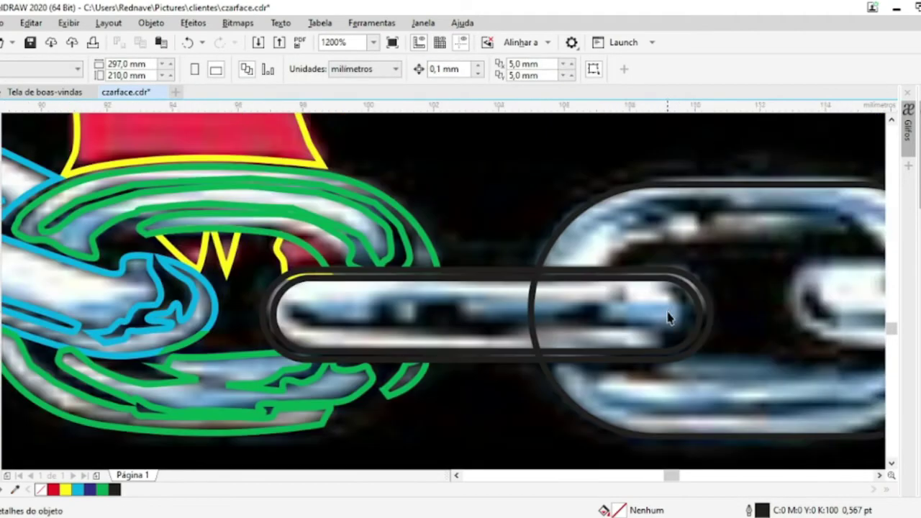
# Trace the jagged inner highlight inside the horizontal link as a new curve
pyautogui.press('F5')
pyautogui.scroll(1, 310, 339)
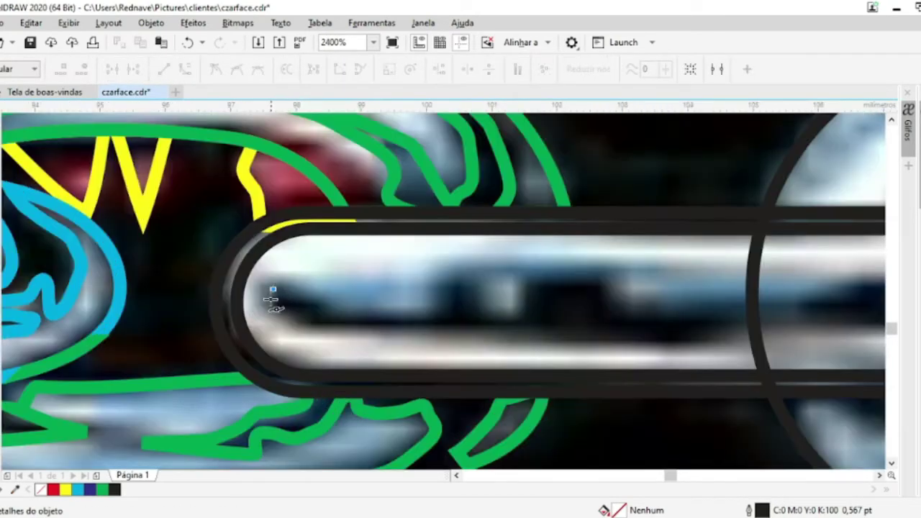
pyautogui.moveTo(265, 287)
pyautogui.mouseDown()
pyautogui.moveTo(353, 333)
pyautogui.moveTo(742, 325)
pyautogui.mouseUp()
pyautogui.scroll(-2, 555, 295)
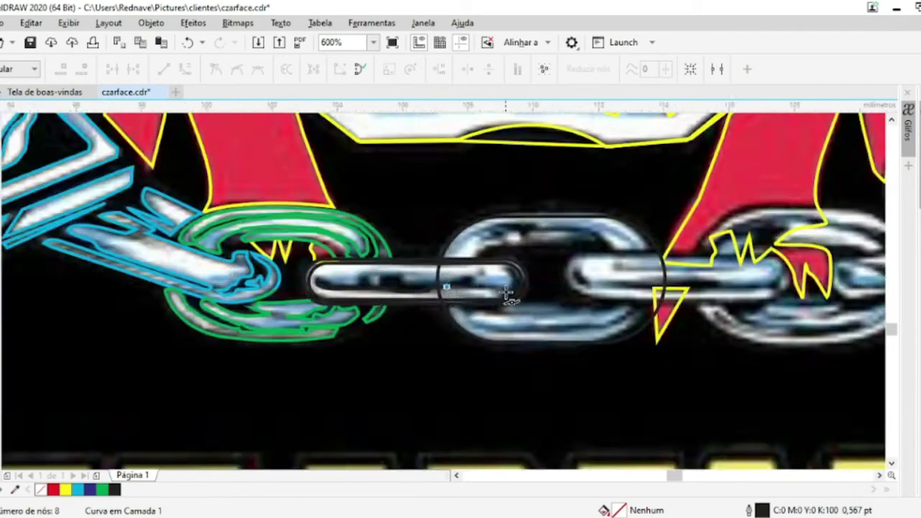
pyautogui.scroll(2, 504, 294)
pyautogui.moveTo(569, 356); pyautogui.dragTo(622, 288)
pyautogui.moveTo(617, 211); pyautogui.dragTo(521, 192)
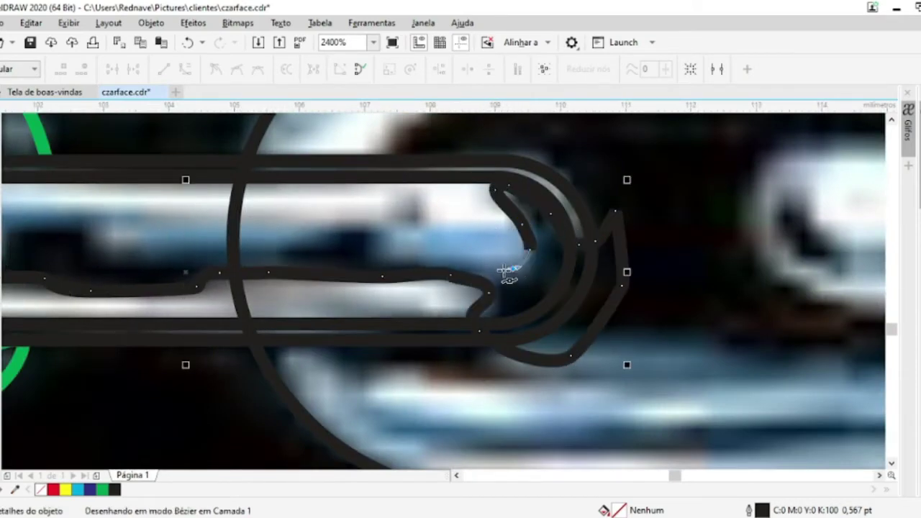
pyautogui.moveTo(506, 271)
pyautogui.mouseDown()
pyautogui.moveTo(386, 226)
pyautogui.moveTo(199, 261)
pyautogui.moveTo(418, 300)
pyautogui.moveTo(335, 276)
pyautogui.mouseUp()
pyautogui.scroll(-2, 298, 284)
pyautogui.scroll(2, 298, 283)
pyautogui.press('Escape')
pyautogui.scroll(-2, 204, 290)
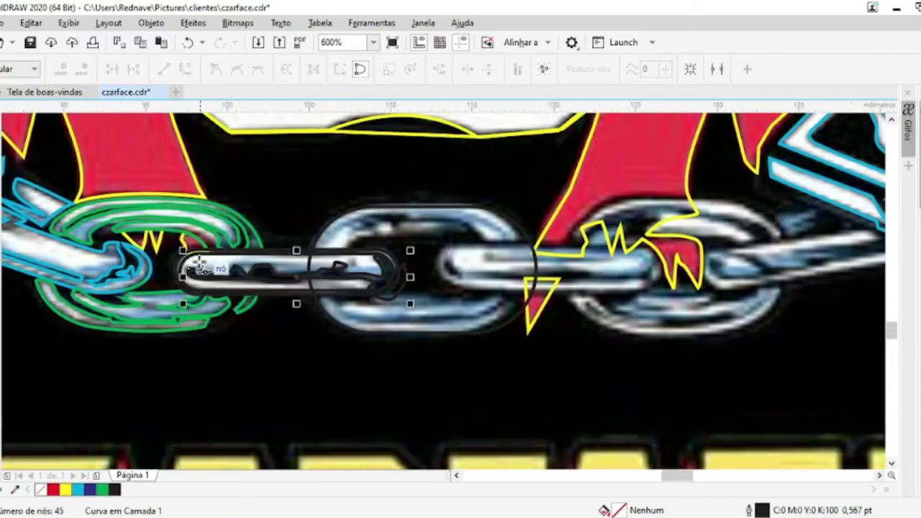
pyautogui.scroll(2, 97, 241)
pyautogui.press('space')
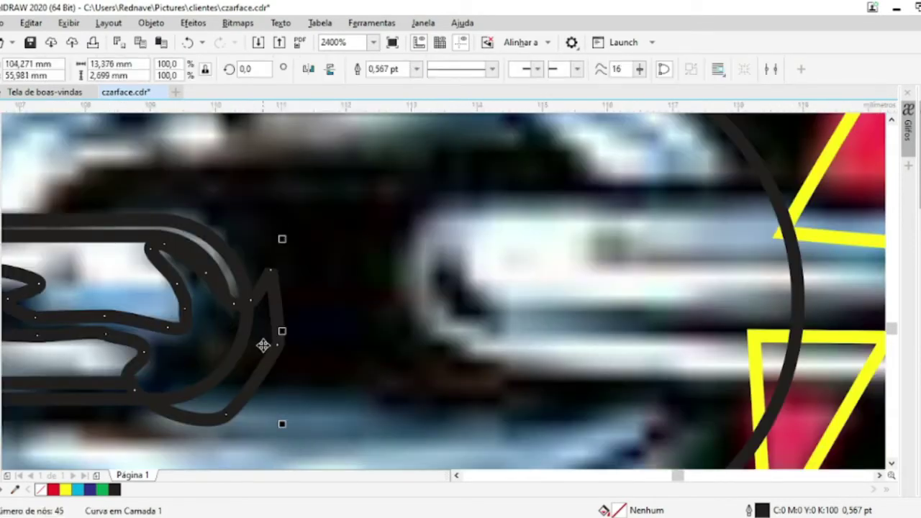
pyautogui.scroll(-2, 263, 346)
pyautogui.press('Escape')
# Trim the horizontal link outline against the large overlapping link outline
pyautogui.scroll(-1, 288, 339)
pyautogui.scroll(2, 288, 324)
pyautogui.click(216, 285)
pyautogui.keyDown('shift'); pyautogui.click(461, 193); pyautogui.keyUp('shift')
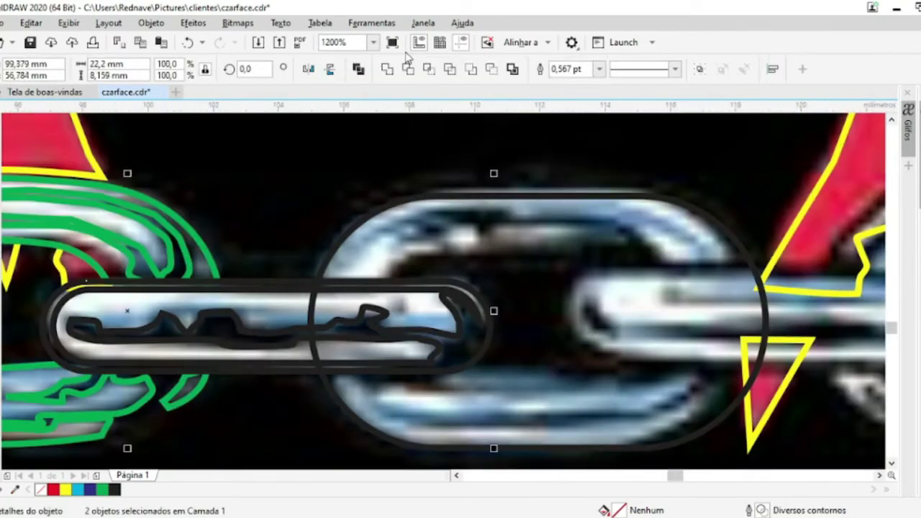
pyautogui.click(408, 68)
pyautogui.click(98, 279)
pyautogui.keyDown('shift'); pyautogui.click(100, 262); pyautogui.keyUp('shift')
# Weld the horizontal link's highlight curve into the green outline
pyautogui.keyDown('shift'); pyautogui.click(494, 342); pyautogui.keyUp('shift')
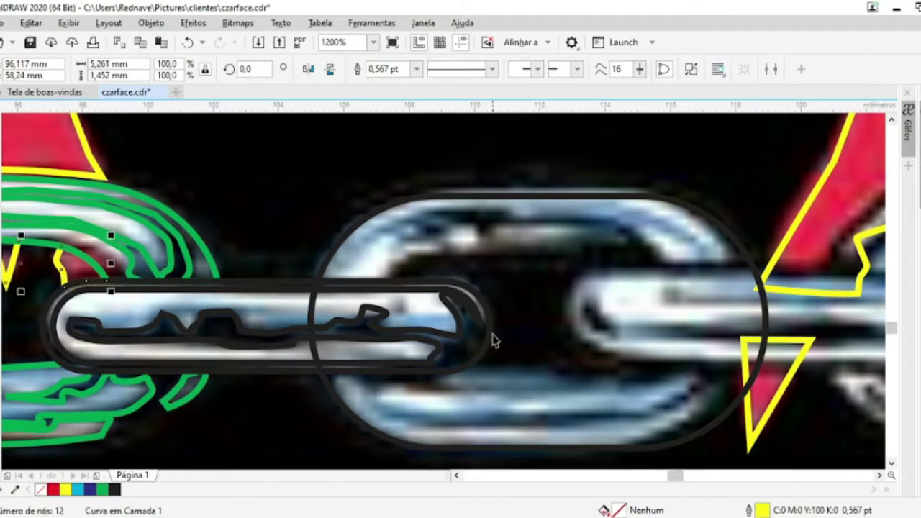
pyautogui.click(223, 288)
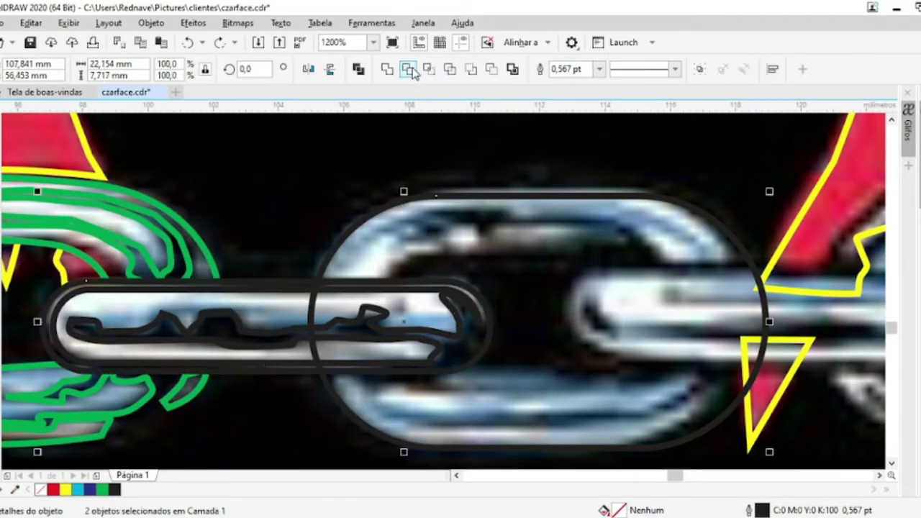
pyautogui.click(487, 314)
pyautogui.click(267, 279)
pyautogui.keyDown('shift'); pyautogui.click(214, 267); pyautogui.keyUp('shift')
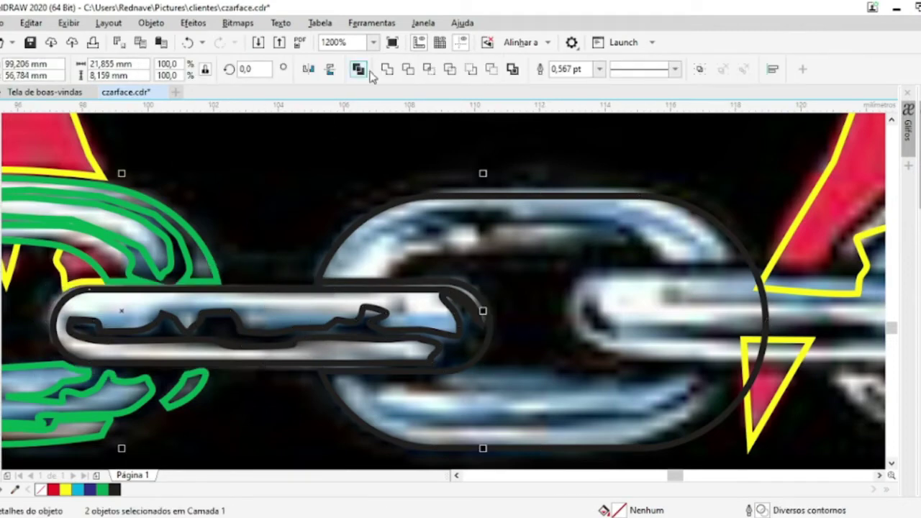
pyautogui.click(360, 69)
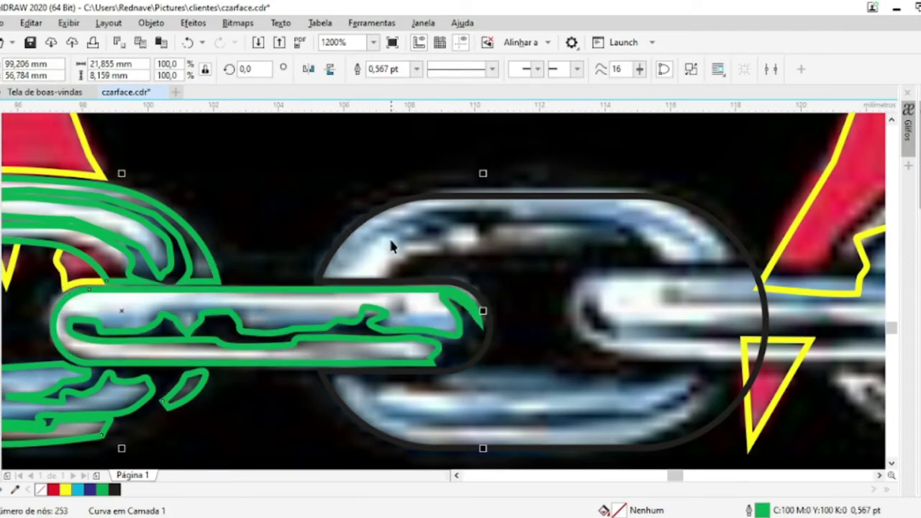
# Trace the upper edge of the middle chain link with the Bézier tool
pyautogui.scroll(1, 383, 273)
pyautogui.press('F10')
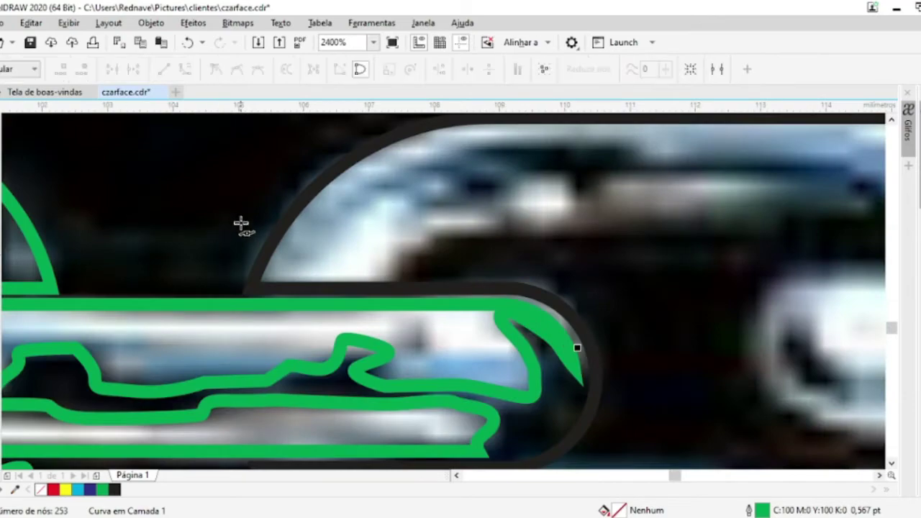
pyautogui.moveTo(241, 223); pyautogui.dragTo(401, 267)
pyautogui.click(617, 236)
pyautogui.scroll(-2, 617, 237)
pyautogui.scroll(2, 165, 231)
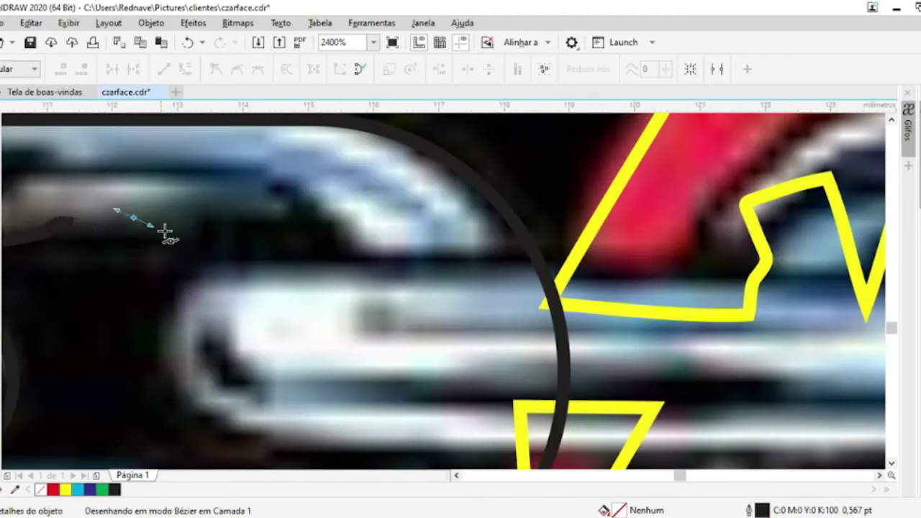
pyautogui.click(288, 248)
pyautogui.scroll(-2, 288, 247)
pyautogui.scroll(3, 139, 252)
pyautogui.click(104, 252)
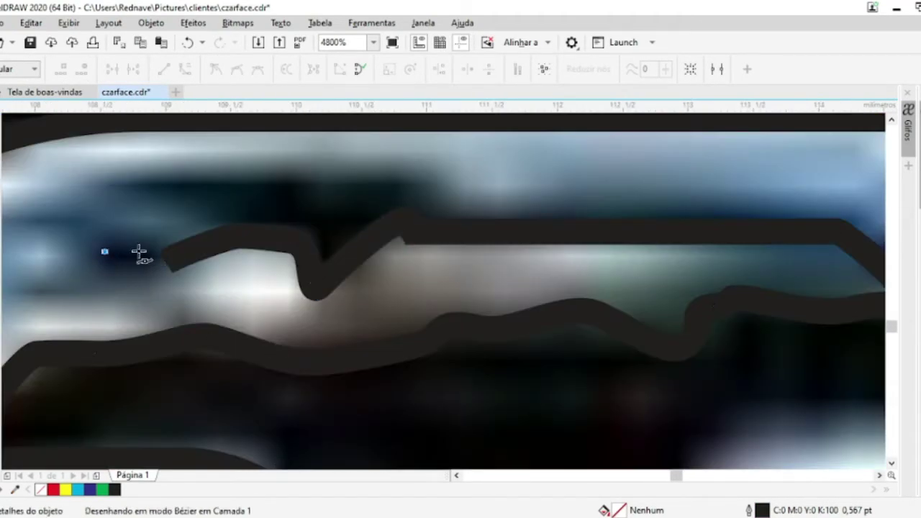
pyautogui.scroll(-1, 139, 252)
pyautogui.click(384, 223)
pyautogui.click(530, 223)
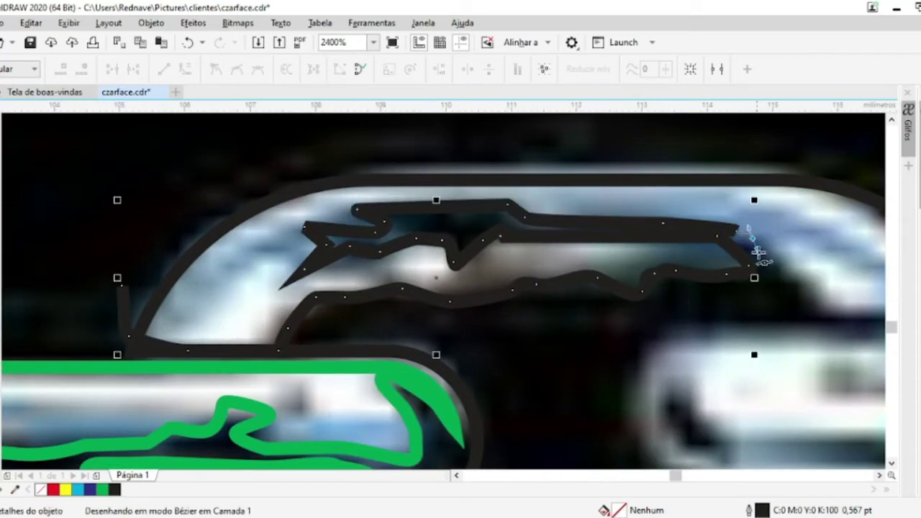
pyautogui.click(811, 280)
# Close the path down the link's right side and trim the link outline with it
pyautogui.scroll(-1, 811, 279)
pyautogui.scroll(2, 752, 268)
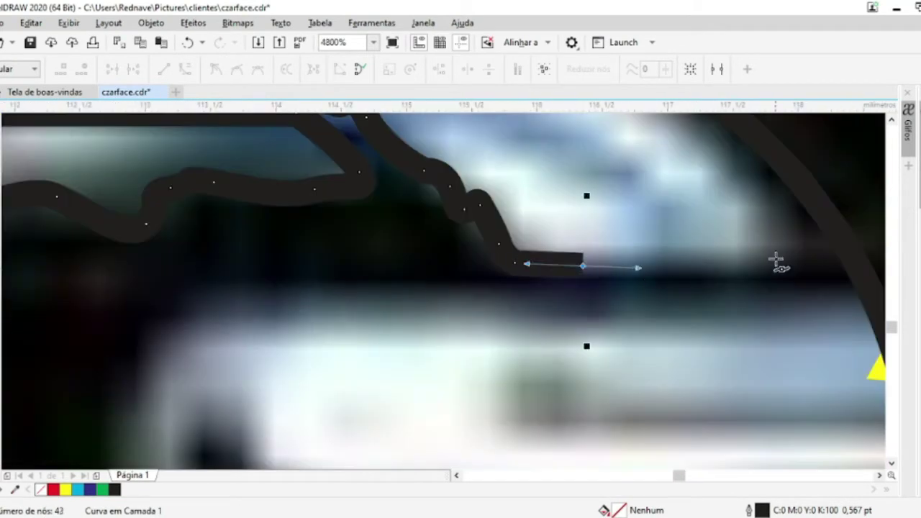
pyautogui.scroll(-3, 778, 261)
pyautogui.scroll(2, 766, 206)
pyautogui.click(800, 181)
pyautogui.scroll(-2, 811, 252)
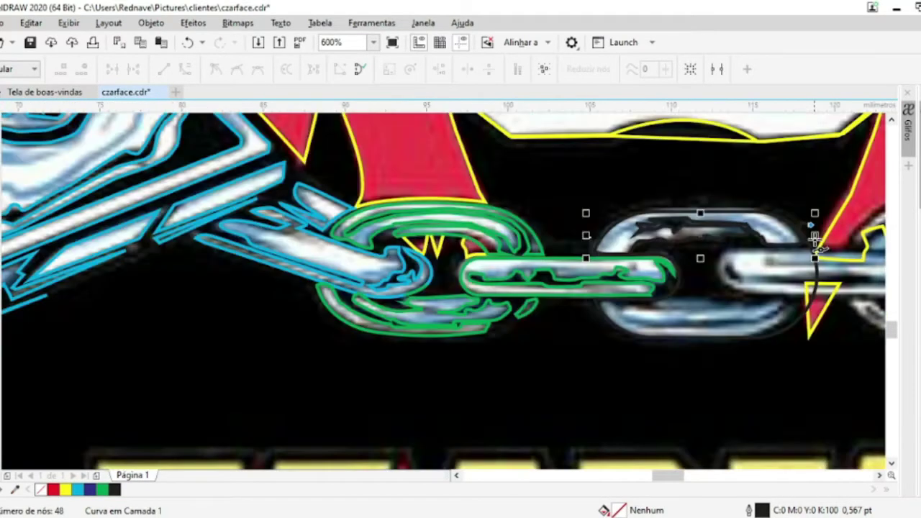
pyautogui.scroll(1, 821, 267)
pyautogui.click(824, 190)
pyautogui.click(835, 291)
pyautogui.click(817, 320)
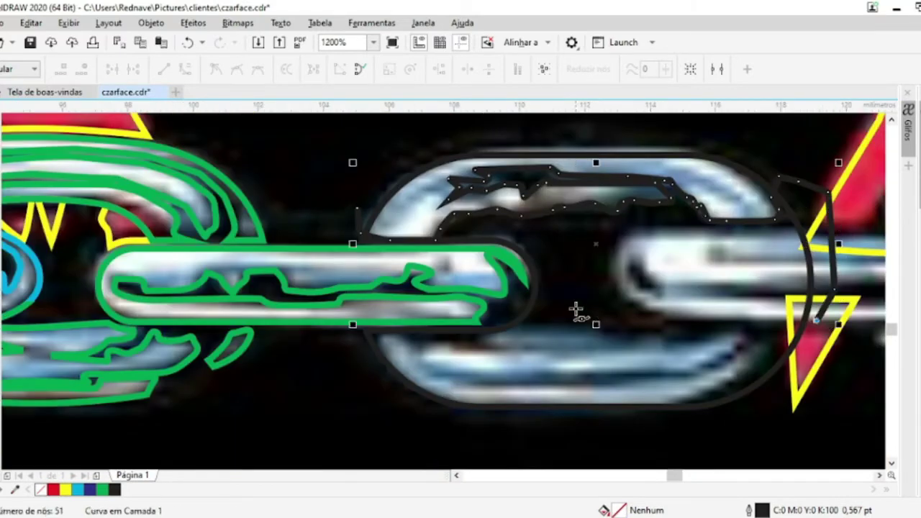
pyautogui.click(328, 297)
pyautogui.click(300, 228)
pyautogui.press('space')
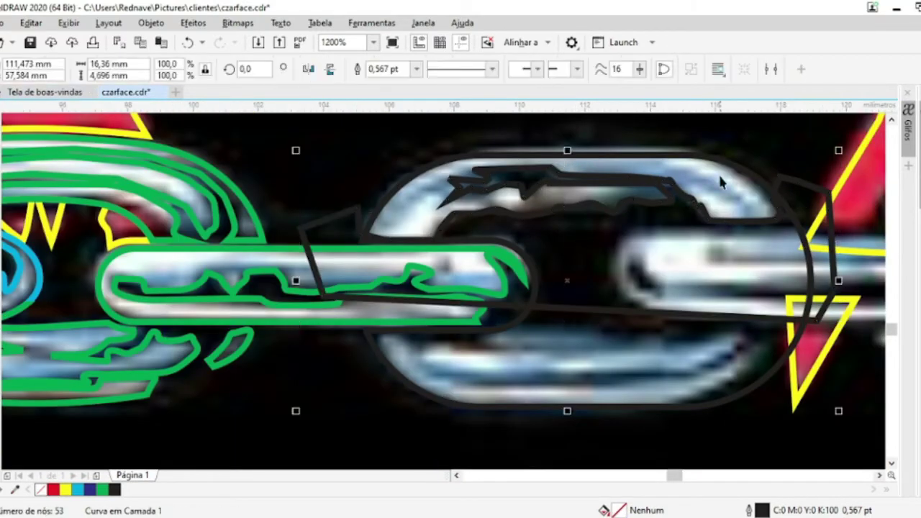
pyautogui.keyDown('shift'); pyautogui.click(720, 181); pyautogui.keyUp('shift')
pyautogui.click(413, 68)
pyautogui.press('Escape')
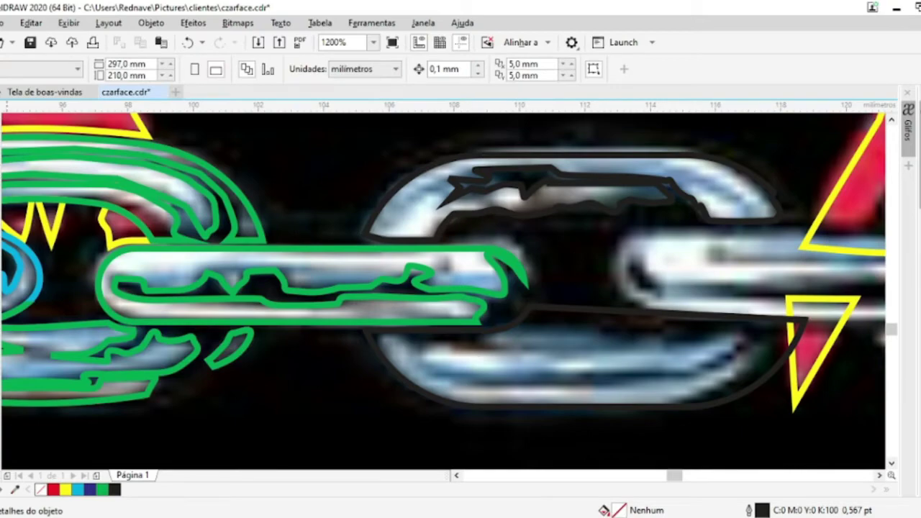
# Trace the outer edge of the middle link's lower half
pyautogui.click(41, 219)
pyautogui.scroll(1, 273, 242)
pyautogui.click(249, 189)
pyautogui.click(256, 333)
pyautogui.click(401, 249)
pyautogui.click(508, 273)
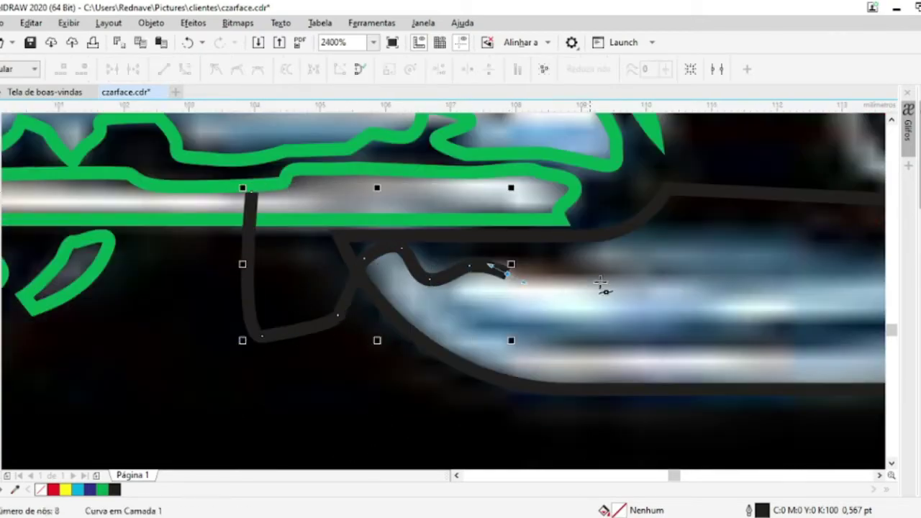
pyautogui.click(634, 288)
pyautogui.click(727, 232)
pyautogui.scroll(-3, 734, 232)
pyautogui.scroll(3, 514, 267)
pyautogui.click(669, 260)
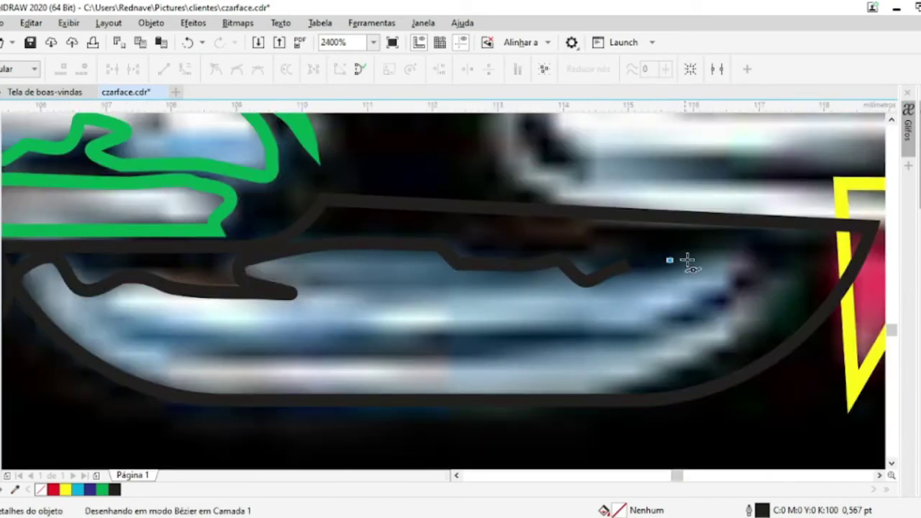
# Trace the lower half's inner loop and close it at the intersection
pyautogui.click(735, 254)
pyautogui.click(655, 316)
pyautogui.click(389, 330)
pyautogui.click(111, 314)
pyautogui.click(281, 358)
pyautogui.click(727, 320)
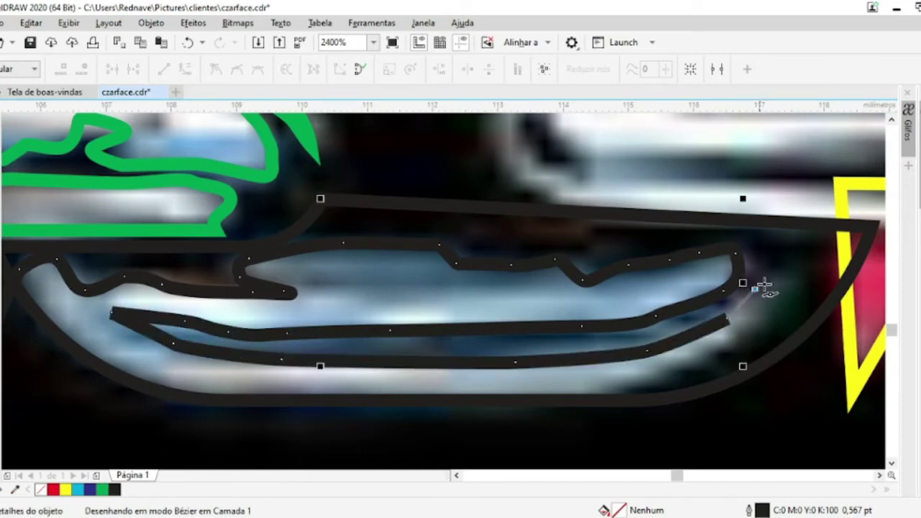
pyautogui.scroll(-2, 627, 377)
pyautogui.scroll(1, 613, 346)
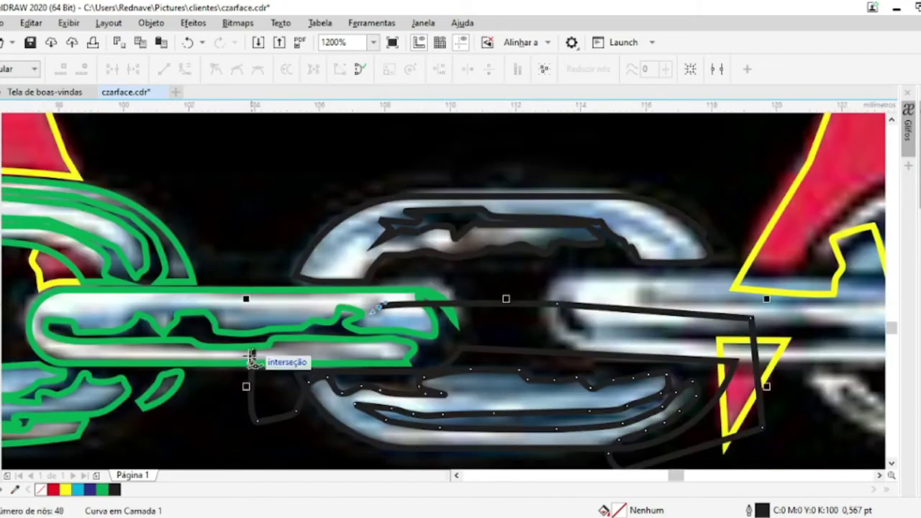
pyautogui.click(252, 357)
pyautogui.scroll(2, 251, 358)
pyautogui.scroll(-2, 264, 334)
# Combine the new link outline with the green traces and make it green
pyautogui.press('space')
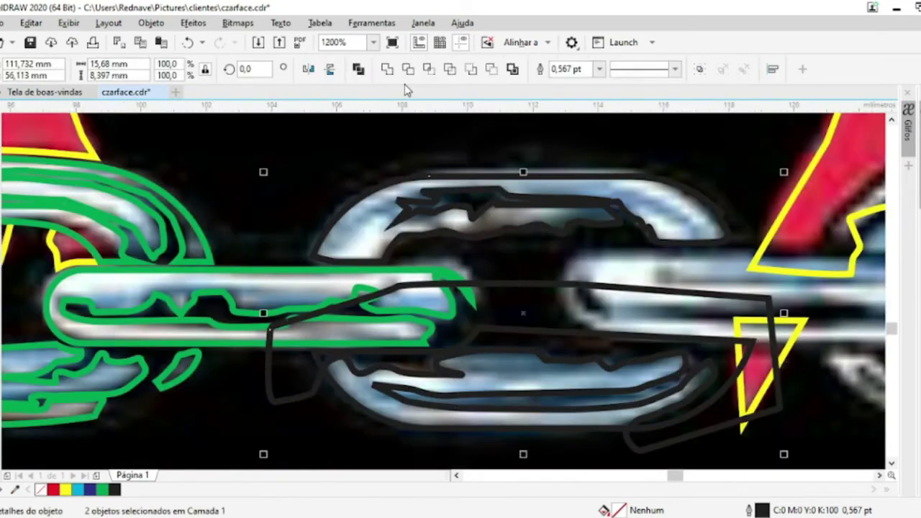
pyautogui.click(281, 381)
pyautogui.keyDown('shift'); pyautogui.click(292, 262); pyautogui.keyUp('shift')
pyautogui.click(388, 69)
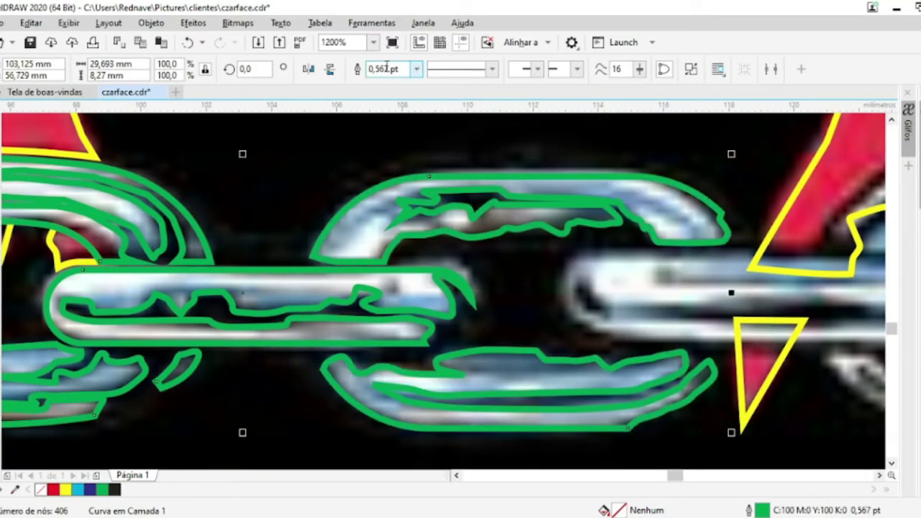
# Draw a rounded rectangle fitted over the next link's horizontal bar
pyautogui.scroll(-2, 574, 401)
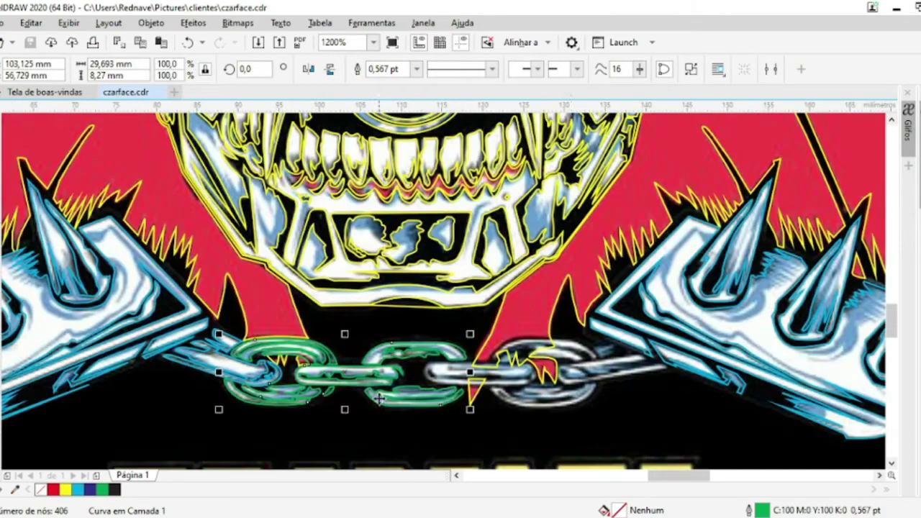
pyautogui.scroll(2, 565, 399)
pyautogui.scroll(-1, 553, 407)
pyautogui.scroll(1, 432, 381)
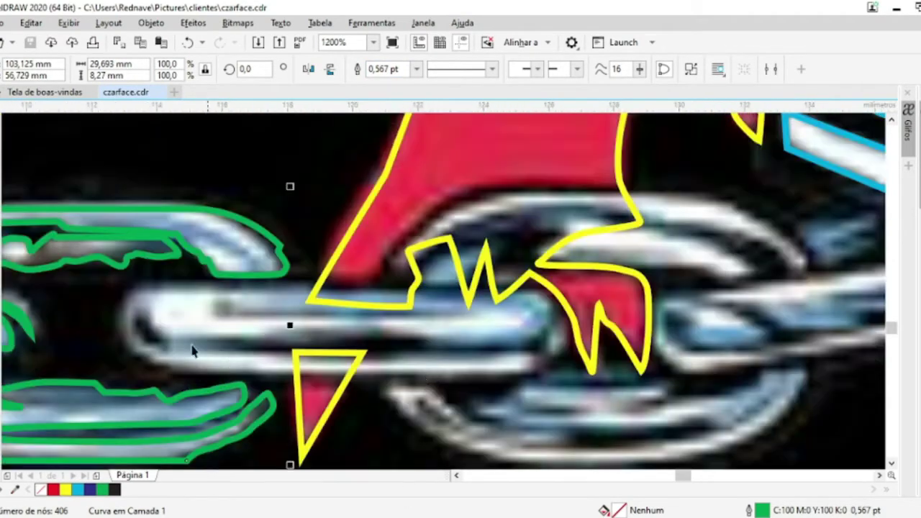
pyautogui.press('F6')
pyautogui.moveTo(122, 275); pyautogui.dragTo(569, 377)
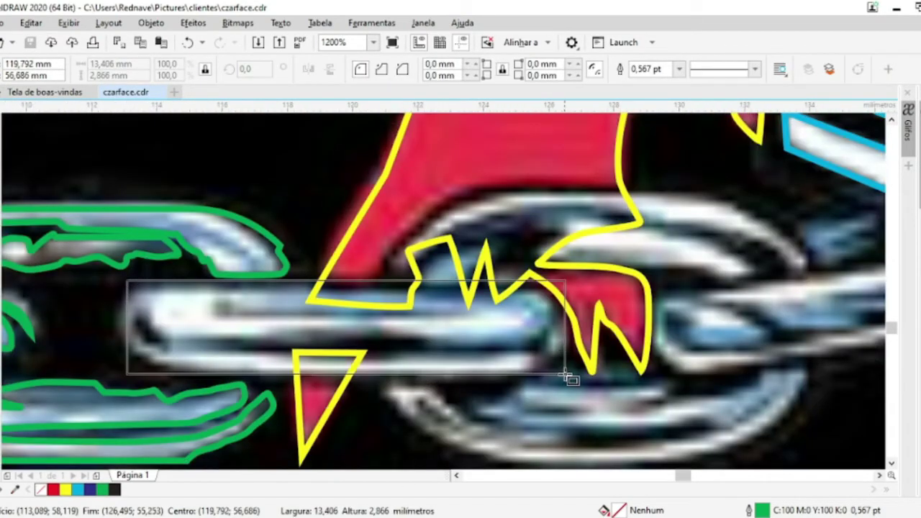
pyautogui.moveTo(127, 284)
pyautogui.mouseDown()
pyautogui.moveTo(167, 289)
pyautogui.moveTo(155, 304)
pyautogui.mouseUp()
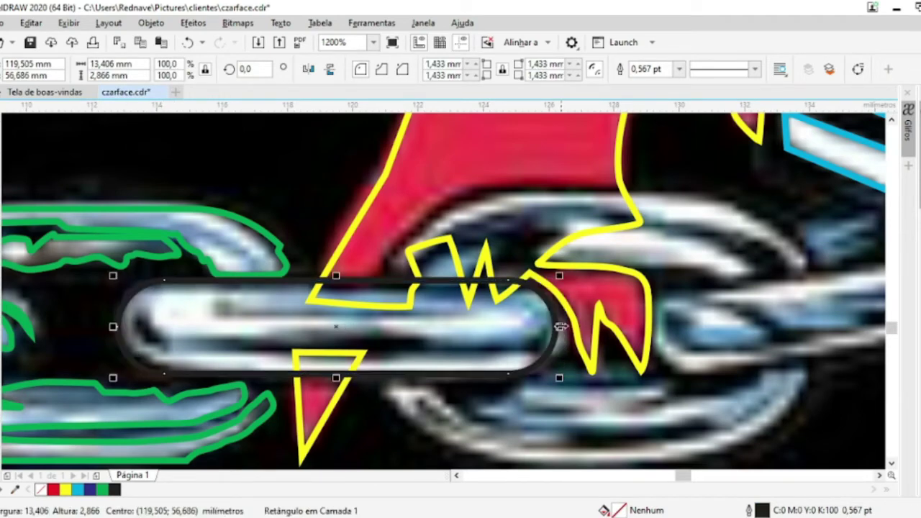
pyautogui.moveTo(561, 327); pyautogui.dragTo(570, 327)
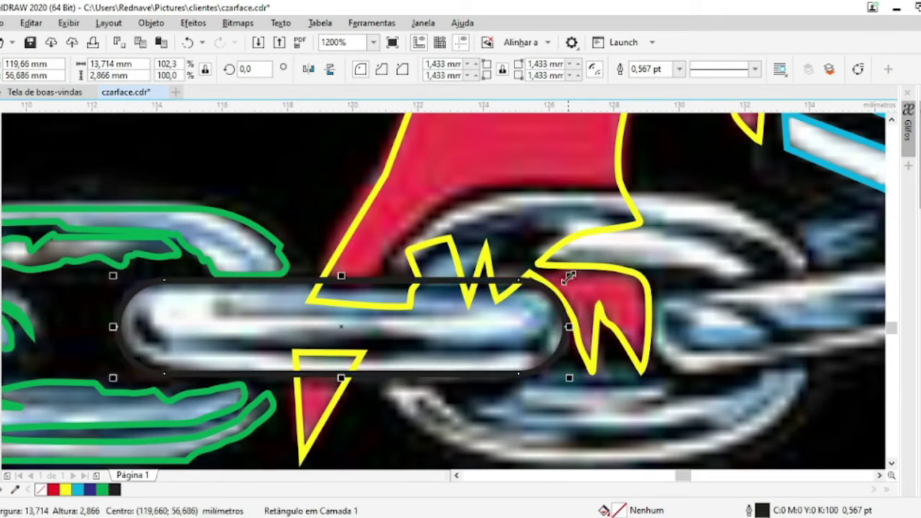
pyautogui.moveTo(569, 277); pyautogui.dragTo(579, 283)
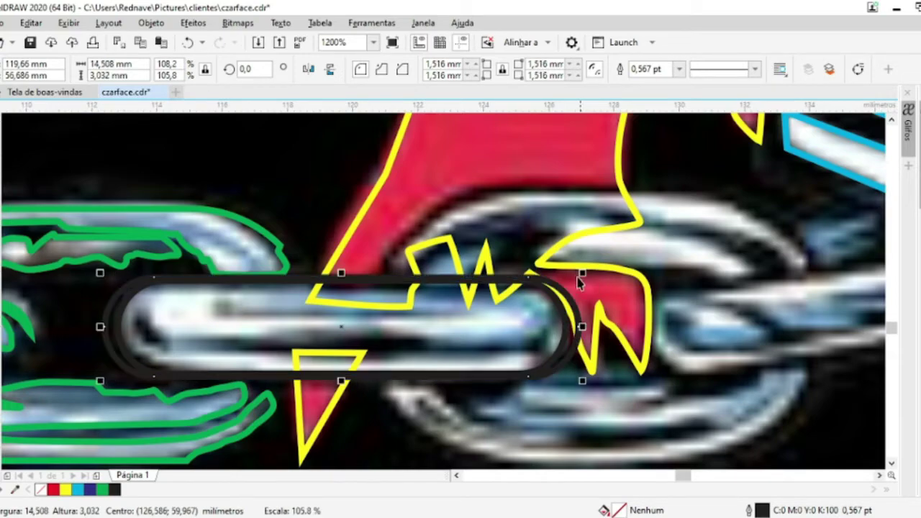
pyautogui.scroll(2, 316, 278)
pyautogui.moveTo(363, 274); pyautogui.dragTo(369, 264)
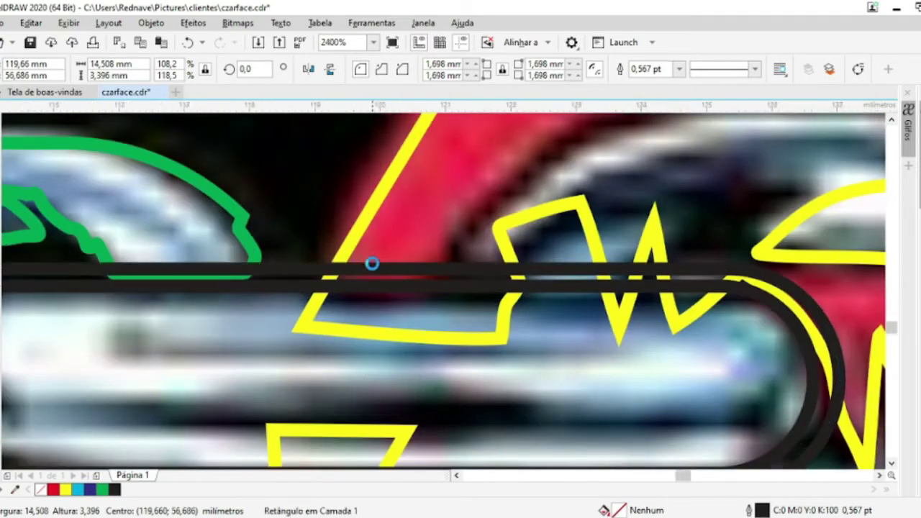
pyautogui.scroll(-2, 370, 265)
# Trim the yellow outline with the rounded rectangle, then delete the rectangle
pyautogui.keyDown('shift'); pyautogui.click(394, 166); pyautogui.keyUp('shift')
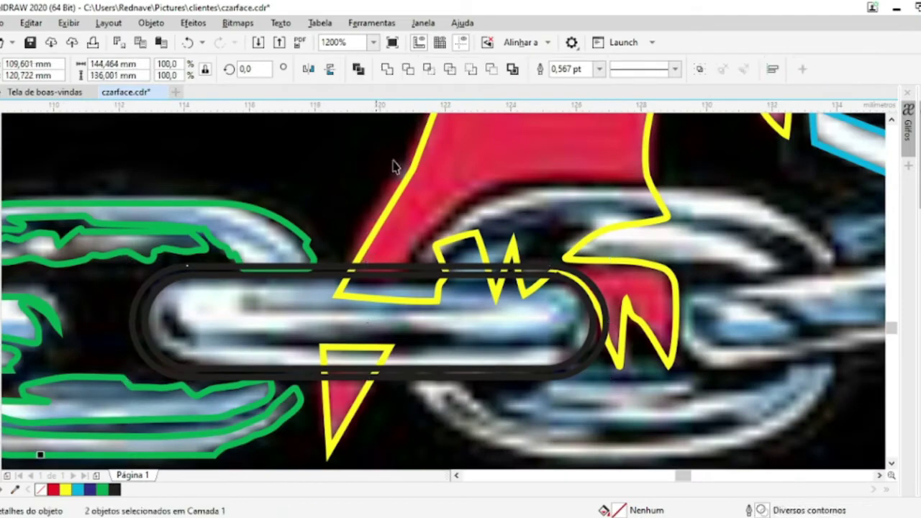
pyautogui.click(408, 69)
pyautogui.hotkey('ctrl', 'z')
pyautogui.click(407, 70)
pyautogui.click(132, 335)
pyautogui.press('Delete')
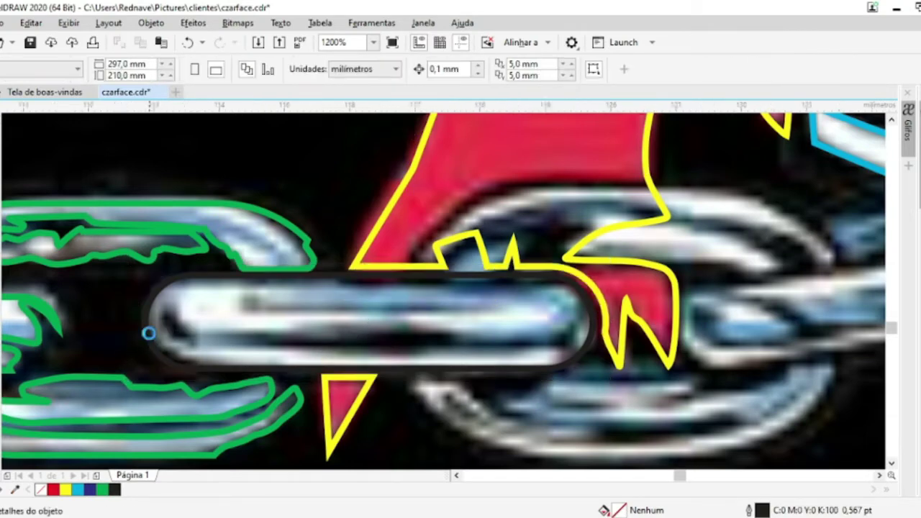
pyautogui.scroll(2, 161, 364)
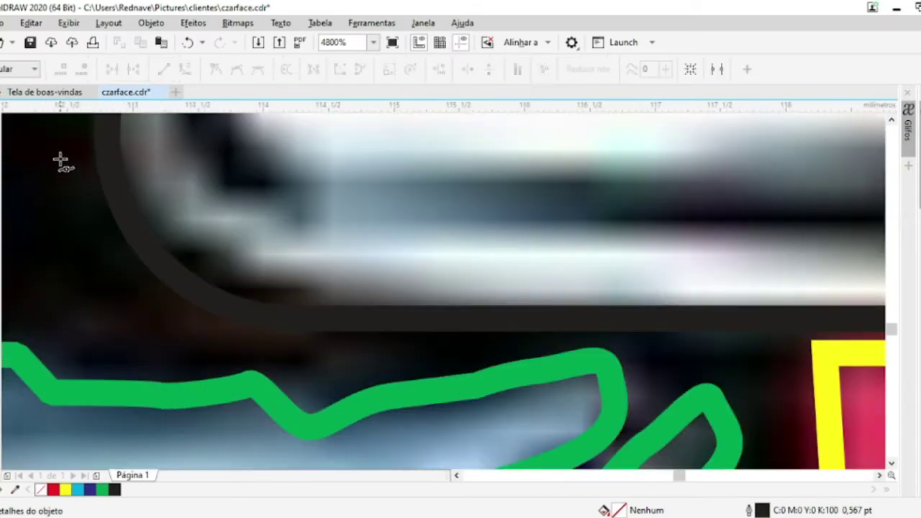
# Draw a dark closed outline piece at the link's left end and adjust its top-left node
pyautogui.moveTo(60, 160); pyautogui.dragTo(85, 297)
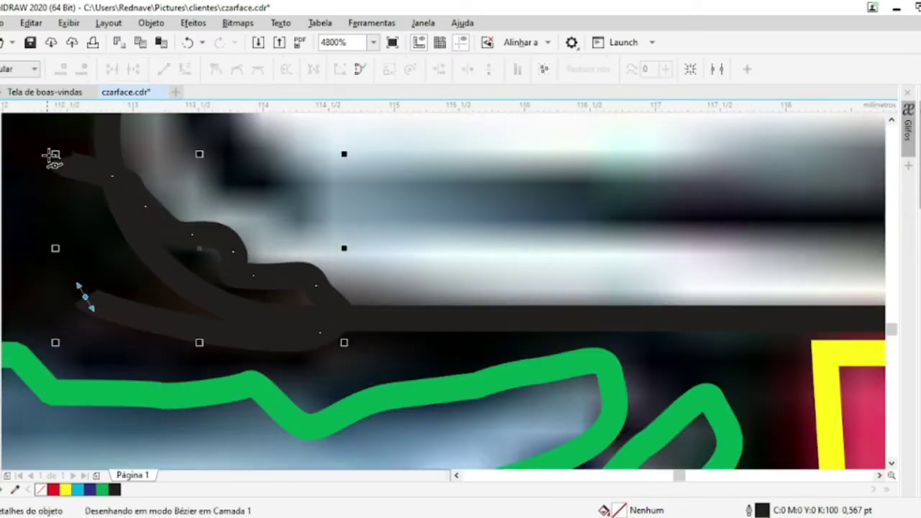
pyautogui.click(55, 156)
pyautogui.keyDown('shift'); pyautogui.click(399, 226); pyautogui.keyUp('shift')
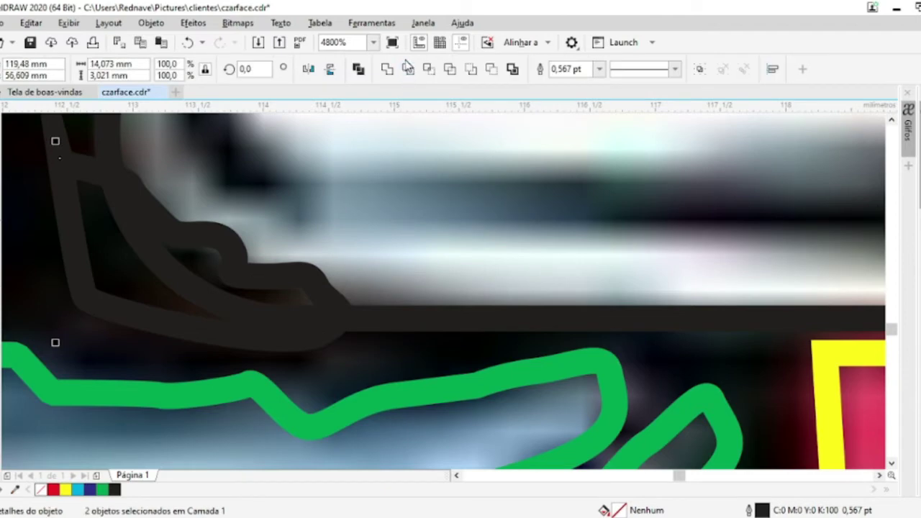
pyautogui.hotkey('ctrl', 'z')
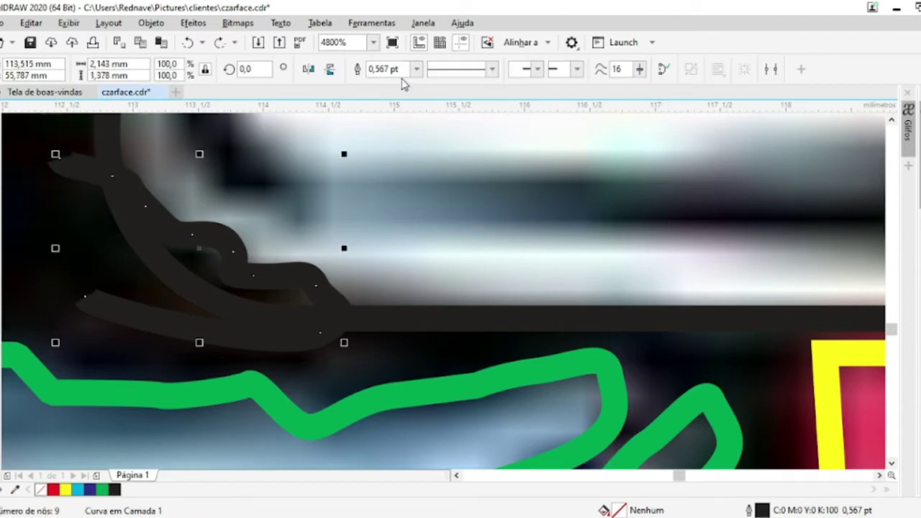
pyautogui.click(221, 42)
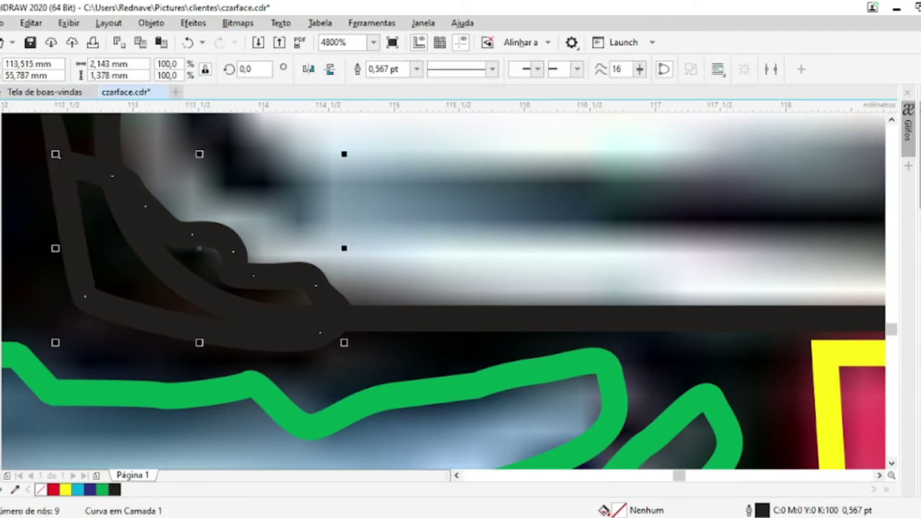
pyautogui.press('F10')
pyautogui.moveTo(57, 157); pyautogui.dragTo(44, 185)
pyautogui.press('space')
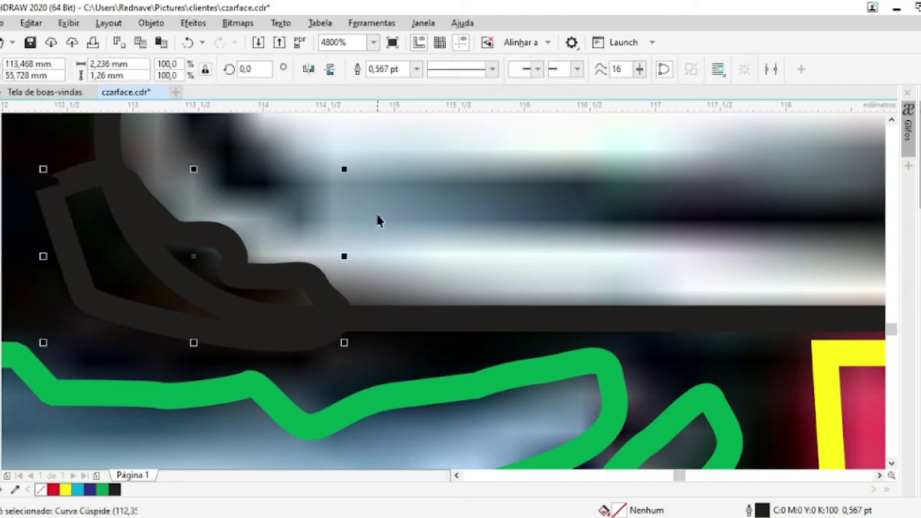
# Join the dark outline pieces into a single curve
pyautogui.click(407, 69)
pyautogui.press('F10')
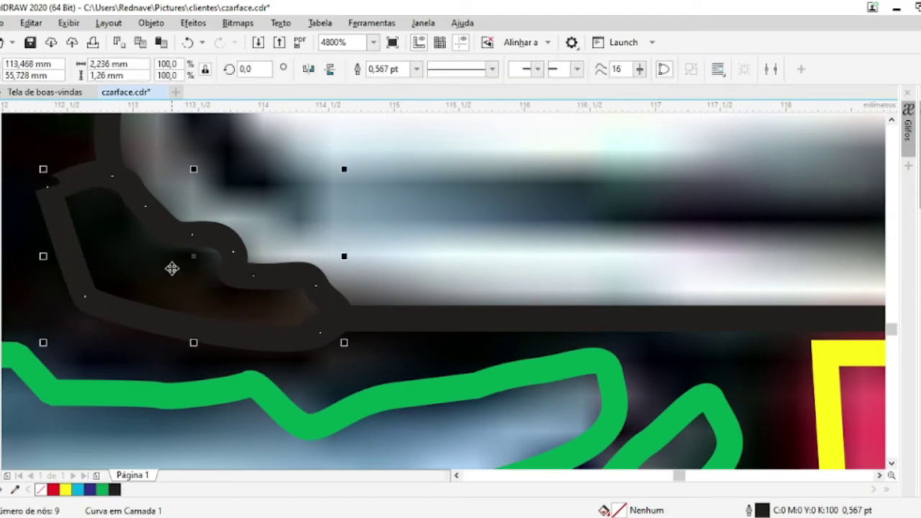
pyautogui.press('Escape')
pyautogui.scroll(-2, 171, 269)
pyautogui.scroll(2, 160, 216)
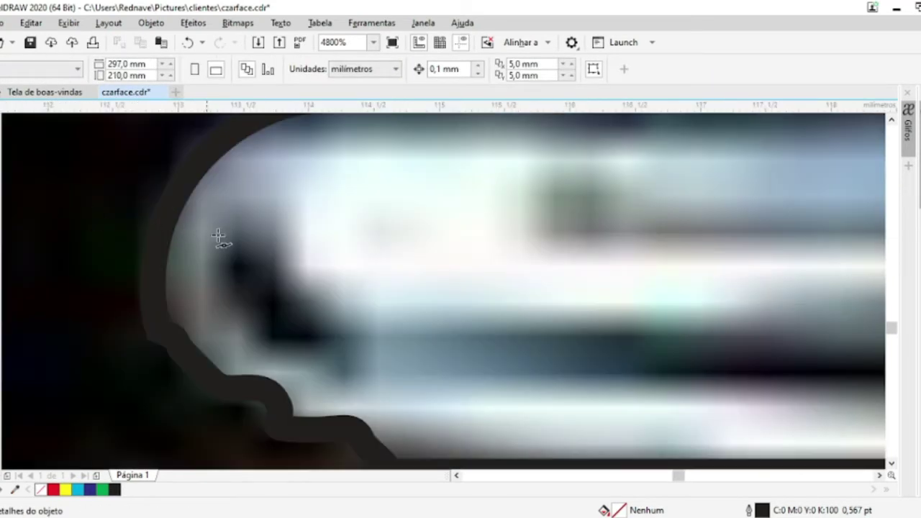
# Draw a dark freehand stroke along the link's inner highlight, extending it rightward
pyautogui.moveTo(224, 249); pyautogui.dragTo(370, 374)
pyautogui.scroll(-2, 370, 375)
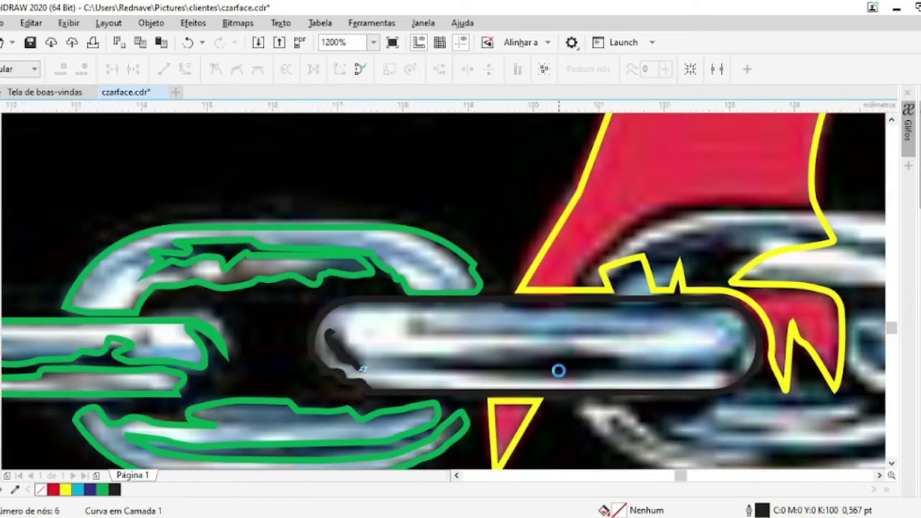
pyautogui.scroll(1, 558, 371)
pyautogui.moveTo(166, 369); pyautogui.dragTo(732, 369)
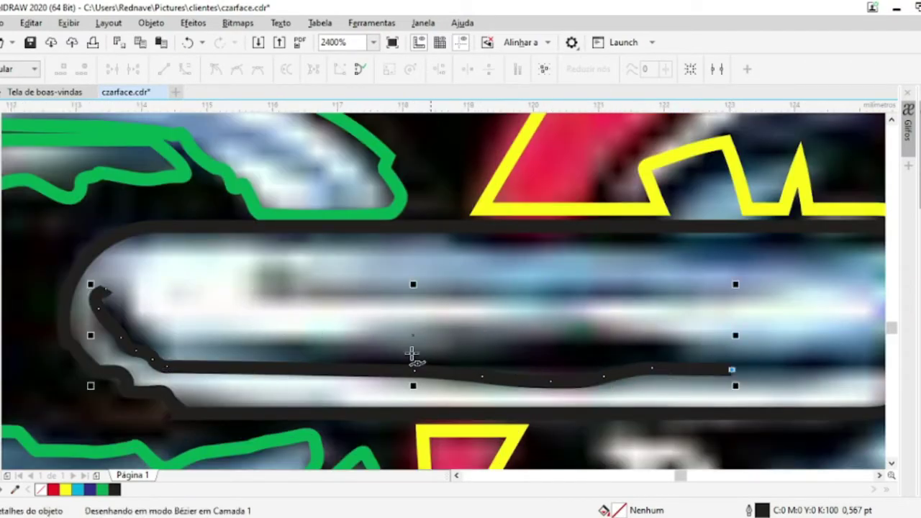
pyautogui.scroll(-2, 412, 353)
pyautogui.scroll(2, 464, 363)
# Continue the inner curve with another stroke and several straight segments
pyautogui.moveTo(274, 315)
pyautogui.mouseDown()
pyautogui.moveTo(381, 350)
pyautogui.moveTo(401, 341)
pyautogui.moveTo(339, 301)
pyautogui.moveTo(144, 305)
pyautogui.moveTo(116, 287)
pyautogui.mouseUp()
pyautogui.scroll(-2, 119, 288)
pyautogui.scroll(2, 326, 296)
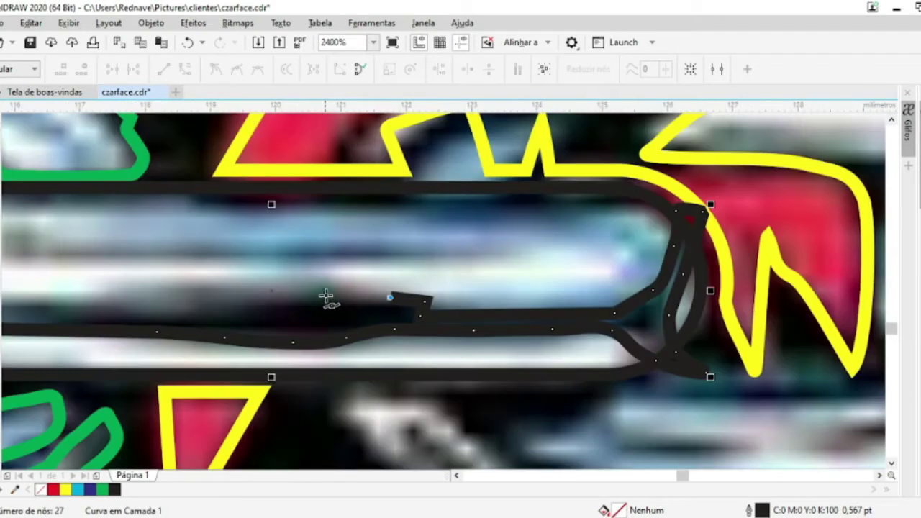
pyautogui.click(325, 299)
pyautogui.click(508, 261)
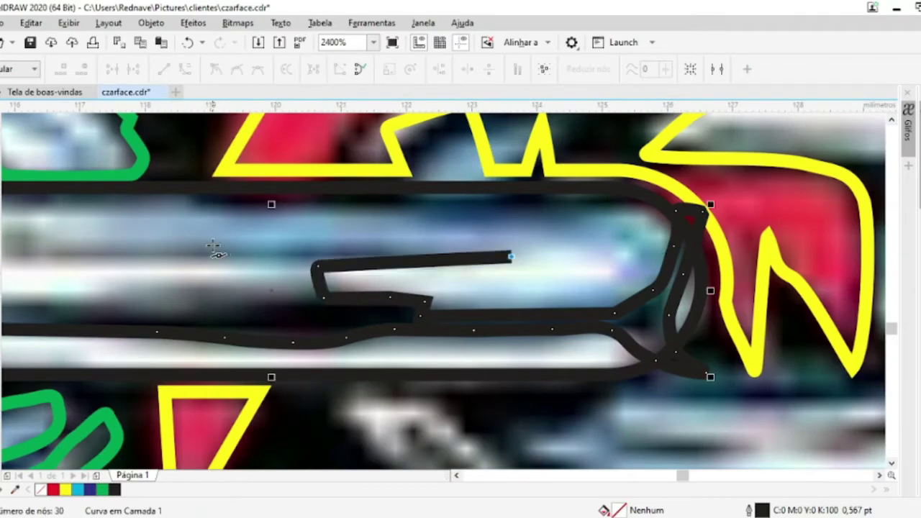
pyautogui.click(220, 239)
pyautogui.scroll(-2, 432, 295)
pyautogui.scroll(2, 483, 308)
# Start a pointed spike path and trace it leftward along the lower highlight
pyautogui.moveTo(364, 317); pyautogui.dragTo(586, 329)
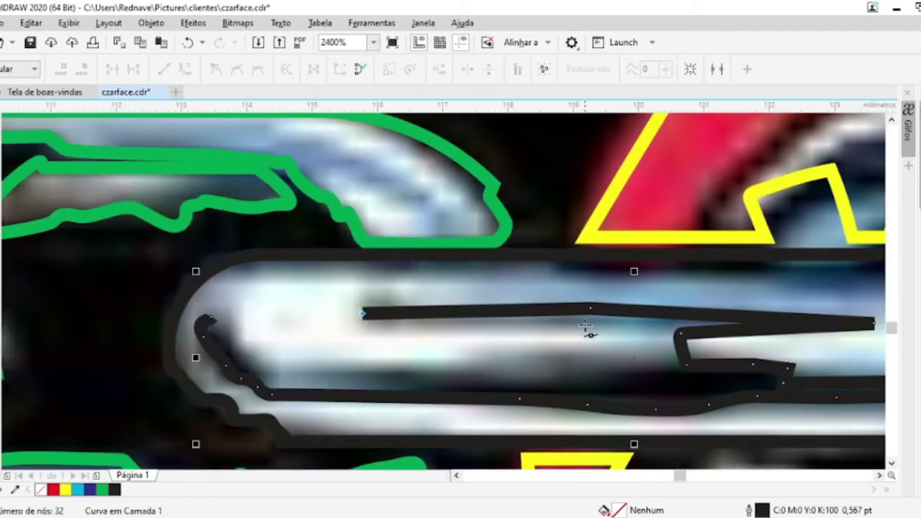
pyautogui.click(589, 332)
pyautogui.click(681, 332)
pyautogui.click(617, 374)
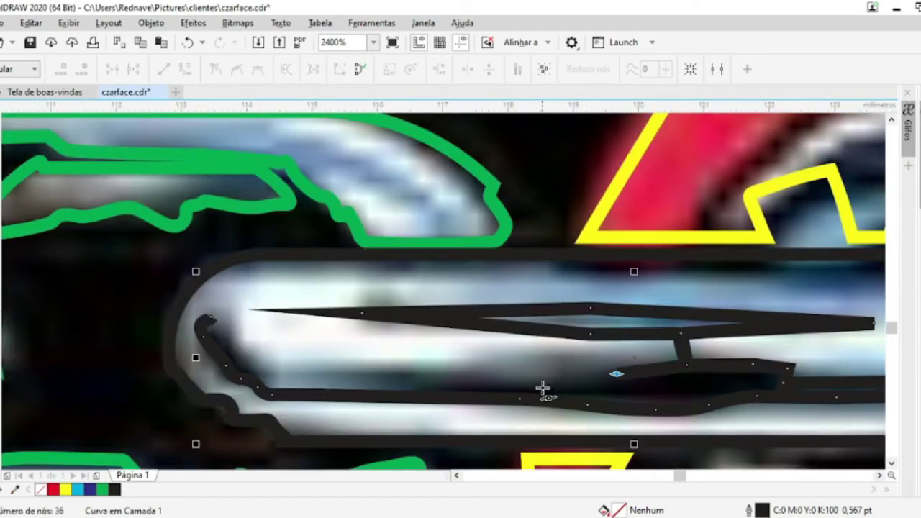
pyautogui.click(540, 387)
pyautogui.click(459, 380)
pyautogui.click(372, 366)
# Bring the spike path back up-left to finish it, then select the link with the new curves
pyautogui.click(315, 375)
pyautogui.click(274, 375)
pyautogui.click(255, 361)
pyautogui.click(238, 348)
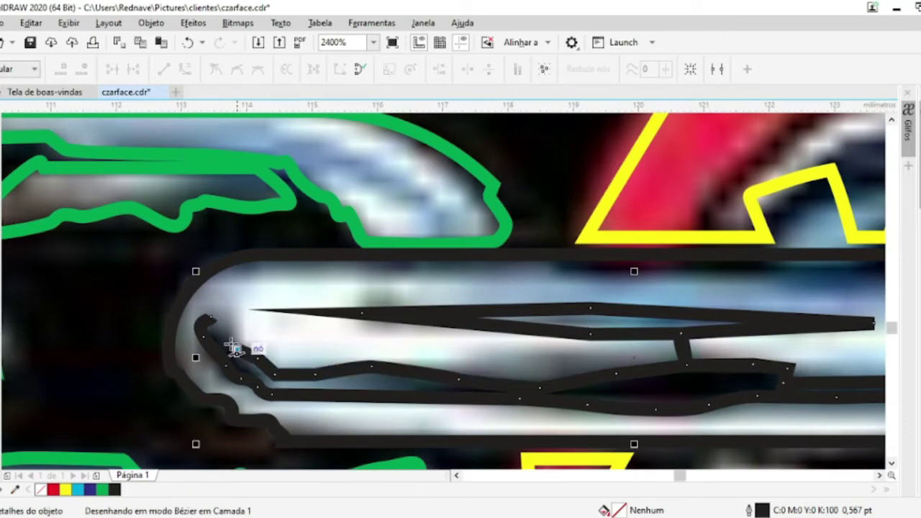
pyautogui.click(232, 333)
pyautogui.press('space')
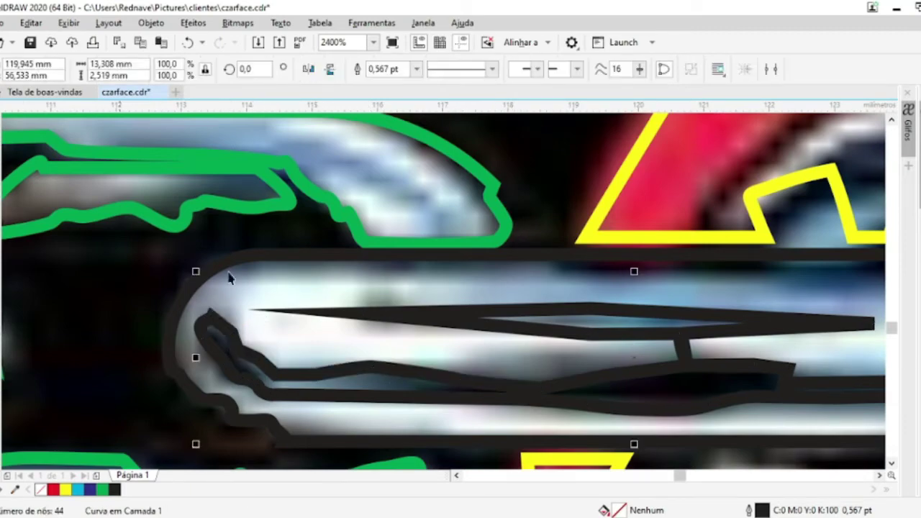
pyautogui.scroll(-2, 403, 370)
pyautogui.scroll(1, 403, 371)
pyautogui.keyDown('shift'); pyautogui.click(377, 337); pyautogui.keyUp('shift')
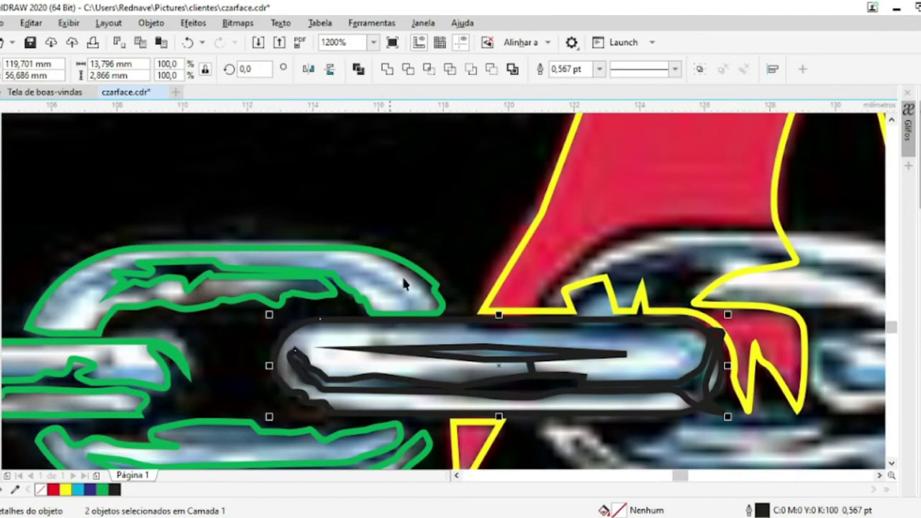
# Trim the link's overlapping inner curves and clear the selection
pyautogui.click(409, 69)
pyautogui.click(713, 422)
pyautogui.click(717, 416)
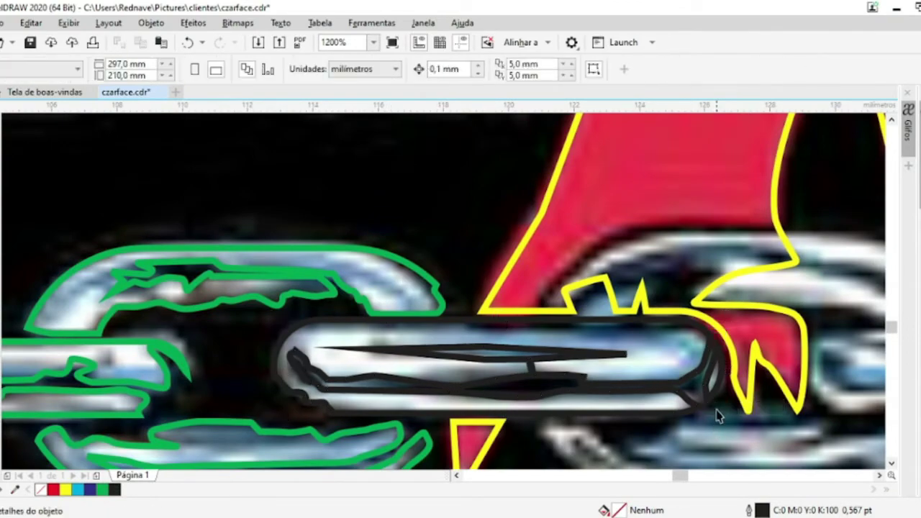
pyautogui.scroll(1, 415, 324)
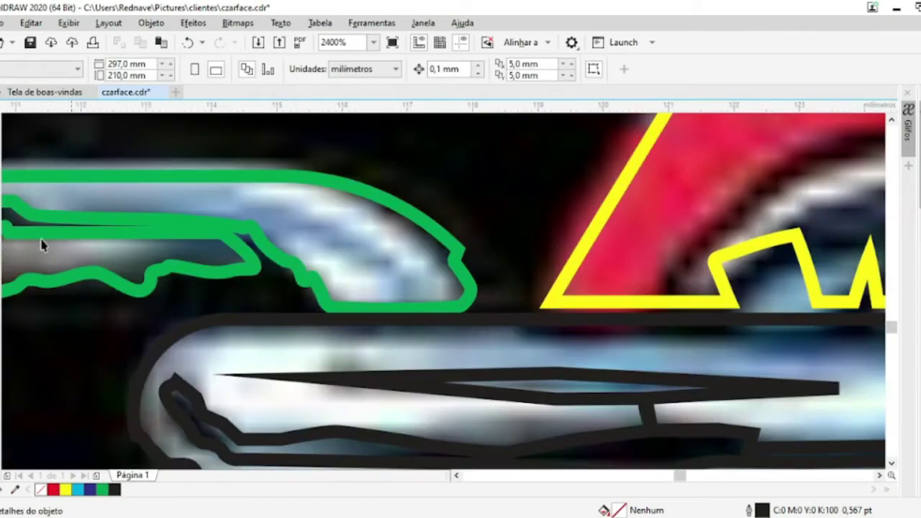
# Draw a Bézier curve along the link's top edge, then delete it as unwanted
pyautogui.press('space')
pyautogui.click(181, 323)
pyautogui.moveTo(405, 317); pyautogui.dragTo(460, 315)
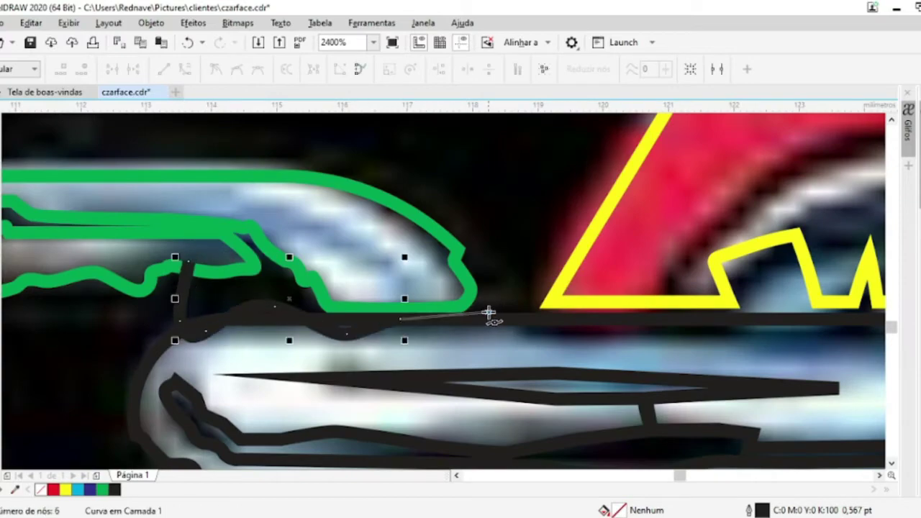
pyautogui.moveTo(539, 329); pyautogui.dragTo(587, 335)
pyautogui.moveTo(669, 342); pyautogui.dragTo(751, 344)
pyautogui.scroll(-4, 752, 344)
pyautogui.scroll(4, 504, 309)
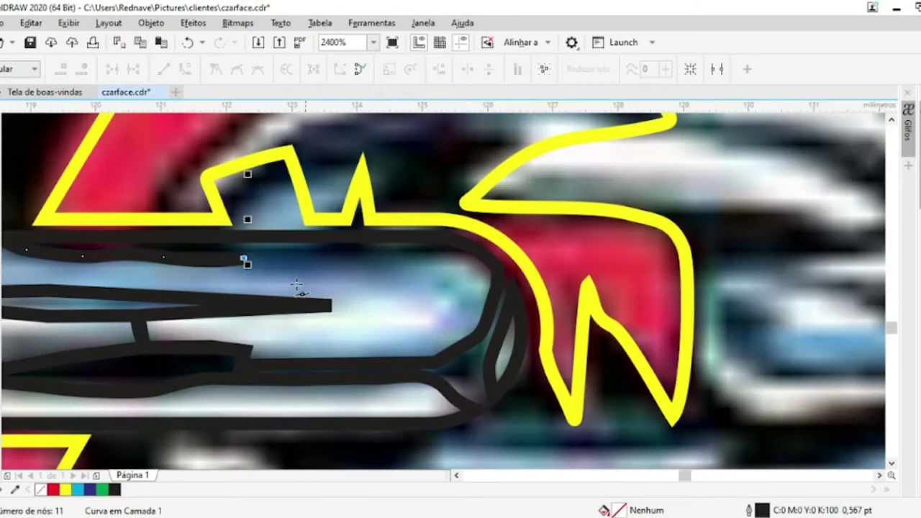
pyautogui.moveTo(431, 265); pyautogui.dragTo(518, 253)
pyautogui.scroll(-2, 519, 252)
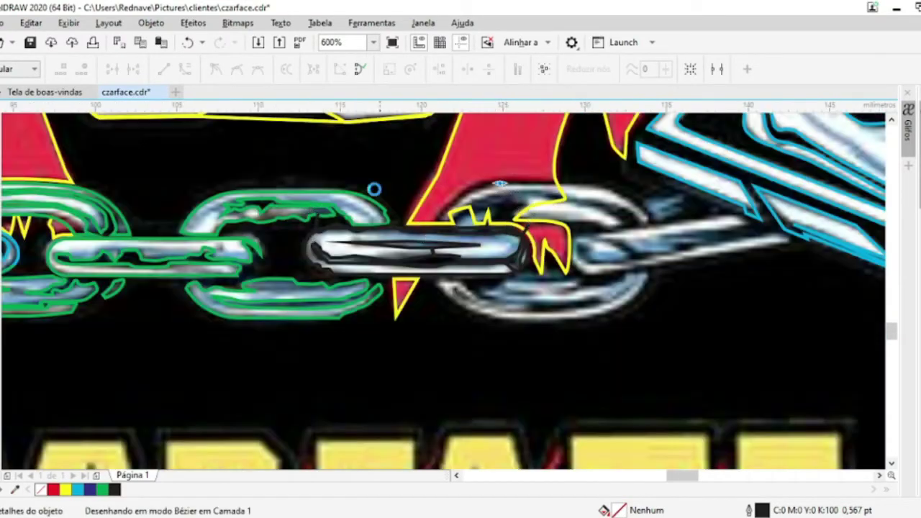
pyautogui.press('space')
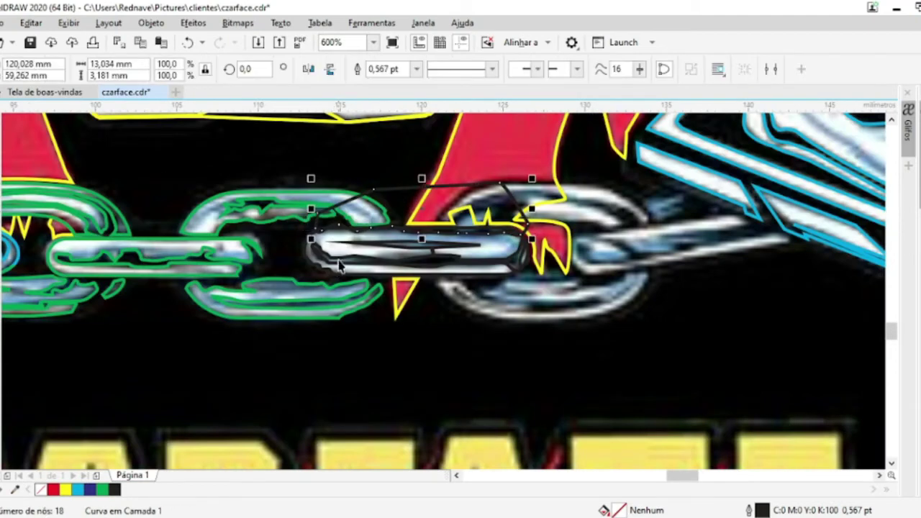
pyautogui.press('Delete')
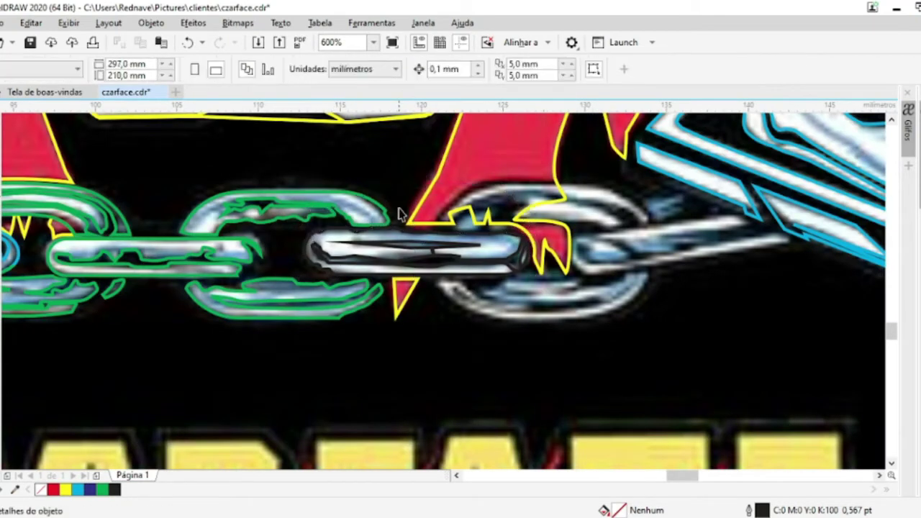
# Combine the traced middle link with the green left link into one green curve
pyautogui.click(397, 246)
pyautogui.keyDown('shift'); pyautogui.click(375, 220); pyautogui.keyUp('shift')
pyautogui.click(395, 68)
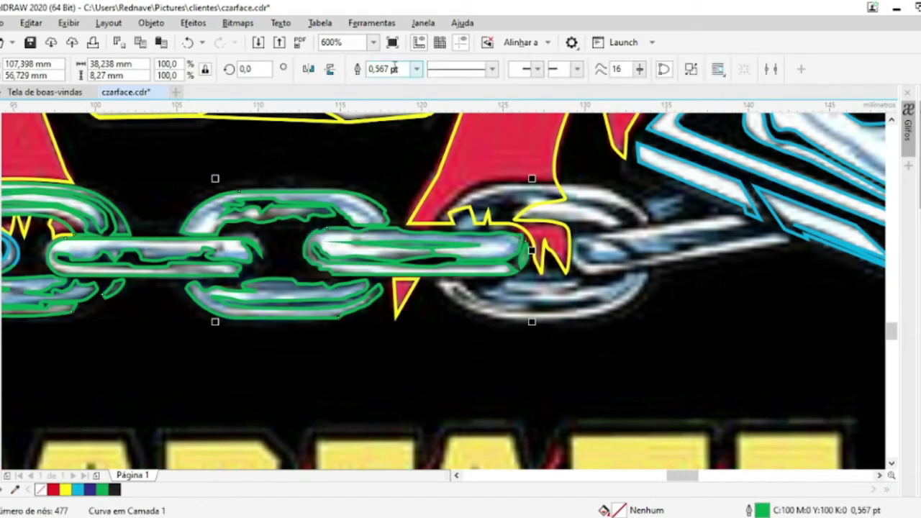
pyautogui.scroll(2, 514, 289)
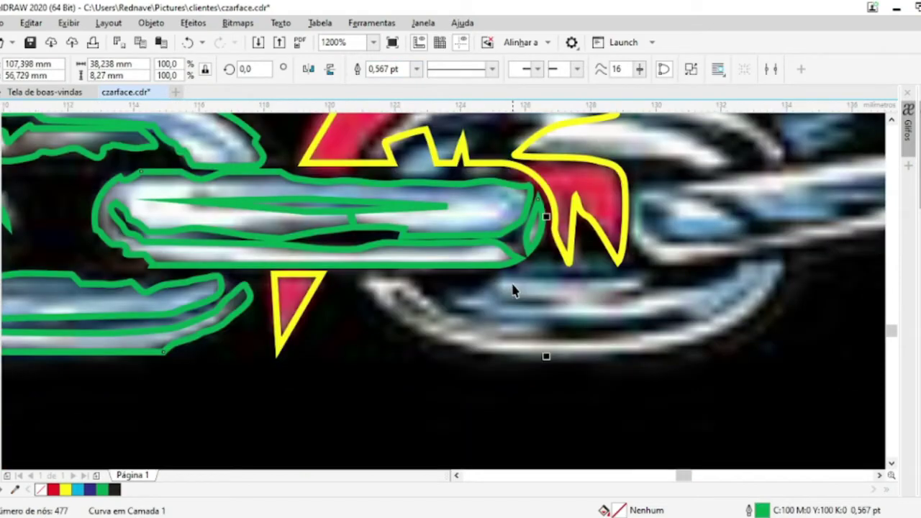
pyautogui.scroll(-4, 513, 289)
pyautogui.scroll(4, 612, 257)
pyautogui.scroll(-2, 610, 249)
# Draw a rounded rectangle over the grey chain link and convert it to curves
pyautogui.scroll(-2, 585, 266)
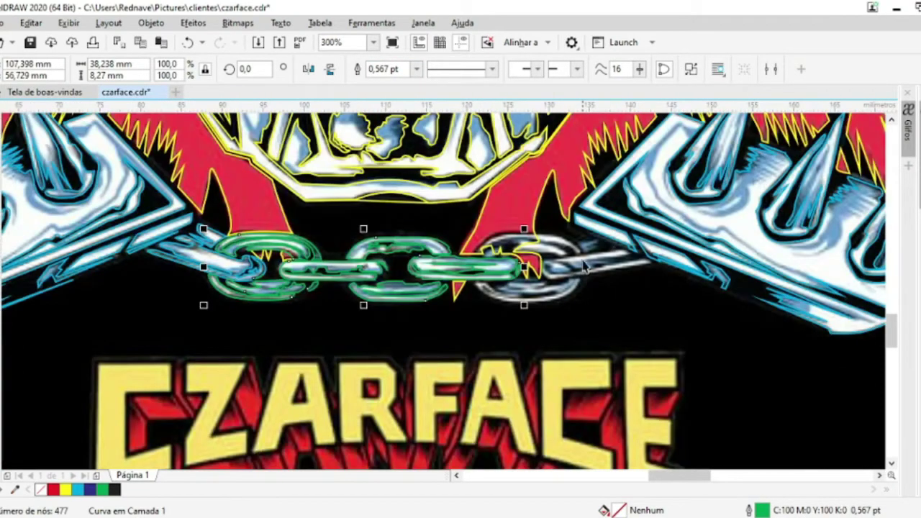
pyautogui.scroll(4, 584, 266)
pyautogui.press('F6')
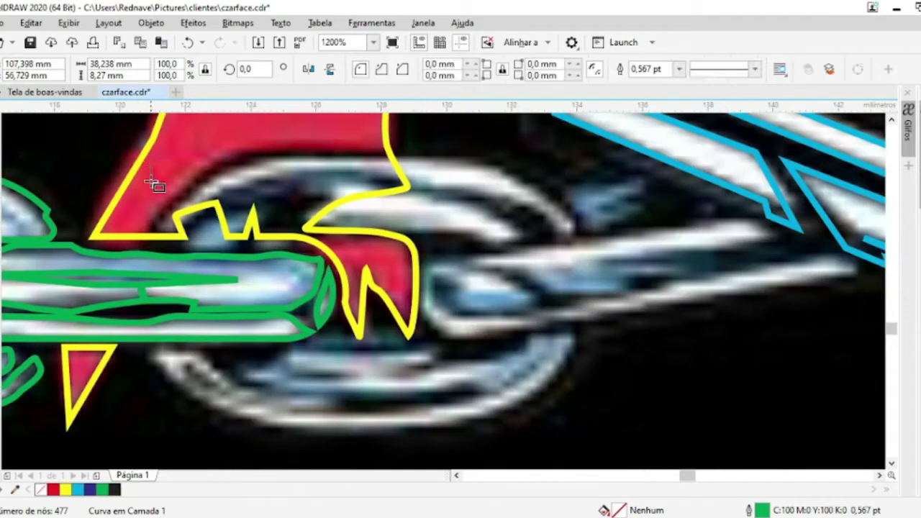
pyautogui.moveTo(147, 161); pyautogui.dragTo(581, 433)
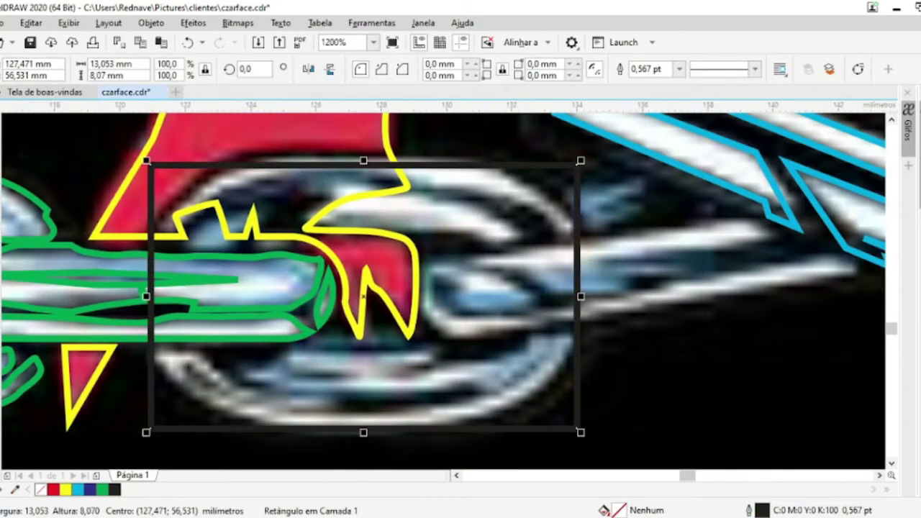
pyautogui.moveTo(150, 166); pyautogui.dragTo(267, 204)
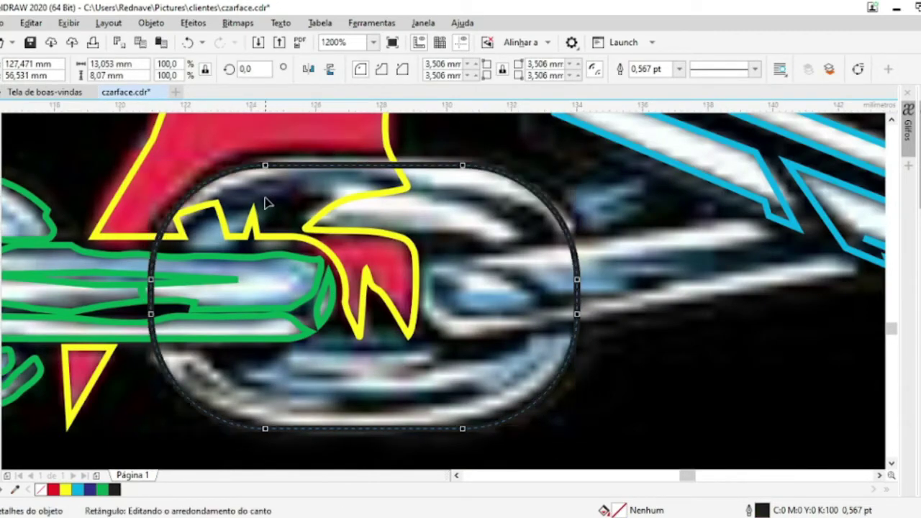
pyautogui.hotkey('ctrl', 'q')
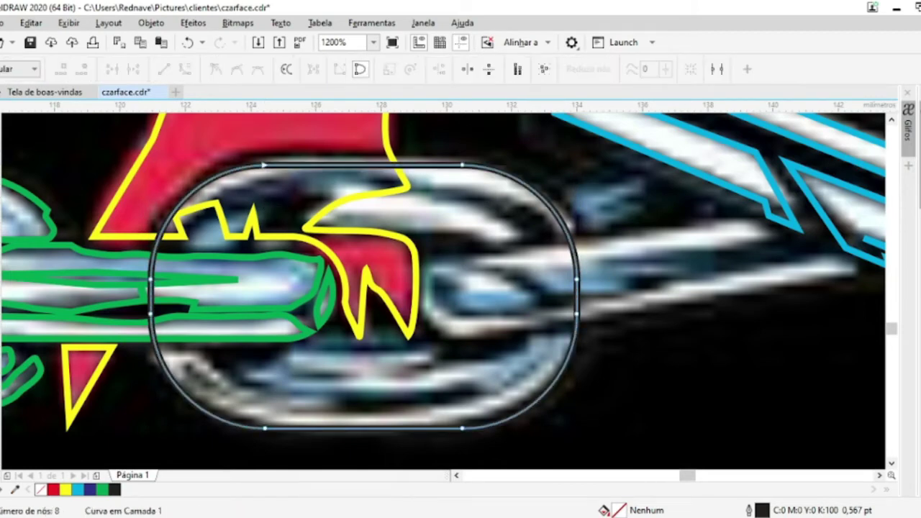
# Reshape it into a smooth oval, nudging the bottom node down and enlarging it slightly
pyautogui.press('space')
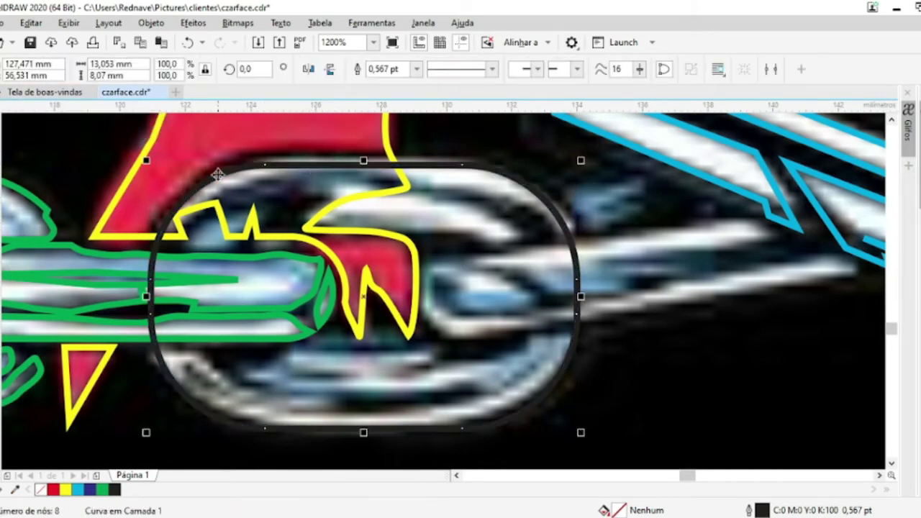
pyautogui.press('space')
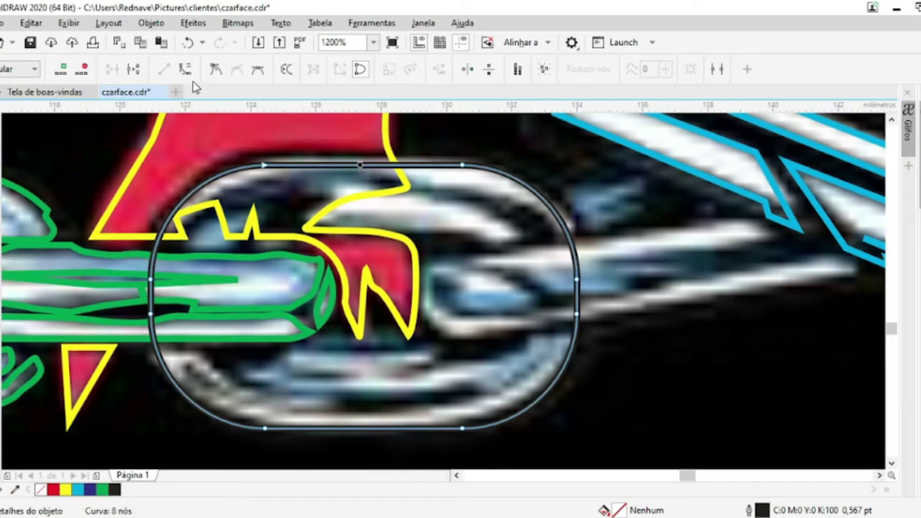
pyautogui.click(352, 164)
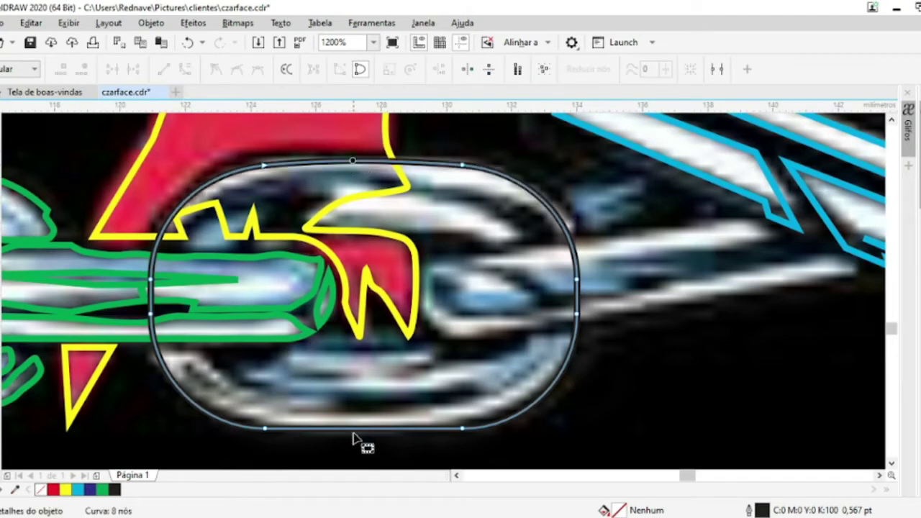
pyautogui.click(185, 69)
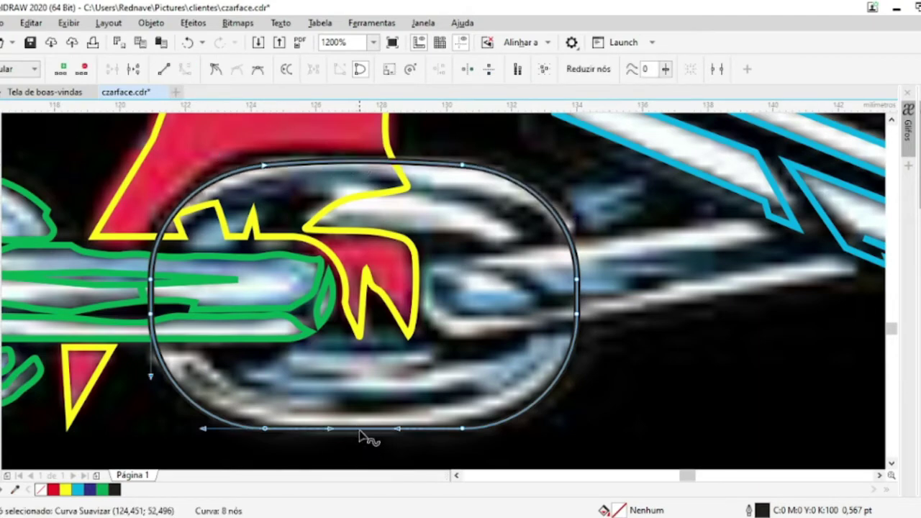
pyautogui.moveTo(360, 436); pyautogui.dragTo(358, 440)
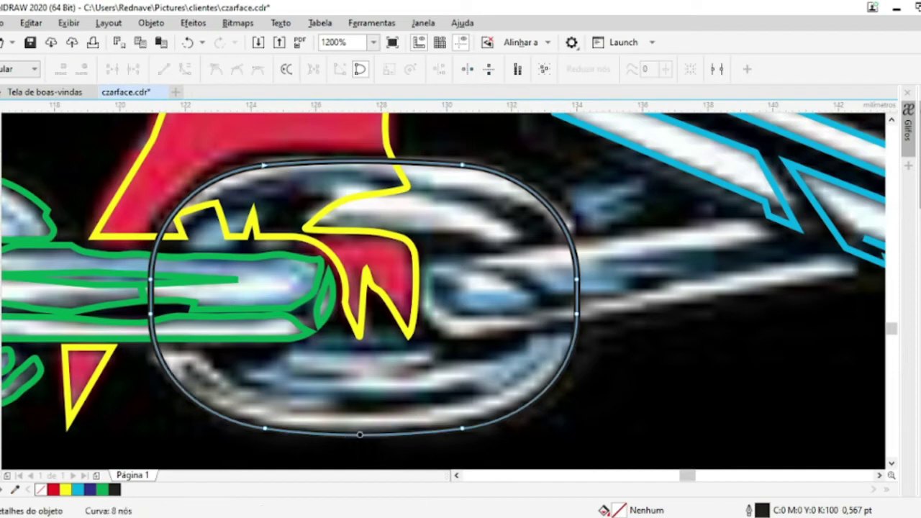
pyautogui.press('space')
pyautogui.moveTo(580, 155); pyautogui.dragTo(598, 145)
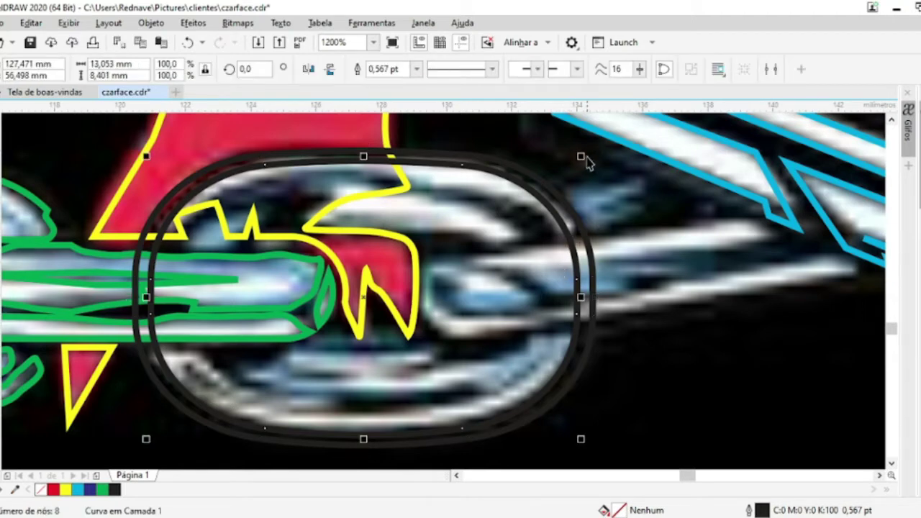
# Intersect a small copy of the oval with the yellow outline to keep the W tip
pyautogui.moveTo(586, 158); pyautogui.dragTo(505, 228)
pyautogui.keyDown('shift'); pyautogui.click(385, 126); pyautogui.keyUp('shift')
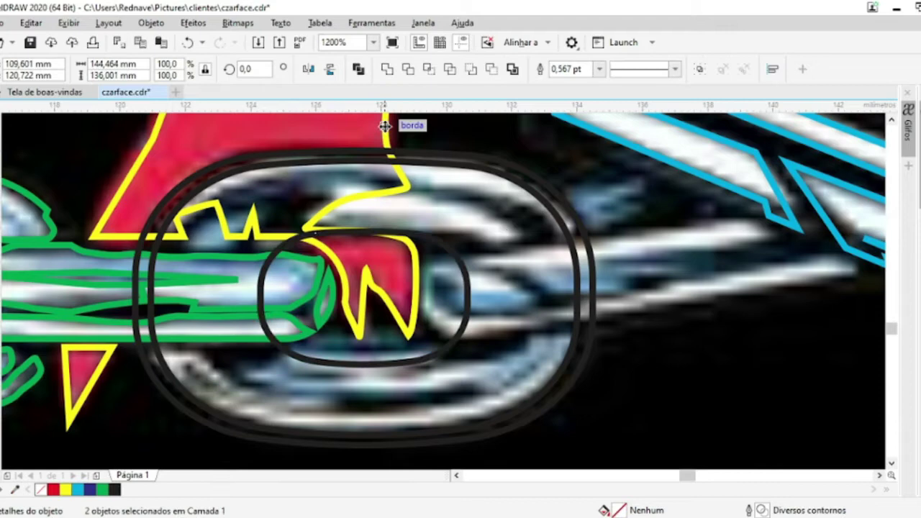
pyautogui.click(429, 70)
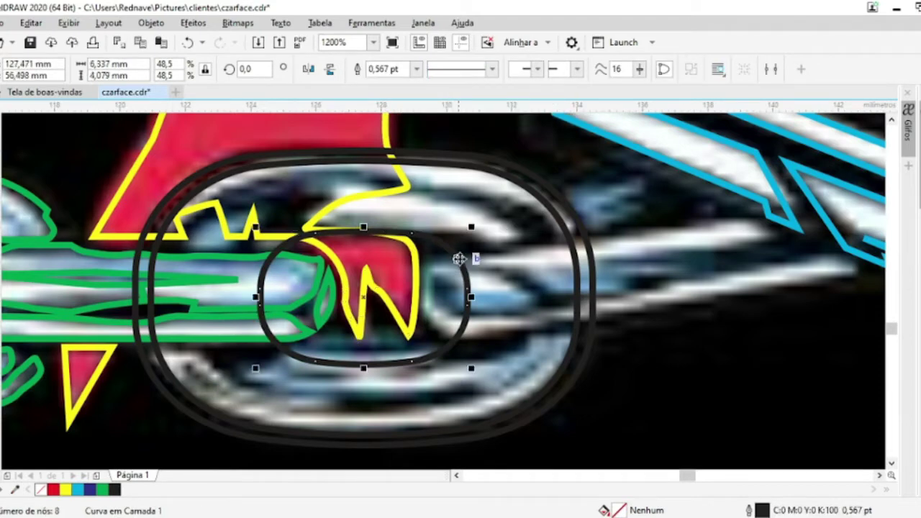
pyautogui.press('Escape')
# Trim the yellow outline with the large oval and delete the extra outer oval
pyautogui.click(569, 208)
pyautogui.keyDown('shift'); pyautogui.click(375, 136); pyautogui.keyUp('shift')
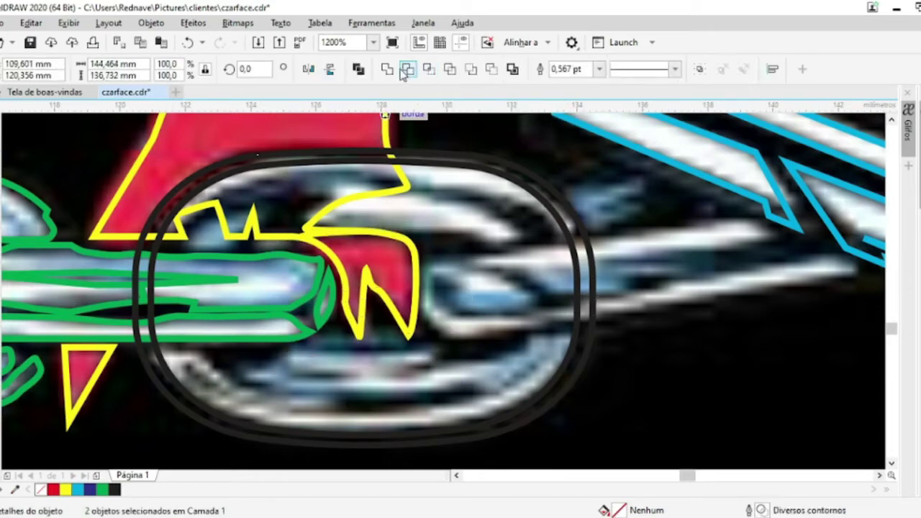
pyautogui.click(403, 68)
pyautogui.click(540, 182)
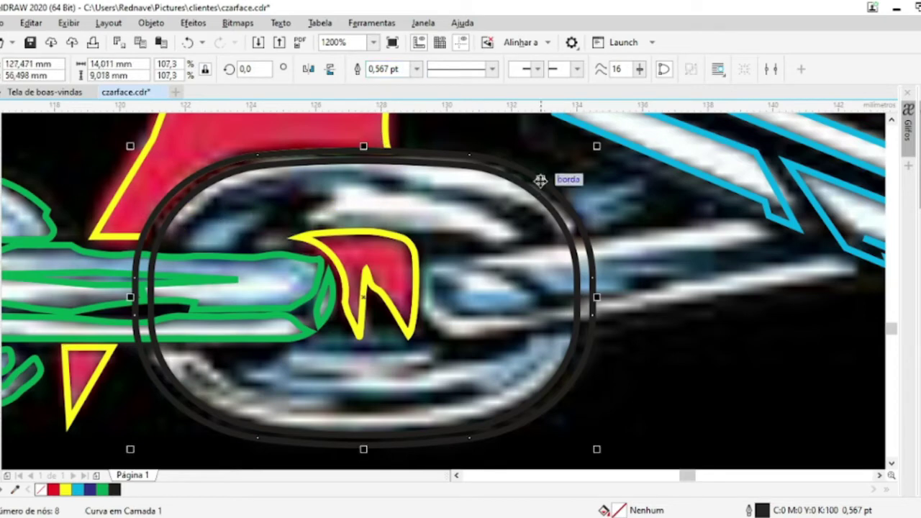
pyautogui.press('Delete')
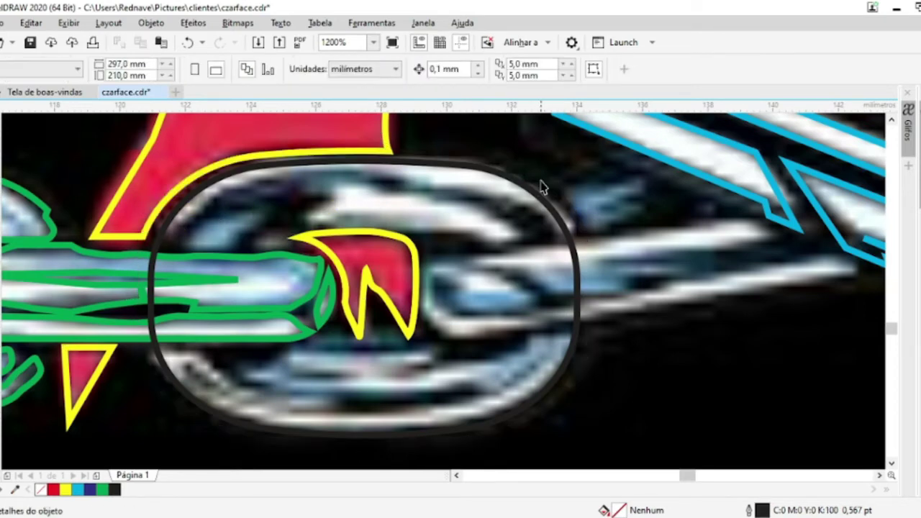
# Trace the middle chain link's upper highlight as a closed Bézier outline
pyautogui.press('F10')
pyautogui.click(134, 193)
pyautogui.click(134, 239)
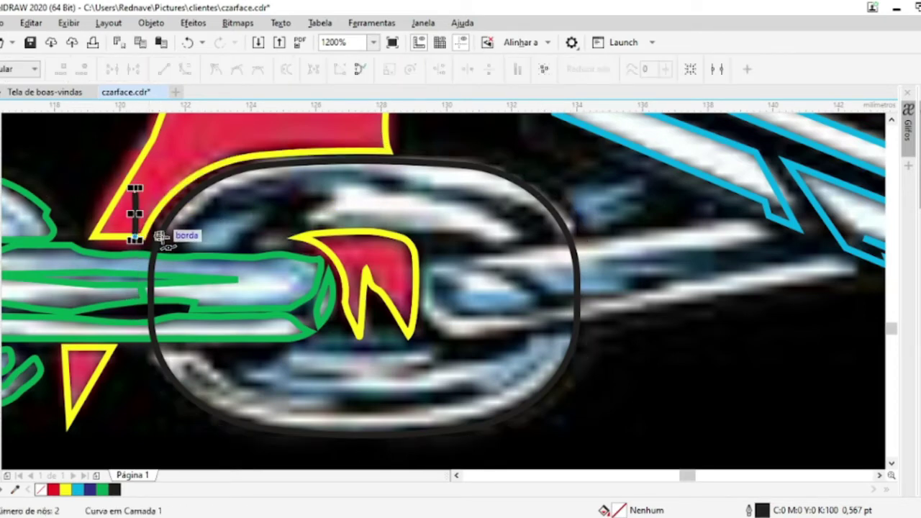
pyautogui.click(332, 190)
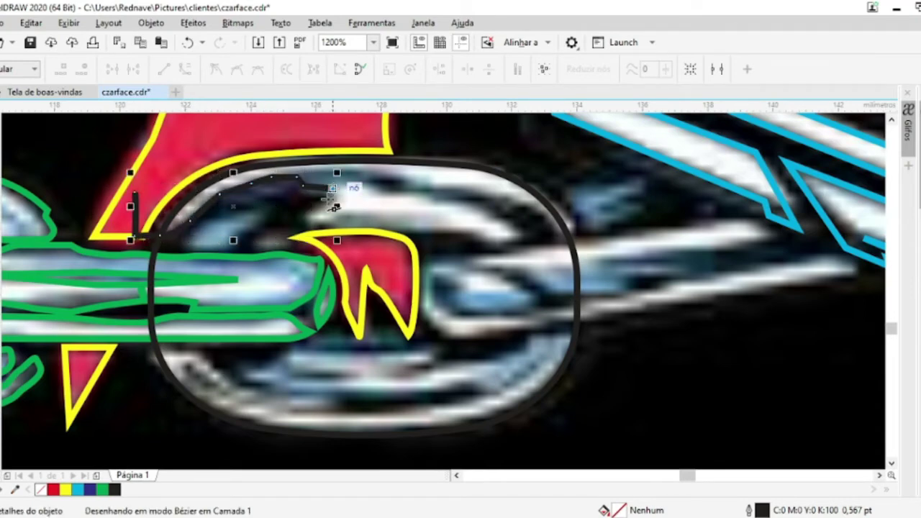
pyautogui.click(311, 216)
pyautogui.moveTo(421, 229); pyautogui.dragTo(450, 234)
pyautogui.click(468, 236)
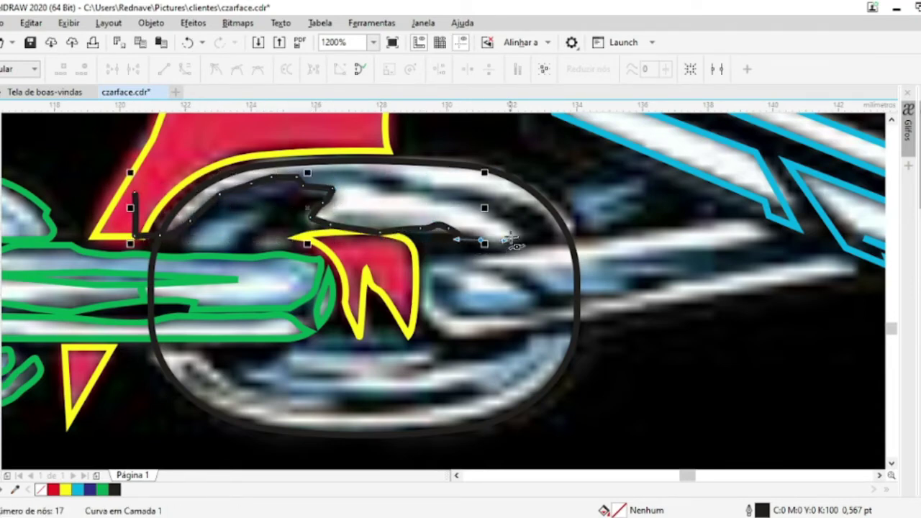
pyautogui.moveTo(512, 231); pyautogui.dragTo(476, 205)
pyautogui.click(417, 194)
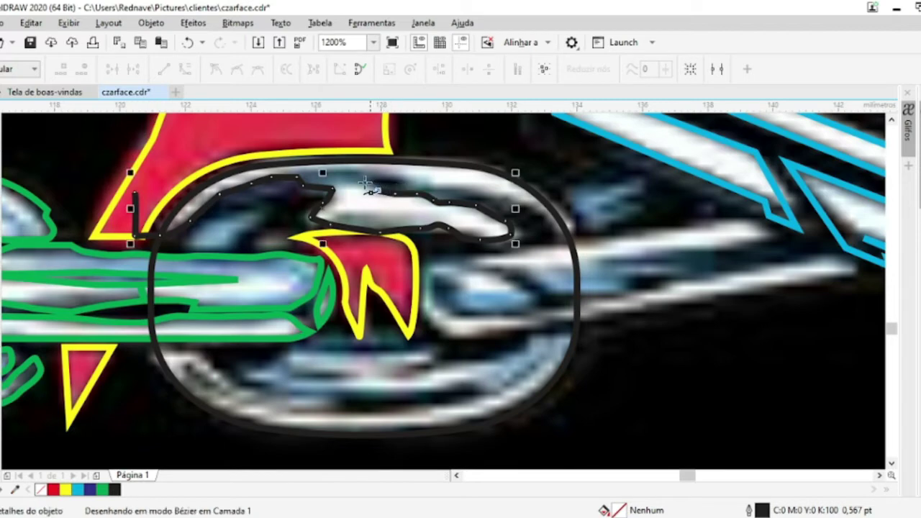
pyautogui.click(485, 208)
pyautogui.click(531, 200)
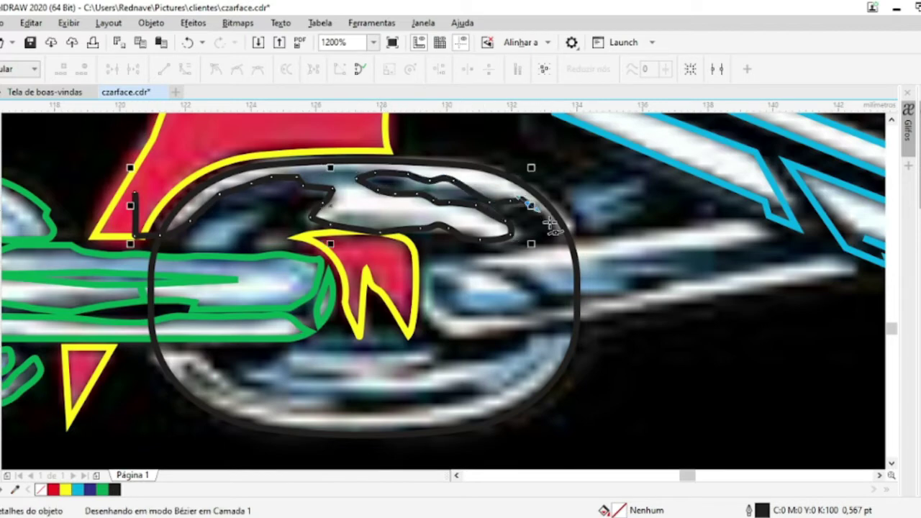
pyautogui.moveTo(583, 199); pyautogui.dragTo(347, 132)
pyautogui.click(184, 143)
pyautogui.click(144, 185)
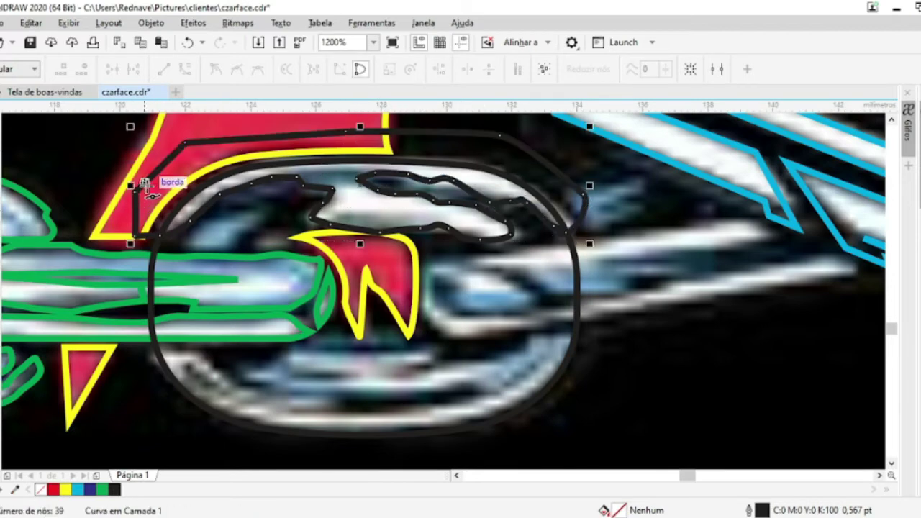
pyautogui.press('space')
# Trim the oval ring with the upper trace and delete the cutting outline
pyautogui.keyDown('shift'); pyautogui.click(245, 416); pyautogui.keyUp('shift')
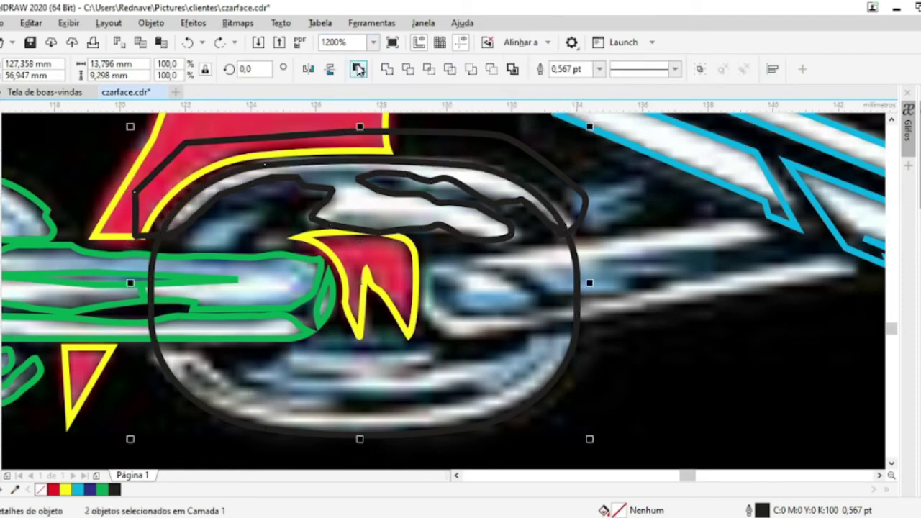
pyautogui.click(408, 69)
pyautogui.press('space')
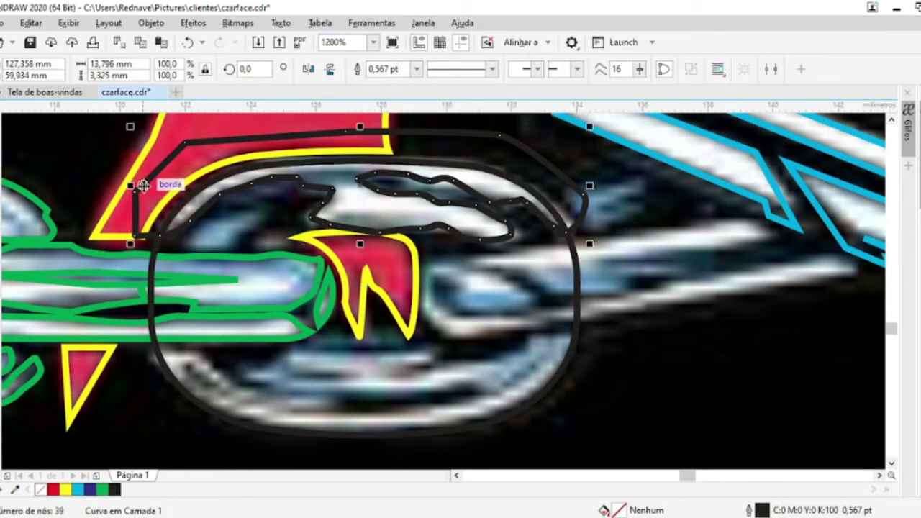
pyautogui.press('Delete')
# Begin a Bézier trace of the lower highlight, zigzagging across to the right
pyautogui.press('space')
pyautogui.scroll(3, 165, 383)
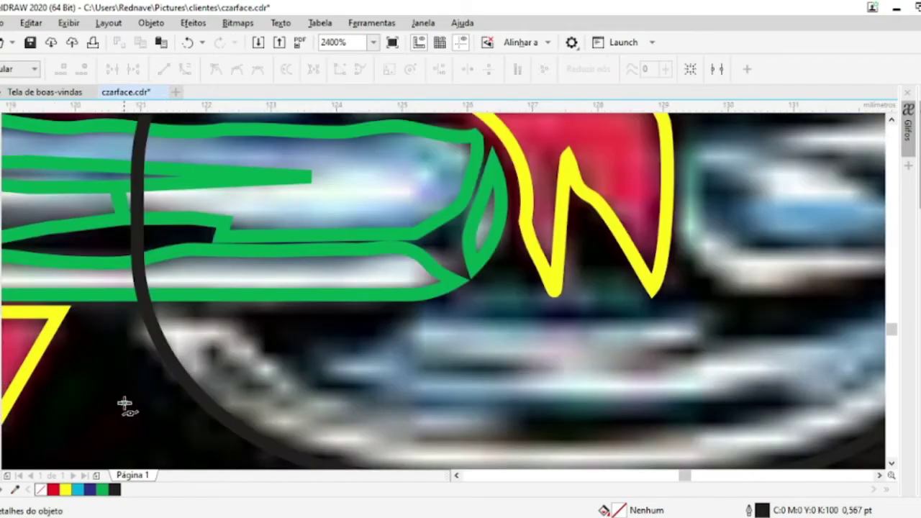
pyautogui.click(122, 405)
pyautogui.moveTo(165, 317); pyautogui.dragTo(255, 342)
pyautogui.click(265, 379)
pyautogui.click(392, 396)
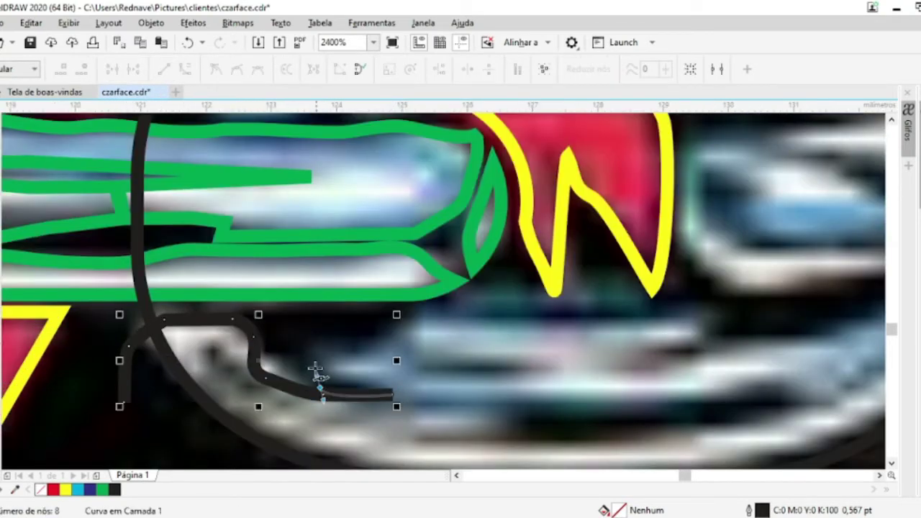
pyautogui.click(339, 348)
pyautogui.click(383, 346)
pyautogui.click(409, 317)
pyautogui.click(452, 326)
pyautogui.moveTo(609, 324); pyautogui.dragTo(715, 329)
pyautogui.click(669, 348)
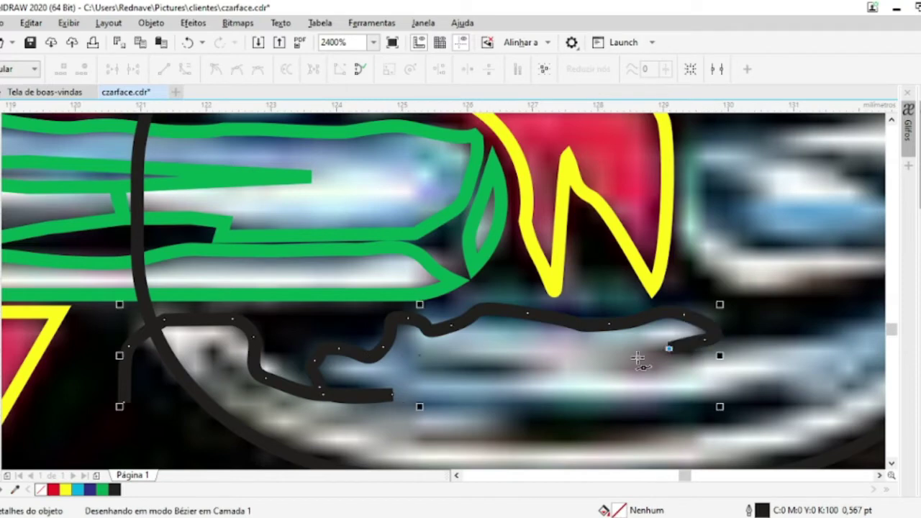
pyautogui.click(423, 361)
pyautogui.click(508, 372)
pyautogui.click(465, 392)
pyautogui.click(520, 405)
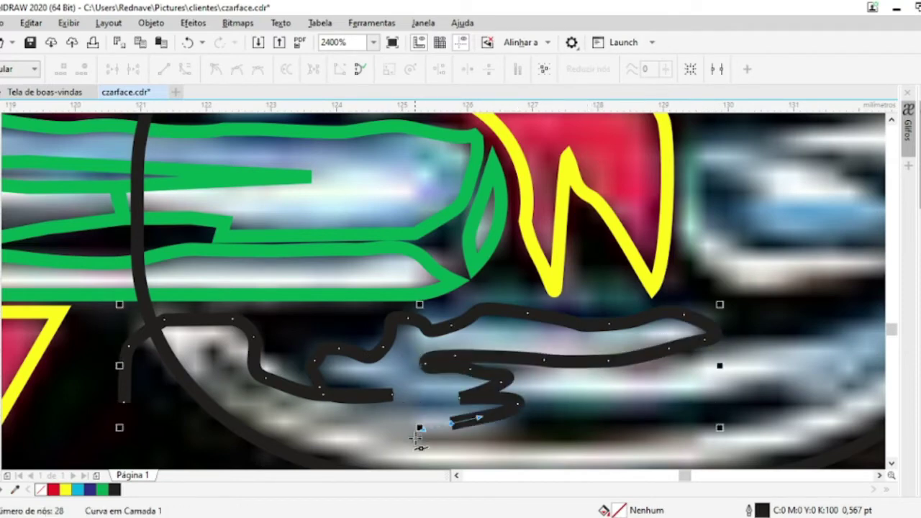
# Continue the lower highlight trace along the link's bottom and right side, closing it
pyautogui.click(388, 437)
pyautogui.click(633, 439)
pyautogui.click(727, 426)
pyautogui.click(786, 409)
pyautogui.click(784, 383)
pyautogui.click(616, 404)
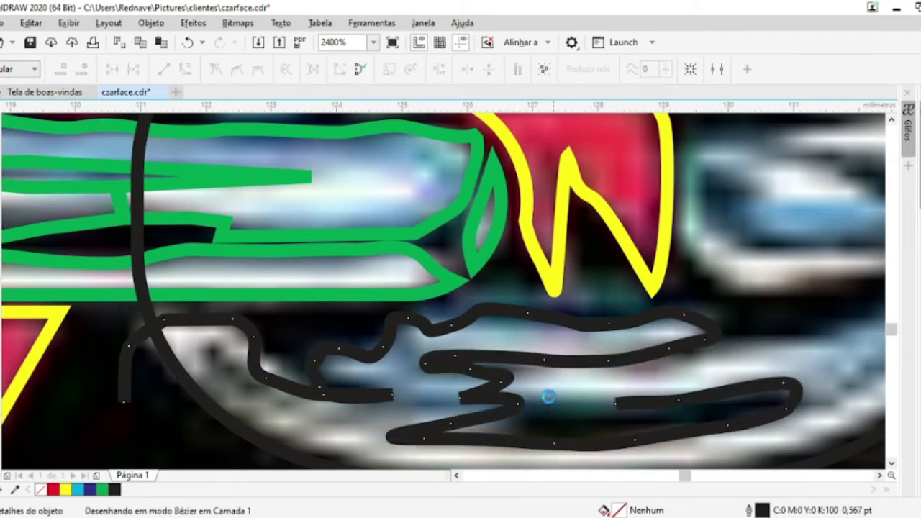
pyautogui.moveTo(547, 382); pyautogui.dragTo(602, 376)
pyautogui.click(720, 335)
pyautogui.scroll(-2, 465, 367)
pyautogui.scroll(2, 627, 371)
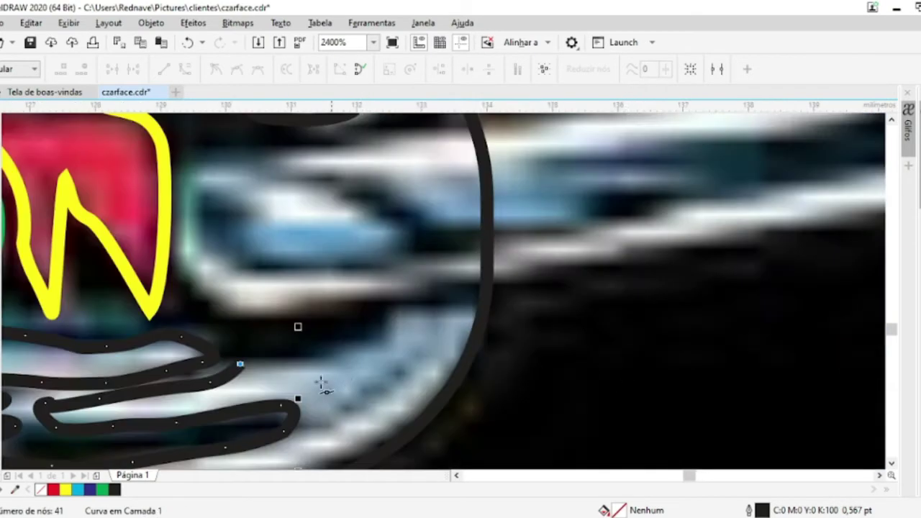
pyautogui.click(286, 358)
pyautogui.moveTo(373, 338)
pyautogui.mouseDown()
pyautogui.moveTo(396, 325)
pyautogui.moveTo(370, 322)
pyautogui.mouseUp()
pyautogui.click(589, 319)
pyautogui.scroll(-2, 589, 318)
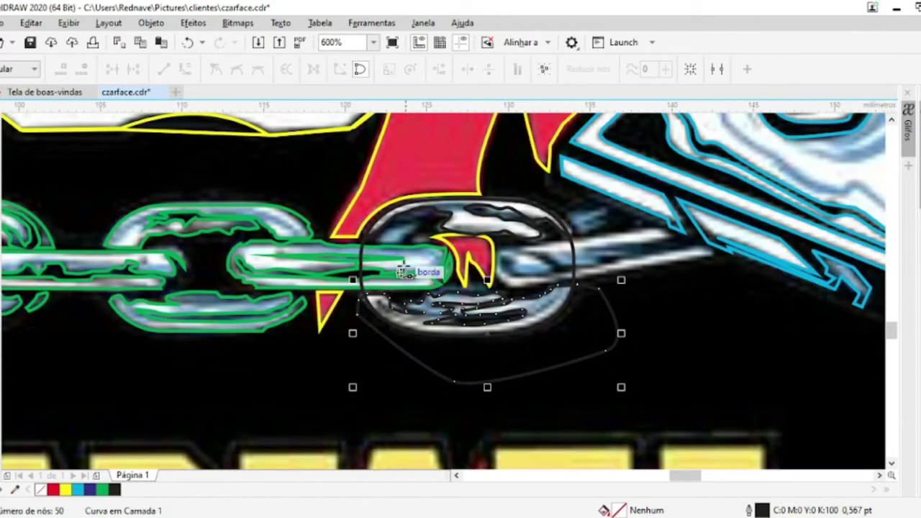
pyautogui.scroll(1, 399, 265)
# Trim the ring with the lower trace, delete the leftover sides, and select the link pieces
pyautogui.press('space')
pyautogui.keyDown('shift'); pyautogui.click(320, 237); pyautogui.keyUp('shift')
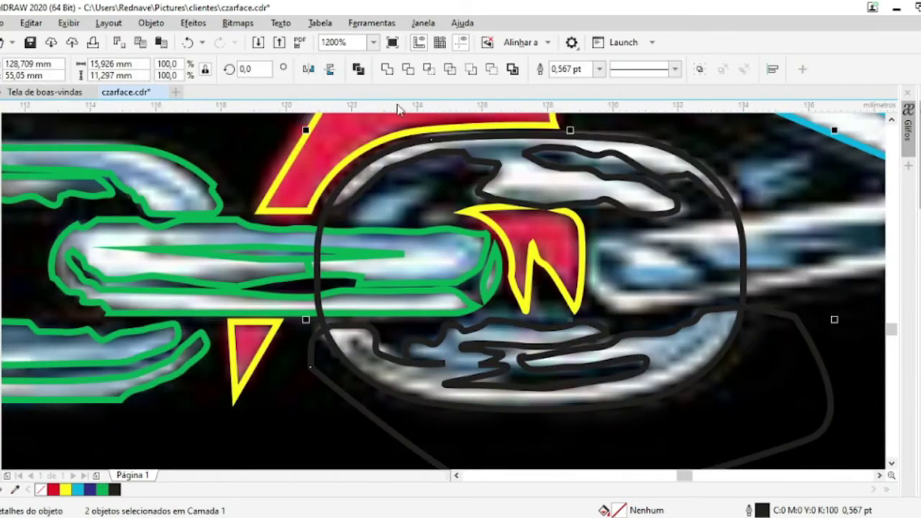
pyautogui.click(430, 69)
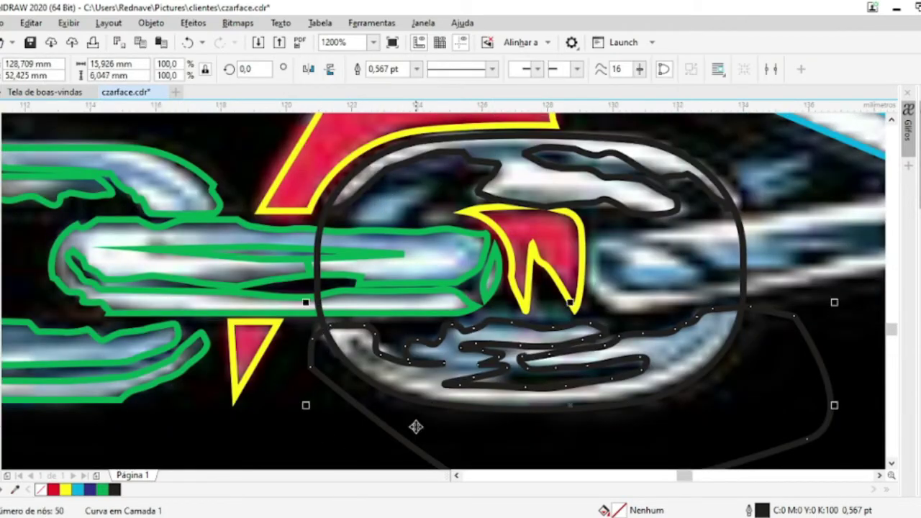
pyautogui.press('Escape')
pyautogui.click(322, 327)
pyautogui.press('Delete')
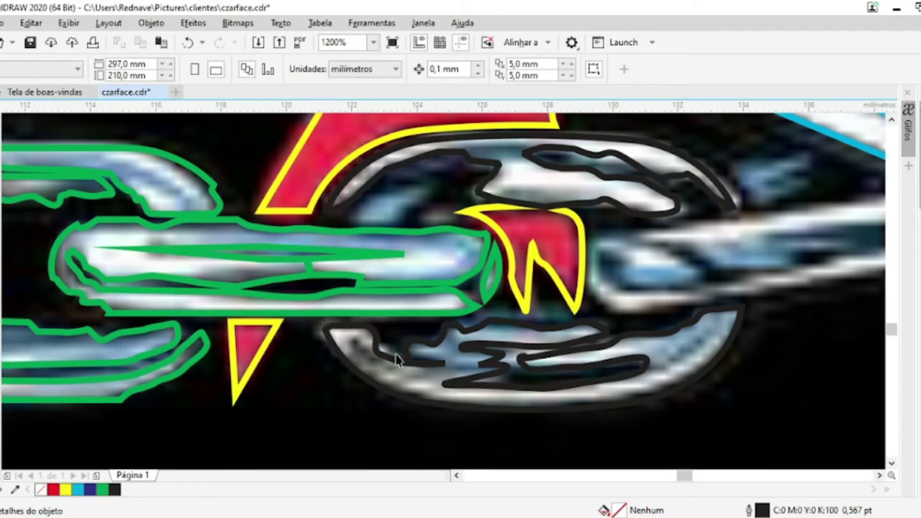
pyautogui.click(397, 360)
pyautogui.keyDown('shift'); pyautogui.click(520, 174); pyautogui.keyUp('shift')
# Merge the traced link pieces into the green chain outline
pyautogui.keyDown('shift'); pyautogui.click(295, 246); pyautogui.keyUp('shift')
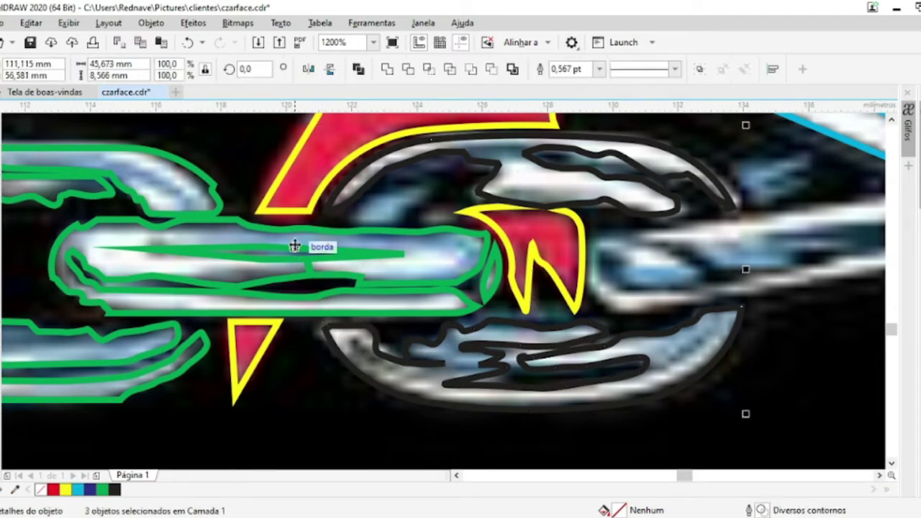
pyautogui.click(361, 68)
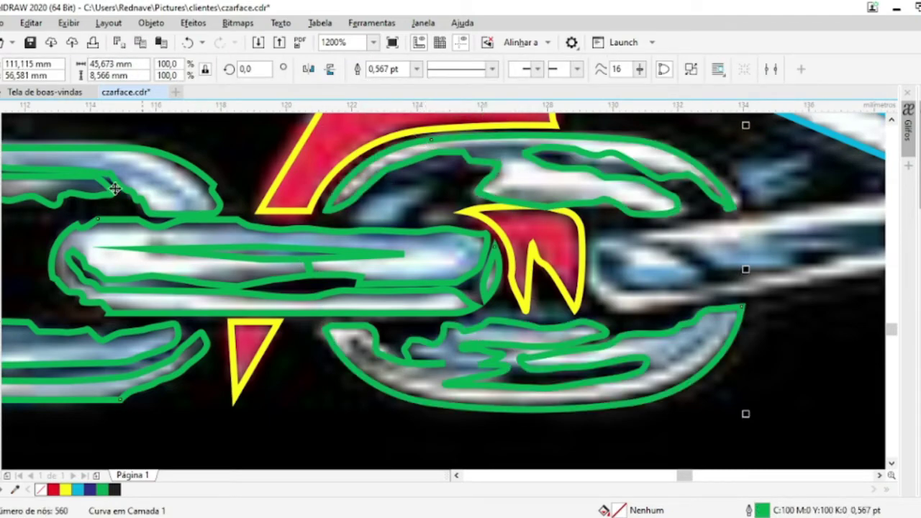
pyautogui.scroll(2, 488, 216)
pyautogui.scroll(-1, 251, 179)
pyautogui.scroll(-2, 243, 171)
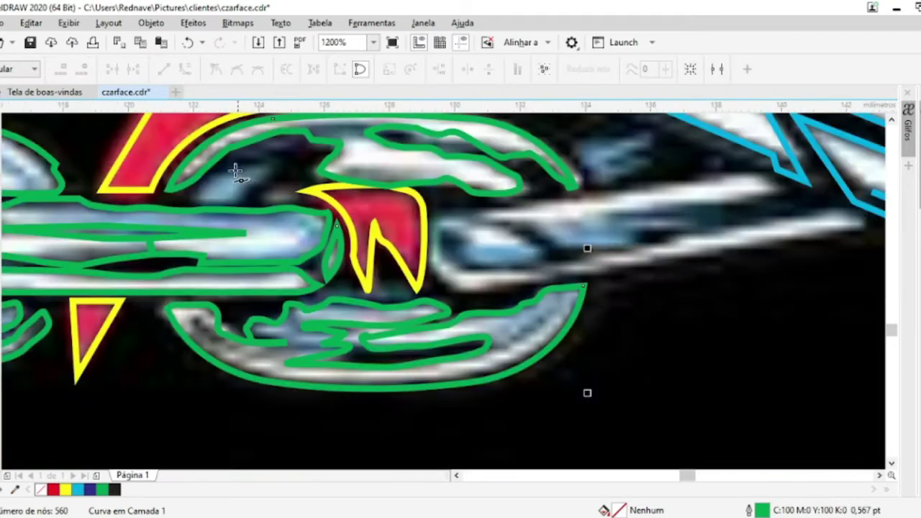
pyautogui.scroll(3, 317, 212)
# Draw two small highlight shapes inside the link and give them green outlines
pyautogui.moveTo(317, 208); pyautogui.dragTo(431, 240)
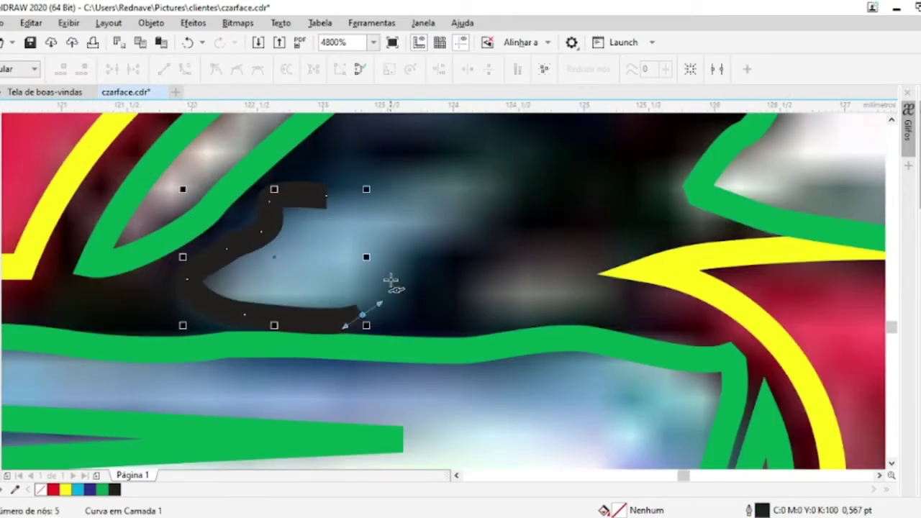
pyautogui.click(520, 179)
pyautogui.click(509, 149)
pyautogui.click(327, 194)
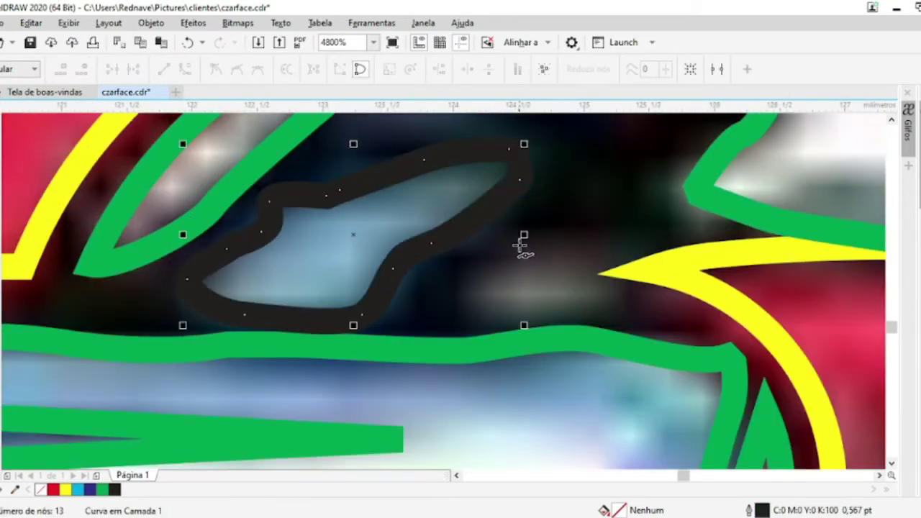
pyautogui.click(577, 278)
pyautogui.click(524, 311)
pyautogui.click(468, 278)
pyautogui.click(558, 258)
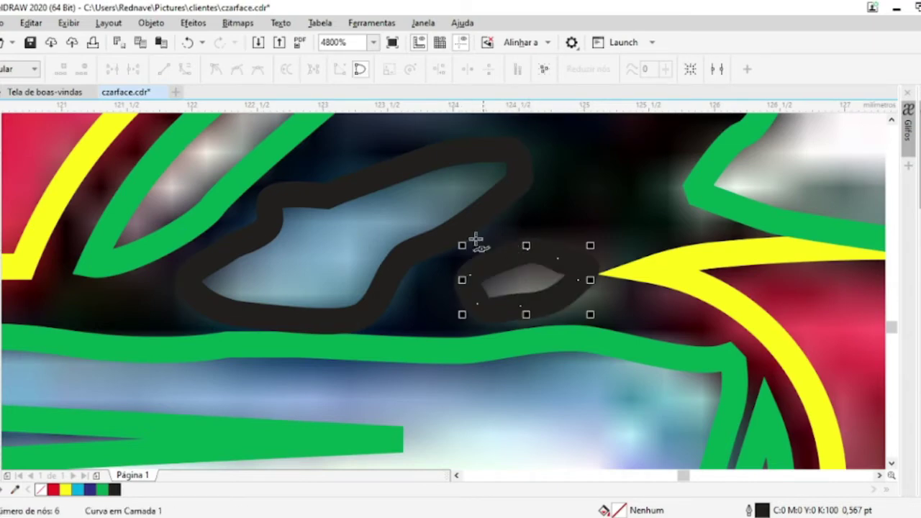
pyautogui.keyDown('shift'); pyautogui.click(407, 247); pyautogui.keyUp('shift')
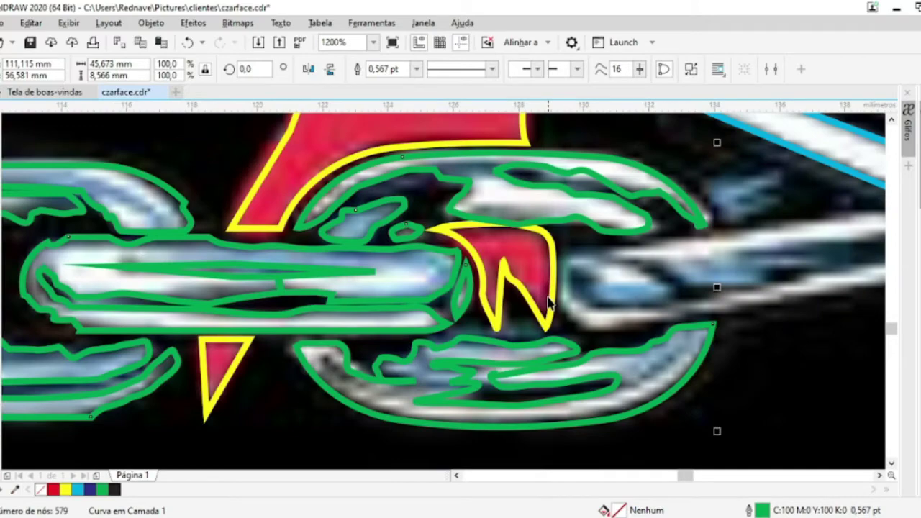
# Combine the black traced curve into the green outline with Ctrl+L
pyautogui.press('F10')
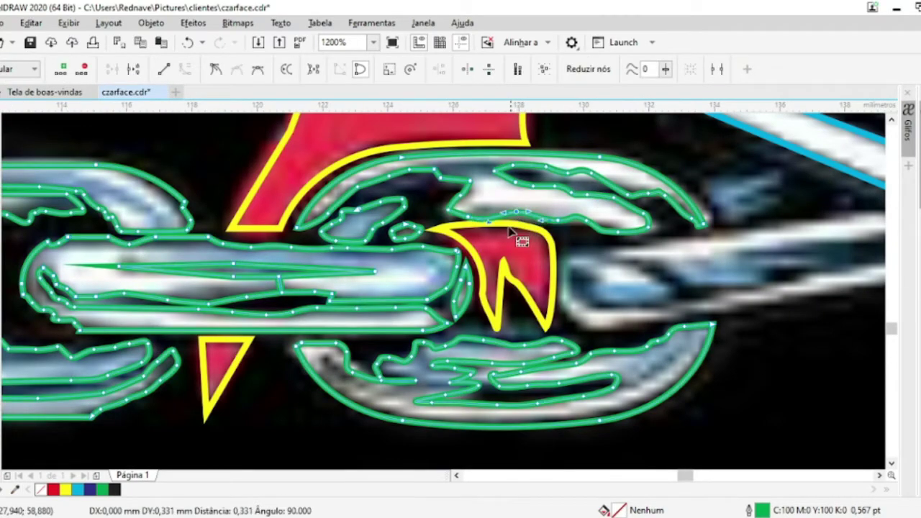
pyautogui.press('space')
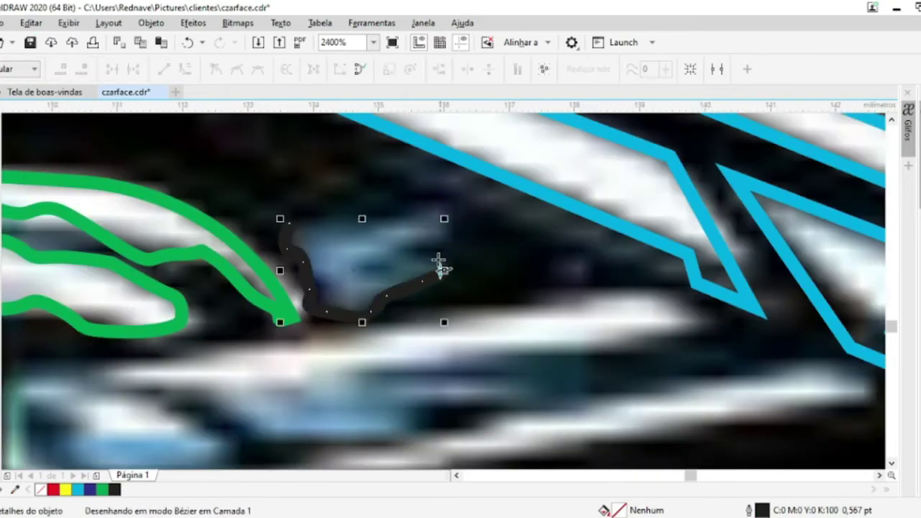
pyautogui.press('space')
pyautogui.keyDown('shift'); pyautogui.click(195, 226); pyautogui.keyUp('shift')
pyautogui.hotkey('ctrl', 'l')
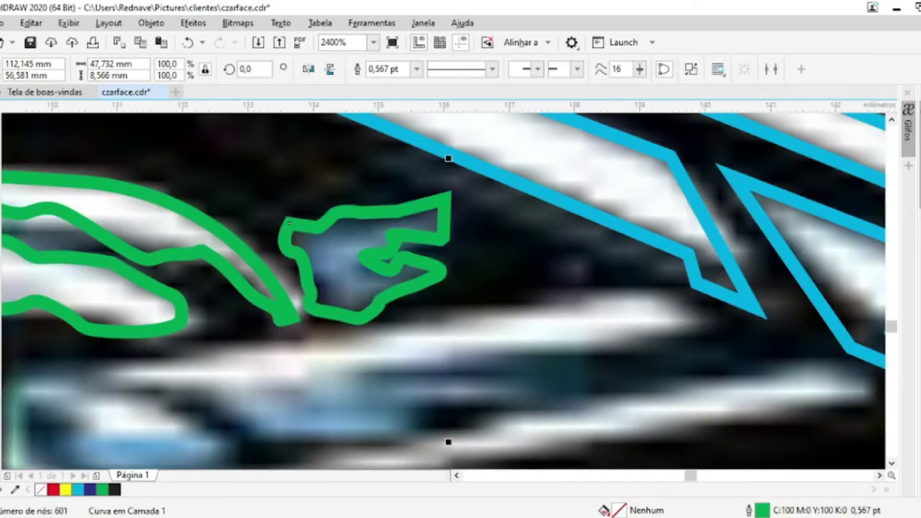
# Draw a rounded rectangle over the link bar and tilt it to the link's angle
pyautogui.scroll(-1, 328, 299)
pyautogui.click(29, 238)
pyautogui.moveTo(287, 231); pyautogui.dragTo(767, 311)
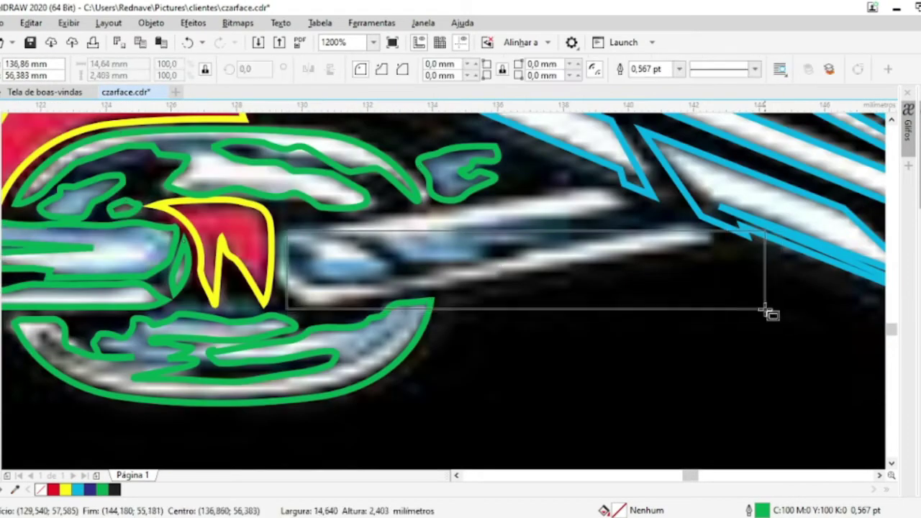
pyautogui.click(490, 274)
pyautogui.moveTo(766, 229); pyautogui.dragTo(761, 199)
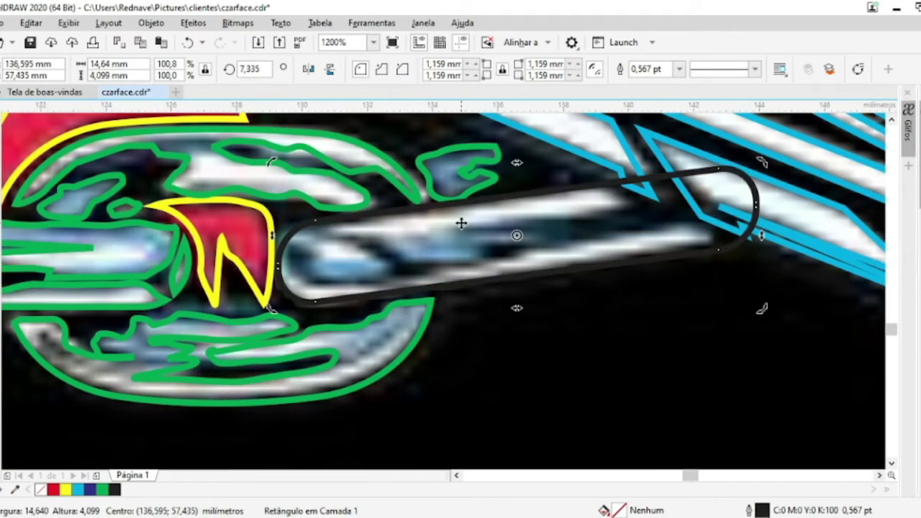
# Draw a short Bézier curve along the link highlight, undoing an unwanted loop
pyautogui.press('F5')
pyautogui.click(625, 181)
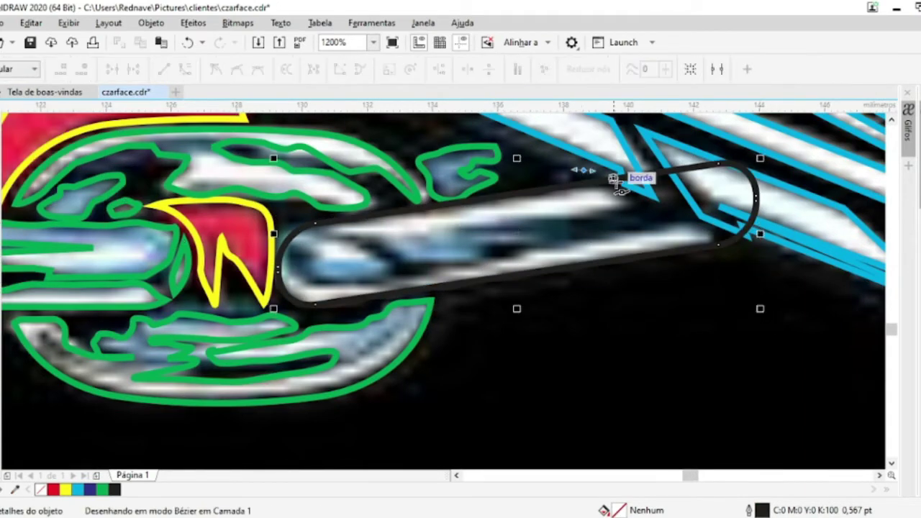
pyautogui.click(467, 227)
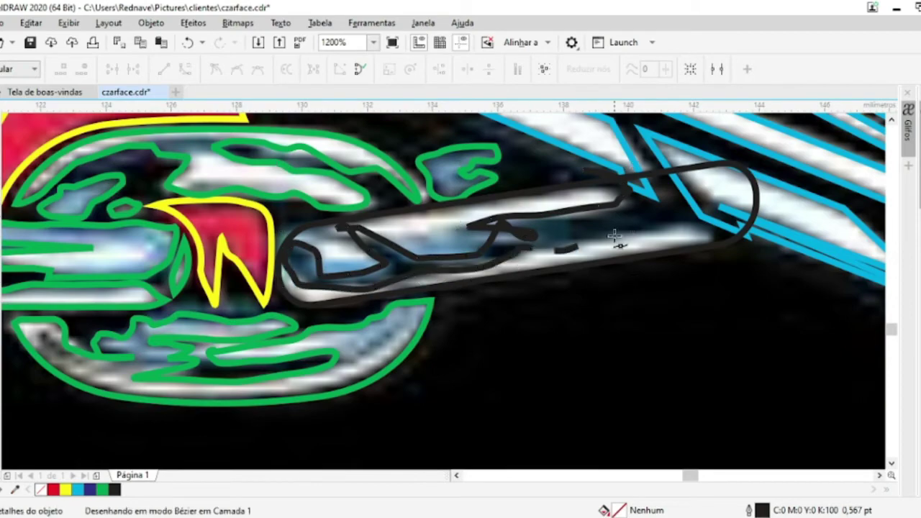
pyautogui.click(579, 162)
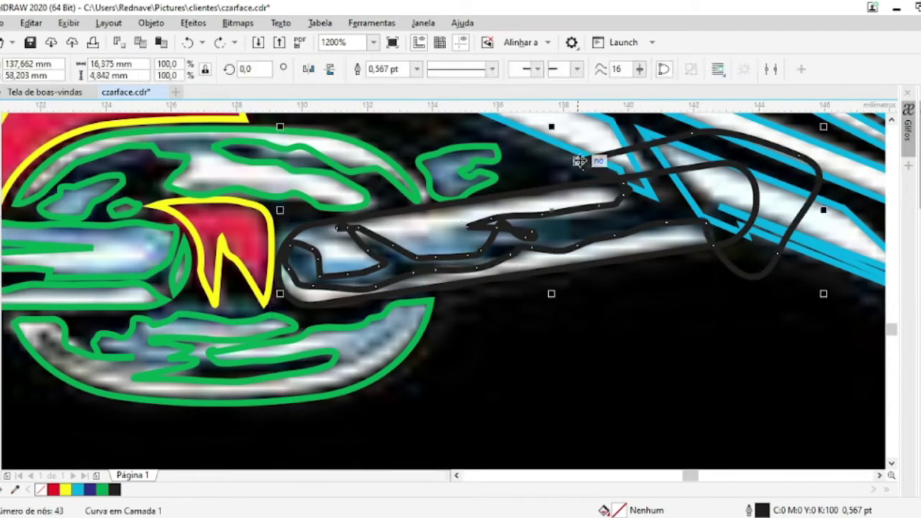
pyautogui.hotkey('ctrl', 'z')
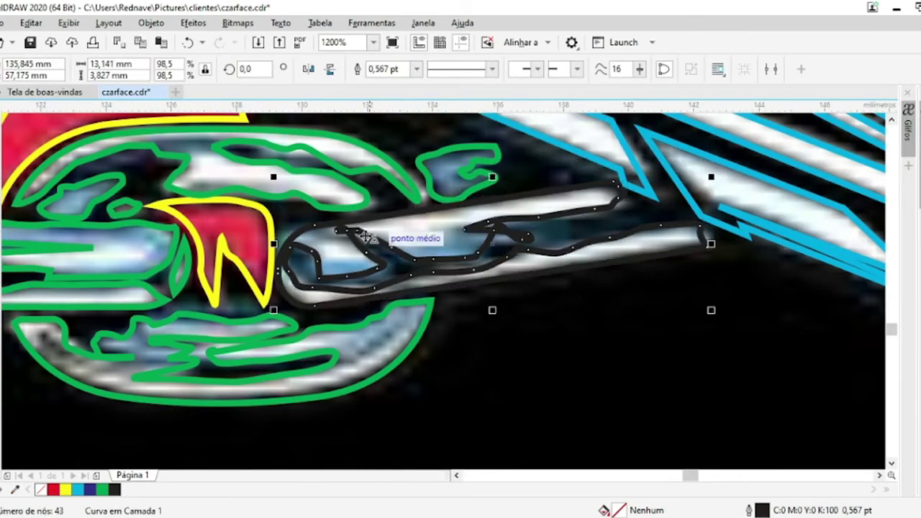
pyautogui.press('Escape')
# Combine the two traced chain pieces into one curve
pyautogui.scroll(-1, 663, 363)
pyautogui.click(82, 336)
pyautogui.keyDown('shift'); pyautogui.click(547, 464); pyautogui.keyUp('shift')
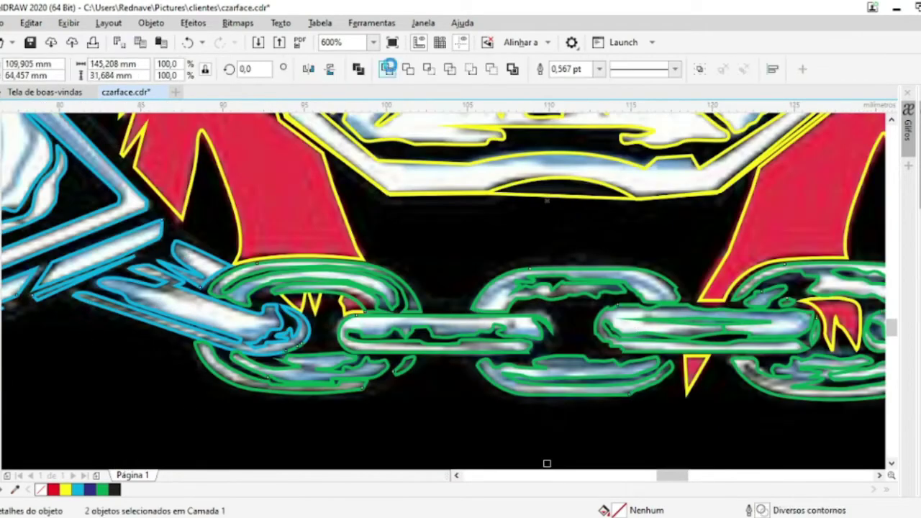
pyautogui.hotkey('ctrl', 'l')
# Move the CZARFACE lettering below the artwork, remove its red fill, and outline it yellow
pyautogui.scroll(-6, 298, 206)
pyautogui.moveTo(51, 293); pyautogui.dragTo(411, 297)
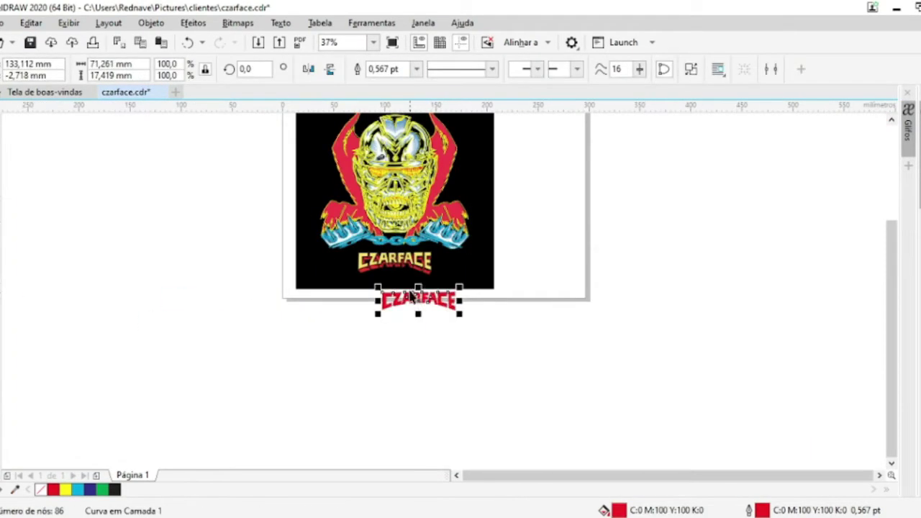
pyautogui.scroll(4, 410, 297)
pyautogui.scroll(2, 345, 216)
pyautogui.click(41, 490)
pyautogui.rightClick(65, 489)
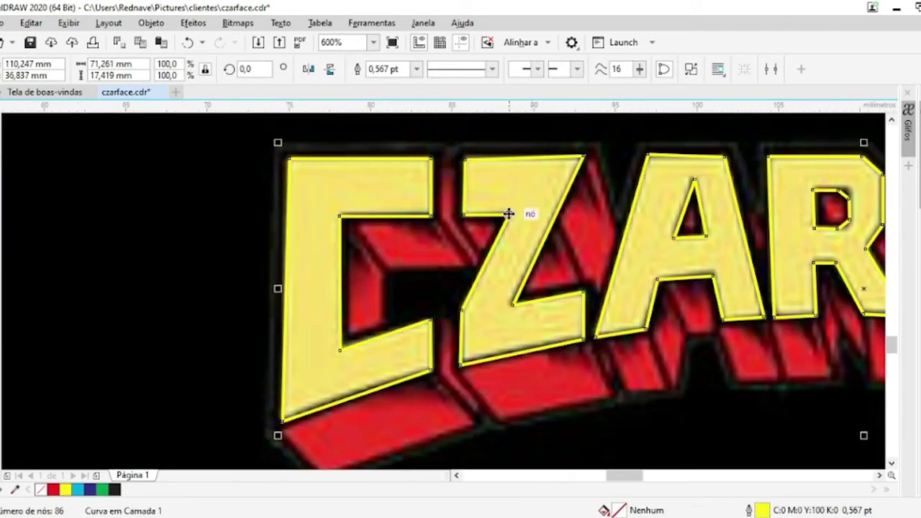
# Drag an offset copy over the red shadow and delete an extra node
pyautogui.scroll(-3, 508, 209)
pyautogui.scroll(3, 729, 237)
pyautogui.hscroll(-5, 245, 301)
pyautogui.moveTo(245, 300); pyautogui.dragTo(283, 360)
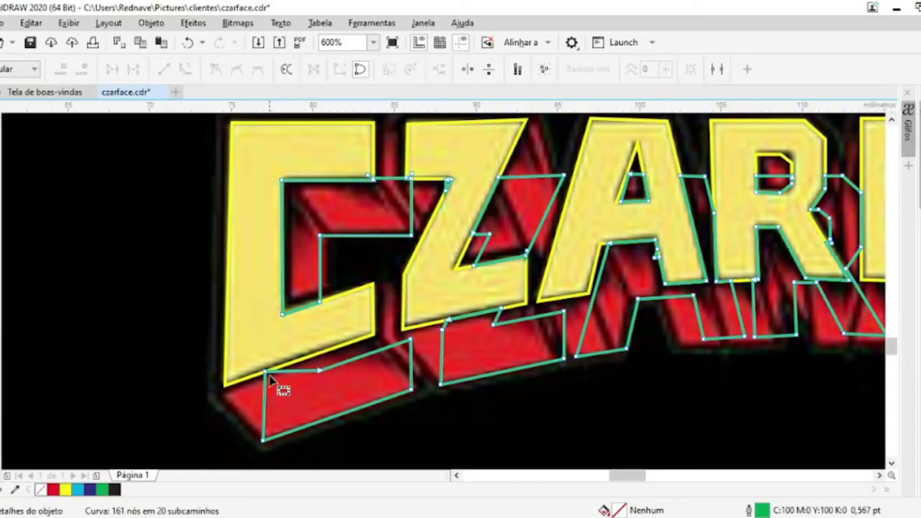
pyautogui.doubleClick(269, 375)
# Fit the first green shadow nodes onto the red extrusion blocks
pyautogui.scroll(1, 480, 377)
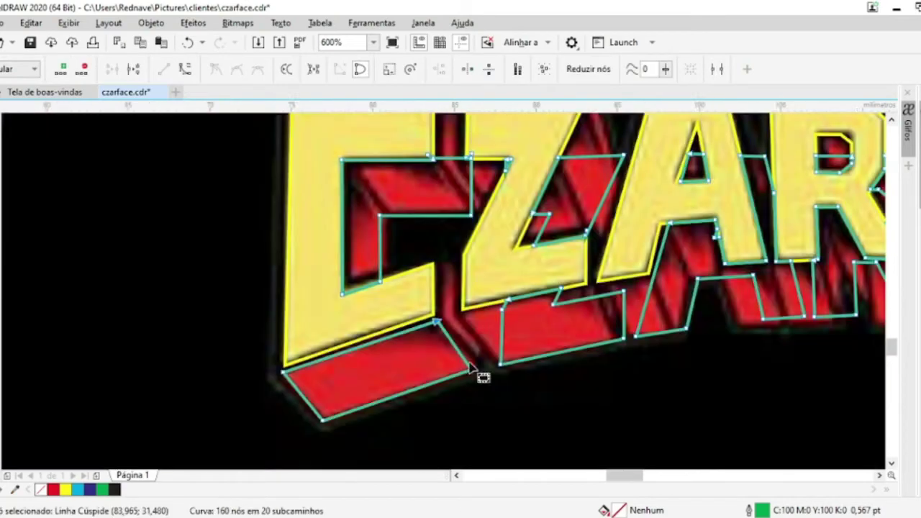
pyautogui.scroll(2, 448, 345)
pyautogui.click(648, 227)
pyautogui.moveTo(529, 261); pyautogui.dragTo(460, 274)
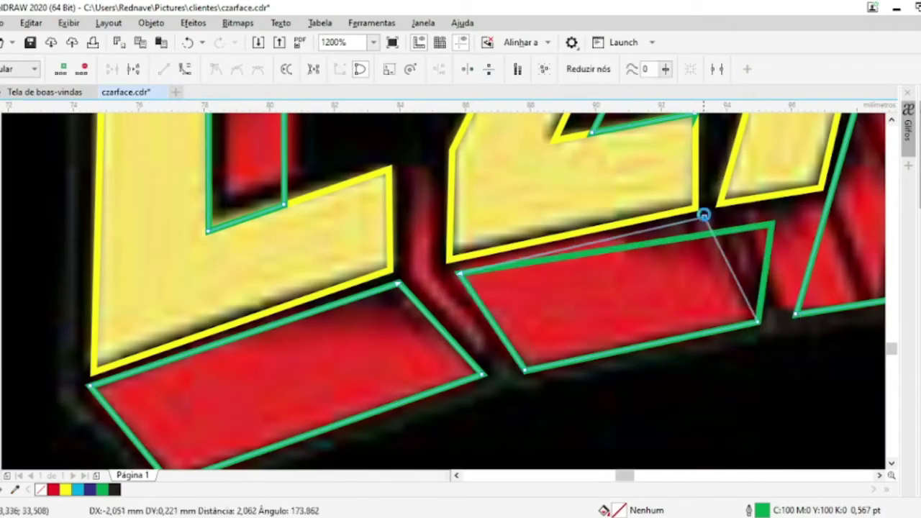
pyautogui.moveTo(704, 214); pyautogui.dragTo(704, 214)
pyautogui.scroll(1, 691, 252)
pyautogui.hscroll(2, 690, 280)
pyautogui.moveTo(603, 284); pyautogui.dragTo(603, 282)
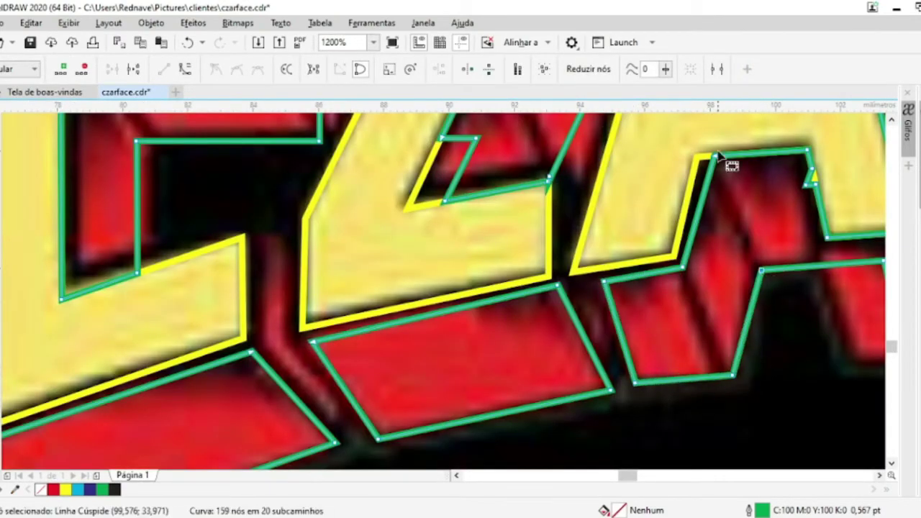
pyautogui.moveTo(809, 190); pyautogui.dragTo(822, 195)
# Reshape the green outline along the A's and R's red shadows
pyautogui.scroll(-3, 823, 195)
pyautogui.scroll(3, 493, 268)
pyautogui.moveTo(547, 272); pyautogui.dragTo(493, 268)
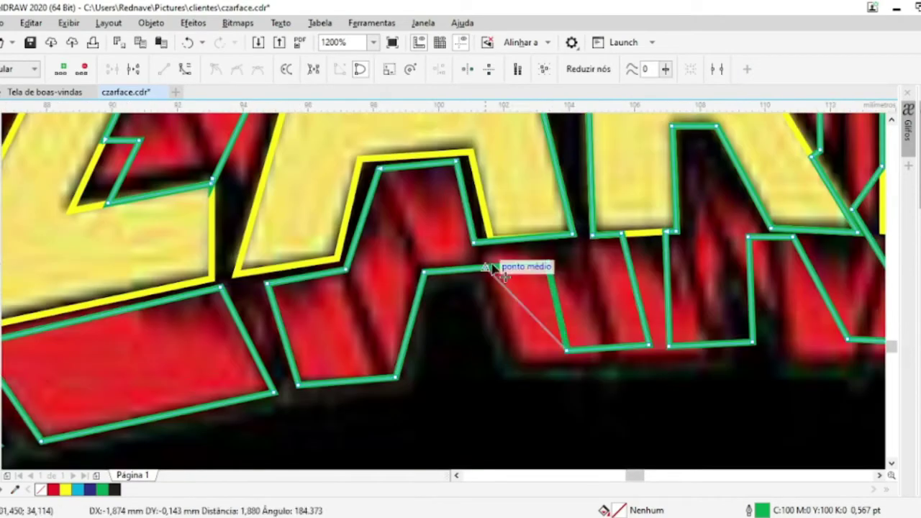
pyautogui.moveTo(617, 264); pyautogui.dragTo(581, 255)
pyautogui.scroll(3, 553, 237)
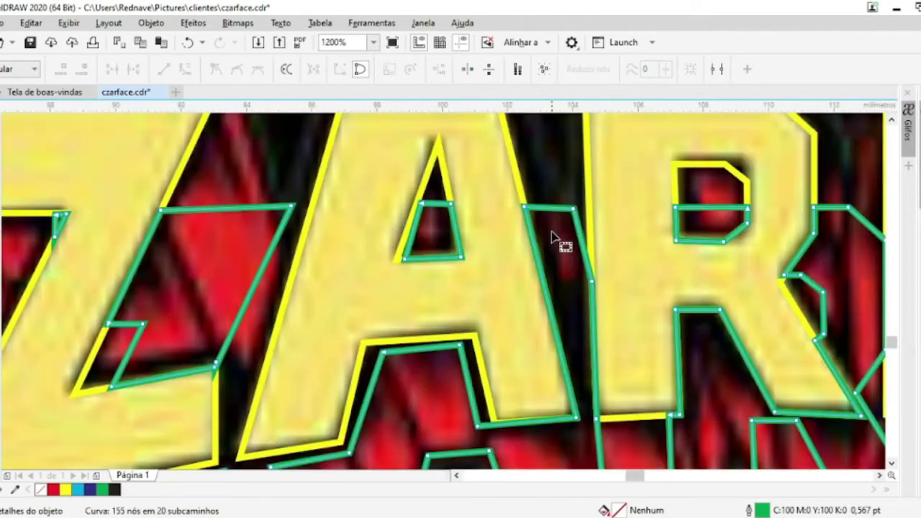
pyautogui.scroll(-3, 576, 302)
pyautogui.scroll(3, 627, 375)
pyautogui.moveTo(647, 299); pyautogui.dragTo(569, 317)
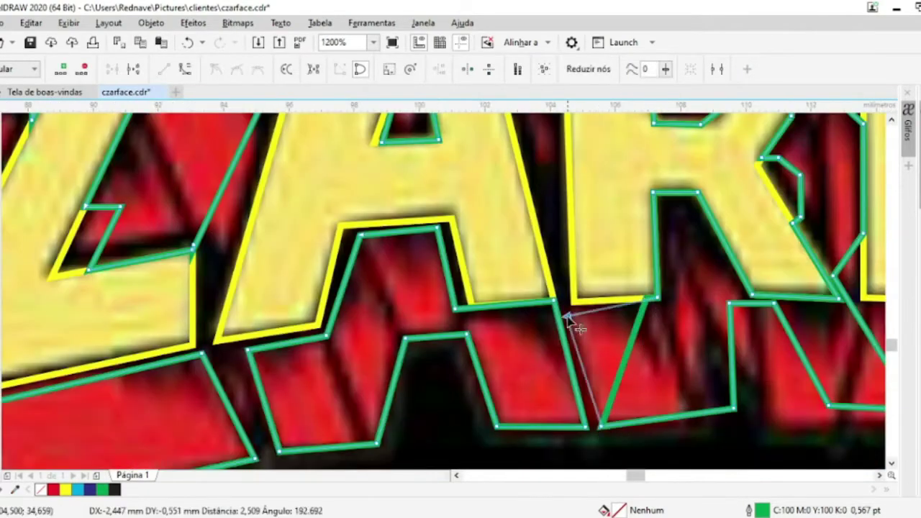
pyautogui.moveTo(672, 216); pyautogui.dragTo(668, 207)
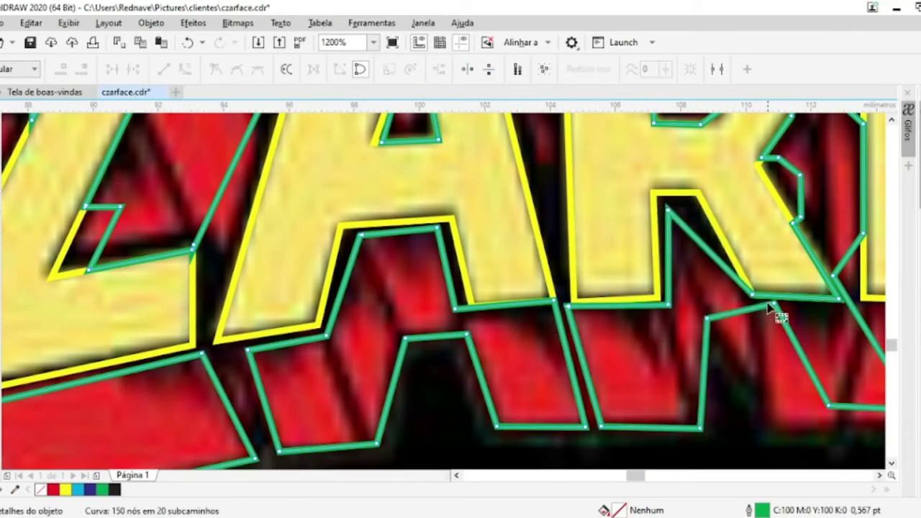
pyautogui.moveTo(777, 312); pyautogui.dragTo(766, 384)
pyautogui.scroll(-3, 765, 384)
pyautogui.scroll(3, 849, 368)
pyautogui.scroll(-3, 840, 362)
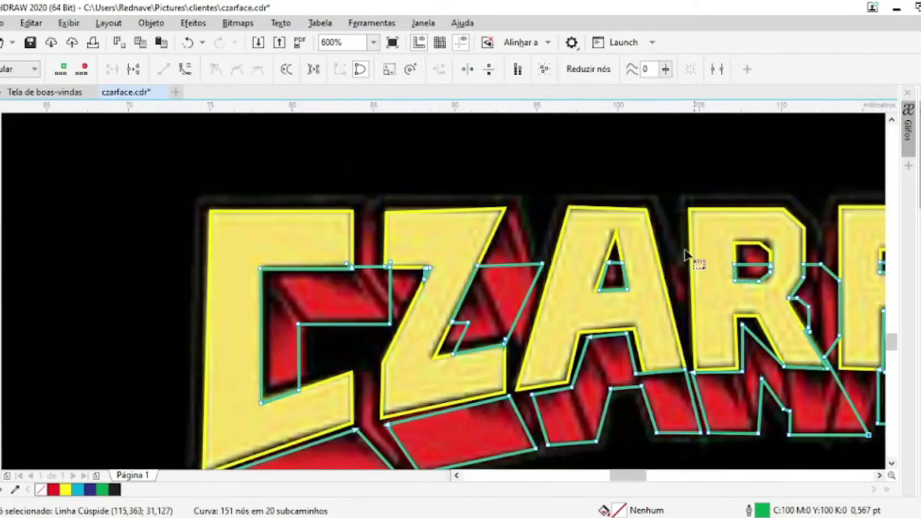
# Delete then restore the inner subpaths, and select two nodes of the A's inner trapezoid
pyautogui.press('Delete')
pyautogui.press('Delete')
pyautogui.scroll(3, 519, 260)
pyautogui.hotkey('ctrl', 'z')
pyautogui.hotkey('ctrl', 'z')
pyautogui.scroll(3, 519, 260)
pyautogui.moveTo(319, 391); pyautogui.dragTo(774, 295)
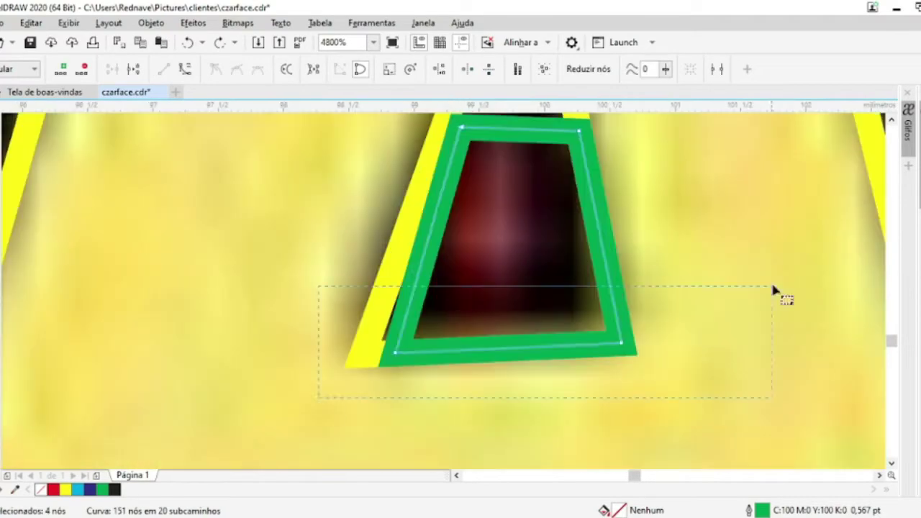
pyautogui.scroll(1, 653, 206)
pyautogui.scroll(-3, 562, 302)
pyautogui.scroll(1, 641, 267)
# Fit the green inner outline to the R's hole, deleting one node
pyautogui.moveTo(548, 371); pyautogui.dragTo(611, 314)
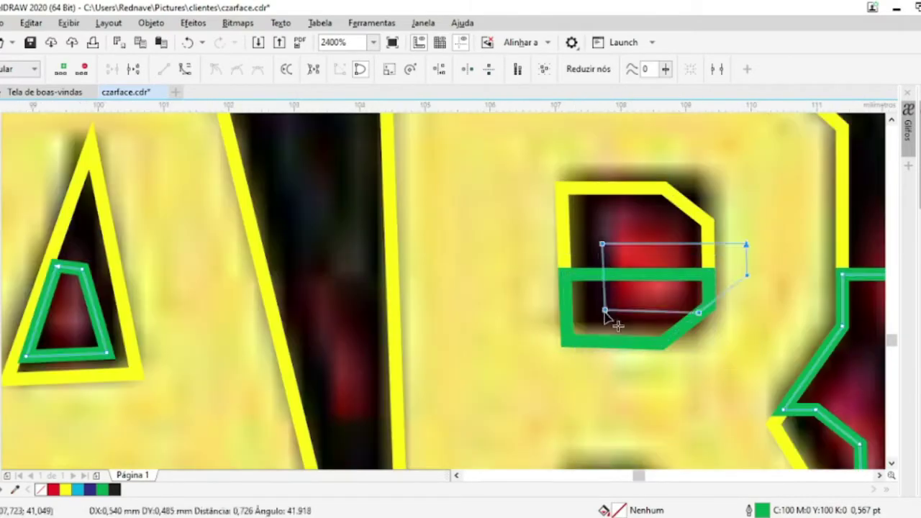
pyautogui.moveTo(603, 248); pyautogui.dragTo(602, 211)
pyautogui.press('Delete')
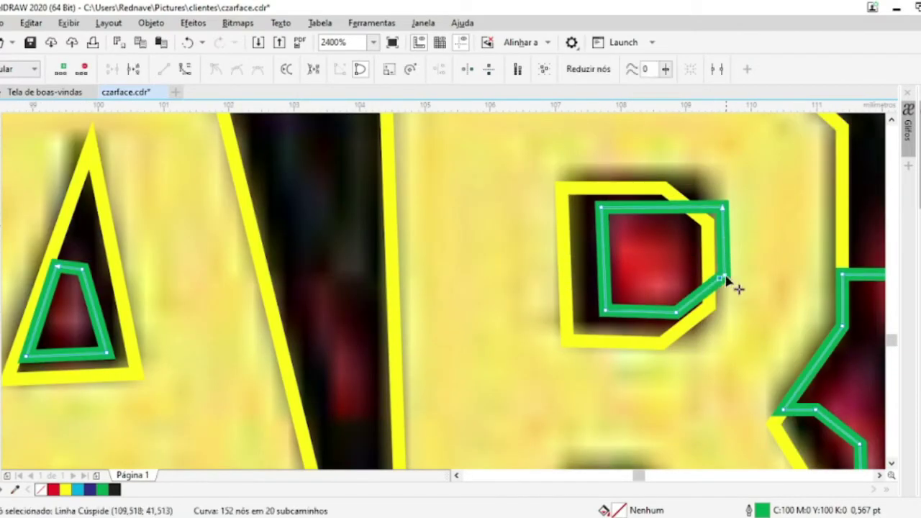
pyautogui.moveTo(736, 288); pyautogui.dragTo(695, 301)
pyautogui.moveTo(724, 209); pyautogui.dragTo(691, 242)
pyautogui.scroll(2, 675, 284)
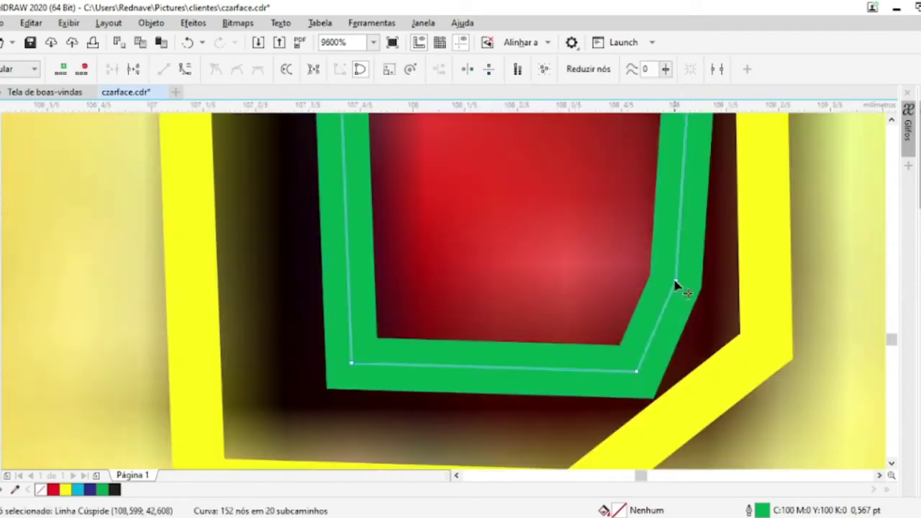
pyautogui.scroll(-5, 609, 329)
pyautogui.scroll(2, 644, 376)
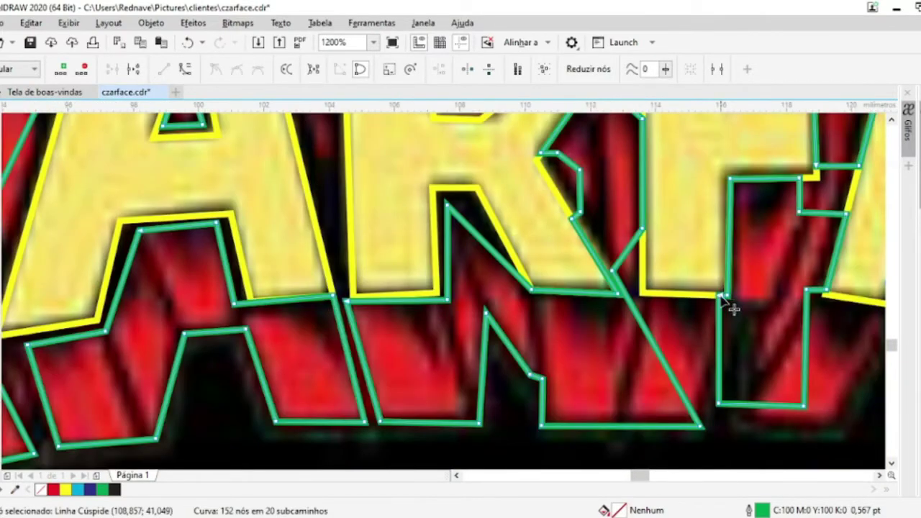
pyautogui.moveTo(722, 297); pyautogui.dragTo(747, 405)
pyautogui.moveTo(611, 272); pyautogui.dragTo(640, 294)
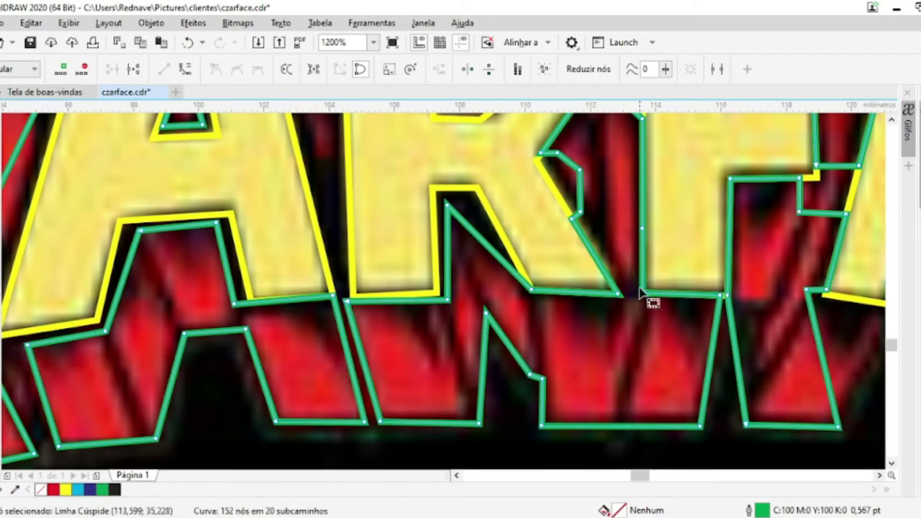
# Delete the stray green subpath inside the F and reshape the outline around the F
pyautogui.scroll(-2, 568, 234)
pyautogui.scroll(2, 611, 208)
pyautogui.scroll(-2, 610, 293)
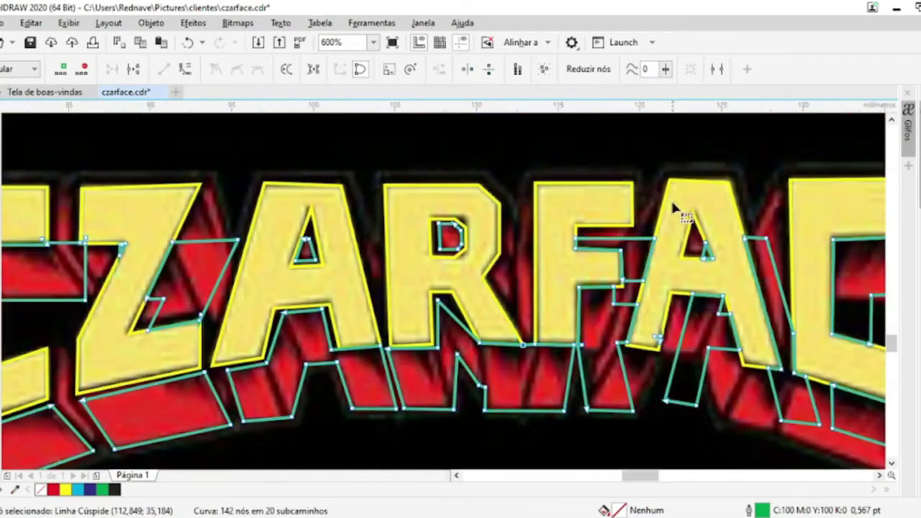
pyautogui.scroll(2, 671, 199)
pyautogui.moveTo(482, 206); pyautogui.dragTo(620, 295)
pyautogui.press('Delete')
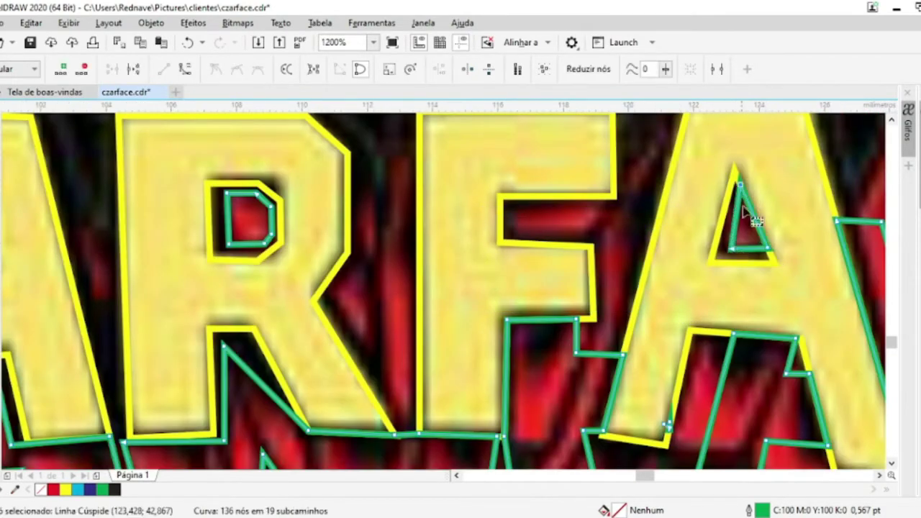
pyautogui.scroll(-2, 744, 207)
pyautogui.scroll(2, 697, 307)
pyautogui.scroll(-2, 661, 323)
pyautogui.scroll(2, 683, 231)
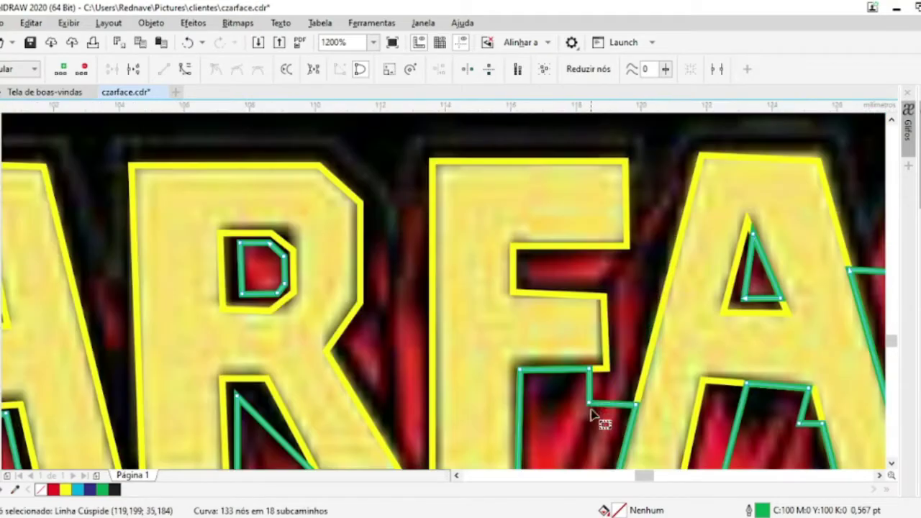
pyautogui.moveTo(618, 310); pyautogui.dragTo(566, 264)
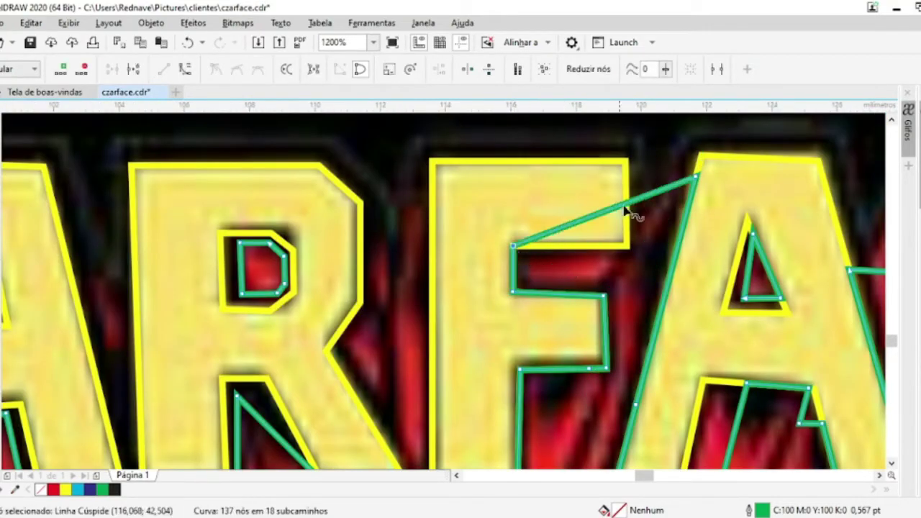
# Snap a green node to the R's corner
pyautogui.scroll(-3, 624, 249)
pyautogui.scroll(3, 623, 249)
pyautogui.scroll(-2, 623, 250)
pyautogui.scroll(1, 724, 206)
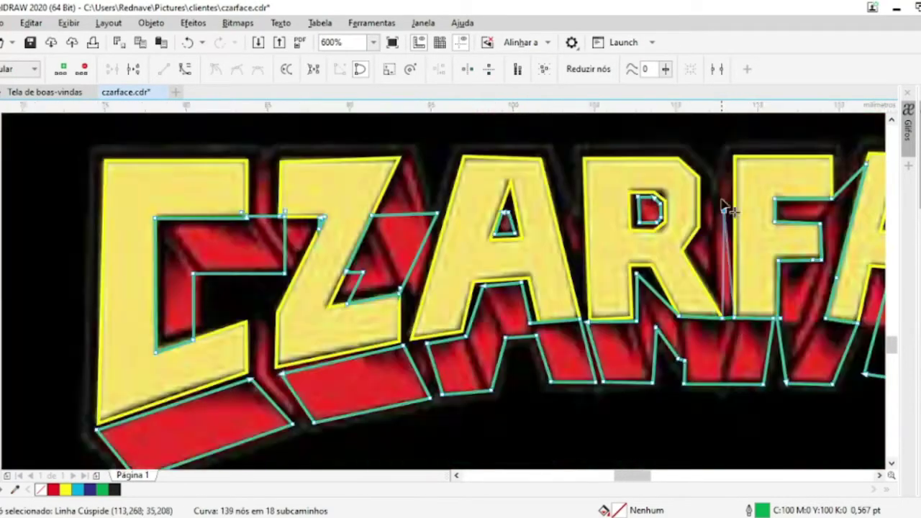
pyautogui.scroll(2, 710, 201)
pyautogui.moveTo(682, 375); pyautogui.dragTo(597, 185)
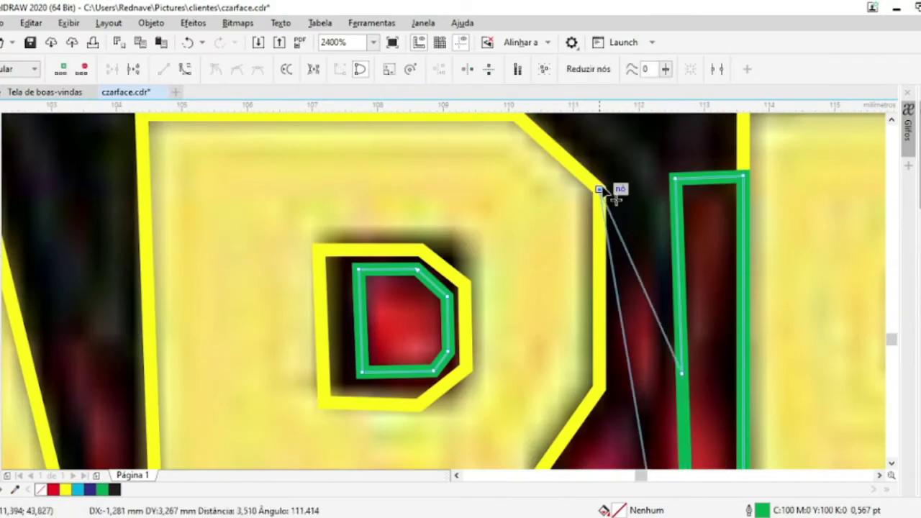
pyautogui.scroll(-2, 555, 339)
pyautogui.scroll(-3, 382, 312)
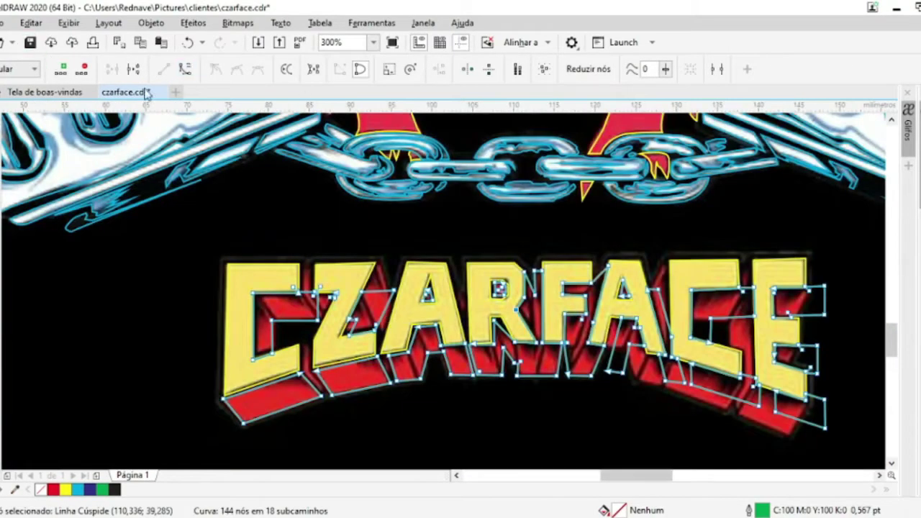
pyautogui.scroll(2, 638, 381)
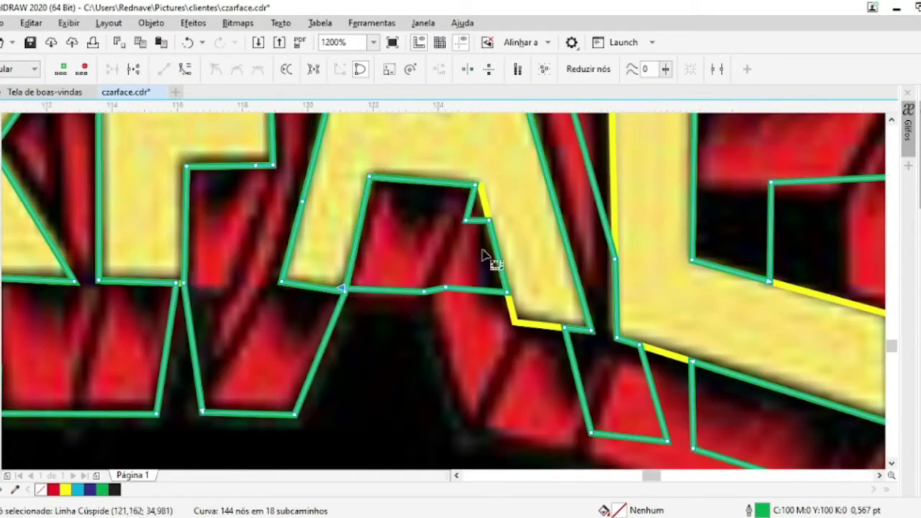
pyautogui.scroll(-2, 565, 331)
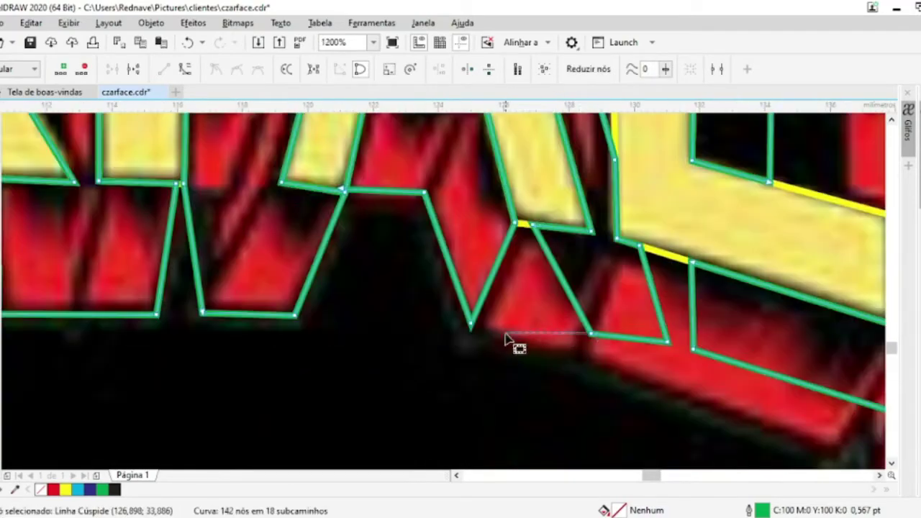
# Pull green nodes under the A and to the letter corner, removing an unneeded node
pyautogui.moveTo(643, 338); pyautogui.dragTo(580, 360)
pyautogui.scroll(-1, 580, 360)
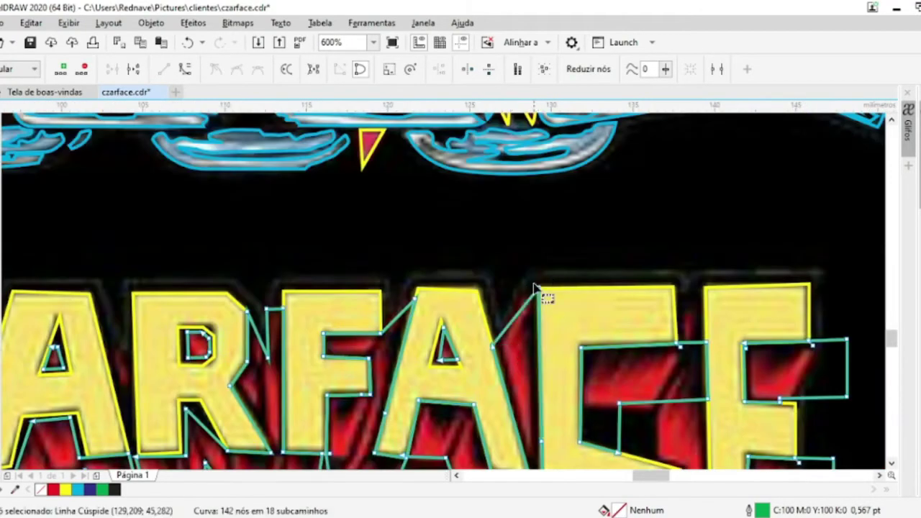
pyautogui.scroll(-3, 535, 287)
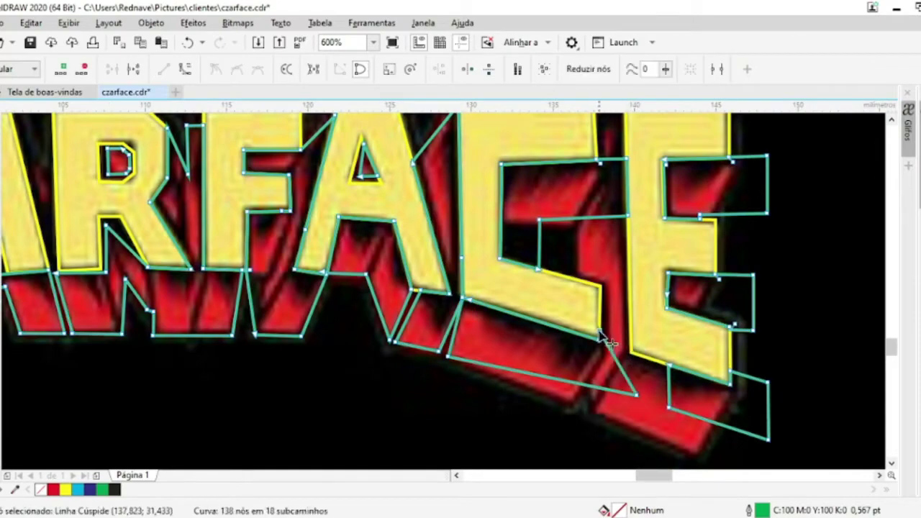
pyautogui.scroll(2, 604, 348)
pyautogui.scroll(1, 621, 305)
pyautogui.moveTo(637, 263); pyautogui.dragTo(636, 153)
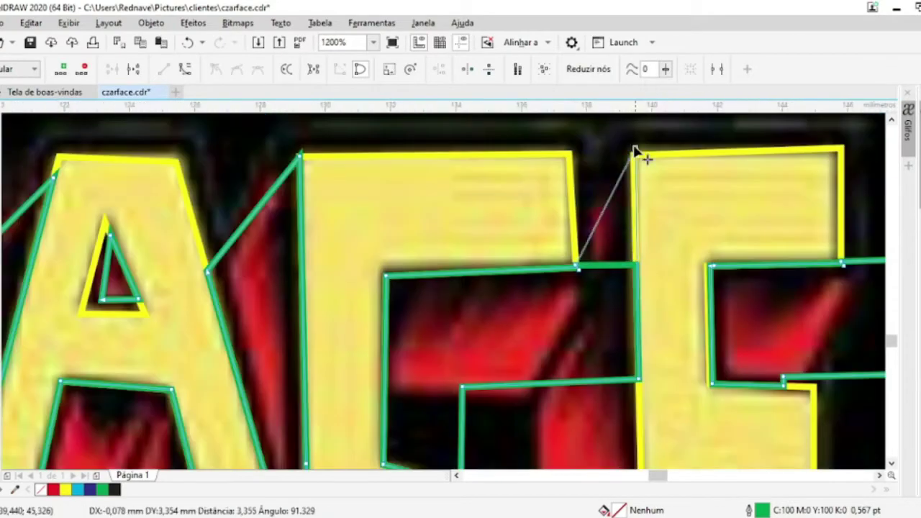
pyautogui.doubleClick(580, 273)
pyautogui.moveTo(679, 243); pyautogui.dragTo(634, 429)
# Extend the green outline to the last E's shadow corner and fit its inner corner
pyautogui.scroll(-2, 648, 389)
pyautogui.scroll(2, 634, 430)
pyautogui.scroll(-2, 616, 294)
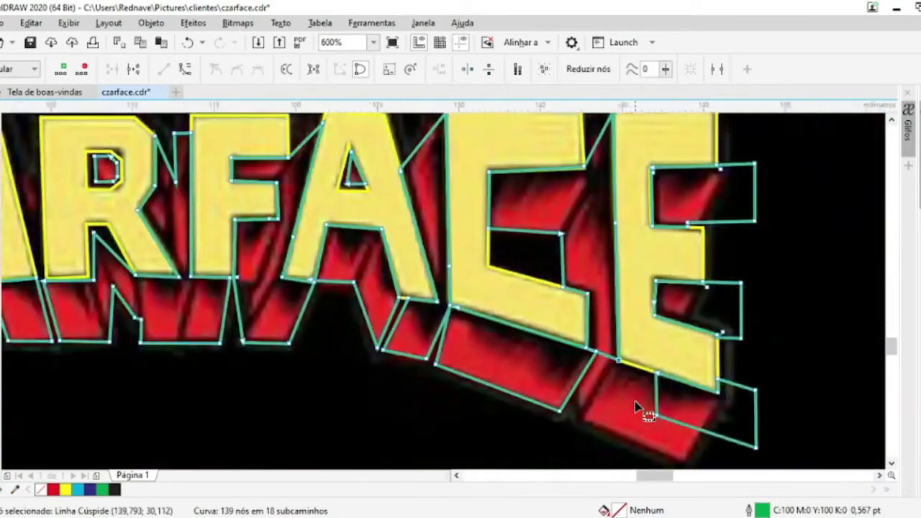
pyautogui.scroll(2, 531, 360)
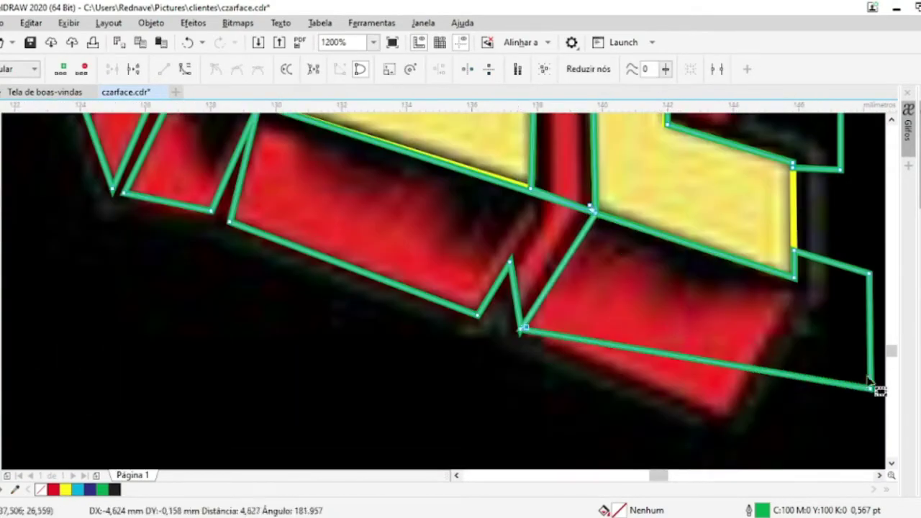
pyautogui.moveTo(565, 311); pyautogui.dragTo(874, 401)
pyautogui.scroll(-2, 874, 401)
pyautogui.scroll(2, 757, 345)
pyautogui.moveTo(757, 267); pyautogui.dragTo(645, 391)
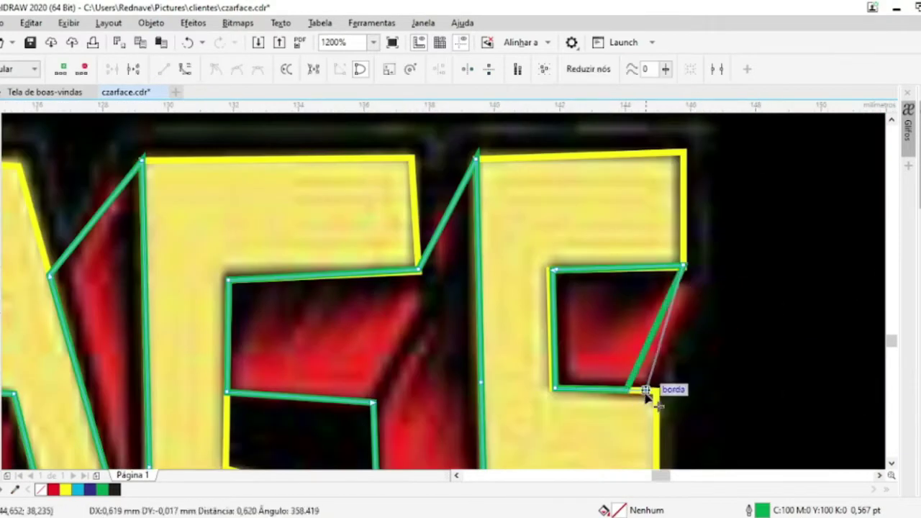
pyautogui.scroll(-2, 719, 244)
pyautogui.scroll(2, 144, 377)
# Adjust the Z's and C's green nodes to their edges and finish node editing
pyautogui.moveTo(144, 377); pyautogui.dragTo(216, 422)
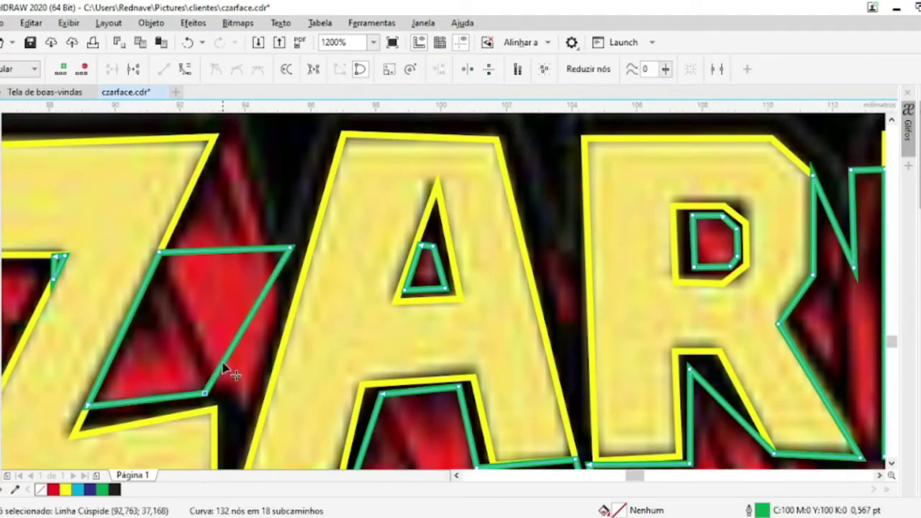
pyautogui.moveTo(291, 249)
pyautogui.mouseDown()
pyautogui.moveTo(295, 292)
pyautogui.moveTo(231, 133)
pyautogui.mouseUp()
pyautogui.hscroll(-3, 173, 382)
pyautogui.scroll(-1, 172, 382)
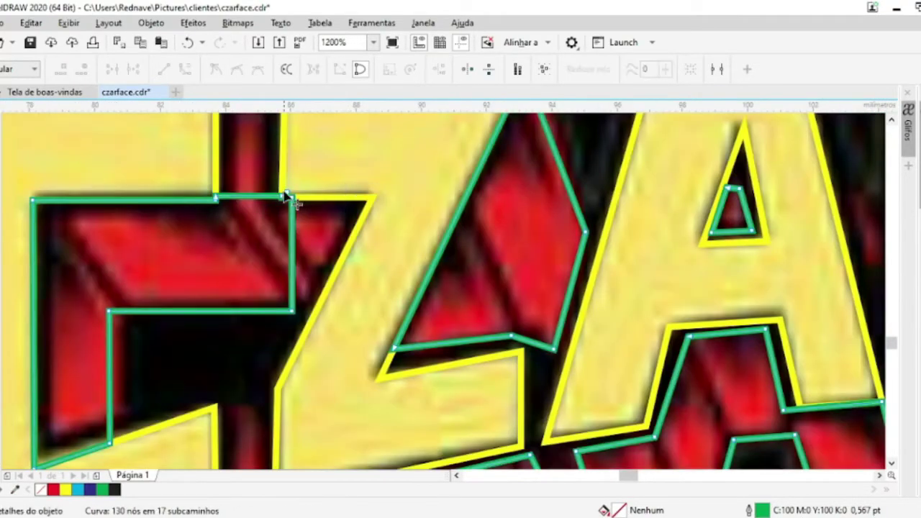
pyautogui.scroll(-2, 309, 319)
pyautogui.scroll(2, 308, 319)
pyautogui.moveTo(232, 382); pyautogui.dragTo(232, 364)
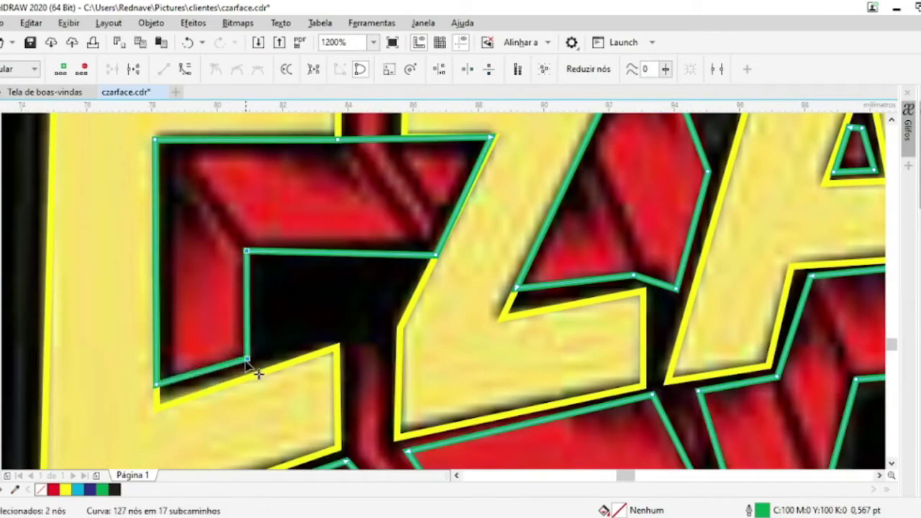
pyautogui.scroll(3, 290, 334)
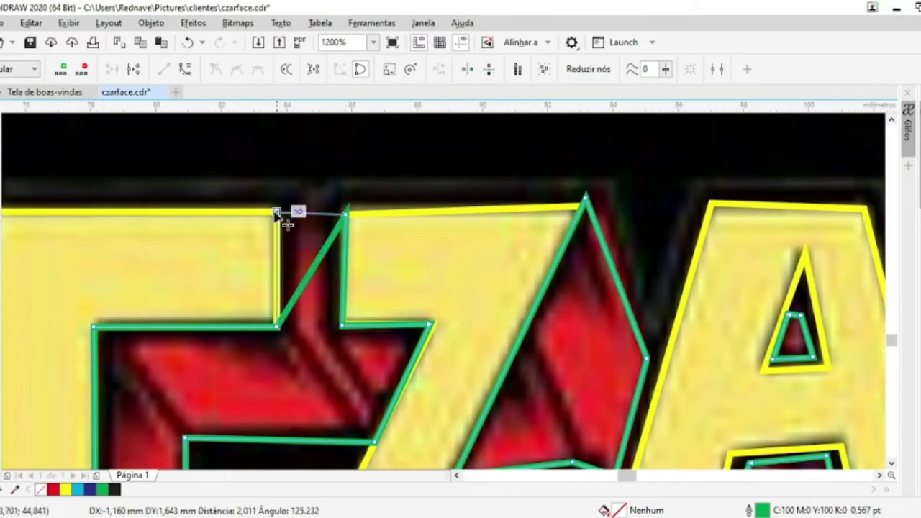
pyautogui.scroll(-2, 277, 213)
pyautogui.press('space')
pyautogui.scroll(2, 403, 410)
# Give the yellow CZARFACE lettering a 0.7 mm outside red contour and break it apart
pyautogui.scroll(-2, 403, 410)
pyautogui.click(339, 269)
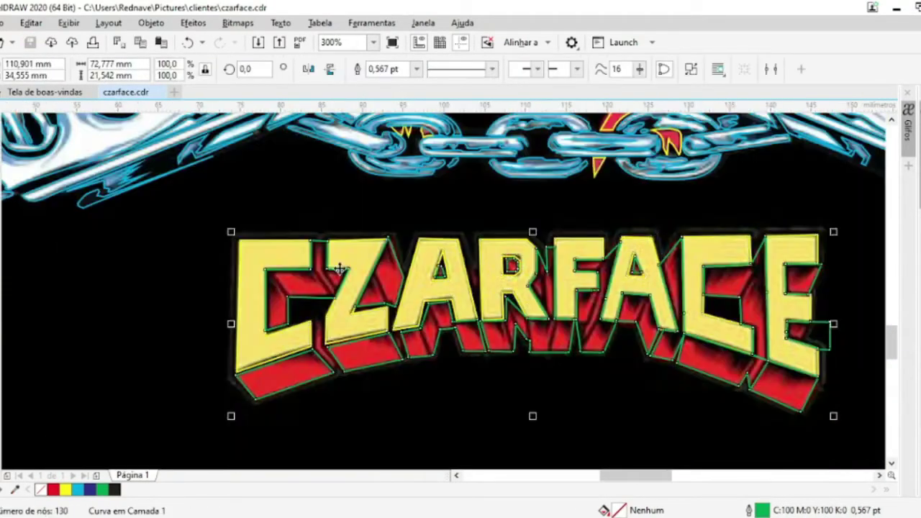
pyautogui.click(653, 69)
pyautogui.click(710, 145)
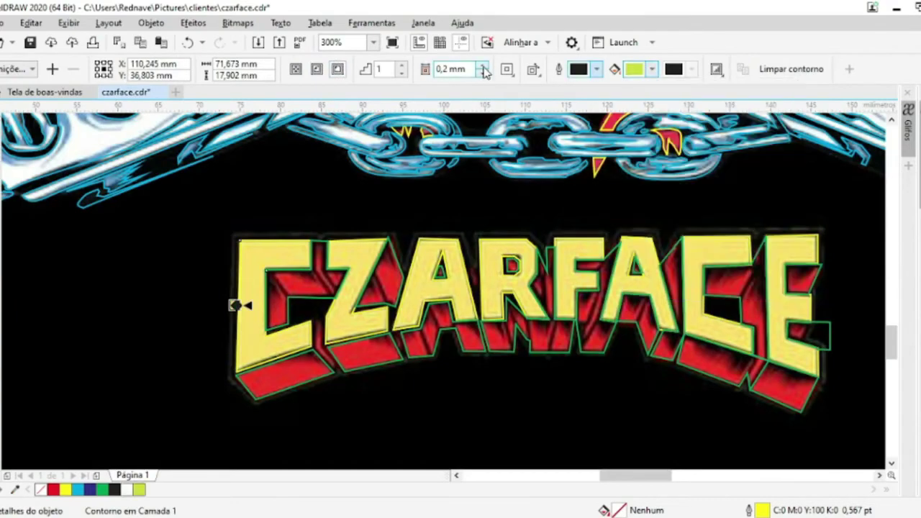
pyautogui.click(485, 65)
pyautogui.scroll(3, 216, 259)
pyautogui.click(596, 70)
pyautogui.click(662, 185)
pyautogui.click(480, 73)
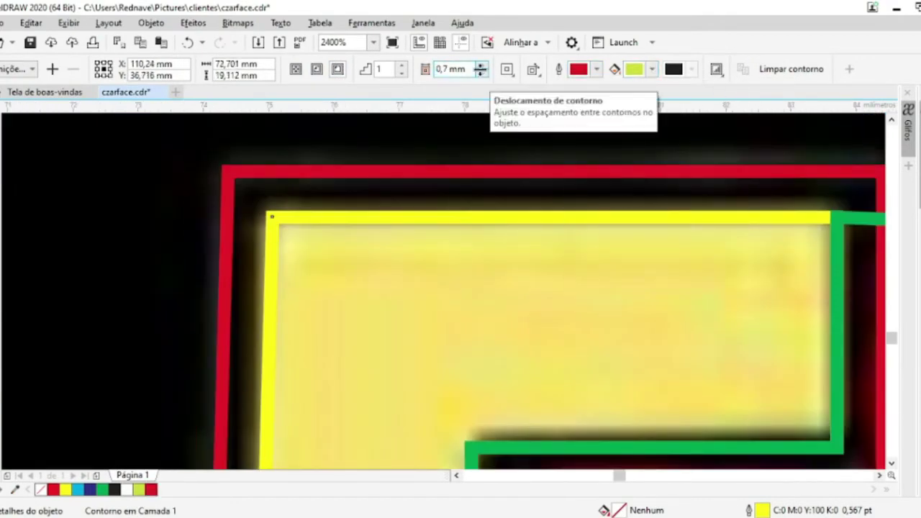
pyautogui.scroll(-2, 221, 210)
pyautogui.hotkey('ctrl', 'k')
# Draw a thin cyan bar left of the C and duplicate it
pyautogui.press('F10')
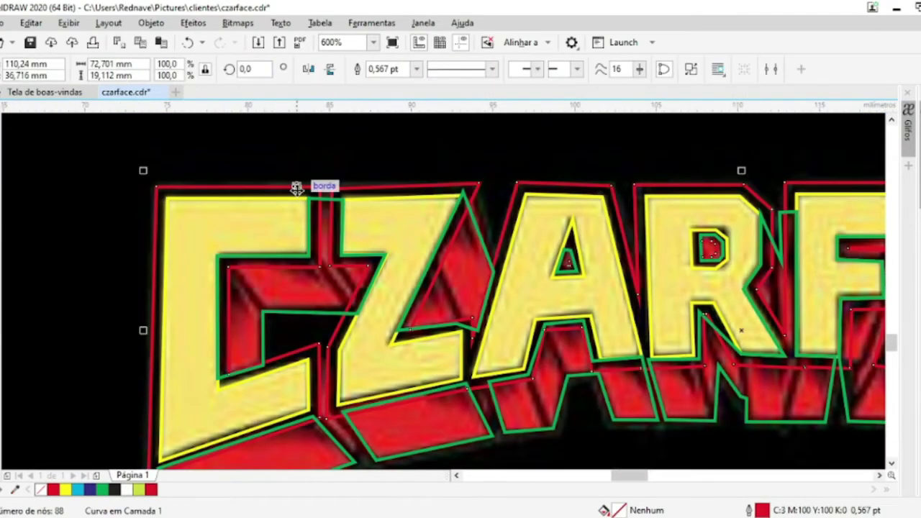
pyautogui.click(279, 316)
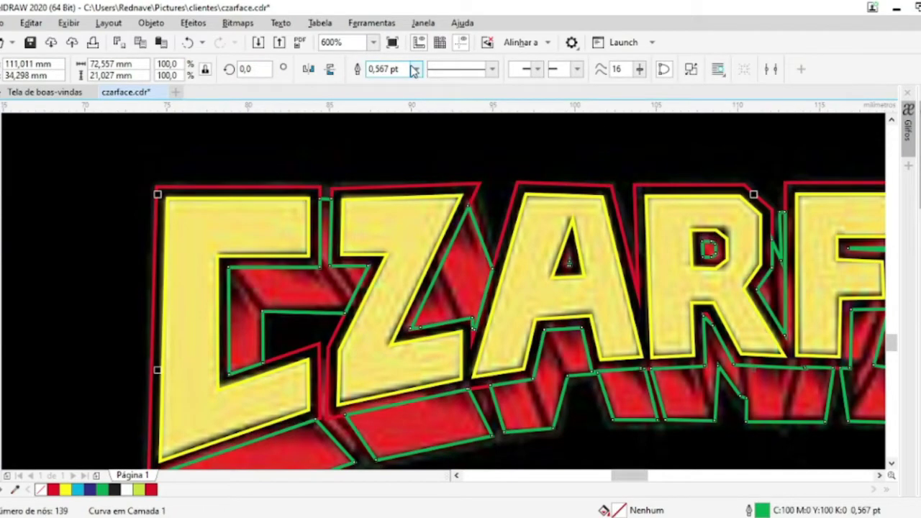
pyautogui.press('F6')
pyautogui.moveTo(79, 158)
pyautogui.mouseDown()
pyautogui.moveTo(81, 423)
pyautogui.moveTo(162, 397)
pyautogui.moveTo(206, 395)
pyautogui.mouseUp()
pyautogui.scroll(-1, 99, 314)
pyautogui.hotkey('ctrl', 'd')
# Position the diagonal cyan cutting bars across the CZARFACE letters
pyautogui.scroll(1, 95, 301)
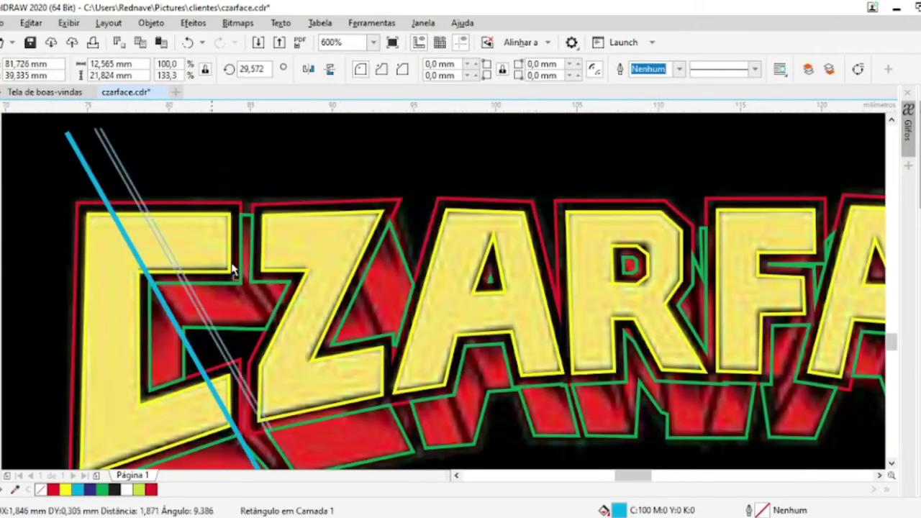
pyautogui.moveTo(230, 264)
pyautogui.mouseDown()
pyautogui.moveTo(281, 325)
pyautogui.moveTo(380, 278)
pyautogui.moveTo(426, 305)
pyautogui.moveTo(454, 396)
pyautogui.mouseUp()
pyautogui.scroll(2, 280, 326)
pyautogui.scroll(-2, 247, 261)
pyautogui.scroll(1, 399, 288)
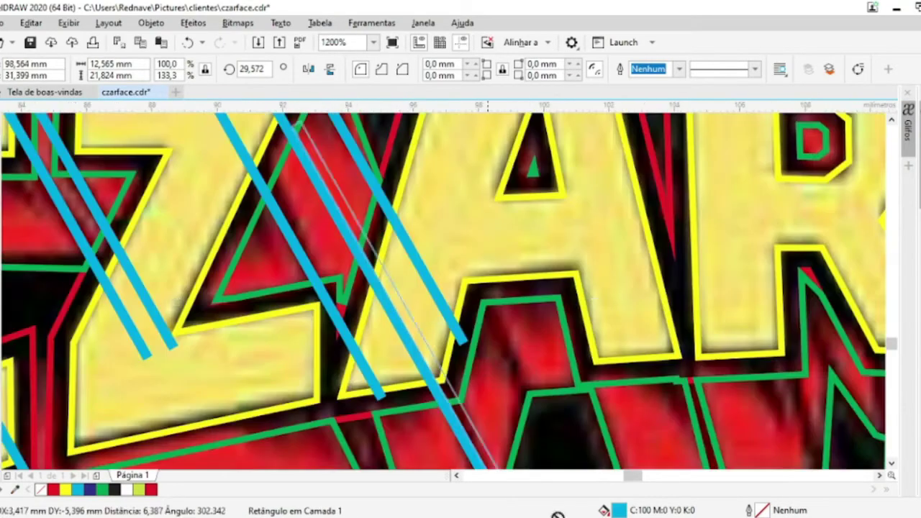
pyautogui.moveTo(416, 315); pyautogui.dragTo(444, 351)
pyautogui.scroll(-1, 444, 350)
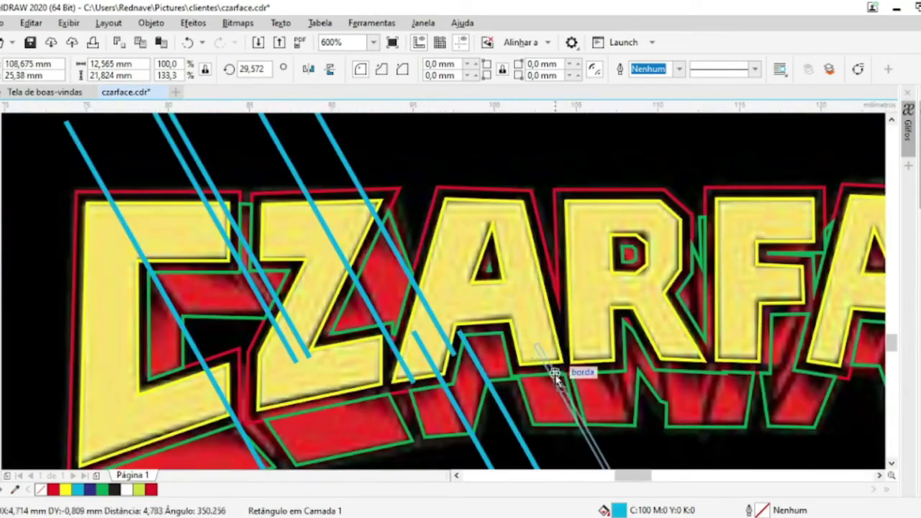
pyautogui.scroll(-1, 628, 350)
pyautogui.scroll(-1, 640, 391)
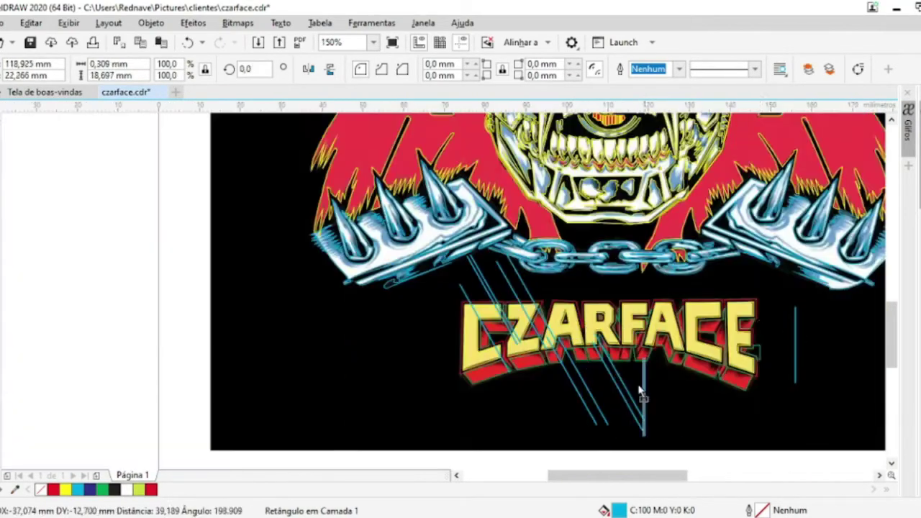
pyautogui.scroll(2, 597, 291)
pyautogui.moveTo(629, 349); pyautogui.dragTo(586, 338)
pyautogui.scroll(-2, 472, 364)
pyautogui.scroll(2, 500, 353)
pyautogui.moveTo(504, 387); pyautogui.dragTo(725, 374)
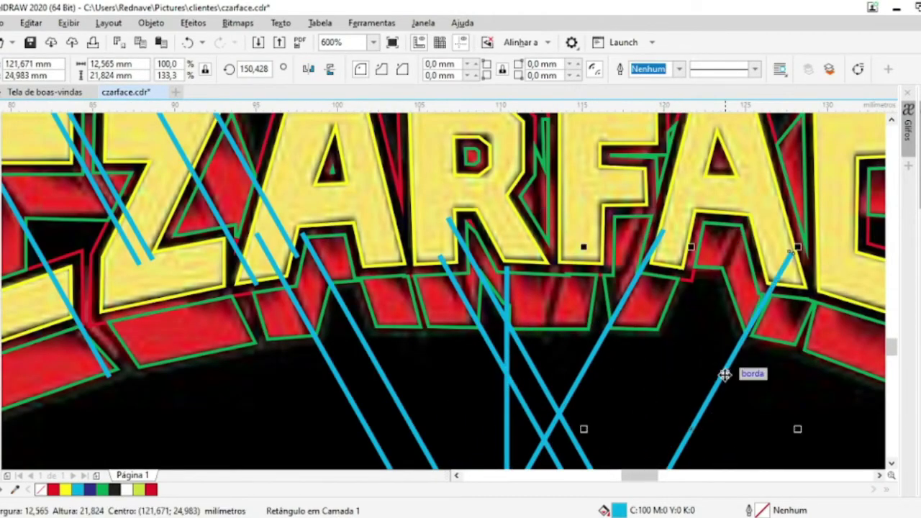
pyautogui.scroll(-1, 581, 359)
pyautogui.moveTo(769, 191); pyautogui.dragTo(689, 413)
pyautogui.scroll(1, 698, 421)
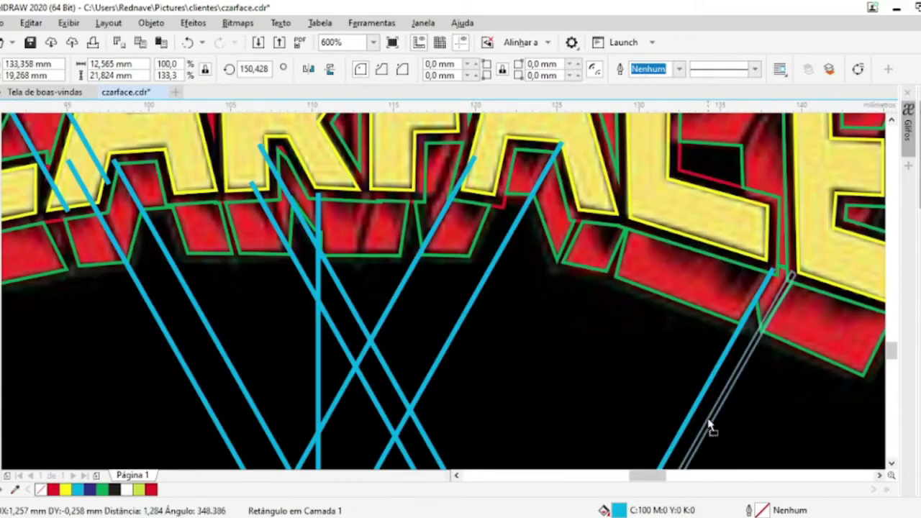
pyautogui.scroll(-1, 684, 399)
# Divide the green outline with the cyan bars, then delete the leftover bars
pyautogui.keyDown('shift'); pyautogui.click(487, 270); pyautogui.keyUp('shift')
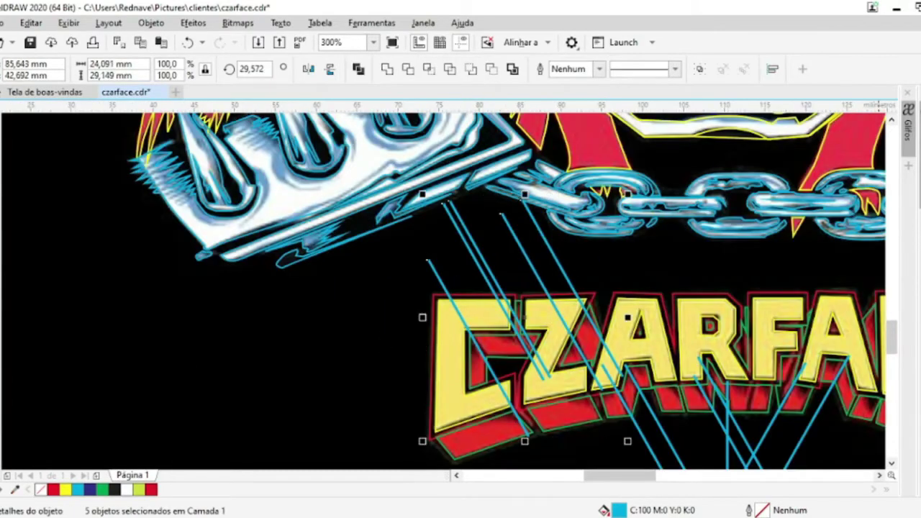
pyautogui.click(621, 261)
pyautogui.scroll(-3, 621, 261)
pyautogui.click(716, 317)
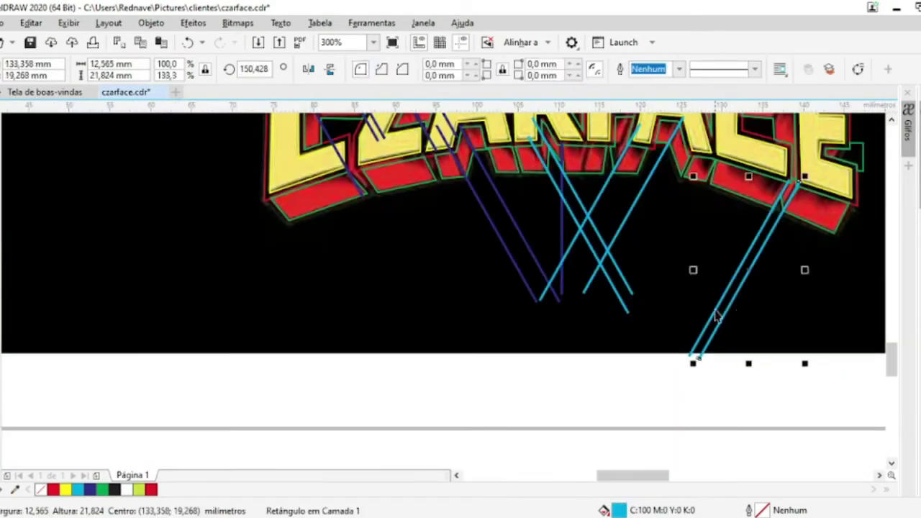
pyautogui.keyDown('shift'); pyautogui.click(569, 294); pyautogui.keyUp('shift')
pyautogui.click(393, 42)
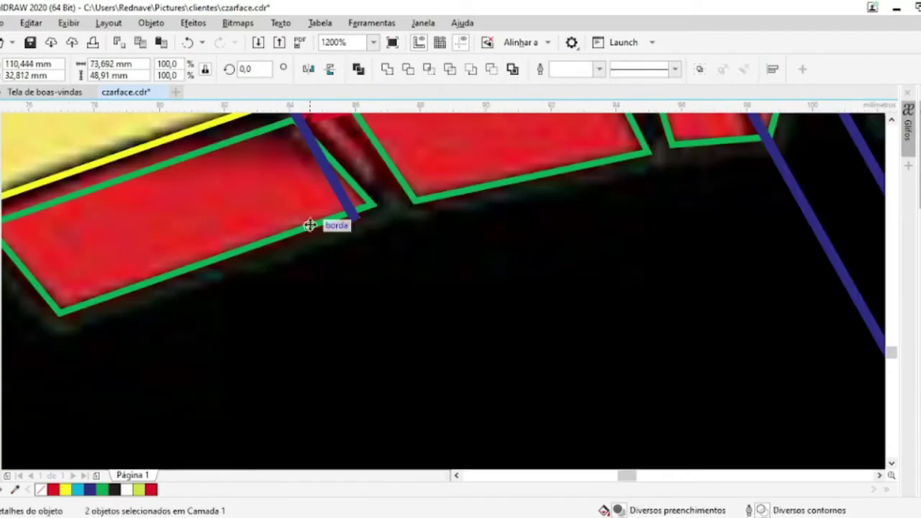
pyautogui.click(408, 69)
pyautogui.scroll(-2, 549, 288)
pyautogui.press('Delete')
pyautogui.scroll(2, 425, 244)
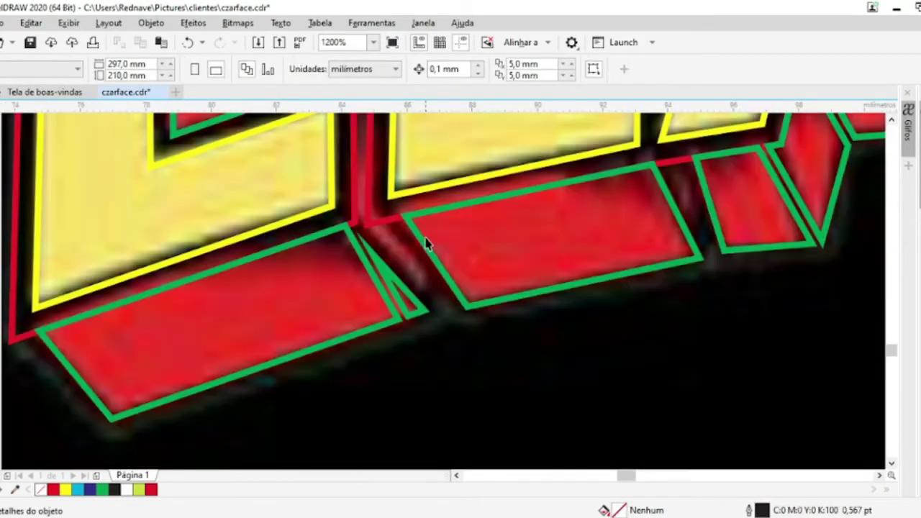
# Add a new node to the green outline curve with the Shape tool
pyautogui.click(416, 326)
pyautogui.scroll(1, 355, 216)
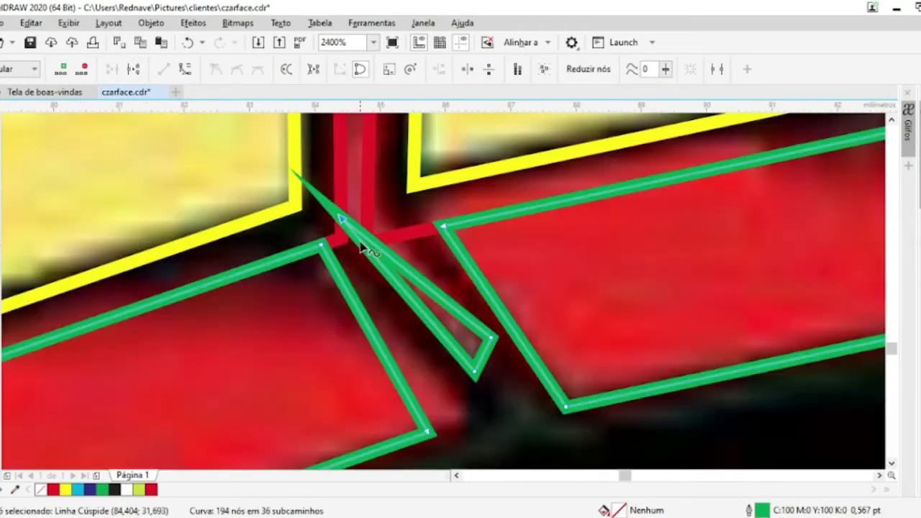
pyautogui.doubleClick(371, 239)
pyautogui.scroll(-2, 371, 240)
pyautogui.scroll(1, 390, 185)
pyautogui.scroll(1, 549, 241)
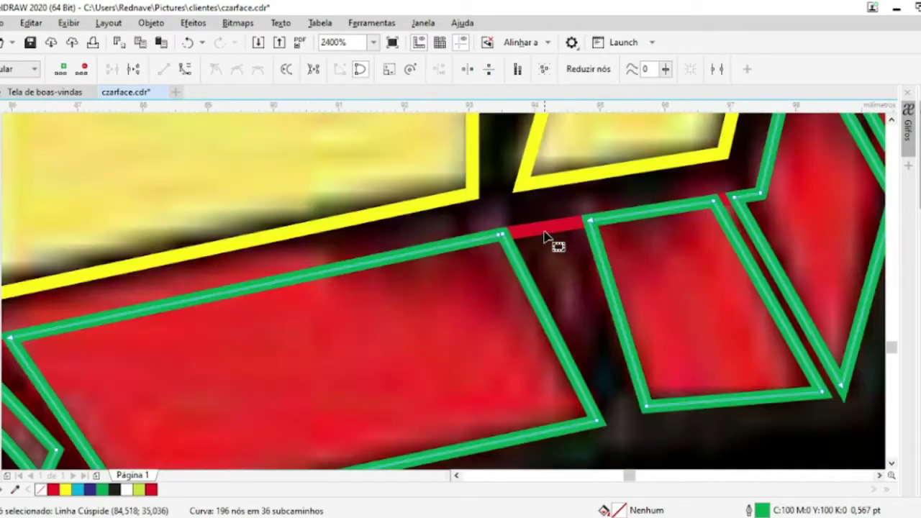
pyautogui.scroll(-4, 687, 173)
pyautogui.scroll(3, 688, 173)
pyautogui.scroll(-2, 368, 295)
pyautogui.scroll(2, 802, 381)
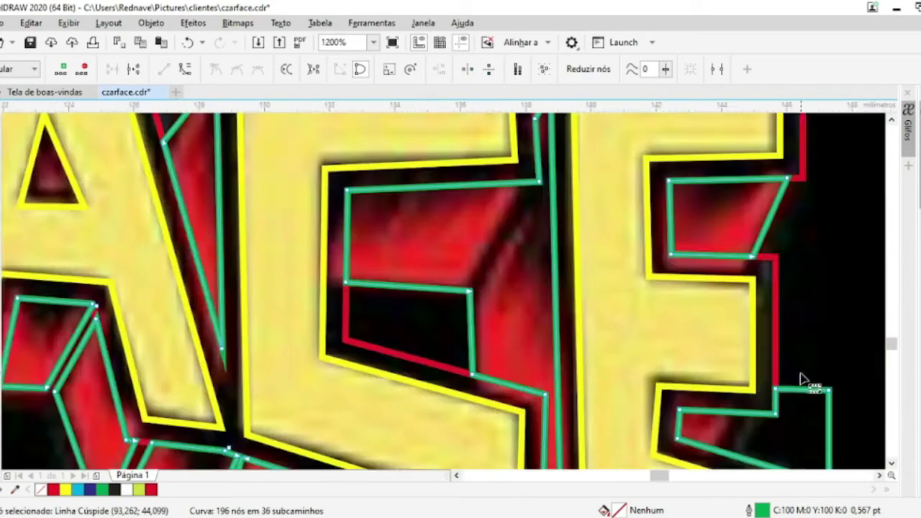
pyautogui.scroll(-2, 656, 277)
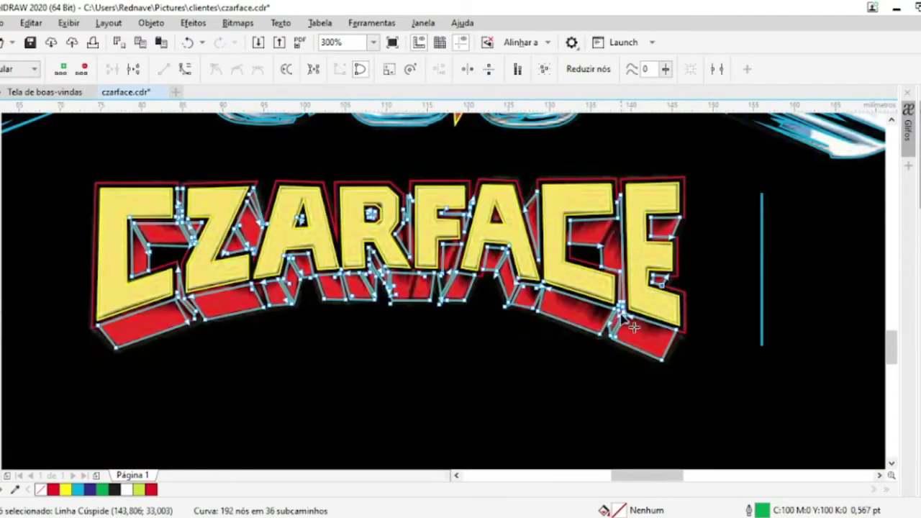
# Add an outside contour around the lettering and break it into a separate red outline
pyautogui.click(138, 354)
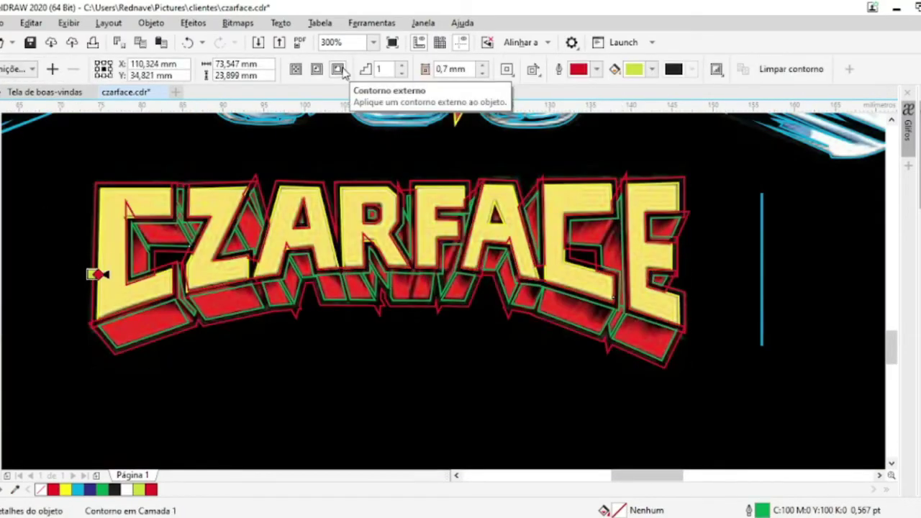
pyautogui.press('space')
pyautogui.click(99, 319)
# Delete a top node and the right-side zigzag spike from the red outline
pyautogui.press('F10')
pyautogui.scroll(2, 242, 195)
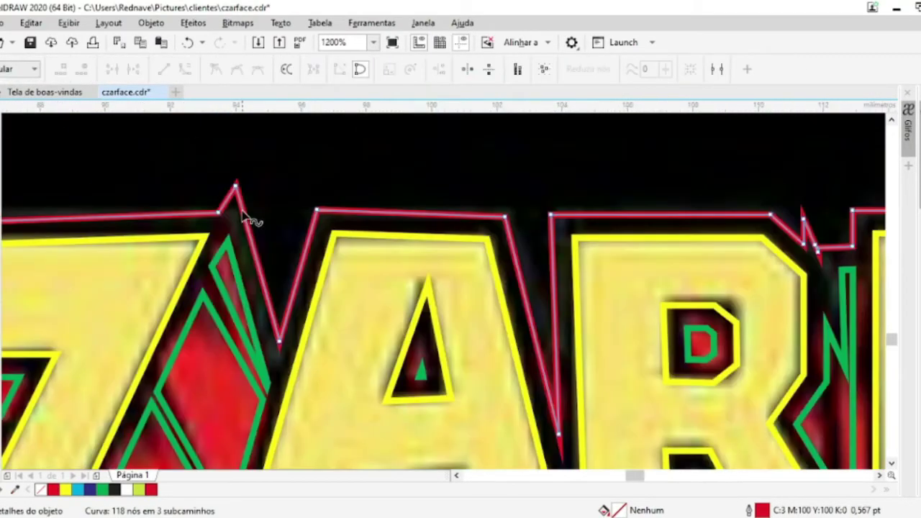
pyautogui.scroll(-2, 209, 223)
pyautogui.scroll(4, 209, 219)
pyautogui.scroll(-3, 252, 247)
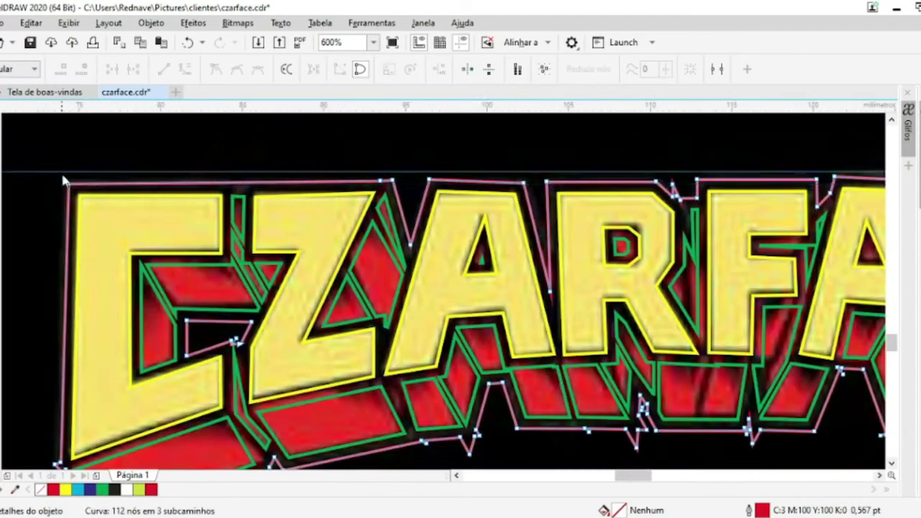
pyautogui.scroll(3, 441, 172)
pyautogui.click(189, 185)
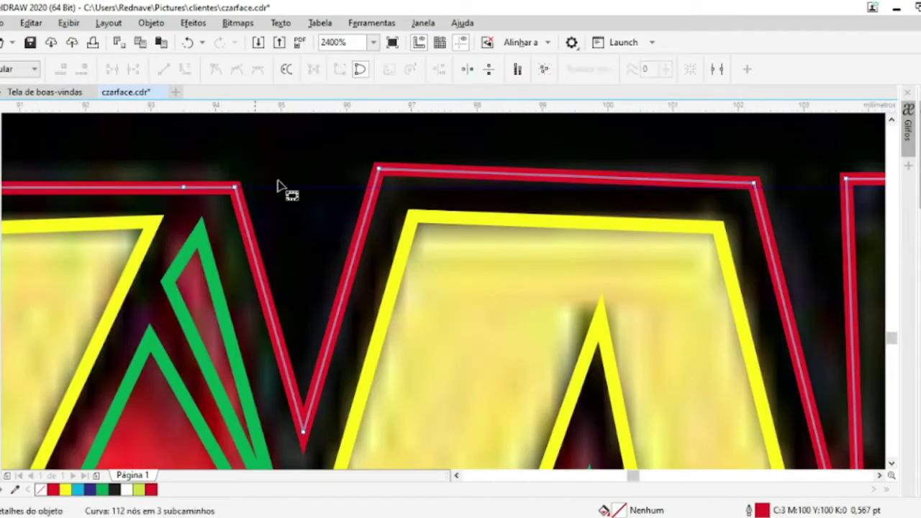
pyautogui.scroll(-1, 186, 192)
pyautogui.press('Delete')
pyautogui.scroll(3, 657, 271)
pyautogui.scroll(-2, 843, 278)
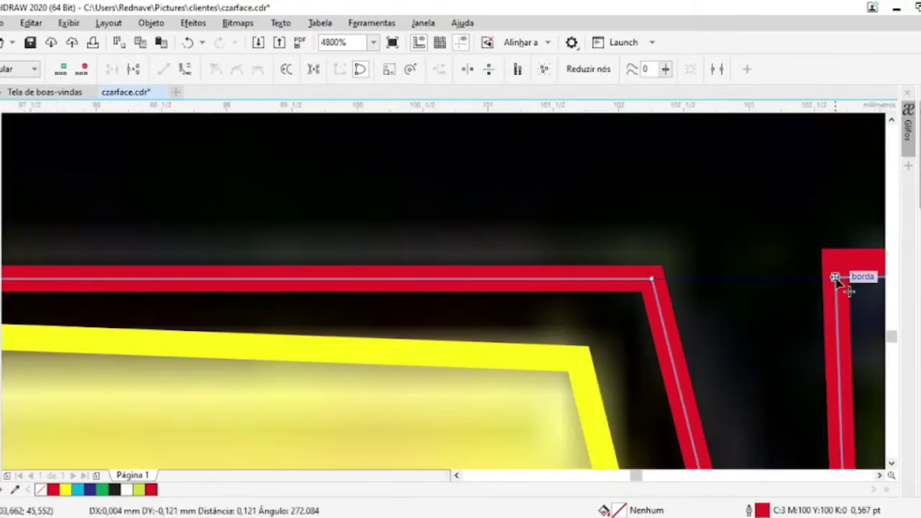
pyautogui.scroll(-1, 792, 266)
pyautogui.click(789, 260)
pyautogui.scroll(-1, 792, 266)
pyautogui.scroll(1, 770, 342)
pyautogui.click(778, 316)
pyautogui.press('Delete')
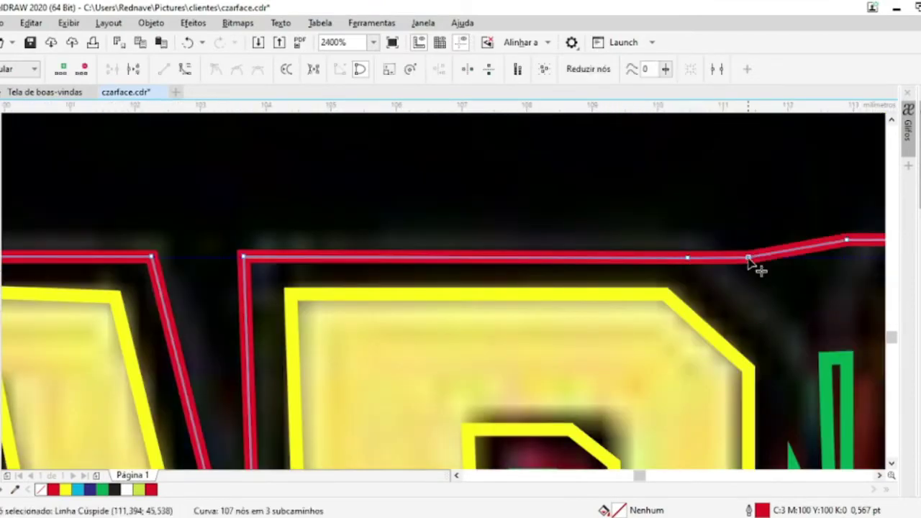
# Straighten another dip and remove two more spikes from the red outline
pyautogui.scroll(-2, 617, 247)
pyautogui.scroll(2, 425, 323)
pyautogui.click(425, 324)
pyautogui.press('Delete')
pyautogui.click(796, 211)
pyautogui.scroll(-1, 792, 220)
pyautogui.scroll(1, 765, 225)
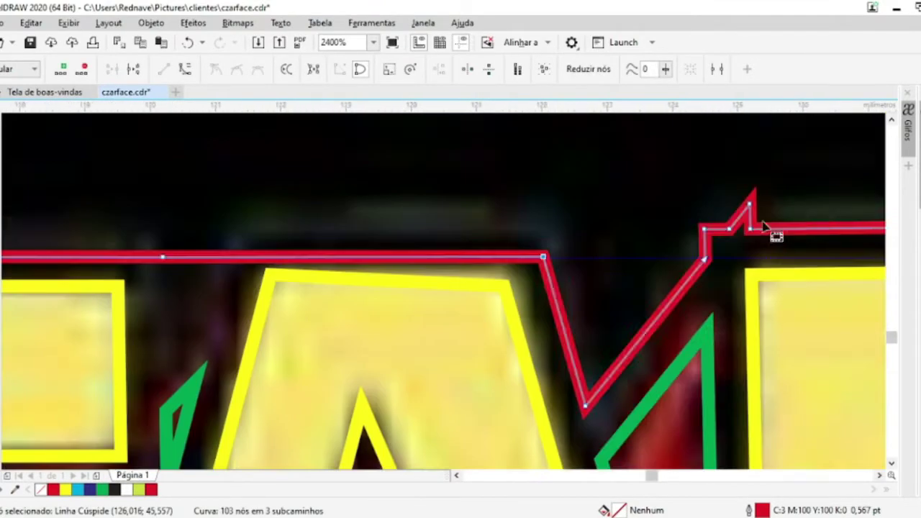
pyautogui.press('Delete')
pyautogui.scroll(-2, 756, 212)
pyautogui.scroll(2, 447, 273)
pyautogui.moveTo(497, 151); pyautogui.dragTo(452, 226)
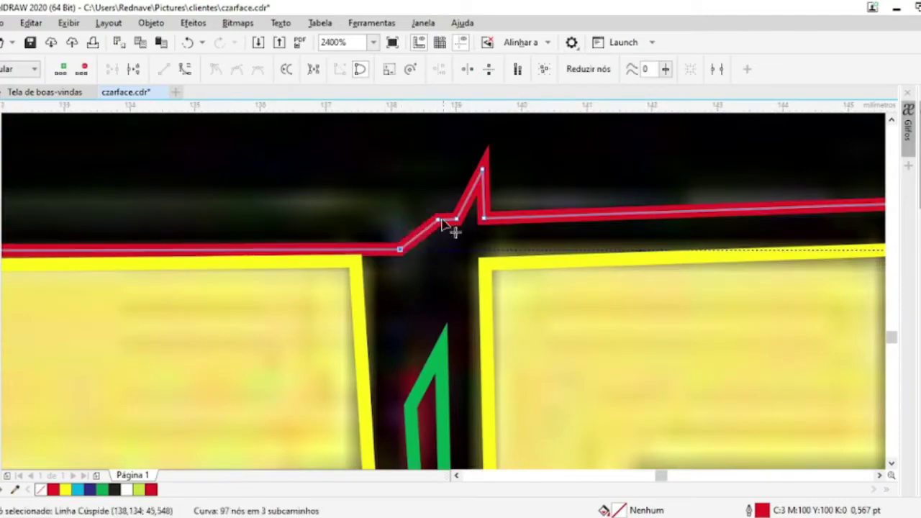
pyautogui.press('Delete')
pyautogui.scroll(-1, 483, 225)
pyautogui.scroll(-2, 466, 238)
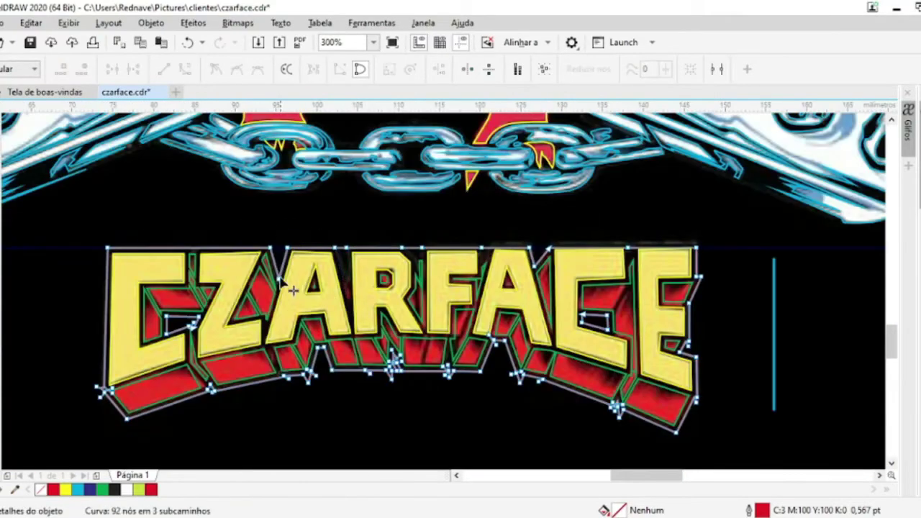
pyautogui.scroll(2, 709, 256)
# Remove the extra nodes at the E's top-right corner
pyautogui.doubleClick(679, 252)
pyautogui.scroll(-2, 678, 251)
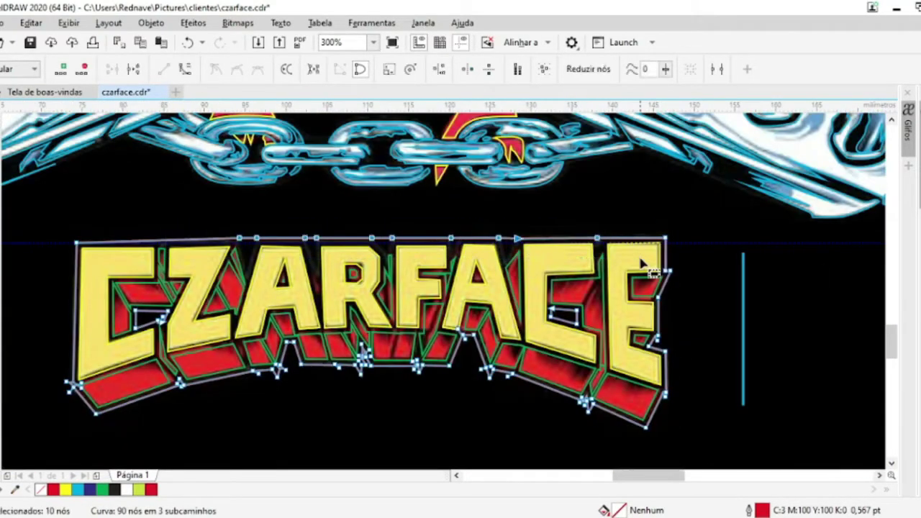
pyautogui.scroll(2, 648, 273)
pyautogui.press('Delete')
pyautogui.scroll(-2, 672, 339)
pyautogui.press('Escape')
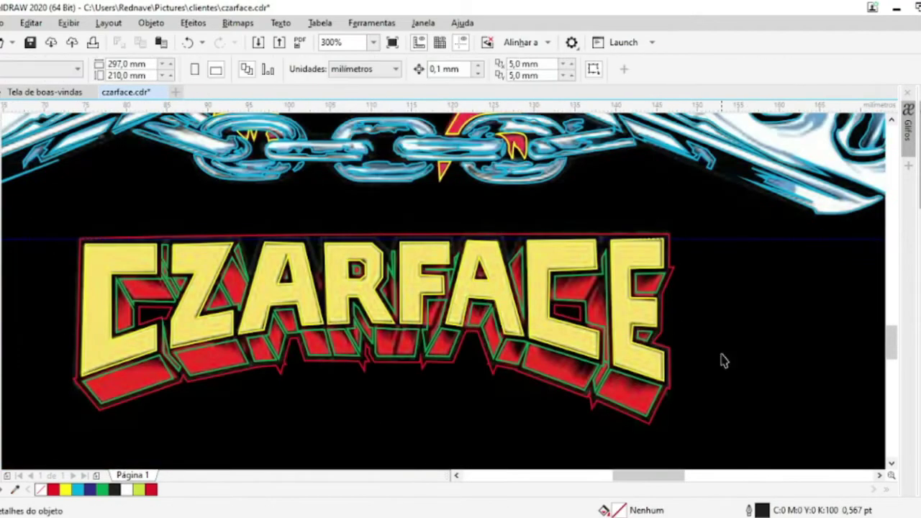
pyautogui.scroll(2, 723, 362)
# Delete the notches and extra nodes along the bottom of the red outline
pyautogui.click(582, 401)
pyautogui.press('Delete')
pyautogui.press('Delete')
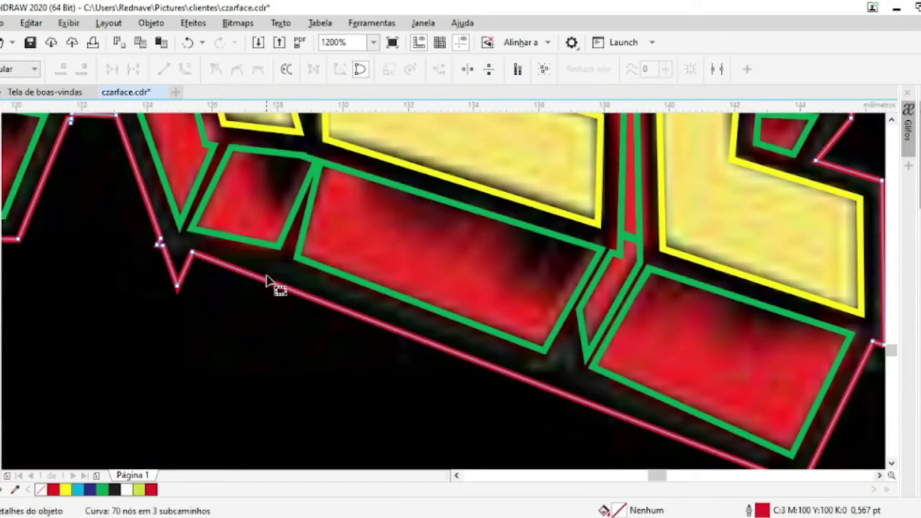
pyautogui.press('Delete')
pyautogui.scroll(1, 160, 249)
pyautogui.scroll(1, 104, 280)
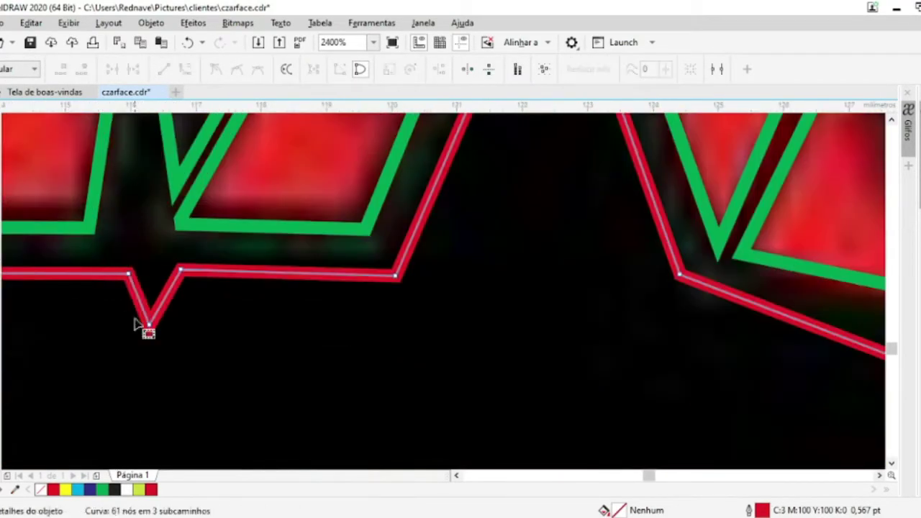
pyautogui.press('Delete')
pyautogui.hscroll(-5, 134, 278)
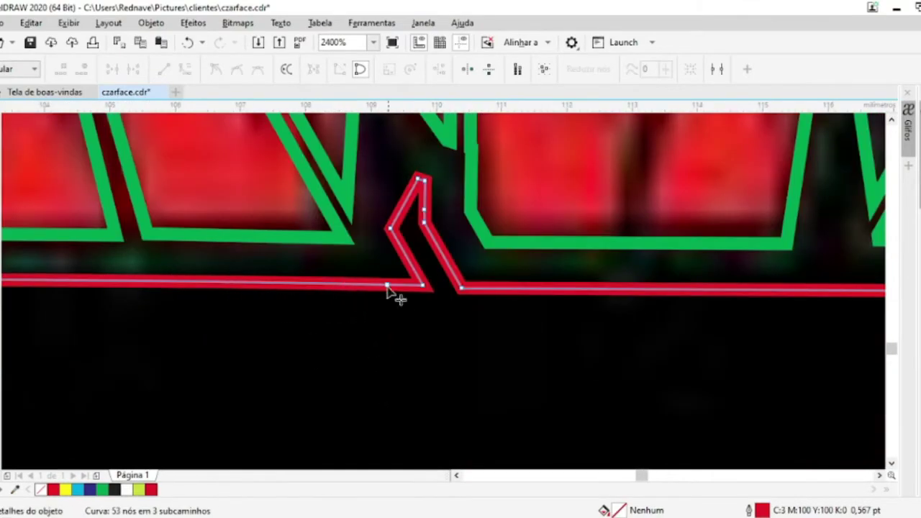
pyautogui.press('Delete')
pyautogui.press('Delete')
pyautogui.scroll(-2, 462, 291)
pyautogui.scroll(2, 267, 323)
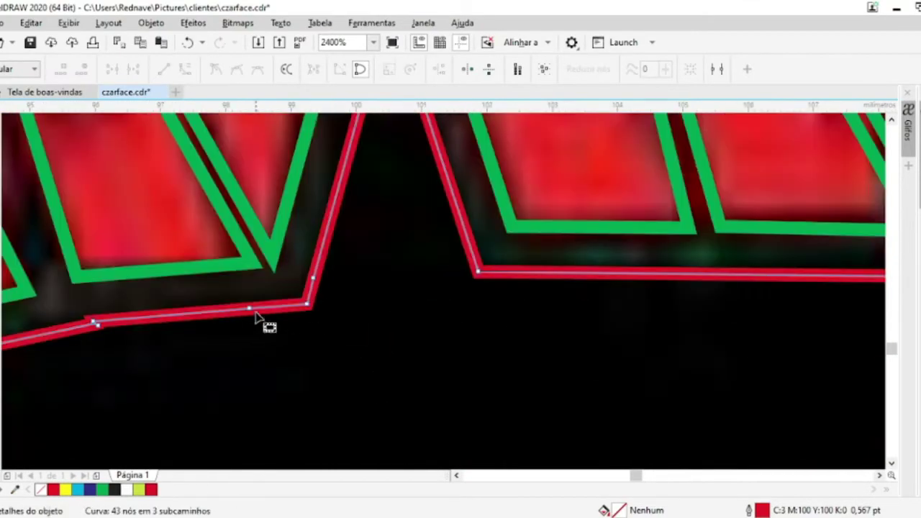
pyautogui.press('Delete')
pyautogui.press('Delete')
pyautogui.scroll(1, 319, 350)
pyautogui.press('Delete')
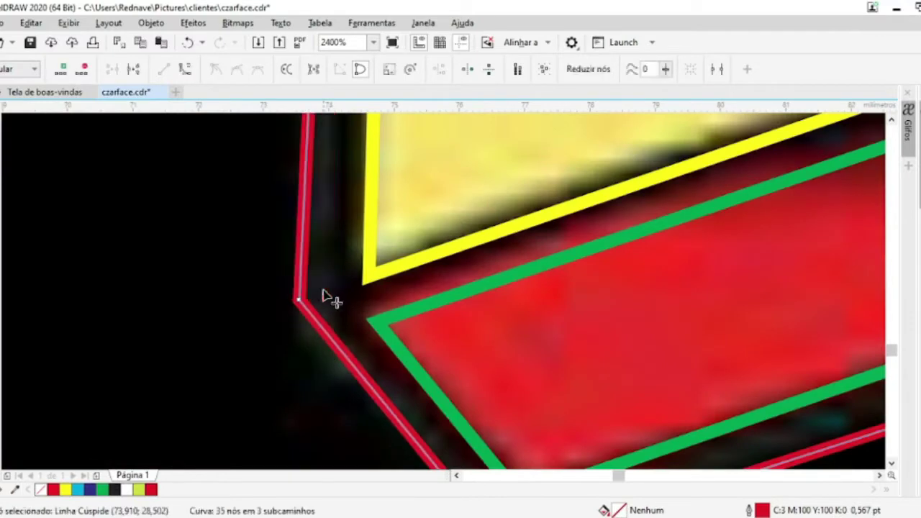
pyautogui.press('space')
pyautogui.scroll(-4, 39, 290)
pyautogui.scroll(2, 352, 292)
pyautogui.scroll(-2, 353, 291)
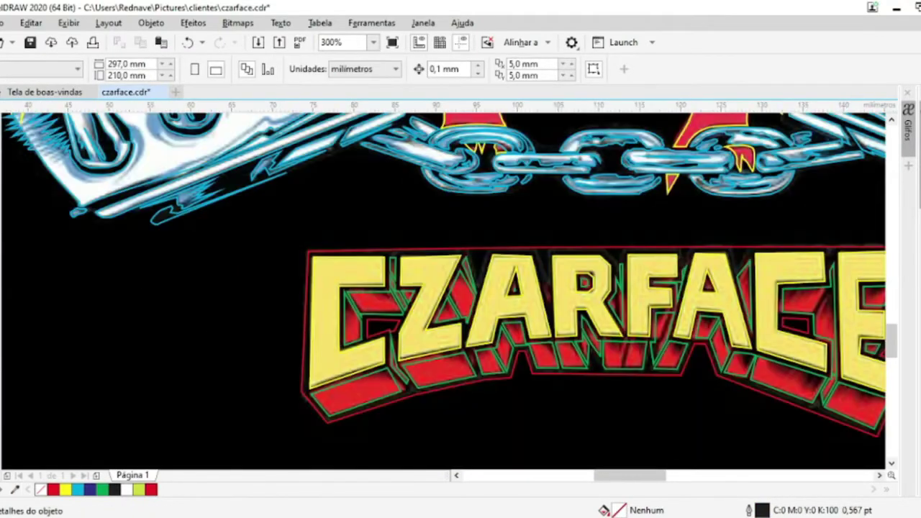
# Start a new Bezier curve over the C
pyautogui.press('space')
pyautogui.moveTo(246, 284); pyautogui.dragTo(285, 306)
pyautogui.scroll(2, 307, 337)
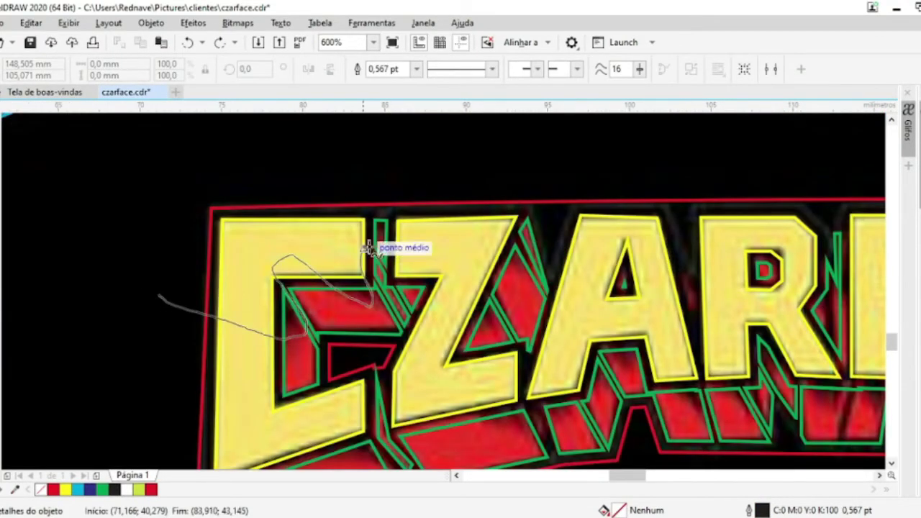
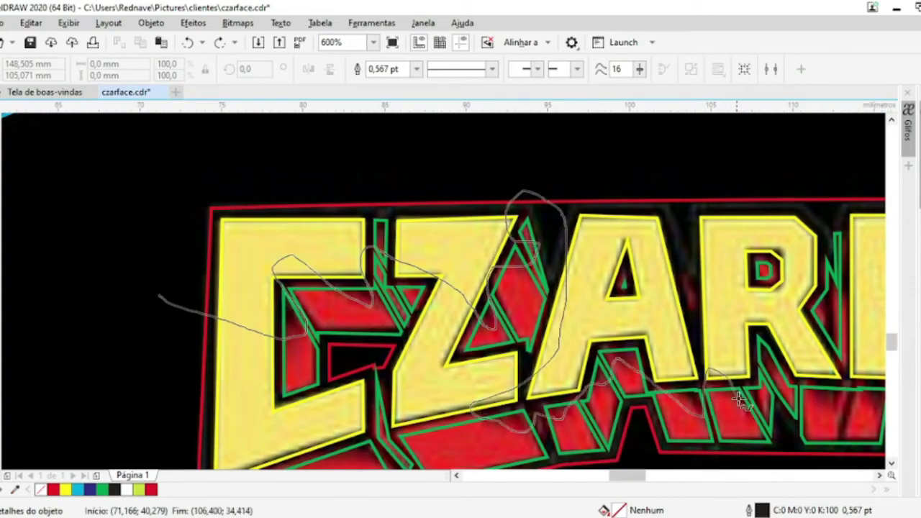
# Finish the current curve and move it over the letter blocks
pyautogui.press('space')
pyautogui.moveTo(222, 360)
pyautogui.mouseDown()
pyautogui.moveTo(317, 323)
pyautogui.moveTo(305, 319)
pyautogui.mouseUp()
pyautogui.scroll(2, 305, 319)
pyautogui.scroll(-4, 504, 302)
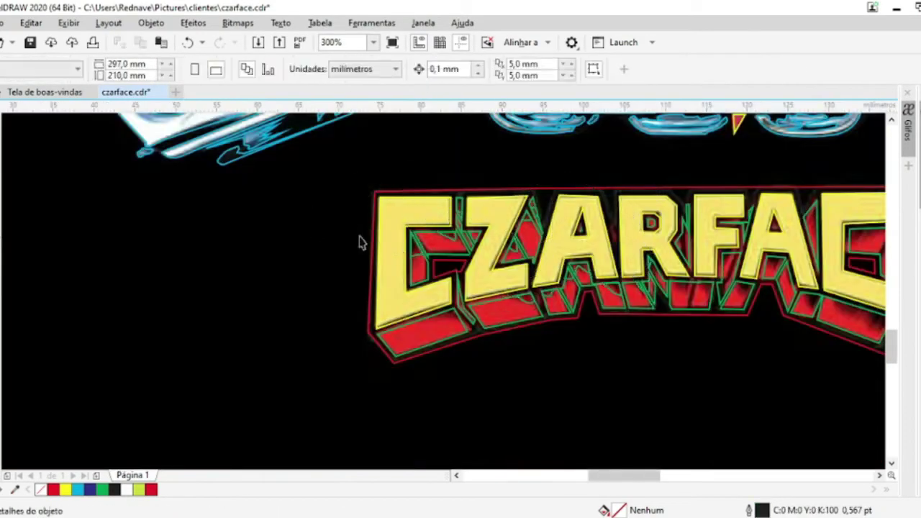
# Draw a freehand loop and trim it against a red block to form a cyan highlight
pyautogui.press('F5')
pyautogui.scroll(4, 535, 335)
pyautogui.moveTo(265, 249); pyautogui.dragTo(268, 253)
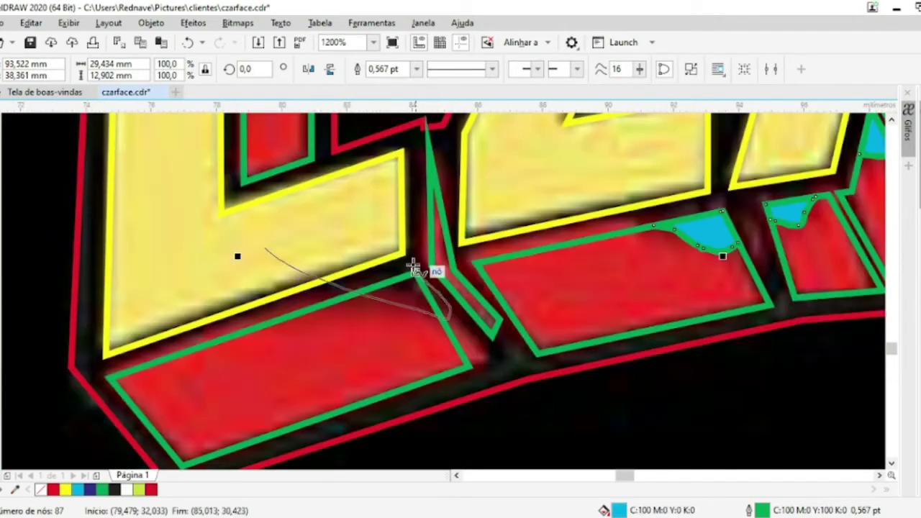
pyautogui.keyDown('shift'); pyautogui.click(201, 328); pyautogui.keyUp('shift')
pyautogui.click(406, 69)
pyautogui.scroll(-3, 710, 233)
pyautogui.scroll(2, 668, 237)
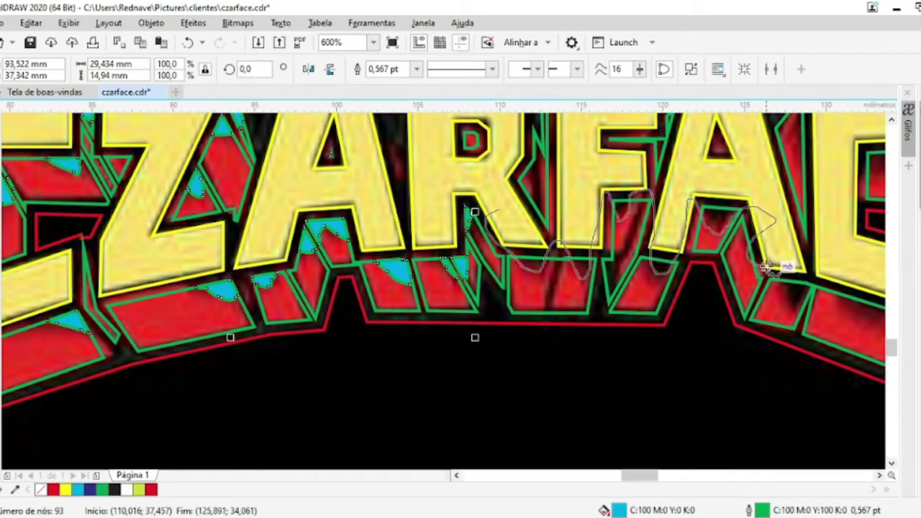
# Trim freehand loops along the letters' base into highlights, then loop across the E blocks
pyautogui.moveTo(501, 213); pyautogui.dragTo(504, 209)
pyautogui.scroll(3, 504, 208)
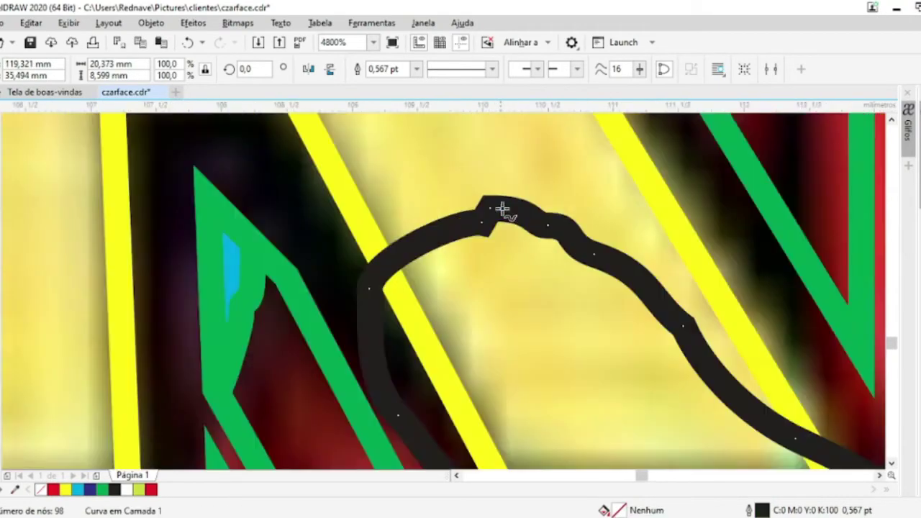
pyautogui.scroll(-1, 545, 315)
pyautogui.keyDown('shift'); pyautogui.click(545, 315); pyautogui.keyUp('shift')
pyautogui.scroll(-3, 502, 317)
pyautogui.click(504, 316)
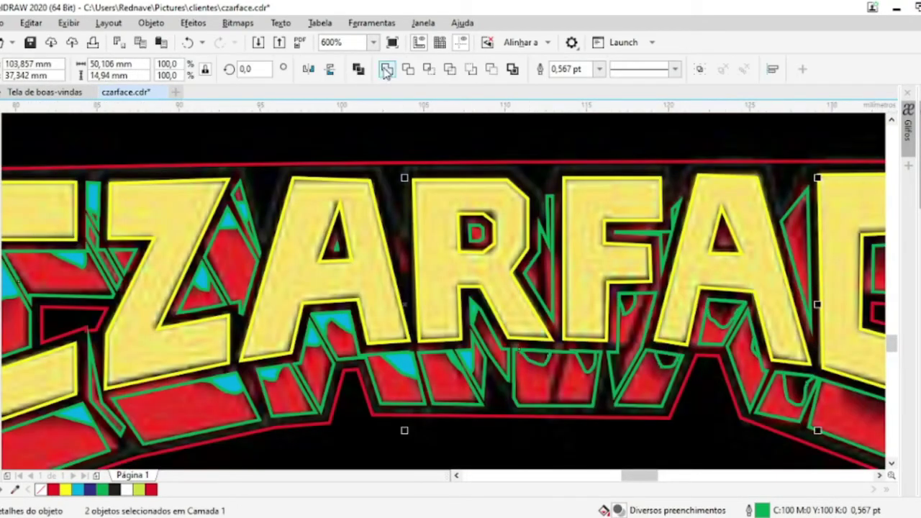
pyautogui.scroll(-1, 504, 315)
pyautogui.scroll(1, 776, 280)
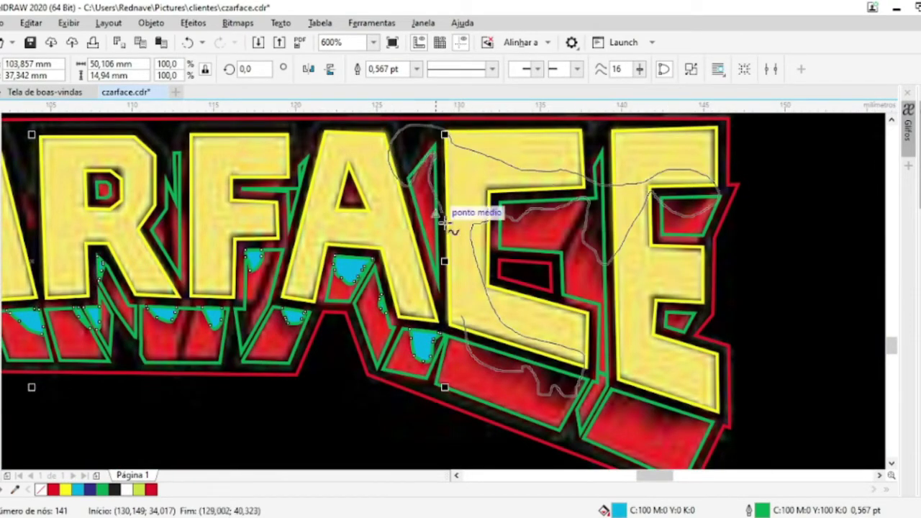
pyautogui.moveTo(444, 224); pyautogui.dragTo(444, 224)
pyautogui.scroll(2, 392, 186)
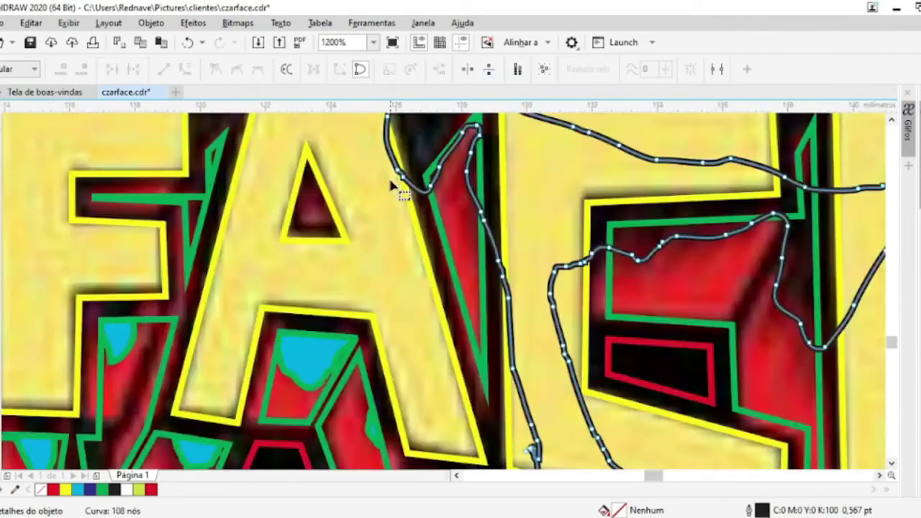
pyautogui.scroll(-2, 392, 186)
# Select the green-outlined block curves and pick a corner node to edit
pyautogui.press('space')
pyautogui.click(464, 360)
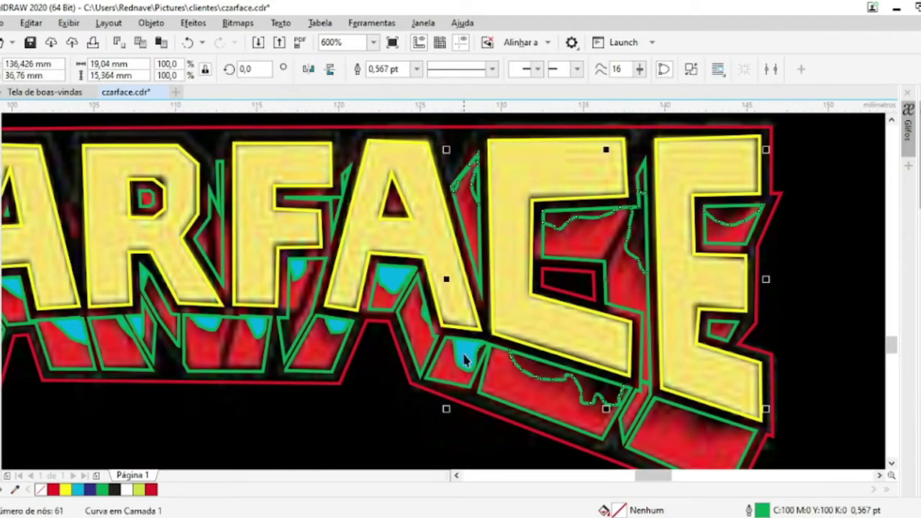
pyautogui.click(590, 251)
pyautogui.scroll(4, 617, 263)
pyautogui.press('F10')
pyautogui.click(582, 276)
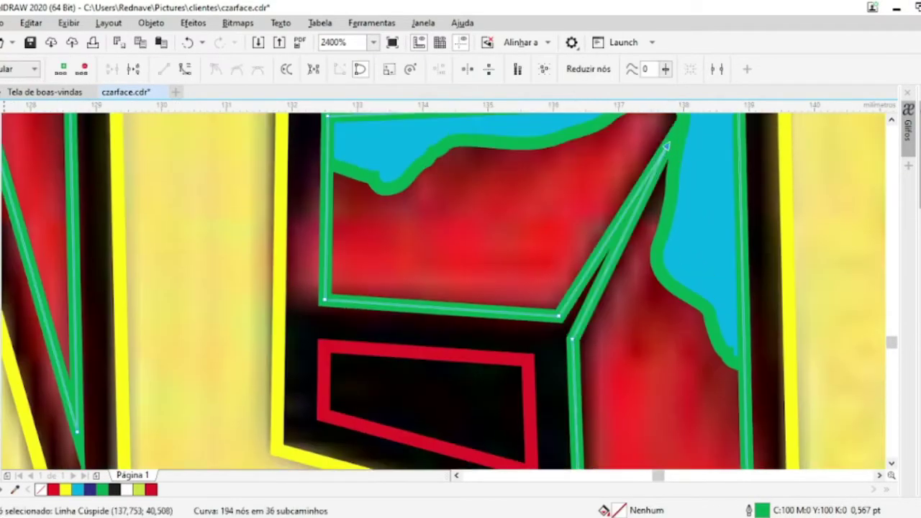
pyautogui.scroll(-4, 666, 146)
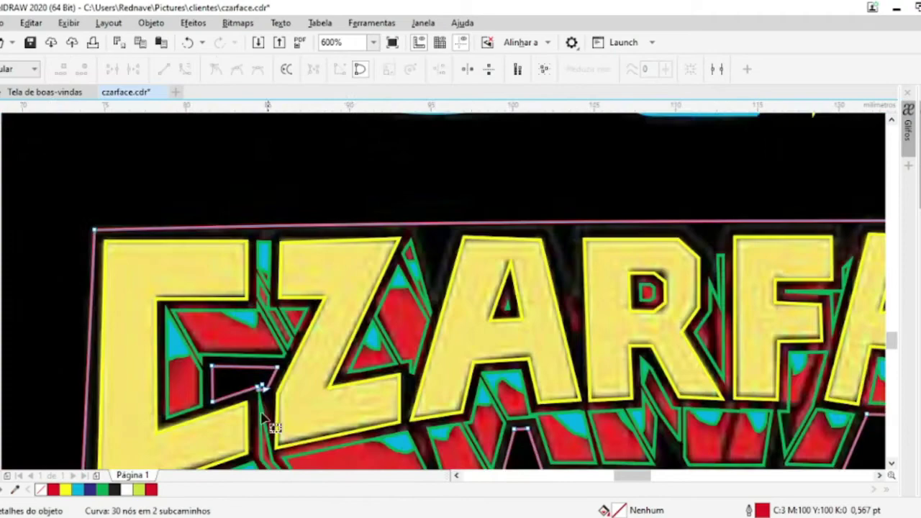
# Reshape the green outline by dragging nodes and adding two new nodes
pyautogui.click(310, 413)
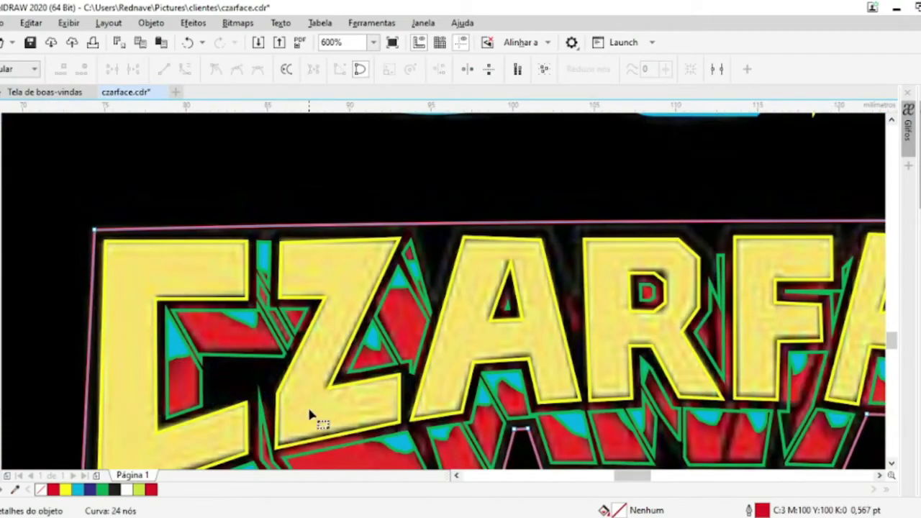
pyautogui.scroll(4, 309, 414)
pyautogui.click(668, 288)
pyautogui.moveTo(669, 287); pyautogui.dragTo(651, 311)
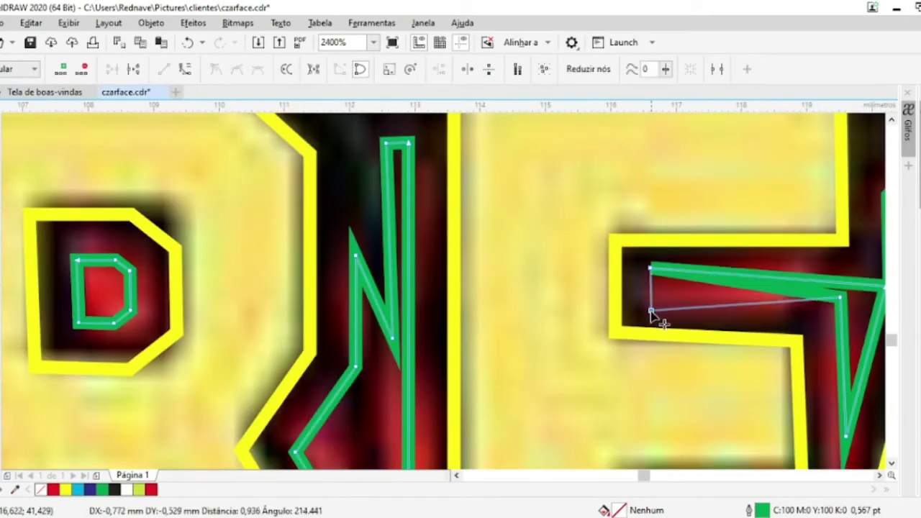
pyautogui.doubleClick(813, 284)
pyautogui.doubleClick(823, 305)
pyautogui.scroll(-2, 823, 305)
pyautogui.scroll(2, 789, 325)
pyautogui.moveTo(697, 348)
pyautogui.mouseDown()
pyautogui.moveTo(752, 356)
pyautogui.moveTo(821, 177)
pyautogui.mouseUp()
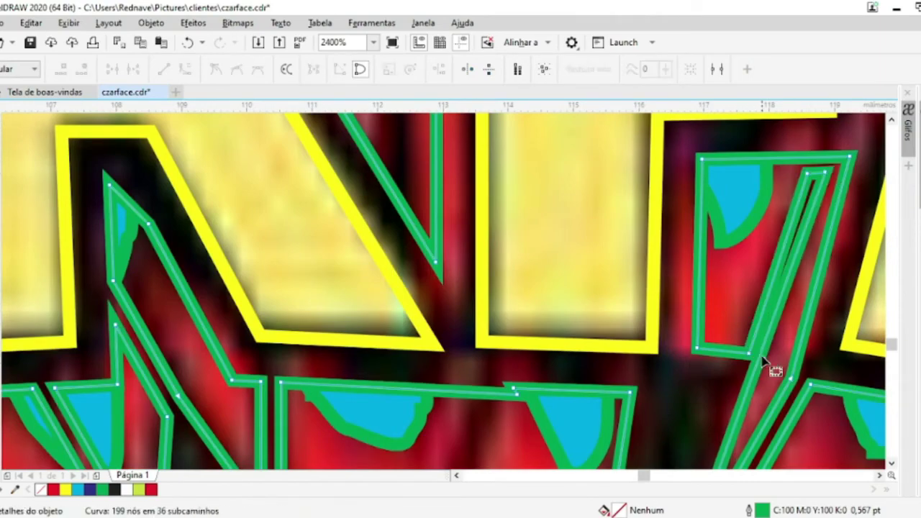
pyautogui.scroll(-2, 590, 311)
# Add and remove nodes to refine the rest of the green outline
pyautogui.doubleClick(580, 270)
pyautogui.scroll(-2, 579, 270)
pyautogui.scroll(2, 545, 416)
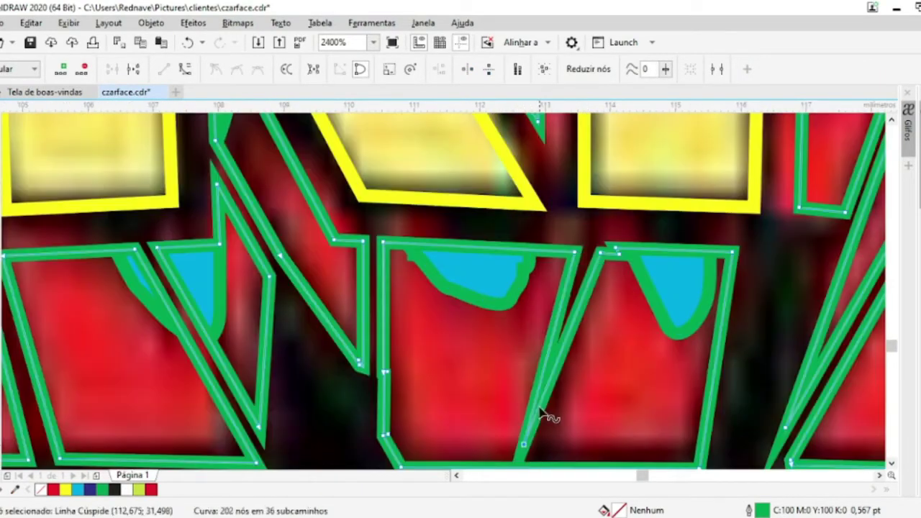
pyautogui.doubleClick(553, 417)
pyautogui.scroll(3, 559, 422)
pyautogui.doubleClick(648, 164)
pyautogui.scroll(-3, 648, 164)
pyautogui.scroll(1, 589, 204)
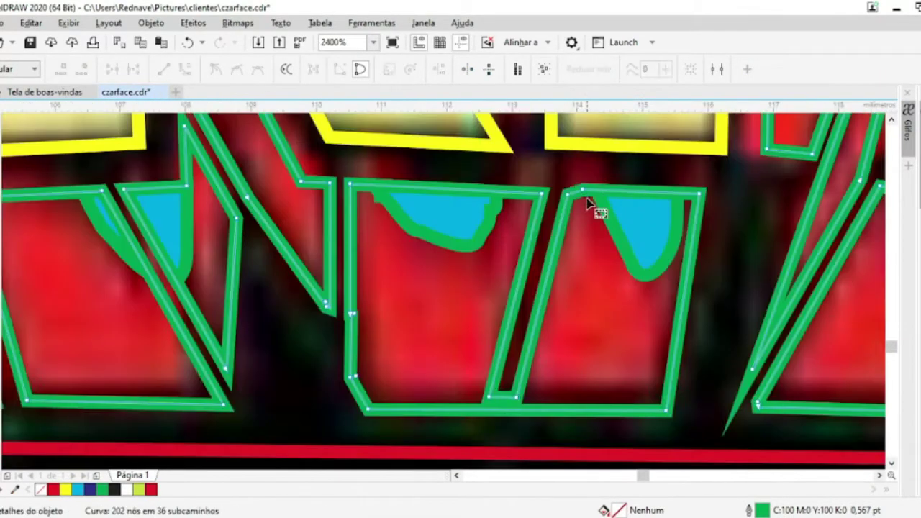
pyautogui.scroll(-3, 399, 250)
pyautogui.scroll(-2, 693, 216)
# Unlock the original reference image
pyautogui.press('space')
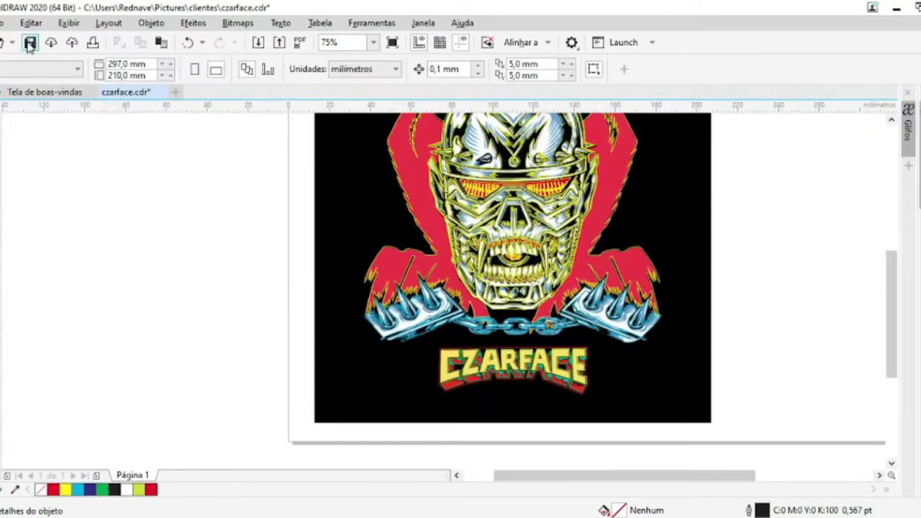
pyautogui.scroll(-1, 403, 238)
pyautogui.rightClick(317, 165)
pyautogui.click(363, 193)
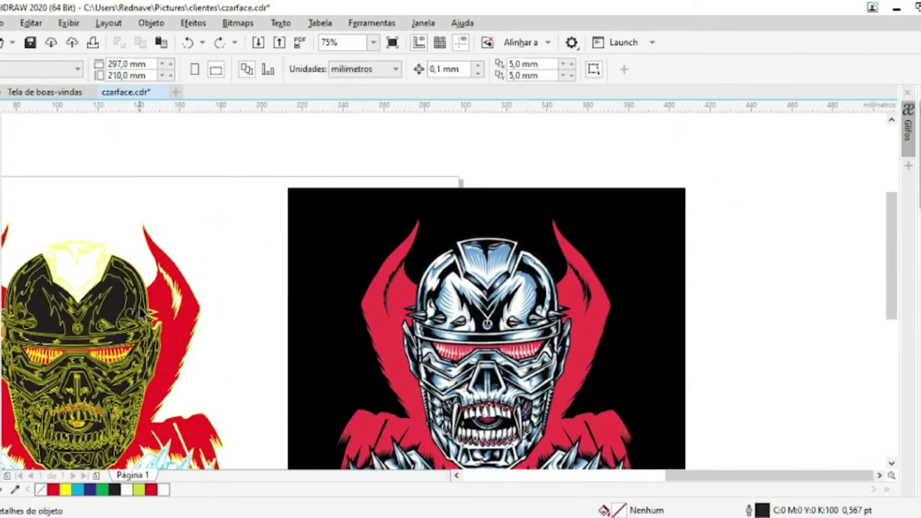
# Combine the two redrawn pieces into one curve with Ctrl+L
pyautogui.scroll(3, 123, 368)
pyautogui.keyDown('shift'); pyautogui.click(122, 368); pyautogui.keyUp('shift')
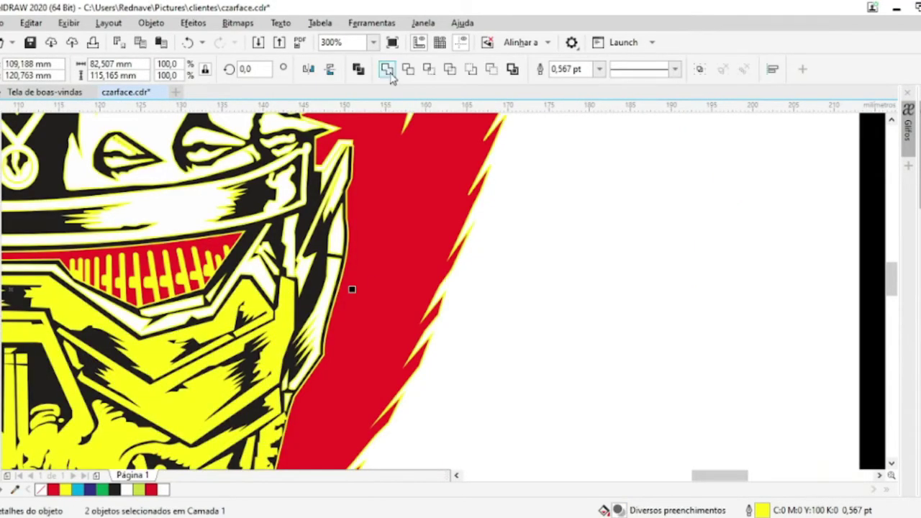
pyautogui.hotkey('ctrl', 'l')
pyautogui.scroll(-3, 352, 287)
pyautogui.scroll(3, 353, 431)
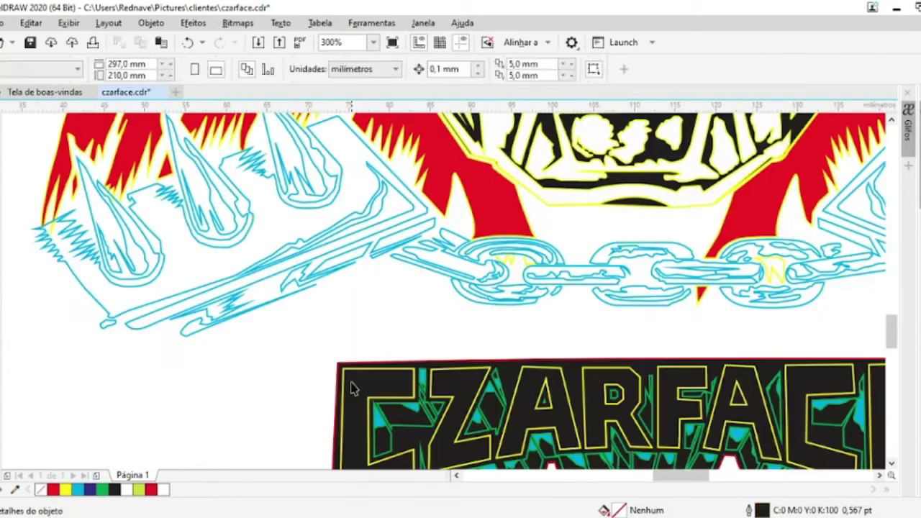
# Check the CZARFACE logo and spikes-and-chain curves, then clear the selection
pyautogui.click(348, 376)
pyautogui.click(408, 319)
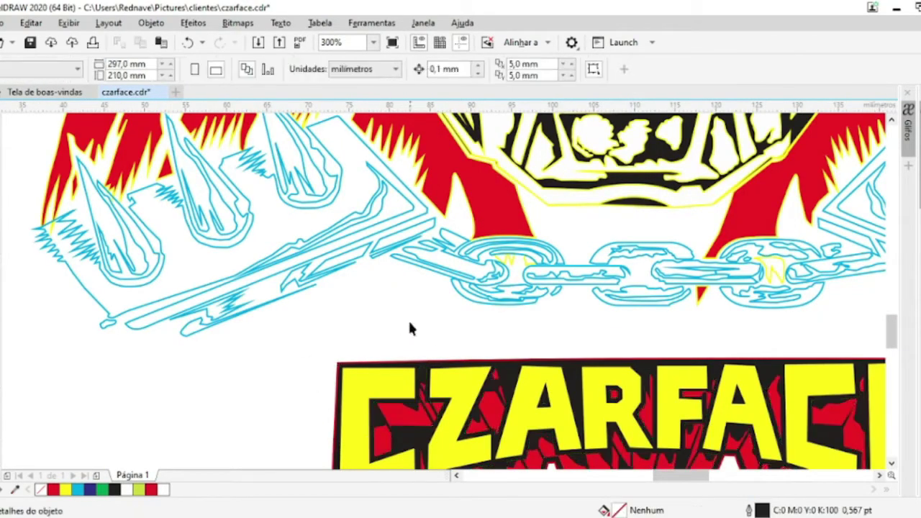
pyautogui.scroll(-1, 410, 317)
pyautogui.click(245, 295)
pyautogui.scroll(-2, 209, 343)
pyautogui.scroll(2, 209, 343)
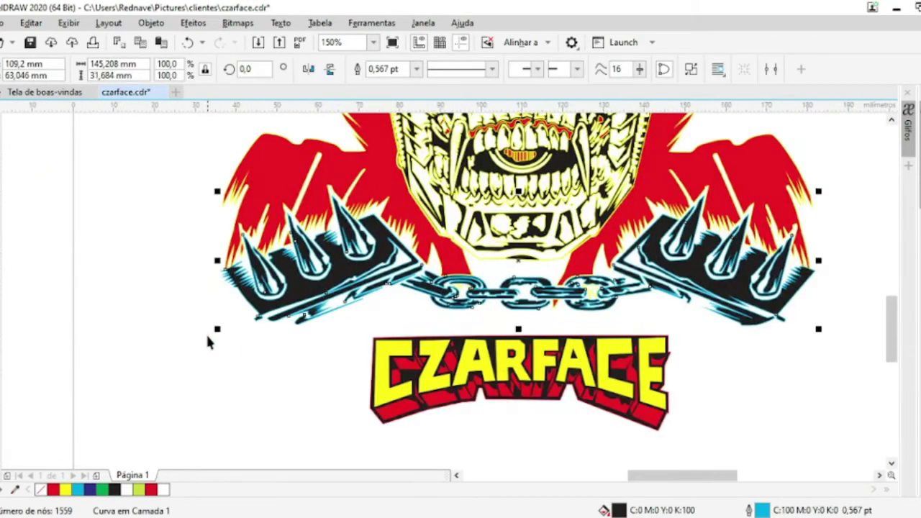
pyautogui.scroll(1, 634, 317)
pyautogui.press('Escape')
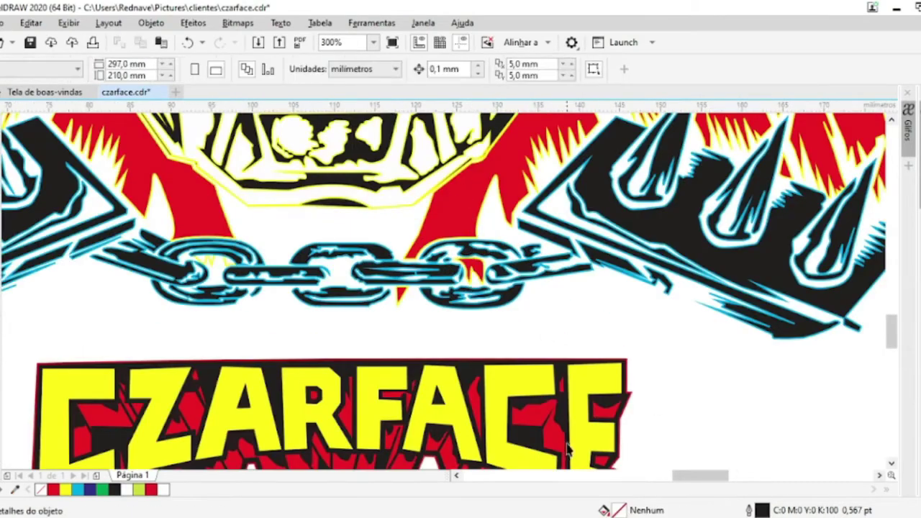
# Fill the rectangle behind the left design black
pyautogui.scroll(-3, 175, 346)
pyautogui.click(216, 335)
pyautogui.moveTo(164, 165); pyautogui.dragTo(185, 247)
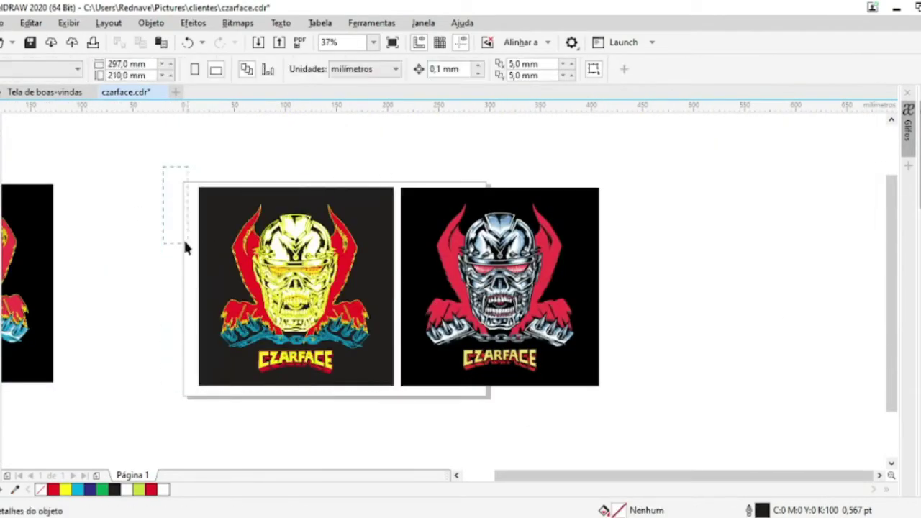
pyautogui.scroll(1, 228, 349)
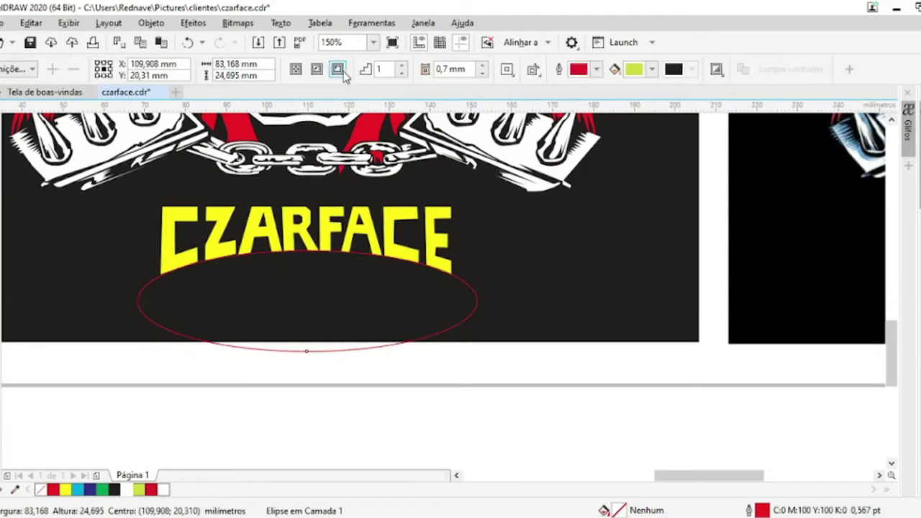
# Delete the red ellipse and extrude the CZARFACE lettering downward
pyautogui.press('Delete')
pyautogui.click(184, 270)
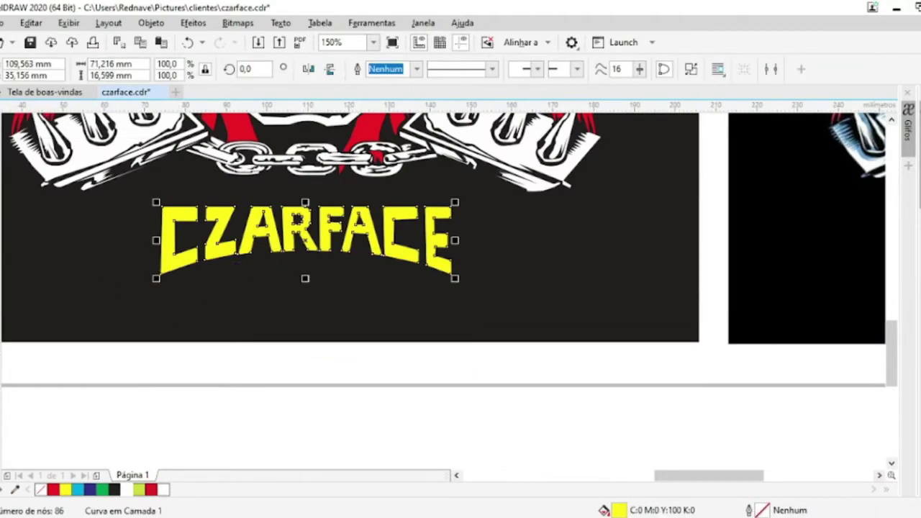
pyautogui.click(4, 370)
pyautogui.click(28, 454)
pyautogui.scroll(2, 306, 272)
pyautogui.moveTo(315, 206); pyautogui.dragTo(319, 288)
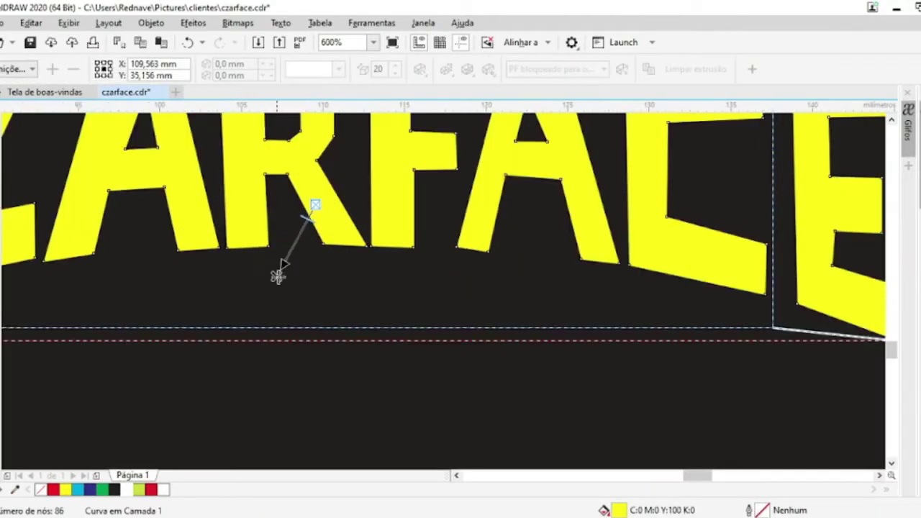
# Colour the extrusion sides with shading starting from deep red
pyautogui.click(447, 69)
pyautogui.click(473, 105)
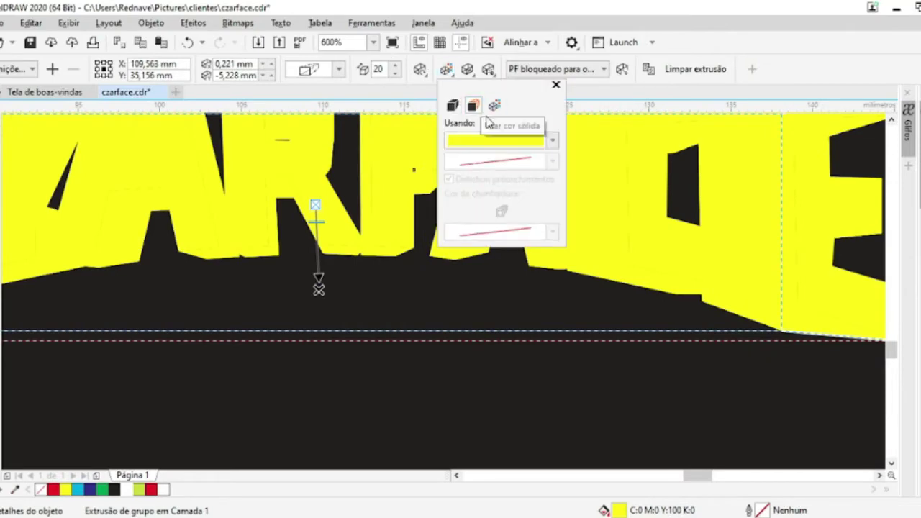
pyautogui.click(552, 140)
pyautogui.click(541, 218)
pyautogui.click(494, 105)
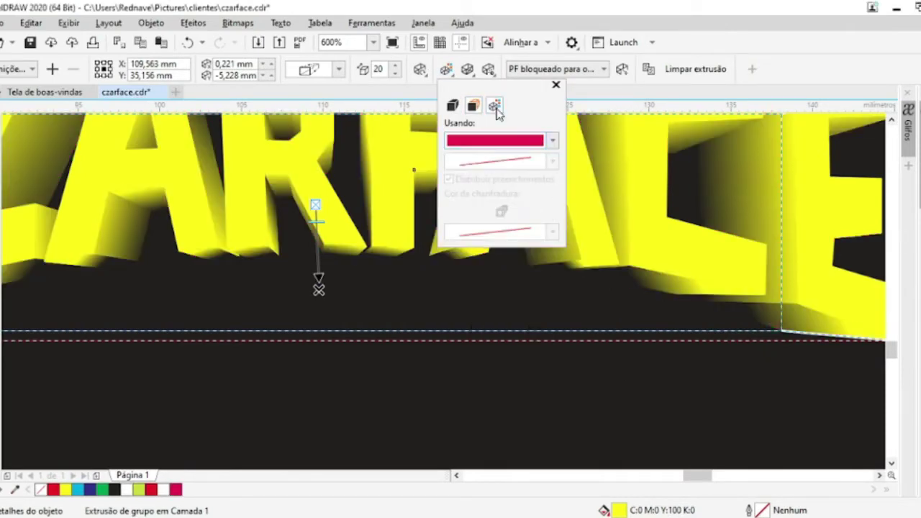
pyautogui.click(552, 140)
pyautogui.click(457, 315)
pyautogui.click(545, 212)
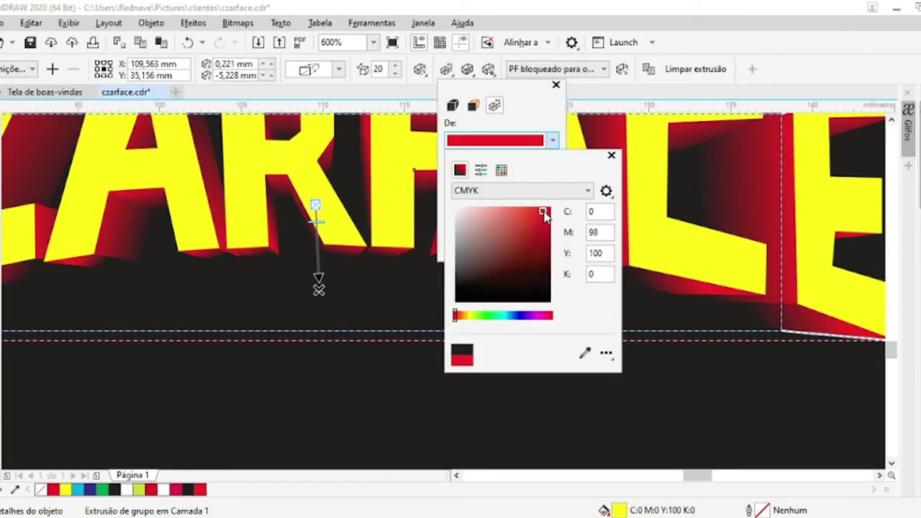
# Adjust the extrusion depth, deepening it then settling at 25
pyautogui.scroll(-3, 475, 237)
pyautogui.scroll(3, 472, 234)
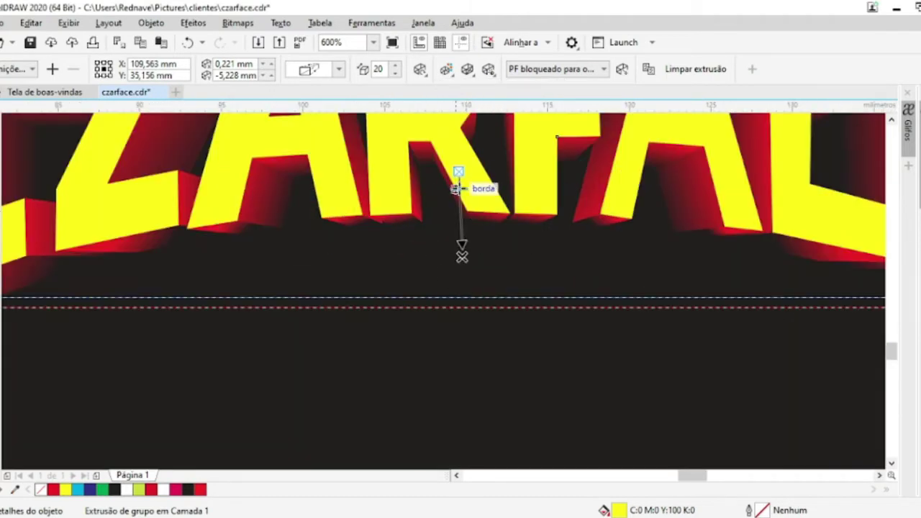
pyautogui.moveTo(456, 189); pyautogui.dragTo(460, 200)
pyautogui.scroll(-2, 460, 199)
pyautogui.scroll(2, 511, 216)
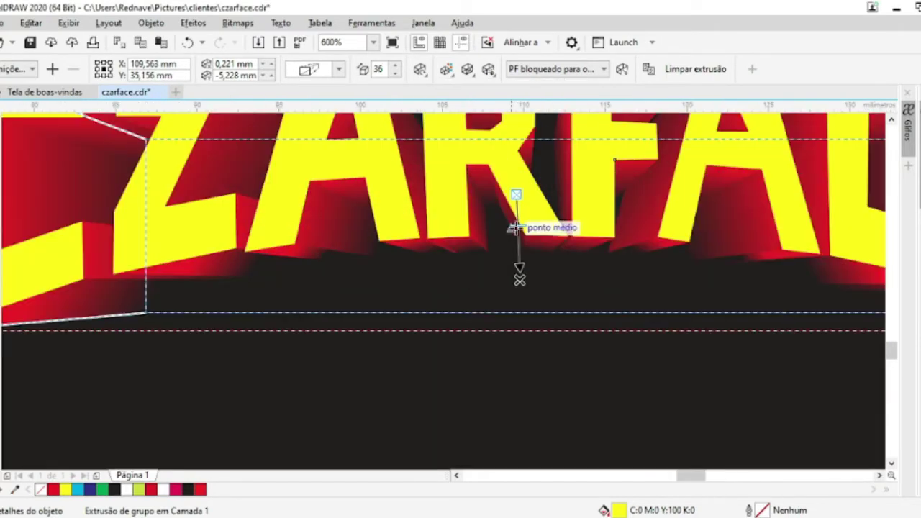
pyautogui.moveTo(516, 227)
pyautogui.mouseDown()
pyautogui.moveTo(516, 206)
pyautogui.moveTo(516, 215)
pyautogui.mouseUp()
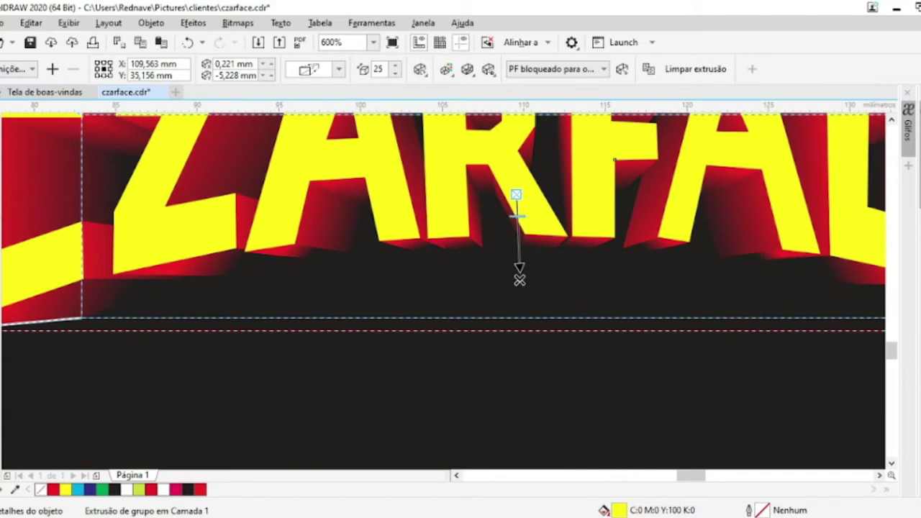
pyautogui.scroll(-3, 367, 305)
# Pan to inspect the off-page CZARFACE lettering, then return to the artwork
pyautogui.hscroll(-5, 279, 301)
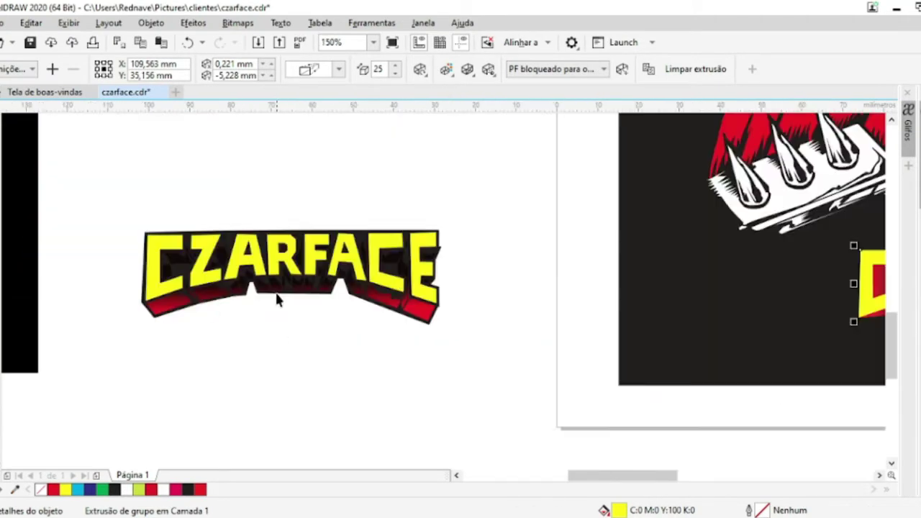
pyautogui.click(278, 301)
pyautogui.press('Escape')
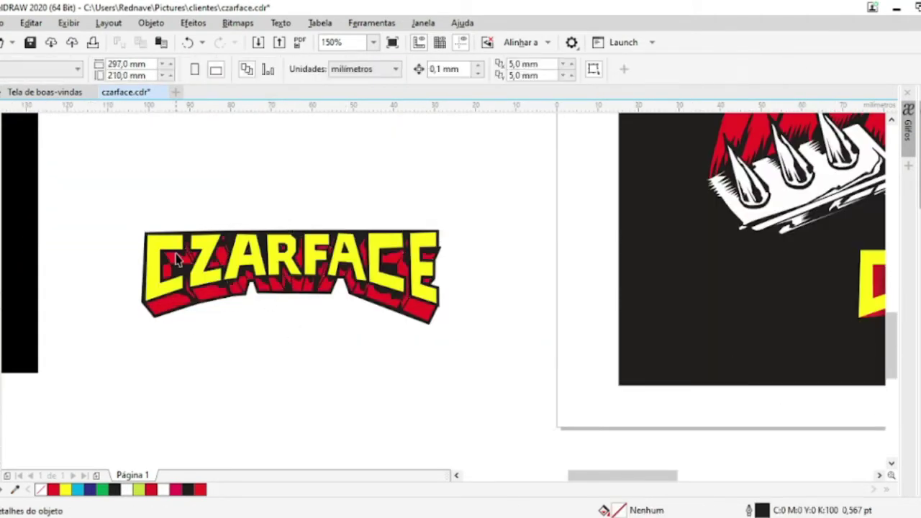
pyautogui.scroll(-2, 176, 261)
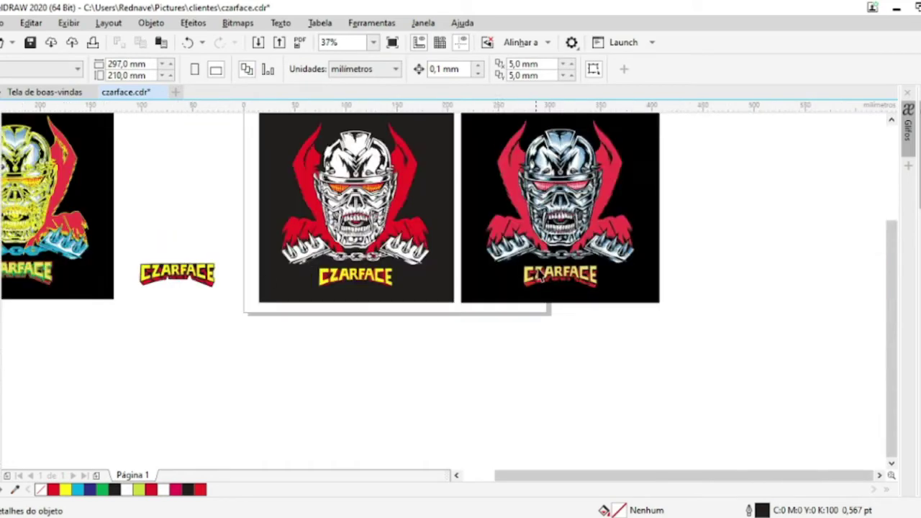
pyautogui.scroll(2, 267, 272)
pyautogui.scroll(-1, 267, 270)
pyautogui.scroll(-2, 138, 223)
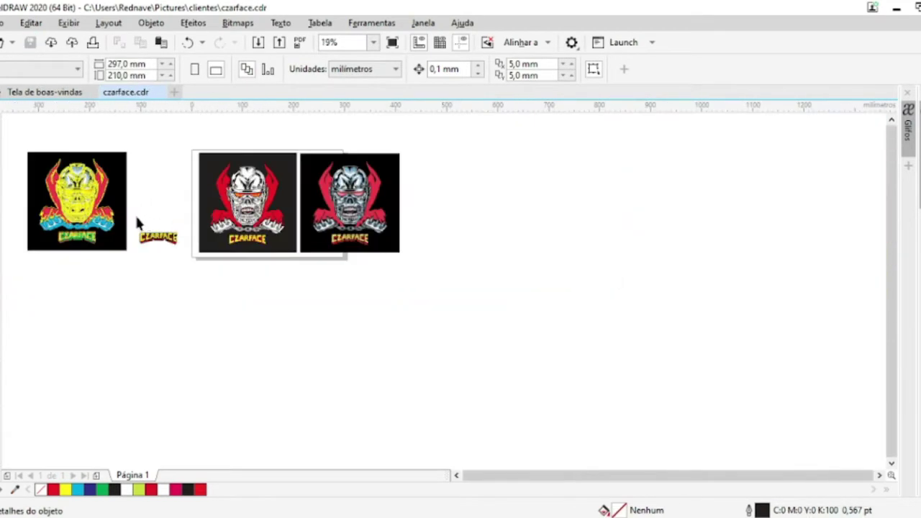
pyautogui.moveTo(154, 236); pyautogui.dragTo(123, 263)
pyautogui.scroll(3, 367, 299)
# Break apart the extrusion and move the plain yellow CZARFACE below the page
pyautogui.click(366, 314)
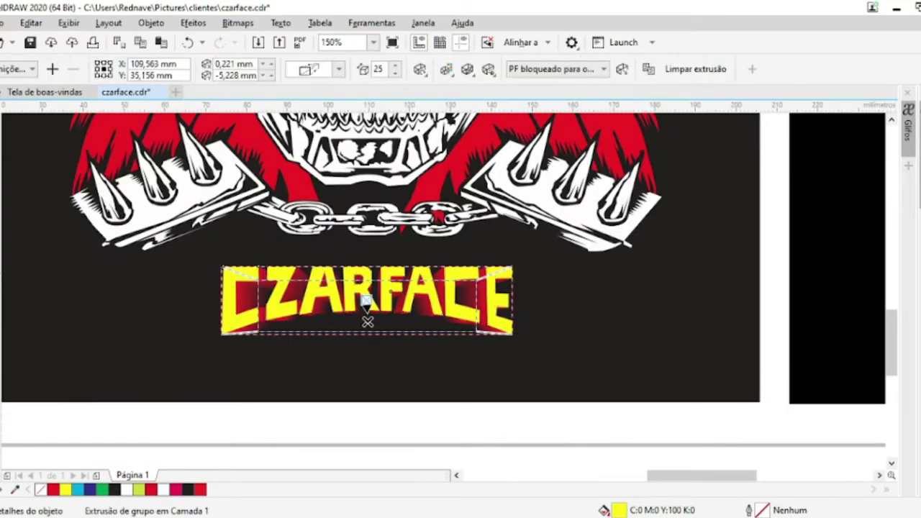
pyautogui.hotkey('ctrl', 'k')
pyautogui.scroll(-2, 175, 285)
pyautogui.moveTo(247, 284); pyautogui.dragTo(247, 302)
pyautogui.scroll(2, 247, 302)
# Create a separate green outside contour and place it behind the artwork's lettering
pyautogui.click(28, 425)
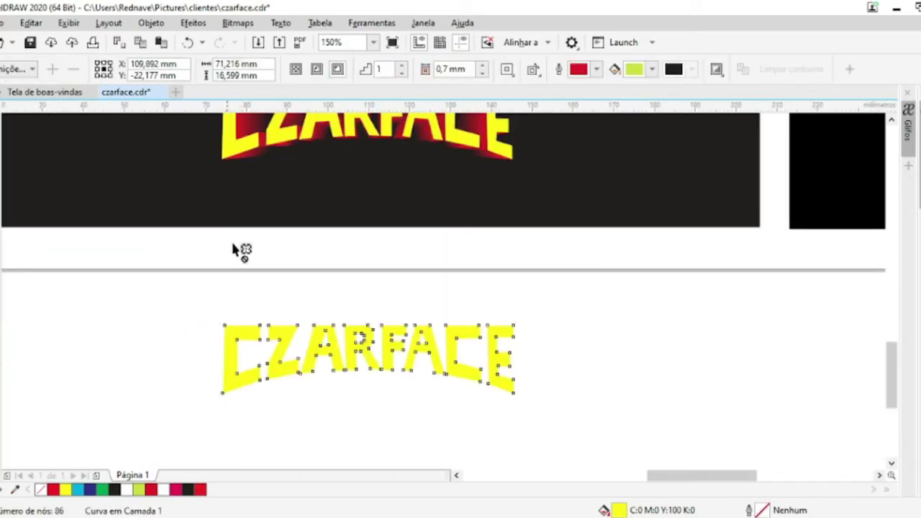
pyautogui.moveTo(245, 360); pyautogui.dragTo(221, 359)
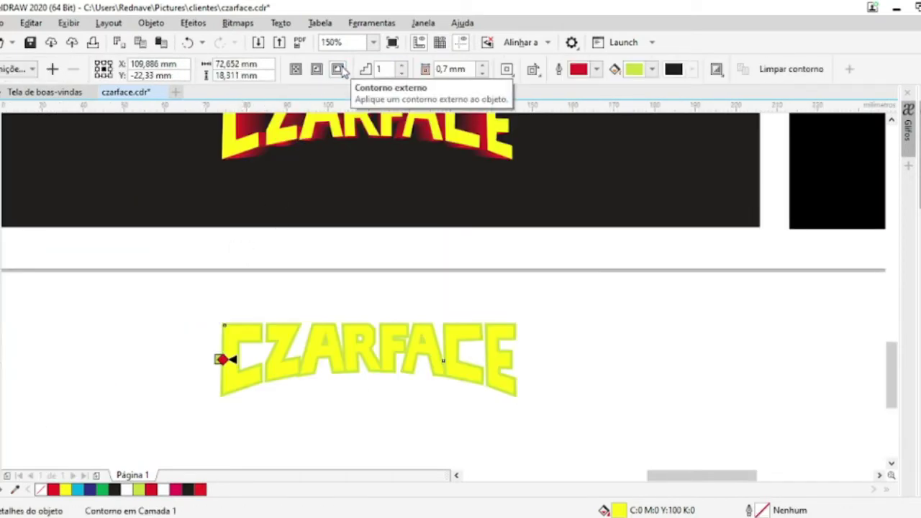
pyautogui.hotkey('ctrl', 'k')
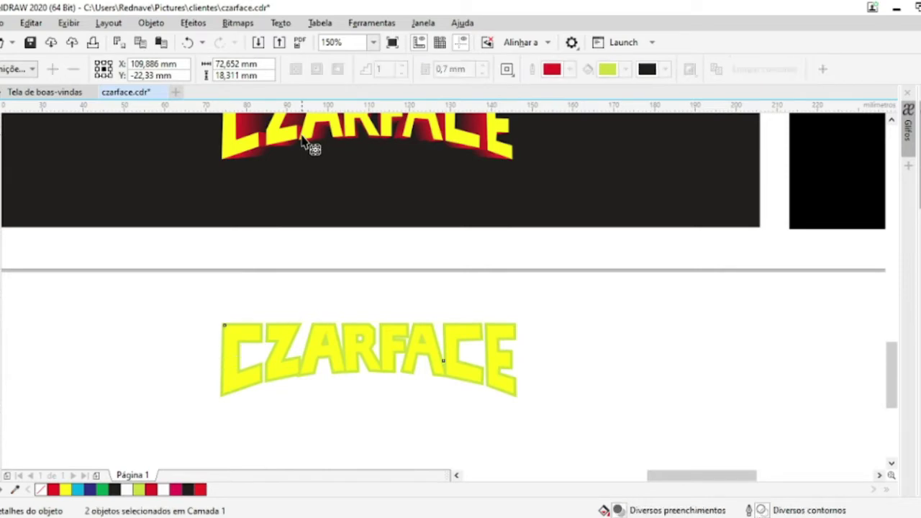
pyautogui.press('space')
pyautogui.moveTo(256, 345)
pyautogui.mouseDown()
pyautogui.moveTo(243, 397)
pyautogui.moveTo(222, 152)
pyautogui.mouseUp()
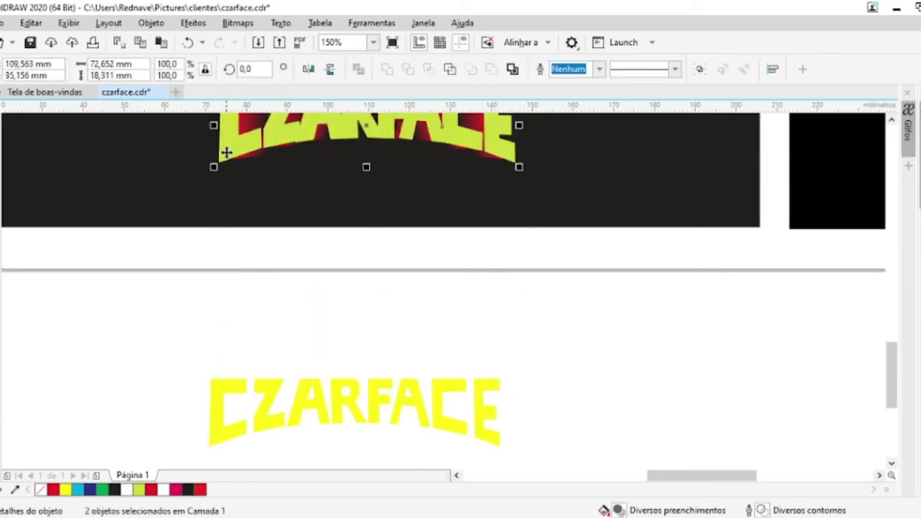
pyautogui.scroll(2, 294, 165)
pyautogui.hotkey('ctrl', 'pagedown')
# Outline the CZARFACE lettering white and extend the green contour's bottom downward
pyautogui.click(319, 359)
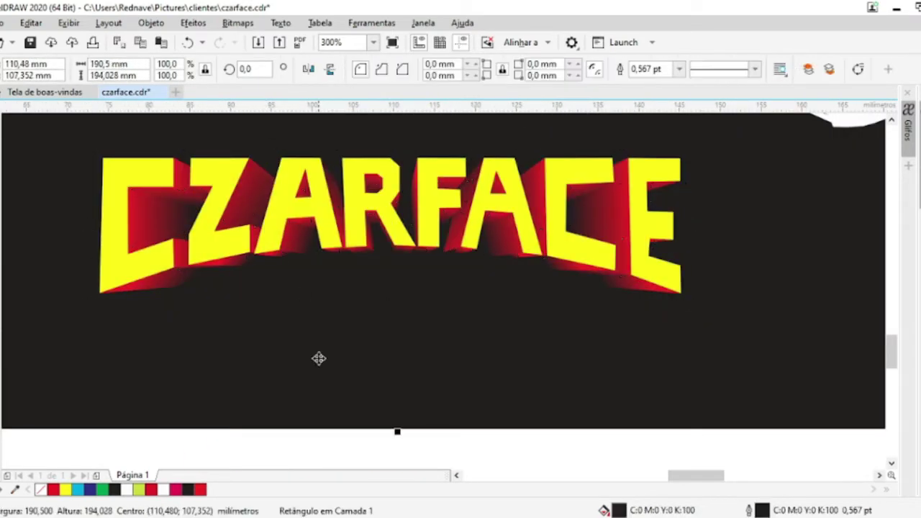
pyautogui.click(206, 288)
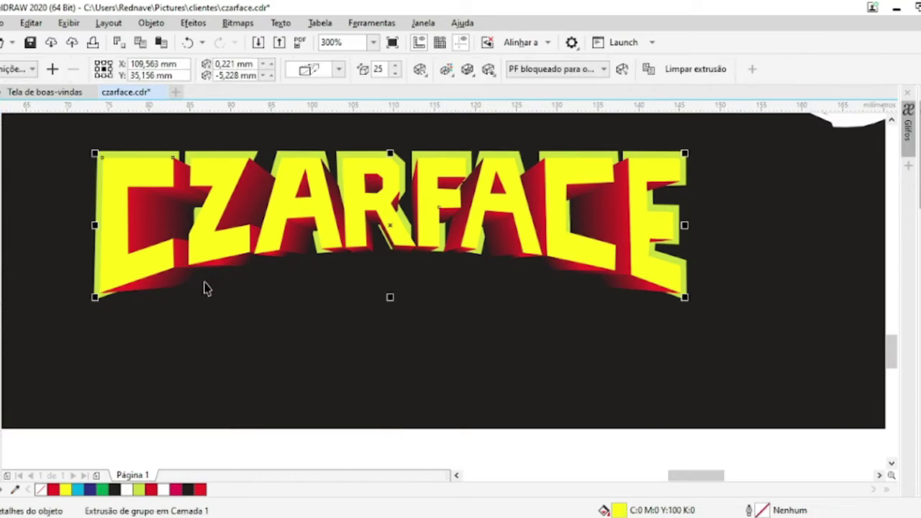
pyautogui.rightClick(910, 284)
pyautogui.press('Tab')
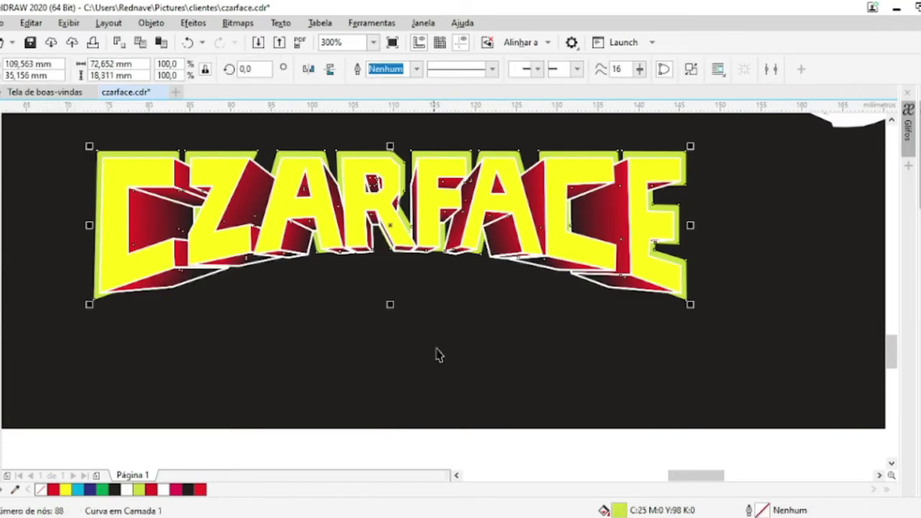
pyautogui.moveTo(391, 303); pyautogui.dragTo(390, 317)
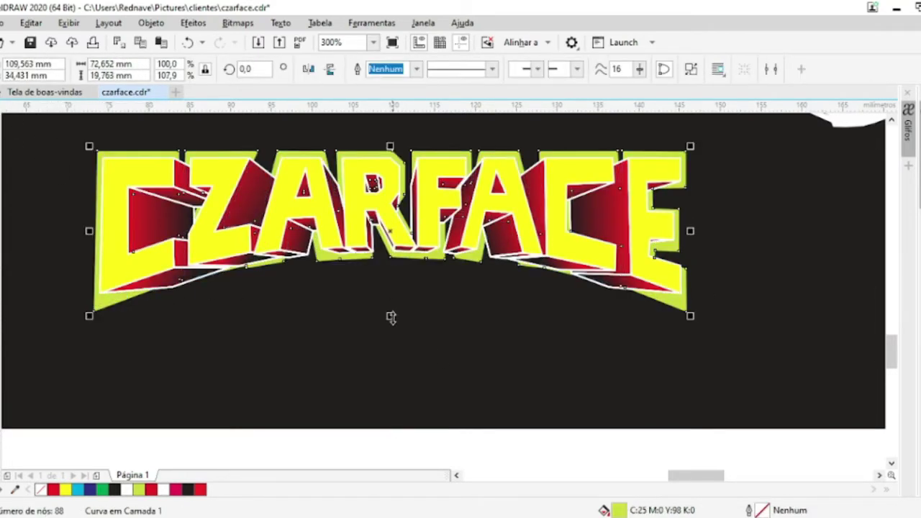
pyautogui.press('Down')
pyautogui.press('Down')
# Delete nodes along the green contour's lower edge to simplify it
pyautogui.press('F10')
pyautogui.scroll(2, 161, 278)
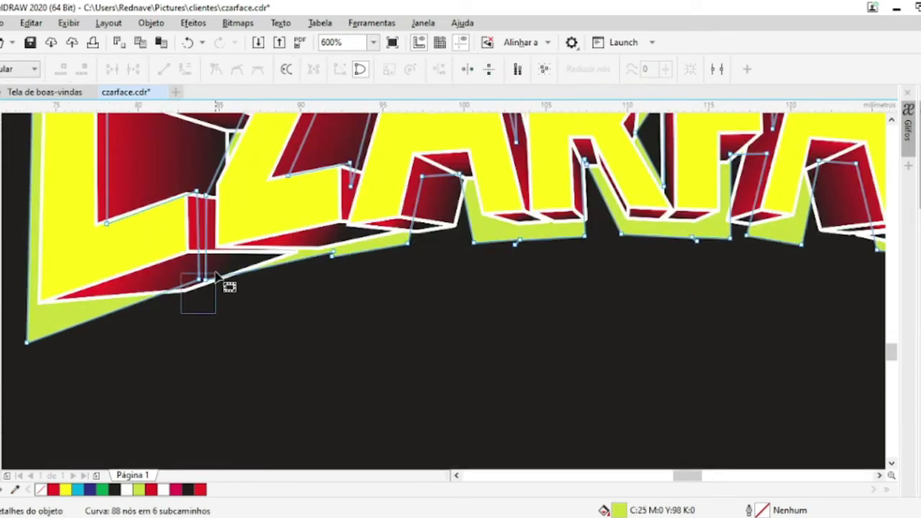
pyautogui.moveTo(218, 278); pyautogui.dragTo(216, 293)
pyautogui.doubleClick(334, 253)
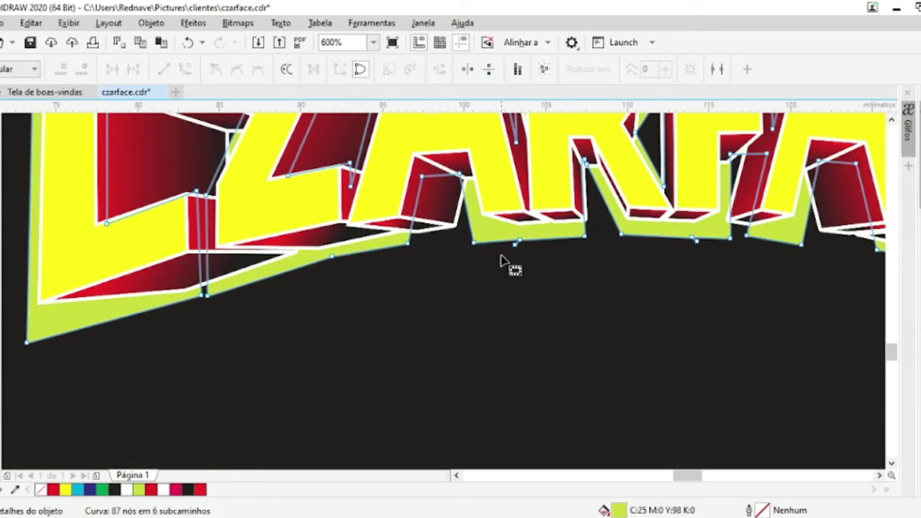
pyautogui.hscroll(5, 486, 259)
pyautogui.moveTo(747, 282); pyautogui.dragTo(752, 303)
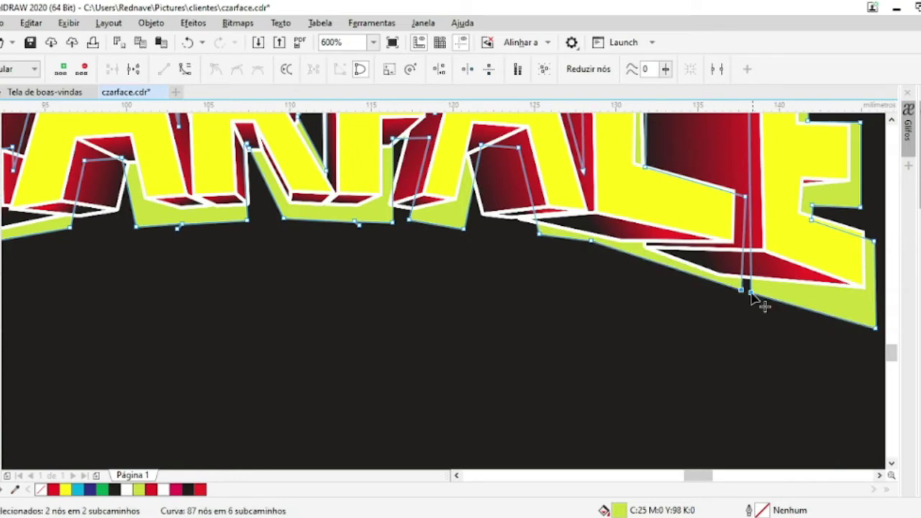
pyautogui.press('Delete')
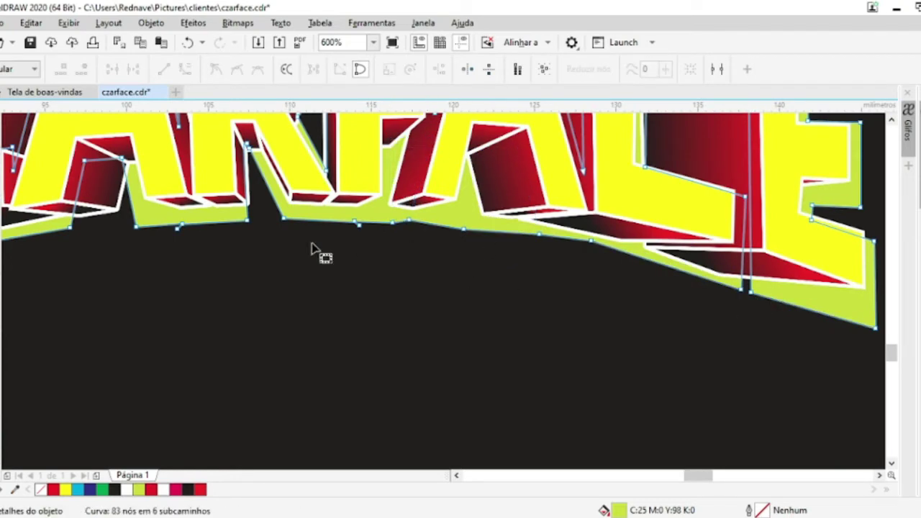
pyautogui.press('F3')
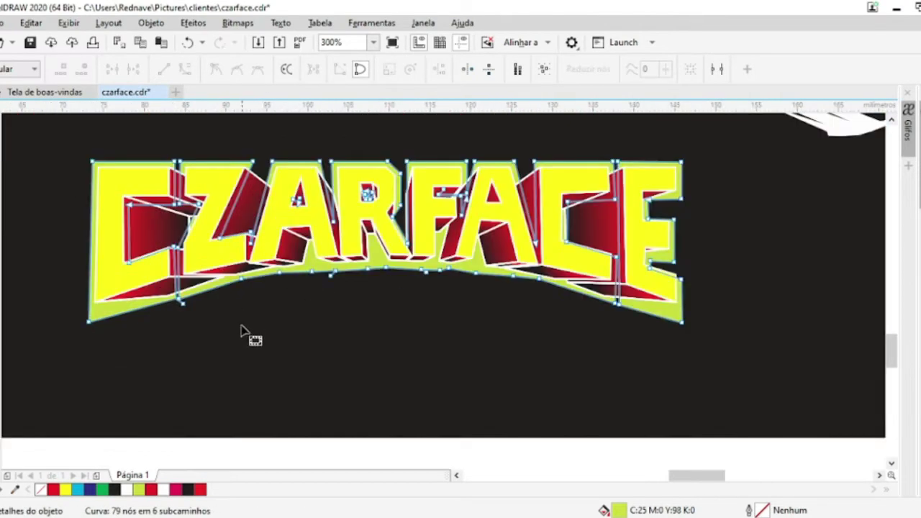
pyautogui.moveTo(241, 331); pyautogui.dragTo(572, 263)
pyautogui.press('Delete')
pyautogui.press('space')
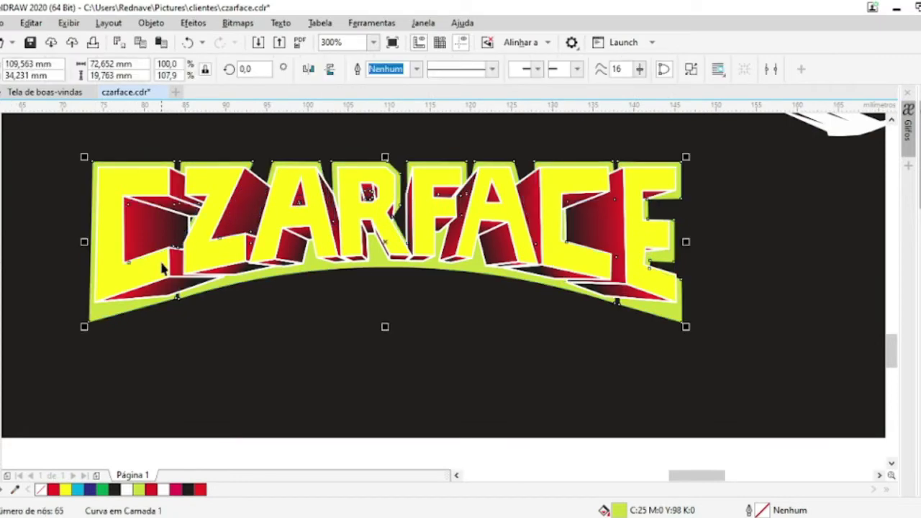
# Draw a rectangle over the upper lettering and weld it to the green contour
pyautogui.press('F6')
pyautogui.moveTo(124, 157); pyautogui.dragTo(655, 270)
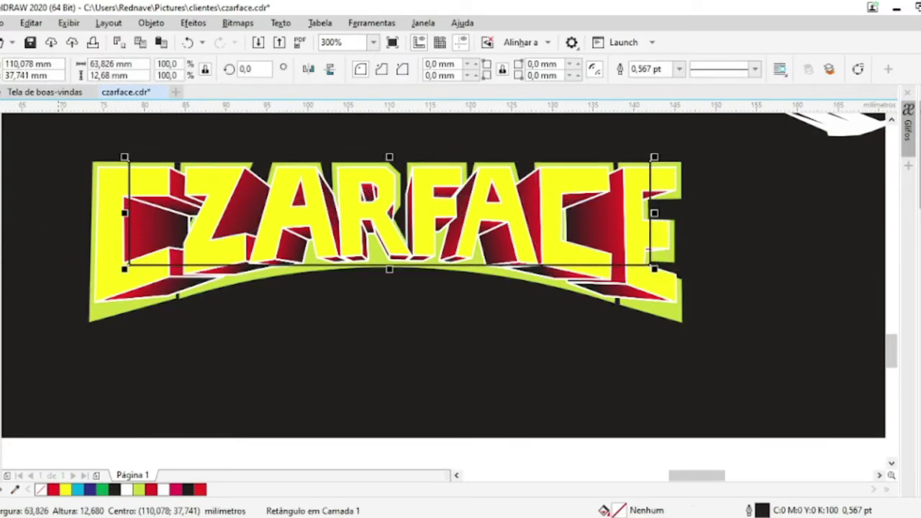
pyautogui.keyDown('shift'); pyautogui.click(682, 180); pyautogui.keyUp('shift')
pyautogui.click(698, 68)
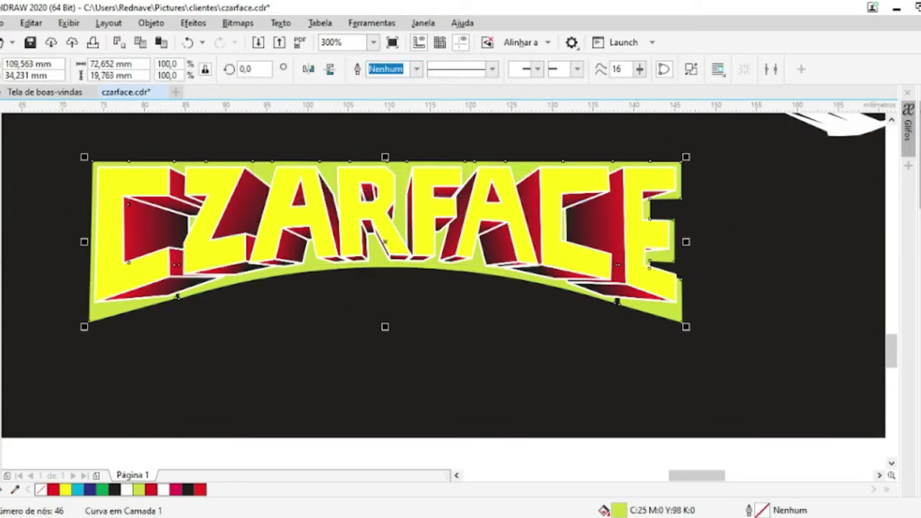
# Delete extra nodes so the green backing becomes a 12-node curve
pyautogui.press('F10')
pyautogui.scroll(2, 168, 280)
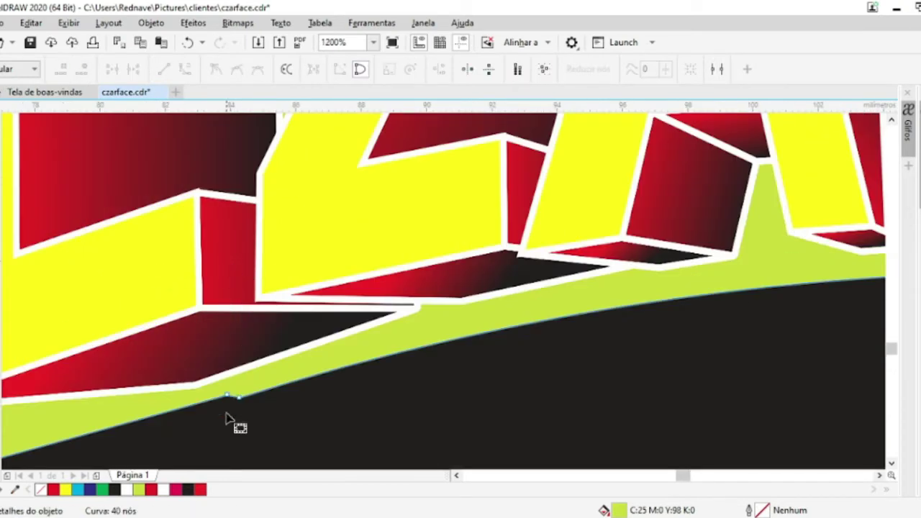
pyautogui.press('Delete')
pyautogui.scroll(-2, 237, 404)
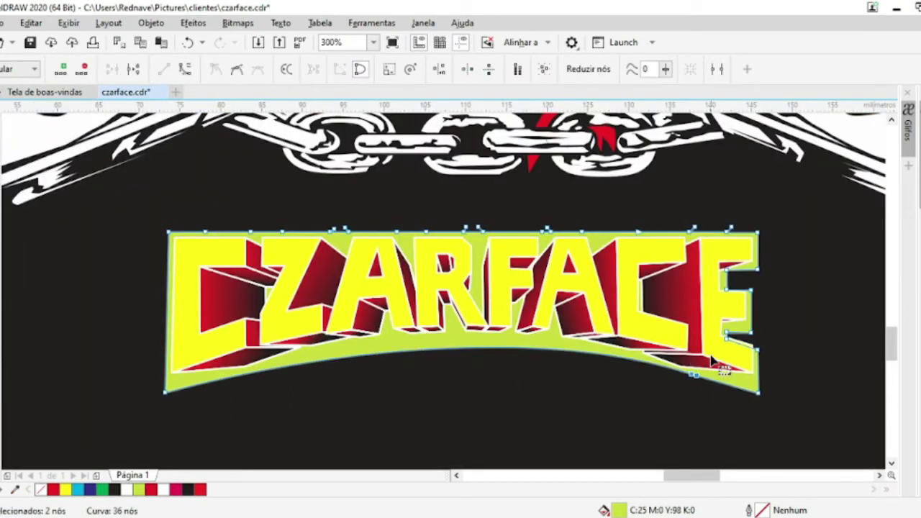
pyautogui.press('Delete')
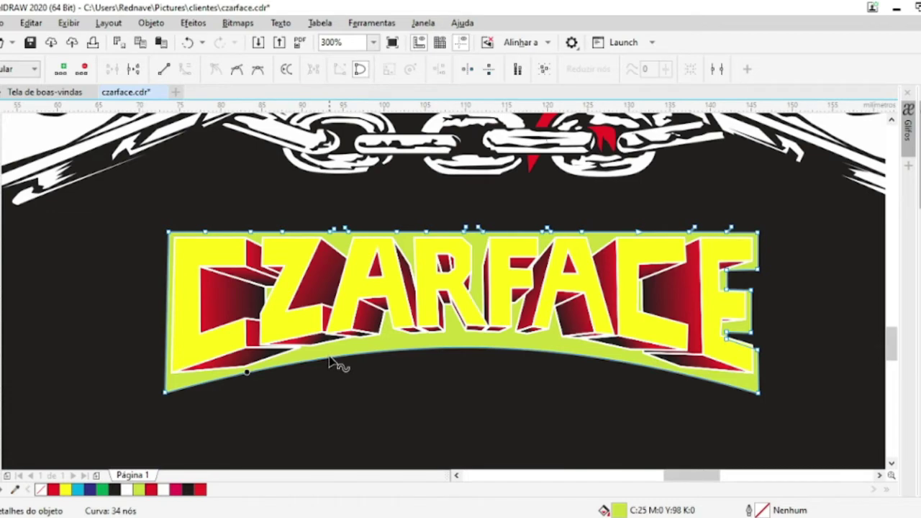
pyautogui.moveTo(162, 216); pyautogui.dragTo(741, 266)
pyautogui.press('Delete')
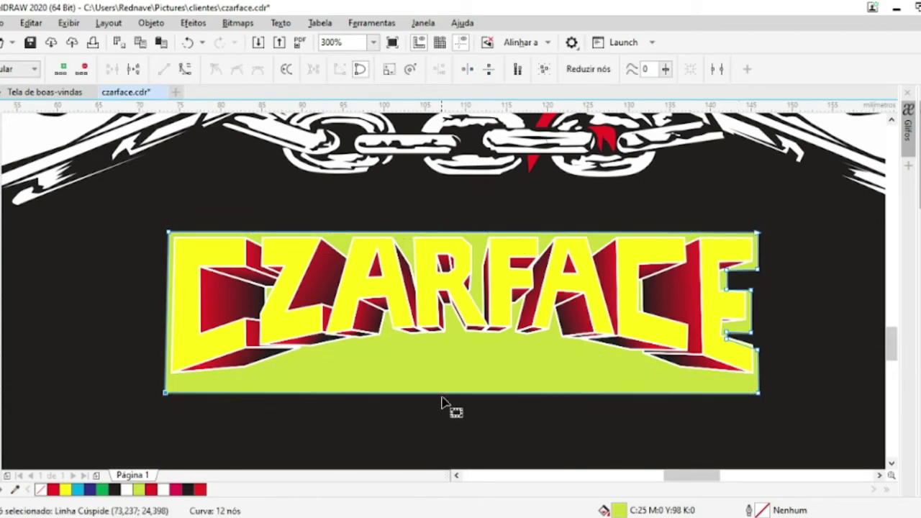
# Reshape the backing's bottom edge: raise a peak under the R, shift a node left, add nodes
pyautogui.moveTo(473, 348); pyautogui.dragTo(453, 353)
pyautogui.scroll(2, 453, 353)
pyautogui.scroll(2, 432, 346)
pyautogui.scroll(-2, 432, 385)
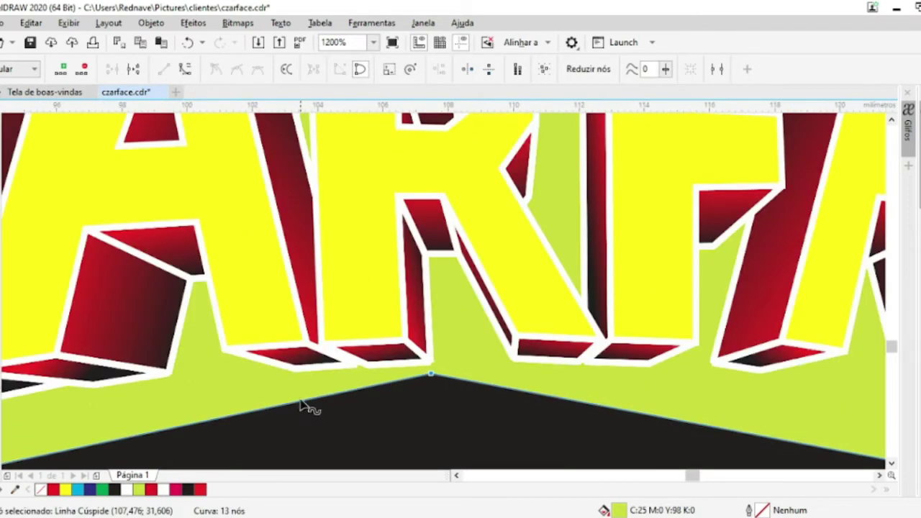
pyautogui.moveTo(305, 407)
pyautogui.mouseDown()
pyautogui.moveTo(304, 391)
pyautogui.moveTo(185, 405)
pyautogui.mouseUp()
pyautogui.scroll(-2, 191, 403)
pyautogui.scroll(1, 199, 401)
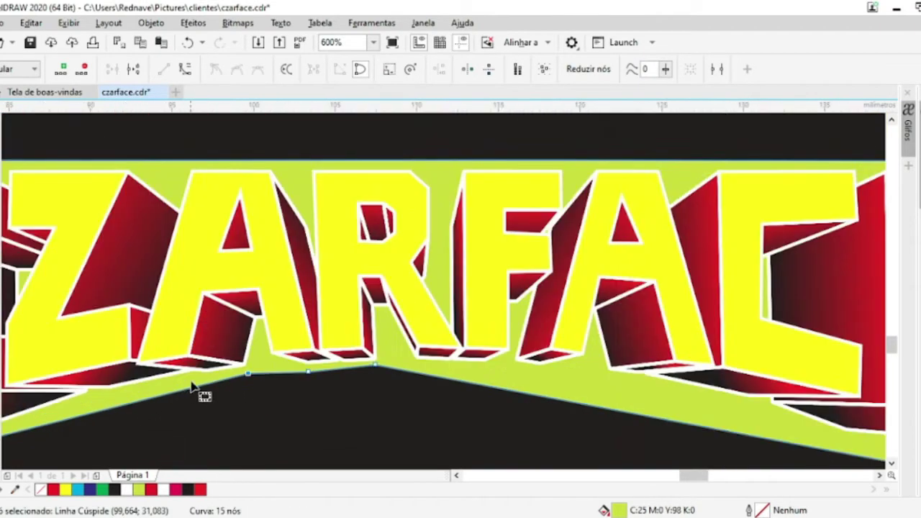
pyautogui.doubleClick(115, 410)
pyautogui.scroll(-2, 129, 407)
pyautogui.scroll(2, 128, 382)
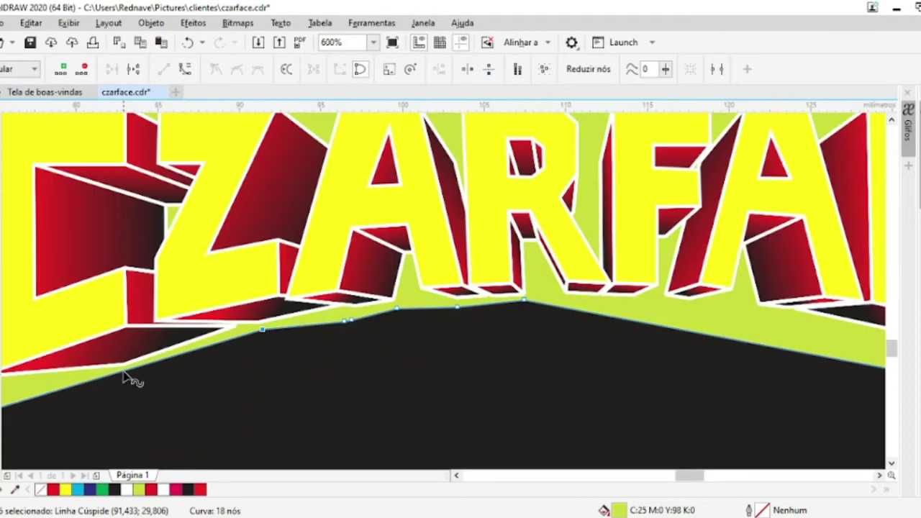
pyautogui.doubleClick(128, 378)
pyautogui.scroll(-2, 137, 382)
pyautogui.scroll(2, 144, 386)
# Add nodes along the backing so it follows the lettering's base and the E's lower right
pyautogui.doubleClick(536, 319)
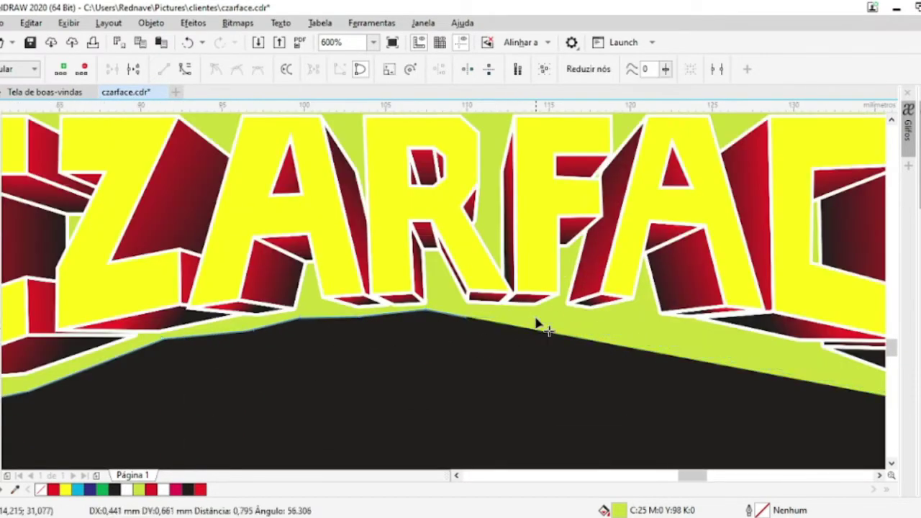
pyautogui.doubleClick(565, 318)
pyautogui.doubleClick(644, 336)
pyautogui.scroll(-2, 648, 337)
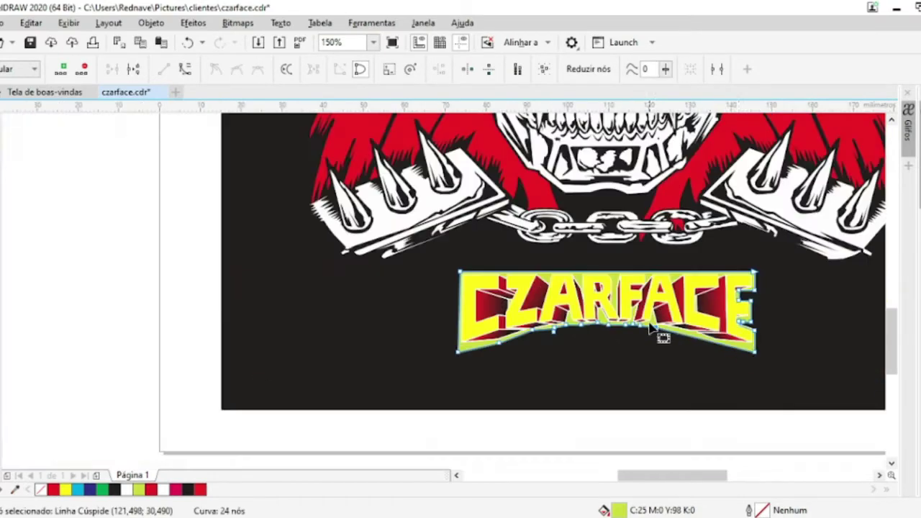
pyautogui.scroll(2, 537, 344)
pyautogui.moveTo(555, 334); pyautogui.dragTo(555, 335)
pyautogui.doubleClick(644, 364)
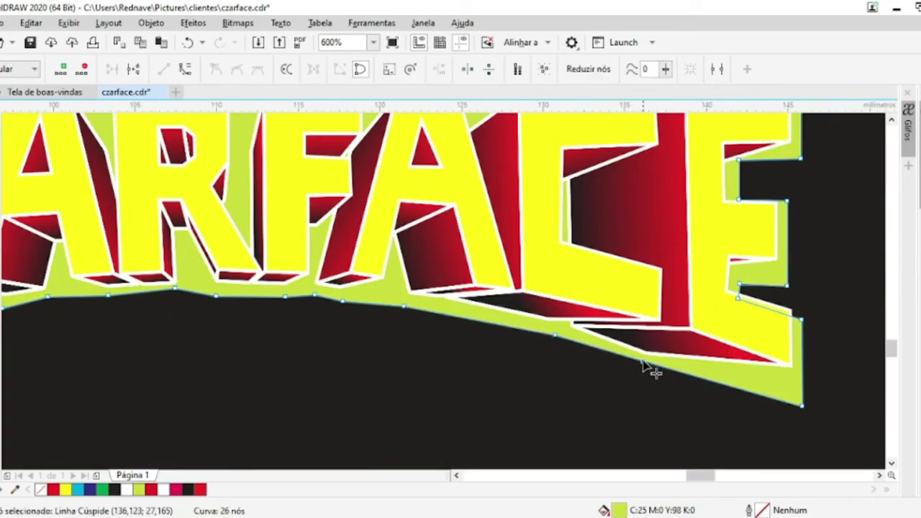
pyautogui.click(803, 406)
pyautogui.scroll(-3, 442, 346)
pyautogui.scroll(4, 458, 308)
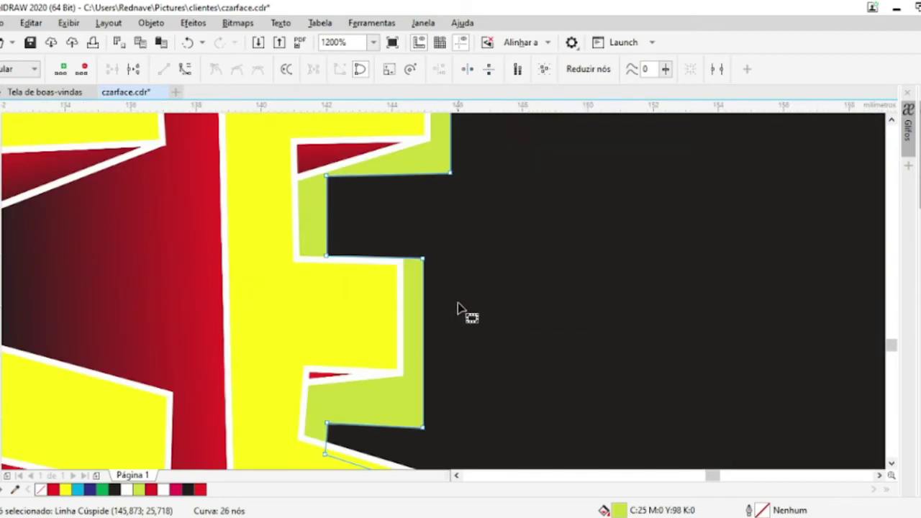
# Delete surplus nodes on the backing's edges and left tip to straighten them
pyautogui.doubleClick(407, 175)
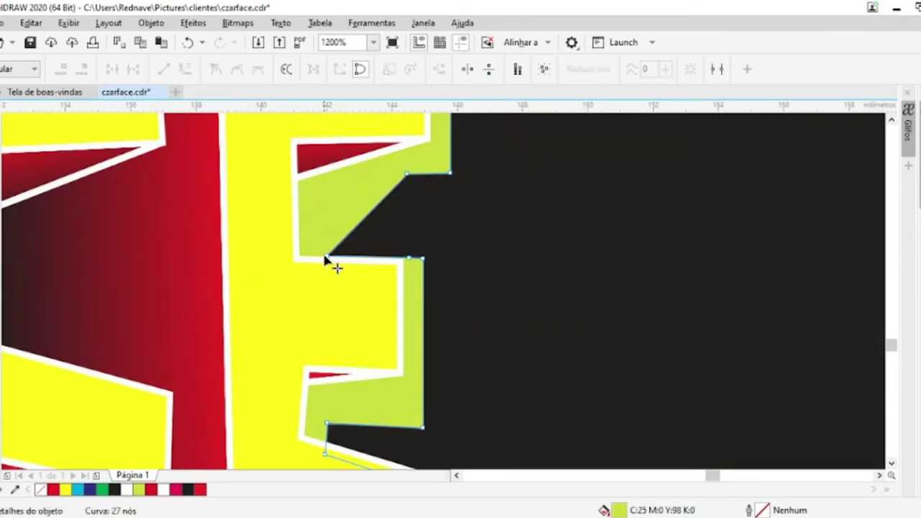
pyautogui.doubleClick(335, 261)
pyautogui.scroll(-3, 428, 298)
pyautogui.scroll(4, 418, 324)
pyautogui.doubleClick(208, 330)
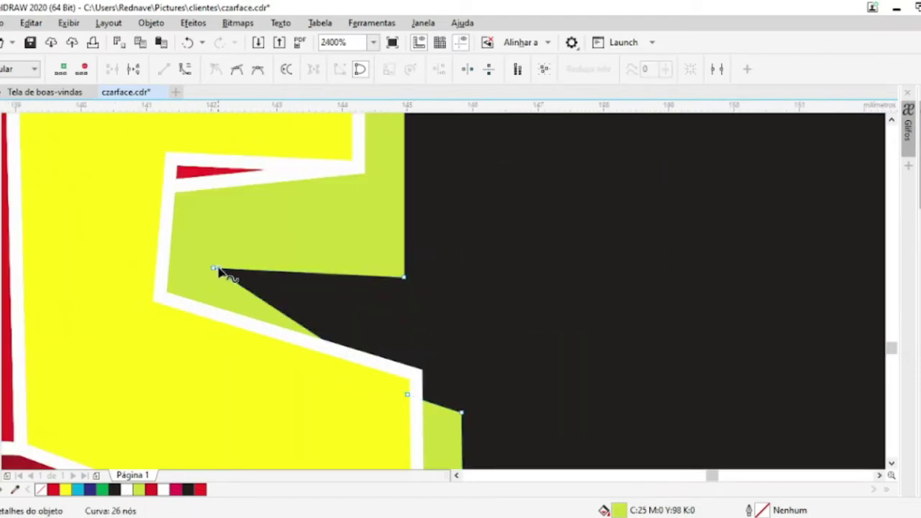
pyautogui.doubleClick(213, 269)
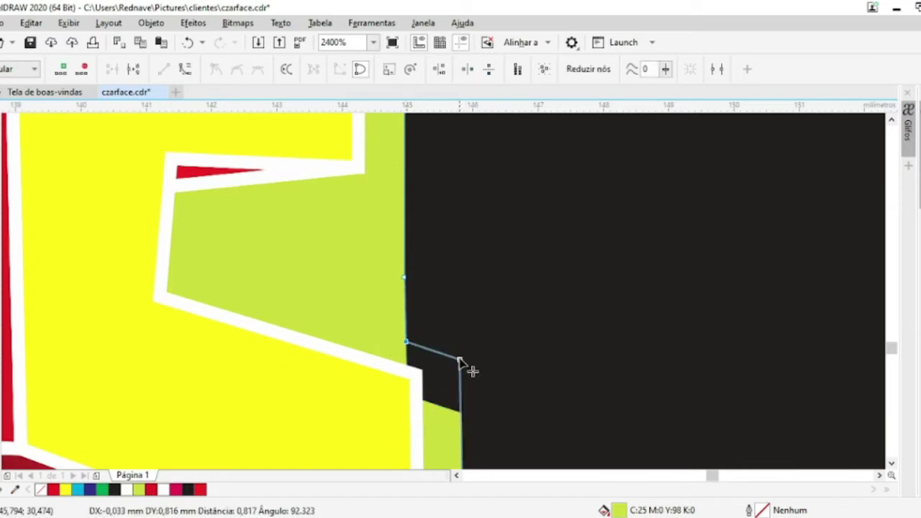
pyautogui.scroll(-2, 460, 358)
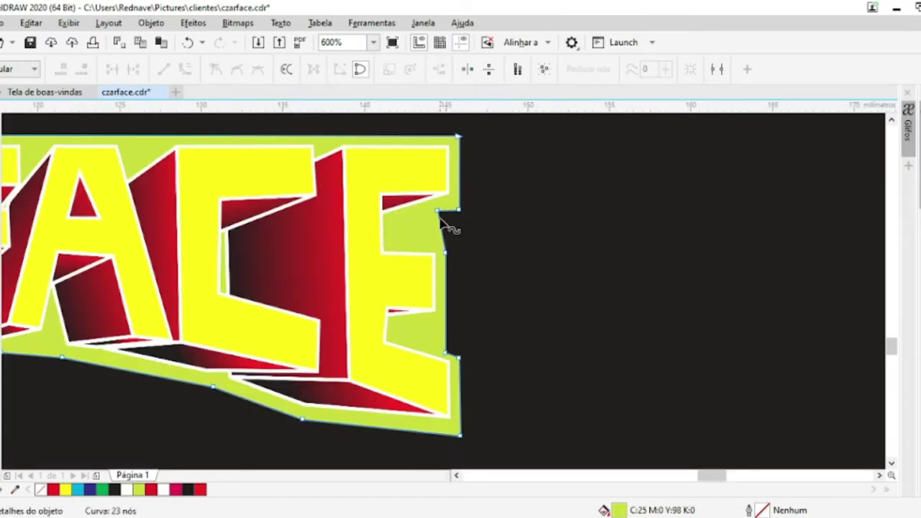
pyautogui.doubleClick(446, 253)
pyautogui.scroll(-2, 445, 253)
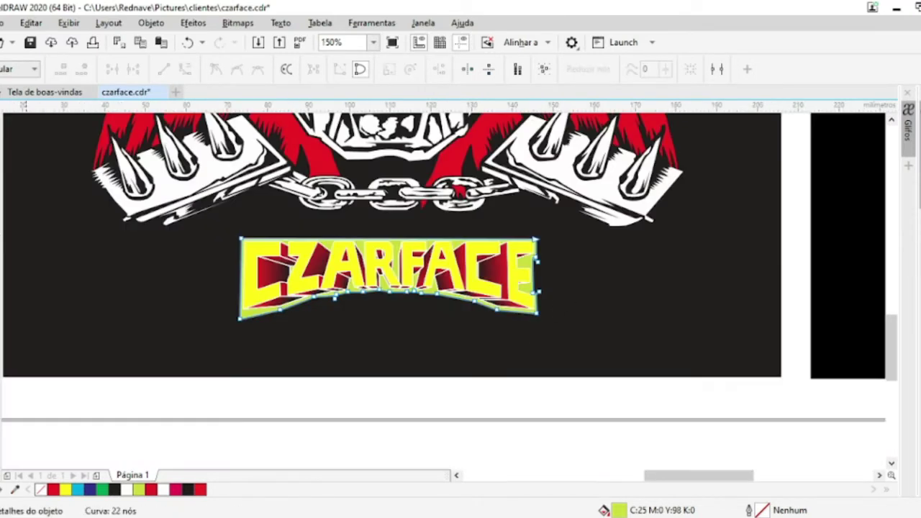
# Check the left-tip node on the backing curve, then return to the Pick tool
pyautogui.click(241, 330)
pyautogui.scroll(2, 241, 330)
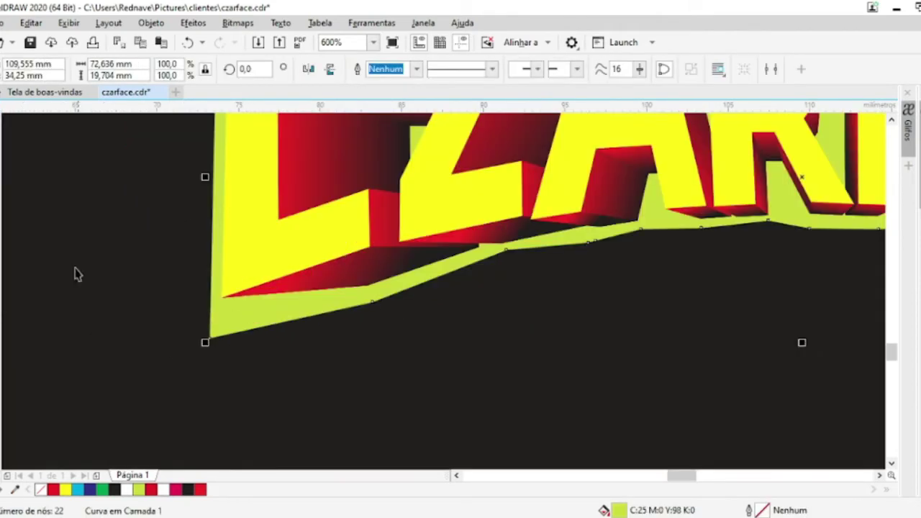
pyautogui.click(209, 315)
pyautogui.press('space')
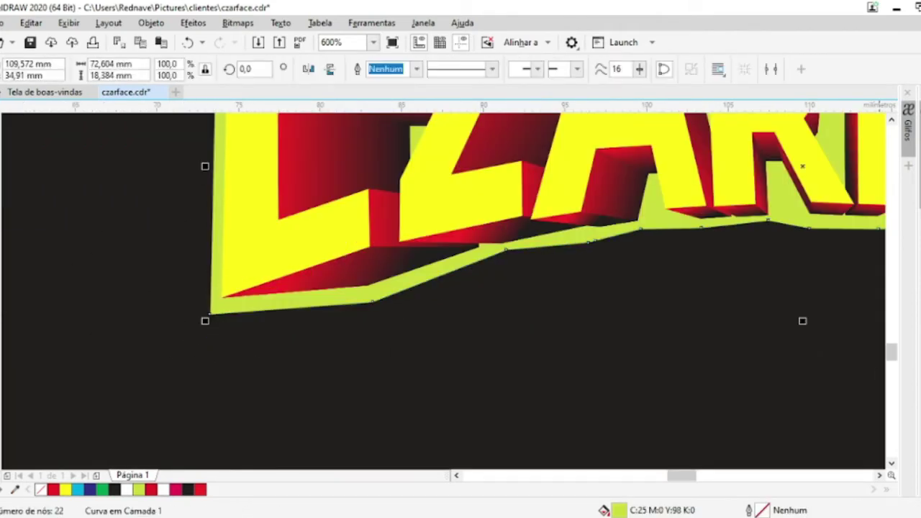
pyautogui.scroll(-4, 401, 350)
# Move the spare CZARFACE logo below the artwork and bring the original image onto the page
pyautogui.click(290, 185)
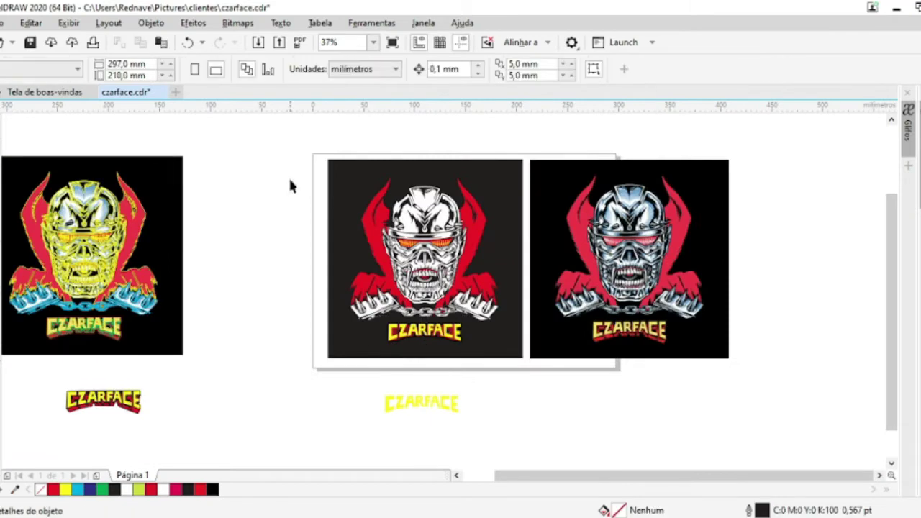
pyautogui.moveTo(474, 392); pyautogui.dragTo(474, 392)
pyautogui.moveTo(372, 420); pyautogui.dragTo(58, 454)
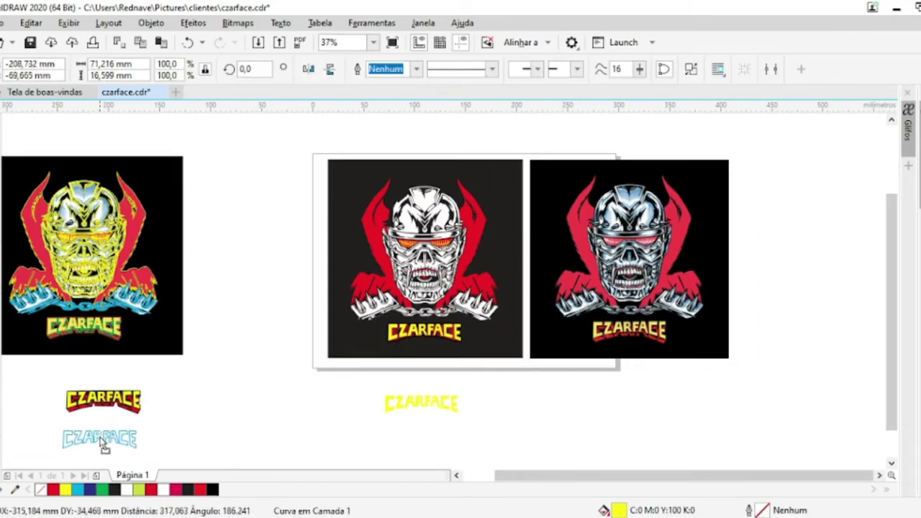
pyautogui.click(699, 219)
pyautogui.moveTo(699, 220)
pyautogui.mouseDown()
pyautogui.moveTo(374, 287)
pyautogui.moveTo(407, 286)
pyautogui.mouseUp()
# Label the original image 'original' and place a copy of the label above the redraw
pyautogui.press('F8')
pyautogui.click(441, 137)
pyautogui.write('original')
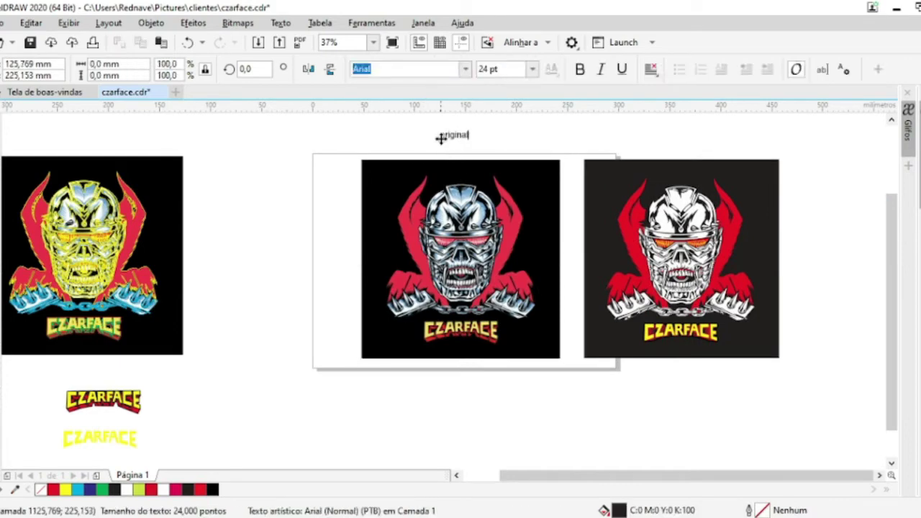
pyautogui.moveTo(443, 144); pyautogui.dragTo(669, 147)
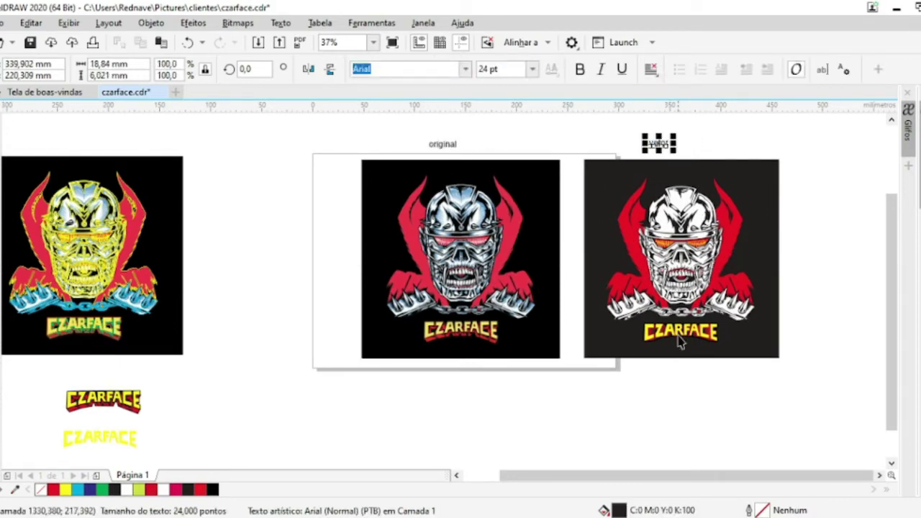
pyautogui.scroll(2, 680, 344)
pyautogui.scroll(-1, 680, 344)
# Set the CZARFACE extrusion's colour to red
pyautogui.press('i')
pyautogui.scroll(2, 630, 342)
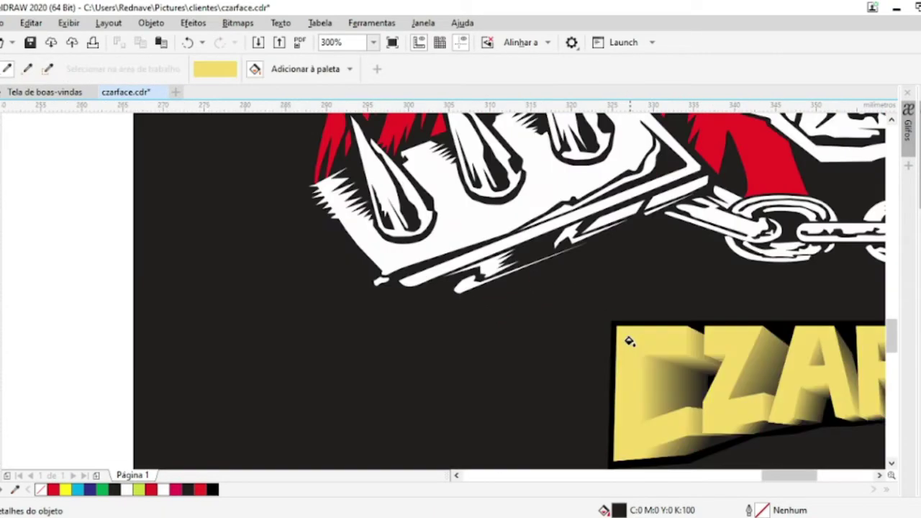
pyautogui.scroll(-2, 630, 342)
pyautogui.press('space')
pyautogui.click(662, 367)
pyautogui.click(4, 375)
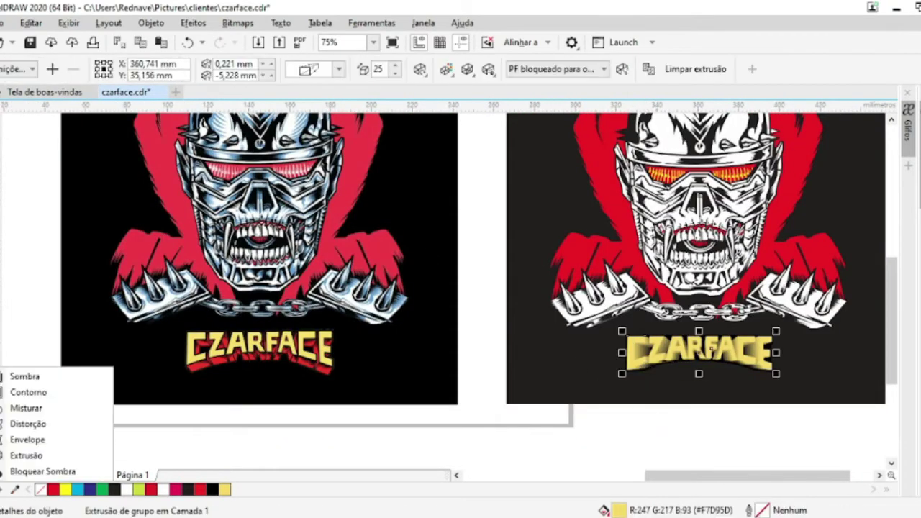
pyautogui.click(26, 456)
pyautogui.click(446, 69)
pyautogui.click(552, 140)
pyautogui.click(542, 211)
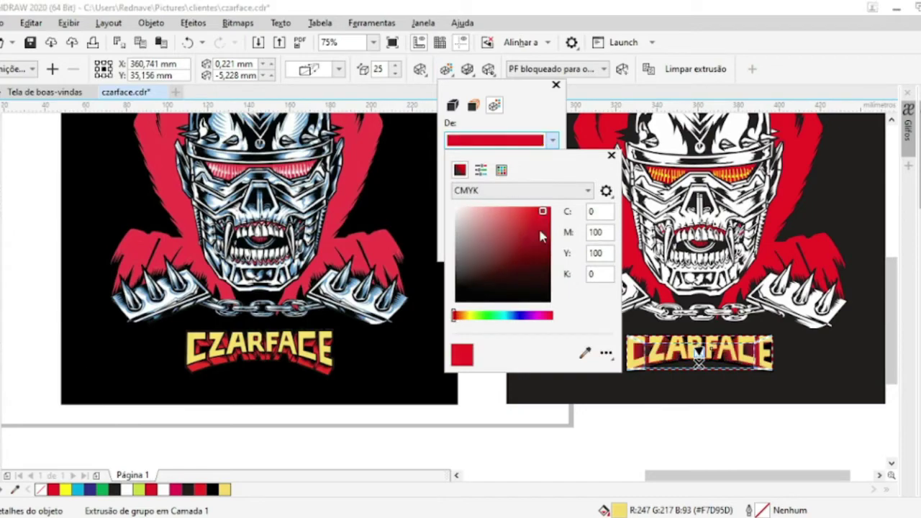
pyautogui.click(611, 155)
pyautogui.click(449, 274)
# Lay a linear gradient across the lettering and make its first end yellow
pyautogui.scroll(2, 699, 391)
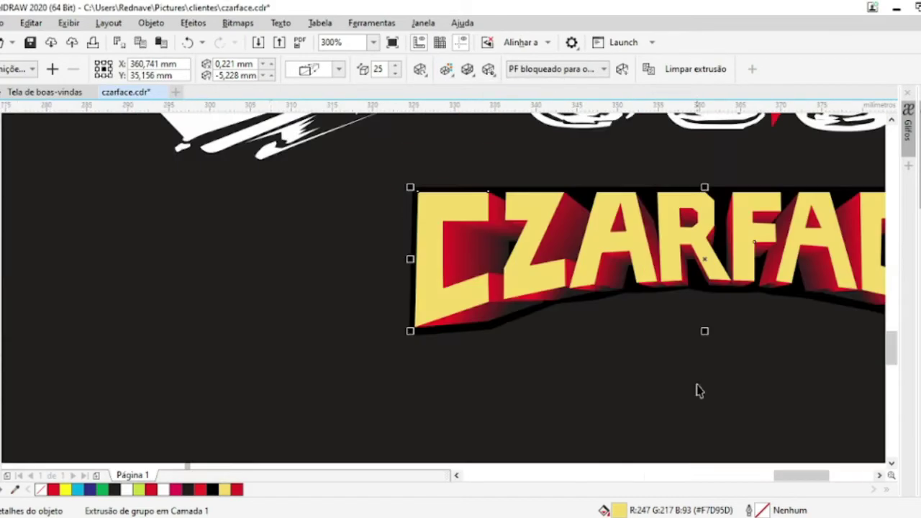
pyautogui.scroll(-2, 277, 358)
pyautogui.scroll(2, 277, 358)
pyautogui.scroll(-2, 277, 350)
pyautogui.scroll(2, 401, 320)
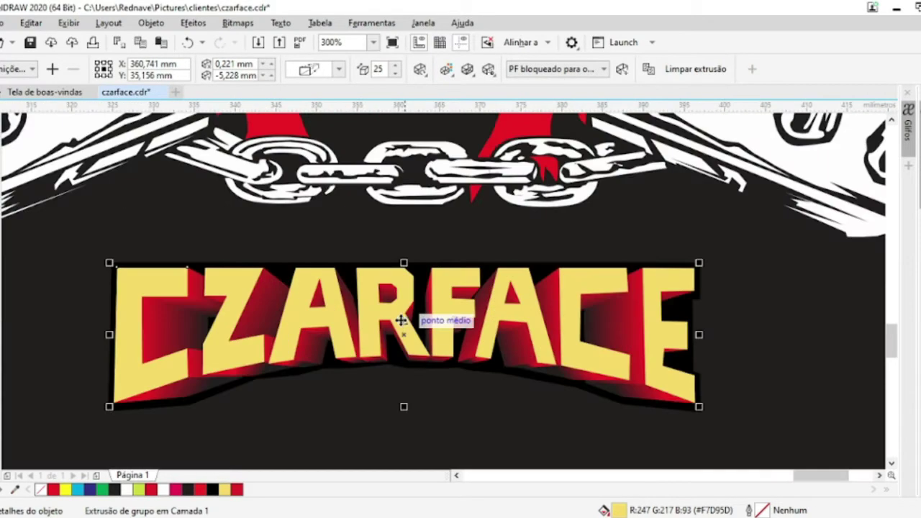
pyautogui.press('g')
pyautogui.moveTo(317, 346); pyautogui.dragTo(367, 347)
pyautogui.click(382, 284)
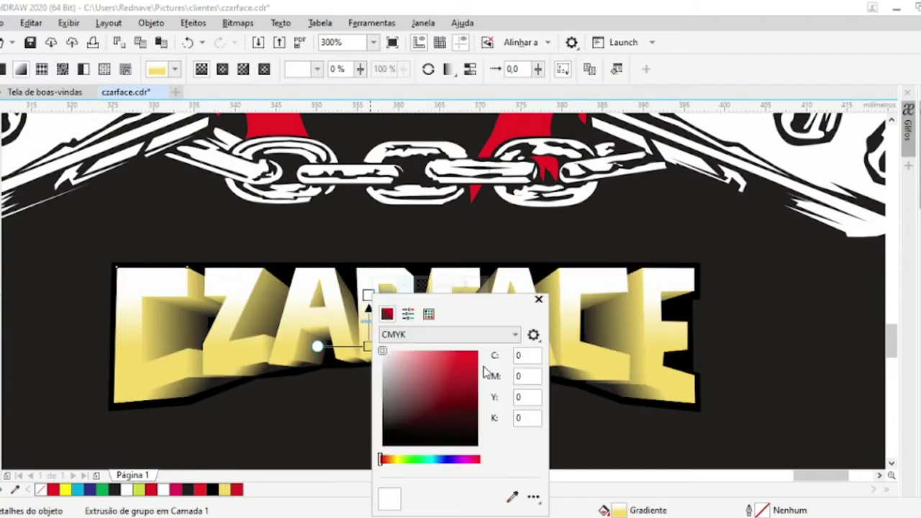
pyautogui.click(429, 314)
pyautogui.click(497, 360)
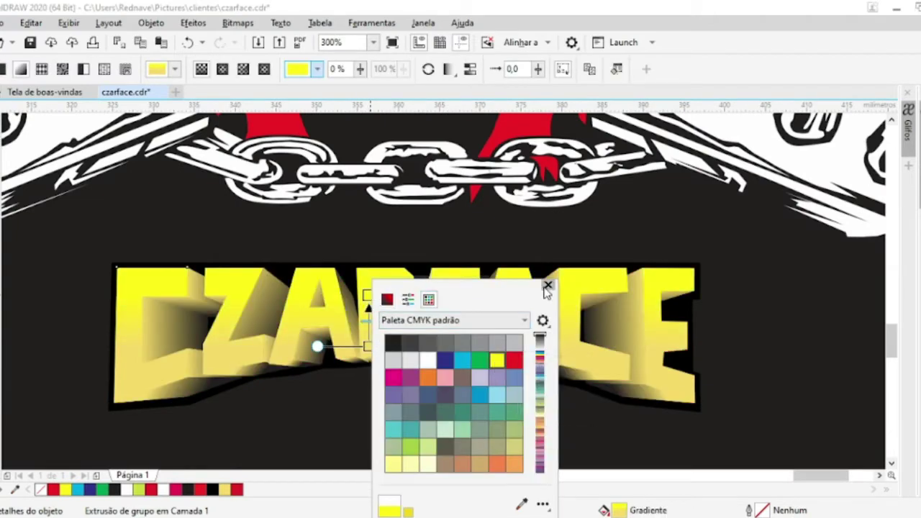
pyautogui.click(549, 289)
# Make the gradient's other end a darker golden yellow
pyautogui.click(368, 346)
pyautogui.click(428, 103)
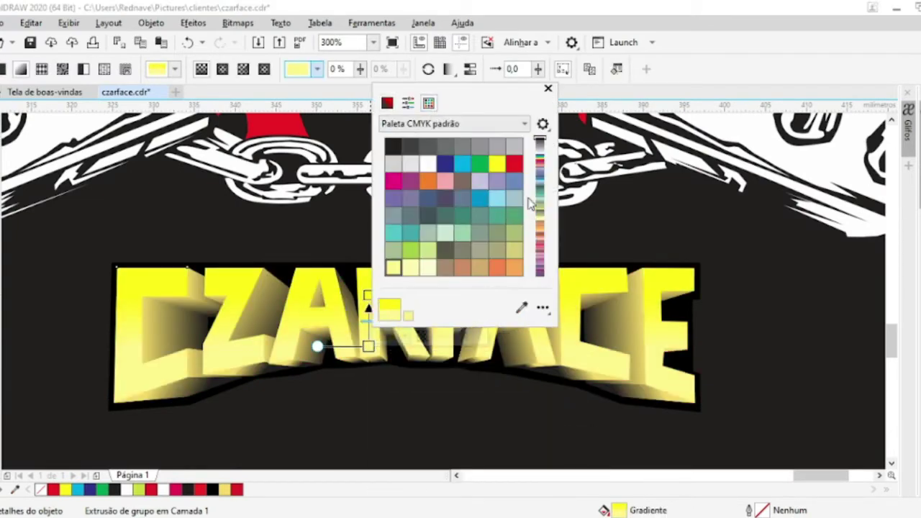
pyautogui.scroll(-1, 544, 168)
pyautogui.click(468, 245)
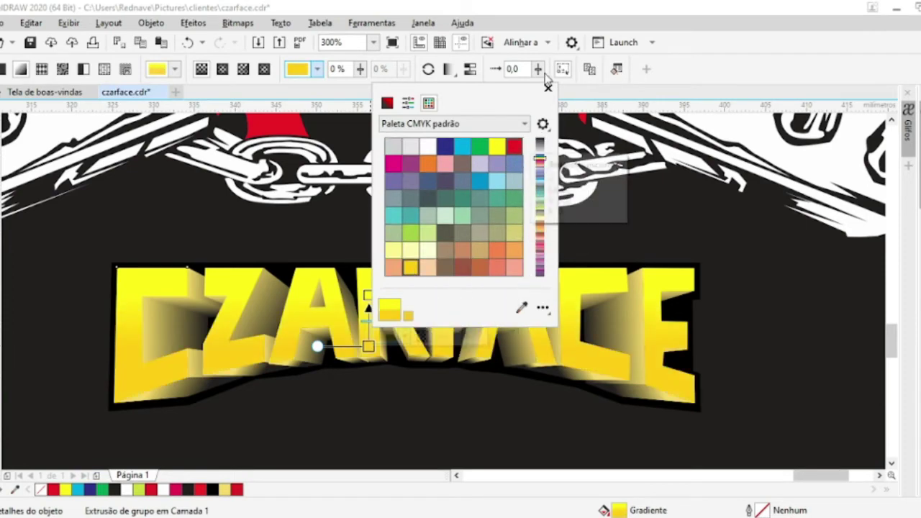
pyautogui.click(549, 88)
# Reapply red shading to the extrusion's 3D sides
pyautogui.press('space')
pyautogui.press('space')
pyautogui.click(446, 69)
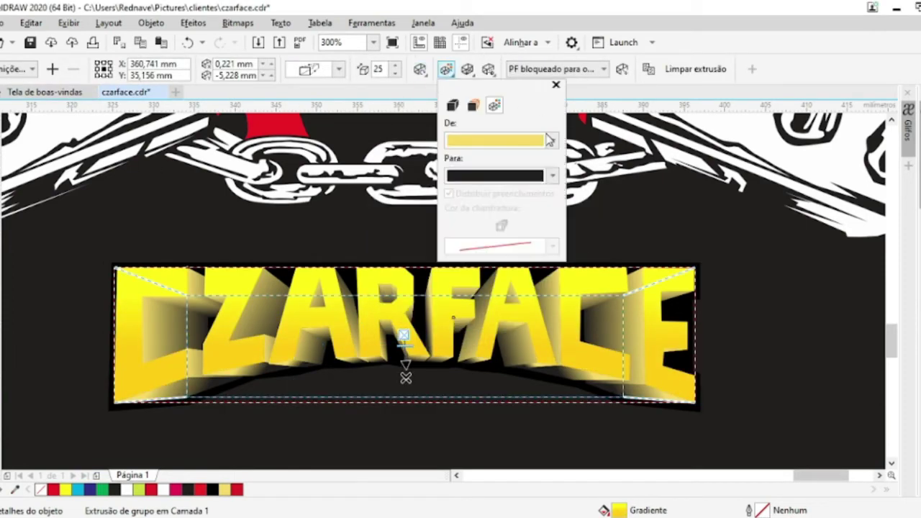
pyautogui.click(551, 140)
pyautogui.click(550, 216)
pyautogui.click(613, 158)
pyautogui.click(395, 223)
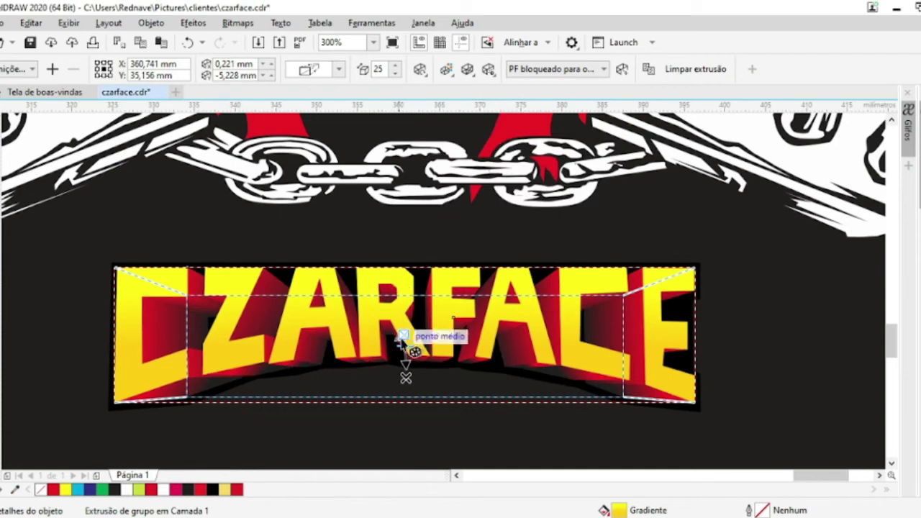
pyautogui.press('space')
# Lower the extrusion's vanishing point slightly and make the extrusion shallower
pyautogui.scroll(2, 380, 347)
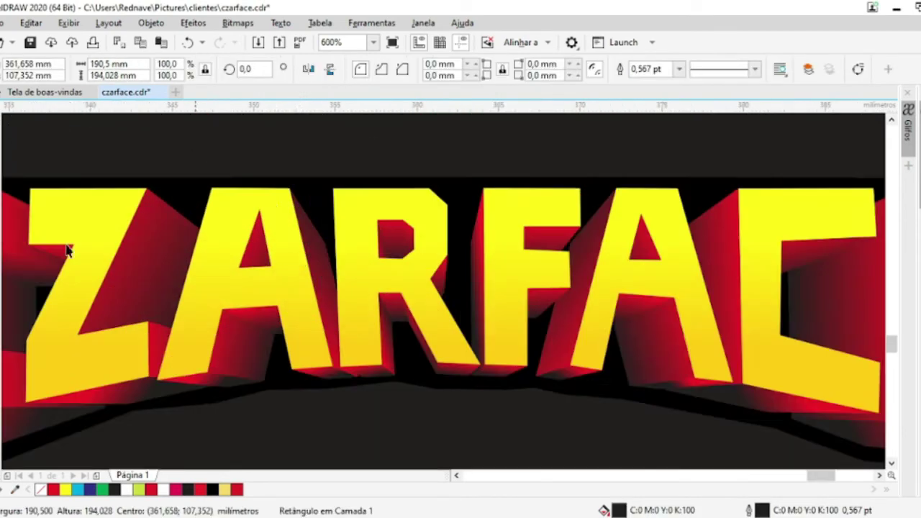
pyautogui.press('space')
pyautogui.moveTo(431, 401); pyautogui.dragTo(431, 416)
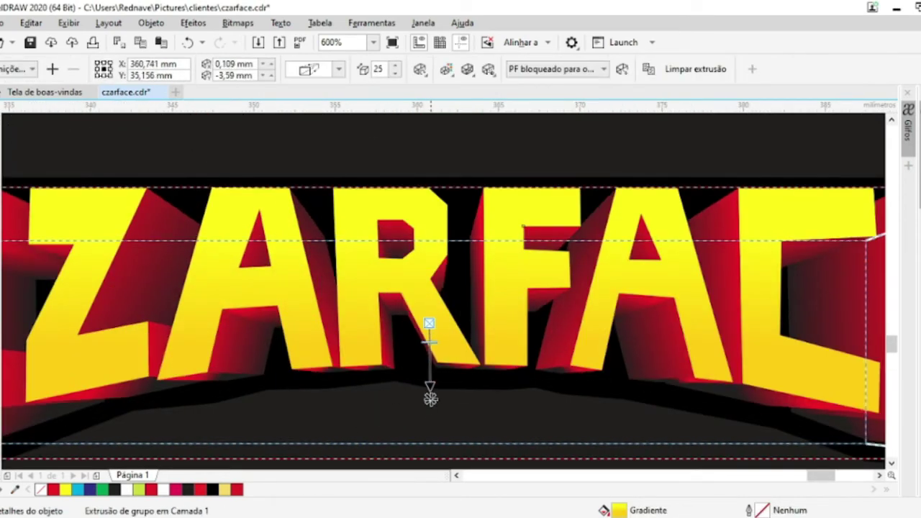
pyautogui.moveTo(431, 339); pyautogui.dragTo(430, 329)
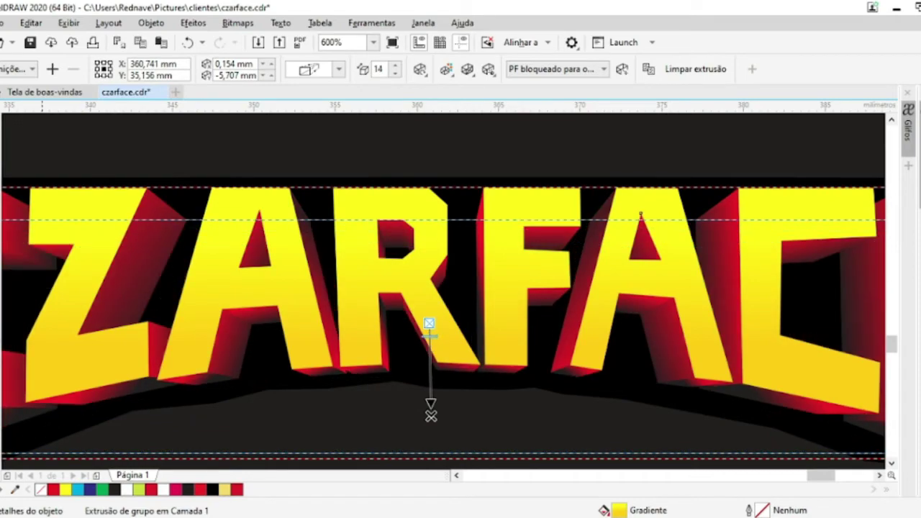
pyautogui.press('space')
pyautogui.scroll(-4, 335, 285)
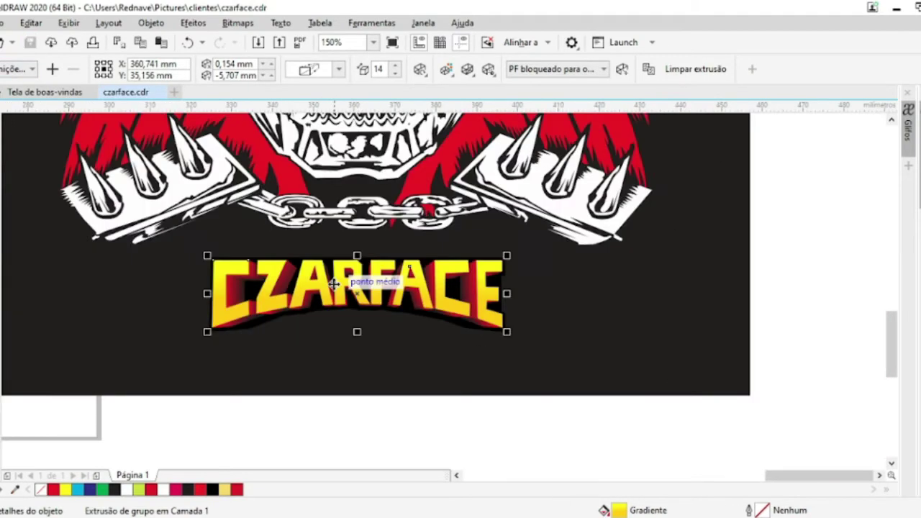
pyautogui.scroll(-2, 334, 284)
pyautogui.scroll(-2, 480, 348)
pyautogui.scroll(2, 439, 338)
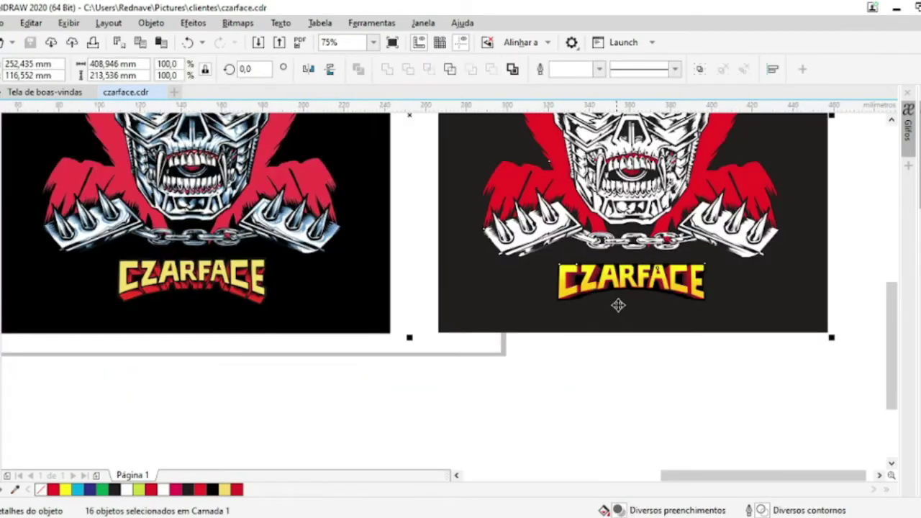
pyautogui.scroll(1, 619, 306)
# Move the CZARFACE vanishing point further down and reduce the extrusion depth to 12
pyautogui.click(227, 314)
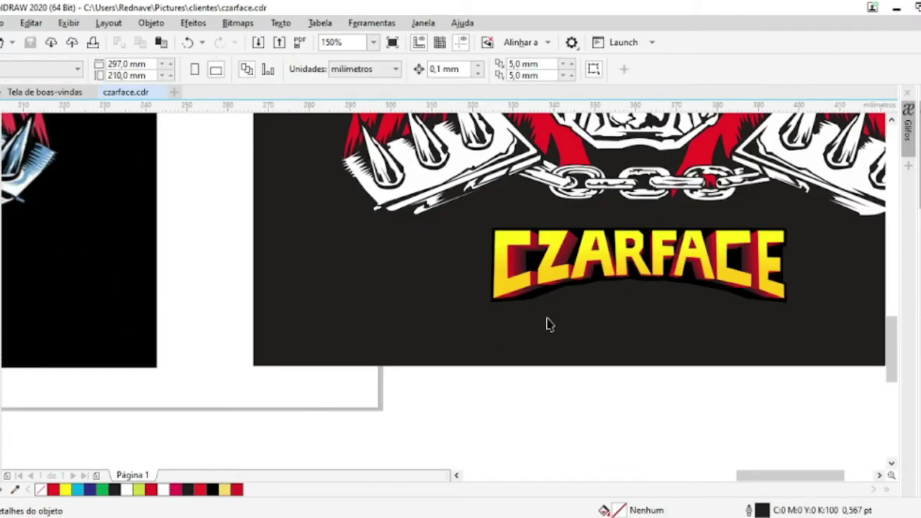
pyautogui.scroll(2, 645, 284)
pyautogui.click(649, 271)
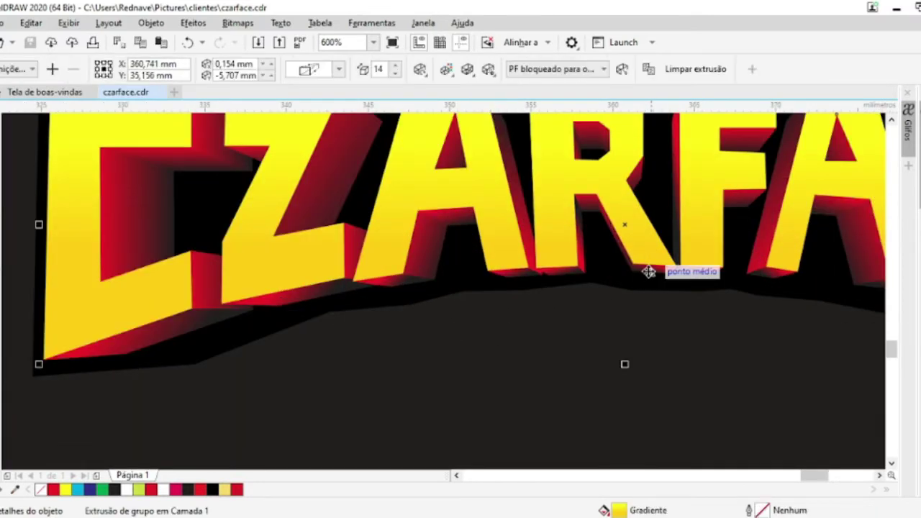
pyautogui.moveTo(625, 225); pyautogui.dragTo(628, 318)
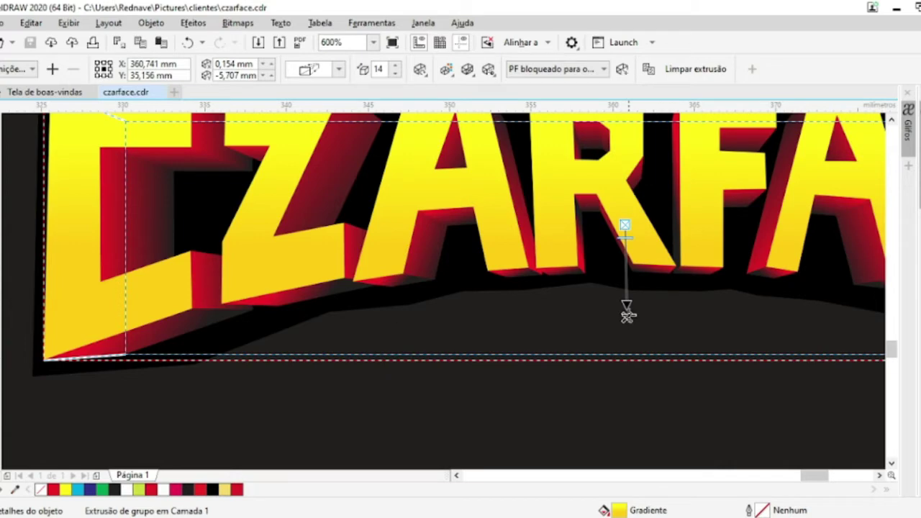
pyautogui.moveTo(628, 315); pyautogui.dragTo(635, 445)
pyautogui.moveTo(626, 252); pyautogui.dragTo(625, 252)
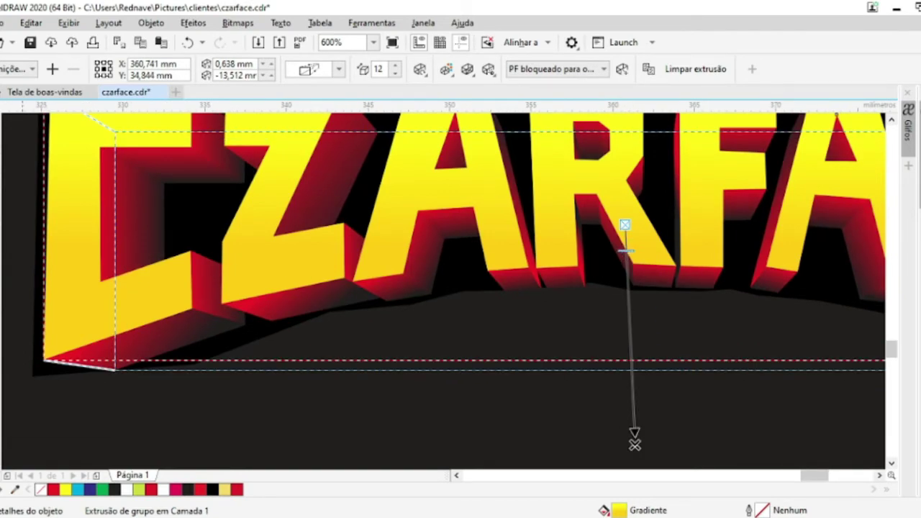
pyautogui.scroll(-3, 223, 339)
pyautogui.scroll(3, 266, 309)
# Stretch the dark backing curve under the logo taller to 105%
pyautogui.click(398, 189)
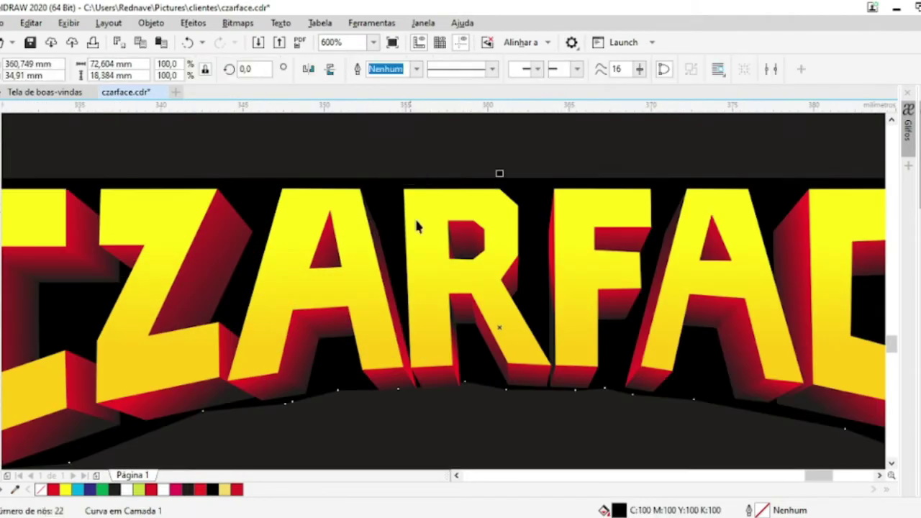
pyautogui.scroll(-3, 468, 367)
pyautogui.scroll(3, 487, 364)
pyautogui.moveTo(487, 364); pyautogui.dragTo(488, 380)
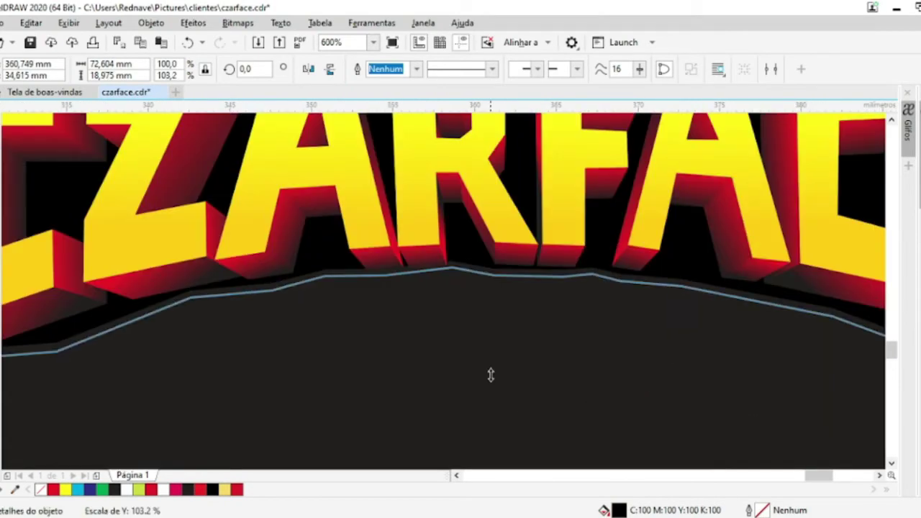
pyautogui.scroll(-3, 488, 379)
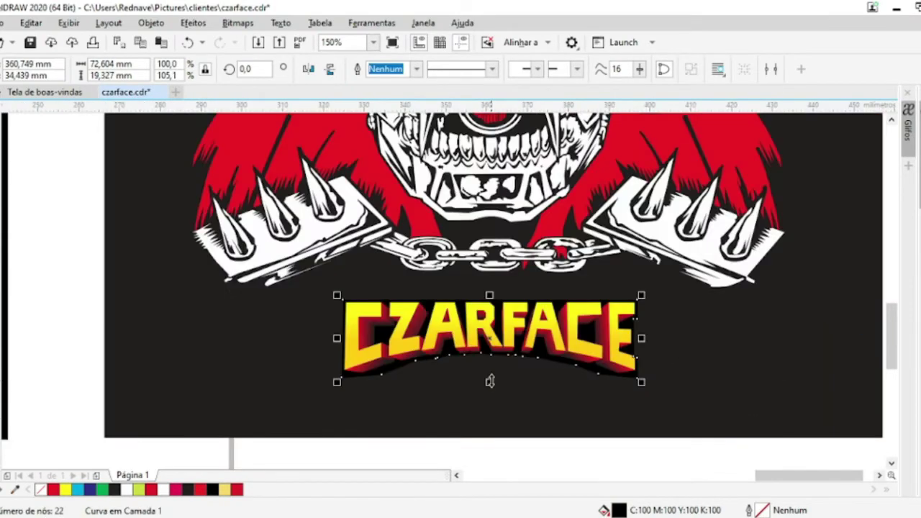
pyautogui.scroll(2, 490, 381)
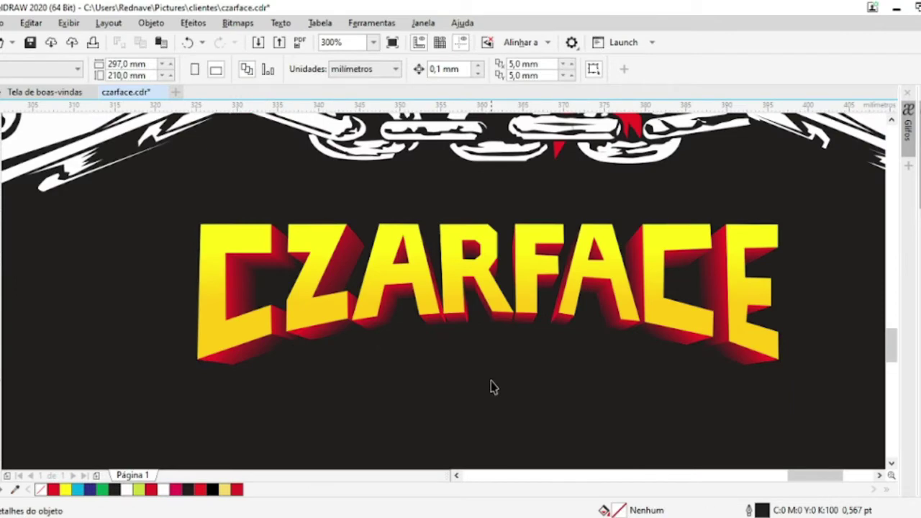
# Give the logo's 3D extrusion group a black outline from the palette
pyautogui.click(639, 415)
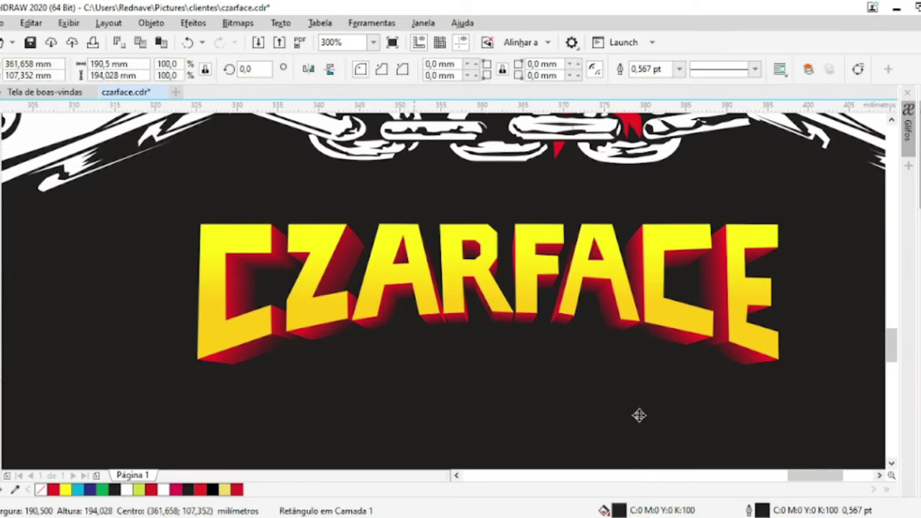
pyautogui.scroll(-3, 565, 368)
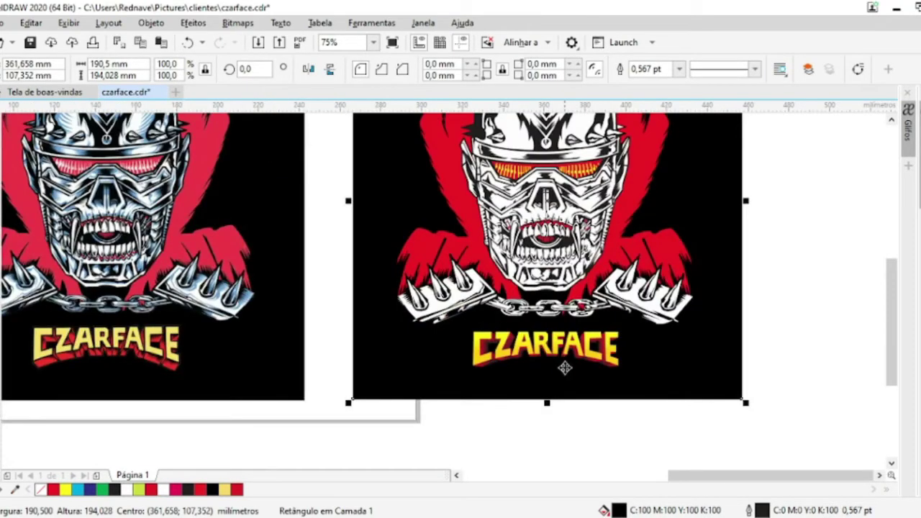
pyautogui.scroll(3, 496, 353)
pyautogui.click(460, 319)
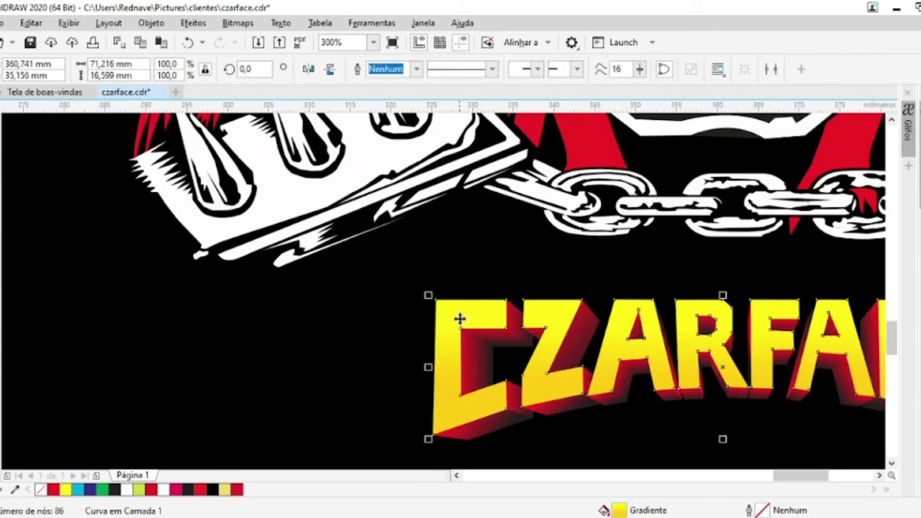
pyautogui.scroll(-3, 464, 317)
pyautogui.scroll(3, 464, 317)
pyautogui.click(468, 366)
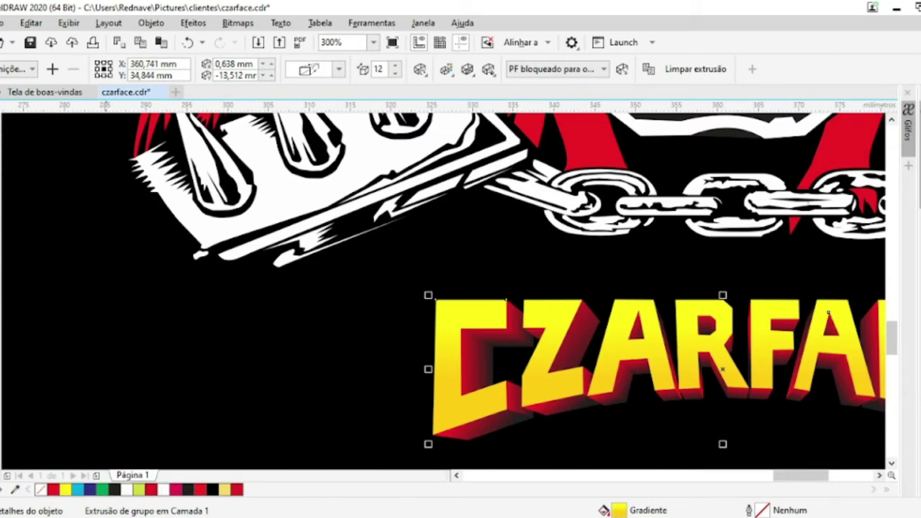
pyautogui.rightClick(212, 489)
pyautogui.scroll(-2, 627, 384)
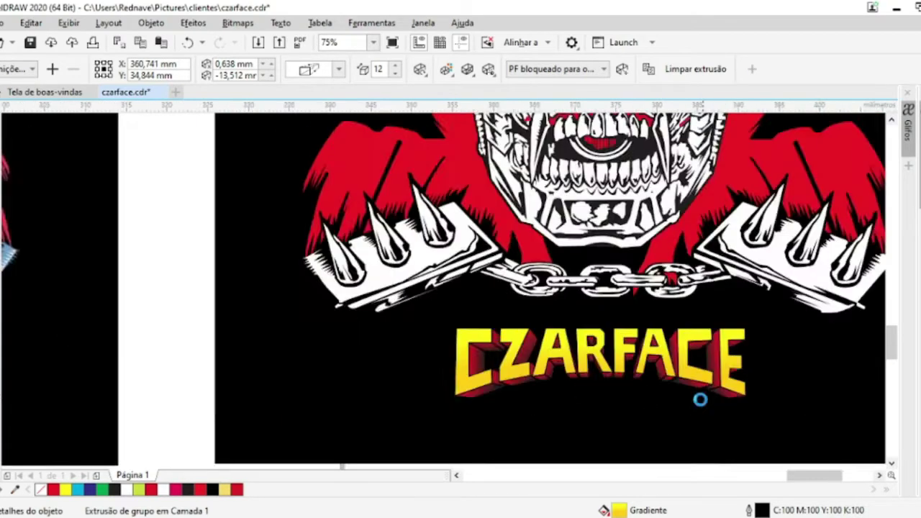
pyautogui.scroll(2, 702, 407)
pyautogui.scroll(-2, 702, 407)
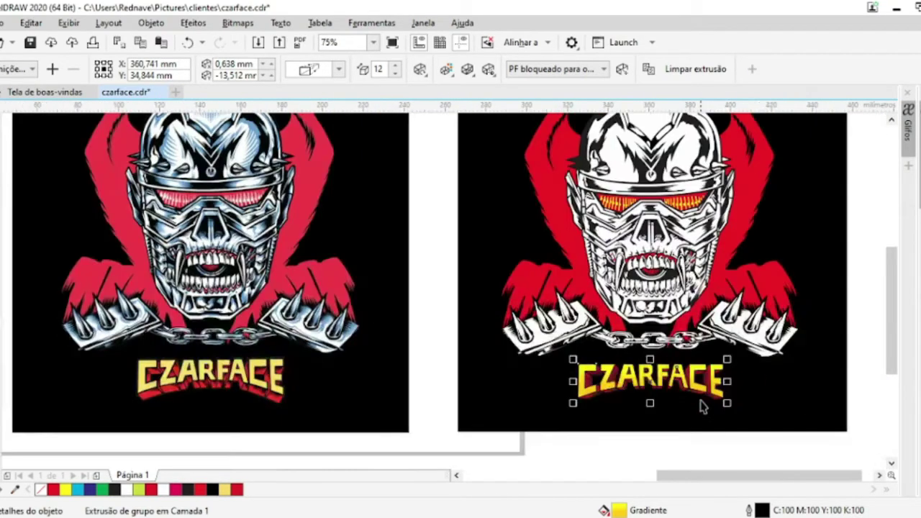
pyautogui.scroll(-1, 704, 407)
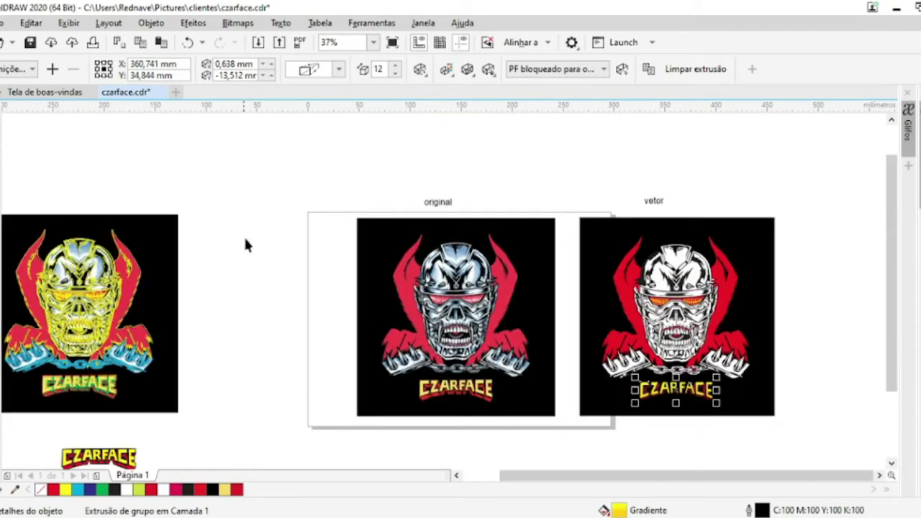
# Select the yellow stripe curve on the skull's goggles
pyautogui.click(573, 286)
pyautogui.click(624, 304)
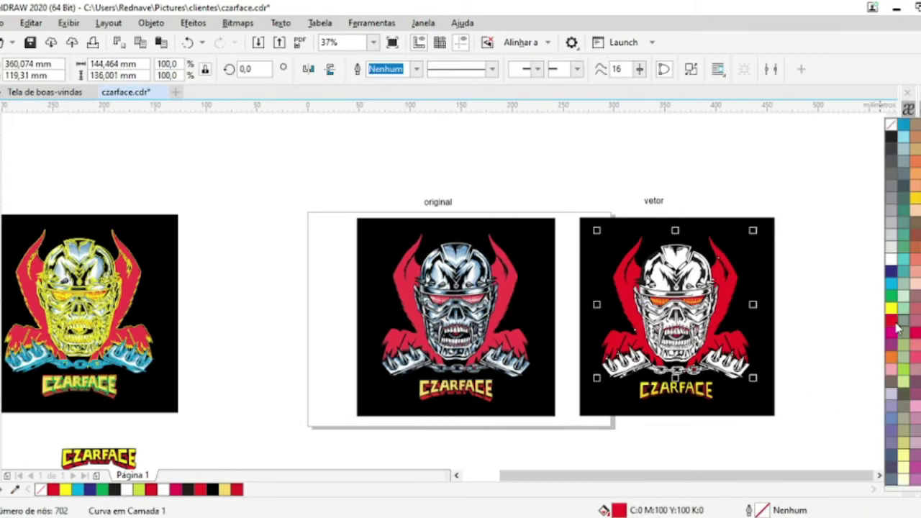
pyautogui.click(862, 302)
pyautogui.scroll(2, 697, 314)
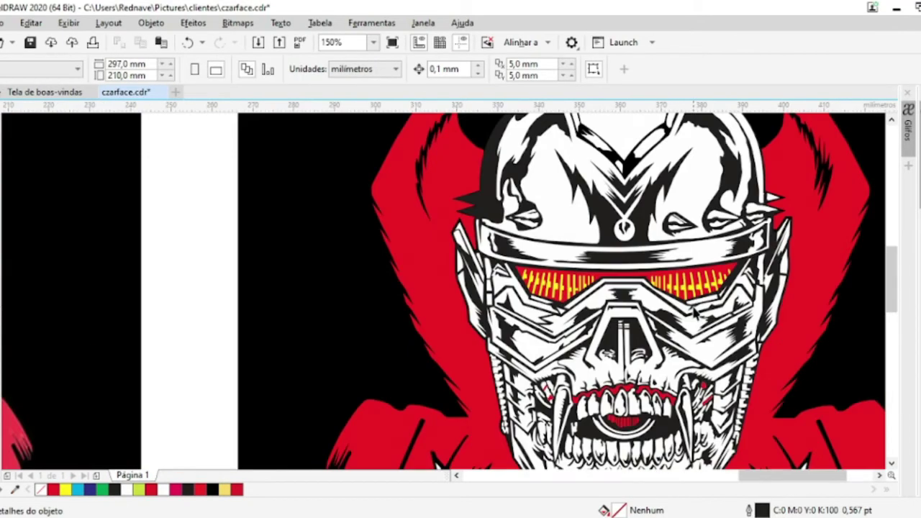
pyautogui.click(718, 287)
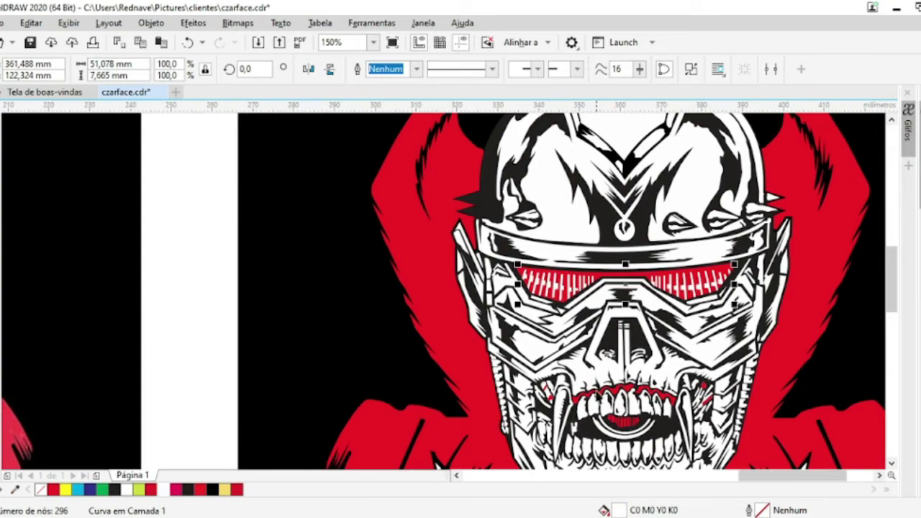
pyautogui.scroll(-2, 600, 396)
pyautogui.scroll(2, 591, 388)
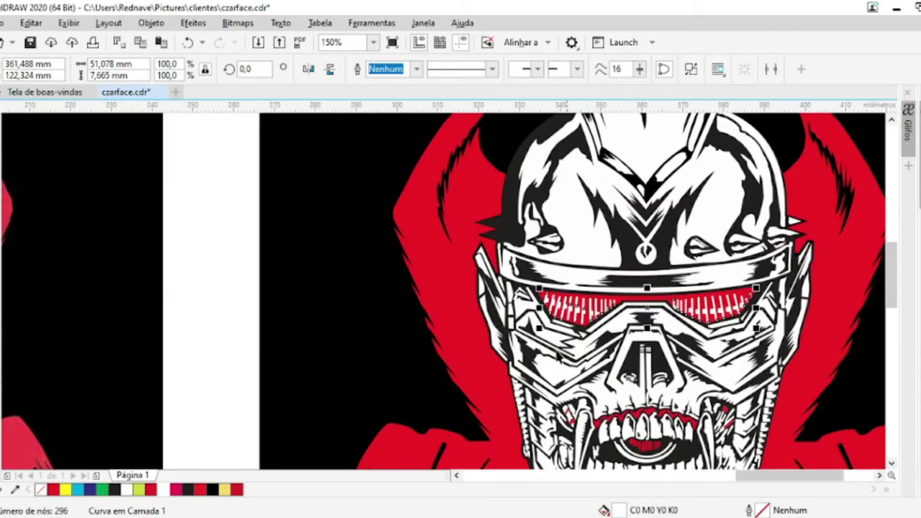
# Select the red lens with the stripes, try Combine, then clear the selection
pyautogui.click(349, 338)
pyautogui.click(653, 299)
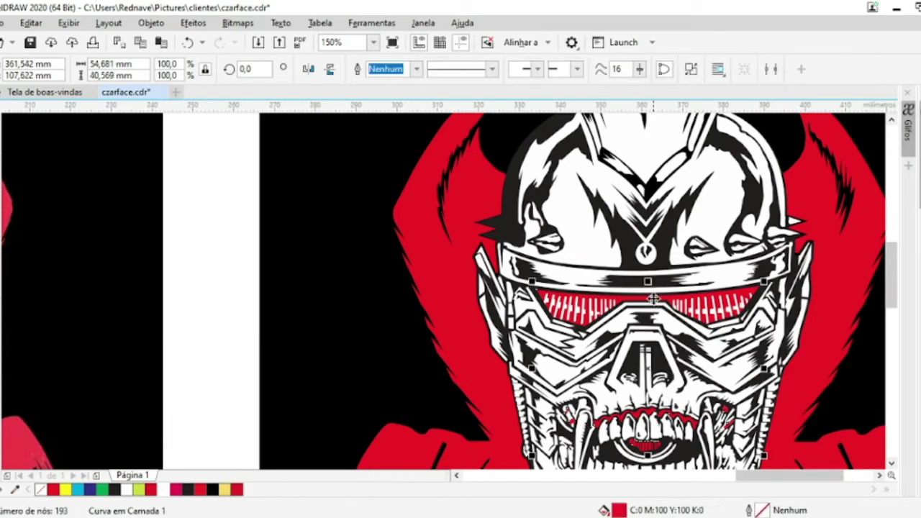
pyautogui.keyDown('shift'); pyautogui.click(473, 346); pyautogui.keyUp('shift')
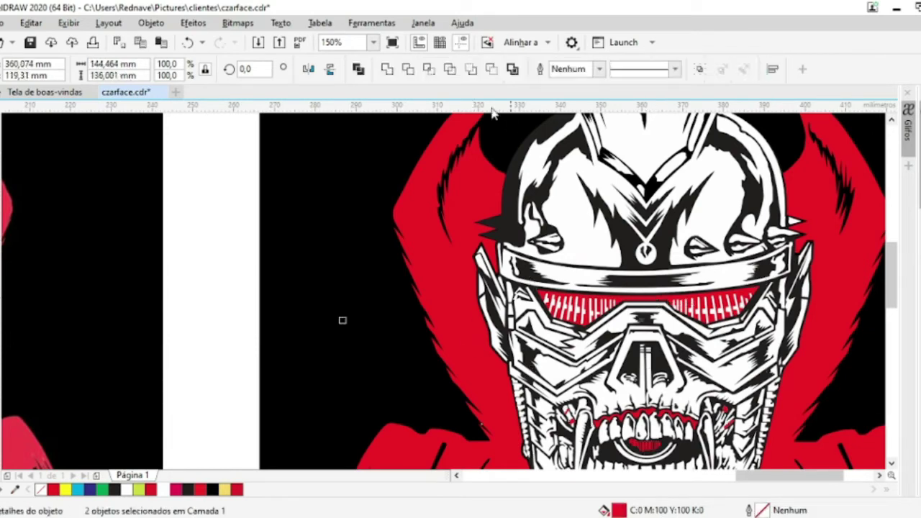
pyautogui.click(388, 71)
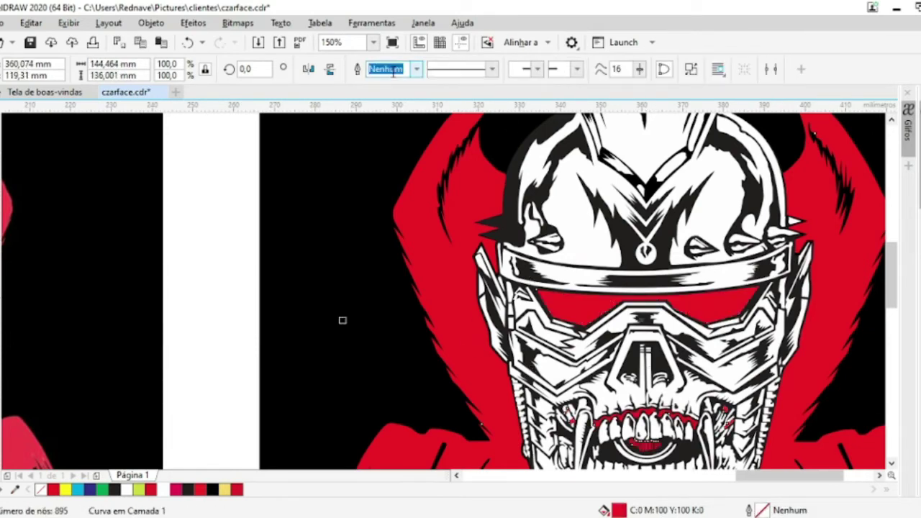
pyautogui.moveTo(226, 199); pyautogui.dragTo(797, 345)
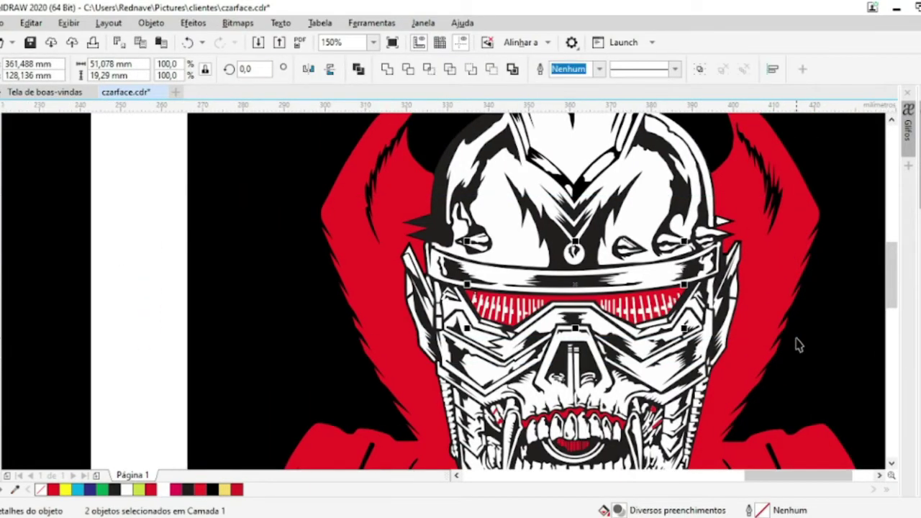
pyautogui.press('Escape')
pyautogui.scroll(-5, 216, 305)
# Select both CZARFACE artworks to compare them, then deselect them
pyautogui.scroll(5, 249, 294)
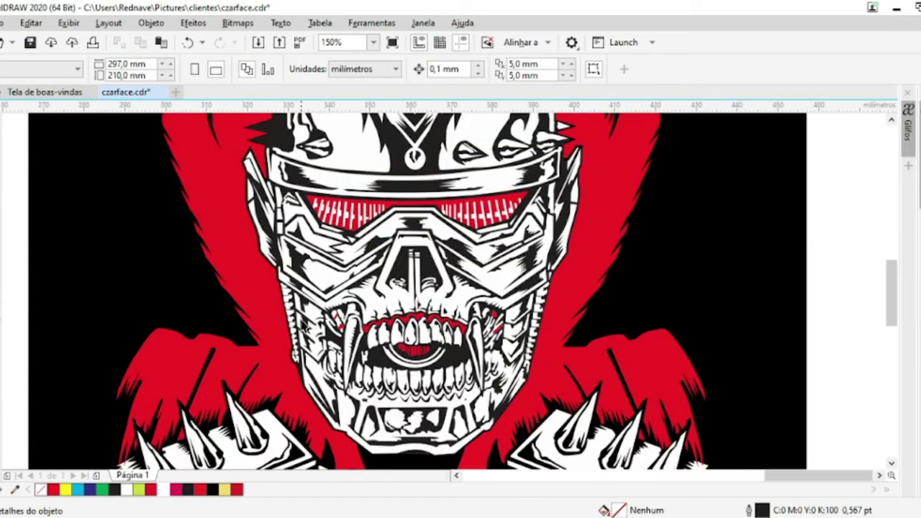
pyautogui.scroll(-2, 305, 328)
pyautogui.scroll(-2, 296, 363)
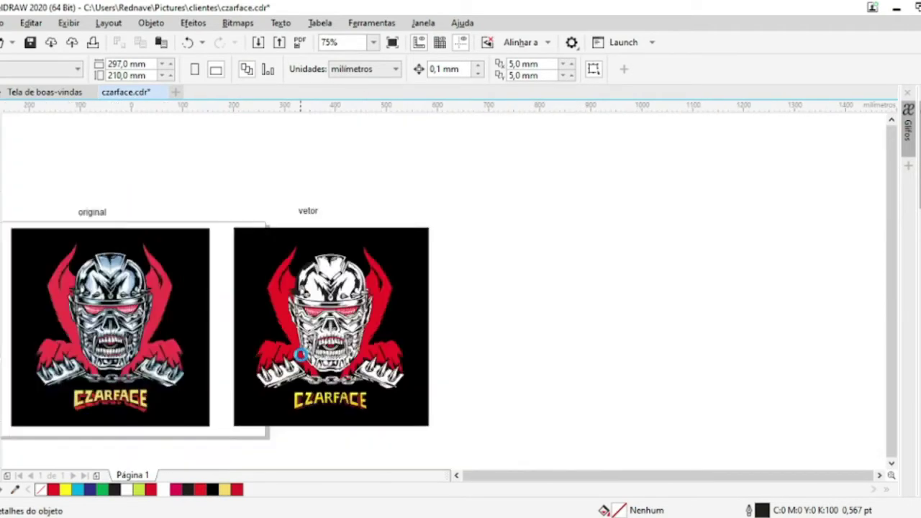
pyautogui.scroll(-2, 134, 270)
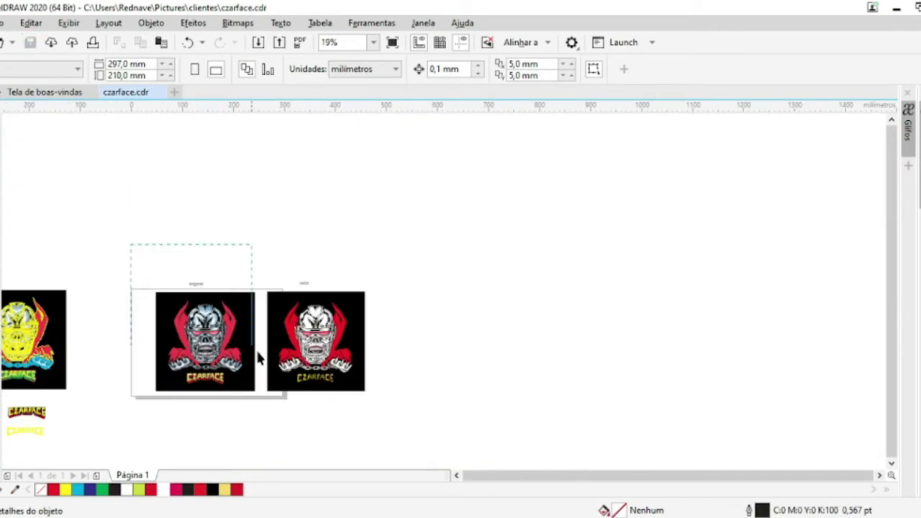
pyautogui.moveTo(131, 249); pyautogui.dragTo(256, 399)
pyautogui.scroll(4, 247, 335)
pyautogui.scroll(2, 203, 299)
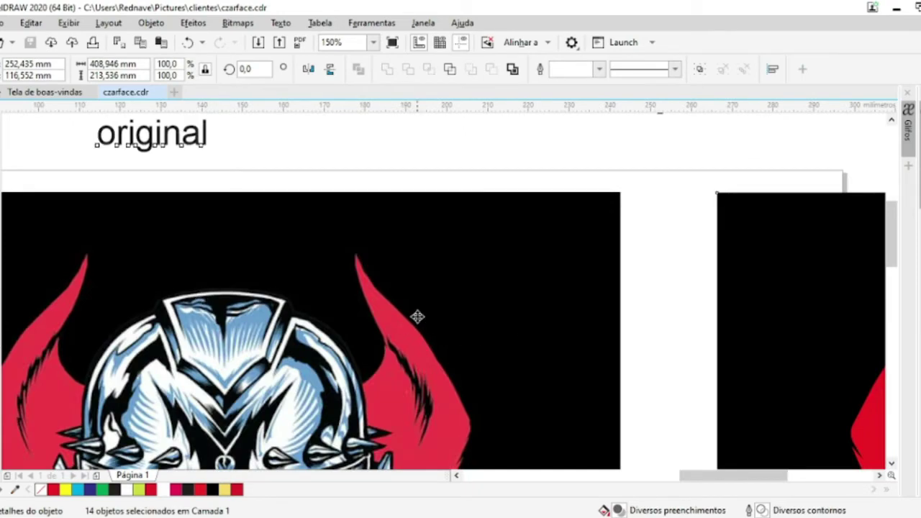
pyautogui.scroll(-2, 418, 316)
pyautogui.scroll(4, 706, 314)
pyautogui.scroll(-4, 705, 313)
pyautogui.scroll(2, 706, 313)
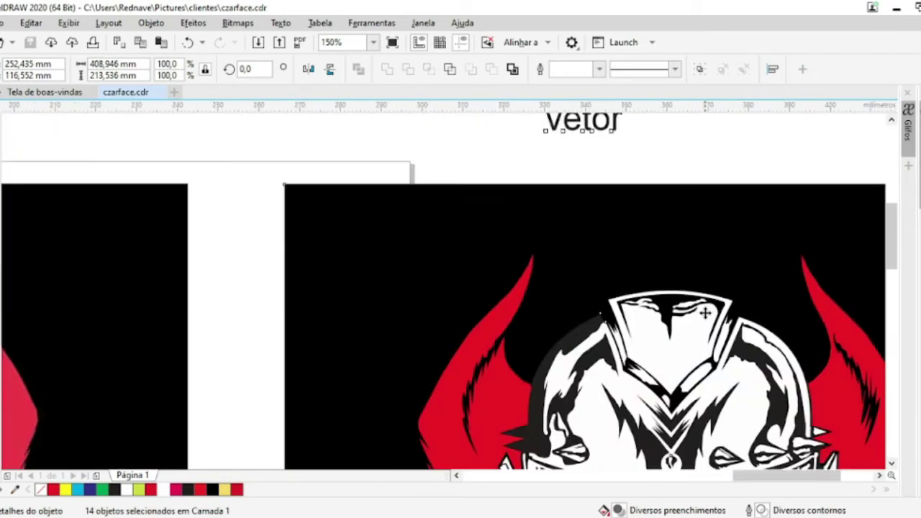
pyautogui.click(465, 149)
pyautogui.scroll(-2, 564, 306)
pyautogui.scroll(-2, 547, 338)
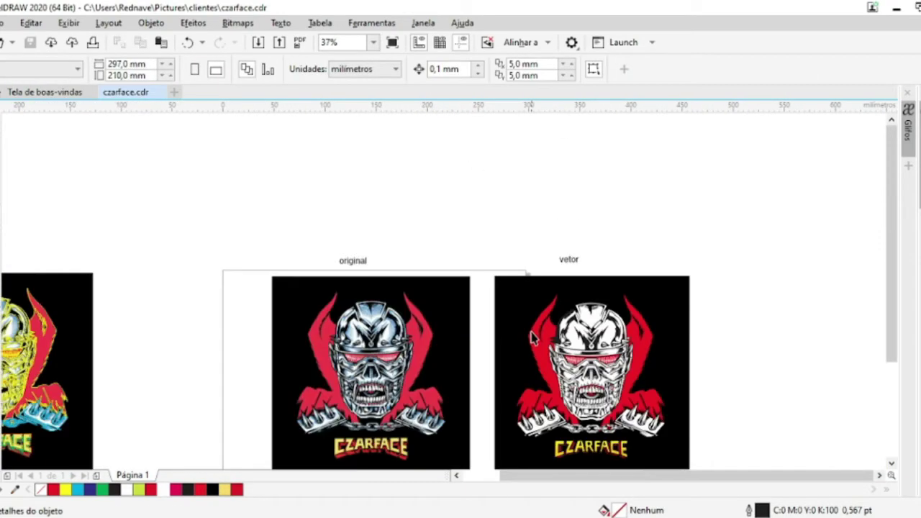
pyautogui.scroll(4, 545, 348)
pyautogui.scroll(-2, 558, 344)
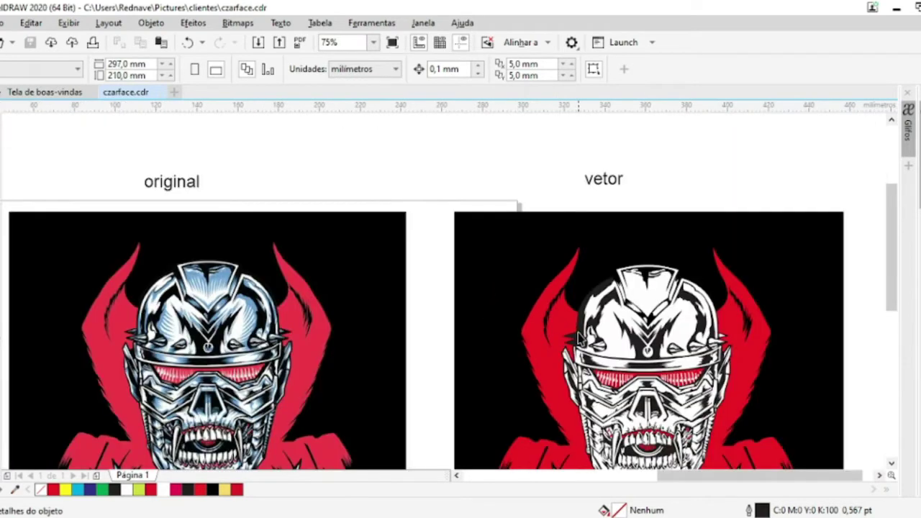
# Move the left edge curve onto the helmet, fill it orange, and combine it with the helmet shape
pyautogui.click(579, 336)
pyautogui.moveTo(579, 332); pyautogui.dragTo(572, 304)
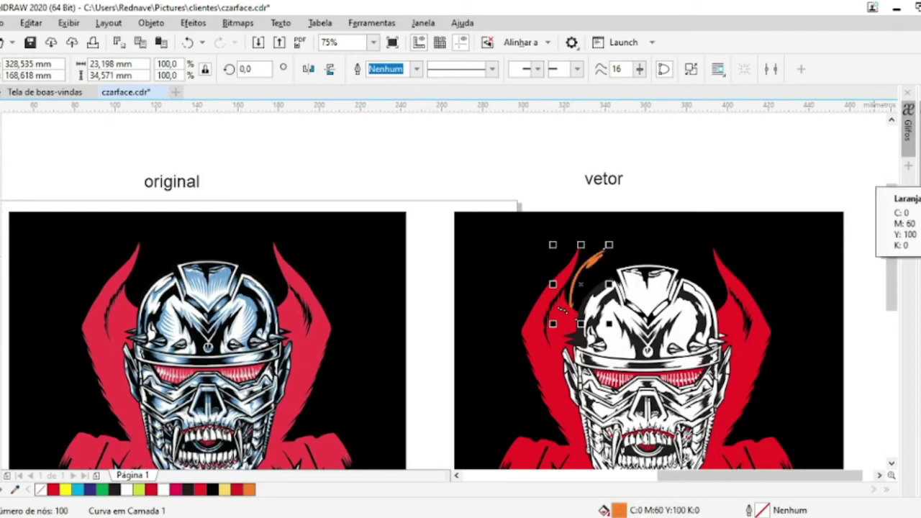
pyautogui.click(909, 179)
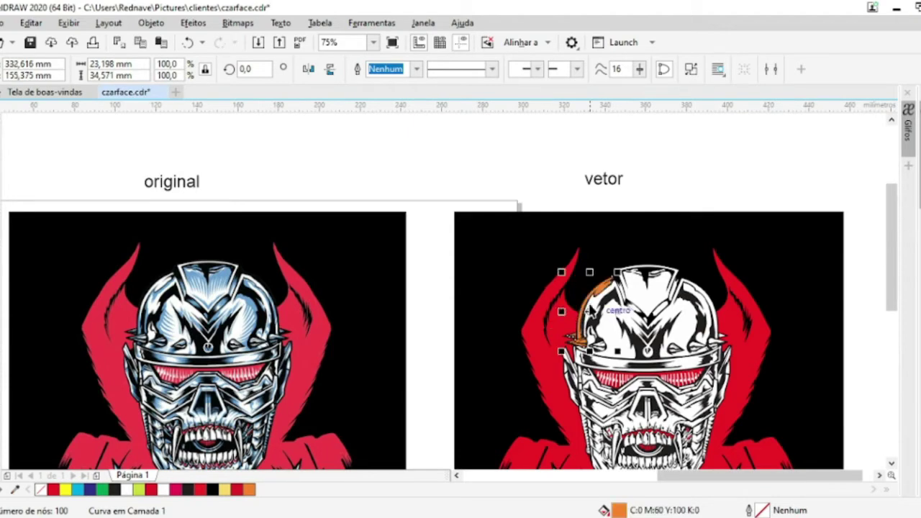
pyautogui.scroll(4, 590, 308)
pyautogui.keyDown('shift'); pyautogui.click(707, 160); pyautogui.keyUp('shift')
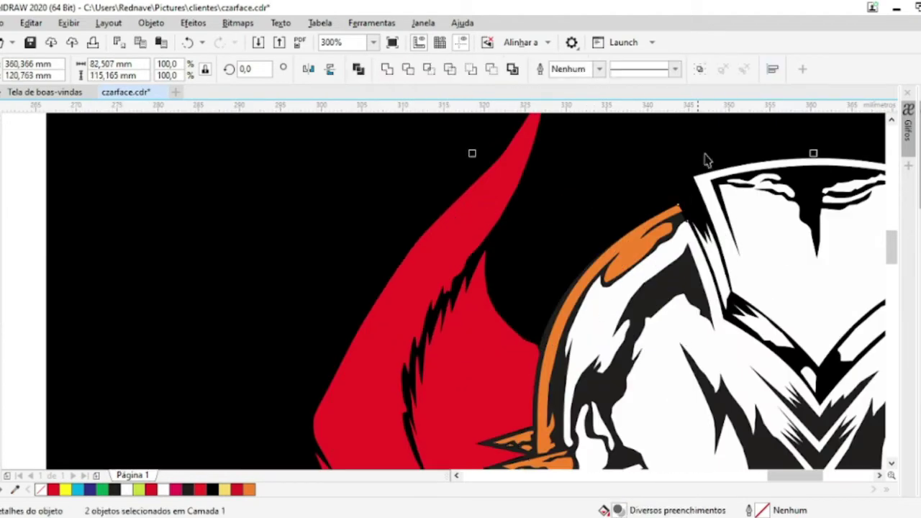
pyautogui.click(393, 70)
# Fill the black detail beside the helmet with rich black C100 M100 Y100 K100
pyautogui.click(339, 276)
pyautogui.click(539, 369)
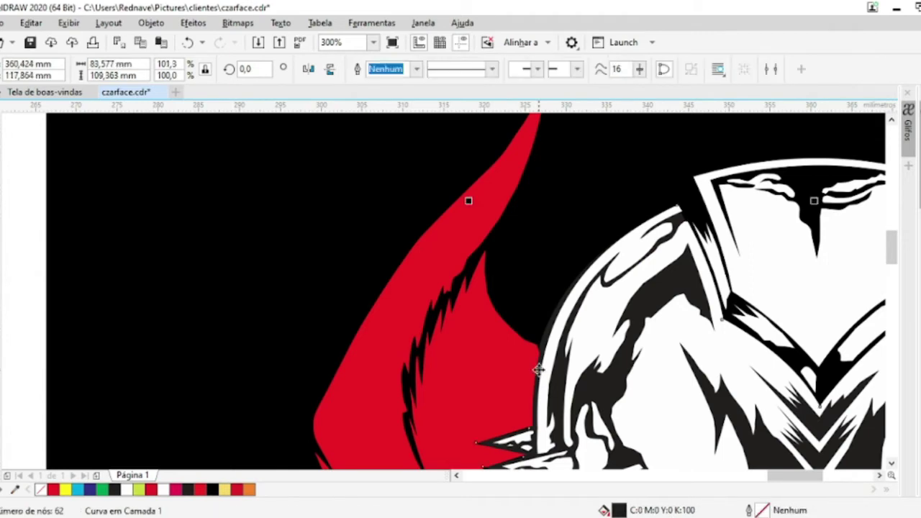
pyautogui.click(211, 493)
pyautogui.scroll(-4, 293, 411)
pyautogui.scroll(-2, 363, 398)
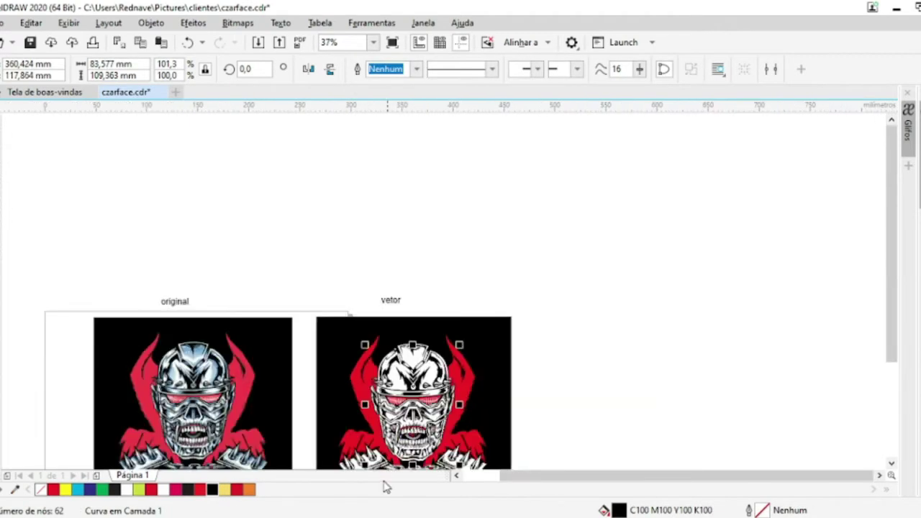
# Save the drawing with Ctrl+S
pyautogui.click(30, 42)
pyautogui.moveTo(895, 267); pyautogui.dragTo(895, 356)
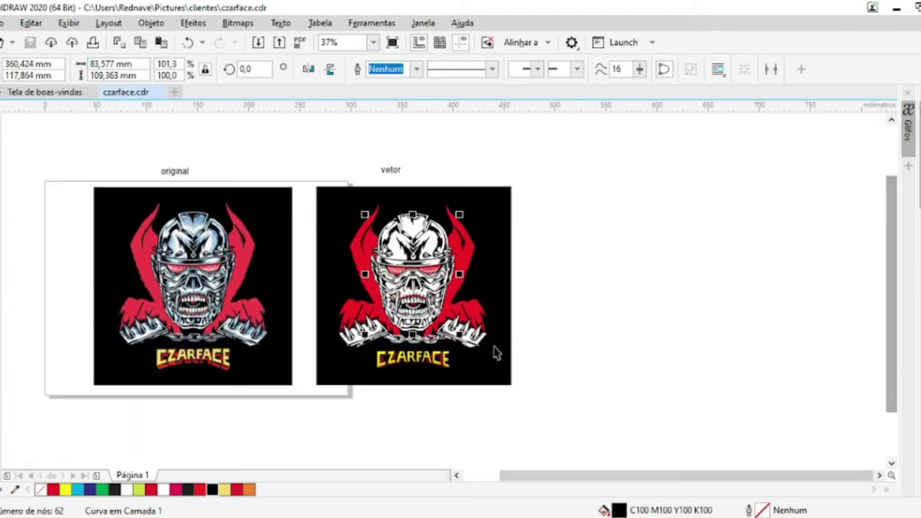
pyautogui.scroll(2, 403, 326)
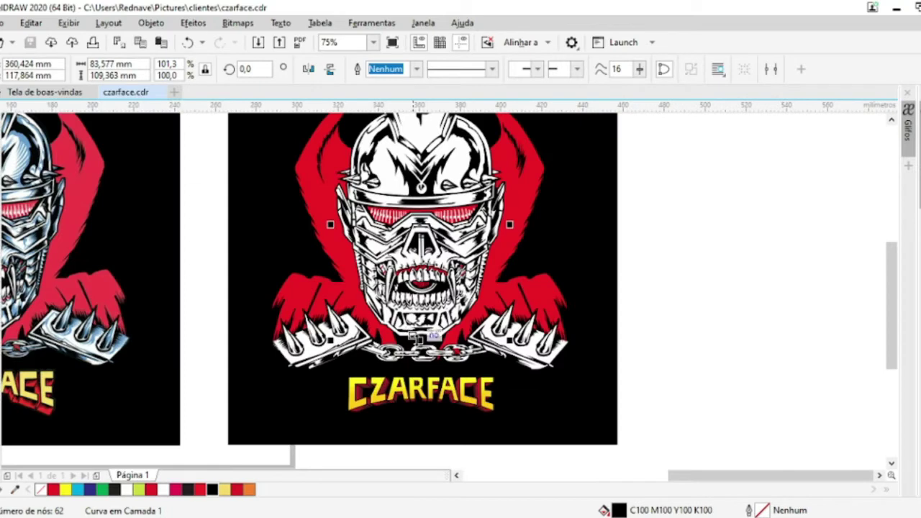
pyautogui.scroll(-4, 416, 341)
# Export the artwork over the existing czarface.jpg using an RGB preset at Médio quality
pyautogui.hotkey('ctrl', 'e')
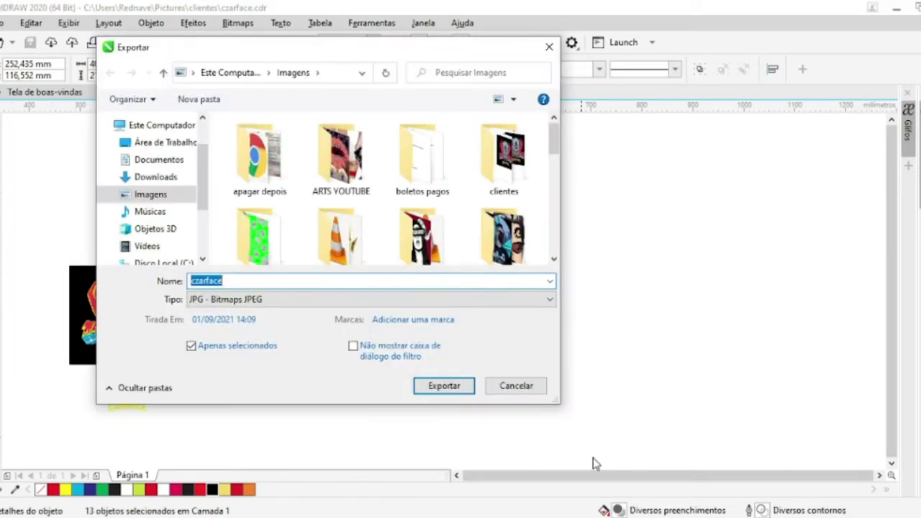
pyautogui.click(464, 393)
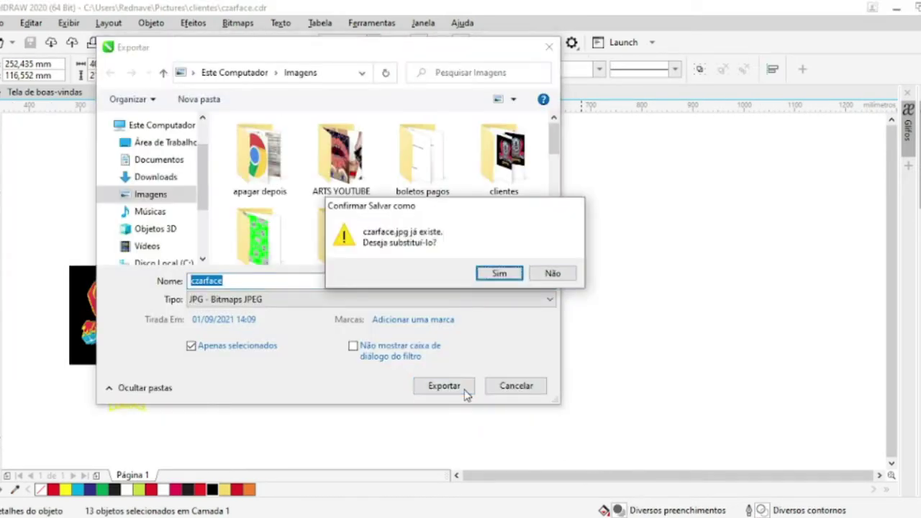
pyautogui.press('Return')
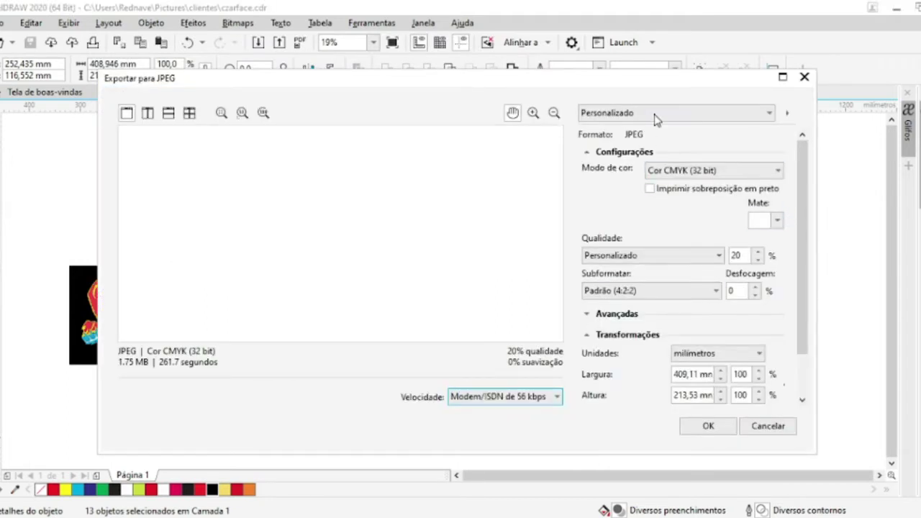
pyautogui.click(655, 116)
pyautogui.click(652, 160)
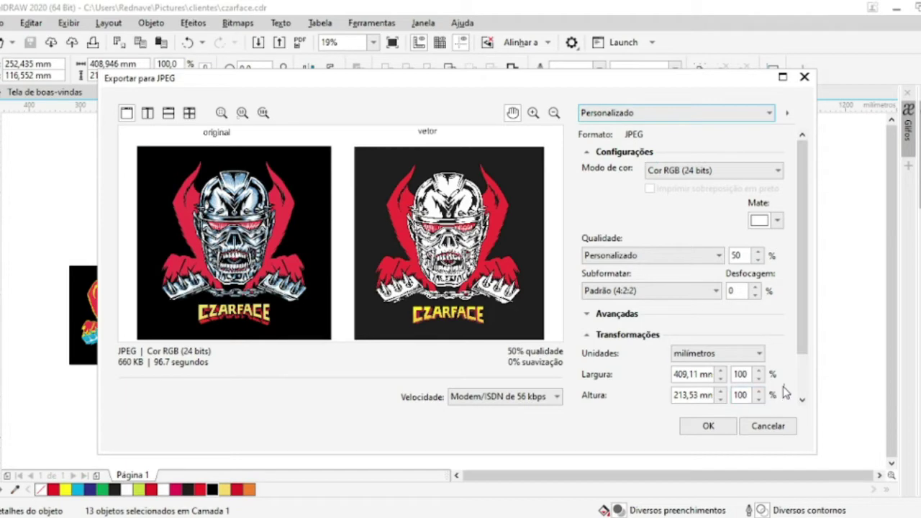
pyautogui.click(652, 255)
pyautogui.click(651, 292)
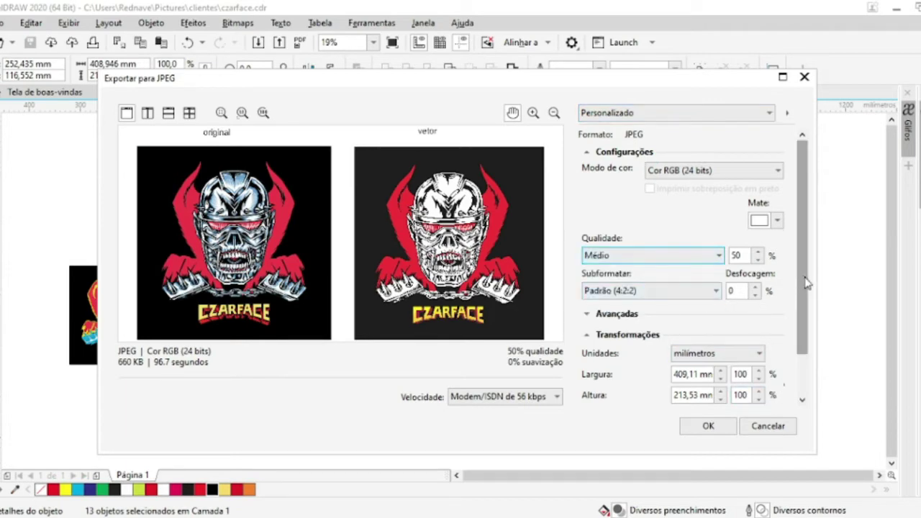
pyautogui.scroll(-2, 807, 281)
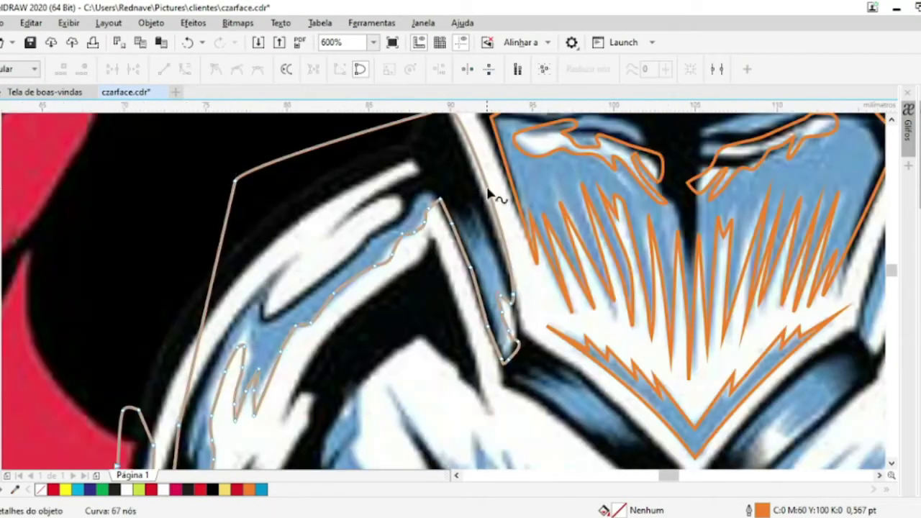
# Drag the helmet highlight curve's top-left node to reshape it
pyautogui.scroll(5, 495, 216)
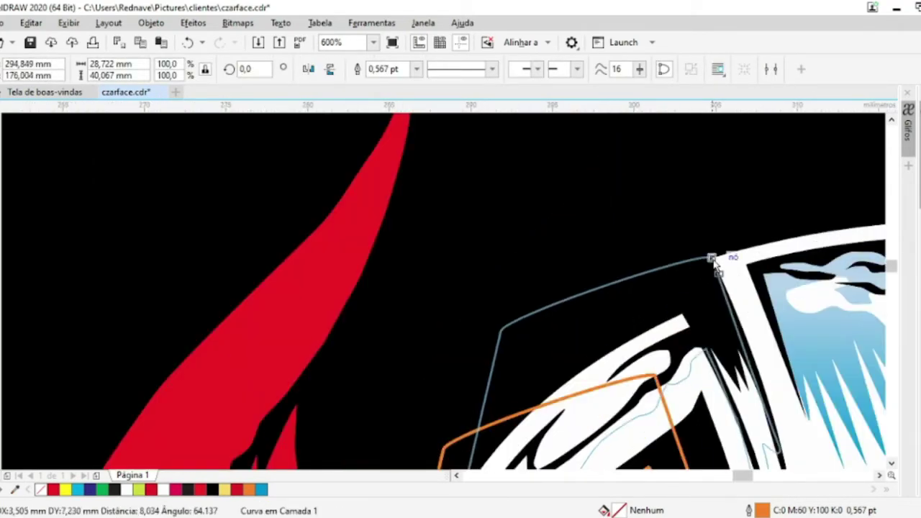
pyautogui.moveTo(713, 257); pyautogui.dragTo(704, 268)
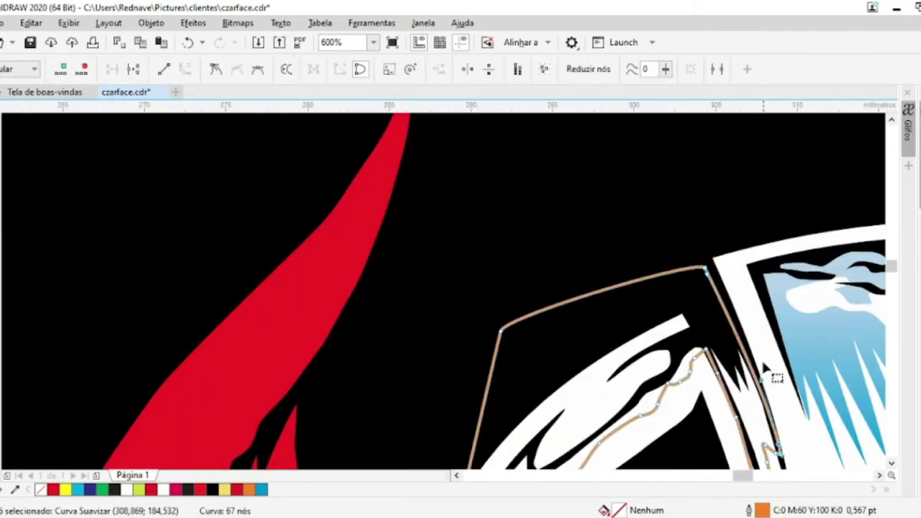
pyautogui.press('space')
pyautogui.scroll(-8, 528, 329)
pyautogui.scroll(2, 547, 315)
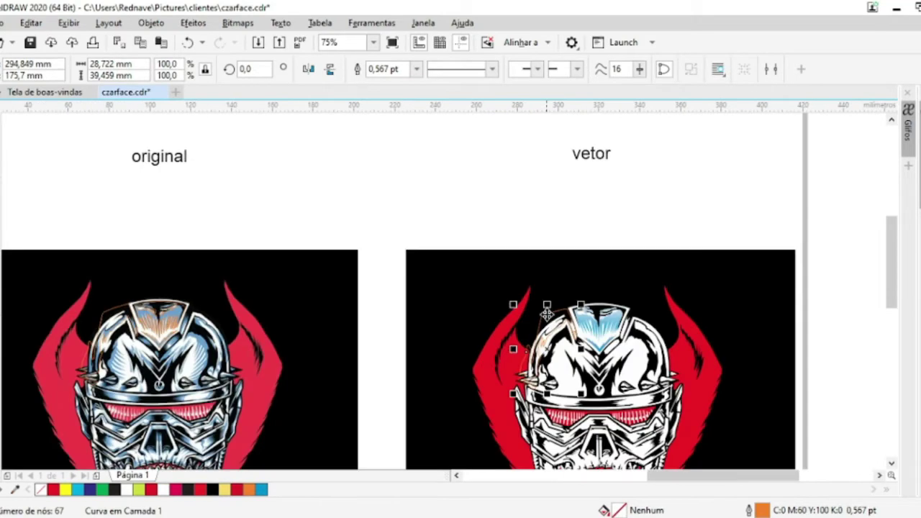
pyautogui.scroll(4, 345, 339)
pyautogui.press('space')
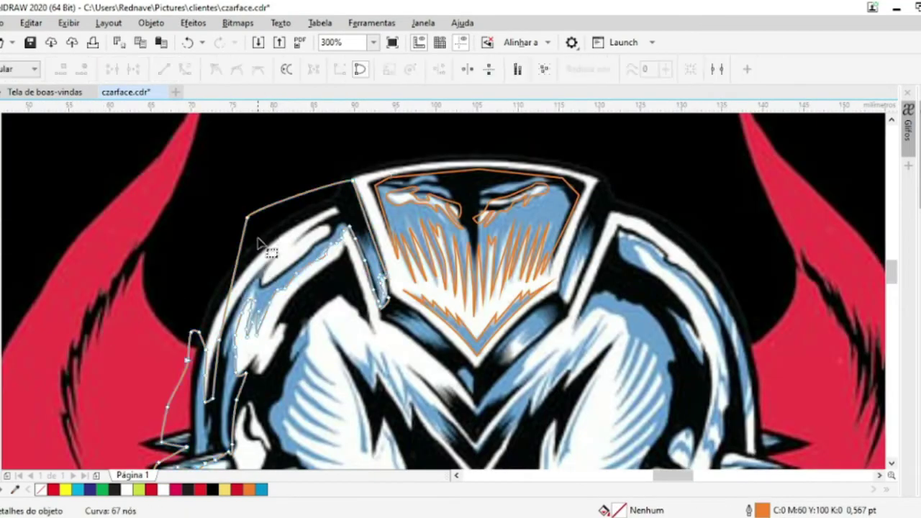
pyautogui.scroll(2, 260, 243)
# Pull the curve's left edge onto the blue area, add and remove nodes, and smooth it
pyautogui.moveTo(237, 194); pyautogui.dragTo(287, 304)
pyautogui.doubleClick(385, 241)
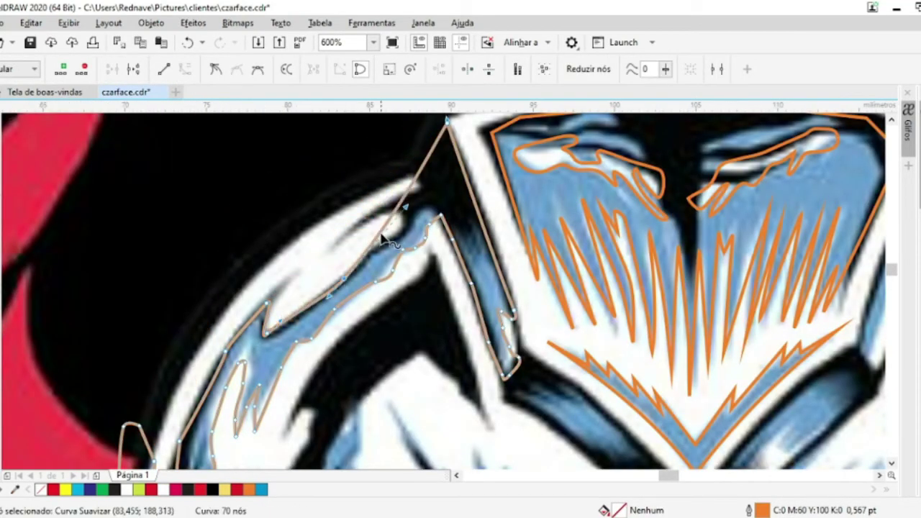
pyautogui.doubleClick(238, 364)
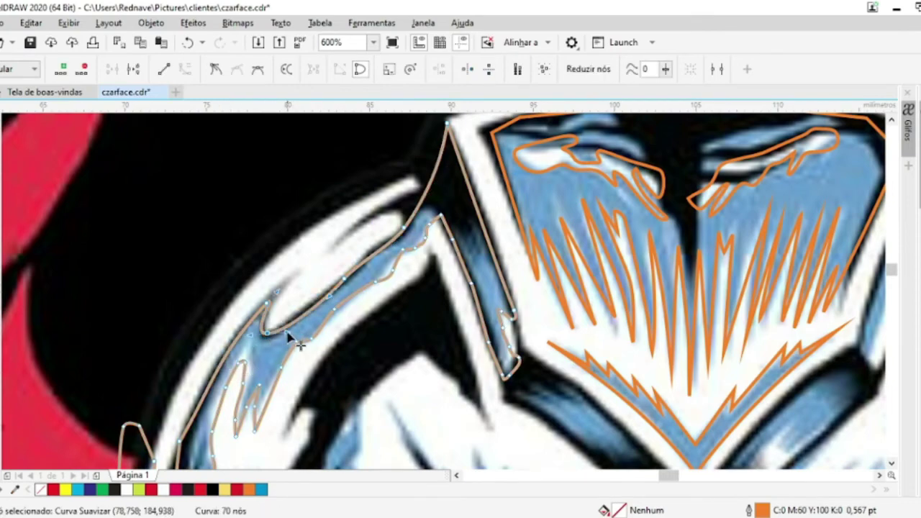
pyautogui.scroll(-4, 298, 339)
pyautogui.scroll(-2, 266, 282)
pyautogui.press('space')
pyautogui.moveTo(267, 283)
pyautogui.mouseDown()
pyautogui.moveTo(702, 284)
pyautogui.moveTo(731, 297)
pyautogui.moveTo(792, 231)
pyautogui.mouseUp()
pyautogui.scroll(8, 702, 288)
pyautogui.press('space')
pyautogui.scroll(-4, 792, 231)
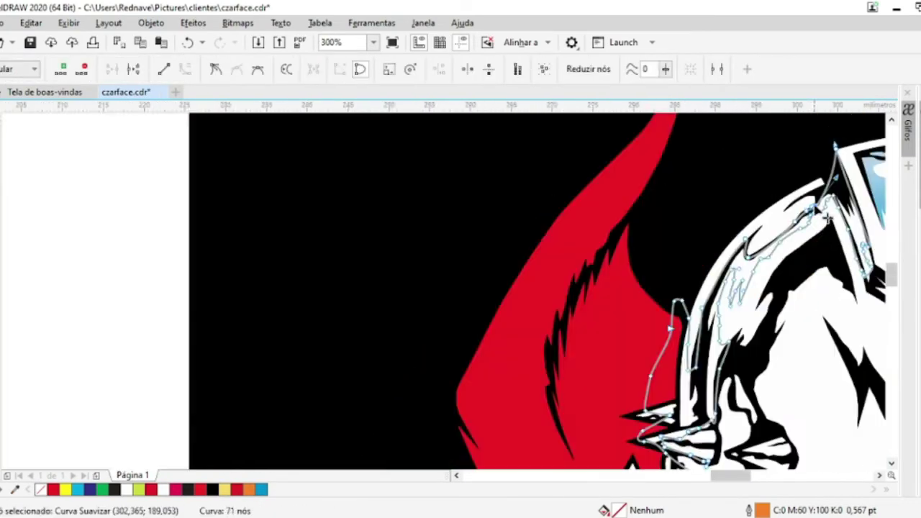
pyautogui.click(4, 117)
pyautogui.click(28, 138)
pyautogui.press('space')
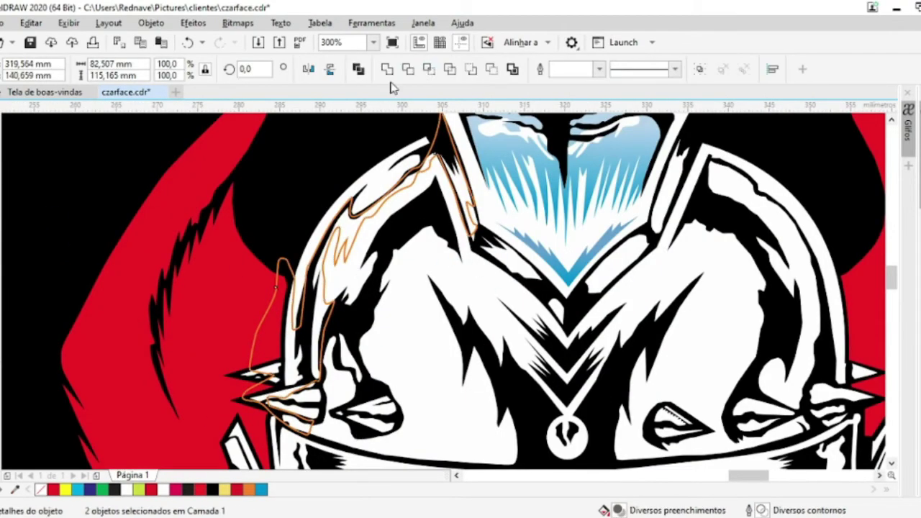
pyautogui.scroll(-2, 301, 306)
# Copy the blue fill from the existing highlight onto the helmet highlight curve
pyautogui.click(301, 306)
pyautogui.press('i')
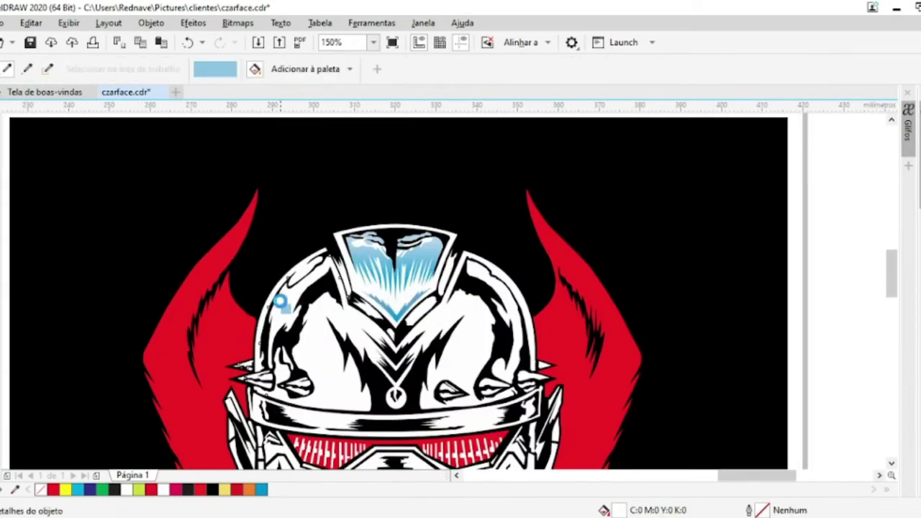
pyautogui.scroll(4, 291, 302)
pyautogui.click(31, 22)
pyautogui.click(58, 208)
pyautogui.click(317, 256)
pyautogui.click(448, 291)
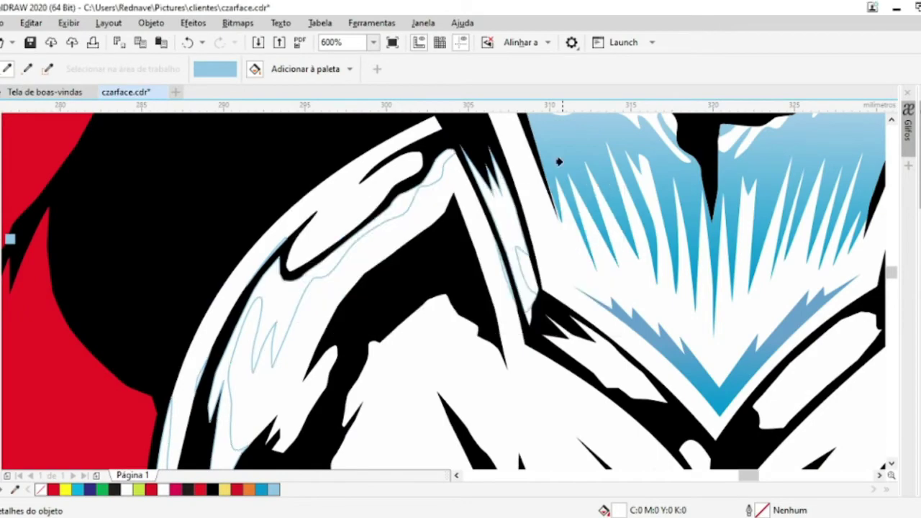
pyautogui.click(330, 199)
pyautogui.scroll(-4, 244, 344)
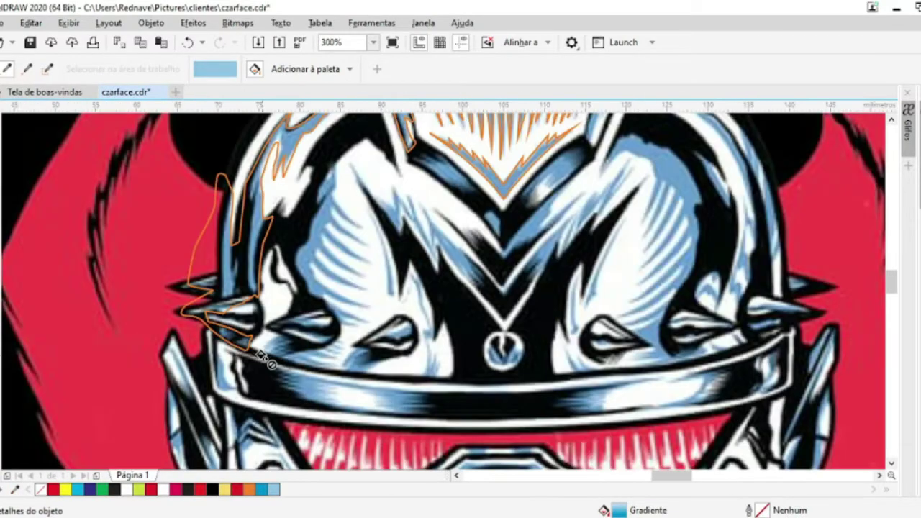
# Start a Bézier zigzag tracing the jagged highlight along the left spike
pyautogui.press('F10')
pyautogui.click(266, 360)
pyautogui.scroll(2, 268, 329)
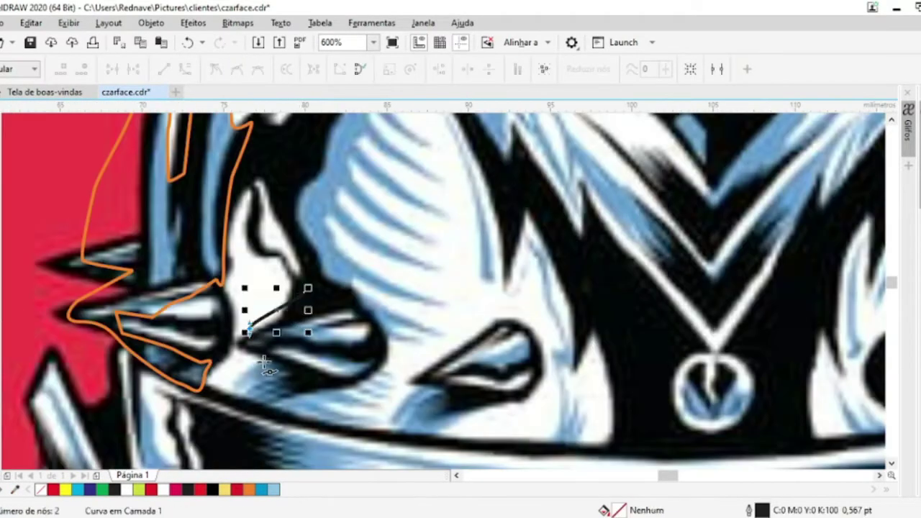
pyautogui.scroll(2, 271, 356)
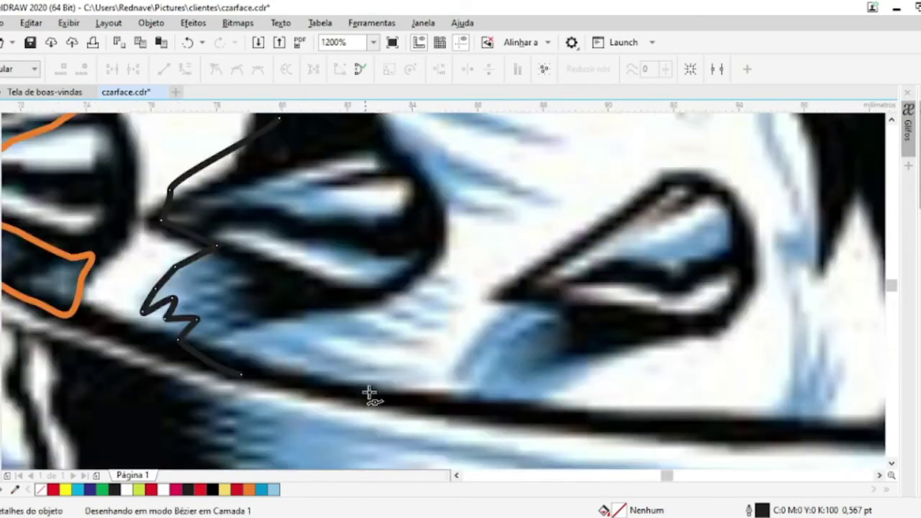
pyautogui.click(364, 394)
pyautogui.click(432, 365)
pyautogui.click(295, 344)
pyautogui.click(432, 344)
pyautogui.click(353, 311)
pyautogui.click(466, 307)
pyautogui.click(288, 290)
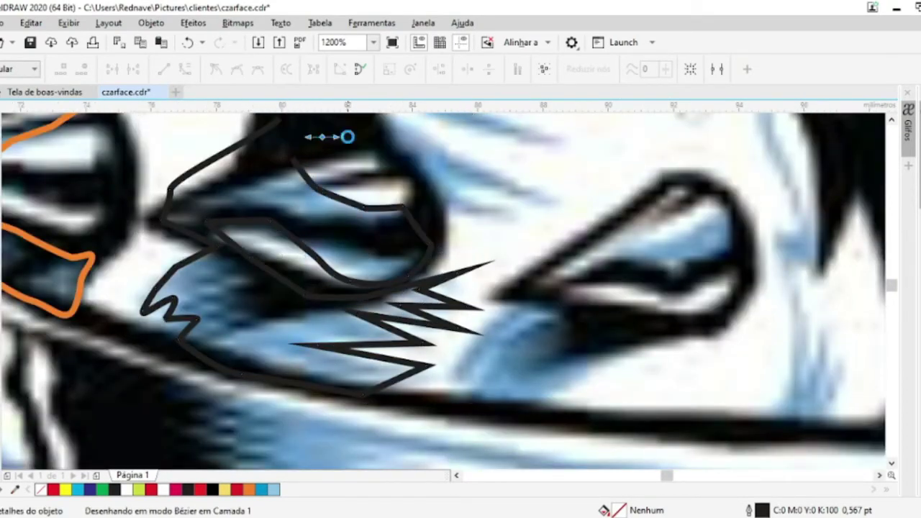
# Trace the remaining jagged teeth of the highlight and close the shape
pyautogui.scroll(-4, 463, 188)
pyautogui.scroll(4, 451, 199)
pyautogui.click(590, 280)
pyautogui.click(484, 265)
pyautogui.click(504, 238)
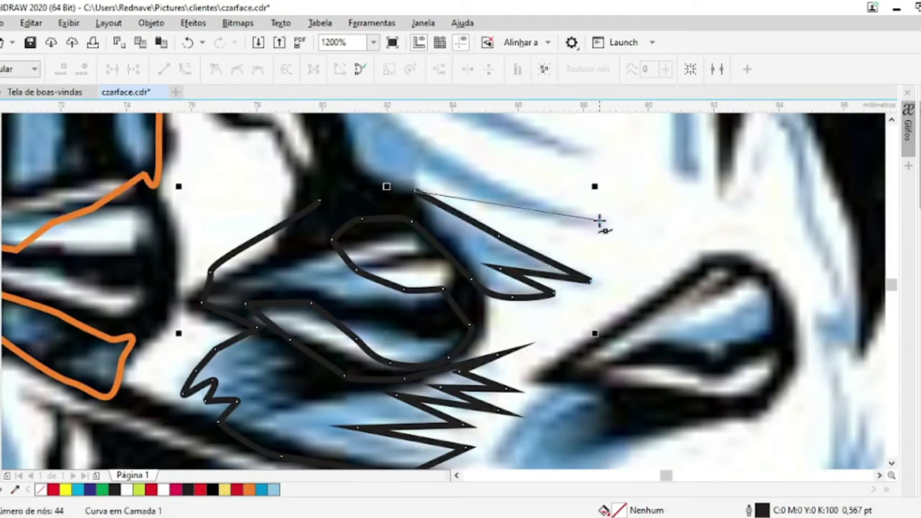
pyautogui.click(608, 223)
pyautogui.click(465, 267)
pyautogui.click(477, 133)
pyautogui.click(709, 329)
pyautogui.scroll(2, 471, 243)
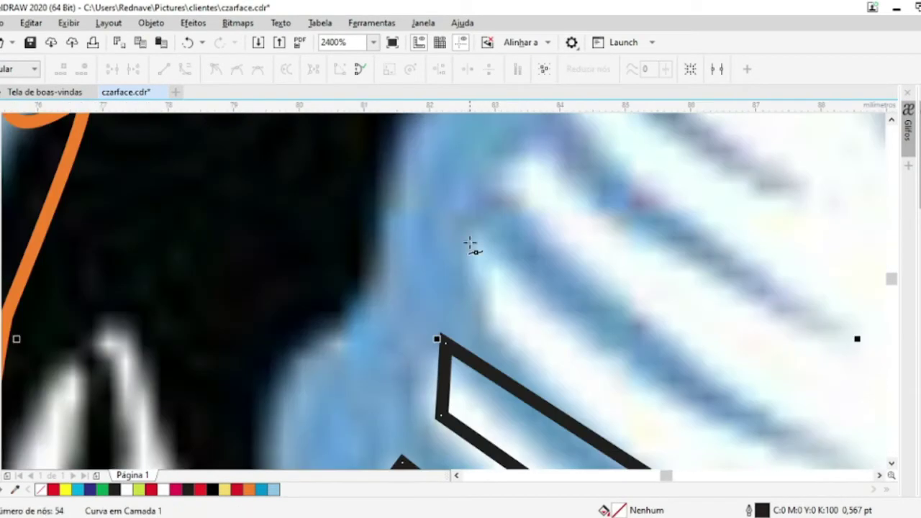
pyautogui.scroll(-2, 709, 397)
pyautogui.click(709, 396)
pyautogui.click(691, 319)
pyautogui.click(550, 172)
pyautogui.scroll(2, 569, 347)
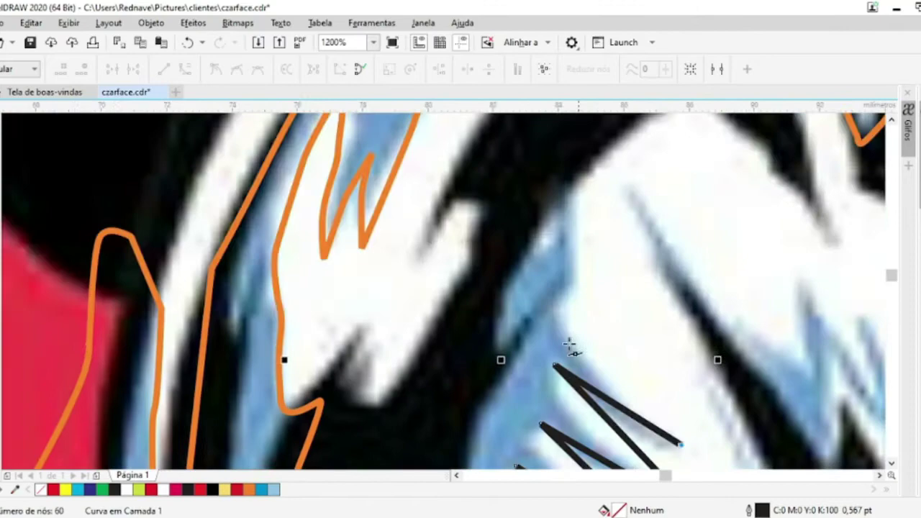
pyautogui.click(541, 175)
# Nudge and reshape the first tooth segments to match the original
pyautogui.scroll(-3, 493, 267)
pyautogui.scroll(2, 494, 387)
pyautogui.scroll(-2, 478, 430)
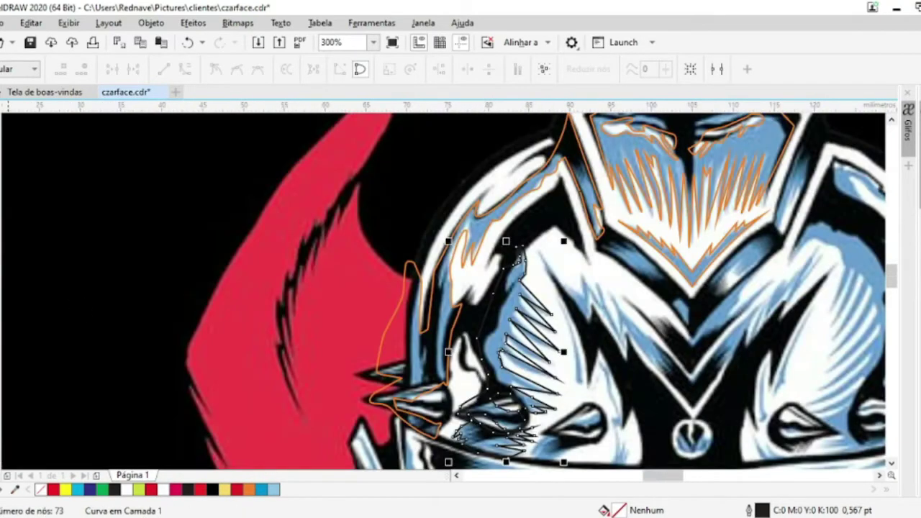
pyautogui.scroll(2, 503, 345)
pyautogui.scroll(-2, 504, 345)
pyautogui.scroll(3, 503, 345)
pyautogui.moveTo(386, 264); pyautogui.dragTo(403, 238)
pyautogui.scroll(-1, 496, 246)
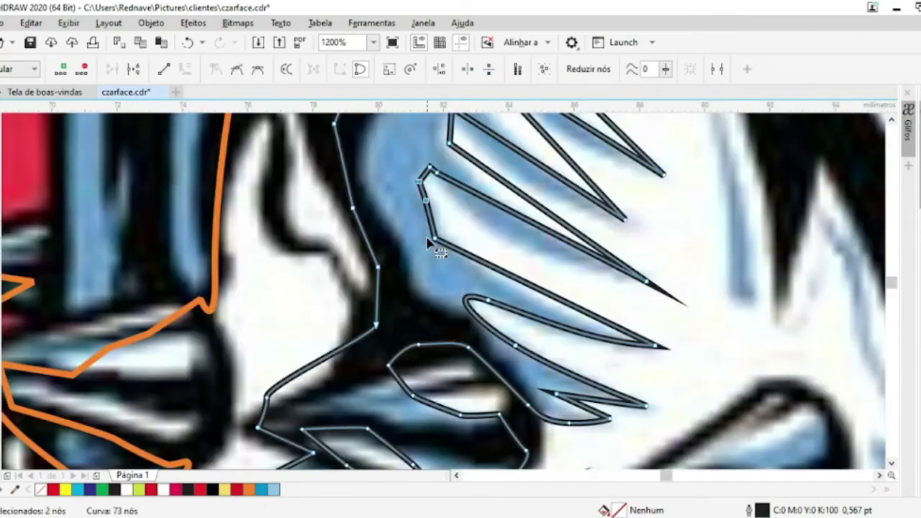
pyautogui.scroll(-2, 532, 252)
pyautogui.scroll(2, 432, 264)
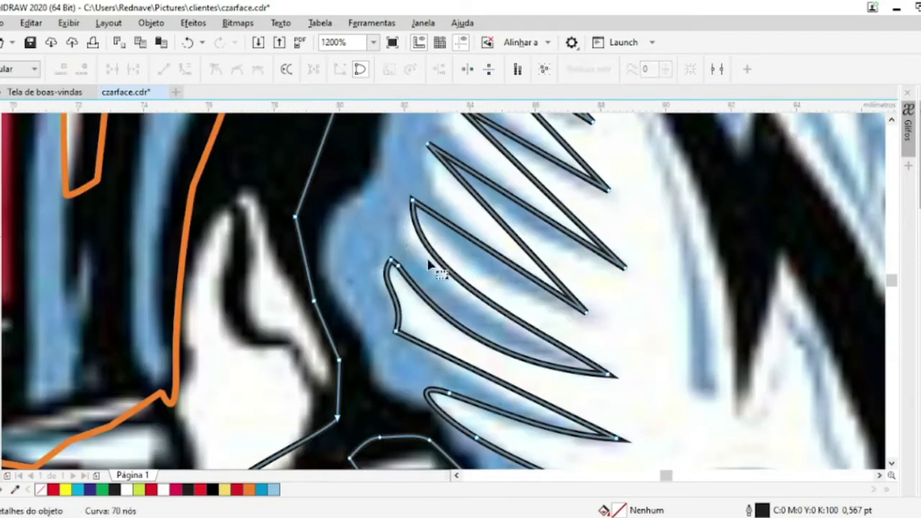
pyautogui.moveTo(502, 268)
pyautogui.mouseDown()
pyautogui.moveTo(487, 242)
pyautogui.moveTo(530, 222)
pyautogui.mouseUp()
# Bend the remaining tooth curves and round the shape's upper-right outline
pyautogui.scroll(-1, 566, 267)
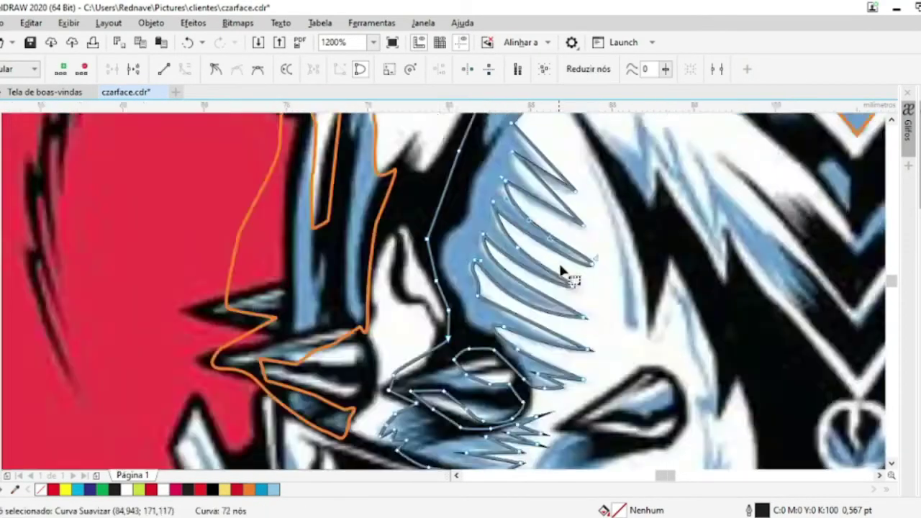
pyautogui.scroll(1, 618, 337)
pyautogui.moveTo(730, 427); pyautogui.dragTo(732, 421)
pyautogui.moveTo(636, 313); pyautogui.dragTo(616, 270)
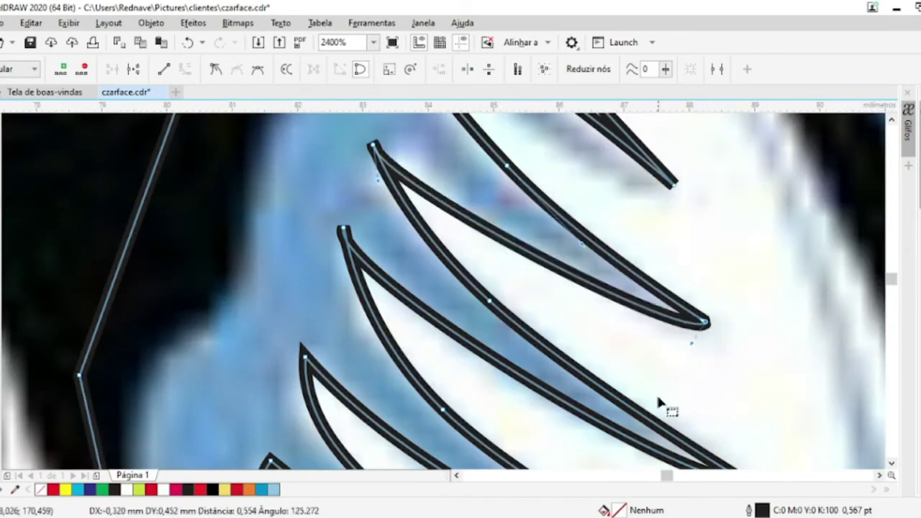
pyautogui.moveTo(727, 349); pyautogui.dragTo(662, 405)
pyautogui.moveTo(587, 342); pyautogui.dragTo(561, 356)
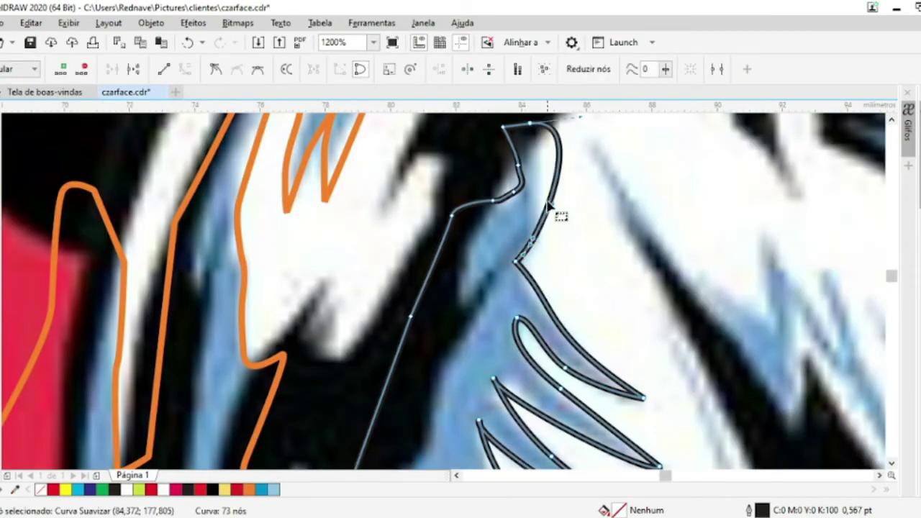
pyautogui.moveTo(541, 237); pyautogui.dragTo(540, 124)
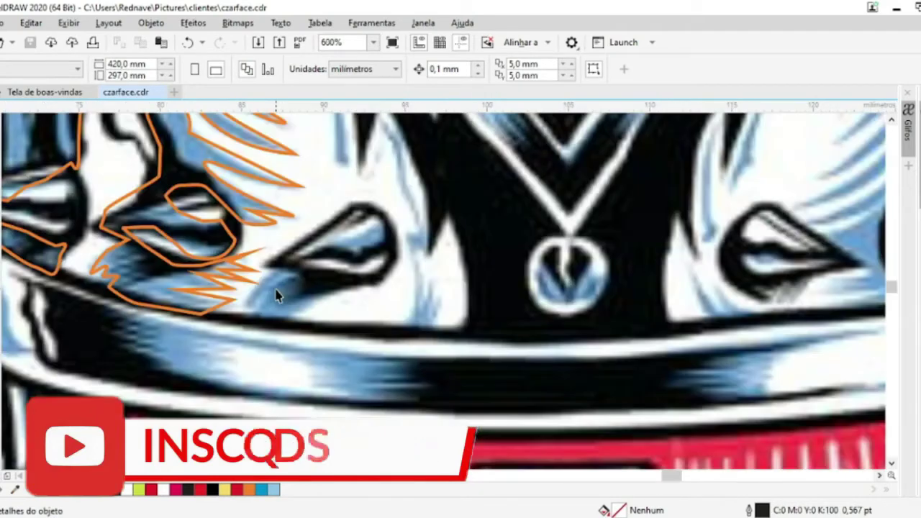
# Trace the outline around the small spike and the vertical curve to its right
pyautogui.scroll(1, 247, 288)
pyautogui.moveTo(327, 237)
pyautogui.mouseDown()
pyautogui.moveTo(241, 329)
pyautogui.moveTo(385, 299)
pyautogui.moveTo(327, 240)
pyautogui.mouseUp()
pyautogui.moveTo(413, 209); pyautogui.dragTo(461, 234)
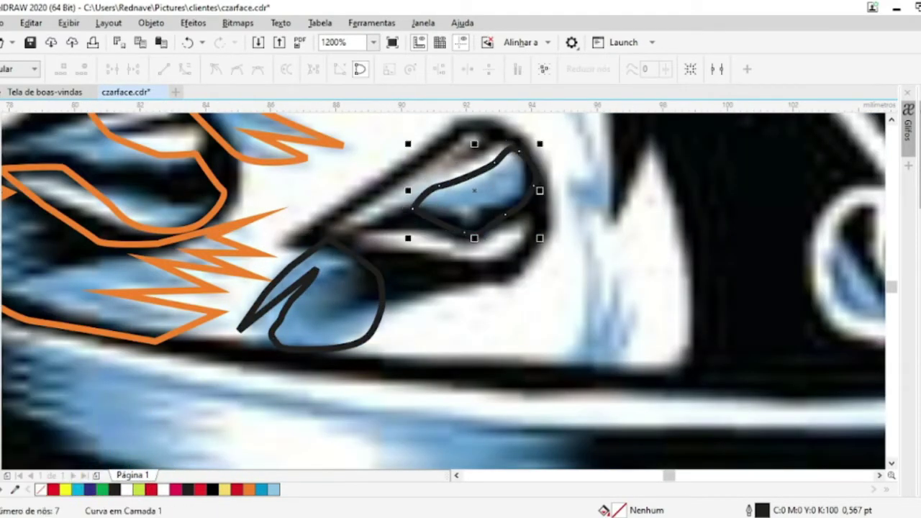
pyautogui.moveTo(596, 380); pyautogui.dragTo(587, 148)
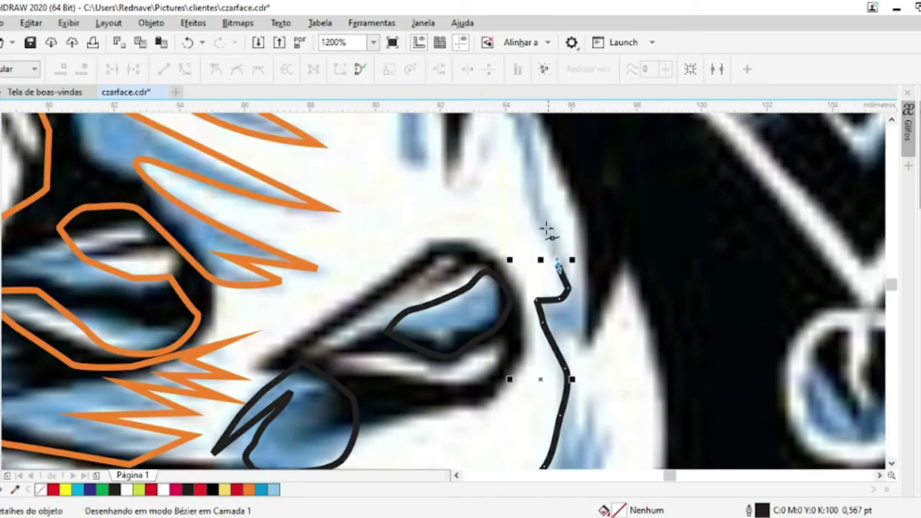
pyautogui.scroll(-1, 547, 230)
pyautogui.scroll(1, 530, 206)
pyautogui.moveTo(518, 212); pyautogui.dragTo(581, 442)
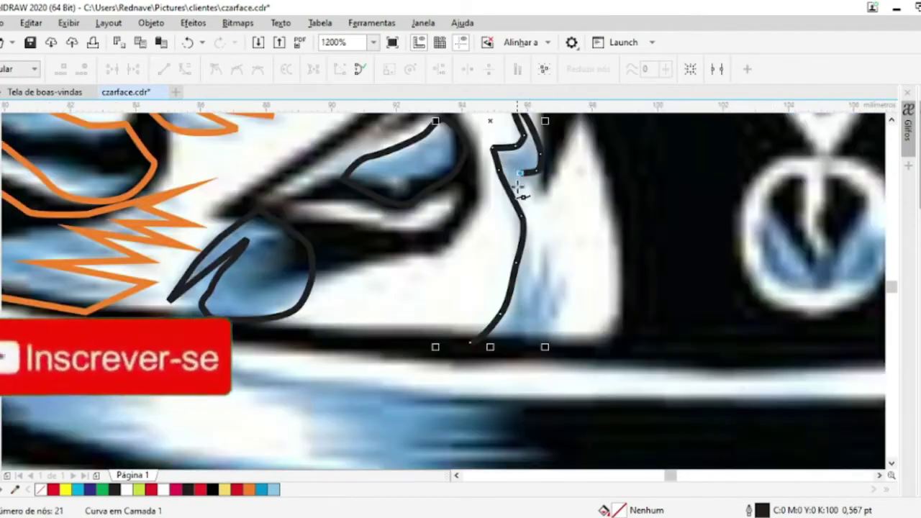
pyautogui.moveTo(518, 189); pyautogui.dragTo(545, 243)
# Trace a new curved segment beside the spike
pyautogui.click(473, 344)
pyautogui.scroll(-1, 473, 345)
pyautogui.scroll(1, 436, 185)
pyautogui.click(455, 221)
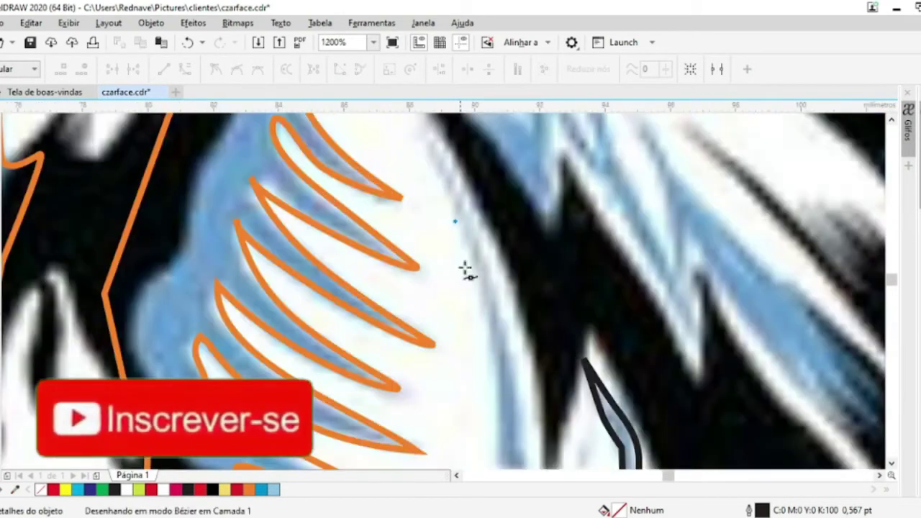
pyautogui.moveTo(466, 270); pyautogui.dragTo(494, 381)
pyautogui.scroll(-1, 489, 288)
pyautogui.scroll(1, 504, 216)
pyautogui.scroll(-1, 511, 208)
pyautogui.scroll(-2, 512, 206)
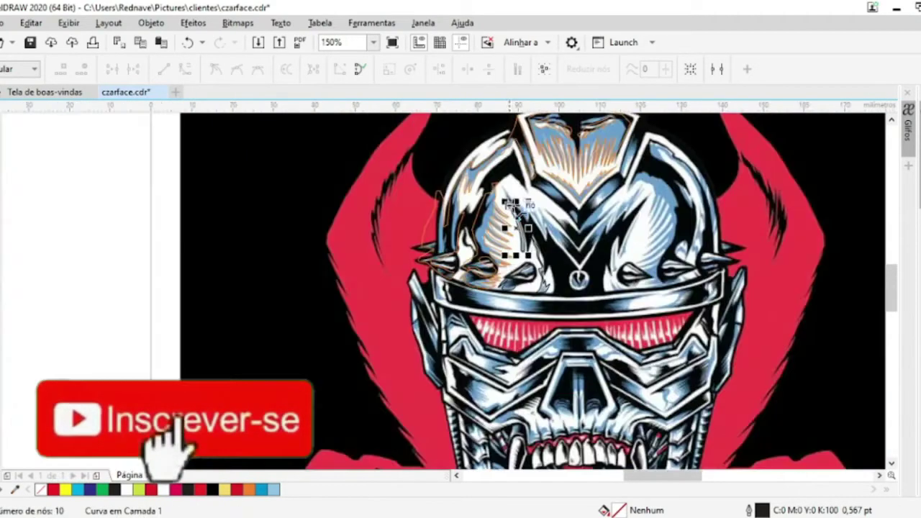
pyautogui.scroll(2, 513, 206)
pyautogui.scroll(-1, 597, 386)
pyautogui.scroll(1, 617, 342)
# Combine the traced curves into one with Ctrl+L and fill them orange
pyautogui.press('space')
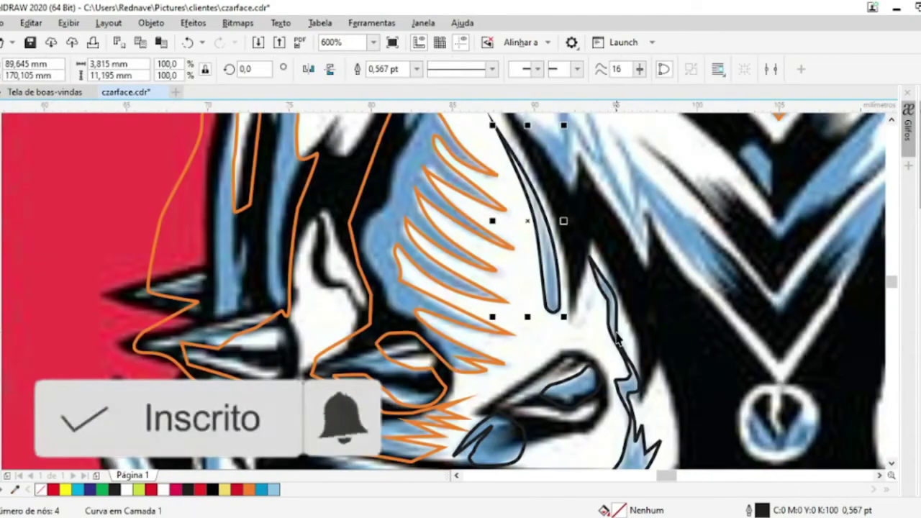
pyautogui.keyDown('shift'); pyautogui.click(618, 341); pyautogui.keyUp('shift')
pyautogui.hotkey('ctrl', 'l')
pyautogui.click(249, 490)
pyautogui.keyDown('shift'); pyautogui.click(504, 439); pyautogui.keyUp('shift')
pyautogui.hotkey('ctrl', 'l')
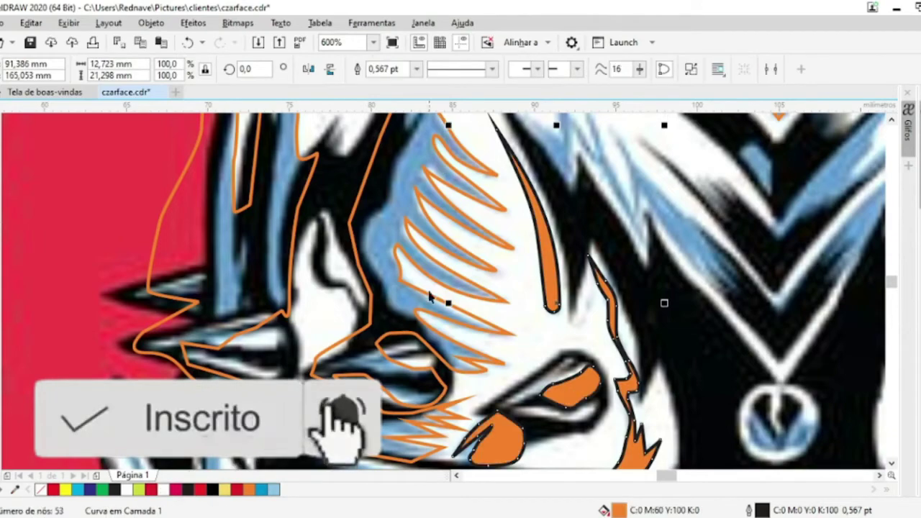
pyautogui.scroll(-2, 430, 297)
pyautogui.scroll(2, 423, 288)
pyautogui.press('space')
# Trace the lightning-bolt outline along the blade edge, refine a node, and fill it orange
pyautogui.click(373, 303)
pyautogui.click(472, 452)
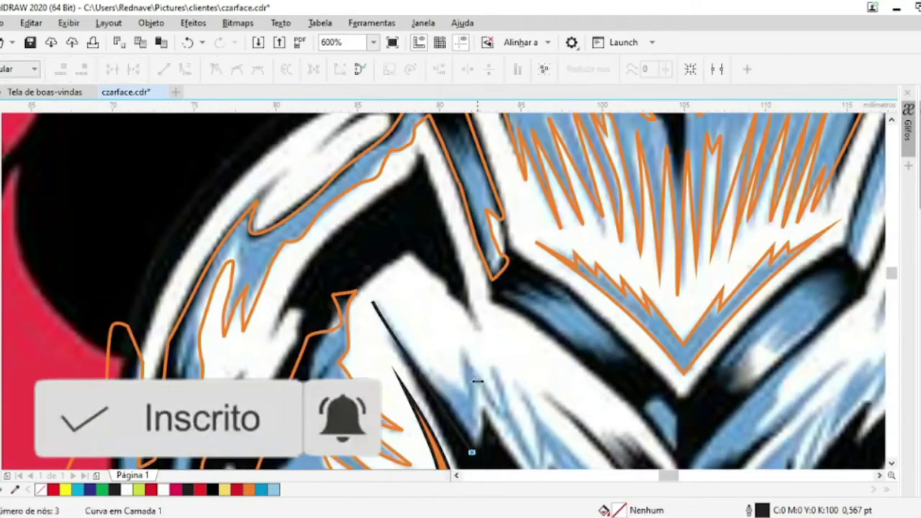
pyautogui.click(519, 426)
pyautogui.scroll(2, 468, 360)
pyautogui.click(543, 344)
pyautogui.click(533, 392)
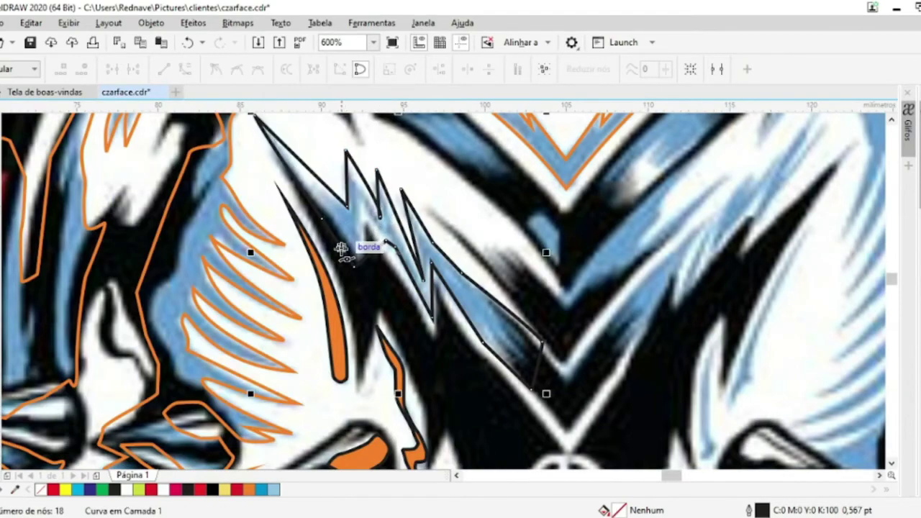
pyautogui.scroll(2, 460, 303)
pyautogui.scroll(-2, 461, 302)
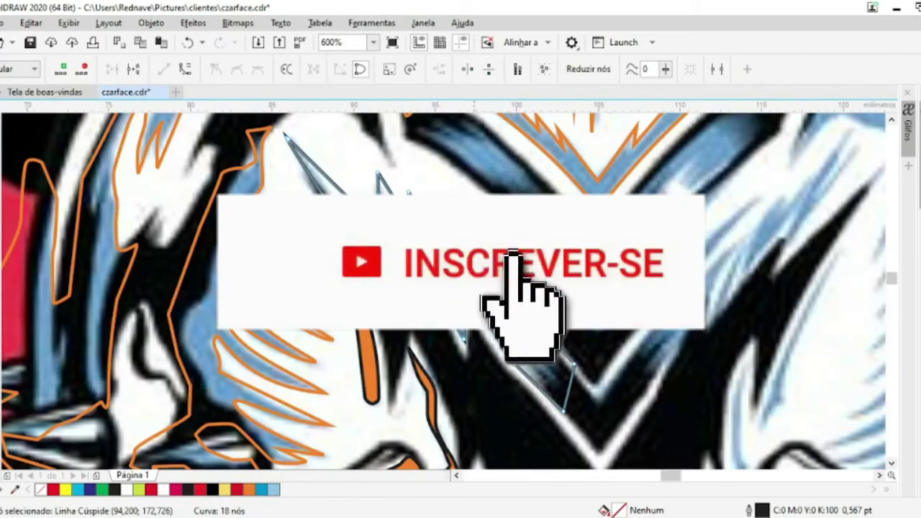
pyautogui.moveTo(463, 283); pyautogui.dragTo(470, 348)
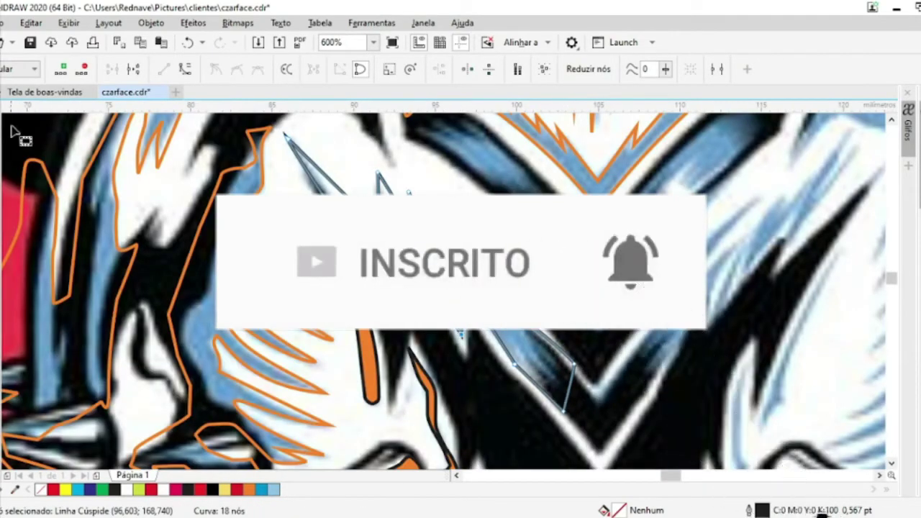
pyautogui.click(249, 489)
# Draw a closed six-node blade shape beside the lightning bolt
pyautogui.scroll(3, 644, 422)
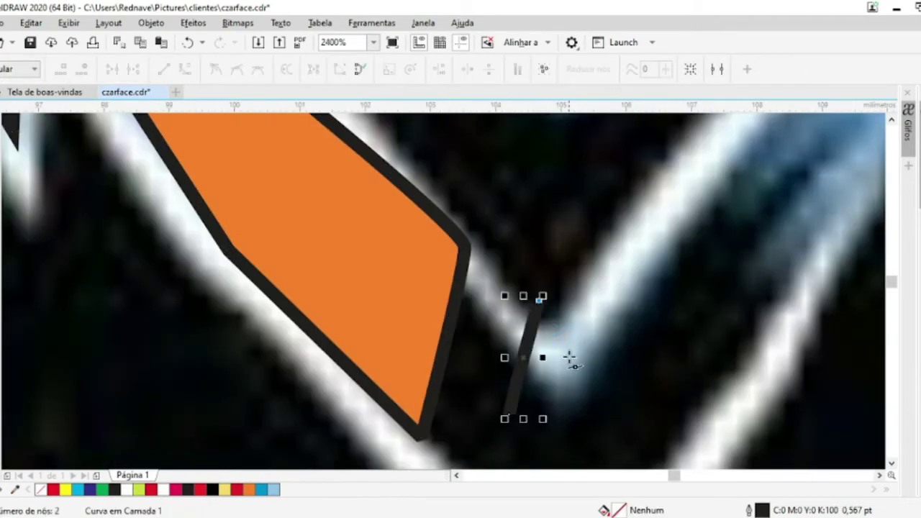
pyautogui.scroll(-3, 571, 360)
pyautogui.click(709, 207)
pyautogui.click(672, 291)
pyautogui.click(582, 385)
pyautogui.click(554, 372)
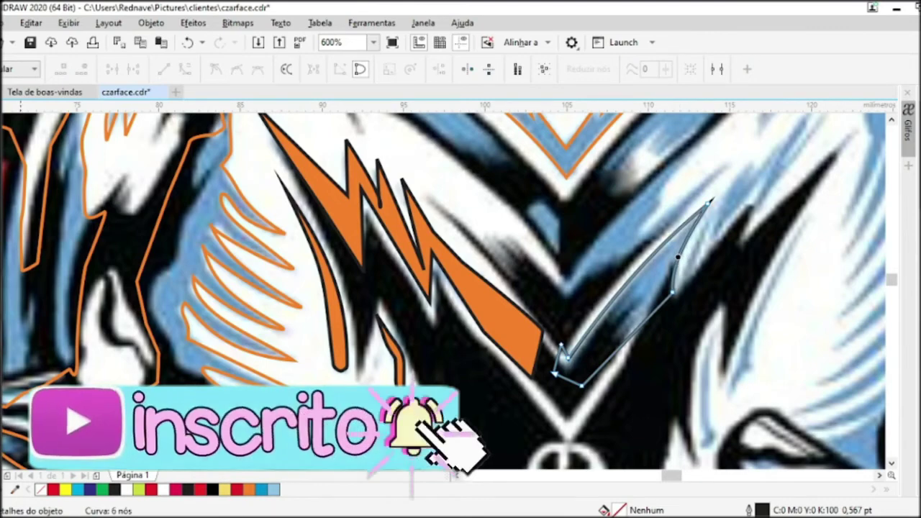
pyautogui.press('space')
pyautogui.scroll(2, 305, 229)
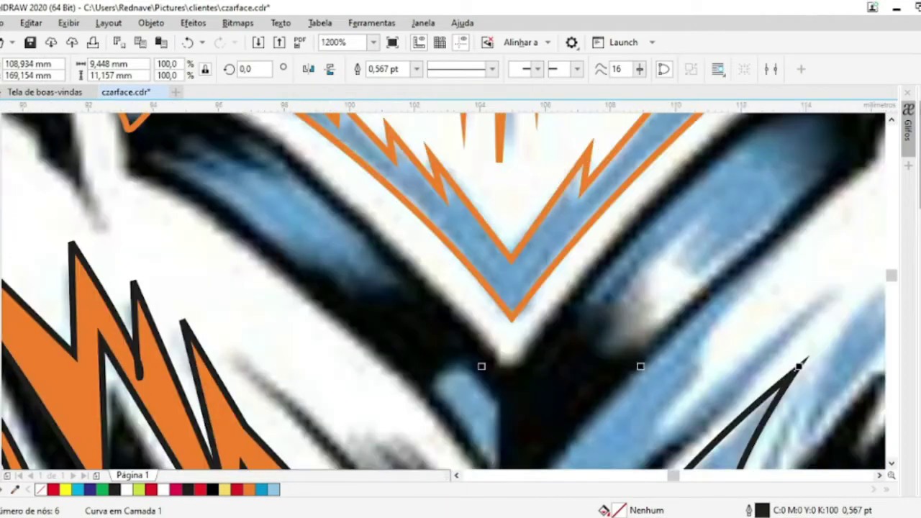
# Trace a smooth curve along the blade edge to its tip and combine the two shapes
pyautogui.press('space')
pyautogui.moveTo(335, 292); pyautogui.dragTo(407, 345)
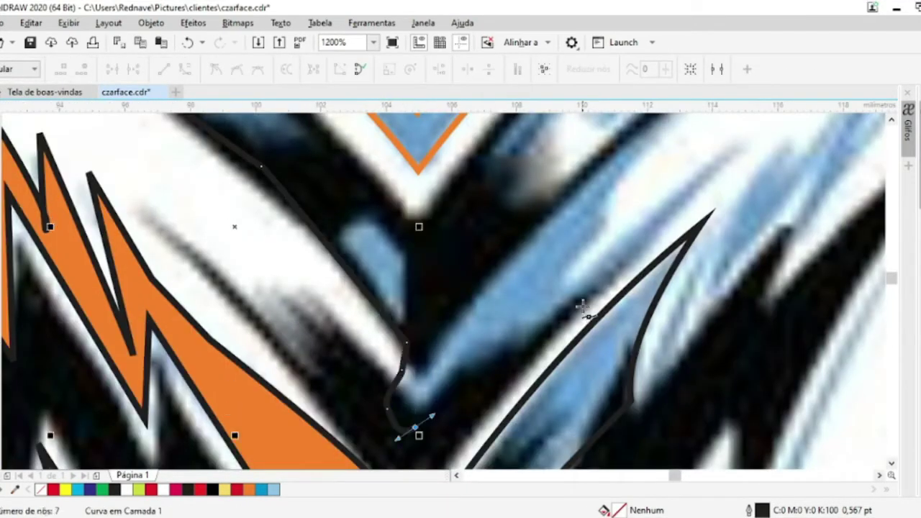
pyautogui.click(734, 152)
pyautogui.click(586, 257)
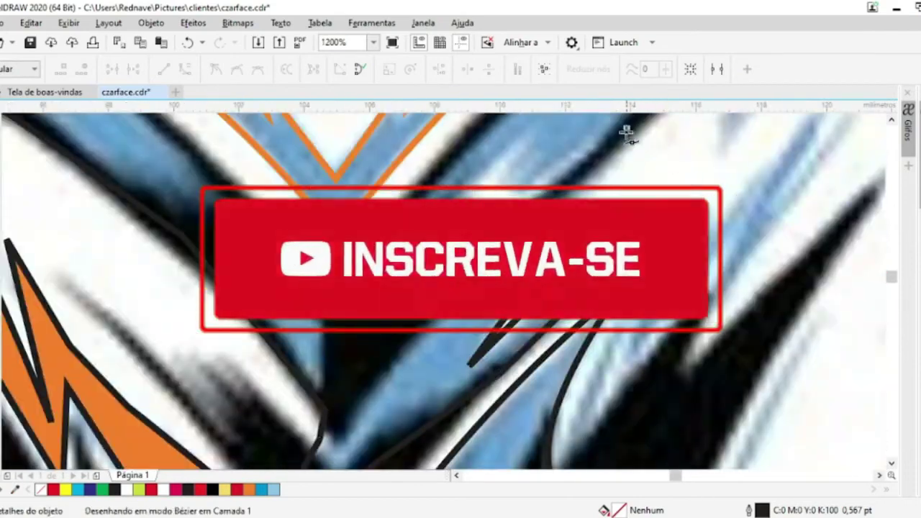
pyautogui.scroll(1, 628, 133)
pyautogui.scroll(-3, 500, 136)
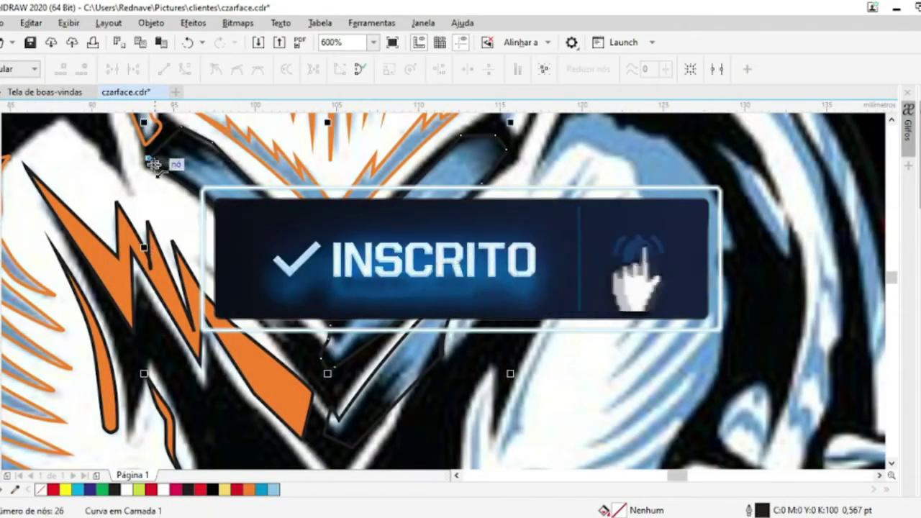
pyautogui.press('space')
pyautogui.click(387, 69)
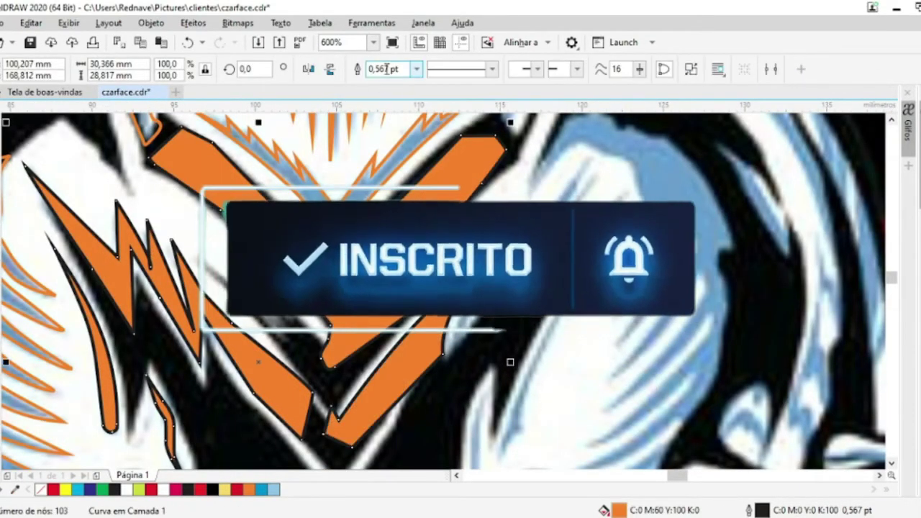
pyautogui.scroll(2, 471, 265)
pyautogui.press('F10')
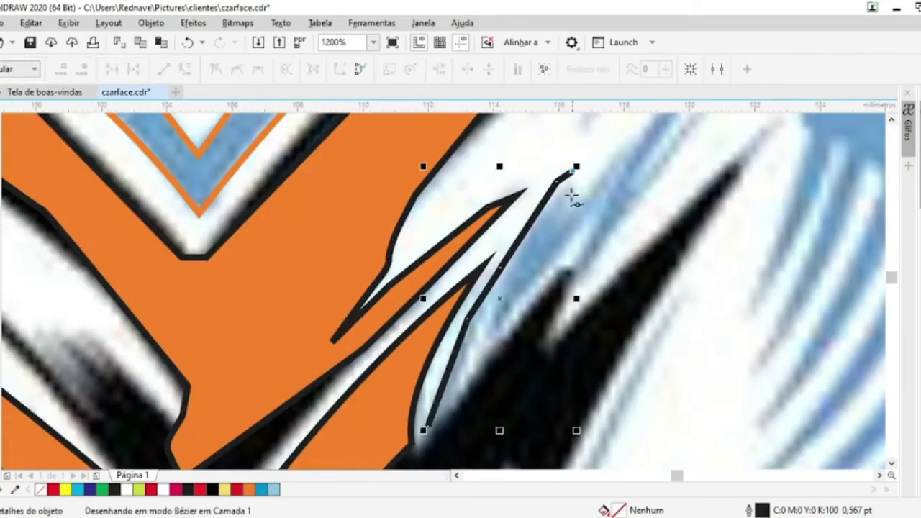
# Finish the zigzag curve and fill it orange
pyautogui.doubleClick(565, 211)
pyautogui.click(539, 308)
pyautogui.doubleClick(401, 421)
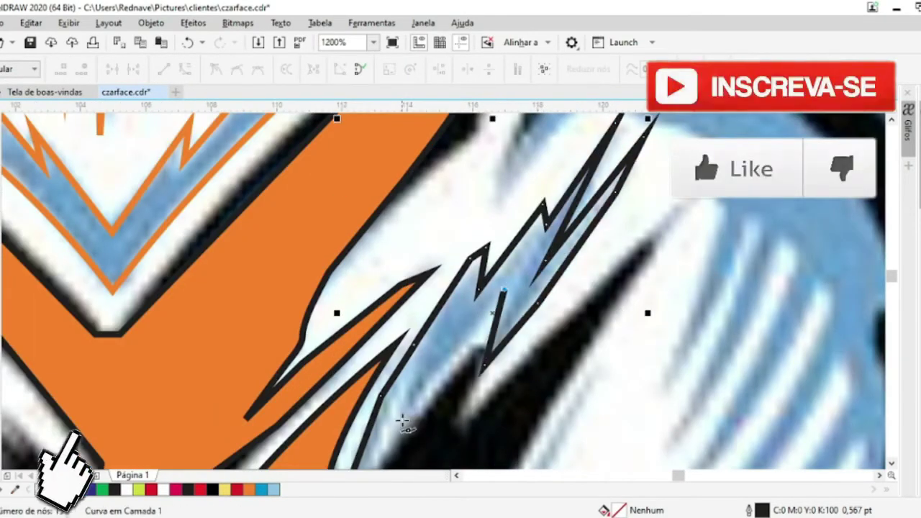
pyautogui.scroll(-4, 401, 422)
pyautogui.scroll(4, 405, 393)
pyautogui.click(2, 108)
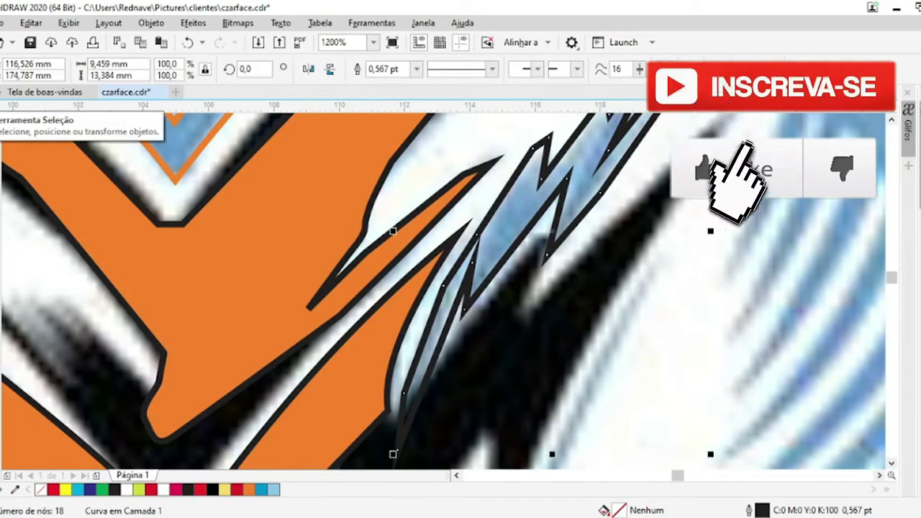
pyautogui.click(249, 489)
# Place the spike nodes of the spiky streak curve
pyautogui.scroll(-3, 374, 302)
pyautogui.scroll(3, 432, 216)
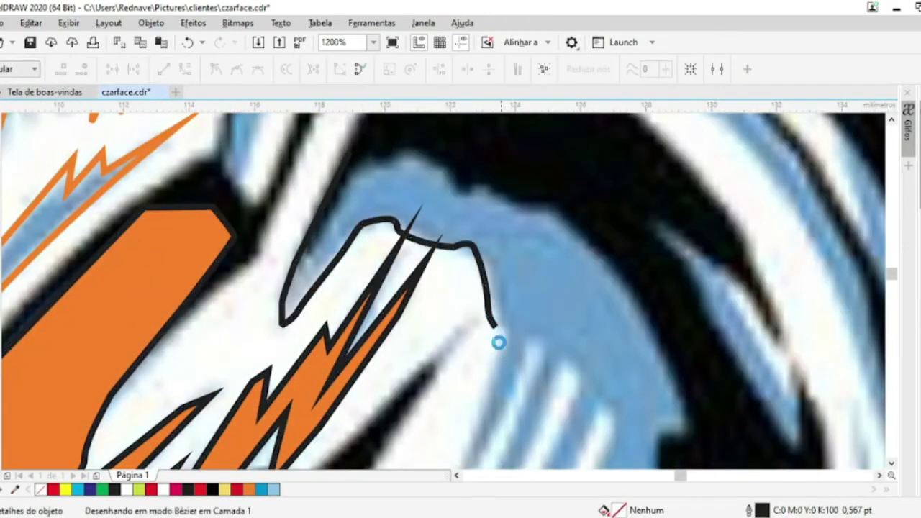
pyautogui.scroll(-2, 499, 342)
pyautogui.click(586, 192)
pyautogui.click(617, 209)
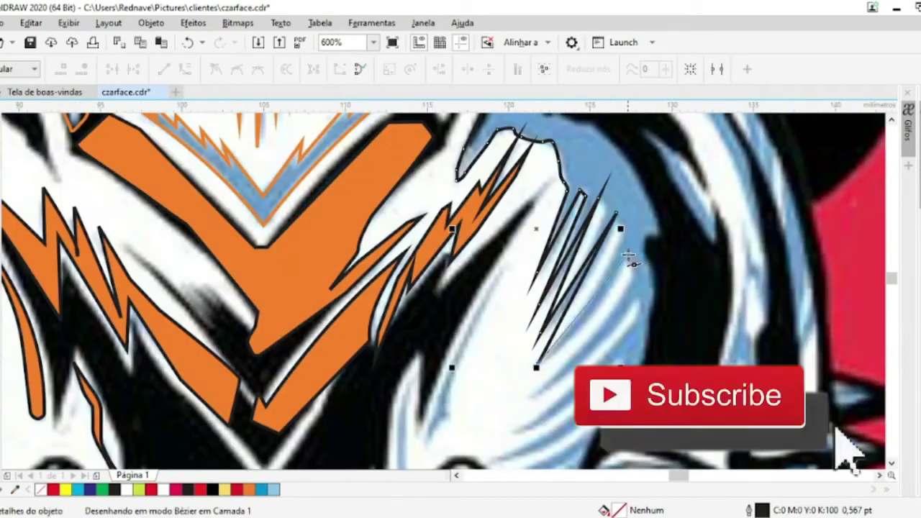
pyautogui.scroll(3, 497, 460)
pyautogui.scroll(-3, 555, 312)
pyautogui.click(617, 312)
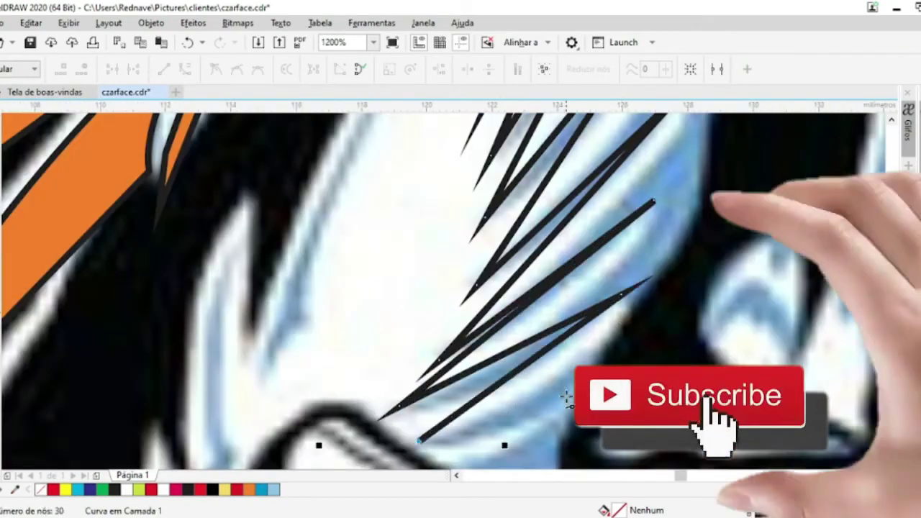
# Extend the thick spike curve to new nodes and close it
pyautogui.scroll(-2, 566, 397)
pyautogui.scroll(2, 491, 418)
pyautogui.click(500, 397)
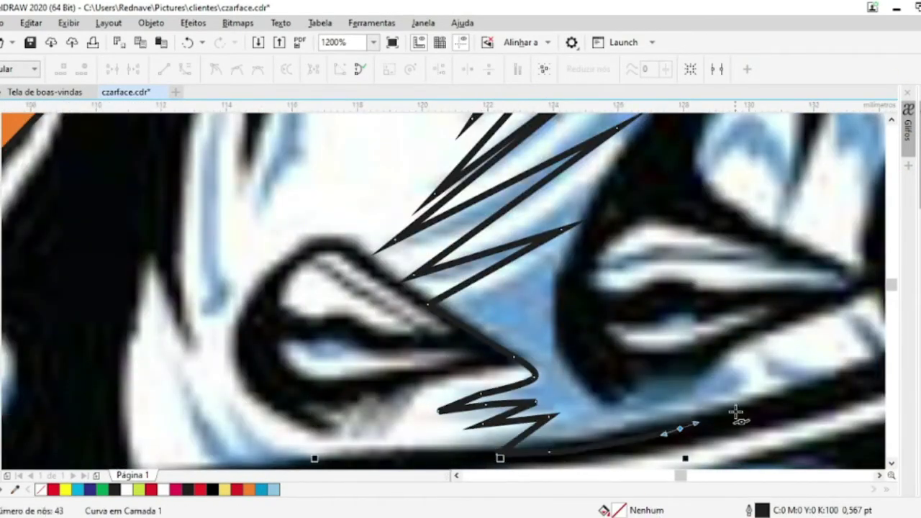
pyautogui.scroll(2, 735, 413)
pyautogui.click(293, 351)
pyautogui.scroll(-2, 293, 351)
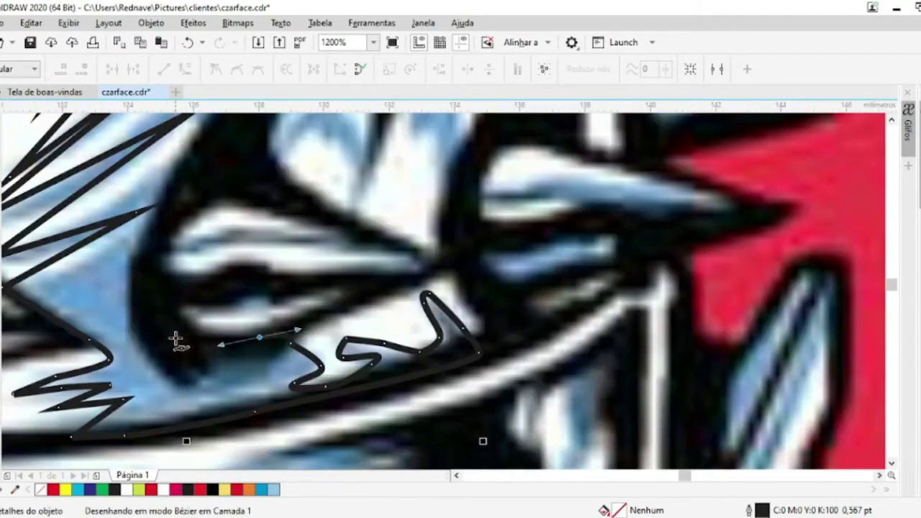
pyautogui.click(317, 203)
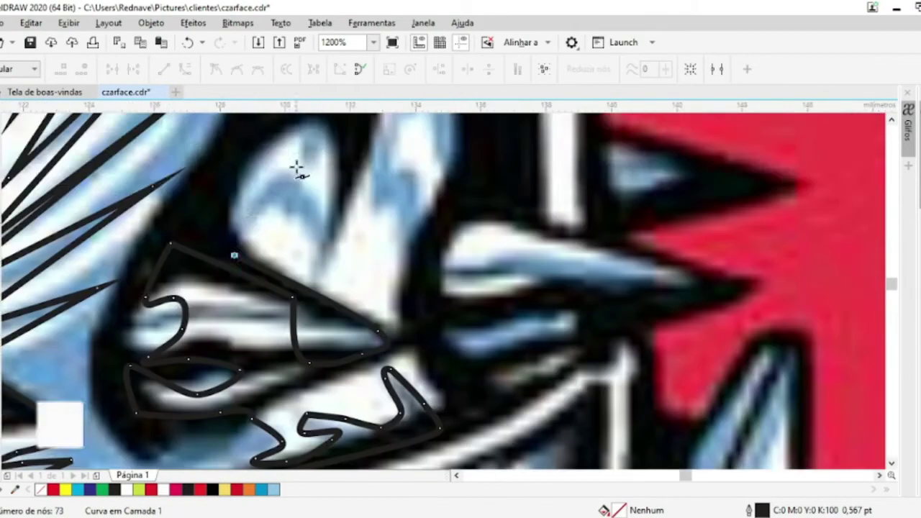
# Trace a closed outline around the right eye near the upper face
pyautogui.click(267, 131)
pyautogui.click(377, 205)
pyautogui.click(609, 318)
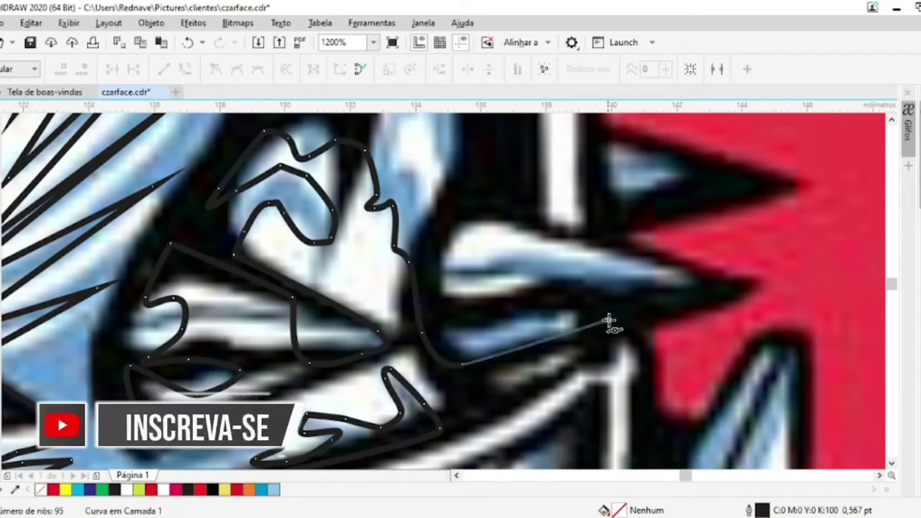
pyautogui.click(529, 272)
pyautogui.click(454, 256)
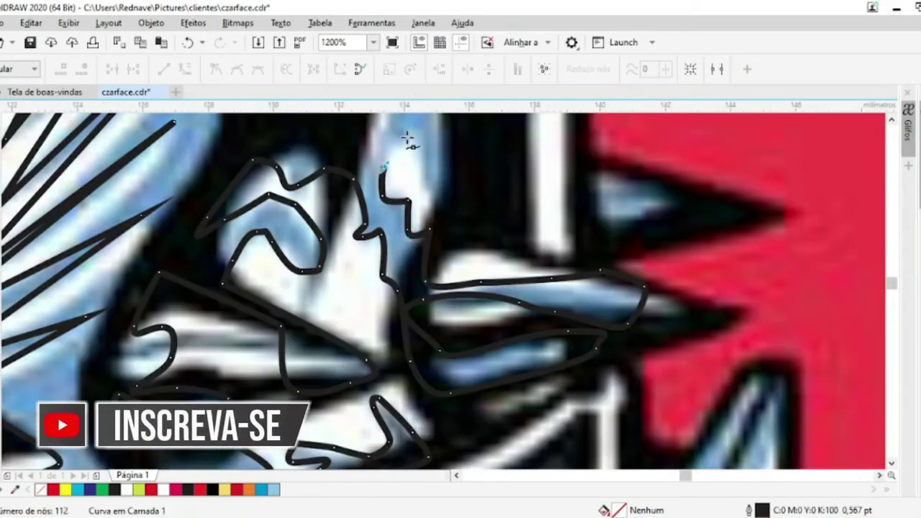
pyautogui.click(489, 206)
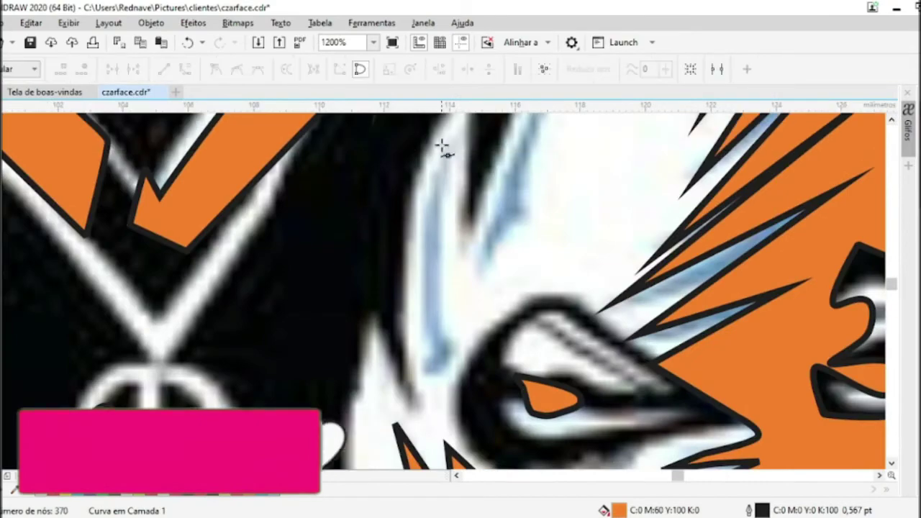
# Trace a three-node curve down the helmet edge
pyautogui.click(459, 140)
pyautogui.click(431, 205)
pyautogui.click(442, 320)
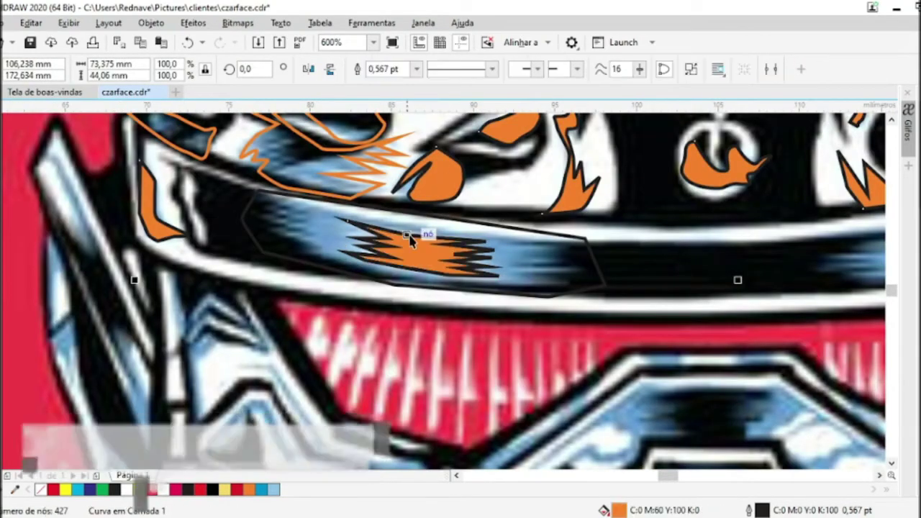
# Combine the zigzag highlight with the visor band outline using Ctrl+L
pyautogui.hotkey('ctrl', 'l')
pyautogui.click(312, 237)
pyautogui.press('F10')
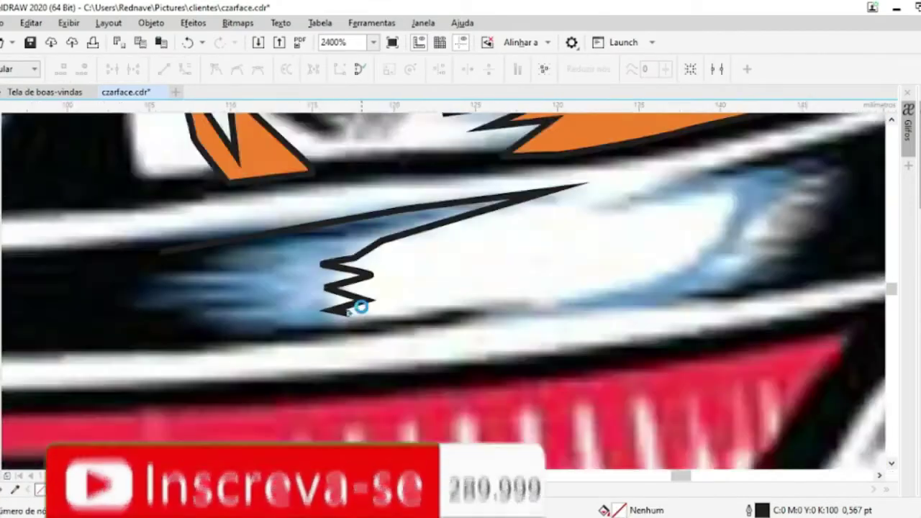
# Draw a smooth curve over the eye highlight
pyautogui.scroll(-2, 360, 306)
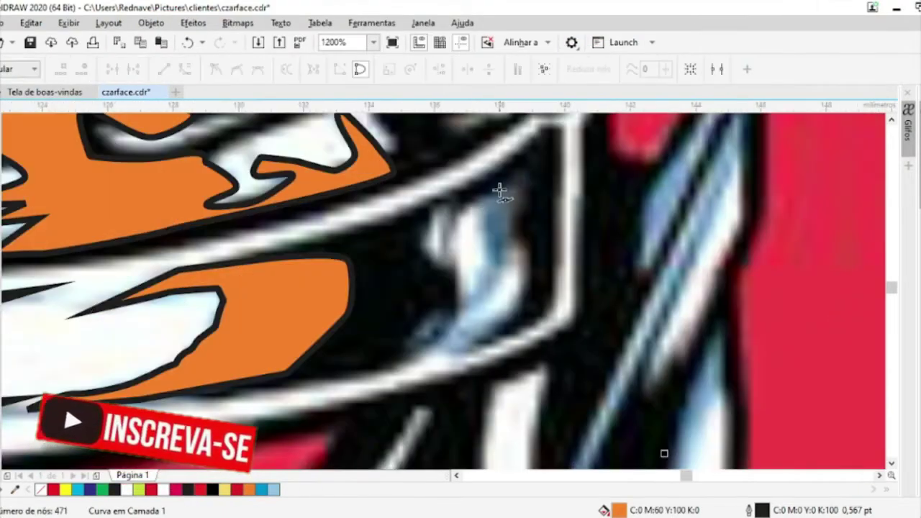
pyautogui.moveTo(479, 199)
pyautogui.mouseDown()
pyautogui.moveTo(445, 321)
pyautogui.moveTo(489, 324)
pyautogui.mouseUp()
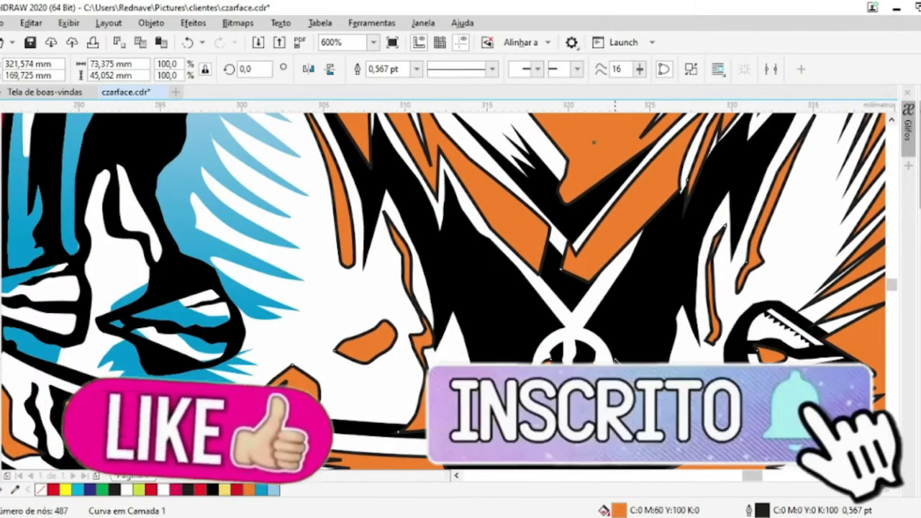
pyautogui.scroll(-2, 461, 288)
pyautogui.scroll(-1, 461, 288)
pyautogui.scroll(-2, 461, 288)
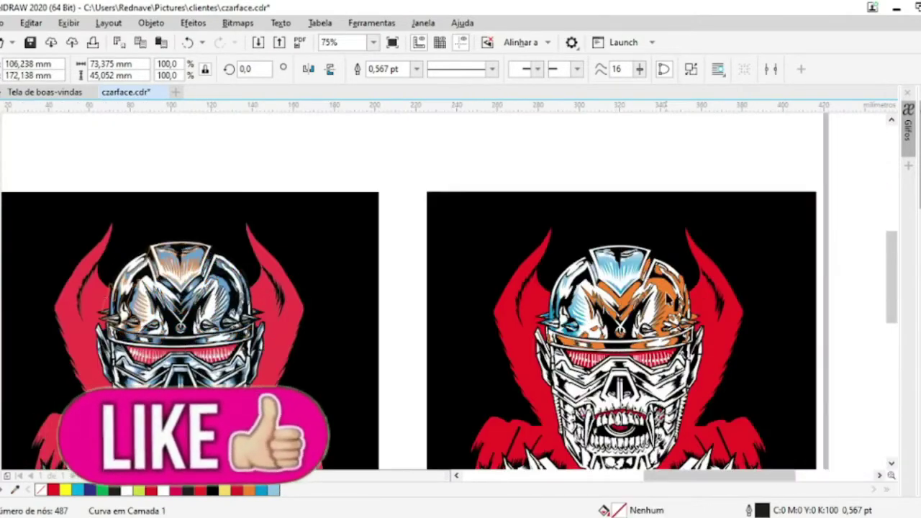
# Select the redrawn helmet beside the original and save czarface.cdr with Ctrl+S
pyautogui.click(668, 301)
pyautogui.scroll(3, 668, 300)
pyautogui.click(697, 330)
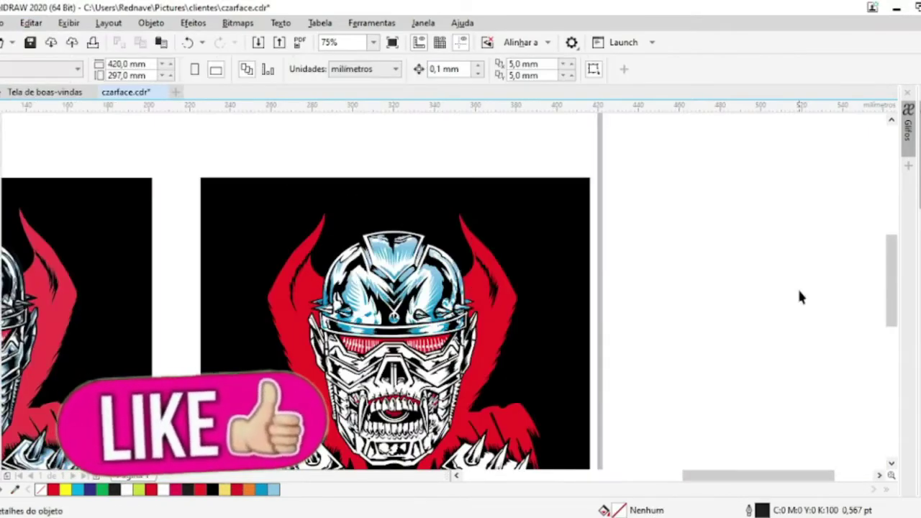
pyautogui.hotkey('ctrl', 's')
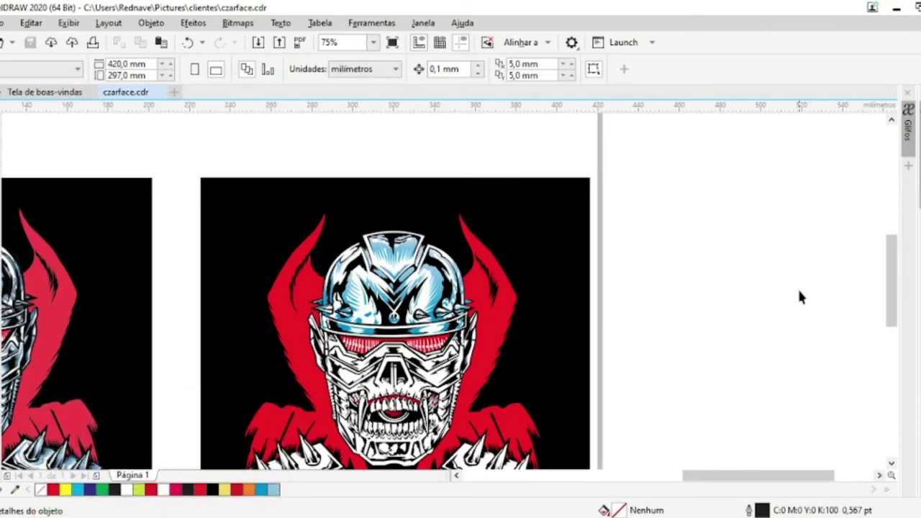
pyautogui.click(337, 511)
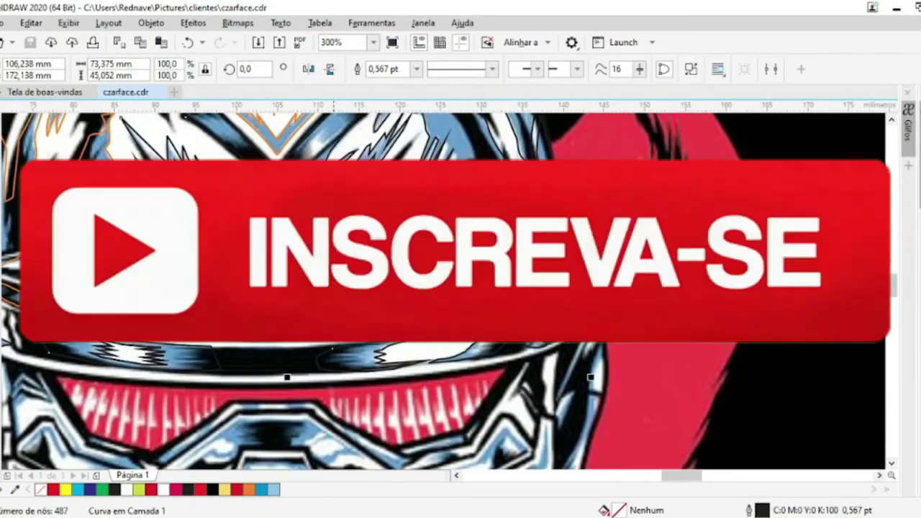
pyautogui.scroll(-2, 390, 251)
pyautogui.scroll(-2, 391, 252)
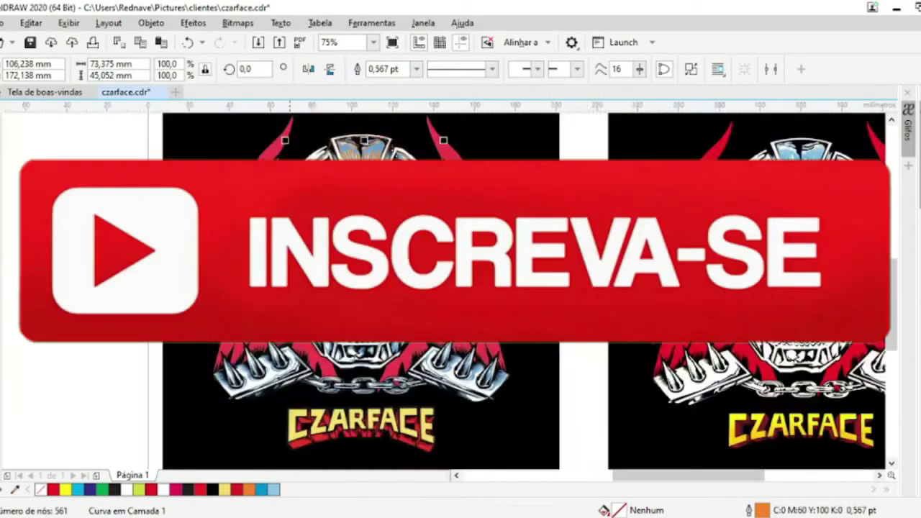
pyautogui.scroll(5, 290, 209)
pyautogui.scroll(-3, 237, 205)
pyautogui.scroll(3, 223, 204)
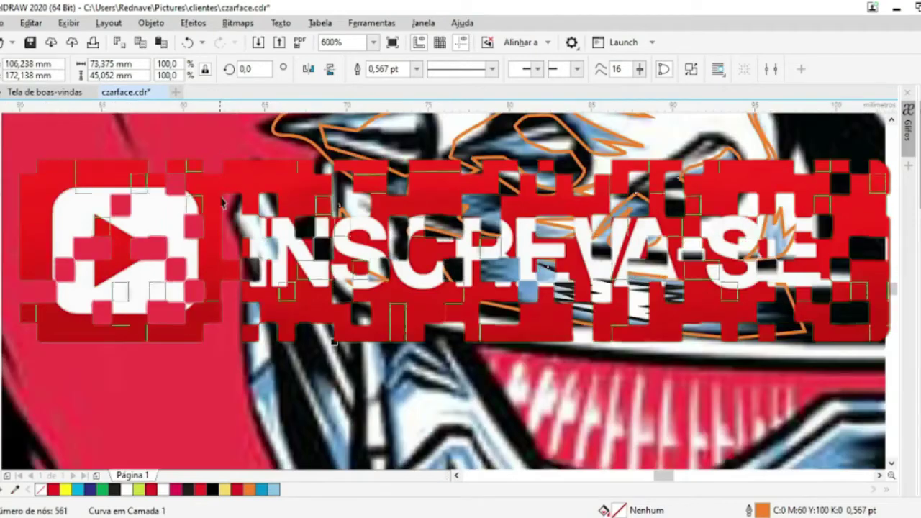
pyautogui.scroll(2, 223, 204)
# Trace a closed highlight shape down the helmet and fill it orange
pyautogui.click(313, 241)
pyautogui.click(357, 339)
pyautogui.click(393, 435)
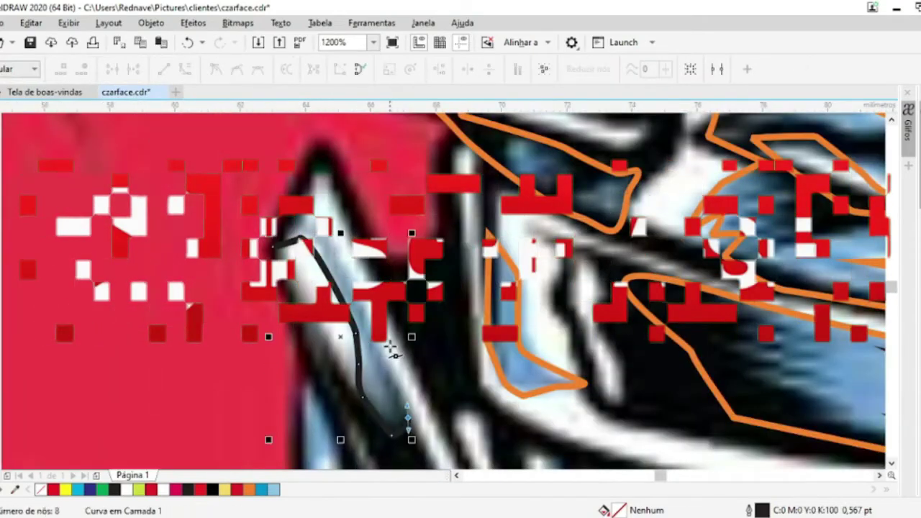
pyautogui.click(403, 404)
pyautogui.click(368, 302)
pyautogui.click(332, 230)
pyautogui.click(273, 245)
pyautogui.click(249, 490)
pyautogui.scroll(-2, 305, 265)
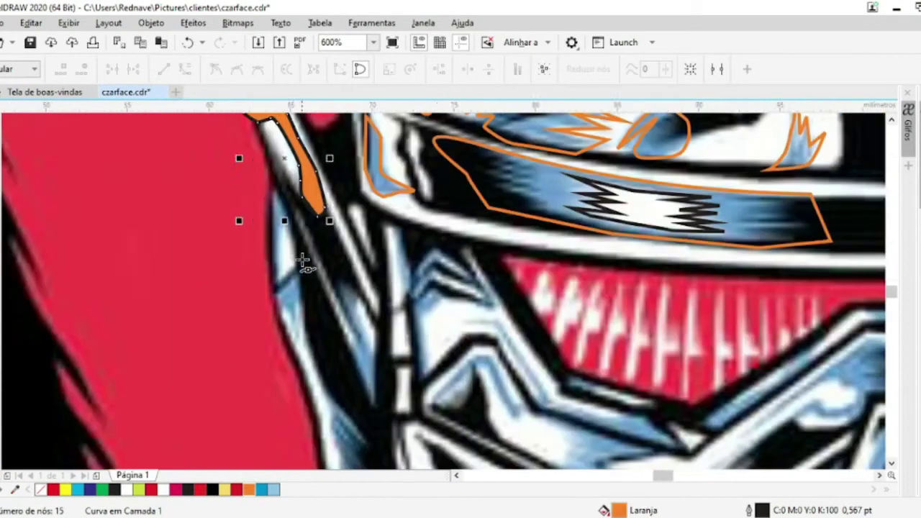
pyautogui.scroll(2, 240, 223)
# Trace a highlight outline along the hood edge
pyautogui.click(257, 262)
pyautogui.click(285, 178)
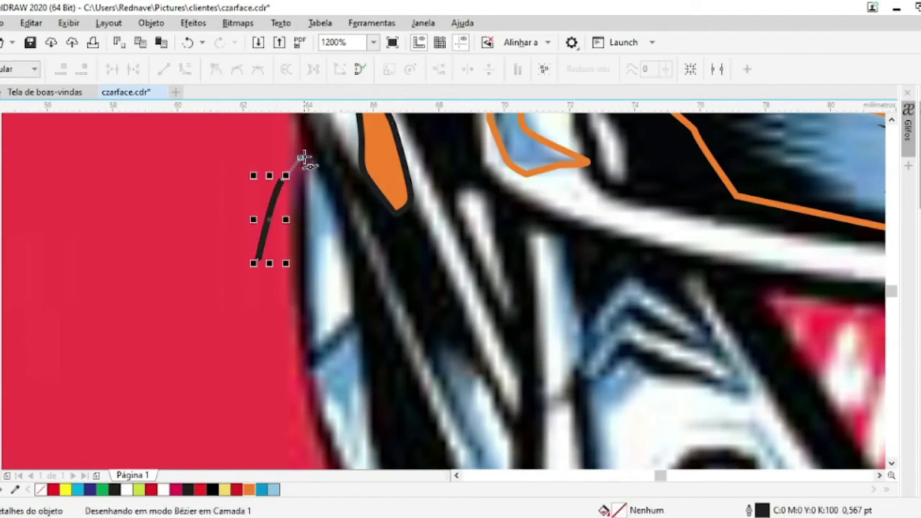
pyautogui.click(322, 313)
pyautogui.click(381, 408)
pyautogui.click(262, 263)
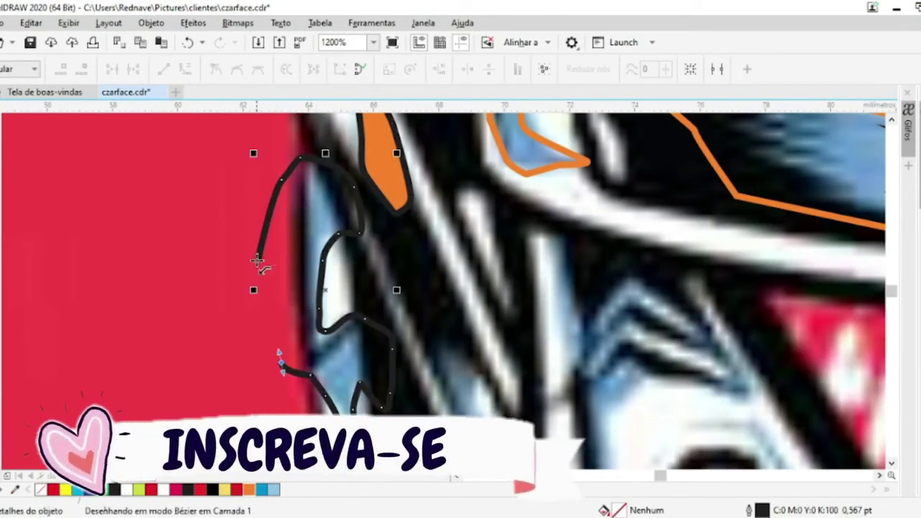
pyautogui.scroll(-2, 386, 321)
# Trace and close the neighbouring highlight shape beside it
pyautogui.click(334, 243)
pyautogui.click(385, 257)
pyautogui.click(387, 133)
pyautogui.click(437, 266)
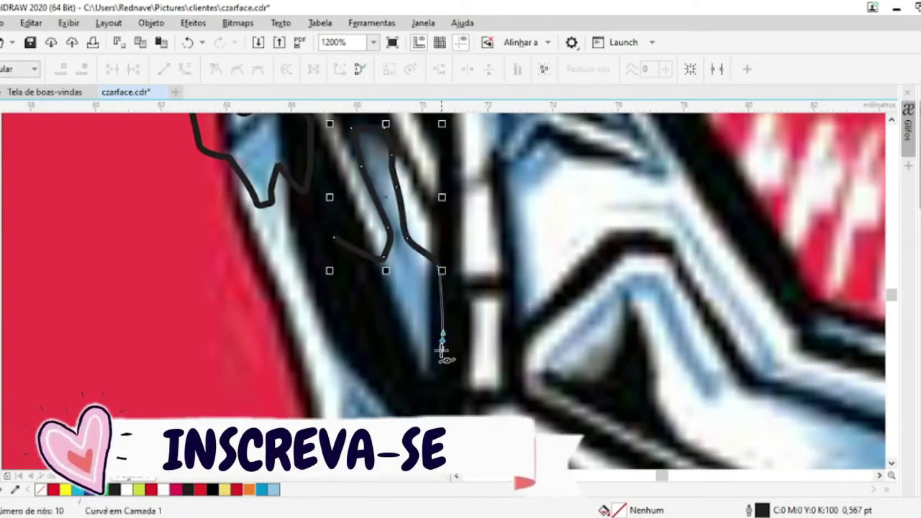
pyautogui.click(407, 385)
pyautogui.click(334, 237)
pyautogui.scroll(-3, 302, 306)
pyautogui.scroll(-3, 331, 208)
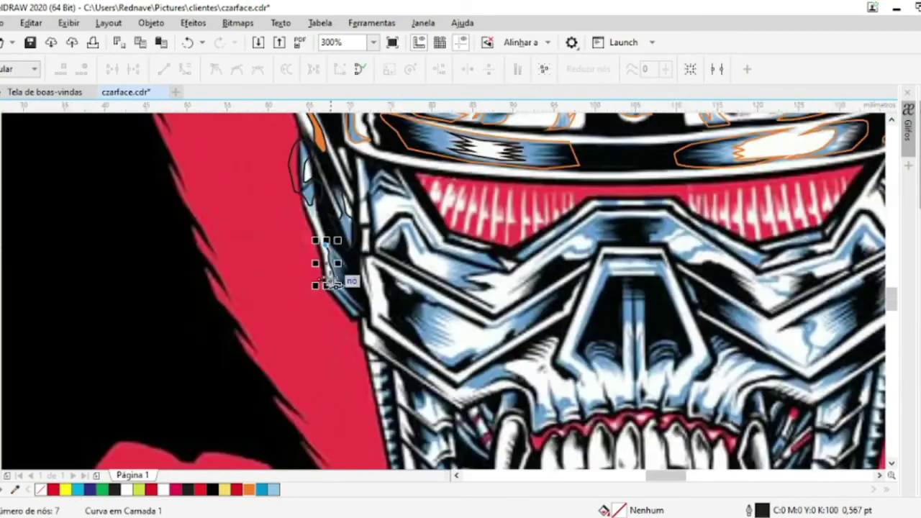
pyautogui.scroll(3, 360, 257)
pyautogui.scroll(-2, 439, 355)
pyautogui.scroll(-2, 293, 364)
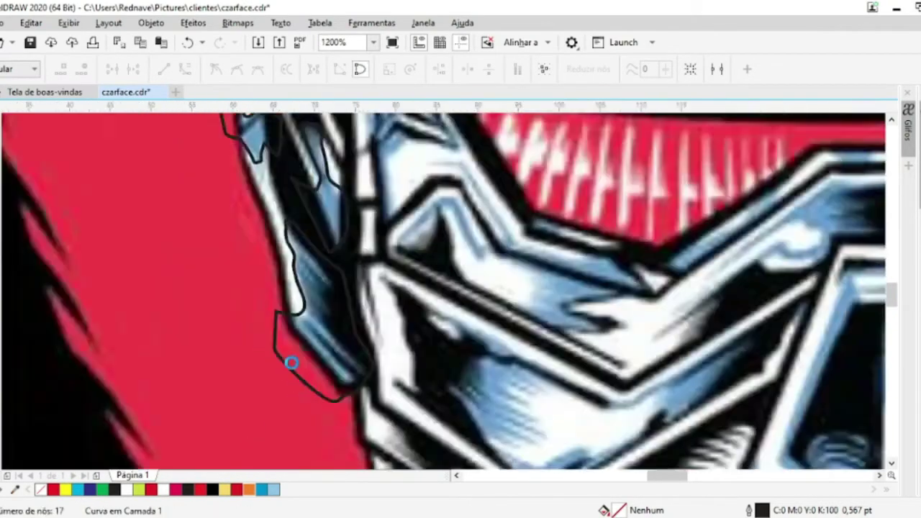
# Finish the traced curve, select it and fill it orange
pyautogui.press('space')
pyautogui.scroll(-2, 286, 376)
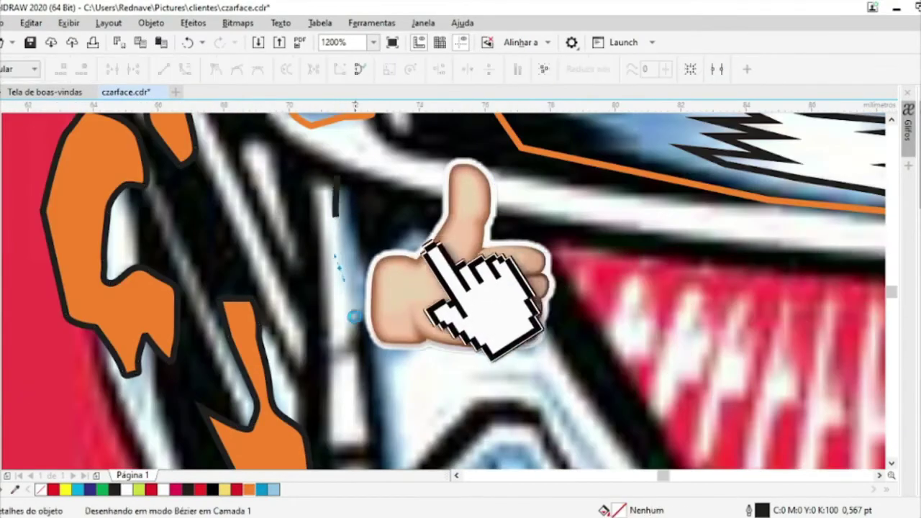
pyautogui.scroll(-3, 360, 324)
pyautogui.scroll(3, 396, 367)
pyautogui.scroll(1, 435, 421)
pyautogui.scroll(-2, 458, 363)
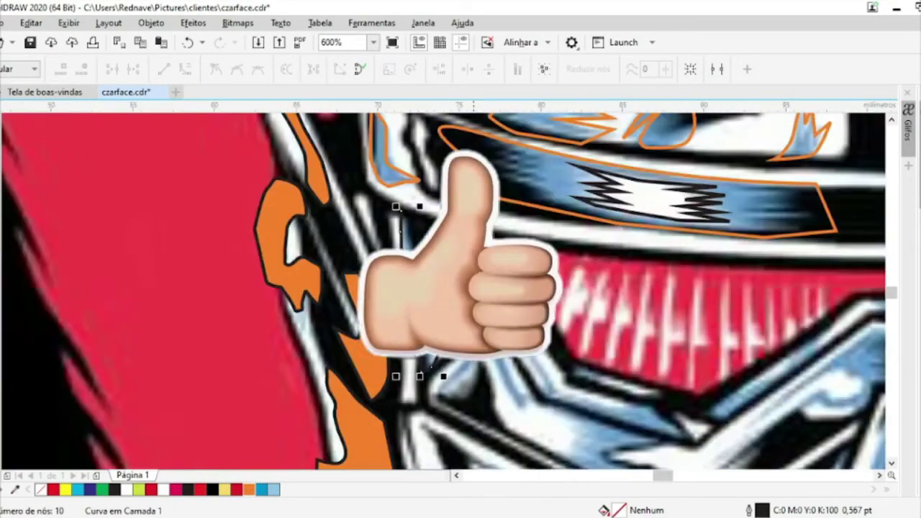
pyautogui.scroll(1, 469, 274)
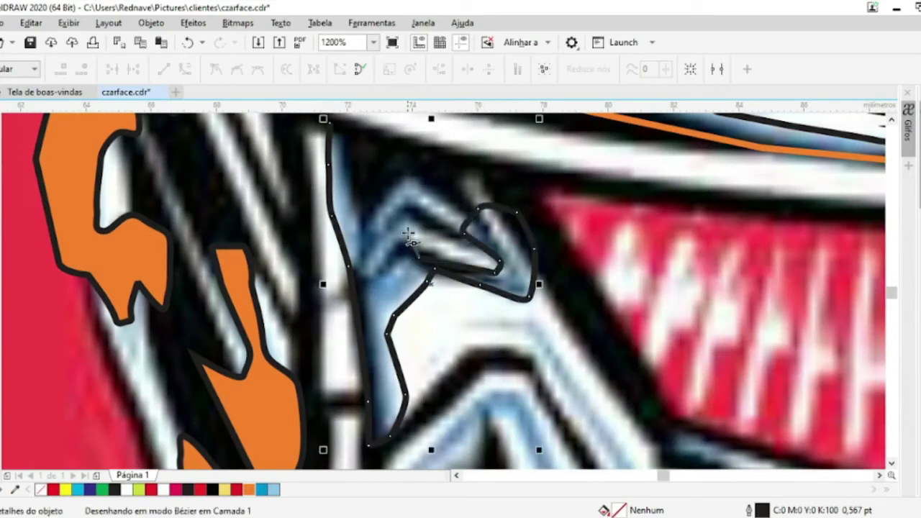
pyautogui.press('space')
pyautogui.click(249, 489)
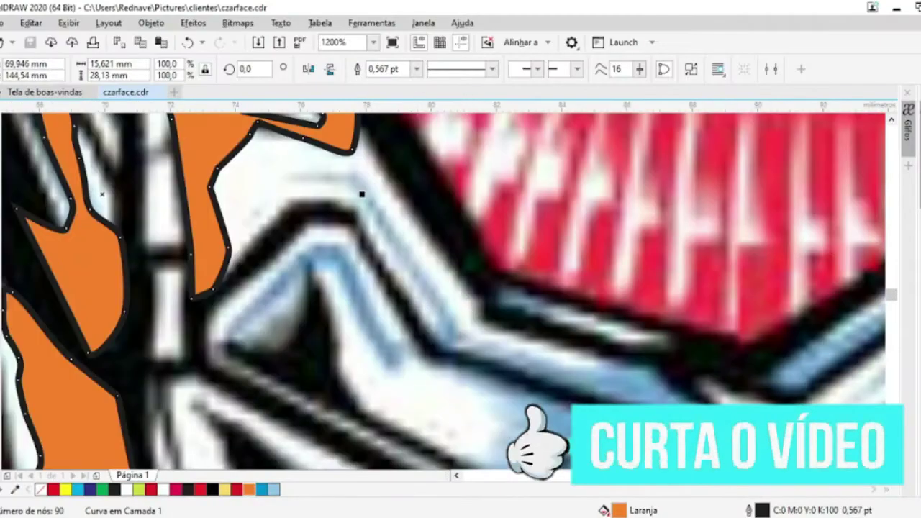
# Start a new Bézier trace along the zigzag edge of the visor highlight
pyautogui.press('space')
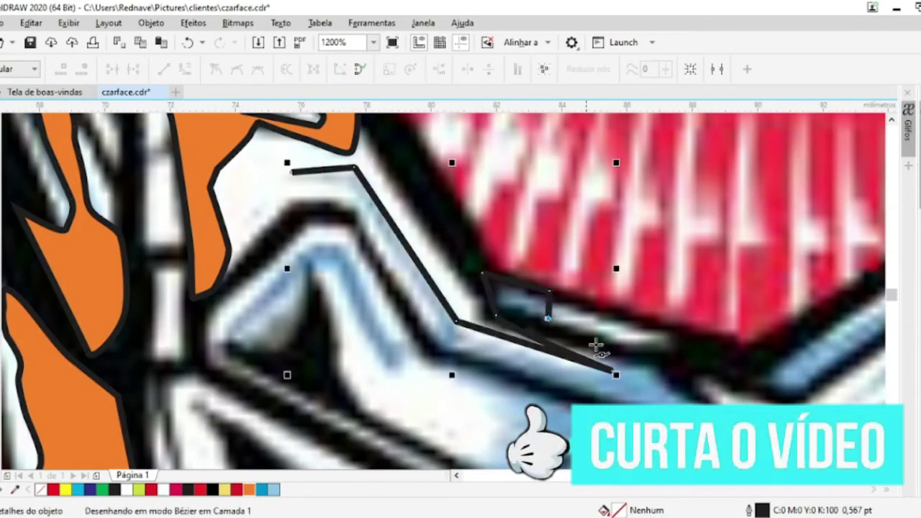
pyautogui.scroll(2, 664, 352)
pyautogui.click(417, 311)
pyautogui.click(583, 404)
pyautogui.click(388, 428)
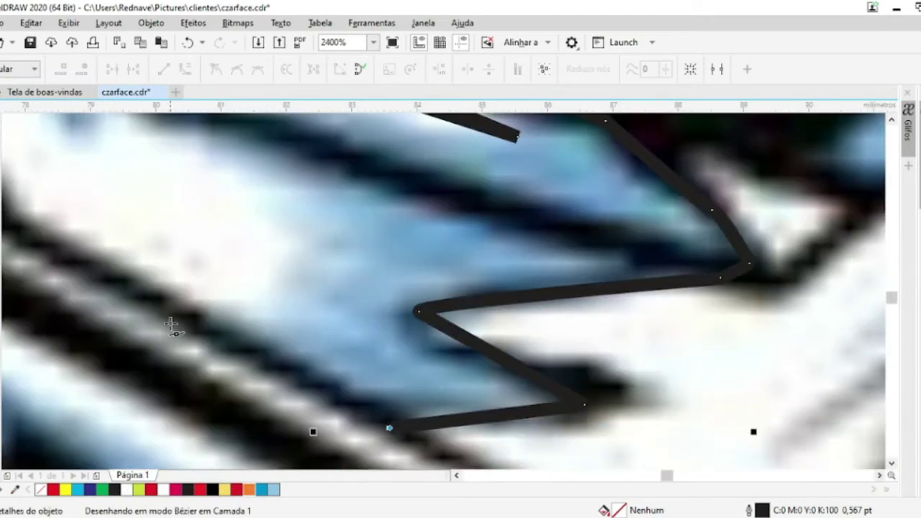
pyautogui.scroll(-3, 333, 246)
pyautogui.scroll(3, 414, 342)
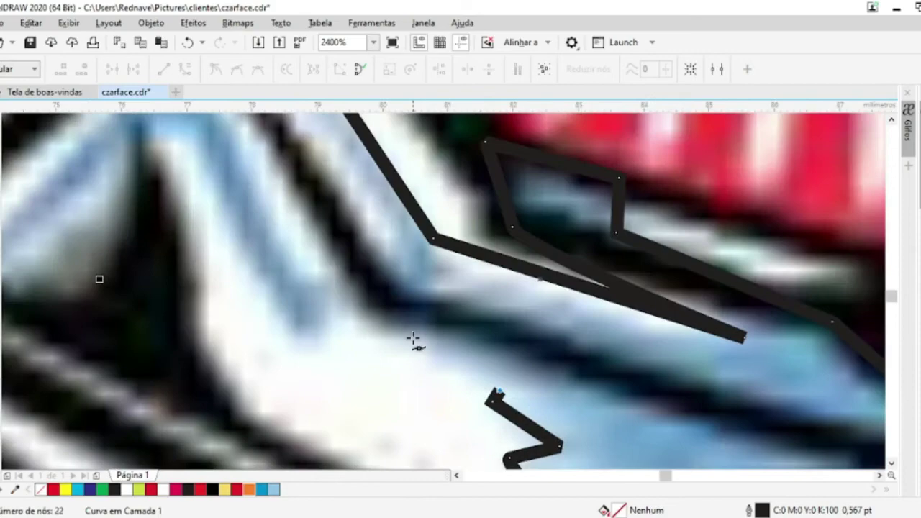
pyautogui.scroll(-2, 319, 367)
# Trace the lower edge and inner chevron, closing the chevron highlight shape
pyautogui.click(338, 260)
pyautogui.click(316, 255)
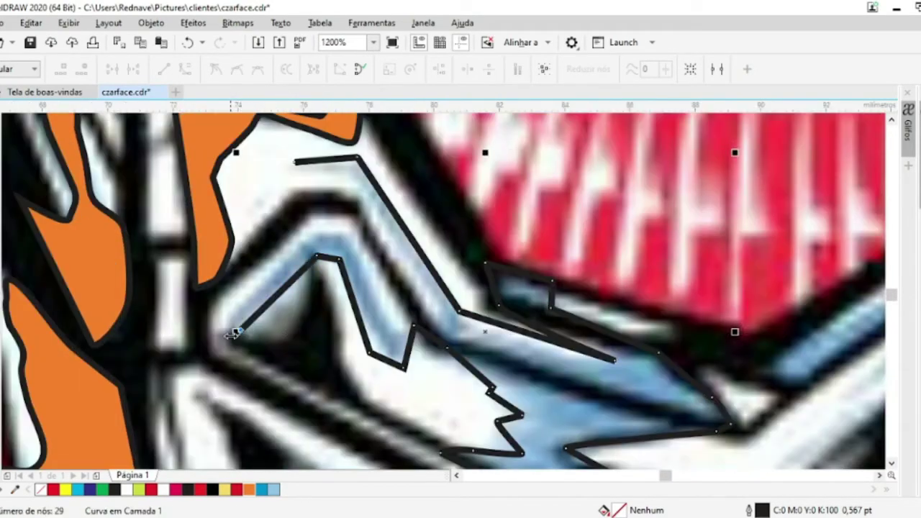
pyautogui.click(311, 234)
pyautogui.click(342, 234)
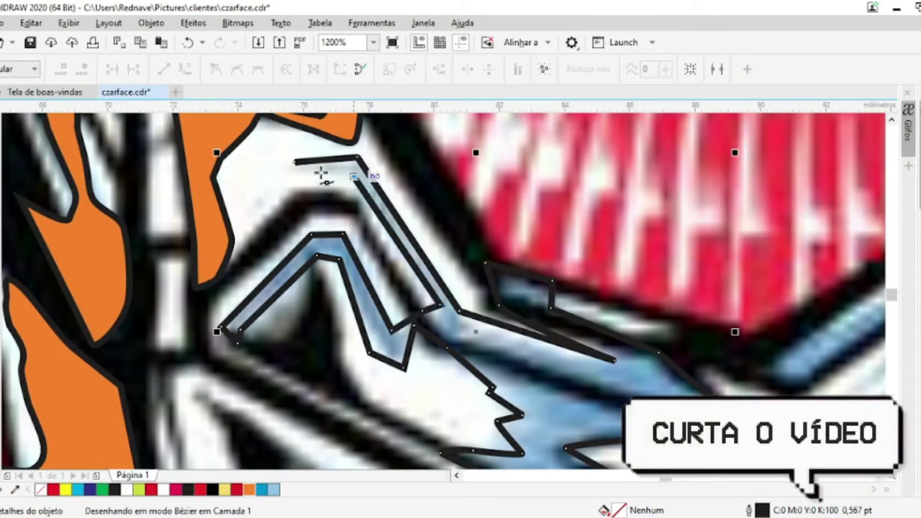
pyautogui.click(299, 164)
pyautogui.scroll(-3, 300, 164)
pyautogui.scroll(2, 303, 166)
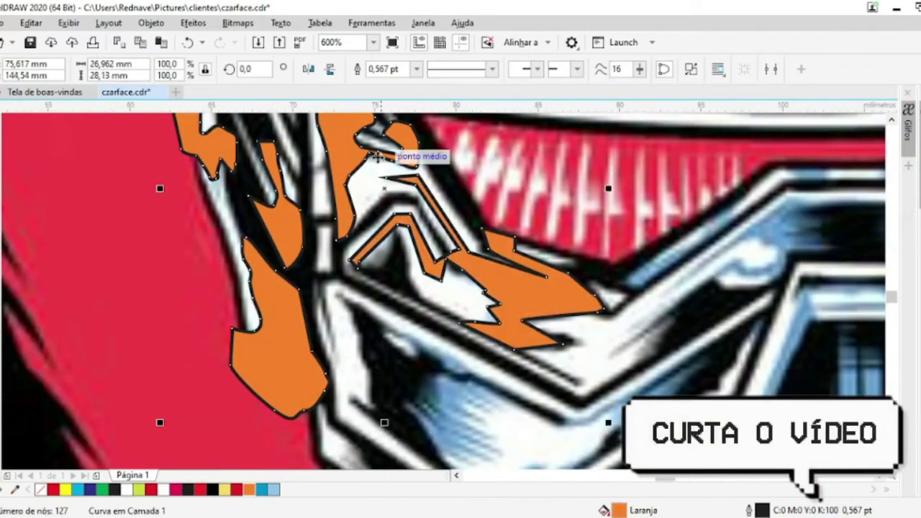
pyautogui.scroll(2, 705, 245)
# Combine the new chevron shape with the orange highlight into one curve
pyautogui.press('F10')
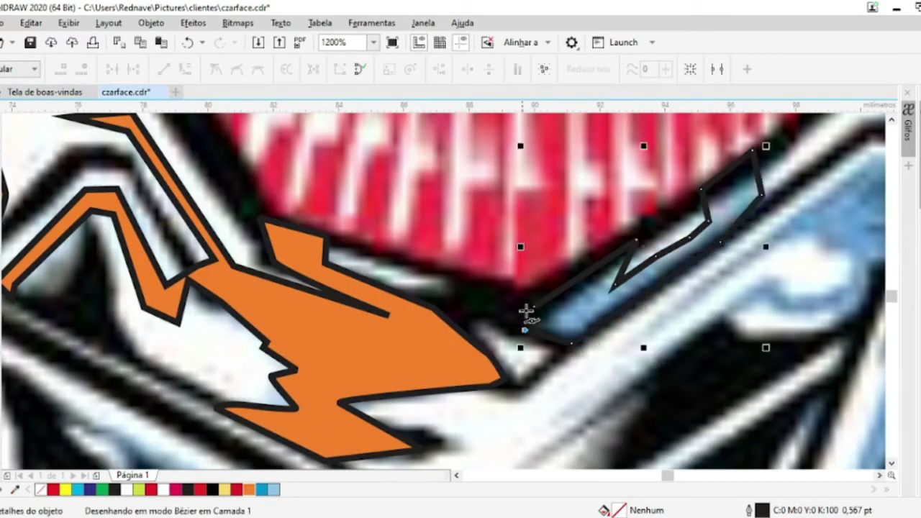
pyautogui.keyDown('shift'); pyautogui.click(224, 205); pyautogui.keyUp('shift')
pyautogui.hotkey('ctrl', 'l')
pyautogui.scroll(-2, 704, 230)
pyautogui.scroll(2, 479, 211)
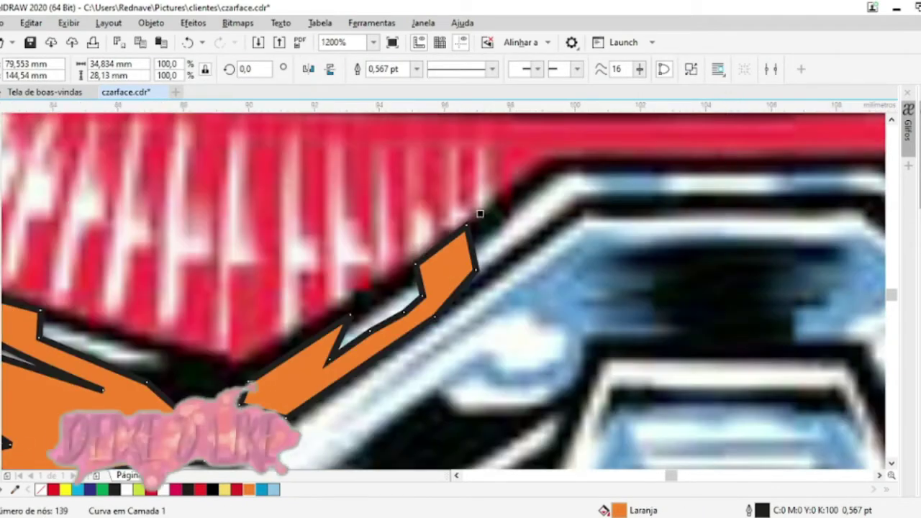
# Trace the visor-top highlight and combine it with the orange curve
pyautogui.click(613, 198)
pyautogui.click(663, 196)
pyautogui.click(665, 172)
pyautogui.click(769, 167)
pyautogui.click(789, 201)
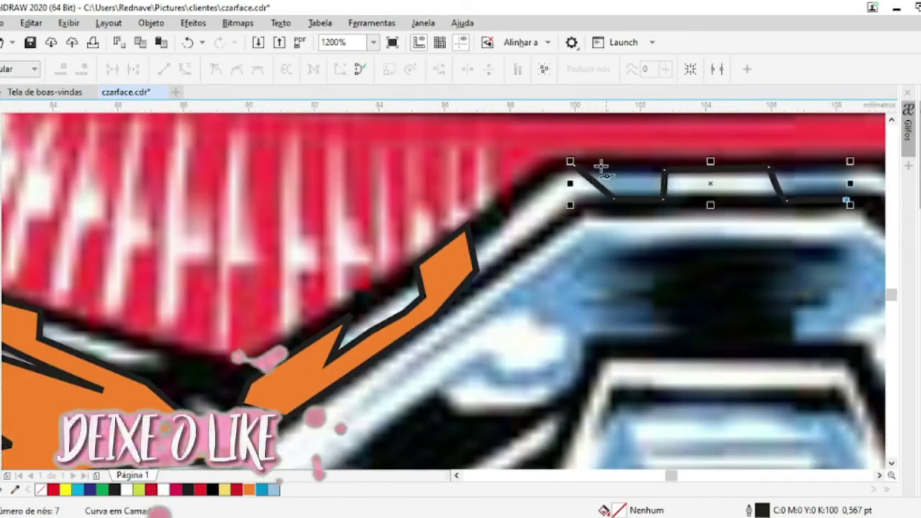
pyautogui.click(574, 165)
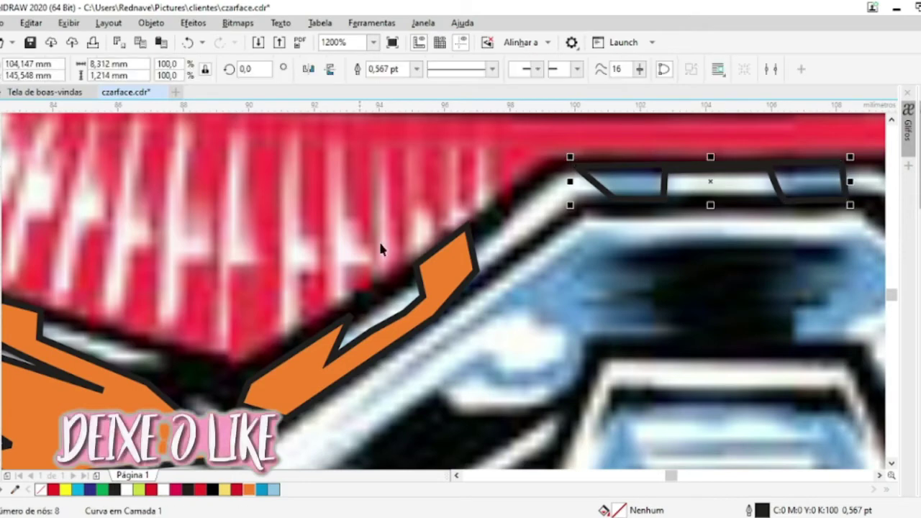
pyautogui.keyDown('shift'); pyautogui.click(448, 279); pyautogui.keyUp('shift')
pyautogui.hotkey('ctrl', 'l')
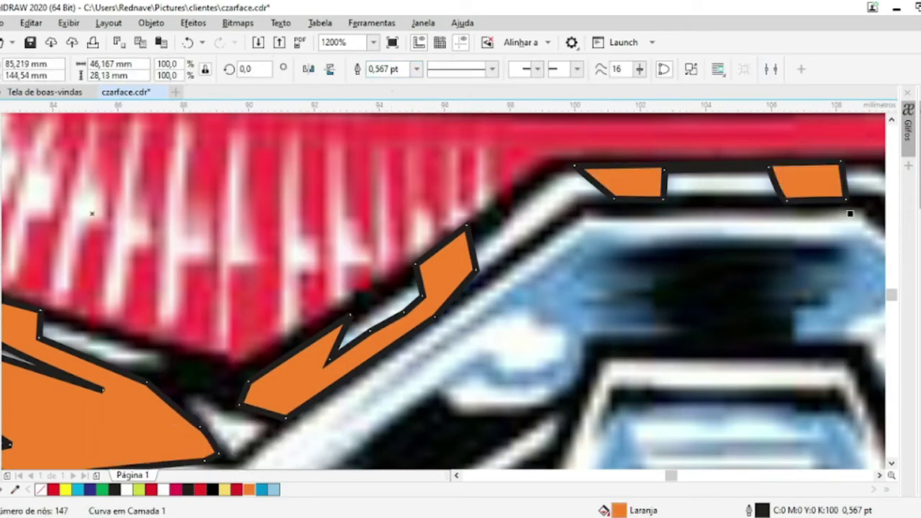
# Trace a hook-and-spike outline inside the visor up to its top edge
pyautogui.press('F10')
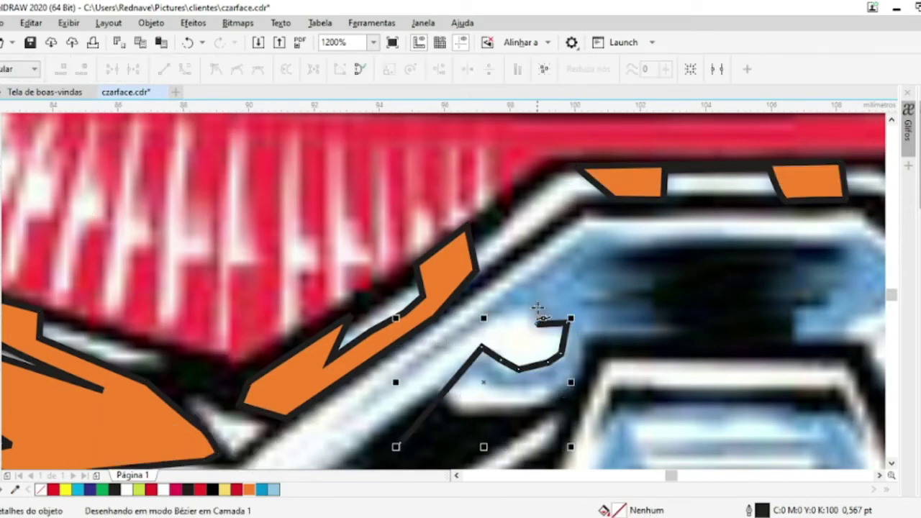
pyautogui.click(538, 321)
pyautogui.click(536, 310)
pyautogui.click(518, 310)
pyautogui.click(309, 447)
pyautogui.click(587, 226)
pyautogui.doubleClick(860, 230)
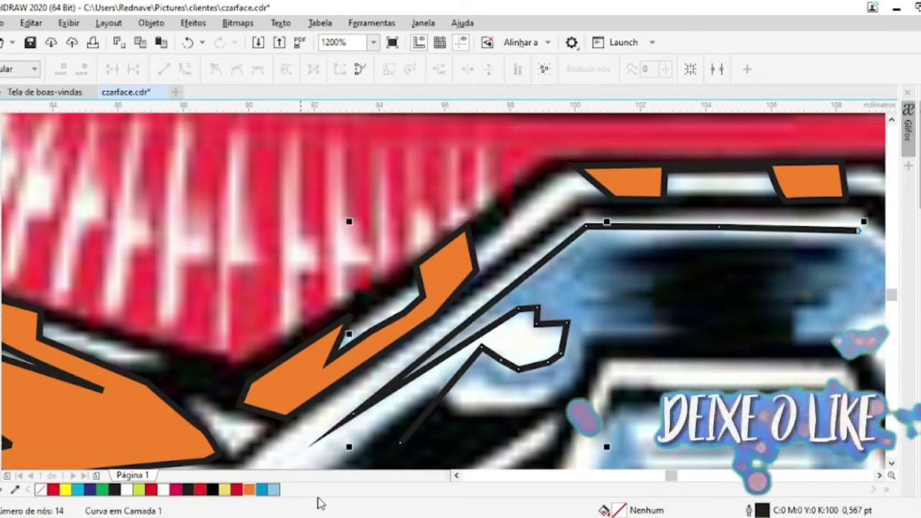
pyautogui.hscroll(3, 576, 389)
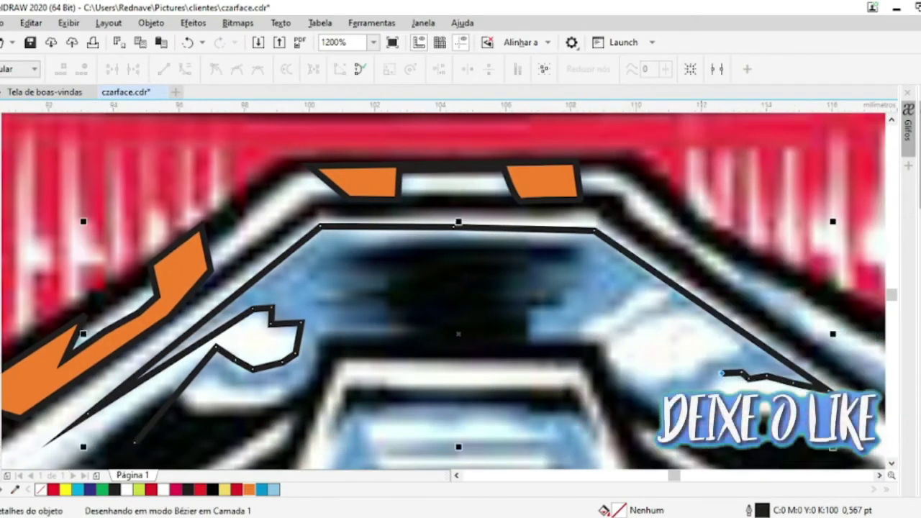
# Trace the visor's right-side highlight, close the goggle-band shape and fill it orange
pyautogui.click(614, 377)
pyautogui.click(654, 381)
pyautogui.click(671, 370)
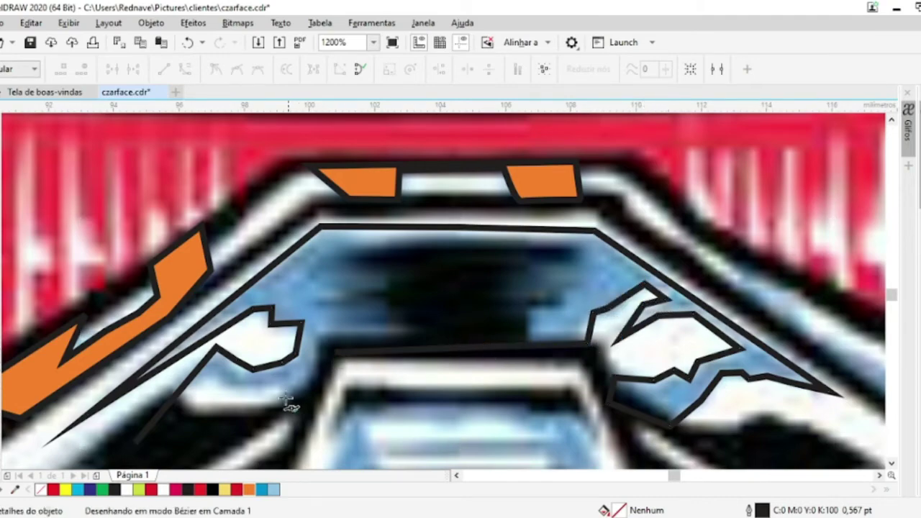
pyautogui.click(137, 442)
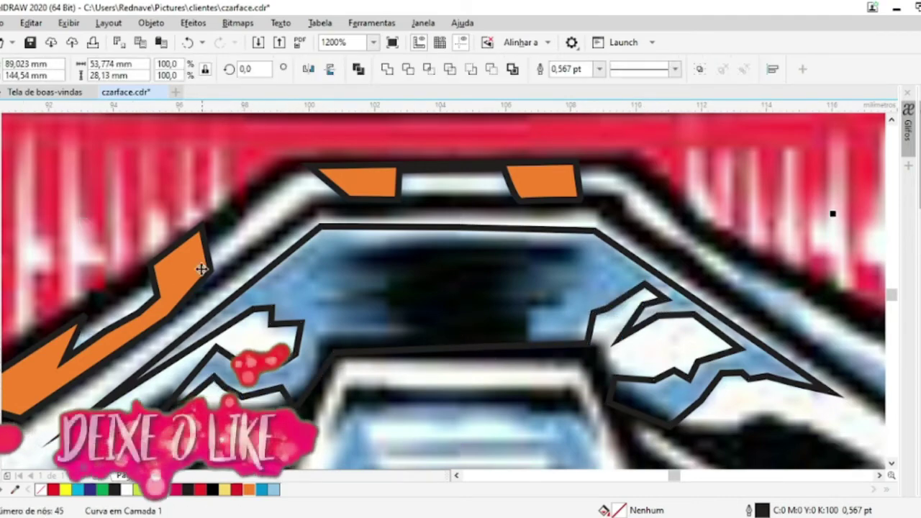
pyautogui.click(249, 489)
pyautogui.scroll(-2, 370, 372)
pyautogui.scroll(1, 246, 355)
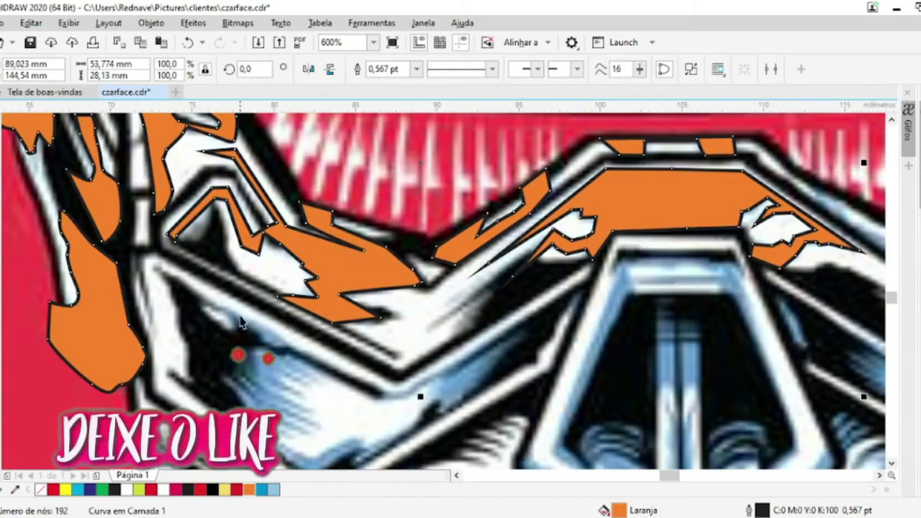
# Trace the zigzag highlight outline along the left lens edge with the Bézier tool
pyautogui.scroll(1, 241, 324)
pyautogui.click(216, 324)
pyautogui.click(258, 342)
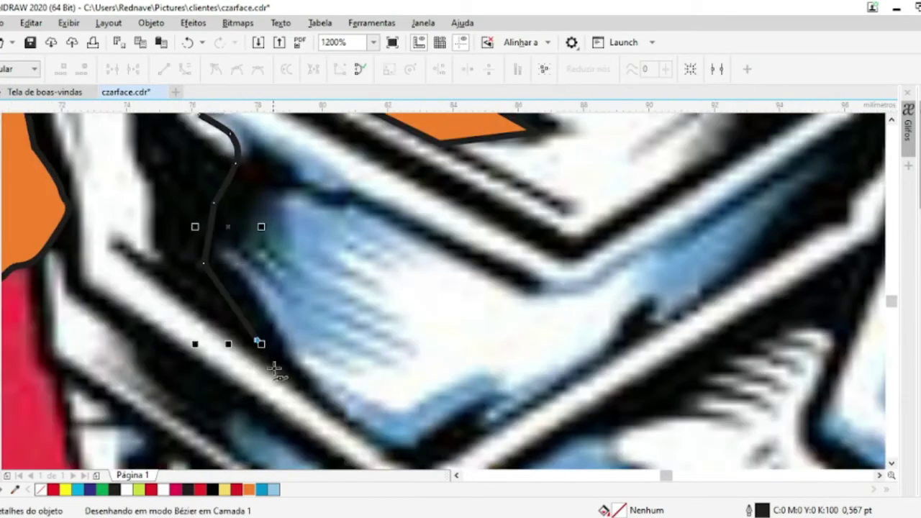
pyautogui.click(302, 349)
pyautogui.click(324, 338)
pyautogui.click(383, 387)
pyautogui.click(424, 351)
pyautogui.click(324, 320)
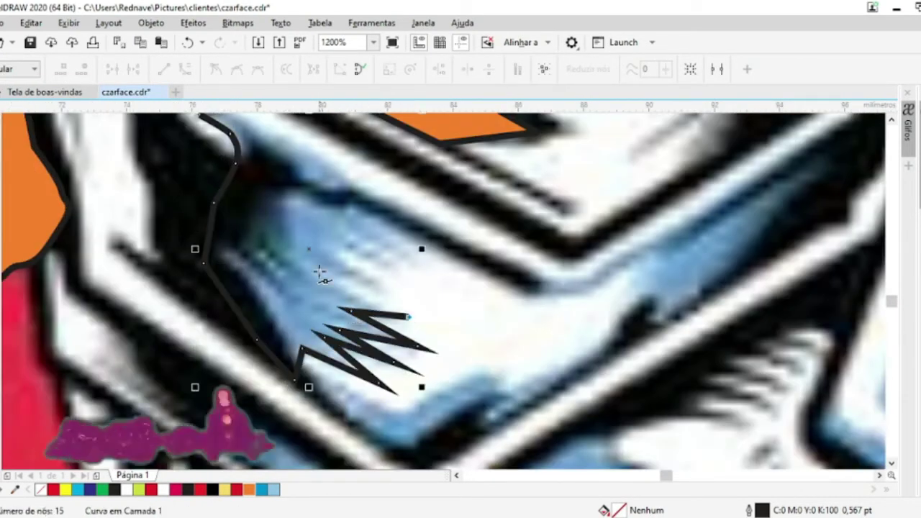
pyautogui.click(409, 317)
pyautogui.click(331, 277)
pyautogui.click(306, 234)
pyautogui.doubleClick(375, 210)
# Select the lens outline pieces and add a short curve segment below the lens
pyautogui.scroll(1, 338, 205)
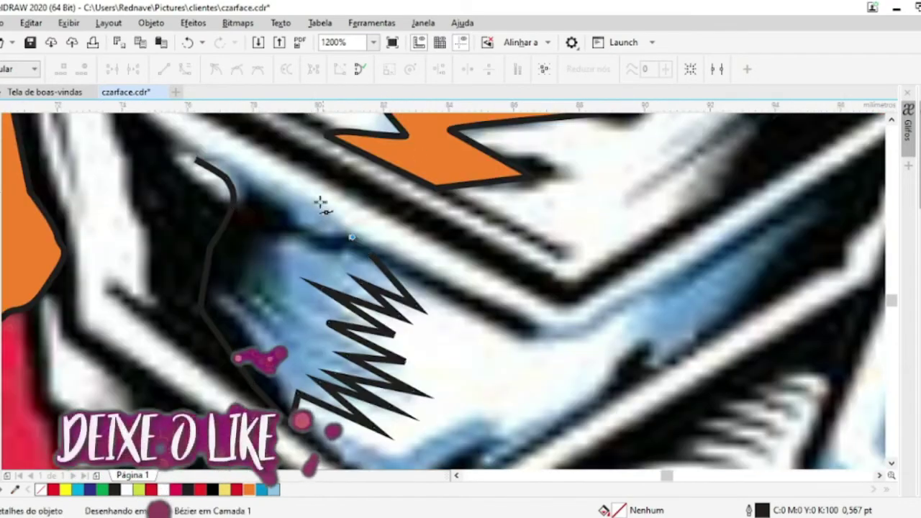
pyautogui.scroll(-2, 216, 187)
pyautogui.click(245, 216)
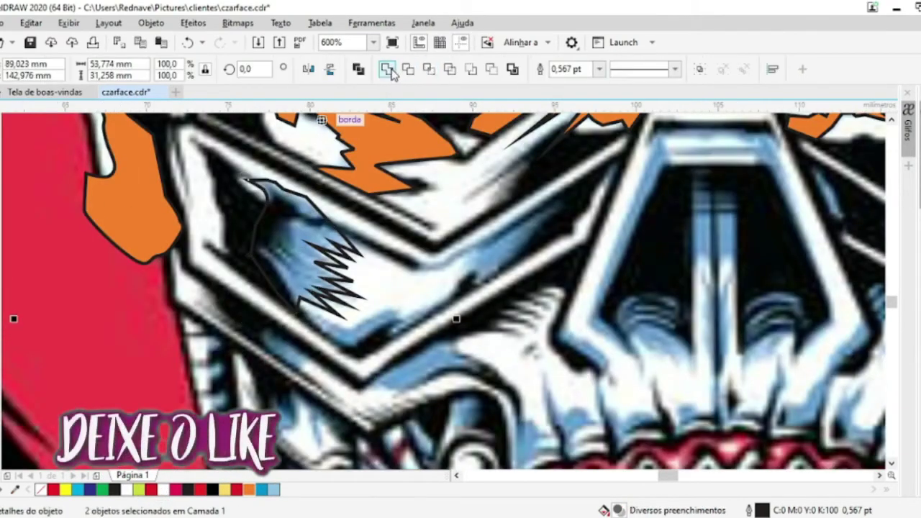
pyautogui.scroll(3, 149, 274)
pyautogui.click(4, 194)
pyautogui.click(243, 317)
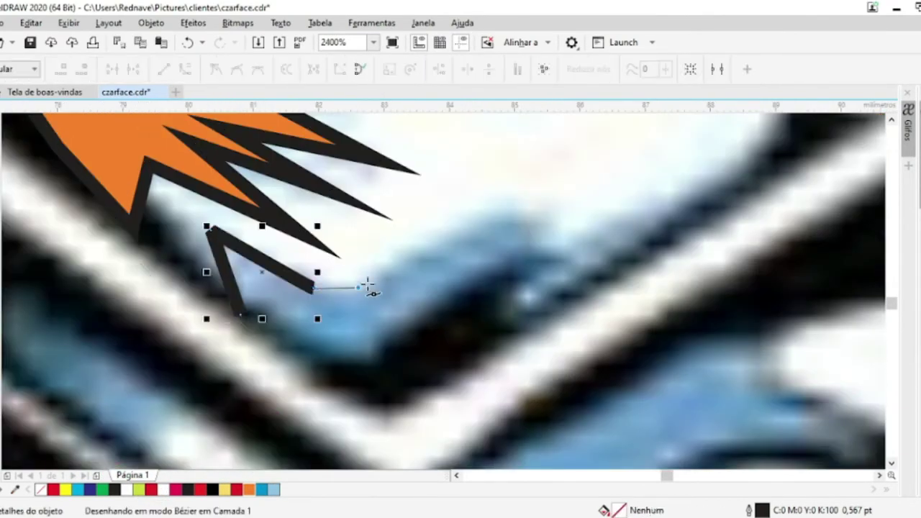
pyautogui.scroll(-3, 245, 324)
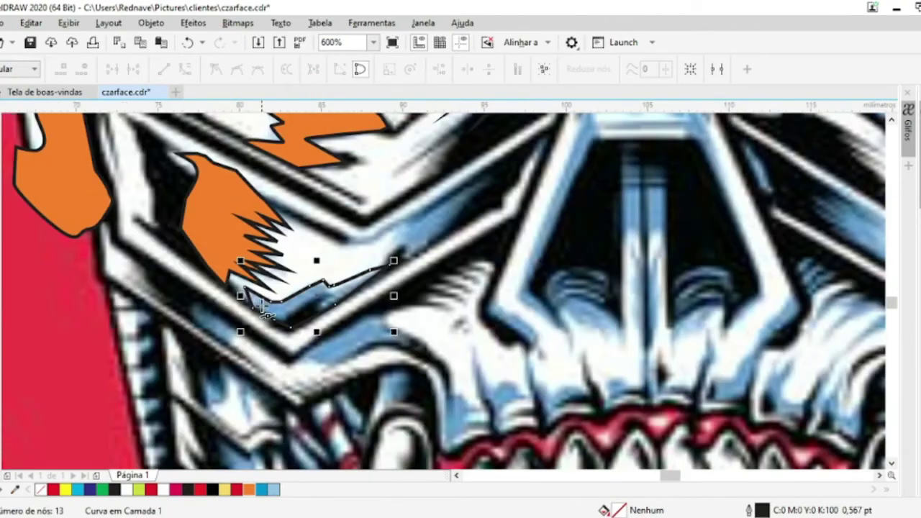
pyautogui.scroll(3, 385, 329)
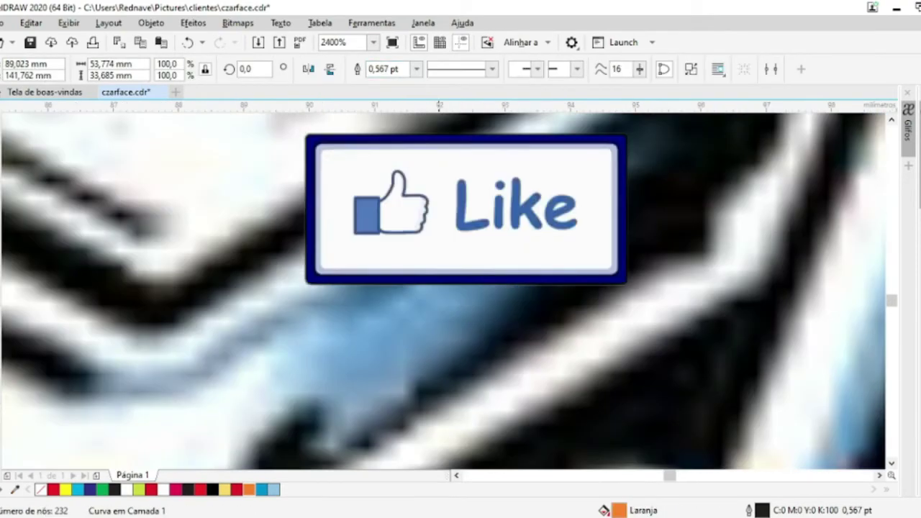
pyautogui.click(58, 387)
pyautogui.click(180, 362)
pyautogui.scroll(-2, 180, 362)
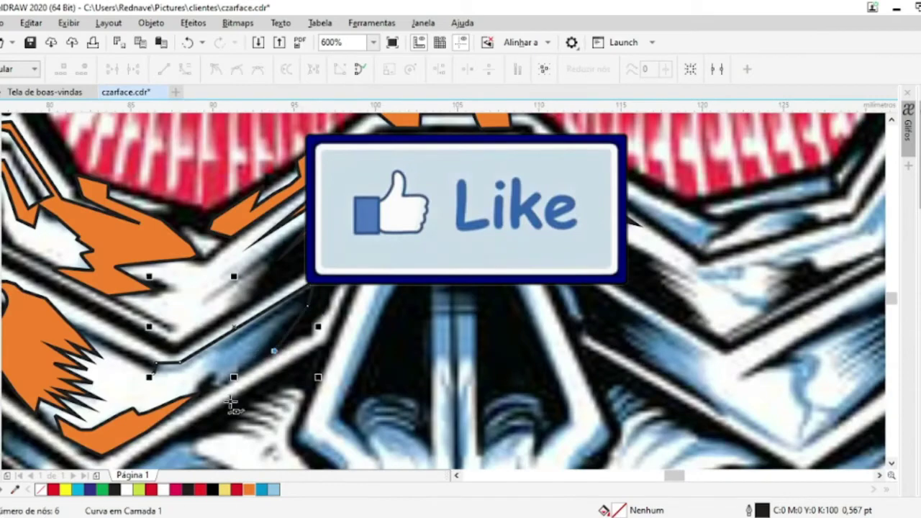
pyautogui.scroll(2, 230, 404)
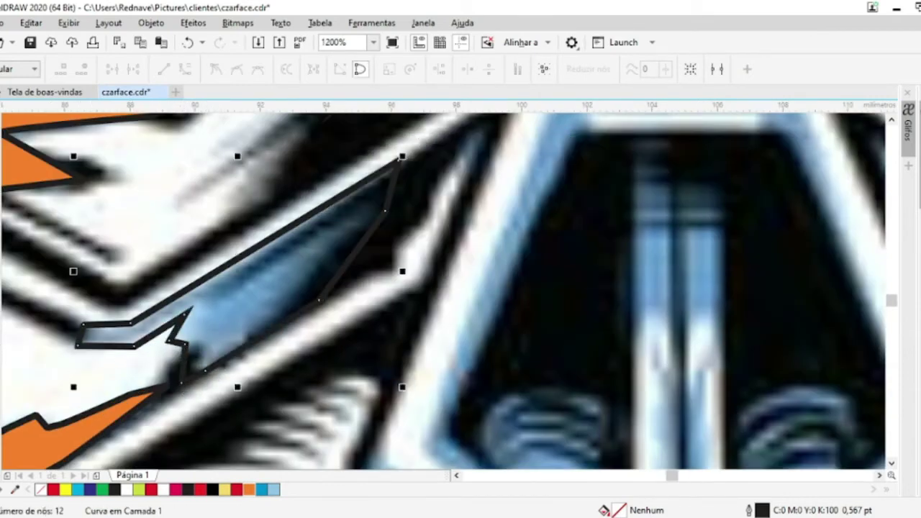
pyautogui.press('space')
pyautogui.scroll(-4, 423, 211)
pyautogui.scroll(4, 423, 211)
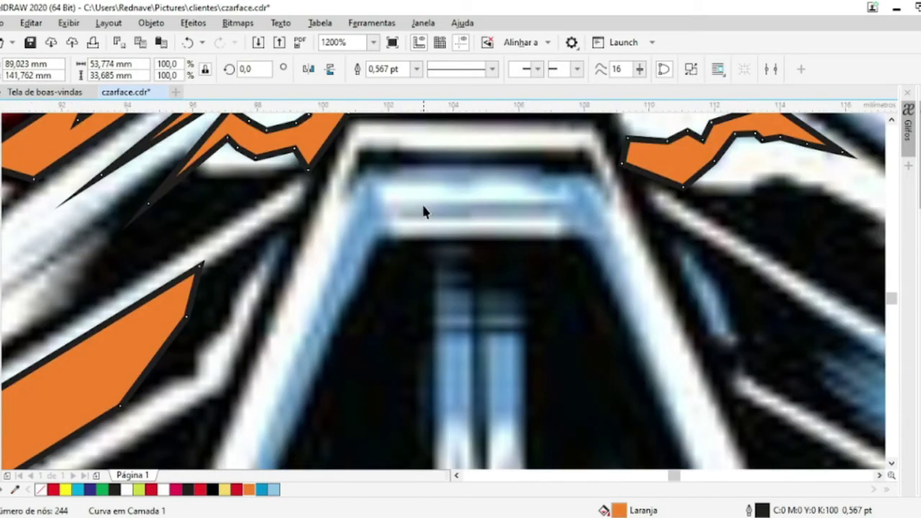
# Trace the closed nose-bridge outline, curving it down the bridge's right side
pyautogui.click(344, 198)
pyautogui.click(373, 164)
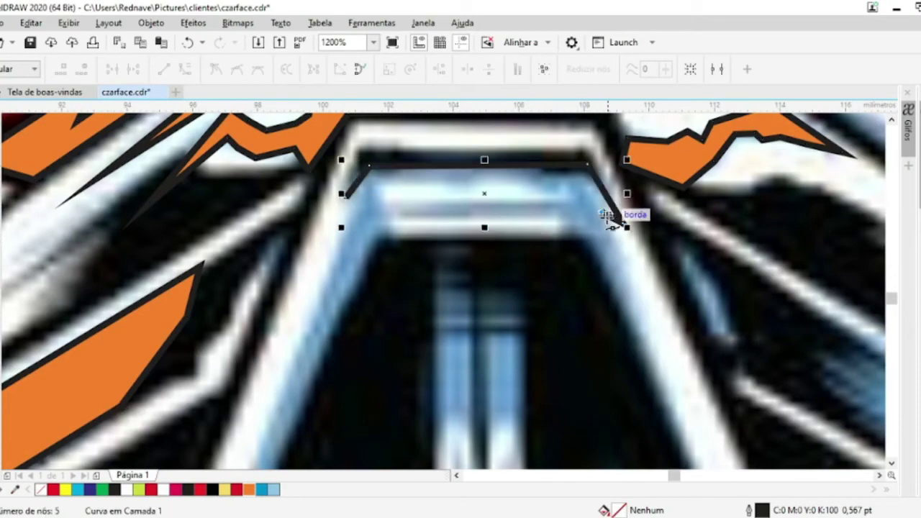
pyautogui.scroll(-2, 612, 221)
pyautogui.scroll(4, 566, 181)
pyautogui.click(566, 181)
pyautogui.scroll(-1, 254, 223)
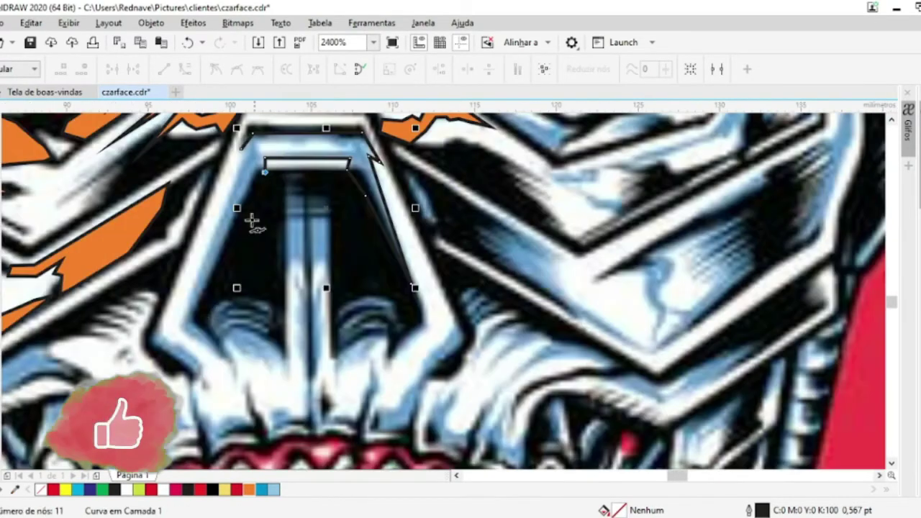
pyautogui.scroll(1, 204, 310)
pyautogui.scroll(-2, 294, 245)
pyautogui.scroll(2, 321, 203)
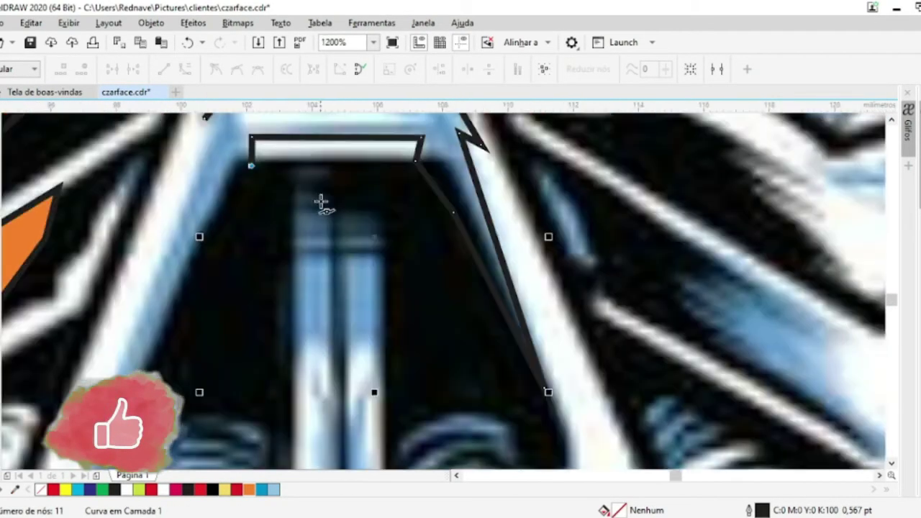
pyautogui.scroll(-1, 414, 229)
pyautogui.scroll(2, 448, 282)
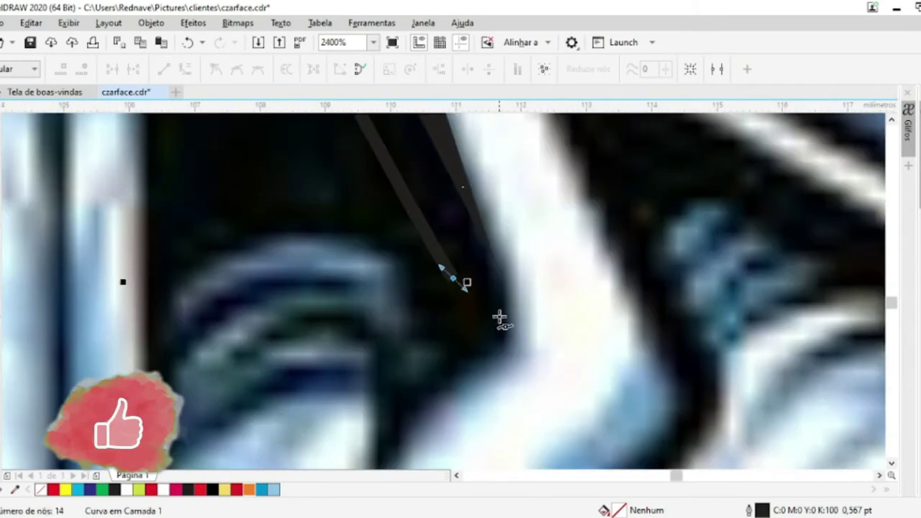
pyautogui.moveTo(524, 305); pyautogui.dragTo(540, 350)
pyautogui.scroll(-2, 539, 350)
pyautogui.scroll(2, 506, 357)
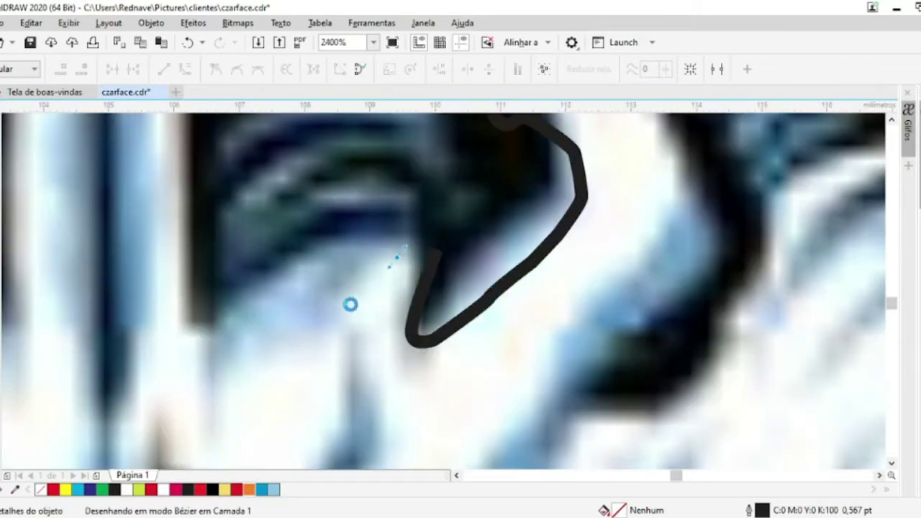
pyautogui.click(209, 302)
pyautogui.scroll(-2, 209, 303)
pyautogui.scroll(2, 229, 242)
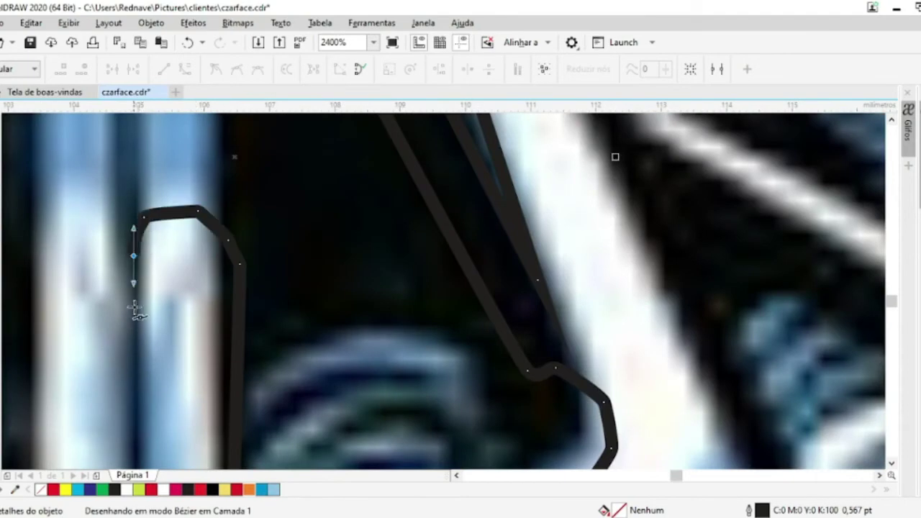
pyautogui.scroll(-2, 134, 309)
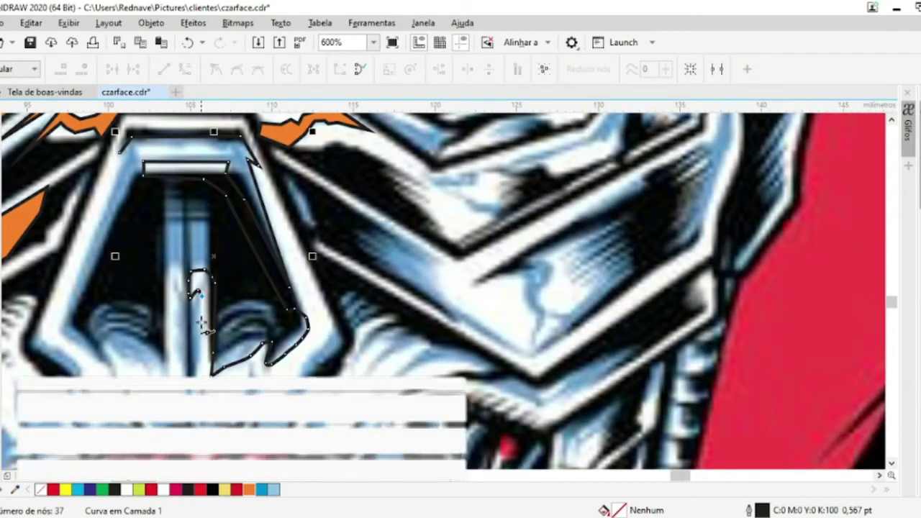
pyautogui.scroll(1, 206, 318)
# Trace the thin divider highlight at the bridge top and combine it with the bridge outline
pyautogui.click(206, 329)
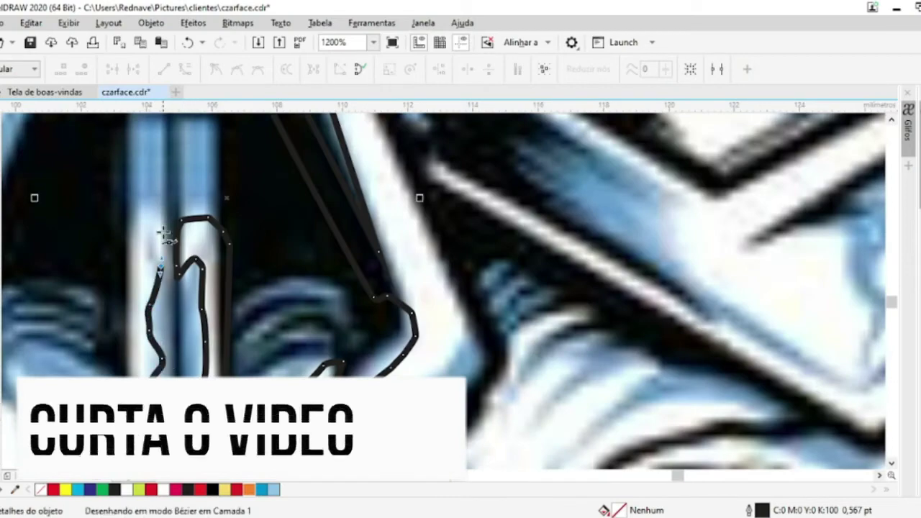
pyautogui.scroll(-1, 237, 309)
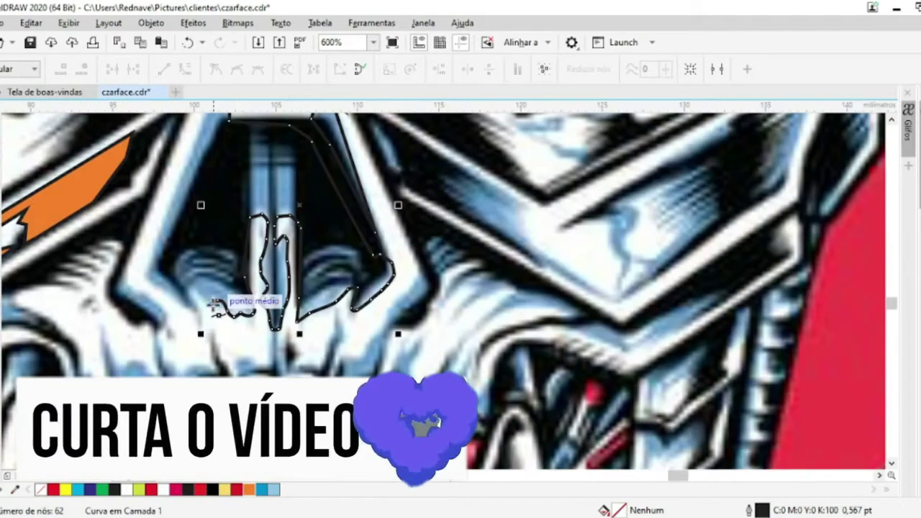
pyautogui.scroll(2, 154, 241)
pyautogui.scroll(-2, 137, 316)
pyautogui.scroll(1, 90, 300)
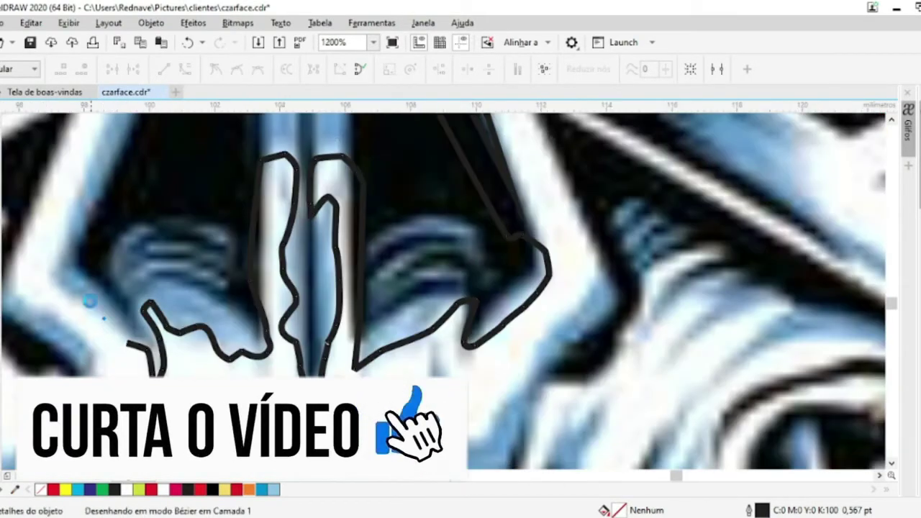
pyautogui.scroll(-1, 74, 199)
pyautogui.scroll(1, 137, 231)
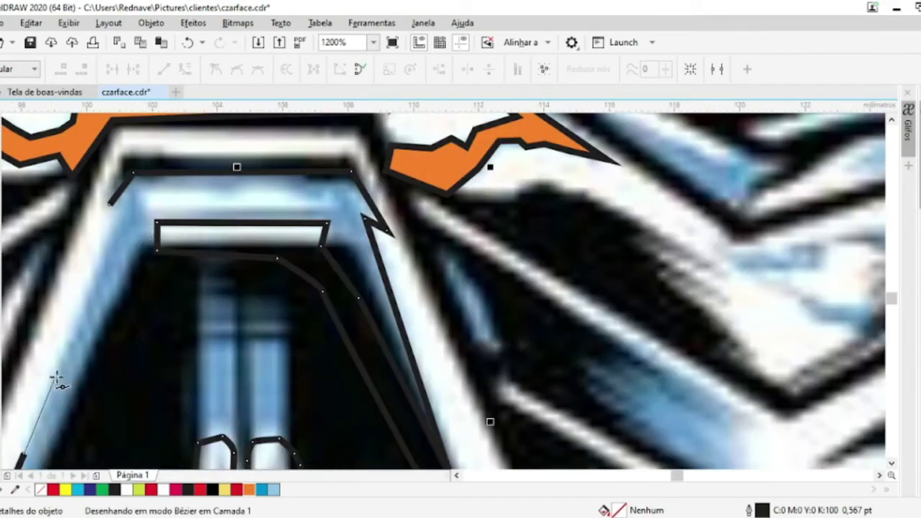
pyautogui.scroll(-2, 109, 204)
pyautogui.scroll(2, 124, 267)
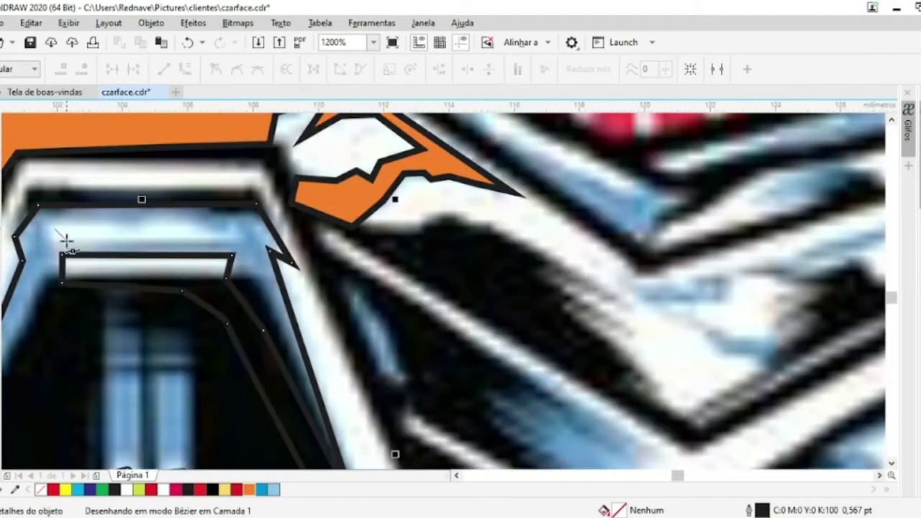
pyautogui.click(90, 233)
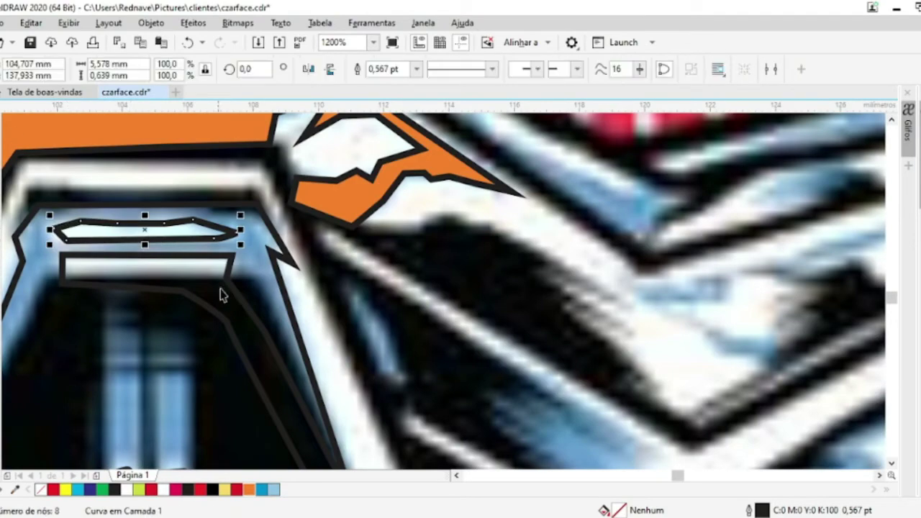
pyautogui.click(256, 295)
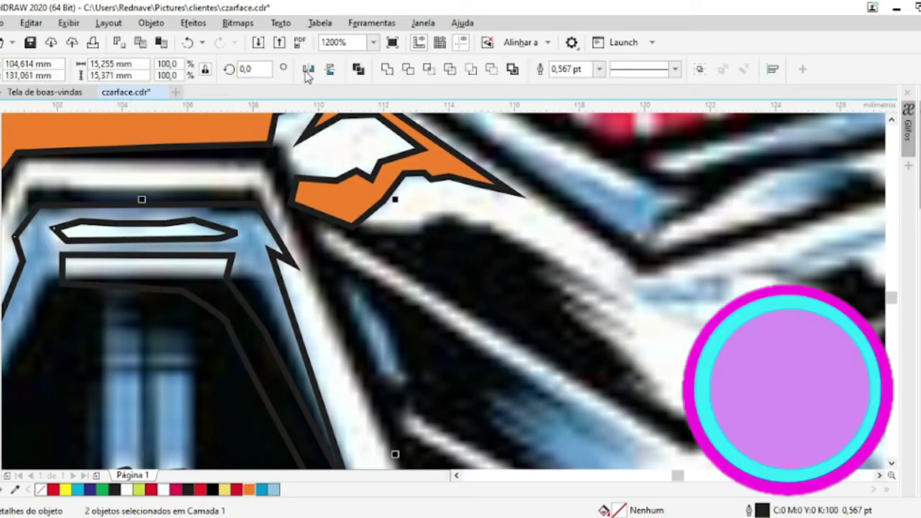
pyautogui.click(257, 252)
pyautogui.scroll(-1, 305, 238)
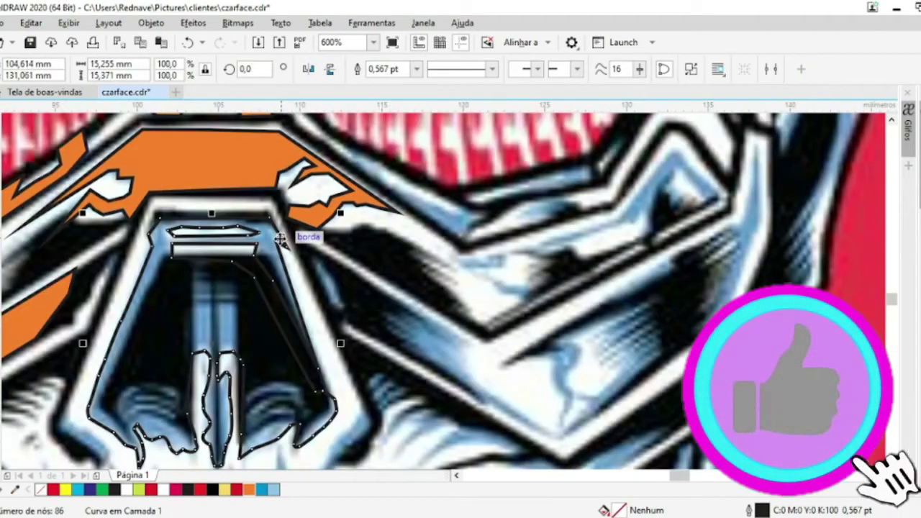
pyautogui.scroll(2, 207, 258)
# Delete the stray nodes from the combined nose-bridge curve with the Shape tool
pyautogui.press('F10')
pyautogui.moveTo(57, 212); pyautogui.dragTo(416, 236)
pyautogui.press('Delete')
pyautogui.click(66, 281)
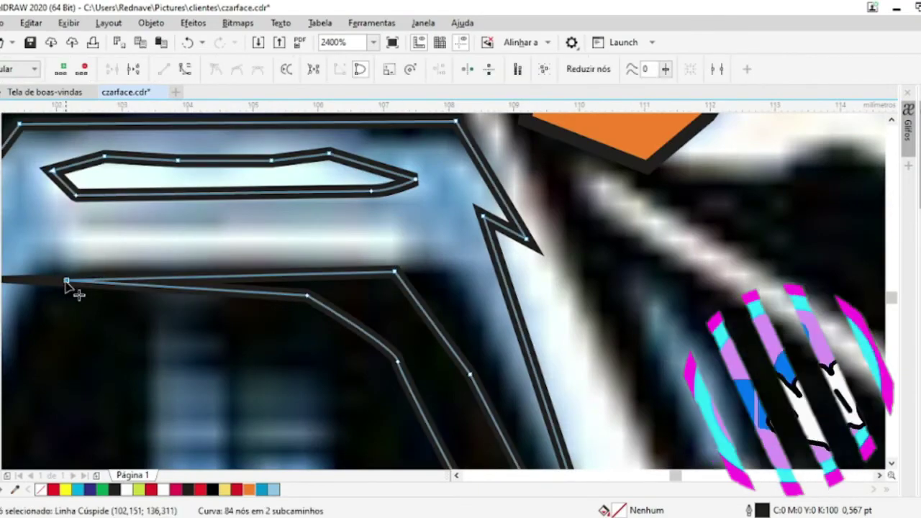
pyautogui.press('Delete')
# Fill the combined nose-bridge shape with orange
pyautogui.scroll(-2, 410, 314)
pyautogui.scroll(1, 423, 289)
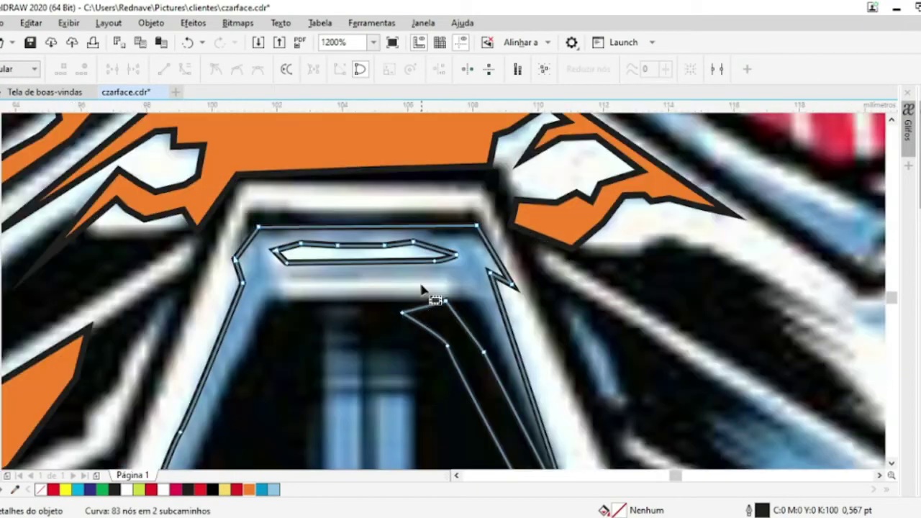
pyautogui.scroll(-1, 433, 302)
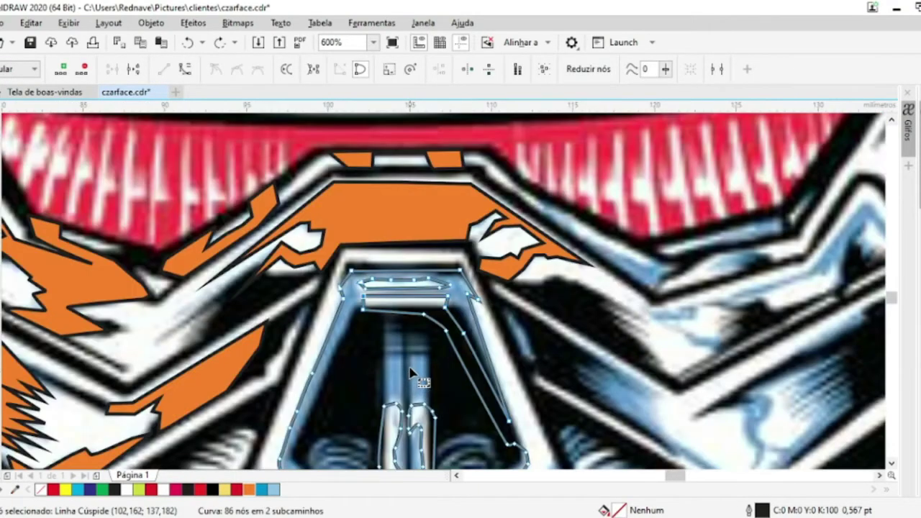
pyautogui.scroll(-2, 410, 372)
pyautogui.scroll(2, 400, 389)
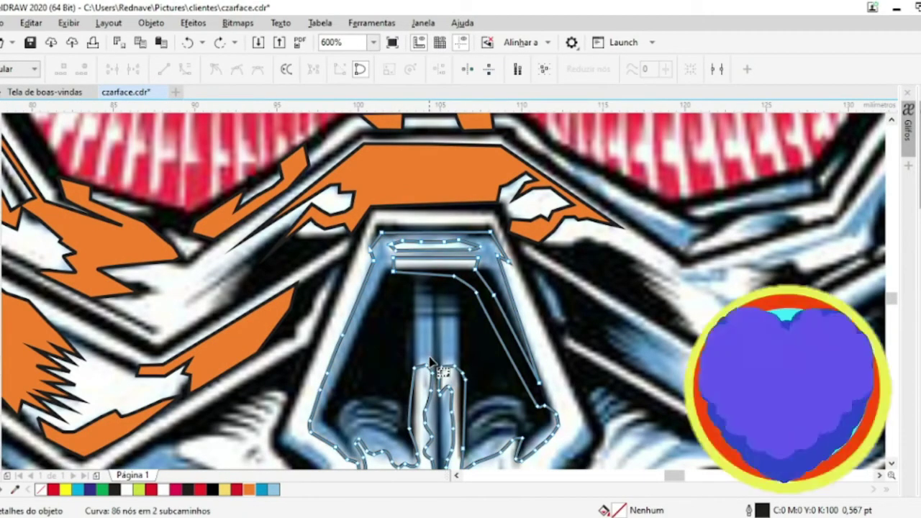
pyautogui.keyDown('shift'); pyautogui.click(622, 191); pyautogui.keyUp('shift')
pyautogui.hotkey('ctrl', 'l')
# Close the traced goggle-highlight path and combine it into the orange curve
pyautogui.scroll(-2, 450, 279)
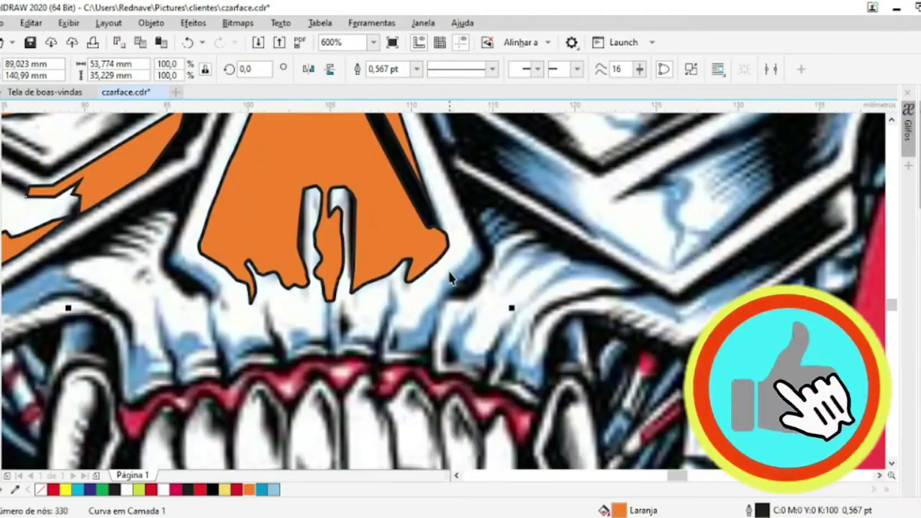
pyautogui.scroll(2, 450, 279)
pyautogui.scroll(-3, 168, 261)
pyautogui.scroll(3, 140, 231)
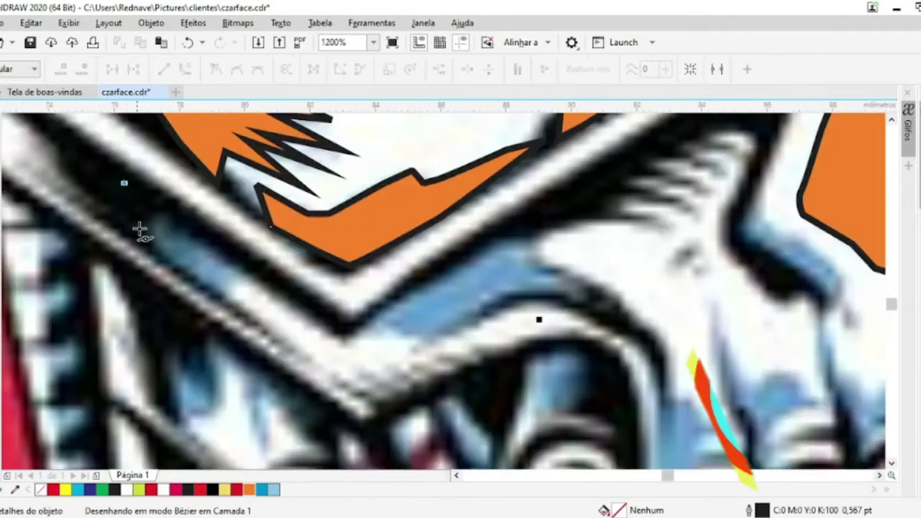
pyautogui.click(124, 182)
pyautogui.keyDown('shift'); pyautogui.click(403, 215); pyautogui.keyUp('shift')
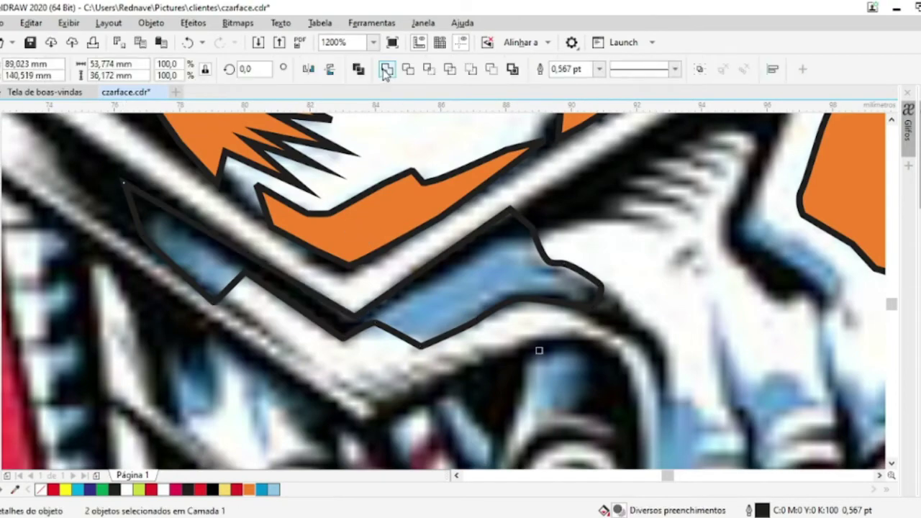
pyautogui.hotkey('ctrl', 'l')
pyautogui.scroll(-2, 360, 277)
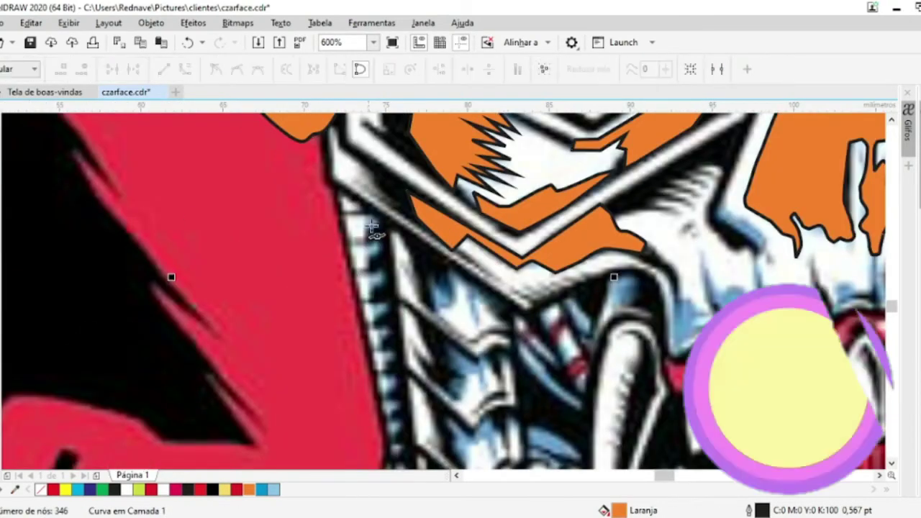
# Trace a curved shape along the helmet edge and merge it into the orange curve
pyautogui.click(358, 195)
pyautogui.moveTo(385, 403); pyautogui.dragTo(407, 408)
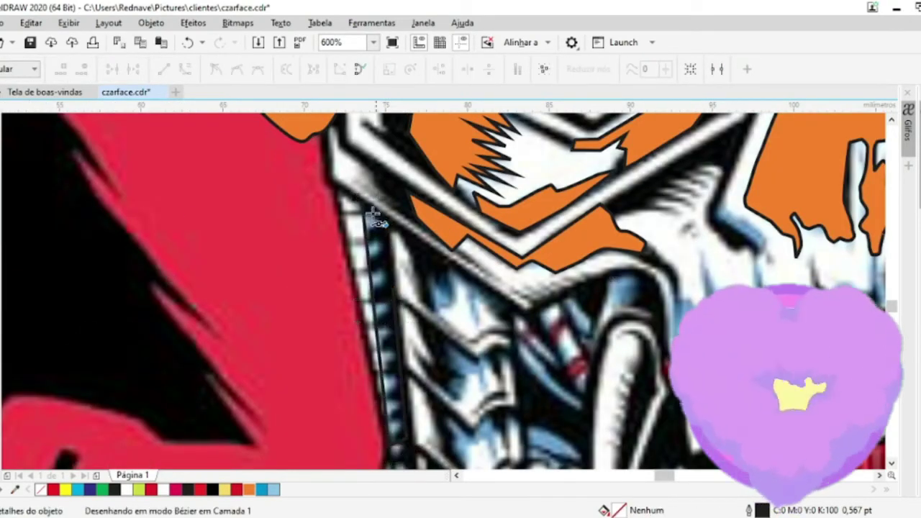
pyautogui.click(358, 196)
pyautogui.hotkey('ctrl', 'l')
pyautogui.scroll(-3, 345, 183)
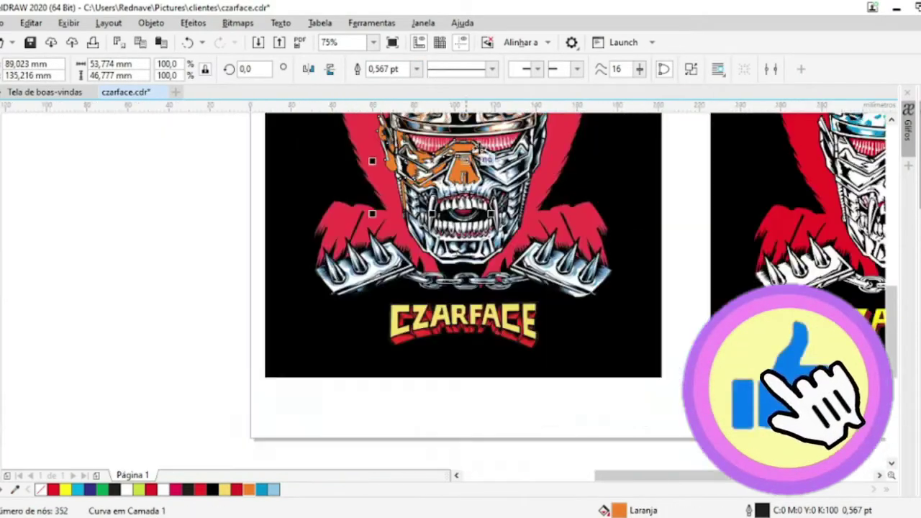
pyautogui.scroll(3, 495, 142)
pyautogui.scroll(1, 469, 189)
# Trace the next four-node goggle highlight, combine it with the orange shape, then undo the refill
pyautogui.click(444, 232)
pyautogui.click(444, 205)
pyautogui.click(514, 229)
pyautogui.click(541, 284)
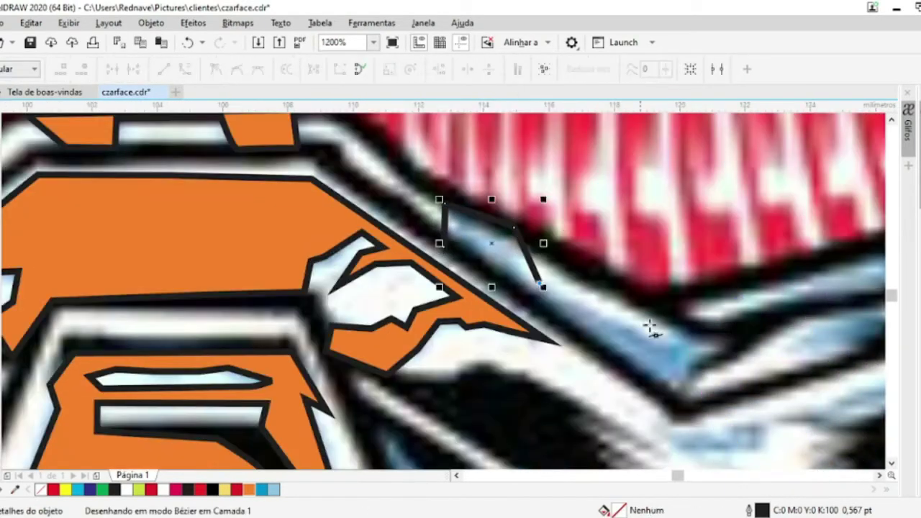
pyautogui.press('space')
pyautogui.keyDown('shift'); pyautogui.click(181, 257); pyautogui.keyUp('shift')
pyautogui.hotkey('ctrl', 'l')
pyautogui.click(40, 490)
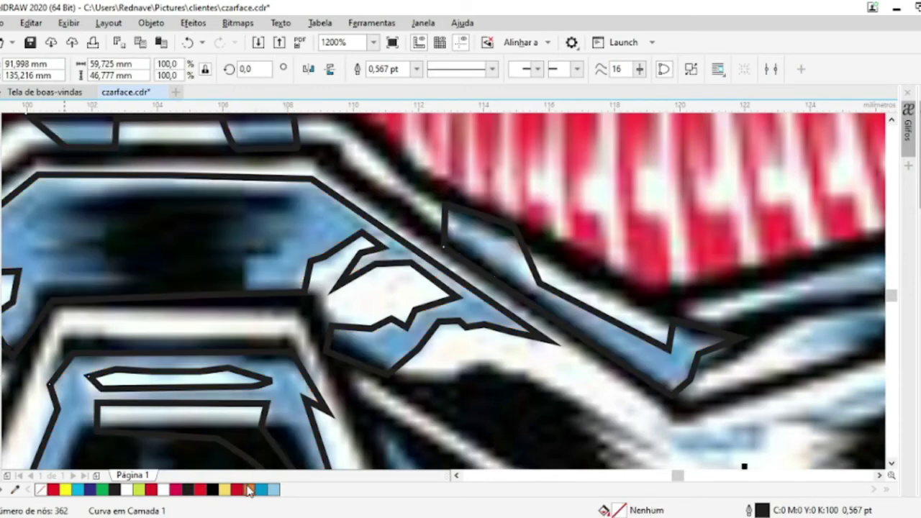
pyautogui.hotkey('ctrl', 'z')
# Trace another goggle highlight and merge it into the orange-filled shape
pyautogui.press('space')
pyautogui.click(350, 345)
pyautogui.scroll(2, 350, 346)
pyautogui.click(221, 261)
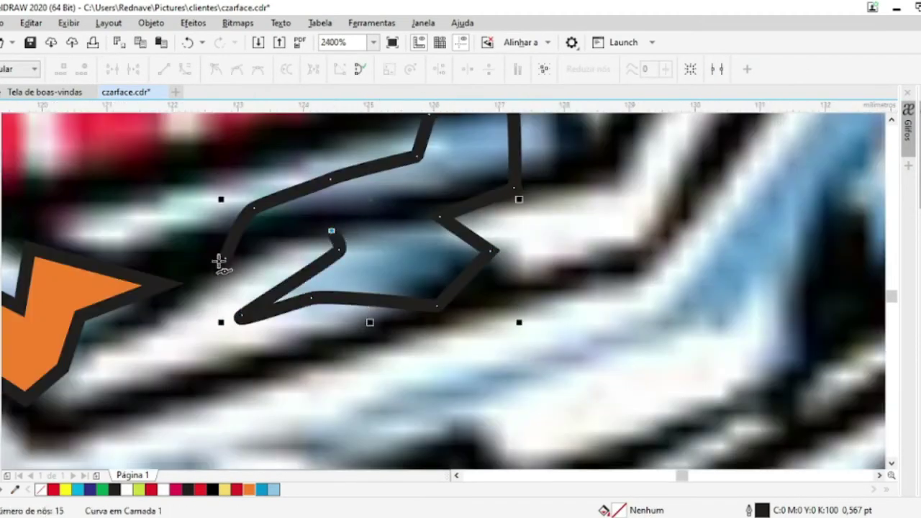
pyautogui.scroll(-2, 222, 262)
pyautogui.press('space')
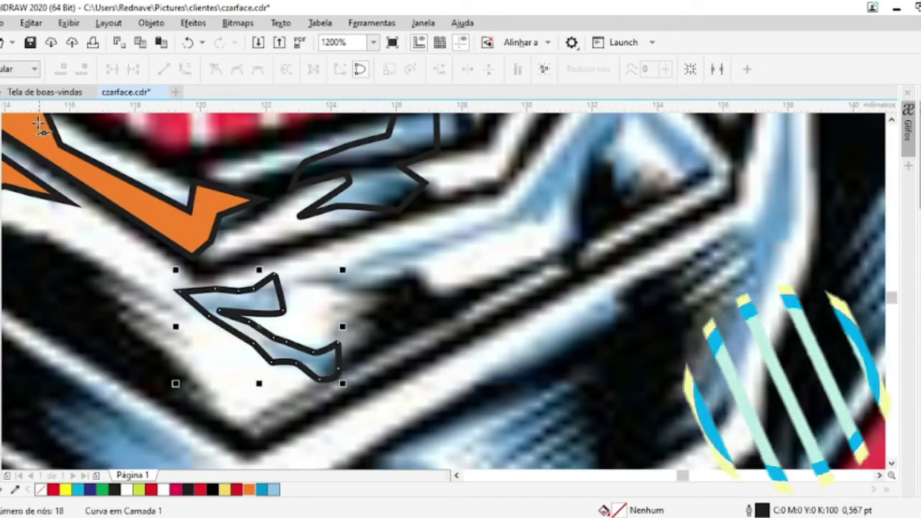
pyautogui.hotkey('ctrl', 'l')
# Extend the orange curve with a new closed piece toward the upper right and combine it
pyautogui.press('space')
pyautogui.scroll(3, 648, 200)
pyautogui.click(632, 177)
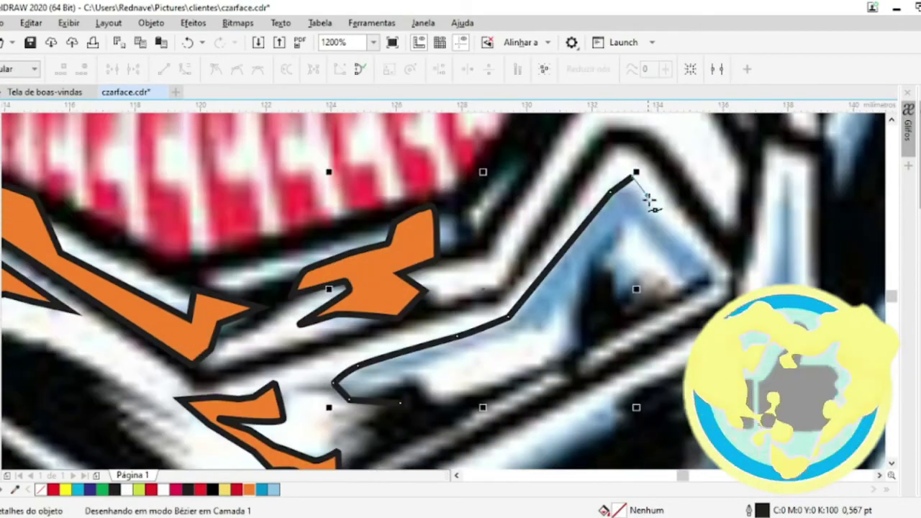
pyautogui.click(715, 272)
pyautogui.click(630, 220)
pyautogui.click(400, 404)
pyautogui.press('space')
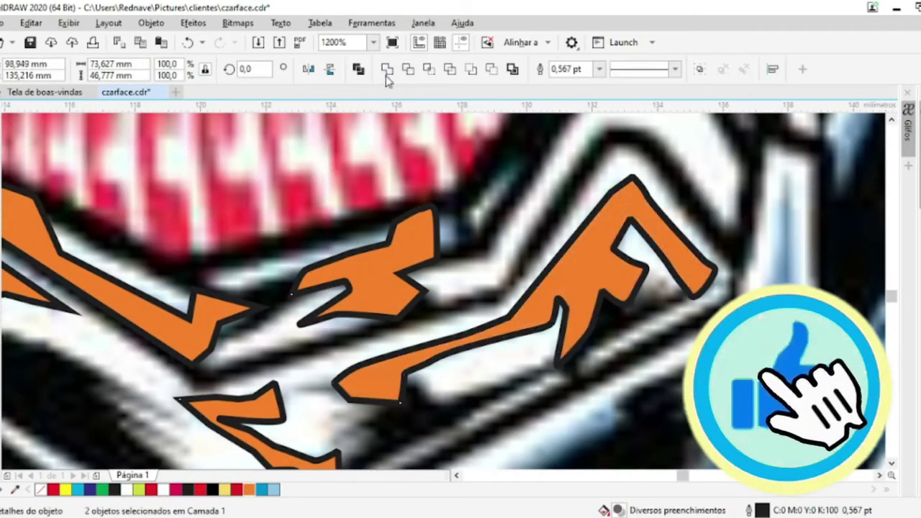
pyautogui.hotkey('ctrl', 'l')
pyautogui.hscroll(-5, 400, 404)
# Continue the selected highlight curve and fill it orange
pyautogui.press('space')
pyautogui.press('space')
pyautogui.press('space')
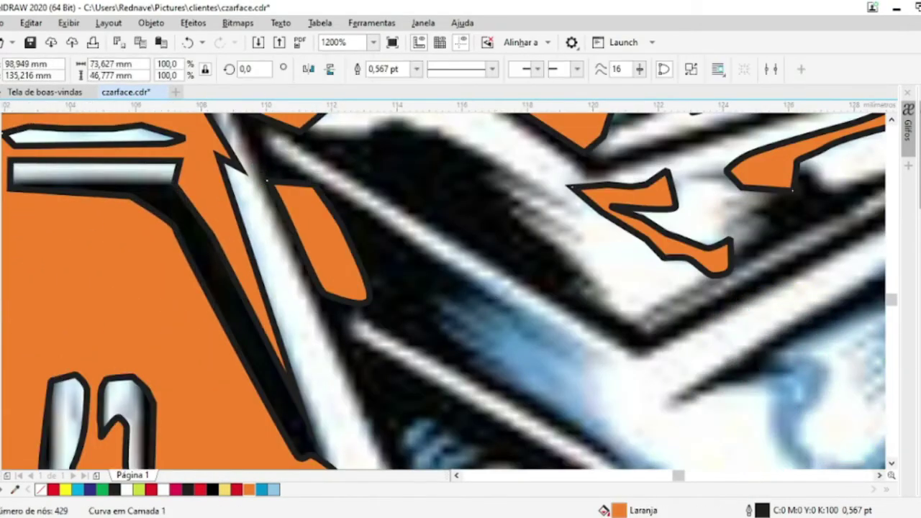
pyautogui.click(592, 377)
pyautogui.scroll(-2, 592, 377)
pyautogui.scroll(2, 673, 381)
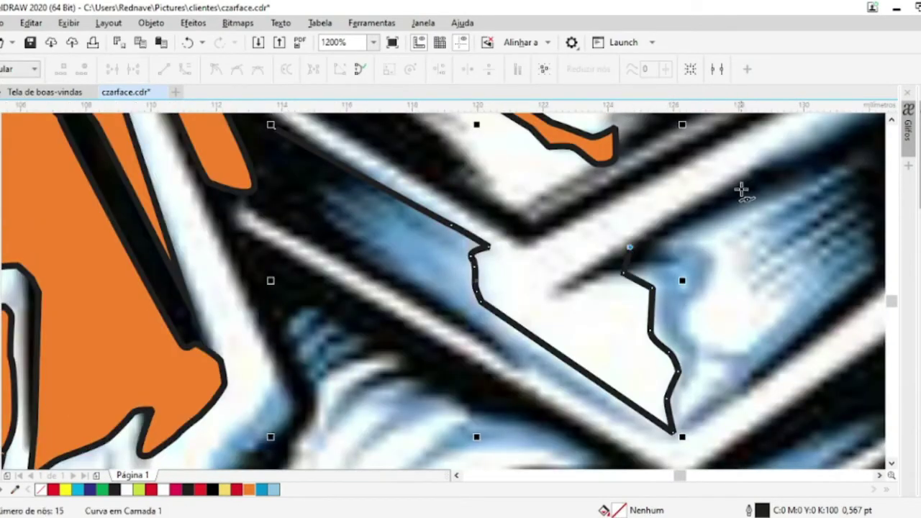
pyautogui.press('space')
pyautogui.click(249, 489)
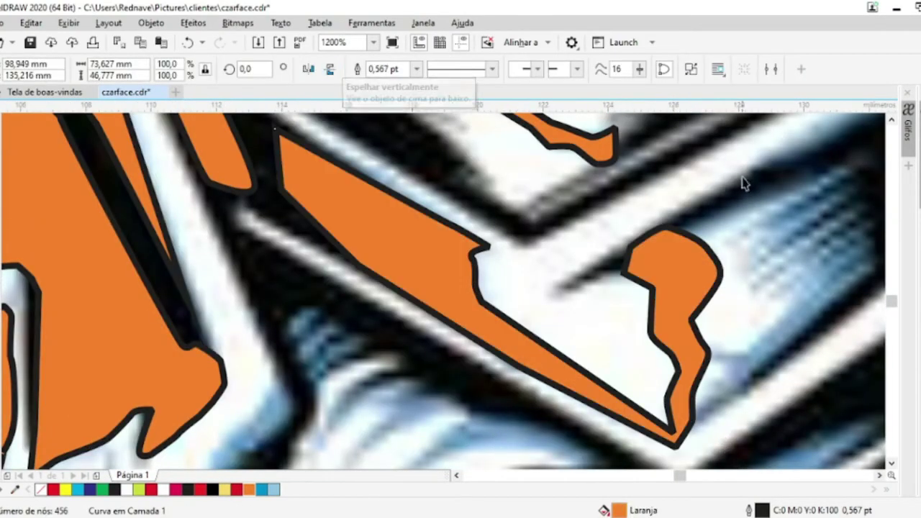
pyautogui.hscroll(5, 432, 288)
pyautogui.press('space')
# Trace a zigzag highlight toward the upper right and start further goggle highlight outlines
pyautogui.click(531, 398)
pyautogui.click(576, 352)
pyautogui.click(528, 335)
pyautogui.click(634, 299)
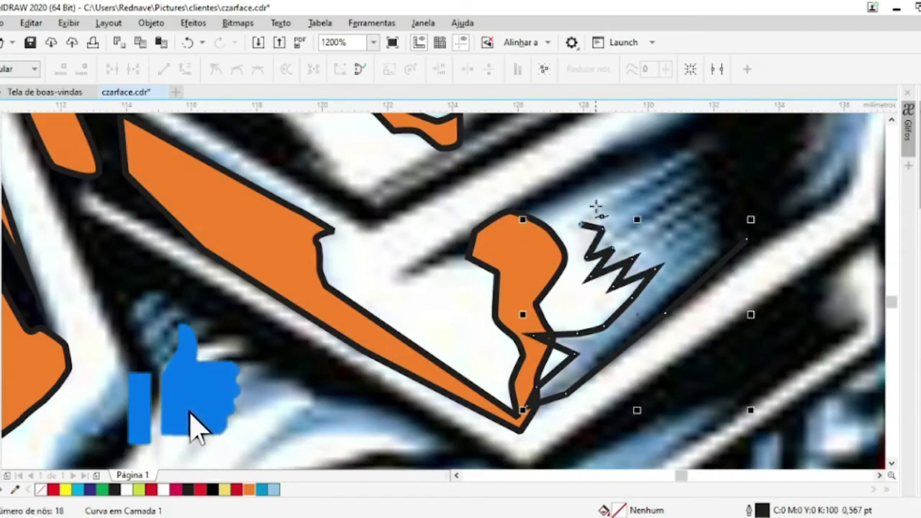
pyautogui.click(727, 123)
pyautogui.scroll(3, 460, 288)
pyautogui.hscroll(5, 461, 287)
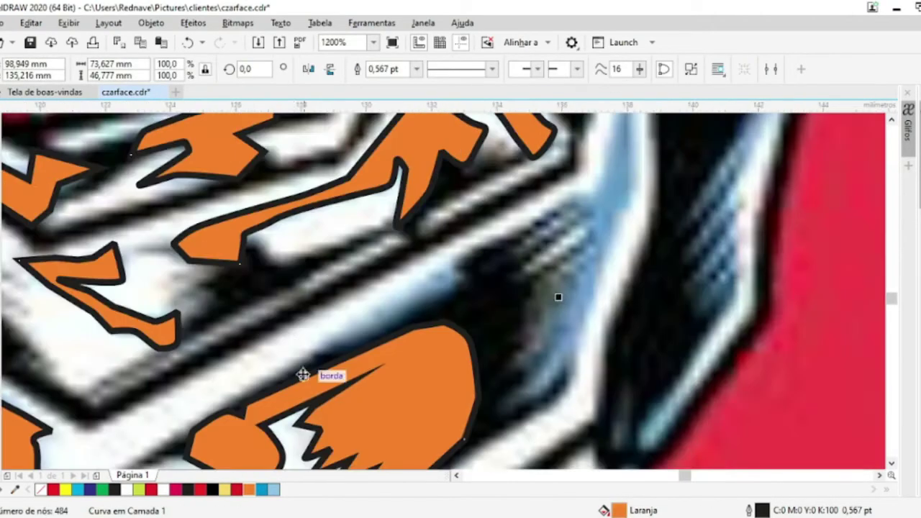
pyautogui.click(486, 265)
pyautogui.click(456, 306)
pyautogui.click(558, 296)
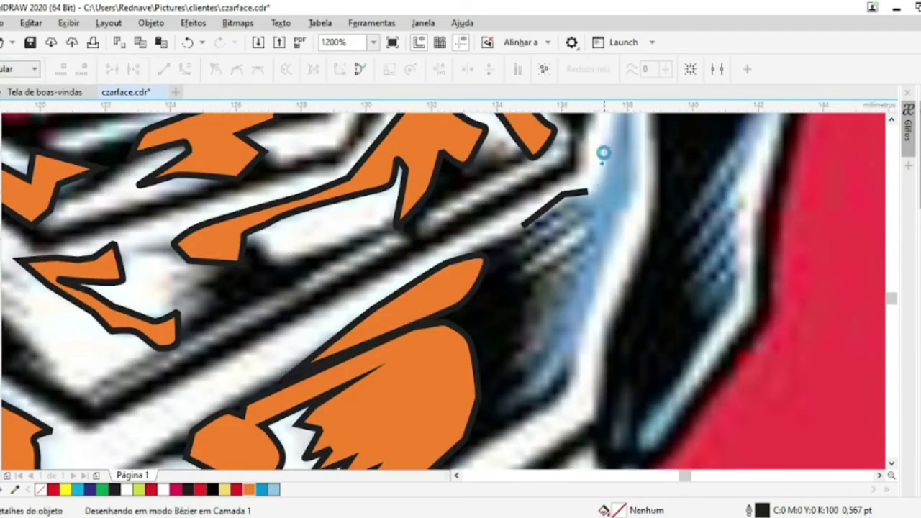
pyautogui.scroll(-3, 579, 259)
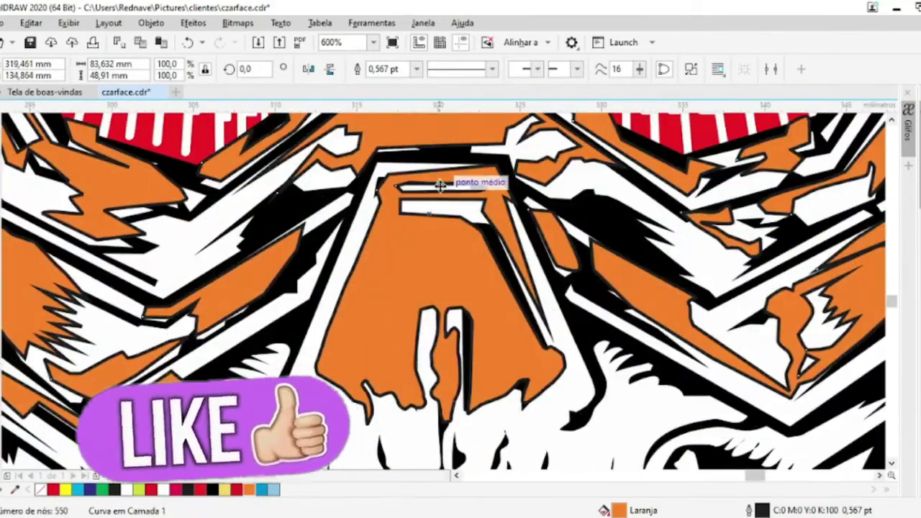
# Deselect everything and start a Bézier outline along the shading above the upper teeth
pyautogui.scroll(-4, 440, 185)
pyautogui.scroll(4, 396, 230)
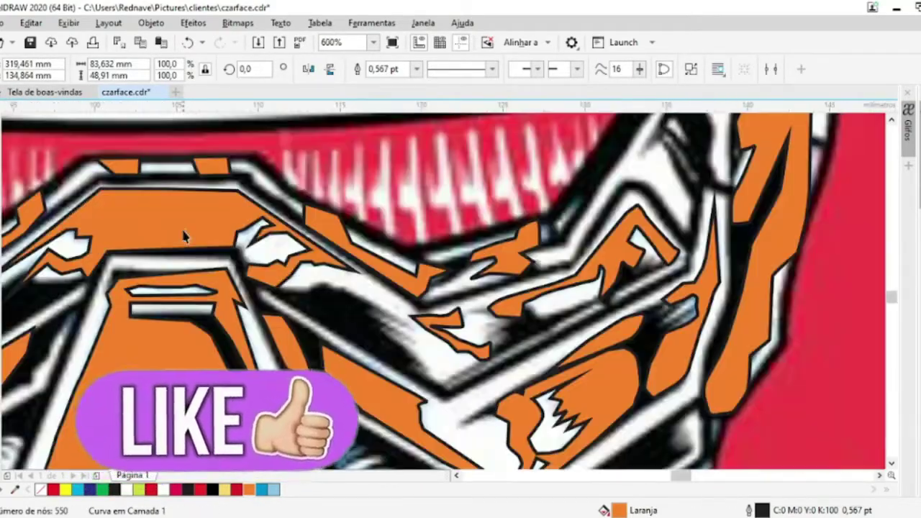
pyautogui.scroll(-4, 421, 206)
pyautogui.scroll(6, 377, 213)
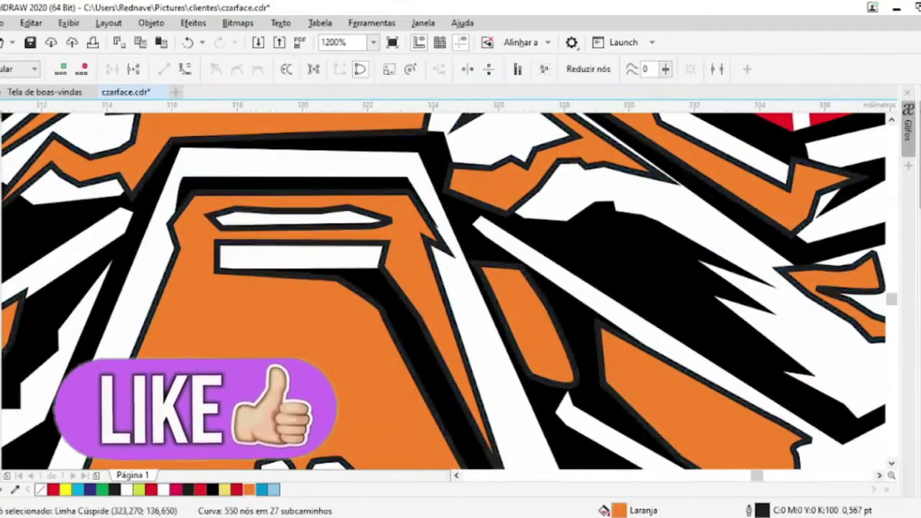
pyautogui.scroll(-4, 367, 223)
pyautogui.scroll(-4, 355, 246)
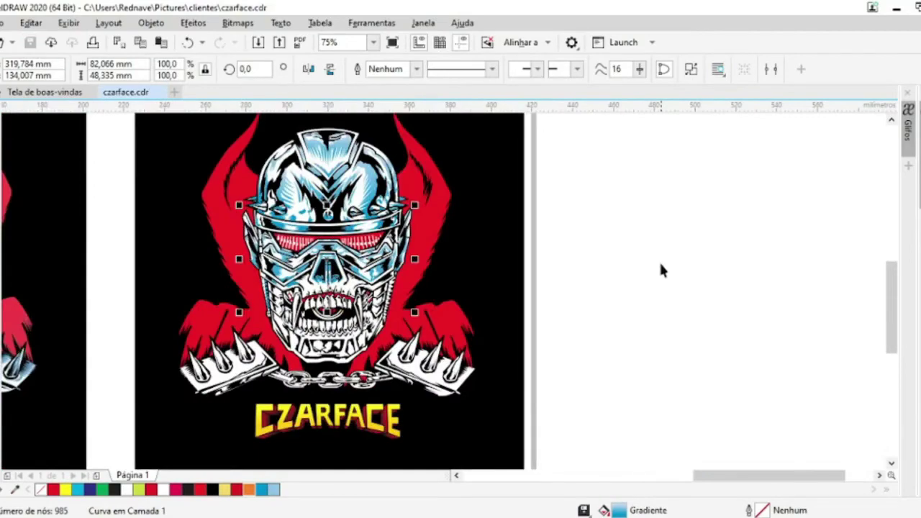
pyautogui.click(548, 313)
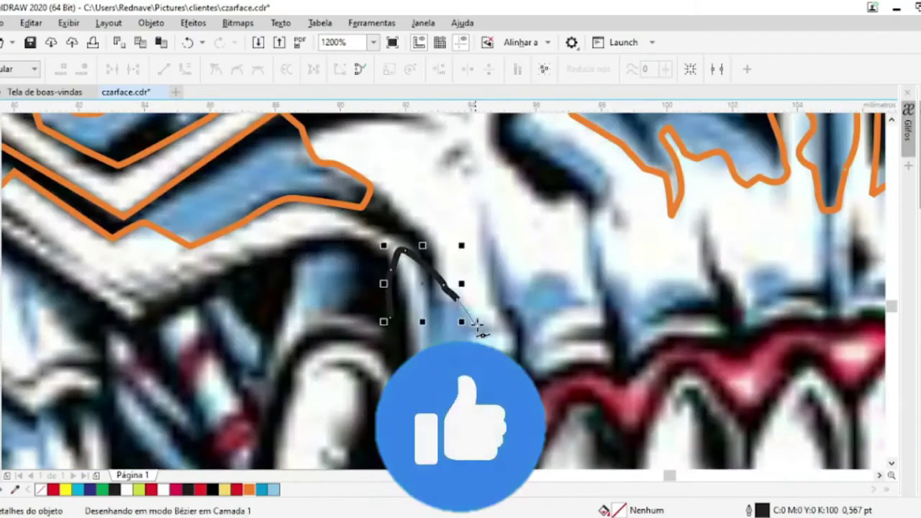
pyautogui.click(483, 199)
pyautogui.click(519, 272)
pyautogui.click(579, 294)
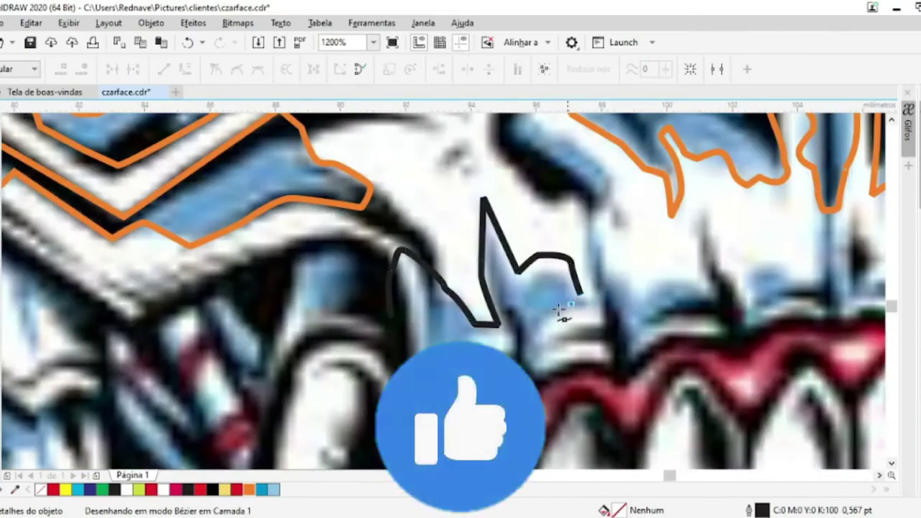
# Extend the outline along the gum line and shading edge toward the right cheek
pyautogui.scroll(2, 589, 254)
pyautogui.click(507, 188)
pyautogui.click(609, 257)
pyautogui.click(604, 352)
pyautogui.click(670, 354)
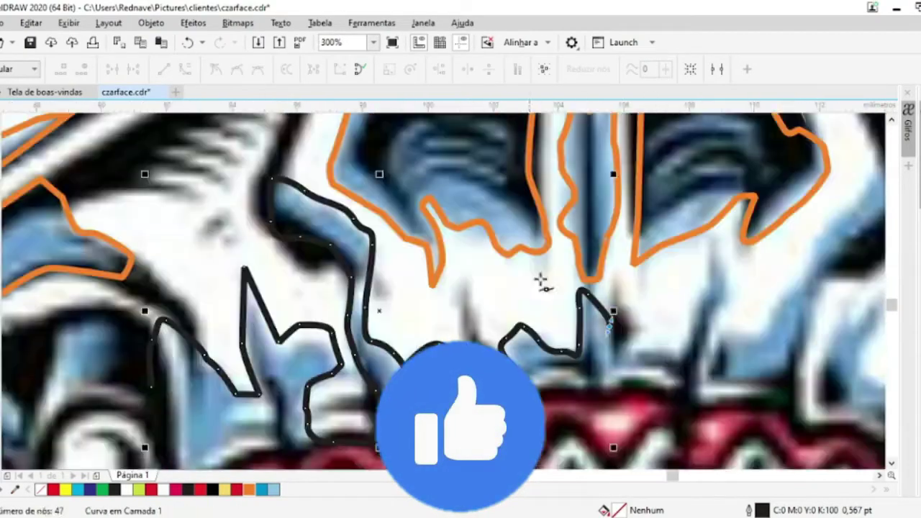
pyautogui.click(716, 236)
pyautogui.click(798, 278)
# Close the traced shape and fill it with orange
pyautogui.scroll(2, 657, 193)
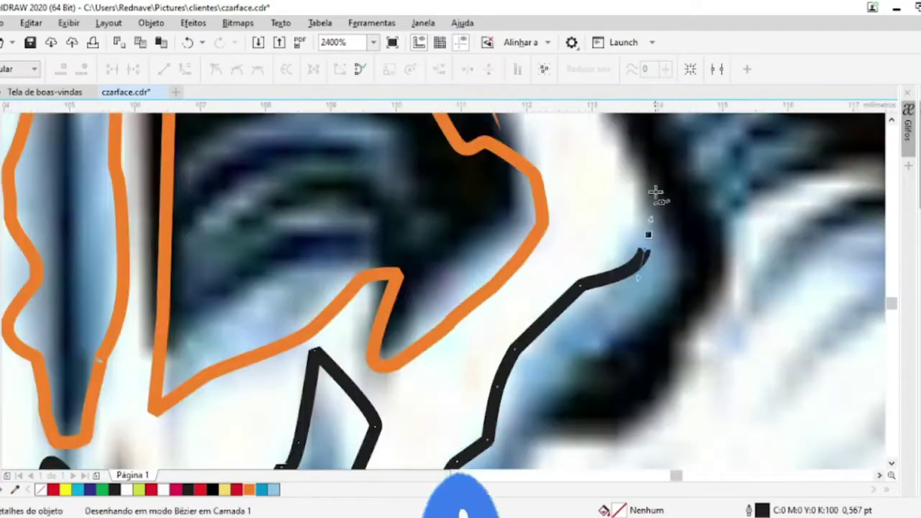
pyautogui.scroll(-1, 656, 193)
pyautogui.press('space')
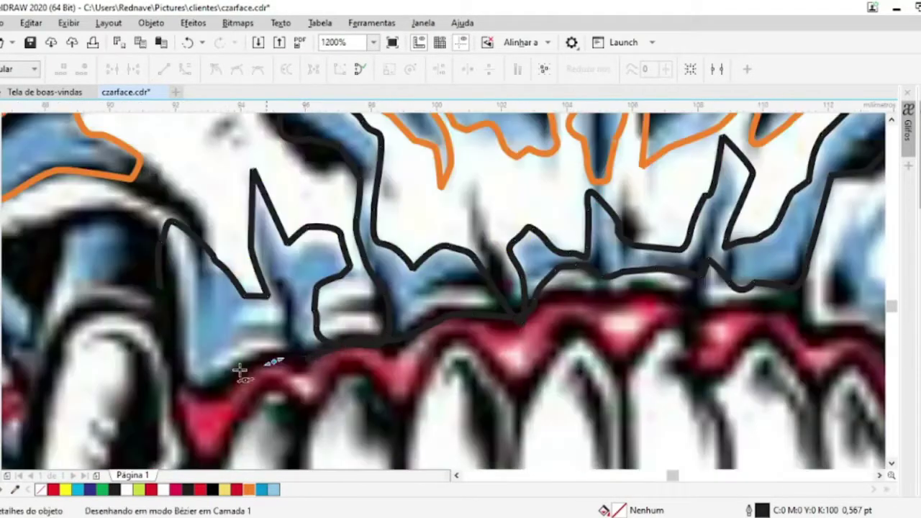
pyautogui.click(245, 490)
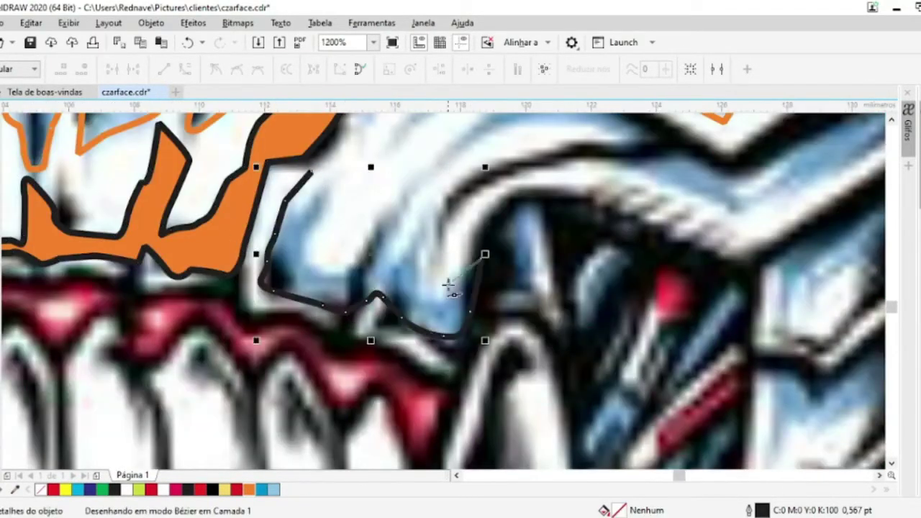
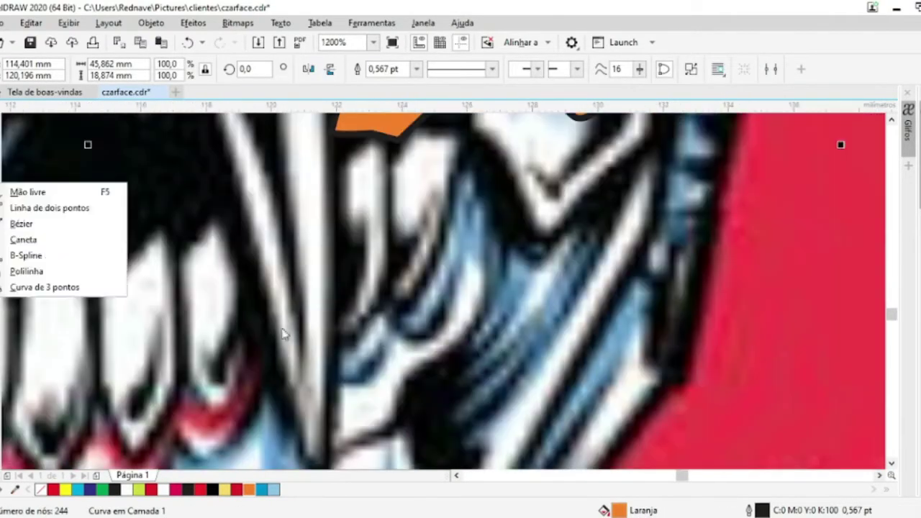
# Draw traced lines and a freehand outline over the jaw and blue shape of the bitmap
pyautogui.moveTo(335, 329); pyautogui.dragTo(335, 385)
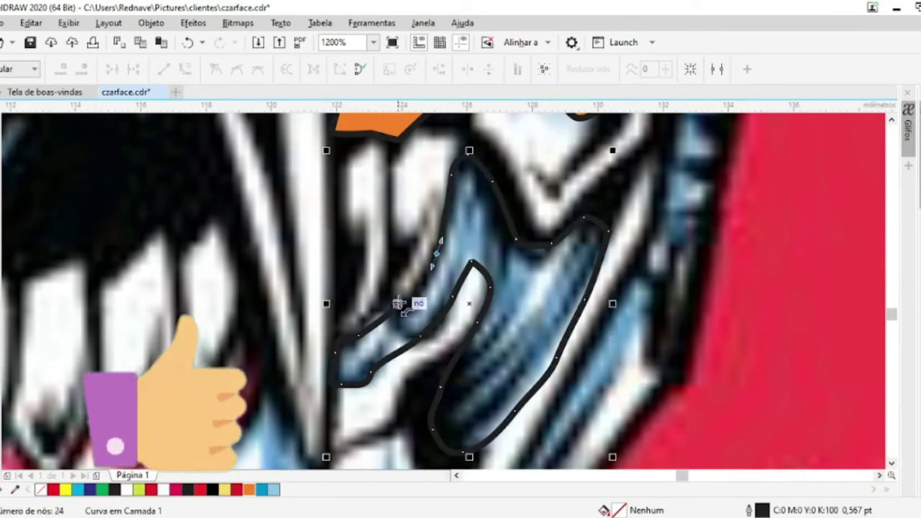
pyautogui.scroll(1, 458, 281)
pyautogui.scroll(2, 535, 290)
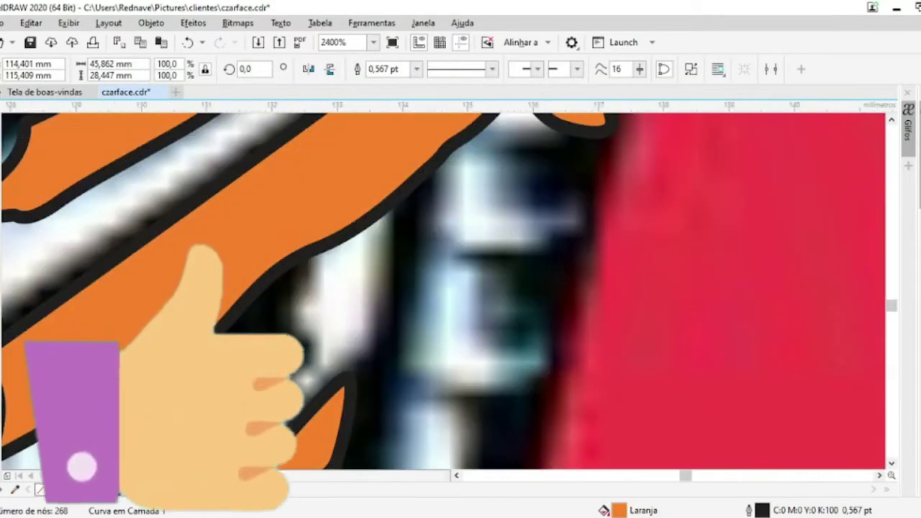
pyautogui.moveTo(454, 140); pyautogui.dragTo(547, 256)
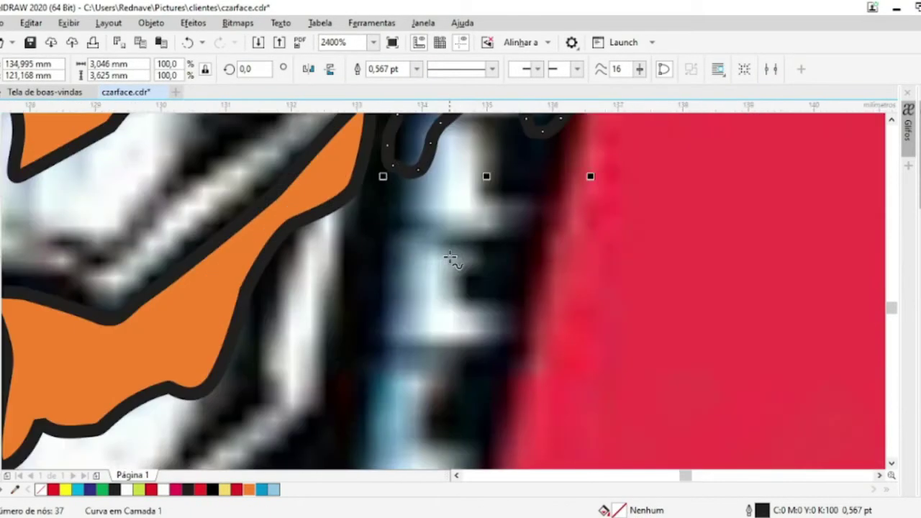
pyautogui.scroll(-2, 378, 425)
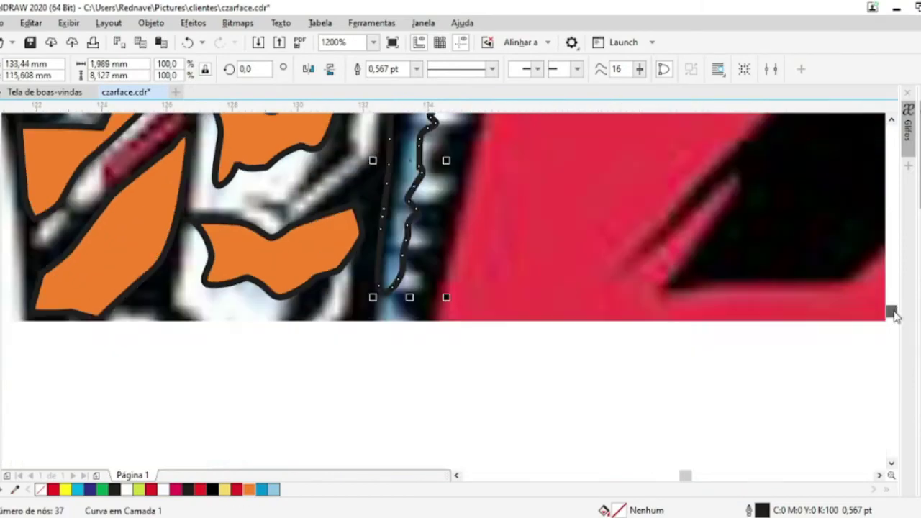
pyautogui.moveTo(360, 313); pyautogui.dragTo(373, 432)
pyautogui.scroll(-2, 360, 313)
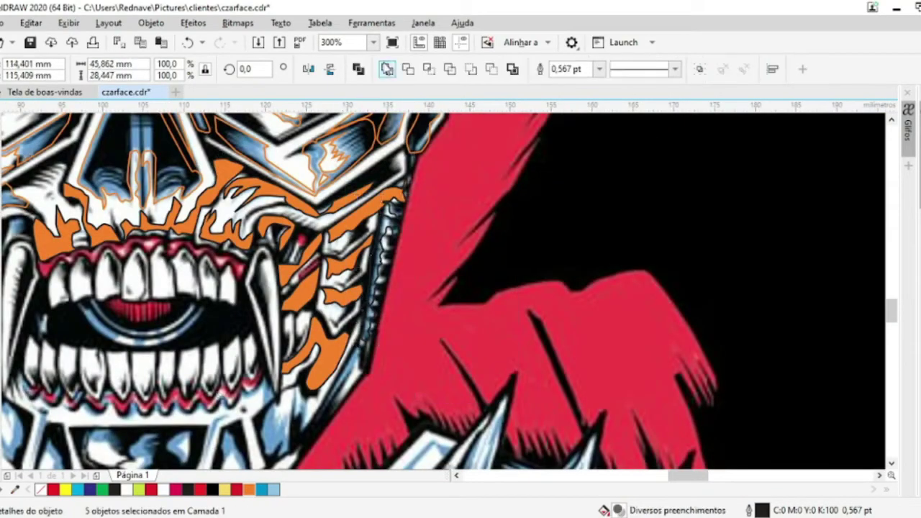
pyautogui.scroll(2, 343, 412)
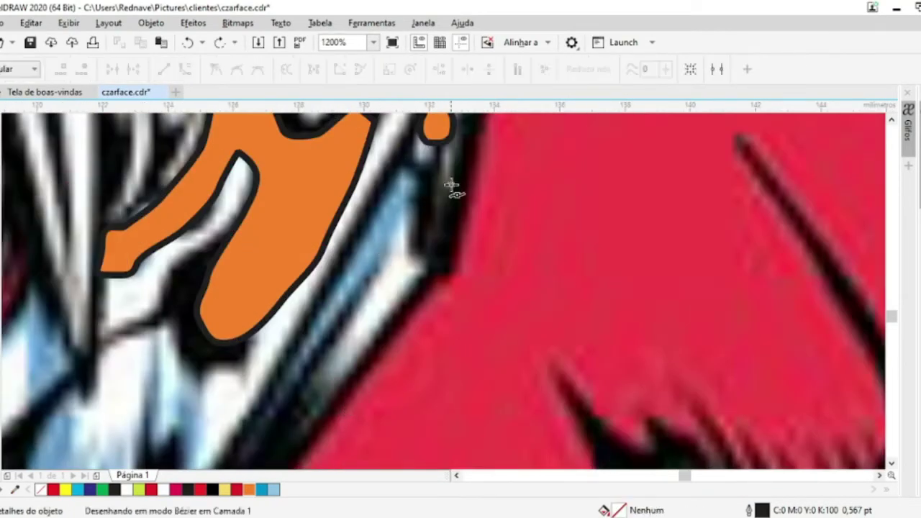
pyautogui.scroll(-1, 453, 185)
# Finish the jaw outlines and combine them into the orange traced shape
pyautogui.keyDown('shift'); pyautogui.click(391, 247); pyautogui.keyUp('shift')
pyautogui.click(388, 69)
pyautogui.press('F10')
pyautogui.scroll(1, 424, 301)
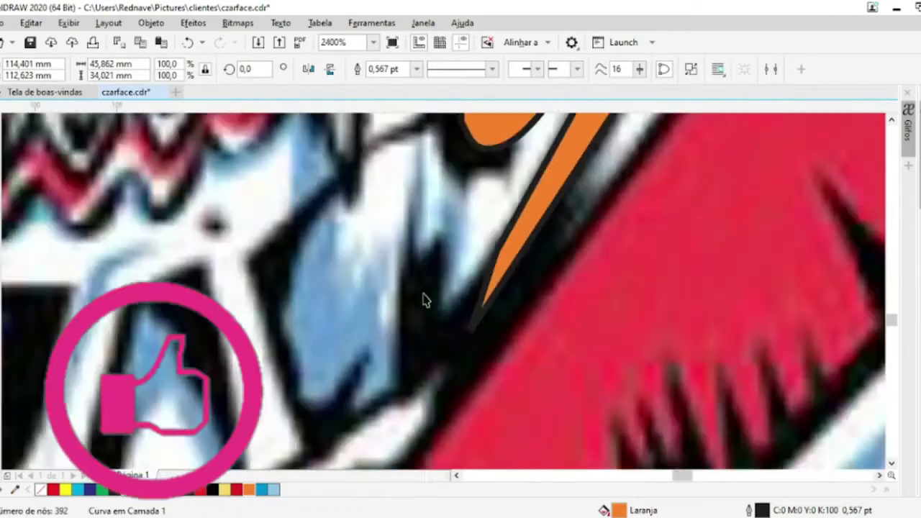
pyautogui.scroll(-1, 442, 229)
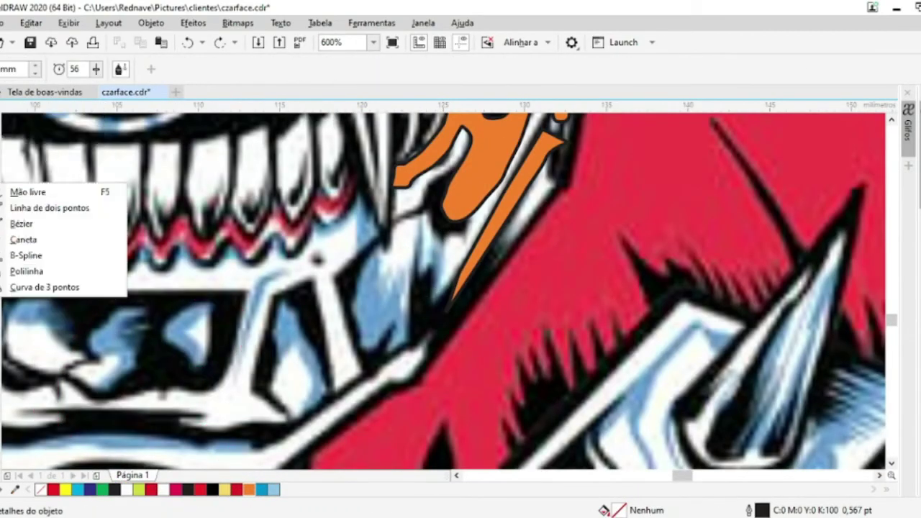
pyautogui.scroll(1, 436, 245)
pyautogui.click(203, 199)
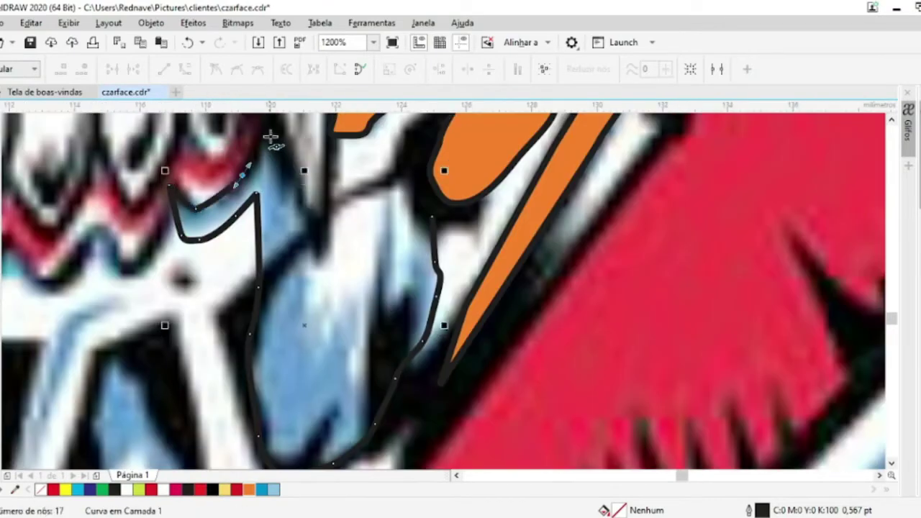
pyautogui.keyDown('shift'); pyautogui.click(484, 225); pyautogui.keyUp('shift')
pyautogui.hotkey('ctrl', 'l')
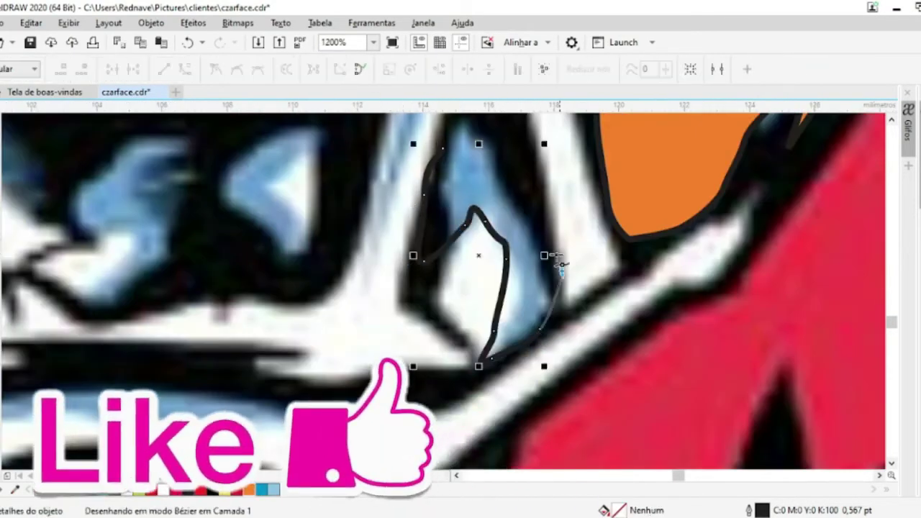
# Close the next outlines and merge each into the orange curve with Ctrl+L
pyautogui.click(560, 265)
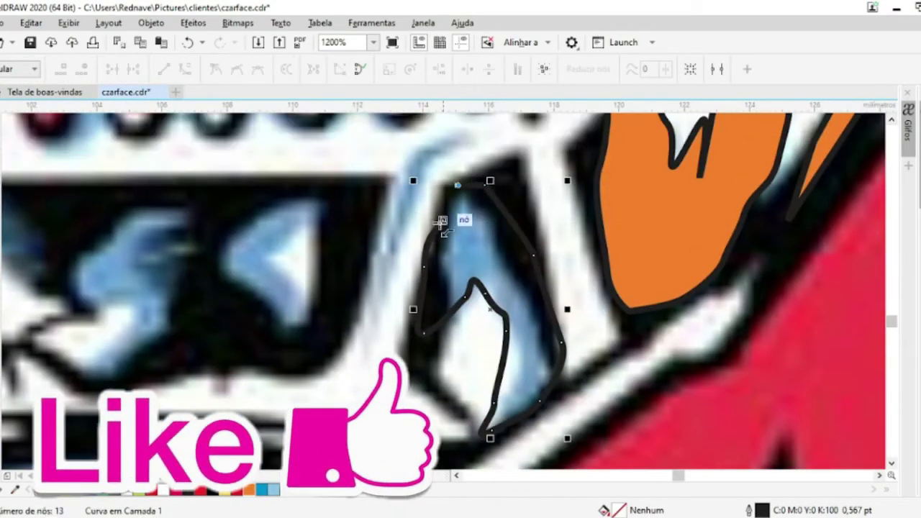
pyautogui.press('space')
pyautogui.keyDown('shift'); pyautogui.click(688, 263); pyautogui.keyUp('shift')
pyautogui.hotkey('ctrl', 'l')
pyautogui.press('space')
pyautogui.keyDown('shift'); pyautogui.click(471, 238); pyautogui.keyUp('shift')
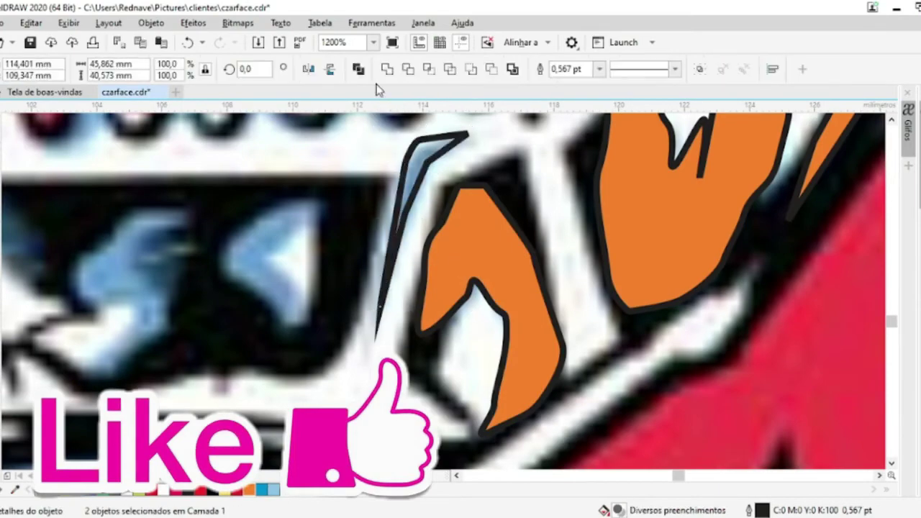
pyautogui.hotkey('ctrl', 'l')
pyautogui.scroll(-1, 288, 358)
pyautogui.press('space')
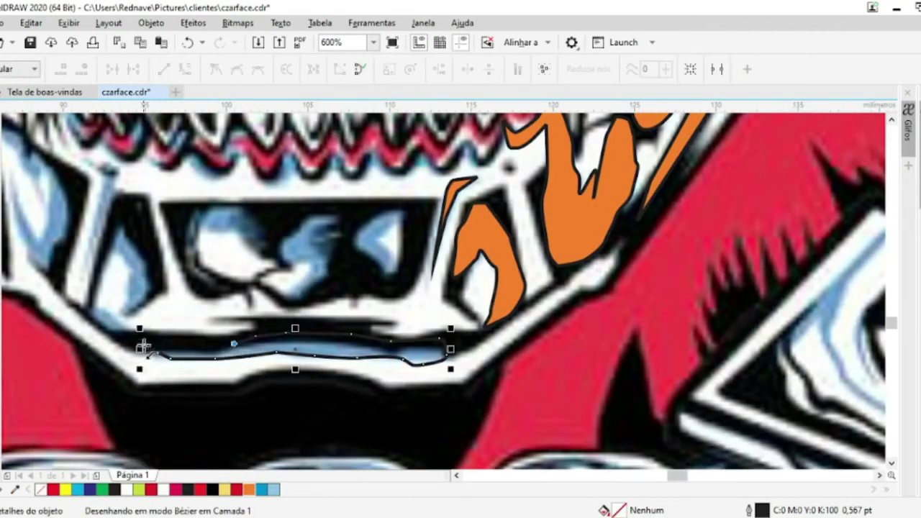
# Close the outline around the dark area and combine it with the orange shape
pyautogui.click(144, 348)
pyautogui.press('space')
pyautogui.hotkey('ctrl', 'l')
pyautogui.scroll(1, 339, 168)
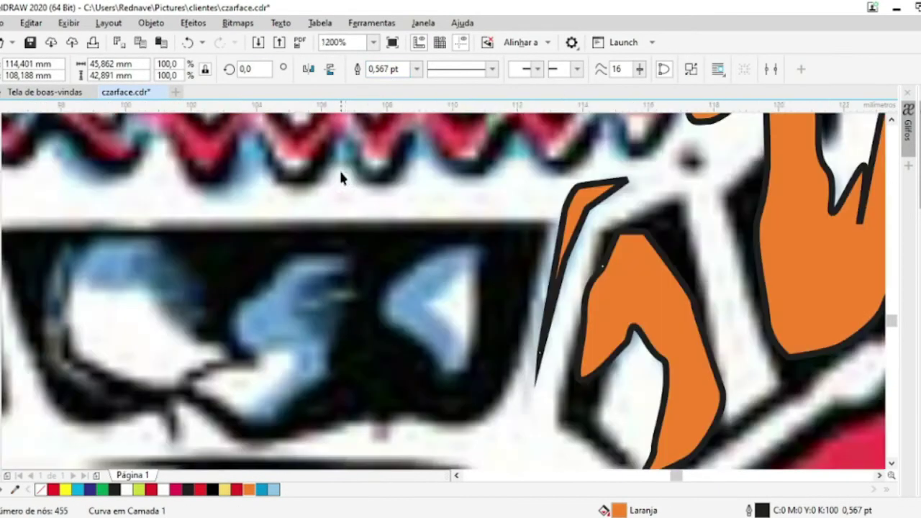
pyautogui.press('space')
# Trace a closed outline around the blue shape and combine it into the orange curve
pyautogui.click(374, 260)
pyautogui.click(363, 331)
pyautogui.click(432, 306)
pyautogui.click(503, 249)
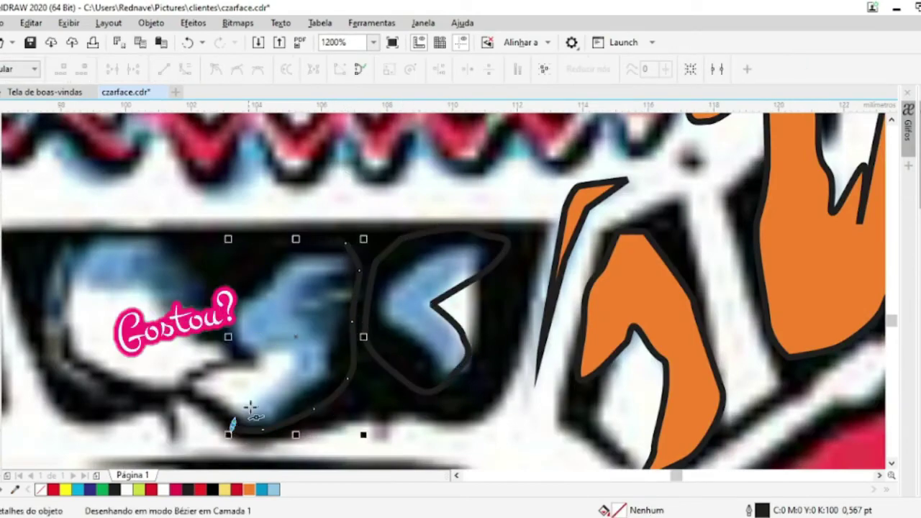
pyautogui.click(346, 243)
pyautogui.press('space')
pyautogui.hotkey('ctrl', 'l')
pyautogui.scroll(-2, 345, 243)
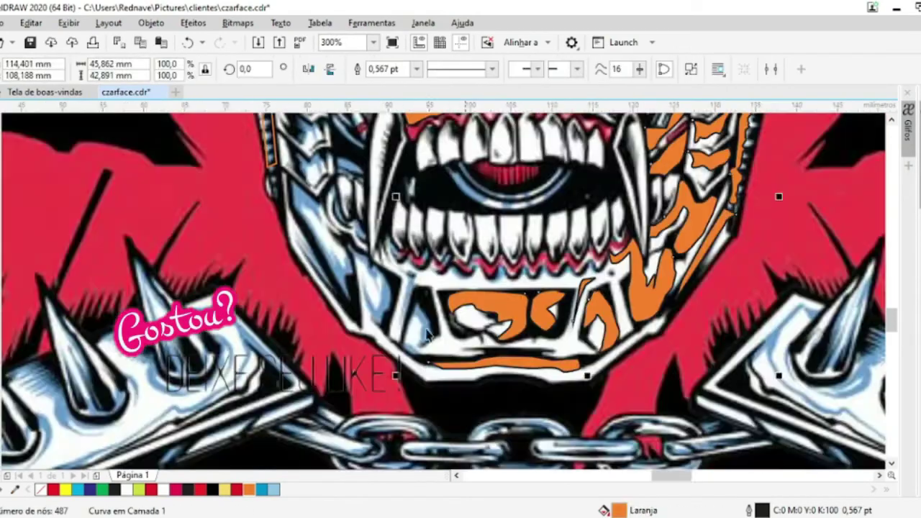
pyautogui.scroll(2, 333, 267)
pyautogui.press('space')
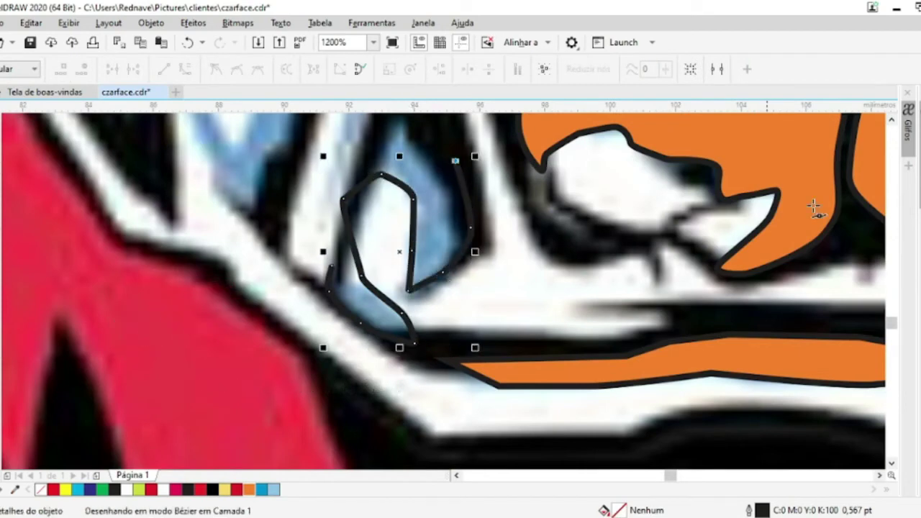
# Close another traced outline and merge it into the orange shape
pyautogui.scroll(2, 399, 198)
pyautogui.click(399, 198)
pyautogui.click(333, 351)
pyautogui.press('space')
pyautogui.hotkey('ctrl', 'l')
pyautogui.press('space')
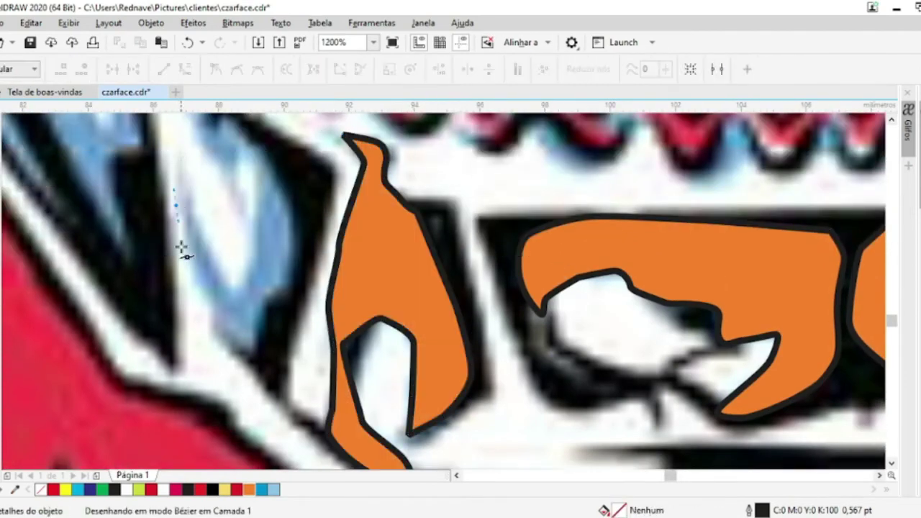
pyautogui.scroll(2, 897, 126)
# Trace nodes up the left edge and down the right side of the cheek shape
pyautogui.click(198, 259)
pyautogui.scroll(1, 897, 128)
pyautogui.click(96, 160)
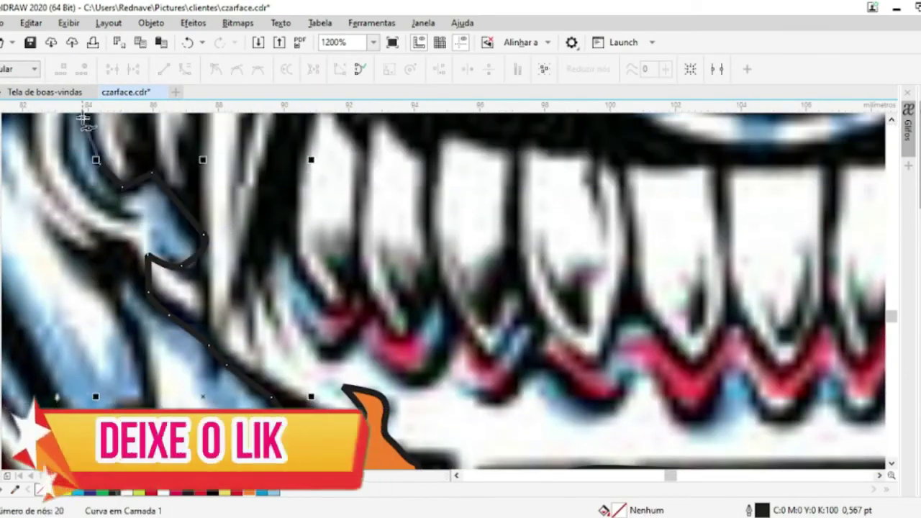
pyautogui.scroll(-2, 126, 337)
pyautogui.click(194, 248)
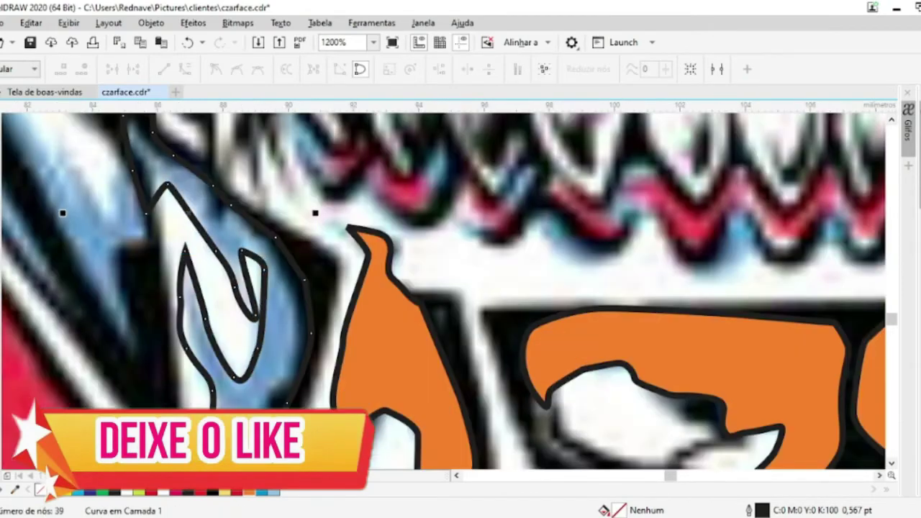
pyautogui.scroll(-2, 422, 370)
pyautogui.scroll(1, 422, 370)
pyautogui.scroll(2, 311, 268)
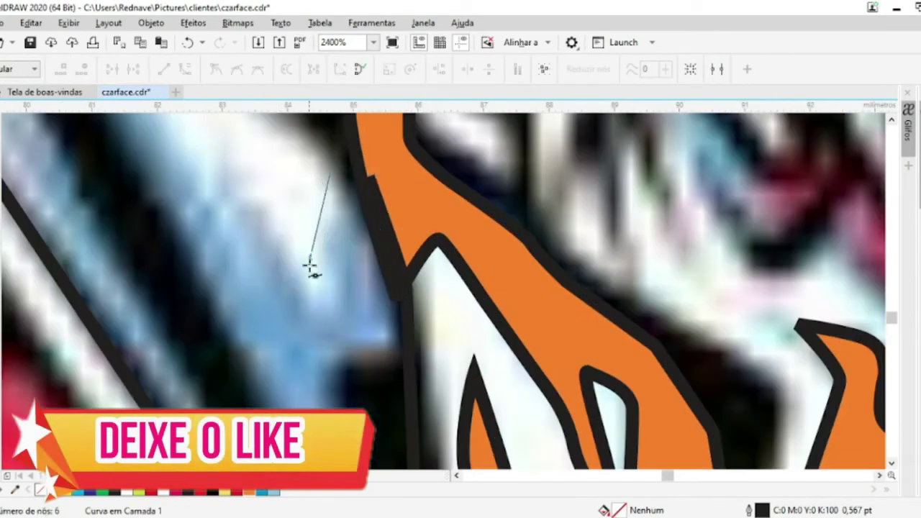
# Continue tracing the dark shape's edge and close the outline so it fills orange
pyautogui.click(311, 268)
pyautogui.hscroll(-2, 195, 195)
pyautogui.click(182, 241)
pyautogui.click(310, 253)
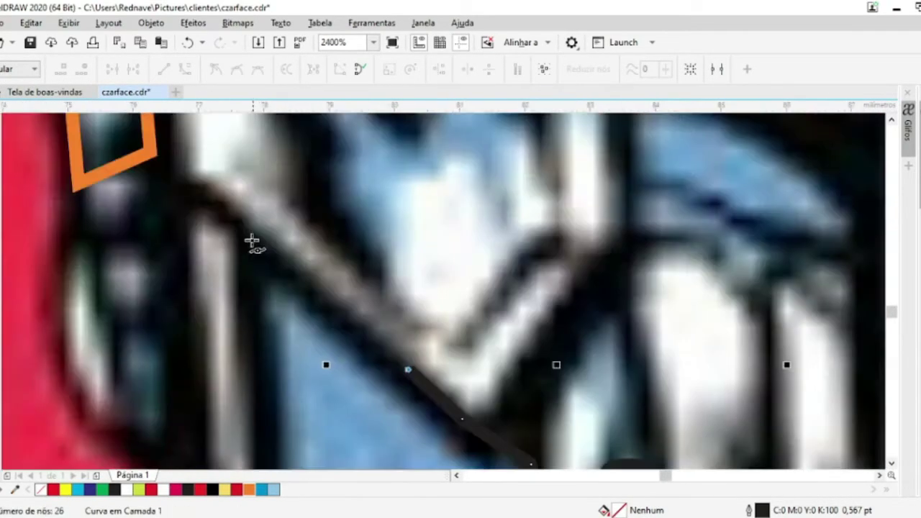
pyautogui.scroll(-2, 254, 240)
pyautogui.click(247, 281)
pyautogui.scroll(2, 247, 282)
pyautogui.scroll(-2, 234, 340)
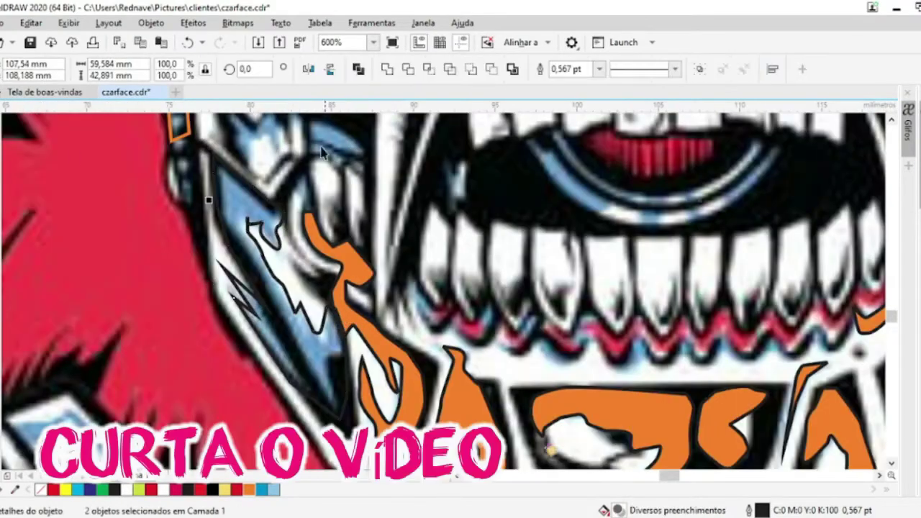
pyautogui.scroll(2, 206, 195)
pyautogui.click(265, 335)
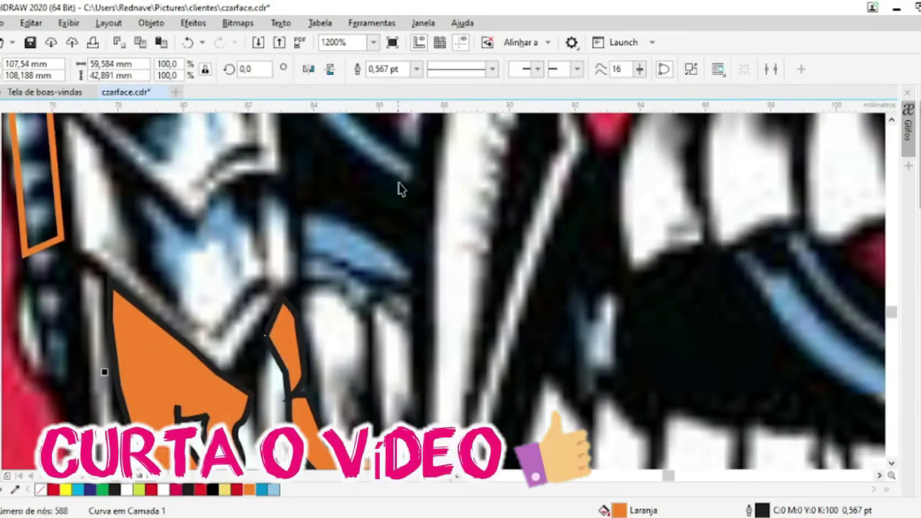
# Draw a small closed outline beside the mask edge
pyautogui.click(177, 306)
pyautogui.click(219, 238)
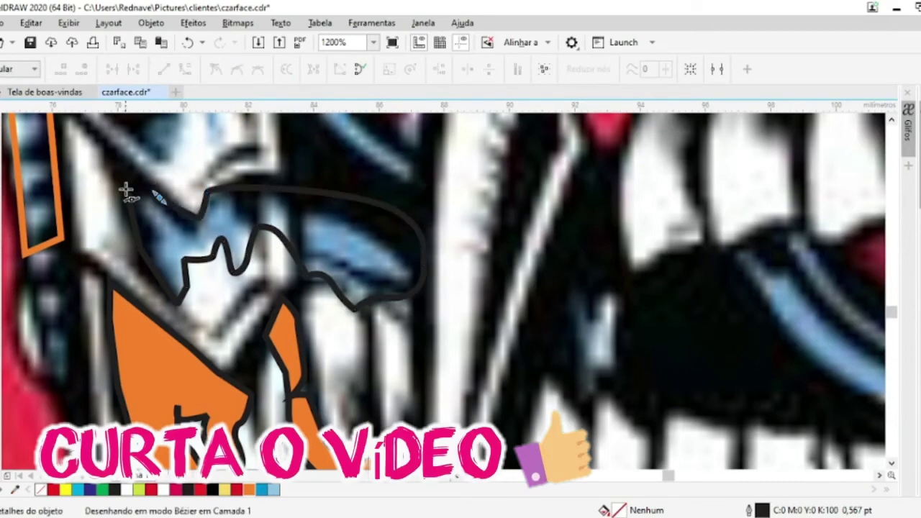
pyautogui.click(126, 192)
pyautogui.scroll(3, 144, 345)
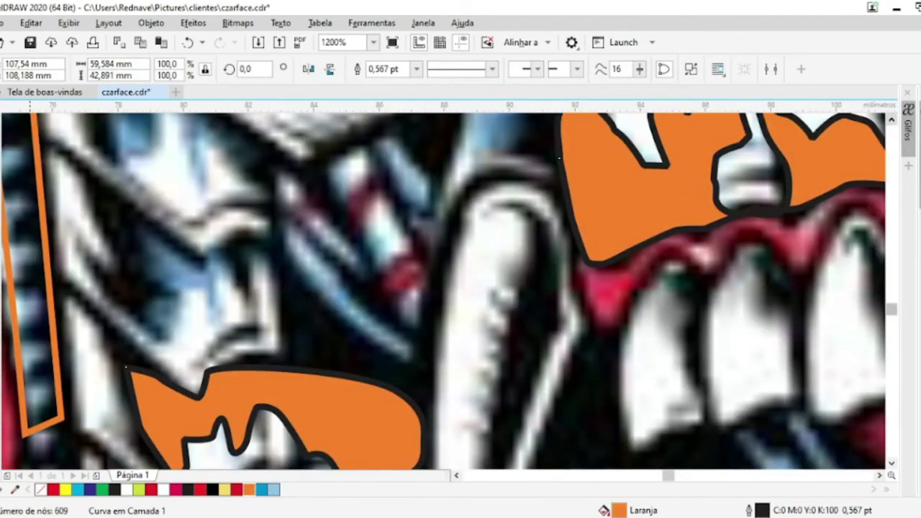
# Trace the jagged edge of the dark shape around the mouth and close the outline
pyautogui.click(405, 366)
pyautogui.click(373, 307)
pyautogui.click(401, 218)
pyautogui.click(433, 186)
pyautogui.click(384, 179)
pyautogui.click(349, 220)
pyautogui.click(172, 234)
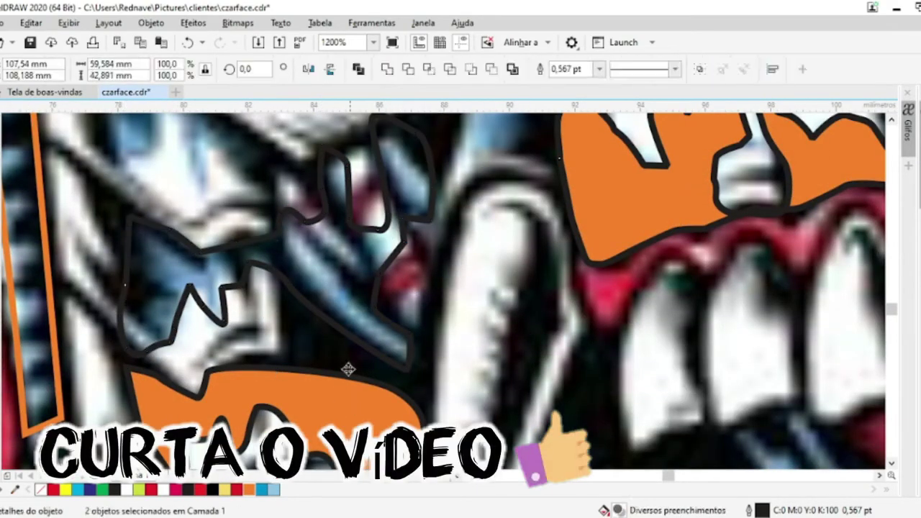
pyautogui.scroll(2, 360, 338)
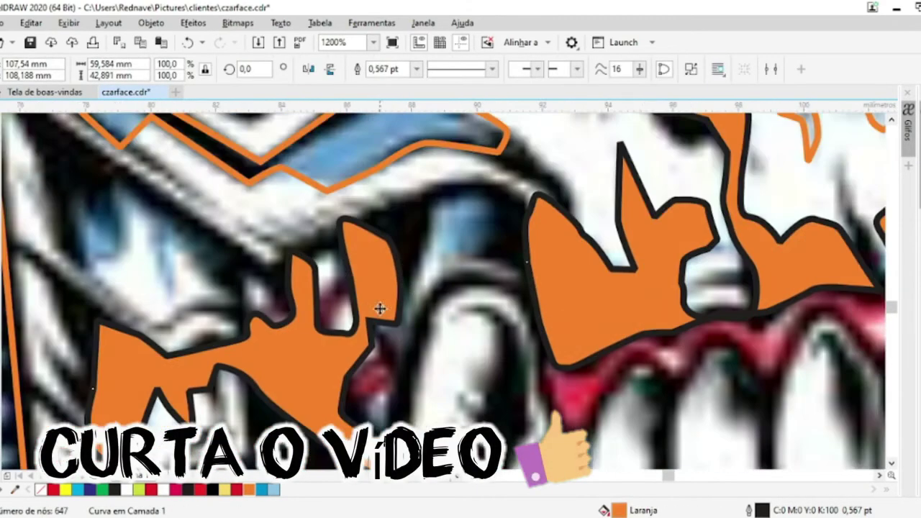
pyautogui.click(411, 208)
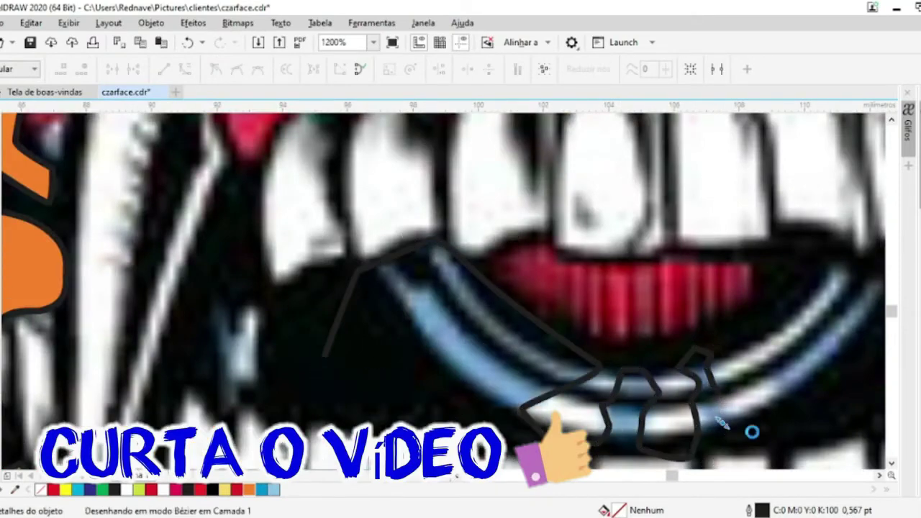
pyautogui.click(850, 392)
pyautogui.scroll(-3, 850, 311)
pyautogui.press('space')
pyautogui.scroll(-2, 323, 231)
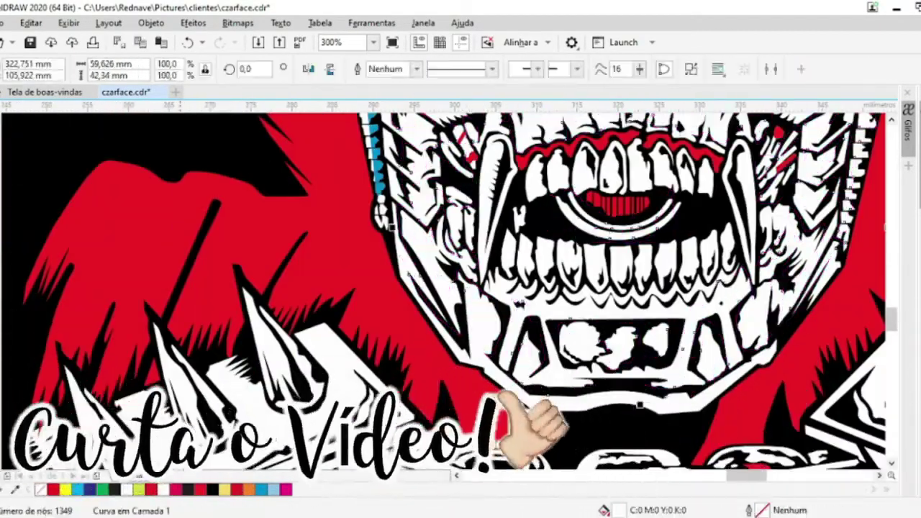
pyautogui.scroll(3, 450, 302)
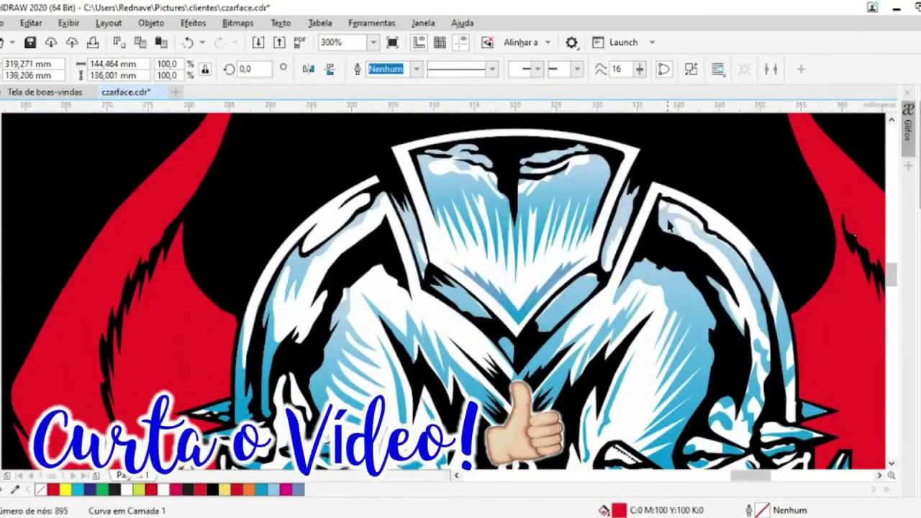
# Select the blue gradient highlight shape, then clear the selection
pyautogui.click(670, 226)
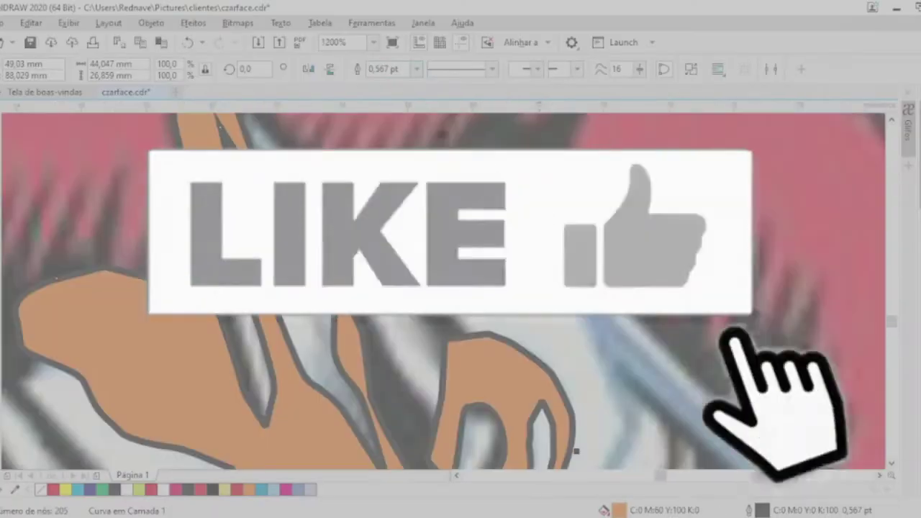
pyautogui.press('Escape')
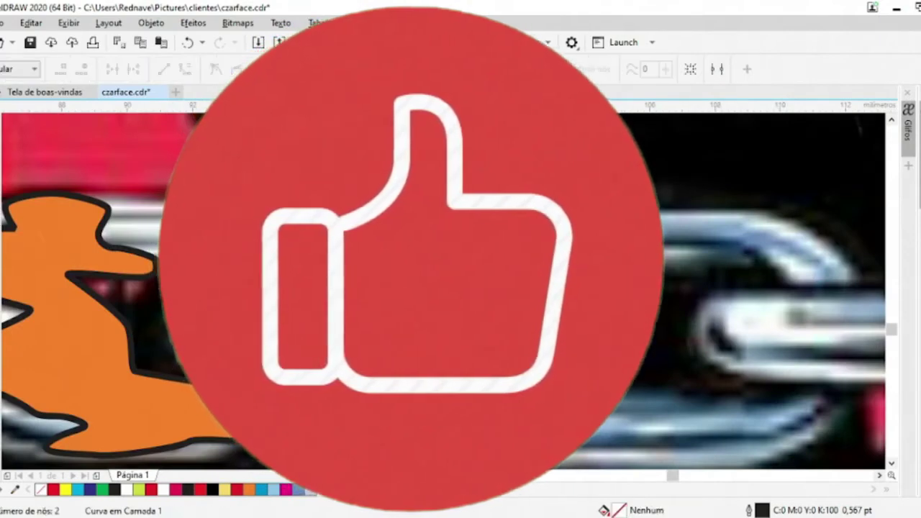
# Trace and close an outline around the chain, then deselect it
pyautogui.click(744, 222)
pyautogui.click(717, 192)
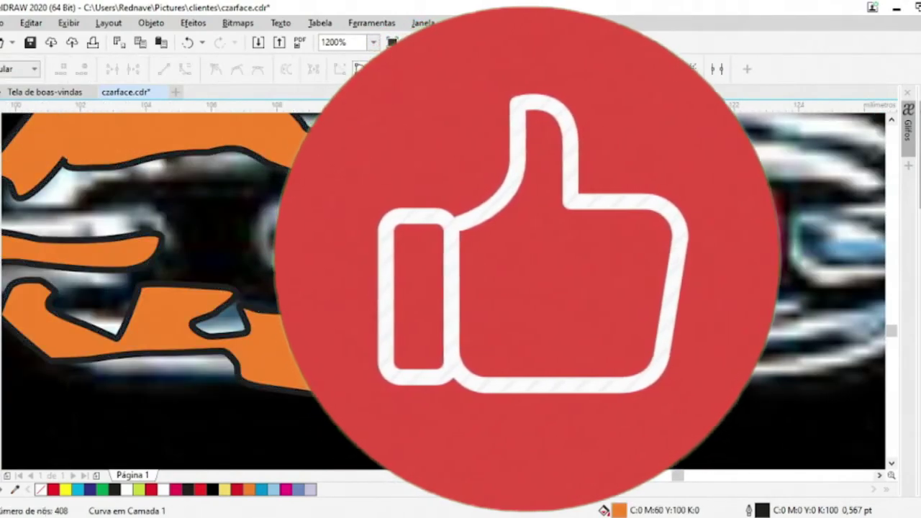
pyautogui.click(464, 221)
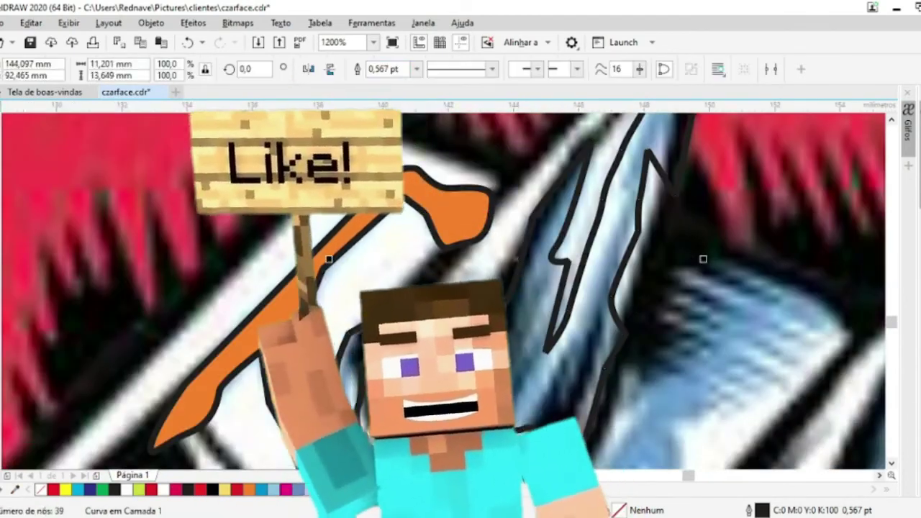
pyautogui.press('Escape')
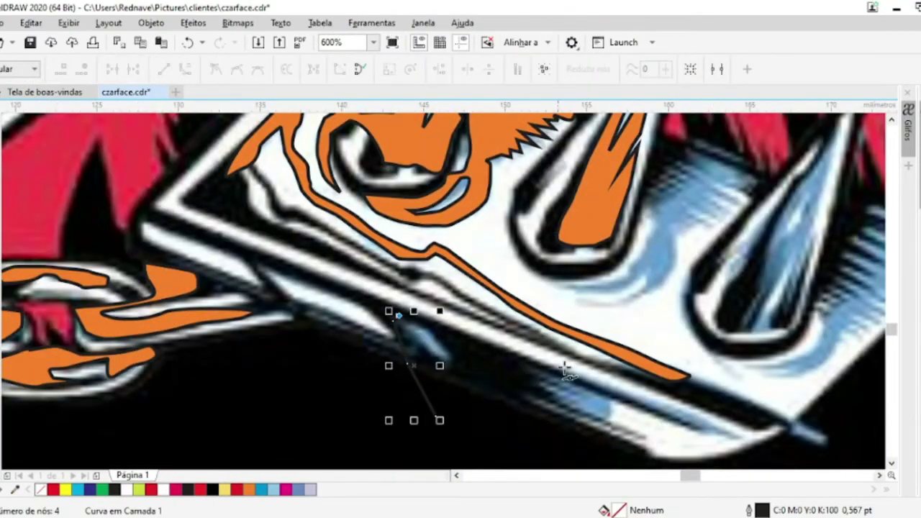
# Outline the highlight along the blade's lower edge and combine it with the orange shape
pyautogui.click(714, 423)
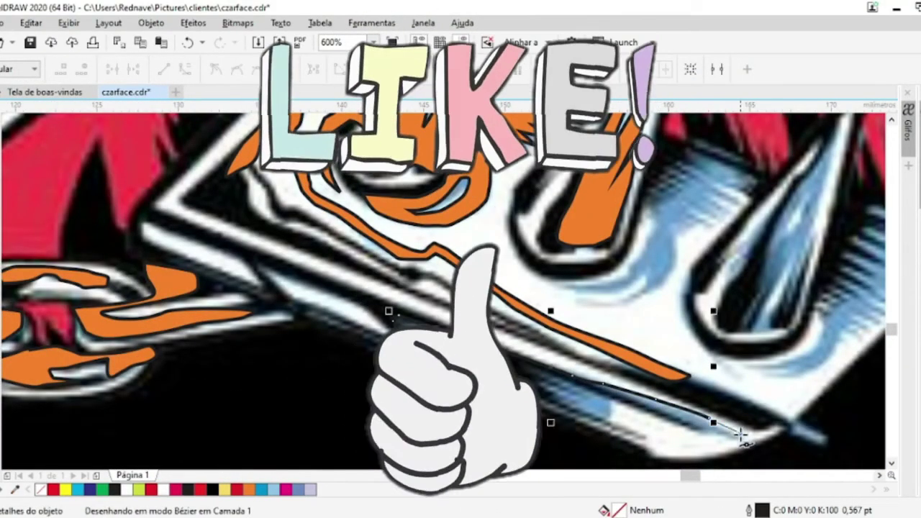
pyautogui.click(638, 418)
pyautogui.click(612, 402)
pyautogui.click(572, 375)
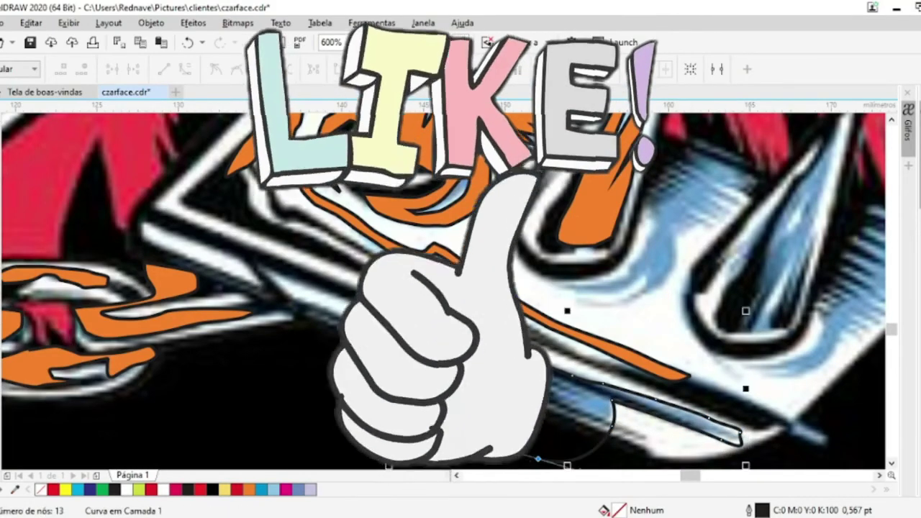
pyautogui.keyDown('shift'); pyautogui.click(360, 121); pyautogui.keyUp('shift')
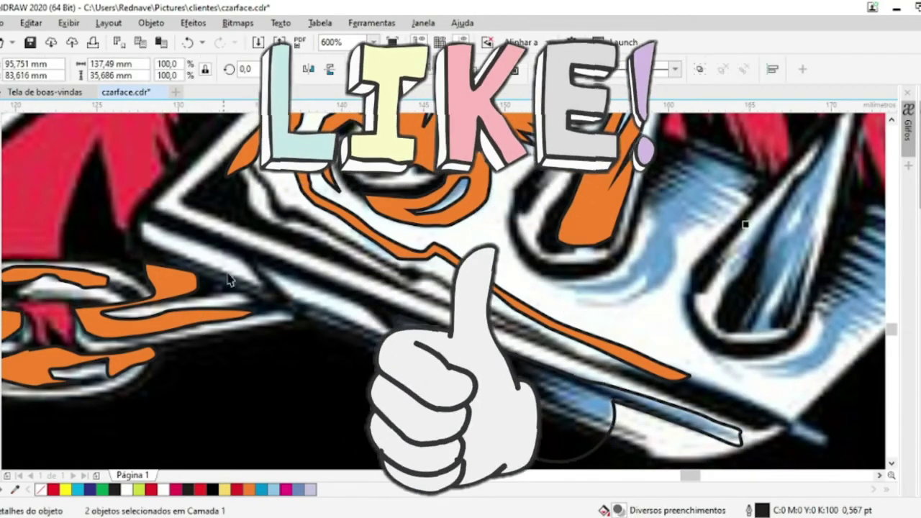
pyautogui.hotkey('ctrl', 'l')
# Combine the blade-tip outline into the orange shape and extend the spike outline
pyautogui.moveTo(395, 196); pyautogui.dragTo(45, 138)
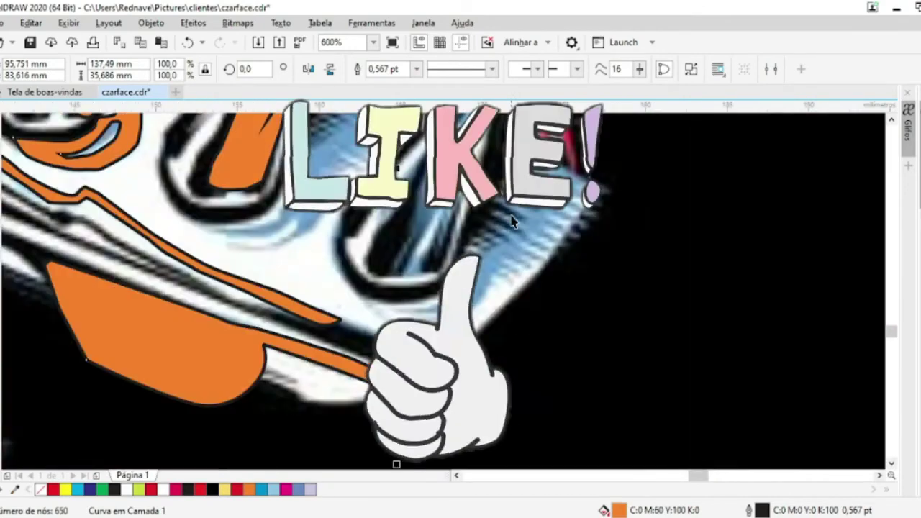
pyautogui.click(370, 475)
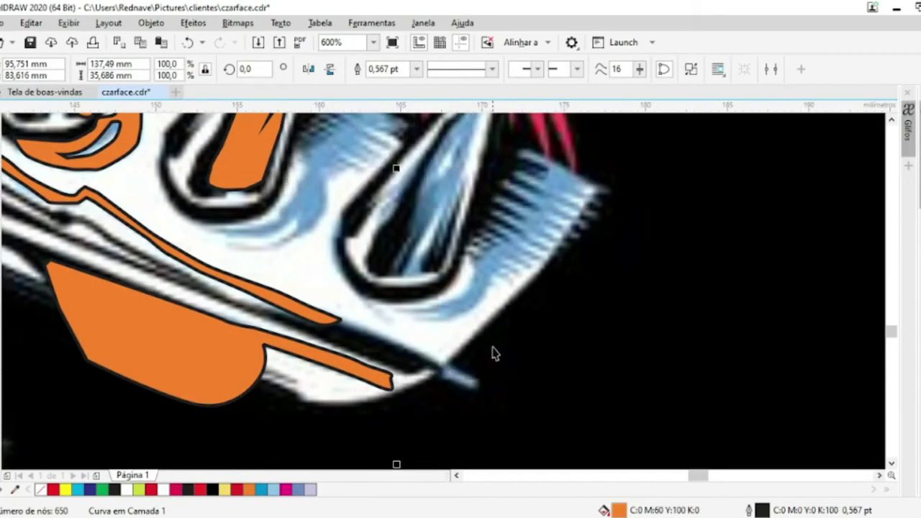
pyautogui.press('F10')
pyautogui.scroll(2, 432, 403)
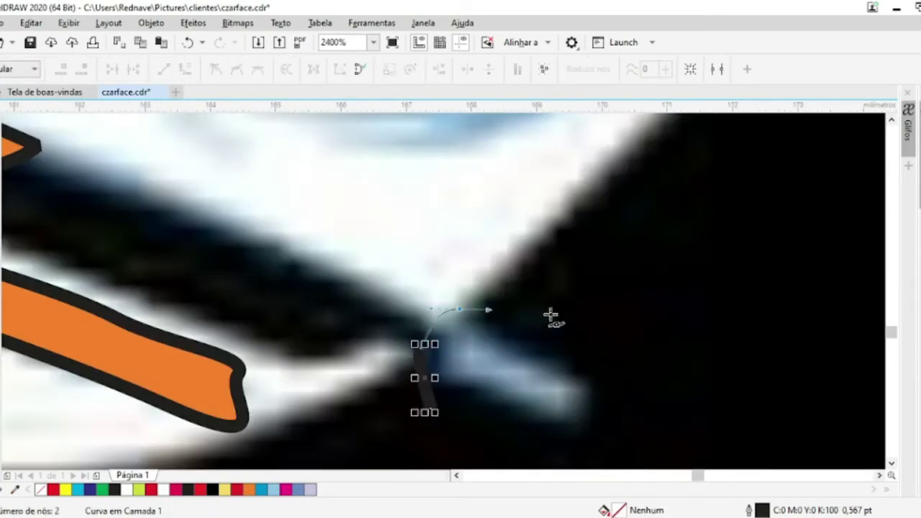
pyautogui.press('space')
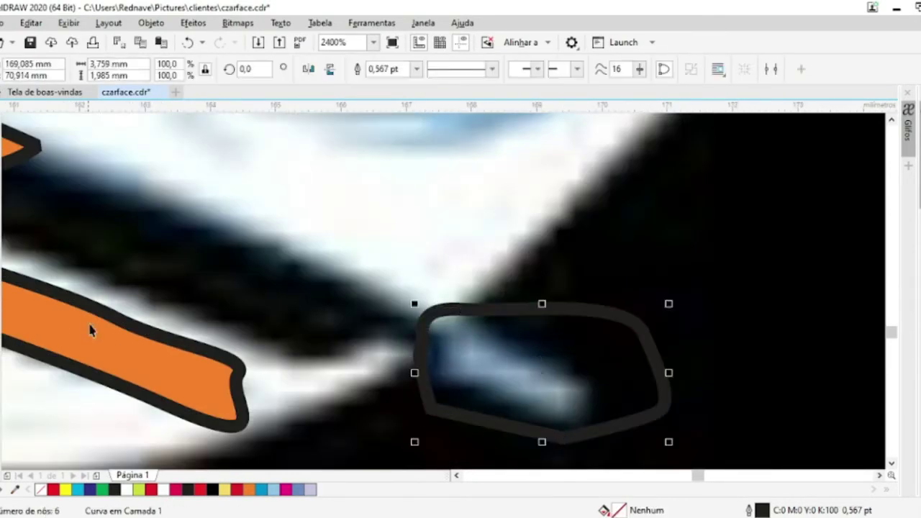
pyautogui.hotkey('ctrl', 'l')
pyautogui.scroll(-2, 490, 269)
pyautogui.scroll(1, 385, 307)
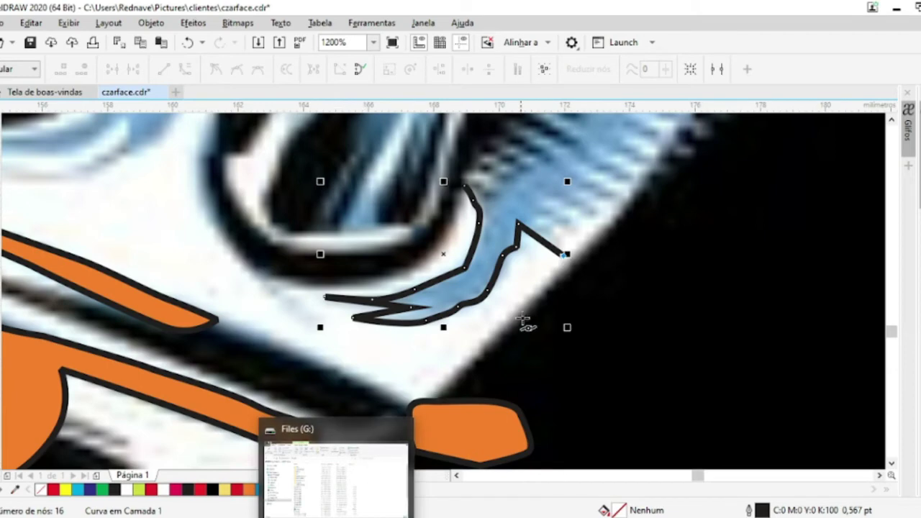
pyautogui.click(567, 254)
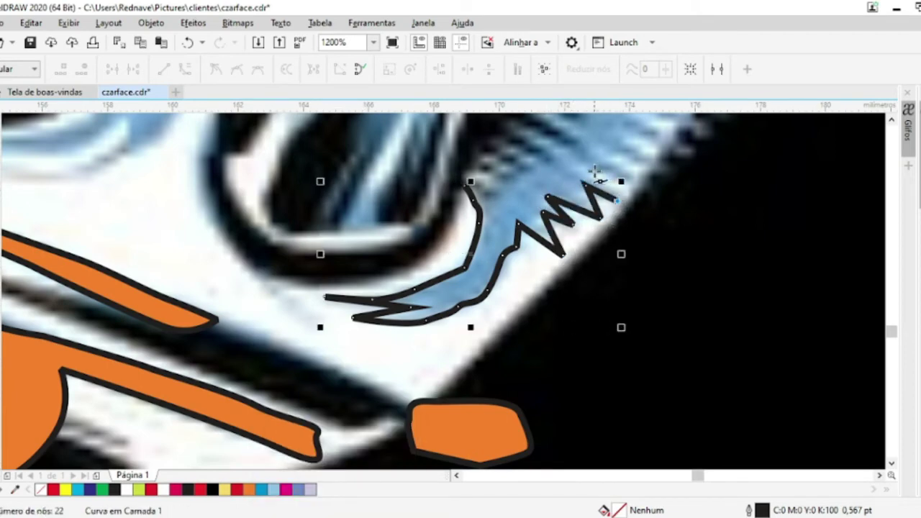
# Finish the zigzag edge outline and merge it into the orange shape
pyautogui.press('space')
pyautogui.scroll(-3, 655, 202)
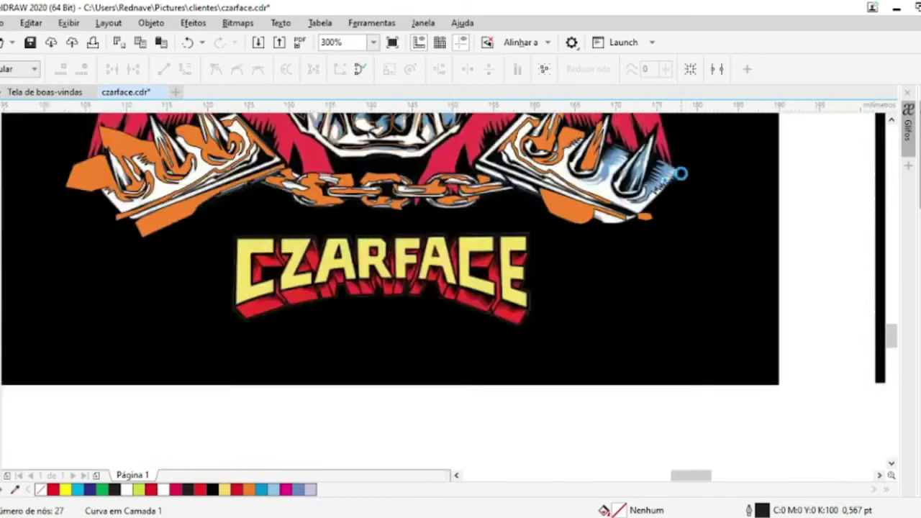
pyautogui.scroll(3, 661, 186)
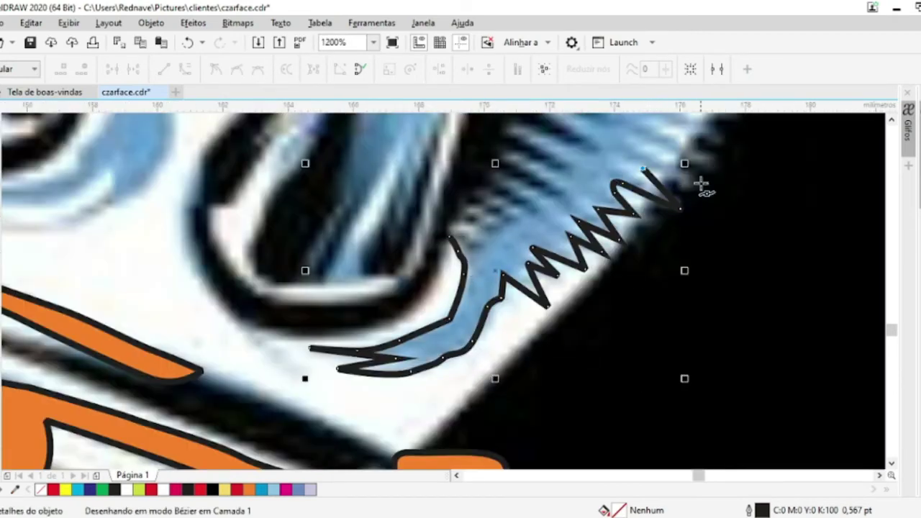
pyautogui.press('space')
pyautogui.scroll(-3, 680, 144)
pyautogui.scroll(3, 689, 216)
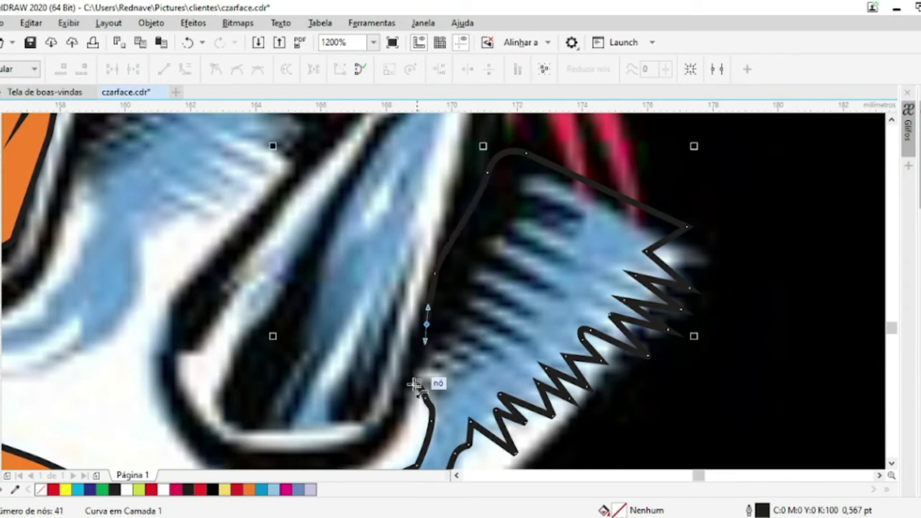
pyautogui.scroll(-3, 425, 341)
pyautogui.scroll(1, 432, 311)
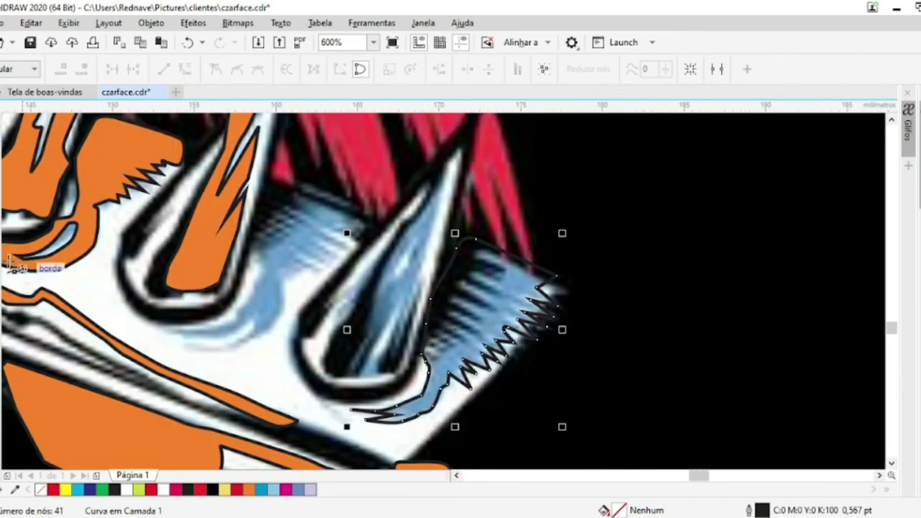
pyautogui.press('space')
pyautogui.click(387, 69)
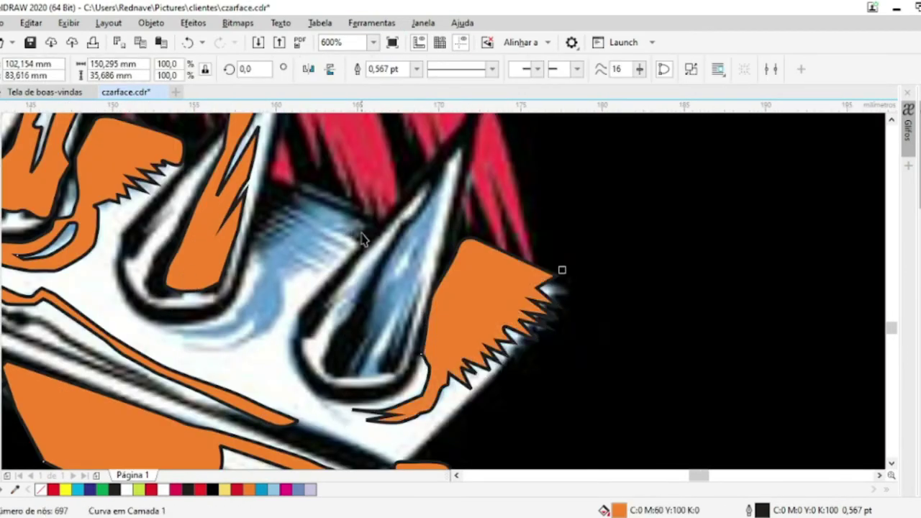
pyautogui.press('Escape')
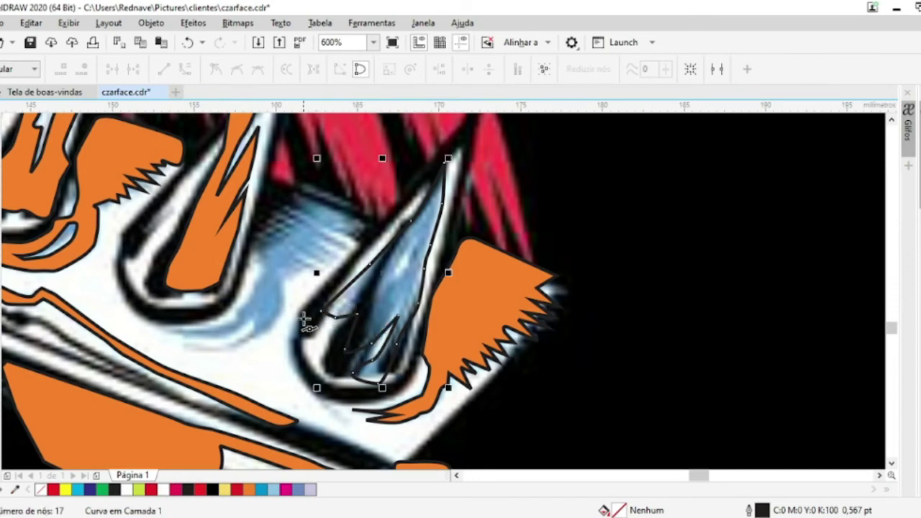
# Weld the spike outline into the orange shape
pyautogui.press('F5')
pyautogui.click(388, 68)
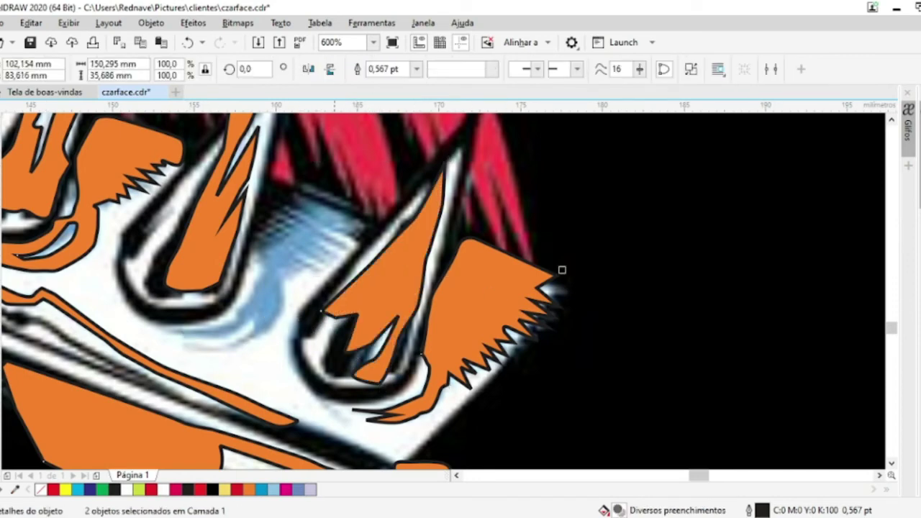
pyautogui.press('F10')
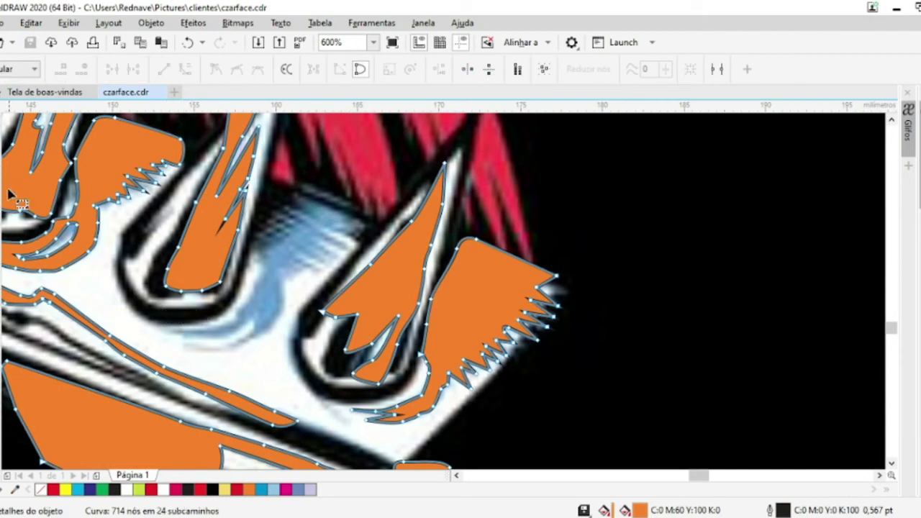
# Select the combined orange curve and drag its node up to the spike's tip
pyautogui.scroll(1, 240, 257)
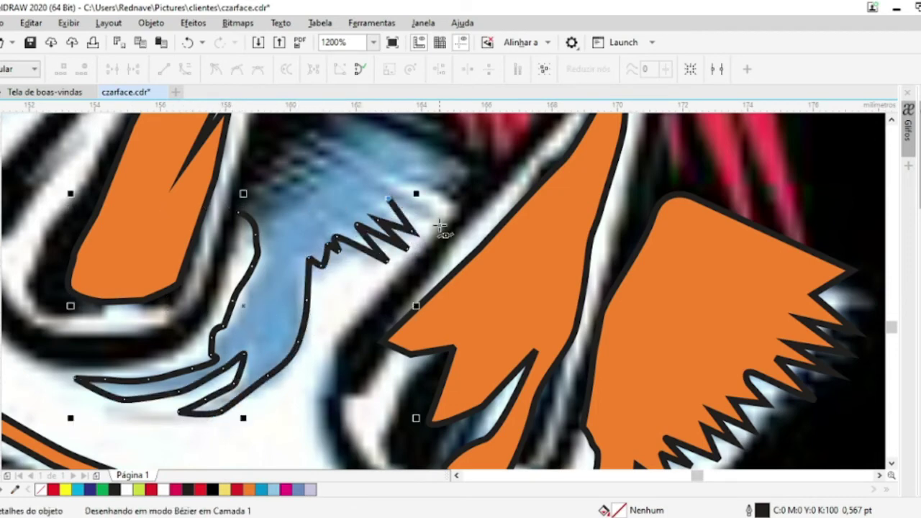
pyautogui.scroll(-2, 499, 167)
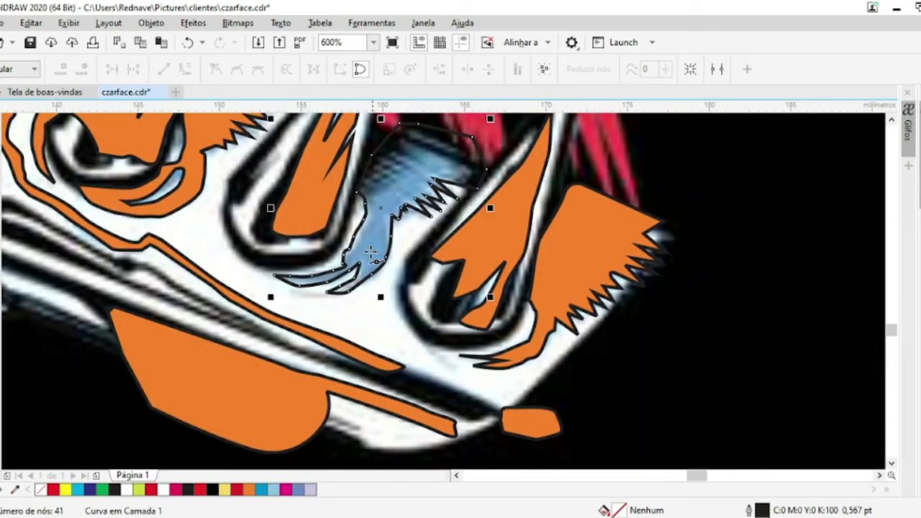
pyautogui.press('space')
pyautogui.click(427, 380)
pyautogui.scroll(-2, 427, 379)
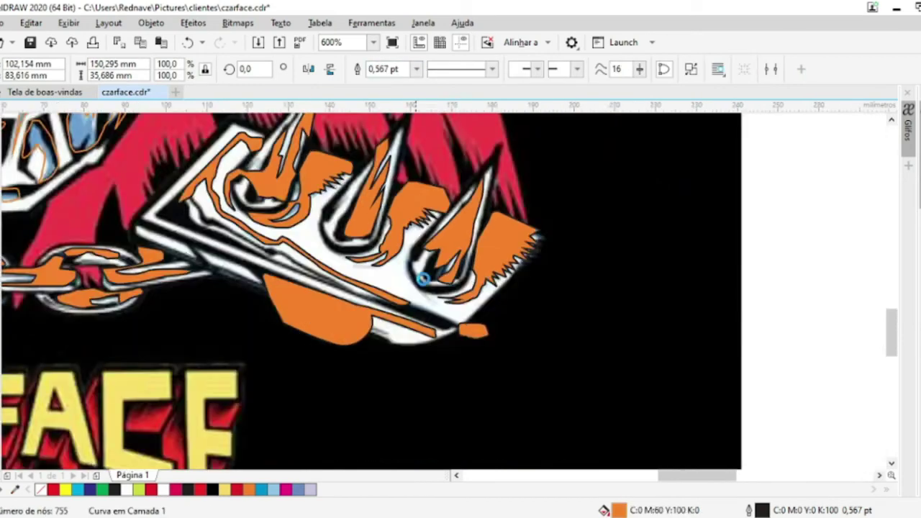
pyautogui.scroll(-2, 424, 287)
pyautogui.scroll(2, 344, 201)
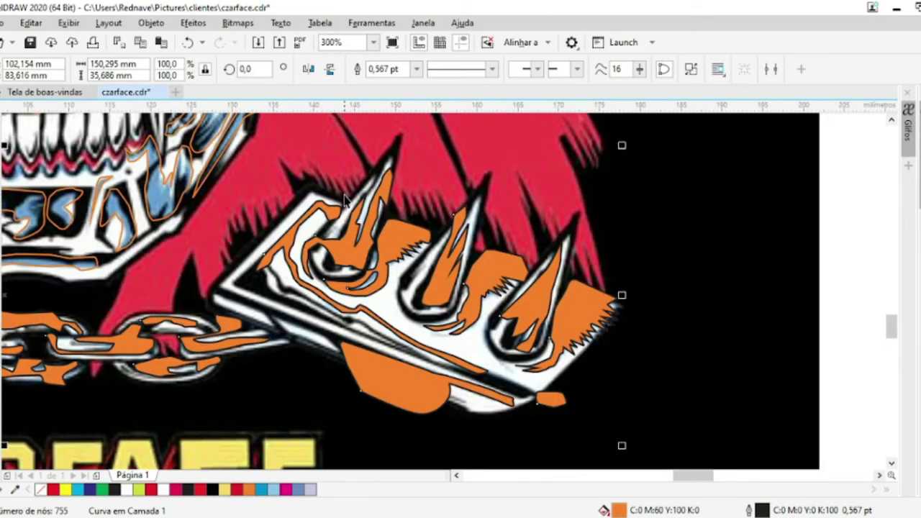
pyautogui.press('F10')
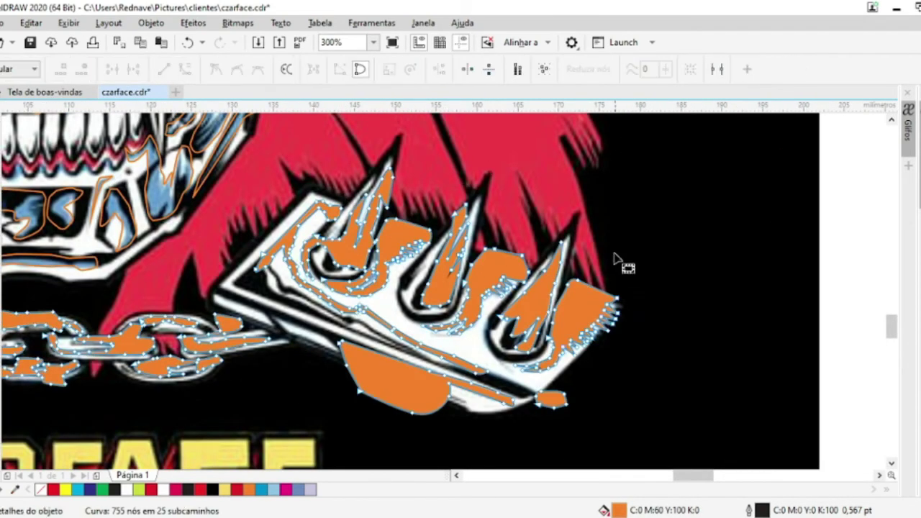
pyautogui.scroll(4, 616, 259)
pyautogui.moveTo(415, 228); pyautogui.dragTo(447, 196)
pyautogui.scroll(-4, 447, 197)
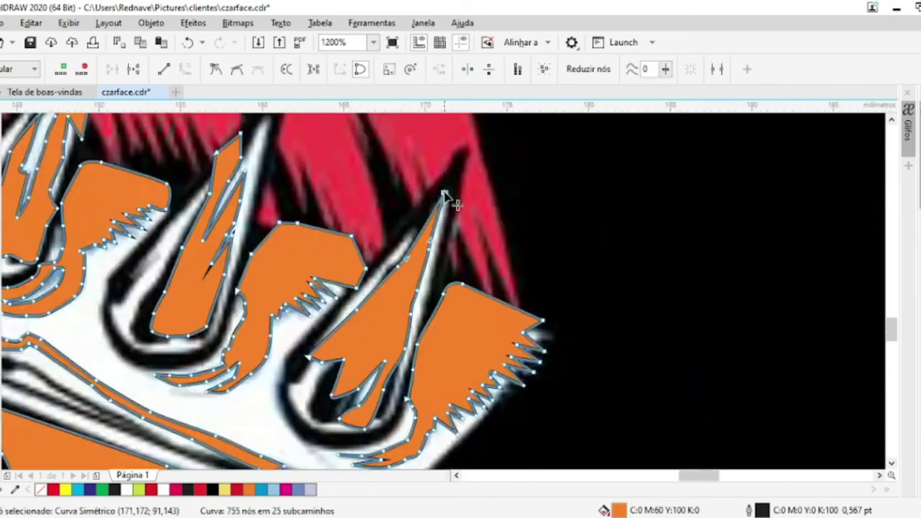
pyautogui.scroll(-4, 452, 204)
pyautogui.press('space')
# Move the orange highlight shape onto the vector copy of the artwork
pyautogui.scroll(-3, 360, 216)
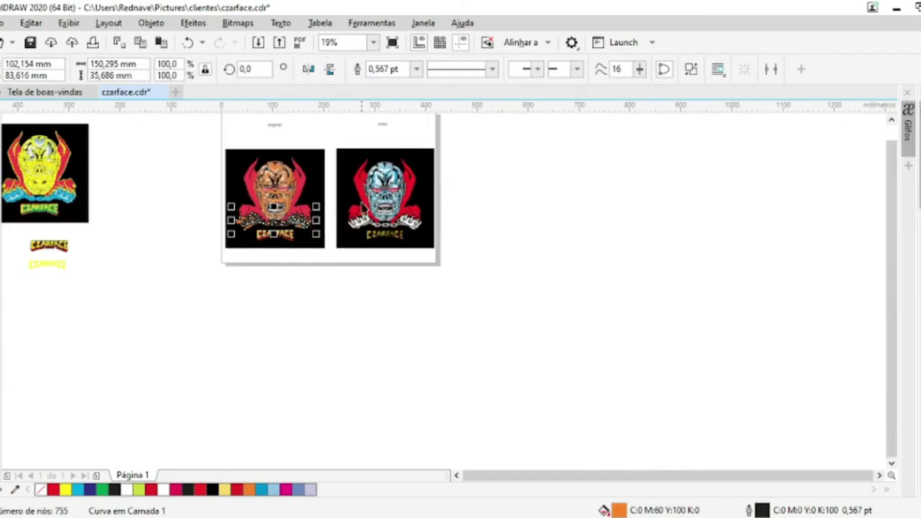
pyautogui.scroll(3, 303, 222)
pyautogui.moveTo(301, 221); pyautogui.dragTo(758, 230)
pyautogui.scroll(4, 745, 225)
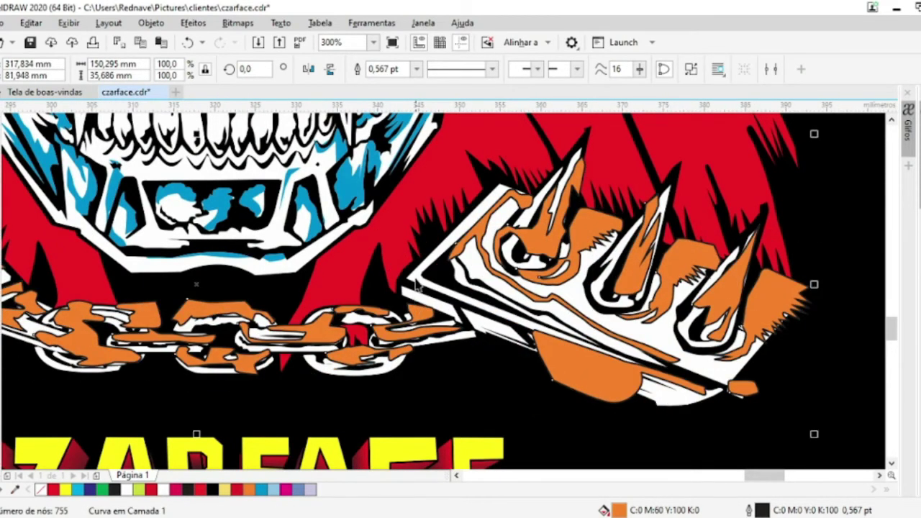
pyautogui.scroll(-4, 416, 284)
pyautogui.scroll(4, 616, 295)
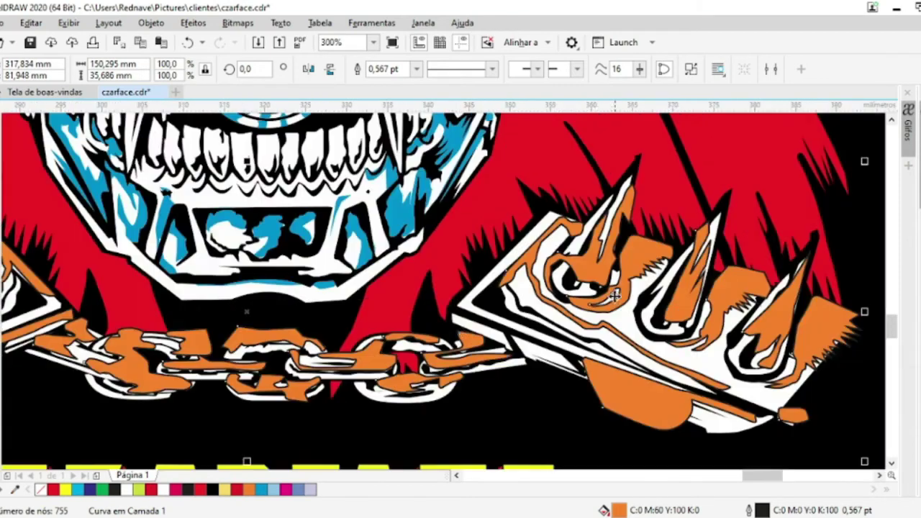
# Intersect the two knuckle shapes into a new curve and delete the orange tracing shape
pyautogui.keyDown('shift'); pyautogui.click(464, 310); pyautogui.keyUp('shift')
pyautogui.click(430, 70)
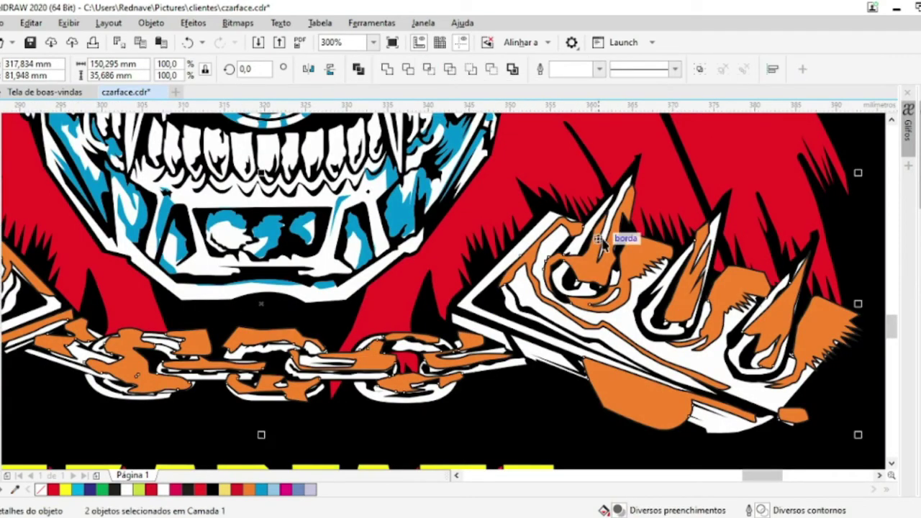
pyautogui.click(650, 207)
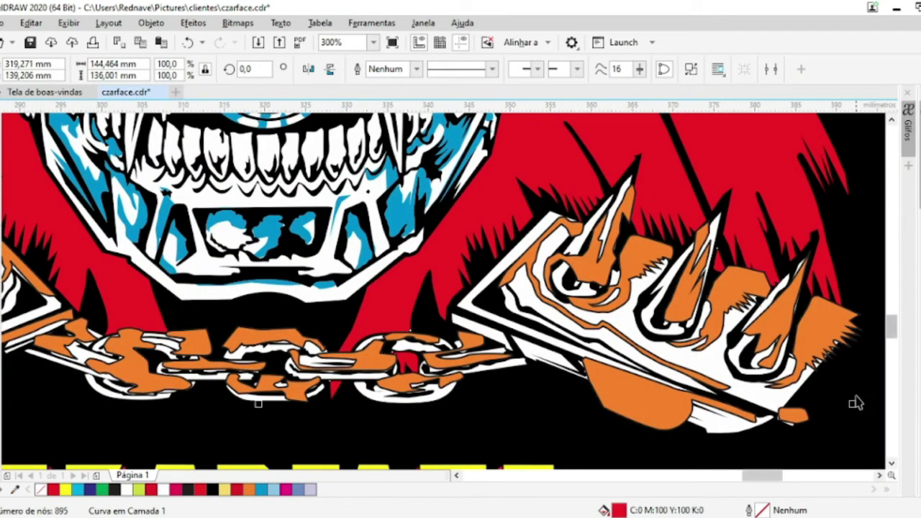
pyautogui.click(658, 417)
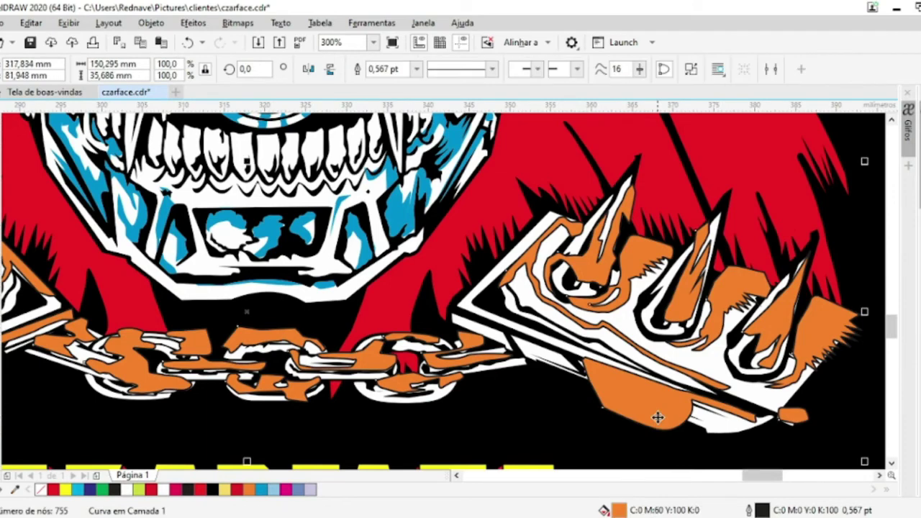
pyautogui.press('Delete')
# Copy only the fill from the skull's blue gradient onto the black knuckle and chain curve
pyautogui.click(830, 338)
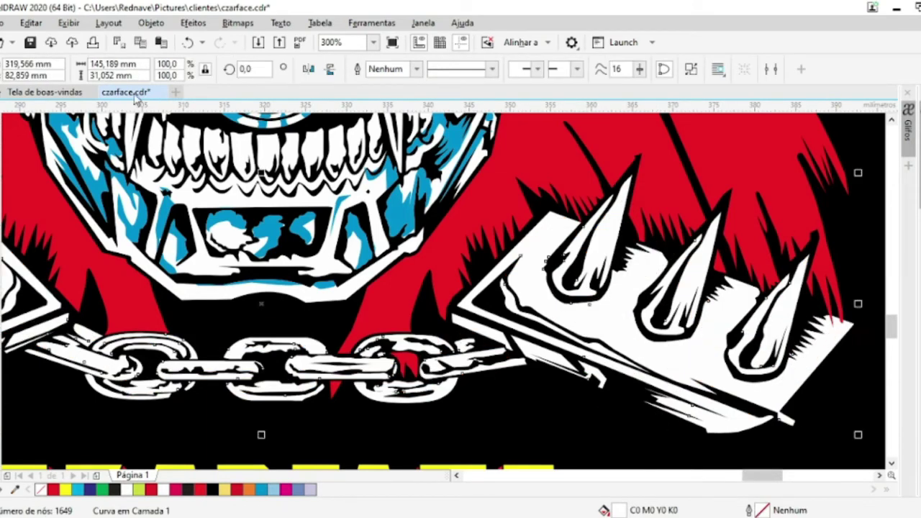
pyautogui.click(31, 23)
pyautogui.click(72, 124)
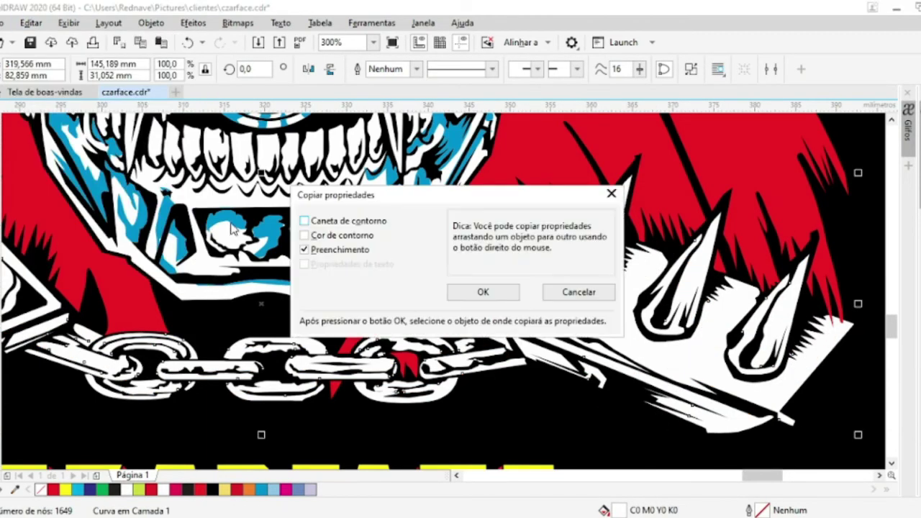
pyautogui.click(479, 298)
pyautogui.click(273, 229)
pyautogui.scroll(-3, 274, 230)
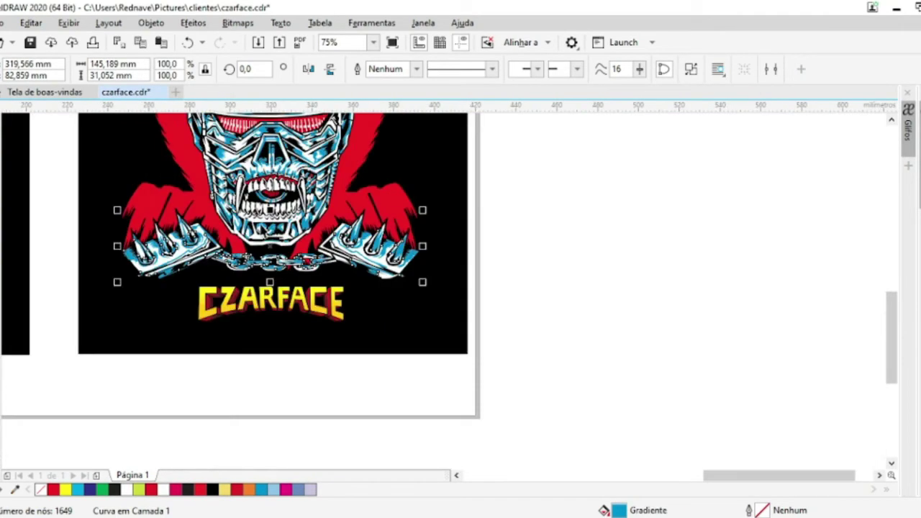
pyautogui.scroll(3, 328, 346)
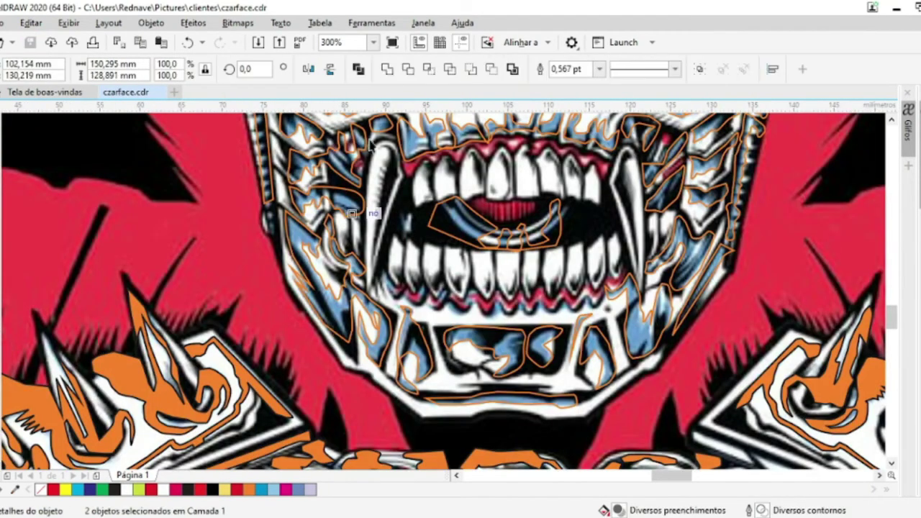
# Draw freehand loops around the first gaps under the teeth, including the diagonal and S-shaped ones
pyautogui.click(374, 214)
pyautogui.scroll(3, 393, 291)
pyautogui.click(28, 190)
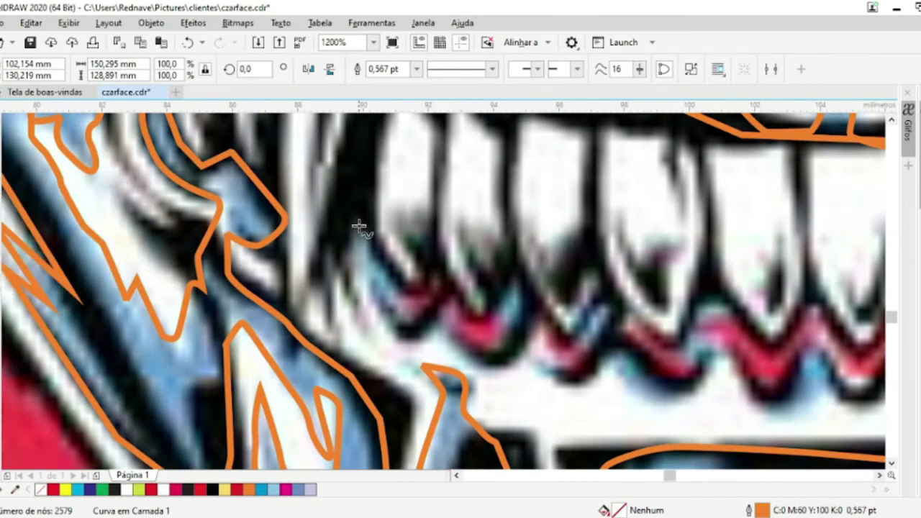
pyautogui.moveTo(353, 223); pyautogui.dragTo(398, 292)
pyautogui.moveTo(489, 282); pyautogui.dragTo(497, 274)
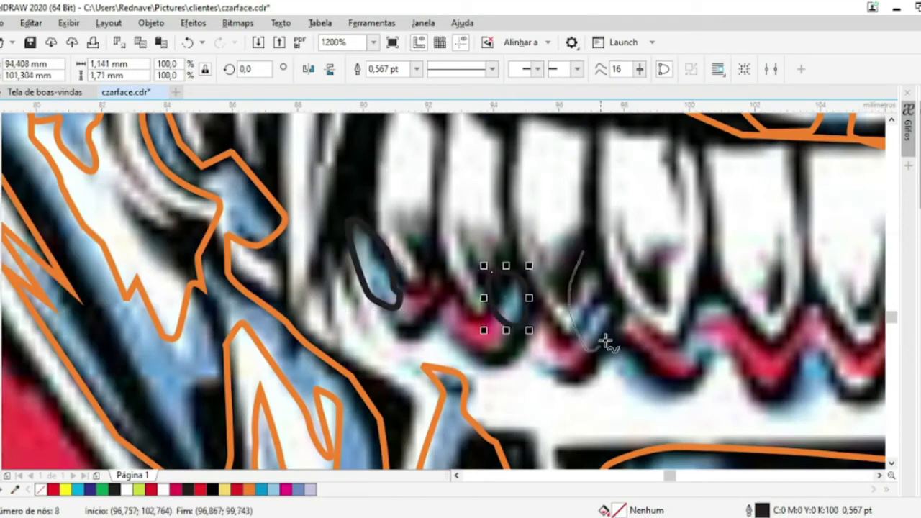
pyautogui.moveTo(590, 248); pyautogui.dragTo(598, 251)
pyautogui.moveTo(517, 350)
pyautogui.mouseDown()
pyautogui.moveTo(565, 386)
pyautogui.moveTo(520, 344)
pyautogui.mouseUp()
pyautogui.moveTo(601, 366); pyautogui.dragTo(677, 395)
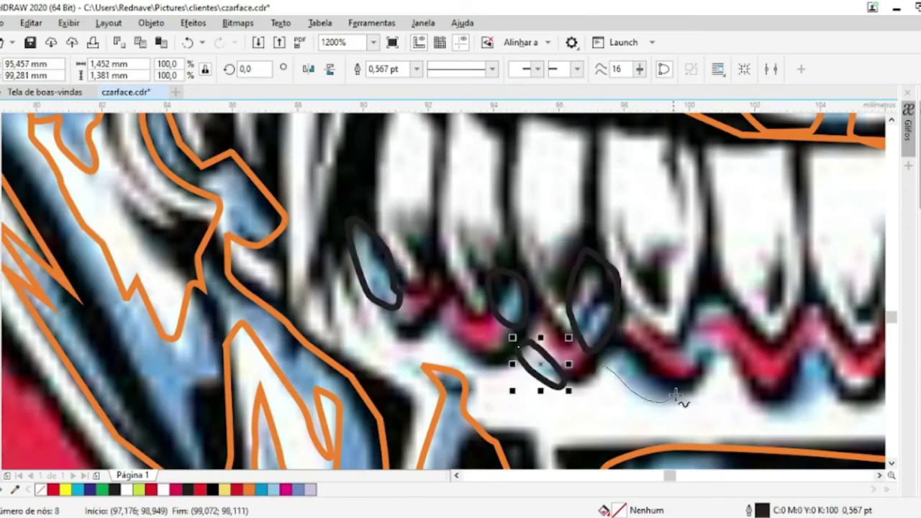
pyautogui.moveTo(592, 371); pyautogui.dragTo(594, 367)
pyautogui.moveTo(716, 281); pyautogui.dragTo(704, 371)
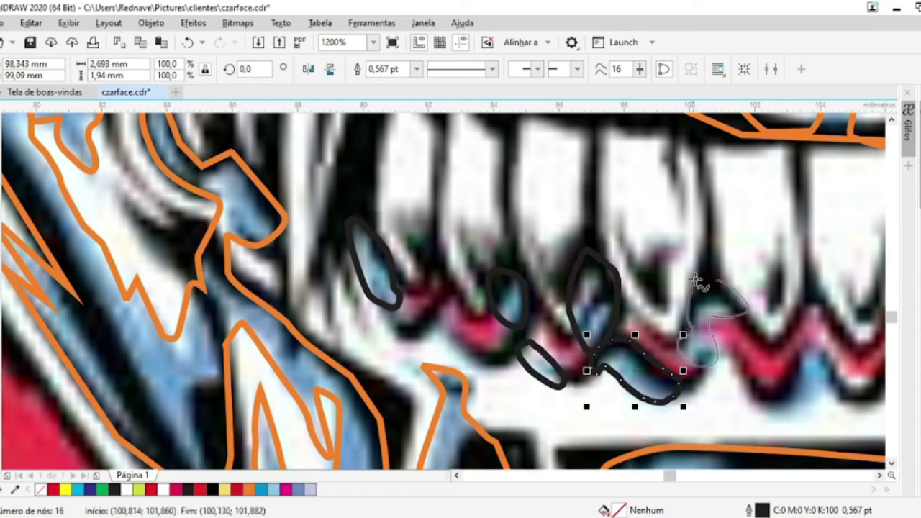
pyautogui.moveTo(696, 281); pyautogui.dragTo(697, 282)
# Outline further small gum gaps with freehand loops along the gum line
pyautogui.scroll(-2, 696, 282)
pyautogui.scroll(2, 329, 308)
pyautogui.moveTo(425, 329); pyautogui.dragTo(499, 310)
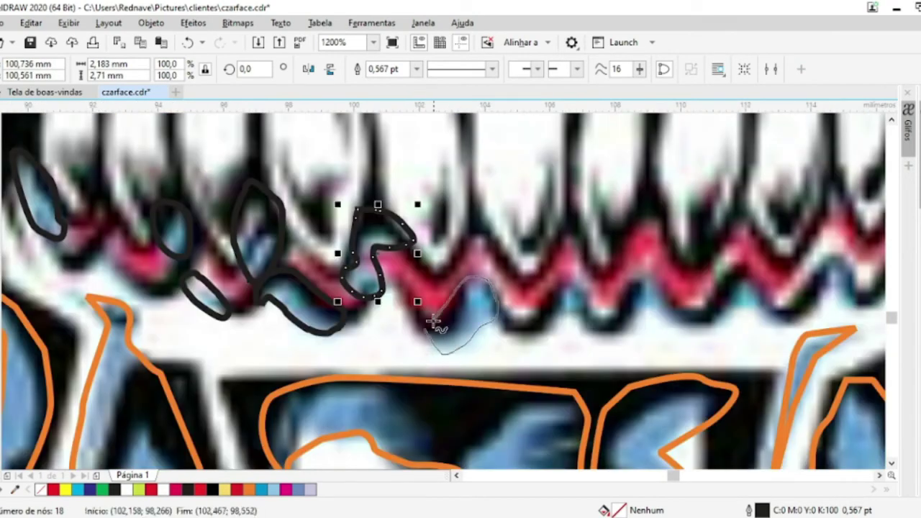
pyautogui.moveTo(435, 323); pyautogui.dragTo(432, 327)
pyautogui.moveTo(550, 283); pyautogui.dragTo(547, 295)
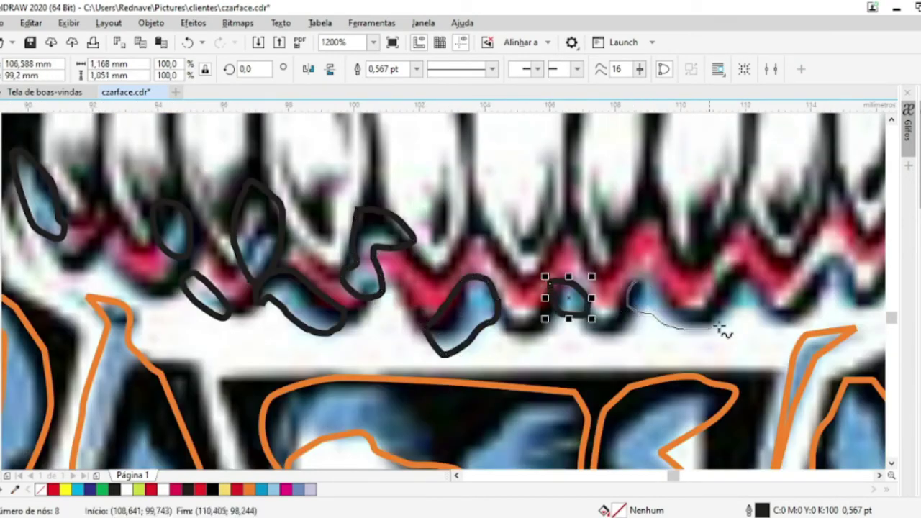
pyautogui.moveTo(644, 282); pyautogui.dragTo(646, 284)
pyautogui.scroll(-2, 645, 283)
pyautogui.scroll(2, 518, 288)
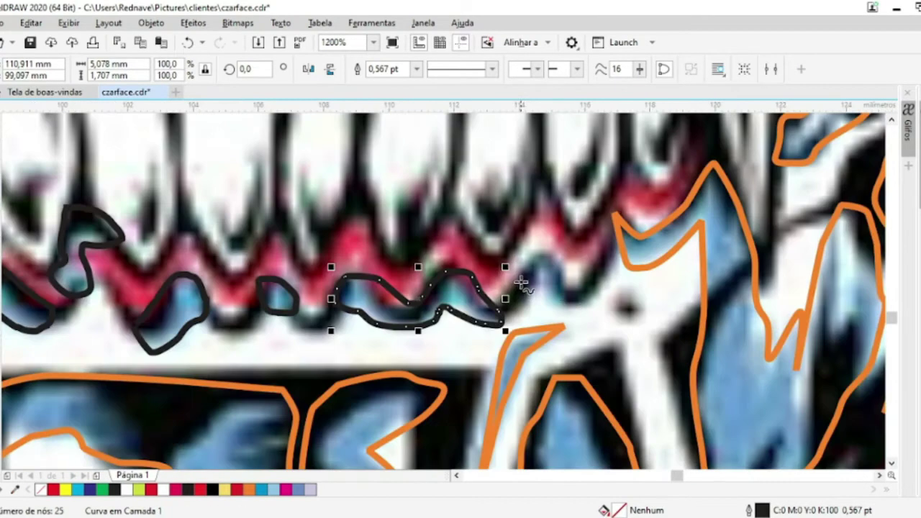
pyautogui.scroll(1, 518, 281)
# Outline the last stretch of gum and select all the black gum loops
pyautogui.moveTo(504, 280); pyautogui.dragTo(565, 220)
pyautogui.moveTo(517, 291); pyautogui.dragTo(520, 294)
pyautogui.scroll(-2, 545, 301)
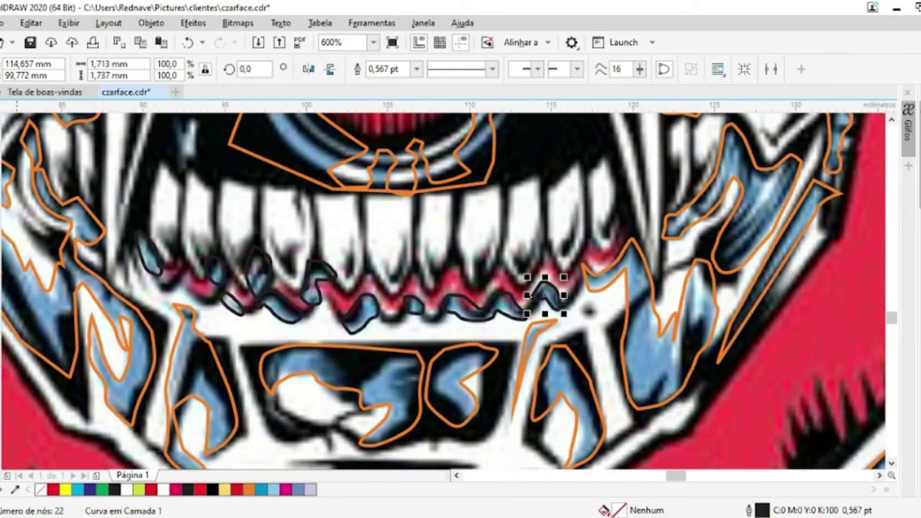
pyautogui.keyDown('shift'); pyautogui.click(334, 313); pyautogui.keyUp('shift')
pyautogui.keyDown('shift'); pyautogui.click(256, 271); pyautogui.keyUp('shift')
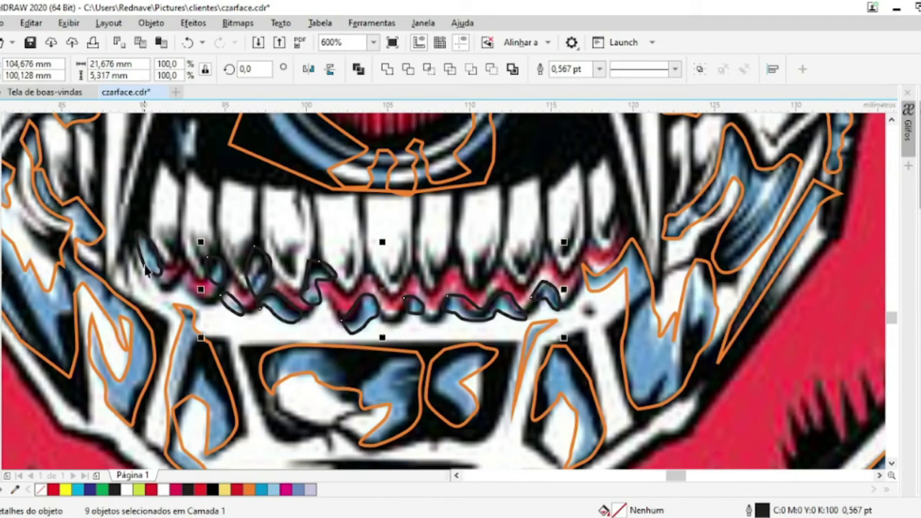
# Combine the gum loops, including the left one, into a single curve and check its nodes
pyautogui.keyDown('shift'); pyautogui.click(146, 269); pyautogui.keyUp('shift')
pyautogui.click(388, 68)
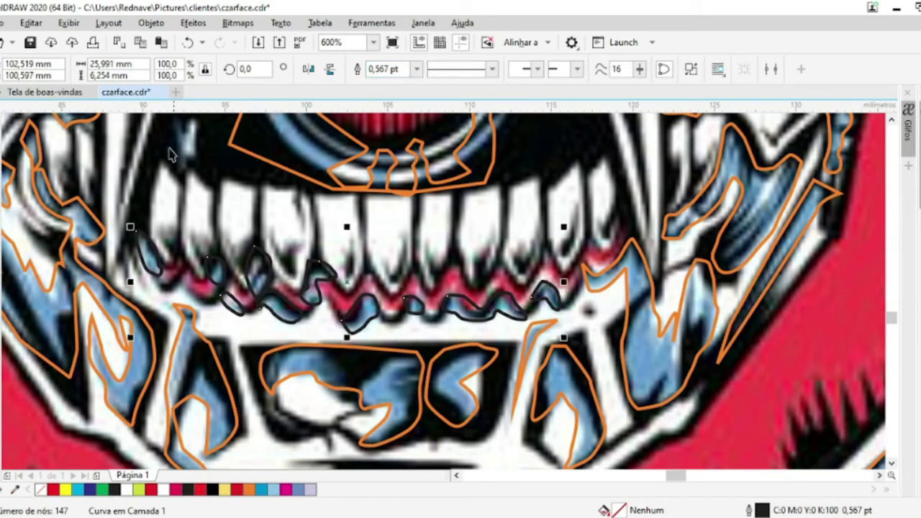
pyautogui.scroll(2, 216, 144)
pyautogui.press('F10')
pyautogui.scroll(-4, 213, 189)
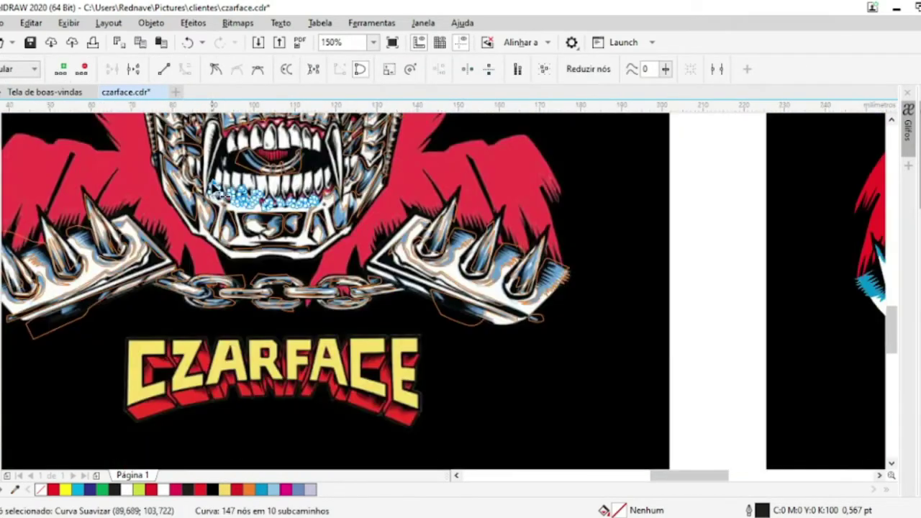
pyautogui.press('space')
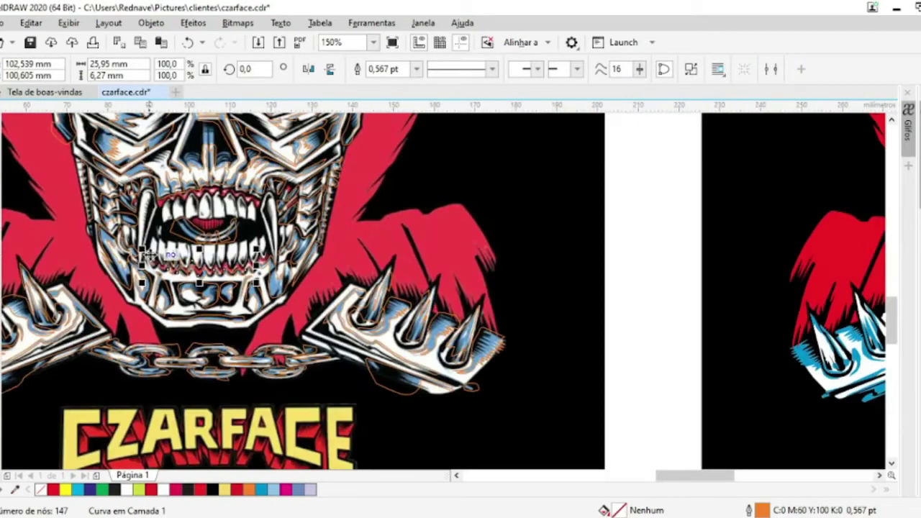
# Drag a test copy of the teeth outline onto the traced skull's teeth, then delete it
pyautogui.moveTo(175, 252); pyautogui.dragTo(760, 267)
pyautogui.hscroll(5, 413, 329)
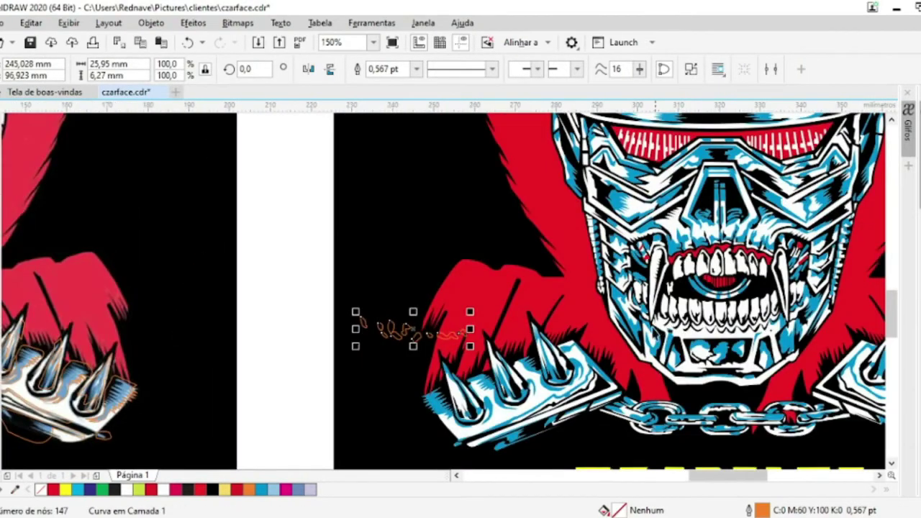
pyautogui.moveTo(360, 316); pyautogui.dragTo(655, 312)
pyautogui.scroll(3, 655, 312)
pyautogui.scroll(3, 654, 298)
pyautogui.scroll(-3, 599, 256)
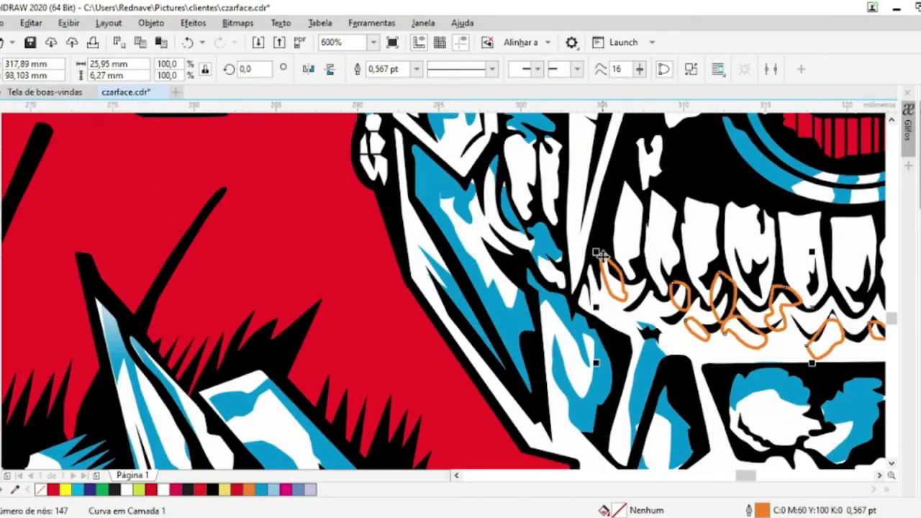
pyautogui.keyDown('shift'); pyautogui.click(610, 324); pyautogui.keyUp('shift')
pyautogui.press('Delete')
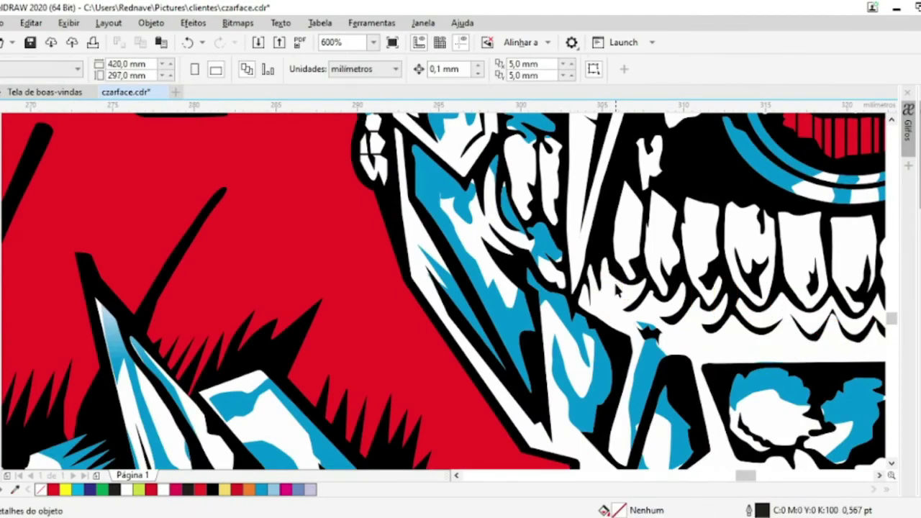
# Select the orange tracing over the original teeth together with the gum outline
pyautogui.click(610, 324)
pyautogui.keyDown('shift'); pyautogui.click(414, 180); pyautogui.keyUp('shift')
pyautogui.scroll(-3, 414, 180)
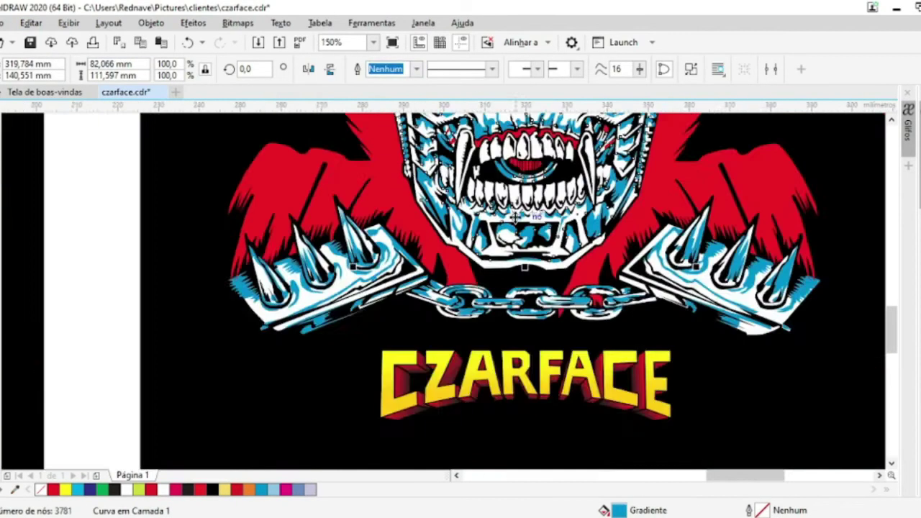
pyautogui.scroll(3, 394, 243)
pyautogui.scroll(2, 395, 243)
pyautogui.click(449, 278)
pyautogui.keyDown('shift'); pyautogui.click(444, 305); pyautogui.keyUp('shift')
# Combine the orange tracing with the gum outline, then begin outlining the red gum sections between teeth
pyautogui.hotkey('ctrl', 'l')
pyautogui.scroll(1, 479, 327)
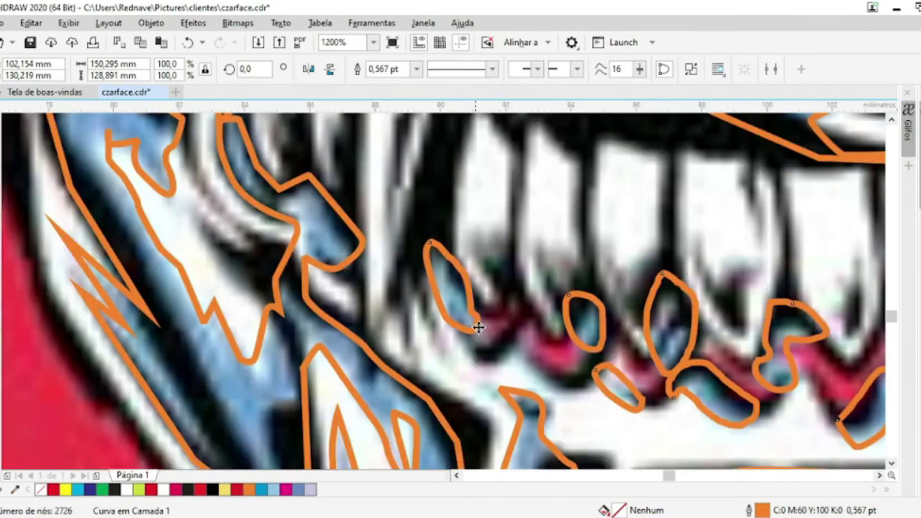
pyautogui.moveTo(513, 290); pyautogui.dragTo(508, 344)
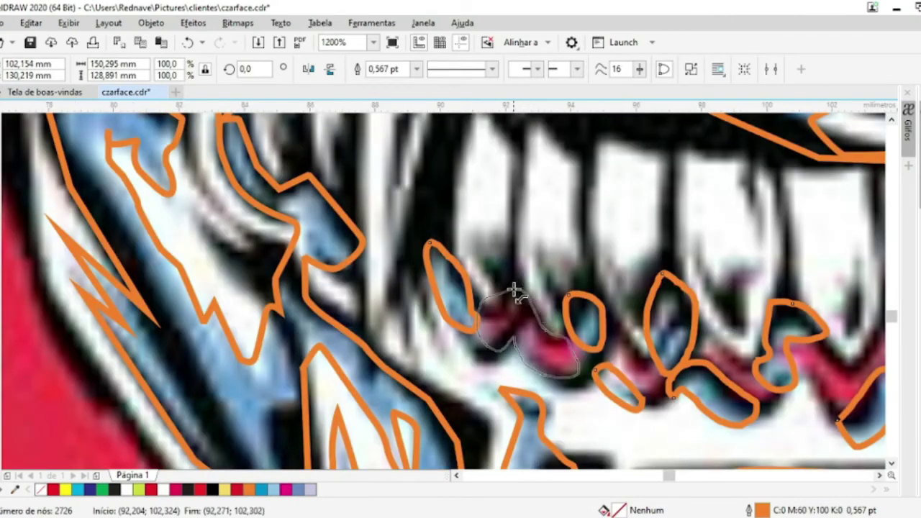
pyautogui.moveTo(514, 290); pyautogui.dragTo(513, 291)
pyautogui.moveTo(629, 337); pyautogui.dragTo(630, 337)
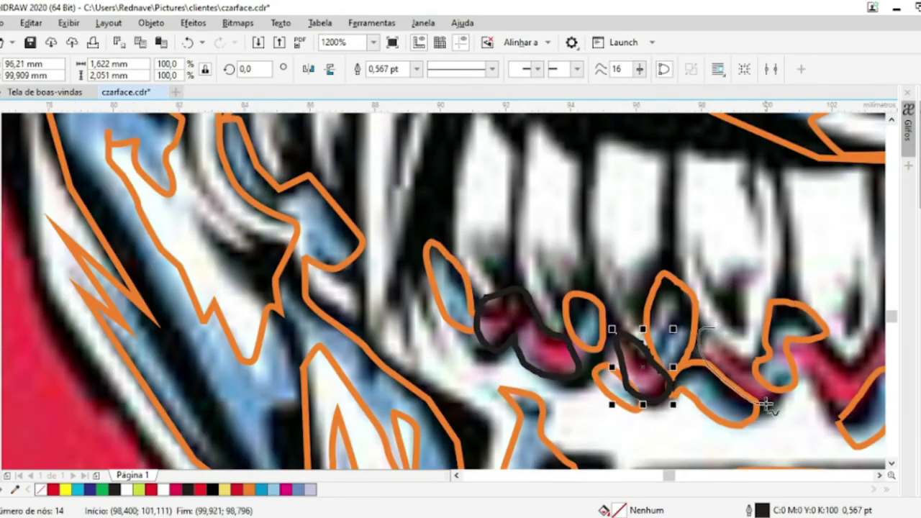
pyautogui.moveTo(717, 332); pyautogui.dragTo(719, 333)
pyautogui.scroll(-3, 718, 333)
pyautogui.scroll(3, 541, 267)
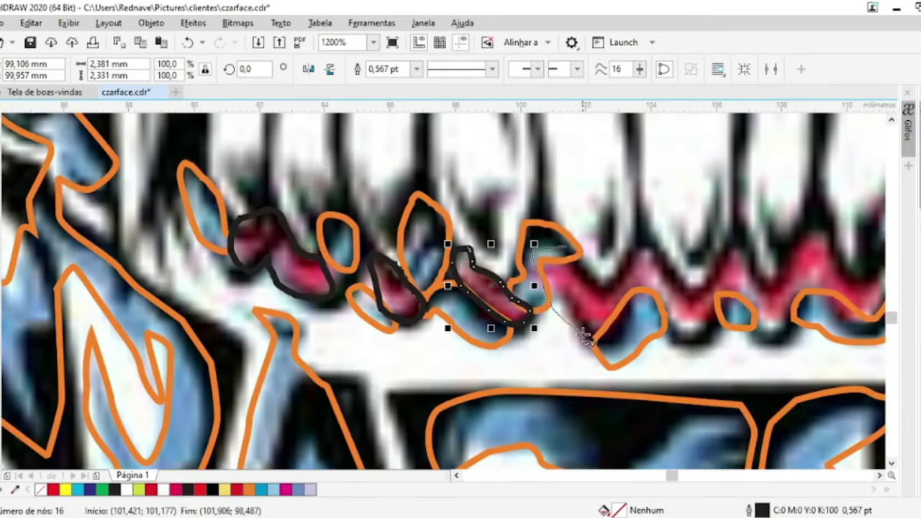
# Outline the remaining red gum sections and merge them into one pink-filled curve
pyautogui.moveTo(638, 237); pyautogui.dragTo(568, 247)
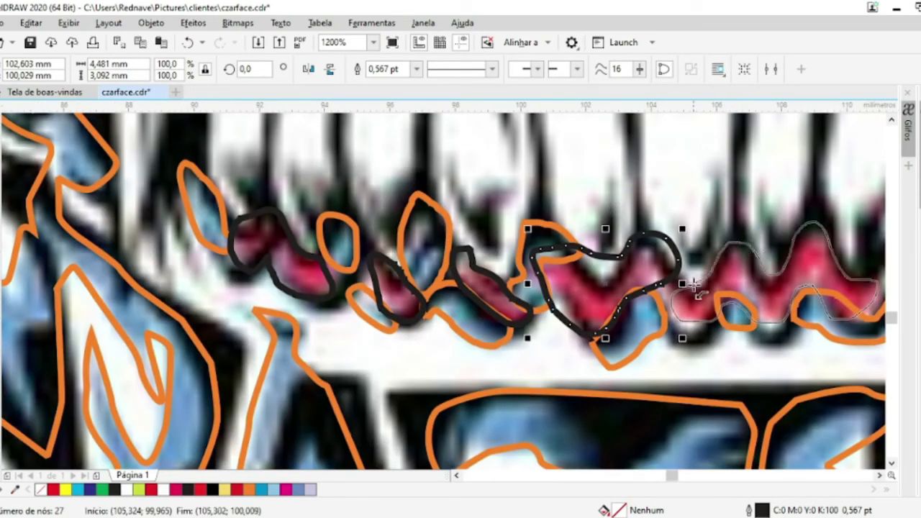
pyautogui.moveTo(694, 284); pyautogui.dragTo(693, 287)
pyautogui.hscroll(5, 628, 247)
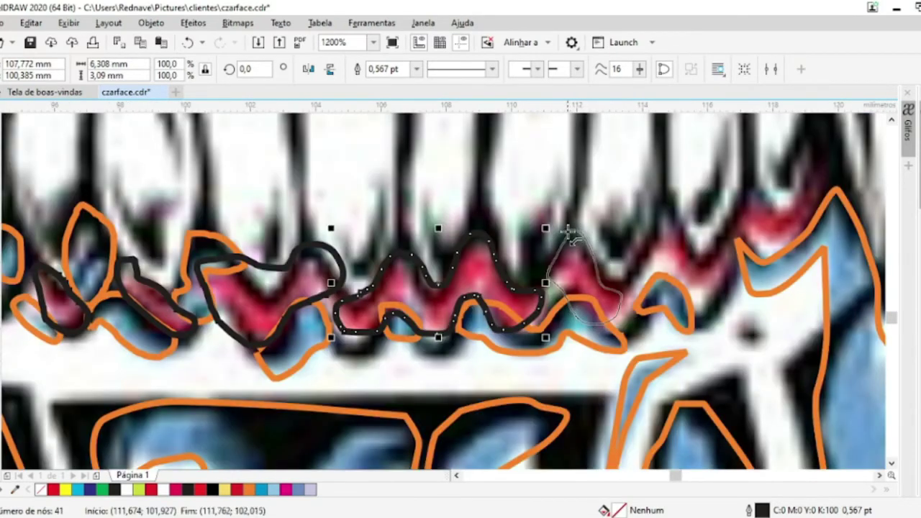
pyautogui.moveTo(569, 232); pyautogui.dragTo(573, 241)
pyautogui.moveTo(690, 217)
pyautogui.mouseDown()
pyautogui.moveTo(671, 259)
pyautogui.moveTo(693, 219)
pyautogui.mouseUp()
pyautogui.keyDown('shift'); pyautogui.click(580, 288); pyautogui.keyUp('shift')
pyautogui.keyDown('shift'); pyautogui.click(62, 312); pyautogui.keyUp('shift')
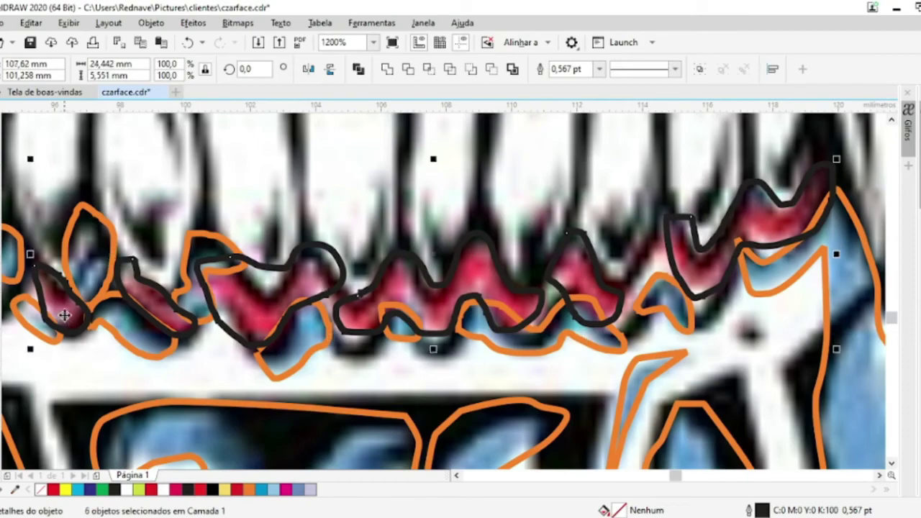
pyautogui.hotkey('ctrl', 'l')
# Undo the pink gum combine and move the pink gum outline onto the vector teeth
pyautogui.hscroll(-5, 396, 286)
pyautogui.scroll(1, 372, 310)
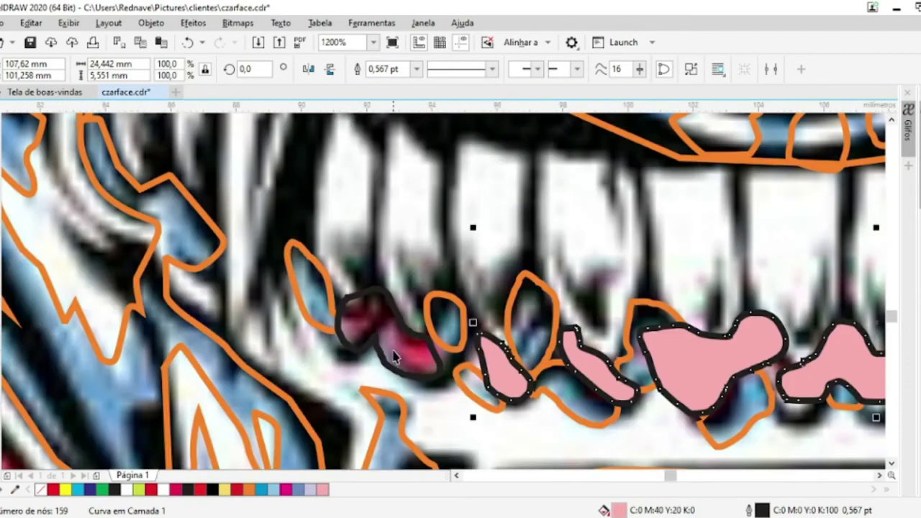
pyautogui.hotkey('ctrl', 'z')
pyautogui.scroll(-8, 366, 263)
pyautogui.scroll(8, 362, 257)
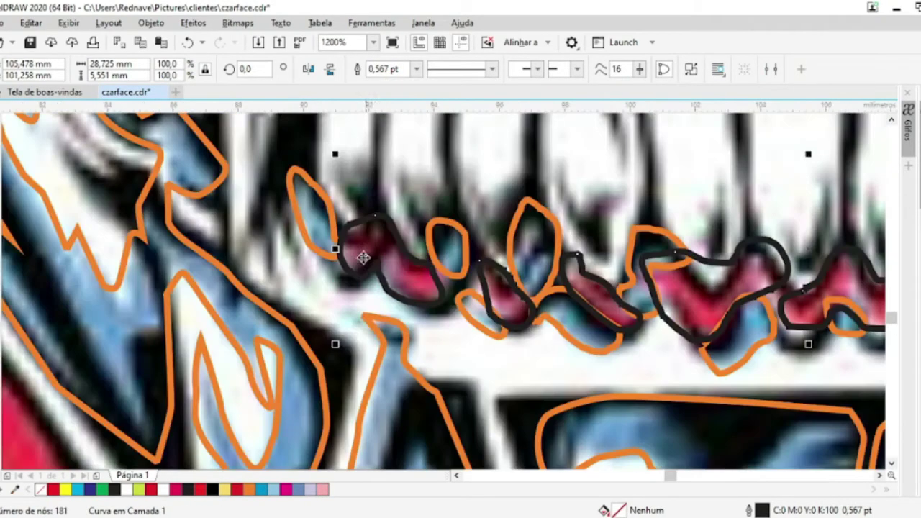
pyautogui.scroll(-4, 362, 257)
pyautogui.scroll(-4, 362, 257)
pyautogui.scroll(4, 820, 260)
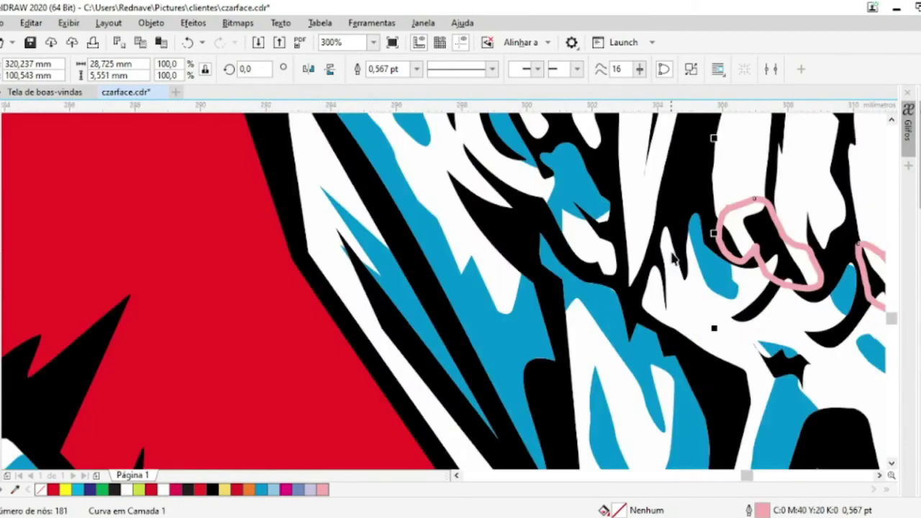
pyautogui.scroll(4, 821, 261)
pyautogui.moveTo(655, 216)
pyautogui.mouseDown()
pyautogui.moveTo(652, 265)
pyautogui.moveTo(637, 267)
pyautogui.mouseUp()
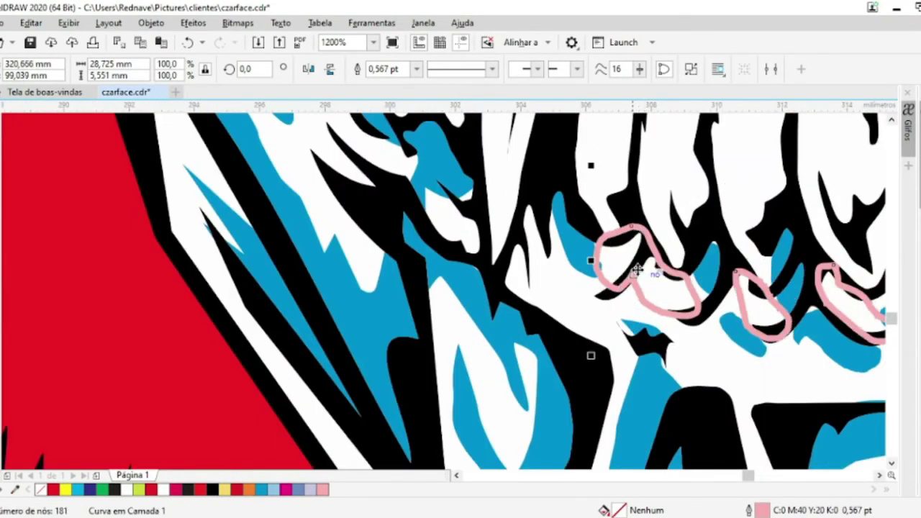
# Trim the black teeth shape and the red shape with the pink gum curve
pyautogui.keyDown('shift'); pyautogui.click(541, 286); pyautogui.keyUp('shift')
pyautogui.click(408, 72)
pyautogui.click(619, 247)
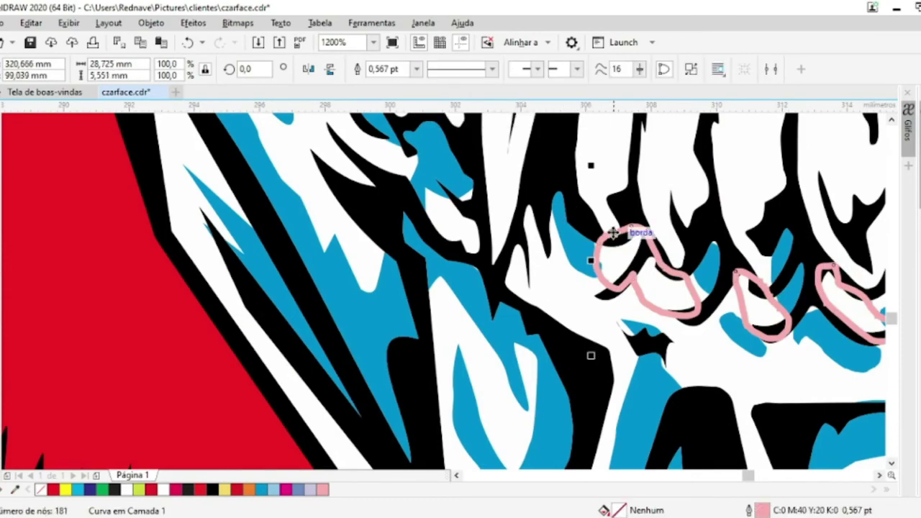
pyautogui.scroll(-4, 607, 232)
pyautogui.click(407, 72)
pyautogui.scroll(-4, 802, 255)
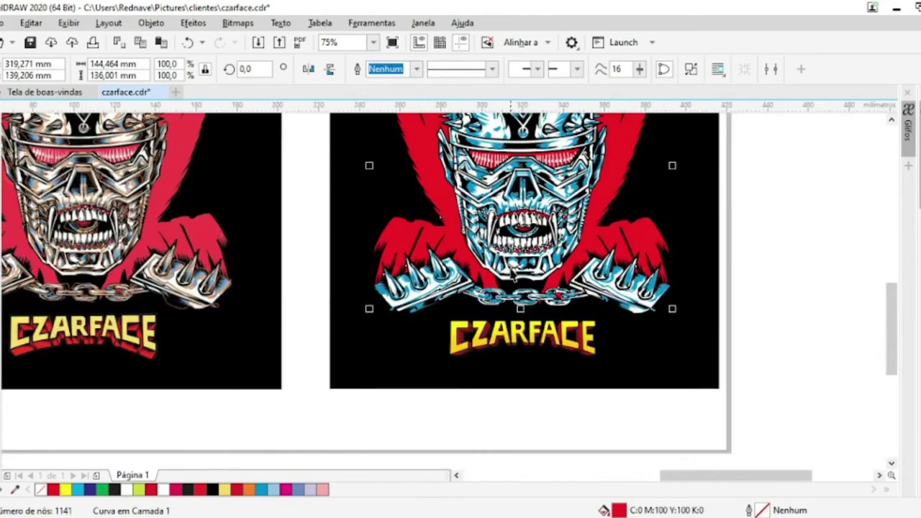
pyautogui.click(802, 254)
# Select the traced teeth curve and begin freehand drawing on the gum highlight
pyautogui.scroll(4, 802, 255)
pyautogui.click(96, 364)
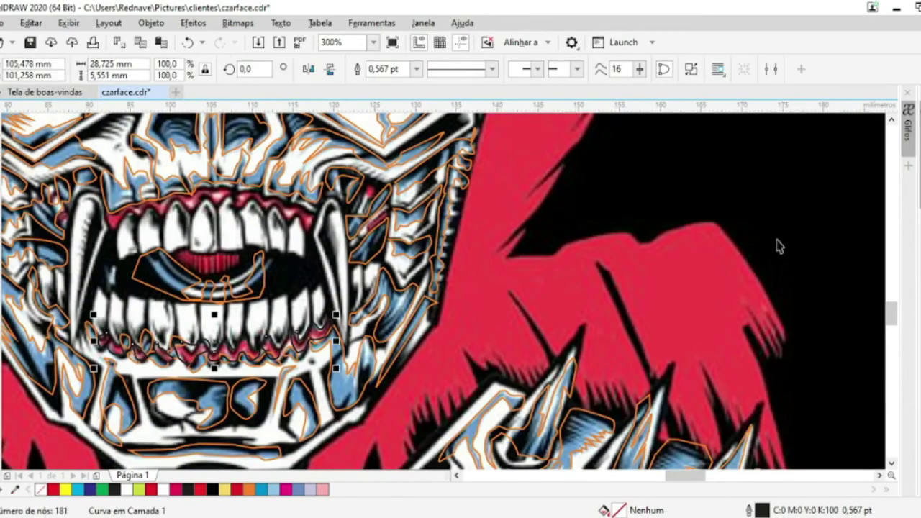
pyautogui.scroll(-4, 778, 243)
pyautogui.scroll(4, 147, 216)
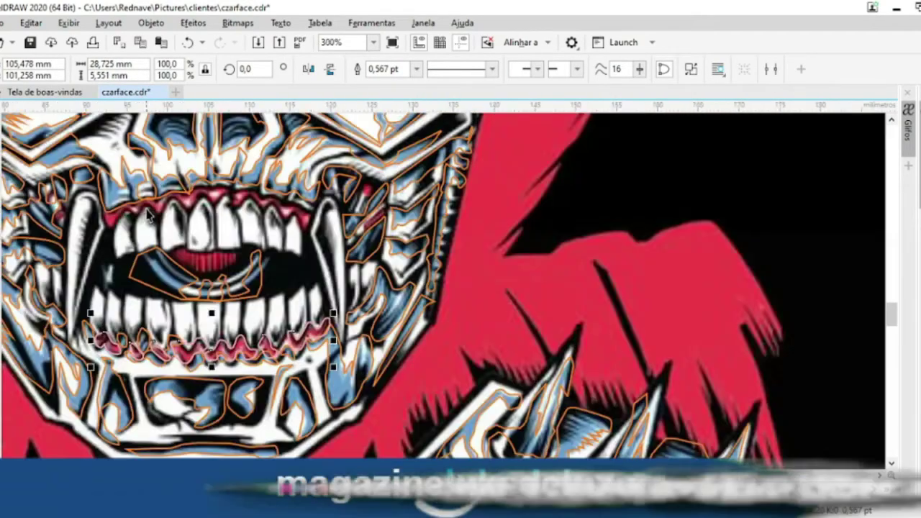
pyautogui.scroll(4, 123, 216)
pyautogui.scroll(-4, 123, 216)
pyautogui.scroll(-4, 216, 335)
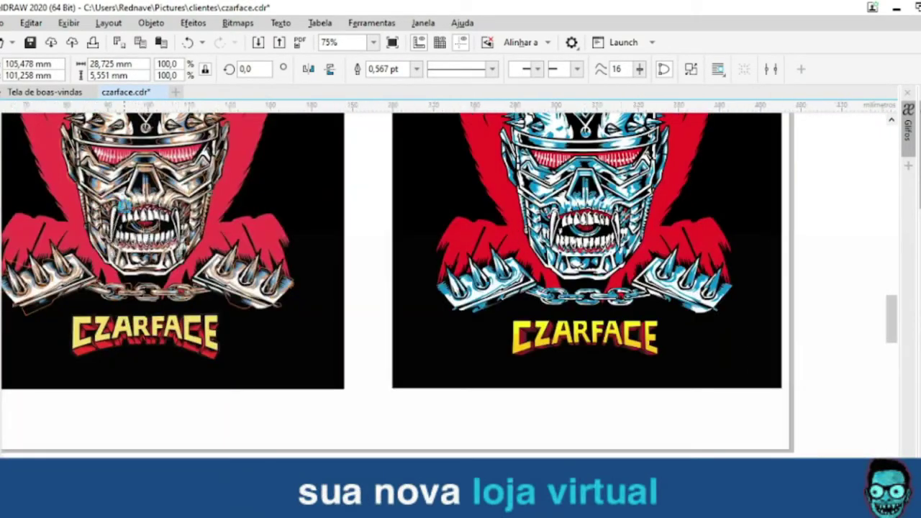
pyautogui.scroll(10, 216, 335)
pyautogui.click(214, 280)
# Trace closed Freehand loops around each gum highlight above the upper teeth
pyautogui.moveTo(214, 281); pyautogui.dragTo(213, 282)
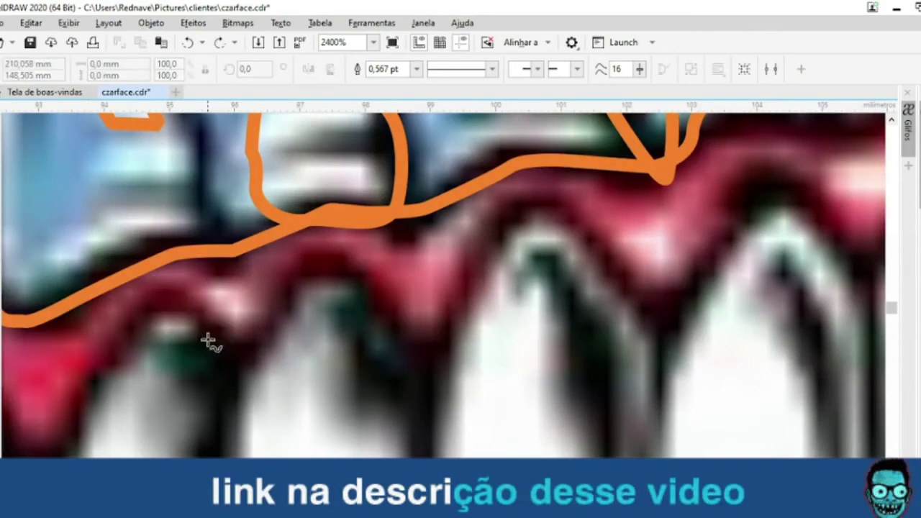
pyautogui.moveTo(455, 265); pyautogui.dragTo(504, 226)
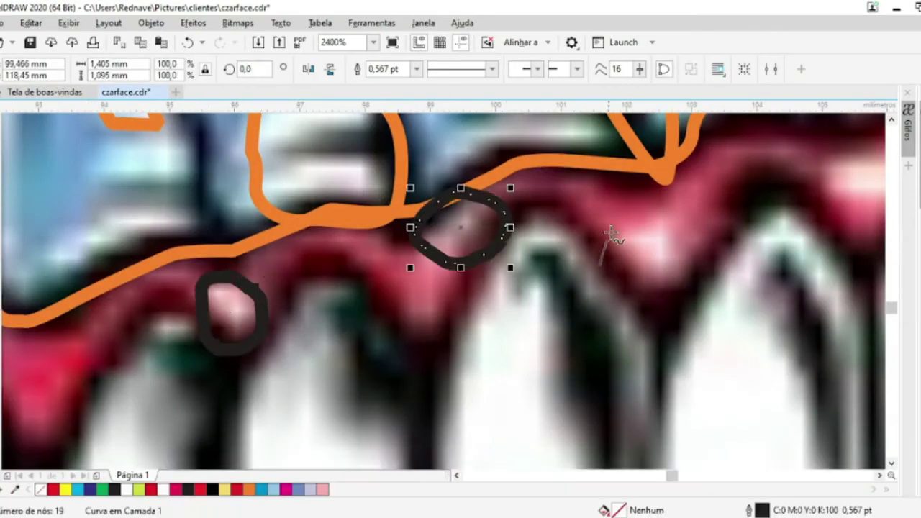
pyautogui.moveTo(609, 243)
pyautogui.mouseDown()
pyautogui.moveTo(609, 267)
pyautogui.moveTo(489, 246)
pyautogui.mouseUp()
pyautogui.scroll(-3, 609, 267)
pyautogui.scroll(3, 547, 260)
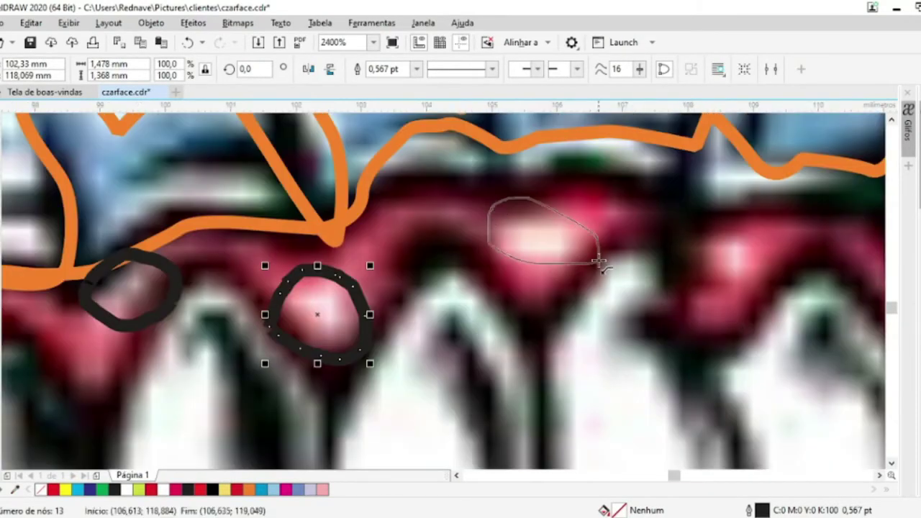
pyautogui.moveTo(600, 263); pyautogui.dragTo(597, 264)
pyautogui.moveTo(712, 216); pyautogui.dragTo(709, 220)
pyautogui.scroll(-2, 627, 231)
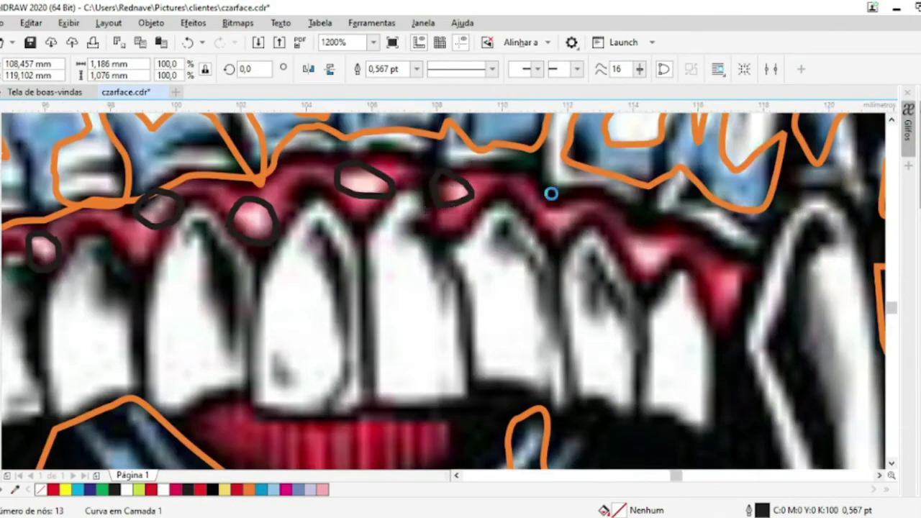
pyautogui.scroll(2, 550, 193)
pyautogui.moveTo(518, 317)
pyautogui.mouseDown()
pyautogui.moveTo(648, 211)
pyautogui.moveTo(515, 306)
pyautogui.mouseUp()
pyautogui.moveTo(727, 252); pyautogui.dragTo(822, 291)
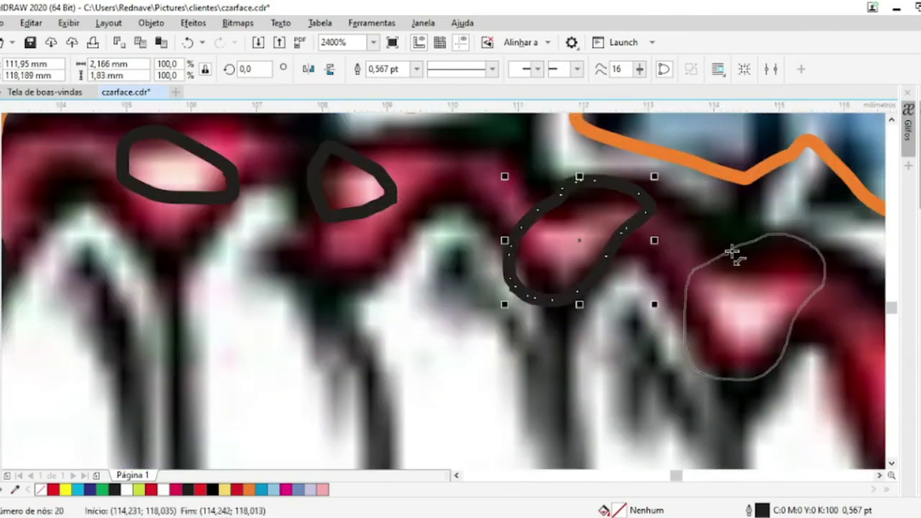
pyautogui.moveTo(731, 252); pyautogui.dragTo(729, 251)
pyautogui.scroll(-4, 728, 250)
pyautogui.scroll(3, 504, 252)
pyautogui.moveTo(546, 241)
pyautogui.mouseDown()
pyautogui.moveTo(504, 252)
pyautogui.moveTo(546, 242)
pyautogui.mouseUp()
pyautogui.scroll(-1, 540, 248)
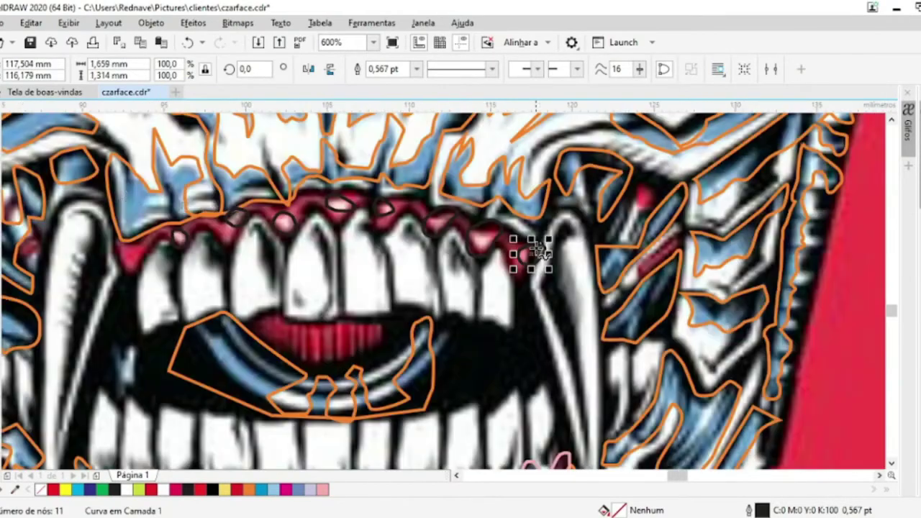
# Combine the five gum highlight loops into one curve with a pink outline
pyautogui.keyDown('shift'); pyautogui.click(482, 236); pyautogui.keyUp('shift')
pyautogui.keyDown('shift'); pyautogui.click(433, 223); pyautogui.keyUp('shift')
pyautogui.keyDown('shift'); pyautogui.click(385, 209); pyautogui.keyUp('shift')
pyautogui.keyDown('shift'); pyautogui.click(342, 205); pyautogui.keyUp('shift')
pyautogui.keyDown('shift'); pyautogui.click(282, 219); pyautogui.keyUp('shift')
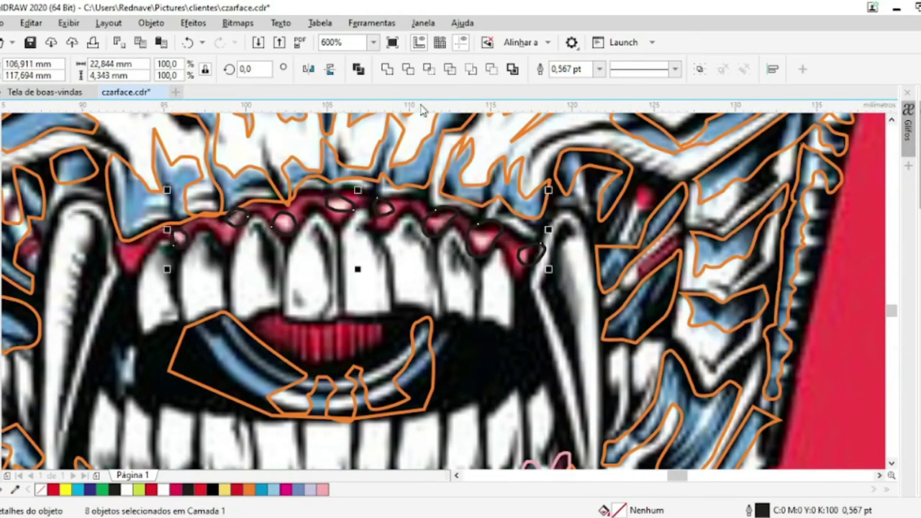
pyautogui.press('F10')
pyautogui.rightClick(322, 489)
pyautogui.scroll(-2, 298, 360)
pyautogui.scroll(3, 298, 359)
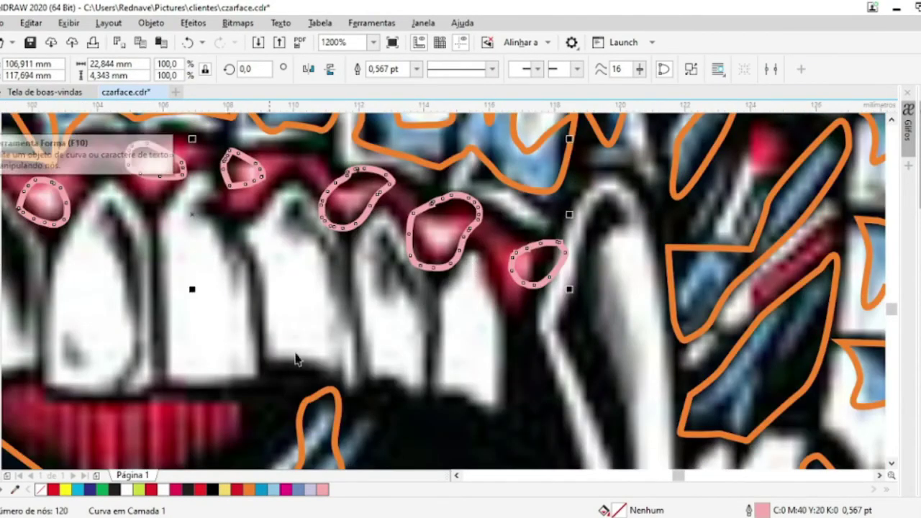
pyautogui.scroll(-2, 295, 360)
pyautogui.scroll(2, 223, 298)
pyautogui.scroll(2, 223, 298)
# Refine the highlight curve by dragging and deleting nodes to smooth its shape
pyautogui.moveTo(483, 216); pyautogui.dragTo(358, 216)
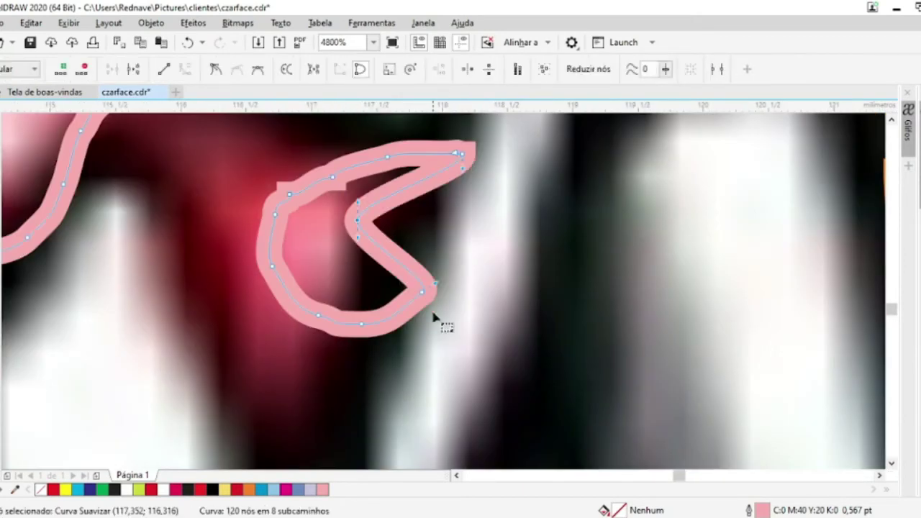
pyautogui.doubleClick(423, 292)
pyautogui.click(458, 154)
pyautogui.press('Delete')
pyautogui.doubleClick(363, 325)
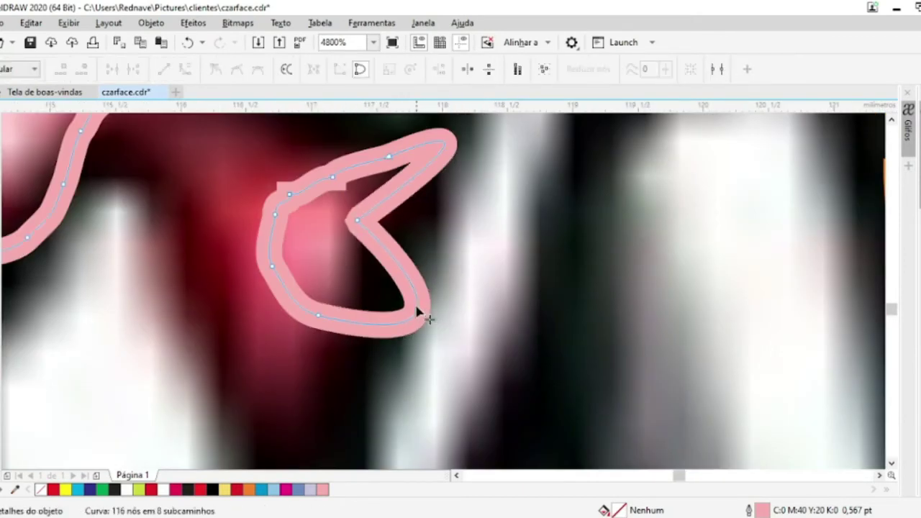
pyautogui.moveTo(425, 317)
pyautogui.mouseDown()
pyautogui.moveTo(468, 151)
pyautogui.moveTo(408, 259)
pyautogui.mouseUp()
pyautogui.scroll(-2, 411, 263)
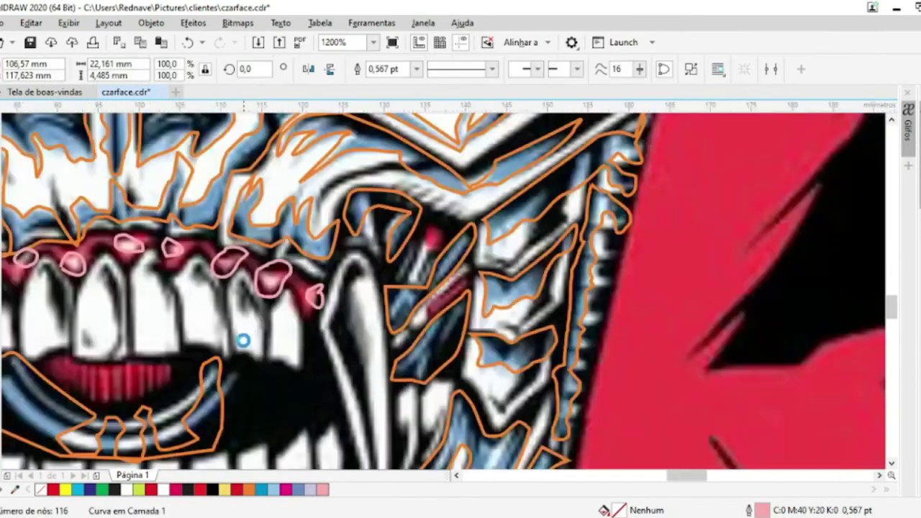
pyautogui.scroll(-4, 243, 341)
pyautogui.scroll(4, 684, 338)
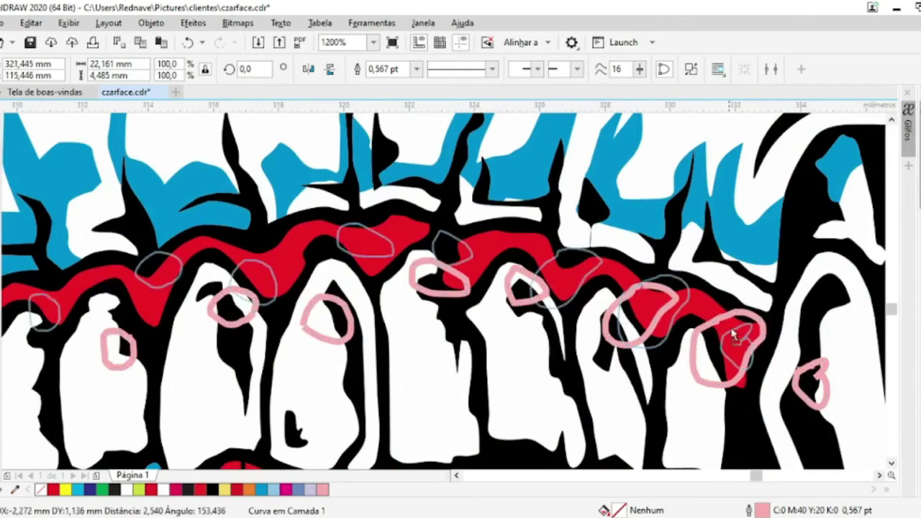
# Place the highlights over the vector gums and intersect them with the red gum shape
pyautogui.moveTo(735, 337); pyautogui.dragTo(749, 331)
pyautogui.keyDown('shift'); pyautogui.click(734, 374); pyautogui.keyUp('shift')
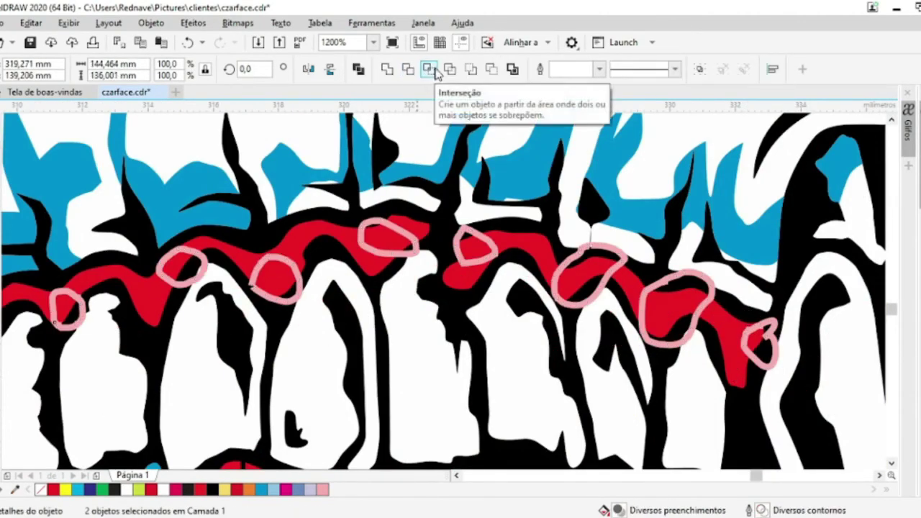
pyautogui.click(430, 76)
pyautogui.click(754, 341)
pyautogui.click(127, 489)
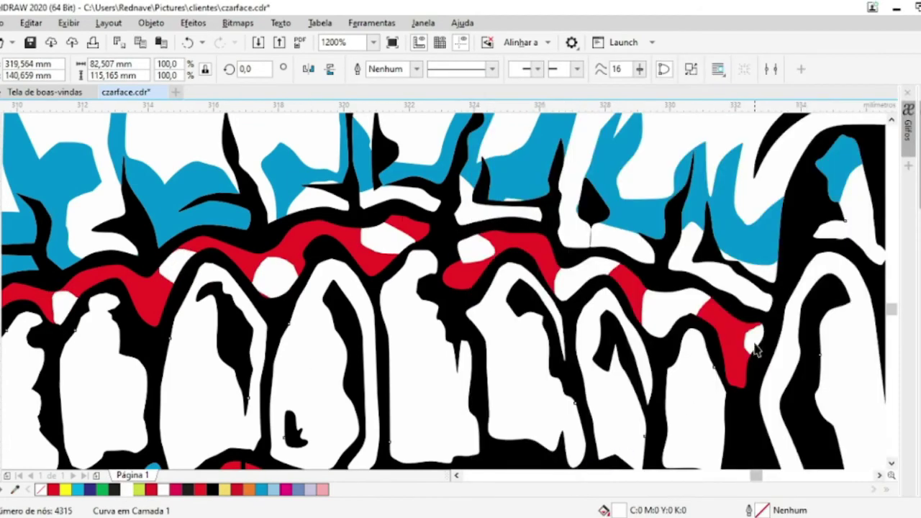
# Fill the highlight pieces with an elliptical red-to-white gradient
pyautogui.doubleClick(617, 513)
pyautogui.click(279, 88)
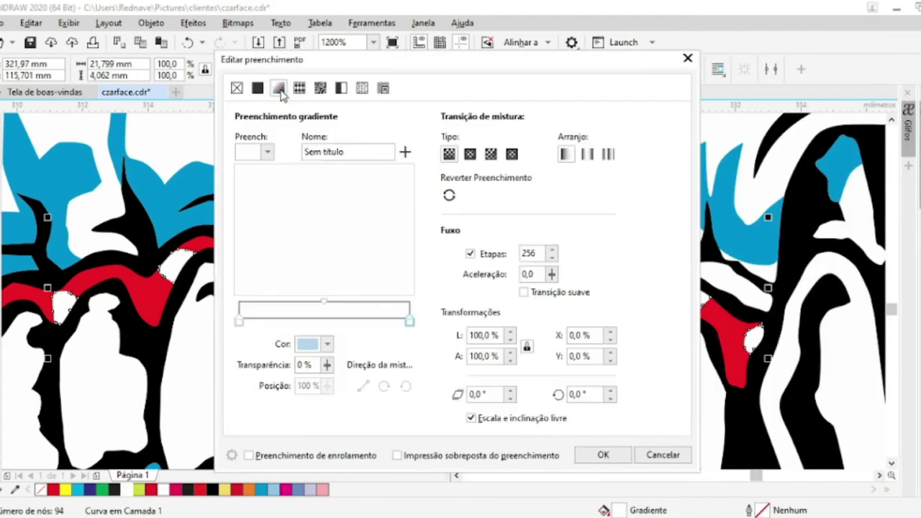
pyautogui.click(302, 346)
pyautogui.click(393, 192)
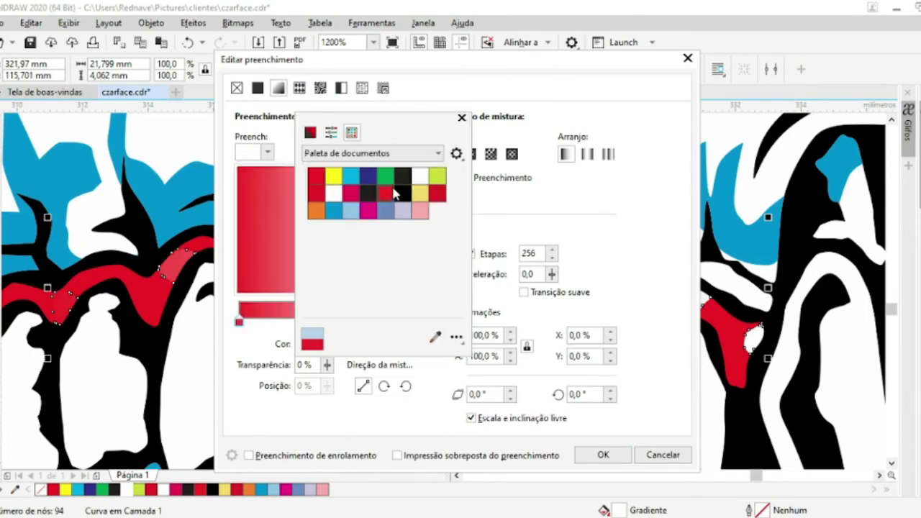
pyautogui.click(469, 154)
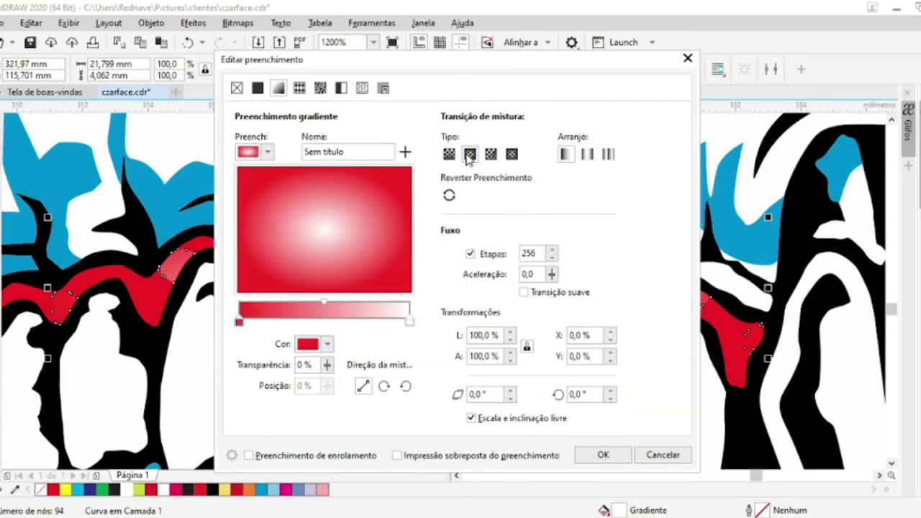
pyautogui.click(603, 455)
pyautogui.scroll(-4, 445, 176)
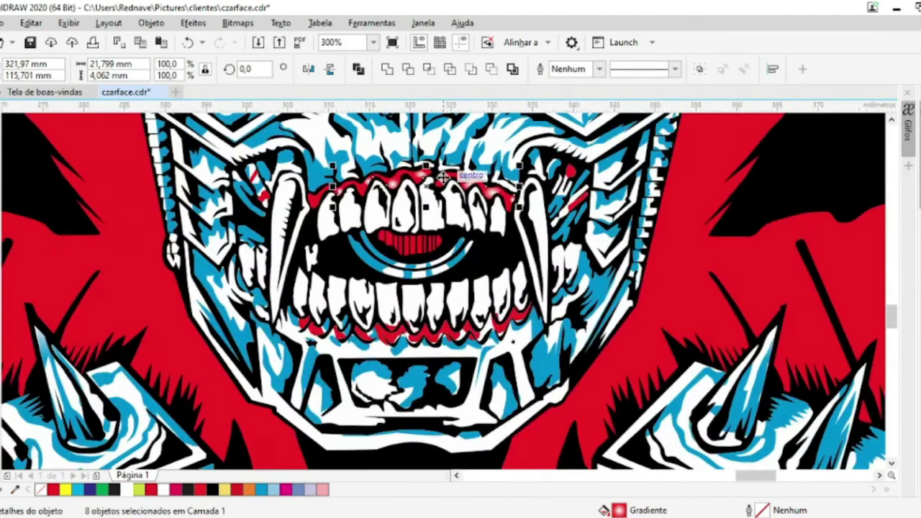
pyautogui.scroll(2, 444, 177)
# Group the eight gradient highlight pieces together
pyautogui.hotkey('ctrl', 'g')
pyautogui.scroll(-4, 444, 176)
pyautogui.scroll(2, 196, 214)
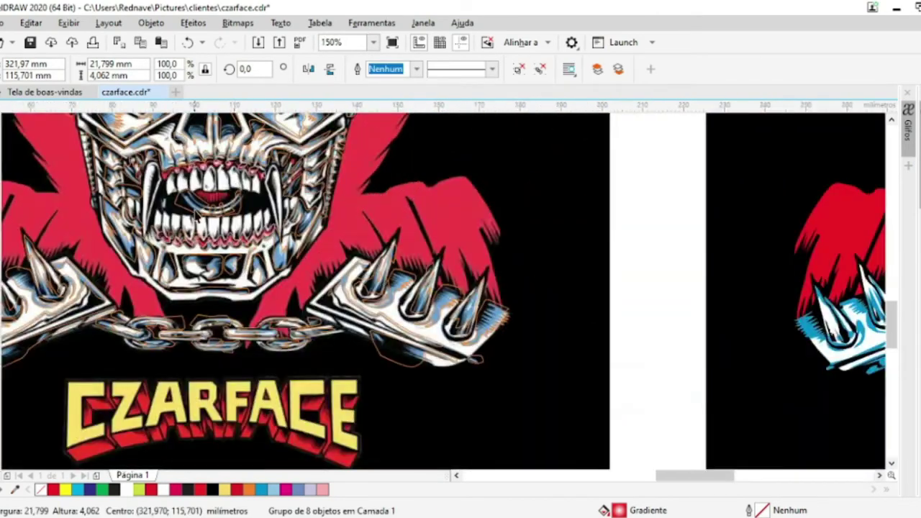
pyautogui.scroll(1, 196, 215)
pyautogui.scroll(-2, 196, 215)
pyautogui.scroll(4, 527, 199)
pyautogui.hotkey('ctrl', 'l')
pyautogui.scroll(-3, 539, 186)
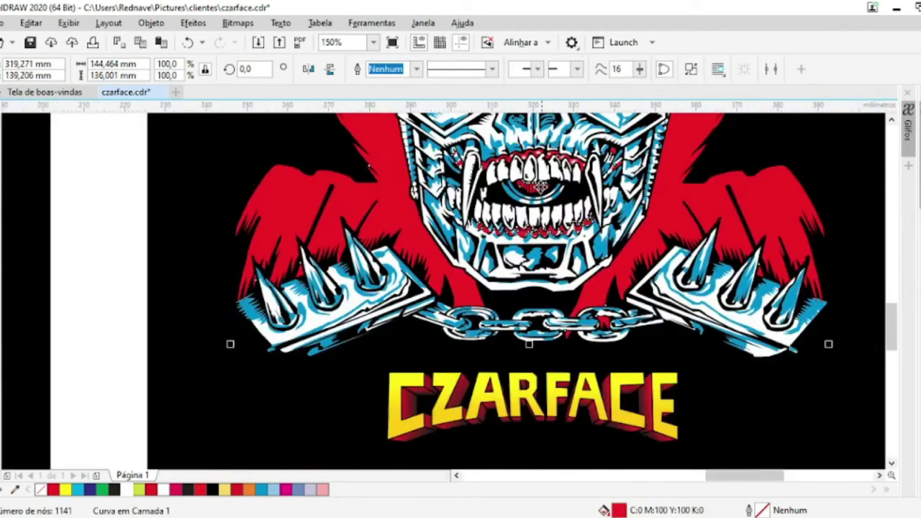
pyautogui.scroll(2, 540, 186)
pyautogui.scroll(-2, 541, 187)
# Select the CZARFACE lettering and move it down off its extrusion
pyautogui.click(391, 379)
pyautogui.scroll(-1, 391, 379)
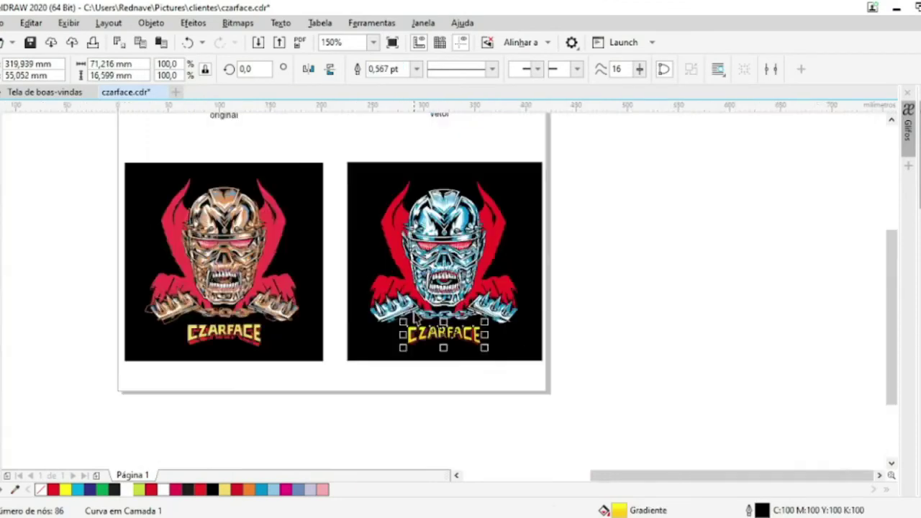
pyautogui.scroll(1, 422, 339)
pyautogui.scroll(1, 360, 311)
pyautogui.scroll(-2, 360, 311)
pyautogui.moveTo(372, 298); pyautogui.dragTo(379, 426)
pyautogui.scroll(2, 330, 290)
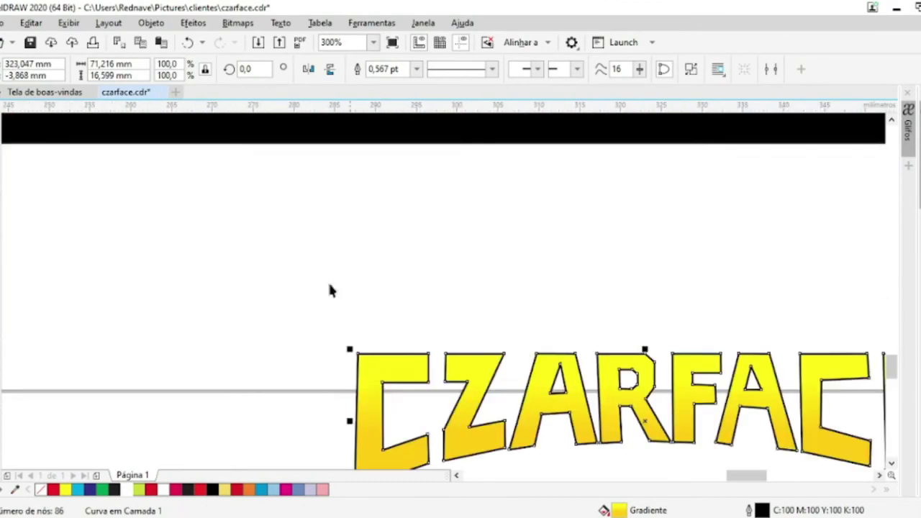
# Add a thin 0.2 mm red outside contour around the CZARFACE letters
pyautogui.click(5, 373)
pyautogui.click(21, 391)
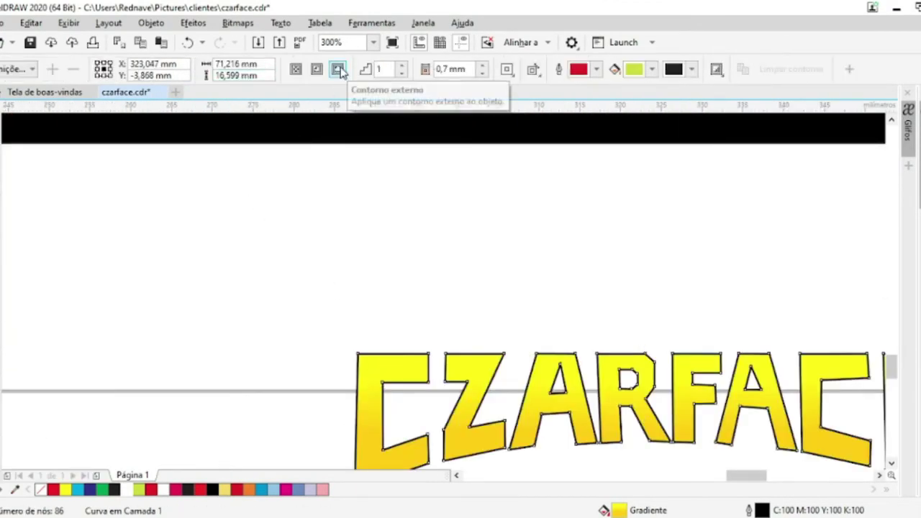
pyautogui.click(338, 69)
pyautogui.click(483, 72)
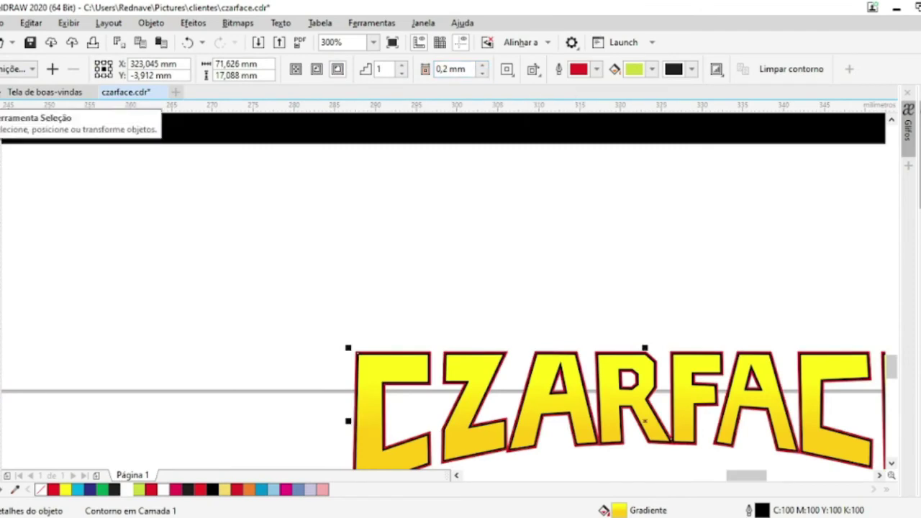
# Combine the lettering and its contour into one curve and adjust it at the C corner
pyautogui.click(5, 118)
pyautogui.scroll(-3, 398, 363)
pyautogui.click(360, 70)
pyautogui.scroll(2, 389, 338)
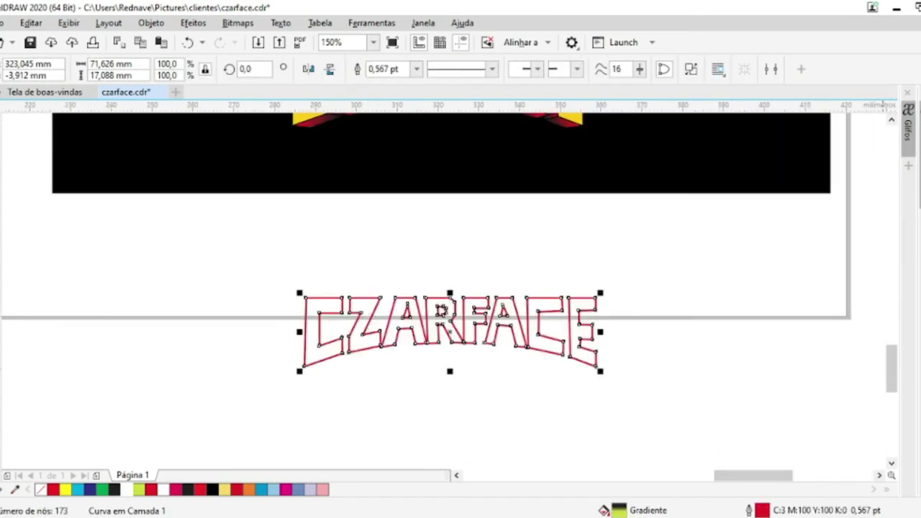
pyautogui.scroll(-2, 451, 372)
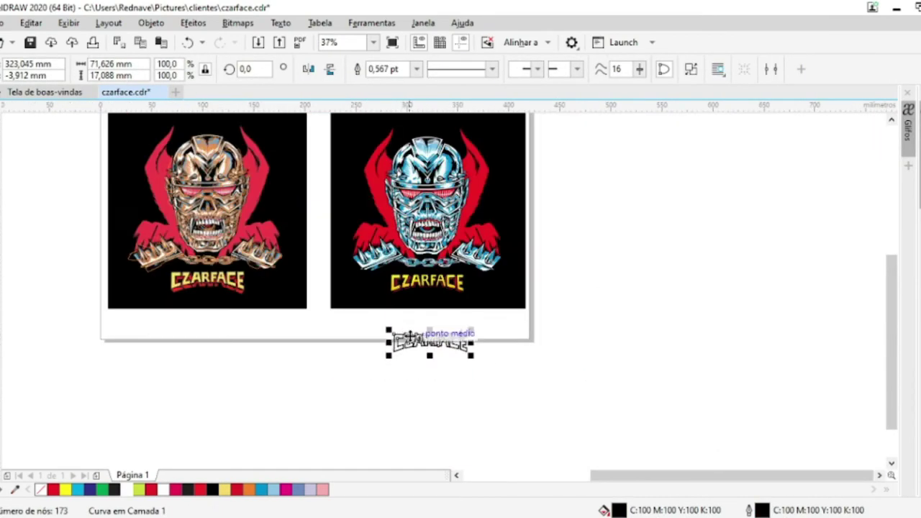
pyautogui.scroll(2, 402, 313)
pyautogui.scroll(3, 401, 313)
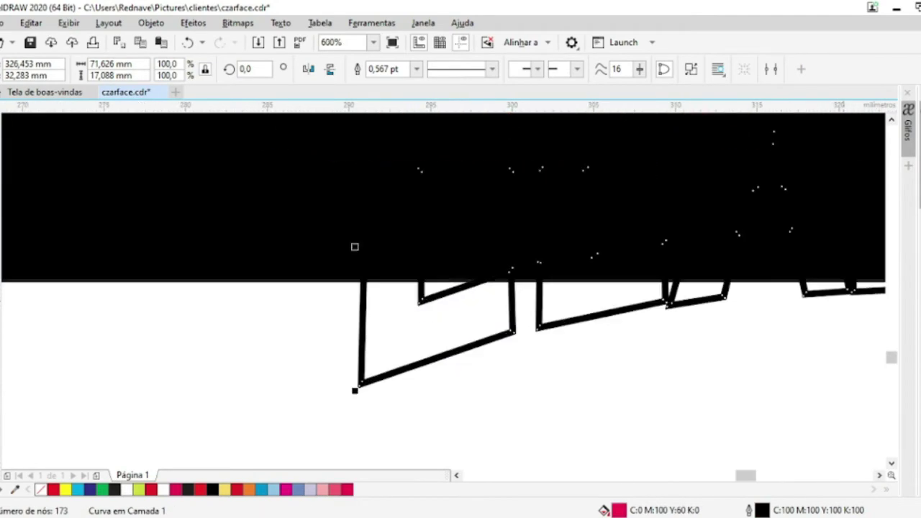
pyautogui.scroll(-3, 590, 331)
pyautogui.scroll(3, 590, 332)
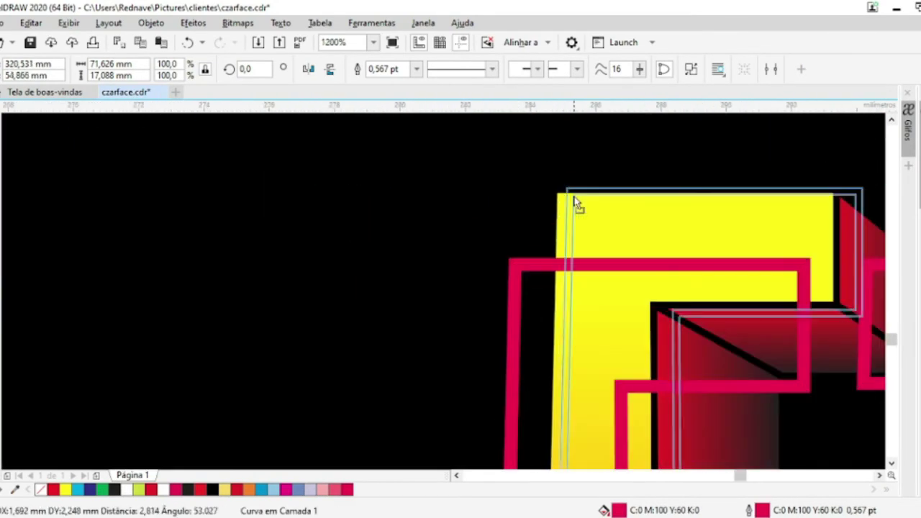
pyautogui.scroll(2, 654, 324)
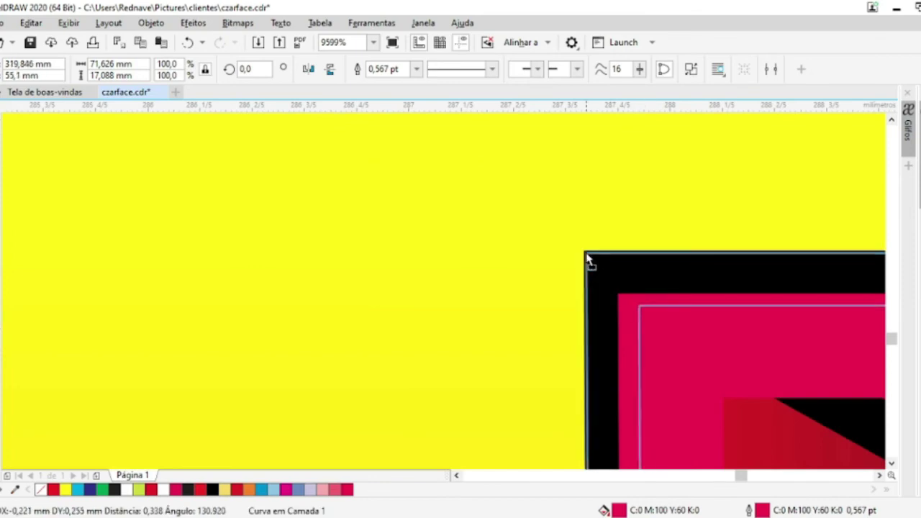
pyautogui.moveTo(654, 323); pyautogui.dragTo(586, 247)
pyautogui.scroll(-3, 586, 247)
pyautogui.scroll(-2, 586, 247)
# Deselect the lettering and zoom in to compare both skull artworks
pyautogui.click(761, 405)
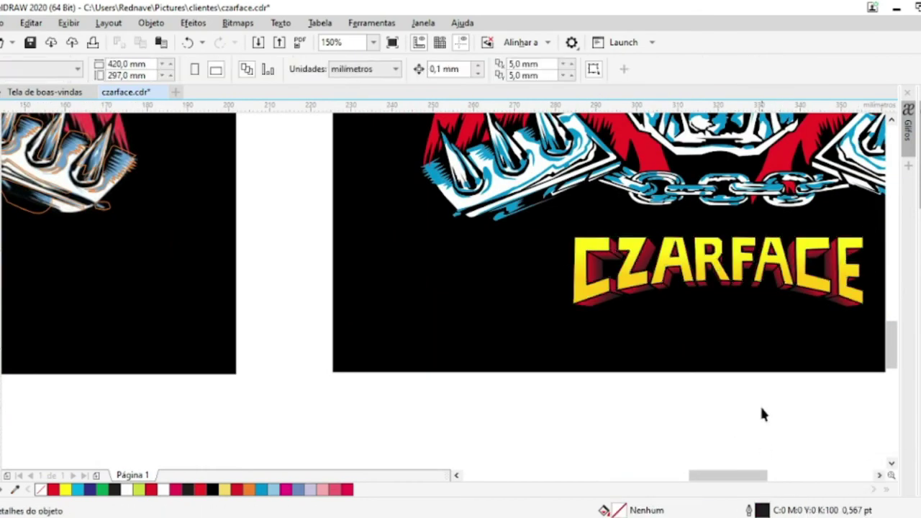
pyautogui.scroll(-2, 760, 405)
pyautogui.scroll(2, 804, 271)
pyautogui.scroll(-3, 804, 271)
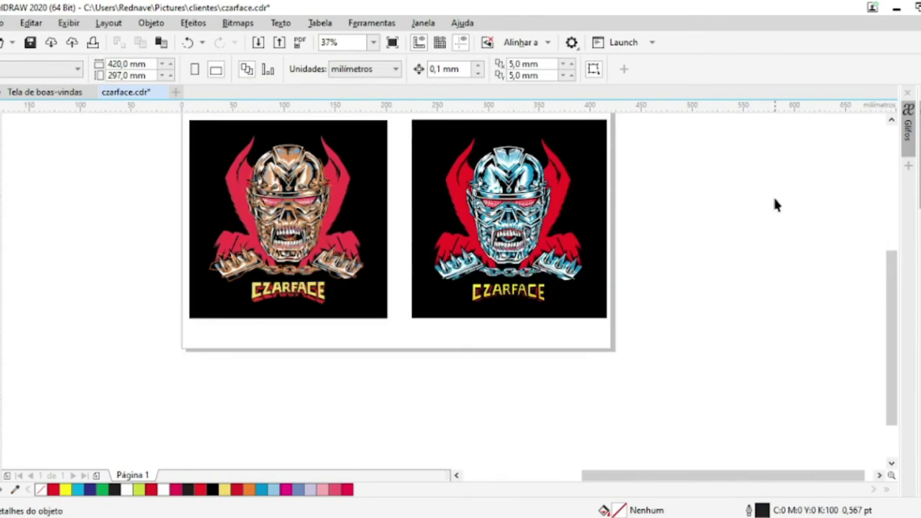
pyautogui.scroll(2, 517, 354)
pyautogui.scroll(-3, 516, 353)
pyautogui.scroll(2, 478, 297)
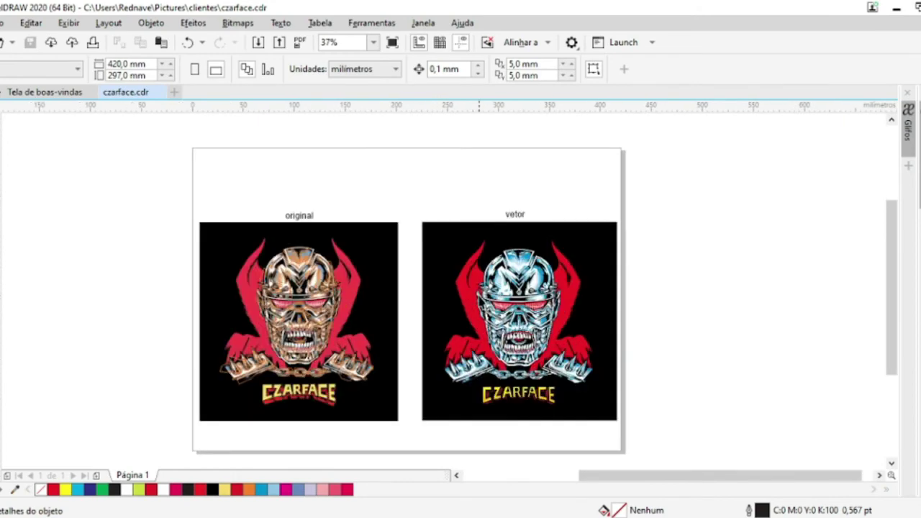
pyautogui.press('z')
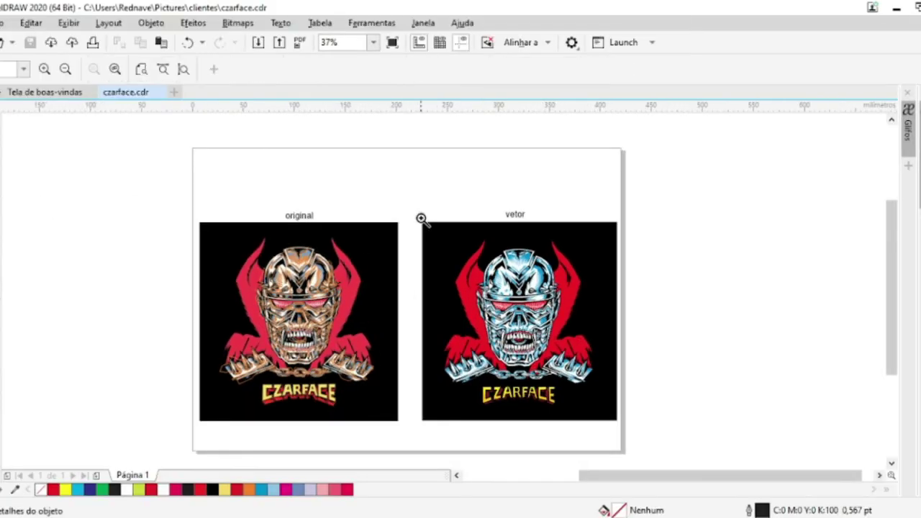
pyautogui.click(624, 425)
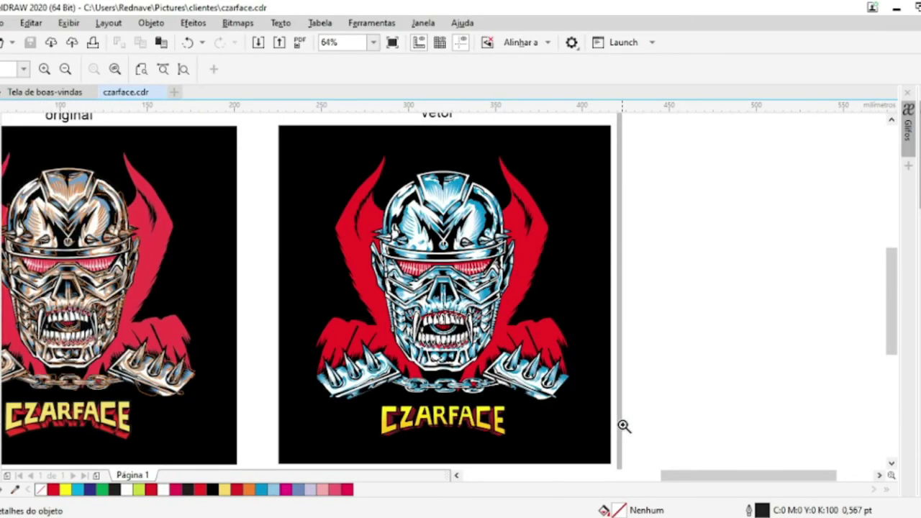
pyautogui.moveTo(685, 476); pyautogui.dragTo(661, 489)
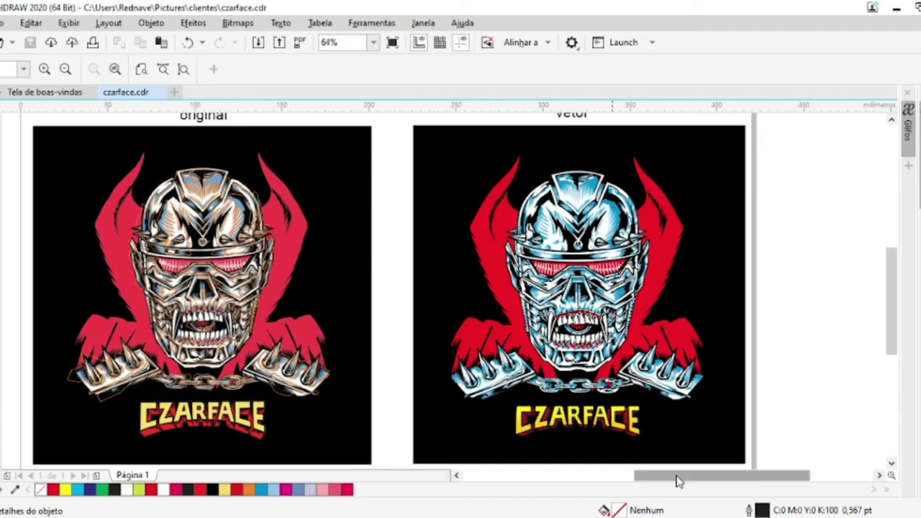
pyautogui.moveTo(677, 481); pyautogui.dragTo(663, 484)
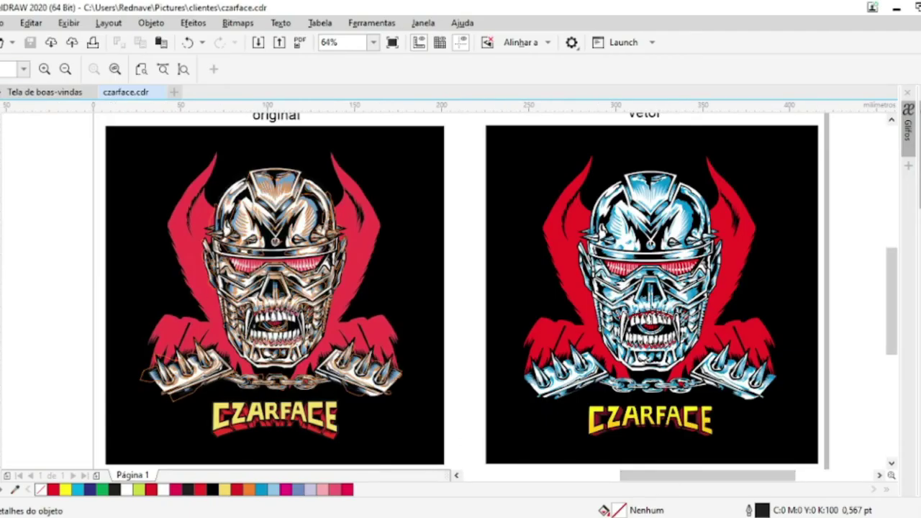
pyautogui.scroll(-2, 341, 234)
pyautogui.scroll(1, 373, 208)
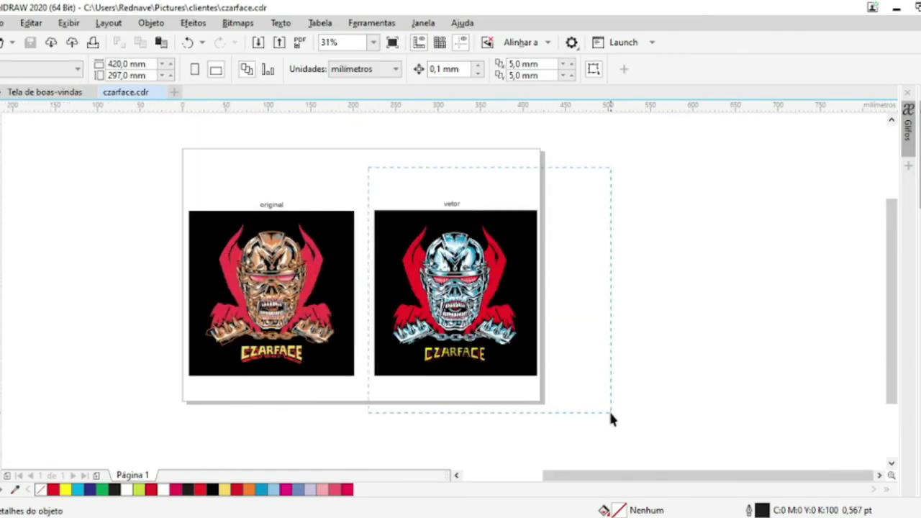
# Select the vector artwork, shift it left, and clear the selection
pyautogui.moveTo(610, 418); pyautogui.dragTo(611, 416)
pyautogui.scroll(2, 376, 213)
pyautogui.moveTo(376, 216); pyautogui.dragTo(303, 219)
pyautogui.click(319, 137)
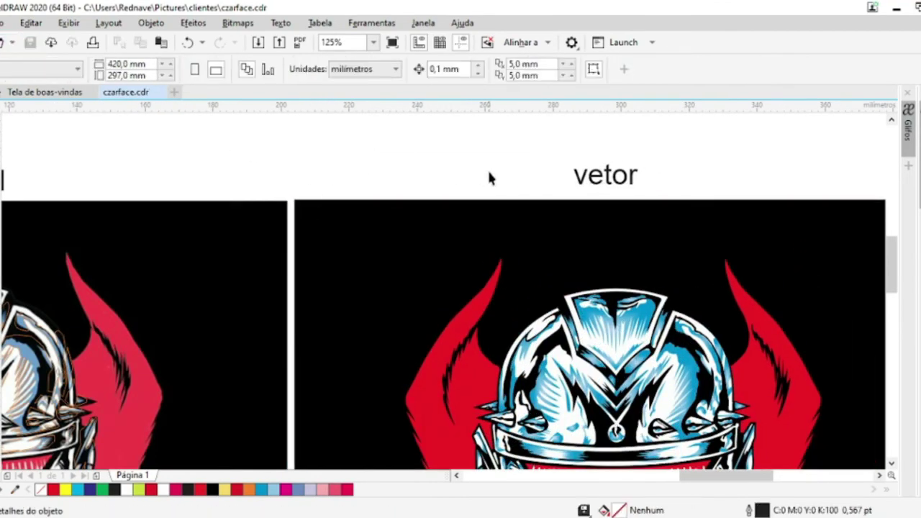
pyautogui.scroll(-2, 489, 178)
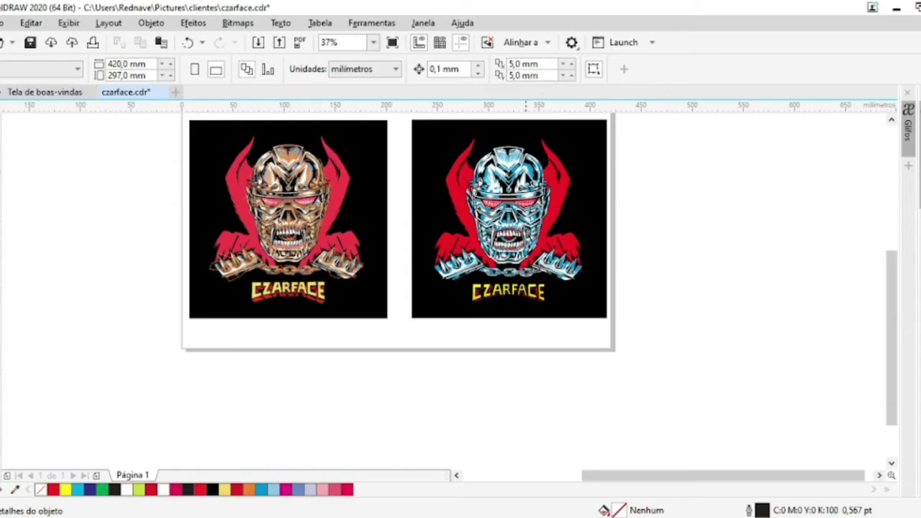
pyautogui.scroll(4, 512, 220)
pyautogui.scroll(4, 444, 252)
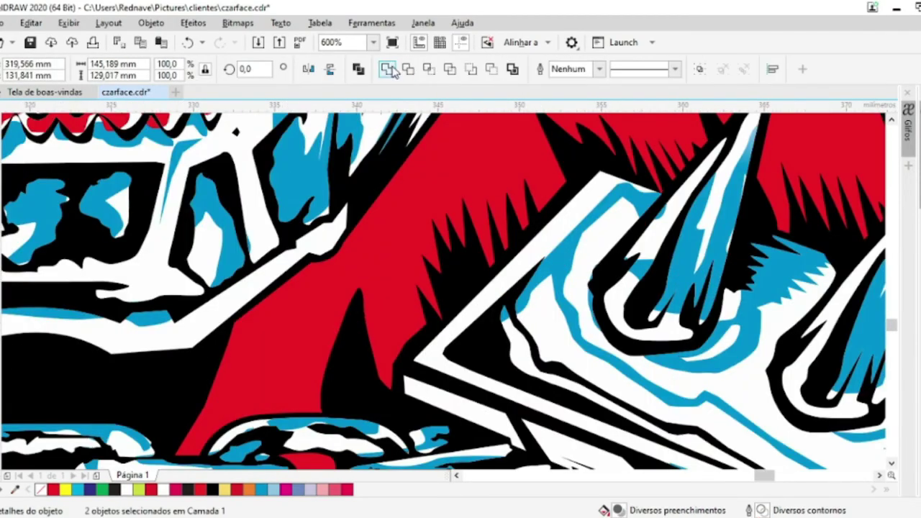
pyautogui.scroll(-4, 442, 252)
pyautogui.scroll(-3, 463, 169)
# Move the blue highlight shapes off the page and check their gradient fill settings
pyautogui.moveTo(462, 169); pyautogui.dragTo(680, 183)
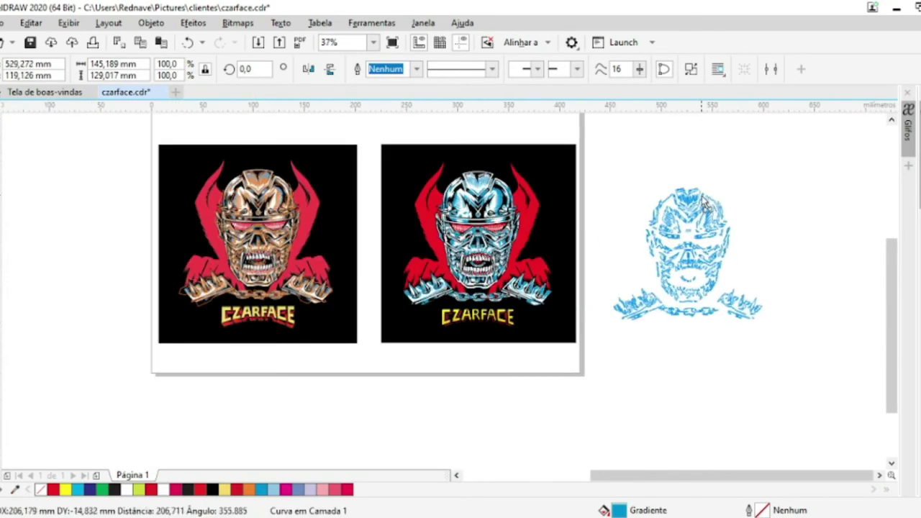
pyautogui.scroll(3, 703, 195)
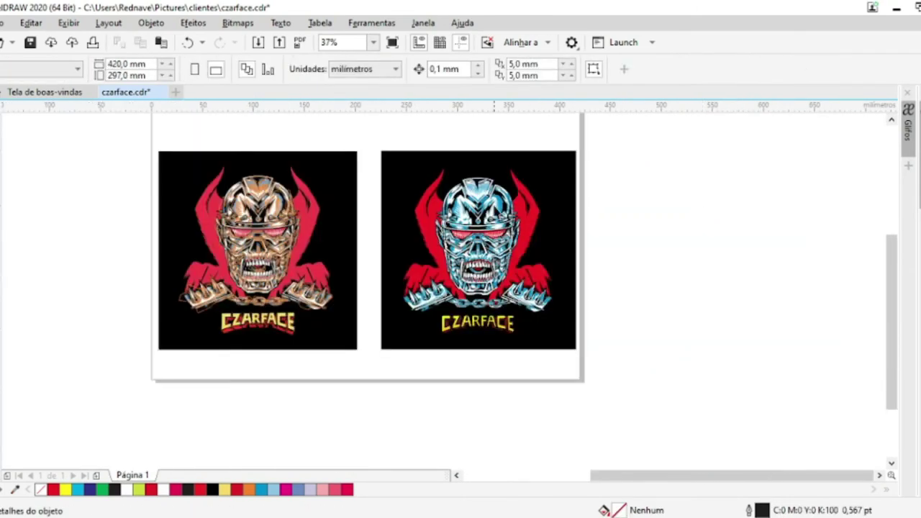
pyautogui.doubleClick(619, 511)
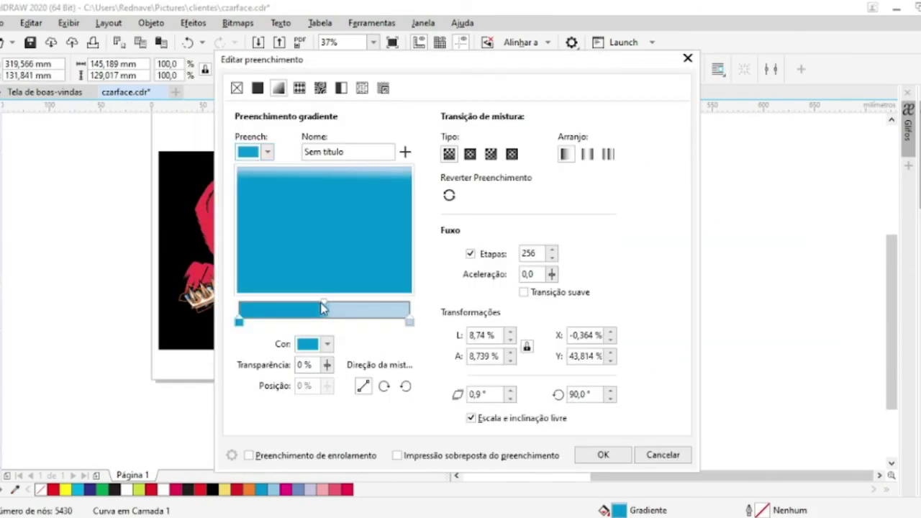
pyautogui.click(605, 455)
pyautogui.scroll(2, 457, 281)
# Change the blue highlights to a square blue-to-light-blue gradient with a 42% midpoint
pyautogui.press('g')
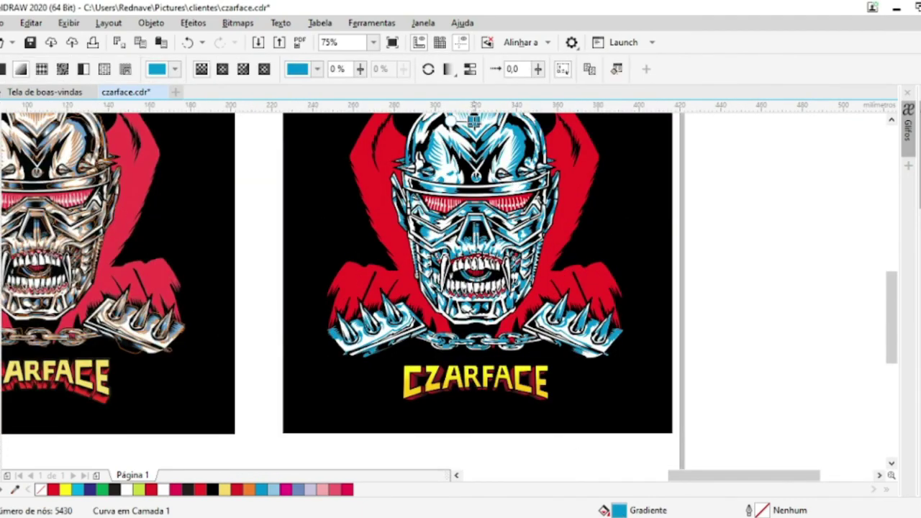
pyautogui.scroll(-4, 547, 316)
pyautogui.scroll(4, 545, 290)
pyautogui.click(523, 288)
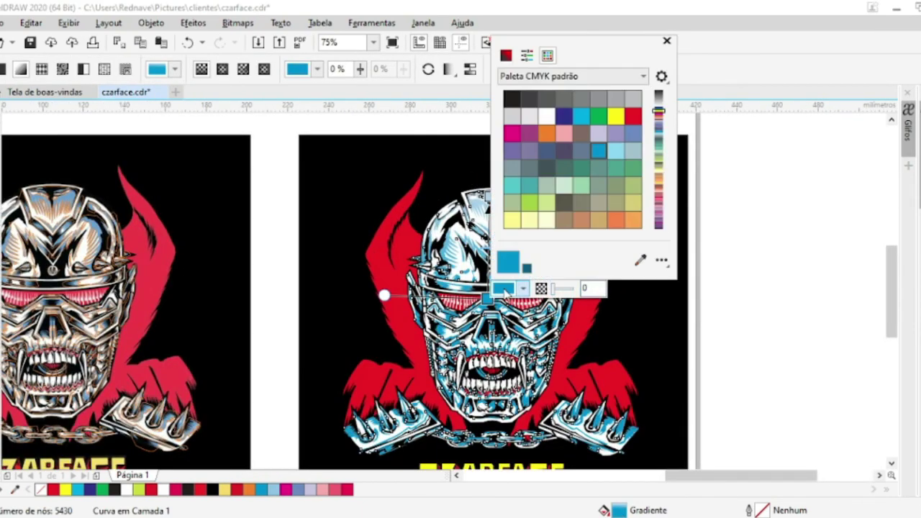
pyautogui.press('F11')
pyautogui.click(491, 154)
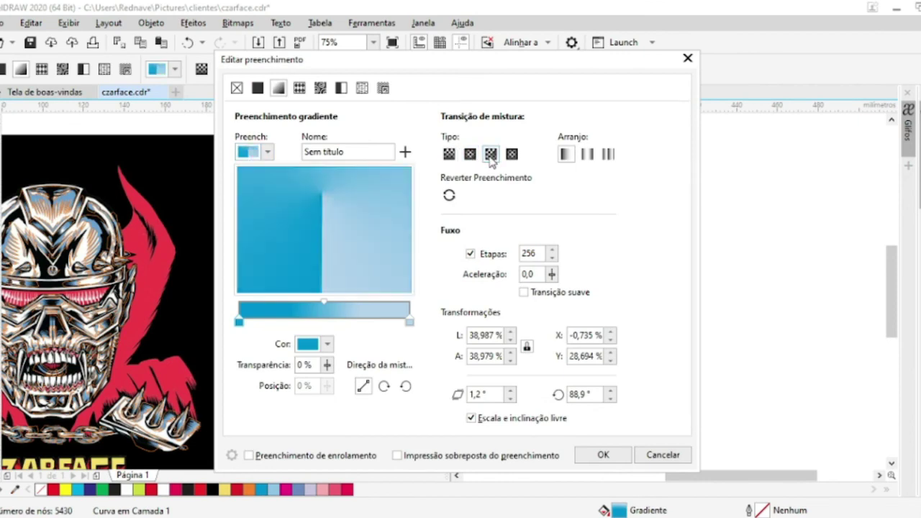
pyautogui.moveTo(324, 302); pyautogui.dragTo(310, 303)
pyautogui.click(324, 235)
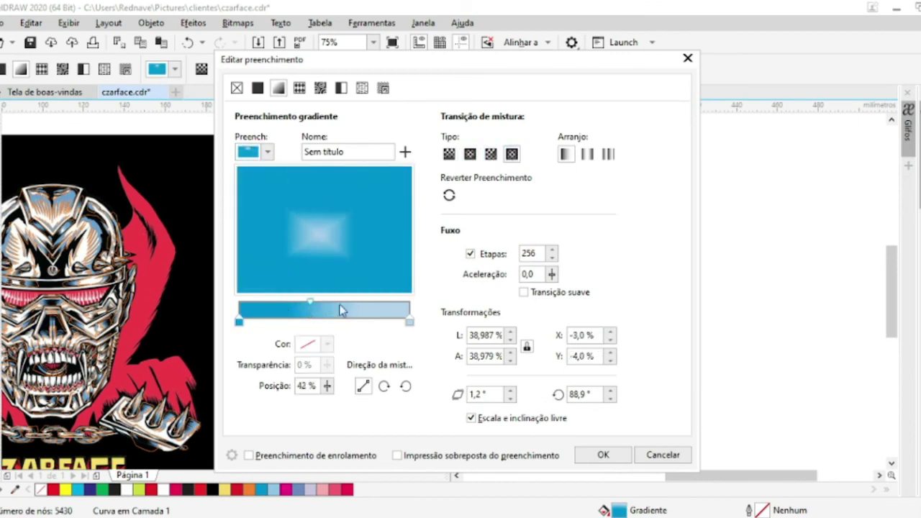
pyautogui.click(600, 455)
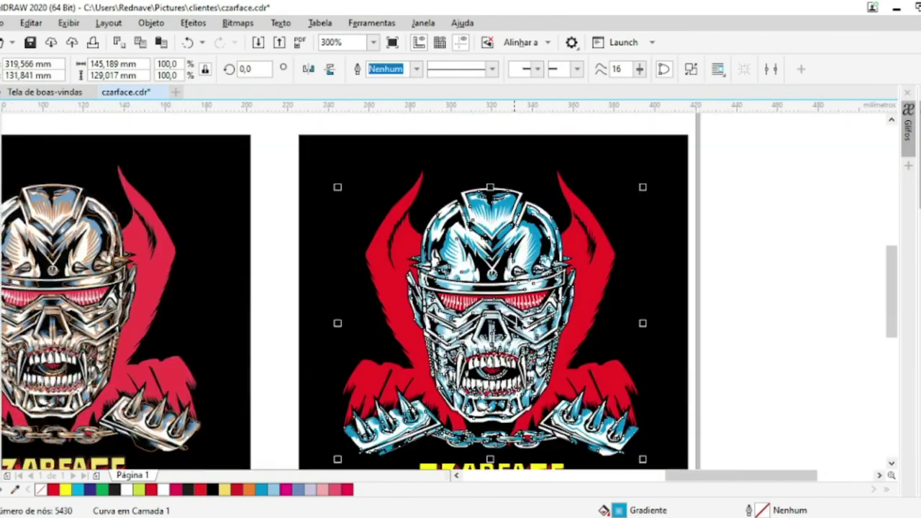
# Group all 380 vector skull shapes, then select the original and vector caption texts
pyautogui.hotkey('ctrl', 'k')
pyautogui.scroll(3, 498, 193)
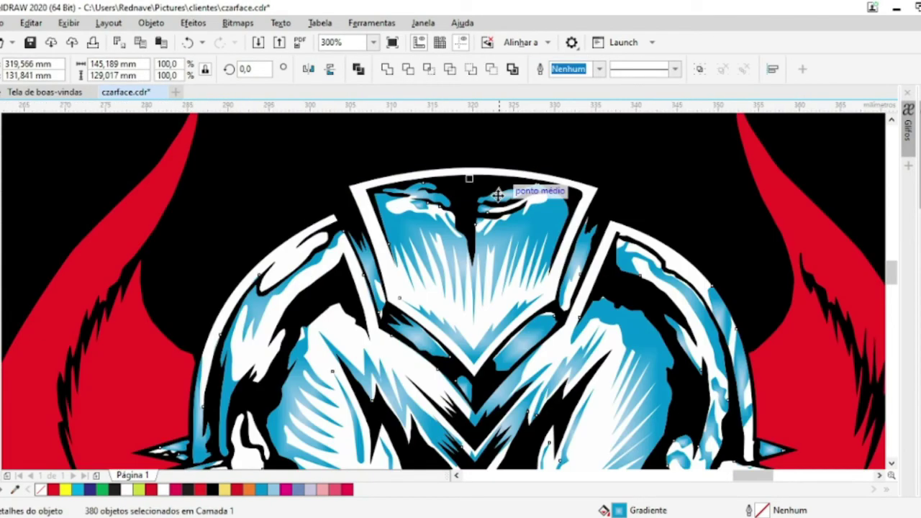
pyautogui.scroll(-3, 498, 193)
pyautogui.hotkey('ctrl', 'g')
pyautogui.click(799, 303)
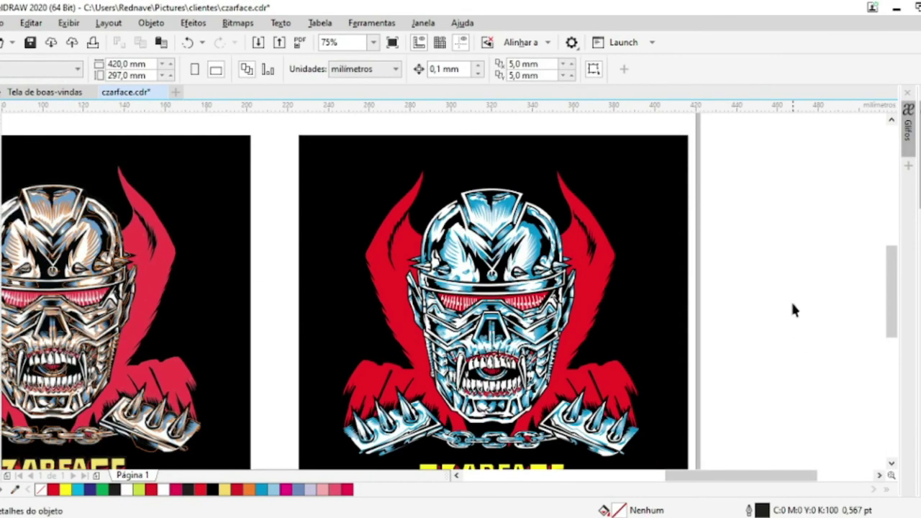
pyautogui.scroll(3, 455, 249)
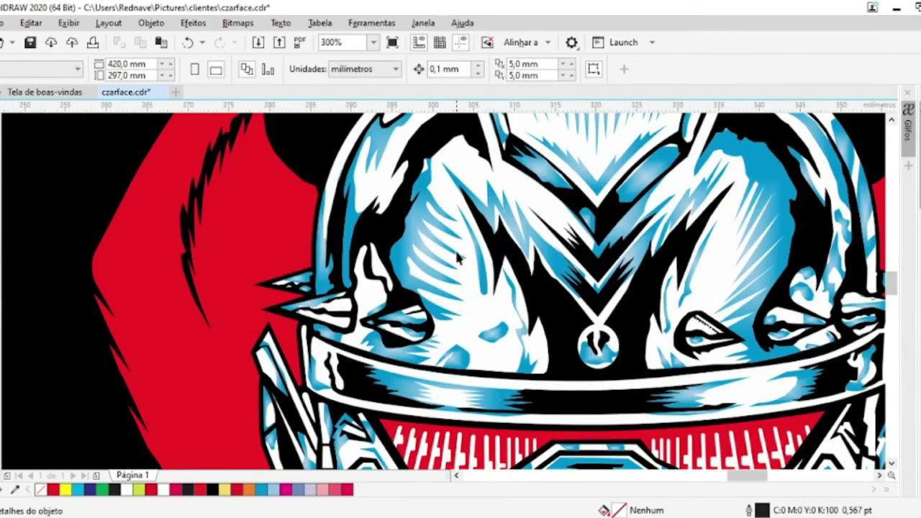
pyautogui.scroll(-8, 453, 280)
pyautogui.moveTo(467, 229); pyautogui.dragTo(309, 208)
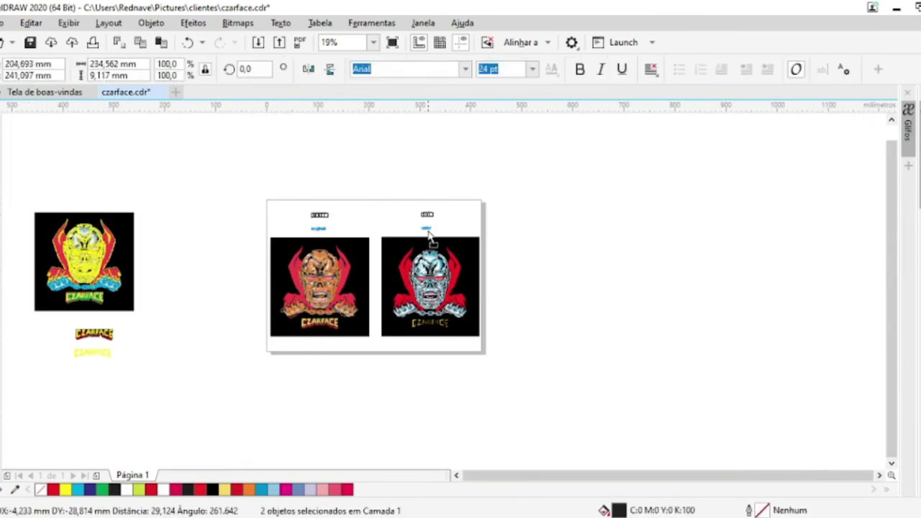
pyautogui.scroll(3, 320, 216)
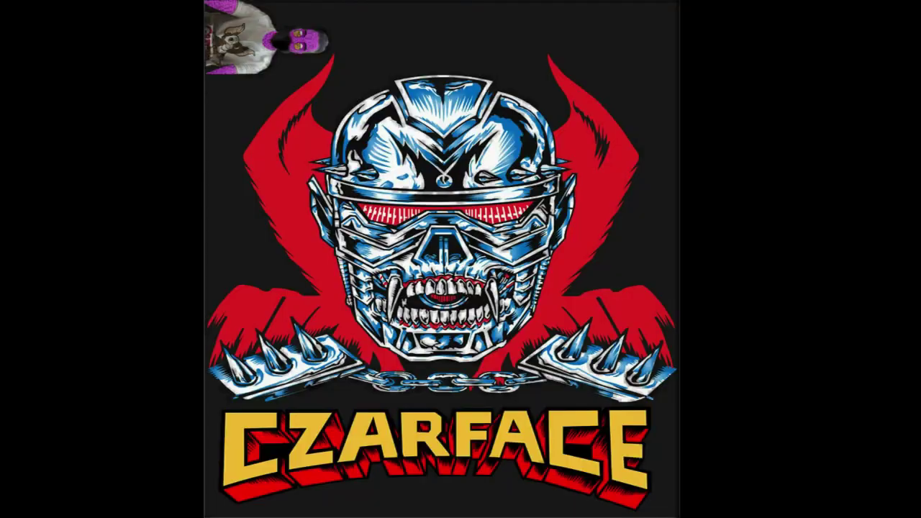